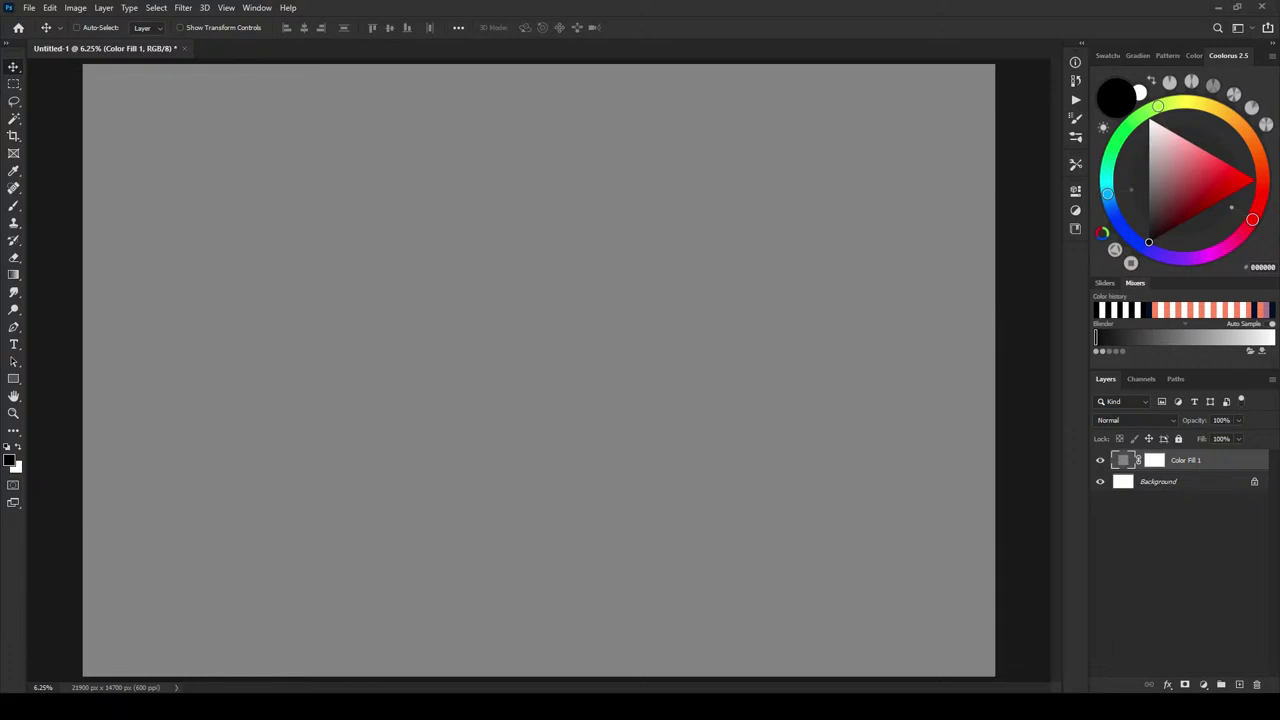
- Delete the layer mask from the Color Fill 1 layer
{"action": "left_click_drag", "start_coordinate": [1160, 466], "coordinate": [1247, 676]}
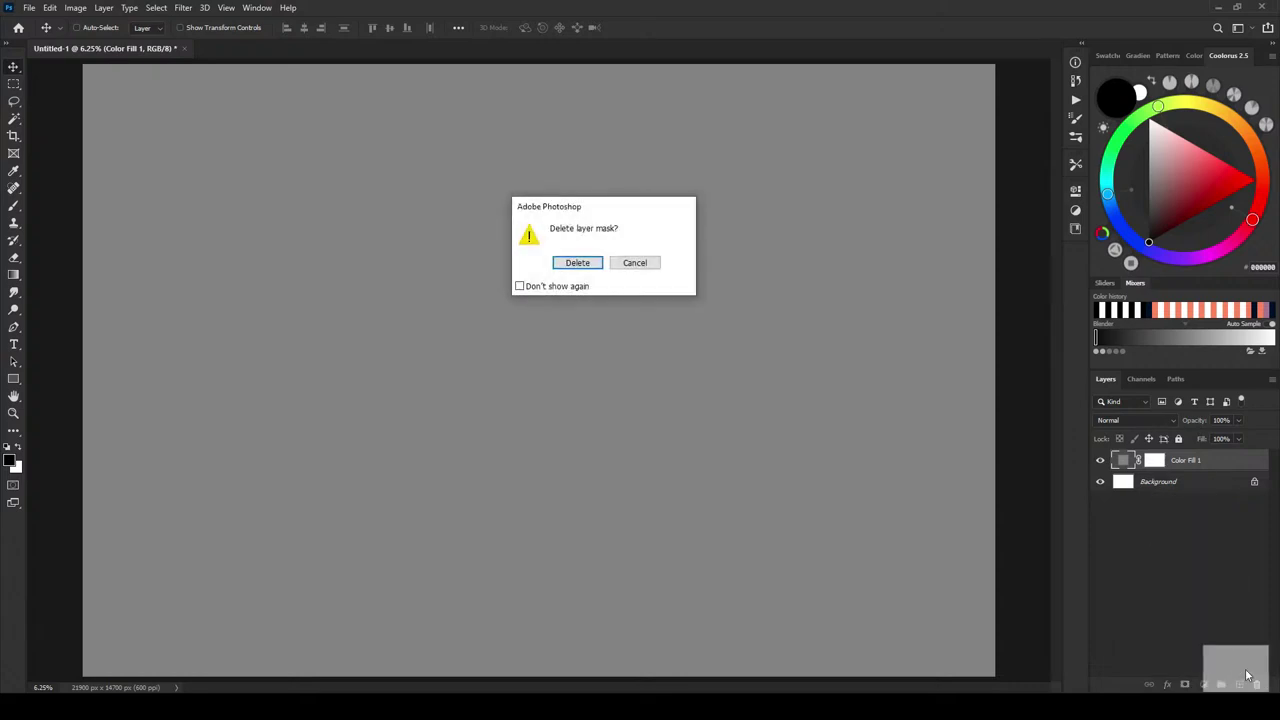
{"action": "left_click", "coordinate": [577, 262]}
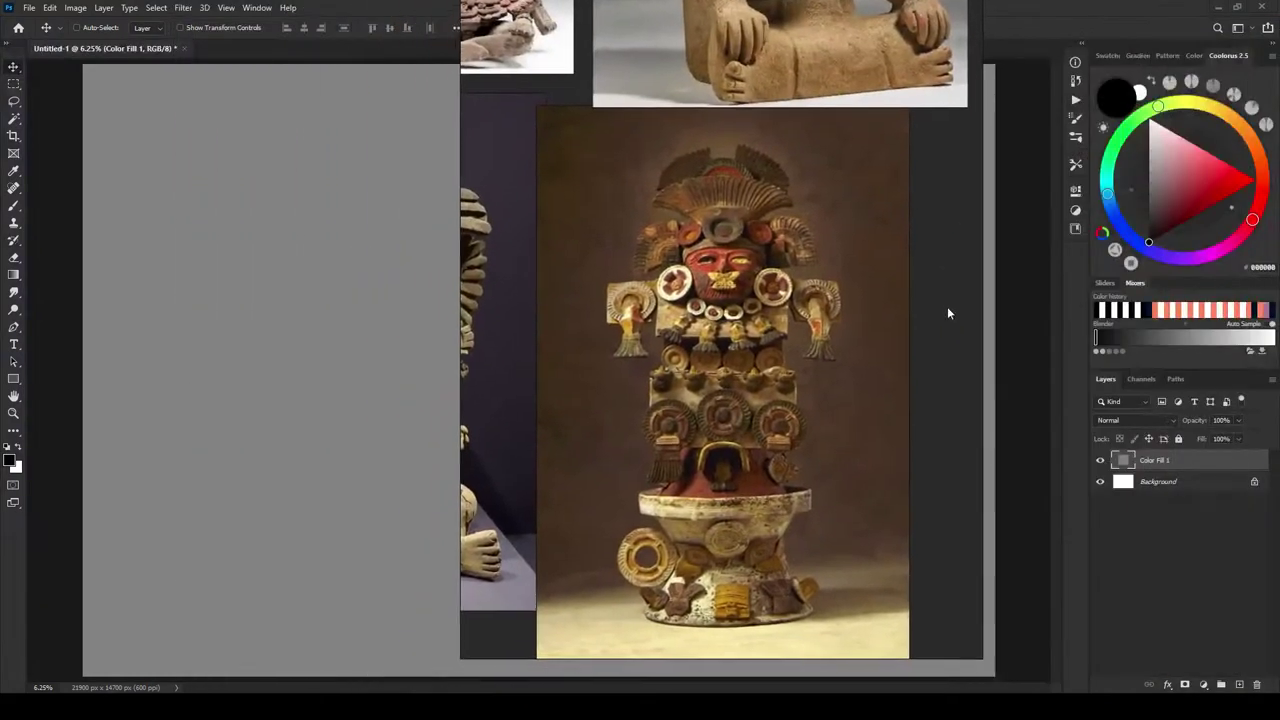
- Examine the reference photos of the ancient clay figures, including the painted figure with the fan headdress
{"action": "scroll", "coordinate": [704, 378], "scroll_direction": "down", "scroll_amount": 1}
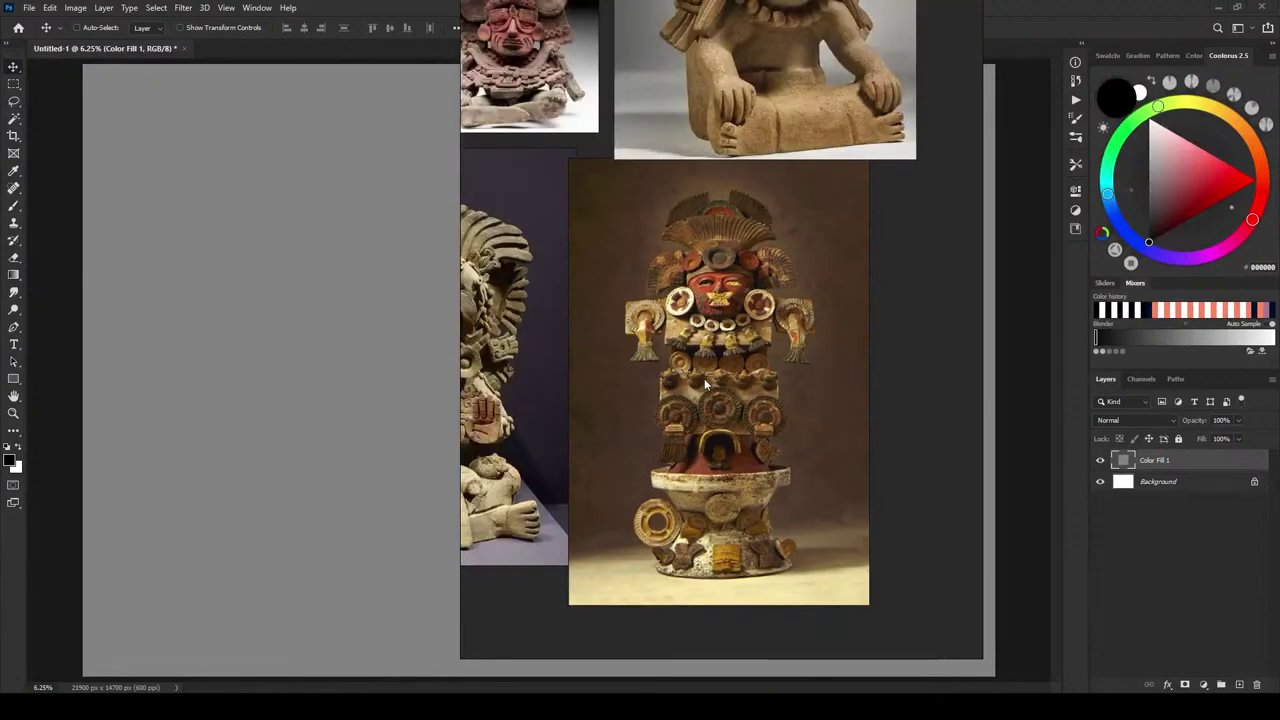
{"action": "left_click_drag", "start_coordinate": [704, 378], "coordinate": [822, 402]}
{"action": "scroll", "coordinate": [822, 398], "scroll_direction": "down", "scroll_amount": 1}
{"action": "scroll", "coordinate": [736, 386], "scroll_direction": "down", "scroll_amount": 2}
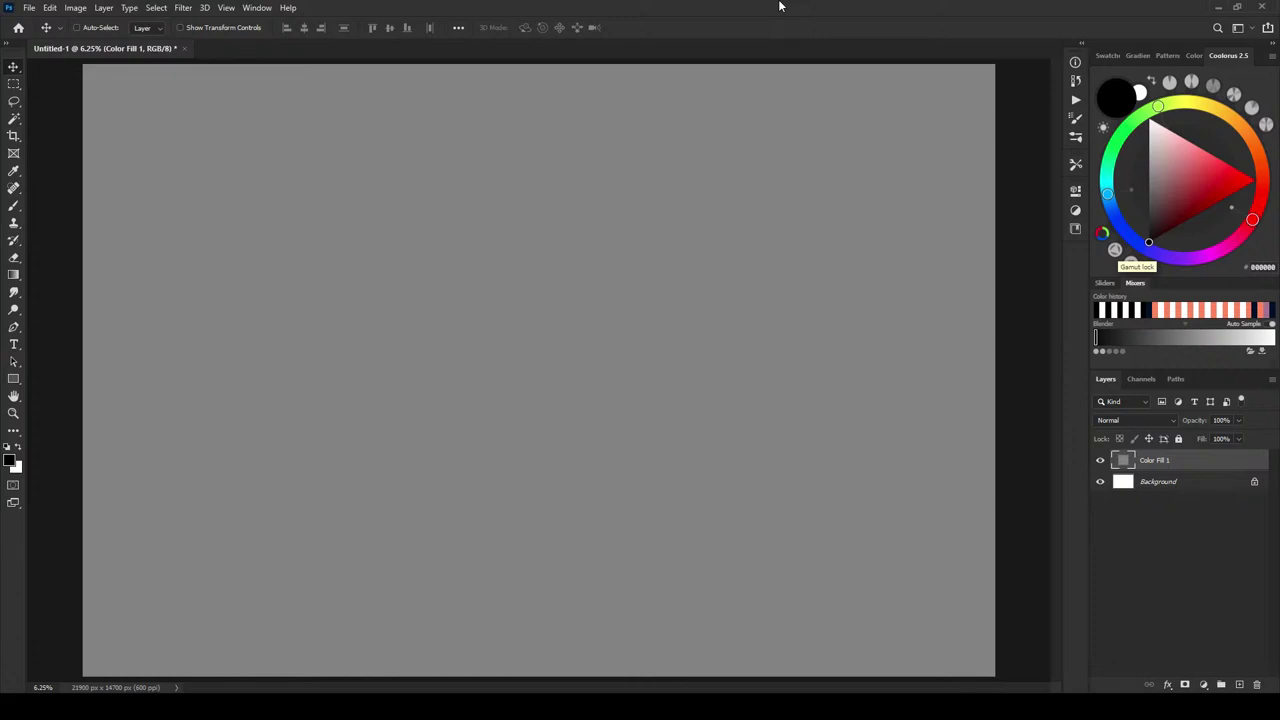
- Add a new layer above Color Fill 1 and choose the EE Nasty Square Standard brush
{"action": "left_click", "coordinate": [1239, 684]}
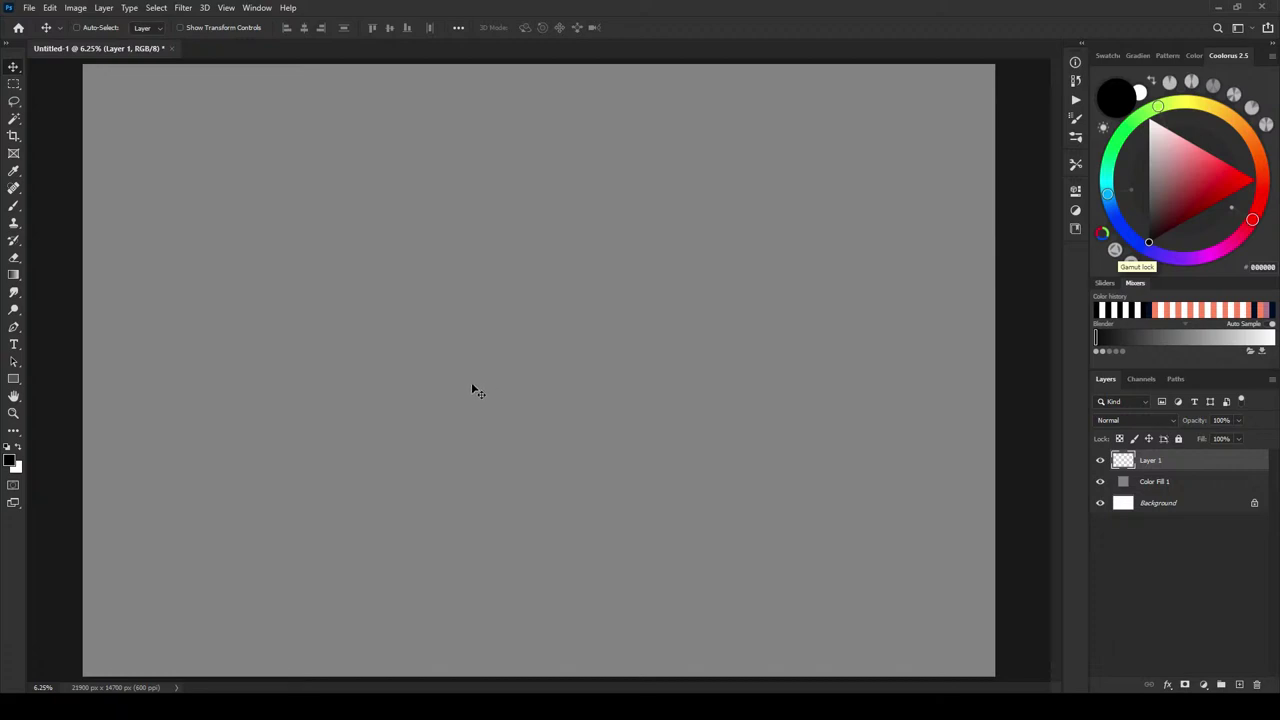
{"action": "key", "text": "b"}
{"action": "right_click", "coordinate": [490, 313]}
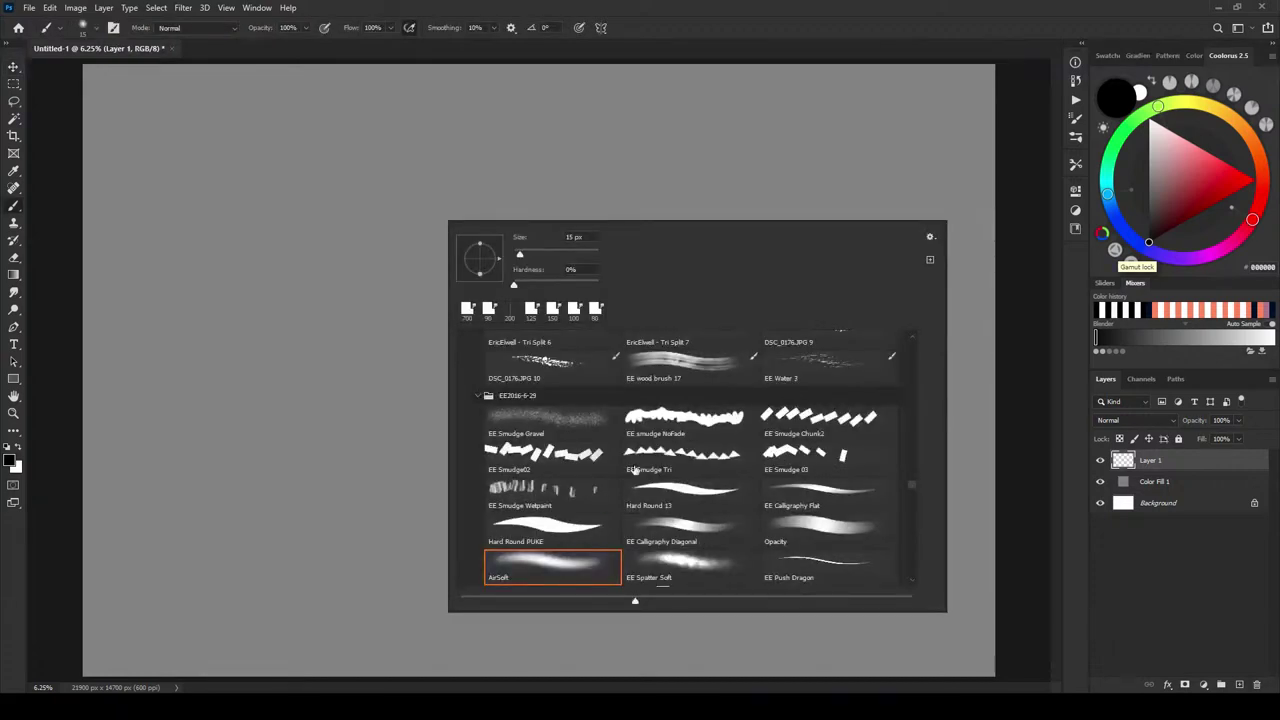
{"action": "mouse_move", "coordinate": [912, 487]}
{"action": "left_mouse_down"}
{"action": "mouse_move", "coordinate": [906, 356]}
{"action": "mouse_move", "coordinate": [918, 343]}
{"action": "mouse_move", "coordinate": [914, 377]}
{"action": "left_mouse_up"}
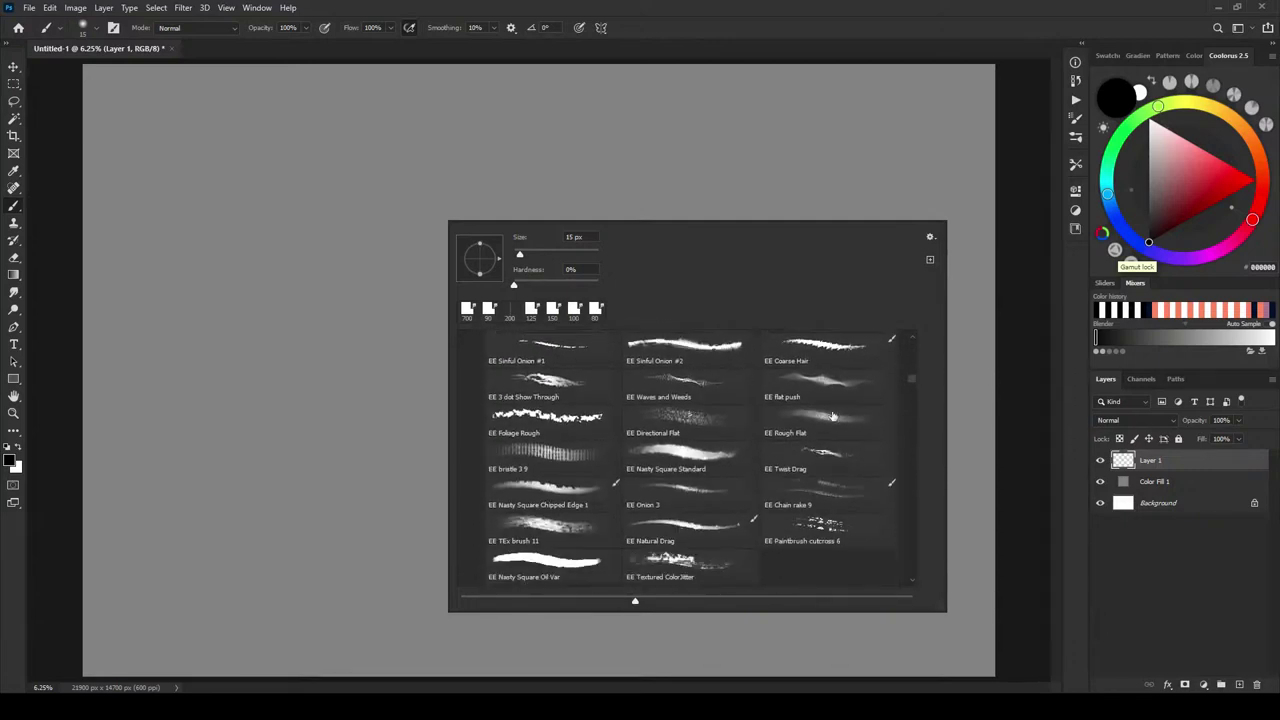
{"action": "left_click", "coordinate": [678, 472]}
{"action": "left_click", "coordinate": [733, 19]}
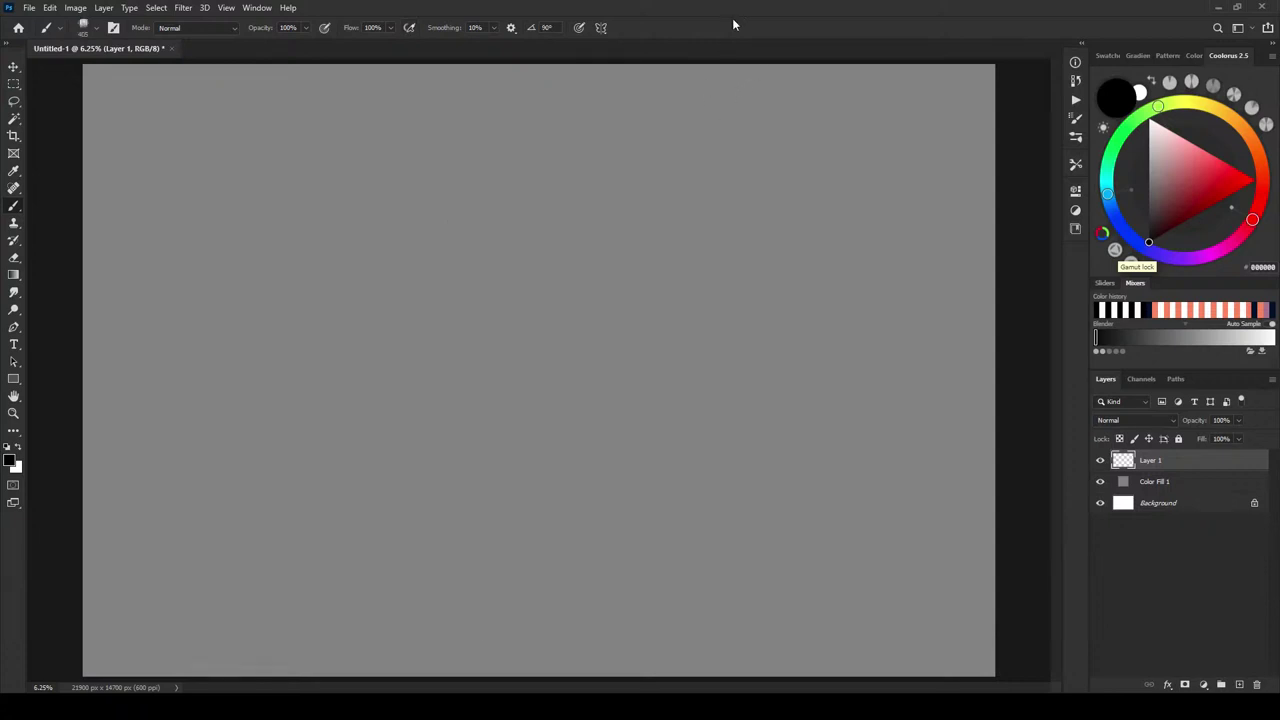
- Enlarge the brush to 1700 px and block in the figure's shoulders and central torso in black
{"action": "key", "text": "bracketright"}
{"action": "key", "text": "bracketright"}
{"action": "key", "text": "bracketright"}
{"action": "key", "text": "bracketright"}
{"action": "key", "text": "bracketright"}
{"action": "key", "text": "bracketright"}
{"action": "key", "text": "bracketright"}
{"action": "key", "text": "bracketright"}
{"action": "key", "text": "bracketright"}
{"action": "key", "text": "bracketright"}
{"action": "key", "text": "bracketright"}
{"action": "key", "text": "bracketright"}
{"action": "key", "text": "bracketright"}
{"action": "key", "text": "bracketright"}
{"action": "key", "text": "bracketright"}
{"action": "key", "text": "bracketright"}
{"action": "key", "text": "bracketright"}
{"action": "key", "text": "bracketright"}
{"action": "key", "text": "bracketright"}
{"action": "mouse_move", "coordinate": [365, 340]}
{"action": "left_mouse_down"}
{"action": "mouse_move", "coordinate": [480, 309]}
{"action": "mouse_move", "coordinate": [487, 331]}
{"action": "mouse_move", "coordinate": [436, 318]}
{"action": "left_mouse_up"}
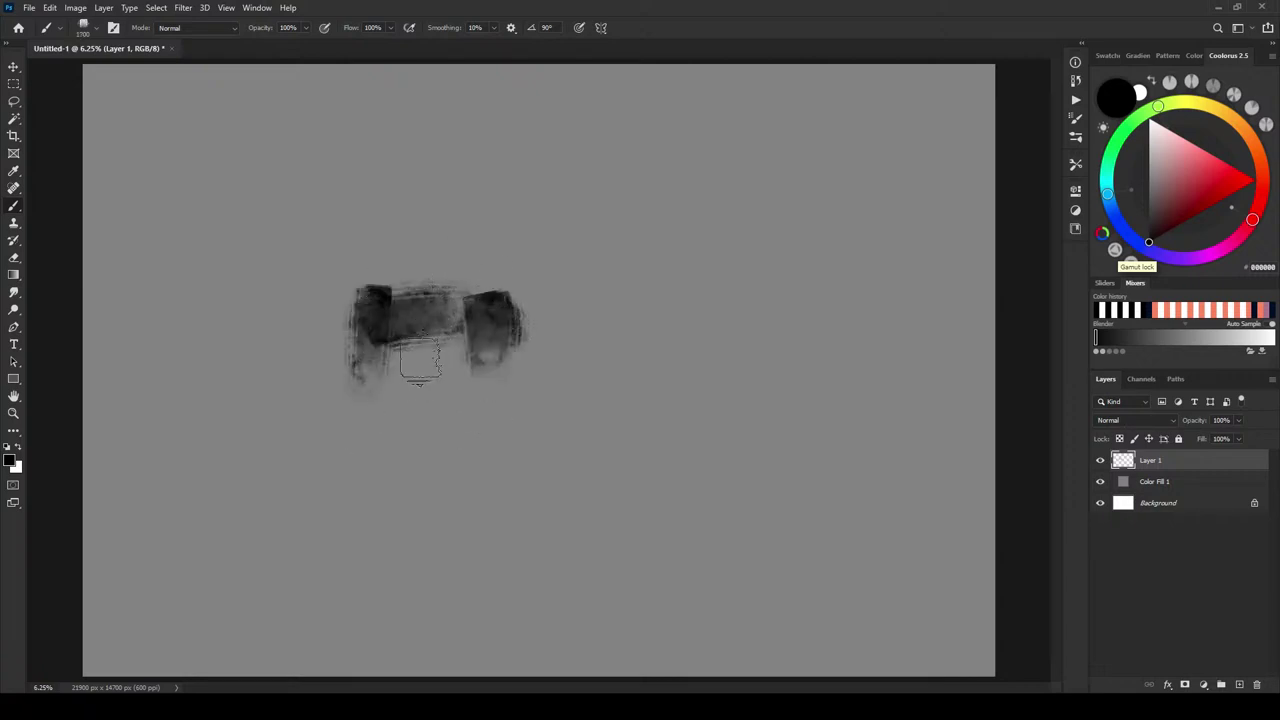
{"action": "mouse_move", "coordinate": [415, 372]}
{"action": "left_mouse_down"}
{"action": "mouse_move", "coordinate": [380, 412]}
{"action": "mouse_move", "coordinate": [454, 413]}
{"action": "mouse_move", "coordinate": [421, 397]}
{"action": "mouse_move", "coordinate": [449, 330]}
{"action": "mouse_move", "coordinate": [434, 443]}
{"action": "mouse_move", "coordinate": [429, 294]}
{"action": "mouse_move", "coordinate": [429, 406]}
{"action": "mouse_move", "coordinate": [448, 382]}
{"action": "mouse_move", "coordinate": [419, 404]}
{"action": "left_mouse_up"}
- Paint a black block above the shoulders with a round blob on either side, using a smaller brush
{"action": "key", "text": "bracketleft"}
{"action": "key", "text": "bracketleft"}
{"action": "key", "text": "bracketleft"}
{"action": "key", "text": "bracketleft"}
{"action": "key", "text": "bracketleft"}
{"action": "key", "text": "bracketleft"}
{"action": "key", "text": "bracketleft"}
{"action": "key", "text": "bracketleft"}
{"action": "key", "text": "bracketleft"}
{"action": "key", "text": "bracketleft"}
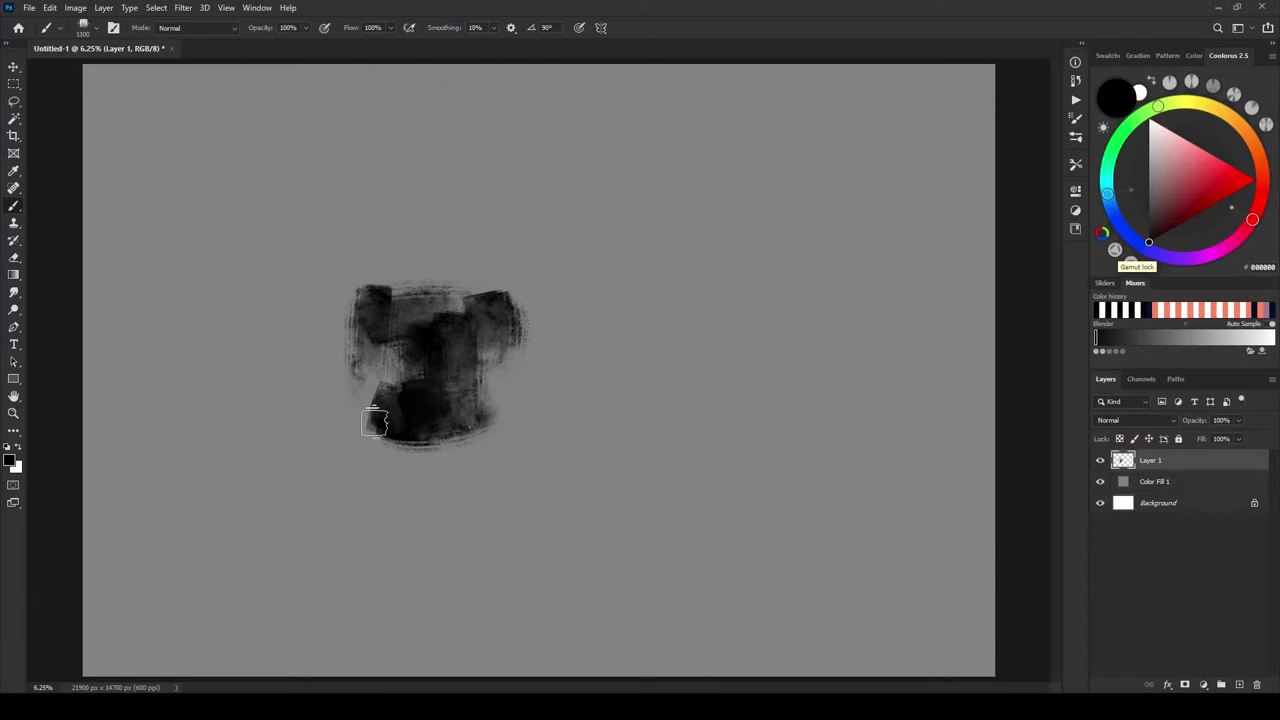
{"action": "mouse_move", "coordinate": [413, 345]}
{"action": "left_mouse_down"}
{"action": "mouse_move", "coordinate": [477, 320]}
{"action": "mouse_move", "coordinate": [432, 268]}
{"action": "mouse_move", "coordinate": [378, 326]}
{"action": "mouse_move", "coordinate": [375, 297]}
{"action": "mouse_move", "coordinate": [488, 322]}
{"action": "mouse_move", "coordinate": [482, 292]}
{"action": "mouse_move", "coordinate": [409, 246]}
{"action": "mouse_move", "coordinate": [409, 284]}
{"action": "mouse_move", "coordinate": [422, 236]}
{"action": "mouse_move", "coordinate": [435, 302]}
{"action": "mouse_move", "coordinate": [433, 242]}
{"action": "mouse_move", "coordinate": [396, 243]}
{"action": "mouse_move", "coordinate": [450, 238]}
{"action": "left_mouse_up"}
{"action": "key", "text": "ctrl+z"}
{"action": "key", "text": "bracketleft"}
{"action": "key", "text": "bracketleft"}
{"action": "key", "text": "bracketleft"}
{"action": "key", "text": "bracketleft"}
{"action": "key", "text": "bracketleft"}
{"action": "mouse_move", "coordinate": [366, 238]}
{"action": "left_mouse_down"}
{"action": "mouse_move", "coordinate": [354, 230]}
{"action": "mouse_move", "coordinate": [350, 335]}
{"action": "mouse_move", "coordinate": [385, 235]}
{"action": "left_mouse_up"}
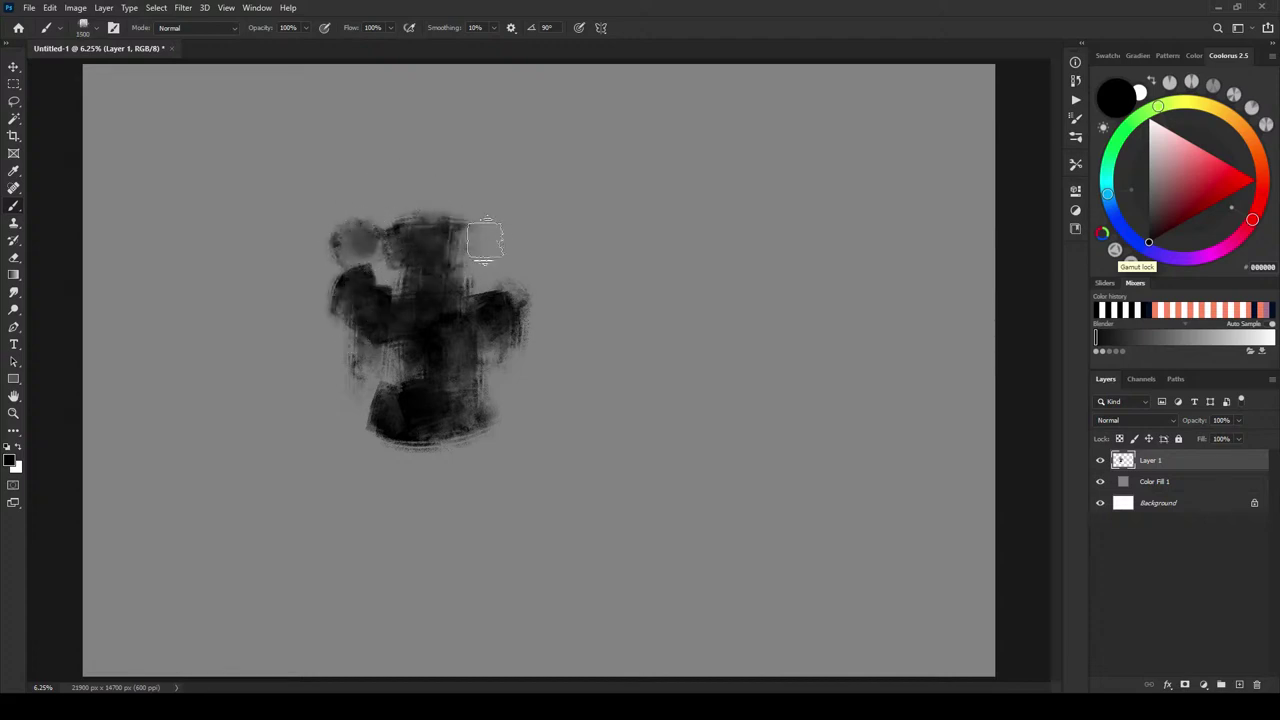
{"action": "left_click_drag", "start_coordinate": [514, 246], "coordinate": [500, 323]}
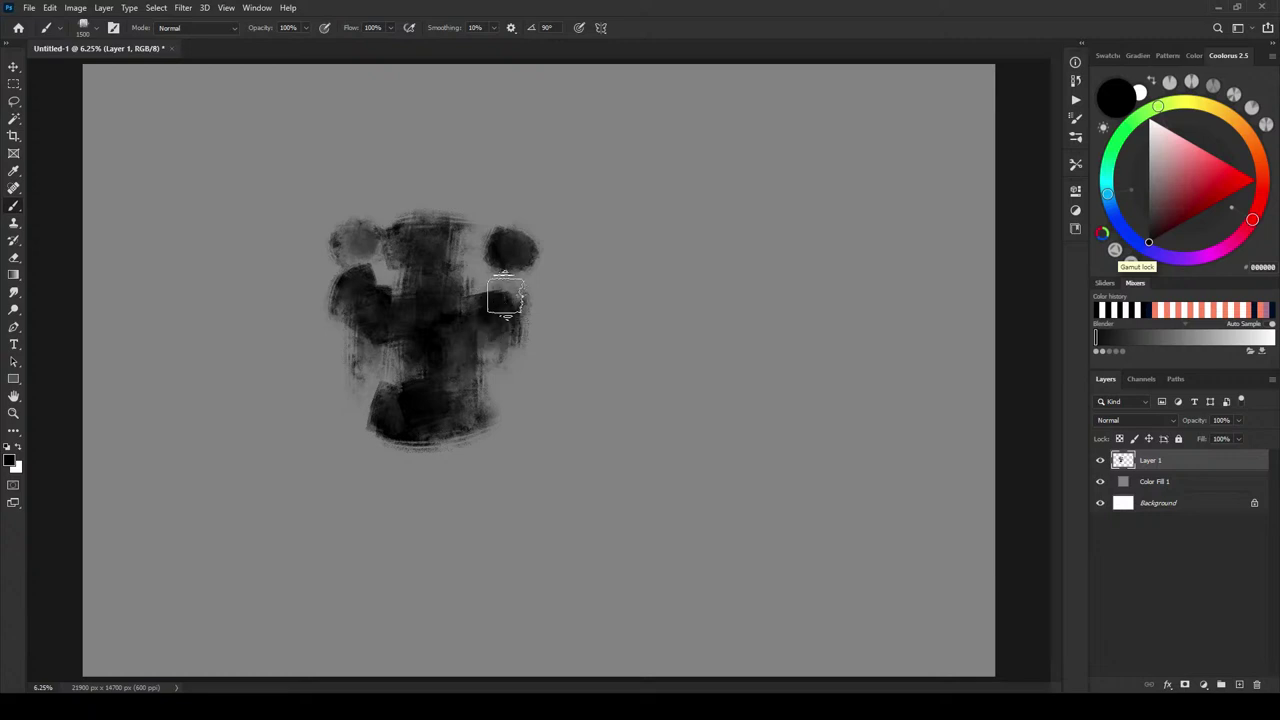
- Fill out the torso in black and extend it down into a tapered stem and a wide oval base
{"action": "left_click_drag", "start_coordinate": [366, 276], "coordinate": [490, 282]}
{"action": "mouse_move", "coordinate": [418, 385]}
{"action": "left_mouse_down"}
{"action": "mouse_move", "coordinate": [508, 367]}
{"action": "mouse_move", "coordinate": [426, 375]}
{"action": "mouse_move", "coordinate": [469, 372]}
{"action": "mouse_move", "coordinate": [471, 319]}
{"action": "mouse_move", "coordinate": [410, 400]}
{"action": "mouse_move", "coordinate": [349, 412]}
{"action": "mouse_move", "coordinate": [369, 436]}
{"action": "mouse_move", "coordinate": [485, 420]}
{"action": "left_mouse_up"}
{"action": "mouse_move", "coordinate": [443, 500]}
{"action": "left_mouse_down"}
{"action": "mouse_move", "coordinate": [469, 464]}
{"action": "mouse_move", "coordinate": [420, 466]}
{"action": "mouse_move", "coordinate": [469, 456]}
{"action": "mouse_move", "coordinate": [415, 458]}
{"action": "left_mouse_up"}
{"action": "mouse_move", "coordinate": [433, 495]}
{"action": "left_mouse_down"}
{"action": "mouse_move", "coordinate": [408, 534]}
{"action": "mouse_move", "coordinate": [371, 549]}
{"action": "mouse_move", "coordinate": [374, 572]}
{"action": "mouse_move", "coordinate": [486, 554]}
{"action": "mouse_move", "coordinate": [450, 580]}
{"action": "left_mouse_up"}
- Dab dark accents beside the upper block and paint a row of short horizontal blocks above the round blobs
{"action": "key", "text": "["}
{"action": "key", "text": "["}
{"action": "key", "text": "["}
{"action": "key", "text": "["}
{"action": "key", "text": "["}
{"action": "key", "text": "["}
{"action": "key", "text": "["}
{"action": "key", "text": "["}
{"action": "key", "text": "["}
{"action": "key", "text": "["}
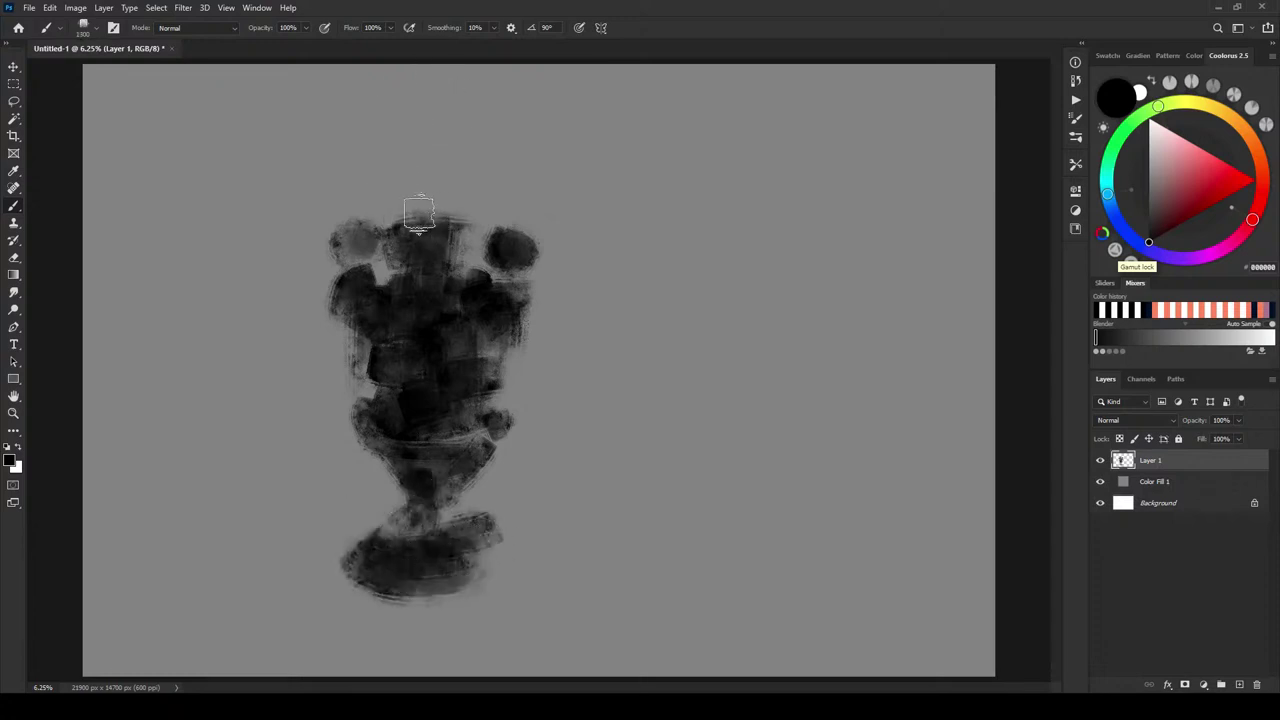
{"action": "left_click_drag", "start_coordinate": [394, 238], "coordinate": [400, 256]}
{"action": "left_click", "coordinate": [473, 239]}
{"action": "key", "text": "]"}
{"action": "key", "text": "]"}
{"action": "key", "text": "]"}
{"action": "key", "text": "]"}
{"action": "key", "text": "]"}
{"action": "key", "text": "]"}
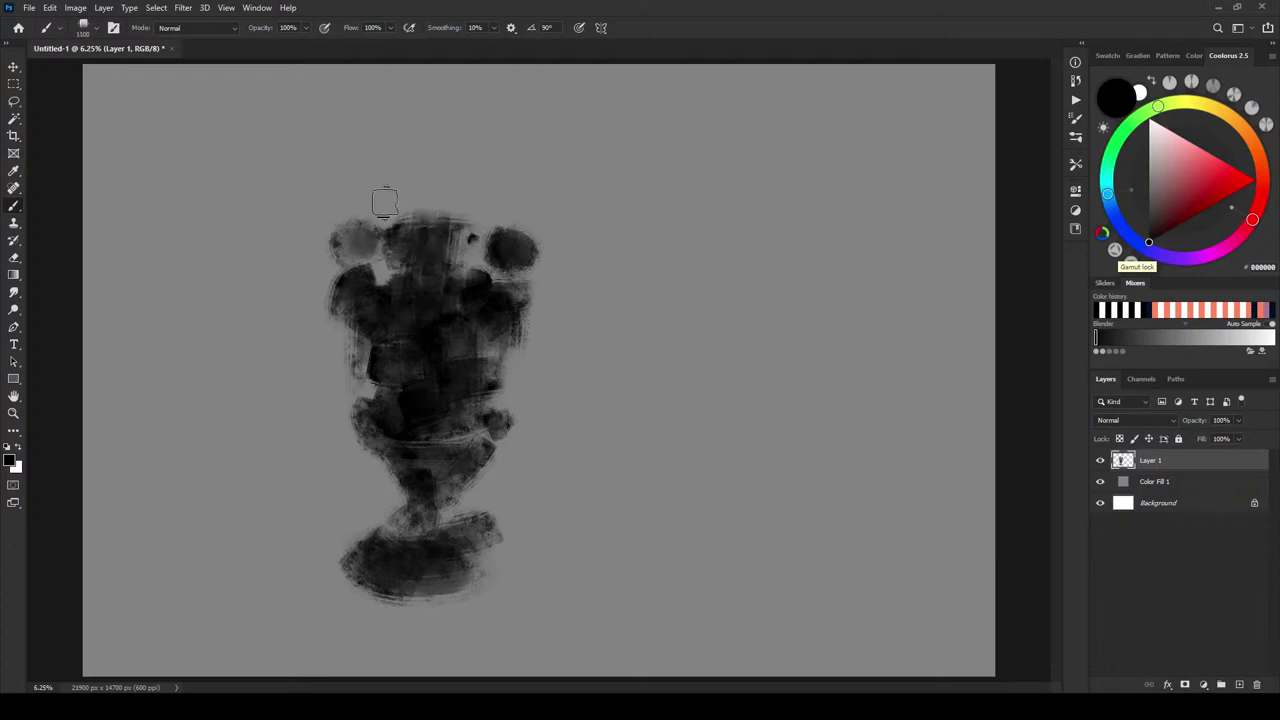
{"action": "left_click_drag", "start_coordinate": [390, 208], "coordinate": [362, 210]}
{"action": "left_click_drag", "start_coordinate": [448, 211], "coordinate": [536, 212]}
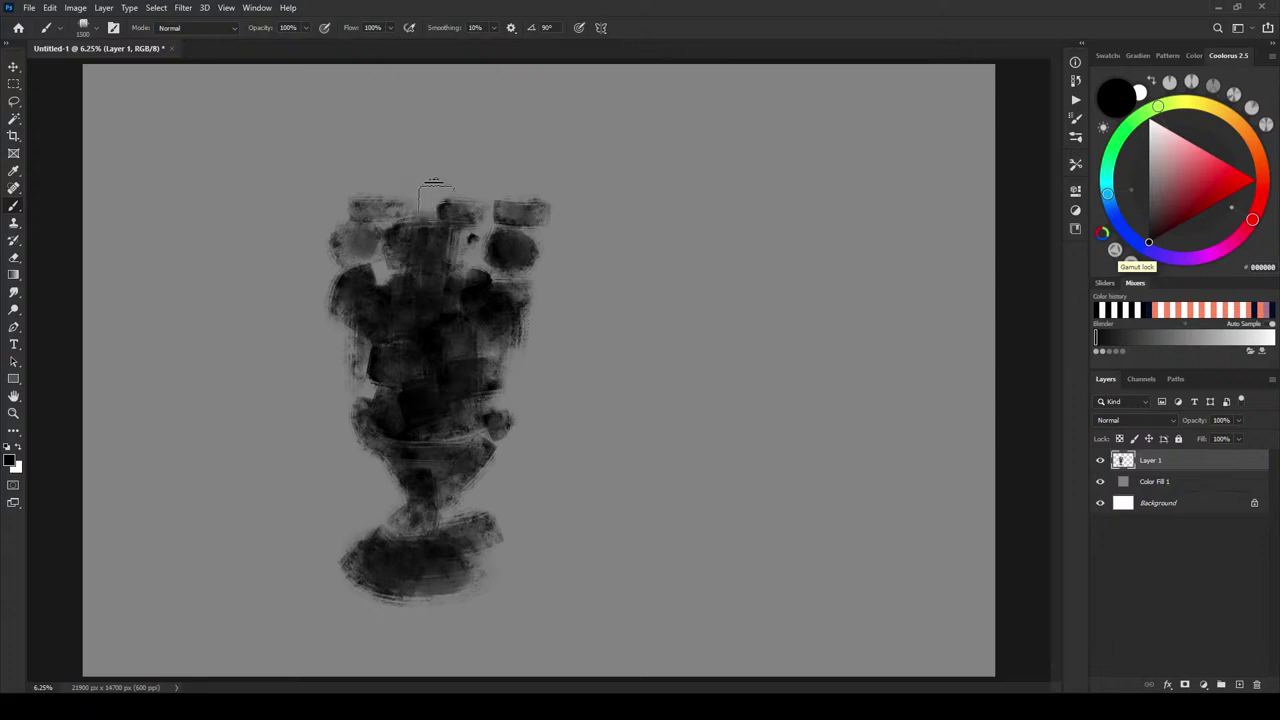
- Stack a head block and side blocks in black above the row, capped with a rounded headdress
{"action": "mouse_move", "coordinate": [415, 196]}
{"action": "left_mouse_down"}
{"action": "mouse_move", "coordinate": [391, 191]}
{"action": "mouse_move", "coordinate": [395, 170]}
{"action": "left_mouse_up"}
{"action": "mouse_move", "coordinate": [485, 187]}
{"action": "left_mouse_down"}
{"action": "mouse_move", "coordinate": [426, 174]}
{"action": "mouse_move", "coordinate": [418, 198]}
{"action": "mouse_move", "coordinate": [442, 175]}
{"action": "mouse_move", "coordinate": [421, 166]}
{"action": "mouse_move", "coordinate": [432, 127]}
{"action": "left_mouse_up"}
{"action": "left_click_drag", "start_coordinate": [350, 140], "coordinate": [500, 130]}
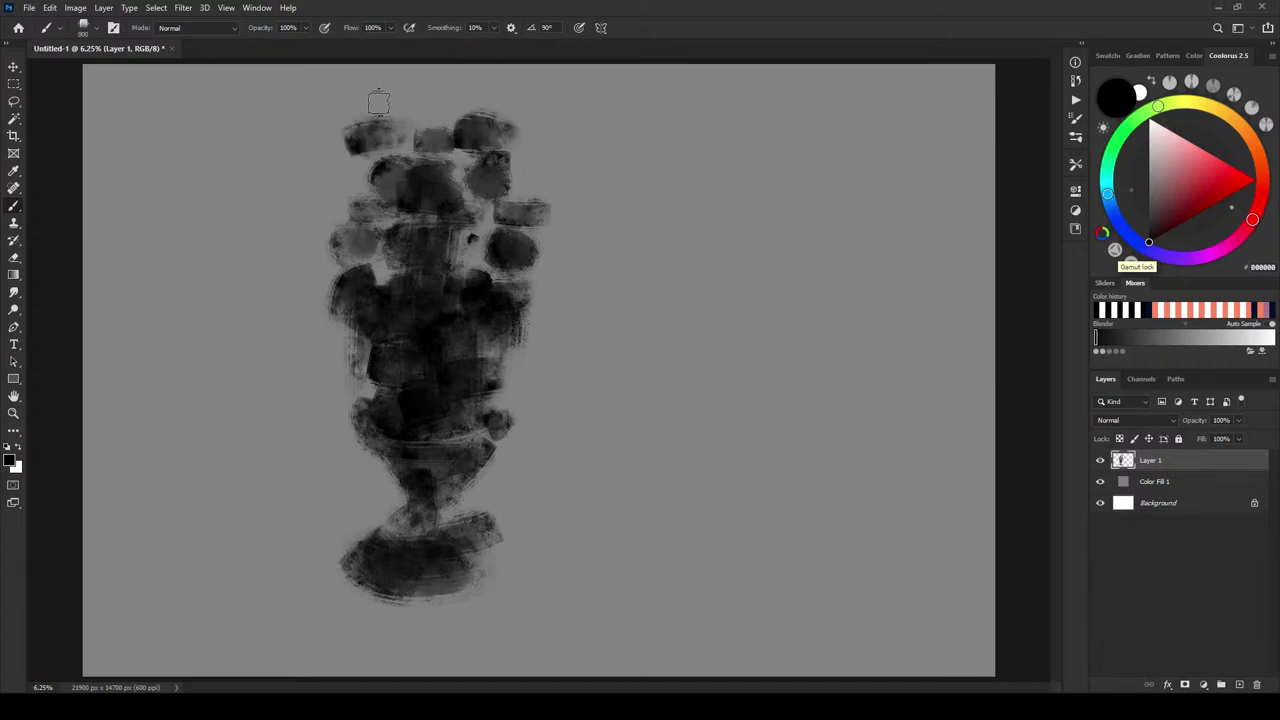
{"action": "mouse_move", "coordinate": [379, 104]}
{"action": "left_mouse_down"}
{"action": "mouse_move", "coordinate": [485, 96]}
{"action": "mouse_move", "coordinate": [461, 101]}
{"action": "mouse_move", "coordinate": [501, 115]}
{"action": "mouse_move", "coordinate": [419, 98]}
{"action": "mouse_move", "coordinate": [443, 127]}
{"action": "mouse_move", "coordinate": [476, 104]}
{"action": "mouse_move", "coordinate": [433, 126]}
{"action": "mouse_move", "coordinate": [438, 114]}
{"action": "mouse_move", "coordinate": [419, 121]}
{"action": "mouse_move", "coordinate": [400, 89]}
{"action": "mouse_move", "coordinate": [477, 94]}
{"action": "mouse_move", "coordinate": [413, 85]}
{"action": "left_mouse_up"}
{"action": "left_click", "coordinate": [500, 105]}
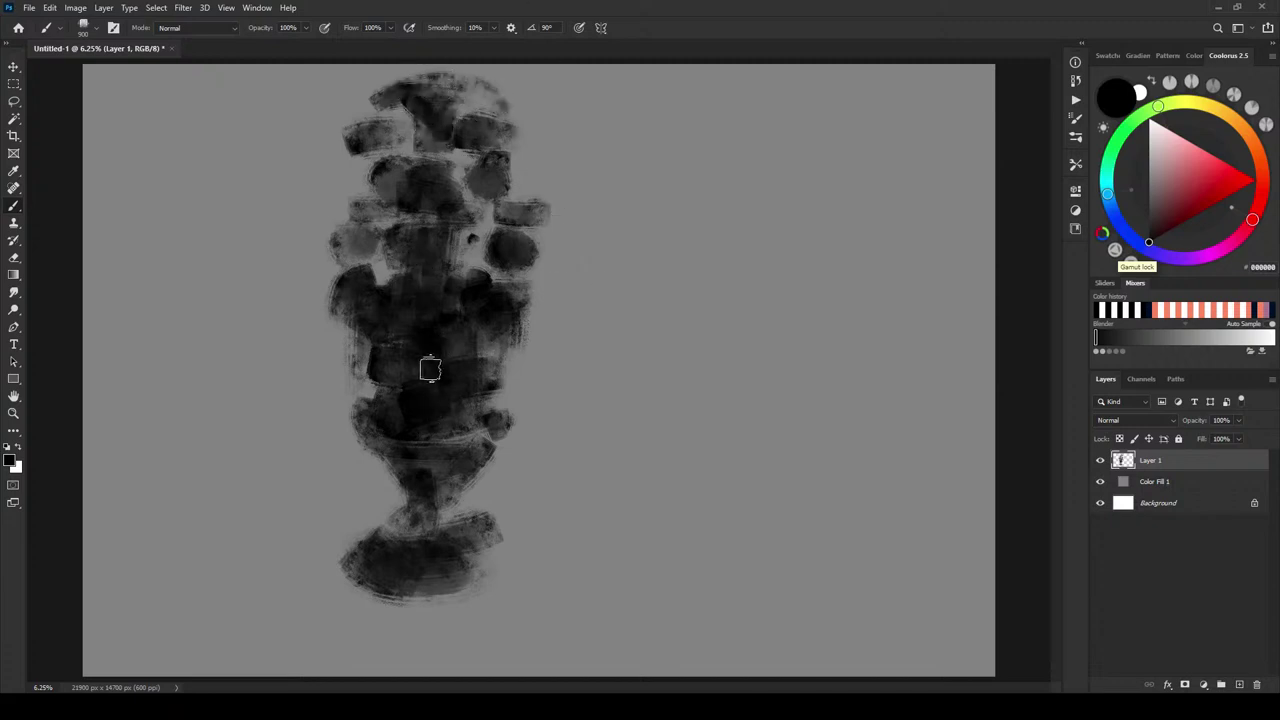
- Widen the tapered stem into a broad black pedestal joining the torso to the base with a larger brush
{"action": "key", "text": "]"}
{"action": "key", "text": "]"}
{"action": "key", "text": "]"}
{"action": "key", "text": "]"}
{"action": "key", "text": "]"}
{"action": "mouse_move", "coordinate": [400, 528]}
{"action": "left_mouse_down"}
{"action": "mouse_move", "coordinate": [380, 476]}
{"action": "mouse_move", "coordinate": [410, 492]}
{"action": "mouse_move", "coordinate": [386, 542]}
{"action": "mouse_move", "coordinate": [393, 479]}
{"action": "mouse_move", "coordinate": [377, 554]}
{"action": "mouse_move", "coordinate": [452, 523]}
{"action": "mouse_move", "coordinate": [455, 502]}
{"action": "mouse_move", "coordinate": [459, 566]}
{"action": "mouse_move", "coordinate": [471, 554]}
{"action": "mouse_move", "coordinate": [398, 446]}
{"action": "mouse_move", "coordinate": [369, 443]}
{"action": "mouse_move", "coordinate": [377, 458]}
{"action": "mouse_move", "coordinate": [367, 440]}
{"action": "mouse_move", "coordinate": [474, 471]}
{"action": "mouse_move", "coordinate": [449, 478]}
{"action": "mouse_move", "coordinate": [455, 203]}
{"action": "mouse_move", "coordinate": [420, 378]}
{"action": "left_mouse_up"}
- Reduce the brush to 250 px and darken the curved rim at the bottom of the torso
{"action": "key", "text": "bracketleft"}
{"action": "key", "text": "bracketleft"}
{"action": "key", "text": "bracketleft"}
{"action": "key", "text": "bracketleft"}
{"action": "key", "text": "bracketleft"}
{"action": "key", "text": "bracketleft"}
{"action": "key", "text": "bracketleft"}
{"action": "key", "text": "bracketleft"}
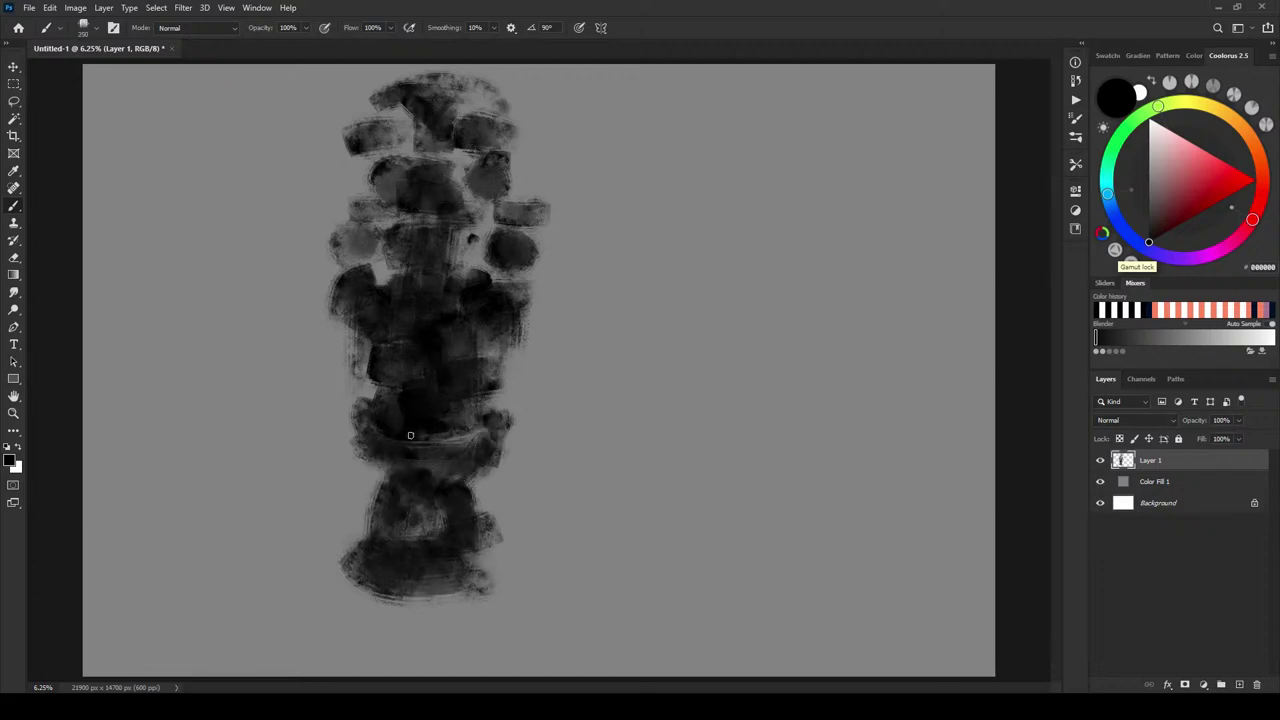
{"action": "left_click_drag", "start_coordinate": [410, 435], "coordinate": [447, 428]}
- Add an empty layer above Layer 1, and duplicate Layer 1 with the original hidden
{"action": "left_click", "coordinate": [1240, 684]}
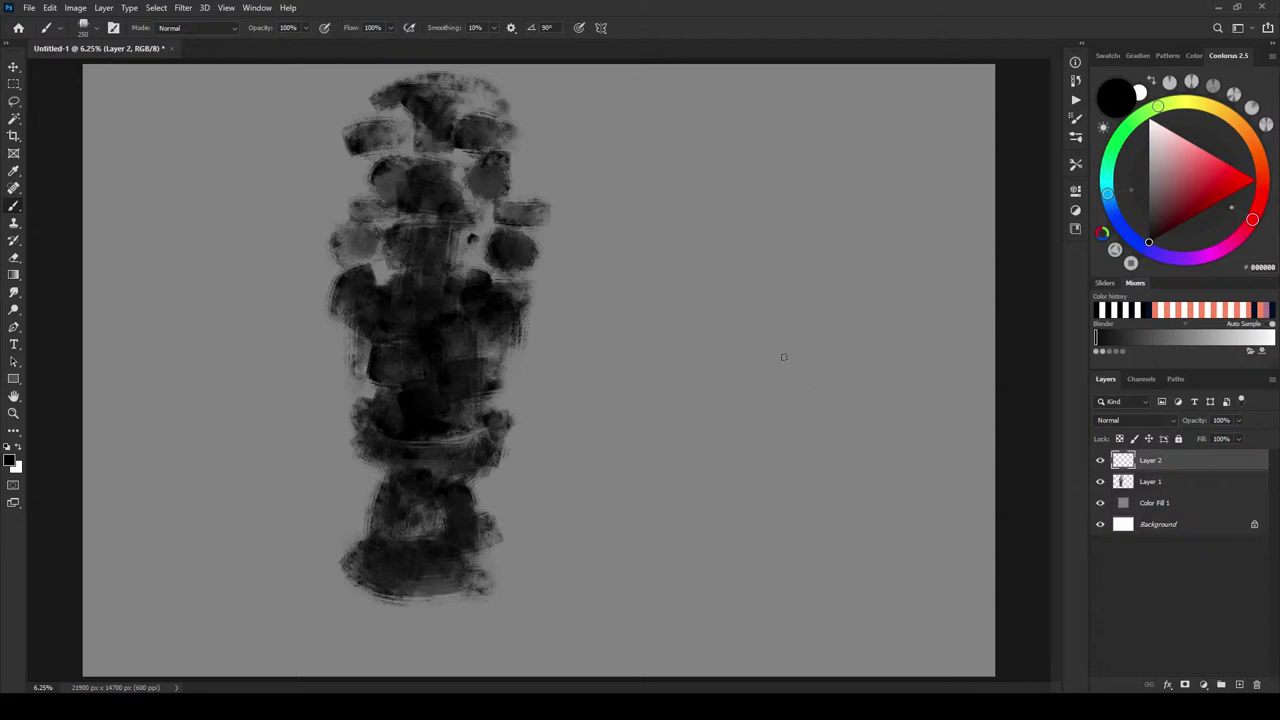
{"action": "left_click", "coordinate": [1136, 488]}
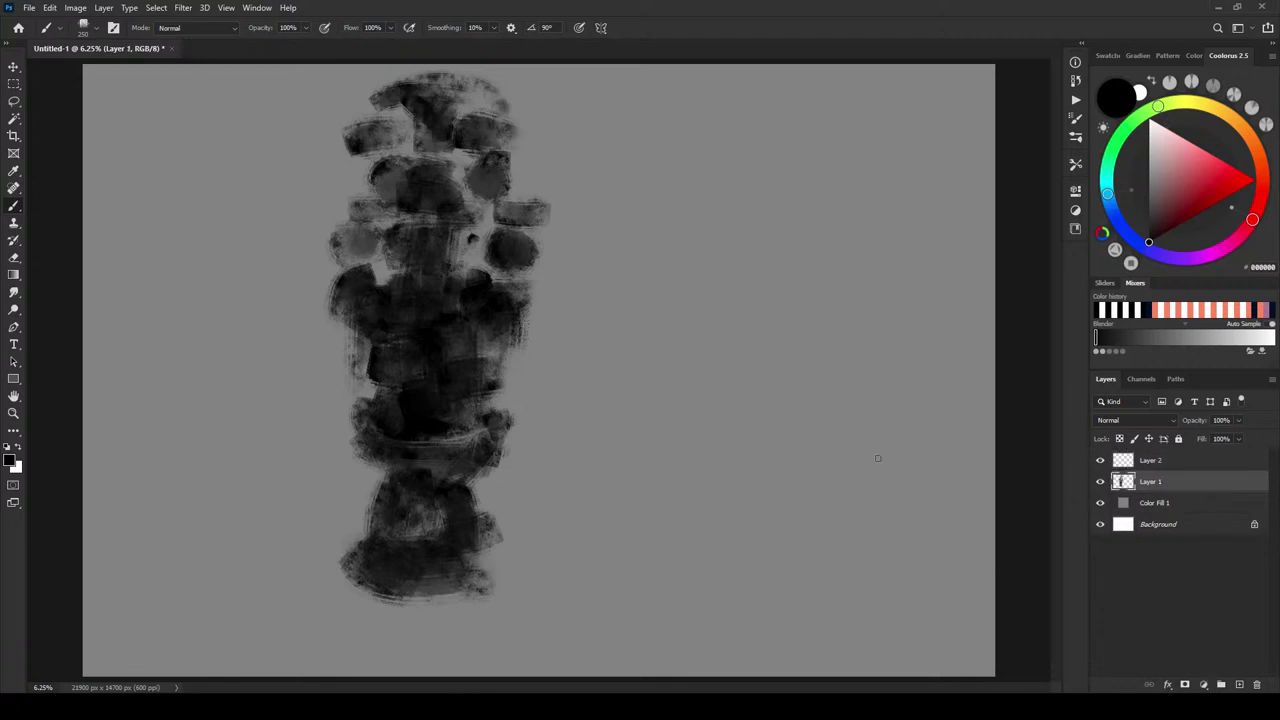
{"action": "key", "text": "ctrl+j"}
{"action": "left_click", "coordinate": [1100, 503]}
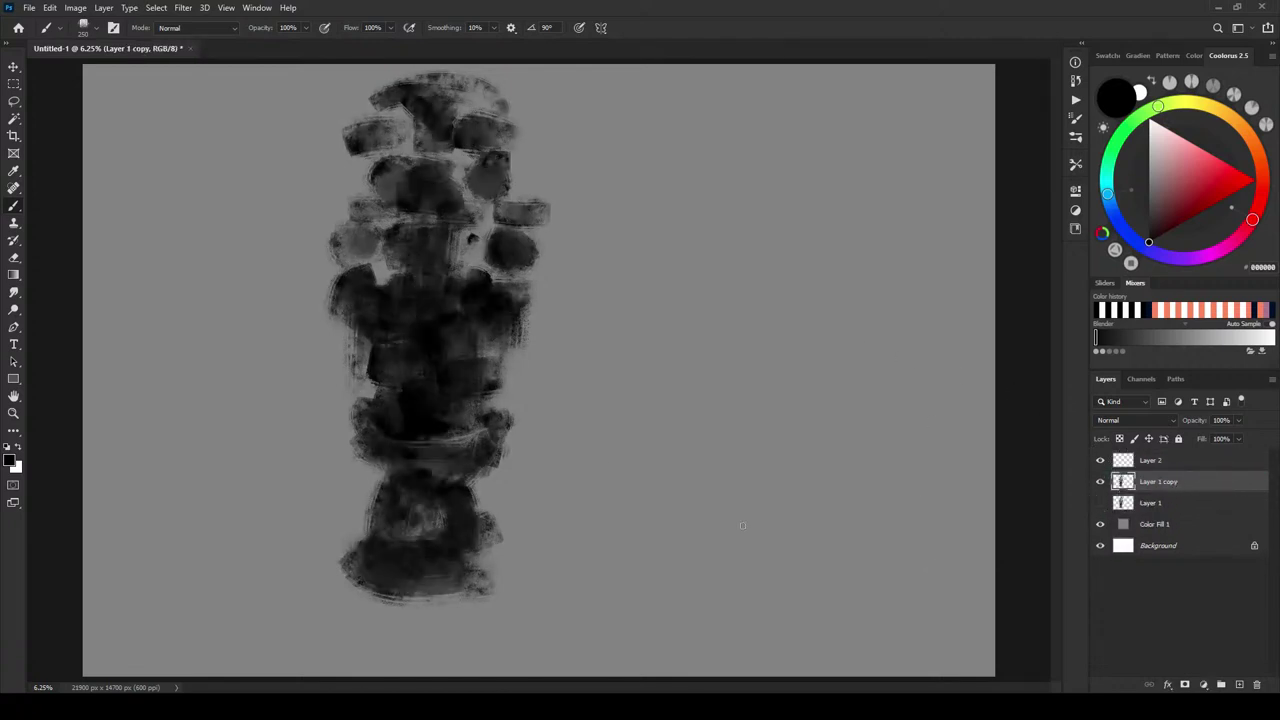
- Transform the copied figure to about 107% width and 89% height, with its top corners pulled slightly inward
{"action": "key", "text": "ctrl+t"}
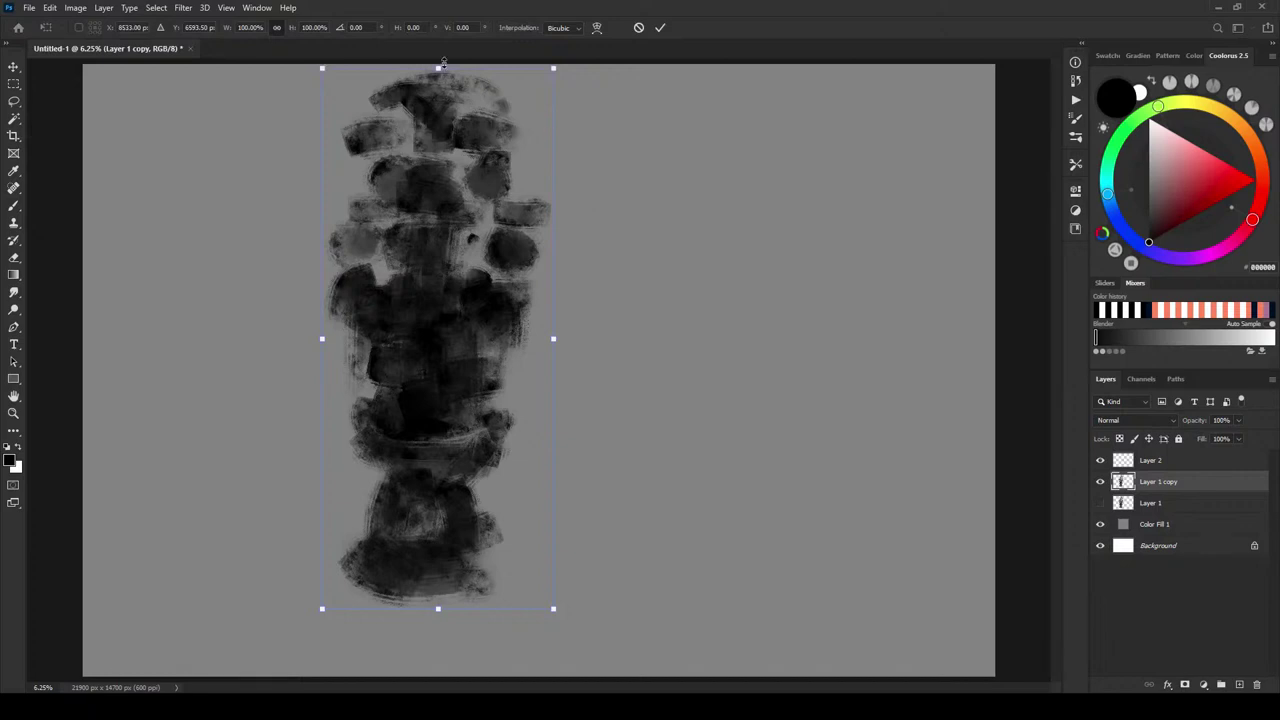
{"action": "left_click_drag", "start_coordinate": [443, 66], "coordinate": [435, 127]}
{"action": "left_click_drag", "start_coordinate": [323, 368], "coordinate": [304, 366]}
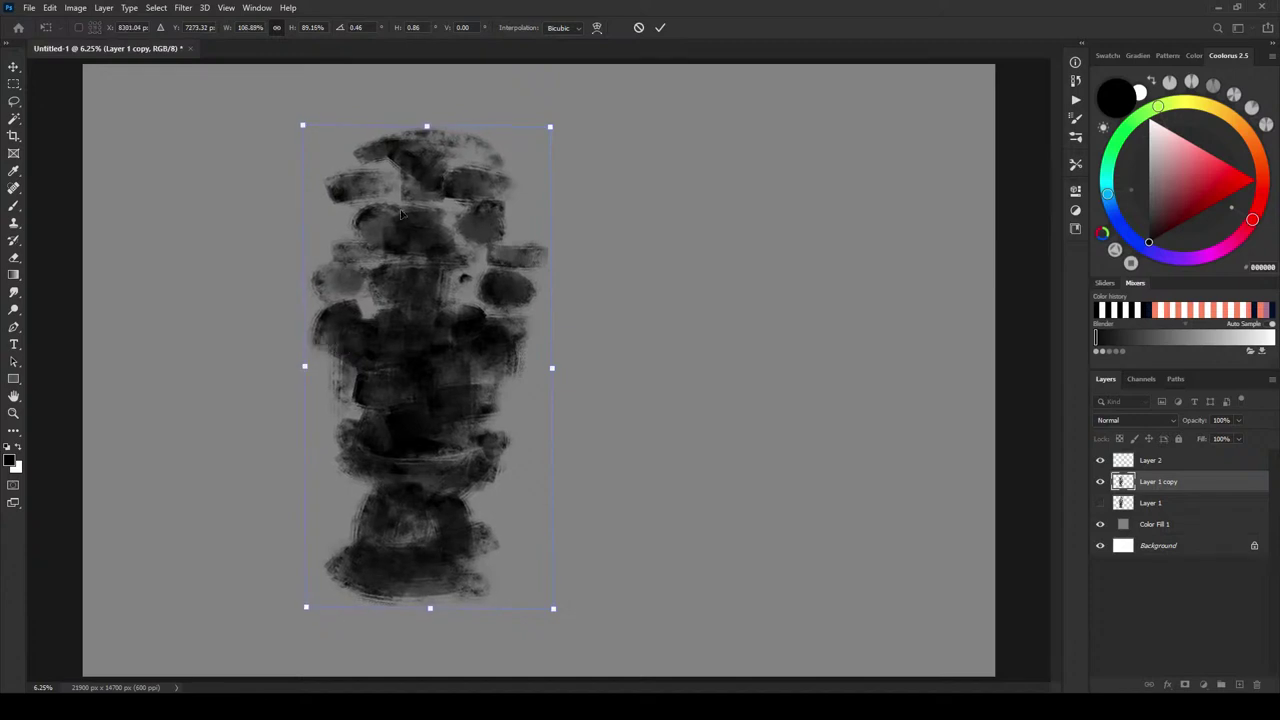
{"action": "left_click_drag", "start_coordinate": [309, 126], "coordinate": [319, 127]}
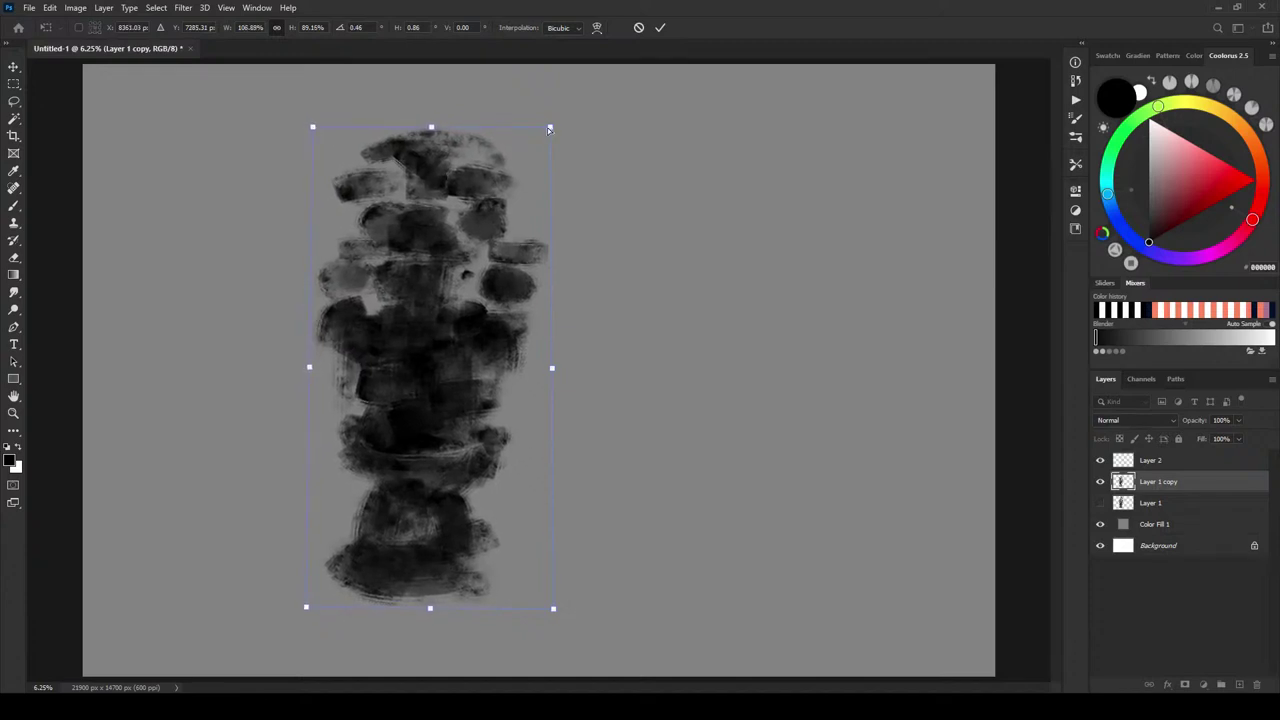
{"action": "mouse_move", "coordinate": [549, 129]}
{"action": "left_mouse_down"}
{"action": "mouse_move", "coordinate": [527, 130]}
{"action": "mouse_move", "coordinate": [543, 128]}
{"action": "left_mouse_up"}
{"action": "left_click_drag", "start_coordinate": [428, 128], "coordinate": [422, 129]}
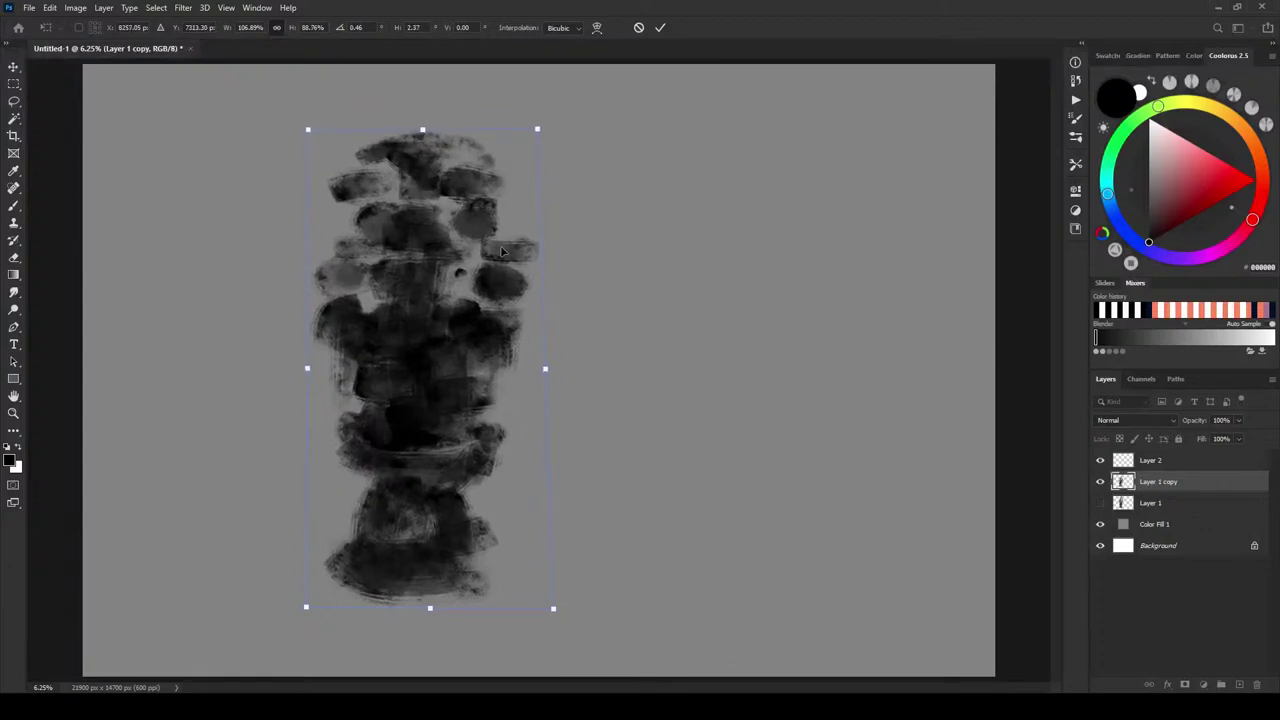
{"action": "key", "text": "Return"}
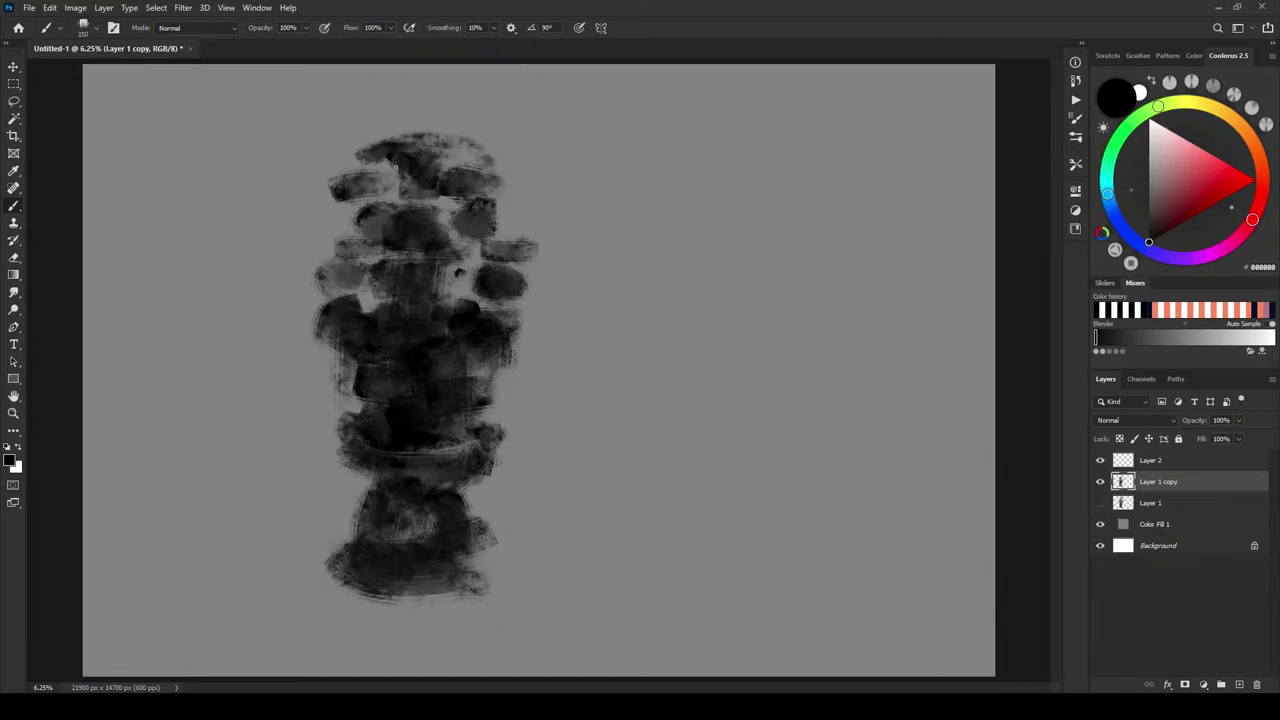
- Draw thin dark curved outlines across the top two tiers of the headdress
{"action": "left_click_drag", "start_coordinate": [358, 158], "coordinate": [401, 173]}
{"action": "left_click_drag", "start_coordinate": [350, 181], "coordinate": [389, 182]}
{"action": "left_click_drag", "start_coordinate": [493, 195], "coordinate": [473, 189]}
- Erase stray paint around the ends of the headdress's second tier to sharpen its silhouette
{"action": "key", "text": "e"}
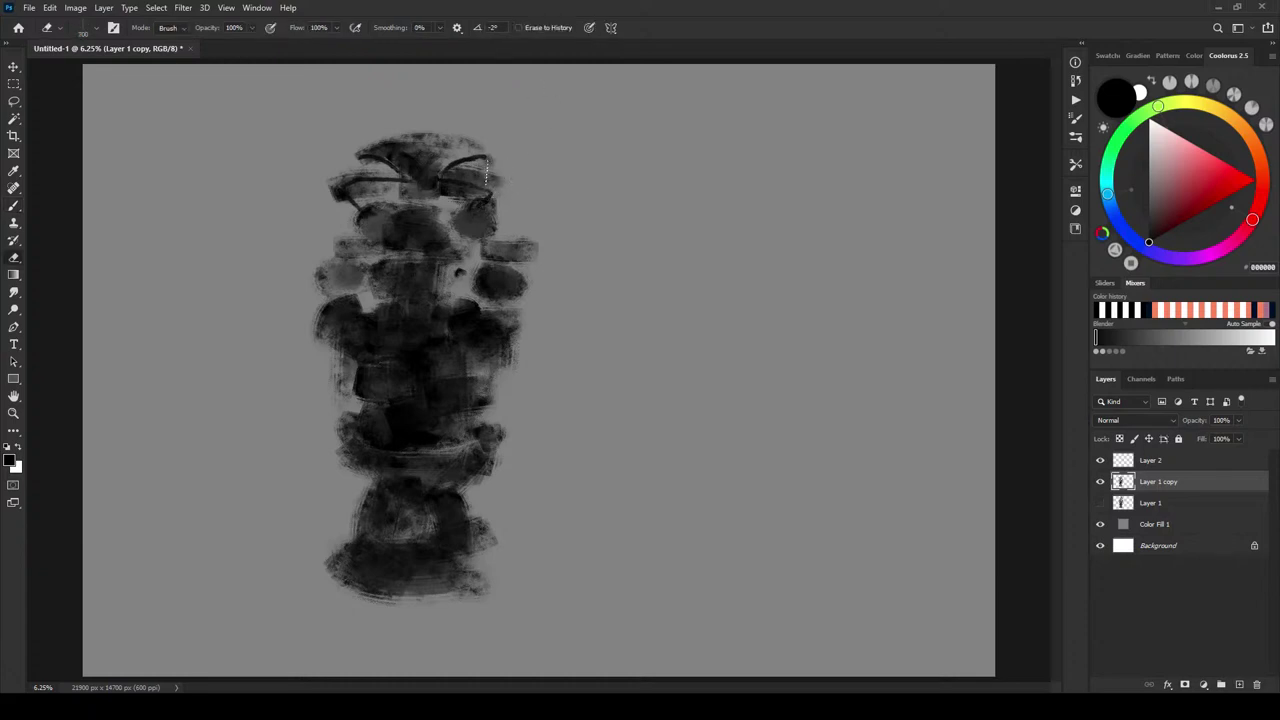
{"action": "mouse_move", "coordinate": [487, 172]}
{"action": "left_mouse_down"}
{"action": "mouse_move", "coordinate": [470, 170]}
{"action": "mouse_move", "coordinate": [504, 180]}
{"action": "mouse_move", "coordinate": [458, 174]}
{"action": "left_mouse_up"}
{"action": "mouse_move", "coordinate": [336, 185]}
{"action": "left_mouse_down"}
{"action": "mouse_move", "coordinate": [362, 178]}
{"action": "mouse_move", "coordinate": [340, 182]}
{"action": "left_mouse_up"}
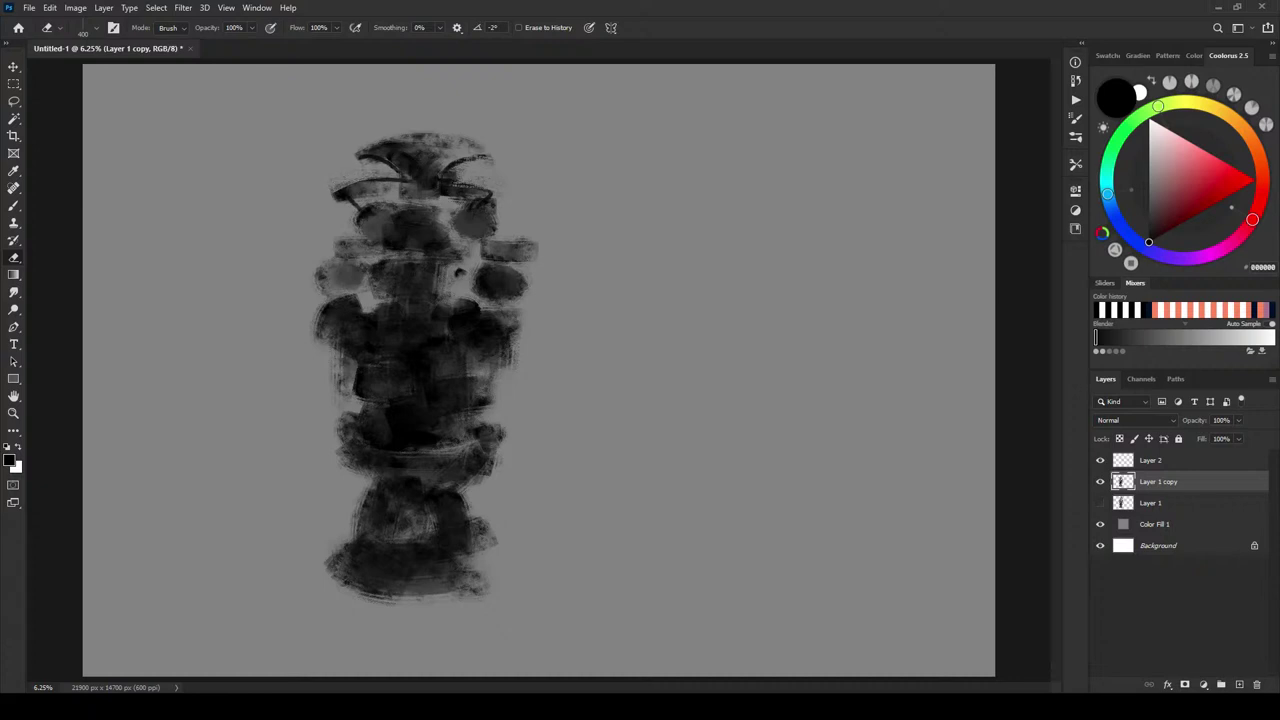
{"action": "left_click_drag", "start_coordinate": [324, 190], "coordinate": [338, 186]}
- Darken both sides of the headdress's second tier in black with an 800 px brush
{"action": "key", "text": "x"}
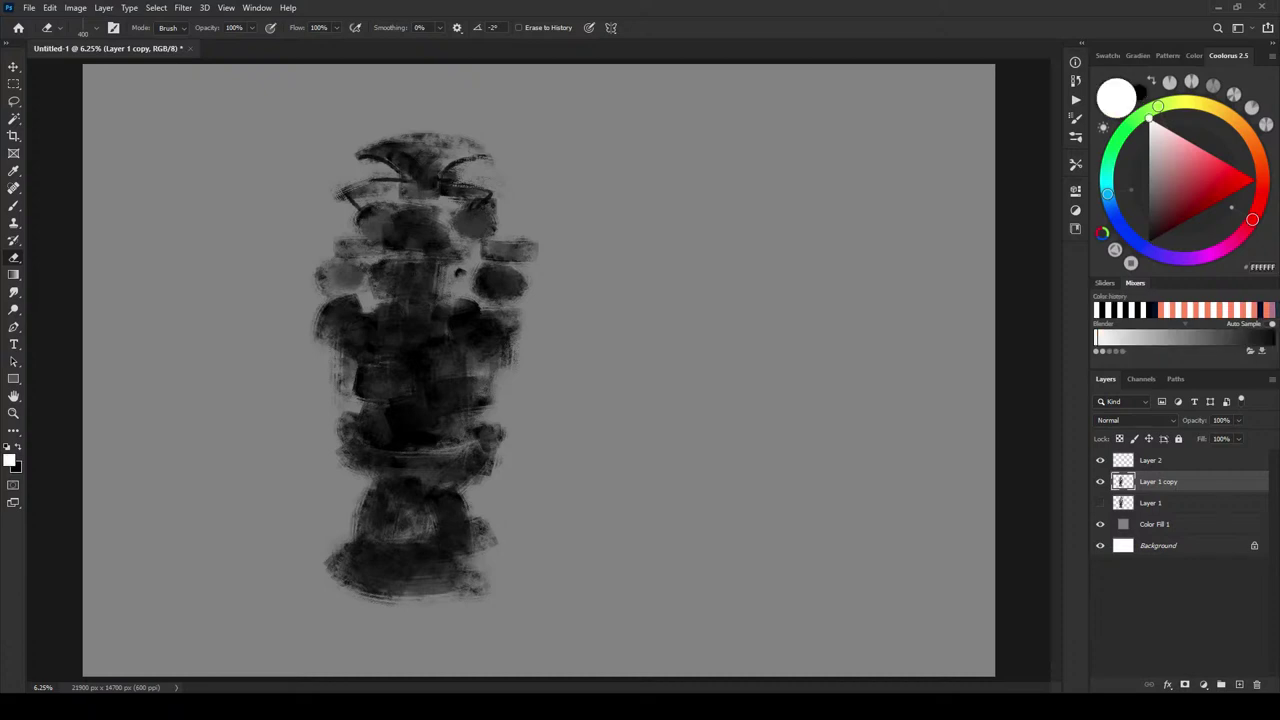
{"action": "key", "text": "b"}
{"action": "key", "text": "x"}
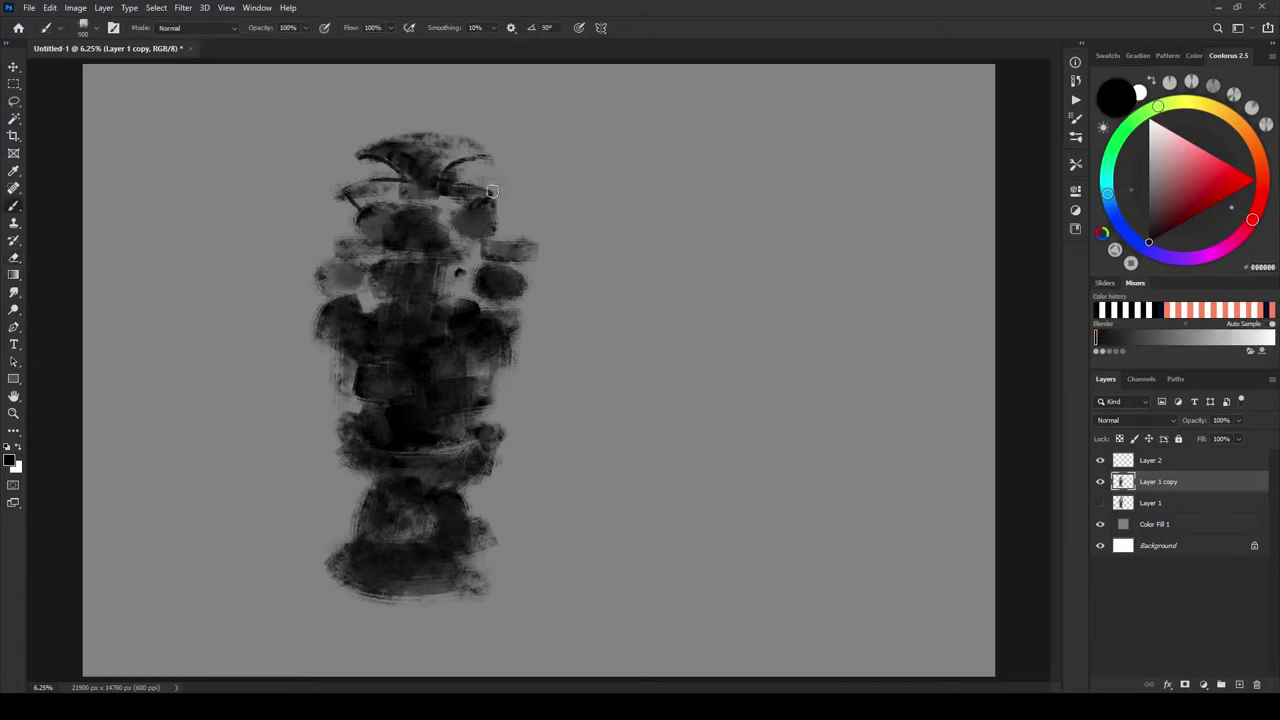
{"action": "key", "text": "]"}
{"action": "key", "text": "]"}
{"action": "key", "text": "]"}
{"action": "left_click_drag", "start_coordinate": [456, 186], "coordinate": [492, 194]}
{"action": "mouse_move", "coordinate": [400, 187]}
{"action": "left_mouse_down"}
{"action": "mouse_move", "coordinate": [356, 197]}
{"action": "mouse_move", "coordinate": [378, 190]}
{"action": "left_mouse_up"}
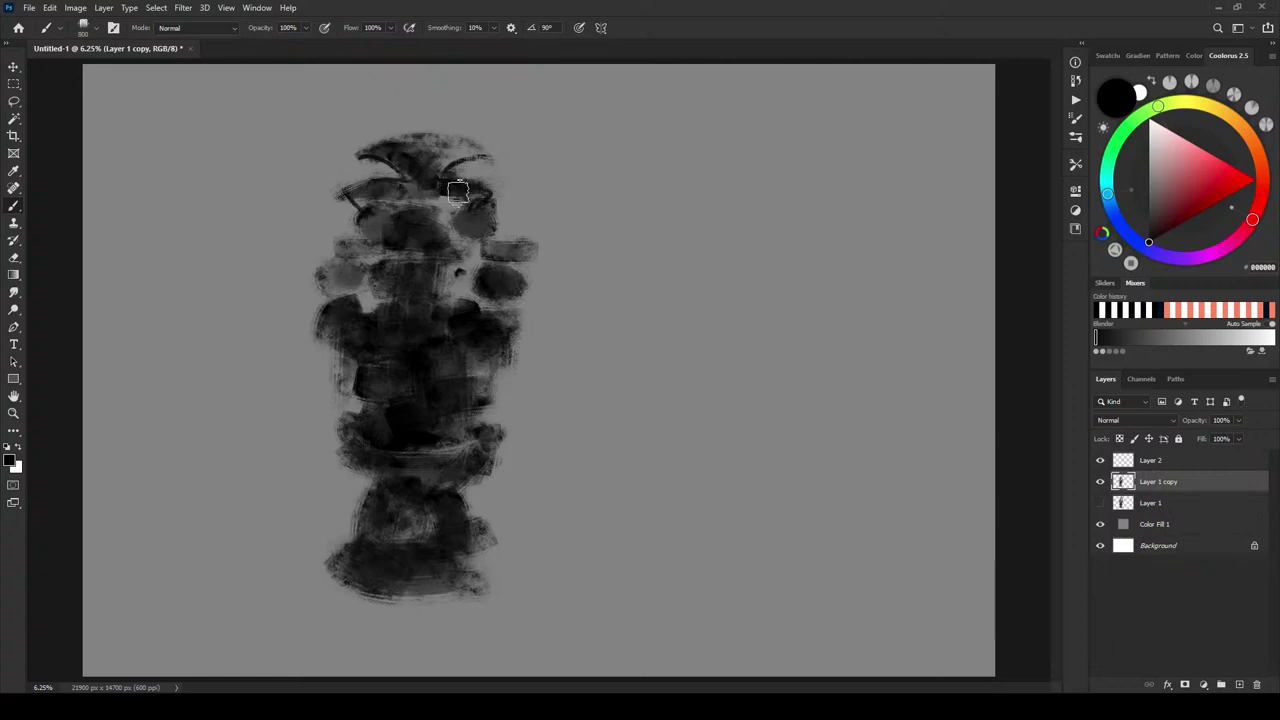
{"action": "mouse_move", "coordinate": [490, 196]}
{"action": "left_mouse_down"}
{"action": "mouse_move", "coordinate": [455, 197]}
{"action": "mouse_move", "coordinate": [468, 208]}
{"action": "left_mouse_up"}
- Darken the face block and shape the round ear ornaments beside it in black with a 500 px brush
{"action": "key", "text": "["}
{"action": "key", "text": "["}
{"action": "key", "text": "["}
{"action": "key", "text": "["}
{"action": "key", "text": "["}
{"action": "key", "text": "["}
{"action": "key", "text": "["}
{"action": "key", "text": "["}
{"action": "key", "text": "["}
{"action": "key", "text": "["}
{"action": "key", "text": "["}
{"action": "key", "text": "["}
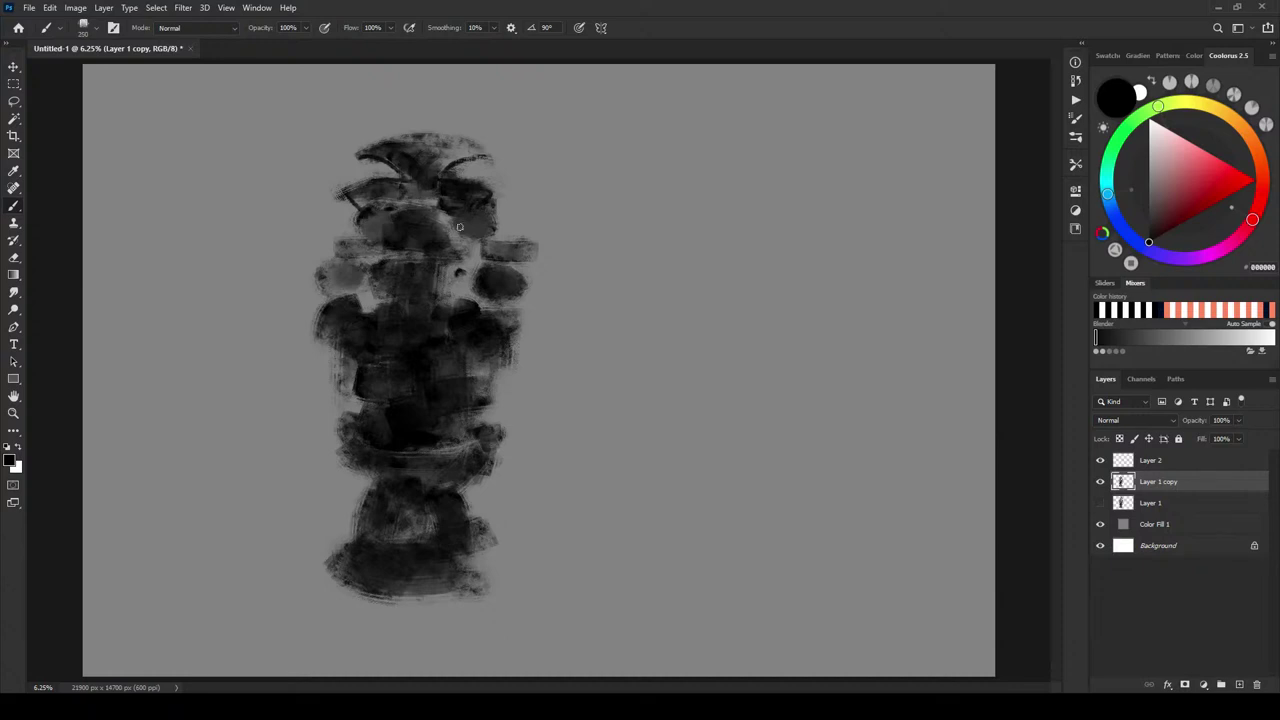
{"action": "key", "text": "]"}
{"action": "key", "text": "]"}
{"action": "key", "text": "]"}
{"action": "key", "text": "]"}
{"action": "mouse_move", "coordinate": [391, 240]}
{"action": "left_mouse_down"}
{"action": "mouse_move", "coordinate": [393, 216]}
{"action": "mouse_move", "coordinate": [452, 250]}
{"action": "left_mouse_up"}
{"action": "left_click_drag", "start_coordinate": [351, 228], "coordinate": [348, 222]}
{"action": "mouse_move", "coordinate": [466, 230]}
{"action": "left_mouse_down"}
{"action": "mouse_move", "coordinate": [511, 223]}
{"action": "mouse_move", "coordinate": [480, 226]}
{"action": "left_mouse_up"}
- Paint white highlights on the round ear ornaments and on the upper face's nose and mouth with a 500 px brush
{"action": "key", "text": "x"}
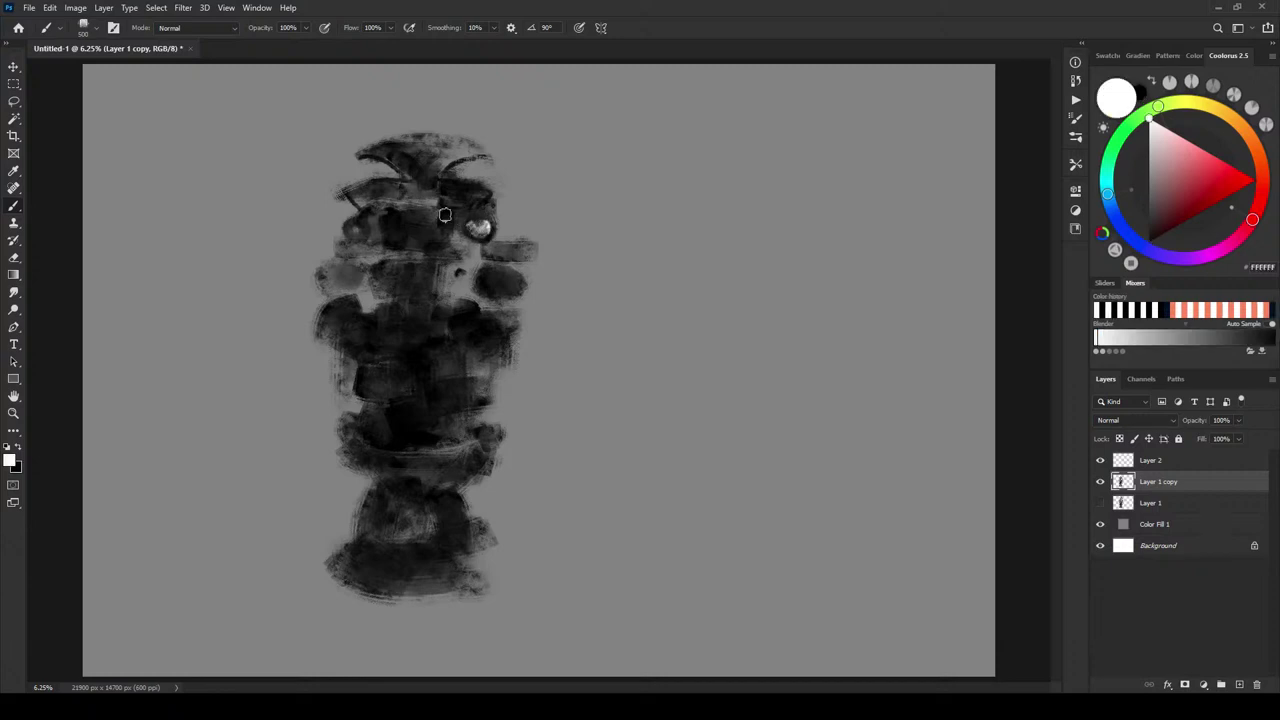
{"action": "mouse_move", "coordinate": [366, 232]}
{"action": "left_mouse_down"}
{"action": "mouse_move", "coordinate": [437, 238]}
{"action": "mouse_move", "coordinate": [407, 227]}
{"action": "mouse_move", "coordinate": [405, 248]}
{"action": "mouse_move", "coordinate": [432, 230]}
{"action": "mouse_move", "coordinate": [433, 251]}
{"action": "mouse_move", "coordinate": [410, 212]}
{"action": "mouse_move", "coordinate": [424, 247]}
{"action": "left_mouse_up"}
{"action": "key", "text": "x"}
{"action": "key", "text": "x"}
{"action": "key", "text": "x"}
{"action": "key", "text": "x"}
{"action": "key", "text": "x"}
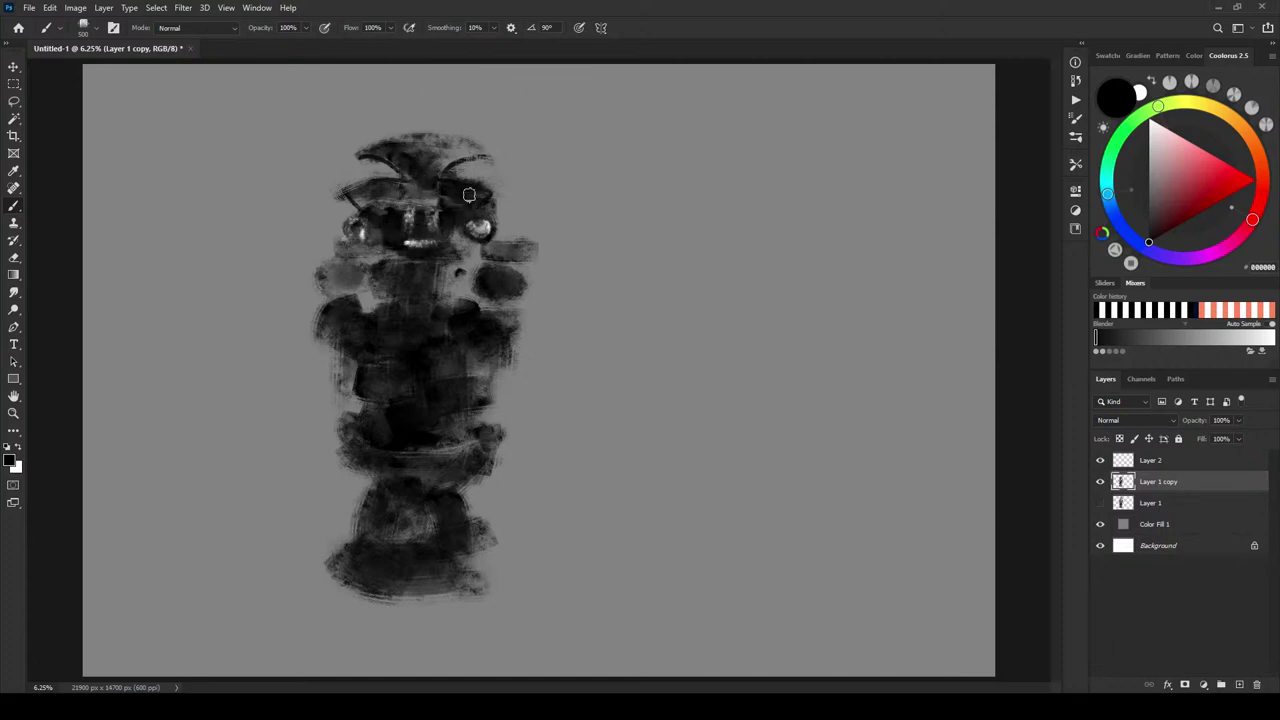
- Add white patches to both sides of the headdress's second tier
{"action": "key", "text": "x"}
{"action": "mouse_move", "coordinate": [449, 185]}
{"action": "left_mouse_down"}
{"action": "mouse_move", "coordinate": [447, 201]}
{"action": "mouse_move", "coordinate": [473, 185]}
{"action": "left_mouse_up"}
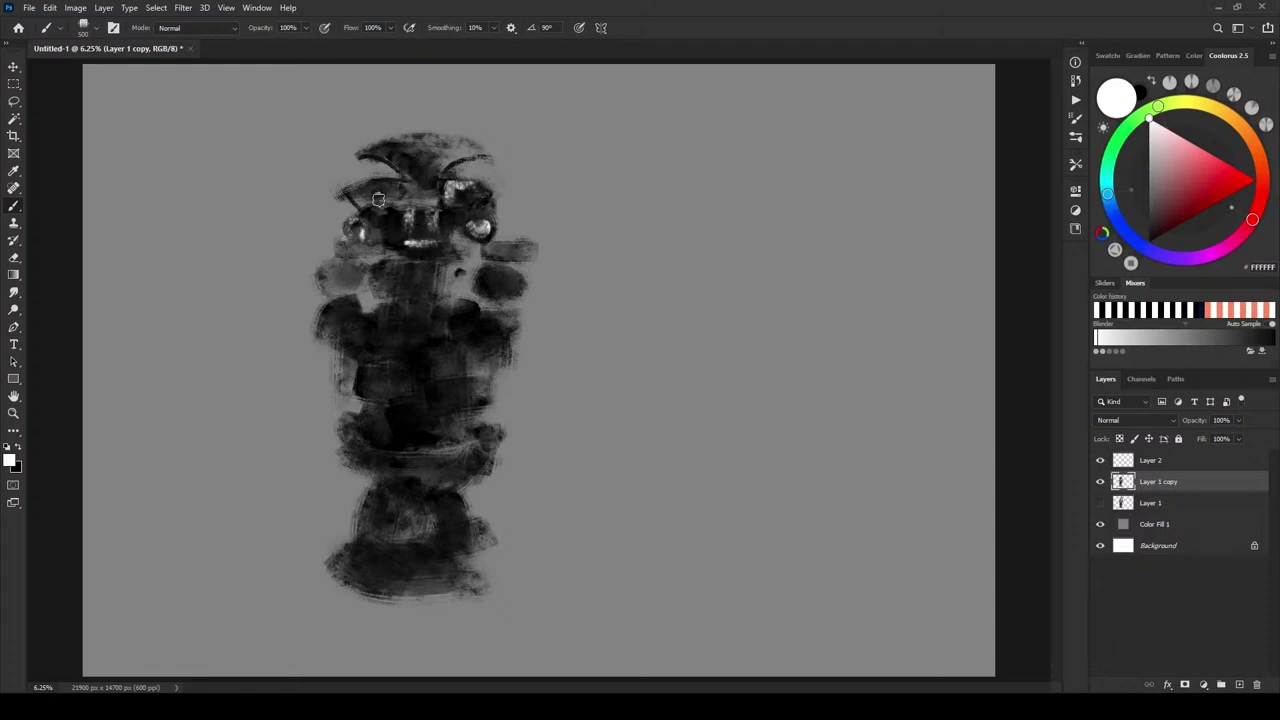
{"action": "mouse_move", "coordinate": [365, 190]}
{"action": "left_mouse_down"}
{"action": "mouse_move", "coordinate": [388, 213]}
{"action": "mouse_move", "coordinate": [413, 172]}
{"action": "mouse_move", "coordinate": [431, 210]}
{"action": "left_mouse_up"}
{"action": "key", "text": "x"}
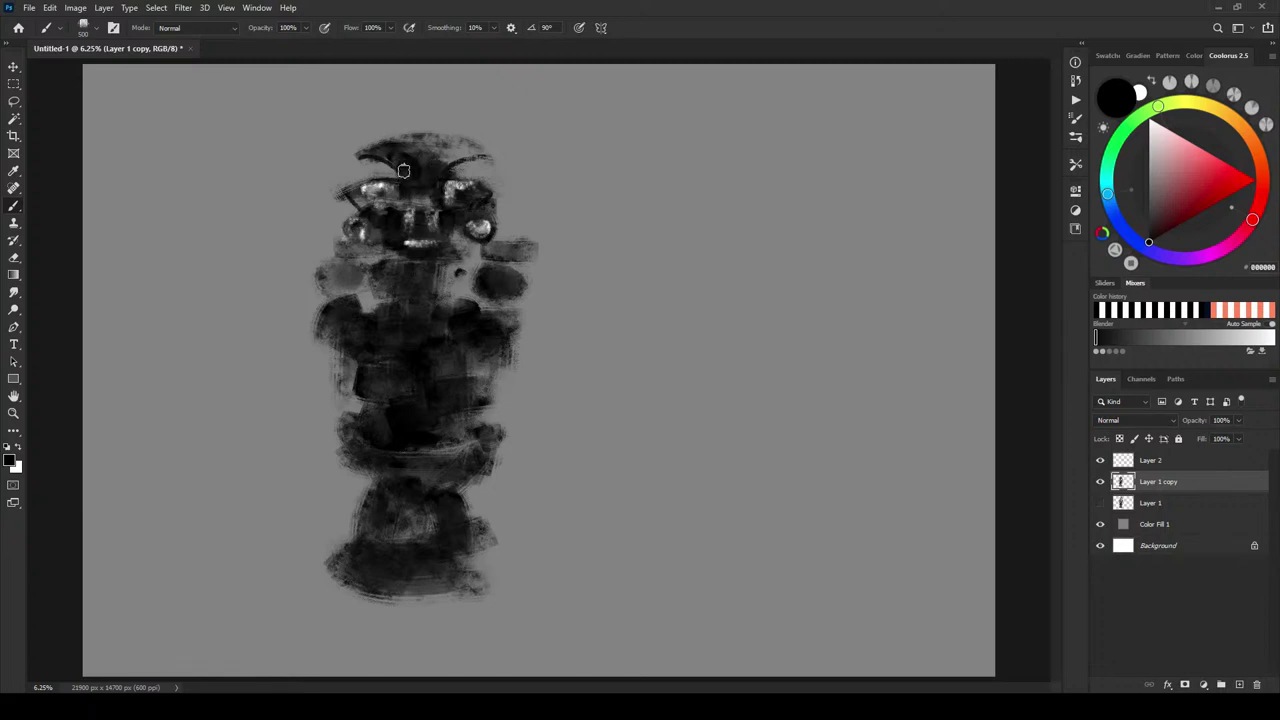
- Highlight the two round discs below the crest and fill the fan-shaped top tier with white
{"action": "key", "text": "x"}
{"action": "left_click_drag", "start_coordinate": [405, 181], "coordinate": [440, 165]}
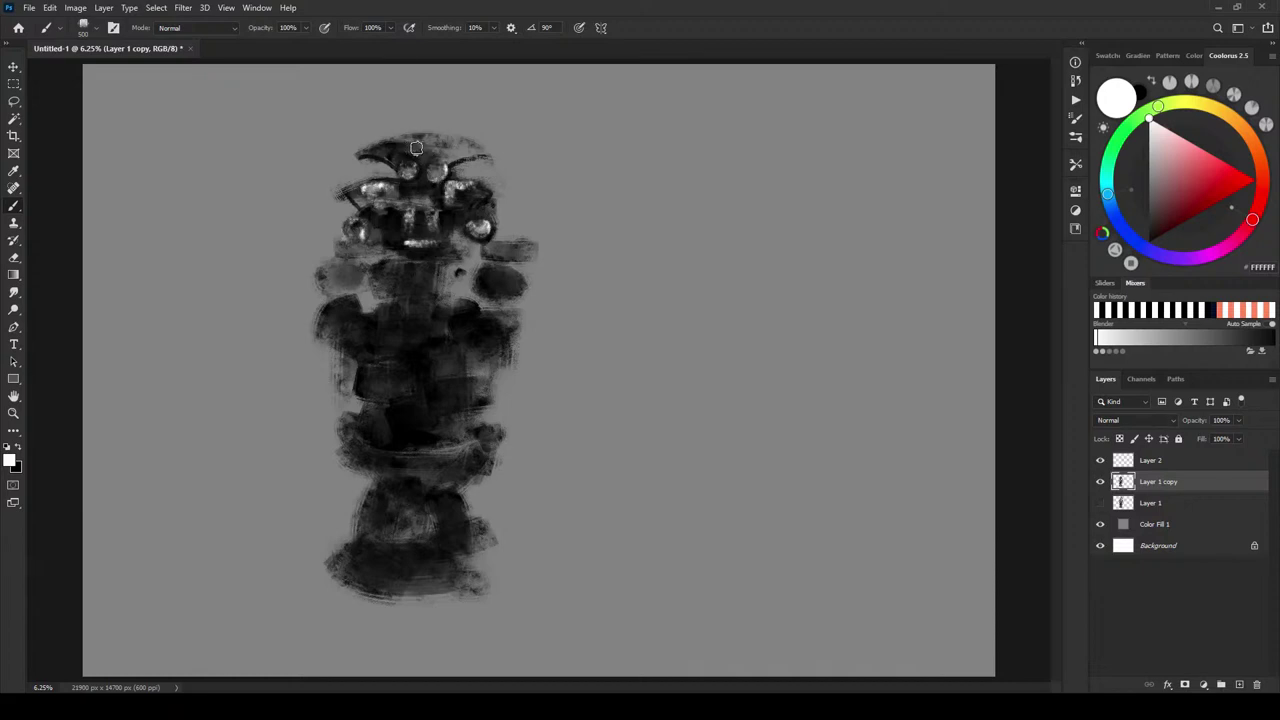
{"action": "key", "text": "x"}
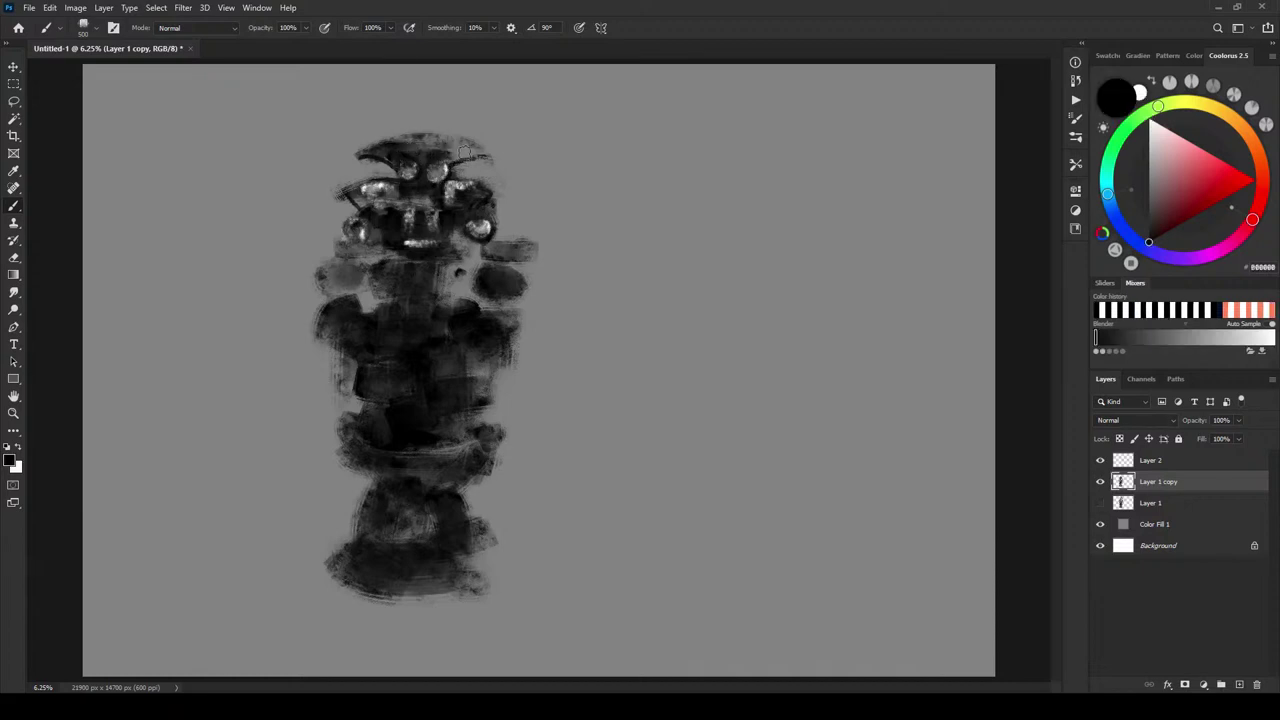
{"action": "key", "text": "x"}
{"action": "mouse_move", "coordinate": [436, 149]}
{"action": "left_mouse_down"}
{"action": "mouse_move", "coordinate": [462, 150]}
{"action": "mouse_move", "coordinate": [380, 160]}
{"action": "mouse_move", "coordinate": [460, 151]}
{"action": "mouse_move", "coordinate": [423, 140]}
{"action": "left_mouse_up"}
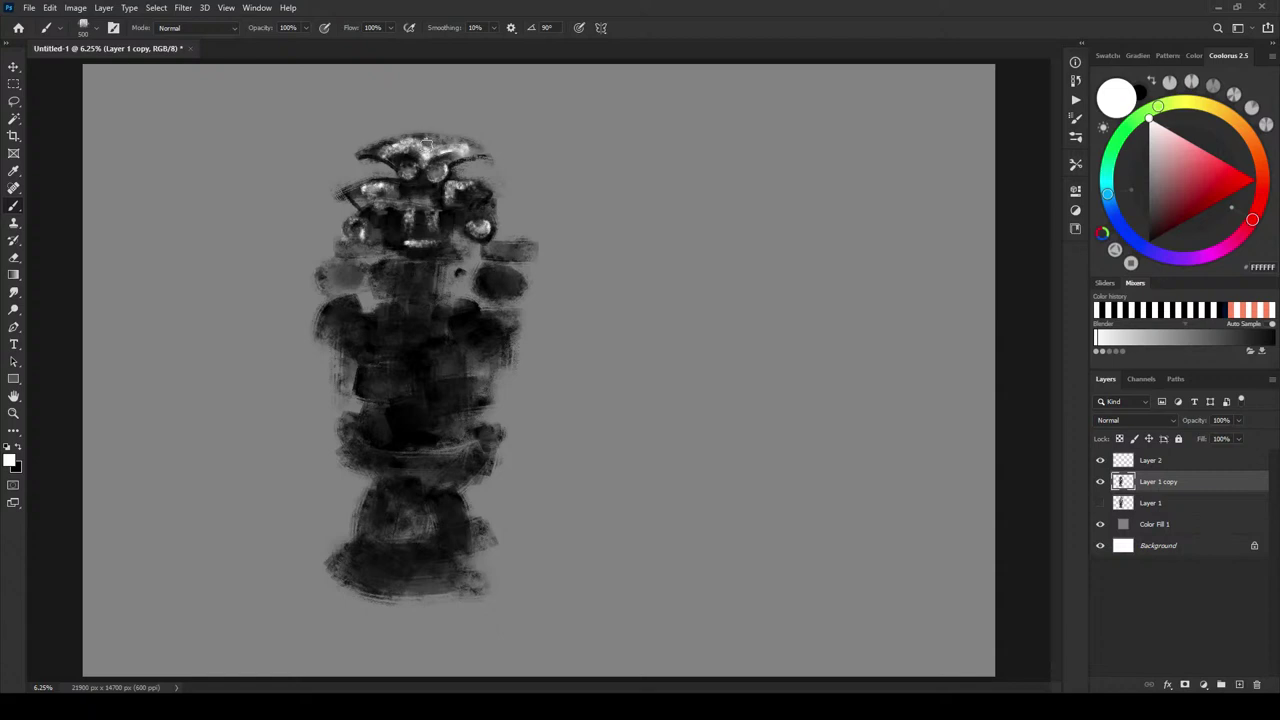
- Draw thin dark radiating lines over the crest and define dark centres in the two discs below it
{"action": "key", "text": "x"}
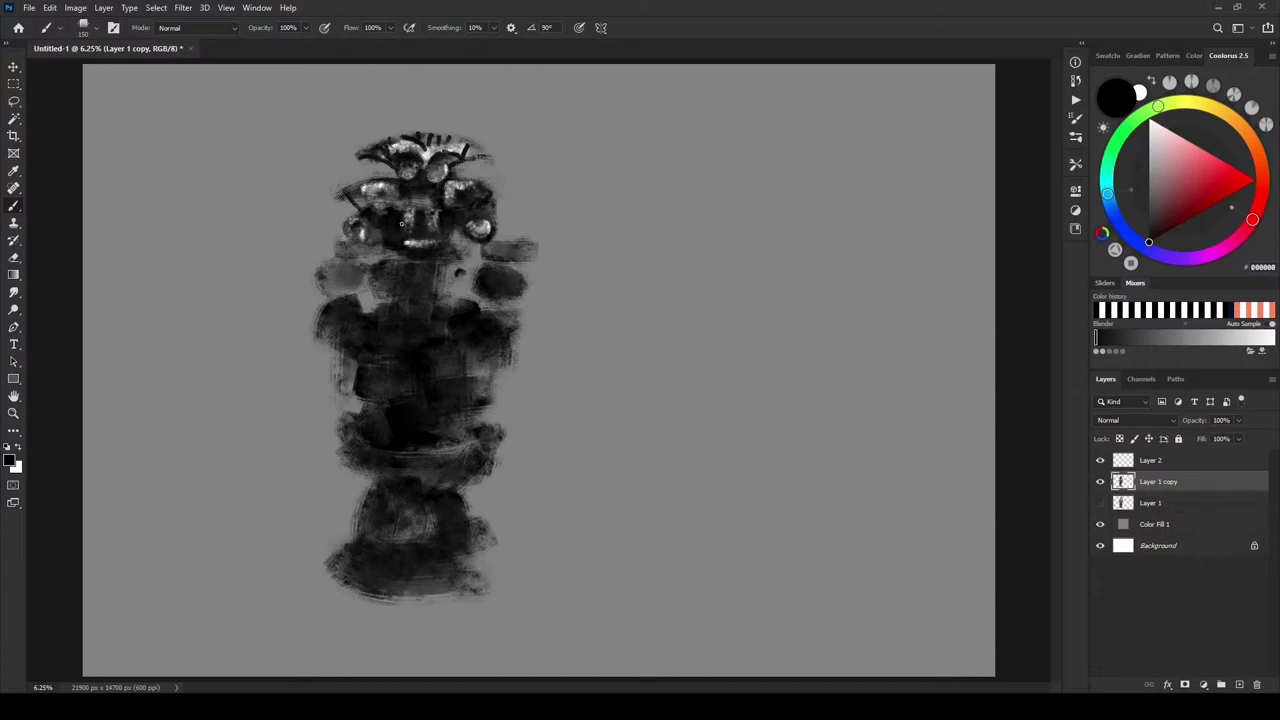
{"action": "key", "text": "x"}
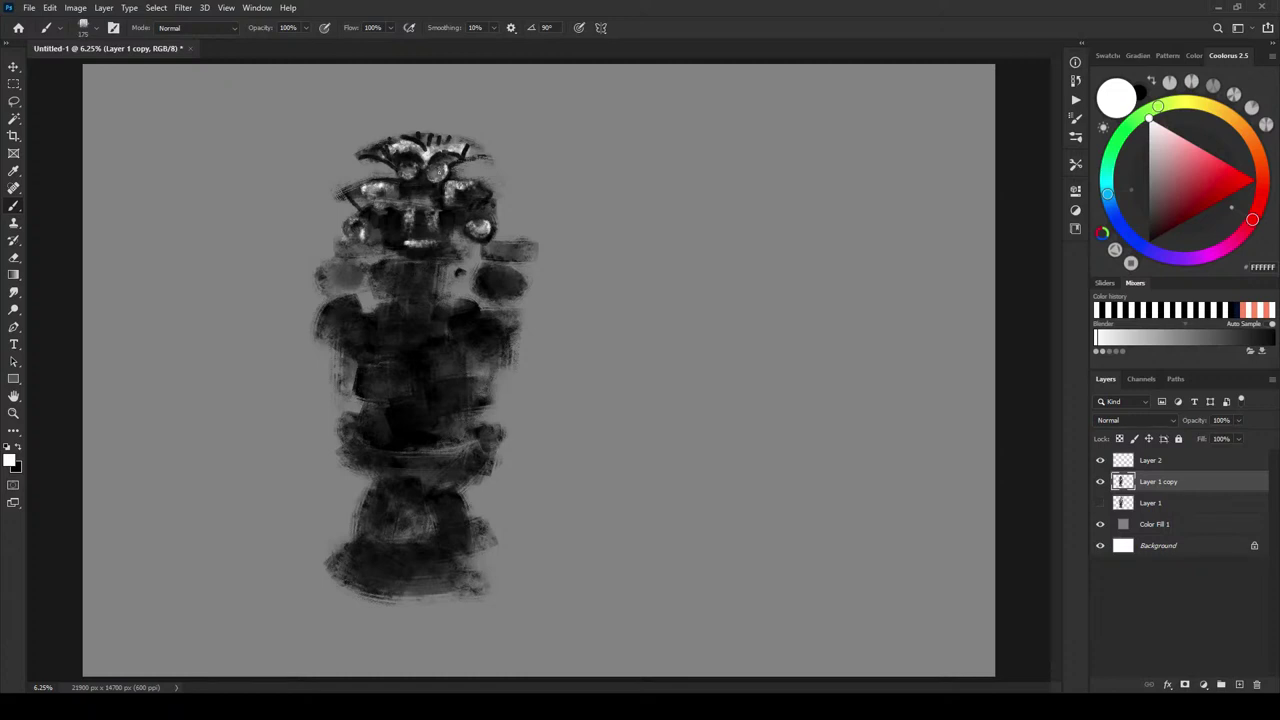
{"action": "key", "text": "x"}
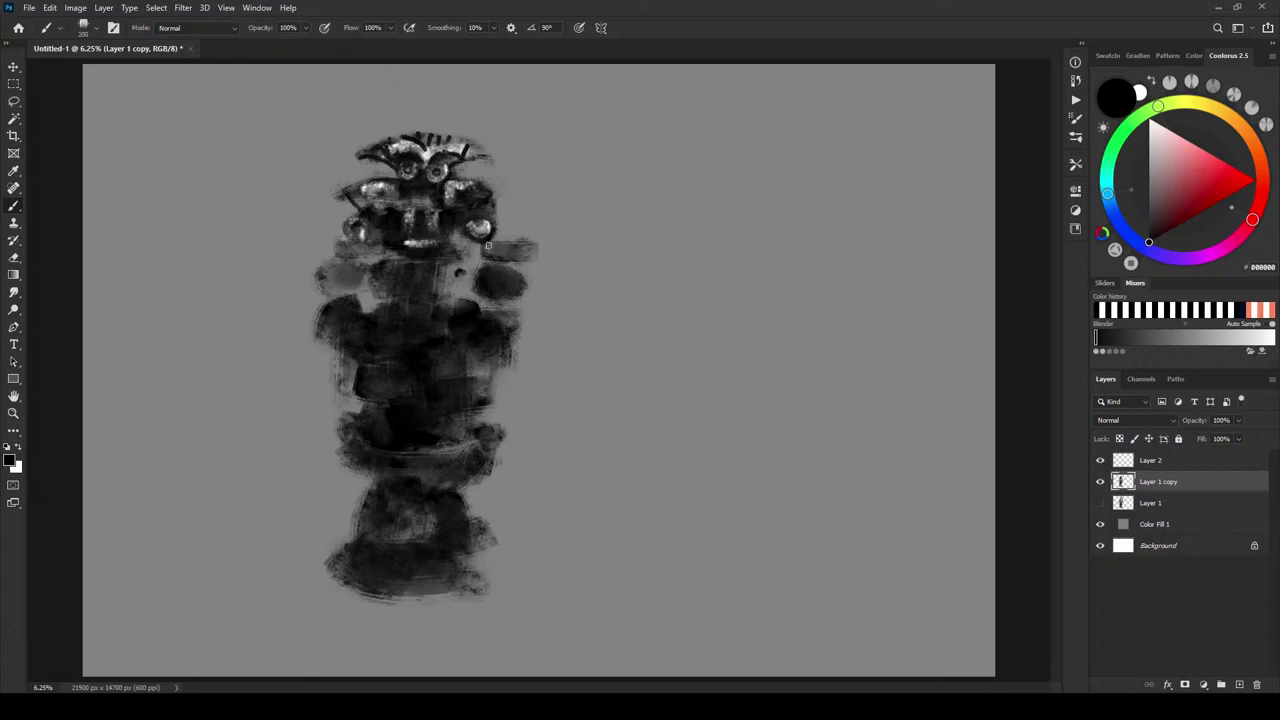
- Paint short dark vertical posts at both ends of the wide band with a 200 px brush
{"action": "left_click_drag", "start_coordinate": [488, 244], "coordinate": [522, 252]}
{"action": "left_click_drag", "start_coordinate": [349, 242], "coordinate": [349, 262]}
{"action": "mouse_move", "coordinate": [336, 236]}
{"action": "left_mouse_down"}
{"action": "mouse_move", "coordinate": [336, 264]}
{"action": "mouse_move", "coordinate": [322, 262]}
{"action": "left_mouse_up"}
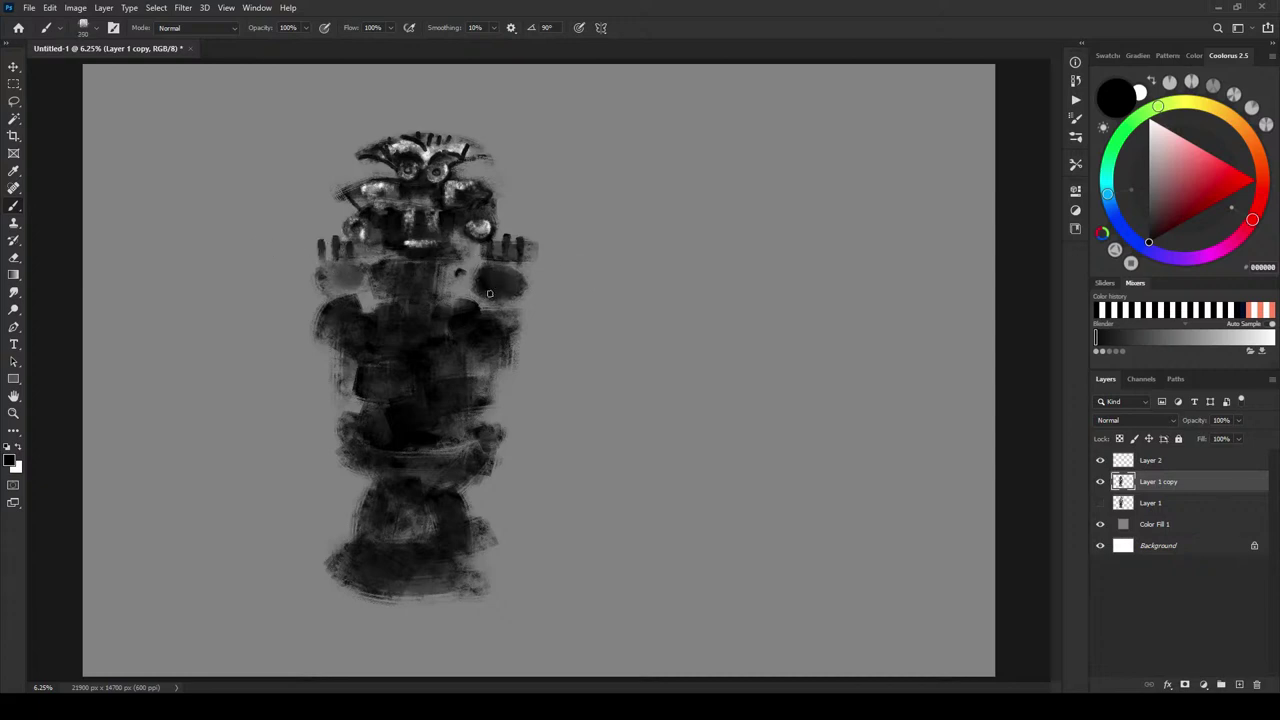
- Darken the large round side ornaments and the smaller round shapes beneath them in black with a 700 px brush
{"action": "key", "text": "]"}
{"action": "key", "text": "]"}
{"action": "key", "text": "]"}
{"action": "key", "text": "]"}
{"action": "key", "text": "]"}
{"action": "key", "text": "]"}
{"action": "key", "text": "]"}
{"action": "mouse_move", "coordinate": [337, 278]}
{"action": "left_mouse_down"}
{"action": "mouse_move", "coordinate": [327, 290]}
{"action": "mouse_move", "coordinate": [348, 280]}
{"action": "mouse_move", "coordinate": [371, 321]}
{"action": "mouse_move", "coordinate": [386, 320]}
{"action": "left_mouse_up"}
{"action": "mouse_move", "coordinate": [471, 314]}
{"action": "left_mouse_down"}
{"action": "mouse_move", "coordinate": [369, 321]}
{"action": "mouse_move", "coordinate": [312, 272]}
{"action": "mouse_move", "coordinate": [479, 340]}
{"action": "mouse_move", "coordinate": [460, 190]}
{"action": "mouse_move", "coordinate": [455, 347]}
{"action": "mouse_move", "coordinate": [465, 265]}
{"action": "mouse_move", "coordinate": [452, 248]}
{"action": "mouse_move", "coordinate": [502, 284]}
{"action": "left_mouse_up"}
- Dab white discs into the two large side ornaments and the two smaller ones beside the lower face
{"action": "key", "text": "x"}
{"action": "left_click_drag", "start_coordinate": [335, 281], "coordinate": [343, 284]}
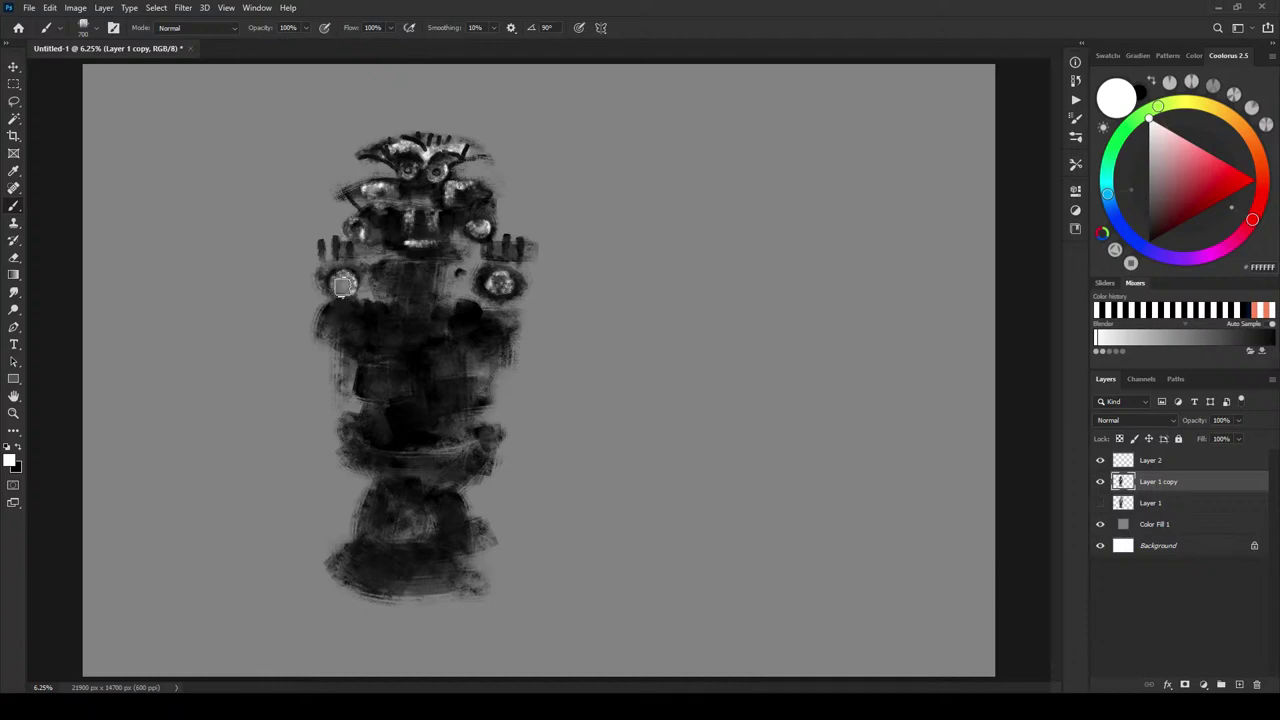
{"action": "left_click_drag", "start_coordinate": [497, 282], "coordinate": [500, 285]}
{"action": "left_click_drag", "start_coordinate": [376, 306], "coordinate": [369, 319]}
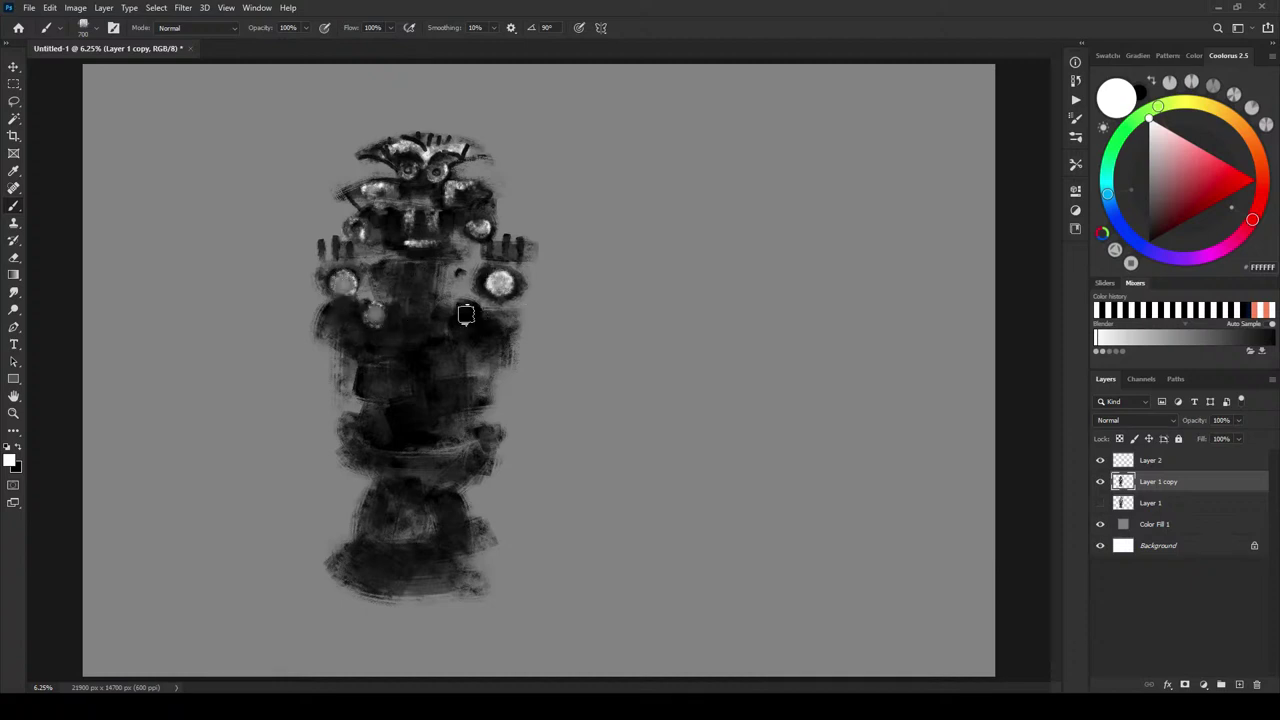
{"action": "left_click_drag", "start_coordinate": [464, 310], "coordinate": [467, 316]}
- Block in the lower face with a wide white forehead bar and small white marks below it using a smaller brush
{"action": "key", "text": "x"}
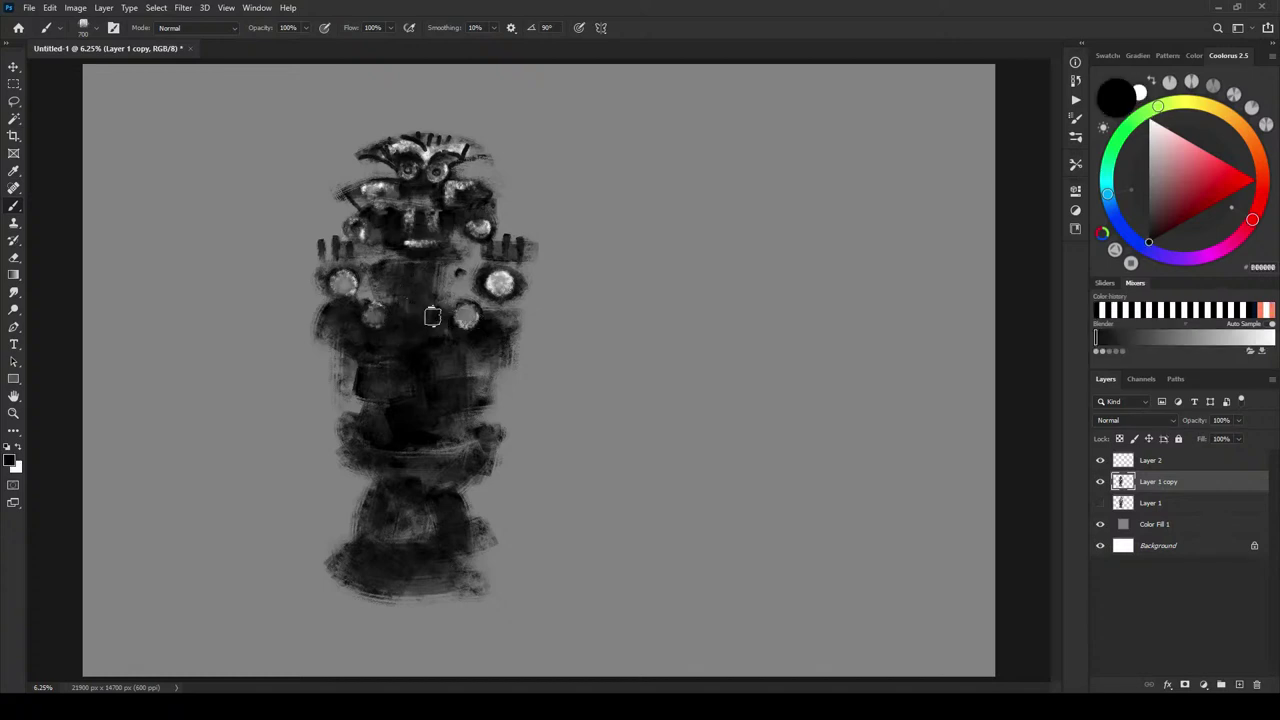
{"action": "key", "text": "x"}
{"action": "key", "text": "["}
{"action": "key", "text": "["}
{"action": "key", "text": "["}
{"action": "key", "text": "["}
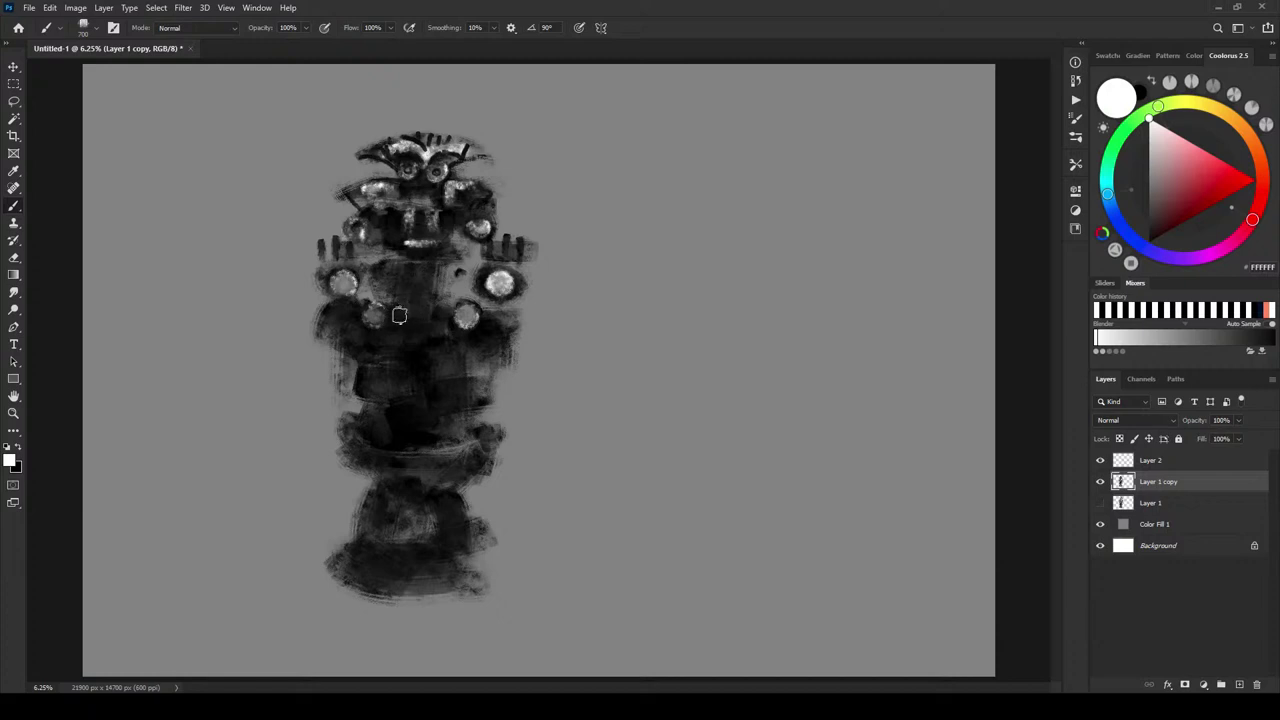
{"action": "mouse_move", "coordinate": [395, 313]}
{"action": "left_mouse_down"}
{"action": "mouse_move", "coordinate": [465, 315]}
{"action": "mouse_move", "coordinate": [407, 325]}
{"action": "mouse_move", "coordinate": [461, 320]}
{"action": "mouse_move", "coordinate": [443, 265]}
{"action": "mouse_move", "coordinate": [411, 263]}
{"action": "mouse_move", "coordinate": [417, 283]}
{"action": "mouse_move", "coordinate": [393, 290]}
{"action": "mouse_move", "coordinate": [458, 297]}
{"action": "mouse_move", "coordinate": [397, 291]}
{"action": "left_mouse_up"}
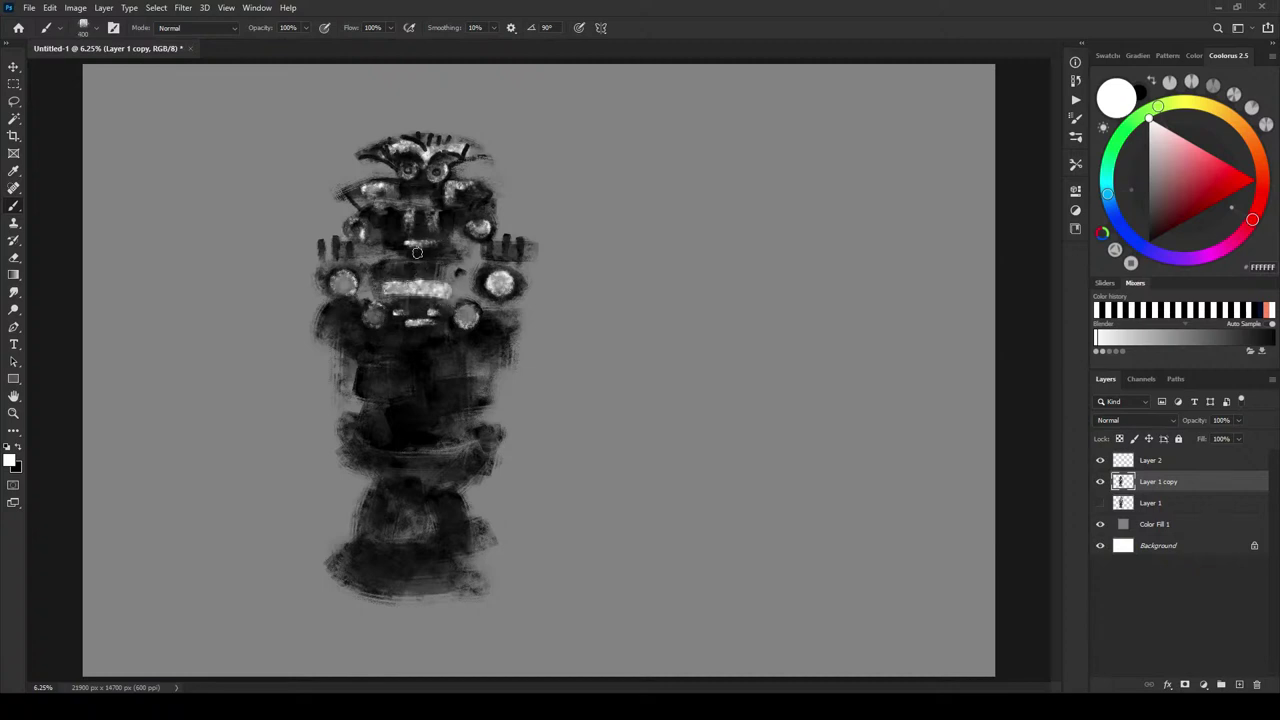
- Paint the white horizontal band above the lower face with dark ticks, and highlight the posts at both ends
{"action": "left_click_drag", "start_coordinate": [352, 257], "coordinate": [510, 258]}
{"action": "left_click_drag", "start_coordinate": [502, 245], "coordinate": [524, 246]}
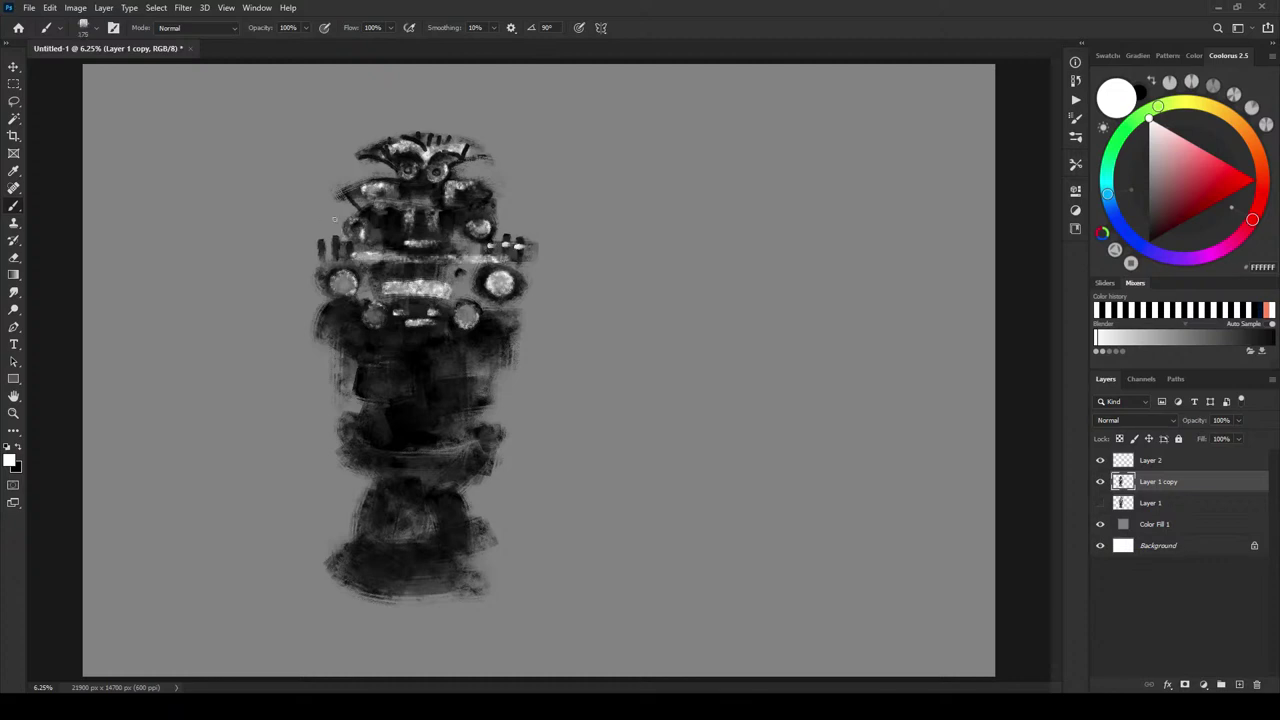
{"action": "left_click_drag", "start_coordinate": [352, 249], "coordinate": [334, 243]}
{"action": "key", "text": "x"}
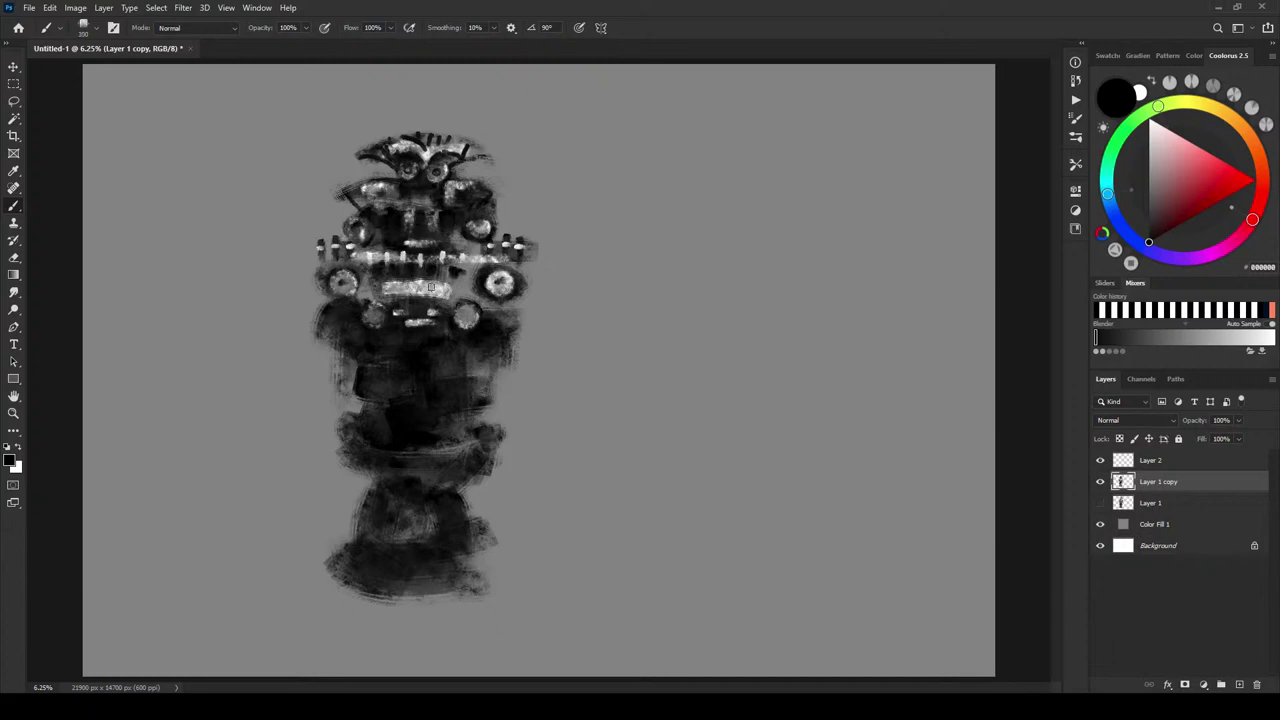
- Build up the small lower face in white and define its eyes and mouth in black with a fine brush
{"action": "key", "text": "x"}
{"action": "left_click_drag", "start_coordinate": [420, 298], "coordinate": [408, 302]}
{"action": "key", "text": "bracketleft"}
{"action": "key", "text": "bracketleft"}
{"action": "key", "text": "bracketleft"}
{"action": "key", "text": "bracketleft"}
{"action": "key", "text": "bracketleft"}
{"action": "key", "text": "bracketleft"}
{"action": "key", "text": "bracketleft"}
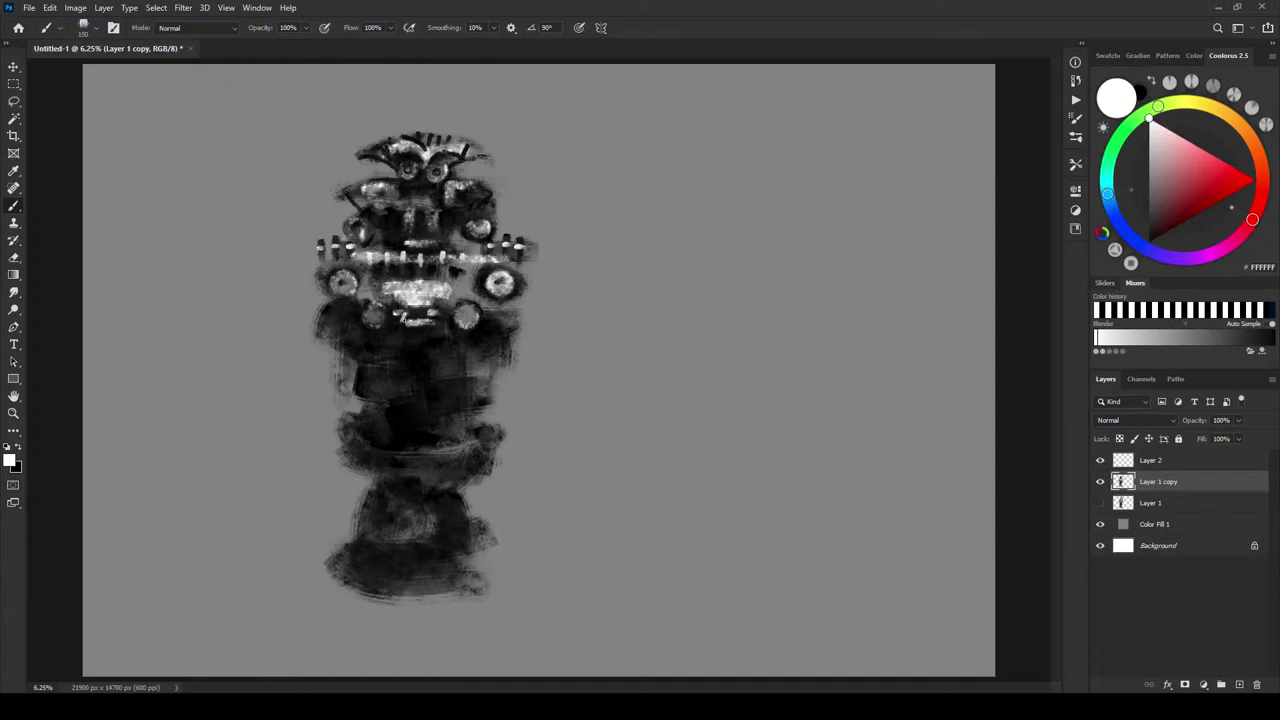
{"action": "left_click_drag", "start_coordinate": [402, 317], "coordinate": [428, 324]}
{"action": "key", "text": "bracketright"}
{"action": "key", "text": "bracketright"}
{"action": "mouse_move", "coordinate": [417, 314]}
{"action": "left_mouse_down"}
{"action": "mouse_move", "coordinate": [406, 320]}
{"action": "mouse_move", "coordinate": [425, 315]}
{"action": "left_mouse_up"}
{"action": "key", "text": "bracketleft"}
{"action": "key", "text": "x"}
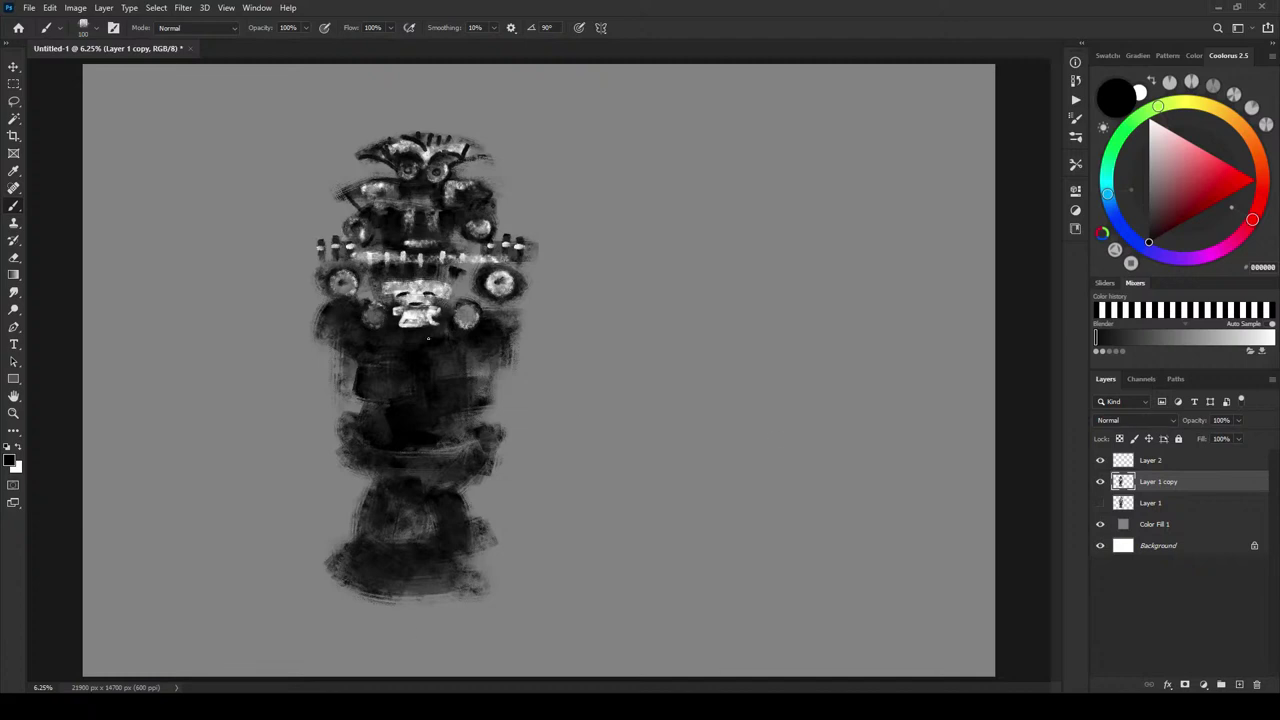
- Darken the centres of the small discs beside the lower face and the area next to its forehead in black
{"action": "key", "text": "bracketright"}
{"action": "key", "text": "bracketright"}
{"action": "key", "text": "bracketright"}
{"action": "key", "text": "bracketright"}
{"action": "key", "text": "bracketright"}
{"action": "key", "text": "bracketright"}
{"action": "key", "text": "bracketright"}
{"action": "key", "text": "bracketright"}
{"action": "key", "text": "bracketright"}
{"action": "key", "text": "bracketright"}
{"action": "key", "text": "bracketright"}
{"action": "key", "text": "bracketright"}
{"action": "key", "text": "bracketright"}
{"action": "key", "text": "bracketright"}
{"action": "key", "text": "bracketright"}
{"action": "key", "text": "bracketright"}
{"action": "key", "text": "bracketright"}
{"action": "left_click_drag", "start_coordinate": [386, 283], "coordinate": [380, 290]}
{"action": "key", "text": "x"}
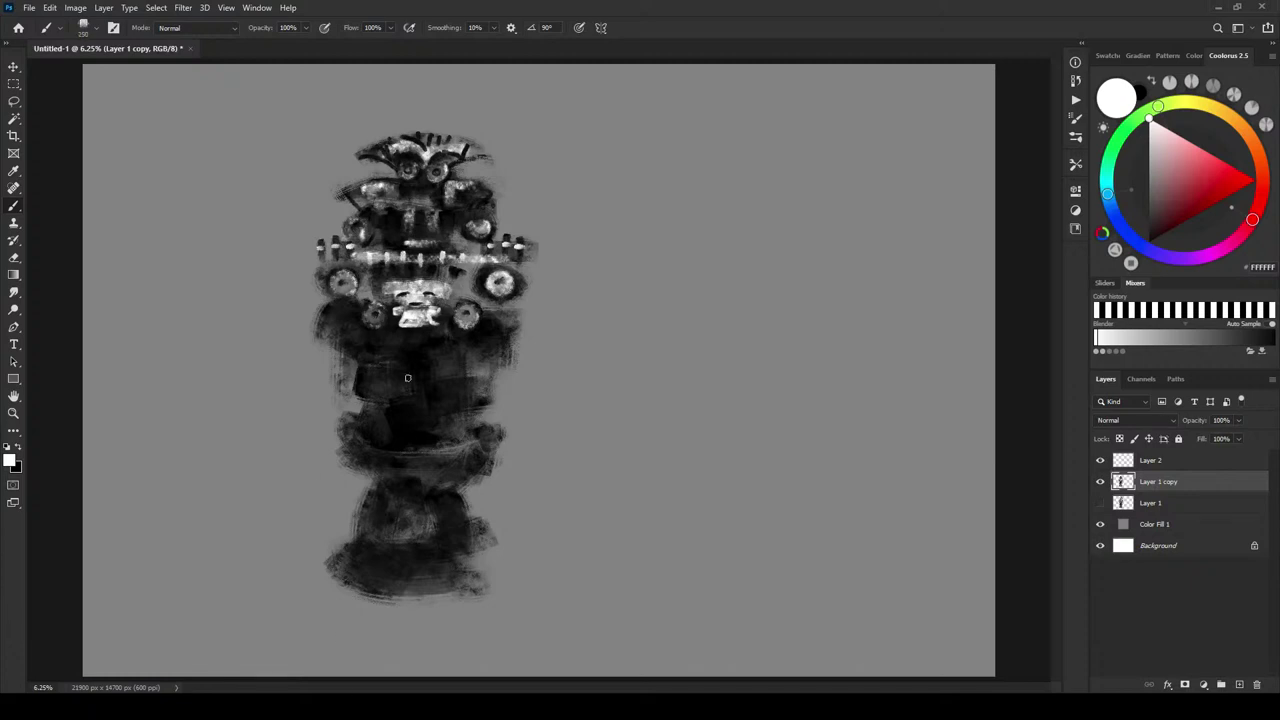
- Rough in the first white finger strokes below the large left disc and rework the matching shape on the right
{"action": "key", "text": "bracketleft"}
{"action": "key", "text": "bracketleft"}
{"action": "key", "text": "bracketleft"}
{"action": "left_click_drag", "start_coordinate": [347, 320], "coordinate": [335, 346]}
{"action": "left_click_drag", "start_coordinate": [494, 318], "coordinate": [502, 344]}
{"action": "left_click_drag", "start_coordinate": [336, 308], "coordinate": [320, 330]}
{"action": "key", "text": "x"}
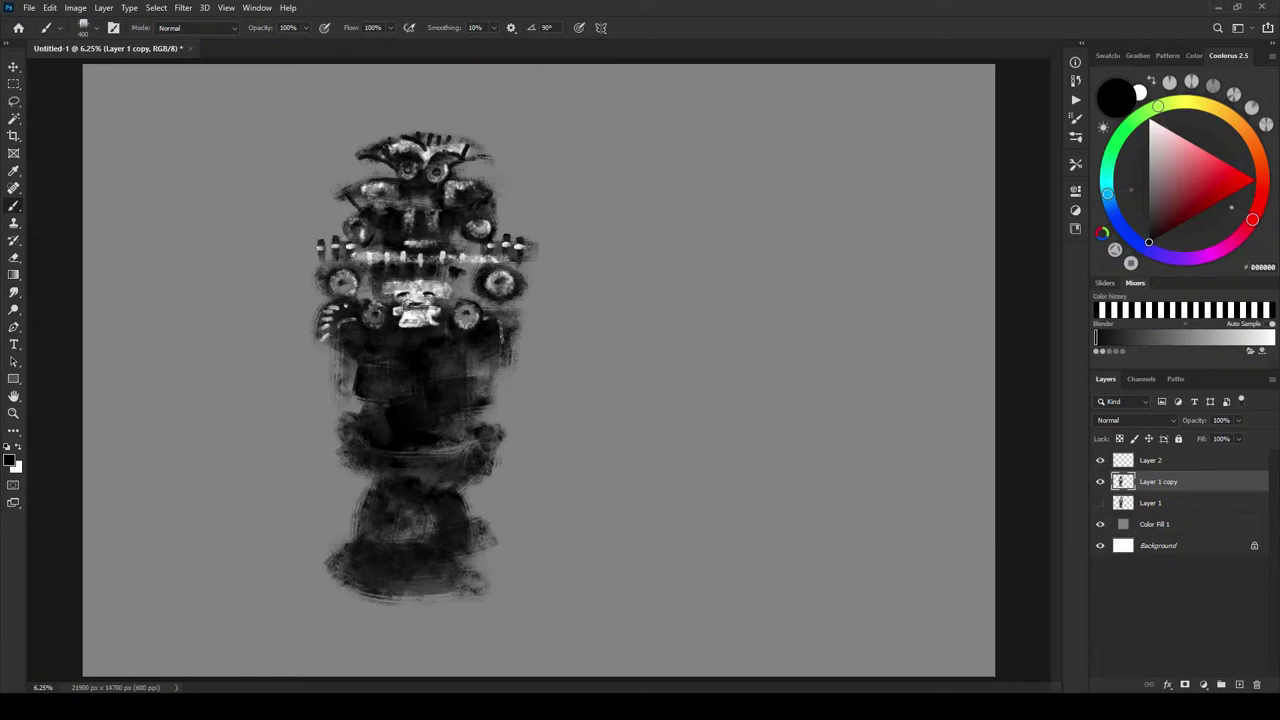
- Paint fans of white finger strokes for both hands below the large side discs
{"action": "key", "text": "bracketleft"}
{"action": "key", "text": "bracketleft"}
{"action": "key", "text": "bracketleft"}
{"action": "key", "text": "bracketleft"}
{"action": "key", "text": "bracketleft"}
{"action": "key", "text": "bracketleft"}
{"action": "key", "text": "x"}
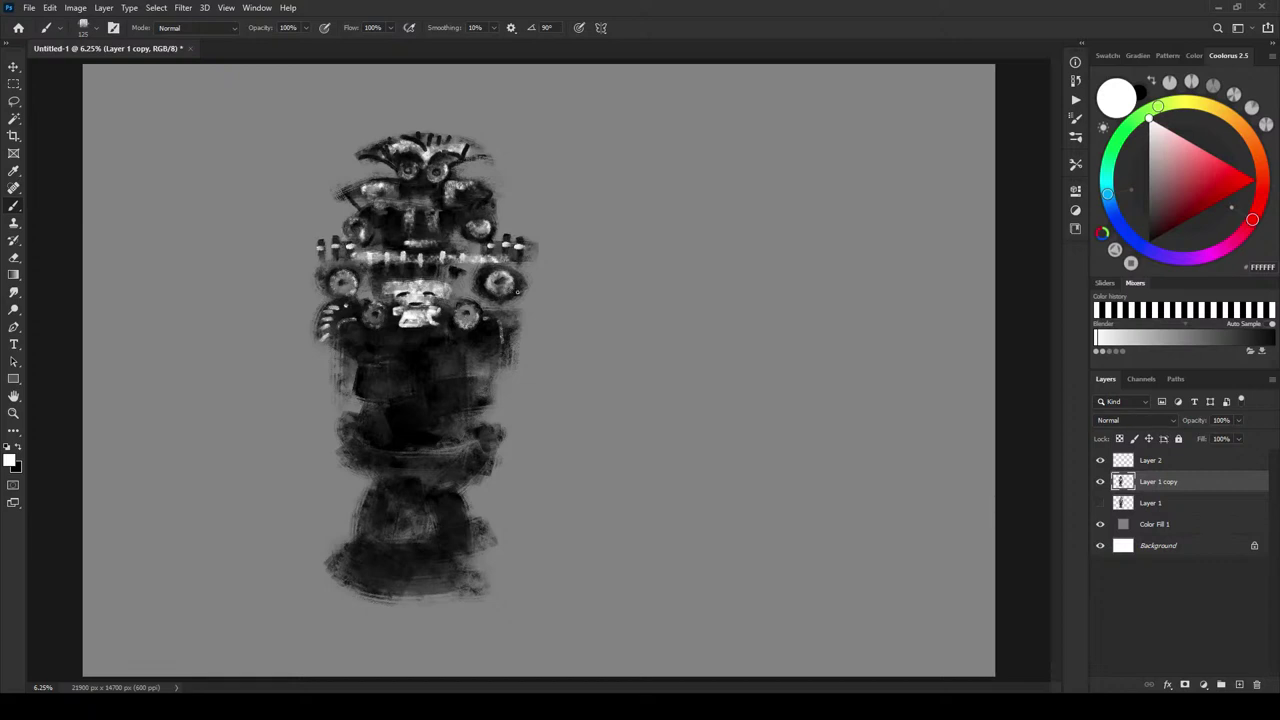
{"action": "key", "text": "bracketright"}
{"action": "key", "text": "bracketright"}
{"action": "key", "text": "bracketright"}
{"action": "key", "text": "bracketright"}
{"action": "key", "text": "bracketright"}
{"action": "key", "text": "bracketright"}
{"action": "key", "text": "bracketright"}
{"action": "key", "text": "bracketright"}
{"action": "key", "text": "bracketright"}
{"action": "key", "text": "bracketright"}
{"action": "mouse_move", "coordinate": [513, 300]}
{"action": "left_mouse_down"}
{"action": "mouse_move", "coordinate": [534, 340]}
{"action": "mouse_move", "coordinate": [522, 345]}
{"action": "left_mouse_up"}
{"action": "mouse_move", "coordinate": [323, 302]}
{"action": "left_mouse_down"}
{"action": "mouse_move", "coordinate": [334, 309]}
{"action": "mouse_move", "coordinate": [310, 326]}
{"action": "mouse_move", "coordinate": [320, 341]}
{"action": "left_mouse_up"}
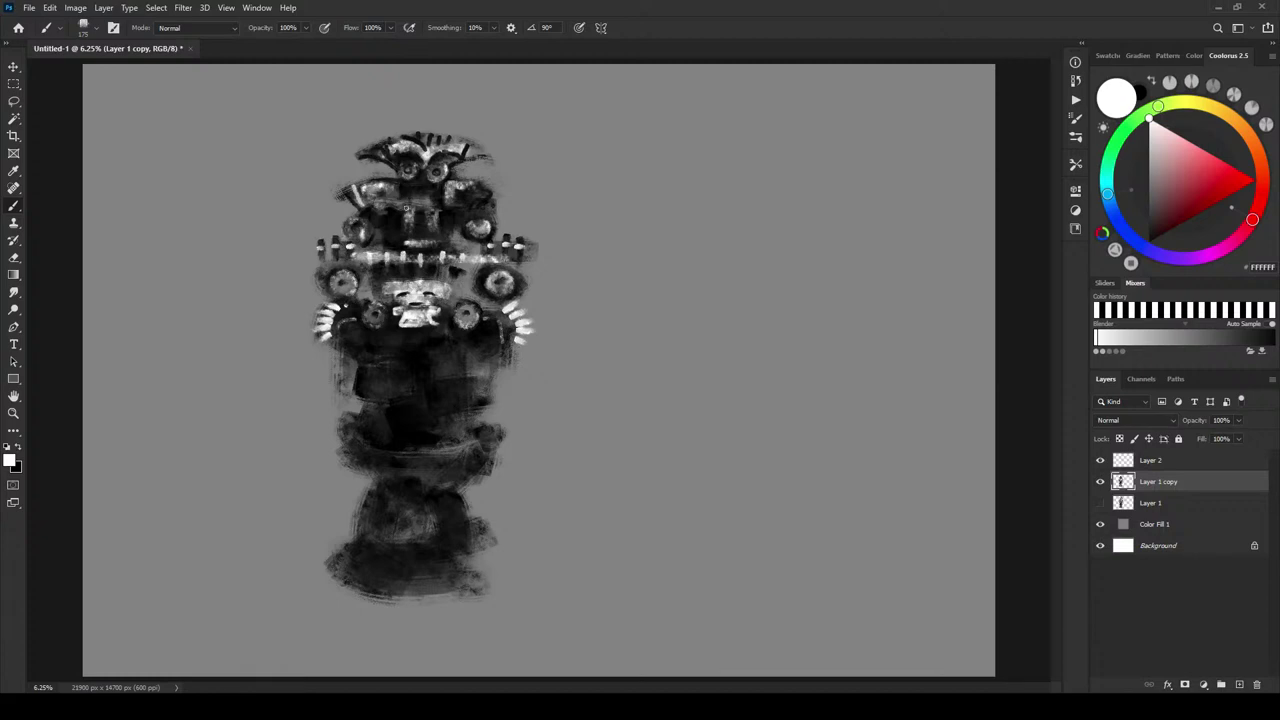
- Outline the wing shapes on the headdress's second tier with white strokes
{"action": "key", "text": "]"}
{"action": "key", "text": "]"}
{"action": "key", "text": "]"}
{"action": "left_click_drag", "start_coordinate": [452, 205], "coordinate": [470, 200]}
- Detail the upper face with white vertical nose lines, a row of teeth and small dots around its brow
{"action": "key", "text": "bracketleft"}
{"action": "key", "text": "bracketleft"}
{"action": "key", "text": "bracketleft"}
{"action": "mouse_move", "coordinate": [405, 200]}
{"action": "left_mouse_down"}
{"action": "mouse_move", "coordinate": [405, 236]}
{"action": "mouse_move", "coordinate": [435, 215]}
{"action": "mouse_move", "coordinate": [436, 238]}
{"action": "mouse_move", "coordinate": [411, 244]}
{"action": "mouse_move", "coordinate": [436, 243]}
{"action": "left_mouse_up"}
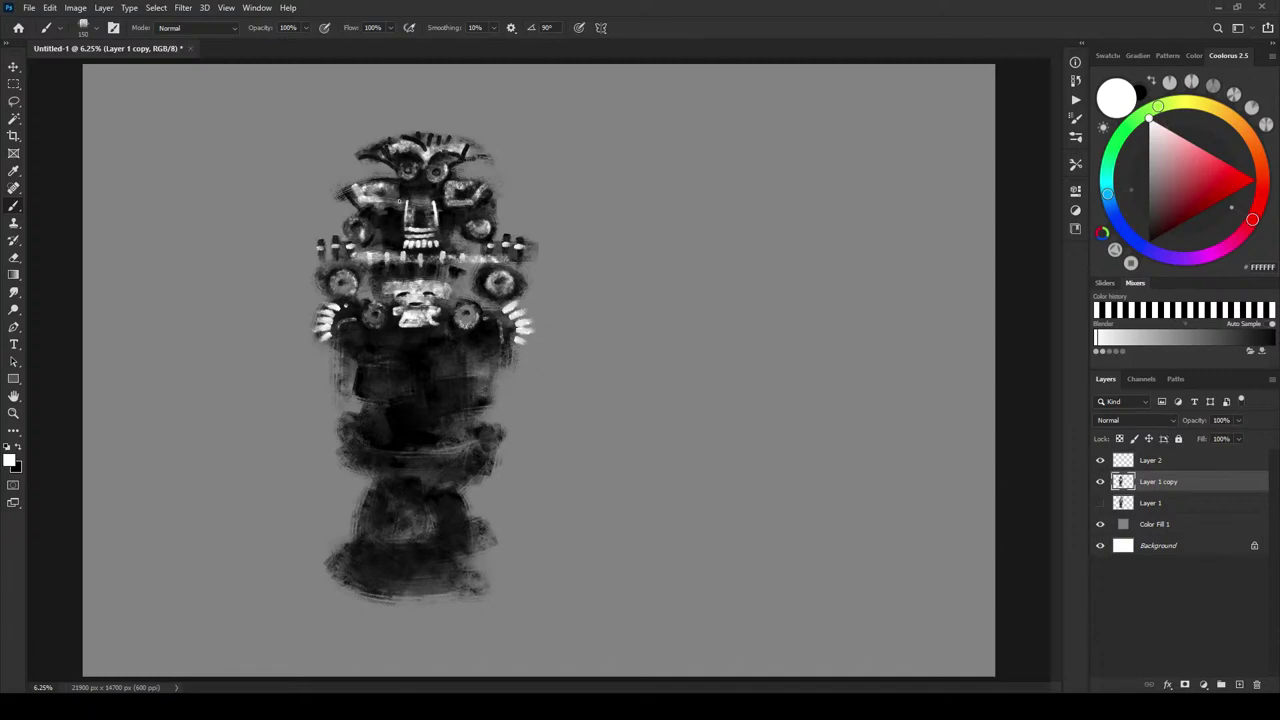
{"action": "left_click_drag", "start_coordinate": [397, 186], "coordinate": [397, 200]}
{"action": "key", "text": "x"}
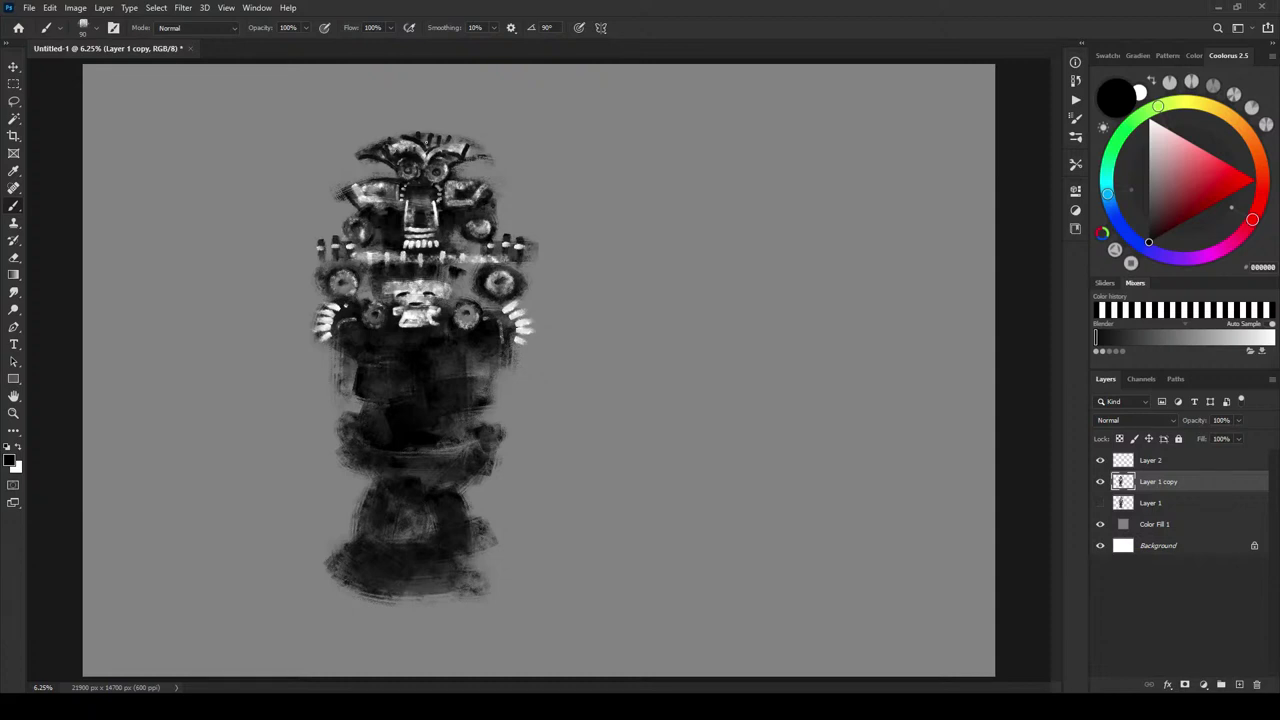
- Add short white radiating strokes along the crest's upper edge with a 150 px brush
{"action": "key", "text": "x"}
{"action": "key", "text": "bracketright"}
{"action": "key", "text": "bracketright"}
{"action": "key", "text": "bracketright"}
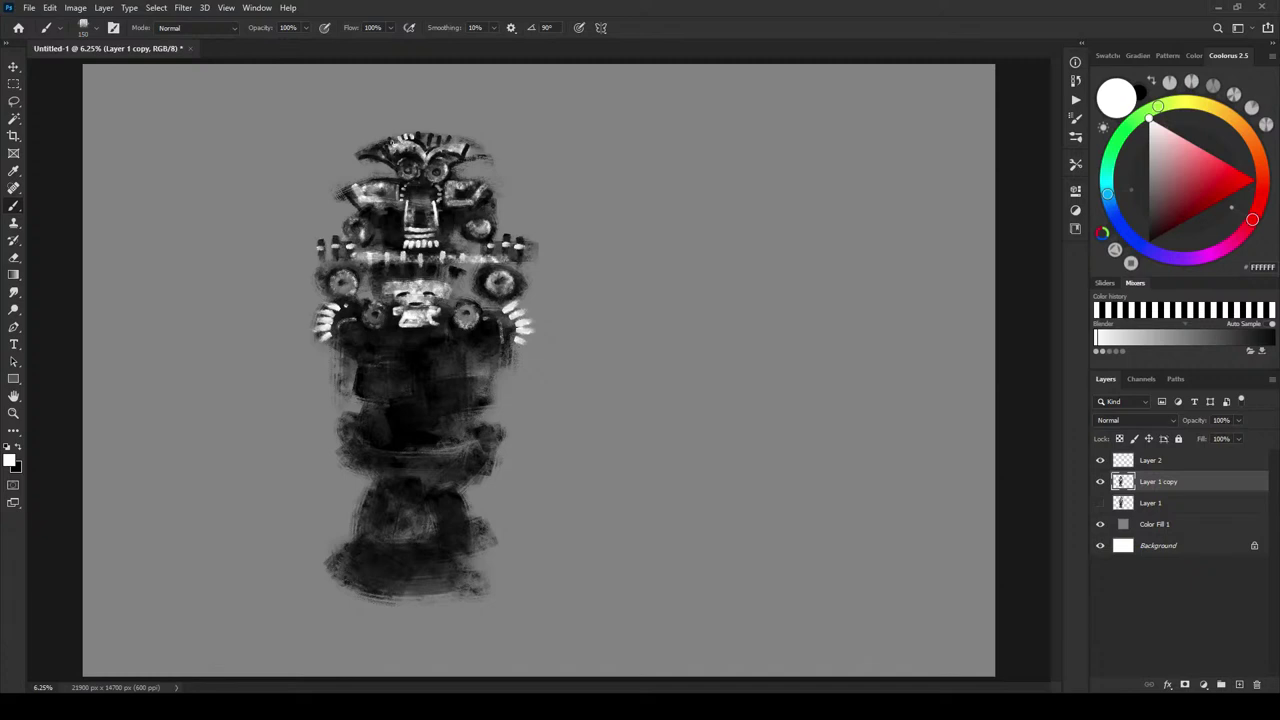
{"action": "mouse_move", "coordinate": [420, 140]}
{"action": "left_mouse_down"}
{"action": "mouse_move", "coordinate": [454, 142]}
{"action": "mouse_move", "coordinate": [381, 151]}
{"action": "left_mouse_up"}
{"action": "left_click_drag", "start_coordinate": [474, 146], "coordinate": [477, 157]}
{"action": "left_click_drag", "start_coordinate": [367, 149], "coordinate": [381, 153]}
- Darken the body below both hands in black, enlarging the brush from 600 to 800 px
{"action": "key", "text": "bracketright"}
{"action": "key", "text": "bracketright"}
{"action": "key", "text": "bracketright"}
{"action": "key", "text": "bracketright"}
{"action": "key", "text": "bracketright"}
{"action": "key", "text": "bracketright"}
{"action": "key", "text": "bracketright"}
{"action": "key", "text": "bracketright"}
{"action": "key", "text": "bracketright"}
{"action": "key", "text": "bracketright"}
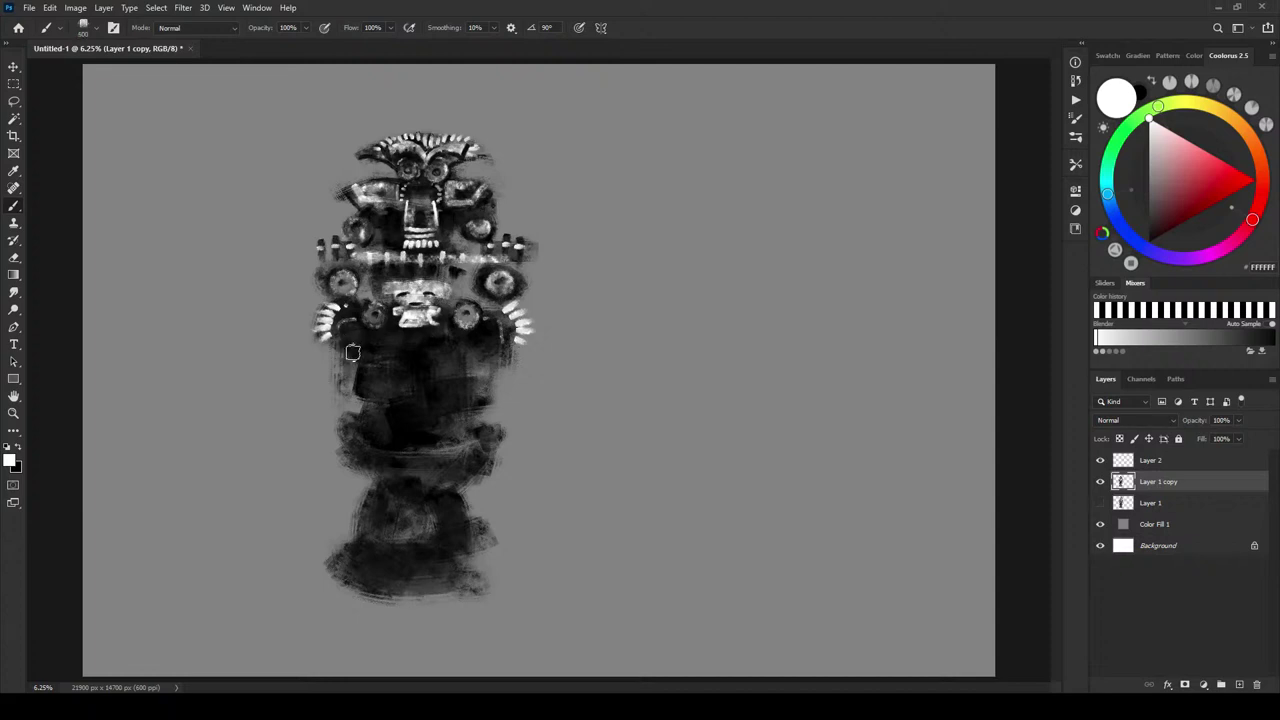
{"action": "key", "text": "x"}
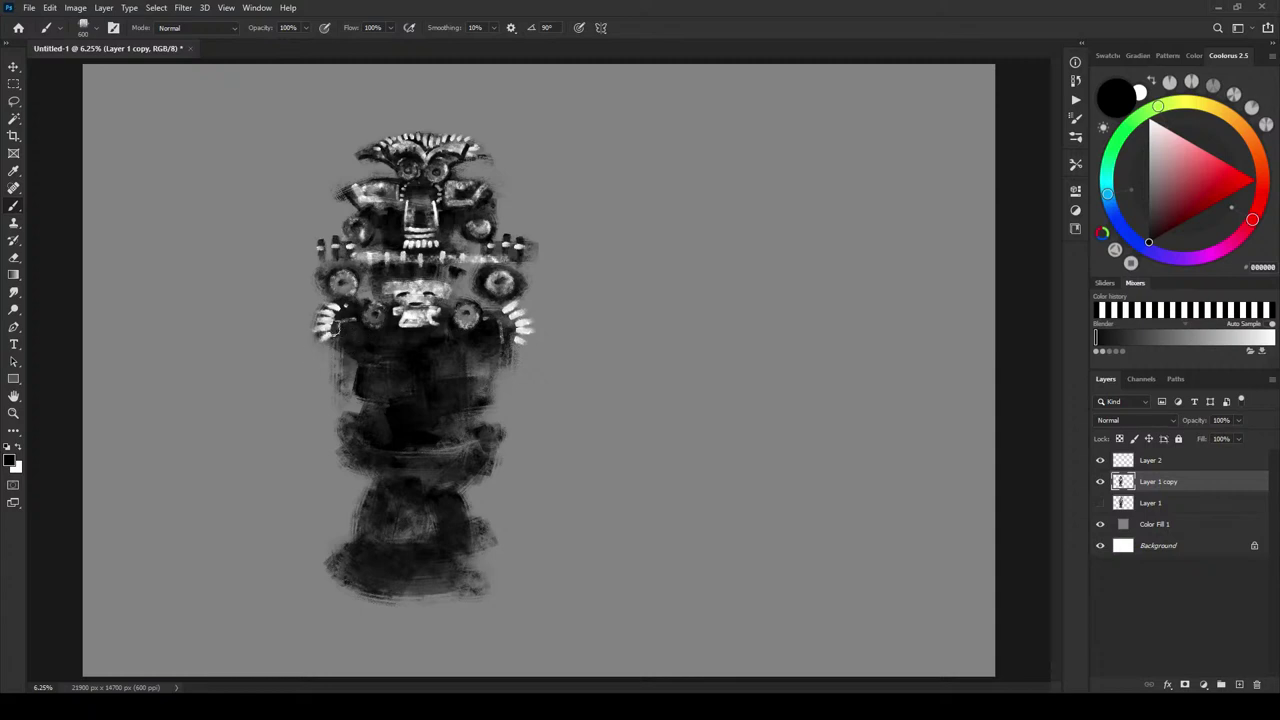
{"action": "left_click_drag", "start_coordinate": [347, 330], "coordinate": [340, 376]}
{"action": "key", "text": "bracketright"}
{"action": "key", "text": "bracketright"}
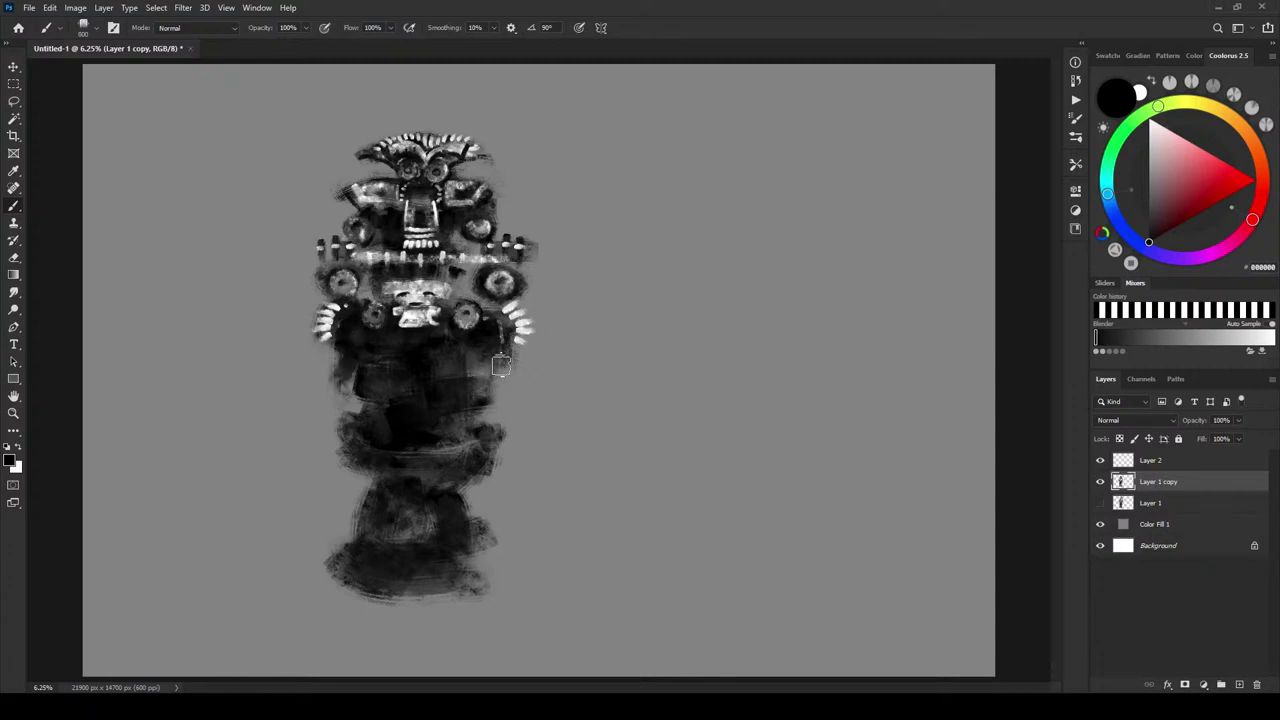
{"action": "left_click_drag", "start_coordinate": [488, 356], "coordinate": [501, 366]}
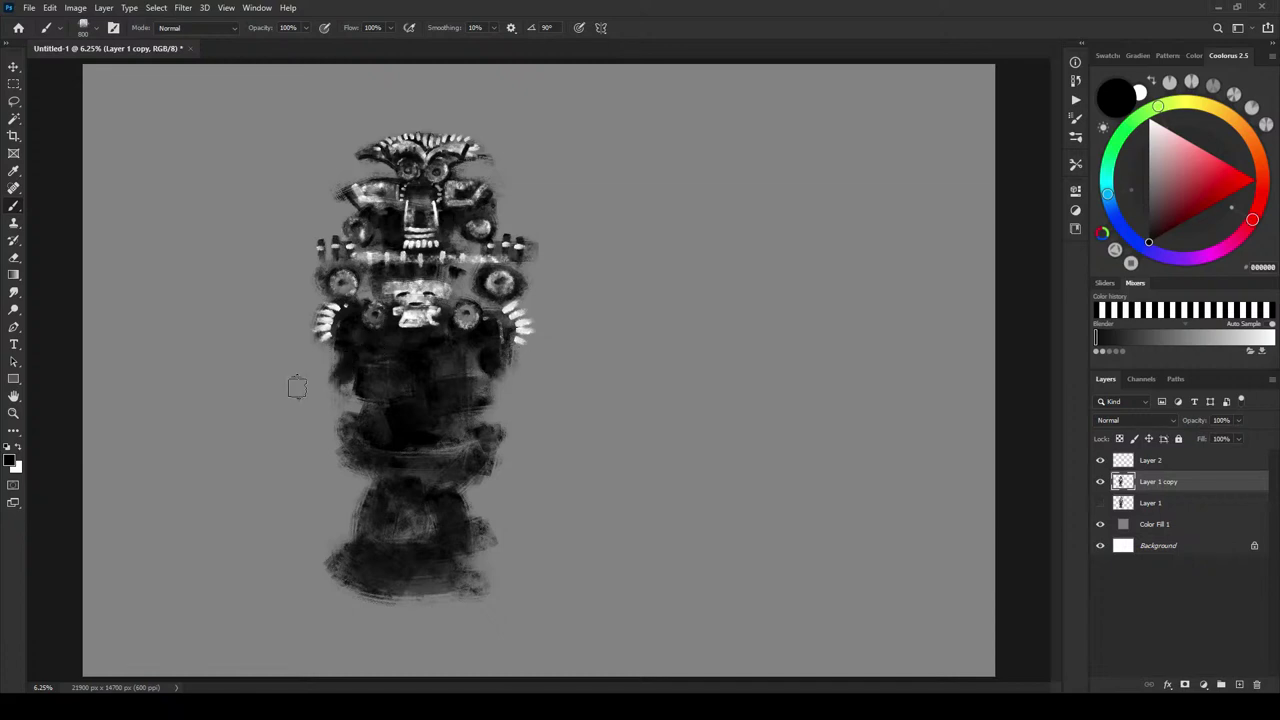
{"action": "left_click_drag", "start_coordinate": [508, 322], "coordinate": [512, 336]}
- Move Layer 2 beneath Layer 1 copy and paint black behind the right hand's fingers
{"action": "left_click", "coordinate": [1185, 503]}
{"action": "left_click_drag", "start_coordinate": [1176, 466], "coordinate": [1167, 488]}
{"action": "key", "text": "]"}
{"action": "left_click_drag", "start_coordinate": [521, 340], "coordinate": [510, 308]}
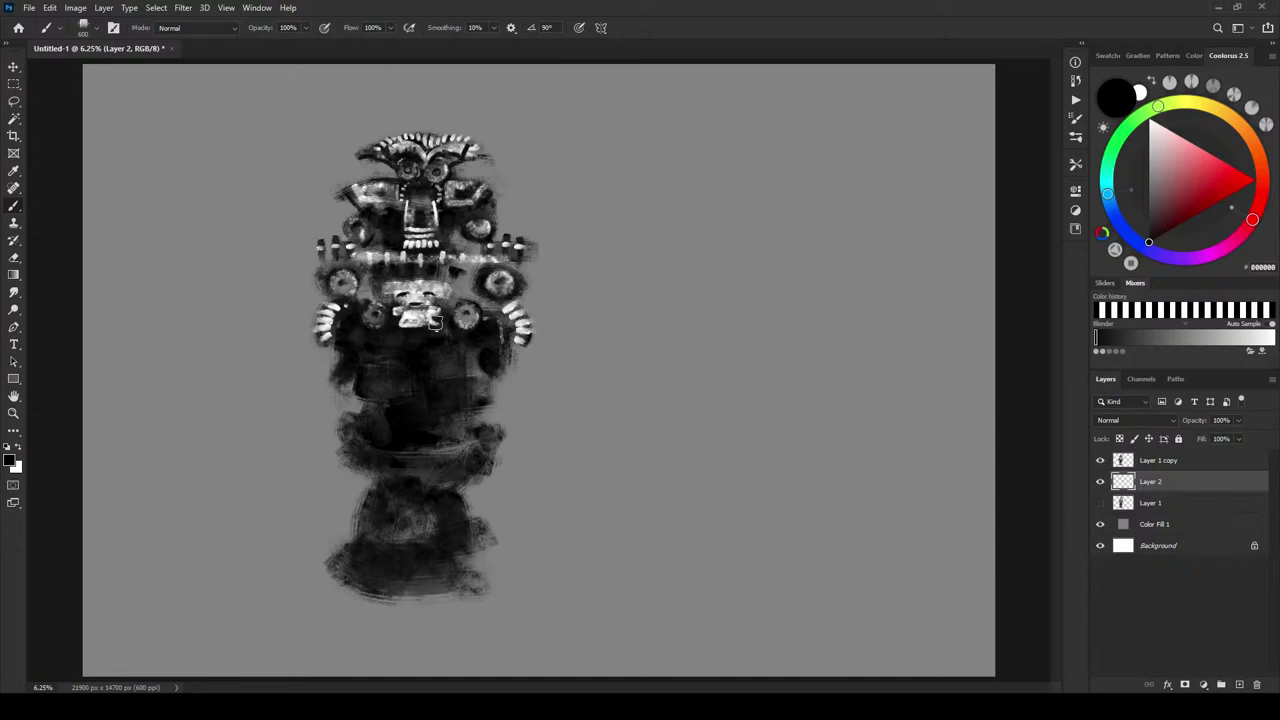
- Merge Layer 1 copy down into Layer 2 and switch to the Eraser
{"action": "right_click", "coordinate": [1183, 463]}
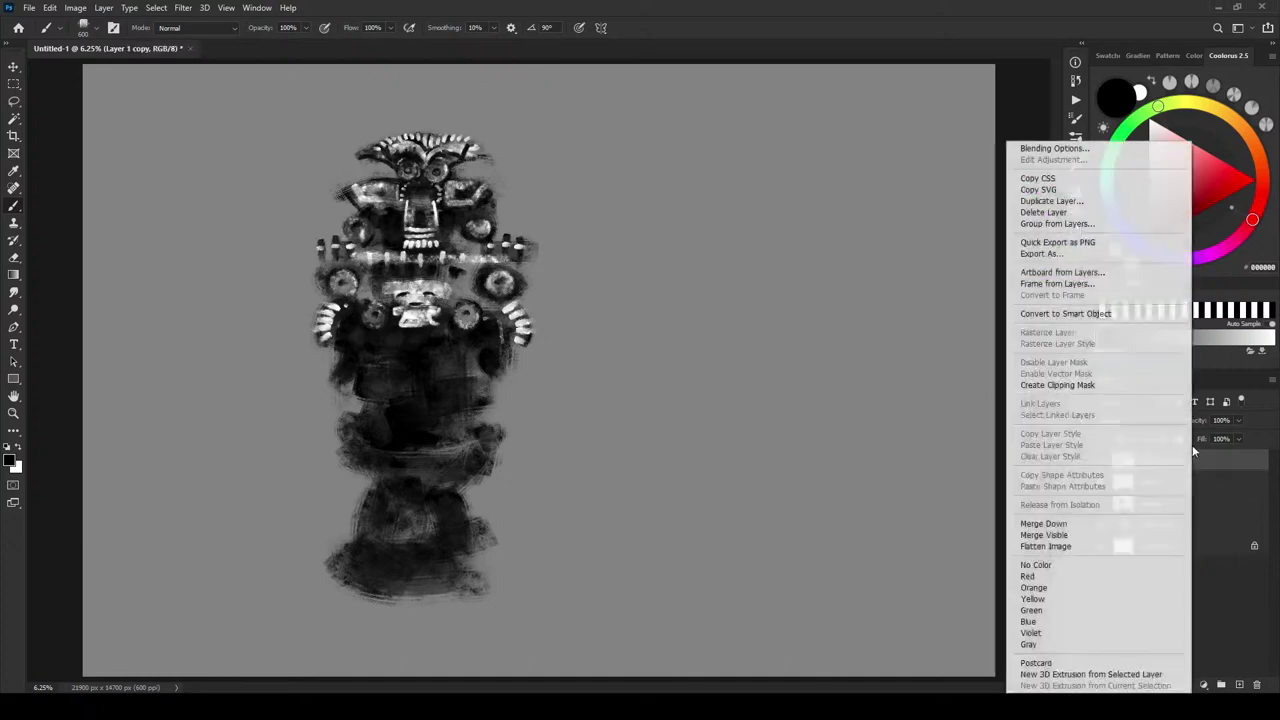
{"action": "left_click", "coordinate": [1060, 523]}
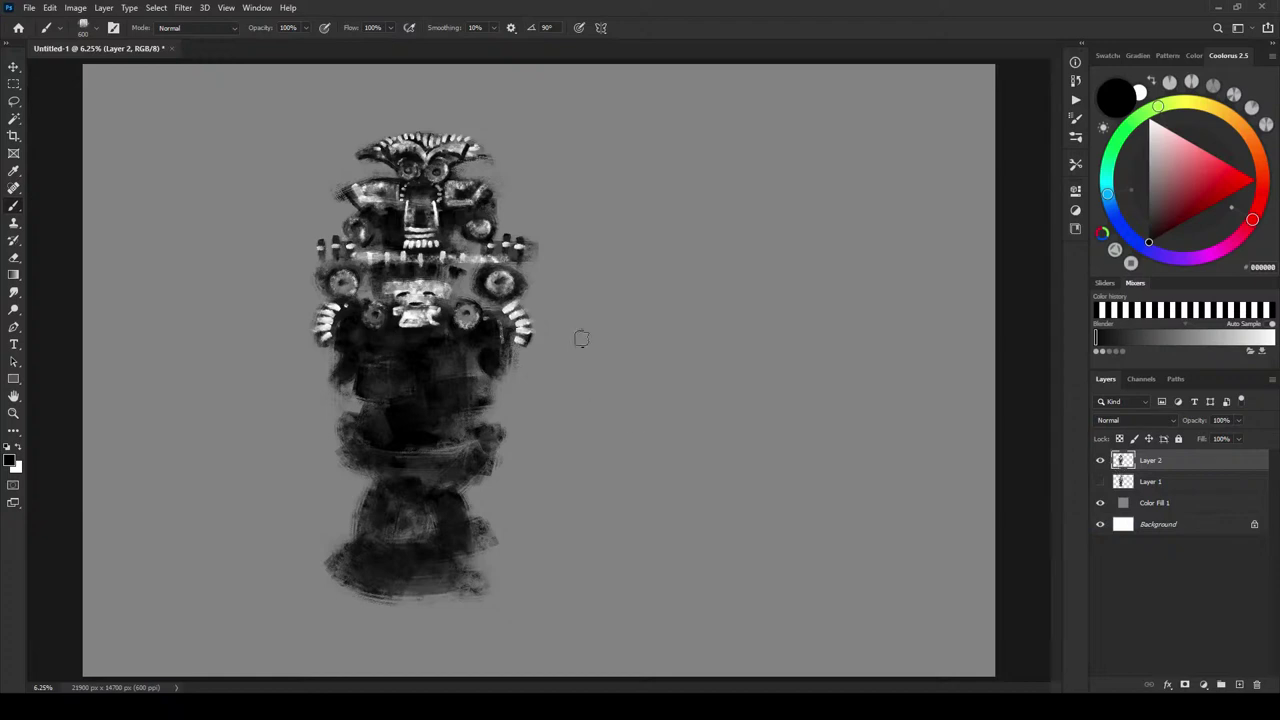
{"action": "key", "text": "e"}
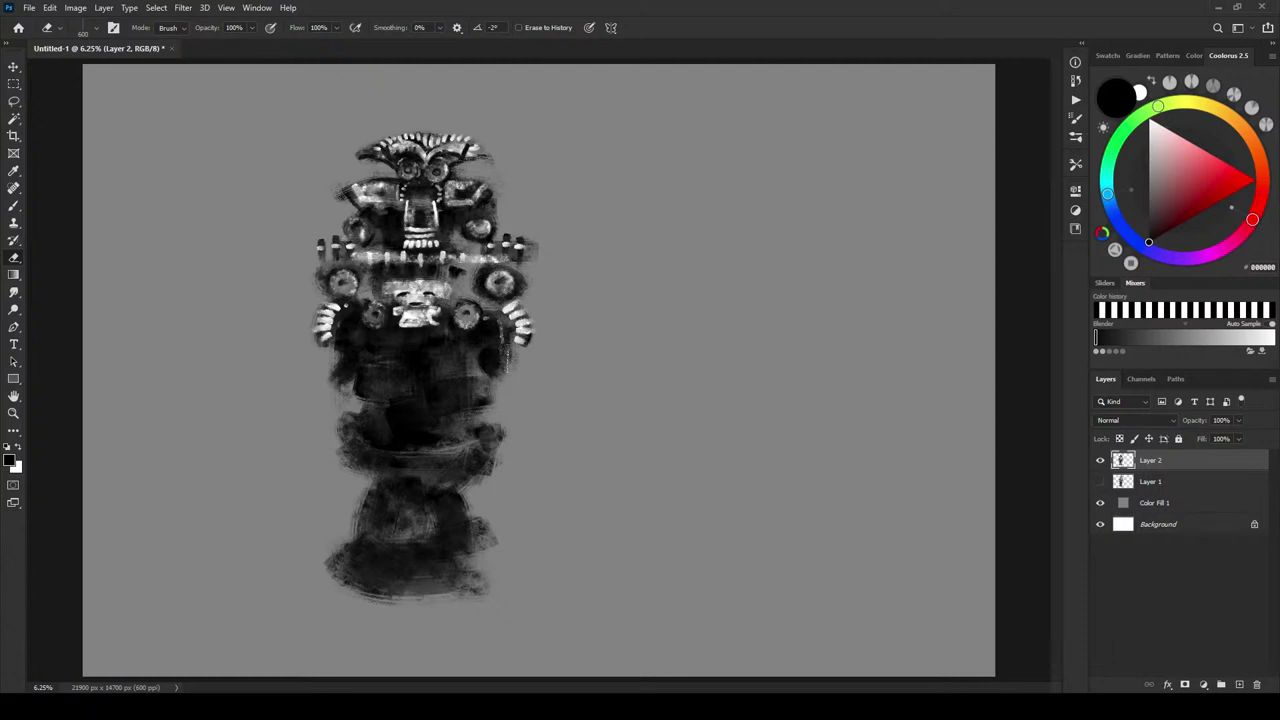
- Erase the stray dark paint along the body's outer edges just below both hands
{"action": "mouse_move", "coordinate": [505, 355]}
{"action": "left_mouse_down"}
{"action": "mouse_move", "coordinate": [501, 365]}
{"action": "mouse_move", "coordinate": [501, 353]}
{"action": "left_mouse_up"}
{"action": "left_click_drag", "start_coordinate": [325, 368], "coordinate": [338, 348]}
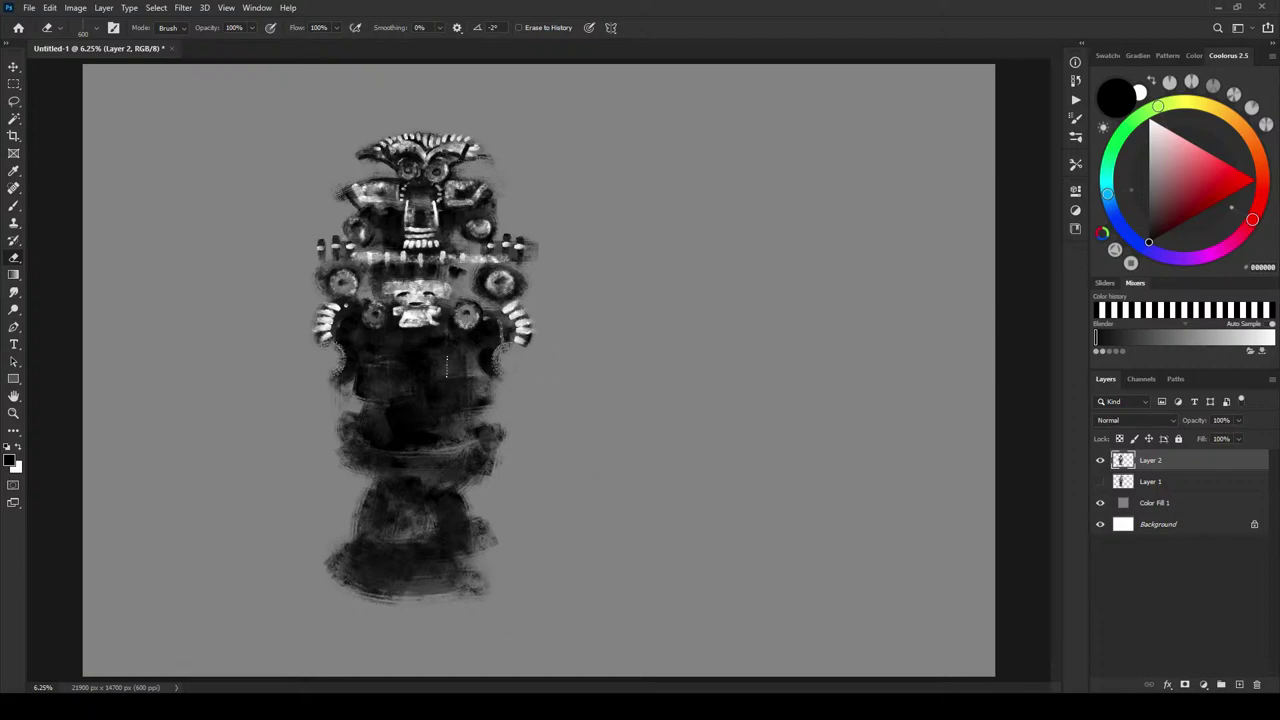
{"action": "key", "text": "]"}
{"action": "key", "text": "]"}
{"action": "key", "text": "]"}
{"action": "key", "text": "]"}
{"action": "key", "text": "]"}
{"action": "key", "text": "]"}
{"action": "left_click_drag", "start_coordinate": [370, 375], "coordinate": [424, 374]}
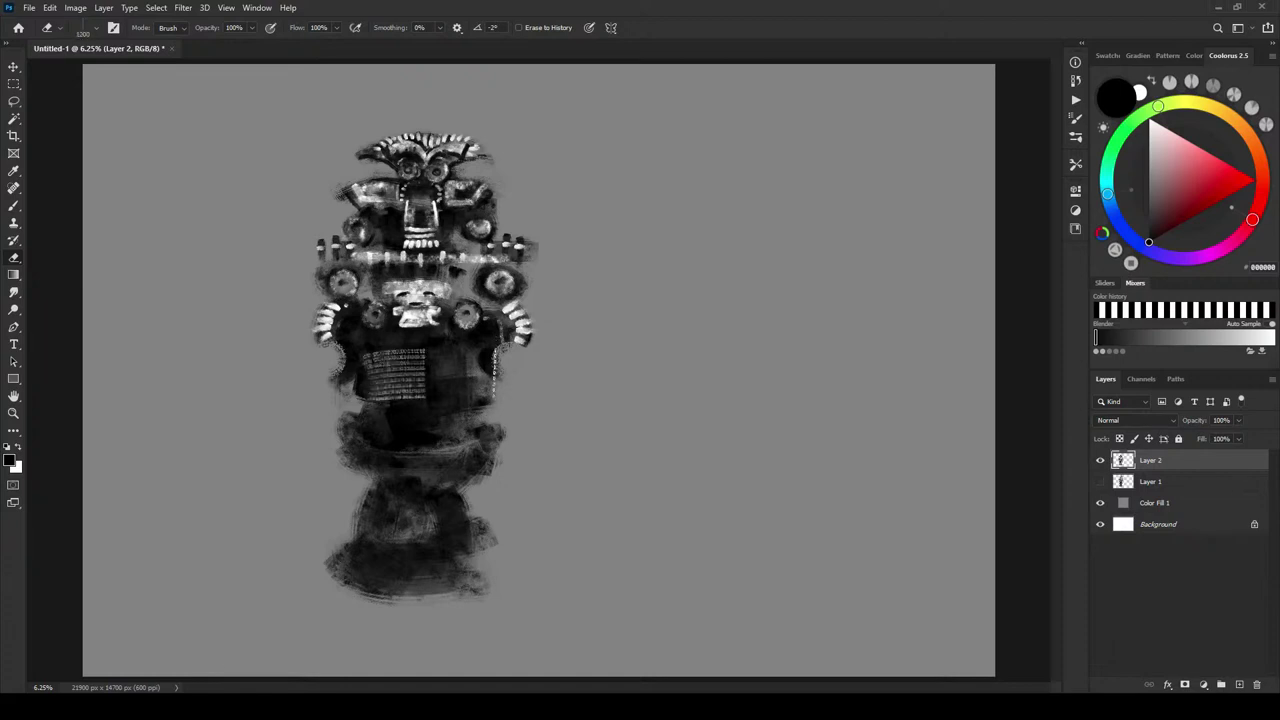
{"action": "key", "text": "ctrl+z"}
{"action": "key", "text": "bracketleft"}
{"action": "key", "text": "bracketleft"}
{"action": "key", "text": "bracketleft"}
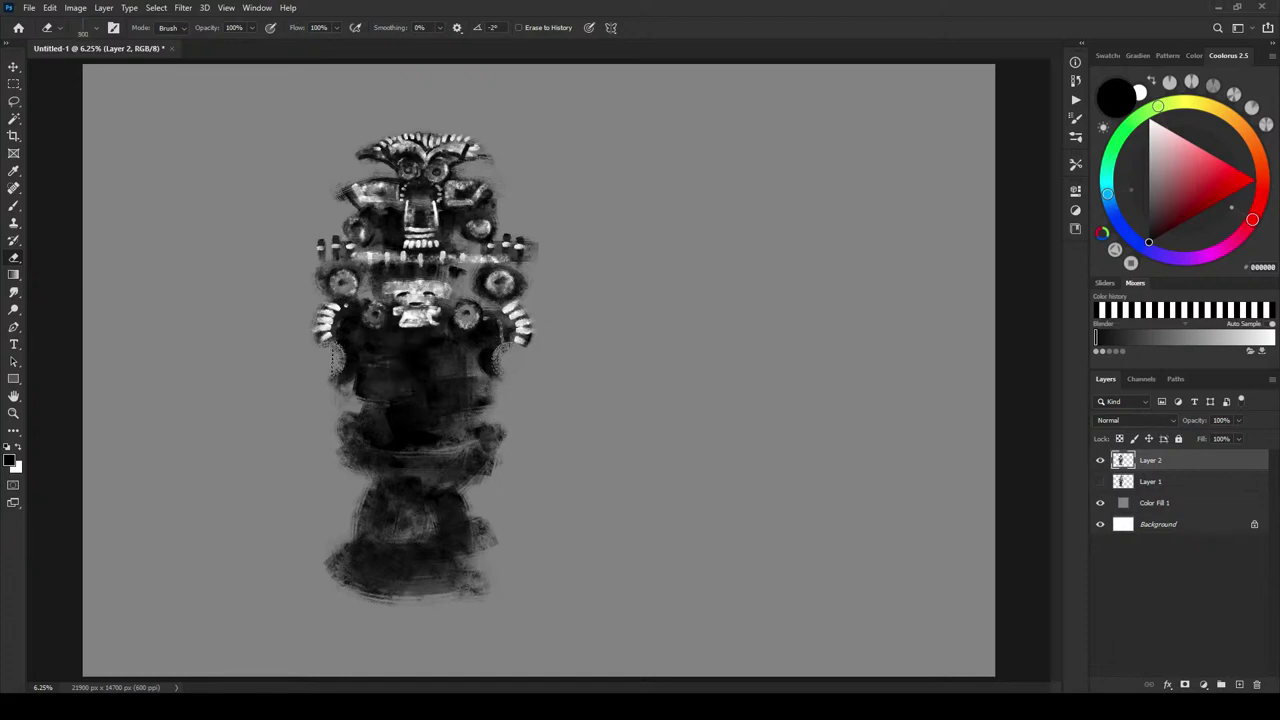
- Narrow the body's silhouette on both sides above the lower band using a smaller eraser
{"action": "key", "text": "bracketright"}
{"action": "key", "text": "bracketright"}
{"action": "key", "text": "bracketright"}
{"action": "key", "text": "bracketleft"}
{"action": "key", "text": "bracketleft"}
{"action": "key", "text": "bracketleft"}
{"action": "key", "text": "bracketleft"}
{"action": "key", "text": "bracketleft"}
{"action": "key", "text": "bracketleft"}
{"action": "key", "text": "bracketleft"}
{"action": "mouse_move", "coordinate": [330, 383]}
{"action": "left_mouse_down"}
{"action": "mouse_move", "coordinate": [371, 380]}
{"action": "mouse_move", "coordinate": [342, 392]}
{"action": "mouse_move", "coordinate": [360, 389]}
{"action": "left_mouse_up"}
{"action": "key", "text": "ctrl+z"}
{"action": "key", "text": "ctrl+z"}
{"action": "key", "text": "ctrl+z"}
{"action": "left_click_drag", "start_coordinate": [505, 395], "coordinate": [488, 400]}
{"action": "key", "text": "ctrl+z"}
- Trim the ragged ends of the lower band on both sides with the Eraser at 600 to 700 px
{"action": "key", "text": "bracketleft"}
{"action": "key", "text": "bracketleft"}
{"action": "mouse_move", "coordinate": [338, 420]}
{"action": "left_mouse_down"}
{"action": "mouse_move", "coordinate": [350, 420]}
{"action": "mouse_move", "coordinate": [346, 406]}
{"action": "mouse_move", "coordinate": [348, 418]}
{"action": "left_mouse_up"}
{"action": "key", "text": "ctrl+z"}
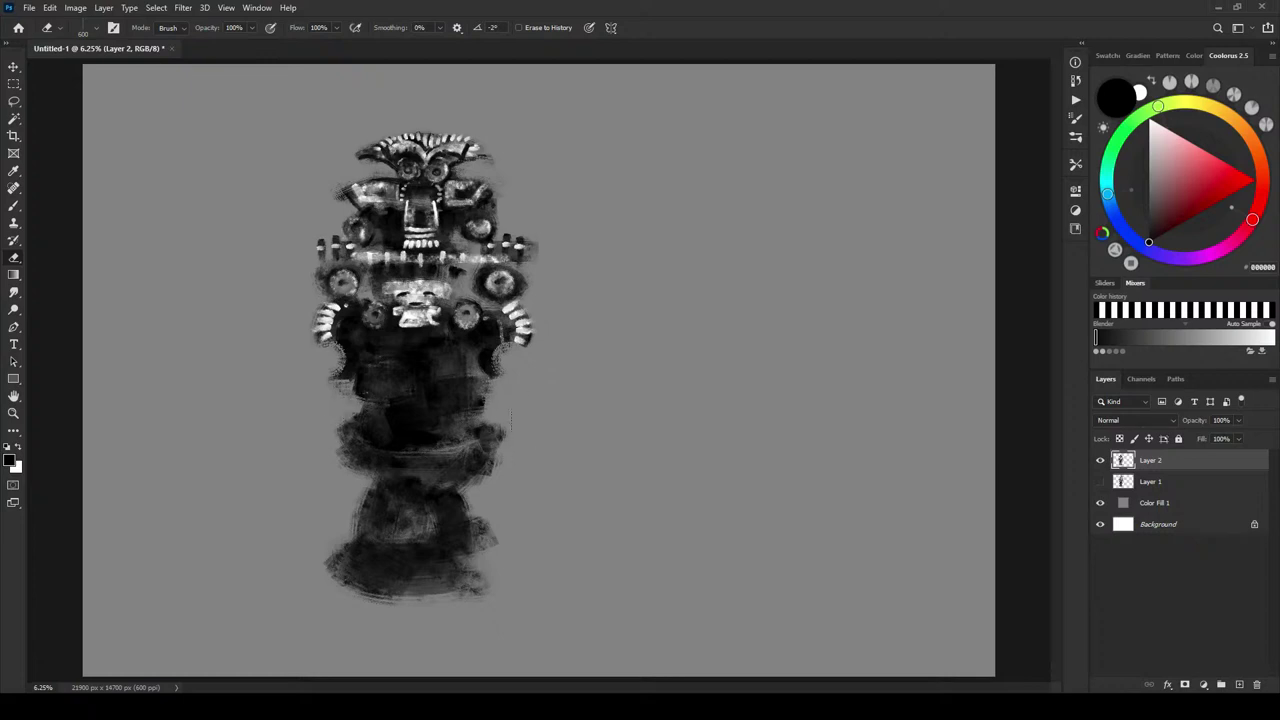
{"action": "mouse_move", "coordinate": [509, 424]}
{"action": "left_mouse_down"}
{"action": "mouse_move", "coordinate": [505, 467]}
{"action": "mouse_move", "coordinate": [497, 434]}
{"action": "left_mouse_up"}
{"action": "key", "text": "ctrl+z"}
{"action": "mouse_move", "coordinate": [338, 427]}
{"action": "left_mouse_down"}
{"action": "mouse_move", "coordinate": [341, 450]}
{"action": "mouse_move", "coordinate": [329, 427]}
{"action": "left_mouse_up"}
{"action": "key", "text": "ctrl+z"}
{"action": "key", "text": "]"}
{"action": "mouse_move", "coordinate": [494, 462]}
{"action": "left_mouse_down"}
{"action": "mouse_move", "coordinate": [478, 476]}
{"action": "mouse_move", "coordinate": [488, 468]}
{"action": "left_mouse_up"}
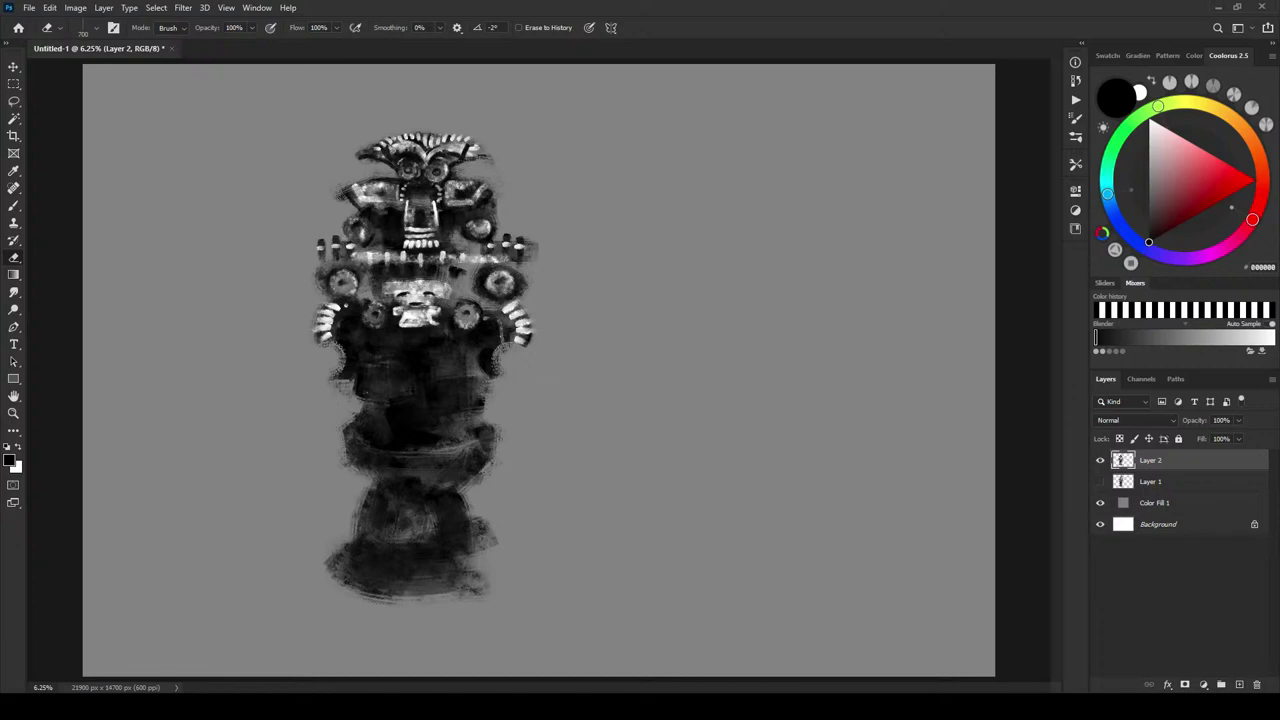
- Switch to the Brush and add faint white highlights on the inner side of both hands
{"action": "key", "text": "b"}
{"action": "key", "text": "x"}
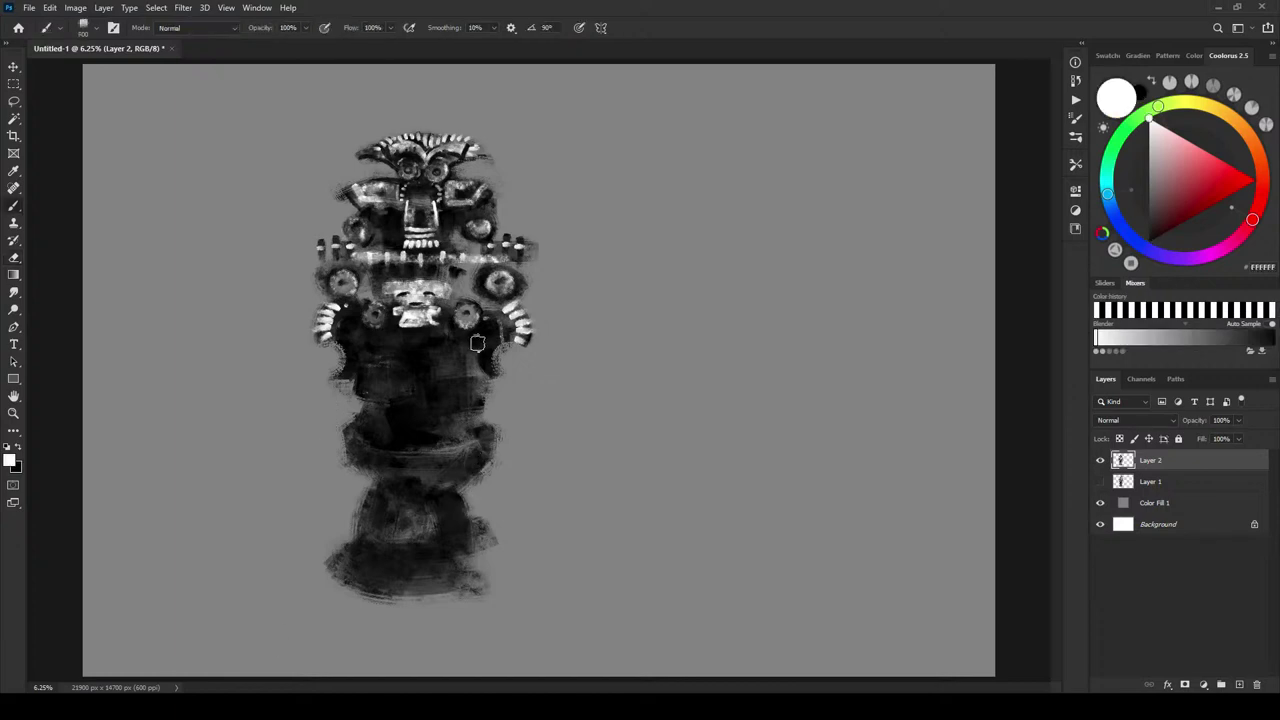
{"action": "key", "text": "bracketright"}
{"action": "key", "text": "bracketright"}
{"action": "key", "text": "bracketleft"}
{"action": "key", "text": "bracketleft"}
- Paint black strokes on the forearms beneath both hands with a 700 px brush
{"action": "key", "text": "x"}
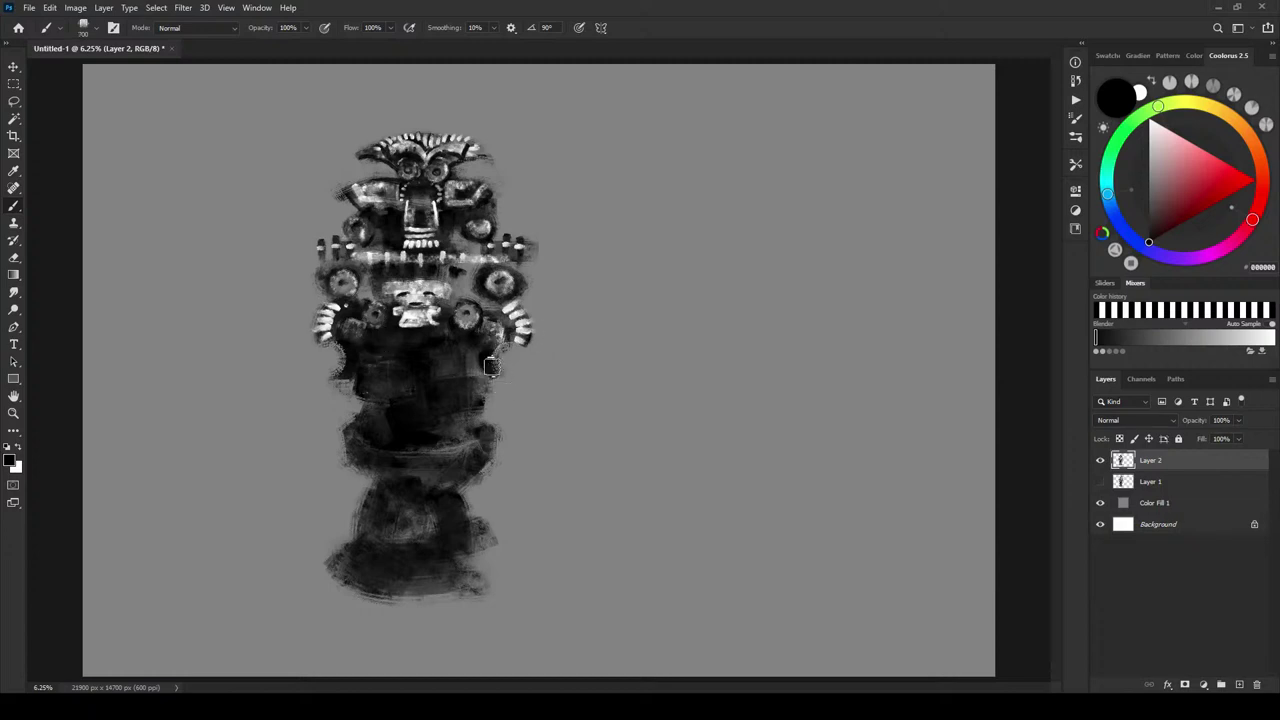
{"action": "left_click_drag", "start_coordinate": [488, 350], "coordinate": [508, 378]}
{"action": "left_click_drag", "start_coordinate": [360, 350], "coordinate": [338, 380]}
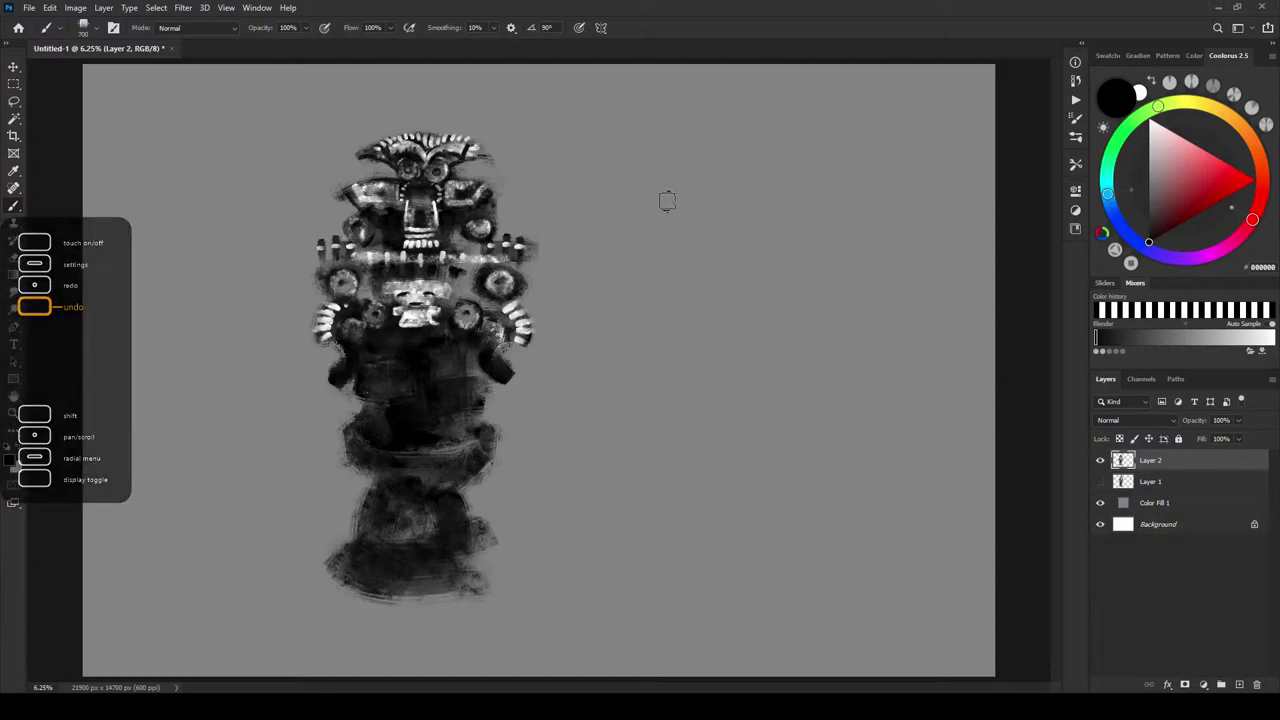
{"action": "key", "text": "ctrl+z"}
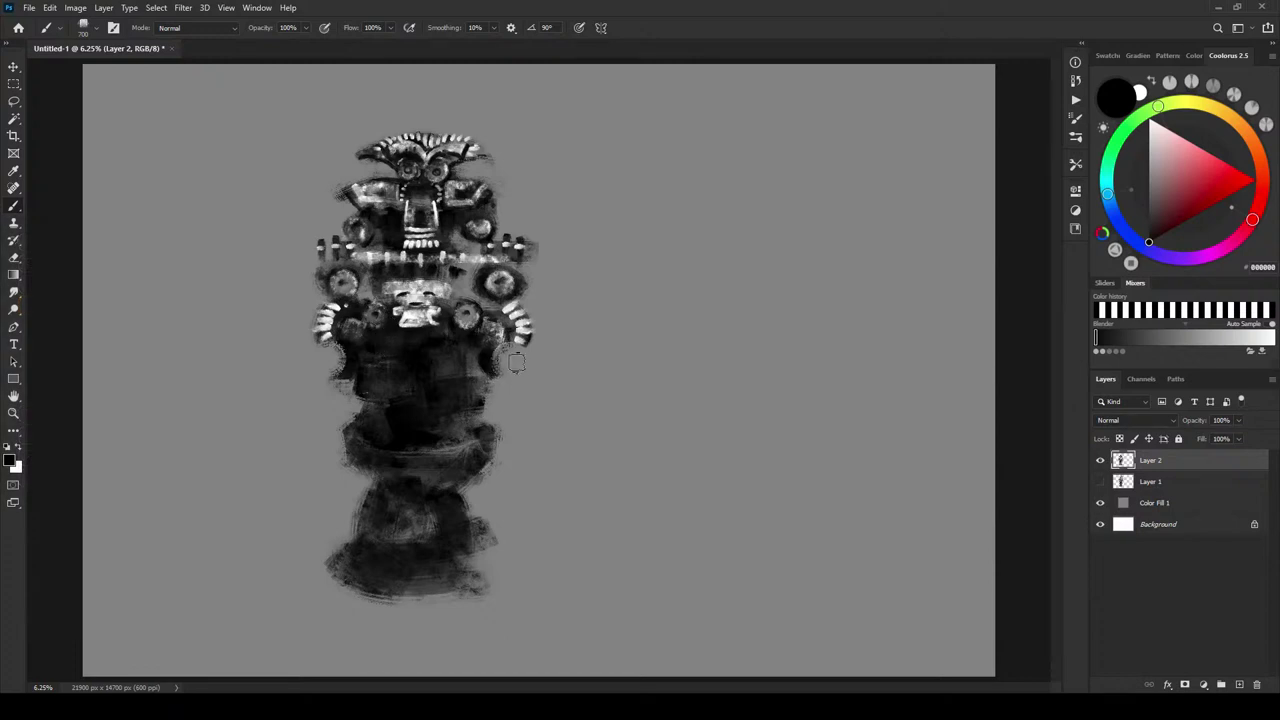
{"action": "left_click_drag", "start_coordinate": [498, 360], "coordinate": [494, 374]}
{"action": "left_click_drag", "start_coordinate": [354, 362], "coordinate": [338, 376]}
- Paint a row of five white blocks across the body below the hands, refining them with black and small white strokes
{"action": "key", "text": "x"}
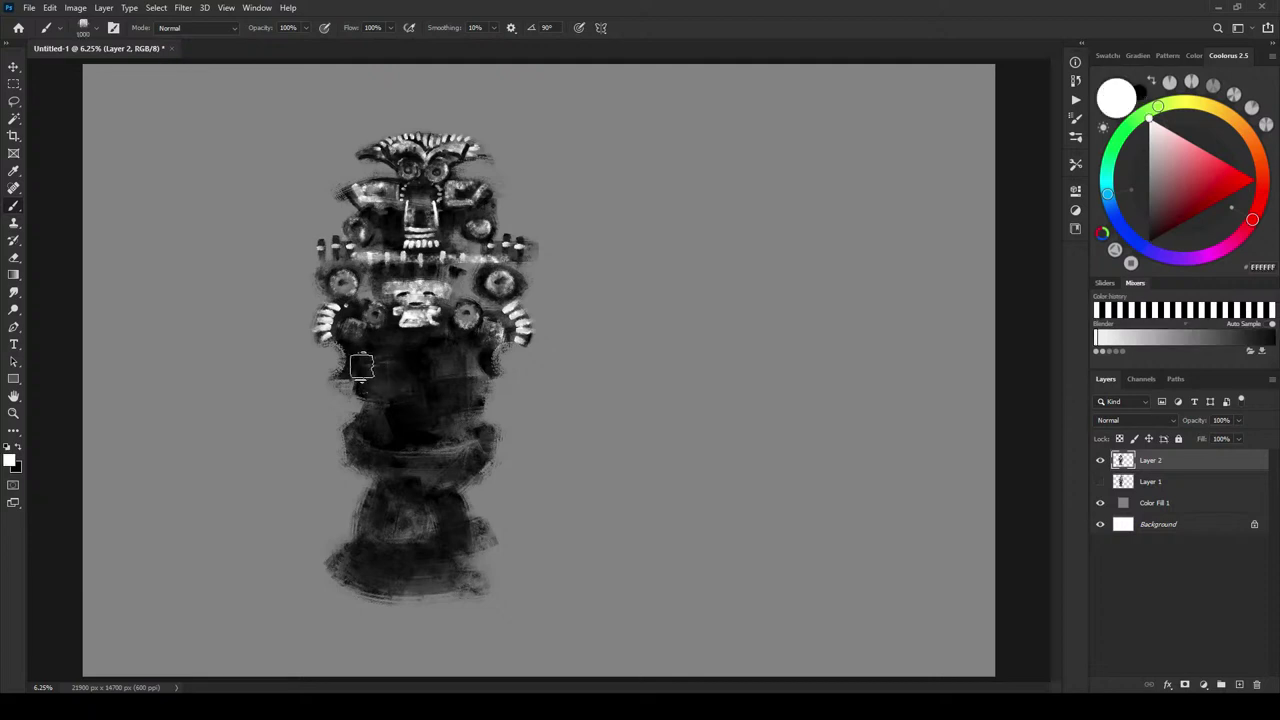
{"action": "left_click", "coordinate": [366, 364]}
{"action": "left_click", "coordinate": [391, 367]}
{"action": "left_click", "coordinate": [427, 367]}
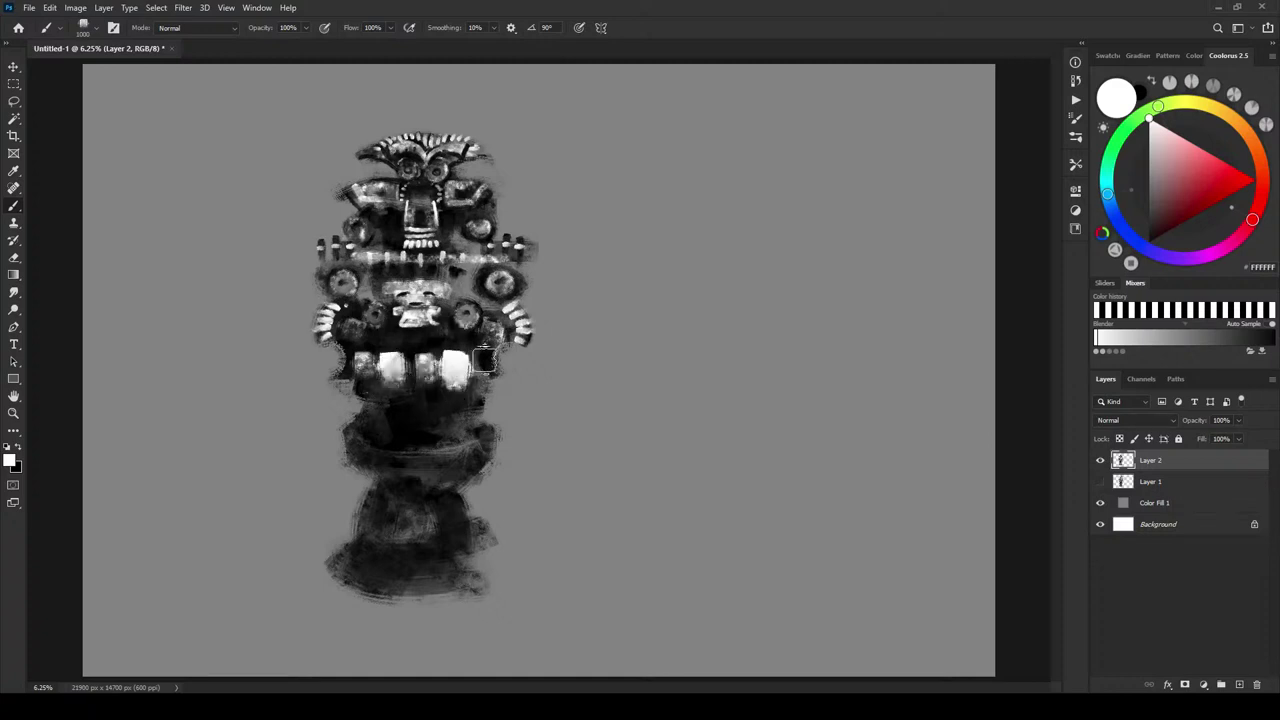
{"action": "key", "text": "bracketleft"}
{"action": "key", "text": "bracketleft"}
{"action": "key", "text": "bracketleft"}
{"action": "left_click", "coordinate": [452, 364]}
{"action": "left_click", "coordinate": [478, 361]}
{"action": "key", "text": "x"}
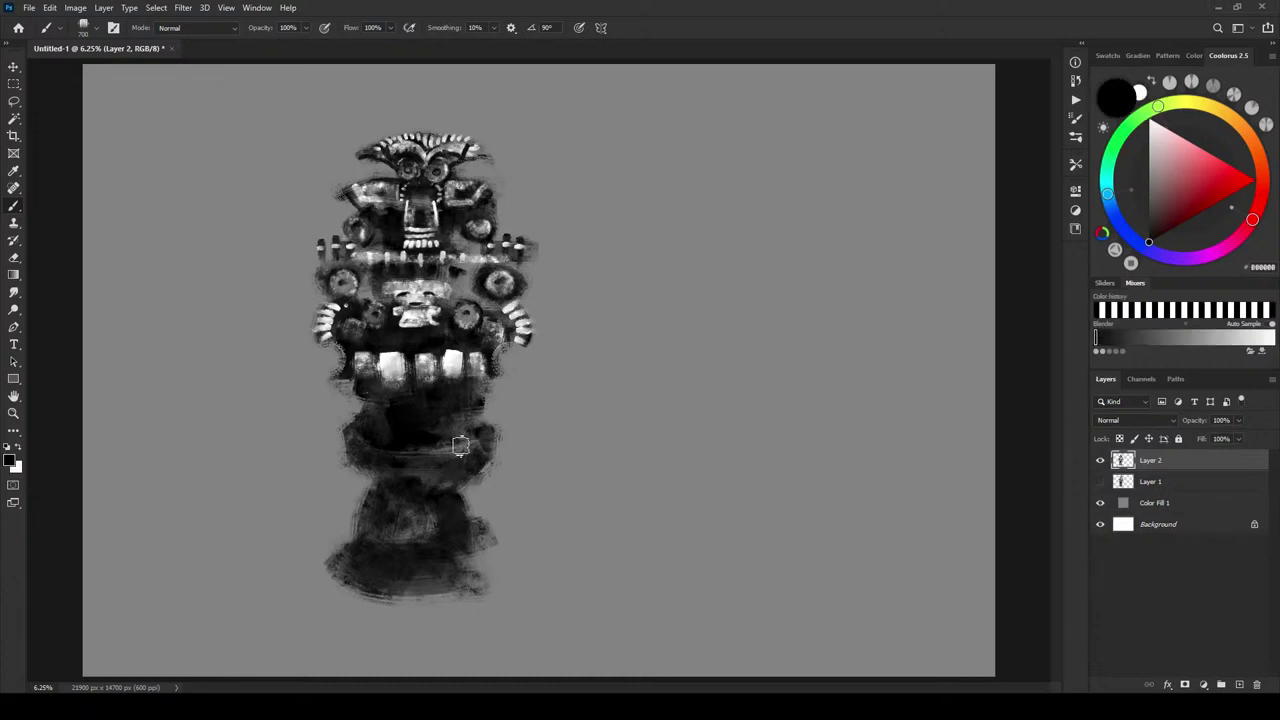
{"action": "key", "text": "x"}
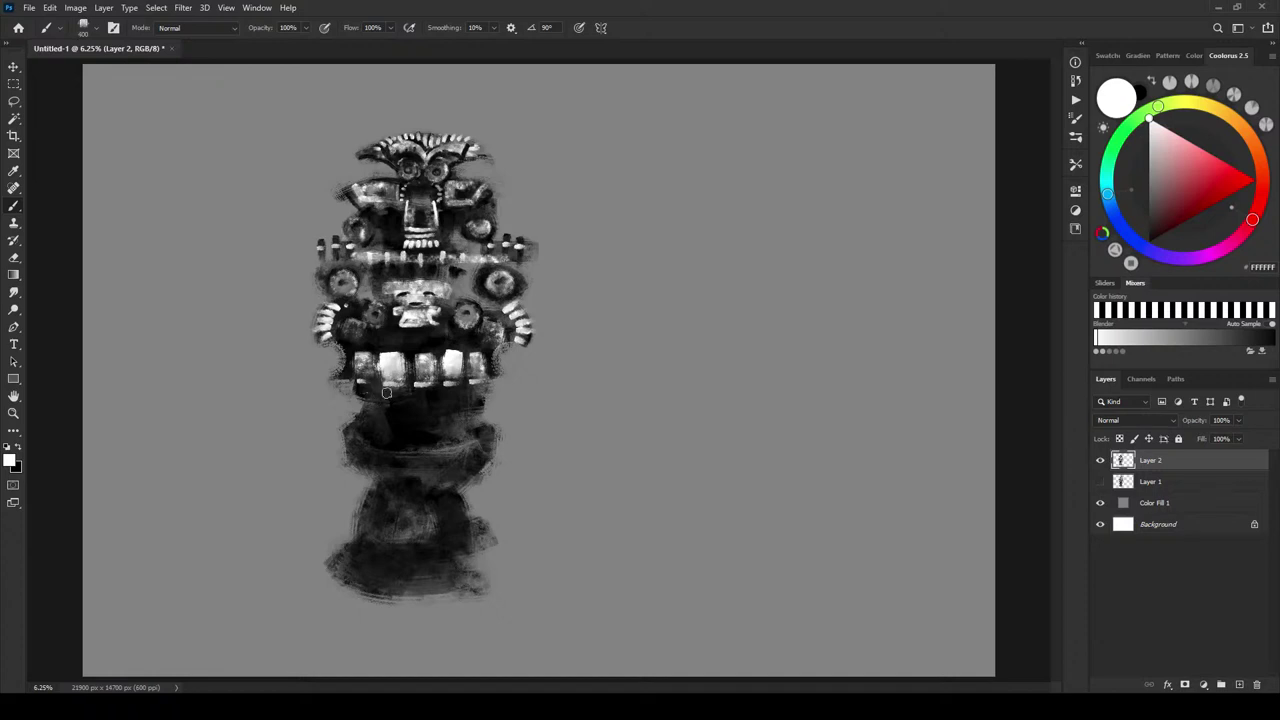
- Paint two round white eyes below the row of blocks and hollow out their centres in black
{"action": "key", "text": "bracketright"}
{"action": "key", "text": "bracketright"}
{"action": "key", "text": "bracketright"}
{"action": "left_click_drag", "start_coordinate": [380, 414], "coordinate": [369, 411]}
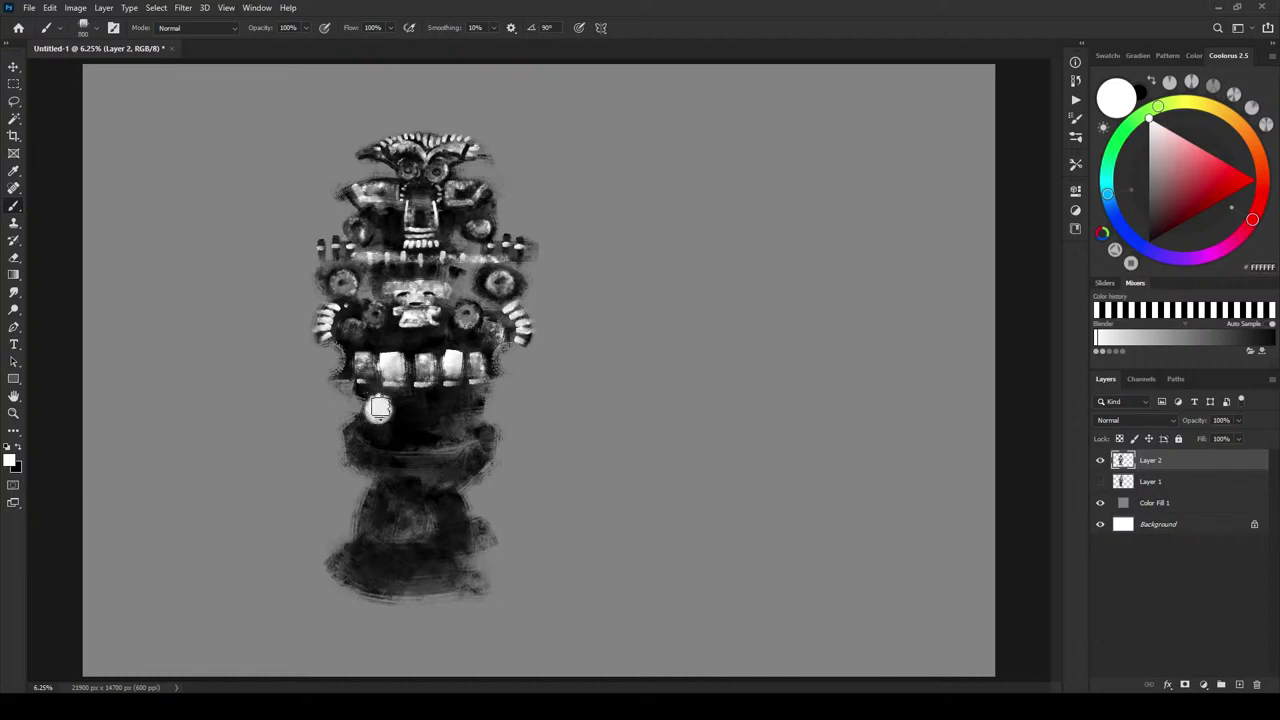
{"action": "left_click_drag", "start_coordinate": [452, 410], "coordinate": [457, 406]}
{"action": "key", "text": "x"}
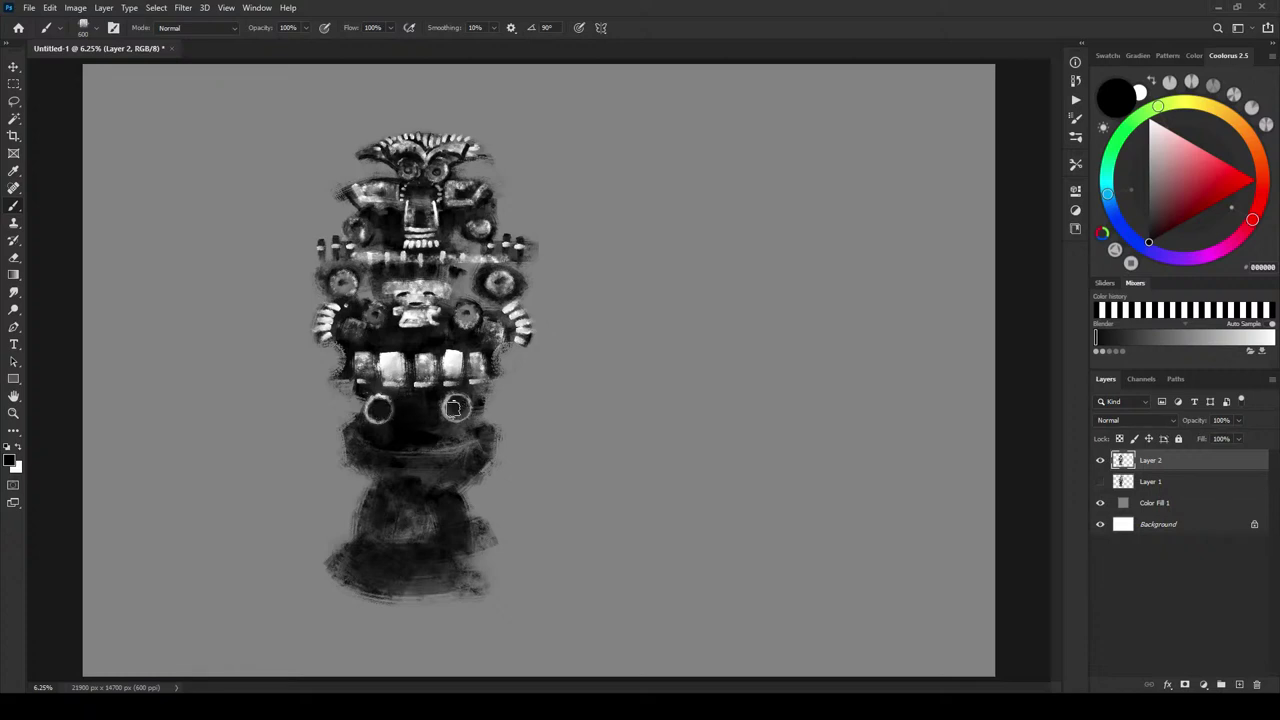
- Add small white pupils with dark rings inside both lower eyes, reducing the brush to 250 px
{"action": "key", "text": "x"}
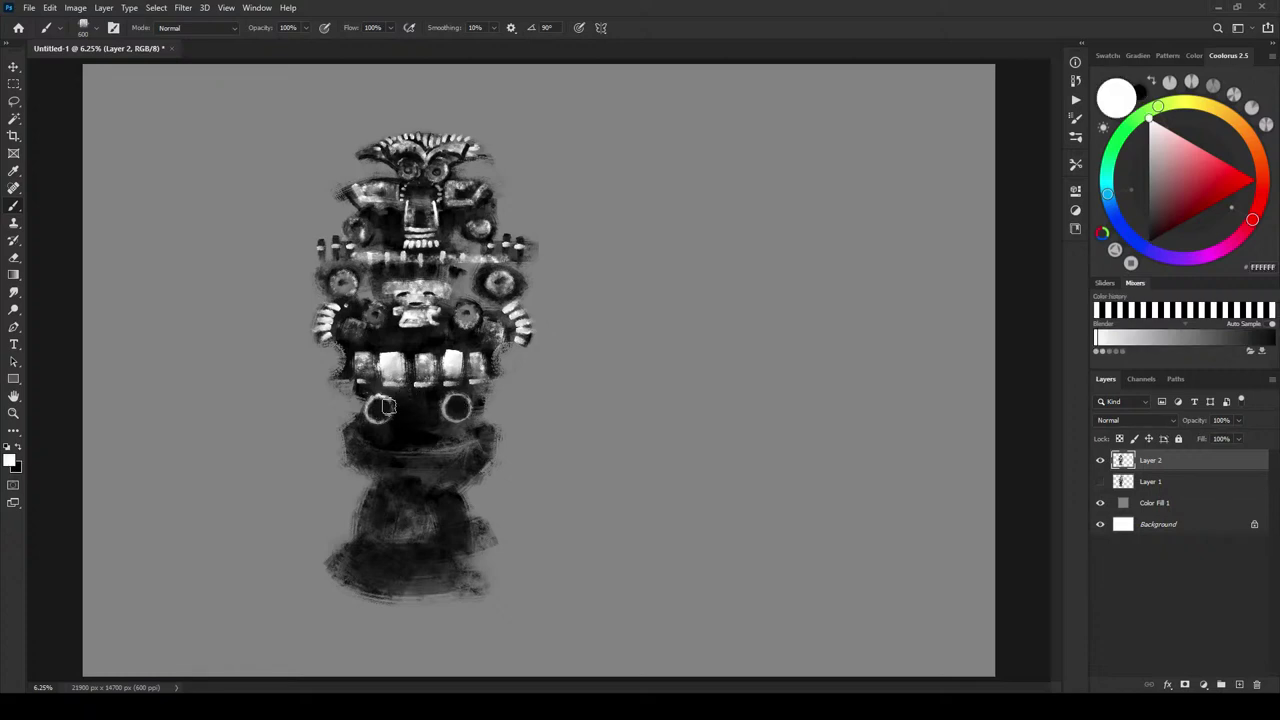
{"action": "left_click", "coordinate": [380, 410]}
{"action": "left_click", "coordinate": [455, 411]}
{"action": "key", "text": "x"}
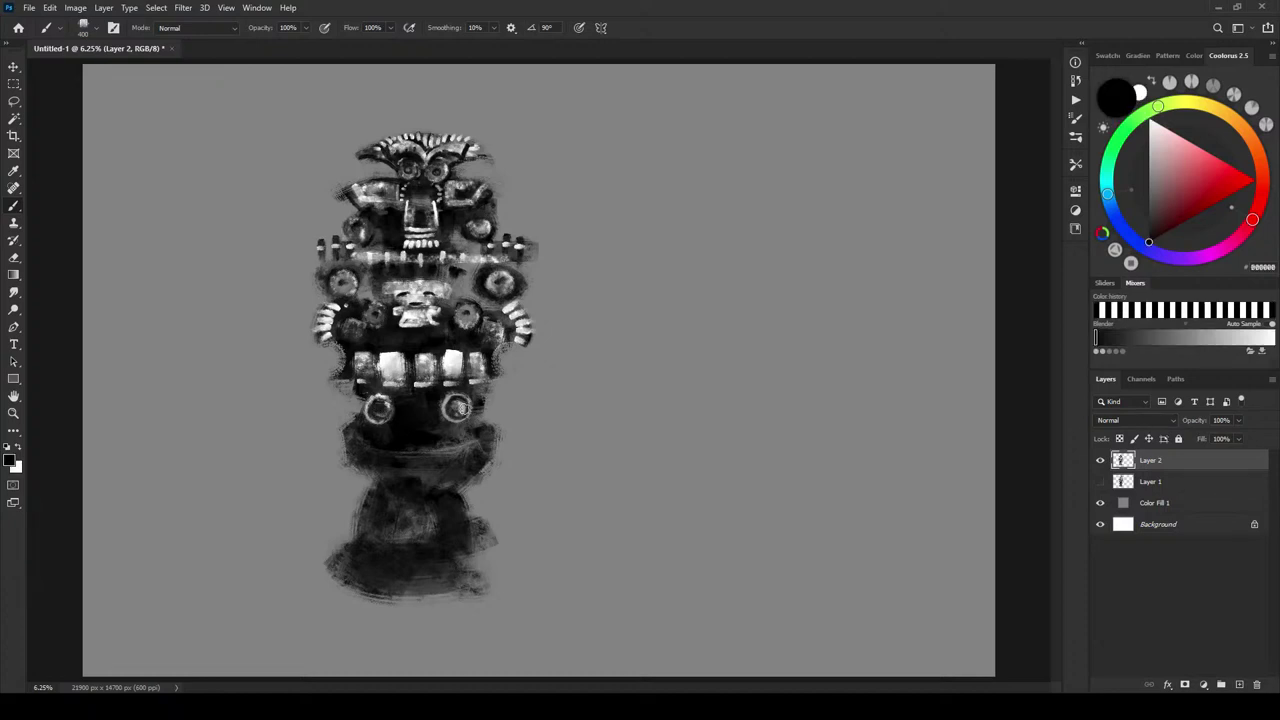
{"action": "key", "text": "x"}
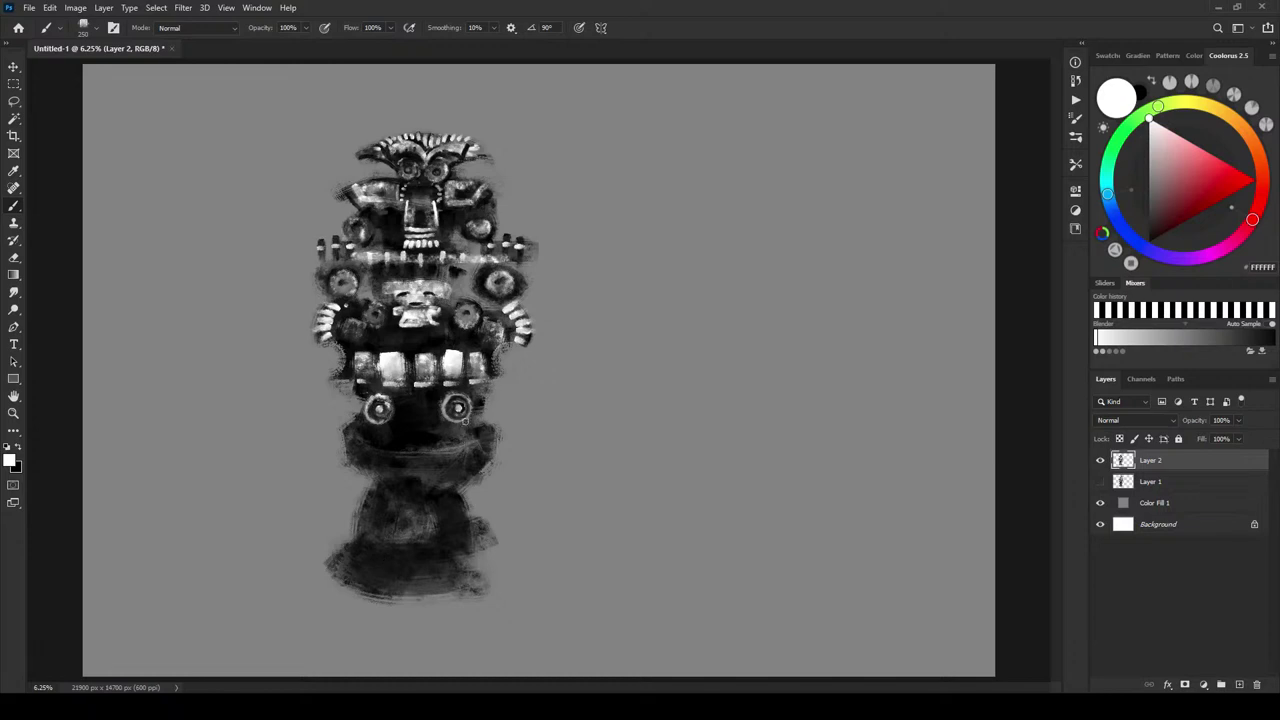
{"action": "key", "text": "]"}
{"action": "key", "text": "]"}
{"action": "key", "text": "]"}
{"action": "key", "text": "]"}
{"action": "key", "text": "]"}
{"action": "key", "text": "]"}
{"action": "key", "text": "]"}
{"action": "key", "text": "]"}
{"action": "key", "text": "]"}
{"action": "left_click", "coordinate": [457, 408]}
{"action": "left_click", "coordinate": [377, 408]}
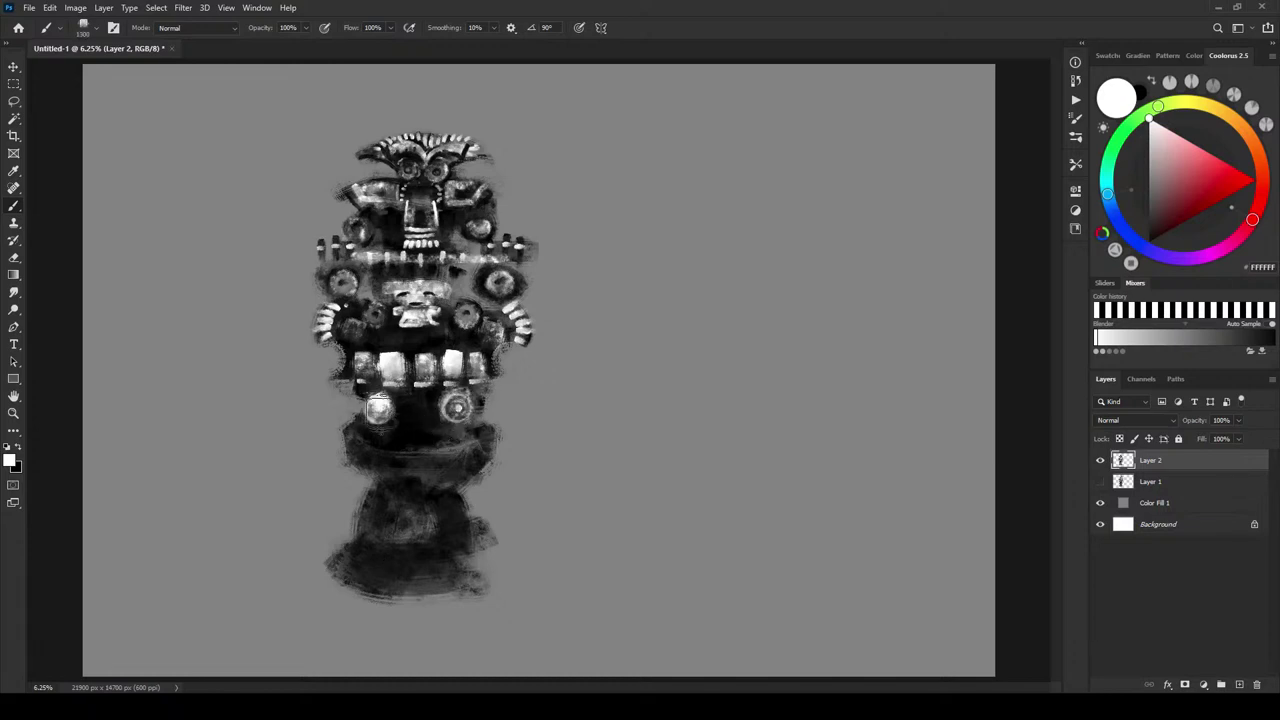
{"action": "left_click", "coordinate": [378, 413]}
{"action": "key", "text": "ctrl+z"}
{"action": "key", "text": "ctrl+z"}
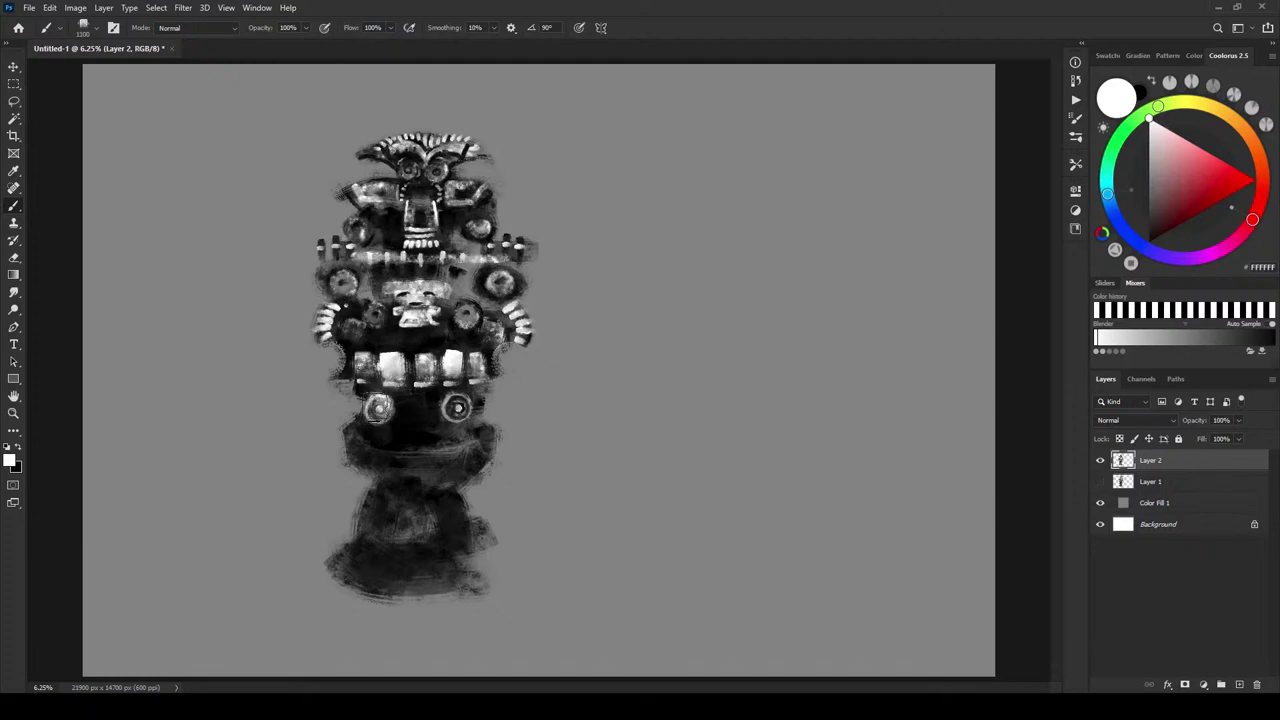
- Cover both lower eyes with larger solid white discs using an 1100 px brush
{"action": "left_click", "coordinate": [378, 408]}
{"action": "left_click", "coordinate": [378, 408]}
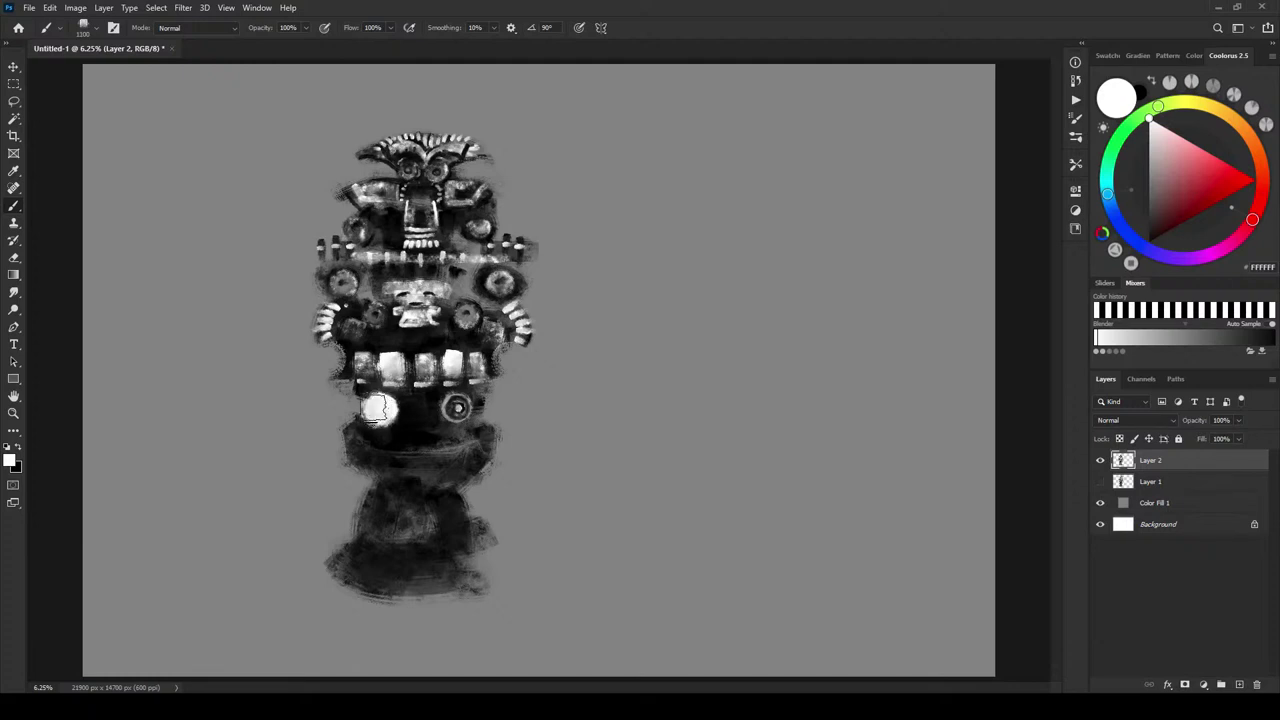
{"action": "left_click", "coordinate": [460, 408]}
{"action": "left_click", "coordinate": [459, 407]}
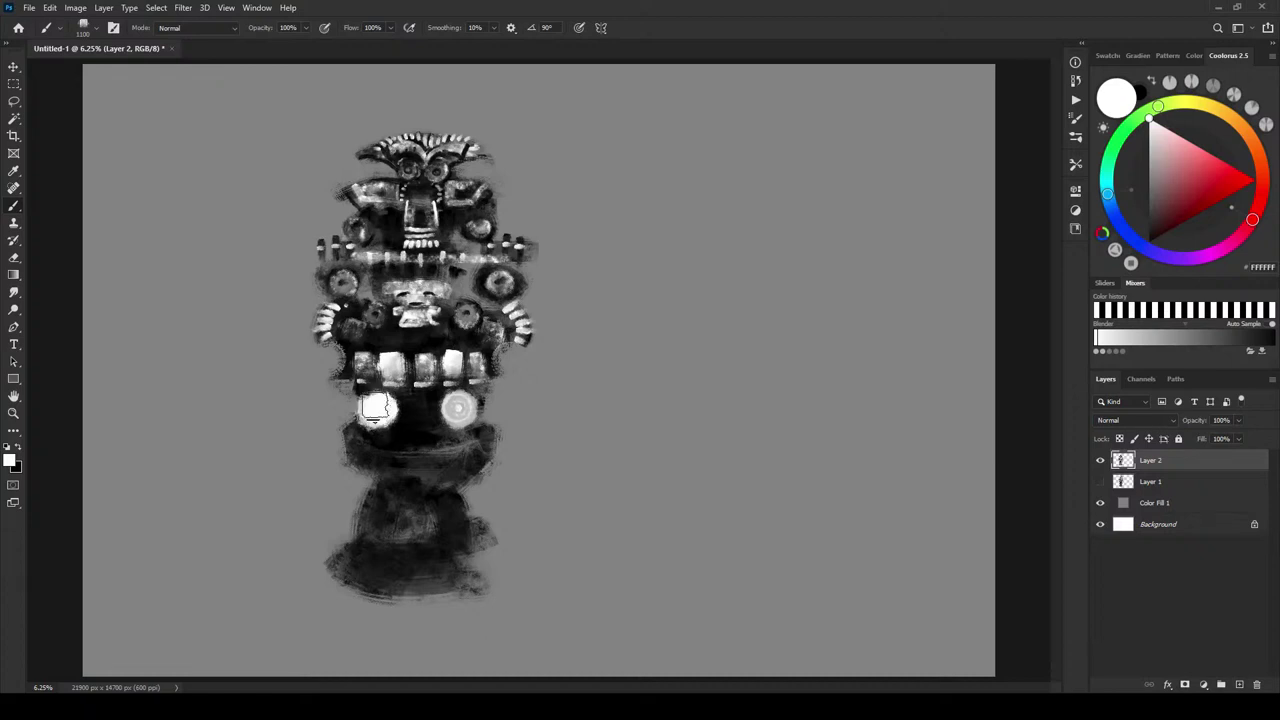
{"action": "left_click_drag", "start_coordinate": [377, 408], "coordinate": [373, 414]}
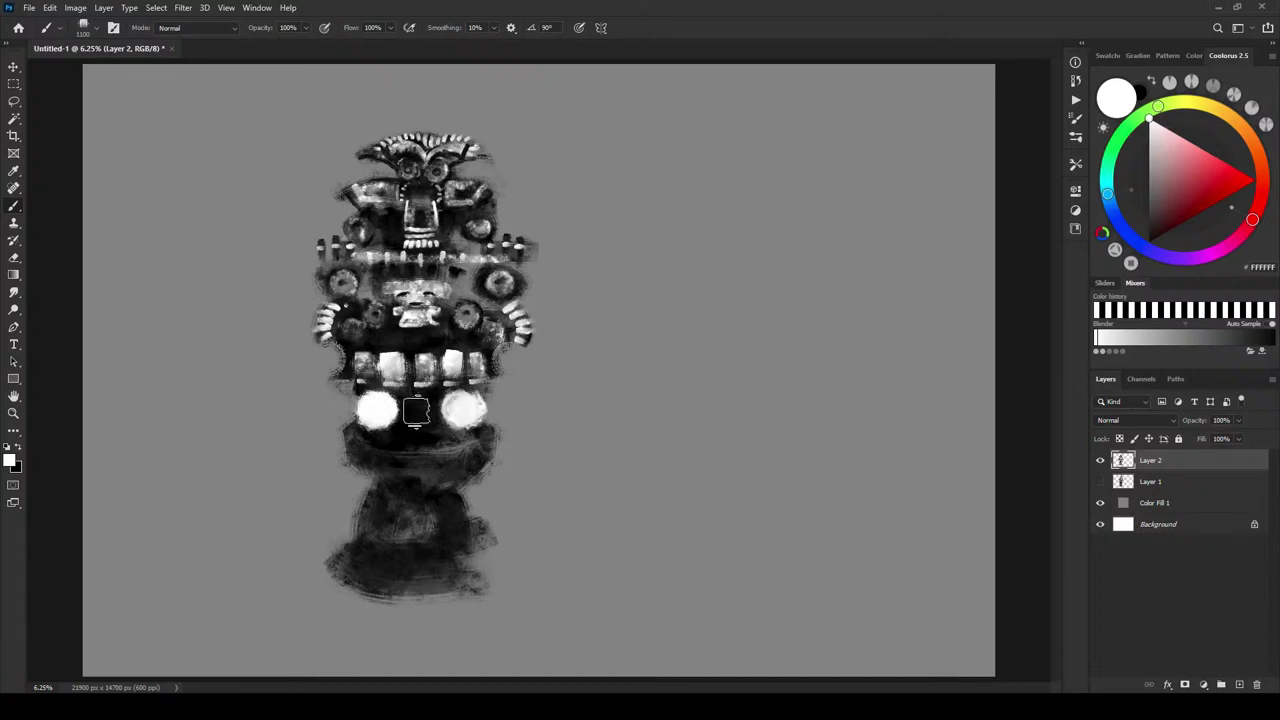
- Shade the centres of both white discs grey in black, then lighten the right one with white at 900 px
{"action": "key", "text": "x"}
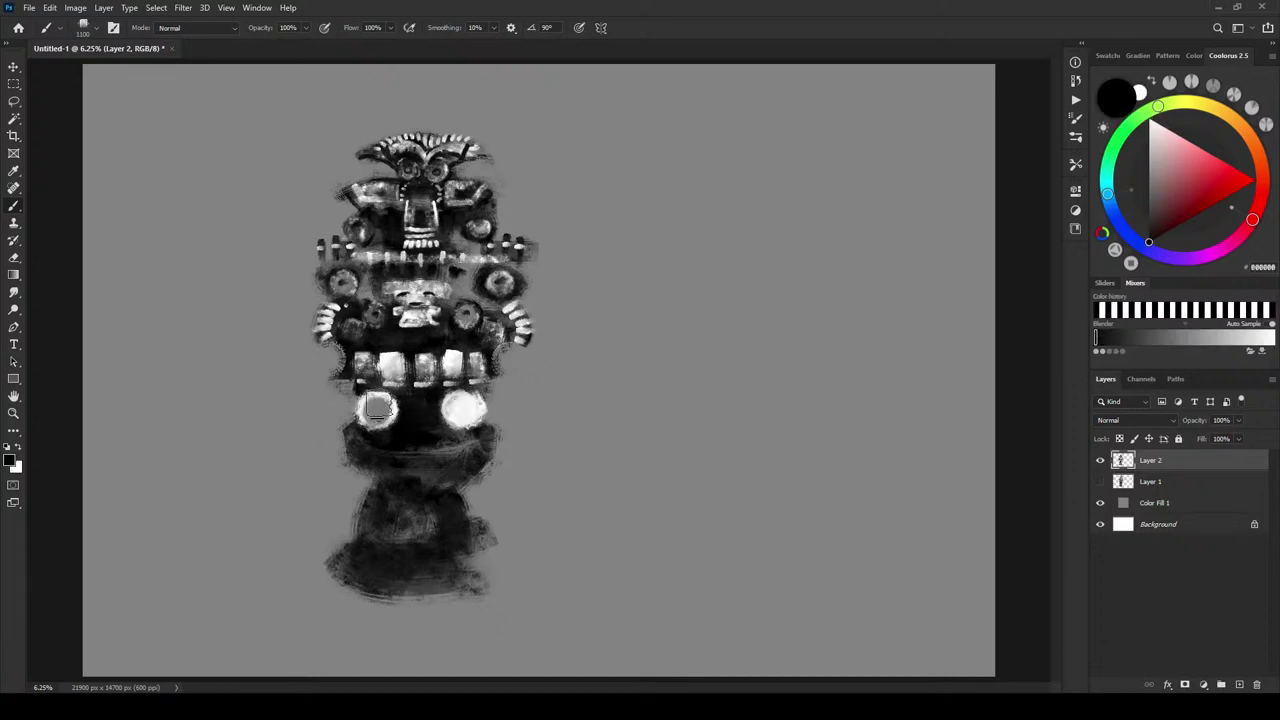
{"action": "left_click_drag", "start_coordinate": [460, 414], "coordinate": [461, 410]}
{"action": "key", "text": "x"}
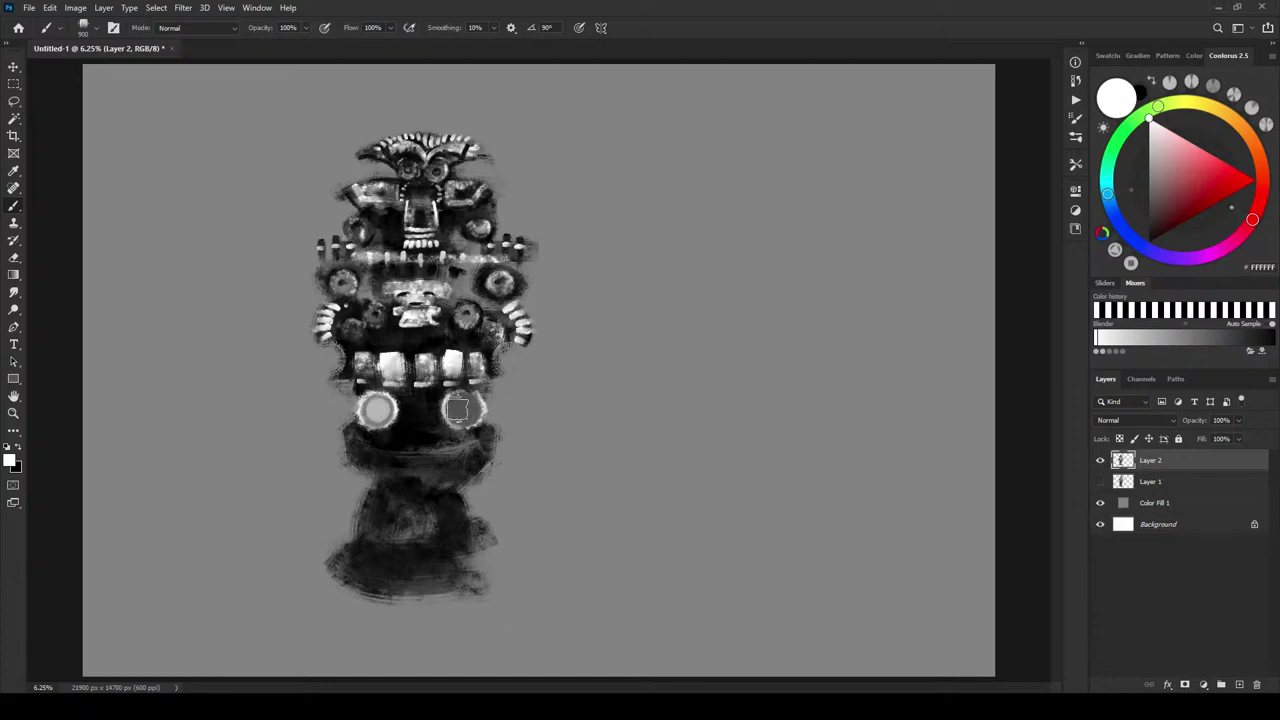
{"action": "left_click", "coordinate": [464, 408]}
{"action": "left_click_drag", "start_coordinate": [464, 408], "coordinate": [476, 396]}
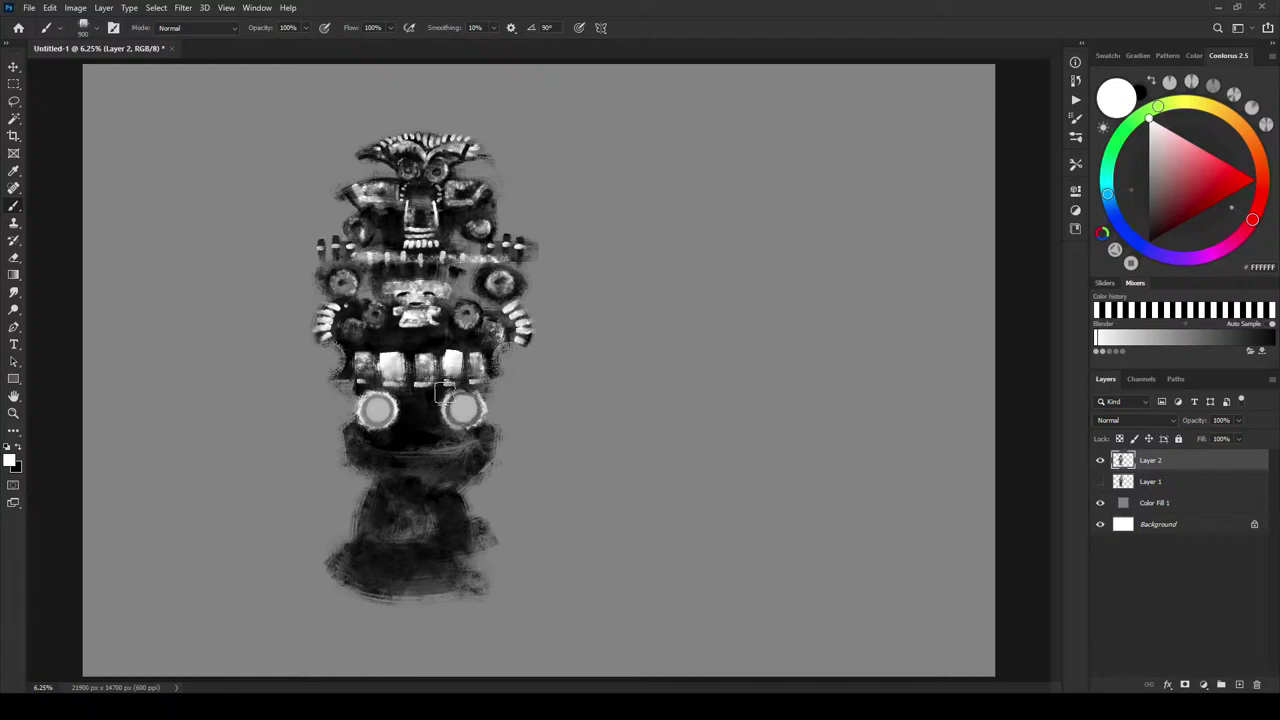
- Build concentric rings inside both eyes with alternating black and white, finishing with dark pupils at 400 px
{"action": "key", "text": "x"}
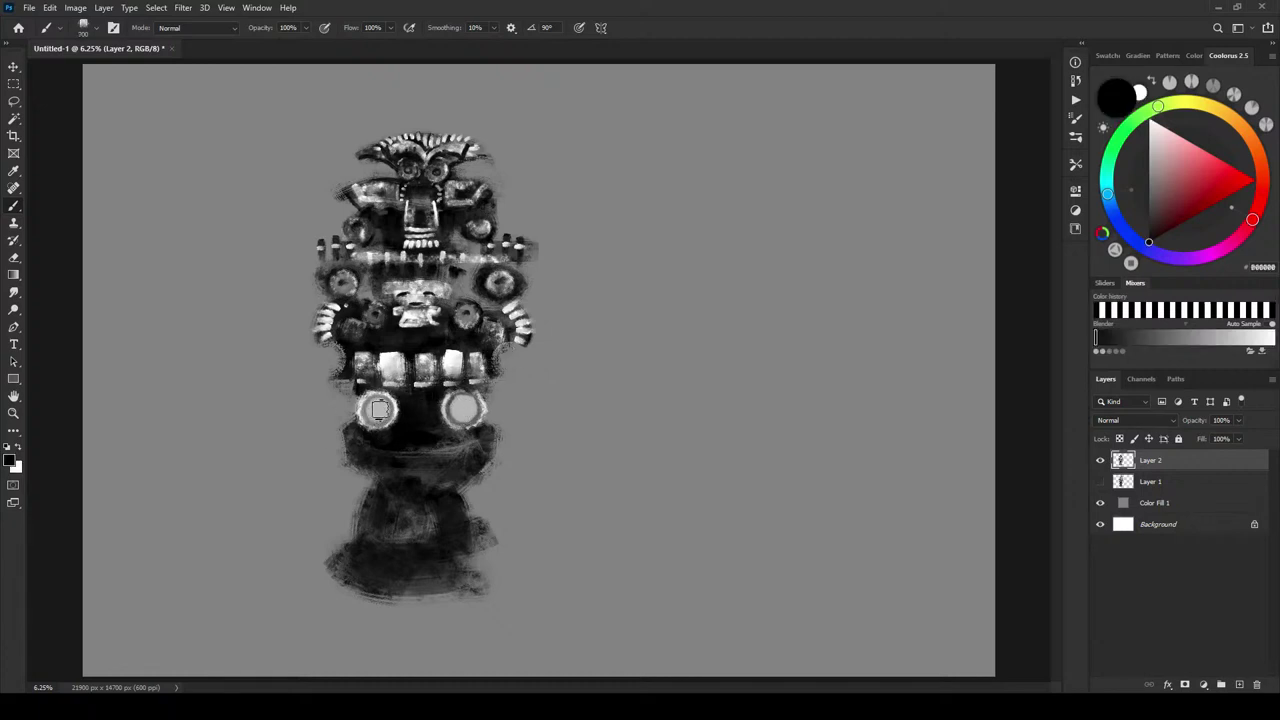
{"action": "key", "text": "x"}
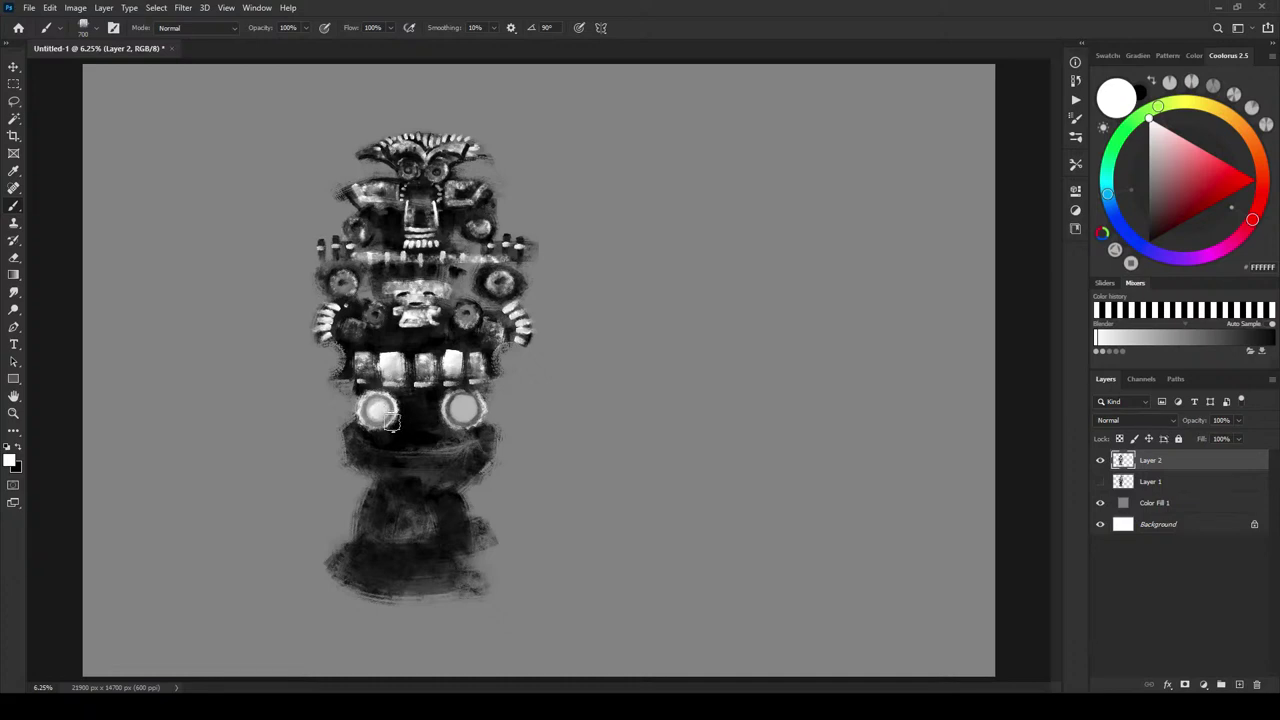
{"action": "left_click_drag", "start_coordinate": [465, 410], "coordinate": [465, 406]}
{"action": "left_click_drag", "start_coordinate": [379, 408], "coordinate": [370, 420]}
{"action": "key", "text": "x"}
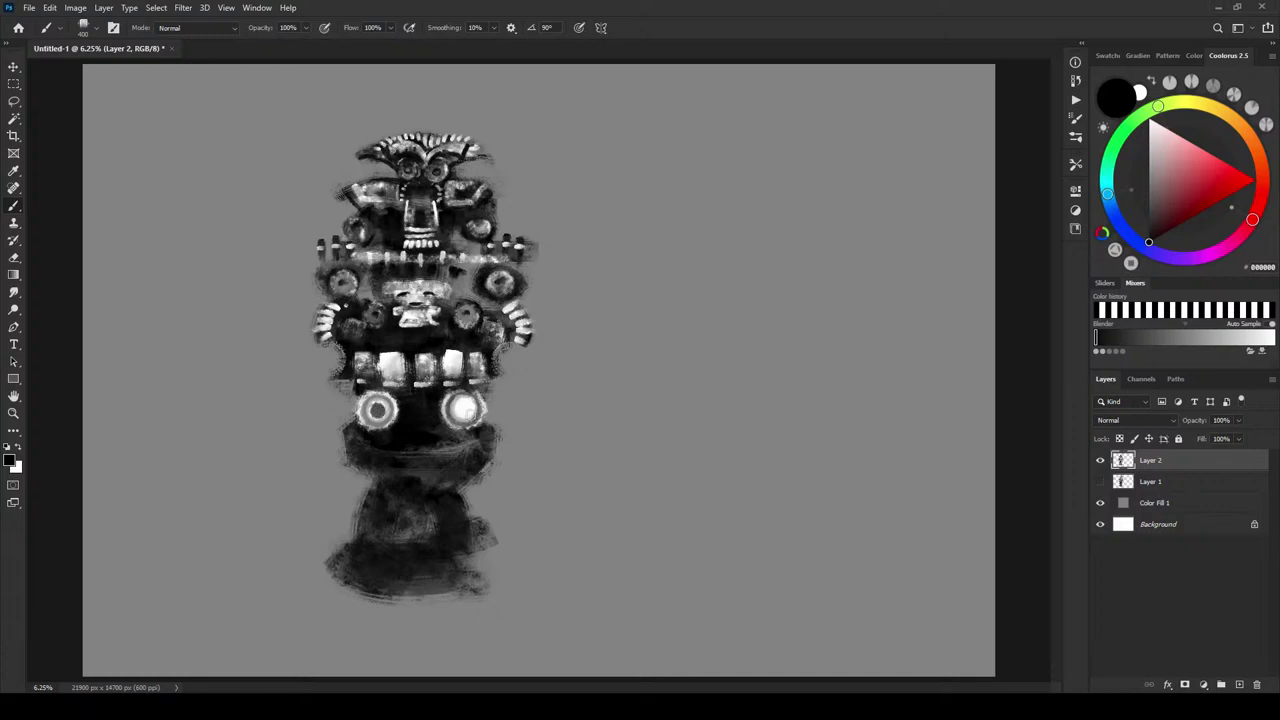
{"action": "left_click_drag", "start_coordinate": [461, 410], "coordinate": [462, 409]}
- Paint a white arched mouth with a dark opening between and below the two large eyes
{"action": "key", "text": "bracketright"}
{"action": "key", "text": "bracketright"}
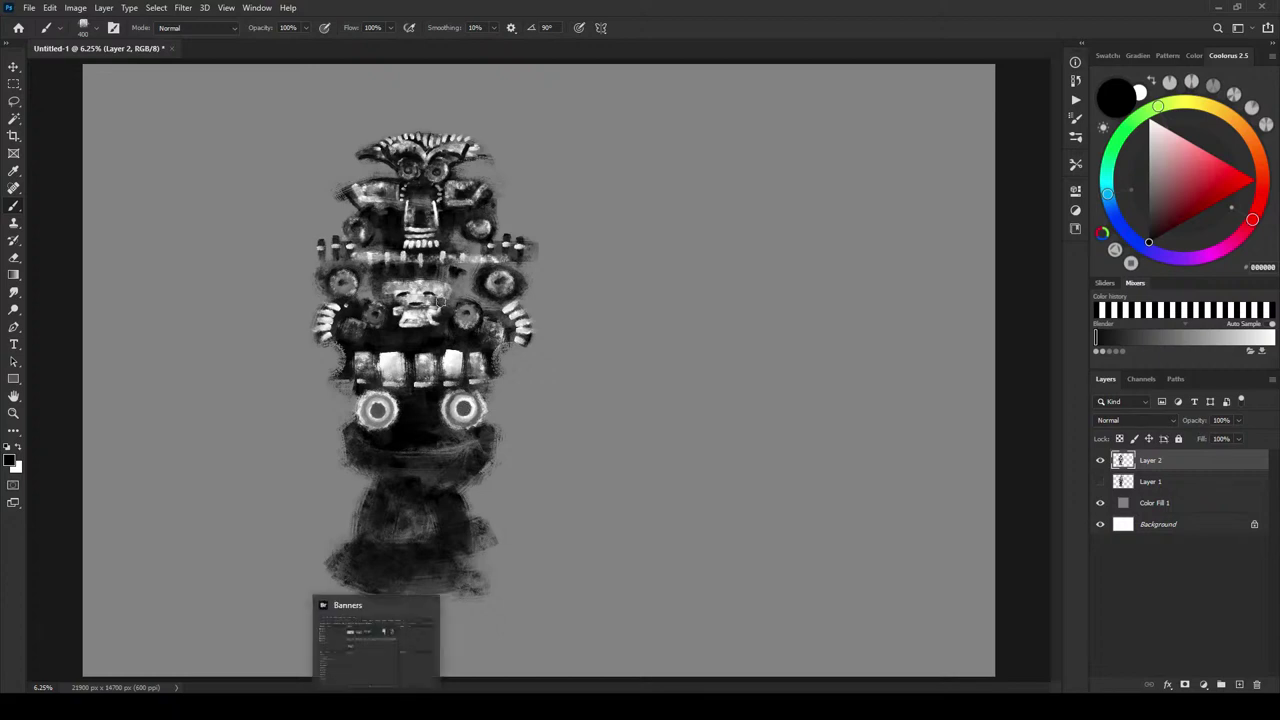
{"action": "key", "text": "x"}
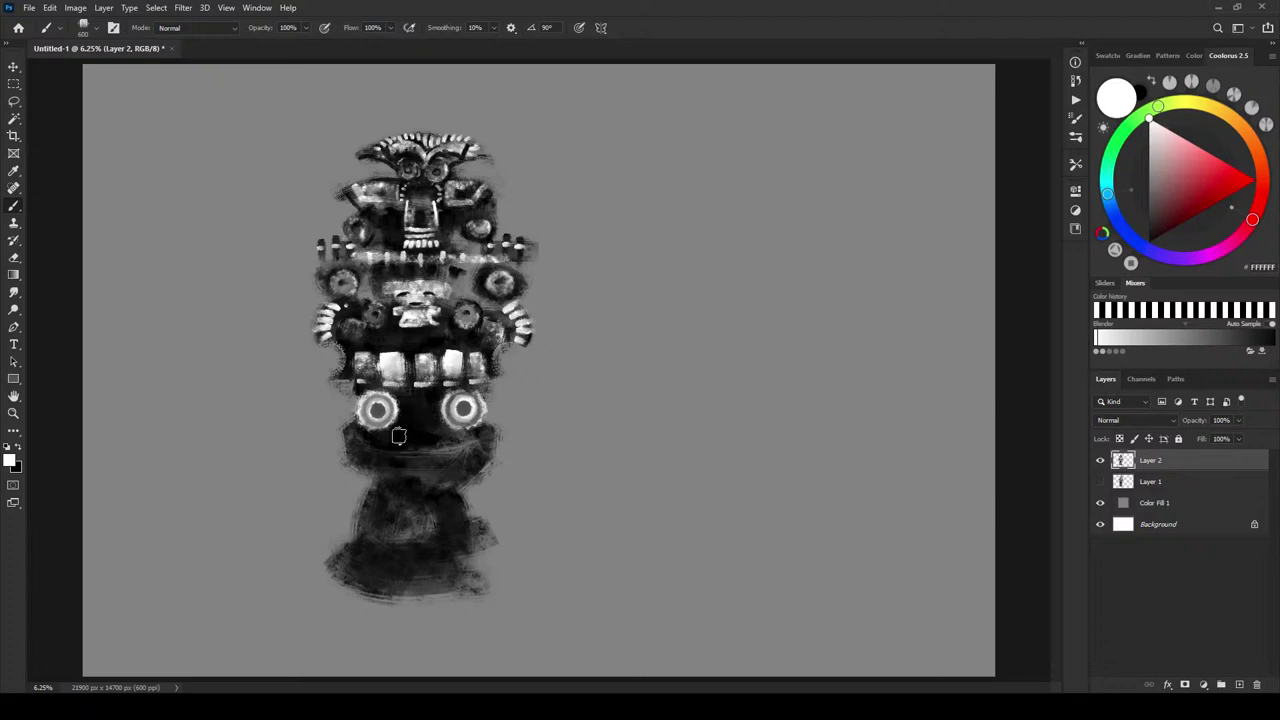
{"action": "mouse_move", "coordinate": [404, 414]}
{"action": "left_mouse_down"}
{"action": "mouse_move", "coordinate": [440, 418]}
{"action": "mouse_move", "coordinate": [440, 435]}
{"action": "mouse_move", "coordinate": [408, 412]}
{"action": "mouse_move", "coordinate": [438, 423]}
{"action": "mouse_move", "coordinate": [402, 416]}
{"action": "mouse_move", "coordinate": [403, 445]}
{"action": "mouse_move", "coordinate": [418, 407]}
{"action": "mouse_move", "coordinate": [405, 399]}
{"action": "mouse_move", "coordinate": [423, 418]}
{"action": "mouse_move", "coordinate": [389, 432]}
{"action": "mouse_move", "coordinate": [453, 441]}
{"action": "left_mouse_up"}
- Redraw the thin white line along the lower band's curved upper rim with a fine brush
{"action": "key", "text": "bracketright"}
{"action": "key", "text": "bracketright"}
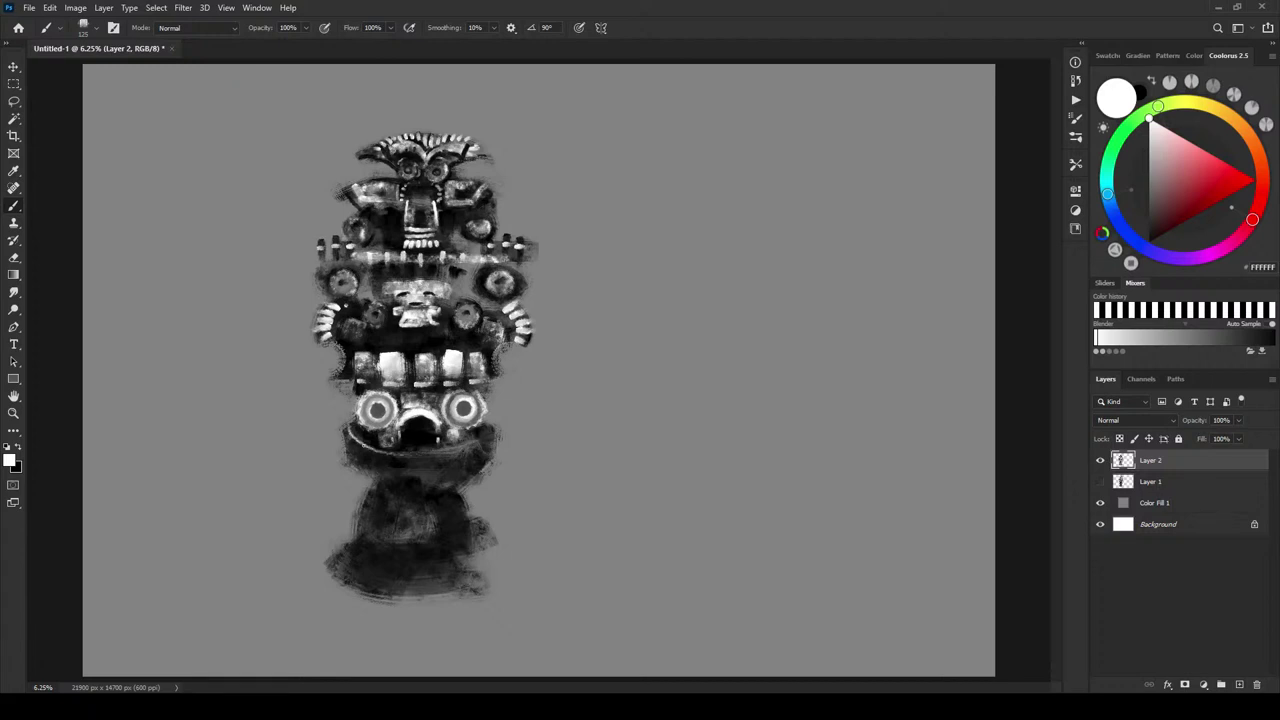
{"action": "key", "text": "ctrl+z"}
{"action": "left_click_drag", "start_coordinate": [350, 431], "coordinate": [448, 446]}
- Enlarge the brush and paint soft white highlights across the lower band beneath its rim, undoing the last stroke
{"action": "key", "text": "]"}
{"action": "key", "text": "]"}
{"action": "key", "text": "]"}
{"action": "key", "text": "]"}
{"action": "key", "text": "]"}
{"action": "key", "text": "]"}
{"action": "key", "text": "]"}
{"action": "key", "text": "]"}
{"action": "key", "text": "]"}
{"action": "key", "text": "]"}
{"action": "key", "text": "]"}
{"action": "key", "text": "]"}
{"action": "key", "text": "]"}
{"action": "key", "text": "]"}
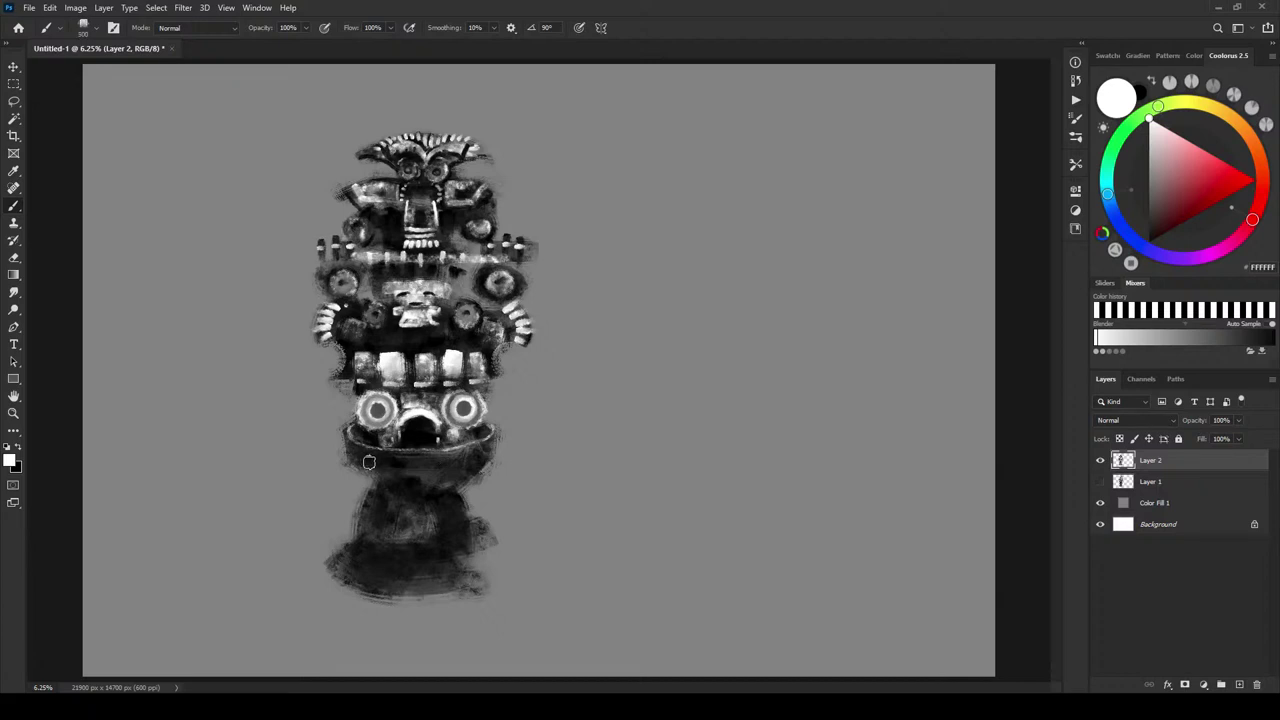
{"action": "mouse_move", "coordinate": [362, 458]}
{"action": "left_mouse_down"}
{"action": "mouse_move", "coordinate": [465, 459]}
{"action": "mouse_move", "coordinate": [401, 464]}
{"action": "left_mouse_up"}
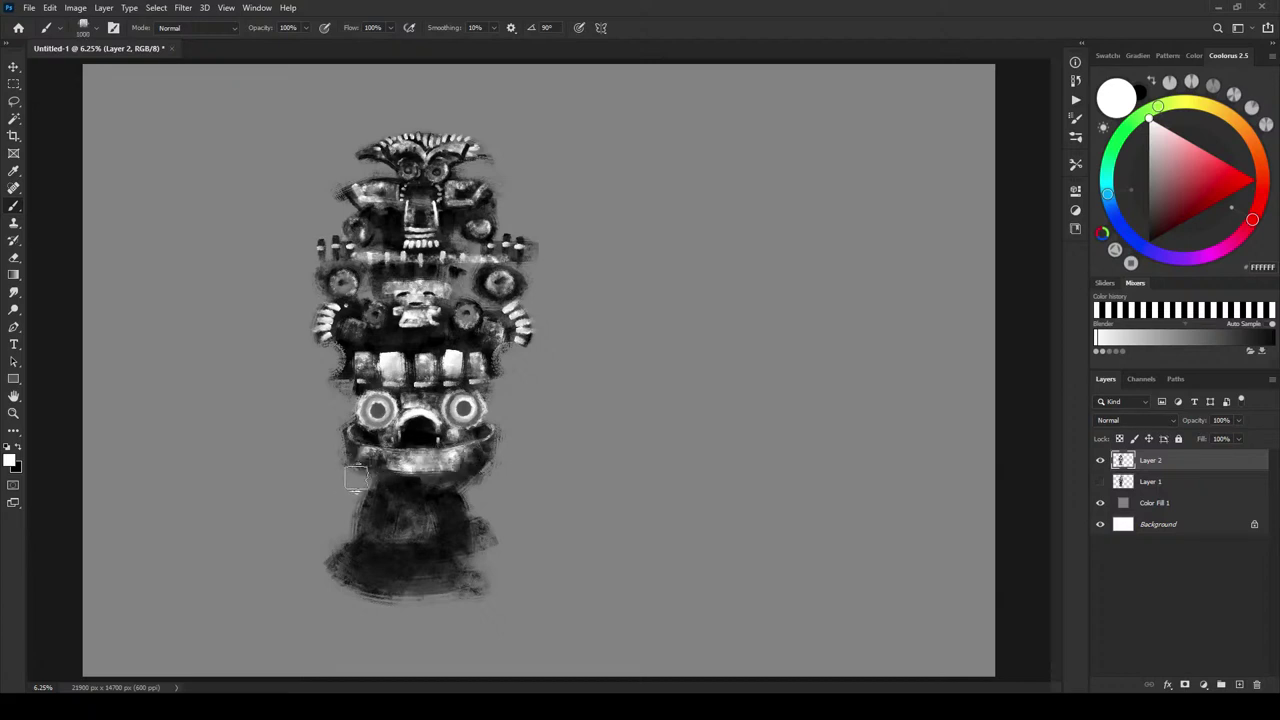
{"action": "key", "text": "ctrl+z"}
{"action": "key", "text": "bracketleft"}
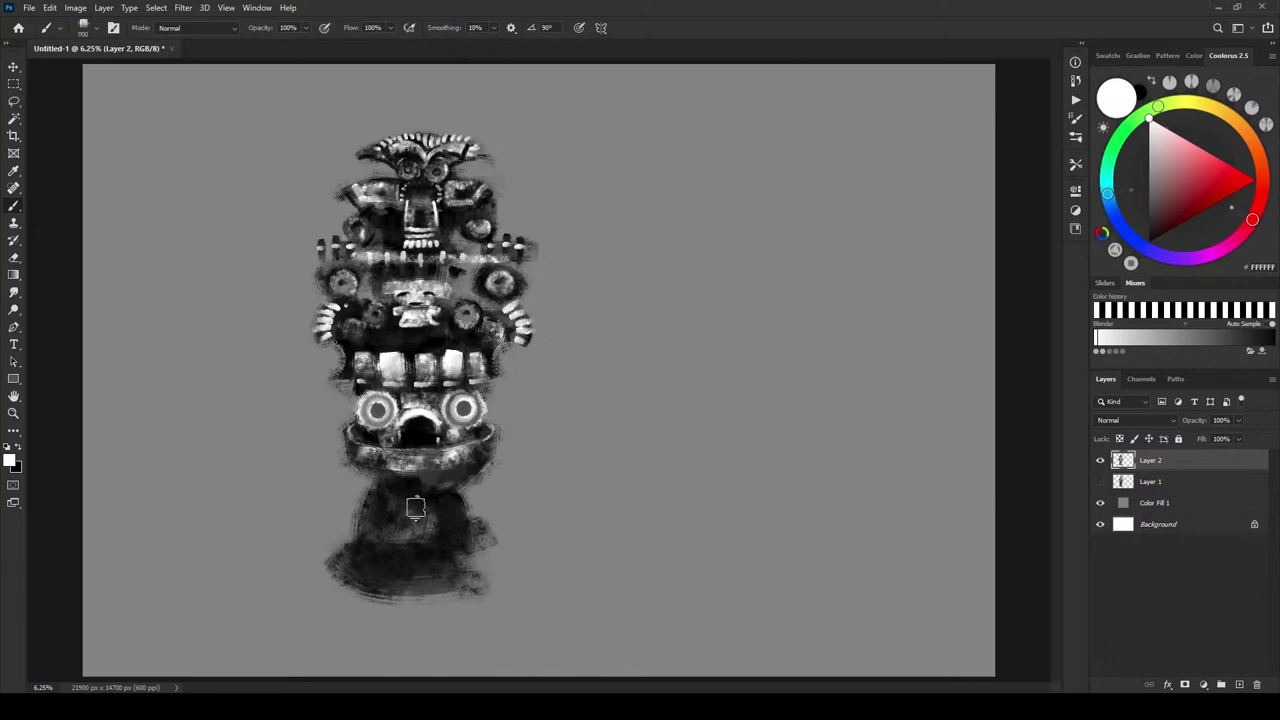
- Shrink the brush and paint a soft white highlight across the neck directly beneath the lower band
{"action": "key", "text": "bracketleft"}
{"action": "key", "text": "bracketleft"}
{"action": "key", "text": "bracketleft"}
{"action": "key", "text": "bracketleft"}
{"action": "left_click_drag", "start_coordinate": [383, 486], "coordinate": [445, 482]}
- Paint broad white highlights over the pedestal's rounded body and its wide bottom base
{"action": "key", "text": "bracketleft"}
{"action": "key", "text": "bracketleft"}
{"action": "key", "text": "bracketleft"}
{"action": "key", "text": "bracketright"}
{"action": "key", "text": "bracketright"}
{"action": "key", "text": "bracketright"}
{"action": "key", "text": "bracketright"}
{"action": "key", "text": "bracketright"}
{"action": "key", "text": "bracketright"}
{"action": "key", "text": "bracketright"}
{"action": "key", "text": "bracketright"}
{"action": "left_click", "coordinate": [440, 493]}
{"action": "mouse_move", "coordinate": [423, 530]}
{"action": "left_mouse_down"}
{"action": "mouse_move", "coordinate": [370, 531]}
{"action": "mouse_move", "coordinate": [410, 552]}
{"action": "mouse_move", "coordinate": [458, 540]}
{"action": "mouse_move", "coordinate": [451, 553]}
{"action": "mouse_move", "coordinate": [386, 557]}
{"action": "mouse_move", "coordinate": [432, 557]}
{"action": "mouse_move", "coordinate": [421, 533]}
{"action": "mouse_move", "coordinate": [427, 551]}
{"action": "mouse_move", "coordinate": [386, 550]}
{"action": "mouse_move", "coordinate": [456, 535]}
{"action": "mouse_move", "coordinate": [417, 577]}
{"action": "mouse_move", "coordinate": [346, 570]}
{"action": "mouse_move", "coordinate": [447, 583]}
{"action": "mouse_move", "coordinate": [371, 590]}
{"action": "mouse_move", "coordinate": [472, 574]}
{"action": "left_mouse_up"}
- Brighten the lower band with a large white brush, then darken it along the rim beneath the mouth with black
{"action": "key", "text": "bracketleft"}
{"action": "key", "text": "bracketright"}
{"action": "key", "text": "bracketright"}
{"action": "key", "text": "bracketright"}
{"action": "key", "text": "bracketright"}
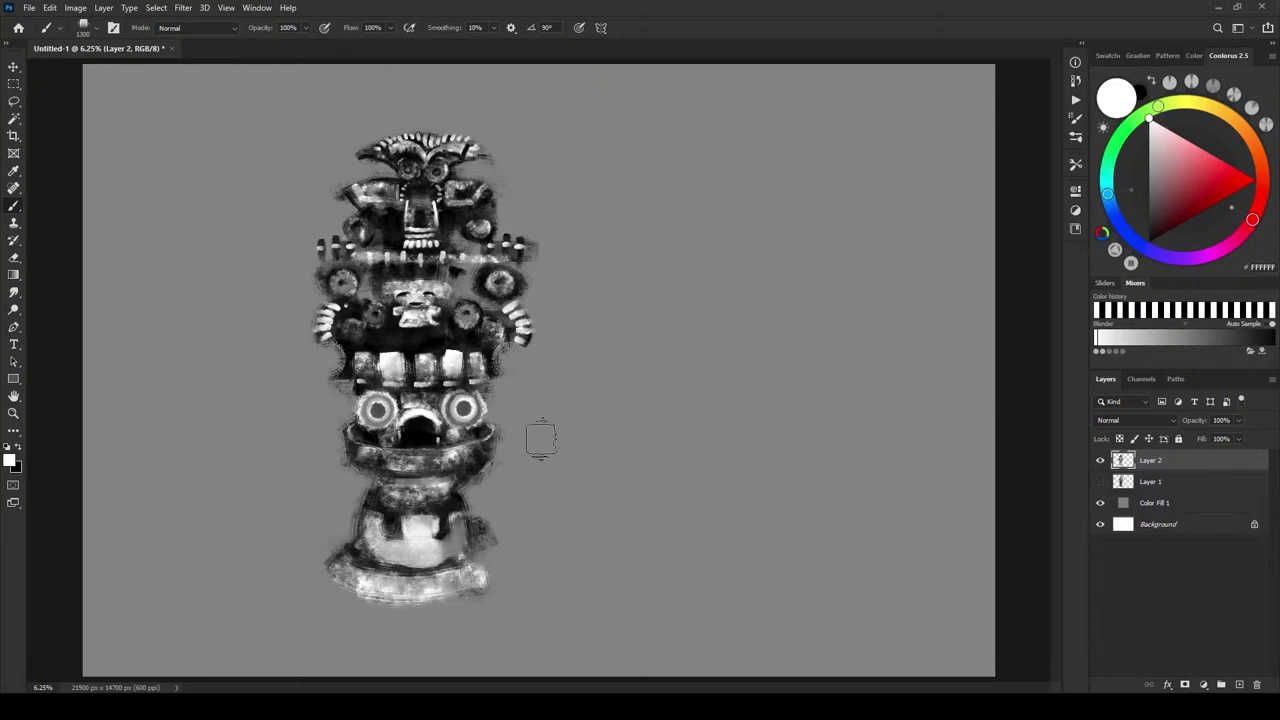
{"action": "mouse_move", "coordinate": [443, 467]}
{"action": "left_mouse_down"}
{"action": "mouse_move", "coordinate": [368, 458]}
{"action": "mouse_move", "coordinate": [473, 460]}
{"action": "left_mouse_up"}
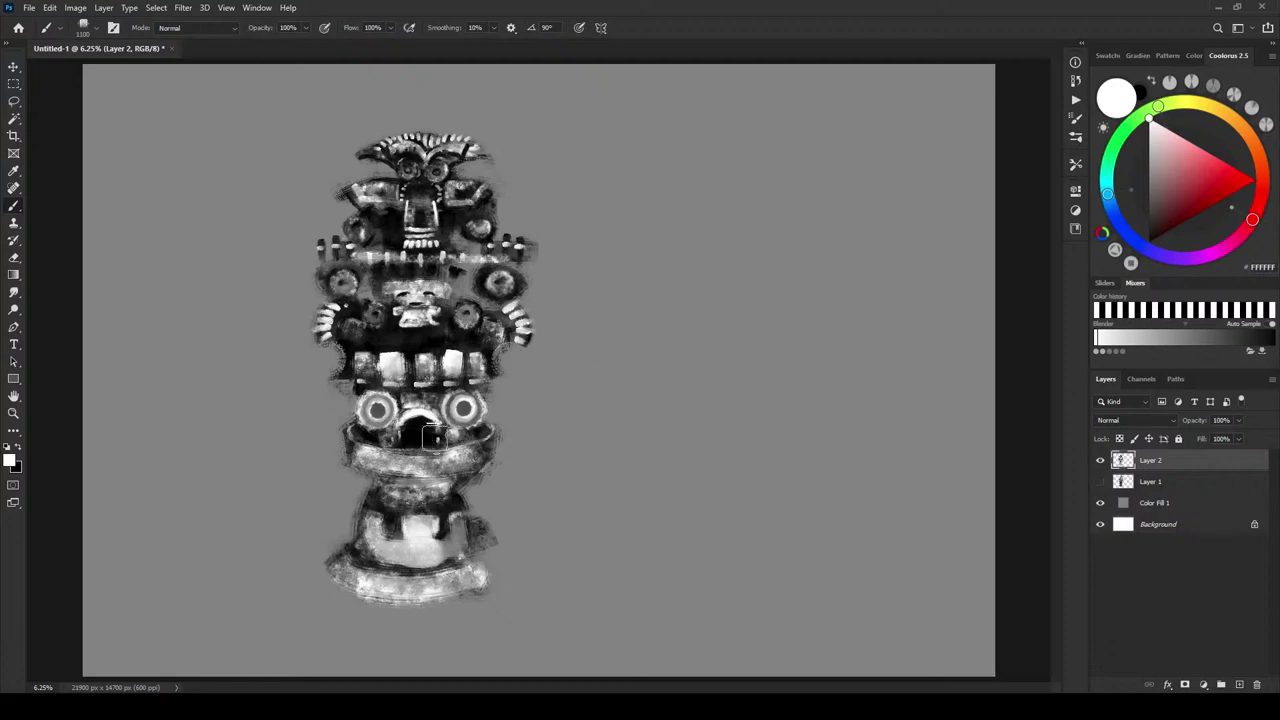
{"action": "key", "text": "x"}
{"action": "mouse_move", "coordinate": [356, 454]}
{"action": "left_mouse_down"}
{"action": "mouse_move", "coordinate": [484, 455]}
{"action": "mouse_move", "coordinate": [450, 454]}
{"action": "left_mouse_up"}
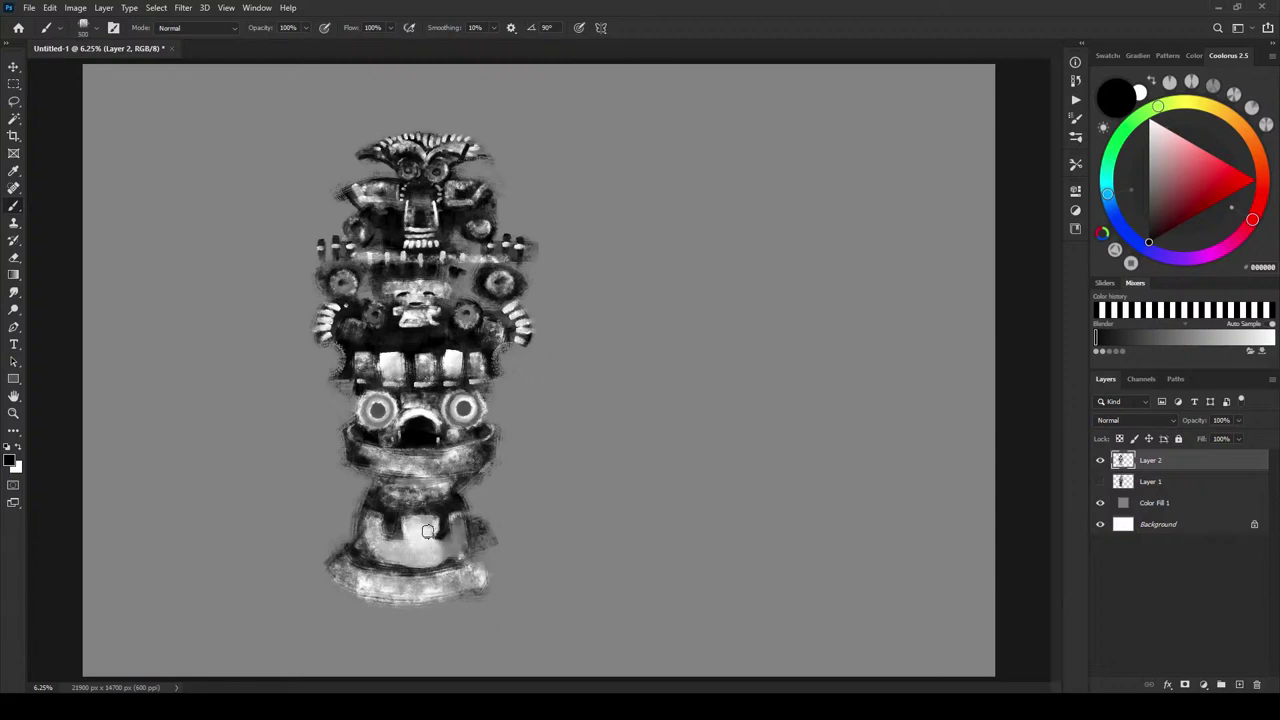
- Paint two black arm shapes slanting down from the neck onto the front of the pedestal
{"action": "mouse_move", "coordinate": [431, 520]}
{"action": "left_mouse_down"}
{"action": "mouse_move", "coordinate": [429, 536]}
{"action": "mouse_move", "coordinate": [436, 525]}
{"action": "mouse_move", "coordinate": [390, 516]}
{"action": "left_mouse_up"}
{"action": "left_click_drag", "start_coordinate": [437, 506], "coordinate": [458, 482]}
{"action": "mouse_move", "coordinate": [377, 501]}
{"action": "left_mouse_down"}
{"action": "mouse_move", "coordinate": [378, 484]}
{"action": "mouse_move", "coordinate": [394, 496]}
{"action": "mouse_move", "coordinate": [390, 514]}
{"action": "mouse_move", "coordinate": [446, 486]}
{"action": "left_mouse_up"}
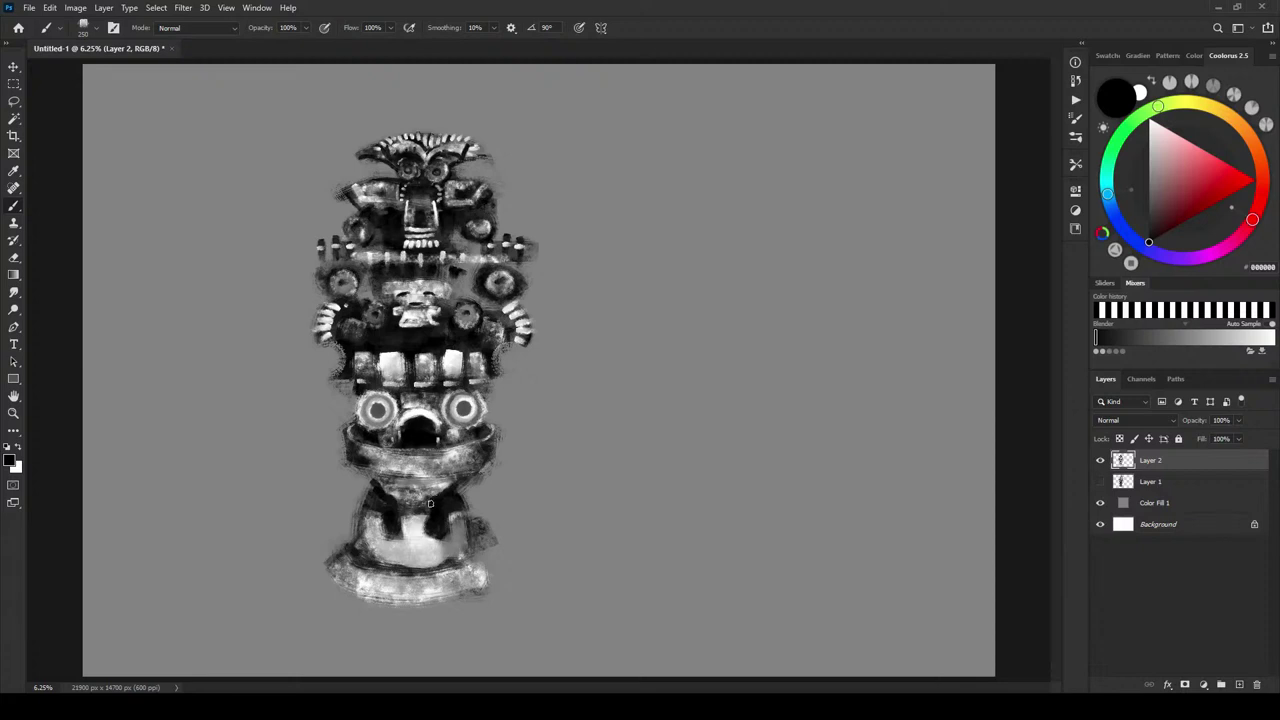
- Outline both black arm shapes and their lower ends in white with a fine brush
{"action": "key", "text": "x"}
{"action": "left_click_drag", "start_coordinate": [382, 535], "coordinate": [444, 535]}
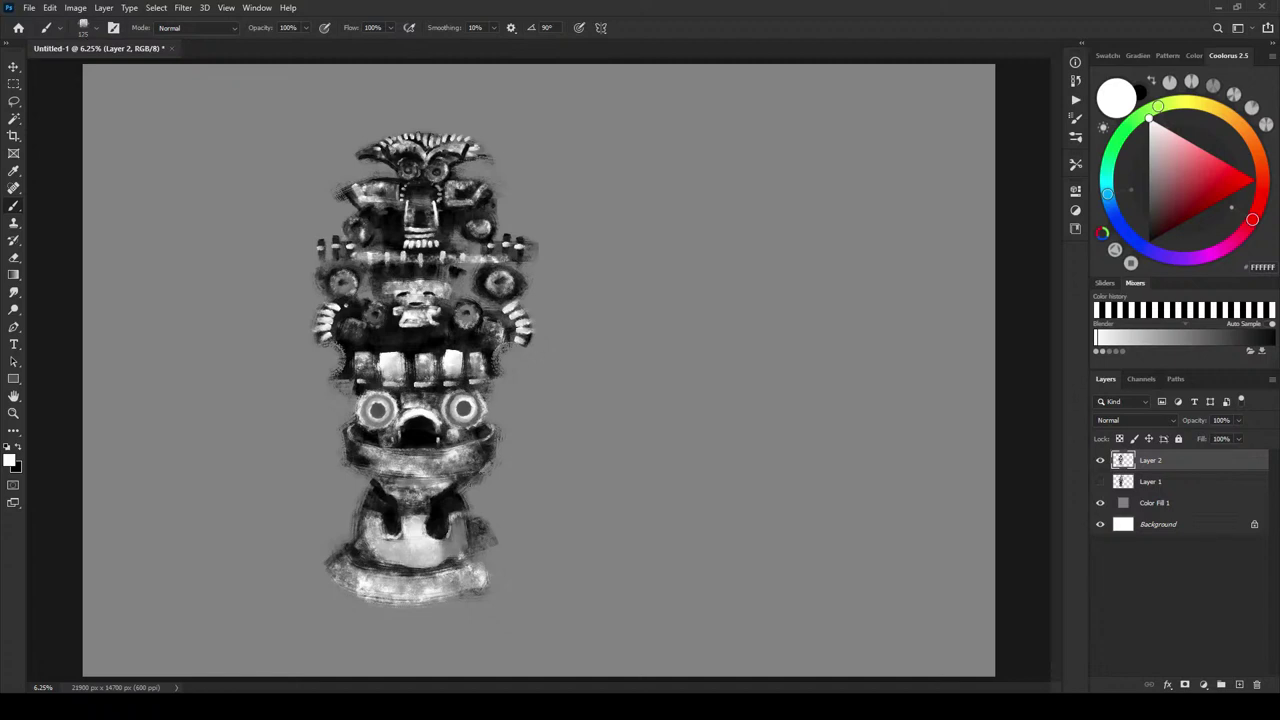
{"action": "left_click_drag", "start_coordinate": [428, 514], "coordinate": [431, 501]}
{"action": "mouse_move", "coordinate": [450, 514]}
{"action": "left_mouse_down"}
{"action": "mouse_move", "coordinate": [447, 526]}
{"action": "mouse_move", "coordinate": [469, 481]}
{"action": "left_mouse_up"}
{"action": "mouse_move", "coordinate": [388, 494]}
{"action": "left_mouse_down"}
{"action": "mouse_move", "coordinate": [398, 521]}
{"action": "mouse_move", "coordinate": [380, 515]}
{"action": "mouse_move", "coordinate": [368, 473]}
{"action": "left_mouse_up"}
- Touch up the upper ends of both arms in black, then add white highlights across the arms and the area between them
{"action": "key", "text": "x"}
{"action": "left_click_drag", "start_coordinate": [372, 480], "coordinate": [380, 500]}
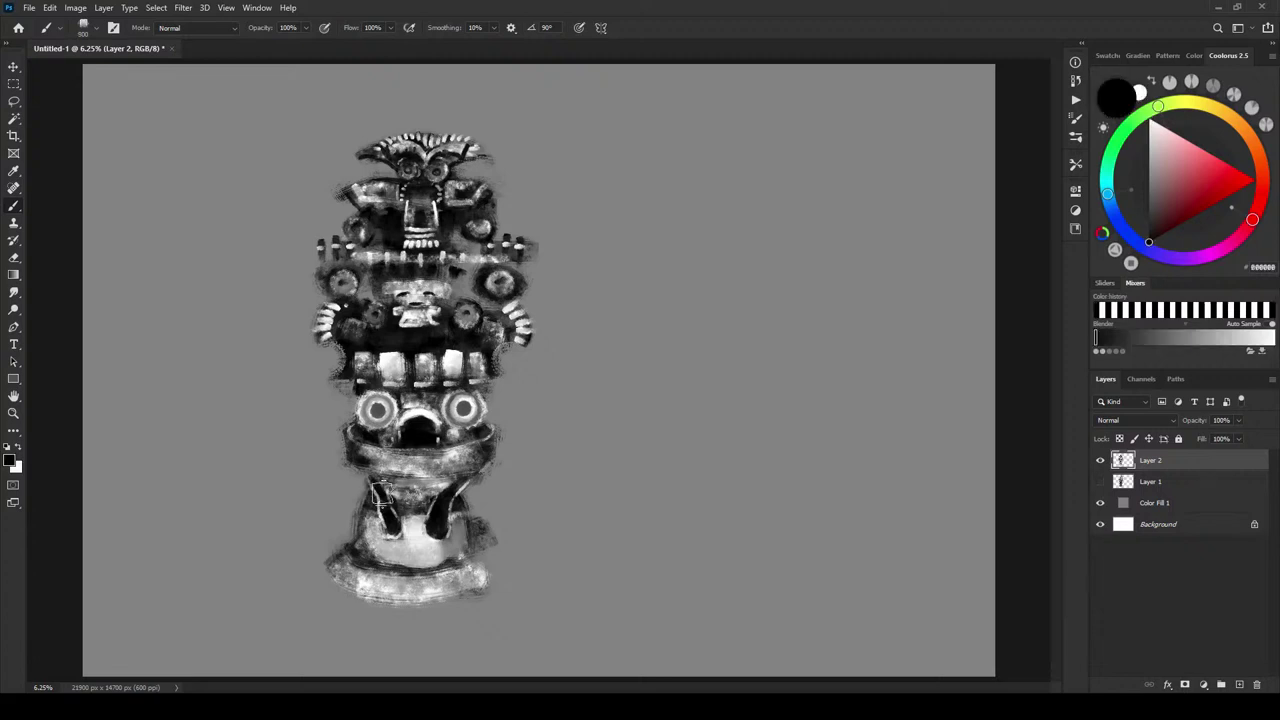
{"action": "left_click_drag", "start_coordinate": [460, 485], "coordinate": [450, 494]}
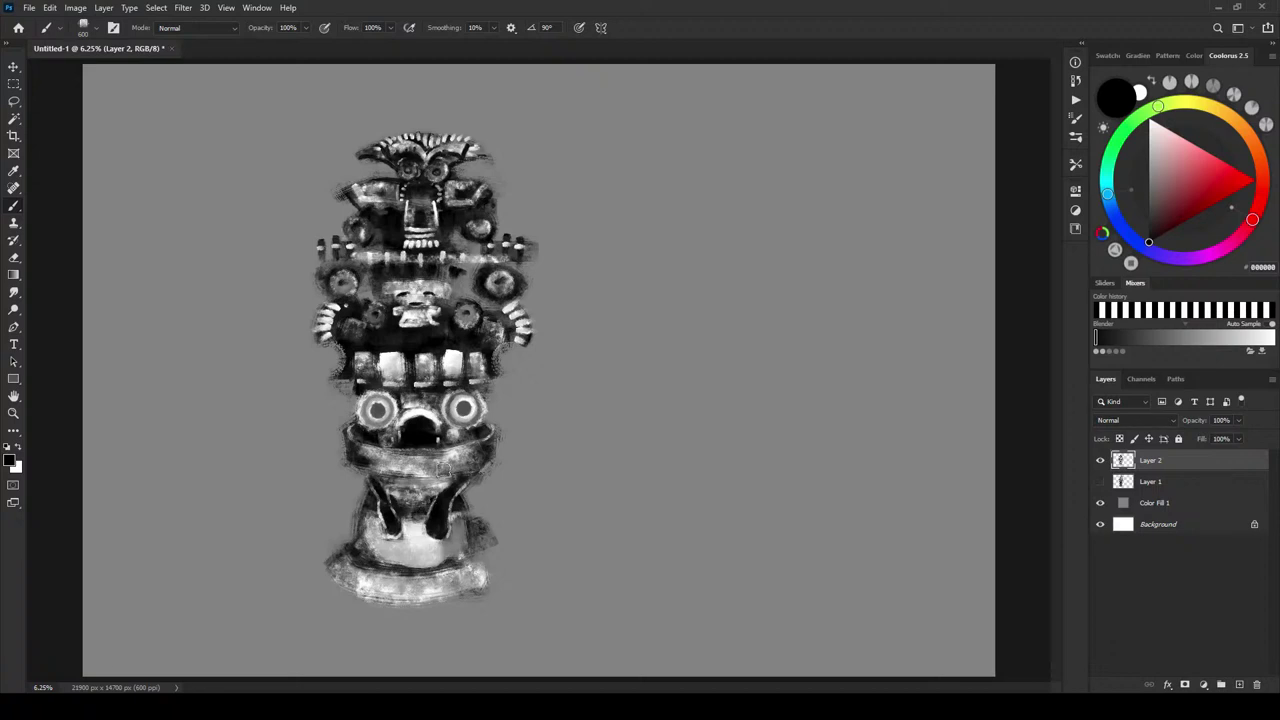
{"action": "key", "text": "x"}
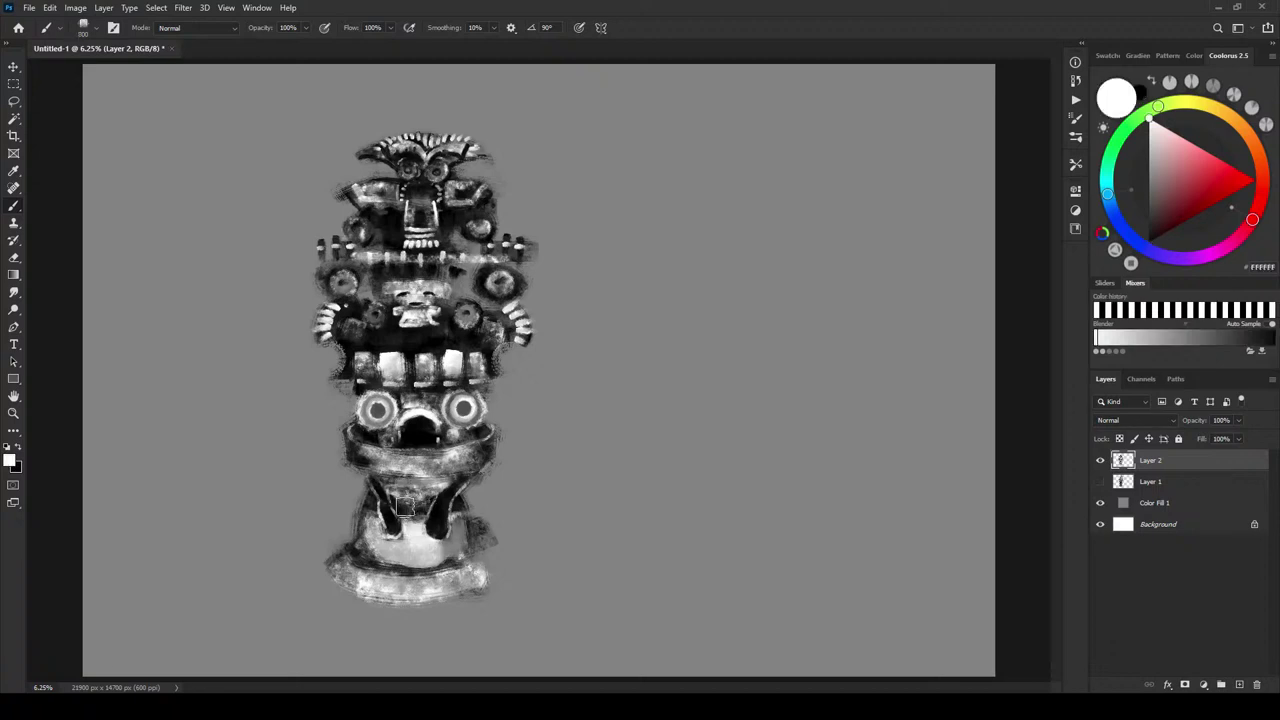
{"action": "mouse_move", "coordinate": [412, 506]}
{"action": "left_mouse_down"}
{"action": "mouse_move", "coordinate": [449, 493]}
{"action": "mouse_move", "coordinate": [395, 518]}
{"action": "mouse_move", "coordinate": [440, 523]}
{"action": "mouse_move", "coordinate": [438, 506]}
{"action": "mouse_move", "coordinate": [383, 506]}
{"action": "left_mouse_up"}
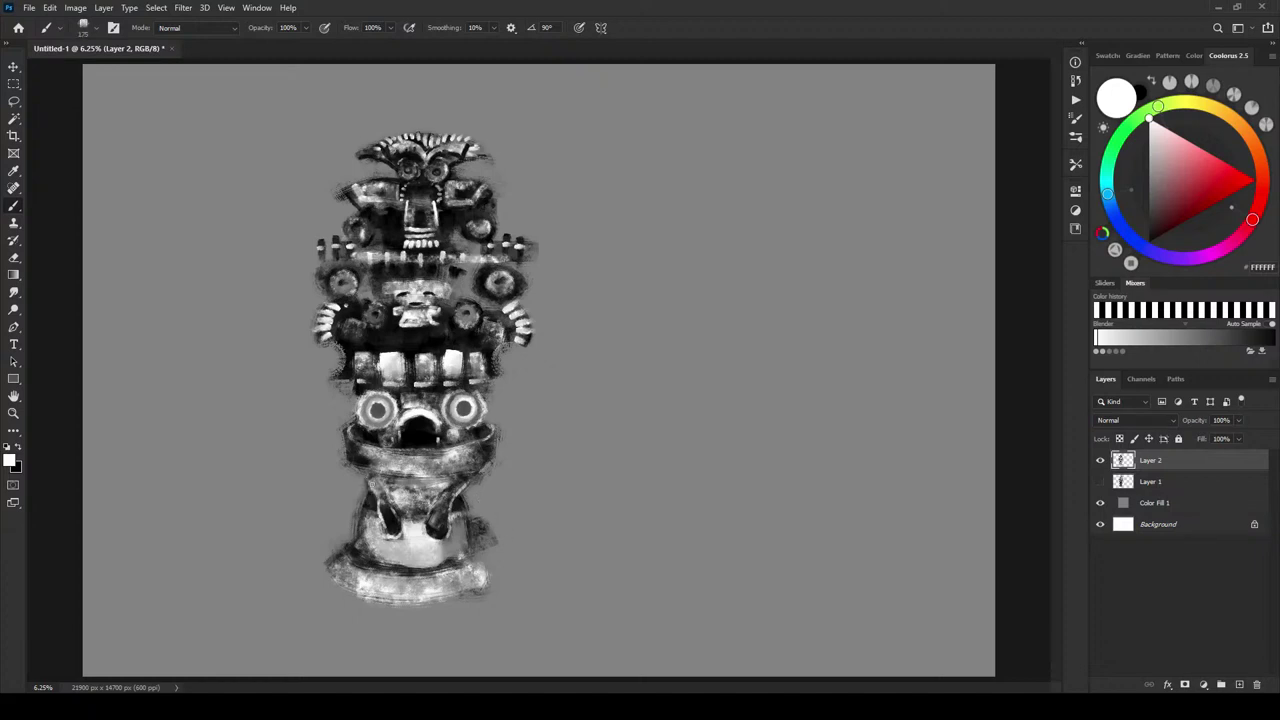
- Try a larger white stroke along the outer edge of the left arm and undo the last two strokes
{"action": "key", "text": "bracketright"}
{"action": "key", "text": "bracketright"}
{"action": "key", "text": "bracketright"}
{"action": "left_click_drag", "start_coordinate": [371, 496], "coordinate": [368, 478]}
{"action": "key", "text": "ctrl+z"}
{"action": "key", "text": "ctrl+z"}
{"action": "key", "text": "x"}
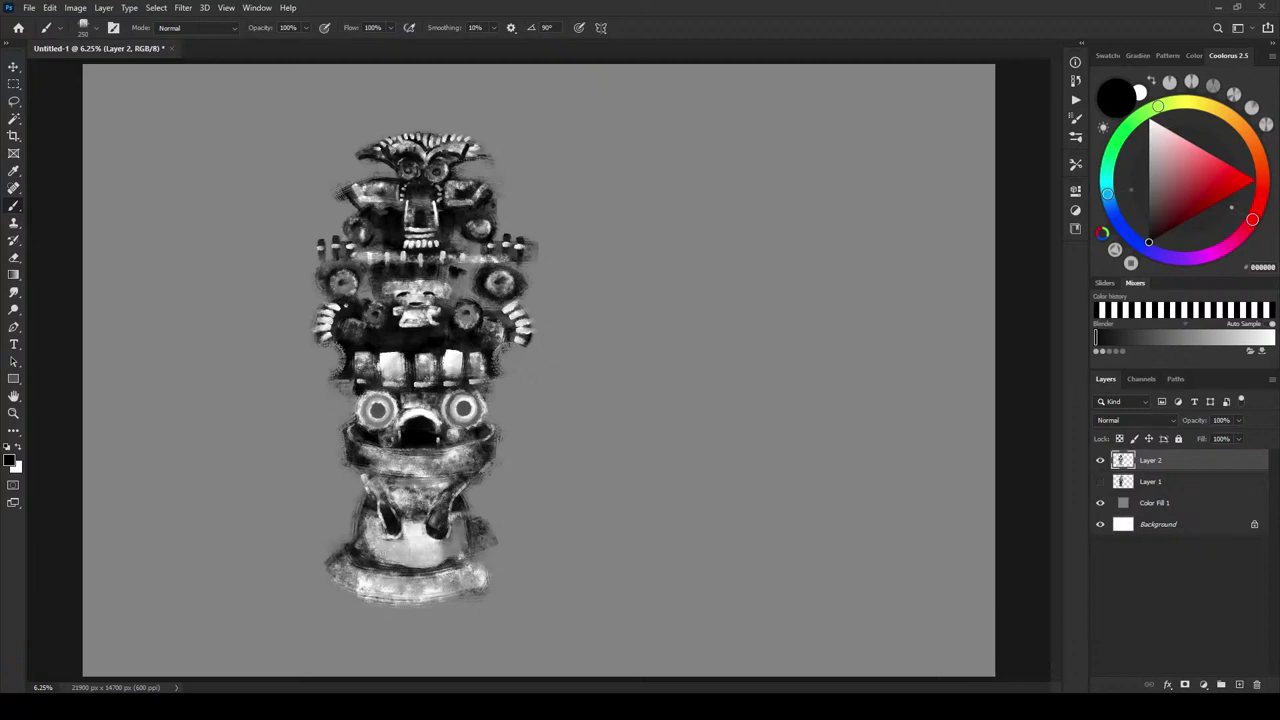
- Draw a thin black contour under the base and dark accents at both ends of its upper rim at 125 px
{"action": "key", "text": "bracketleft"}
{"action": "mouse_move", "coordinate": [350, 597]}
{"action": "left_mouse_down"}
{"action": "mouse_move", "coordinate": [463, 594]}
{"action": "mouse_move", "coordinate": [507, 503]}
{"action": "mouse_move", "coordinate": [478, 545]}
{"action": "left_mouse_up"}
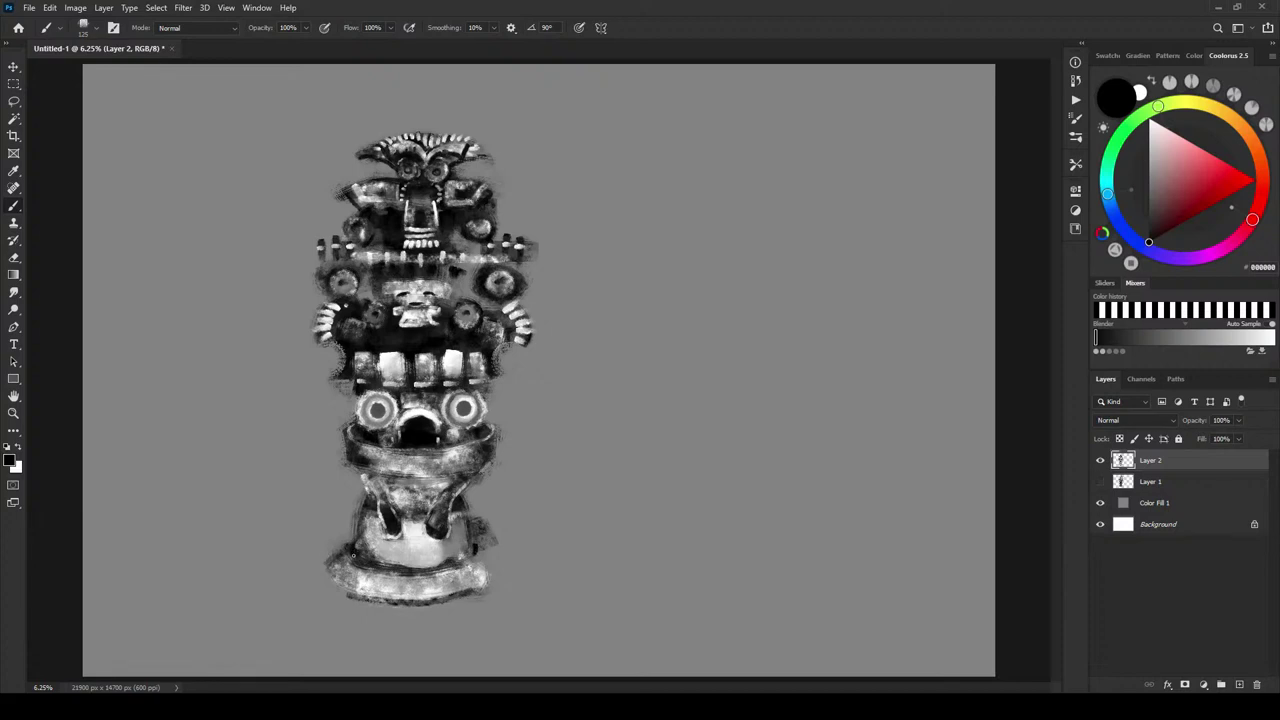
- Paint small white upright tips at both ends of the base's upper rim
{"action": "key", "text": "x"}
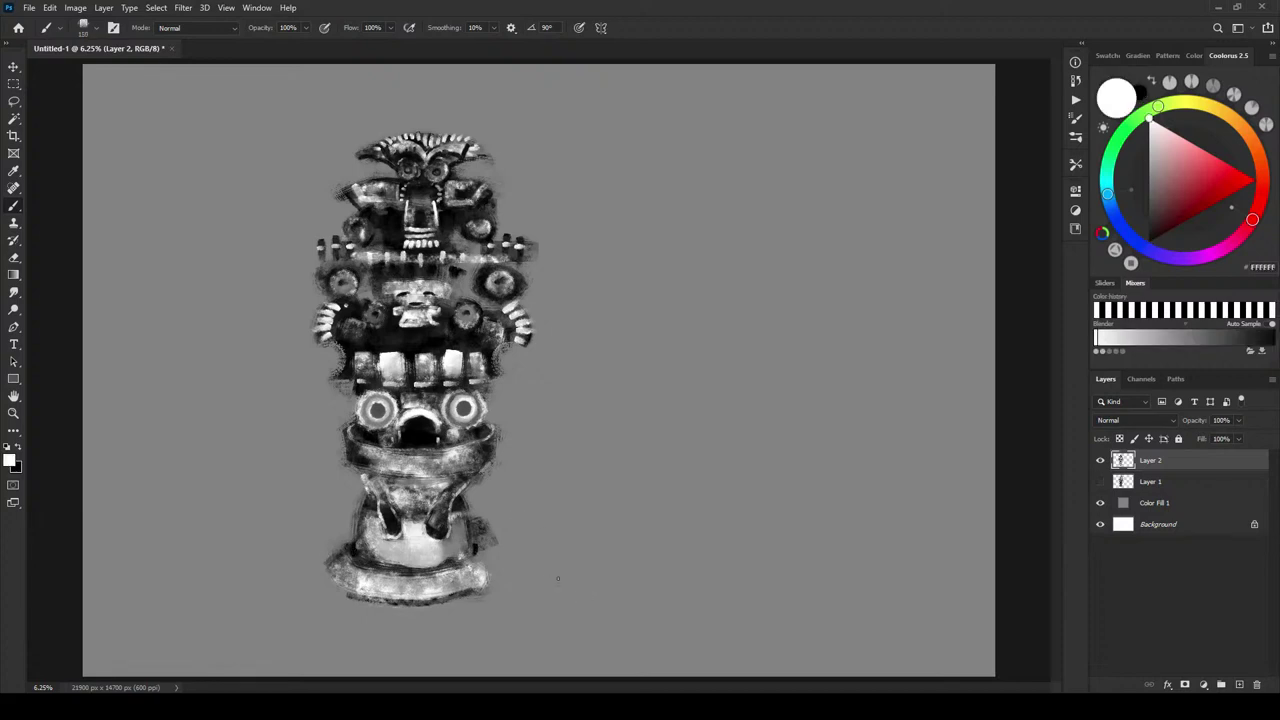
{"action": "key", "text": "bracketright"}
{"action": "key", "text": "bracketright"}
{"action": "key", "text": "bracketright"}
{"action": "left_click_drag", "start_coordinate": [479, 543], "coordinate": [484, 554]}
{"action": "mouse_move", "coordinate": [346, 541]}
{"action": "left_mouse_down"}
{"action": "mouse_move", "coordinate": [352, 557]}
{"action": "mouse_move", "coordinate": [344, 546]}
{"action": "left_mouse_up"}
- Dab an evenly spaced row of black dots along the upper part of the lower band at 175 px
{"action": "key", "text": "x"}
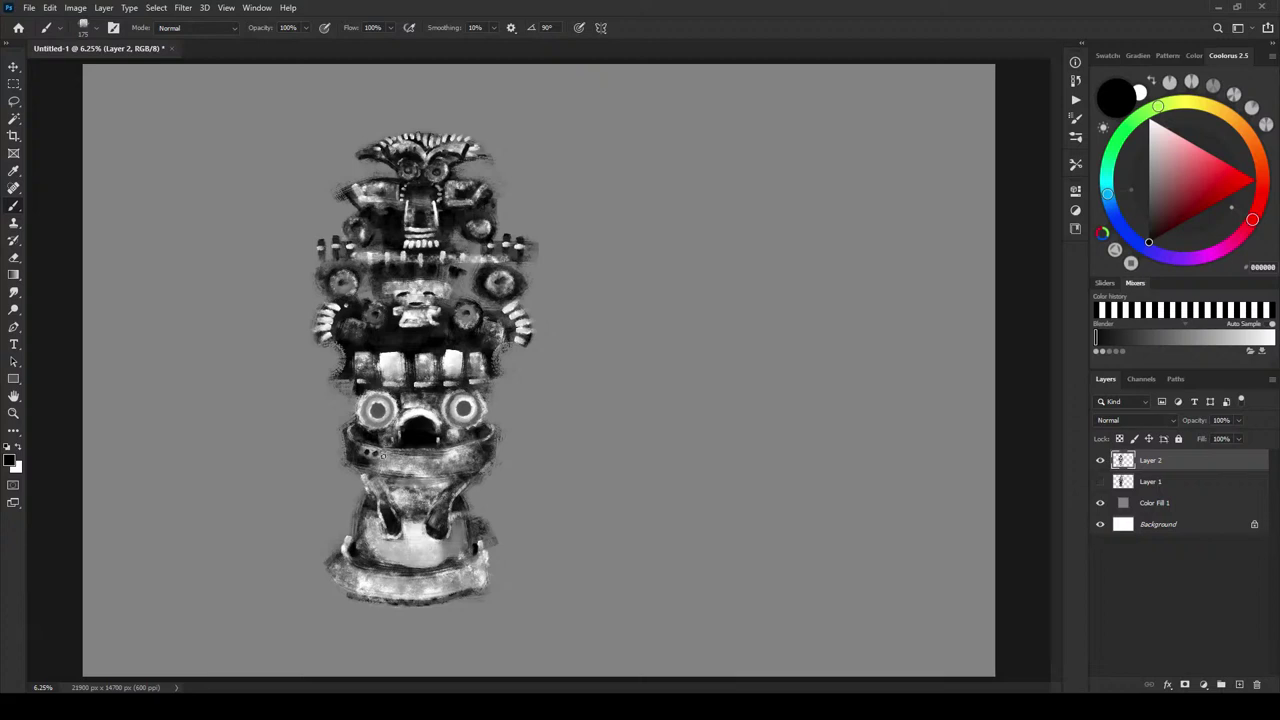
{"action": "left_click", "coordinate": [382, 455]}
{"action": "left_click", "coordinate": [386, 455]}
{"action": "left_click", "coordinate": [397, 456]}
{"action": "left_click", "coordinate": [406, 456]}
{"action": "left_click", "coordinate": [415, 456]}
{"action": "left_click", "coordinate": [425, 457]}
{"action": "left_click", "coordinate": [435, 456]}
{"action": "left_click", "coordinate": [445, 456]}
{"action": "left_click", "coordinate": [460, 455]}
{"action": "left_click", "coordinate": [468, 454]}
{"action": "left_click", "coordinate": [476, 452]}
{"action": "left_click", "coordinate": [485, 449]}
- Add a second row of black dots along the band beneath the first, filling gaps near the right end
{"action": "left_click", "coordinate": [364, 464]}
{"action": "left_click", "coordinate": [374, 462]}
{"action": "left_click", "coordinate": [388, 468]}
{"action": "left_click", "coordinate": [394, 464]}
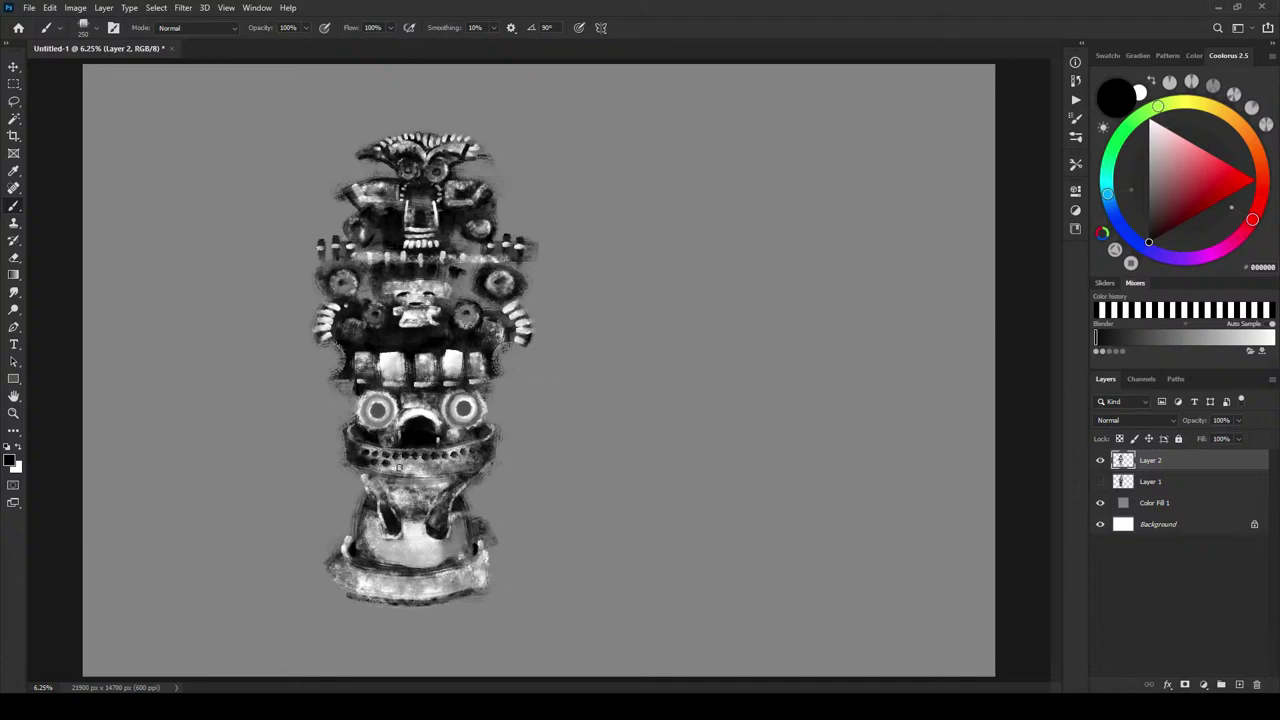
{"action": "left_click", "coordinate": [396, 464]}
{"action": "left_click", "coordinate": [410, 466]}
{"action": "left_click", "coordinate": [418, 468]}
{"action": "left_click", "coordinate": [432, 468]}
{"action": "left_click", "coordinate": [426, 467]}
{"action": "left_click", "coordinate": [442, 467]}
{"action": "left_click", "coordinate": [446, 467]}
{"action": "left_click", "coordinate": [452, 464]}
{"action": "left_click", "coordinate": [462, 464]}
{"action": "left_click", "coordinate": [465, 463]}
{"action": "left_click", "coordinate": [476, 460]}
{"action": "left_click", "coordinate": [484, 457]}
{"action": "left_click", "coordinate": [473, 450]}
{"action": "left_click", "coordinate": [480, 450]}
- Paint black shading along the dotted band's lower edge and undo the last stroke
{"action": "left_click_drag", "start_coordinate": [484, 463], "coordinate": [444, 475]}
{"action": "key", "text": "]"}
{"action": "left_click_drag", "start_coordinate": [365, 470], "coordinate": [455, 466]}
{"action": "key", "text": "]"}
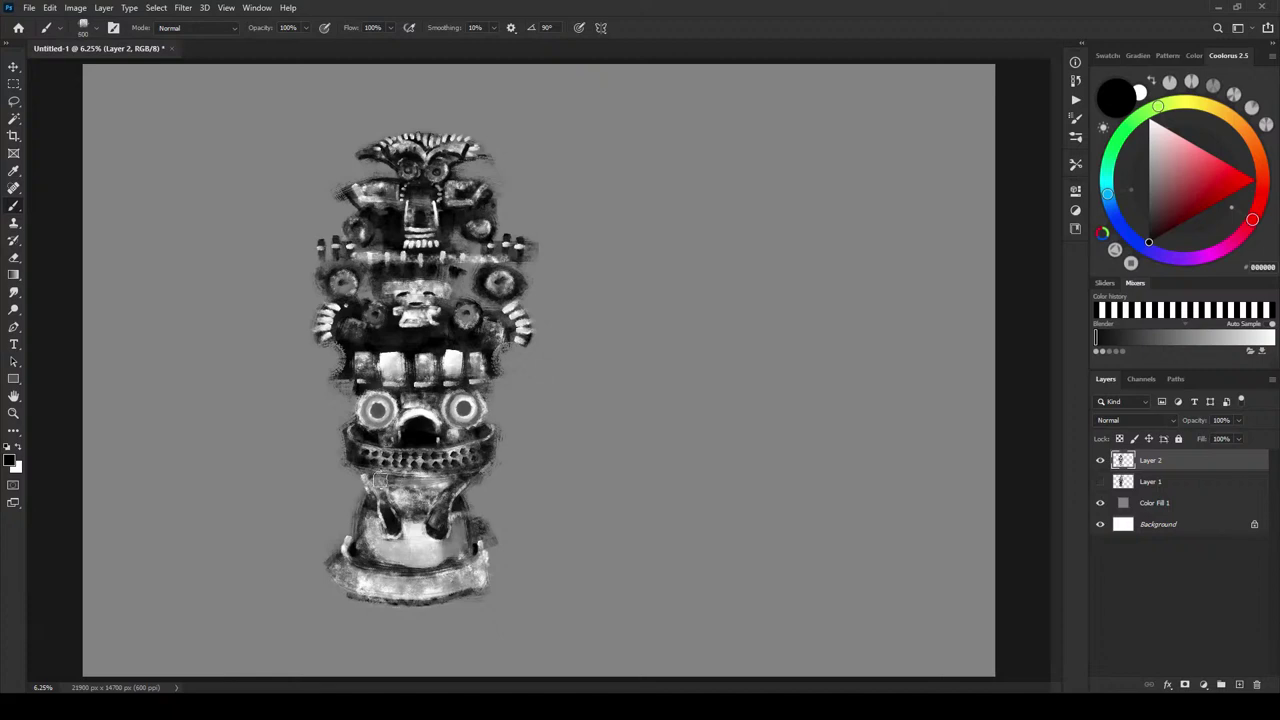
{"action": "key", "text": "ctrl+z"}
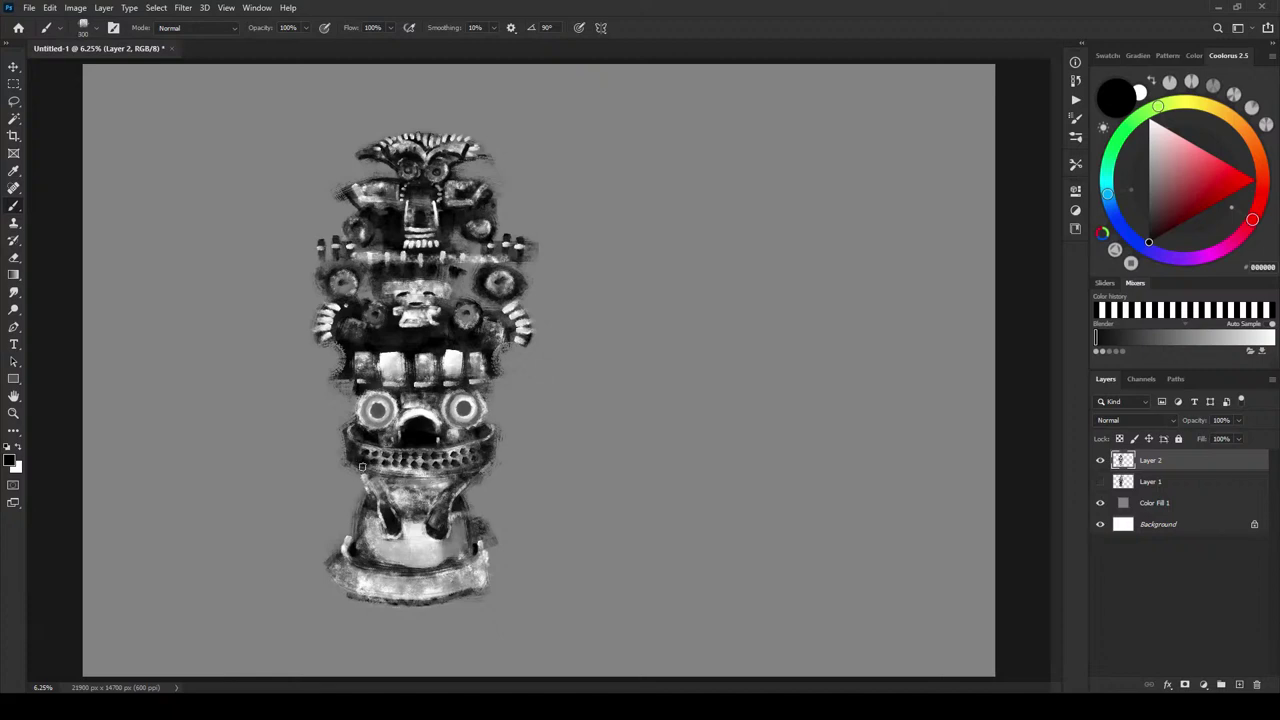
- Shade the dotted band's underside and the top of the neck in black with a gradually larger brush
{"action": "left_click_drag", "start_coordinate": [367, 468], "coordinate": [422, 470]}
{"action": "key", "text": "bracketright"}
{"action": "key", "text": "bracketright"}
{"action": "key", "text": "bracketright"}
{"action": "key", "text": "bracketright"}
{"action": "key", "text": "bracketright"}
{"action": "left_click_drag", "start_coordinate": [462, 475], "coordinate": [414, 479]}
- Enlarge the brush to 1700 px and darken the chest area between the two arms
{"action": "key", "text": "bracketright"}
{"action": "key", "text": "bracketright"}
{"action": "key", "text": "bracketright"}
{"action": "key", "text": "bracketright"}
{"action": "key", "text": "bracketright"}
{"action": "key", "text": "bracketright"}
{"action": "key", "text": "bracketright"}
{"action": "key", "text": "bracketright"}
{"action": "key", "text": "bracketright"}
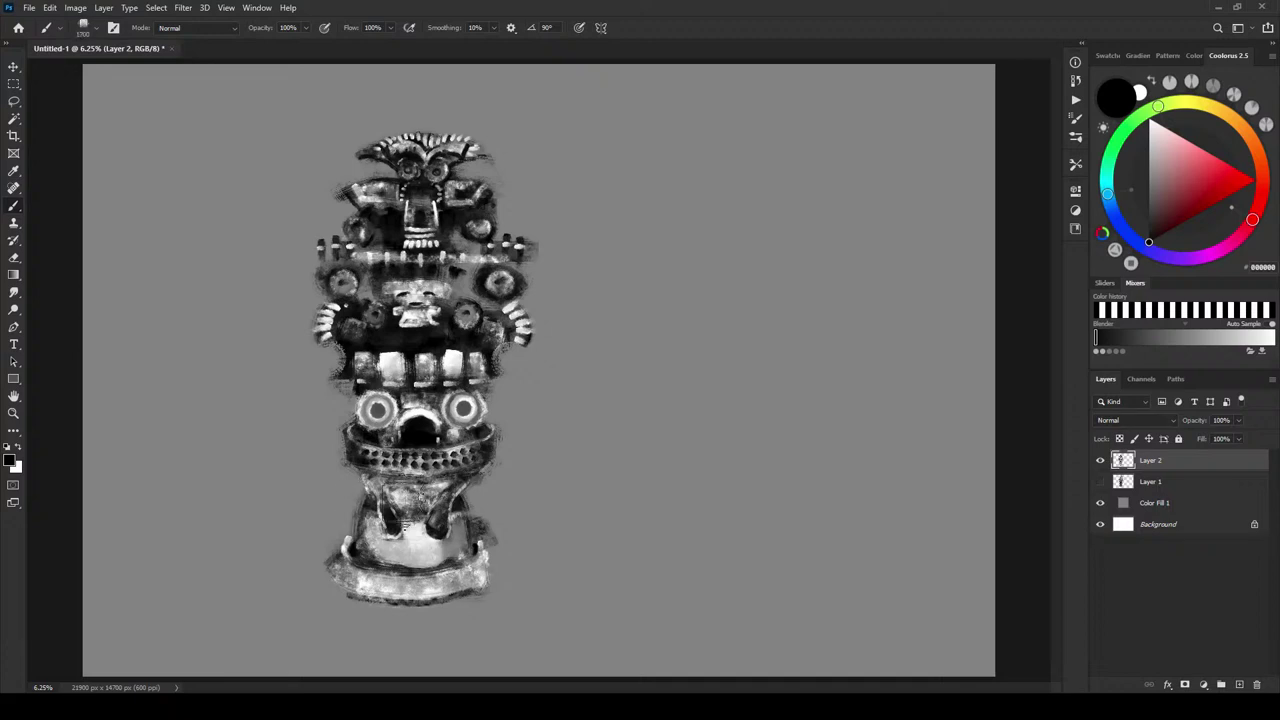
{"action": "mouse_move", "coordinate": [415, 497]}
{"action": "left_mouse_down"}
{"action": "mouse_move", "coordinate": [370, 490]}
{"action": "mouse_move", "coordinate": [397, 501]}
{"action": "mouse_move", "coordinate": [381, 493]}
{"action": "mouse_move", "coordinate": [445, 487]}
{"action": "mouse_move", "coordinate": [424, 503]}
{"action": "mouse_move", "coordinate": [372, 503]}
{"action": "mouse_move", "coordinate": [359, 487]}
{"action": "mouse_move", "coordinate": [392, 523]}
{"action": "left_mouse_up"}
- Shrink the brush and deepen the lower part of the mouth opening with black
{"action": "key", "text": "bracketleft"}
{"action": "key", "text": "bracketleft"}
{"action": "key", "text": "bracketleft"}
{"action": "key", "text": "bracketleft"}
{"action": "key", "text": "bracketleft"}
{"action": "left_click_drag", "start_coordinate": [432, 440], "coordinate": [423, 447]}
- Add thin black detail lines to the inner edges of both arms with a 90 px brush
{"action": "key", "text": "bracketleft"}
{"action": "key", "text": "bracketleft"}
{"action": "key", "text": "bracketleft"}
{"action": "key", "text": "bracketleft"}
{"action": "key", "text": "bracketleft"}
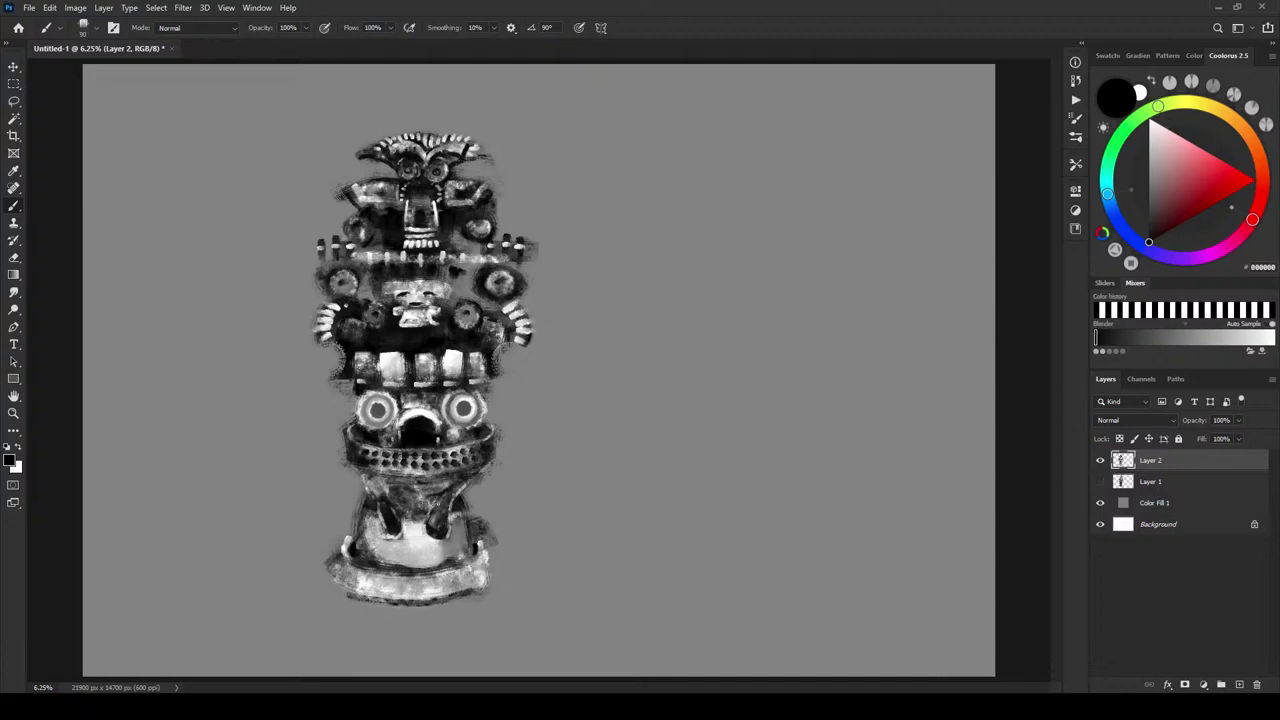
{"action": "left_click_drag", "start_coordinate": [440, 494], "coordinate": [436, 504]}
{"action": "left_click_drag", "start_coordinate": [387, 504], "coordinate": [397, 512]}
- Erase the rough paint around the base's underside and right edge to clean up the silhouette, undoing a first stroke on the left
{"action": "key", "text": "e"}
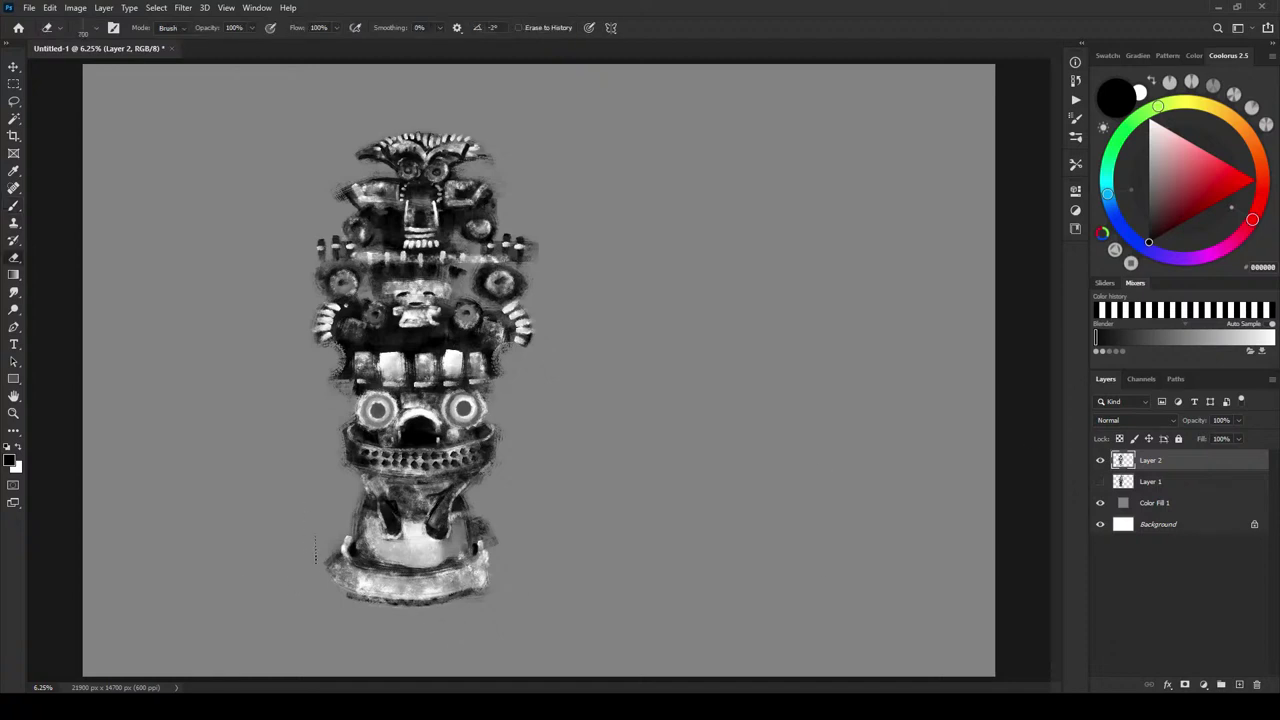
{"action": "key", "text": "]"}
{"action": "mouse_move", "coordinate": [321, 542]}
{"action": "left_mouse_down"}
{"action": "mouse_move", "coordinate": [321, 586]}
{"action": "mouse_move", "coordinate": [325, 540]}
{"action": "mouse_move", "coordinate": [321, 575]}
{"action": "mouse_move", "coordinate": [508, 404]}
{"action": "mouse_move", "coordinate": [414, 558]}
{"action": "mouse_move", "coordinate": [336, 522]}
{"action": "mouse_move", "coordinate": [325, 553]}
{"action": "left_mouse_up"}
{"action": "key", "text": "ctrl+z"}
{"action": "mouse_move", "coordinate": [368, 618]}
{"action": "left_mouse_down"}
{"action": "mouse_move", "coordinate": [357, 612]}
{"action": "mouse_move", "coordinate": [410, 618]}
{"action": "mouse_move", "coordinate": [379, 620]}
{"action": "left_mouse_up"}
{"action": "left_click_drag", "start_coordinate": [485, 595], "coordinate": [496, 597]}
{"action": "left_click_drag", "start_coordinate": [498, 540], "coordinate": [492, 527]}
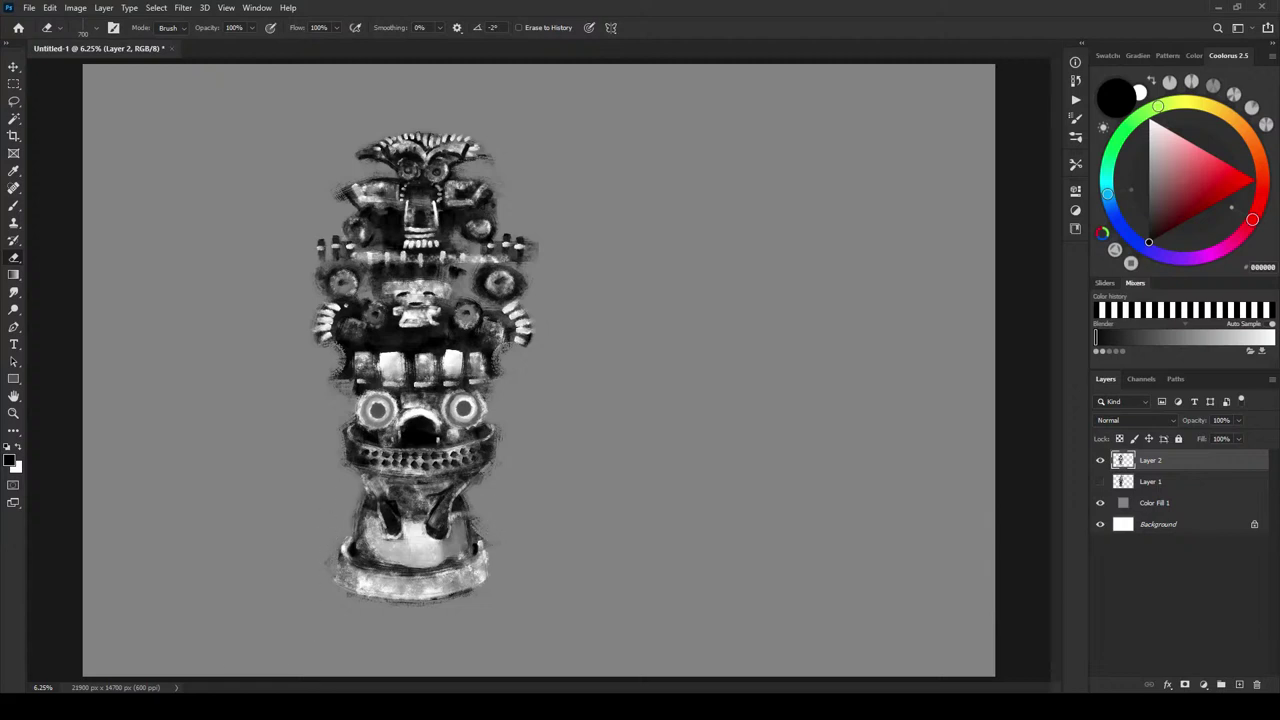
{"action": "mouse_move", "coordinate": [376, 706]}
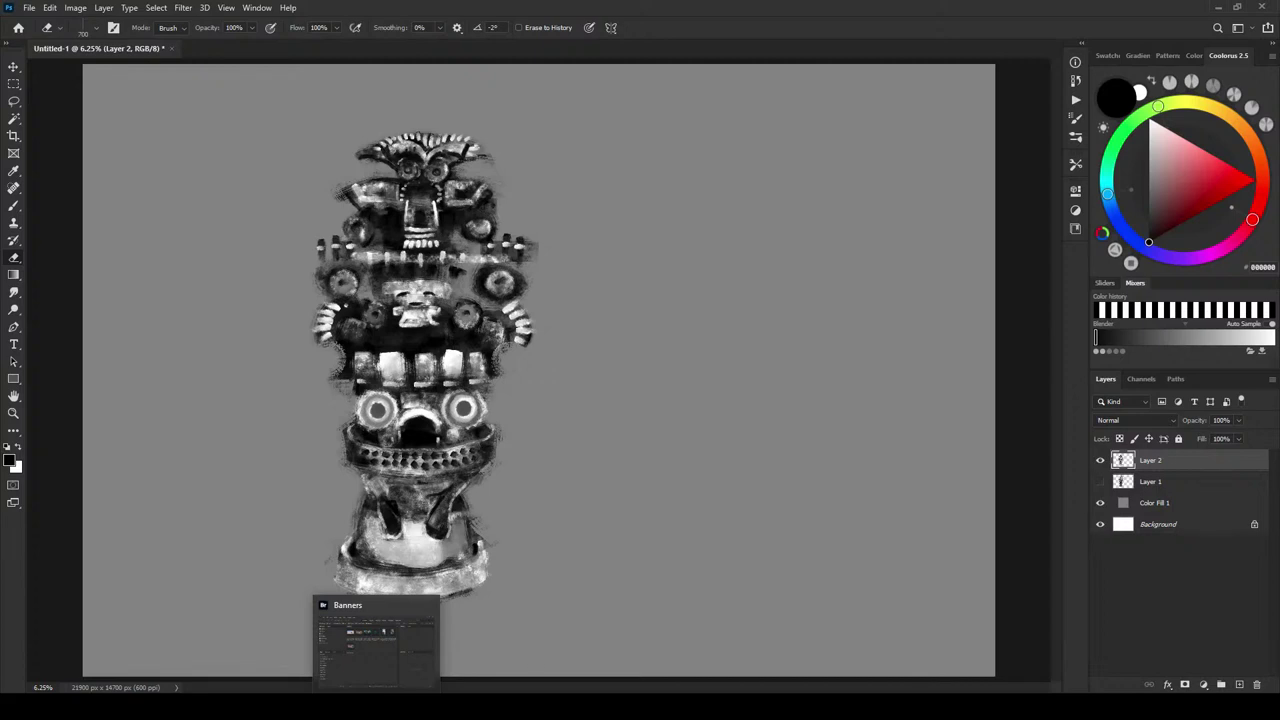
- Return to the white brush, enlarge it to 1100 px and lightly tone the dark mouth opening
{"action": "key", "text": "b"}
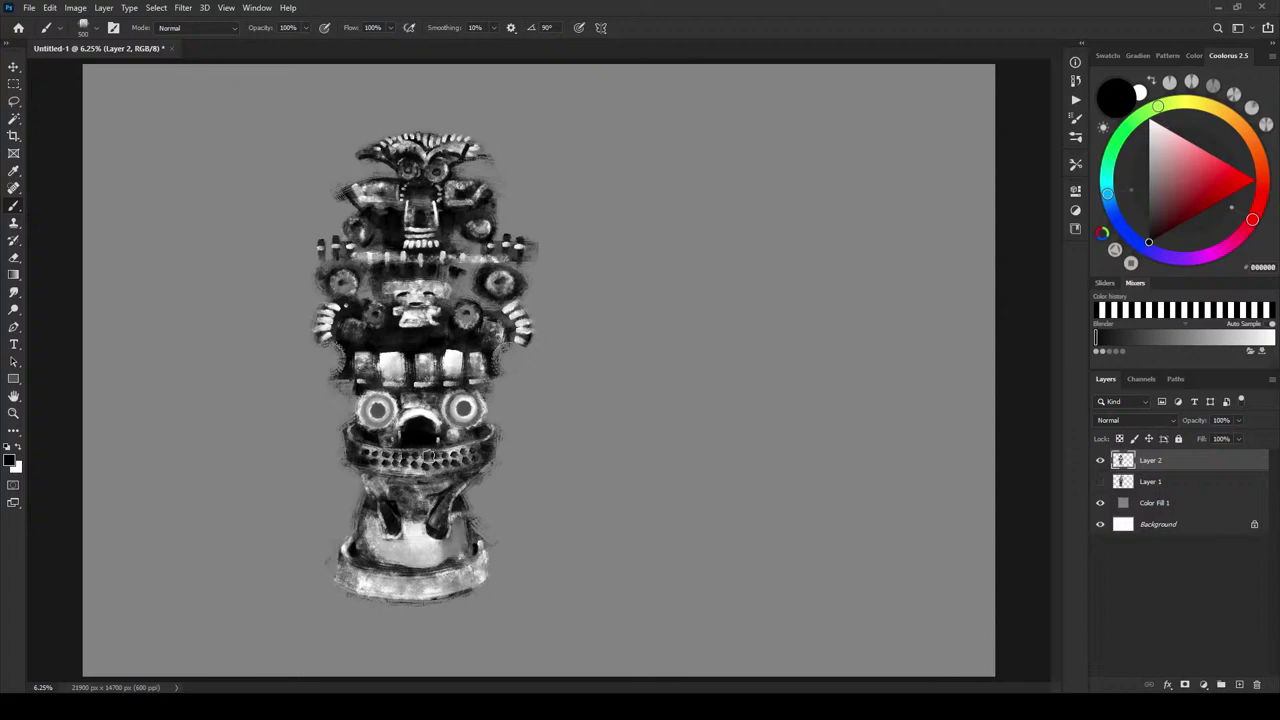
{"action": "key", "text": "x"}
{"action": "key", "text": "]"}
{"action": "key", "text": "]"}
{"action": "key", "text": "]"}
{"action": "key", "text": "]"}
{"action": "key", "text": "]"}
{"action": "key", "text": "]"}
{"action": "key", "text": "]"}
{"action": "key", "text": "]"}
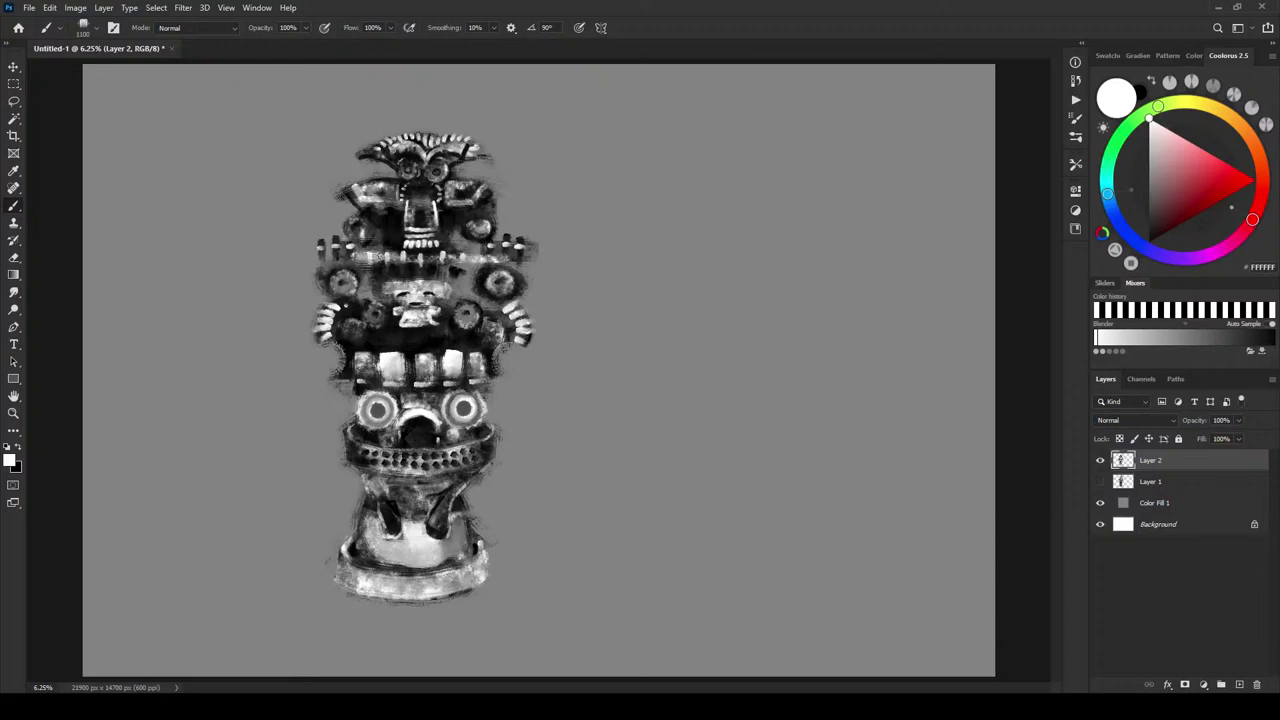
- Dab white beads along the lower edge of the head's right wing with a 175 px brush
{"action": "key", "text": "bracketleft"}
{"action": "key", "text": "bracketleft"}
{"action": "key", "text": "bracketleft"}
{"action": "key", "text": "bracketleft"}
{"action": "key", "text": "bracketleft"}
{"action": "key", "text": "bracketleft"}
{"action": "key", "text": "bracketleft"}
{"action": "key", "text": "bracketleft"}
{"action": "key", "text": "bracketleft"}
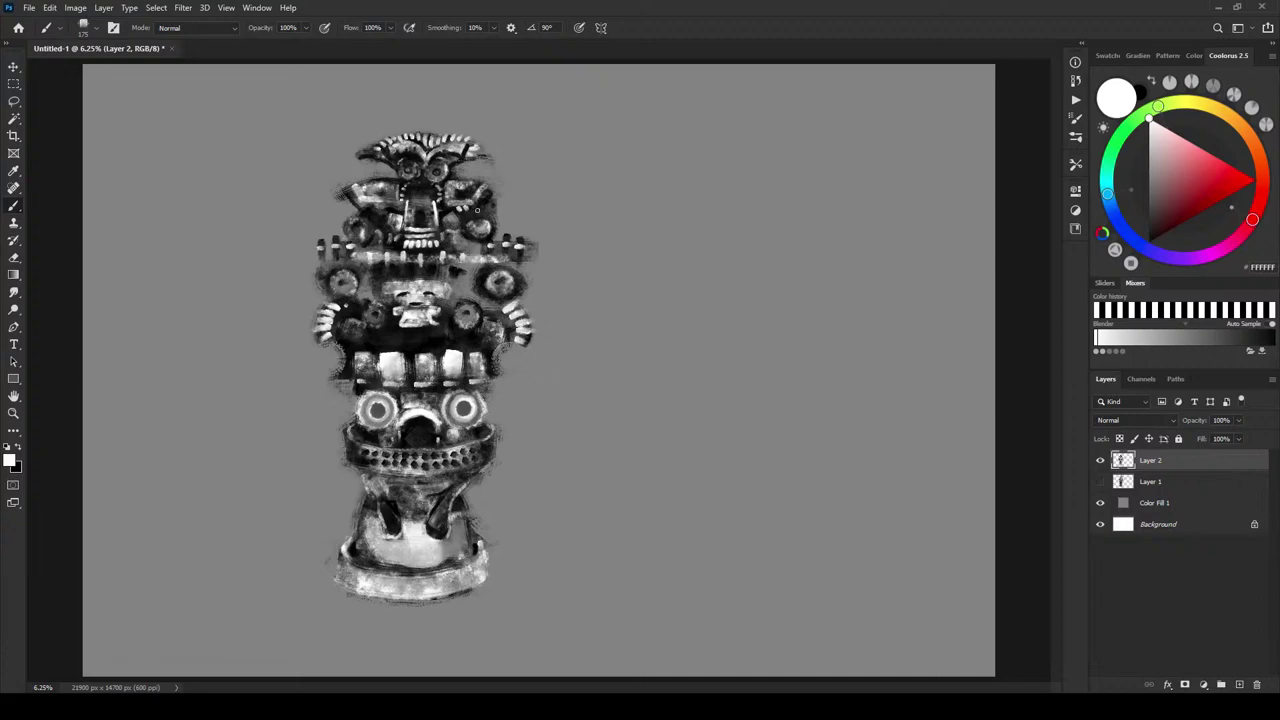
{"action": "left_click", "coordinate": [486, 197]}
{"action": "left_click", "coordinate": [490, 190]}
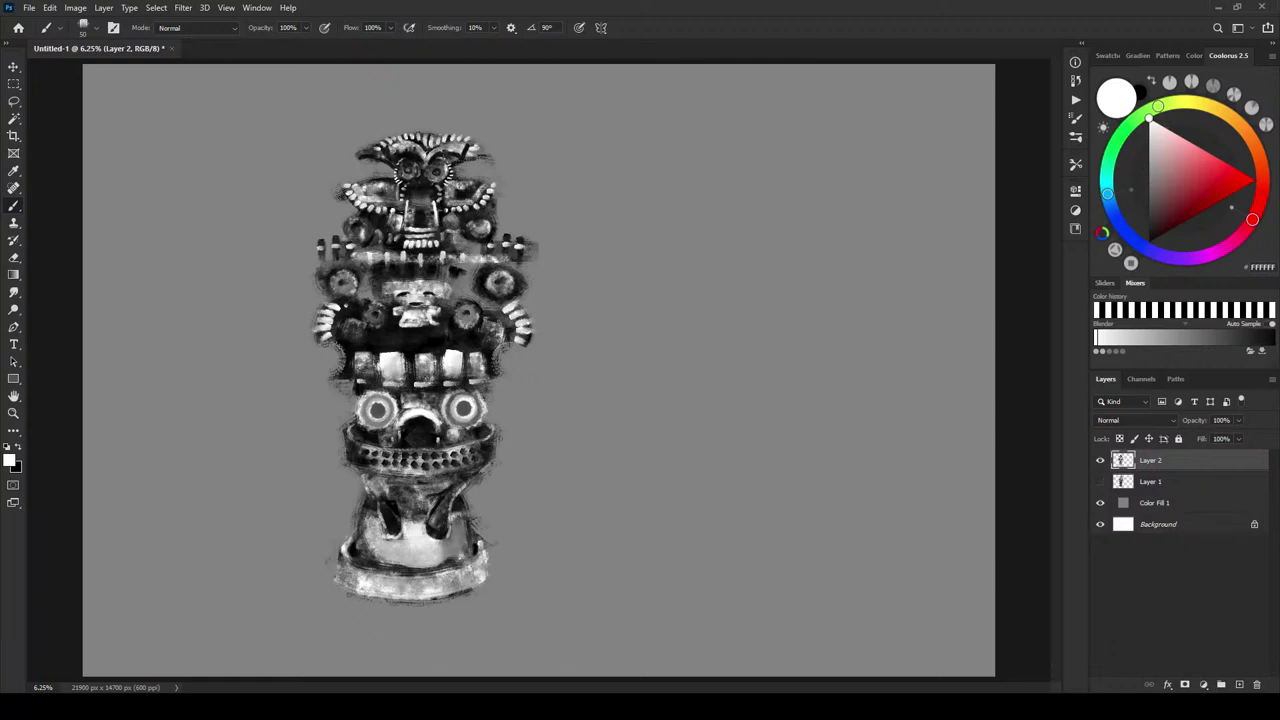
- Resize the white brush and paint small white beads inside the long panel below the head's eyes
{"action": "key", "text": "]"}
{"action": "key", "text": "]"}
{"action": "key", "text": "]"}
{"action": "key", "text": "]"}
{"action": "key", "text": "]"}
{"action": "key", "text": "]"}
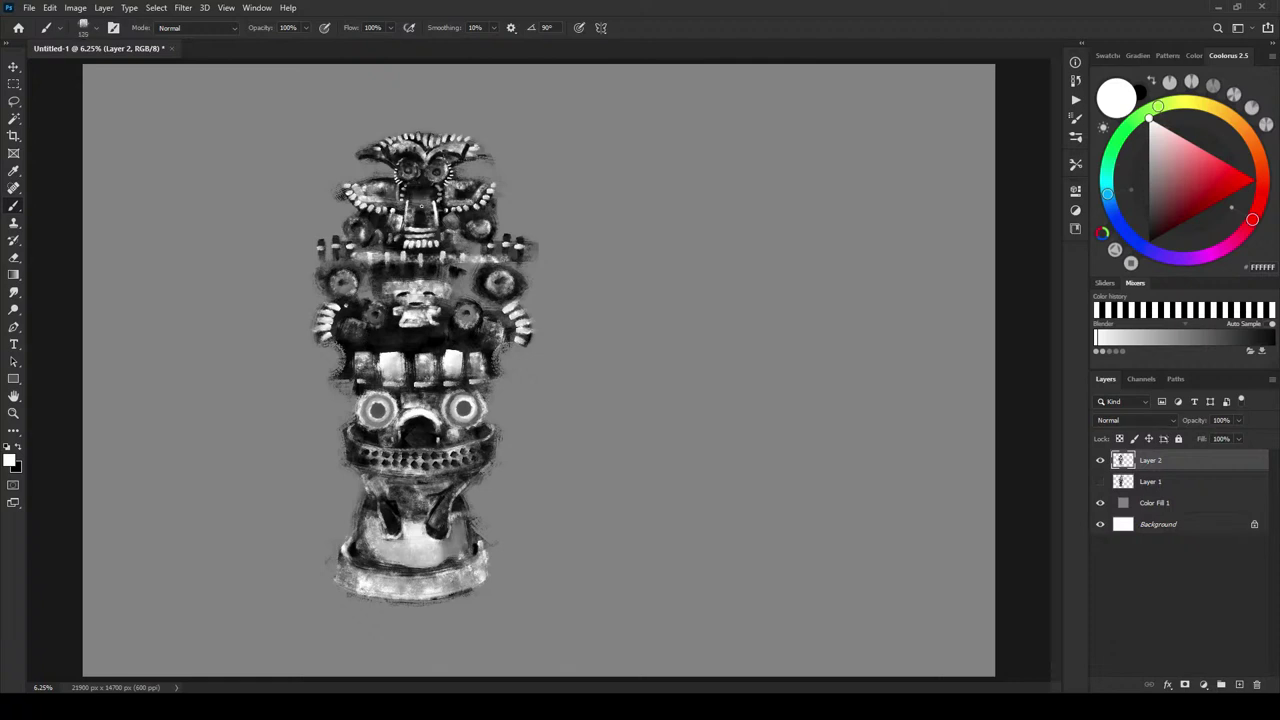
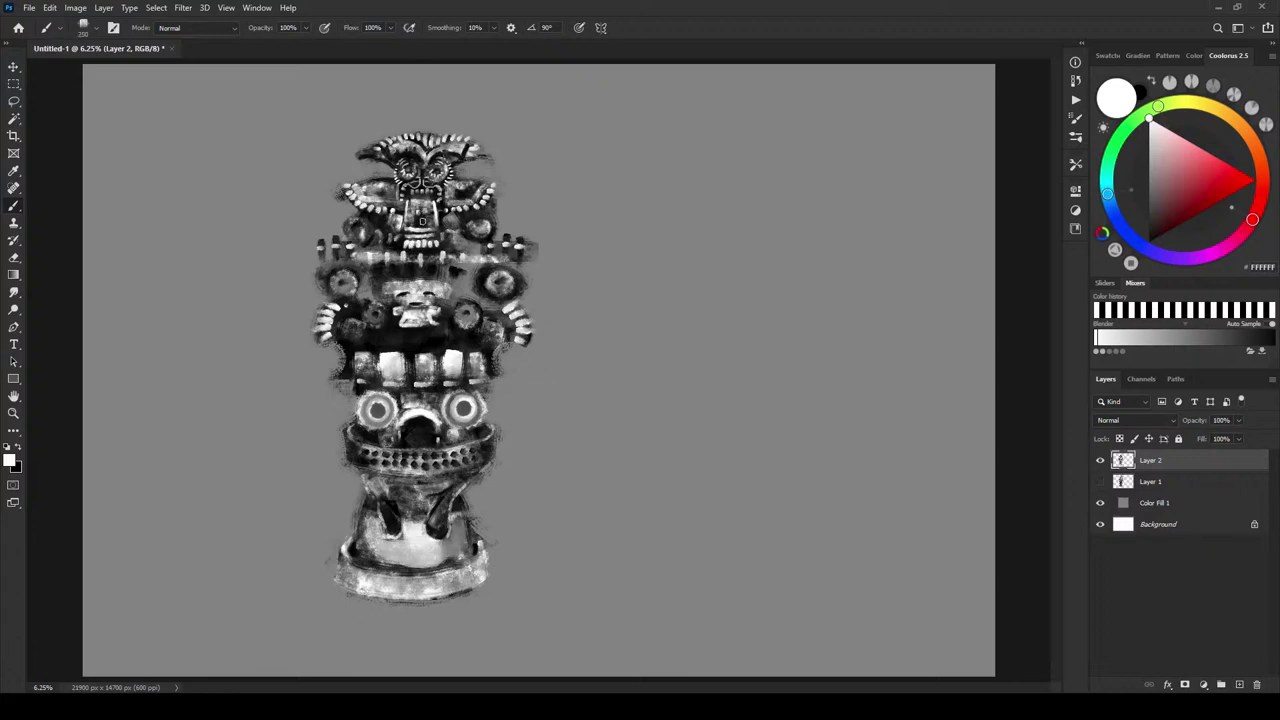
{"action": "mouse_move", "coordinate": [421, 218]}
{"action": "left_mouse_down"}
{"action": "mouse_move", "coordinate": [430, 229]}
{"action": "mouse_move", "coordinate": [413, 224]}
{"action": "left_mouse_up"}
- Add black accents around the shoulder posts, then dab rings of small white beads around the two round discs beneath
{"action": "key", "text": "x"}
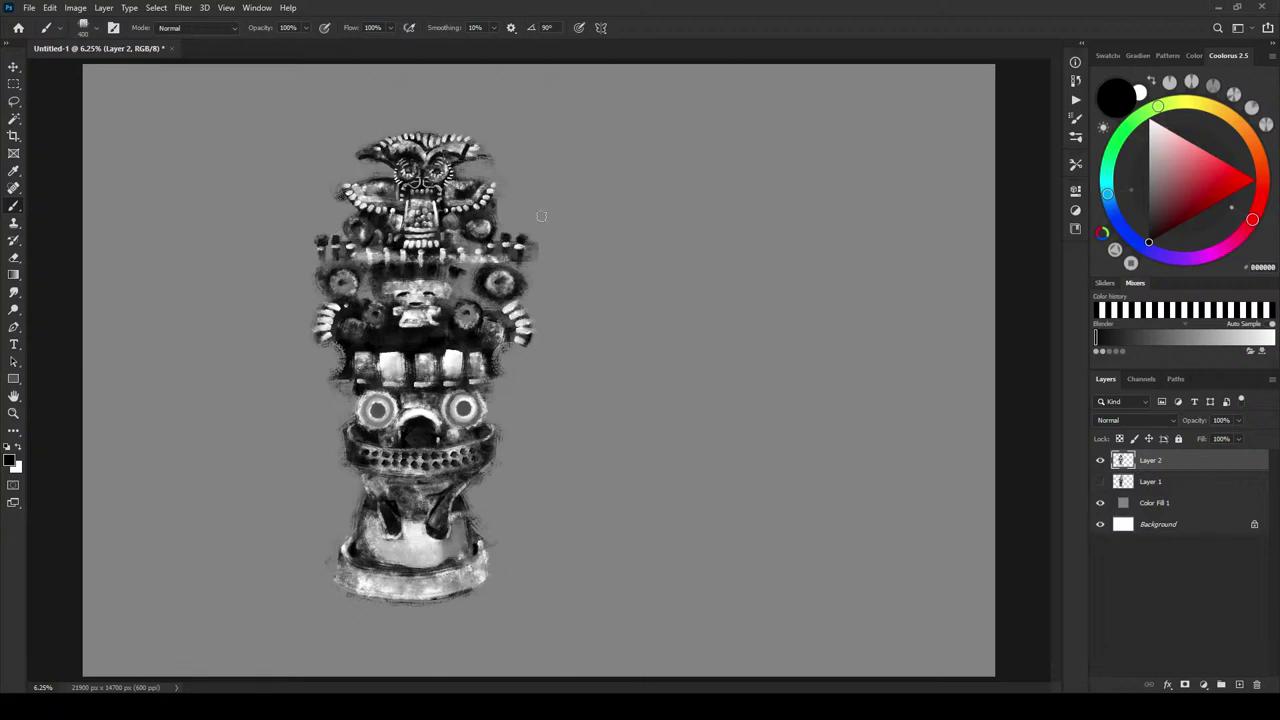
{"action": "key", "text": "x"}
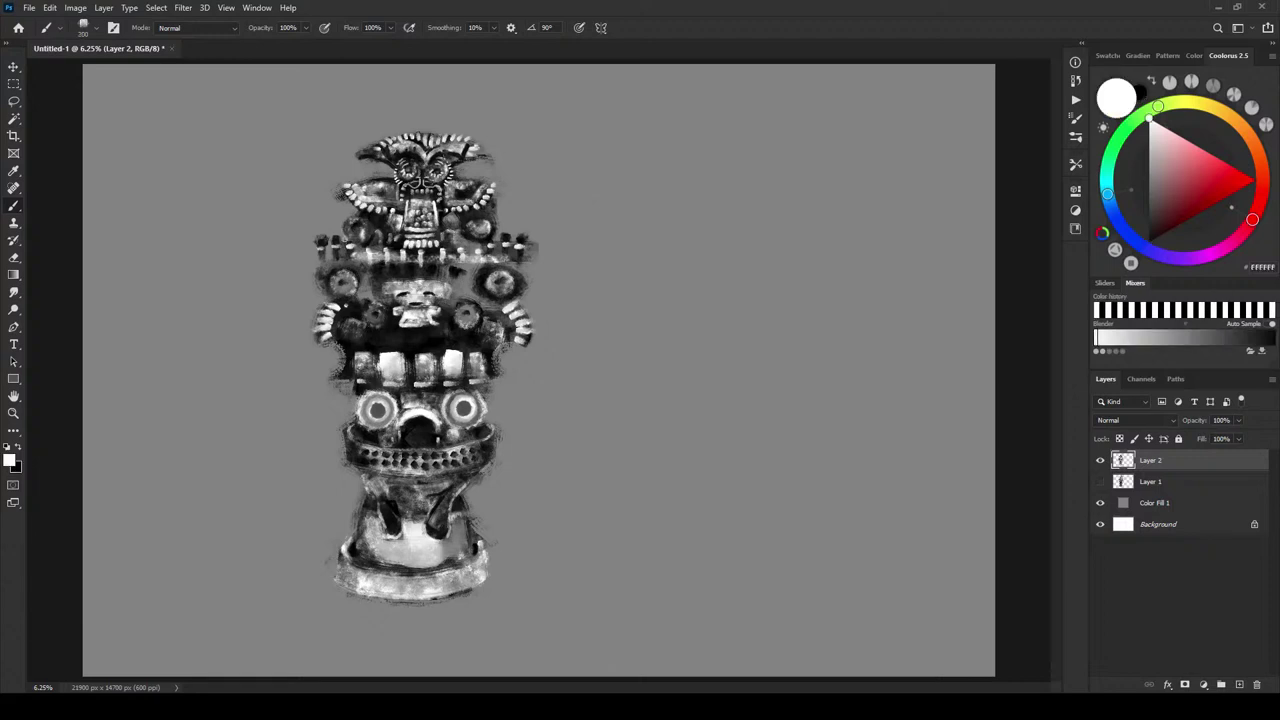
{"action": "key", "text": "["}
{"action": "left_click", "coordinate": [503, 268]}
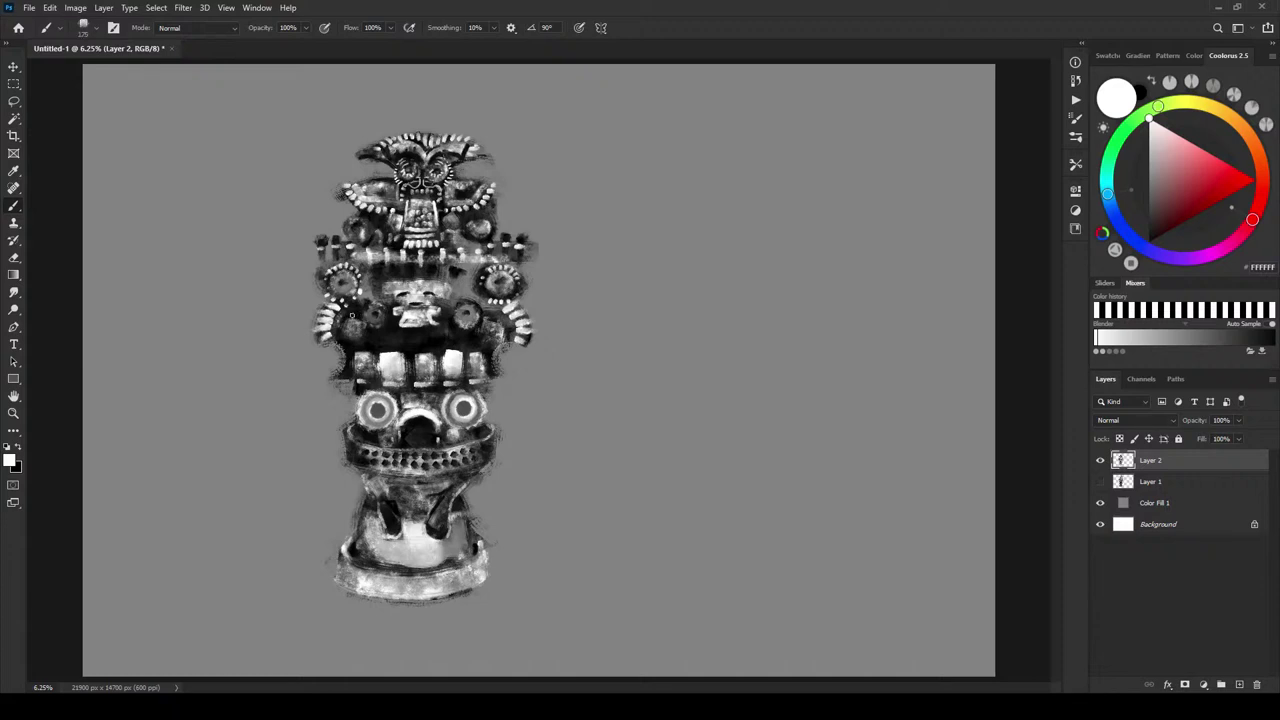
- Paint white arcs inside the two side fans, and lightly tone the band between them with a 1200 px brush
{"action": "left_click_drag", "start_coordinate": [351, 316], "coordinate": [342, 340]}
{"action": "left_click_drag", "start_coordinate": [485, 316], "coordinate": [500, 340]}
{"action": "key", "text": "]"}
{"action": "key", "text": "]"}
{"action": "key", "text": "]"}
{"action": "key", "text": "]"}
{"action": "key", "text": "]"}
{"action": "key", "text": "]"}
{"action": "key", "text": "]"}
{"action": "key", "text": "]"}
{"action": "key", "text": "]"}
{"action": "key", "text": "]"}
{"action": "key", "text": "]"}
{"action": "key", "text": "]"}
{"action": "key", "text": "]"}
{"action": "key", "text": "]"}
{"action": "key", "text": "]"}
{"action": "key", "text": "]"}
{"action": "left_click_drag", "start_coordinate": [372, 340], "coordinate": [389, 340]}
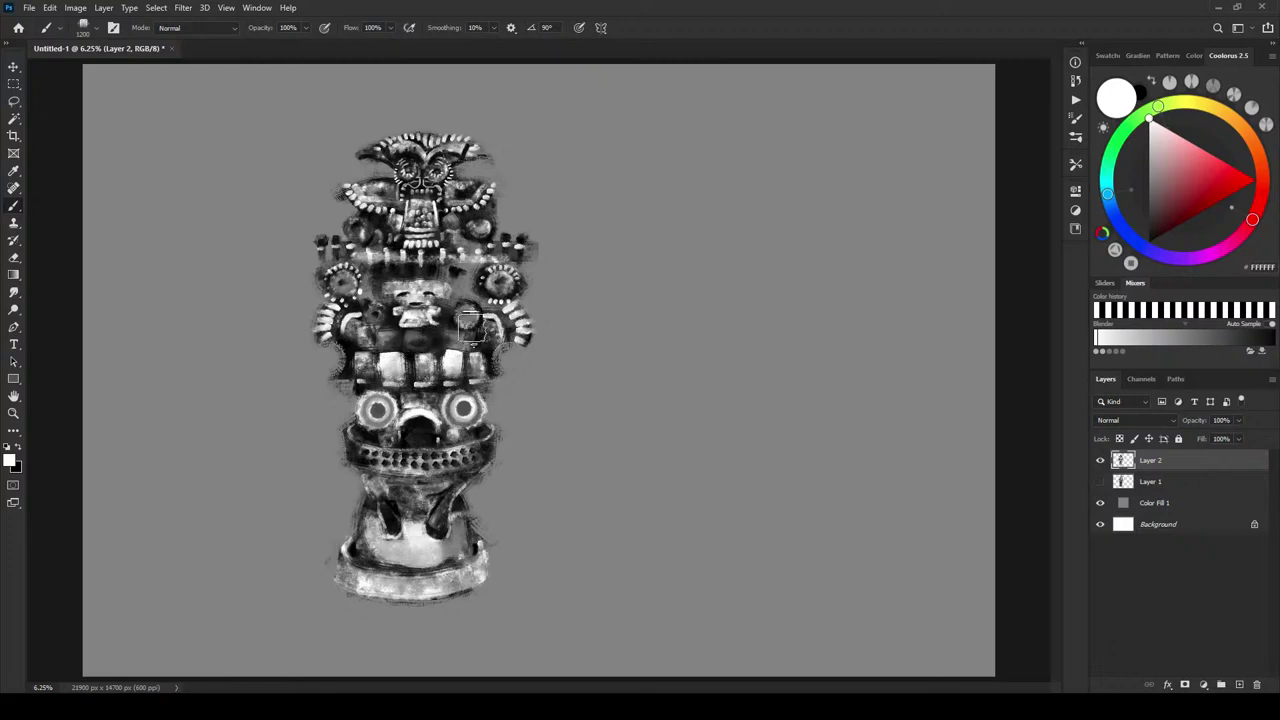
- Reduce the white brush and dab small highlights around the rims and in the pupils of the large lower eyes
{"action": "key", "text": "bracketleft"}
{"action": "key", "text": "bracketleft"}
{"action": "key", "text": "bracketleft"}
{"action": "key", "text": "bracketleft"}
{"action": "key", "text": "bracketleft"}
{"action": "key", "text": "bracketright"}
{"action": "key", "text": "bracketleft"}
{"action": "key", "text": "bracketright"}
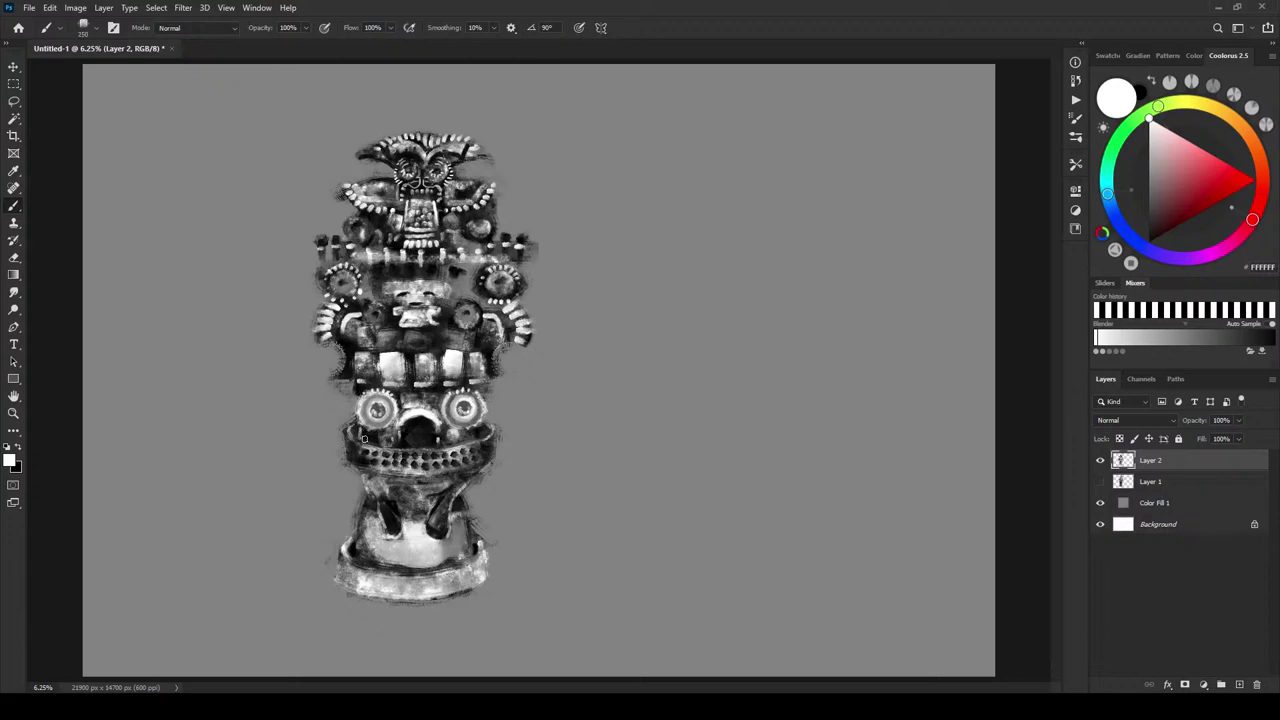
- Resize the white brush and add a light touch on the cheek beside the large mouth
{"action": "key", "text": "bracketright"}
{"action": "key", "text": "bracketright"}
{"action": "key", "text": "bracketright"}
{"action": "key", "text": "bracketright"}
{"action": "key", "text": "bracketright"}
{"action": "left_click", "coordinate": [473, 434]}
{"action": "key", "text": "bracketleft"}
{"action": "key", "text": "bracketleft"}
{"action": "key", "text": "bracketleft"}
{"action": "key", "text": "bracketleft"}
{"action": "key", "text": "bracketleft"}
{"action": "key", "text": "bracketleft"}
{"action": "key", "text": "bracketleft"}
{"action": "key", "text": "bracketleft"}
- Switch to the black brush, enlarge it to 1500 px and darken the pedestal's body around the arms
{"action": "key", "text": "x"}
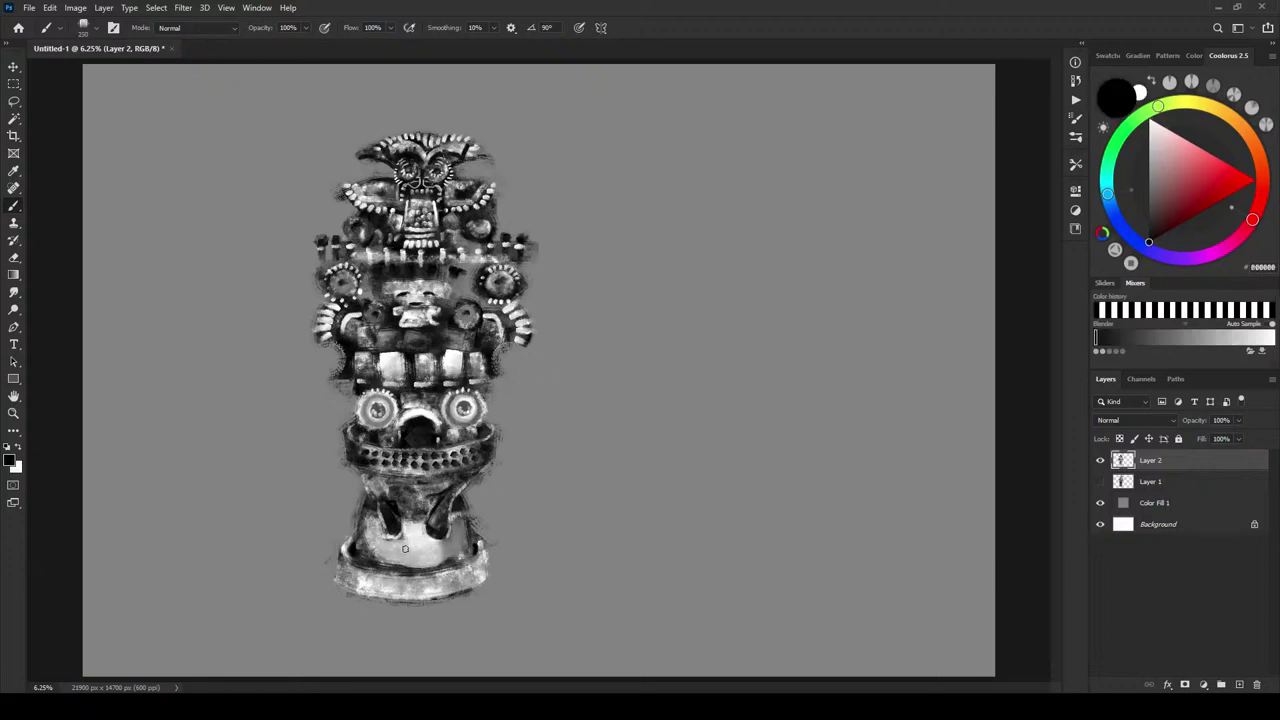
{"action": "key", "text": "bracketright"}
{"action": "key", "text": "bracketright"}
{"action": "key", "text": "bracketright"}
{"action": "key", "text": "bracketright"}
{"action": "key", "text": "bracketright"}
{"action": "key", "text": "bracketright"}
{"action": "key", "text": "bracketright"}
{"action": "key", "text": "bracketright"}
{"action": "mouse_move", "coordinate": [372, 540]}
{"action": "left_mouse_down"}
{"action": "mouse_move", "coordinate": [406, 563]}
{"action": "mouse_move", "coordinate": [469, 570]}
{"action": "mouse_move", "coordinate": [412, 563]}
{"action": "mouse_move", "coordinate": [461, 526]}
{"action": "mouse_move", "coordinate": [458, 548]}
{"action": "mouse_move", "coordinate": [466, 463]}
{"action": "mouse_move", "coordinate": [493, 423]}
{"action": "mouse_move", "coordinate": [457, 511]}
{"action": "left_mouse_up"}
{"action": "key", "text": "bracketleft"}
{"action": "key", "text": "bracketleft"}
{"action": "key", "text": "bracketleft"}
{"action": "key", "text": "bracketleft"}
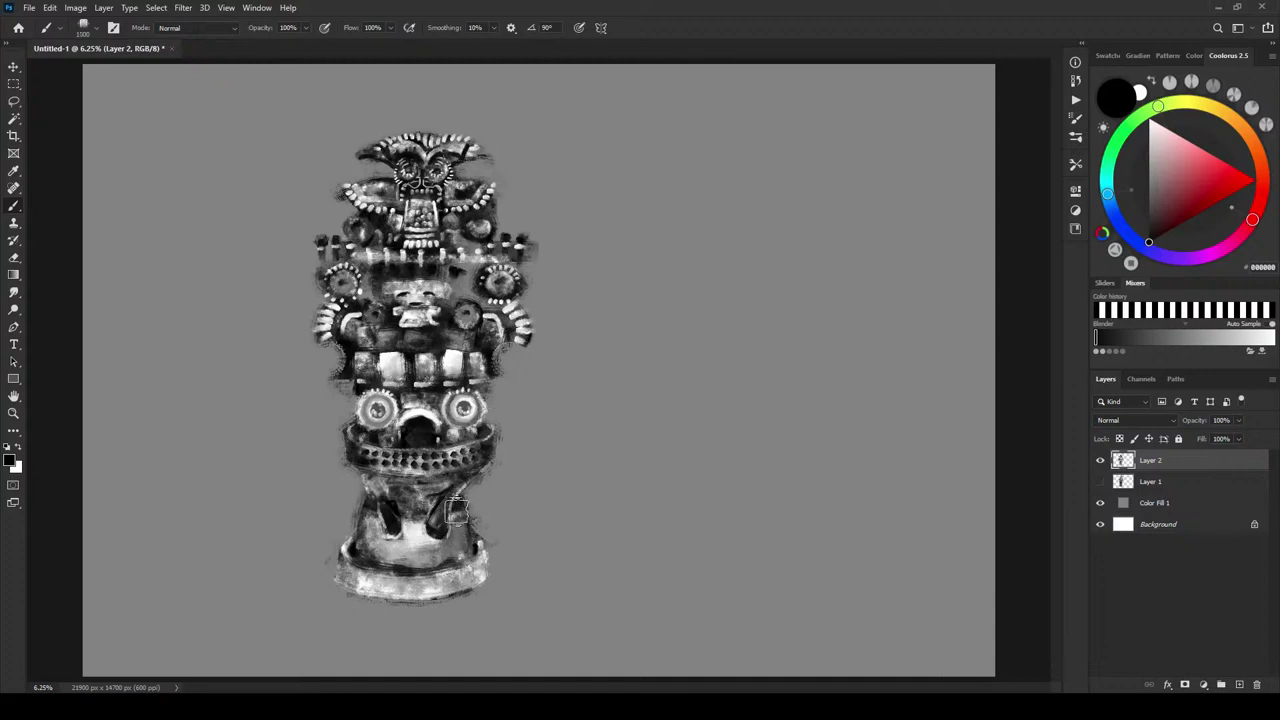
- Tone the pedestal's lower centre and the round base rim with a black brush of about 1400 px
{"action": "key", "text": "bracketleft"}
{"action": "key", "text": "bracketleft"}
{"action": "key", "text": "bracketleft"}
{"action": "key", "text": "bracketright"}
{"action": "key", "text": "bracketright"}
{"action": "key", "text": "bracketright"}
{"action": "key", "text": "bracketright"}
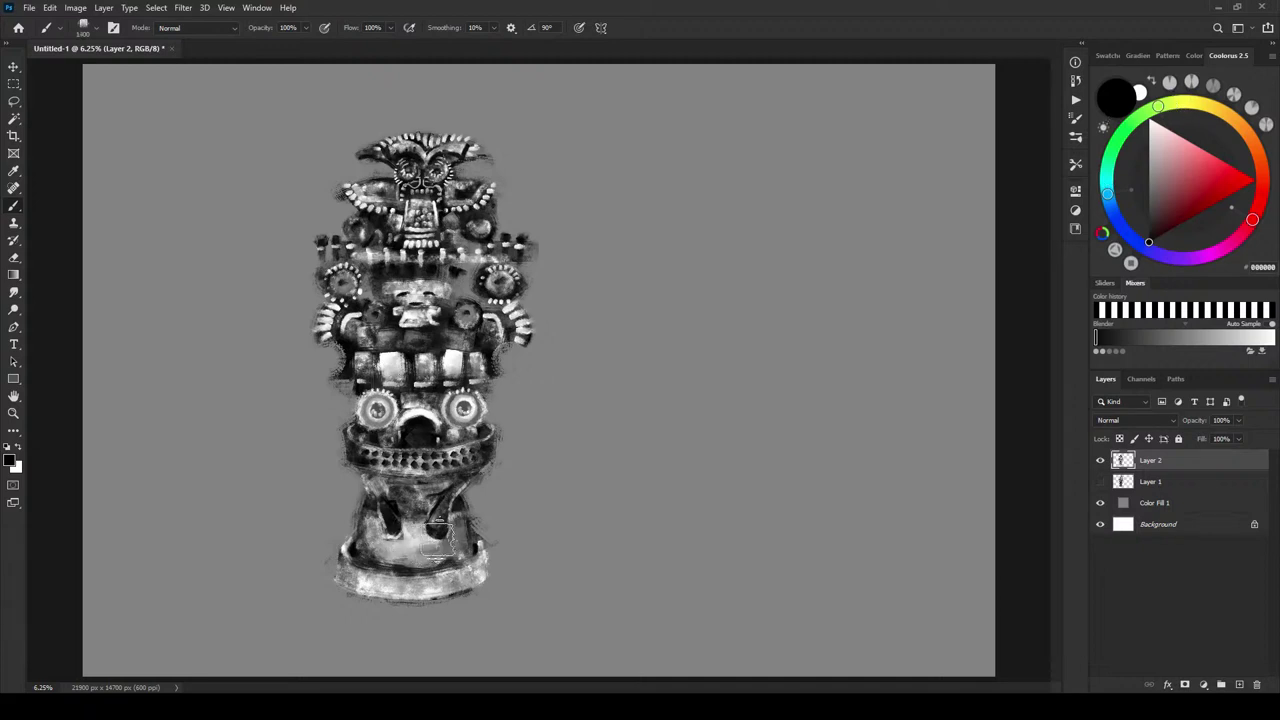
{"action": "left_click", "coordinate": [429, 548]}
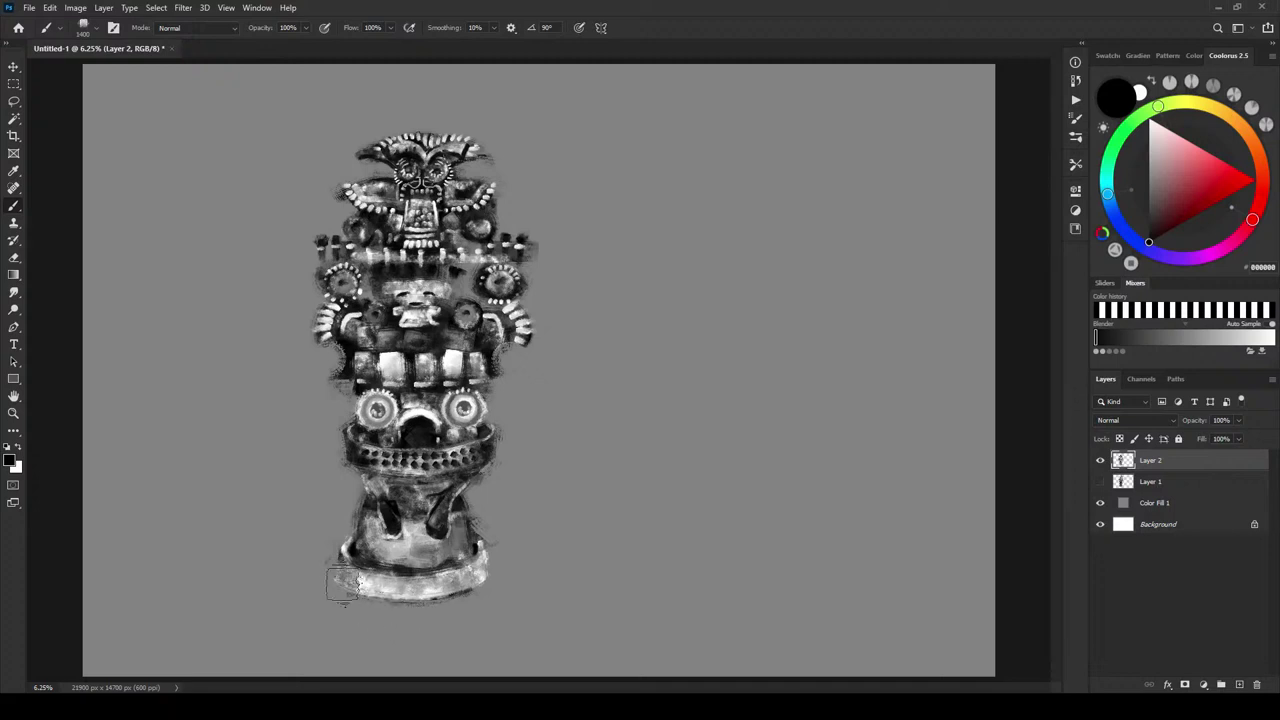
{"action": "mouse_move", "coordinate": [342, 585]}
{"action": "left_mouse_down"}
{"action": "mouse_move", "coordinate": [372, 601]}
{"action": "mouse_move", "coordinate": [351, 580]}
{"action": "mouse_move", "coordinate": [421, 599]}
{"action": "mouse_move", "coordinate": [489, 579]}
{"action": "mouse_move", "coordinate": [482, 569]}
{"action": "mouse_move", "coordinate": [437, 592]}
{"action": "left_mouse_up"}
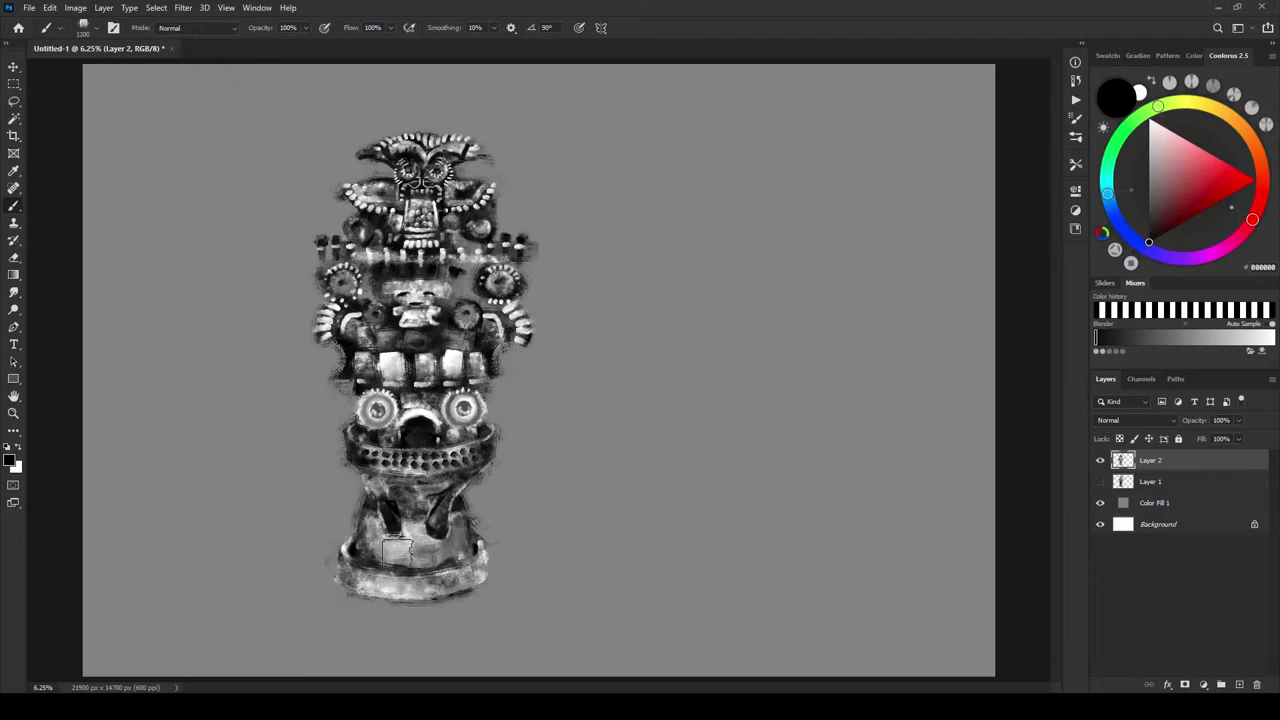
- Deepen the shading across the pedestal's bright front and between its arms with a 1200 px black brush
{"action": "mouse_move", "coordinate": [397, 553]}
{"action": "left_mouse_down"}
{"action": "mouse_move", "coordinate": [400, 583]}
{"action": "mouse_move", "coordinate": [456, 537]}
{"action": "mouse_move", "coordinate": [450, 547]}
{"action": "mouse_move", "coordinate": [450, 529]}
{"action": "mouse_move", "coordinate": [425, 540]}
{"action": "mouse_move", "coordinate": [440, 542]}
{"action": "mouse_move", "coordinate": [453, 488]}
{"action": "left_mouse_up"}
{"action": "key", "text": "bracketright"}
{"action": "key", "text": "bracketright"}
{"action": "key", "text": "bracketleft"}
{"action": "key", "text": "bracketleft"}
{"action": "key", "text": "bracketleft"}
{"action": "key", "text": "bracketleft"}
{"action": "key", "text": "bracketleft"}
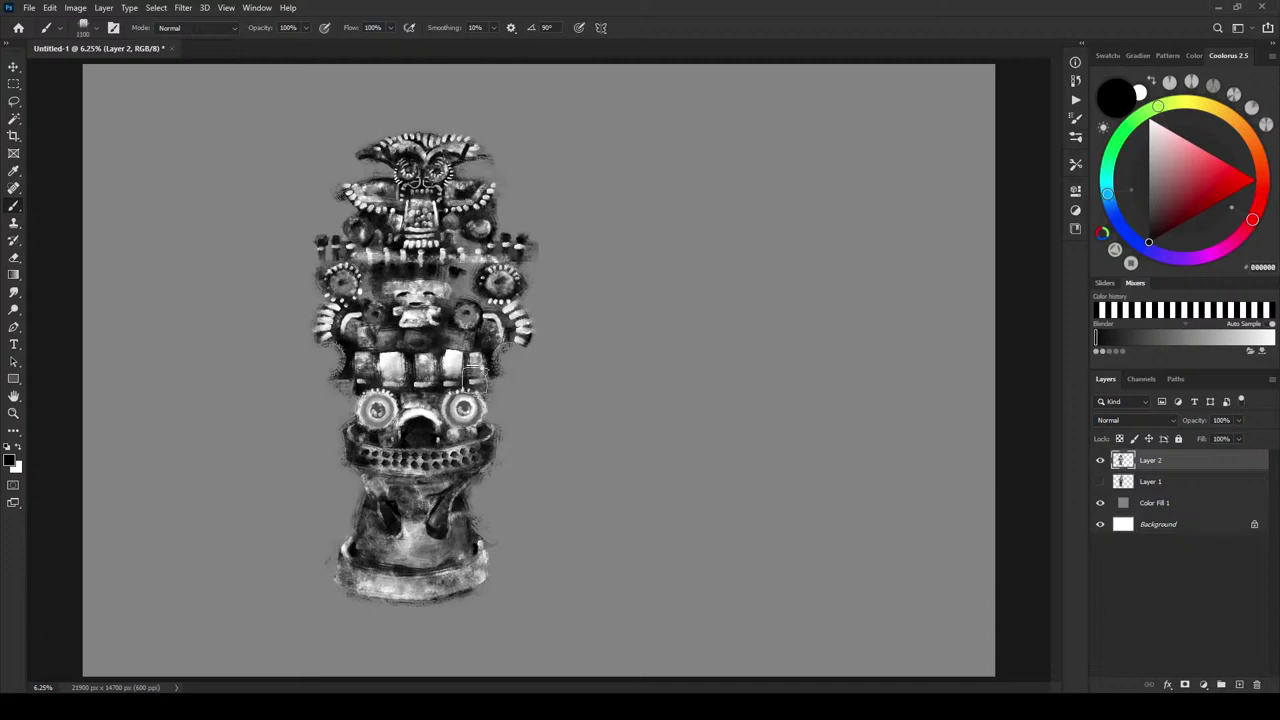
- Darken the two large lower eyes with an 1100 px black brush
{"action": "key", "text": "bracketleft"}
{"action": "key", "text": "bracketleft"}
{"action": "key", "text": "bracketright"}
{"action": "key", "text": "bracketright"}
{"action": "mouse_move", "coordinate": [372, 420]}
{"action": "left_mouse_down"}
{"action": "mouse_move", "coordinate": [384, 406]}
{"action": "mouse_move", "coordinate": [362, 420]}
{"action": "mouse_move", "coordinate": [464, 408]}
{"action": "left_mouse_up"}
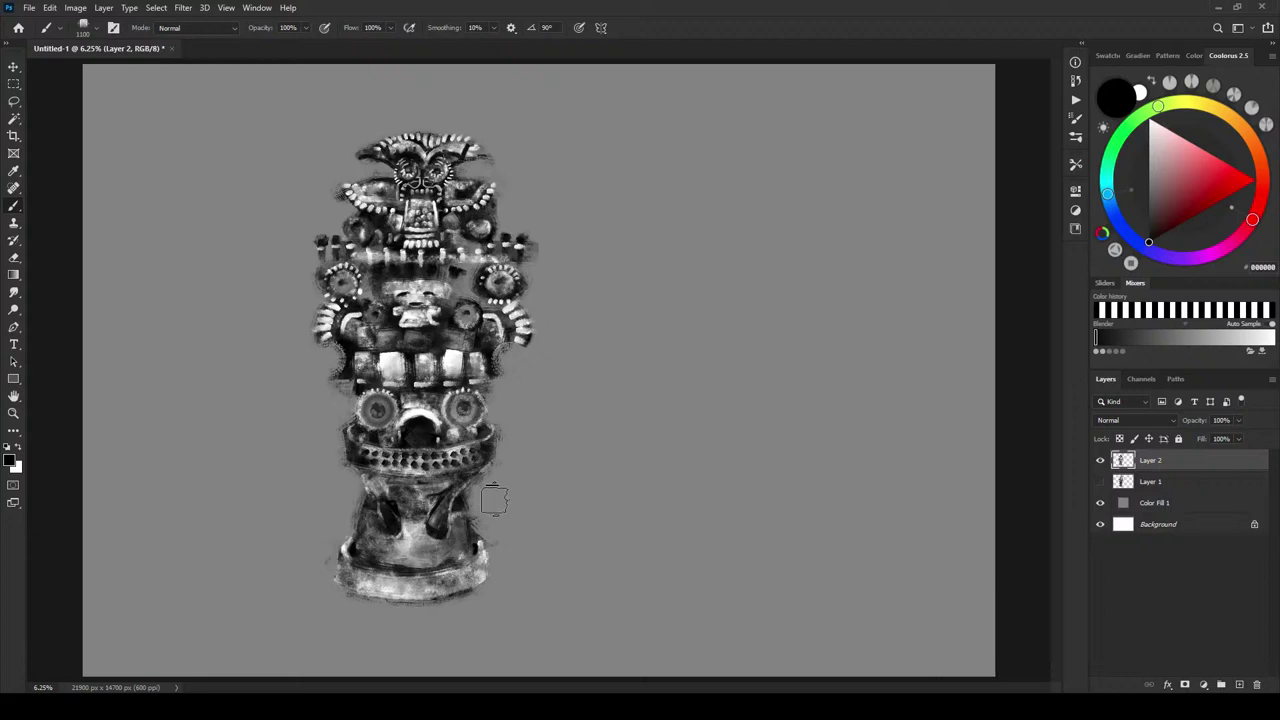
- Reduce the black brush to 700 px and tone down the white arch above the large mouth
{"action": "key", "text": "bracketleft"}
{"action": "key", "text": "bracketleft"}
{"action": "key", "text": "bracketleft"}
{"action": "key", "text": "bracketleft"}
{"action": "key", "text": "bracketleft"}
{"action": "key", "text": "bracketleft"}
{"action": "key", "text": "bracketleft"}
{"action": "key", "text": "bracketleft"}
{"action": "key", "text": "bracketleft"}
{"action": "key", "text": "bracketleft"}
{"action": "mouse_move", "coordinate": [401, 417]}
{"action": "left_mouse_down"}
{"action": "mouse_move", "coordinate": [436, 426]}
{"action": "mouse_move", "coordinate": [415, 406]}
{"action": "left_mouse_up"}
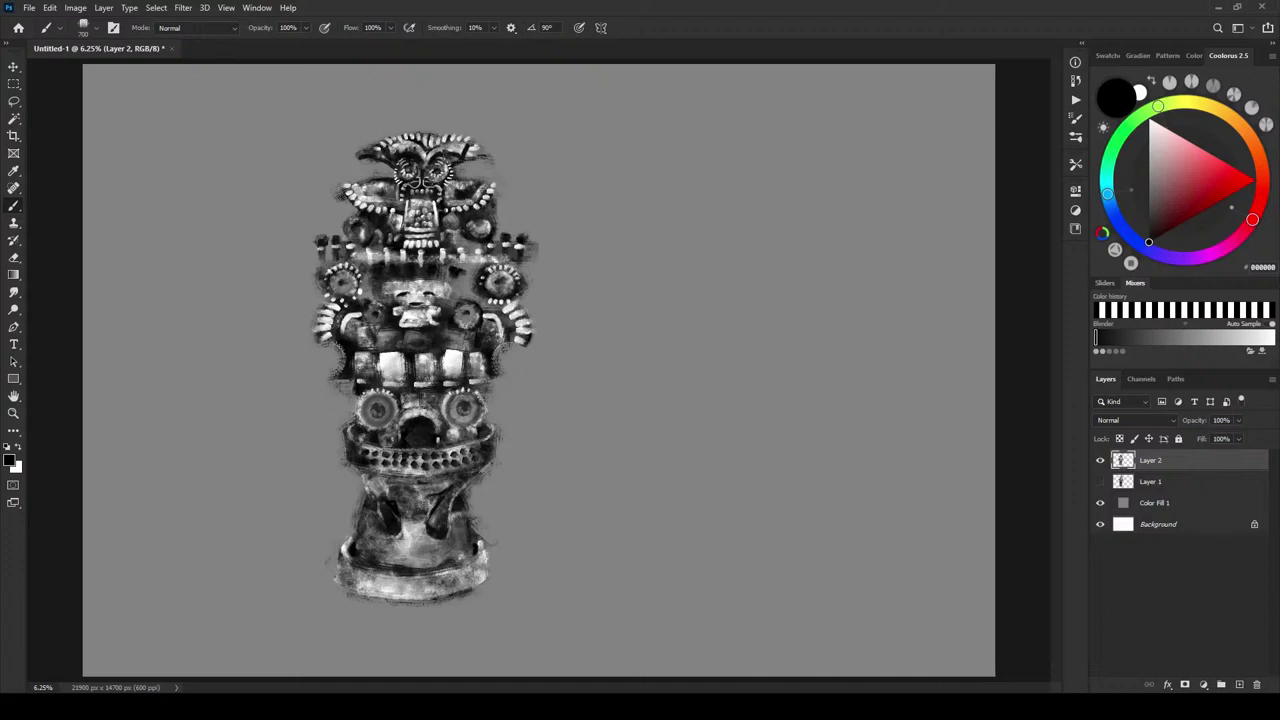
- Carve black details into the small central figure and paint a white pointed crown above it with a 150 px brush
{"action": "key", "text": "bracketleft"}
{"action": "key", "text": "bracketleft"}
{"action": "key", "text": "bracketleft"}
{"action": "key", "text": "bracketleft"}
{"action": "key", "text": "bracketleft"}
{"action": "mouse_move", "coordinate": [425, 323]}
{"action": "left_mouse_down"}
{"action": "mouse_move", "coordinate": [438, 325]}
{"action": "mouse_move", "coordinate": [427, 311]}
{"action": "left_mouse_up"}
{"action": "key", "text": "x"}
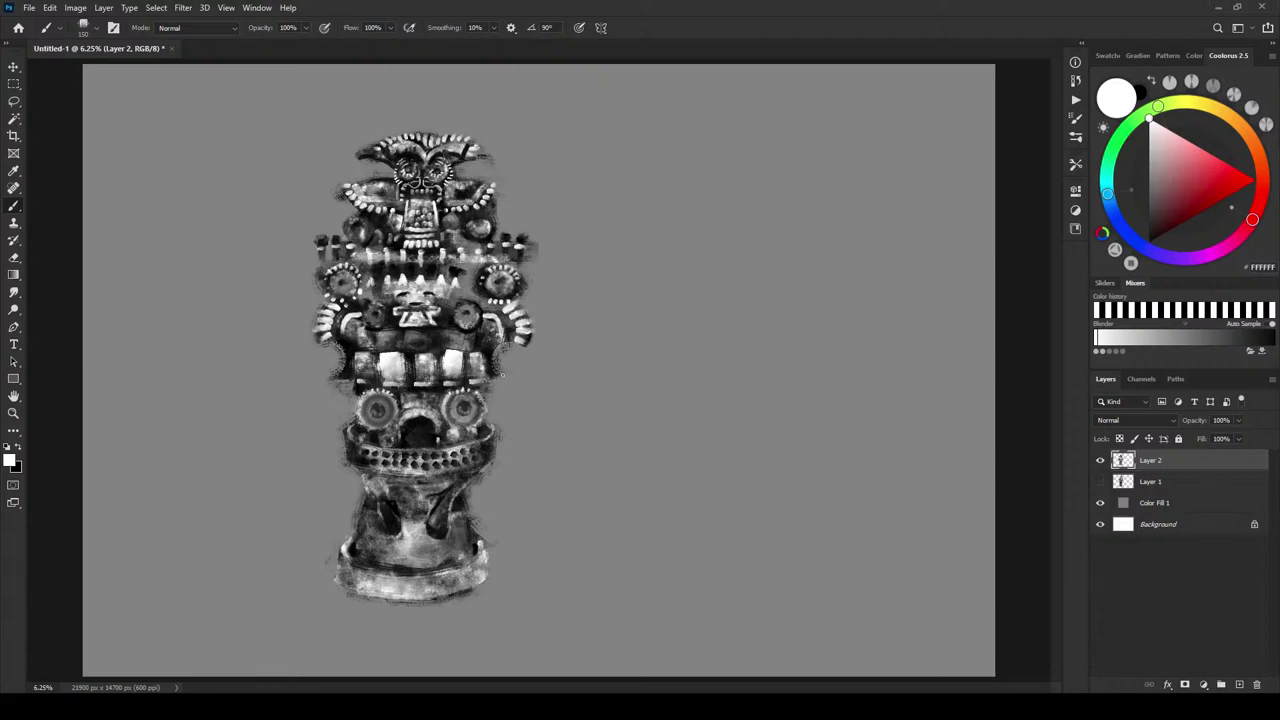
- Select the disc on the small figure's left side with an elliptical marquee and move it slightly upward
{"action": "left_click", "coordinate": [15, 106]}
{"action": "left_click", "coordinate": [14, 86]}
{"action": "left_click", "coordinate": [57, 95]}
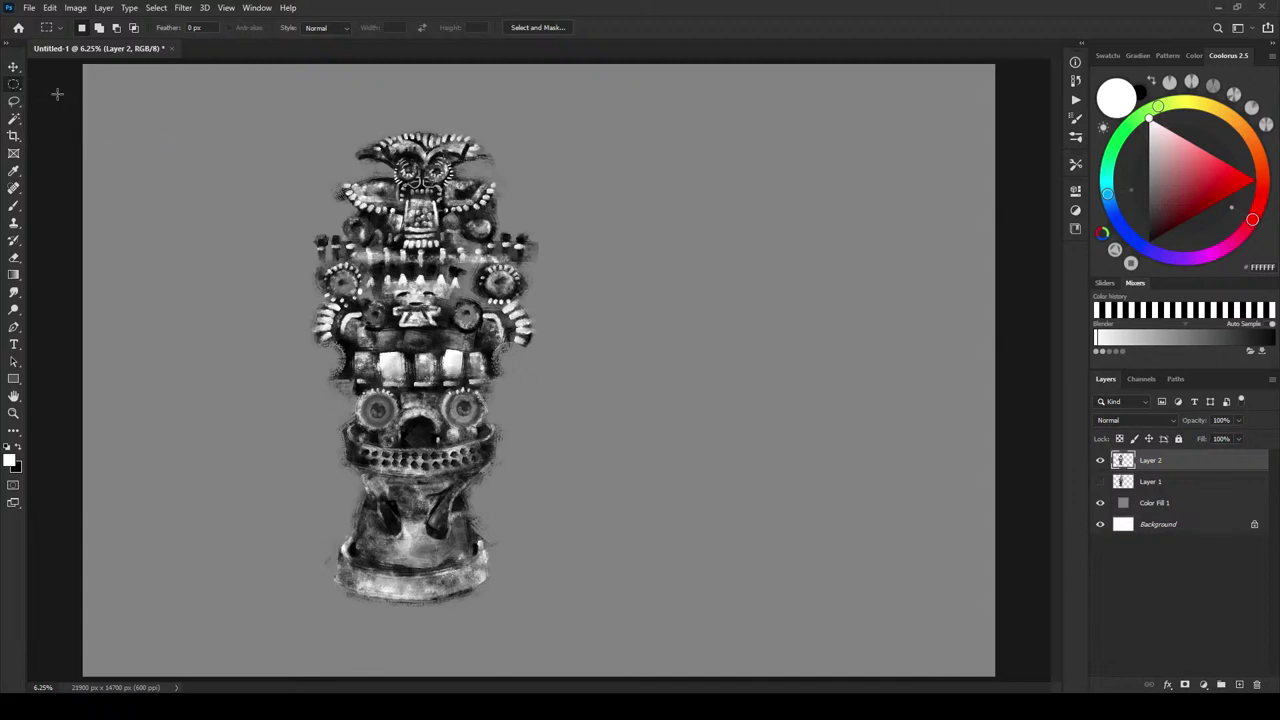
{"action": "mouse_move", "coordinate": [374, 312]}
{"action": "left_mouse_down"}
{"action": "mouse_move", "coordinate": [385, 332]}
{"action": "mouse_move", "coordinate": [378, 315]}
{"action": "left_mouse_up"}
{"action": "key", "text": "v"}
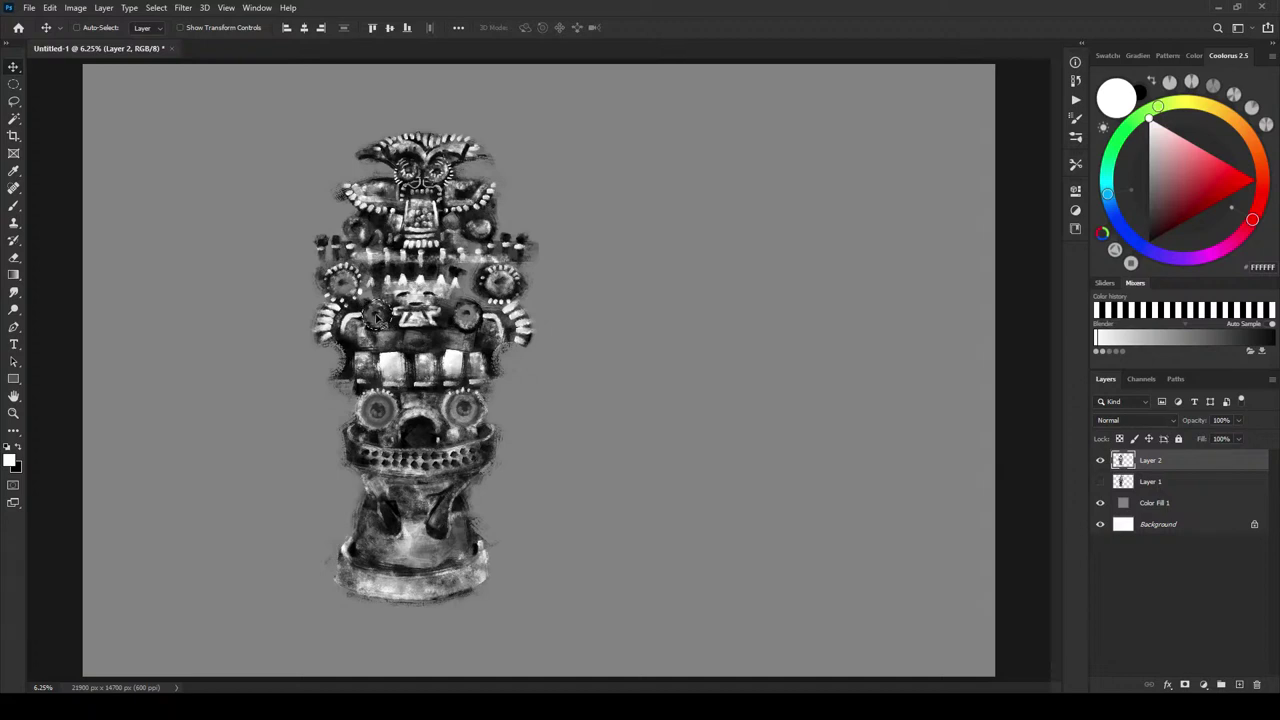
{"action": "left_click_drag", "start_coordinate": [376, 315], "coordinate": [382, 310]}
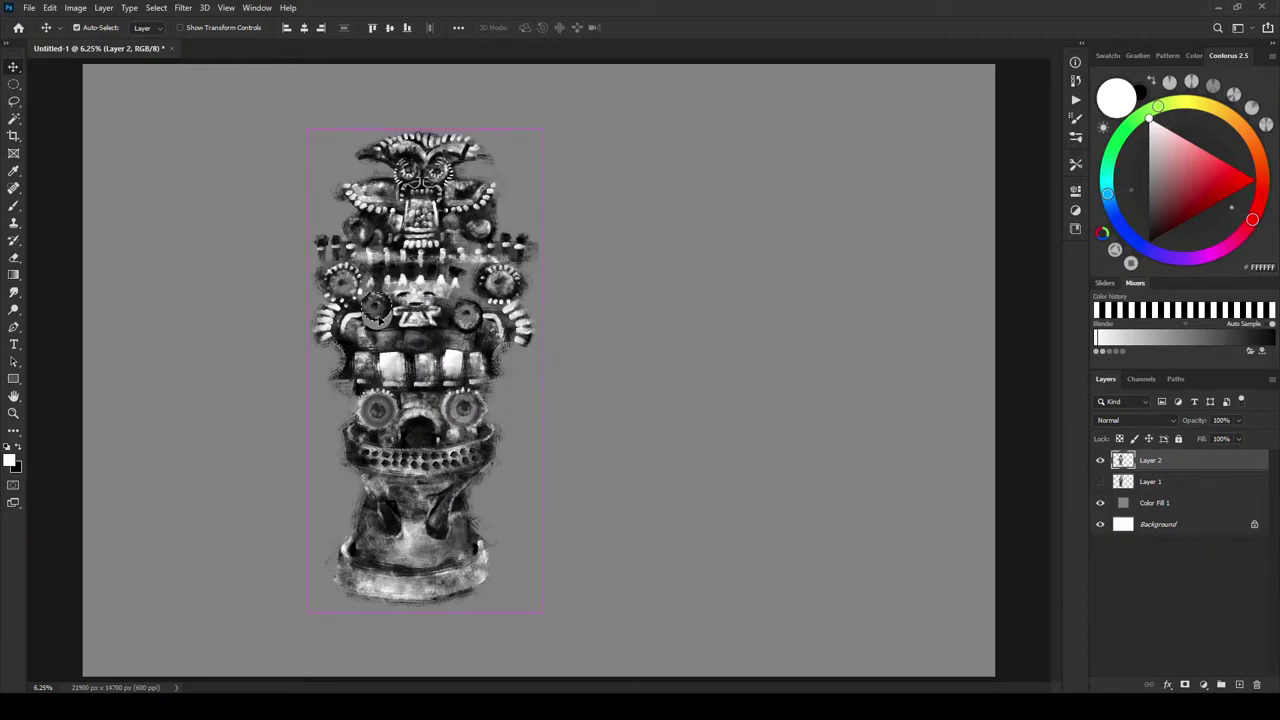
- Select and raise the matching right disc, and paint black over the gaps left beneath both discs
{"action": "key", "text": "m"}
{"action": "mouse_move", "coordinate": [466, 313]}
{"action": "left_mouse_down"}
{"action": "mouse_move", "coordinate": [483, 330]}
{"action": "mouse_move", "coordinate": [471, 311]}
{"action": "left_mouse_up"}
{"action": "key", "text": "v"}
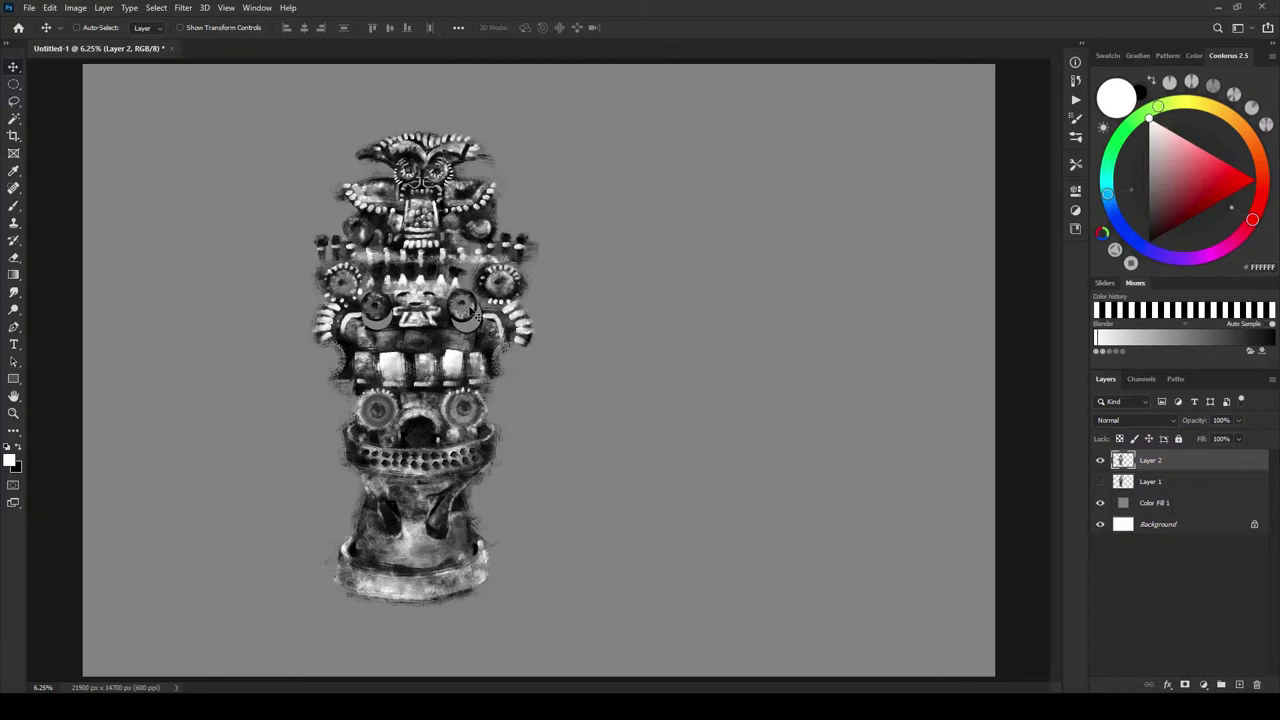
{"action": "left_click_drag", "start_coordinate": [470, 317], "coordinate": [468, 309]}
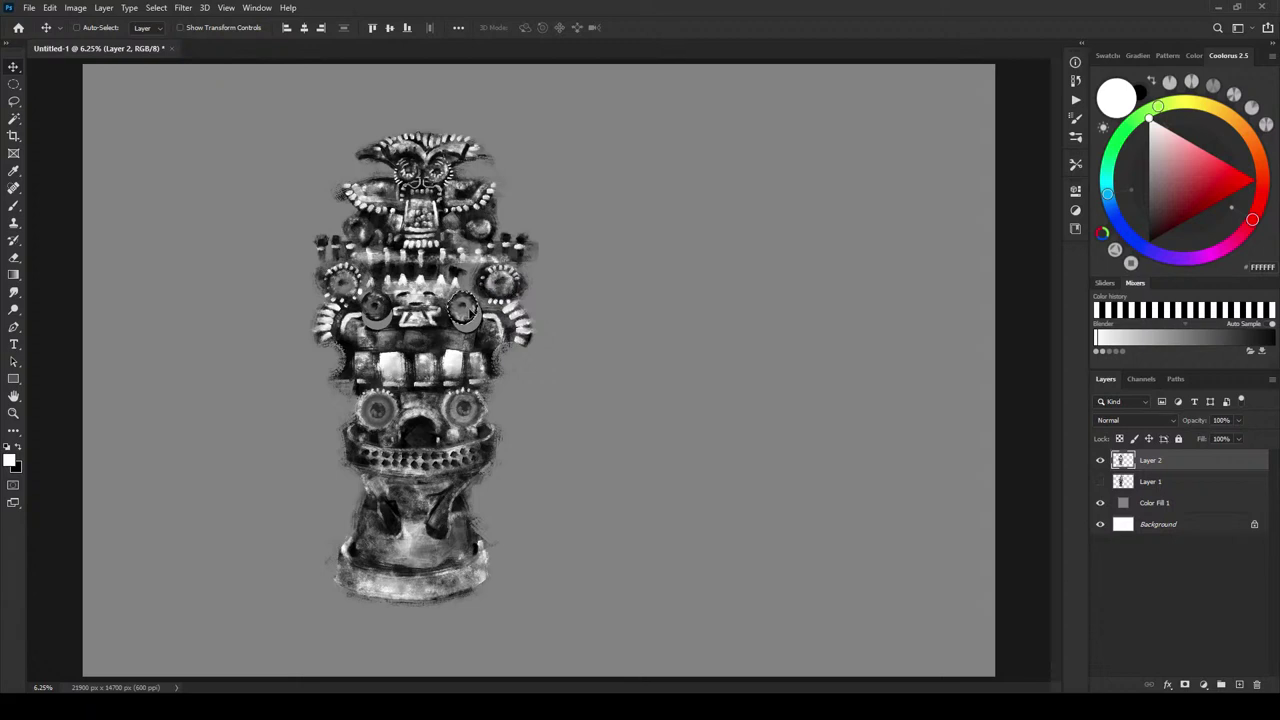
{"action": "key", "text": "b"}
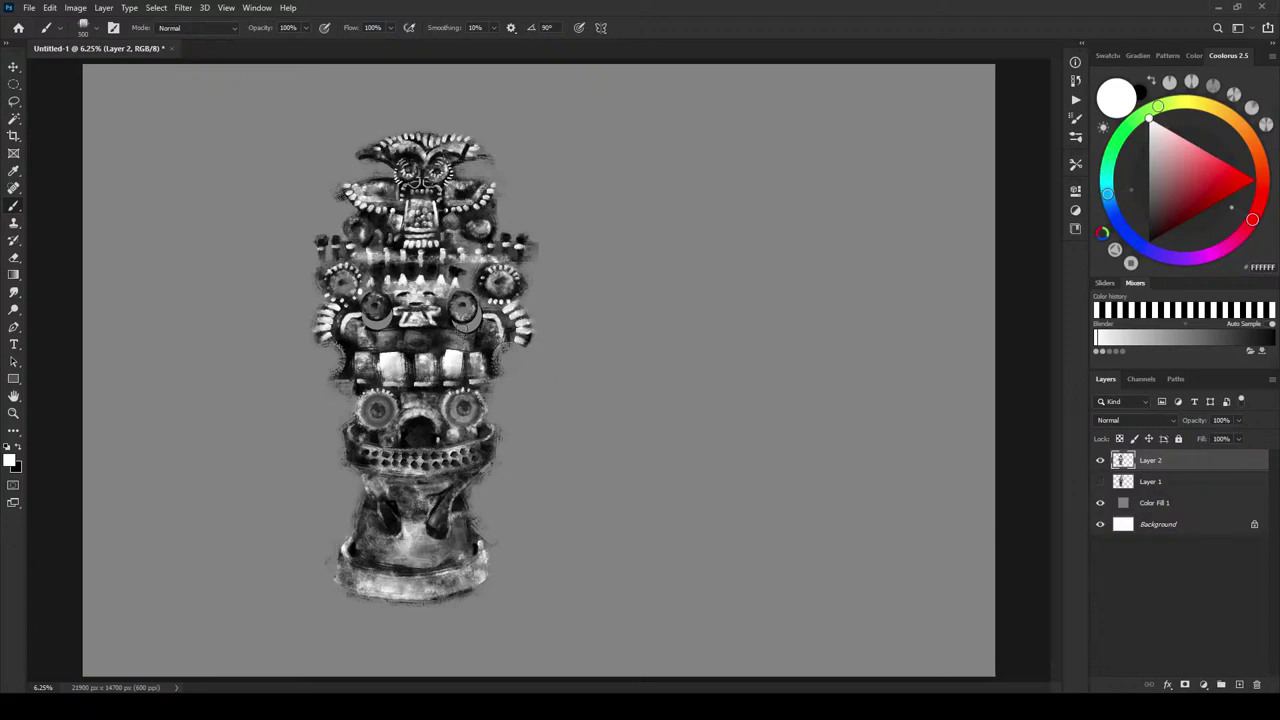
{"action": "key", "text": "x"}
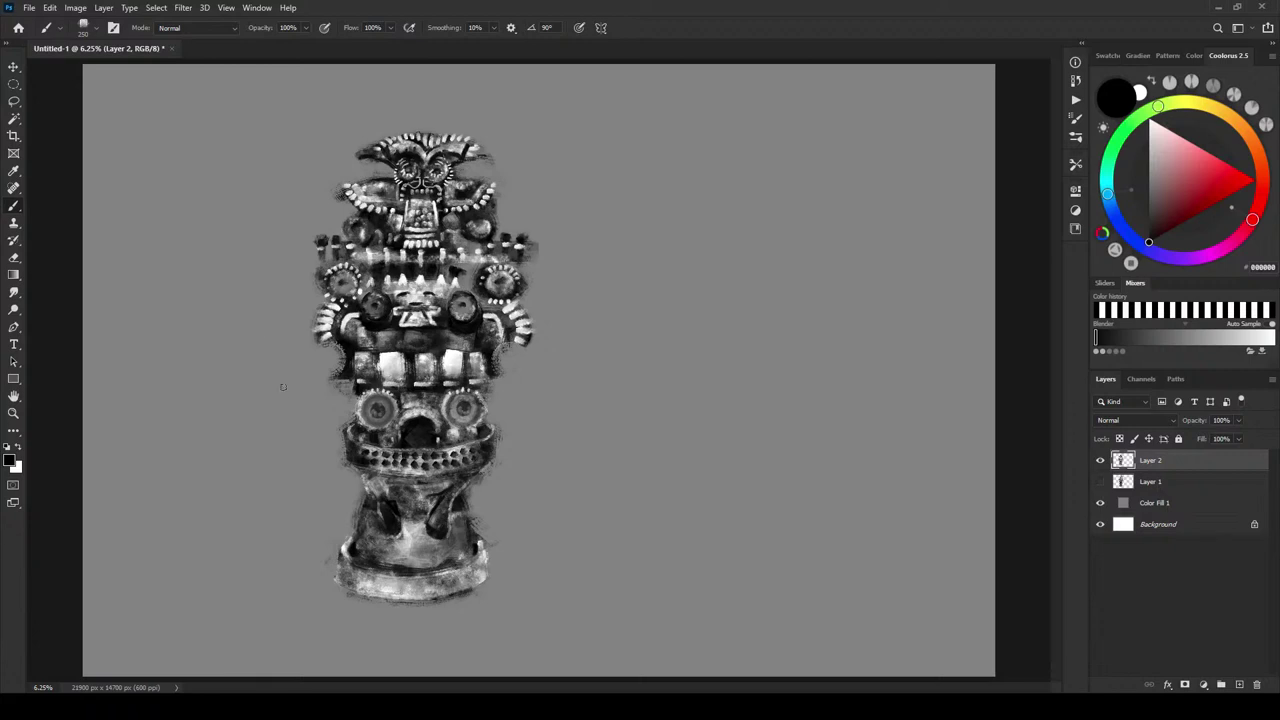
- Lasso and delete the painted areas between the small crowned figure and the beaded discs on both sides
{"action": "key", "text": "l"}
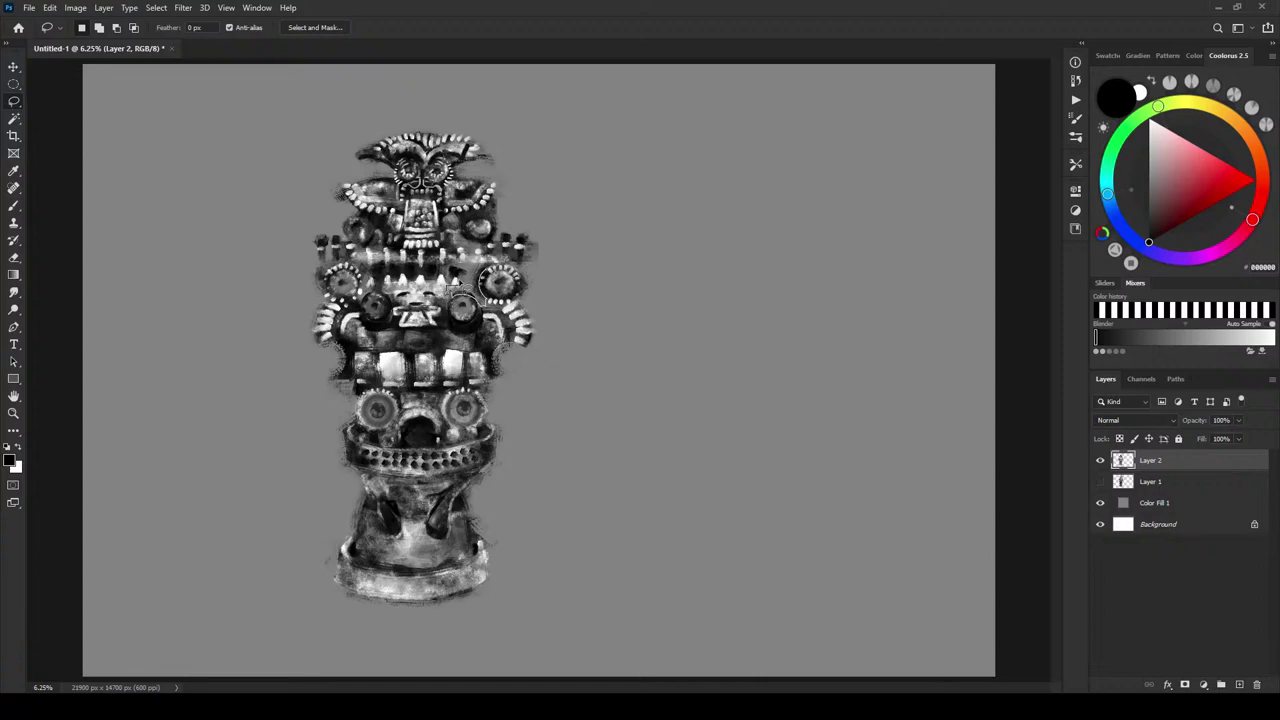
{"action": "mouse_move", "coordinate": [461, 288]}
{"action": "left_mouse_down"}
{"action": "mouse_move", "coordinate": [531, 213]}
{"action": "mouse_move", "coordinate": [455, 282]}
{"action": "mouse_move", "coordinate": [500, 262]}
{"action": "left_mouse_up"}
{"action": "key", "text": "ctrl+d"}
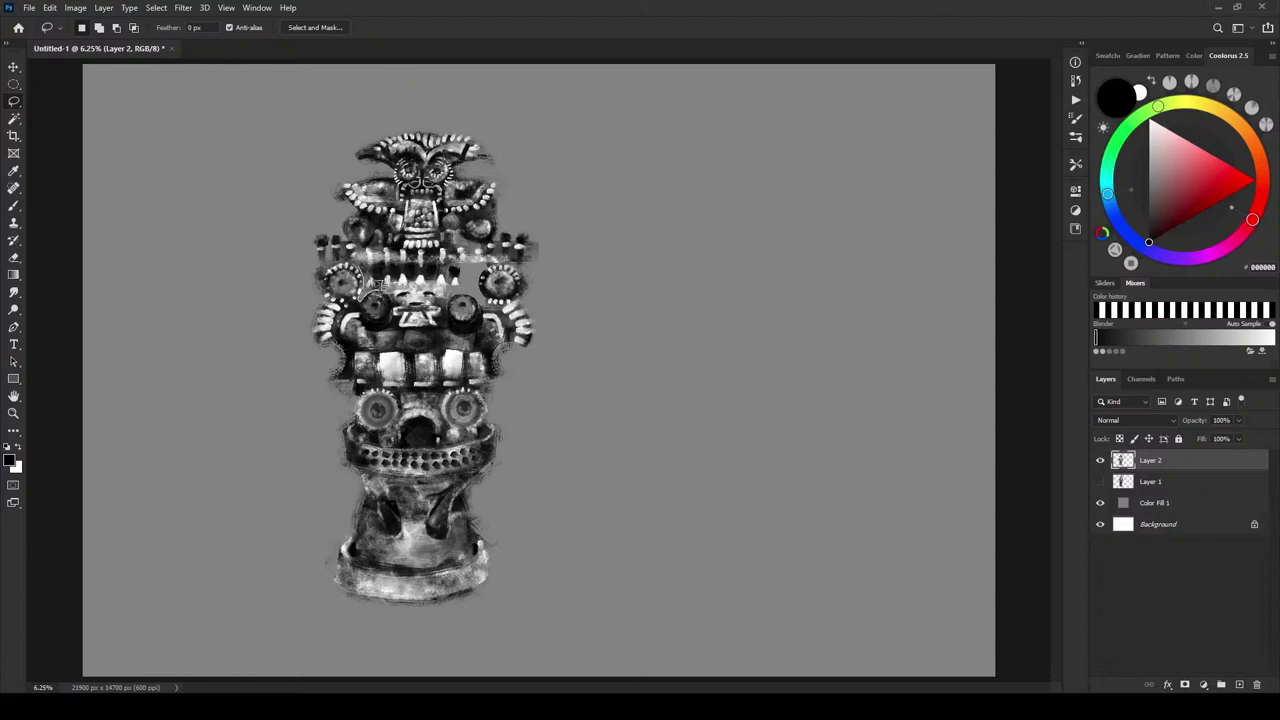
{"action": "mouse_move", "coordinate": [378, 284]}
{"action": "left_mouse_down"}
{"action": "mouse_move", "coordinate": [365, 268]}
{"action": "mouse_move", "coordinate": [360, 296]}
{"action": "left_mouse_up"}
{"action": "key", "text": "Delete"}
{"action": "key", "text": "ctrl+d"}
{"action": "key", "text": "b"}
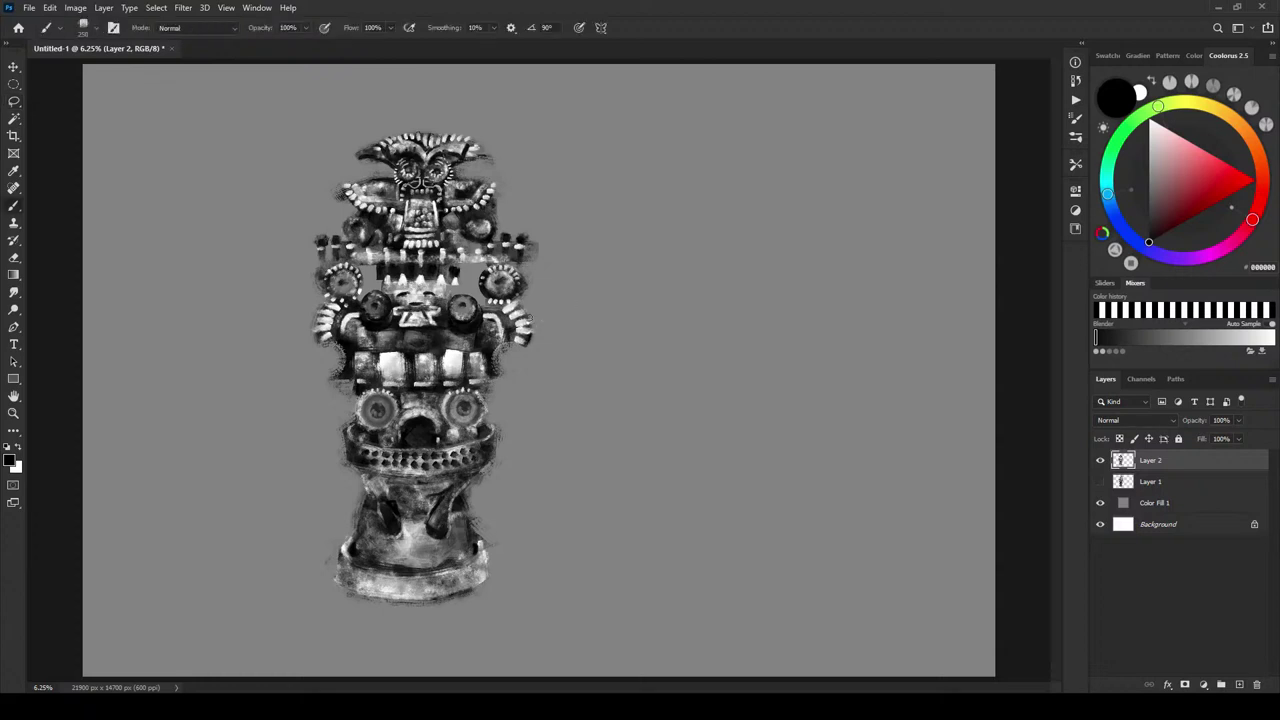
{"action": "key", "text": "x"}
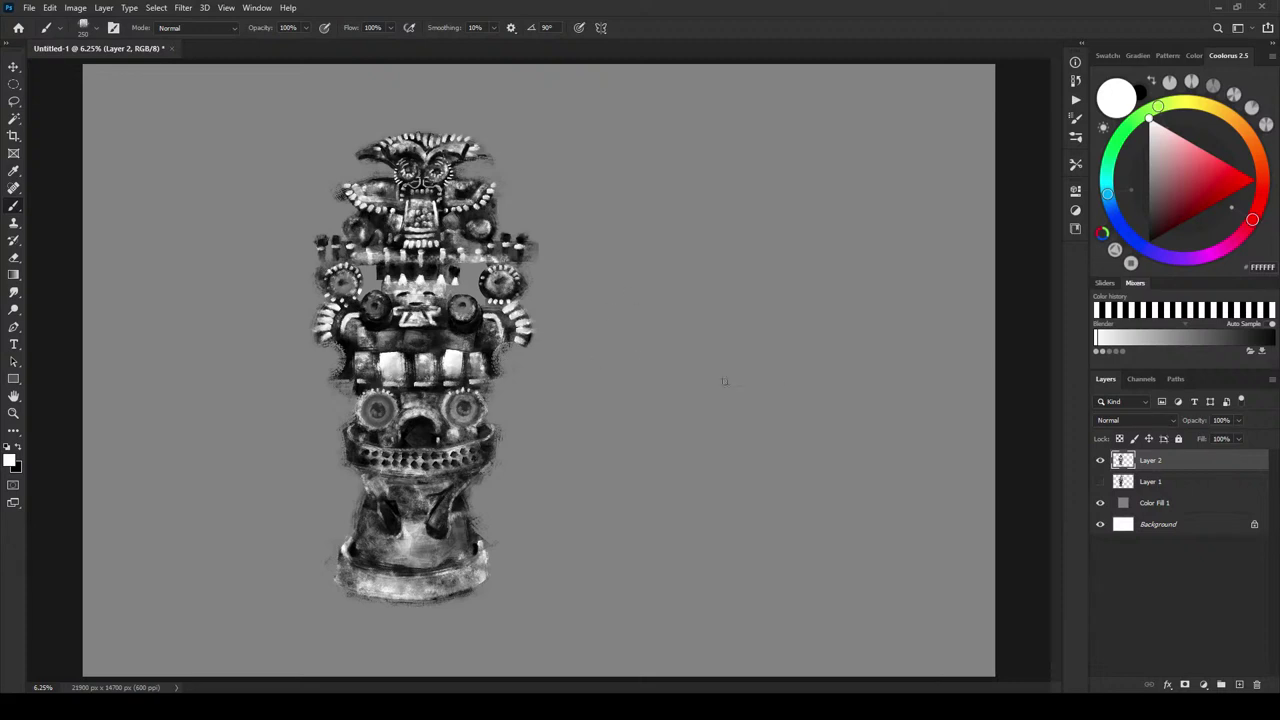
- Add a new layer above Layer 2 and choose a light ochre-orange as the brush colour
{"action": "left_click", "coordinate": [1100, 460]}
{"action": "left_click", "coordinate": [1099, 461]}
{"action": "left_click", "coordinate": [1240, 684]}
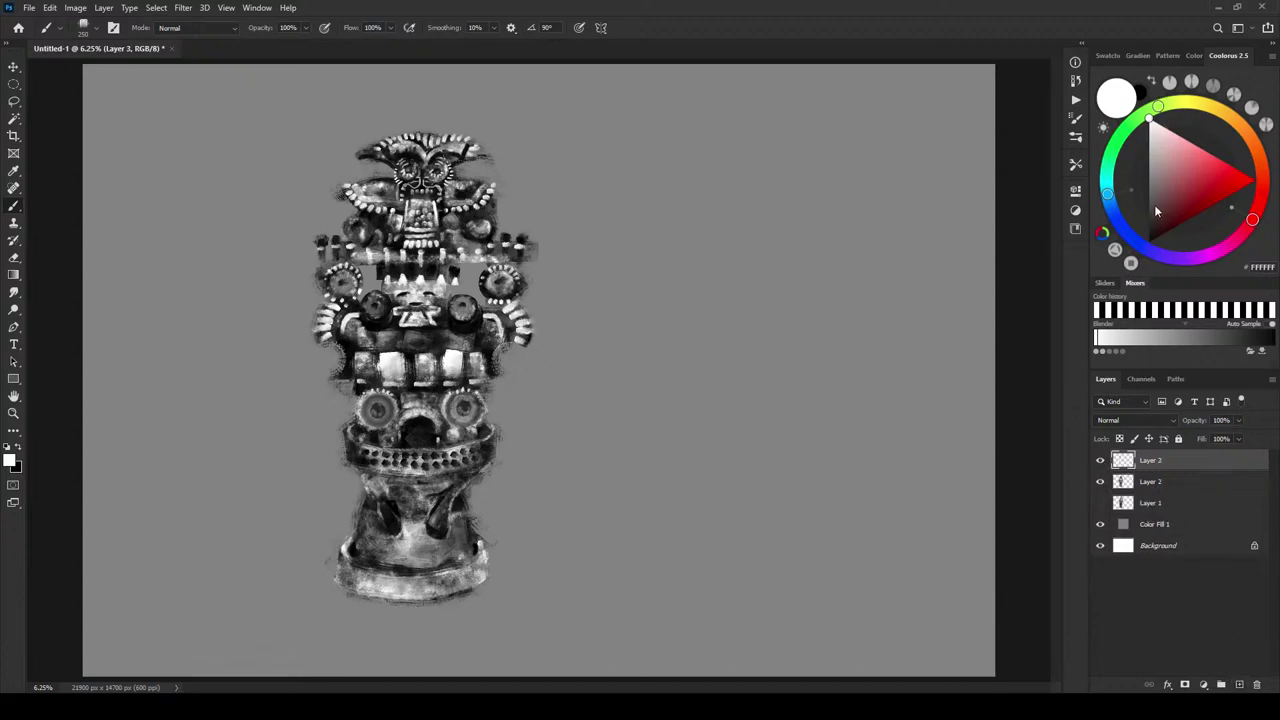
{"action": "left_click", "coordinate": [1238, 124]}
{"action": "mouse_move", "coordinate": [1197, 180]}
{"action": "left_mouse_down"}
{"action": "mouse_move", "coordinate": [1221, 174]}
{"action": "mouse_move", "coordinate": [1203, 169]}
{"action": "left_mouse_up"}
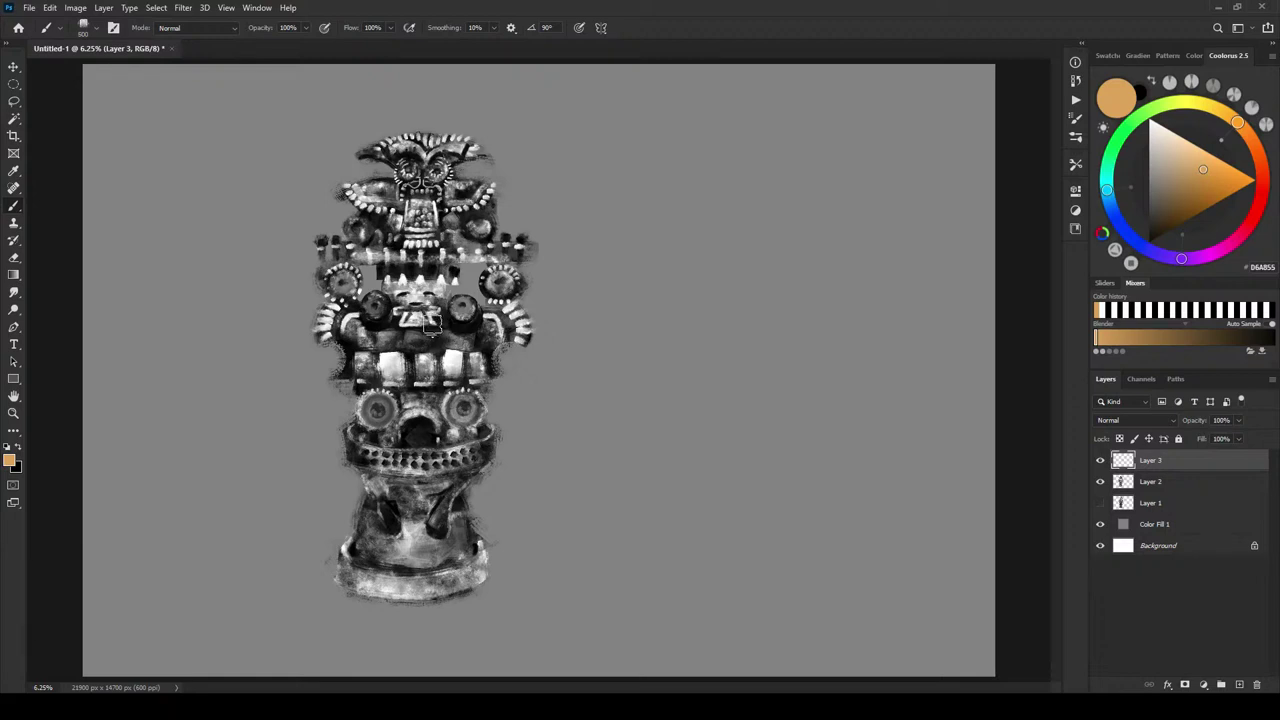
- Fill the centres of the two large lower eyes with ochre using a 400 px brush
{"action": "key", "text": "bracketleft"}
{"action": "key", "text": "bracketleft"}
{"action": "key", "text": "bracketleft"}
{"action": "key", "text": "bracketleft"}
{"action": "left_click_drag", "start_coordinate": [464, 406], "coordinate": [466, 406]}
{"action": "left_click_drag", "start_coordinate": [383, 407], "coordinate": [375, 415]}
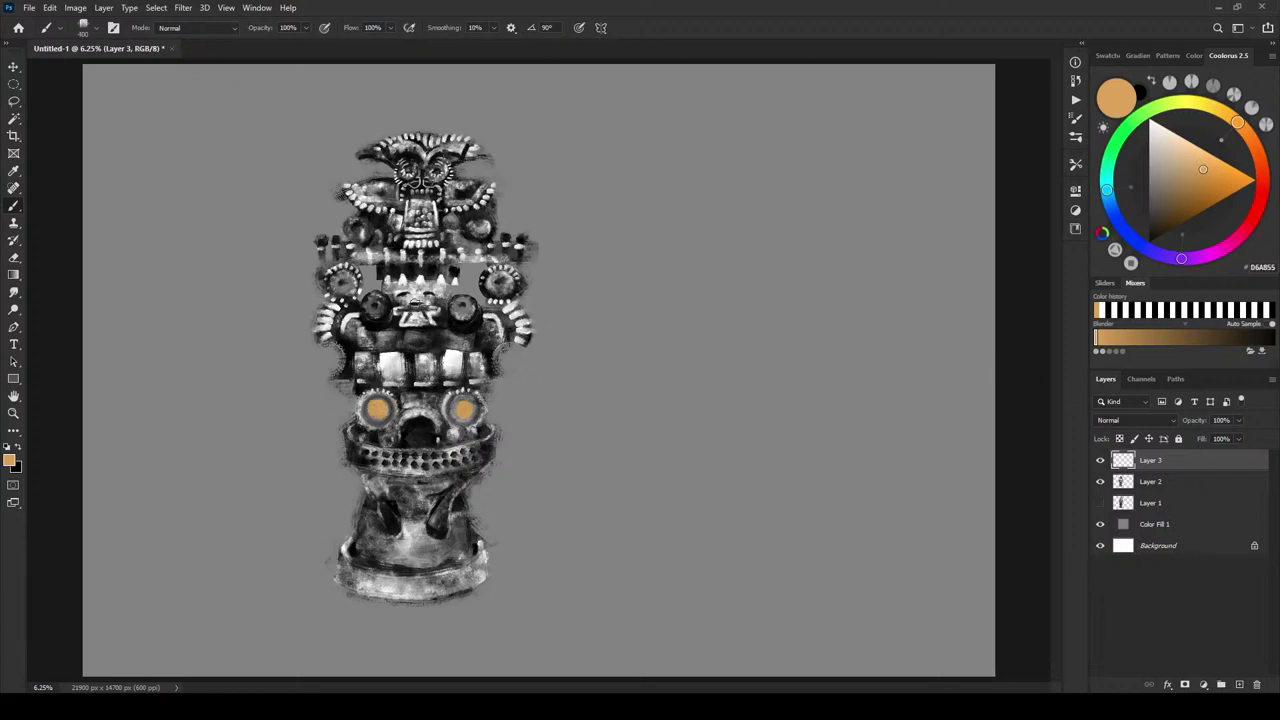
- Paint ochre inside the side fans' white arcs and in the centres of the two beaded discs
{"action": "key", "text": "bracketright"}
{"action": "mouse_move", "coordinate": [350, 336]}
{"action": "left_mouse_down"}
{"action": "mouse_move", "coordinate": [355, 326]}
{"action": "mouse_move", "coordinate": [350, 340]}
{"action": "left_mouse_up"}
{"action": "left_click_drag", "start_coordinate": [486, 330], "coordinate": [490, 334]}
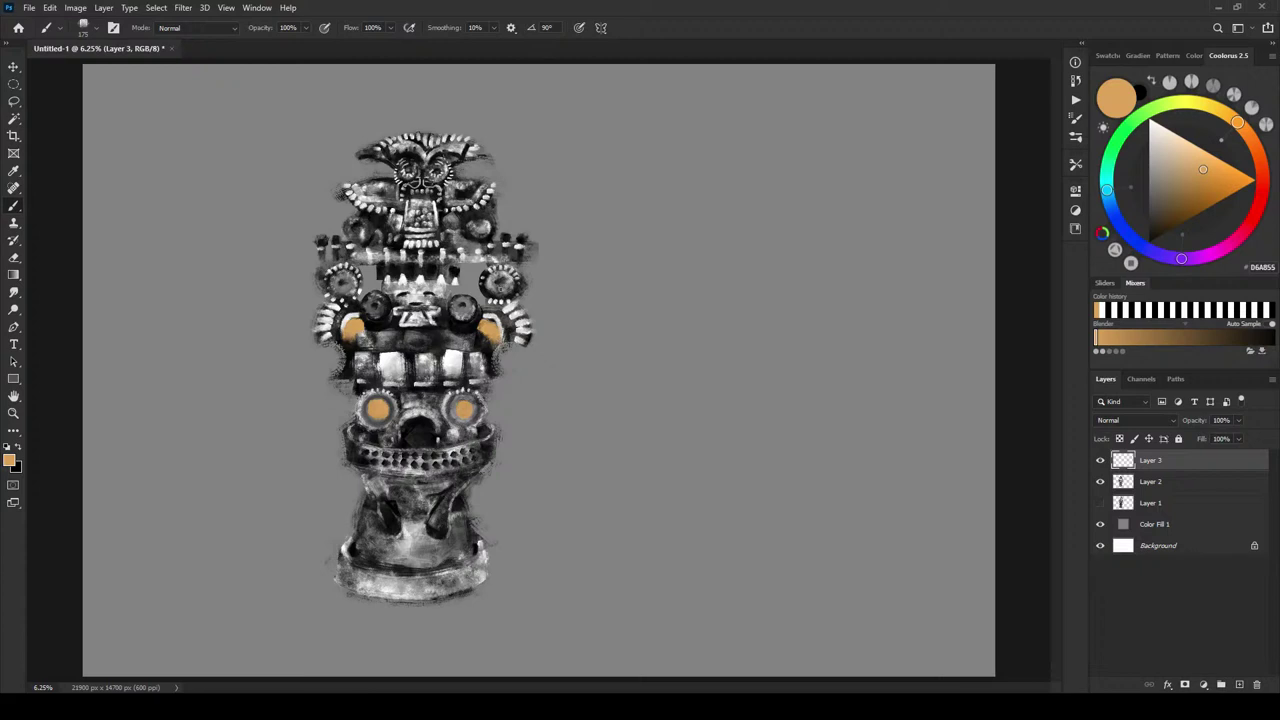
{"action": "left_click_drag", "start_coordinate": [500, 284], "coordinate": [494, 288]}
{"action": "left_click_drag", "start_coordinate": [342, 285], "coordinate": [341, 282]}
- Reduce the brush and dab ochre accents on the shoulder bar's central ornament and posts
{"action": "key", "text": "bracketleft"}
{"action": "key", "text": "bracketleft"}
{"action": "key", "text": "bracketleft"}
{"action": "key", "text": "bracketleft"}
{"action": "key", "text": "bracketleft"}
{"action": "key", "text": "bracketleft"}
{"action": "key", "text": "bracketleft"}
{"action": "left_click_drag", "start_coordinate": [417, 254], "coordinate": [424, 252]}
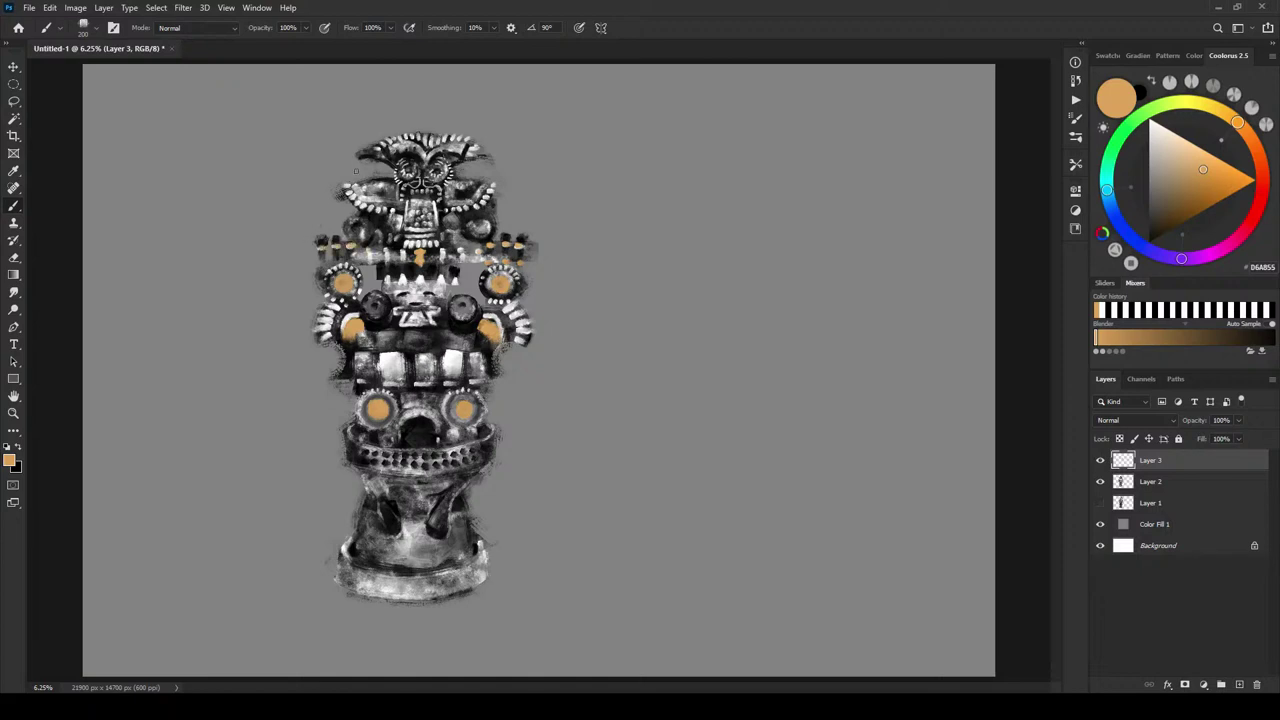
- Fill the head's two wing panels and the outermost blocks of the band above the large eyes with ochre
{"action": "left_click_drag", "start_coordinate": [368, 190], "coordinate": [476, 186]}
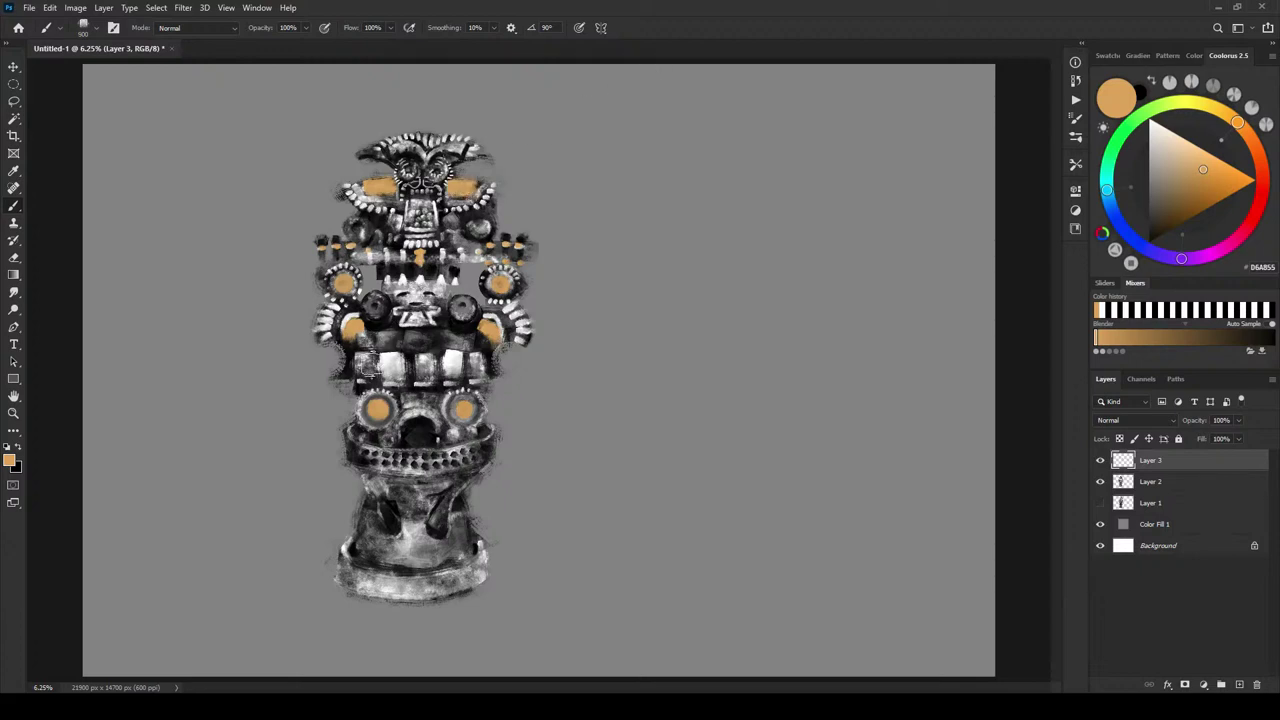
{"action": "left_click_drag", "start_coordinate": [364, 356], "coordinate": [366, 382]}
{"action": "left_click_drag", "start_coordinate": [476, 354], "coordinate": [478, 376]}
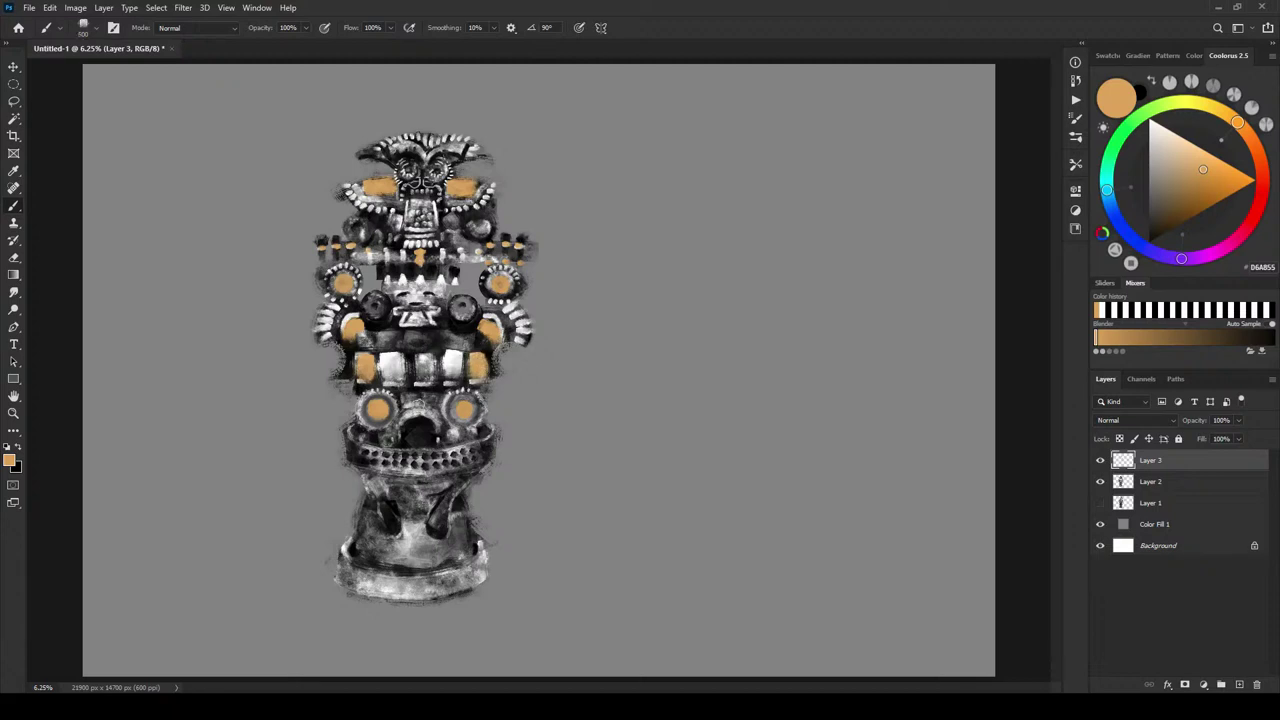
- Choose a darker, redder brown and paint it around the large lower eyes and the mouth opening
{"action": "left_click", "coordinate": [1199, 194]}
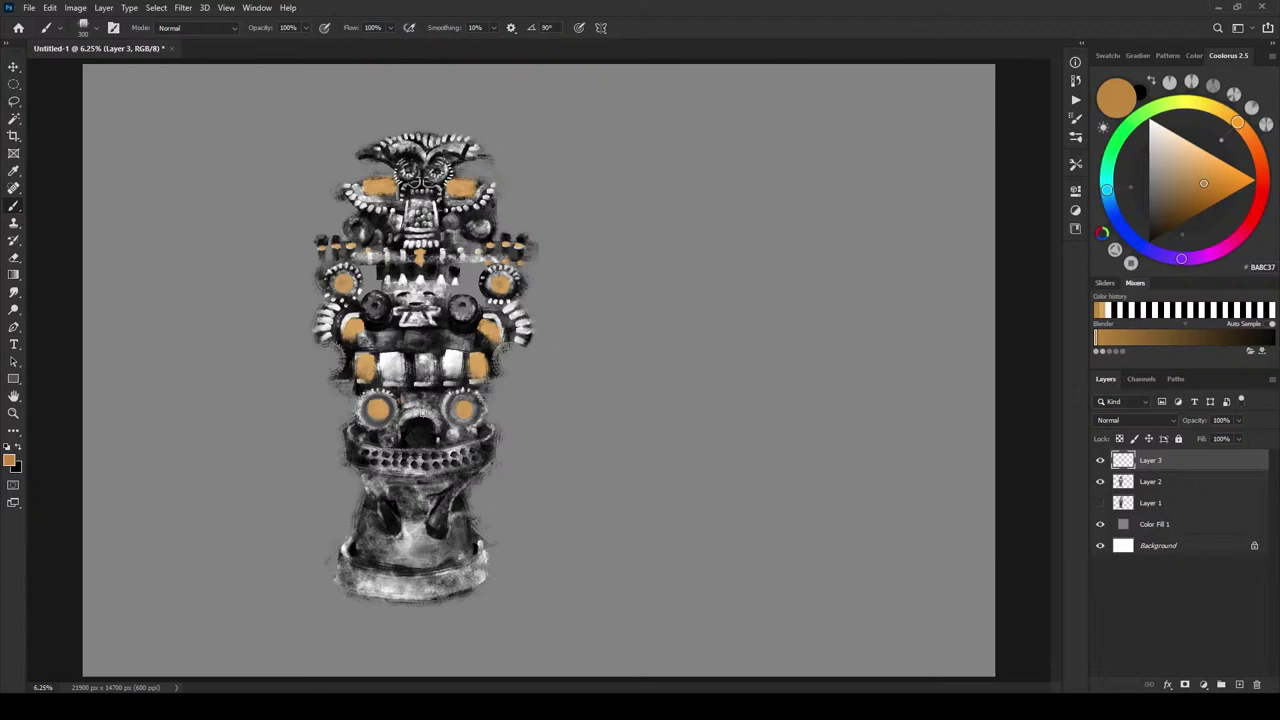
{"action": "left_click", "coordinate": [1196, 191]}
{"action": "left_click", "coordinate": [1246, 130]}
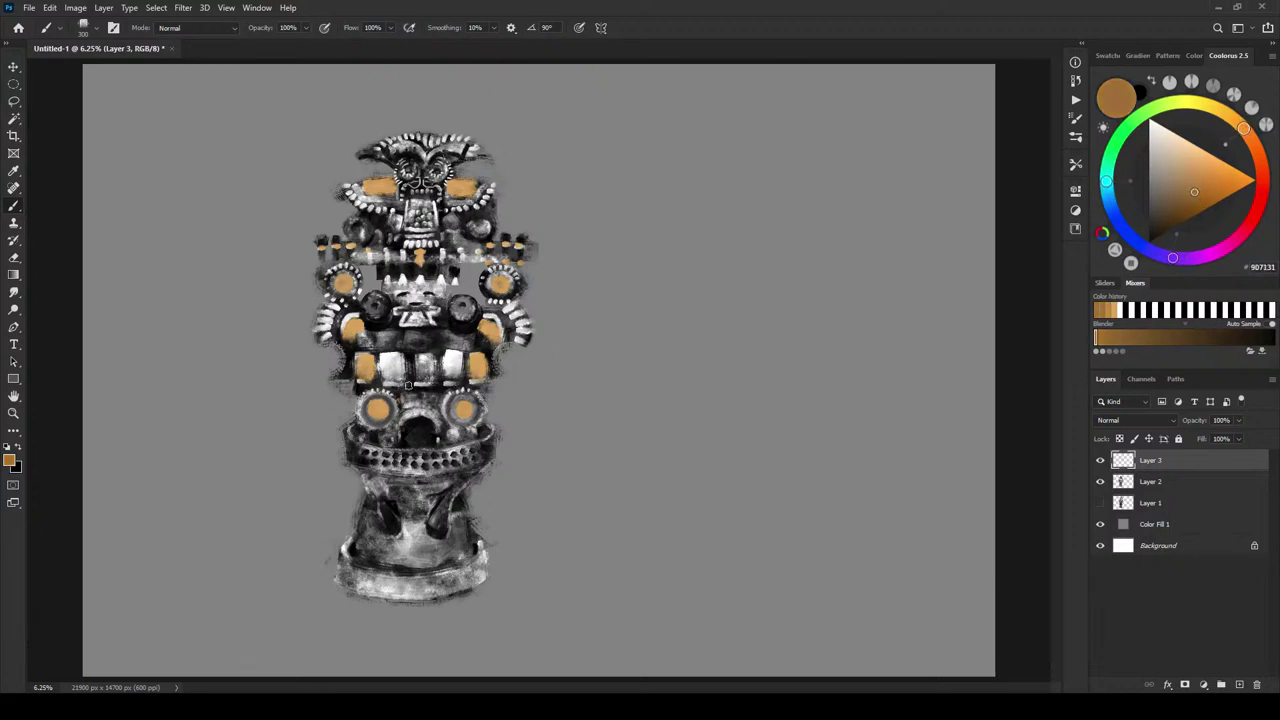
{"action": "mouse_move", "coordinate": [406, 404]}
{"action": "left_mouse_down"}
{"action": "mouse_move", "coordinate": [342, 411]}
{"action": "mouse_move", "coordinate": [430, 385]}
{"action": "mouse_move", "coordinate": [358, 393]}
{"action": "mouse_move", "coordinate": [384, 436]}
{"action": "left_mouse_up"}
{"action": "key", "text": "bracketleft"}
{"action": "key", "text": "bracketleft"}
{"action": "key", "text": "bracketleft"}
{"action": "left_click", "coordinate": [359, 392]}
{"action": "key", "text": "bracketright"}
{"action": "mouse_move", "coordinate": [462, 436]}
{"action": "left_mouse_down"}
{"action": "mouse_move", "coordinate": [440, 429]}
{"action": "mouse_move", "coordinate": [429, 442]}
{"action": "mouse_move", "coordinate": [416, 425]}
{"action": "left_mouse_up"}
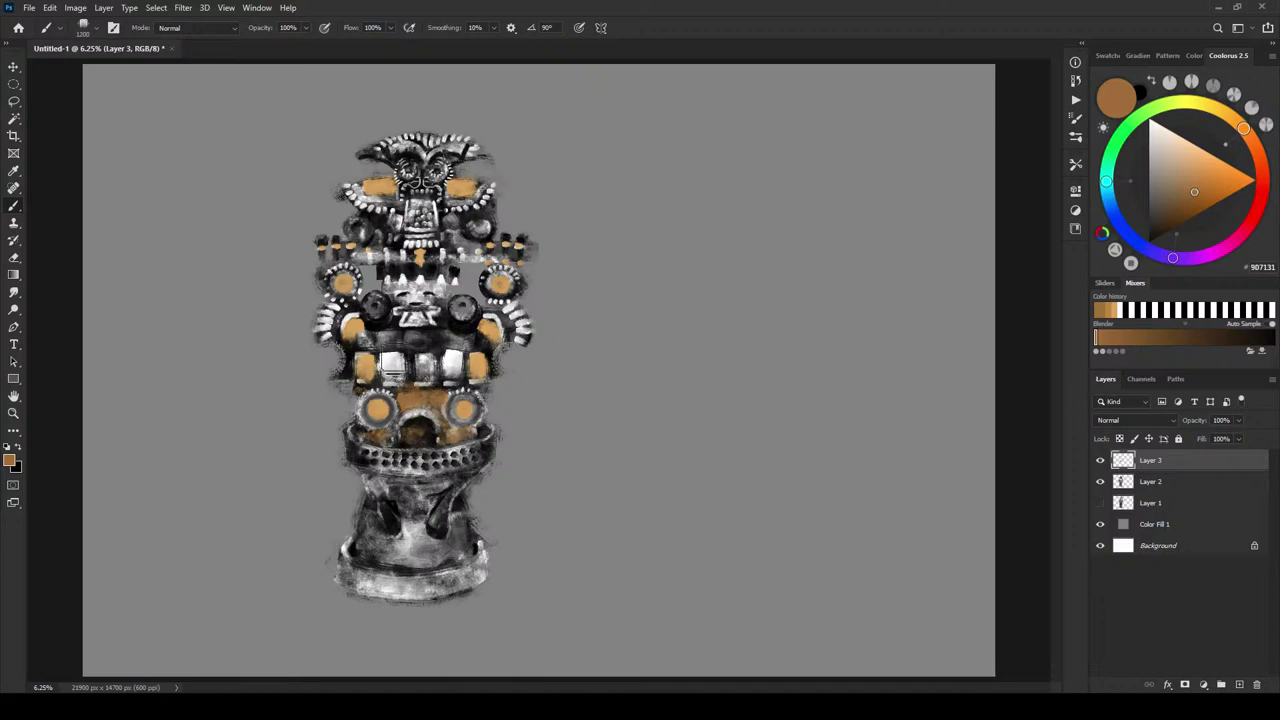
- Paint brown over the band below the small central figure and across the figure's face and crown
{"action": "mouse_move", "coordinate": [388, 365]}
{"action": "left_mouse_down"}
{"action": "mouse_move", "coordinate": [382, 330]}
{"action": "mouse_move", "coordinate": [468, 337]}
{"action": "mouse_move", "coordinate": [400, 340]}
{"action": "left_mouse_up"}
{"action": "key", "text": "bracketleft"}
{"action": "key", "text": "bracketleft"}
{"action": "key", "text": "bracketleft"}
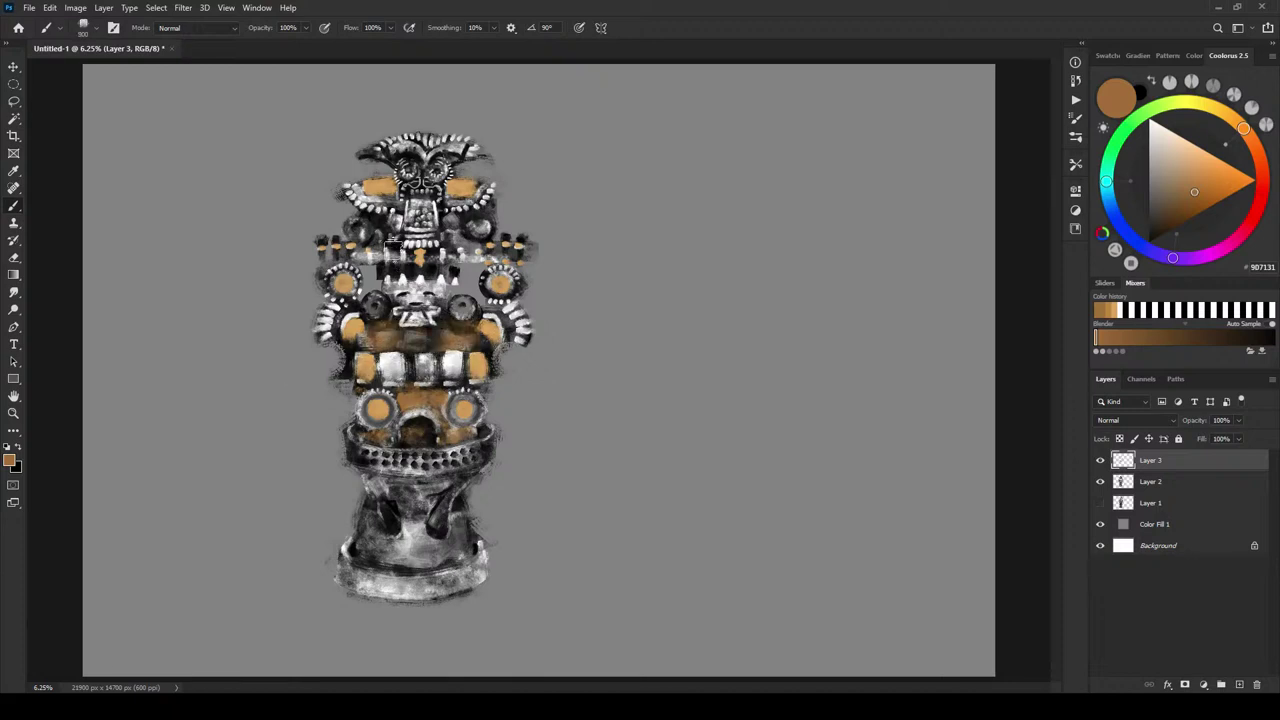
{"action": "mouse_move", "coordinate": [435, 295]}
{"action": "left_mouse_down"}
{"action": "mouse_move", "coordinate": [390, 292]}
{"action": "mouse_move", "coordinate": [397, 272]}
{"action": "left_mouse_up"}
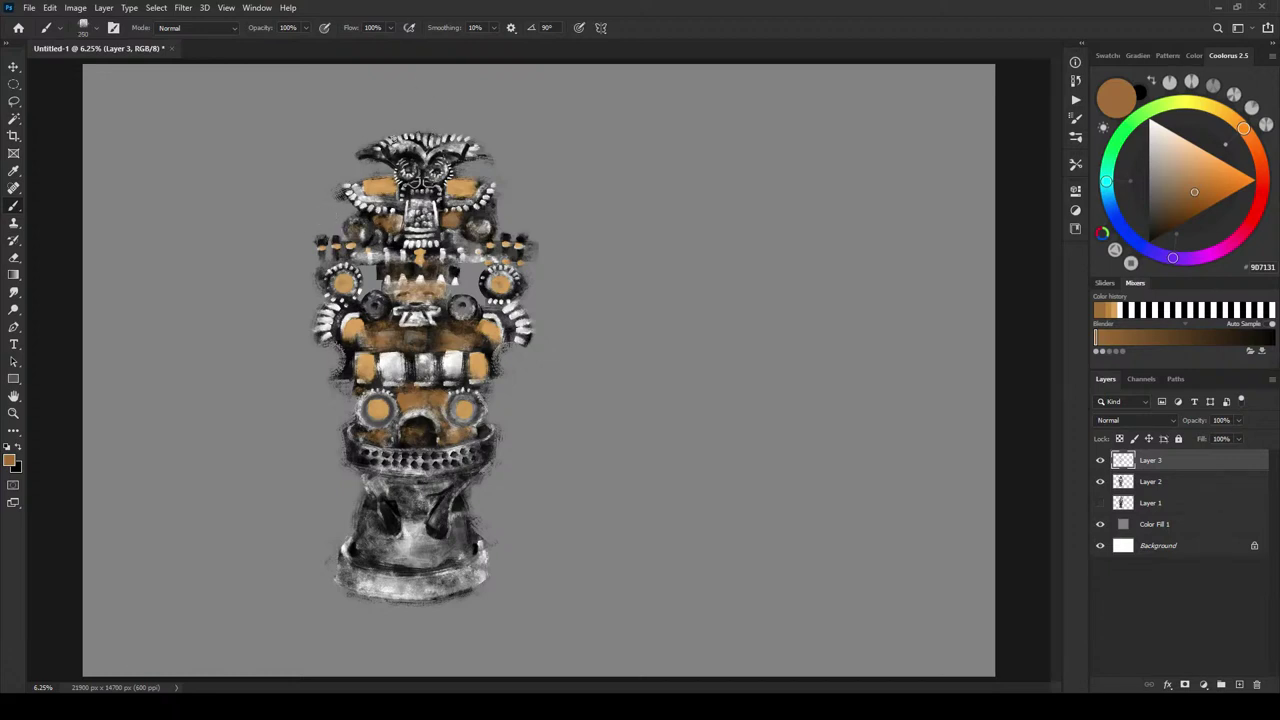
- Paint brown along both sides and the upper edge of the head's winged headdress
{"action": "mouse_move", "coordinate": [379, 153]}
{"action": "left_mouse_down"}
{"action": "mouse_move", "coordinate": [368, 154]}
{"action": "mouse_move", "coordinate": [398, 138]}
{"action": "left_mouse_up"}
{"action": "mouse_move", "coordinate": [482, 153]}
{"action": "left_mouse_down"}
{"action": "mouse_move", "coordinate": [428, 130]}
{"action": "mouse_move", "coordinate": [471, 139]}
{"action": "mouse_move", "coordinate": [369, 150]}
{"action": "mouse_move", "coordinate": [401, 133]}
{"action": "mouse_move", "coordinate": [366, 151]}
{"action": "mouse_move", "coordinate": [424, 137]}
{"action": "left_mouse_up"}
{"action": "key", "text": "]"}
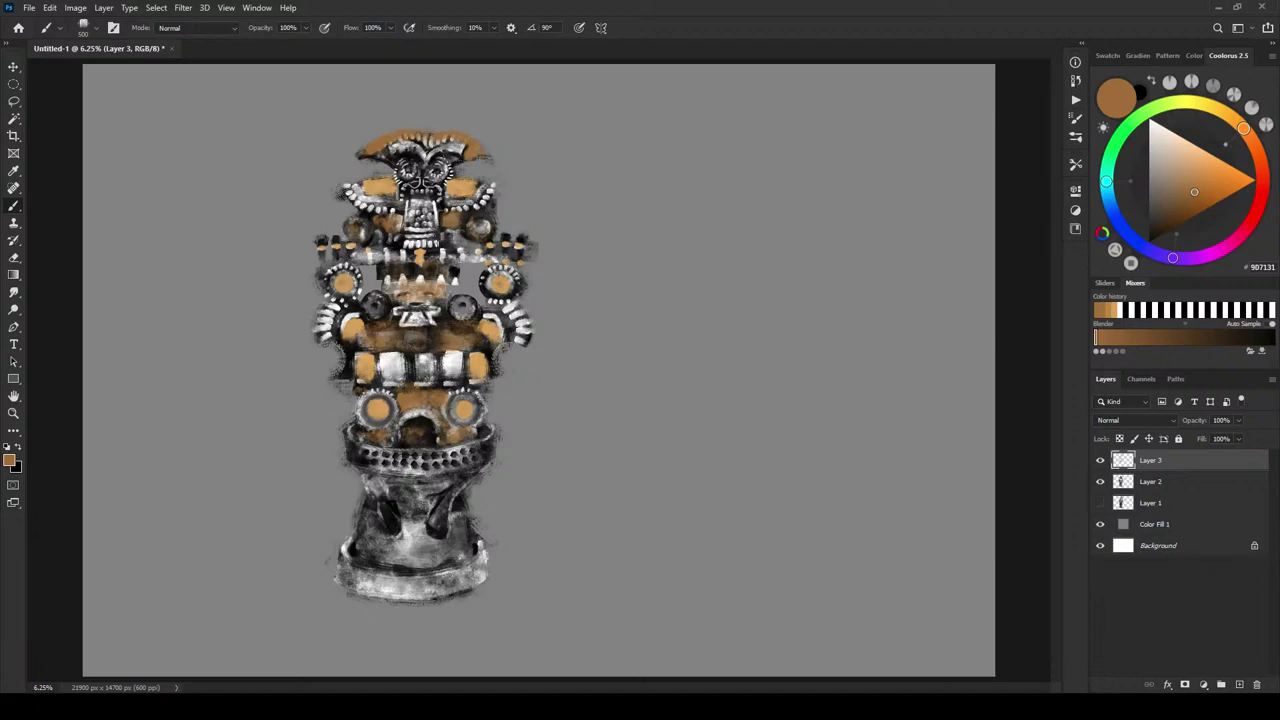
- Paint brown over the panel below the upper face, the middle blocks of the band and the studded rim
{"action": "left_click_drag", "start_coordinate": [420, 220], "coordinate": [426, 202]}
{"action": "mouse_move", "coordinate": [412, 349]}
{"action": "left_mouse_down"}
{"action": "mouse_move", "coordinate": [392, 366]}
{"action": "mouse_move", "coordinate": [445, 366]}
{"action": "left_mouse_up"}
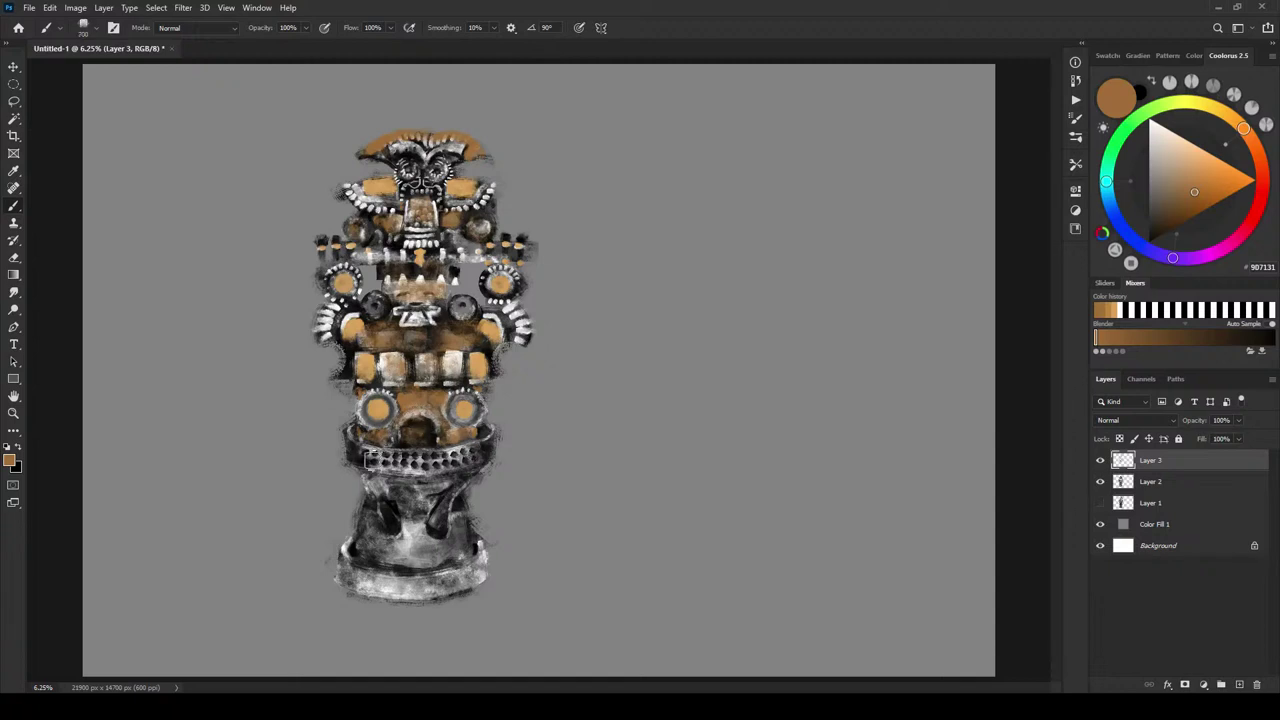
{"action": "key", "text": "bracketright"}
{"action": "key", "text": "bracketright"}
{"action": "key", "text": "bracketright"}
{"action": "mouse_move", "coordinate": [408, 462]}
{"action": "left_mouse_down"}
{"action": "mouse_move", "coordinate": [376, 458]}
{"action": "mouse_move", "coordinate": [487, 445]}
{"action": "left_mouse_up"}
- Paint brown over the rest of the rim and the whole pedestal with a brush of about 1200 px
{"action": "key", "text": "bracketright"}
{"action": "key", "text": "bracketright"}
{"action": "key", "text": "bracketright"}
{"action": "mouse_move", "coordinate": [388, 460]}
{"action": "left_mouse_down"}
{"action": "mouse_move", "coordinate": [405, 474]}
{"action": "mouse_move", "coordinate": [396, 442]}
{"action": "mouse_move", "coordinate": [394, 456]}
{"action": "left_mouse_up"}
{"action": "mouse_move", "coordinate": [419, 513]}
{"action": "left_mouse_down"}
{"action": "mouse_move", "coordinate": [384, 481]}
{"action": "mouse_move", "coordinate": [434, 496]}
{"action": "mouse_move", "coordinate": [377, 483]}
{"action": "mouse_move", "coordinate": [443, 483]}
{"action": "mouse_move", "coordinate": [394, 502]}
{"action": "mouse_move", "coordinate": [407, 524]}
{"action": "mouse_move", "coordinate": [444, 493]}
{"action": "mouse_move", "coordinate": [419, 529]}
{"action": "mouse_move", "coordinate": [373, 510]}
{"action": "mouse_move", "coordinate": [349, 570]}
{"action": "mouse_move", "coordinate": [459, 581]}
{"action": "mouse_move", "coordinate": [388, 541]}
{"action": "mouse_move", "coordinate": [441, 580]}
{"action": "mouse_move", "coordinate": [460, 570]}
{"action": "mouse_move", "coordinate": [441, 502]}
{"action": "mouse_move", "coordinate": [473, 561]}
{"action": "left_mouse_up"}
- Reduce the brush and paint brown over the feather-like fringes on both sides of the figure
{"action": "key", "text": "["}
{"action": "key", "text": "["}
{"action": "key", "text": "["}
{"action": "key", "text": "["}
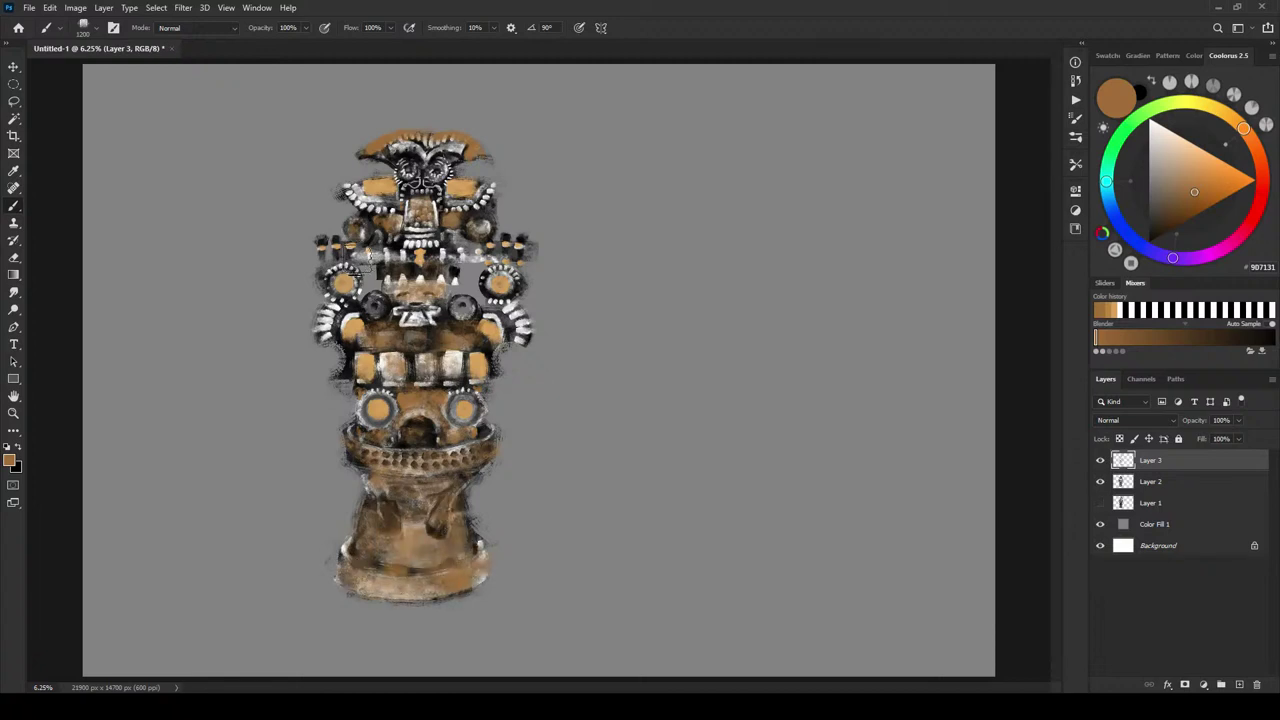
{"action": "mouse_move", "coordinate": [347, 326]}
{"action": "left_mouse_down"}
{"action": "mouse_move", "coordinate": [322, 328]}
{"action": "mouse_move", "coordinate": [320, 312]}
{"action": "left_mouse_up"}
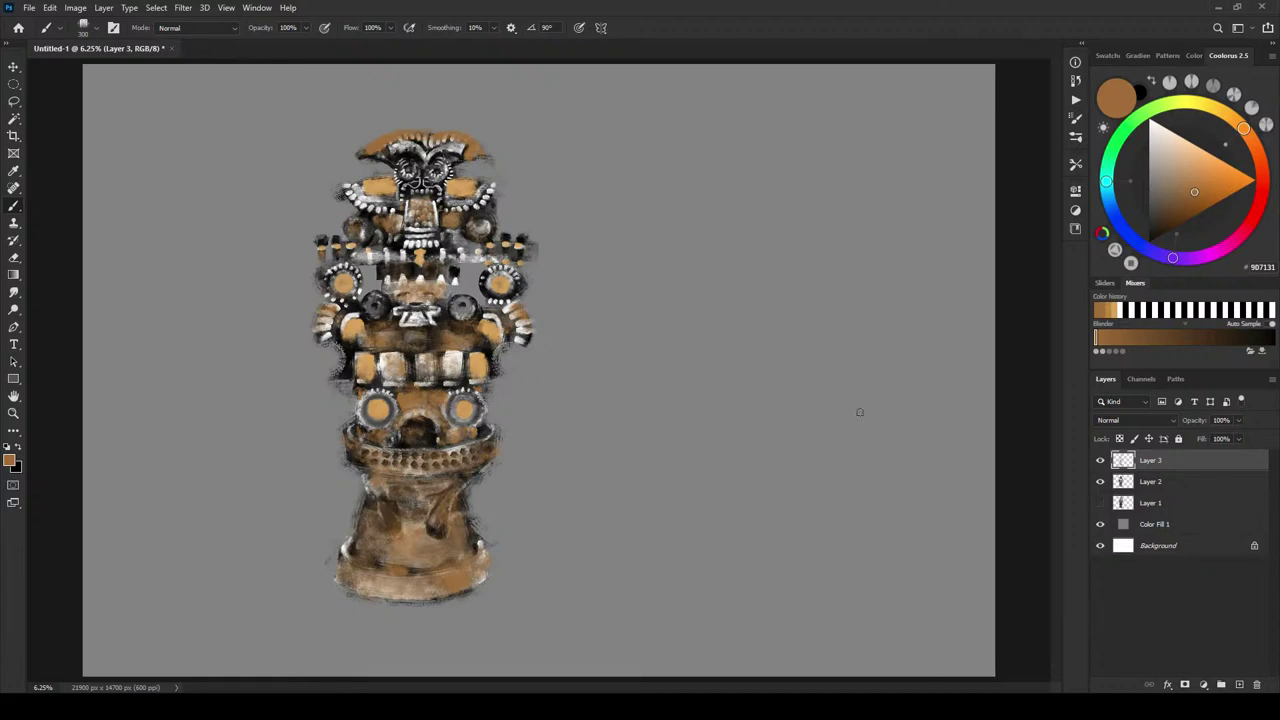
- Choose a deep crimson and add red accents inside the side fringes, beside the block band and around the upper face's eyes
{"action": "key", "text": "x"}
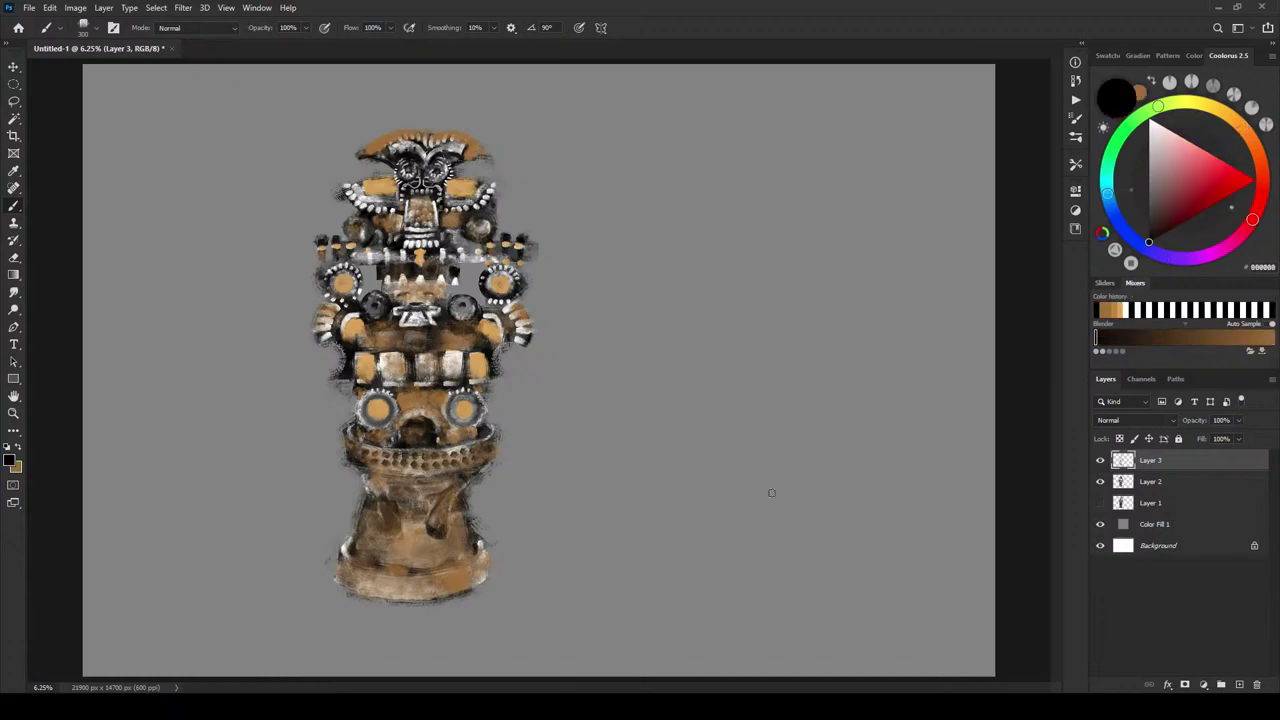
{"action": "left_click_drag", "start_coordinate": [1206, 187], "coordinate": [1201, 192]}
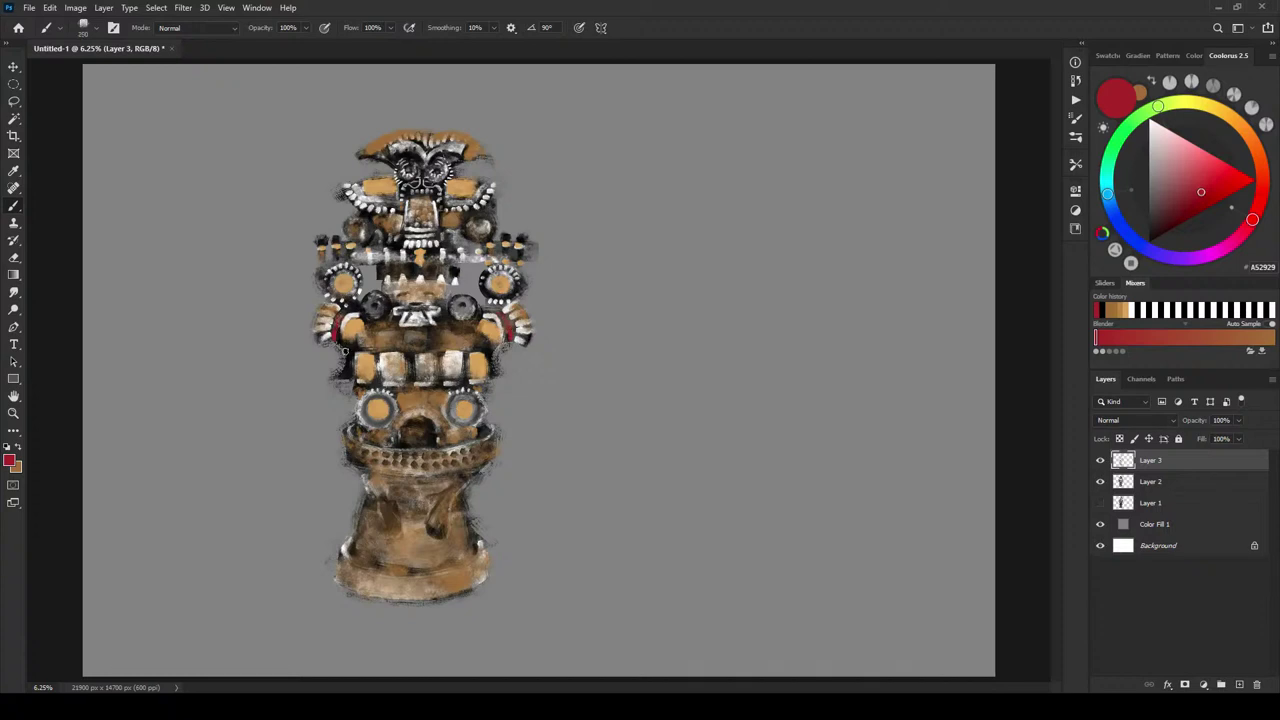
{"action": "left_click_drag", "start_coordinate": [345, 351], "coordinate": [354, 349]}
{"action": "left_click_drag", "start_coordinate": [404, 172], "coordinate": [423, 157]}
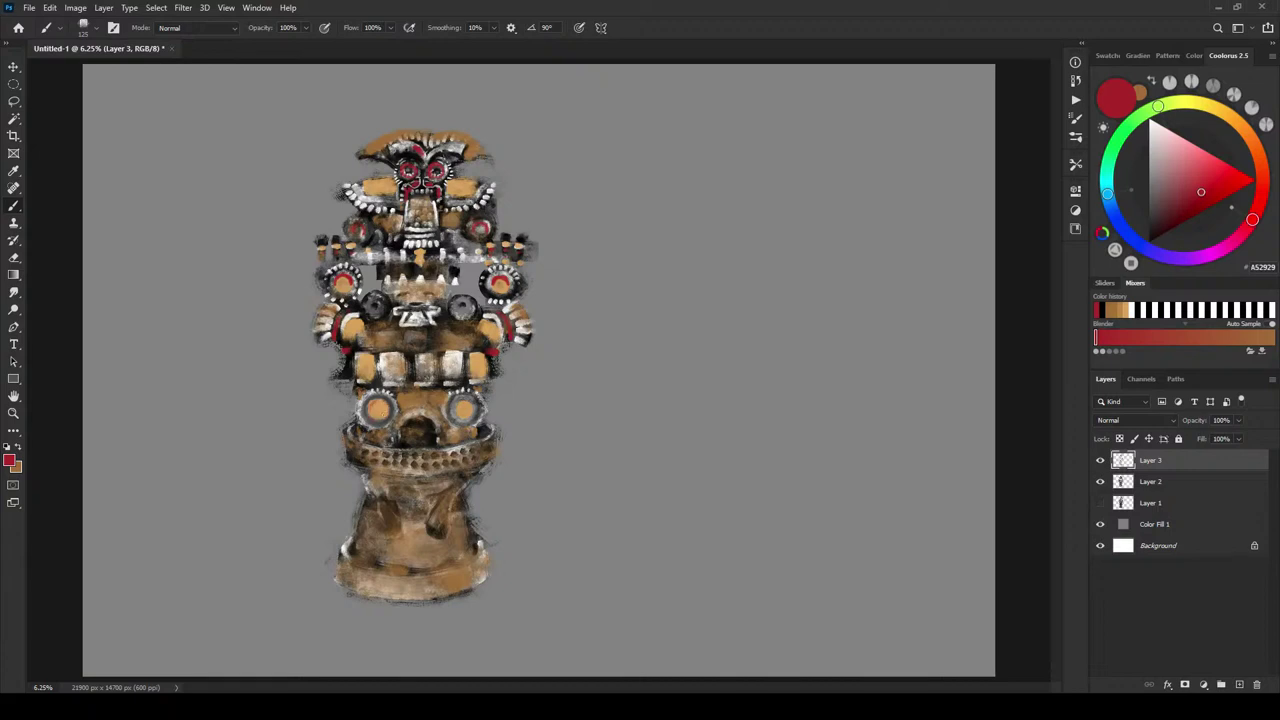
- Paint crimson rings inside the two large lower eyes
{"action": "mouse_move", "coordinate": [371, 414]}
{"action": "left_mouse_down"}
{"action": "mouse_move", "coordinate": [376, 401]}
{"action": "mouse_move", "coordinate": [386, 411]}
{"action": "left_mouse_up"}
{"action": "left_click", "coordinate": [463, 407]}
{"action": "left_click", "coordinate": [465, 409]}
- Shift the red to a warmer brick tone and fill the two slanted hollows on the pedestal
{"action": "left_click", "coordinate": [386, 512]}
{"action": "left_click_drag", "start_coordinate": [1255, 221], "coordinate": [1263, 181]}
{"action": "mouse_move", "coordinate": [384, 505]}
{"action": "left_mouse_down"}
{"action": "mouse_move", "coordinate": [395, 530]}
{"action": "mouse_move", "coordinate": [440, 514]}
{"action": "mouse_move", "coordinate": [430, 534]}
{"action": "mouse_move", "coordinate": [439, 528]}
{"action": "left_mouse_up"}
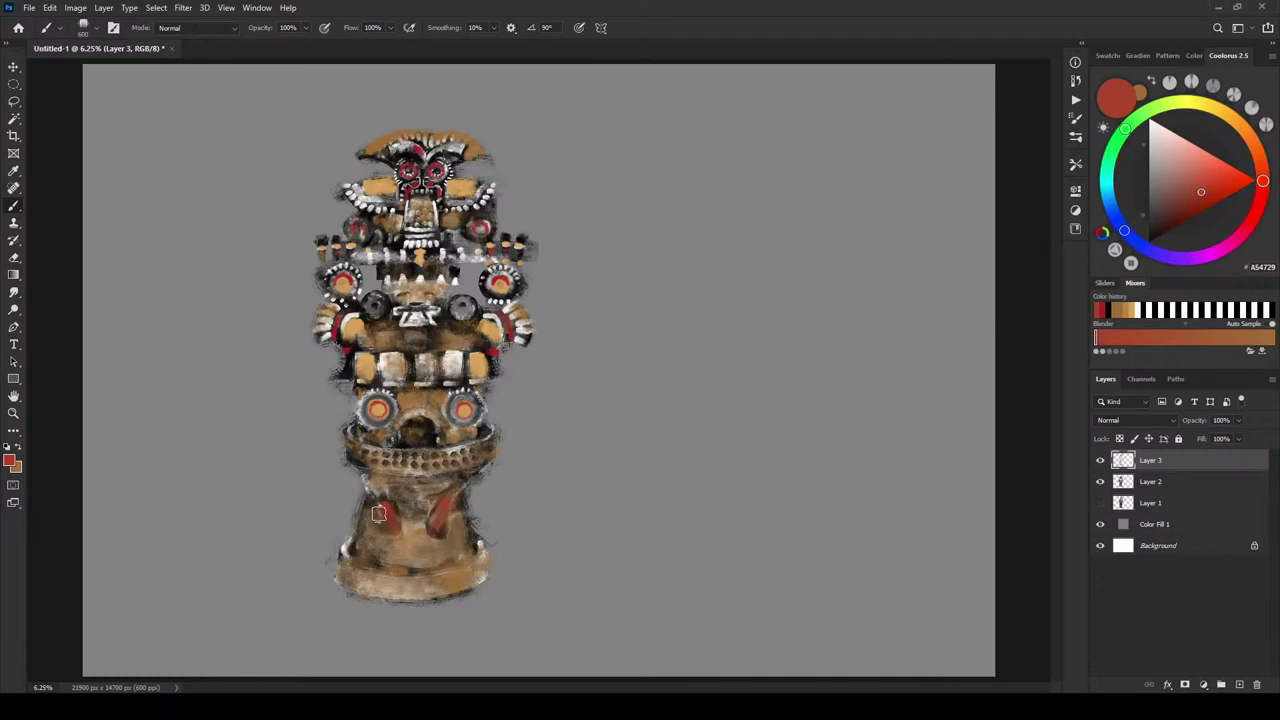
{"action": "left_click_drag", "start_coordinate": [381, 515], "coordinate": [390, 536]}
- Enlarge the brush and paint the central block of the band above the large eyes brick red
{"action": "key", "text": "bracketright"}
{"action": "key", "text": "bracketright"}
{"action": "key", "text": "bracketright"}
{"action": "key", "text": "bracketright"}
{"action": "key", "text": "bracketright"}
{"action": "key", "text": "bracketright"}
{"action": "key", "text": "bracketright"}
{"action": "left_click_drag", "start_coordinate": [424, 358], "coordinate": [425, 376]}
- Mix a bright saturated orange and repaint the two outermost blocks of the band with it
{"action": "key", "text": "["}
{"action": "left_click", "coordinate": [1228, 172]}
{"action": "left_click_drag", "start_coordinate": [1260, 160], "coordinate": [1254, 143]}
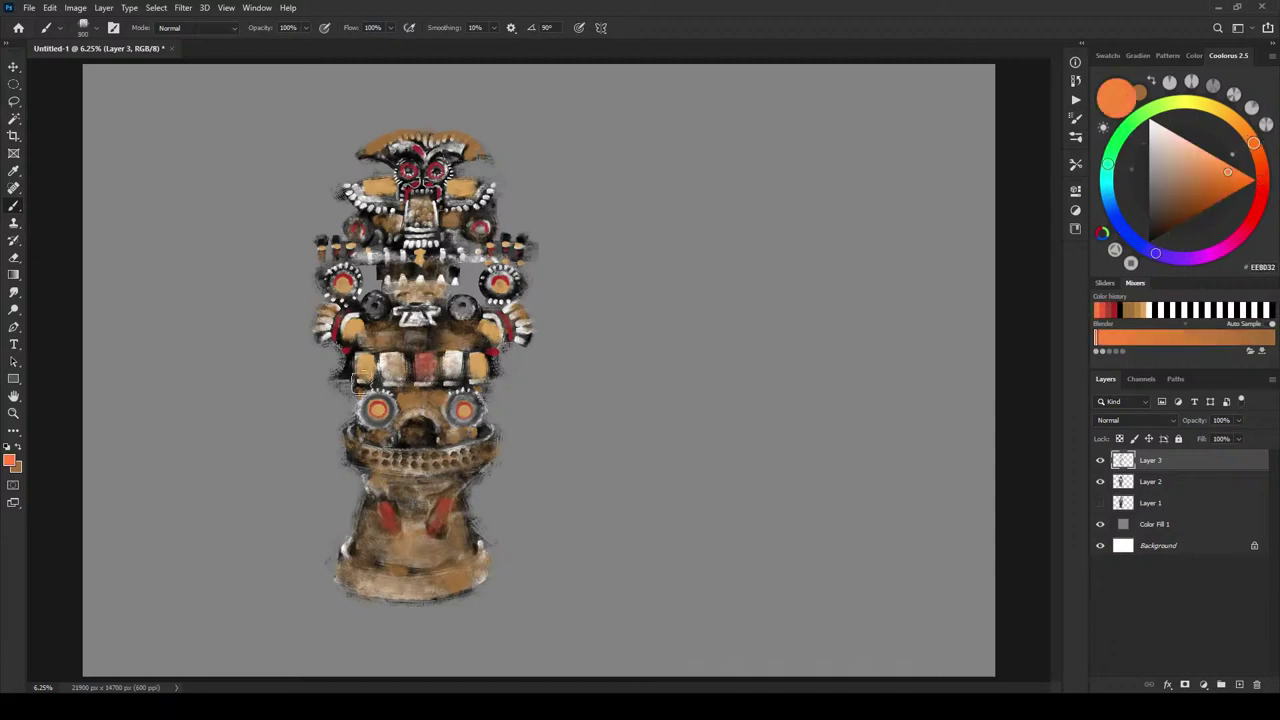
{"action": "left_click", "coordinate": [1219, 164]}
{"action": "left_click", "coordinate": [1238, 122]}
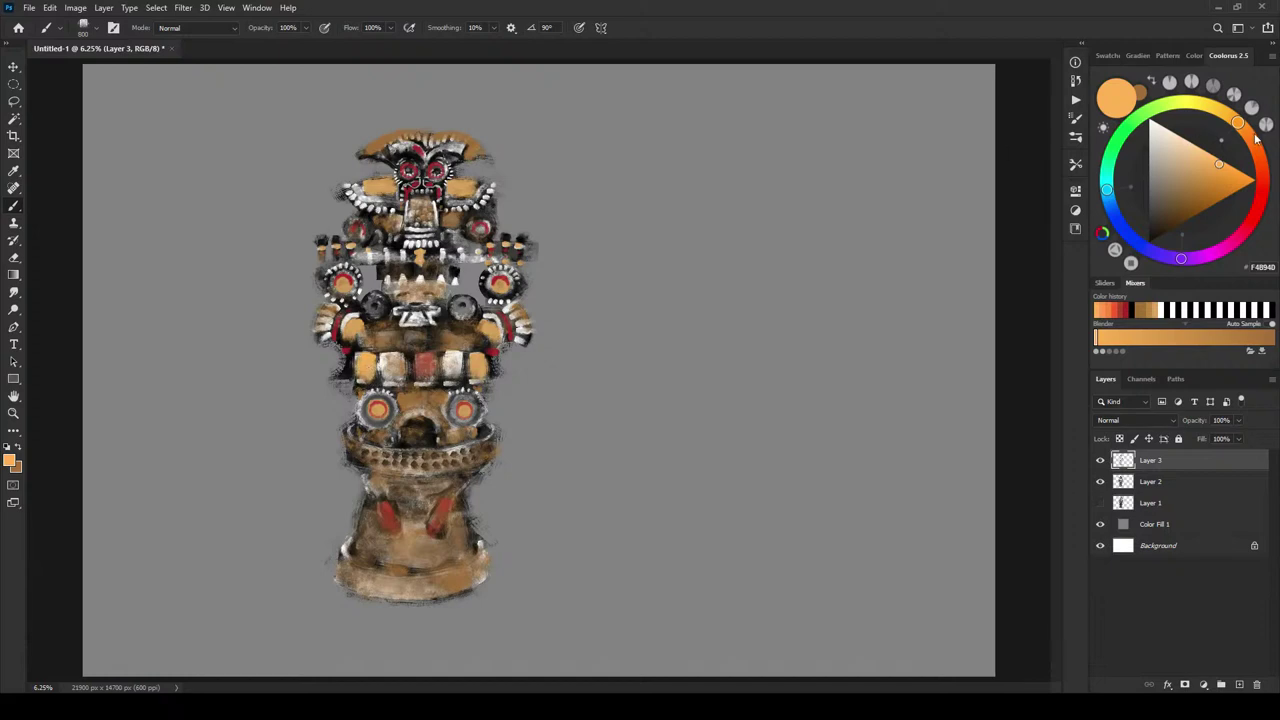
{"action": "left_click_drag", "start_coordinate": [1244, 128], "coordinate": [1254, 143]}
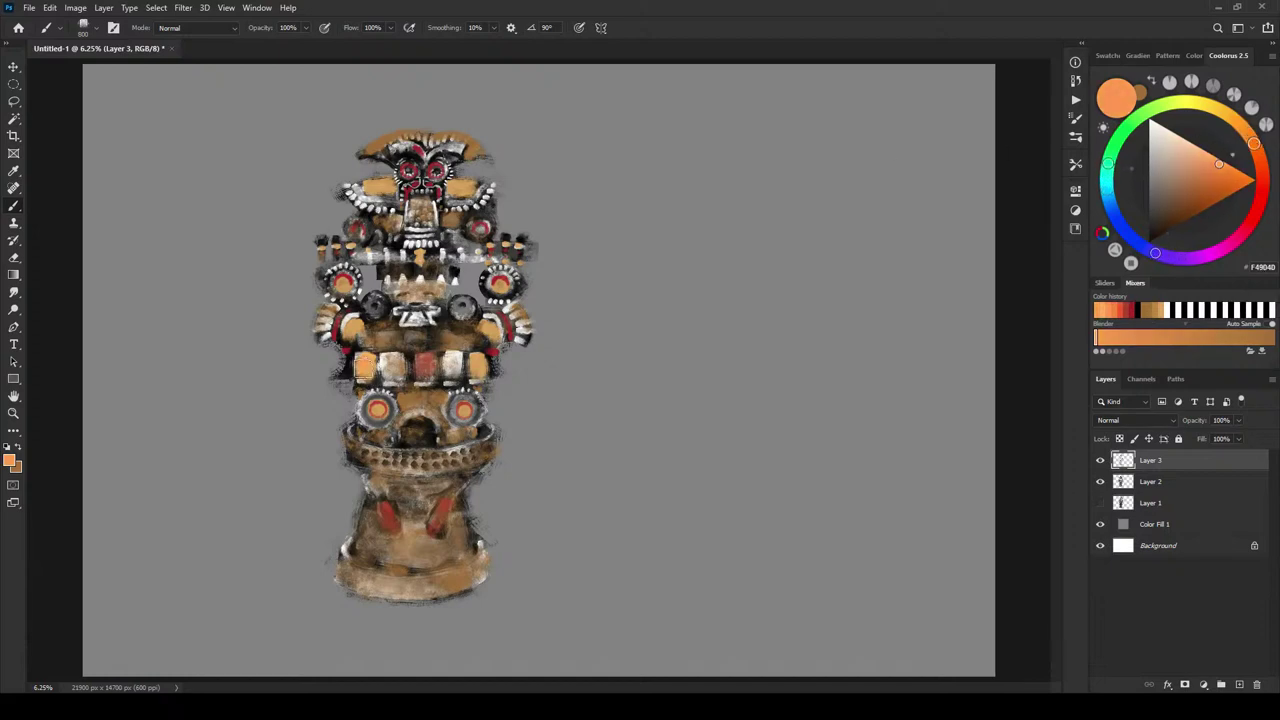
{"action": "left_click", "coordinate": [1245, 130]}
{"action": "left_click", "coordinate": [1232, 168]}
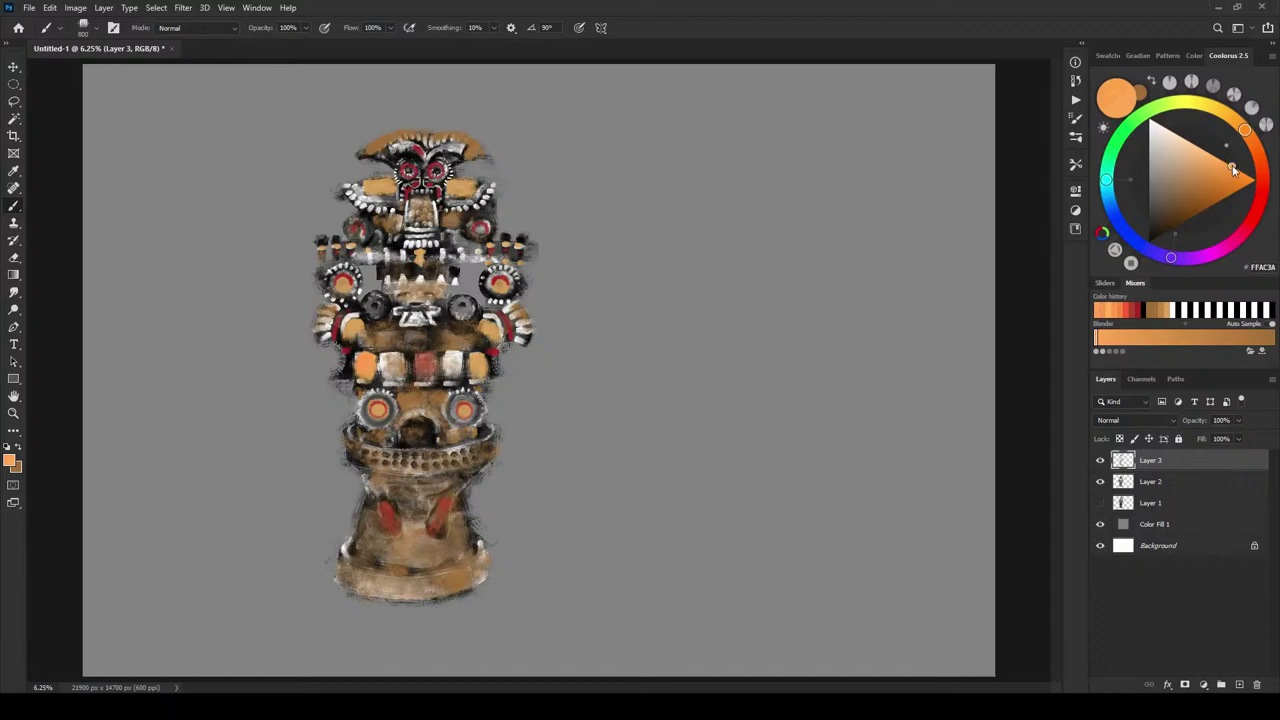
{"action": "left_click", "coordinate": [1242, 124]}
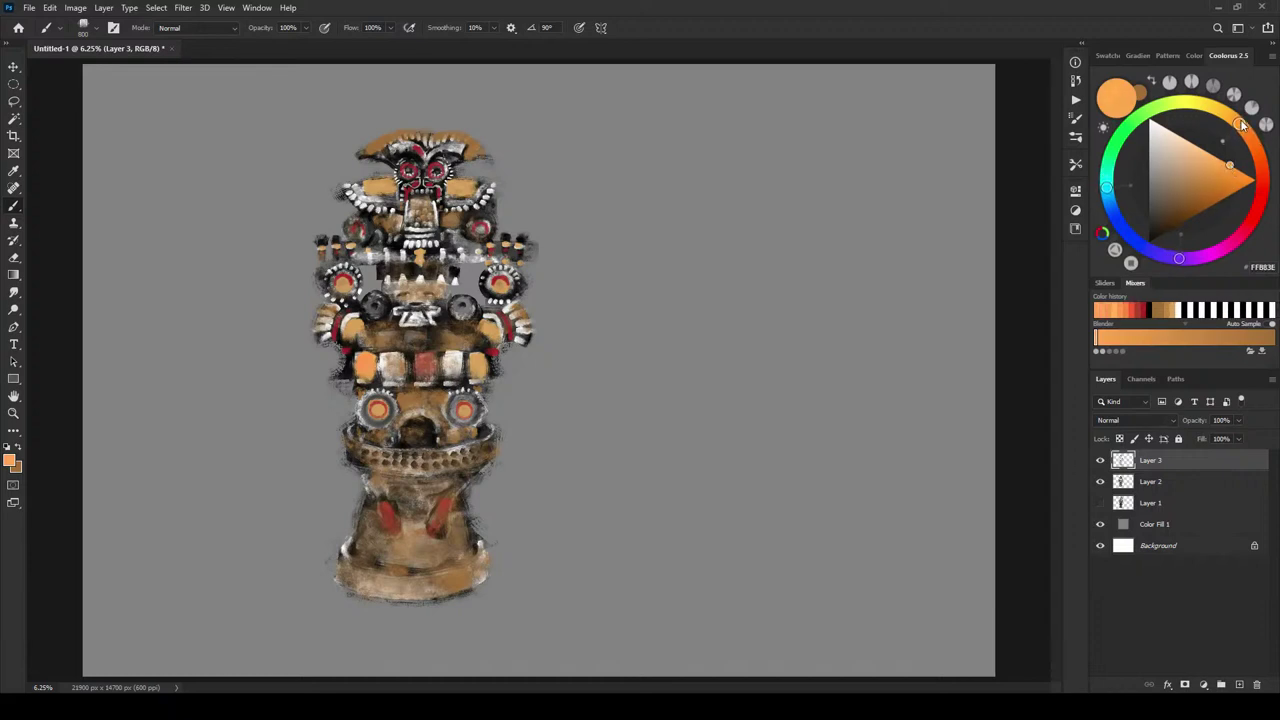
{"action": "left_click", "coordinate": [1241, 126]}
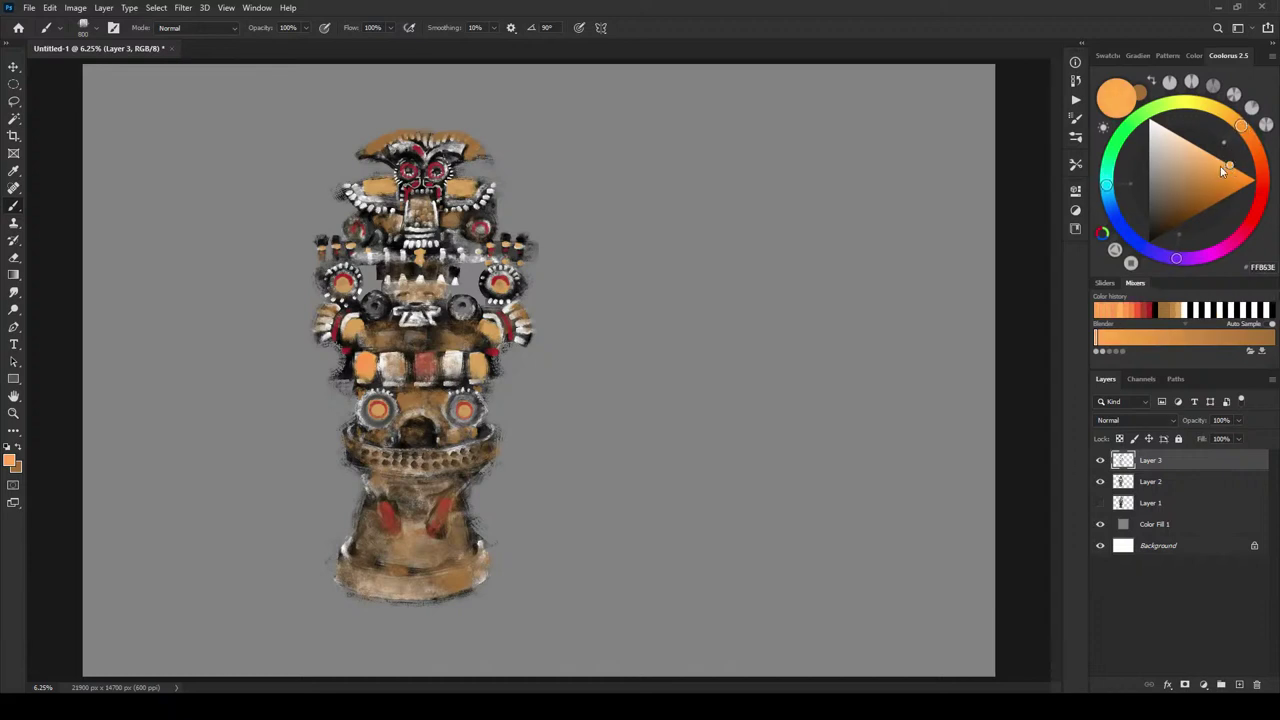
{"action": "left_click_drag", "start_coordinate": [1221, 172], "coordinate": [1245, 174]}
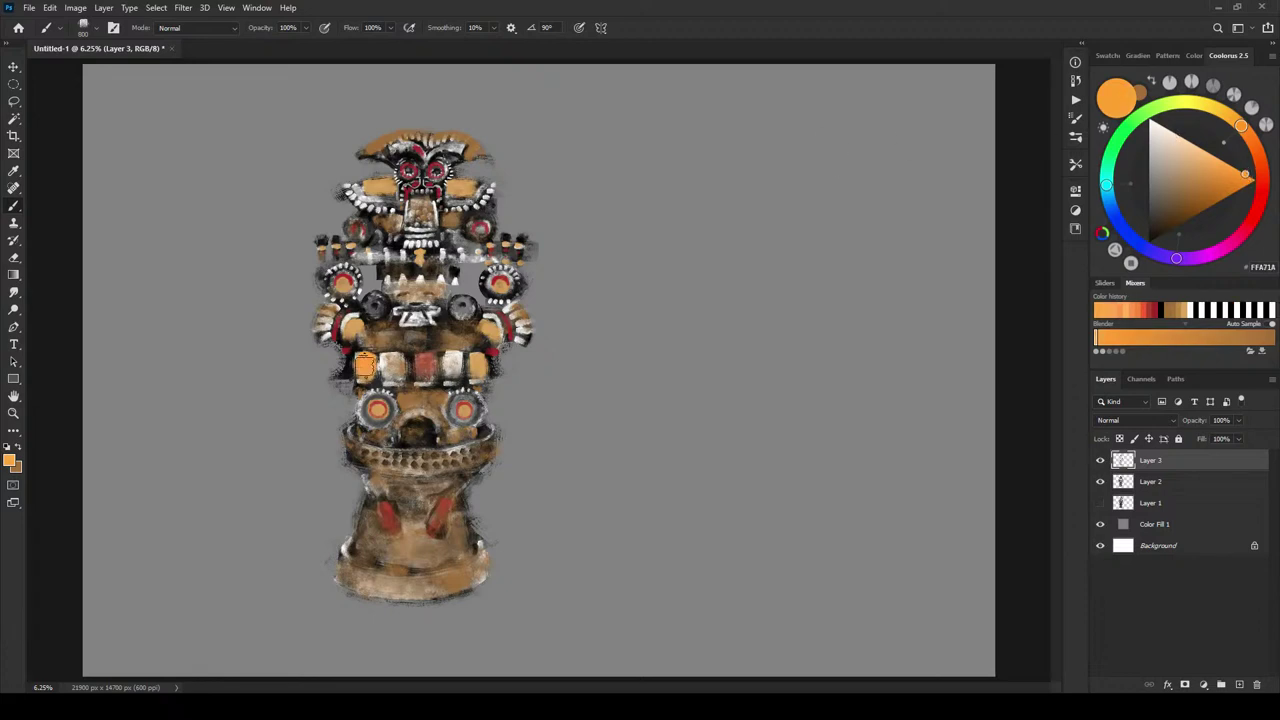
{"action": "left_click", "coordinate": [365, 366]}
{"action": "left_click_drag", "start_coordinate": [482, 358], "coordinate": [475, 372]}
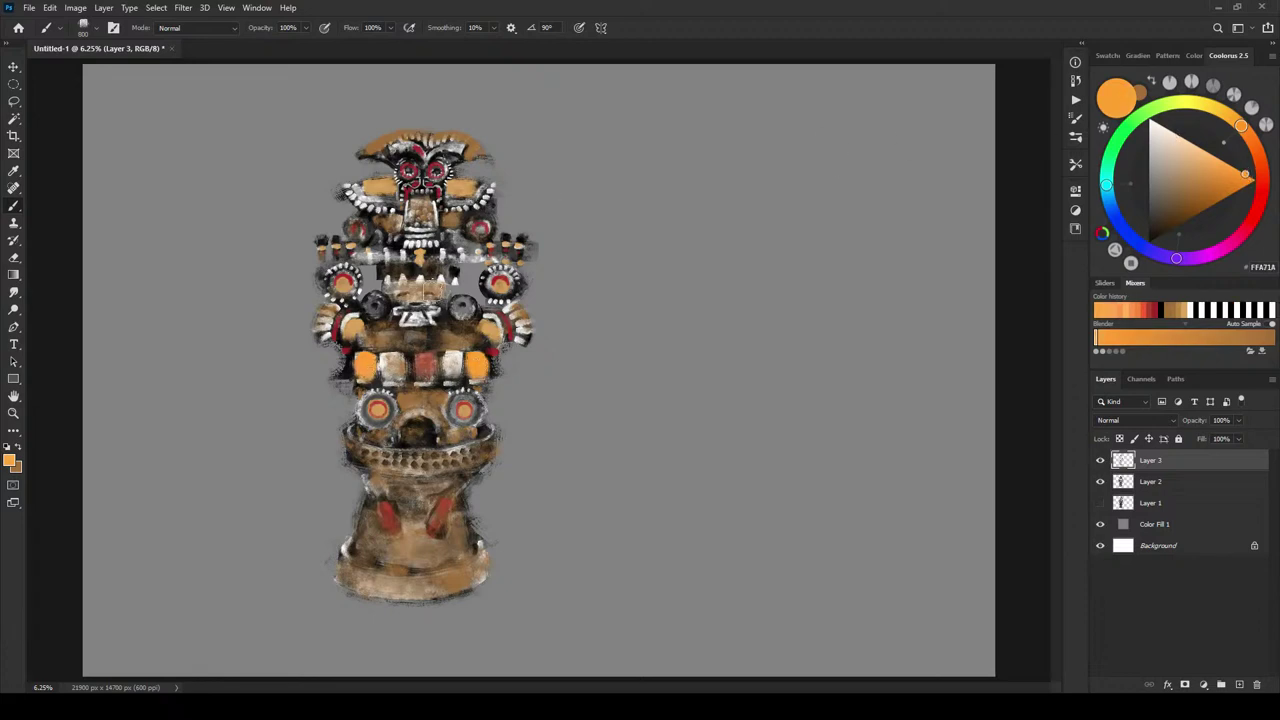
- Paint bright orange on the two rounded shoulders above the block band and the small bars beside the upper panel
{"action": "left_click_drag", "start_coordinate": [356, 325], "coordinate": [358, 335]}
{"action": "left_click", "coordinate": [490, 332]}
{"action": "left_click_drag", "start_coordinate": [441, 232], "coordinate": [460, 232]}
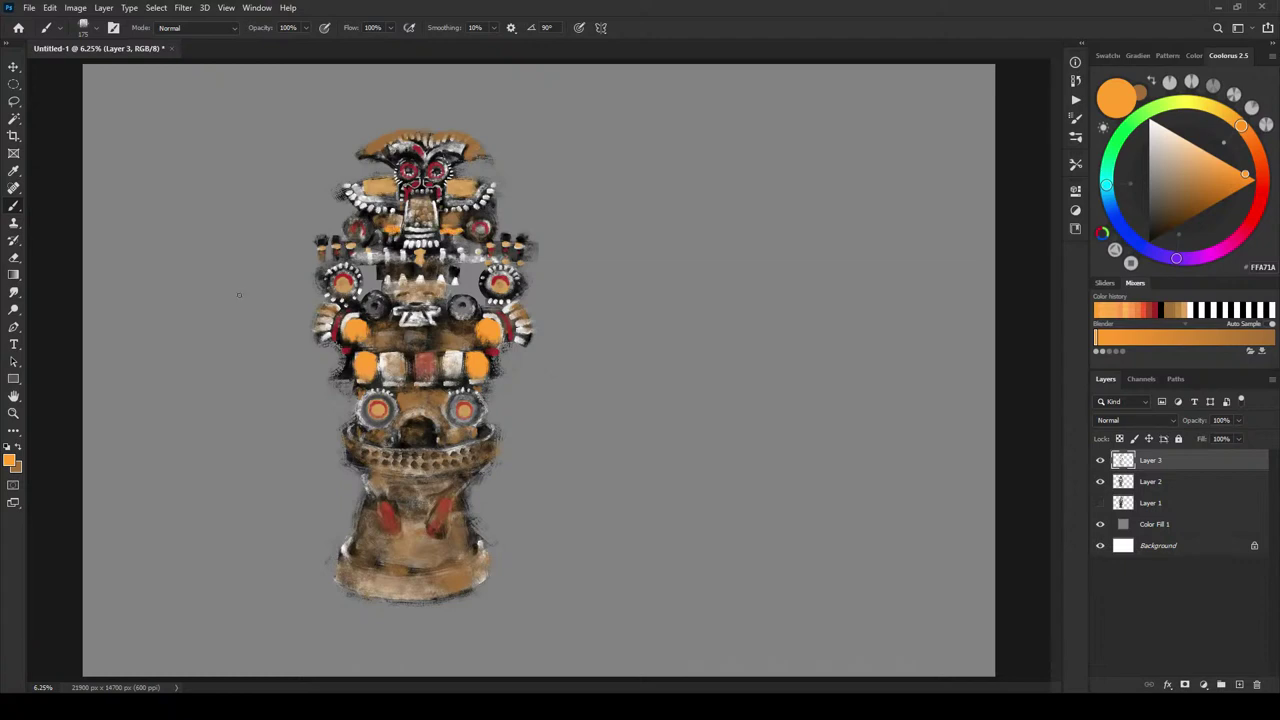
- Enlarge the brush and add bright orange to the headdress crest and the head's two wing panels
{"action": "key", "text": "bracketright"}
{"action": "key", "text": "bracketright"}
{"action": "key", "text": "bracketright"}
{"action": "key", "text": "bracketright"}
{"action": "key", "text": "bracketright"}
{"action": "key", "text": "bracketright"}
{"action": "left_click", "coordinate": [399, 134]}
{"action": "left_click", "coordinate": [374, 143]}
{"action": "left_click", "coordinate": [466, 145]}
- Choose a muted green and paint the round knob on the right of the small central figure's face
{"action": "left_click", "coordinate": [1142, 118]}
{"action": "left_click_drag", "start_coordinate": [1122, 136], "coordinate": [1112, 151]}
{"action": "mouse_move", "coordinate": [1155, 186]}
{"action": "left_mouse_down"}
{"action": "mouse_move", "coordinate": [1192, 209]}
{"action": "mouse_move", "coordinate": [1170, 201]}
{"action": "left_mouse_up"}
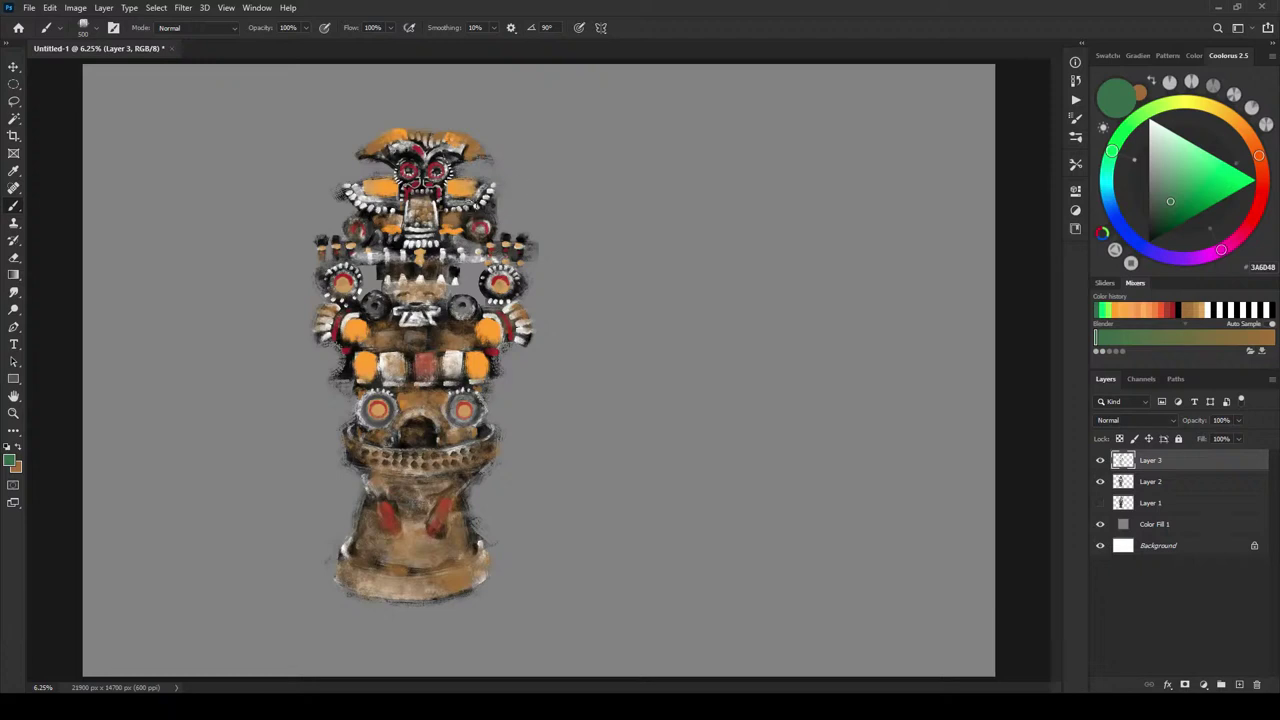
{"action": "left_click_drag", "start_coordinate": [463, 307], "coordinate": [462, 311]}
- Darken the green and paint the other knob, the rings around the eyes and discs, and the small figure's mouthpiece and crown
{"action": "left_click", "coordinate": [1166, 209]}
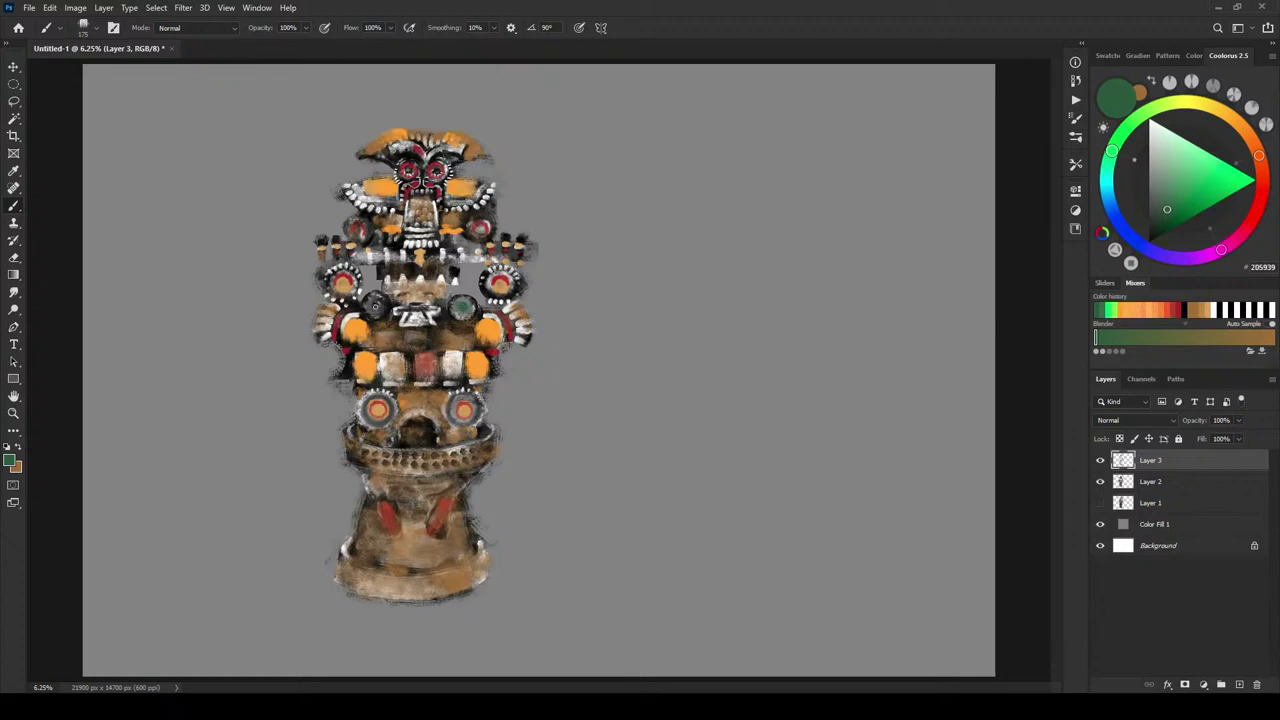
{"action": "left_click_drag", "start_coordinate": [375, 306], "coordinate": [376, 310]}
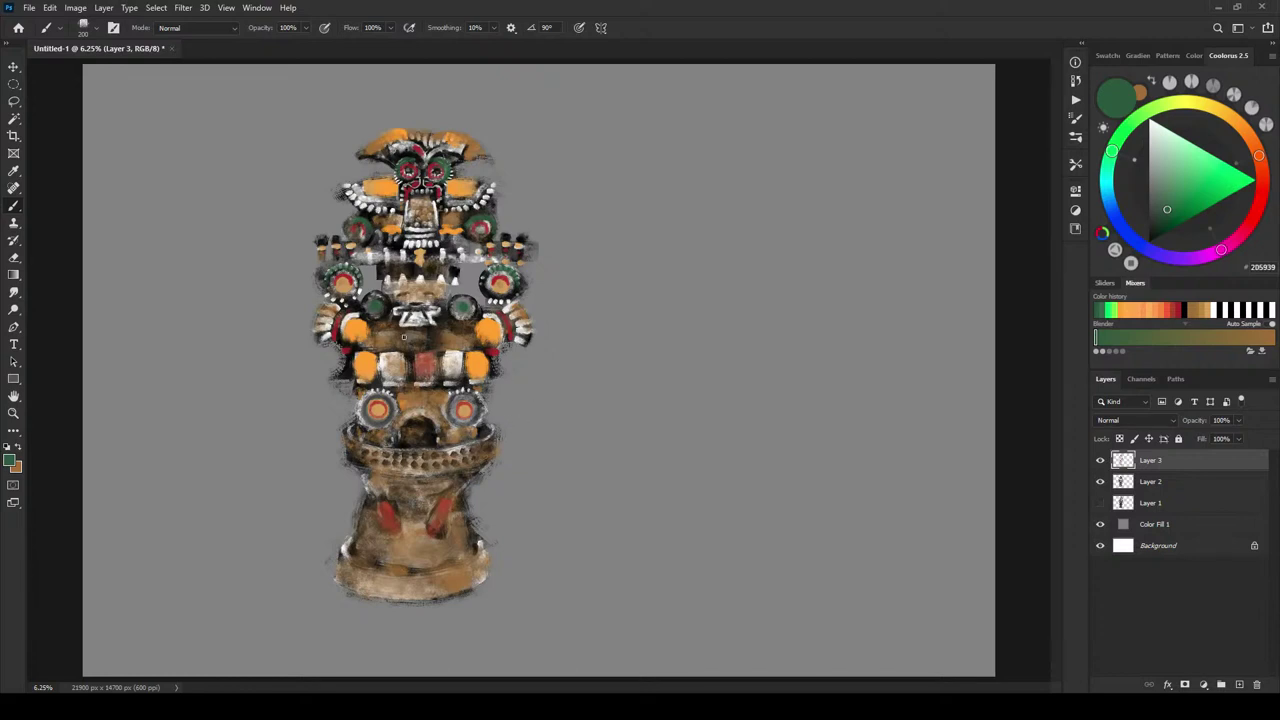
{"action": "mouse_move", "coordinate": [408, 320]}
{"action": "left_mouse_down"}
{"action": "mouse_move", "coordinate": [434, 312]}
{"action": "mouse_move", "coordinate": [412, 316]}
{"action": "left_mouse_up"}
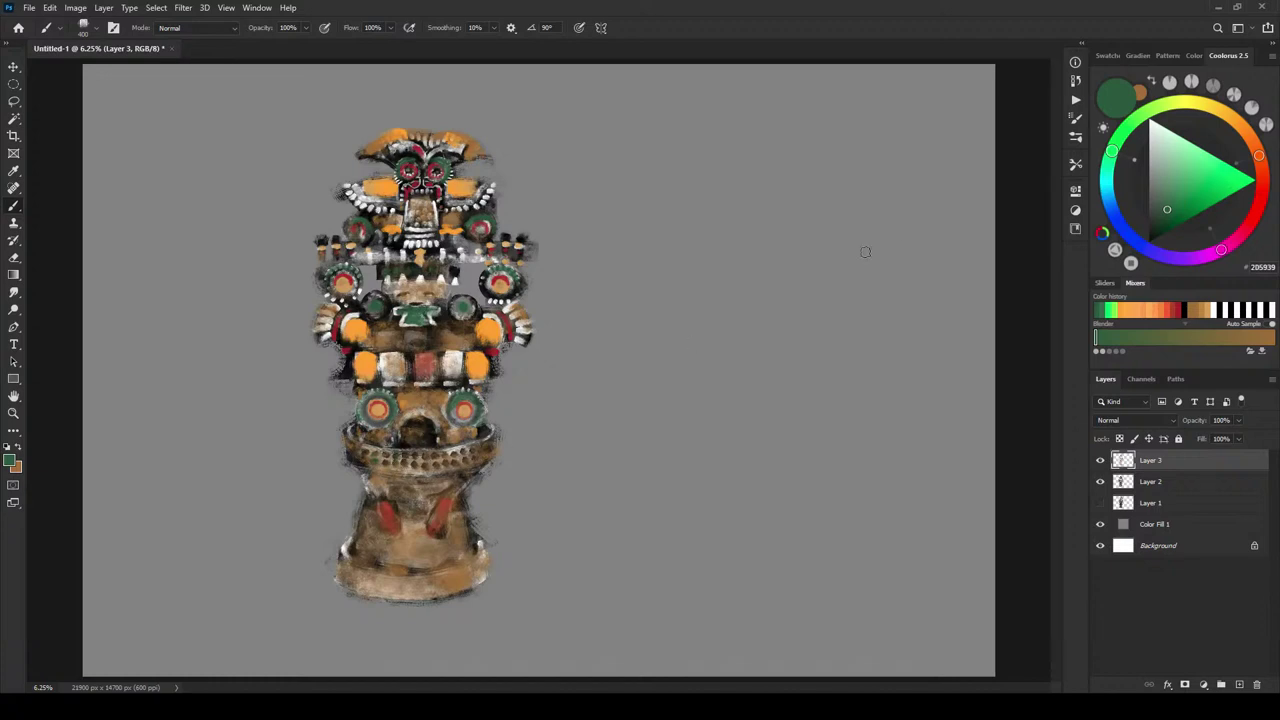
- Choose a dark red and paint it over the central panel below the upper face
{"action": "left_click", "coordinate": [1263, 186]}
{"action": "left_click", "coordinate": [1194, 204]}
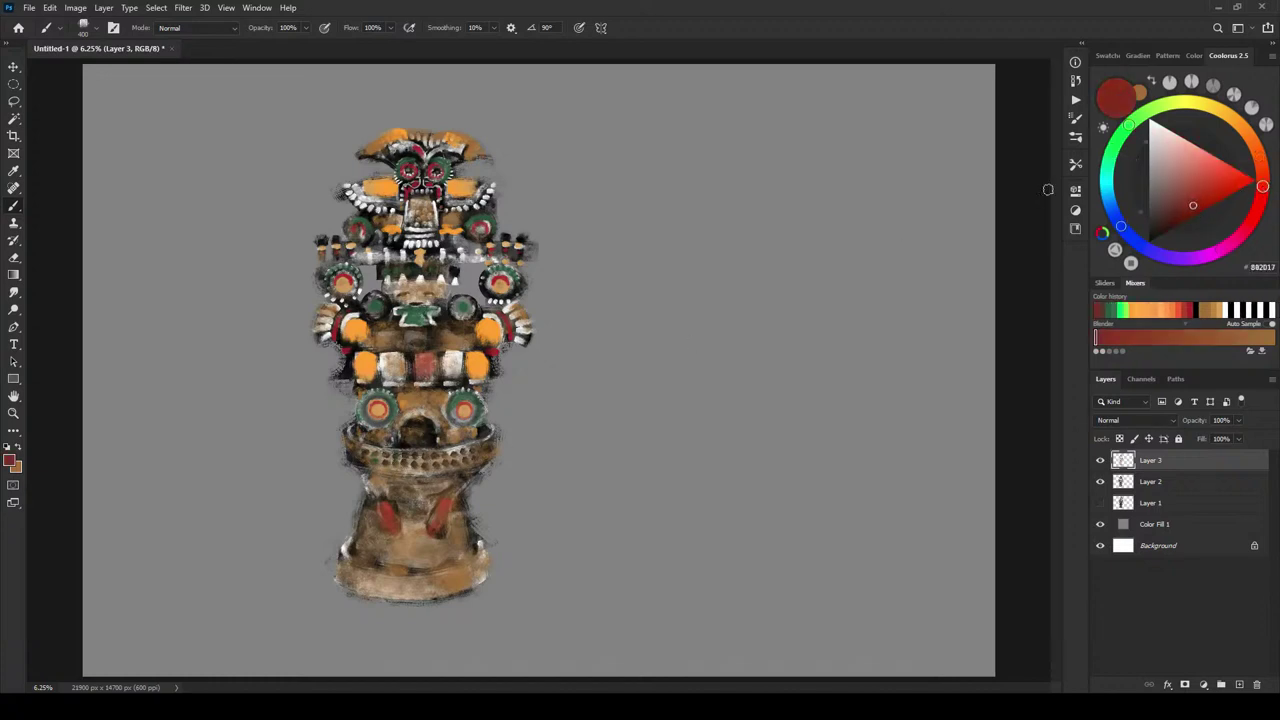
{"action": "mouse_move", "coordinate": [414, 207]}
{"action": "left_mouse_down"}
{"action": "mouse_move", "coordinate": [416, 238]}
{"action": "mouse_move", "coordinate": [426, 202]}
{"action": "mouse_move", "coordinate": [420, 230]}
{"action": "mouse_move", "coordinate": [428, 222]}
{"action": "left_mouse_up"}
- Choose a lighter orange-red and paint it on the small figure's cheeks, the brown band below it and the area above the large eyes
{"action": "key", "text": "bracketright"}
{"action": "key", "text": "bracketright"}
{"action": "key", "text": "bracketright"}
{"action": "key", "text": "bracketright"}
{"action": "key", "text": "bracketright"}
{"action": "left_click", "coordinate": [1209, 175]}
{"action": "left_click", "coordinate": [1261, 164]}
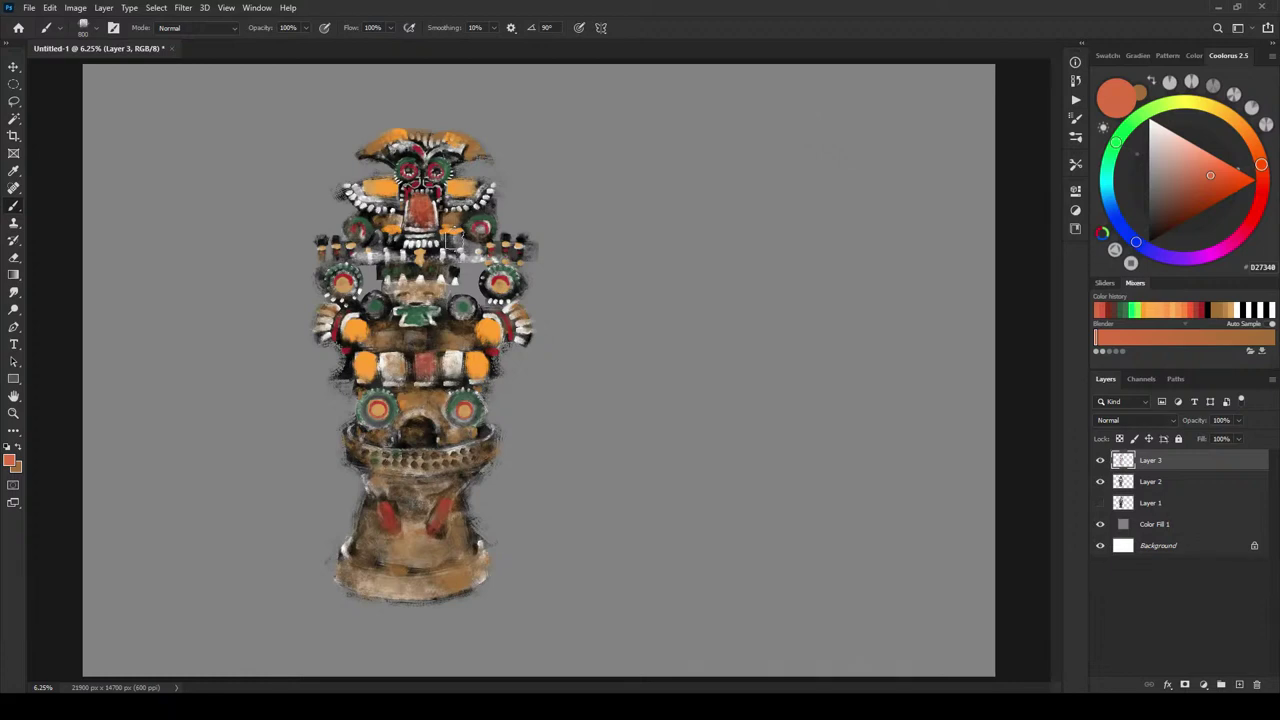
{"action": "key", "text": "bracketleft"}
{"action": "key", "text": "bracketleft"}
{"action": "key", "text": "bracketleft"}
{"action": "key", "text": "bracketleft"}
{"action": "key", "text": "bracketleft"}
{"action": "key", "text": "bracketleft"}
{"action": "key", "text": "bracketleft"}
{"action": "key", "text": "bracketleft"}
{"action": "key", "text": "bracketleft"}
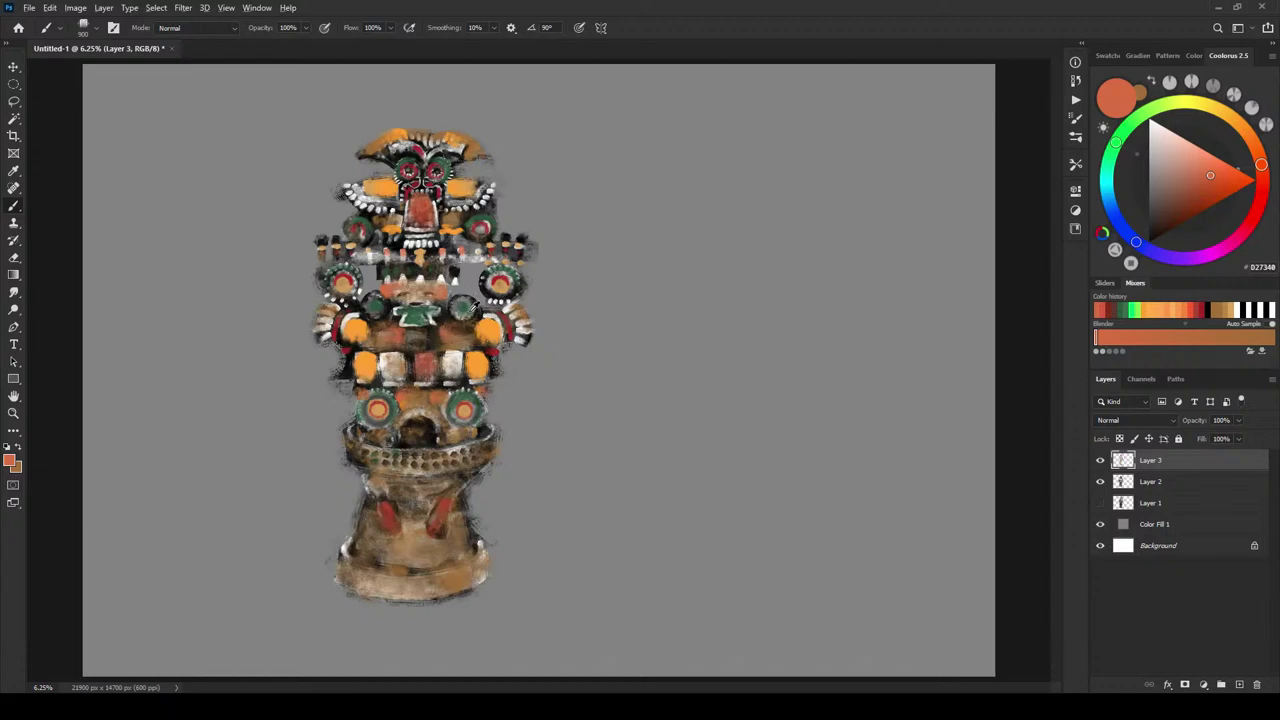
- Sample the knob's green, shift it to a lighter olive and tint the round knobs and parts of the pedestal base
{"action": "left_click", "coordinate": [471, 305], "text": "alt"}
{"action": "left_click", "coordinate": [1170, 103]}
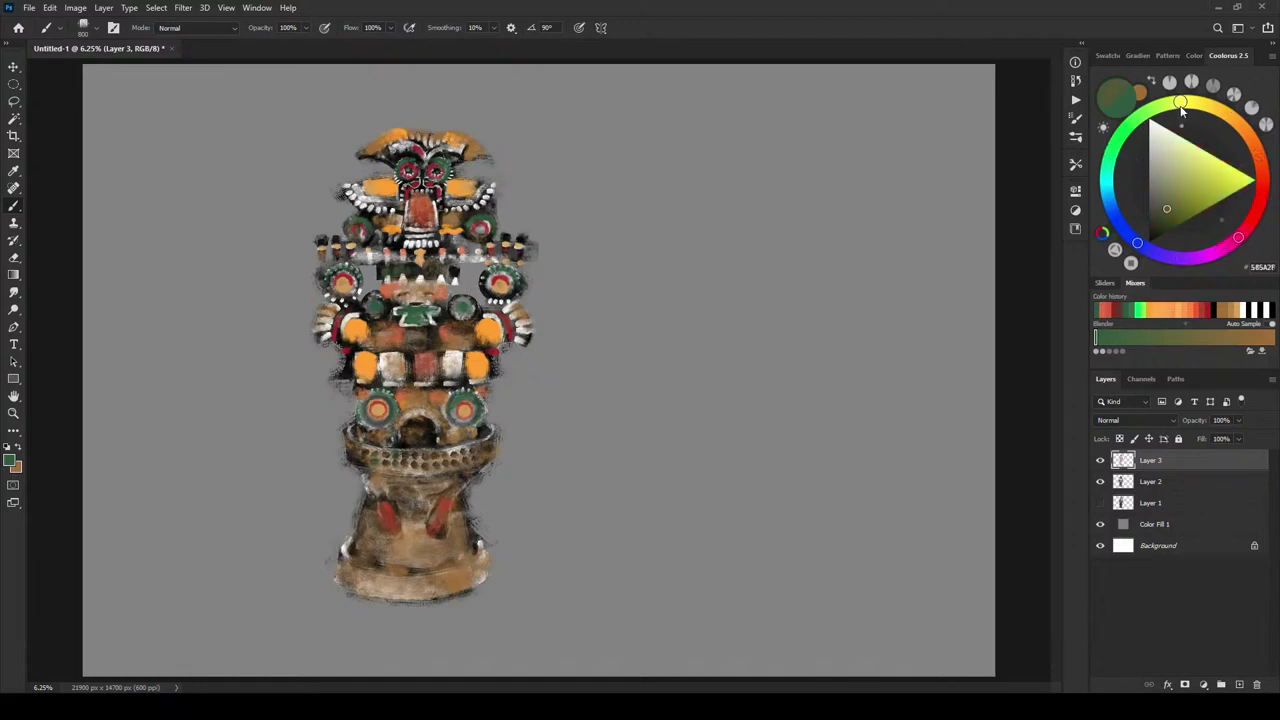
{"action": "left_click", "coordinate": [1174, 201]}
{"action": "left_click", "coordinate": [1169, 196]}
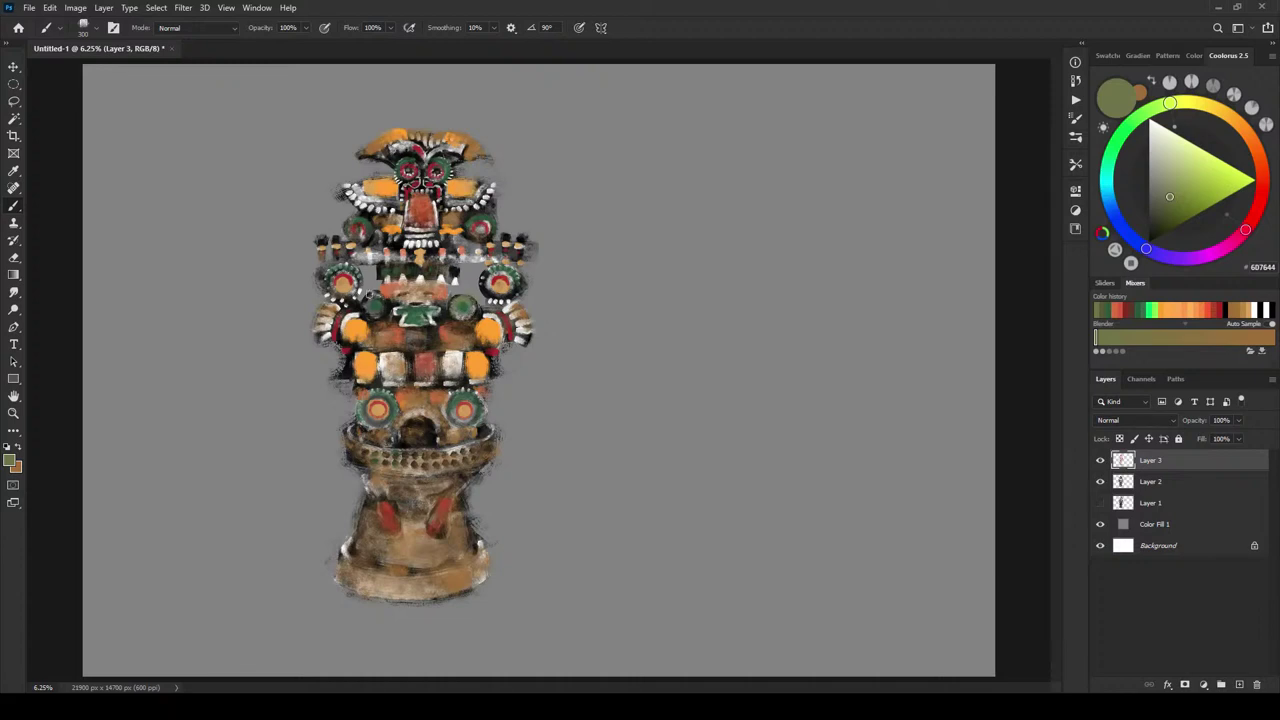
{"action": "left_click", "coordinate": [1179, 103]}
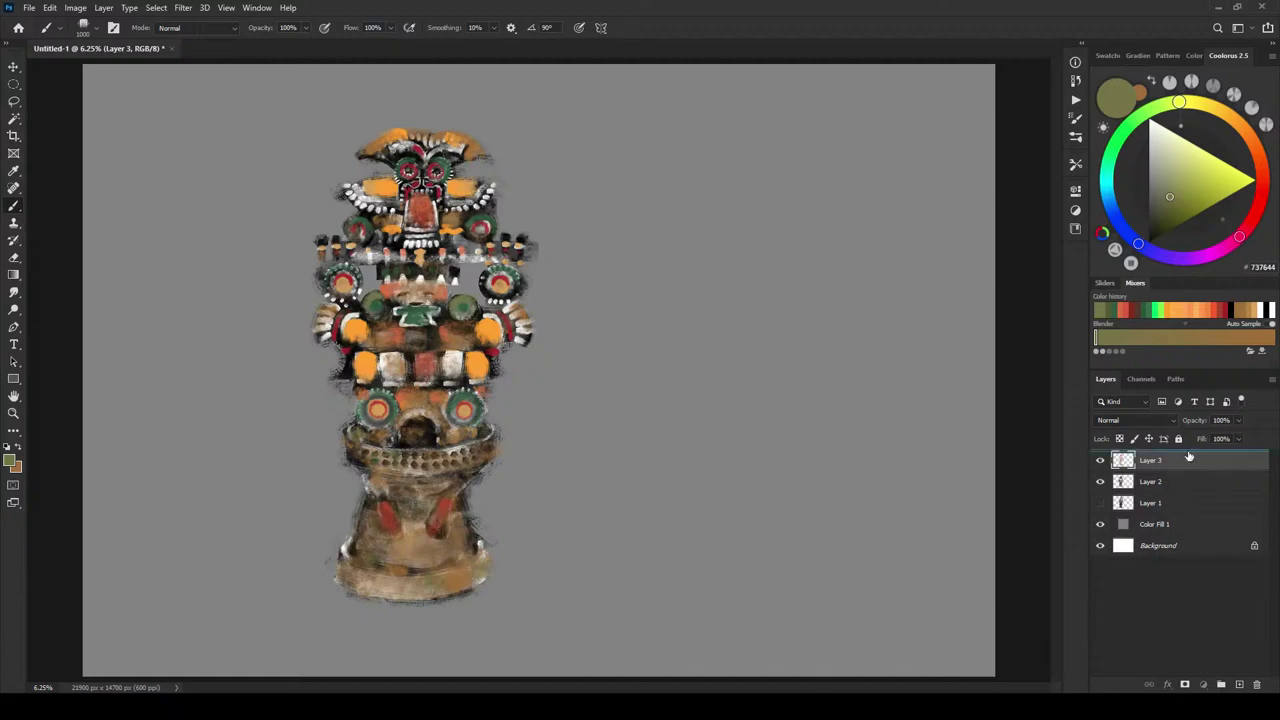
- Duplicate Layer 3, hide the copy and set the original Layer 3's blend mode to Color
{"action": "key", "text": "ctrl+j"}
{"action": "left_click", "coordinate": [1100, 461]}
{"action": "left_click", "coordinate": [1160, 481]}
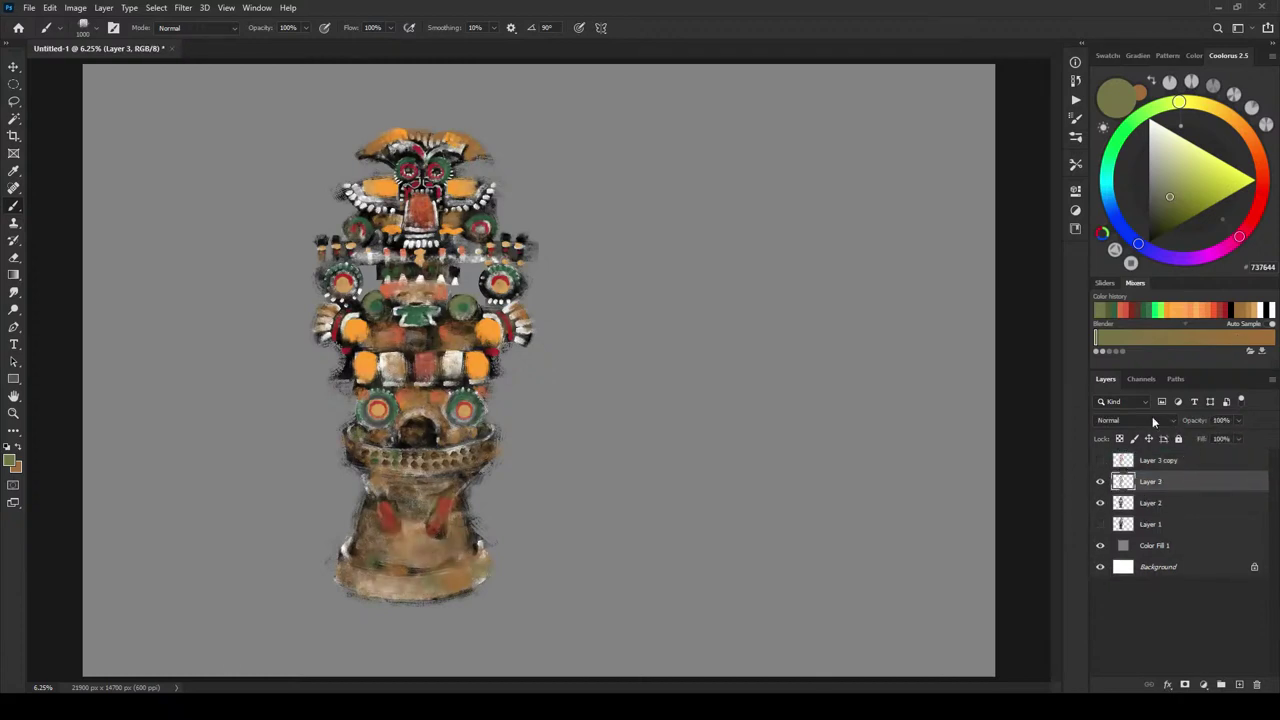
{"action": "left_click", "coordinate": [1143, 421]}
{"action": "left_click", "coordinate": [1122, 672]}
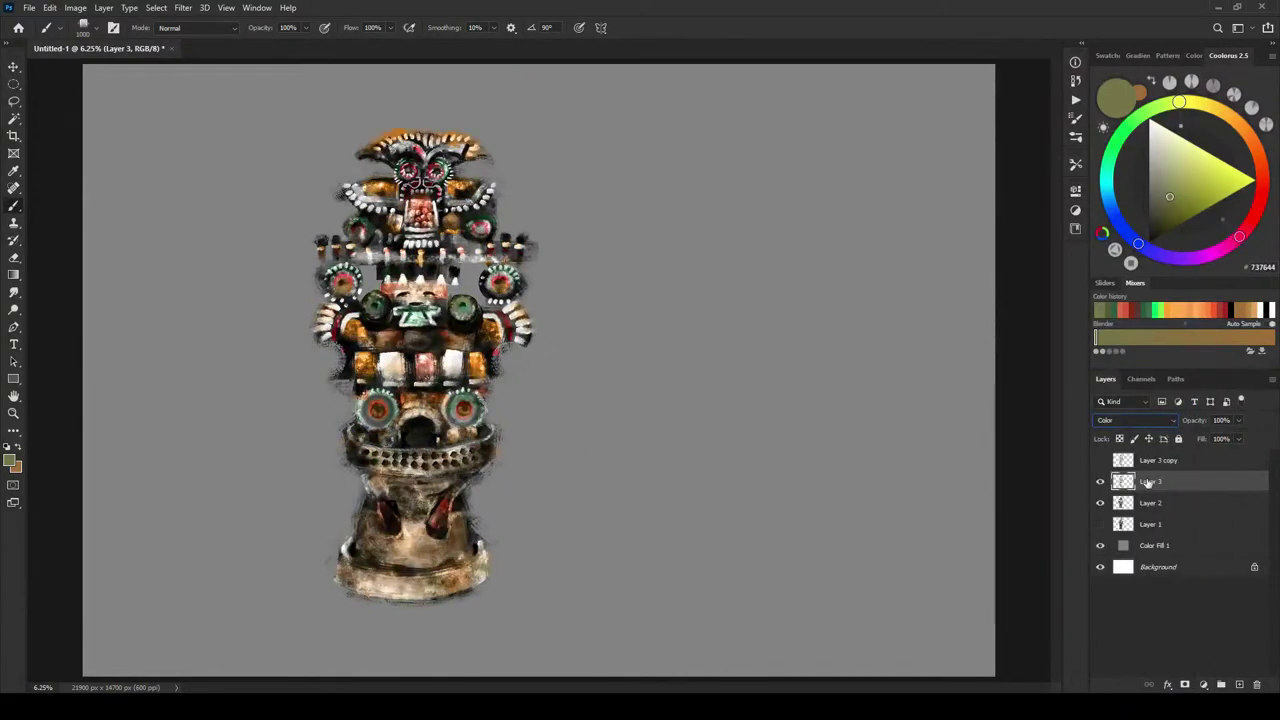
- Compare the Color-blended Layer 3 with its Normal copy and the black-and-white Layer 2 by switching layer visibility
{"action": "left_click", "coordinate": [1100, 481]}
{"action": "left_click", "coordinate": [1100, 460]}
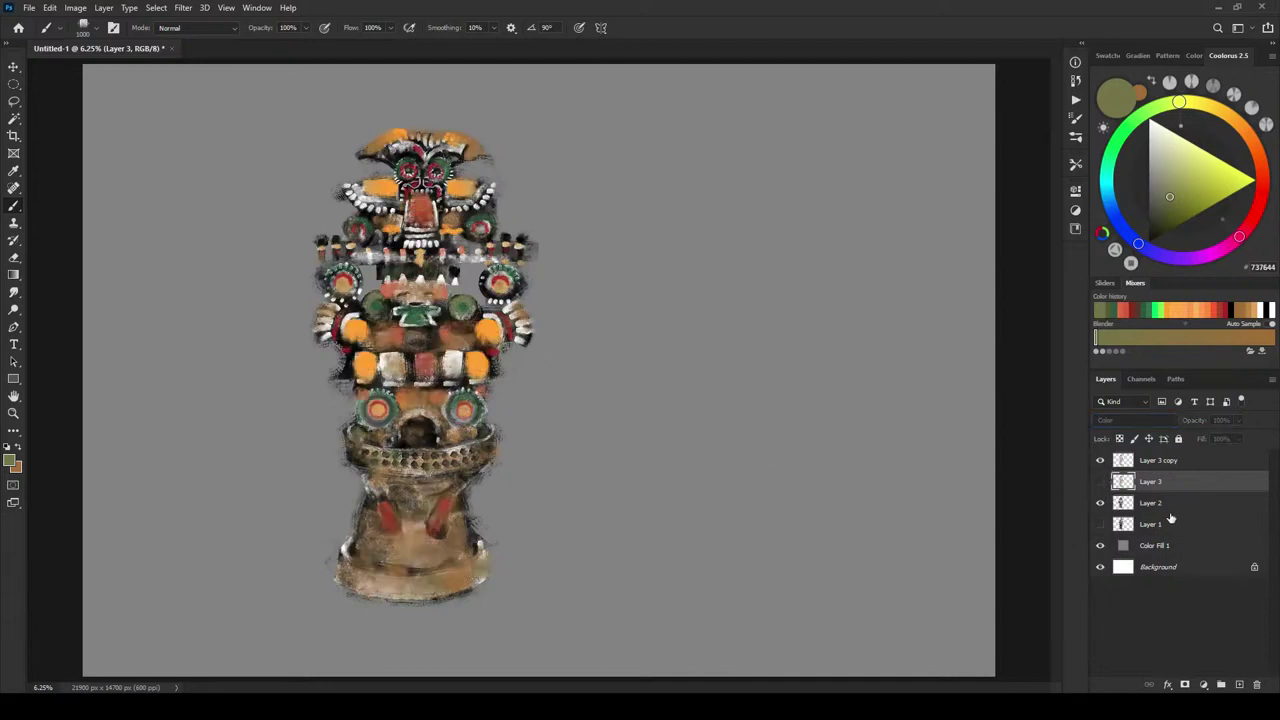
{"action": "left_click", "coordinate": [1101, 460]}
{"action": "left_click", "coordinate": [1136, 503]}
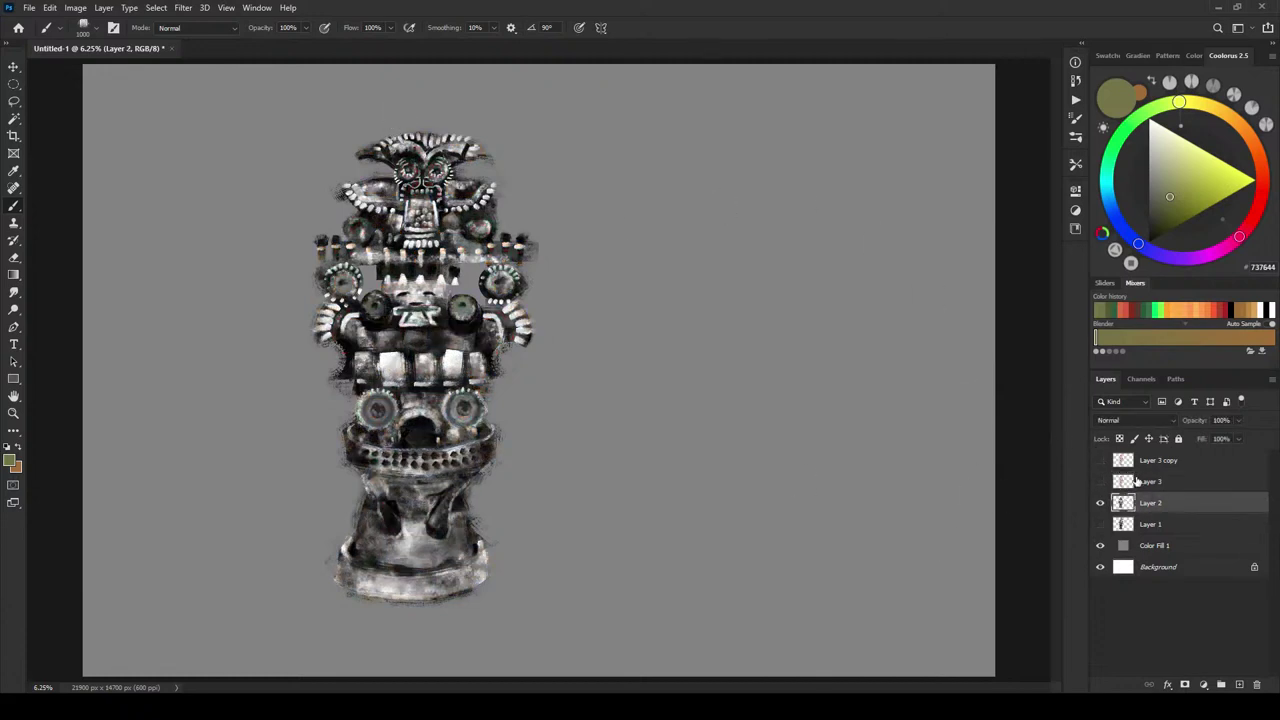
{"action": "left_click", "coordinate": [1128, 485]}
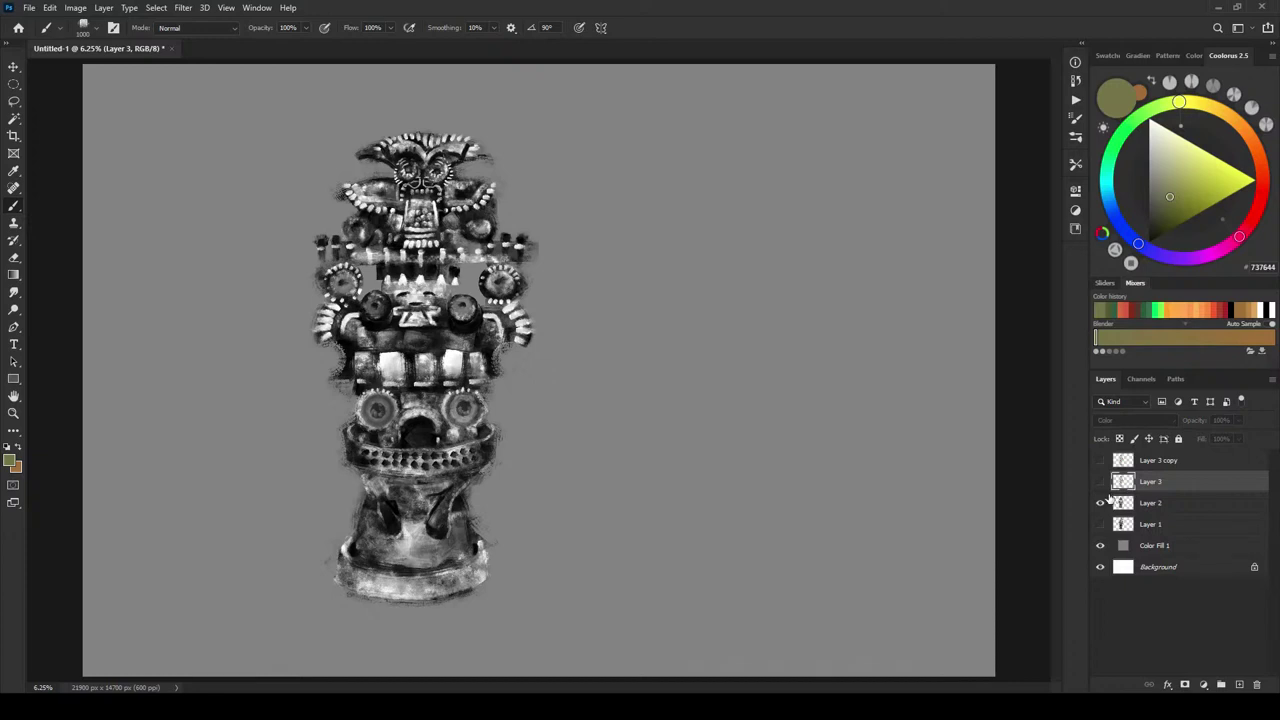
{"action": "left_click", "coordinate": [1101, 482]}
{"action": "left_click", "coordinate": [1101, 461]}
{"action": "left_click", "coordinate": [1101, 461]}
{"action": "left_click", "coordinate": [1101, 461]}
{"action": "left_click", "coordinate": [1101, 461]}
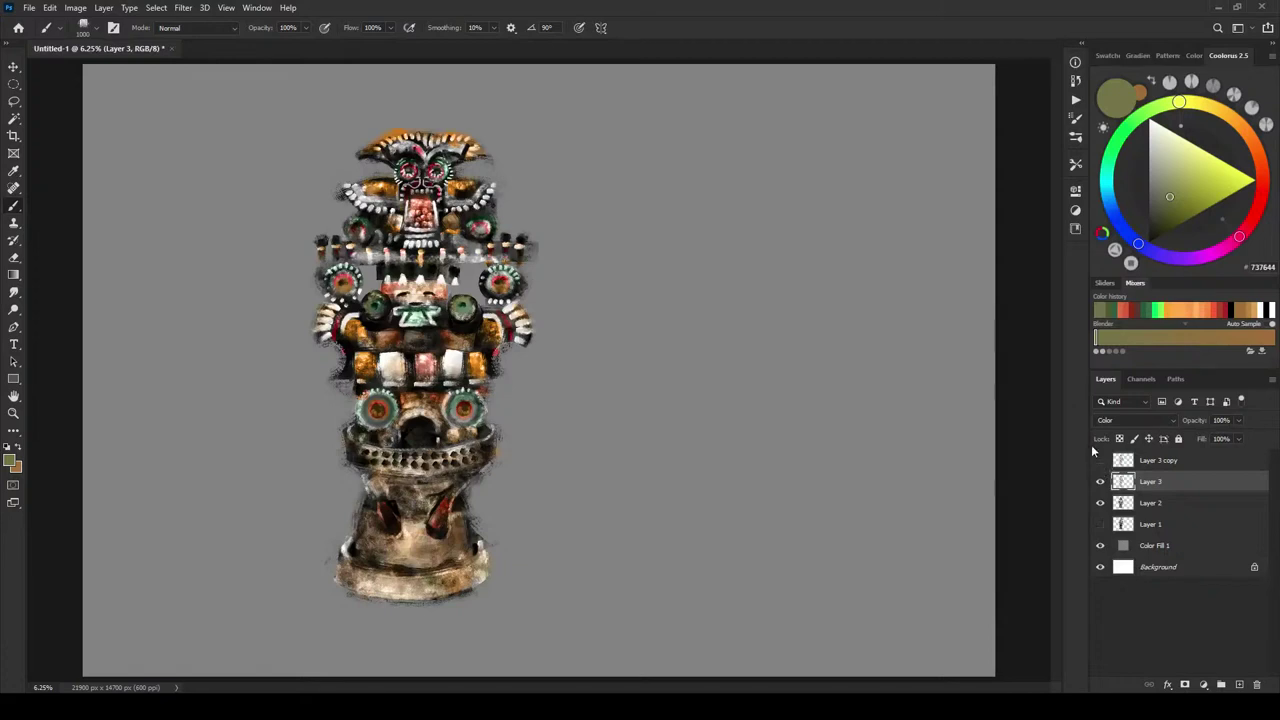
- Add a new layer directly above the black-and-white Layer 2 and choose the AirSoft brush preset
{"action": "left_click", "coordinate": [1164, 508]}
{"action": "left_click", "coordinate": [1240, 685]}
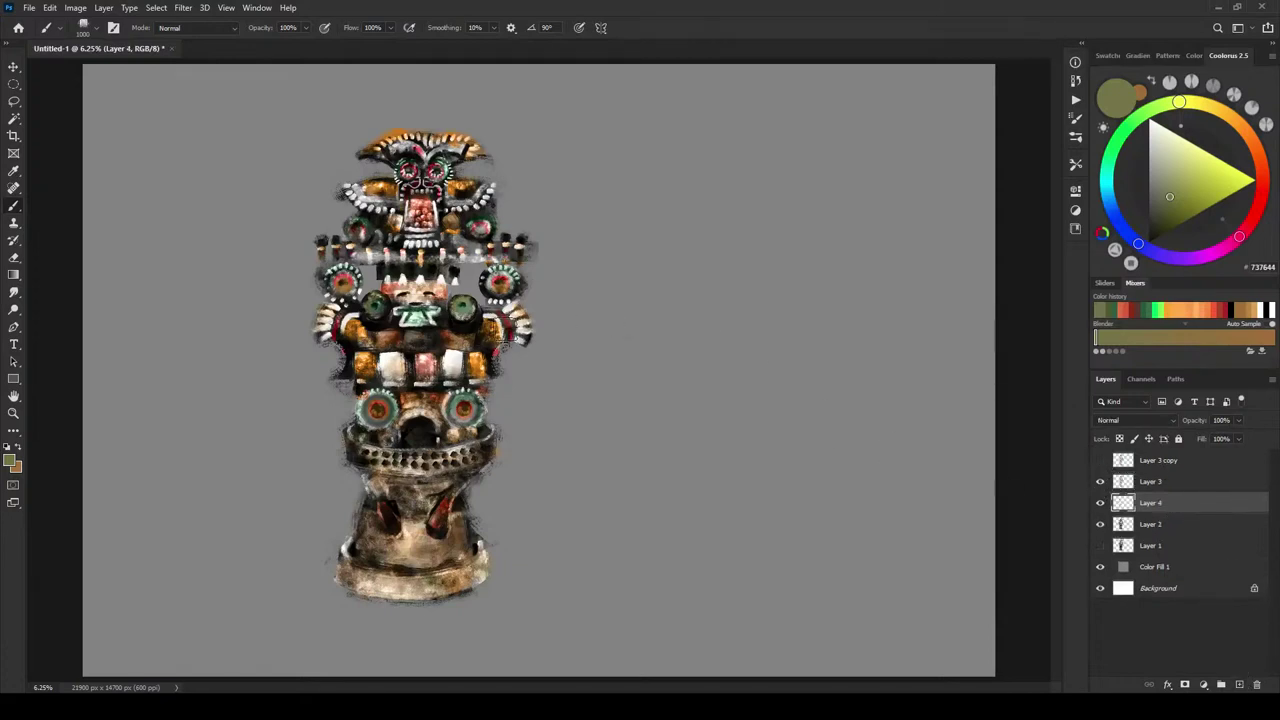
{"action": "right_click", "coordinate": [538, 308]}
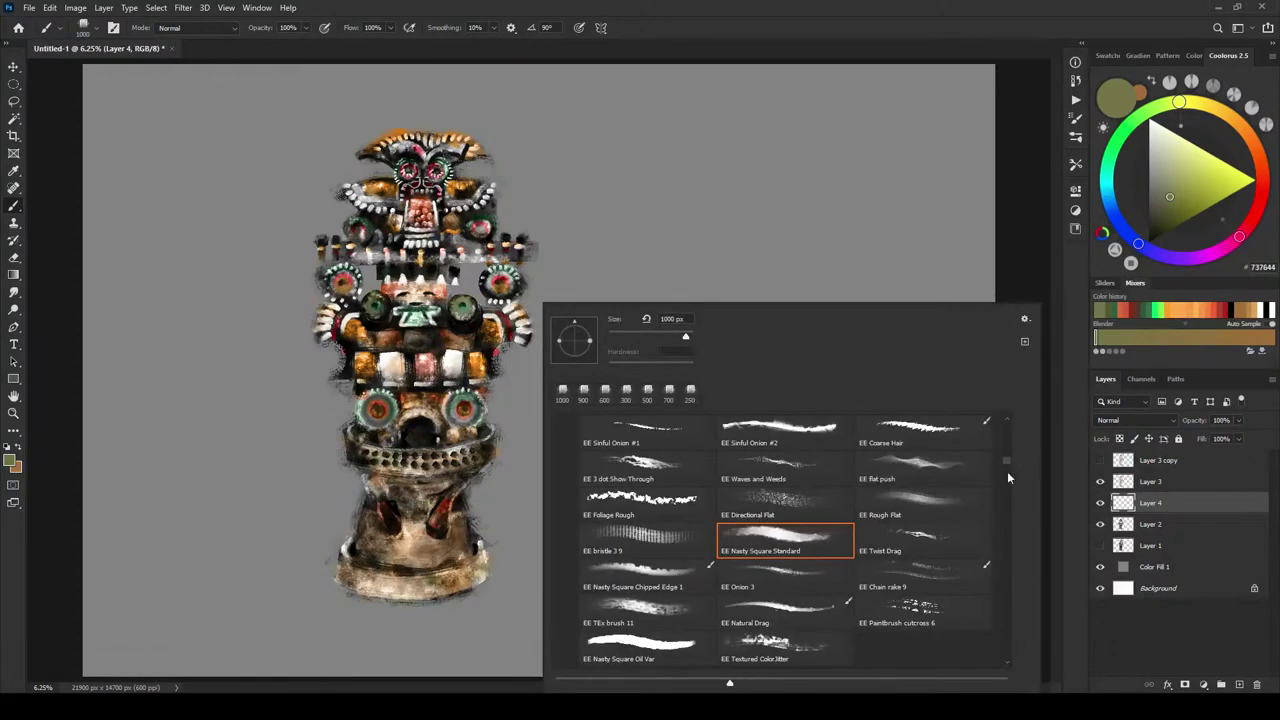
{"action": "mouse_move", "coordinate": [1007, 471]}
{"action": "left_mouse_down"}
{"action": "mouse_move", "coordinate": [1010, 656]}
{"action": "mouse_move", "coordinate": [1023, 565]}
{"action": "left_mouse_up"}
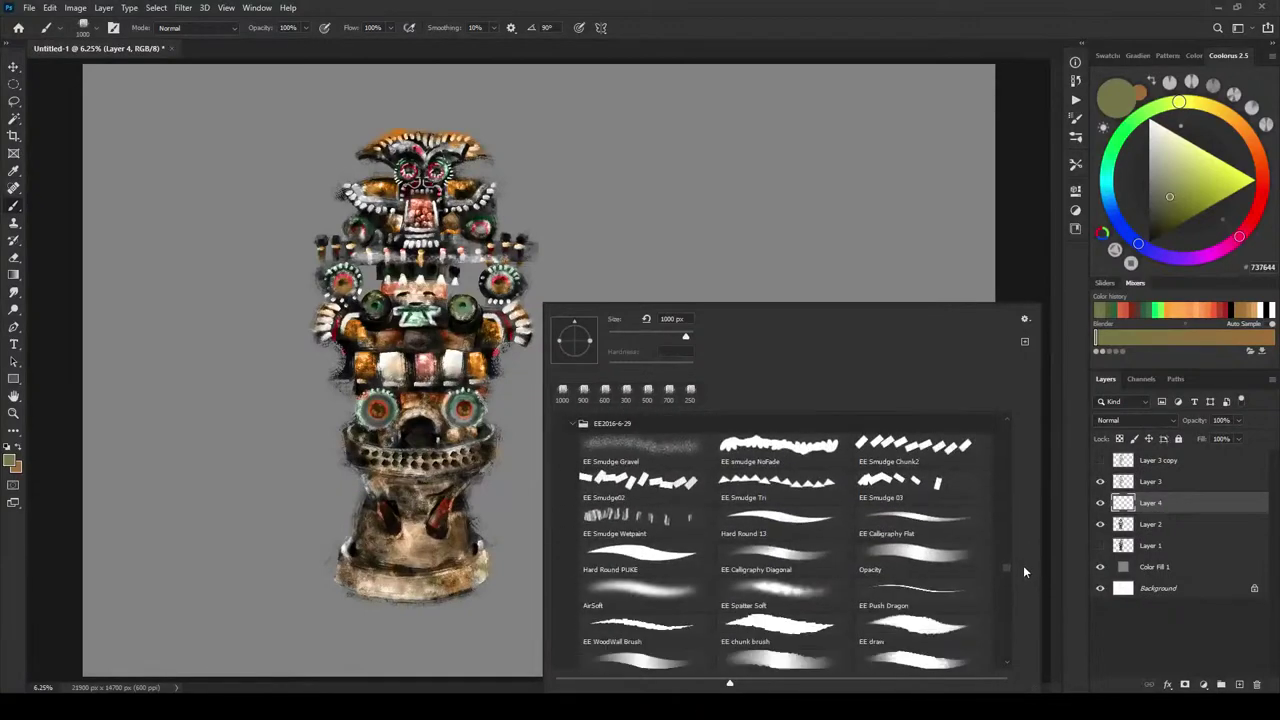
{"action": "left_click", "coordinate": [634, 604]}
{"action": "left_click", "coordinate": [686, 29]}
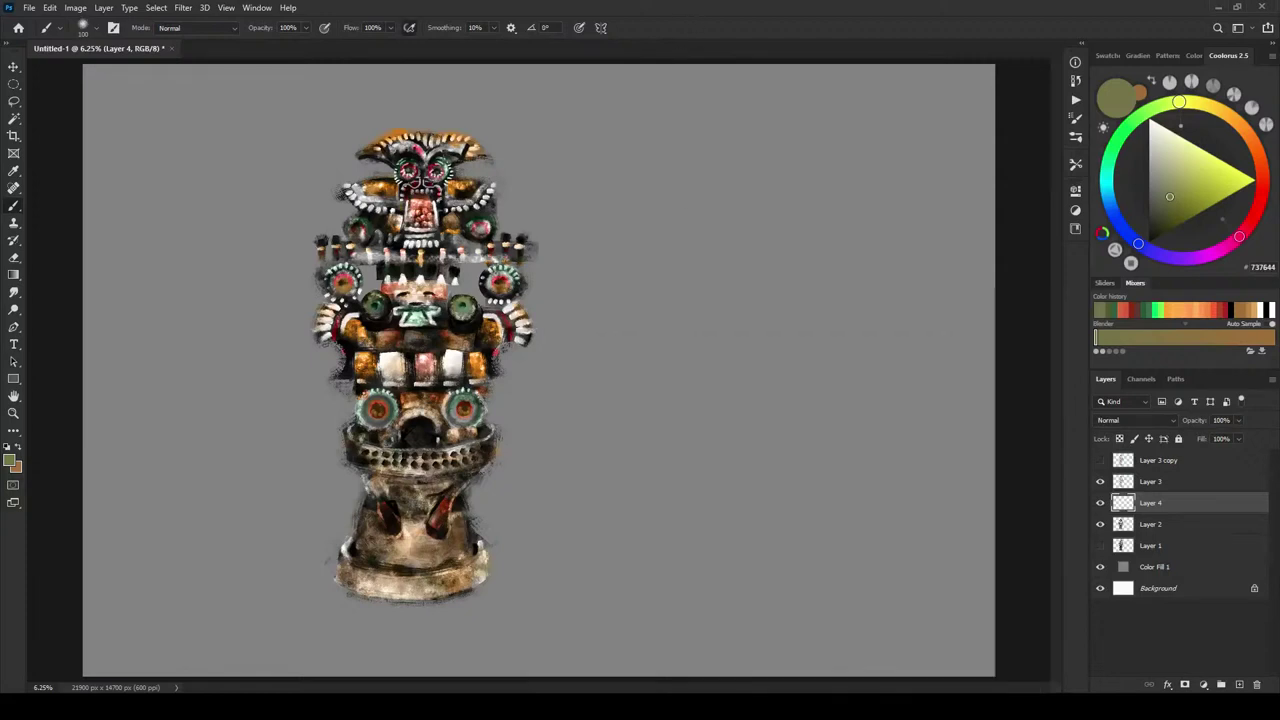
- Pick neutral grey #757575, enlarge the soft brush and tone down the white squares in the figure's chequered band
{"action": "left_click_drag", "start_coordinate": [1217, 168], "coordinate": [1133, 190]}
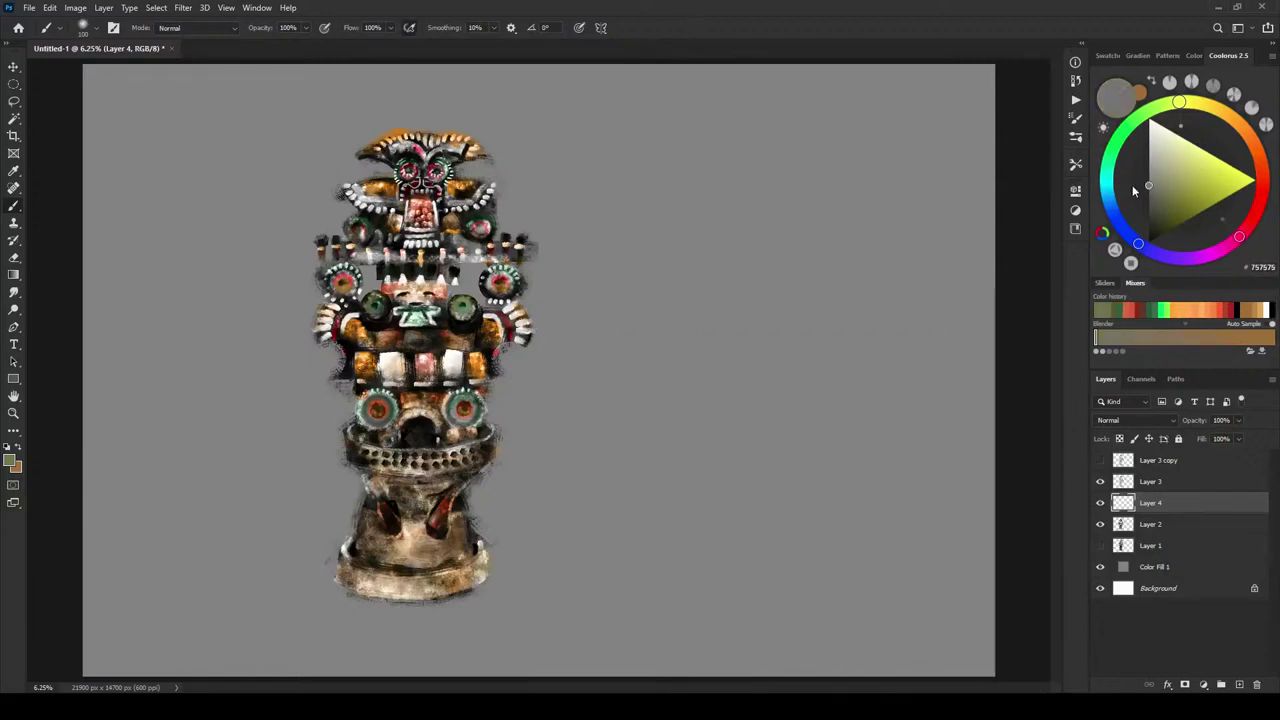
{"action": "key", "text": "]"}
{"action": "key", "text": "]"}
{"action": "key", "text": "]"}
{"action": "key", "text": "]"}
{"action": "key", "text": "]"}
{"action": "key", "text": "]"}
{"action": "key", "text": "]"}
{"action": "key", "text": "]"}
{"action": "key", "text": "]"}
{"action": "key", "text": "]"}
{"action": "key", "text": "]"}
{"action": "key", "text": "]"}
{"action": "key", "text": "]"}
{"action": "key", "text": "]"}
{"action": "key", "text": "]"}
{"action": "key", "text": "]"}
{"action": "key", "text": "]"}
{"action": "left_click", "coordinate": [450, 369]}
{"action": "key", "text": "bracketleft"}
{"action": "key", "text": "bracketleft"}
{"action": "key", "text": "bracketleft"}
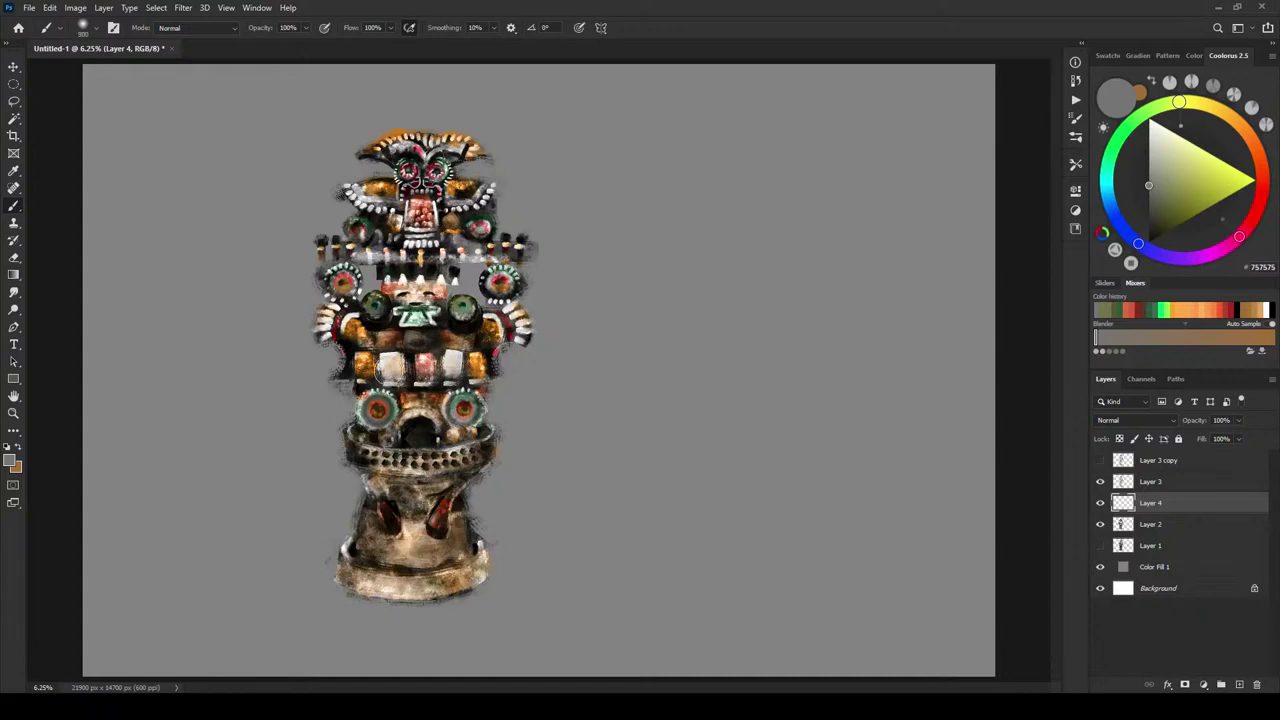
{"action": "left_click", "coordinate": [388, 368]}
- Soften the white bead rows on both wings with a smaller grey brush, and the dark arch opening with a larger one
{"action": "key", "text": "bracketleft"}
{"action": "key", "text": "bracketleft"}
{"action": "key", "text": "bracketleft"}
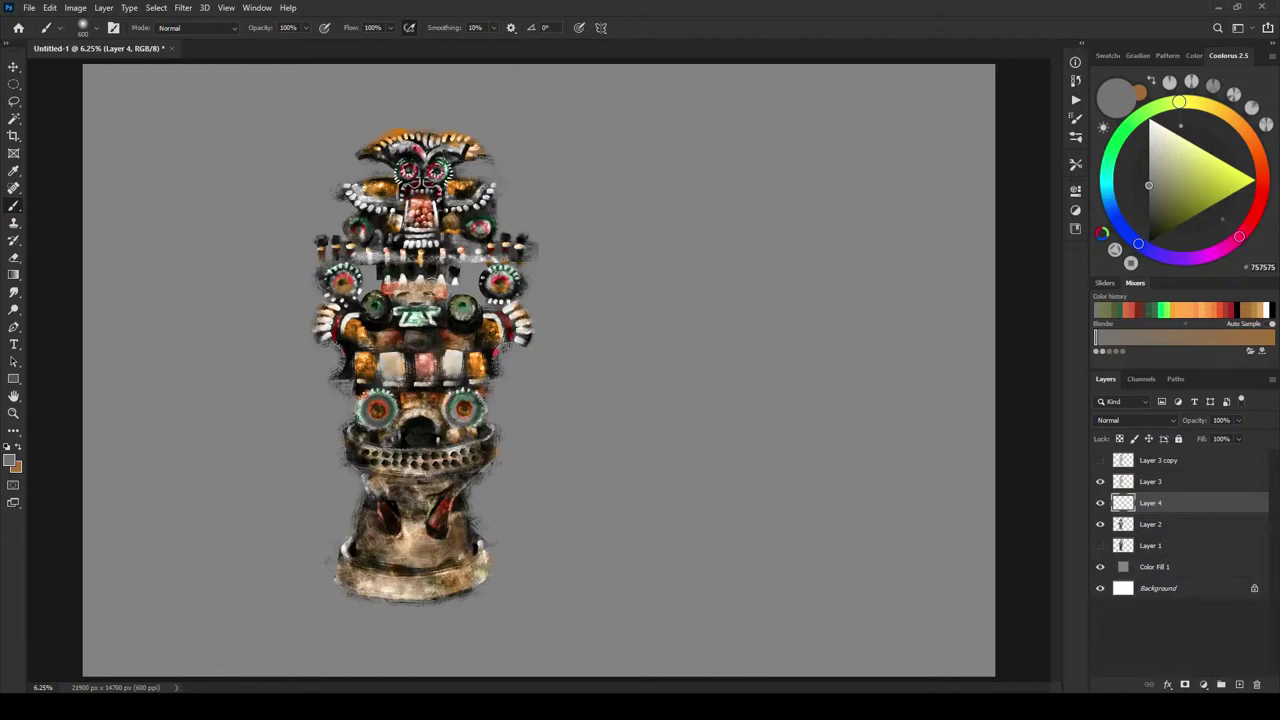
{"action": "key", "text": "bracketleft"}
{"action": "mouse_move", "coordinate": [355, 196]}
{"action": "left_mouse_down"}
{"action": "mouse_move", "coordinate": [389, 200]}
{"action": "mouse_move", "coordinate": [350, 194]}
{"action": "left_mouse_up"}
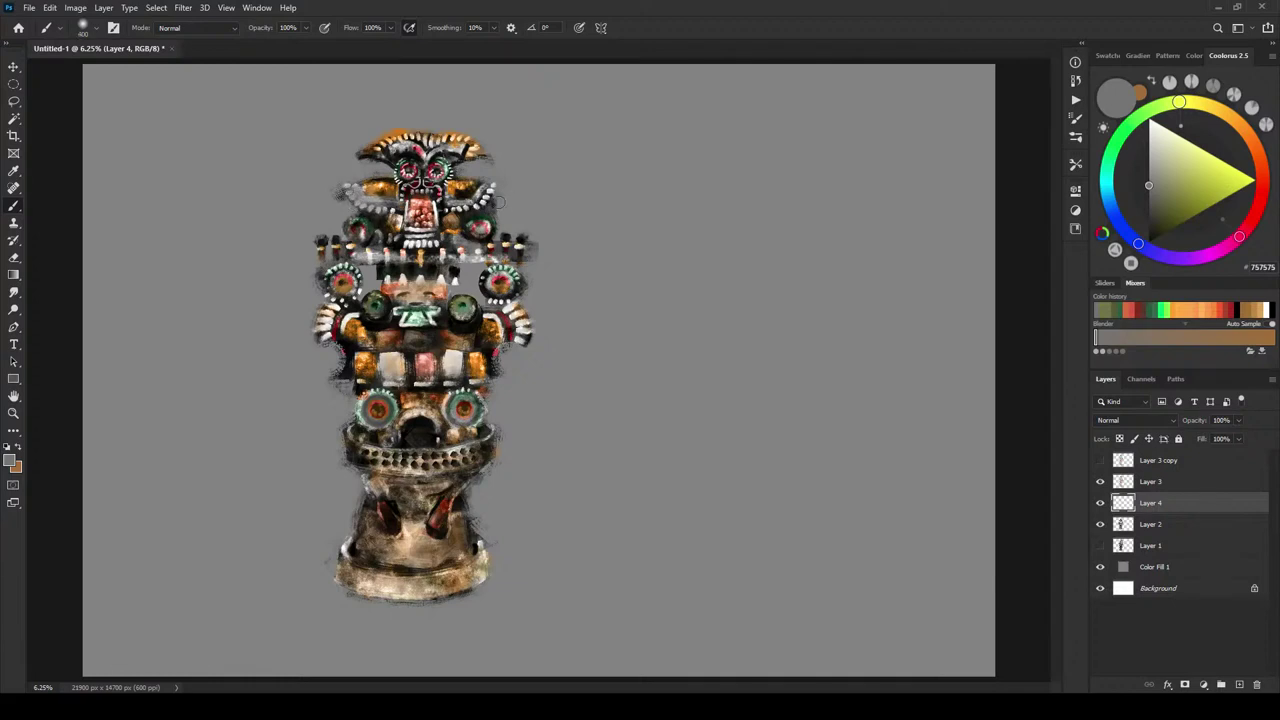
{"action": "left_click_drag", "start_coordinate": [498, 202], "coordinate": [466, 191]}
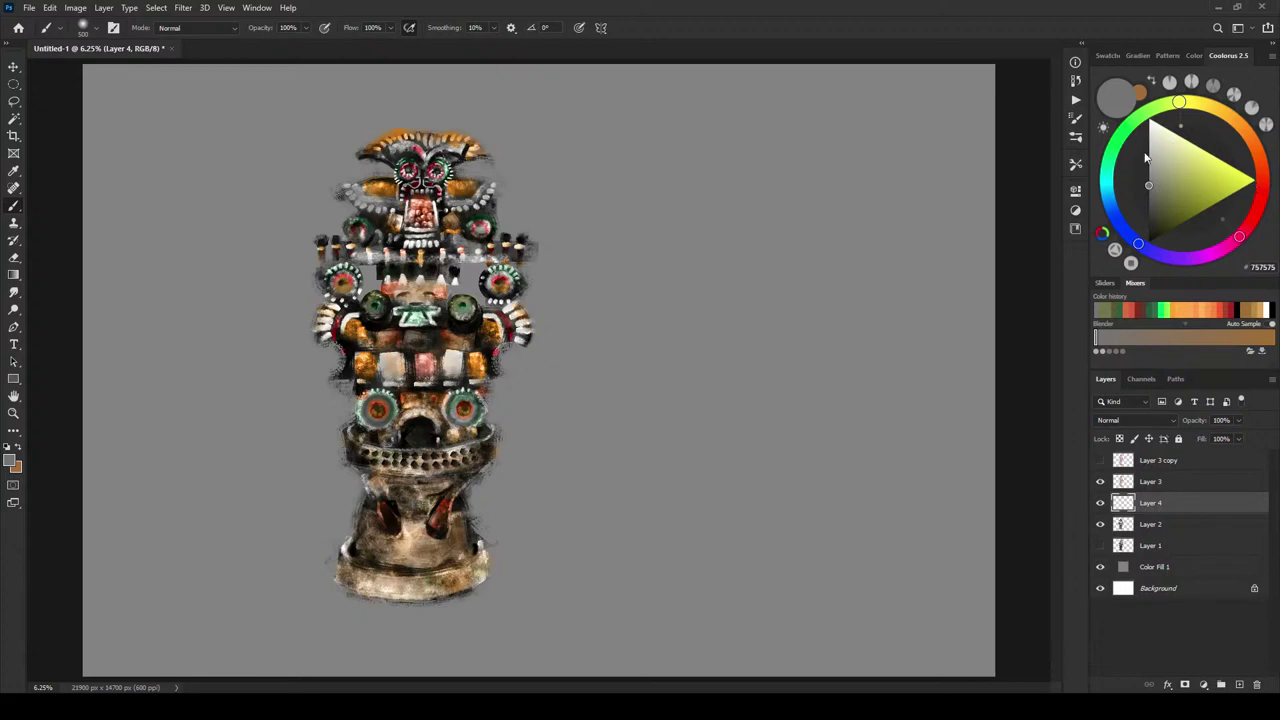
{"action": "left_click_drag", "start_coordinate": [1179, 103], "coordinate": [1177, 102]}
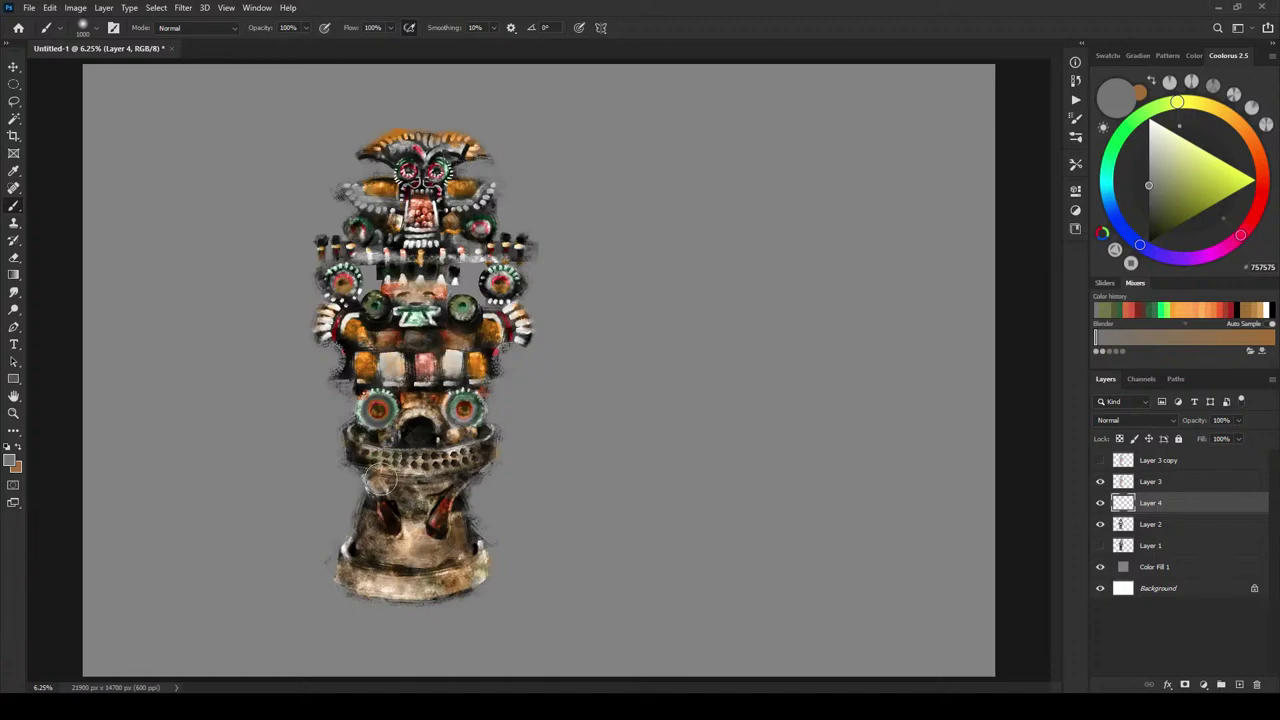
{"action": "mouse_move", "coordinate": [414, 438]}
{"action": "left_mouse_down"}
{"action": "mouse_move", "coordinate": [400, 420]}
{"action": "mouse_move", "coordinate": [420, 424]}
{"action": "left_mouse_up"}
- Darken the grey to #505050 and brush it softly over the pedestal's base and the dotted rim
{"action": "left_click", "coordinate": [1149, 202]}
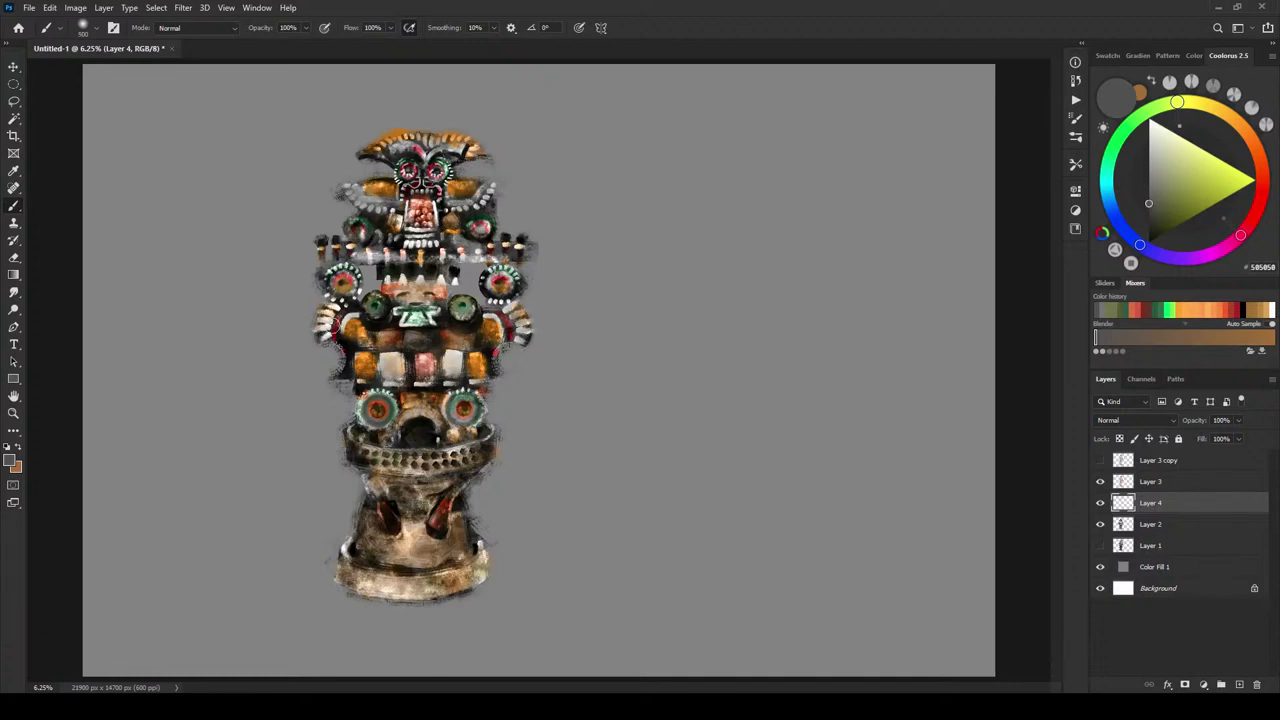
{"action": "left_click_drag", "start_coordinate": [357, 551], "coordinate": [362, 560]}
{"action": "key", "text": "bracketright"}
{"action": "key", "text": "bracketright"}
{"action": "key", "text": "bracketright"}
{"action": "key", "text": "bracketright"}
{"action": "key", "text": "bracketright"}
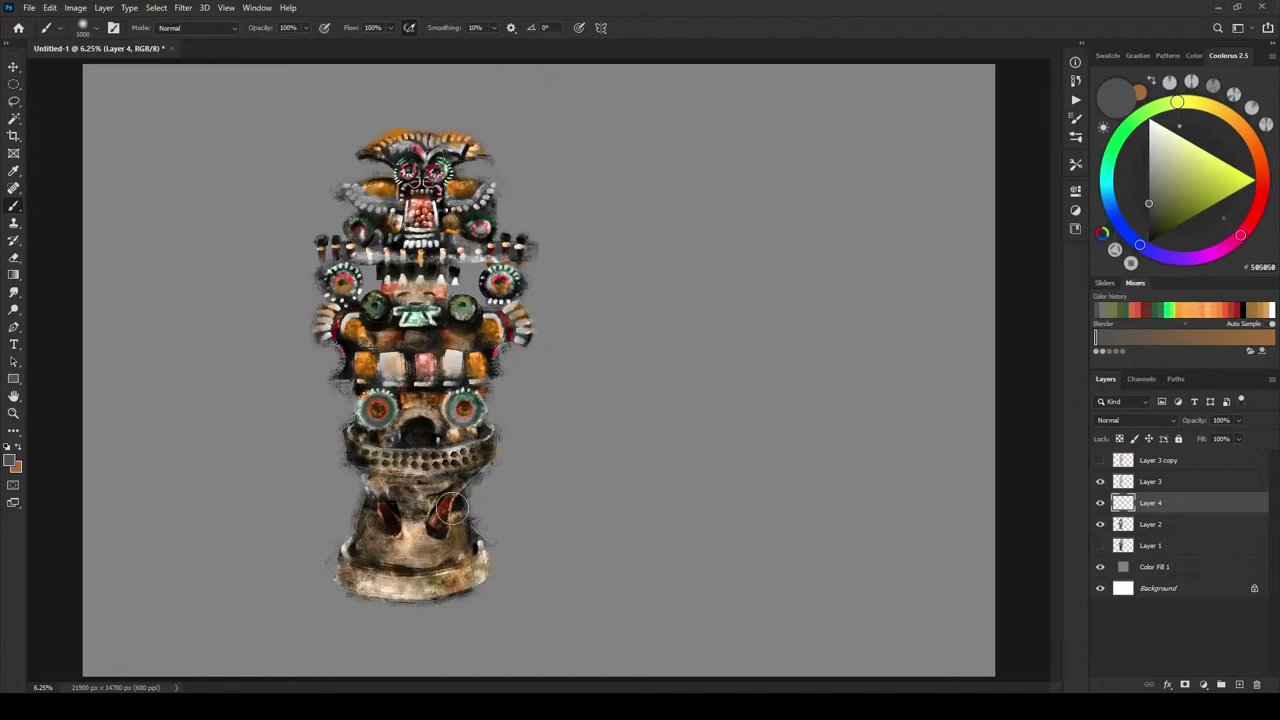
{"action": "left_click_drag", "start_coordinate": [372, 458], "coordinate": [390, 466]}
{"action": "key", "text": "bracketleft"}
{"action": "mouse_move", "coordinate": [482, 463]}
{"action": "left_mouse_down"}
{"action": "mouse_move", "coordinate": [411, 462]}
{"action": "mouse_move", "coordinate": [432, 464]}
{"action": "mouse_move", "coordinate": [410, 436]}
{"action": "mouse_move", "coordinate": [440, 450]}
{"action": "left_mouse_up"}
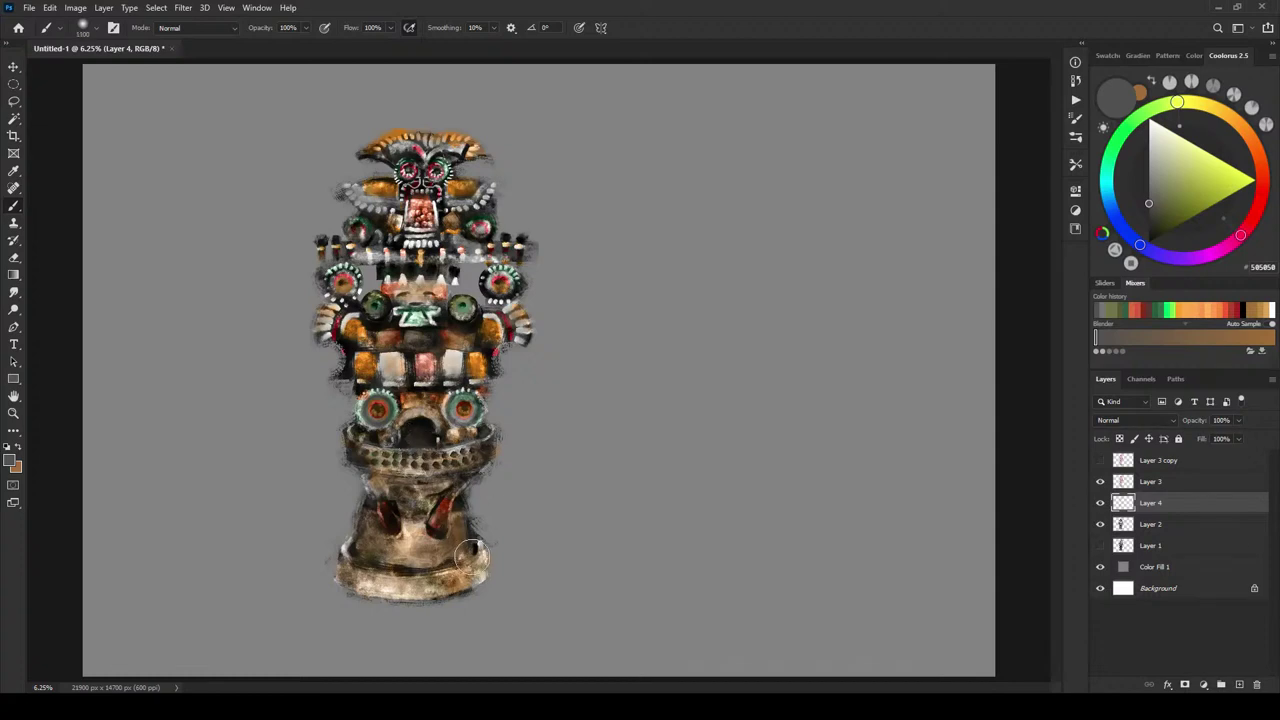
- Brush the dark grey over the small figure's face area beside the green knob and reduce the brush size
{"action": "mouse_move", "coordinate": [382, 318]}
{"action": "left_mouse_down"}
{"action": "mouse_move", "coordinate": [374, 303]}
{"action": "mouse_move", "coordinate": [374, 317]}
{"action": "left_mouse_up"}
{"action": "key", "text": "bracketleft"}
{"action": "key", "text": "bracketleft"}
{"action": "key", "text": "bracketleft"}
{"action": "key", "text": "bracketleft"}
{"action": "key", "text": "bracketleft"}
{"action": "key", "text": "bracketleft"}
{"action": "key", "text": "bracketleft"}
{"action": "key", "text": "bracketleft"}
{"action": "key", "text": "bracketleft"}
{"action": "key", "text": "bracketleft"}
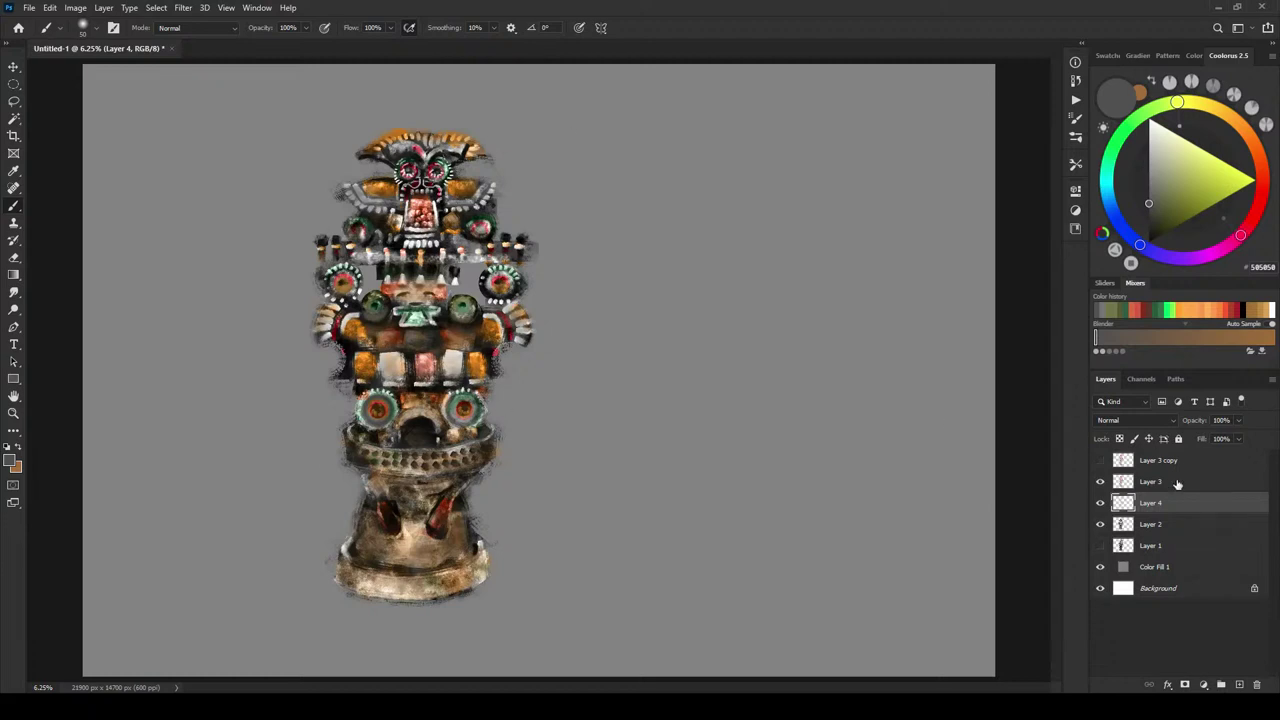
- Hide Layer 3 and compare the black-and-white painting with and without the soft grey shading of Layer 4
{"action": "left_click", "coordinate": [1101, 482]}
{"action": "left_click", "coordinate": [1101, 482]}
{"action": "left_click", "coordinate": [1100, 481]}
{"action": "left_click", "coordinate": [1101, 503]}
{"action": "left_click", "coordinate": [1101, 503]}
{"action": "left_click", "coordinate": [1101, 503]}
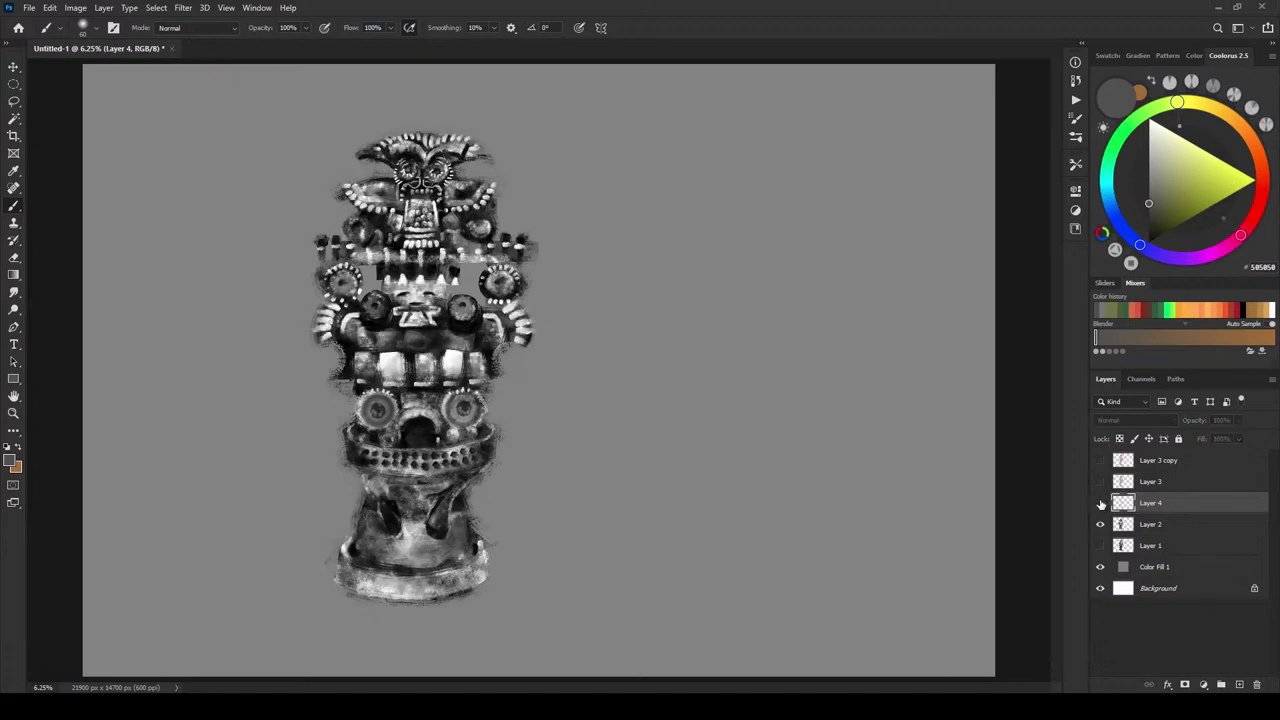
{"action": "left_click", "coordinate": [1101, 503]}
{"action": "left_click", "coordinate": [1101, 503]}
{"action": "left_click", "coordinate": [1101, 503]}
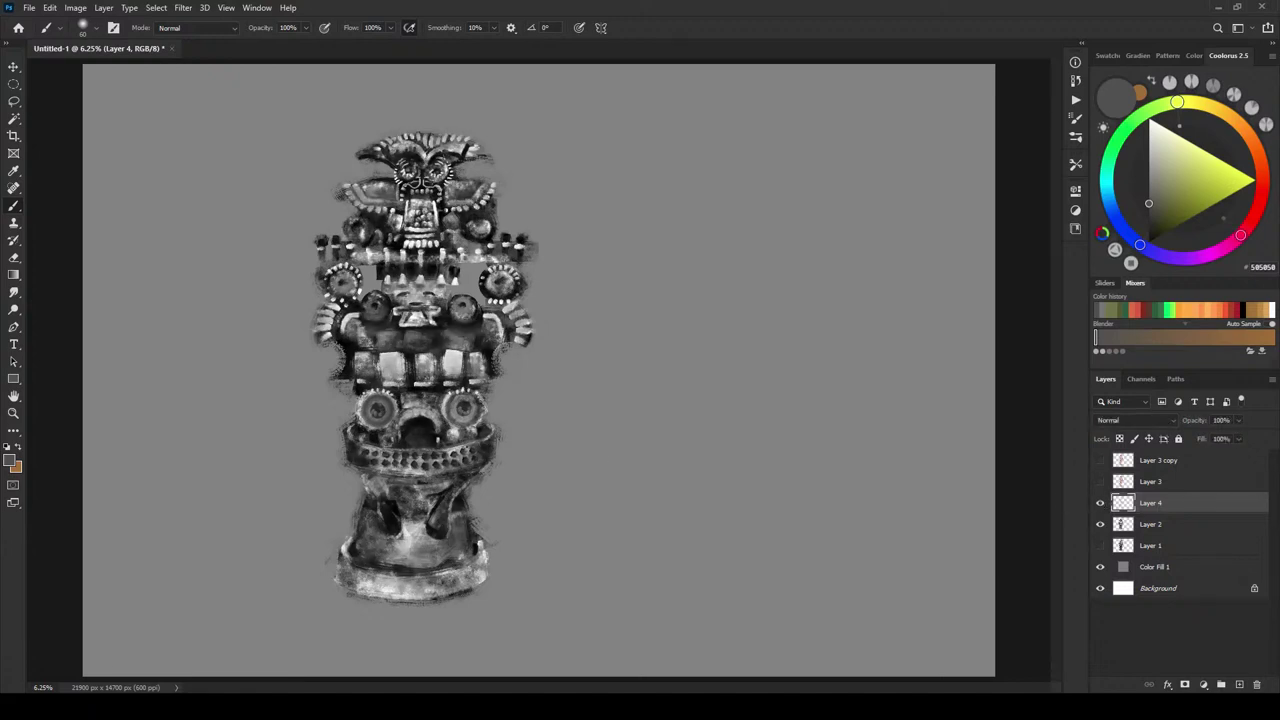
- Show Layer 3 copy, move it directly above Layer 2 and hide Layer 3 and Layer 4
{"action": "left_click", "coordinate": [1101, 481]}
{"action": "left_click", "coordinate": [1101, 460]}
{"action": "left_click", "coordinate": [1144, 467]}
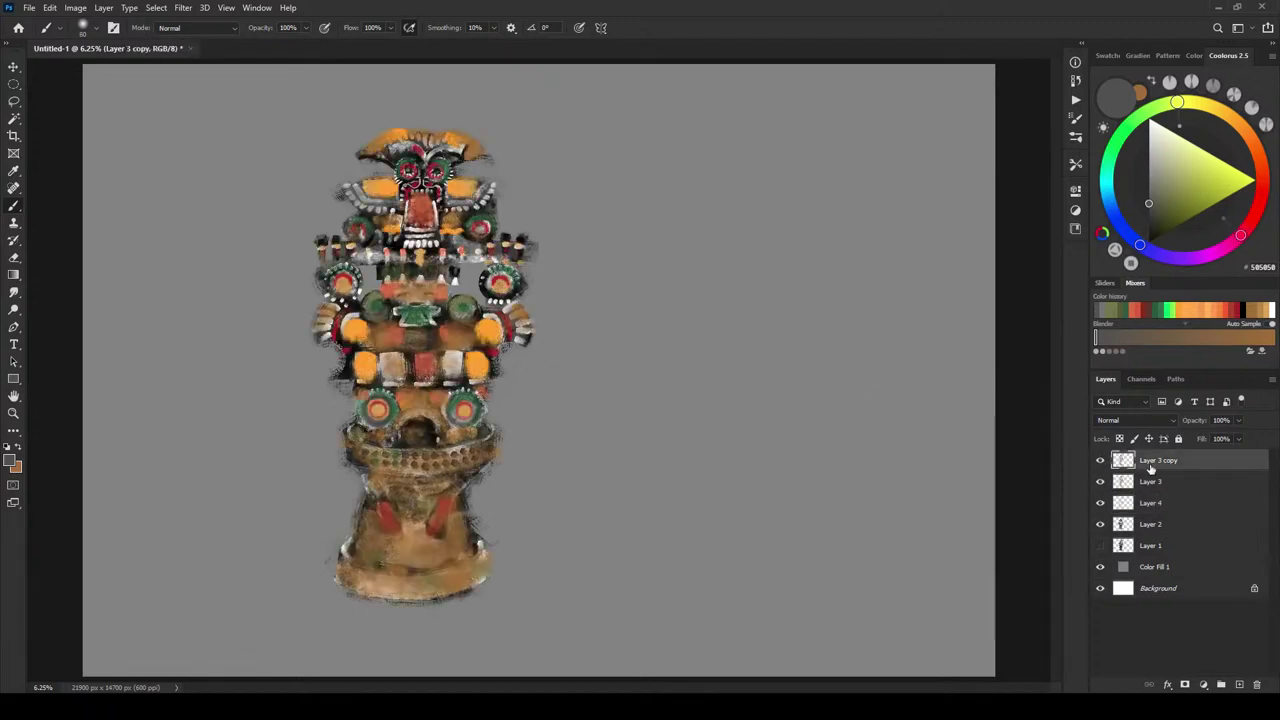
{"action": "left_click_drag", "start_coordinate": [1151, 469], "coordinate": [1150, 492]}
{"action": "left_click", "coordinate": [1101, 461]}
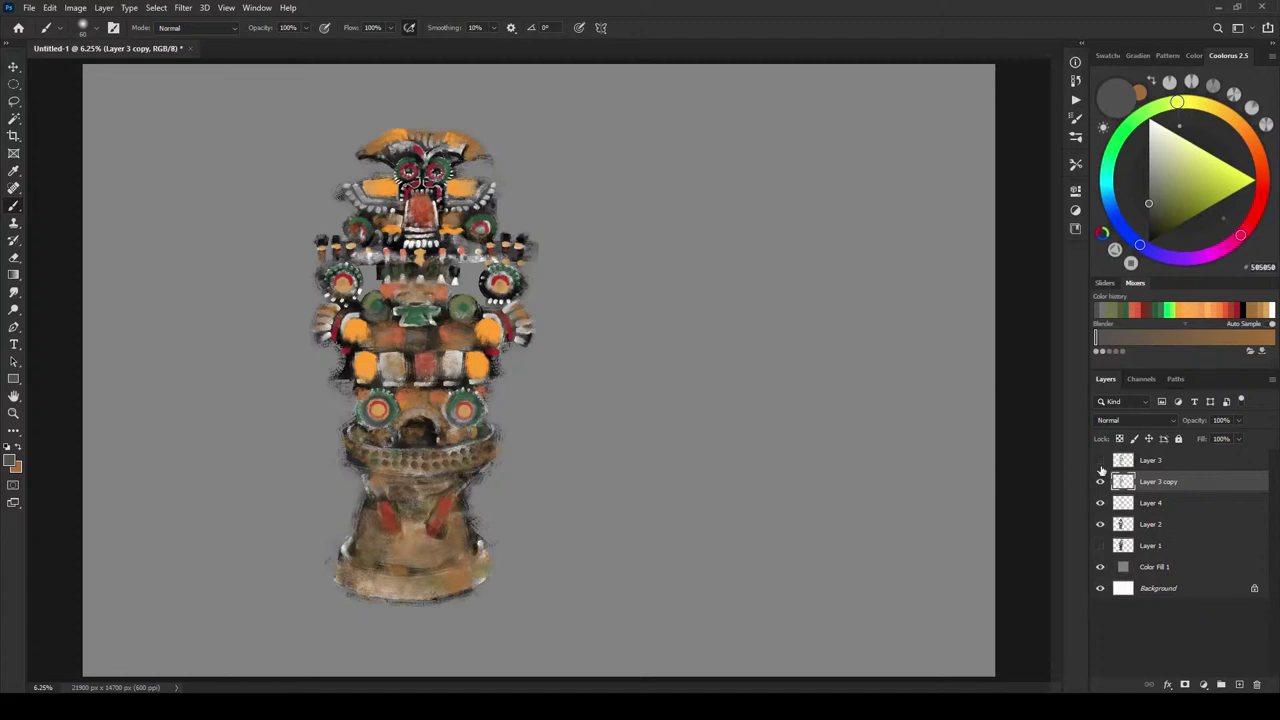
{"action": "left_click", "coordinate": [1100, 482]}
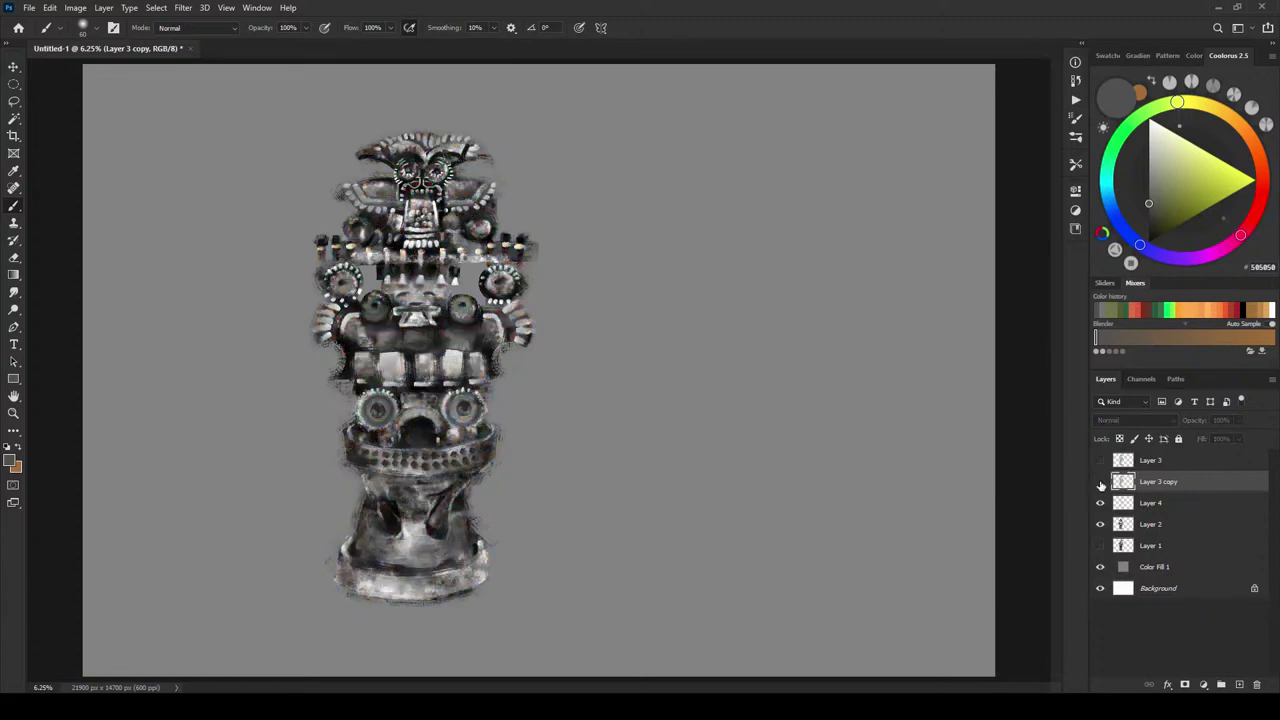
{"action": "left_click", "coordinate": [1100, 482]}
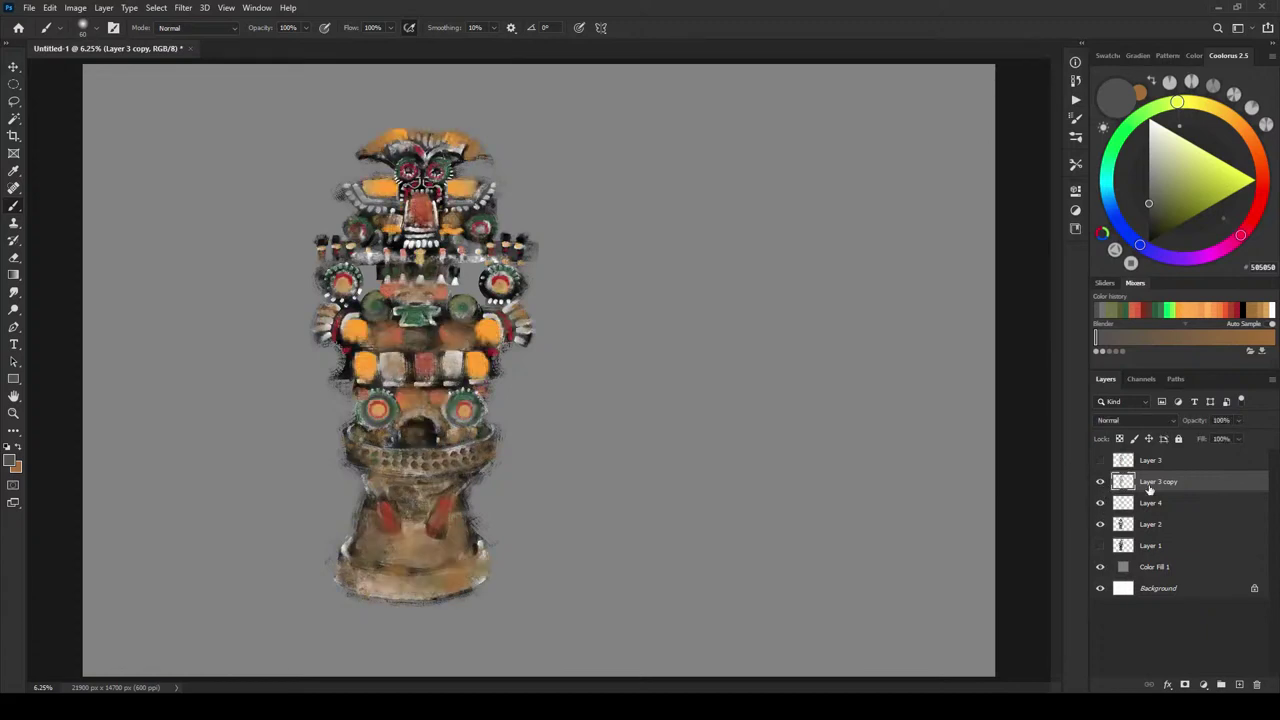
{"action": "left_click_drag", "start_coordinate": [1149, 488], "coordinate": [1133, 512]}
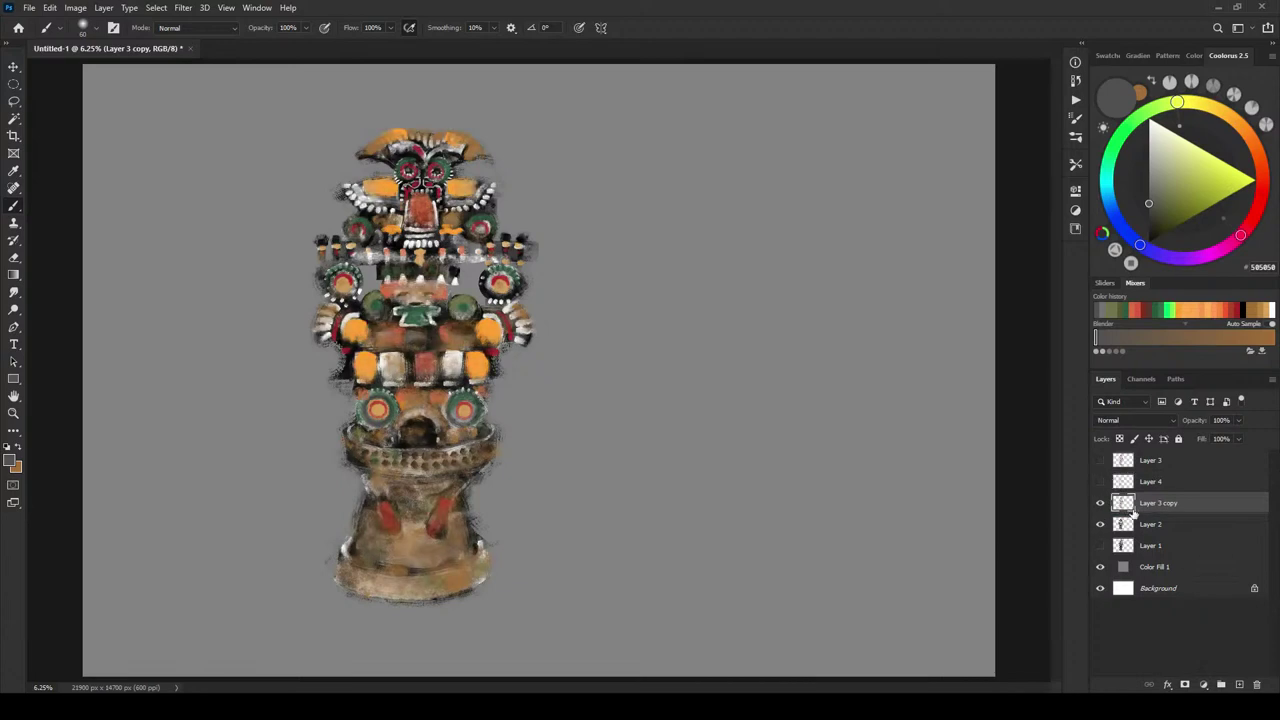
- Set Layer 3 copy's Blend If range for the underlying layer to 38/88 in the shadows and 248/255 in the highlights
{"action": "double_click", "coordinate": [1222, 511]}
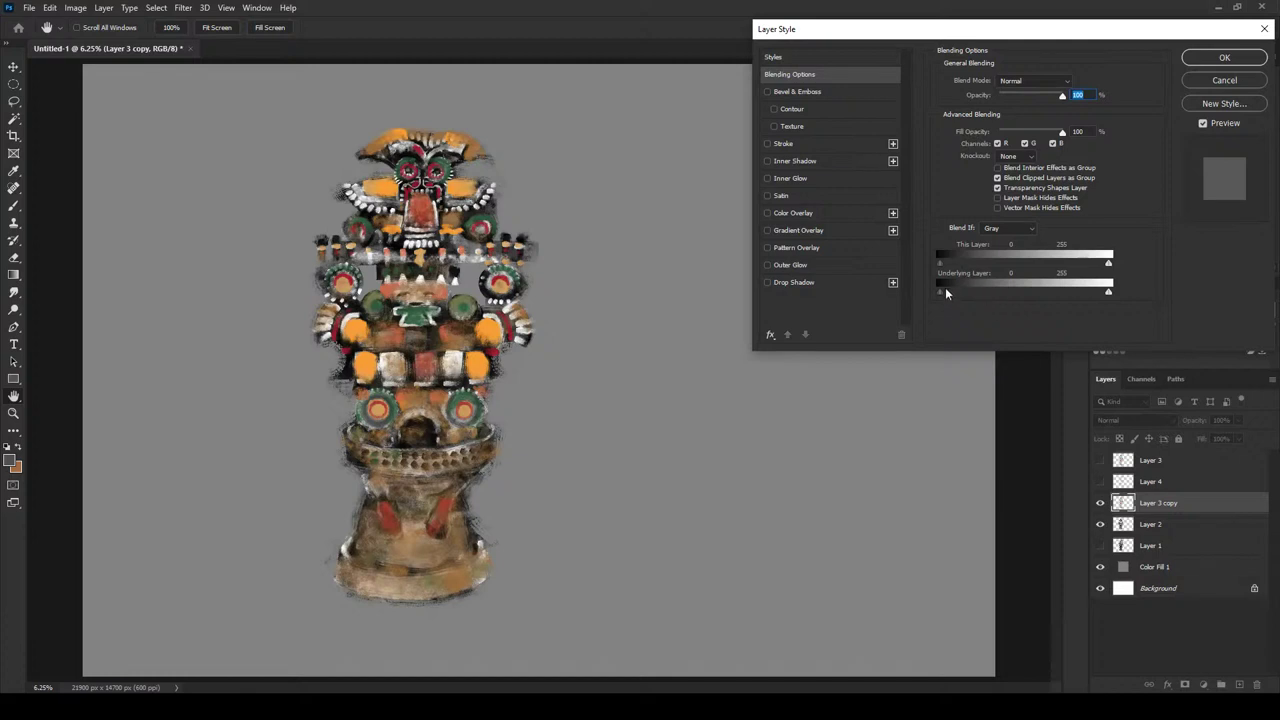
{"action": "left_click_drag", "start_coordinate": [941, 291], "coordinate": [1004, 292]}
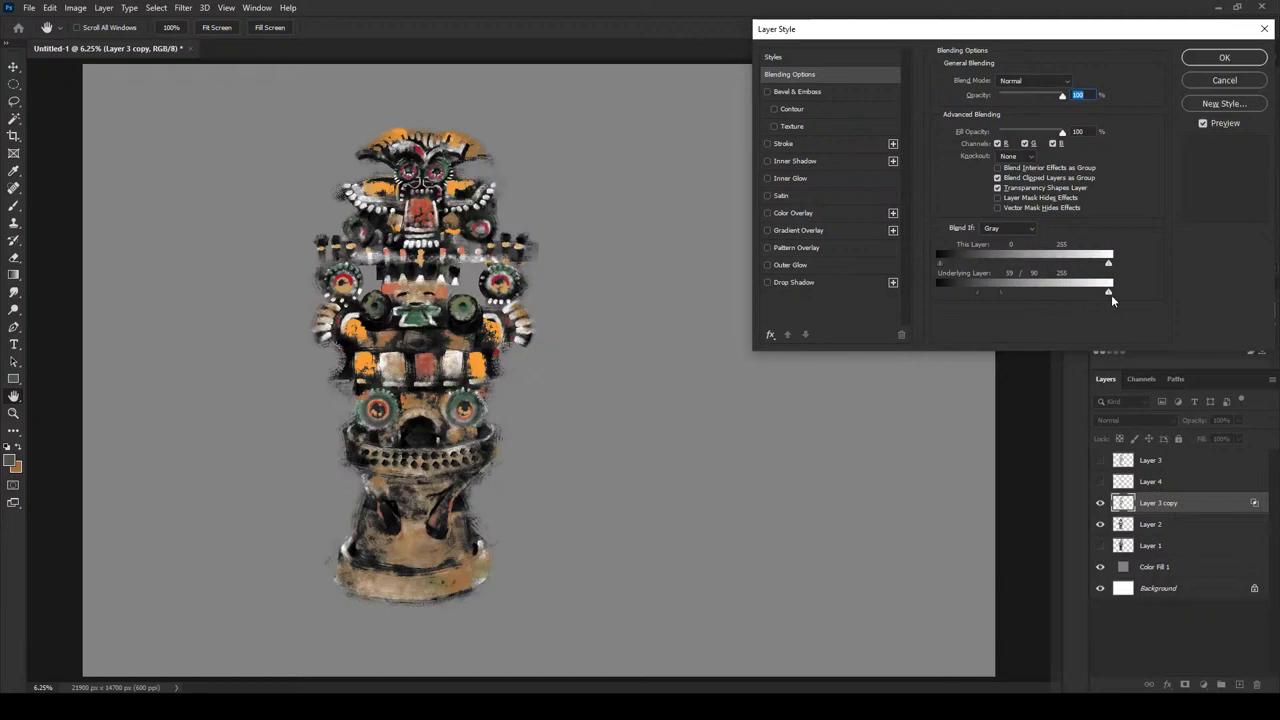
{"action": "mouse_move", "coordinate": [1109, 293]}
{"action": "left_mouse_down"}
{"action": "mouse_move", "coordinate": [1065, 291]}
{"action": "mouse_move", "coordinate": [1120, 289]}
{"action": "mouse_move", "coordinate": [1065, 290]}
{"action": "mouse_move", "coordinate": [1103, 297]}
{"action": "left_mouse_up"}
{"action": "key", "text": "alt"}
{"action": "mouse_move", "coordinate": [979, 292]}
{"action": "left_mouse_down"}
{"action": "mouse_move", "coordinate": [949, 293]}
{"action": "mouse_move", "coordinate": [998, 292]}
{"action": "mouse_move", "coordinate": [952, 291]}
{"action": "mouse_move", "coordinate": [966, 292]}
{"action": "left_mouse_up"}
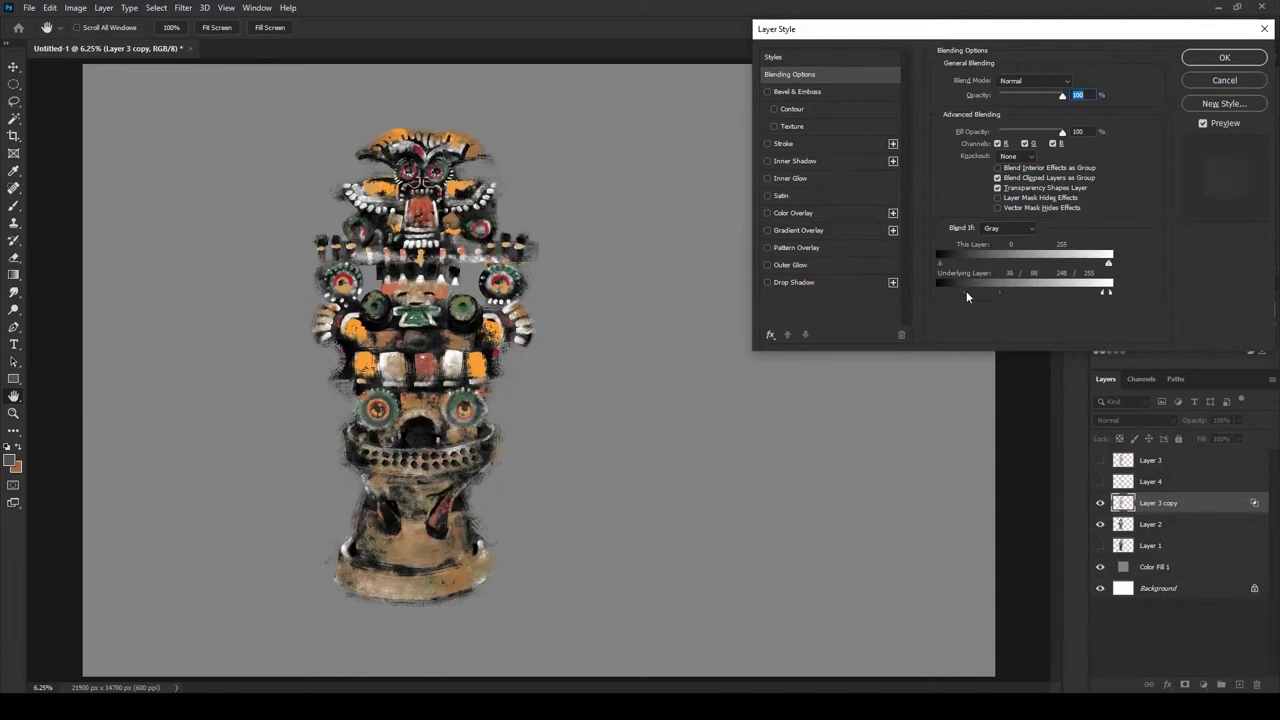
{"action": "left_click", "coordinate": [1226, 60]}
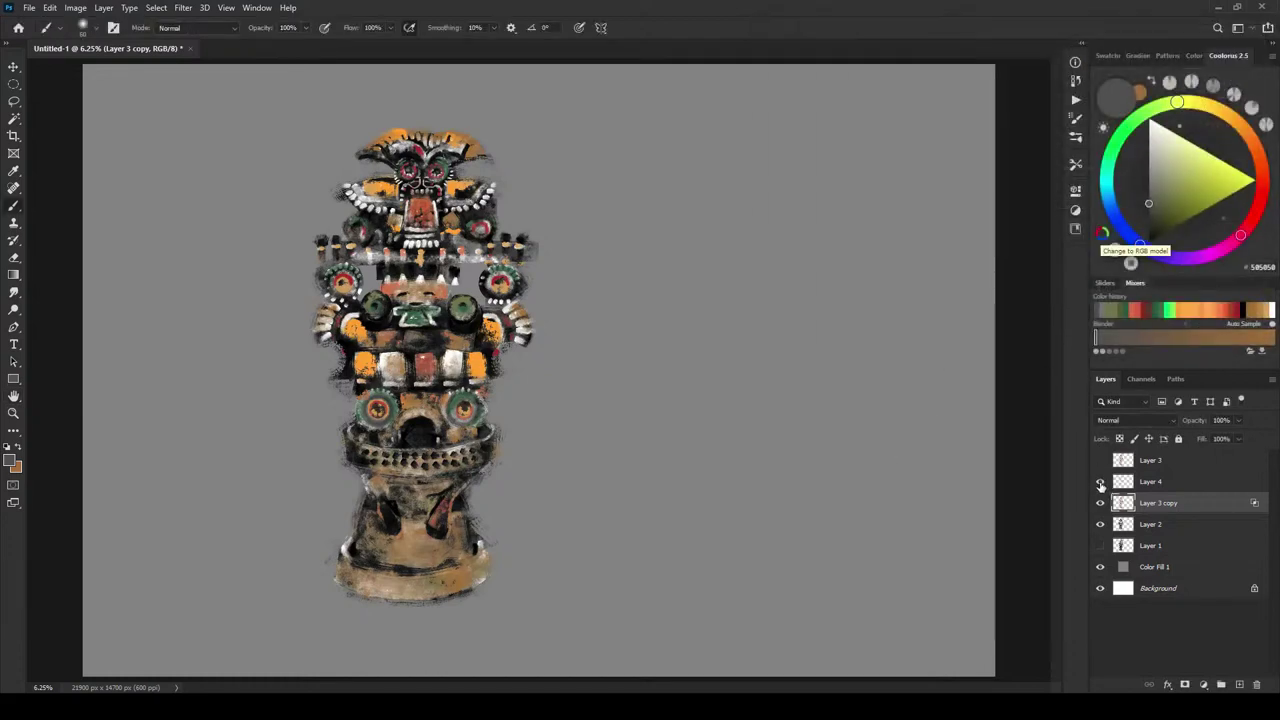
- Show Layer 4 and set its blend mode to Luminosity
{"action": "left_click", "coordinate": [1100, 484]}
{"action": "left_click", "coordinate": [1150, 484]}
{"action": "left_click", "coordinate": [1126, 420]}
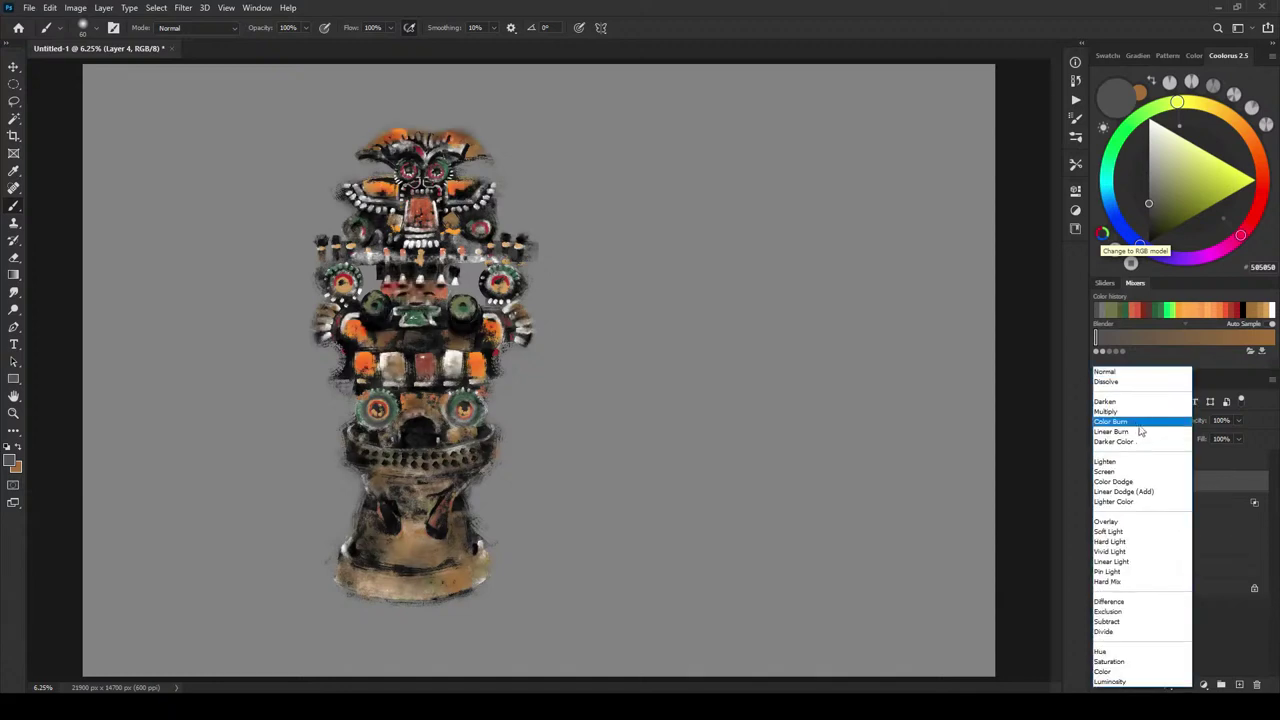
{"action": "left_click", "coordinate": [1130, 681]}
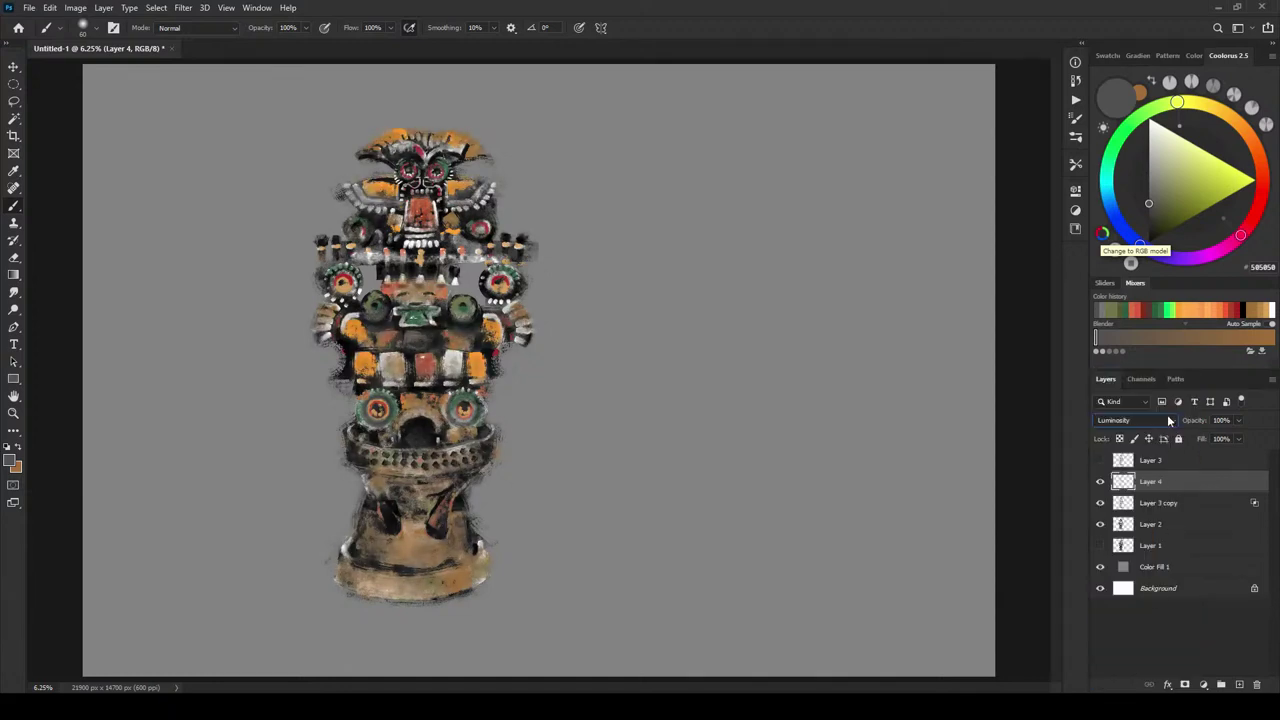
- Show the Color-blended Layer 3 and lower its opacity to 73%
{"action": "left_click", "coordinate": [1100, 460]}
{"action": "left_click", "coordinate": [1154, 462]}
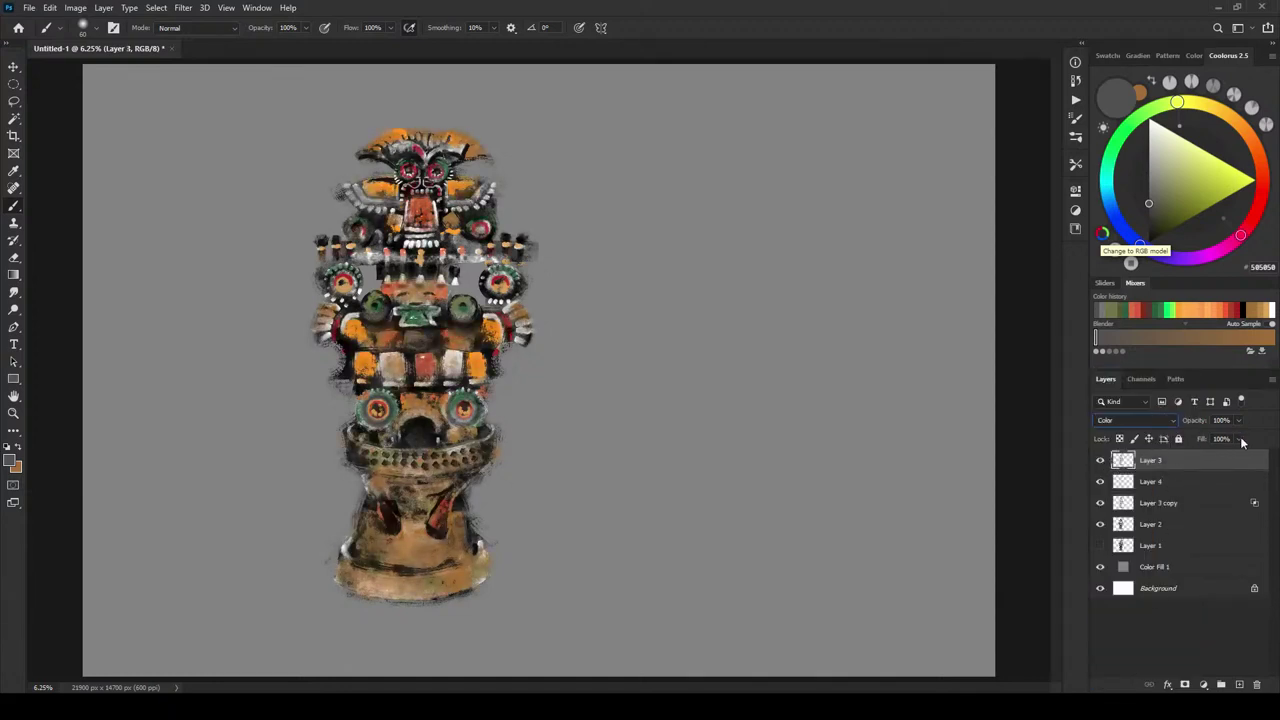
{"action": "left_click", "coordinate": [1239, 420]}
{"action": "mouse_move", "coordinate": [1242, 438]}
{"action": "left_mouse_down"}
{"action": "mouse_move", "coordinate": [1200, 438]}
{"action": "mouse_move", "coordinate": [1222, 439]}
{"action": "left_mouse_up"}
- Create a new layer above Layer 3 and set its blend mode to Multiply
{"action": "left_click", "coordinate": [1196, 488]}
{"action": "left_click", "coordinate": [1240, 684]}
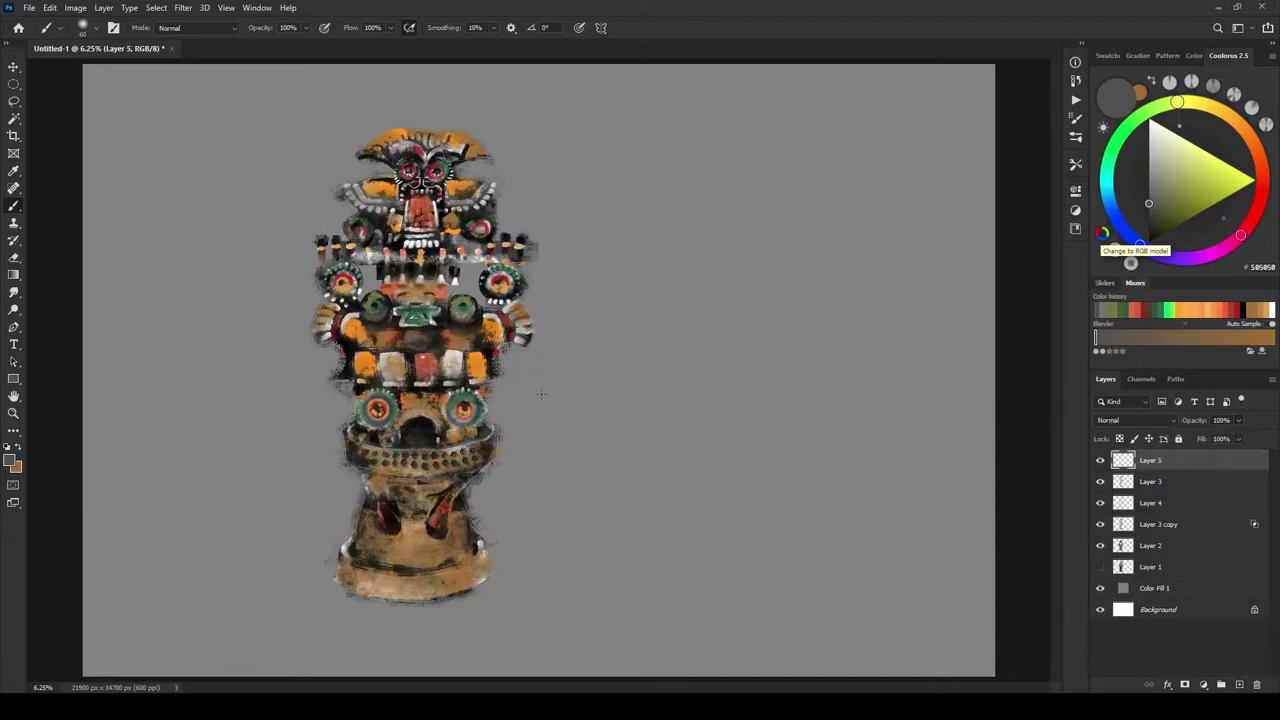
{"action": "left_click", "coordinate": [1143, 421]}
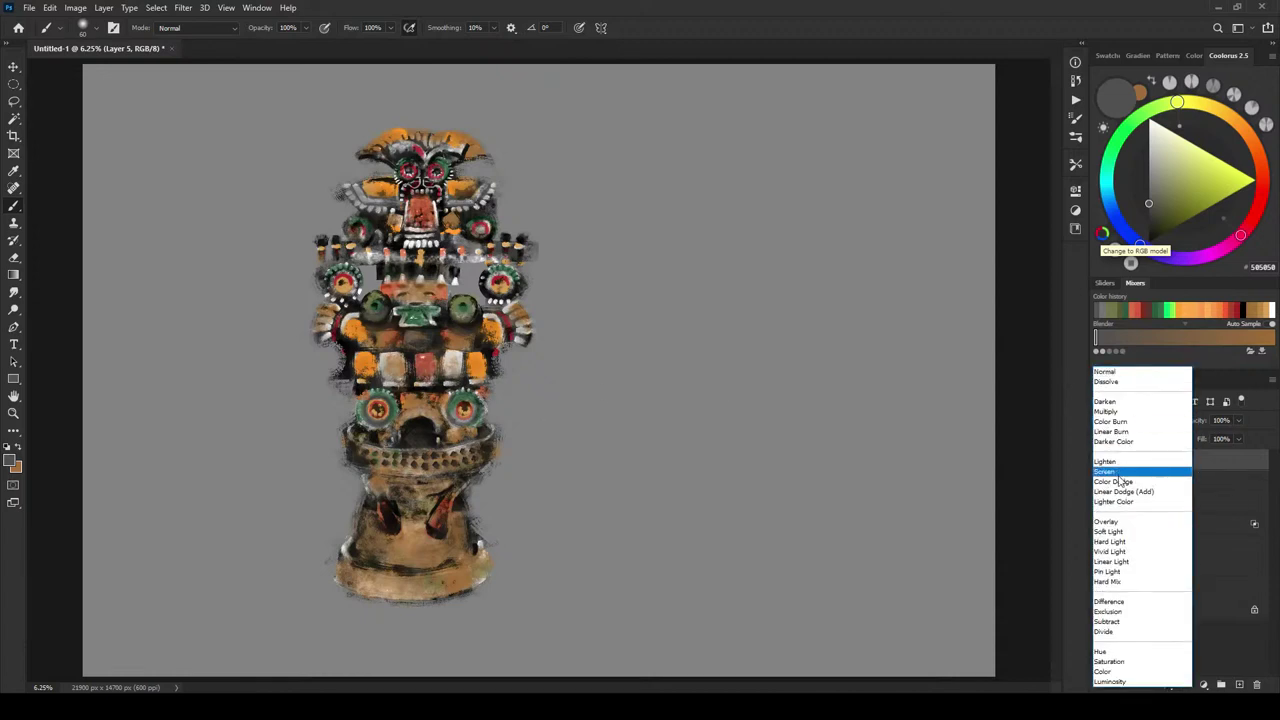
{"action": "left_click", "coordinate": [1125, 420]}
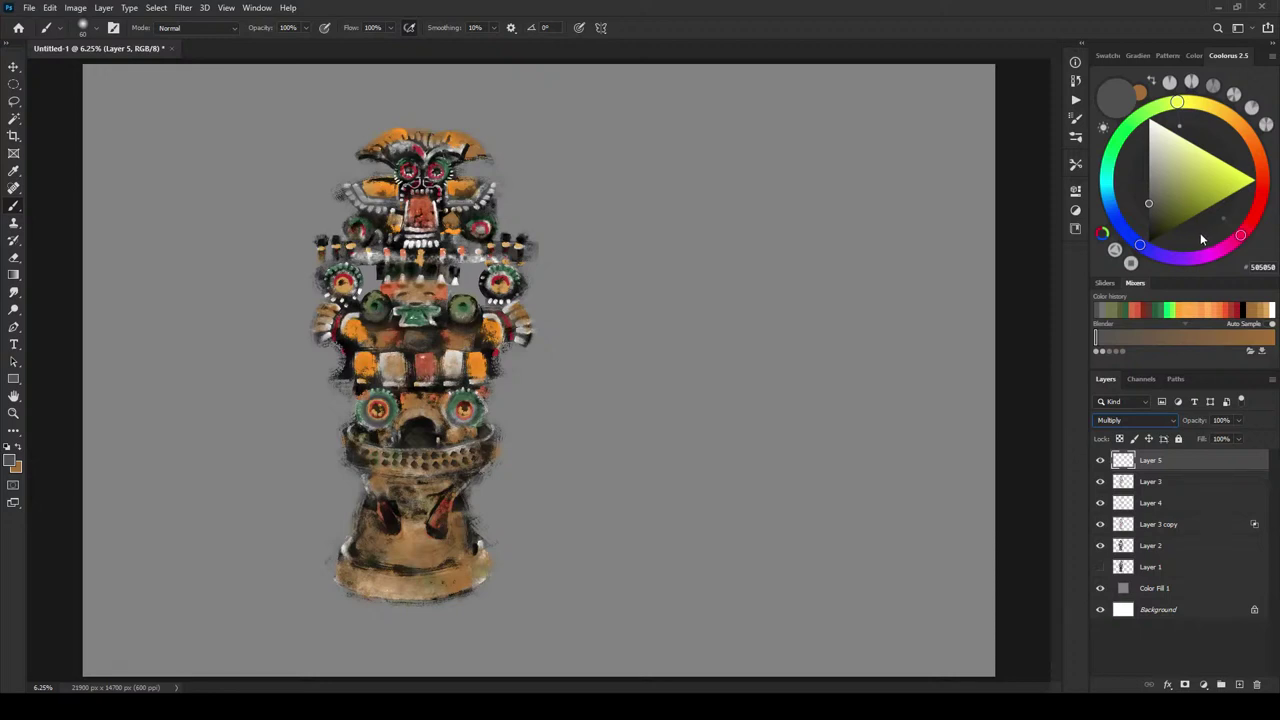
- Pick olive-grey #6A6B60, enlarge the soft brush to about 1400 px and shade around the figure's headdress
{"action": "mouse_move", "coordinate": [1158, 186]}
{"action": "left_mouse_down"}
{"action": "mouse_move", "coordinate": [1159, 201]}
{"action": "mouse_move", "coordinate": [1162, 189]}
{"action": "left_mouse_up"}
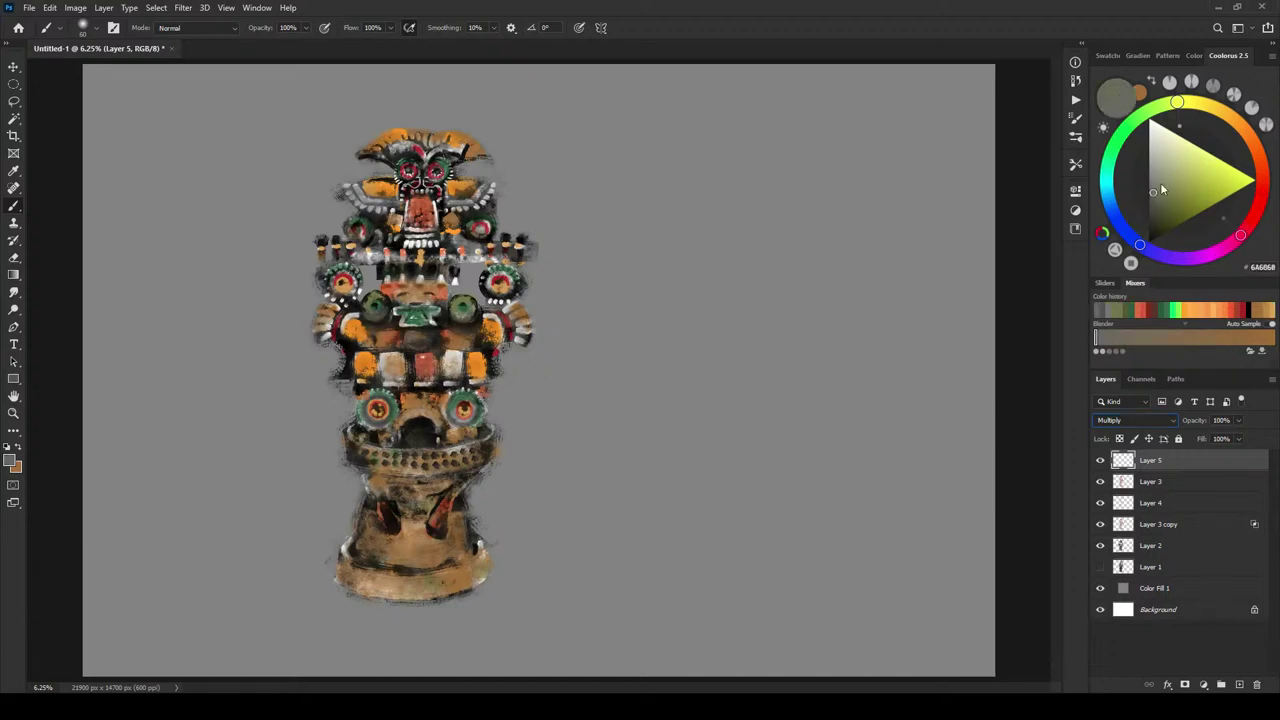
{"action": "key", "text": "bracketright"}
{"action": "key", "text": "bracketright"}
{"action": "key", "text": "bracketright"}
{"action": "key", "text": "bracketright"}
{"action": "key", "text": "bracketright"}
{"action": "key", "text": "bracketright"}
{"action": "key", "text": "bracketright"}
{"action": "key", "text": "bracketright"}
{"action": "key", "text": "bracketright"}
{"action": "key", "text": "bracketright"}
{"action": "key", "text": "bracketright"}
{"action": "key", "text": "bracketright"}
{"action": "key", "text": "bracketright"}
{"action": "key", "text": "bracketright"}
{"action": "key", "text": "bracketright"}
{"action": "key", "text": "bracketright"}
{"action": "key", "text": "bracketright"}
{"action": "key", "text": "bracketright"}
{"action": "key", "text": "bracketright"}
{"action": "key", "text": "bracketright"}
{"action": "left_click_drag", "start_coordinate": [477, 158], "coordinate": [474, 147]}
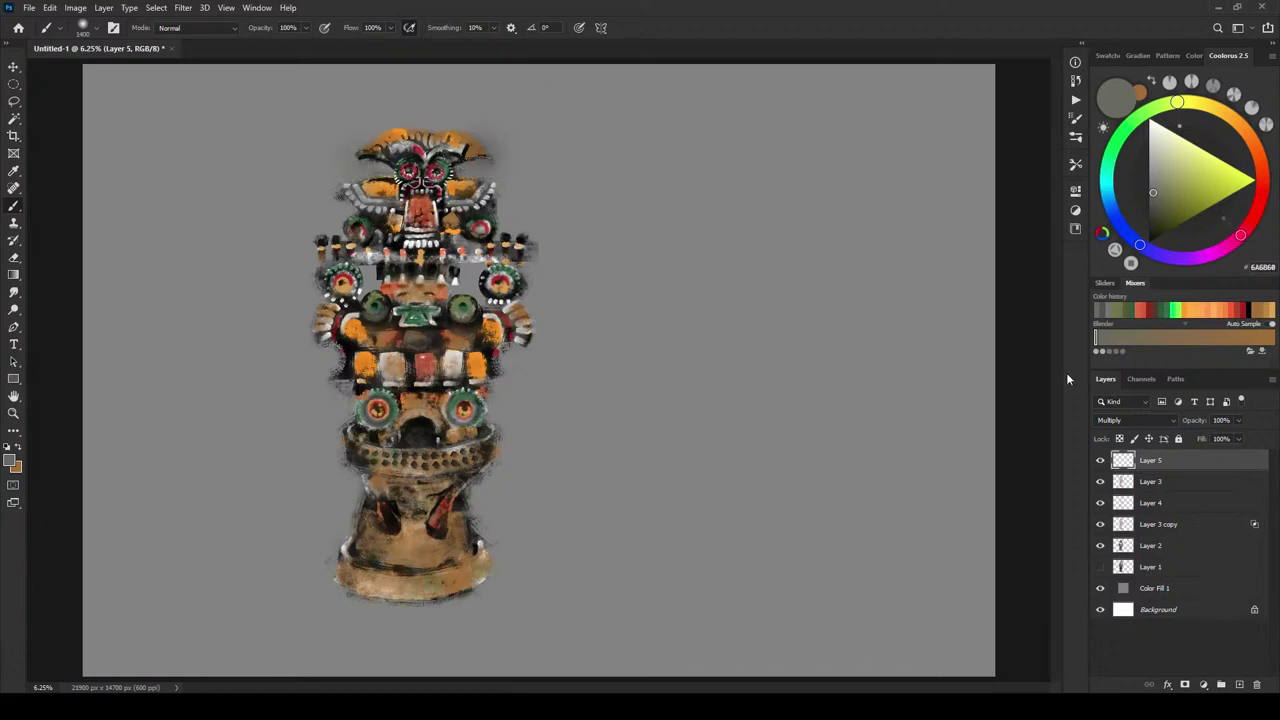
- Group Layer 2, Layer 3 copy, Layer 4 and Layer 3 together beneath Layer 5
{"action": "left_click", "coordinate": [1184, 485]}
{"action": "left_click", "coordinate": [1185, 545]}
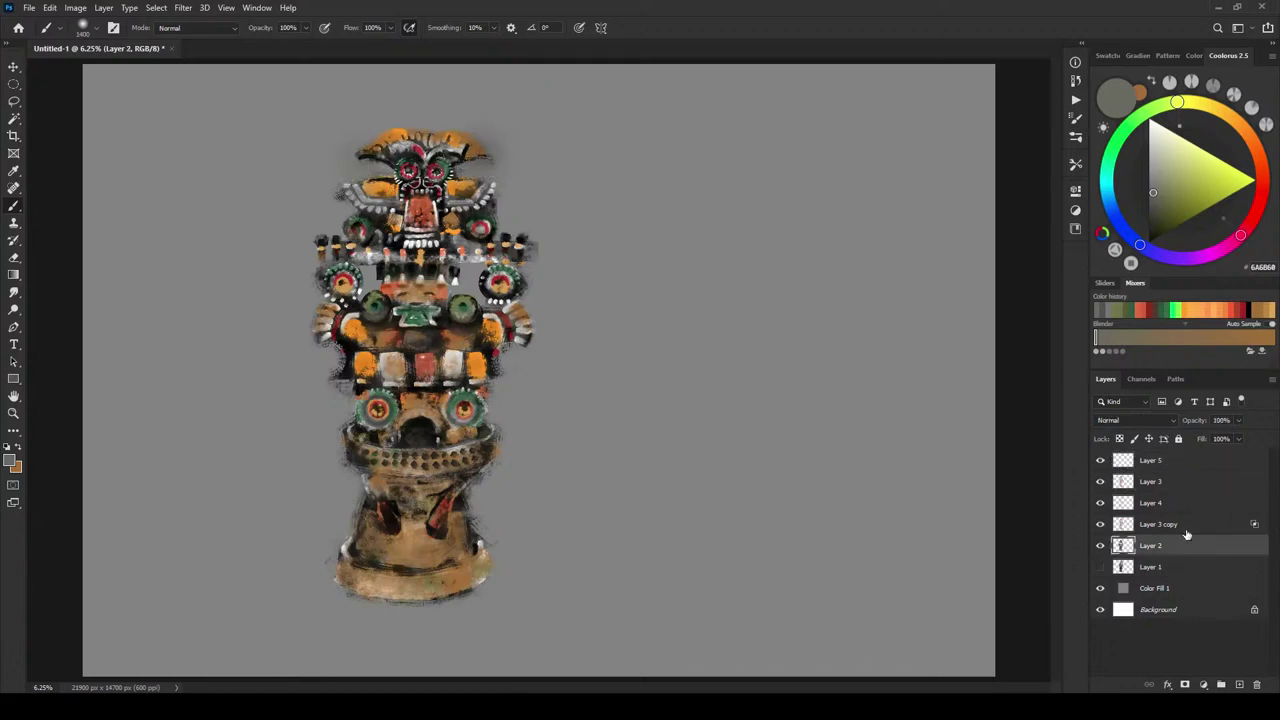
{"action": "left_click", "coordinate": [1191, 486], "text": "shift"}
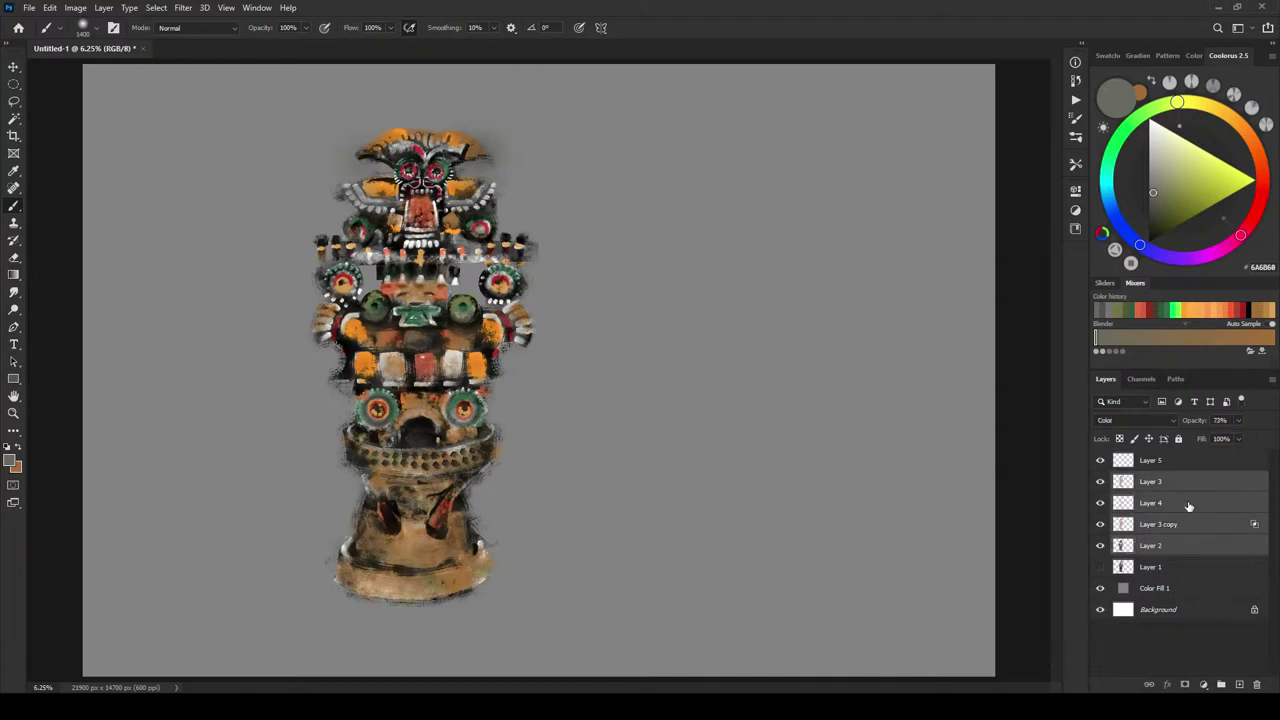
{"action": "key", "text": "ctrl+g"}
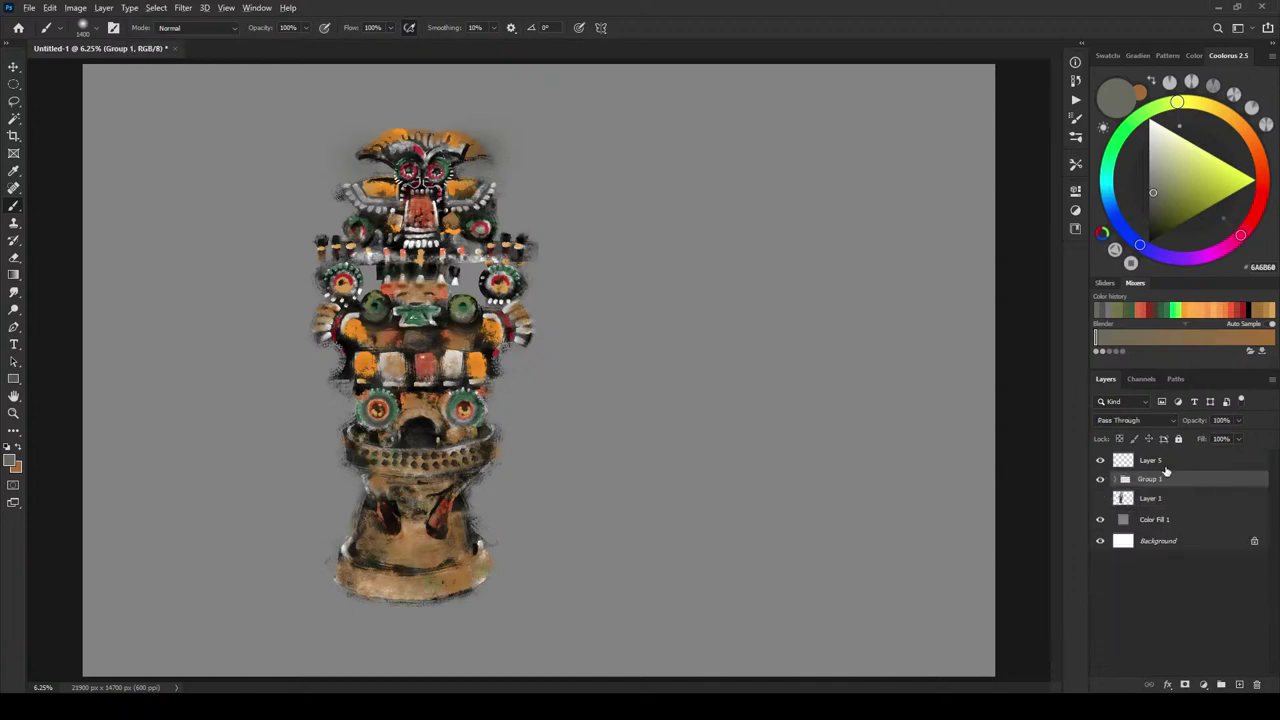
- Clip Layer 5 to the new group and rename the layer Shadow
{"action": "left_click", "coordinate": [1163, 466], "text": "alt"}
{"action": "double_click", "coordinate": [1158, 460]}
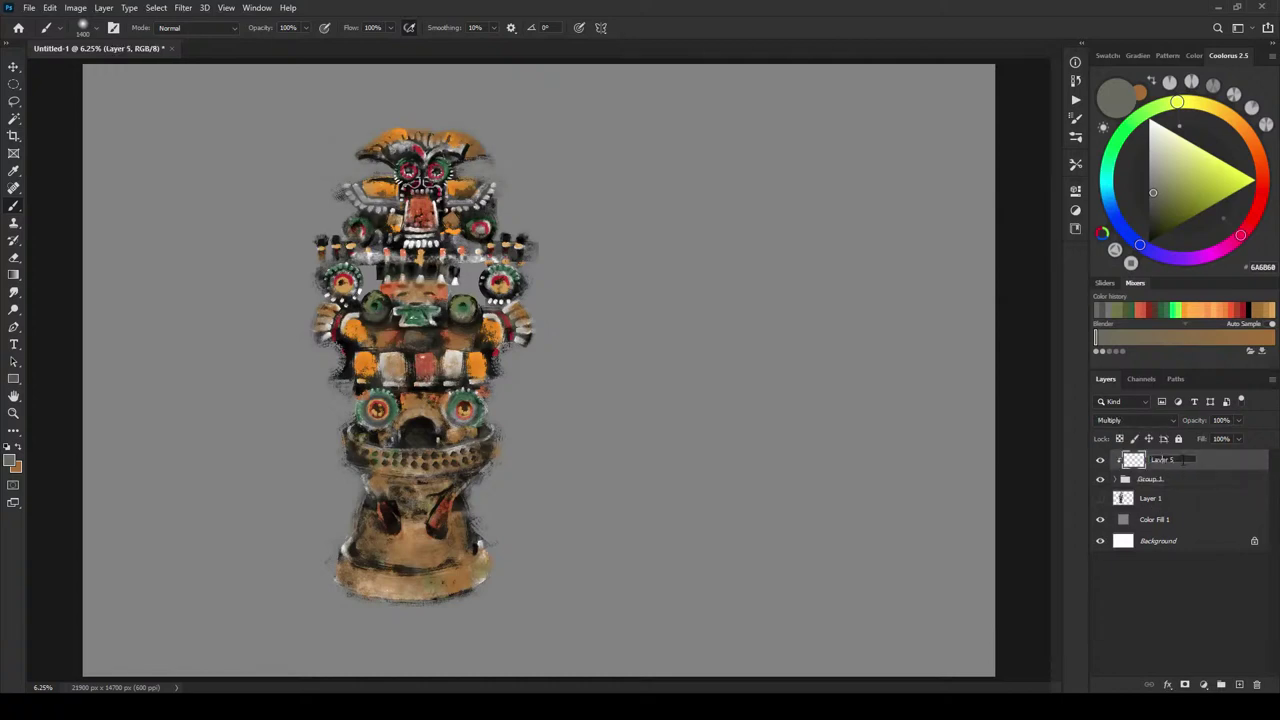
{"action": "type", "text": "Shadow"}
{"action": "key", "text": "Return"}
- Reduce the soft brush to about 45 px for fine shadow strokes on the Shadow layer
{"action": "key", "text": "bracketleft"}
{"action": "key", "text": "bracketleft"}
{"action": "key", "text": "bracketleft"}
{"action": "key", "text": "bracketleft"}
{"action": "key", "text": "bracketleft"}
{"action": "key", "text": "bracketleft"}
{"action": "key", "text": "bracketleft"}
{"action": "key", "text": "bracketleft"}
{"action": "key", "text": "bracketleft"}
{"action": "key", "text": "bracketleft"}
{"action": "key", "text": "bracketleft"}
{"action": "key", "text": "bracketleft"}
{"action": "key", "text": "bracketleft"}
{"action": "key", "text": "bracketleft"}
{"action": "key", "text": "bracketleft"}
{"action": "key", "text": "bracketleft"}
{"action": "key", "text": "bracketleft"}
{"action": "key", "text": "bracketleft"}
{"action": "key", "text": "bracketleft"}
{"action": "key", "text": "bracketleft"}
- Examine the painted clay figure's reference photo and browse the surrounding artefact images on the reference board
{"action": "left_click_drag", "start_coordinate": [1279, 240], "coordinate": [1036, 218]}
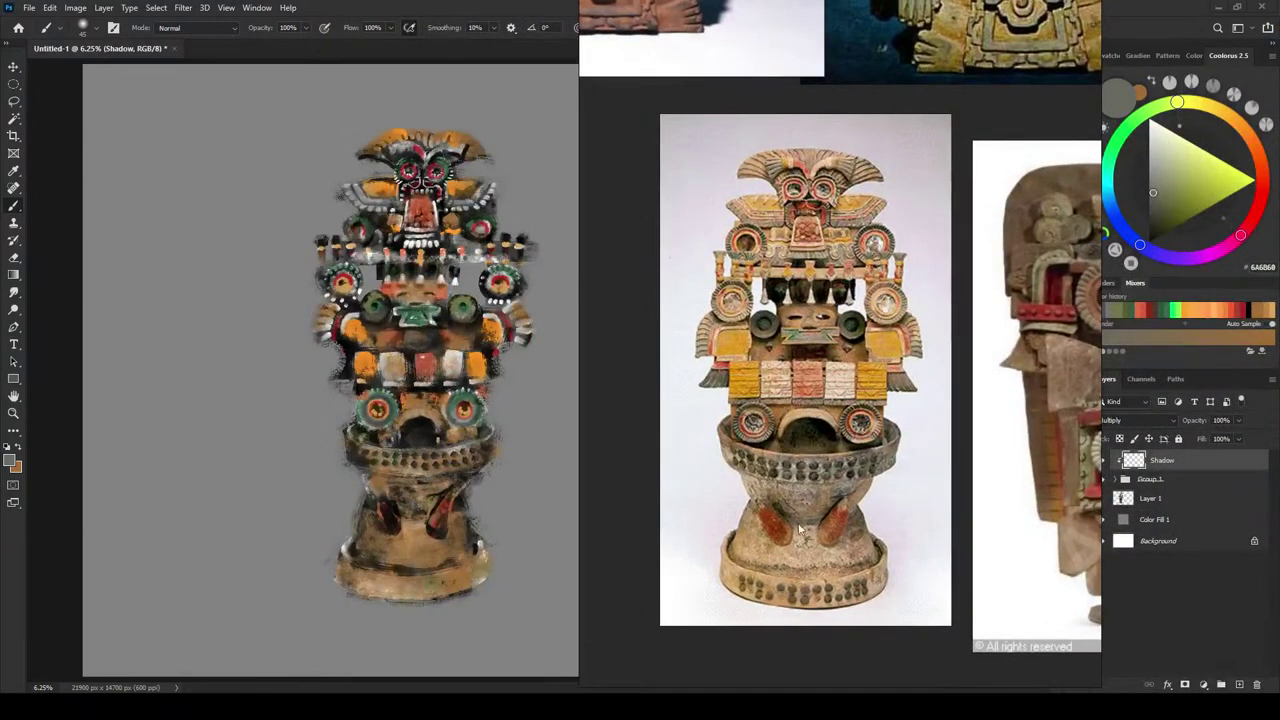
{"action": "mouse_move", "coordinate": [951, 110]}
{"action": "left_mouse_down"}
{"action": "mouse_move", "coordinate": [859, 197]}
{"action": "mouse_move", "coordinate": [929, 85]}
{"action": "mouse_move", "coordinate": [931, 127]}
{"action": "mouse_move", "coordinate": [950, 108]}
{"action": "mouse_move", "coordinate": [941, 126]}
{"action": "left_mouse_up"}
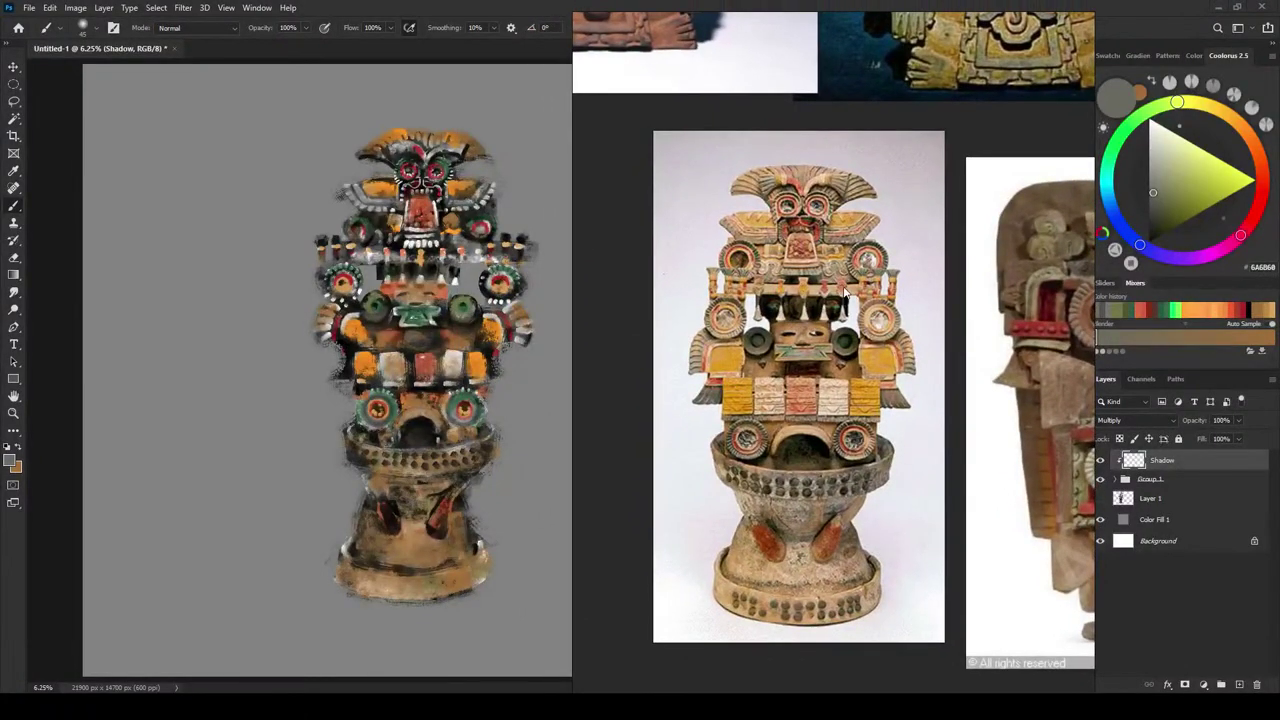
{"action": "scroll", "coordinate": [845, 285], "scroll_direction": "down", "scroll_amount": 5}
{"action": "scroll", "coordinate": [958, 470], "scroll_direction": "down", "scroll_amount": 3}
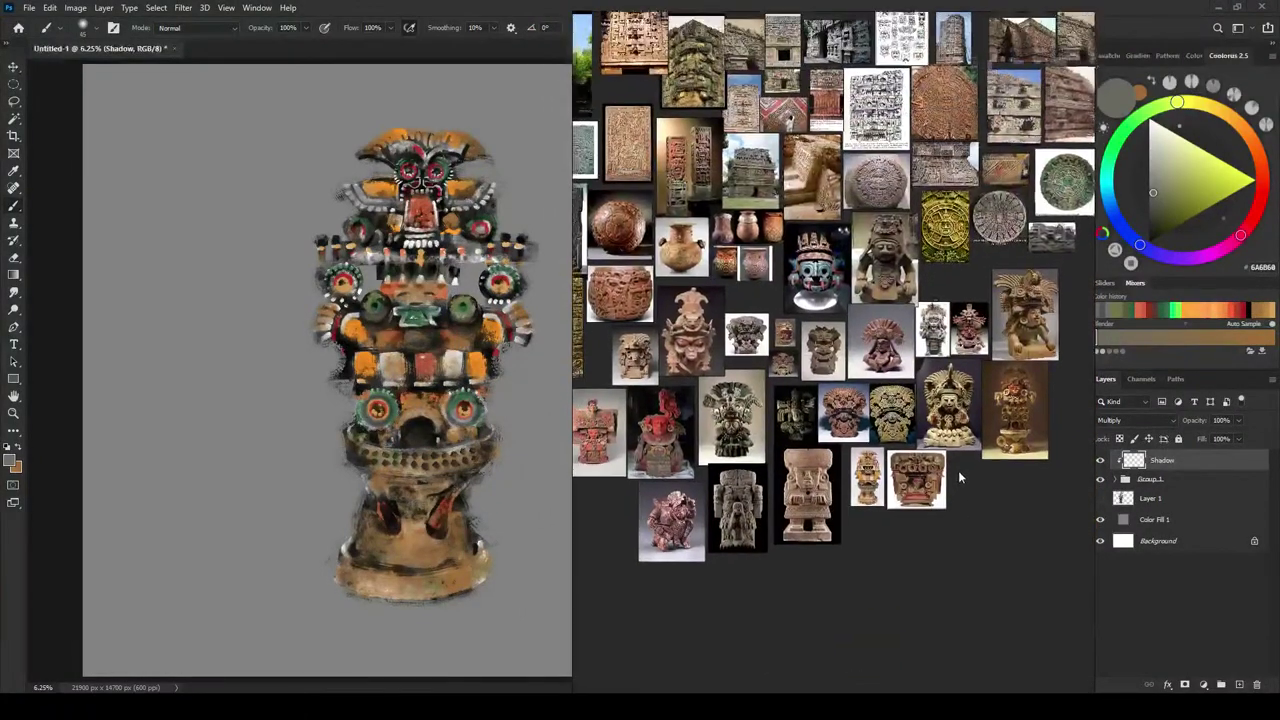
{"action": "scroll", "coordinate": [862, 192], "scroll_direction": "up", "scroll_amount": 4}
{"action": "scroll", "coordinate": [862, 192], "scroll_direction": "up", "scroll_amount": 5}
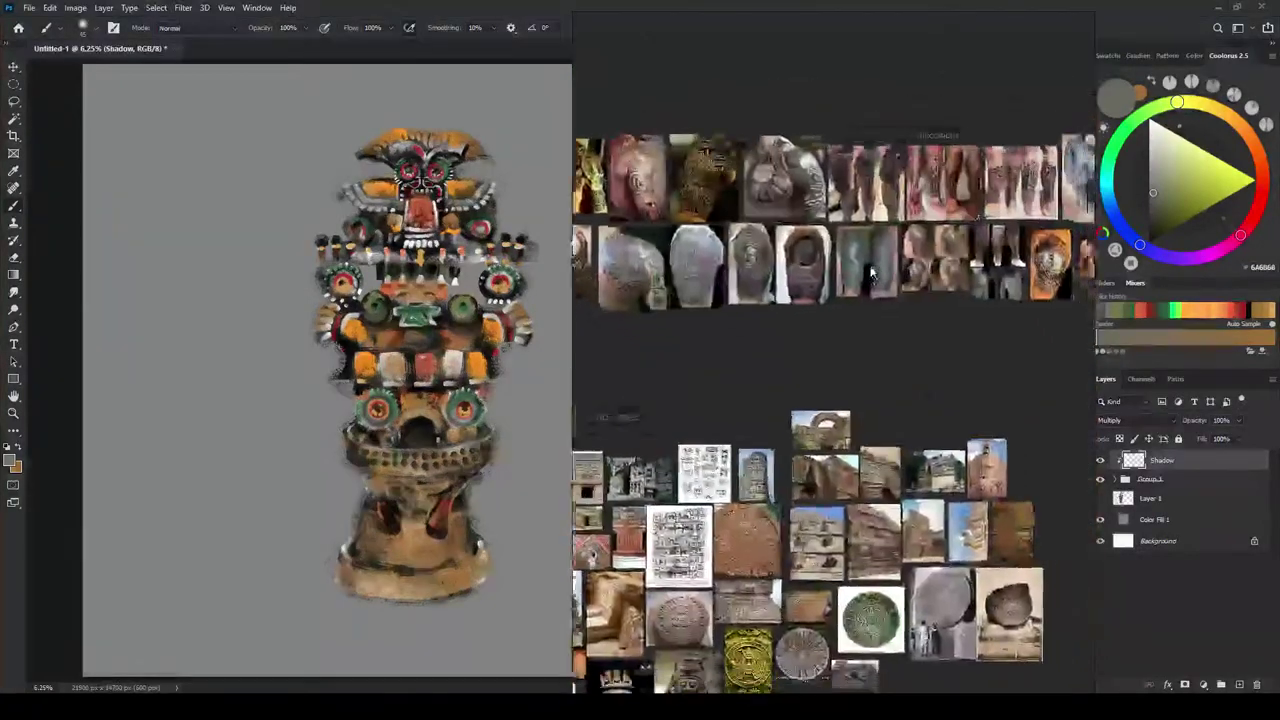
{"action": "left_click_drag", "start_coordinate": [872, 272], "coordinate": [570, 97]}
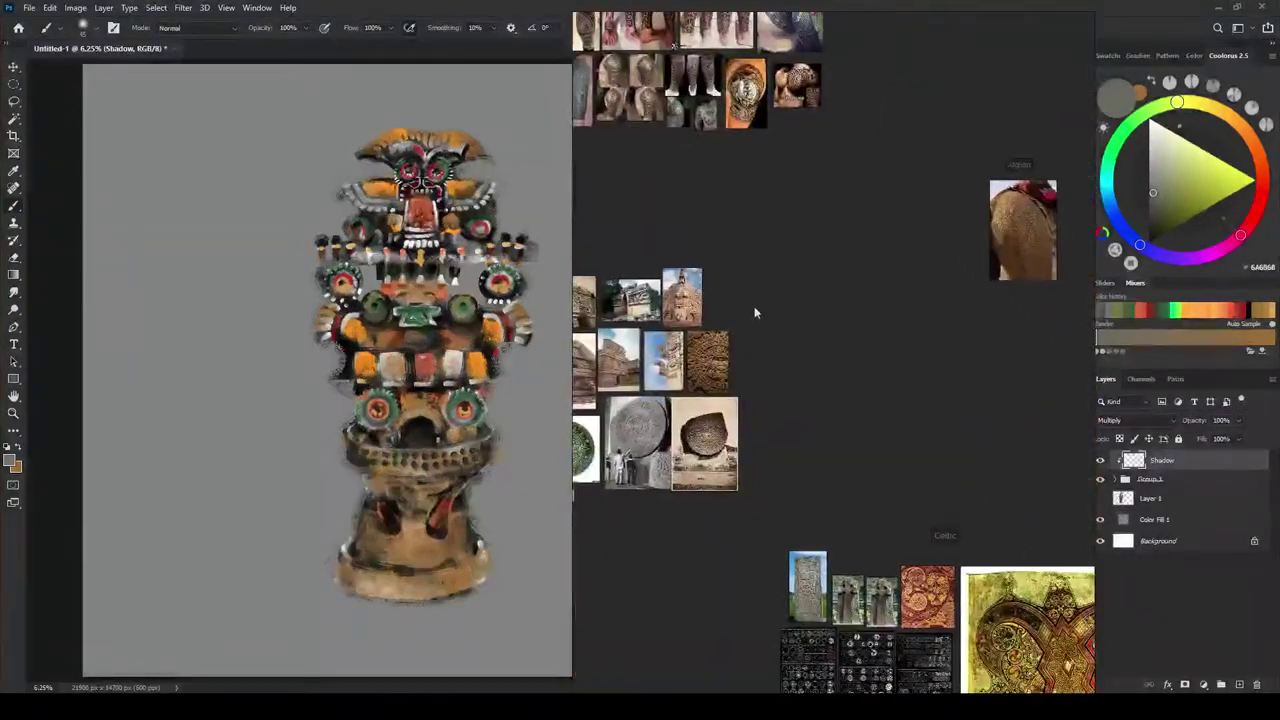
{"action": "left_click_drag", "start_coordinate": [770, 306], "coordinate": [1090, 54]}
{"action": "left_click_drag", "start_coordinate": [821, 333], "coordinate": [937, 290]}
{"action": "scroll", "coordinate": [818, 412], "scroll_direction": "up", "scroll_amount": 8}
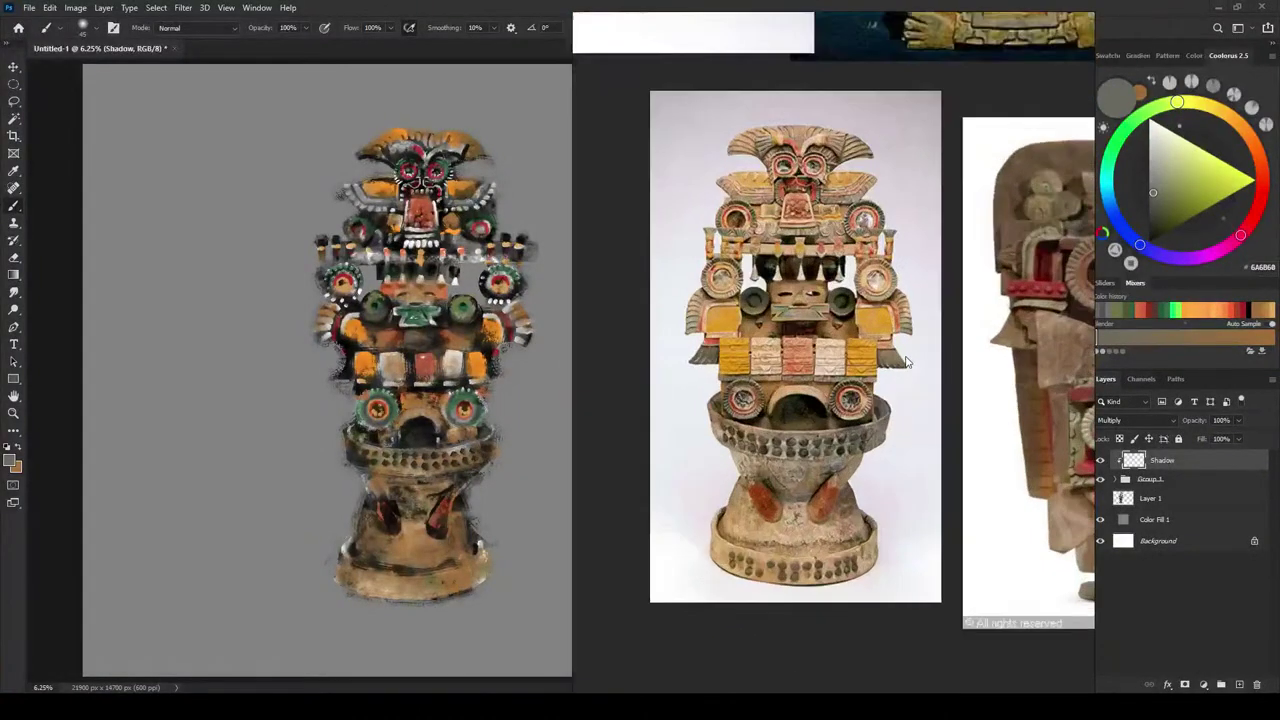
{"action": "left_click_drag", "start_coordinate": [907, 362], "coordinate": [917, 360]}
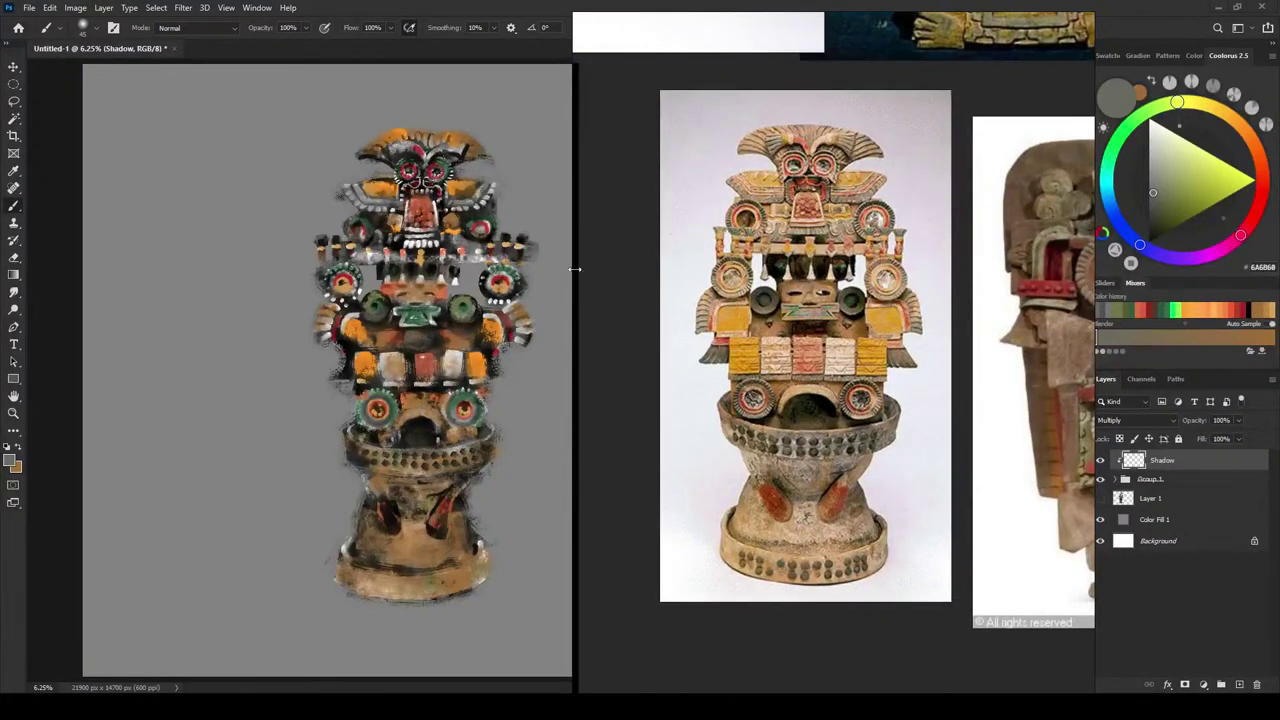
{"action": "mouse_move", "coordinate": [729, 234]}
{"action": "left_mouse_down"}
{"action": "mouse_move", "coordinate": [727, 219]}
{"action": "mouse_move", "coordinate": [745, 223]}
{"action": "left_mouse_up"}
{"action": "key", "text": "ctrl+m"}
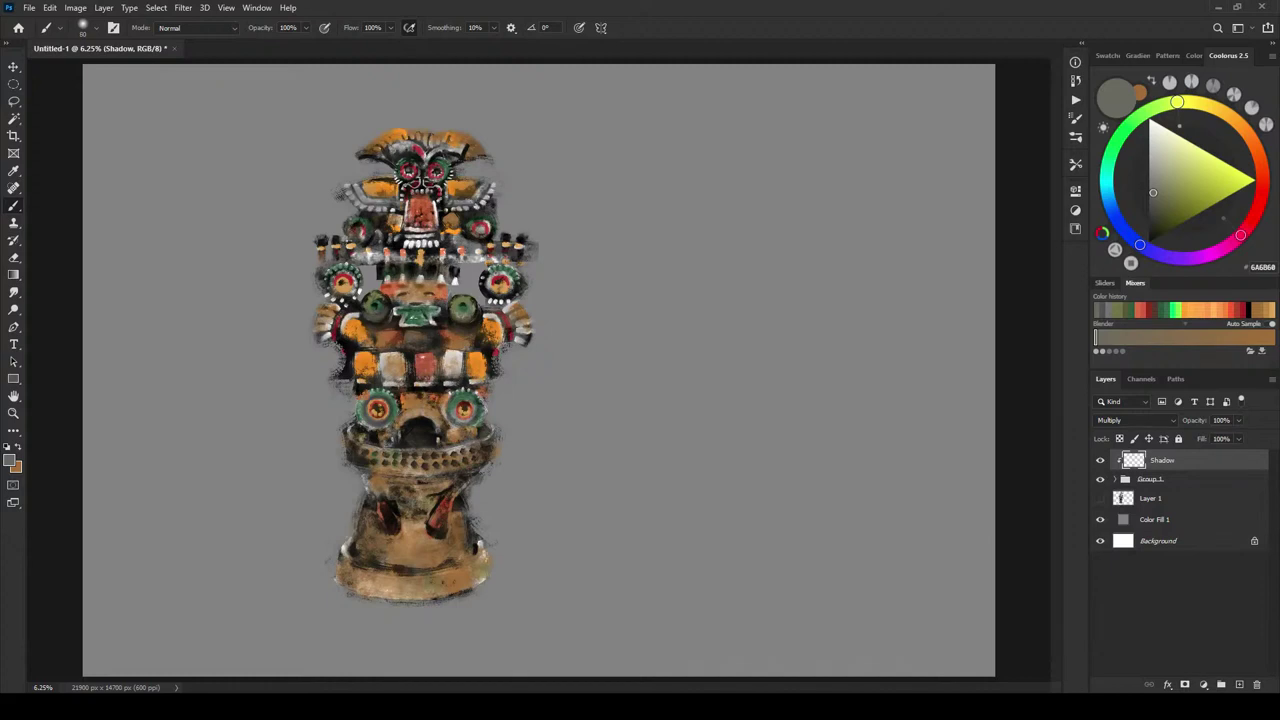
- Paint fine olive-grey shadow lines into the headdress feathers and the row of coloured chest panels, varying the small soft brush size
{"action": "key", "text": "bracketright"}
{"action": "key", "text": "bracketright"}
{"action": "key", "text": "bracketright"}
{"action": "key", "text": "bracketleft"}
{"action": "key", "text": "bracketleft"}
{"action": "key", "text": "bracketleft"}
{"action": "key", "text": "bracketleft"}
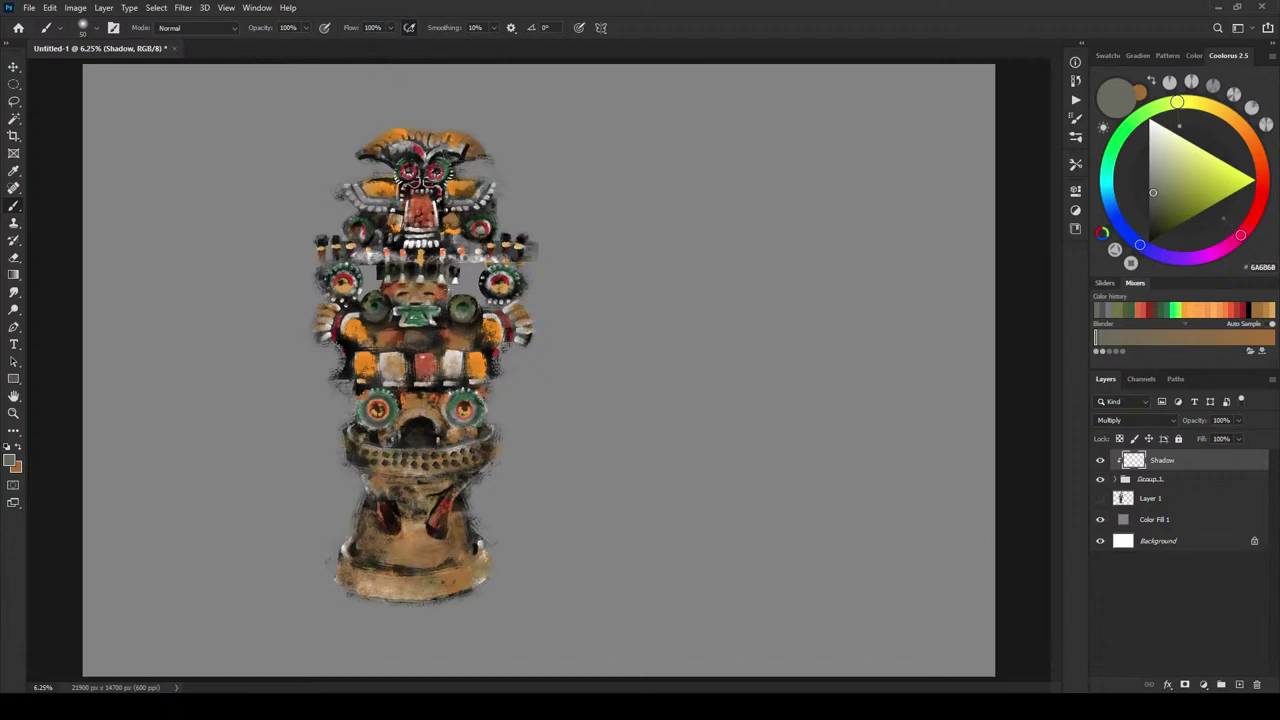
{"action": "key", "text": "bracketright"}
{"action": "key", "text": "bracketright"}
{"action": "key", "text": "bracketright"}
{"action": "key", "text": "bracketright"}
{"action": "key", "text": "bracketright"}
{"action": "key", "text": "bracketleft"}
{"action": "key", "text": "bracketleft"}
{"action": "key", "text": "bracketleft"}
{"action": "key", "text": "bracketleft"}
{"action": "key", "text": "bracketleft"}
{"action": "key", "text": "bracketleft"}
{"action": "key", "text": "bracketleft"}
{"action": "key", "text": "bracketright"}
{"action": "key", "text": "bracketright"}
{"action": "key", "text": "bracketright"}
{"action": "key", "text": "bracketright"}
{"action": "key", "text": "bracketright"}
{"action": "key", "text": "bracketright"}
{"action": "key", "text": "bracketleft"}
{"action": "key", "text": "bracketleft"}
{"action": "key", "text": "bracketleft"}
{"action": "key", "text": "bracketleft"}
{"action": "key", "text": "bracketleft"}
{"action": "key", "text": "bracketleft"}
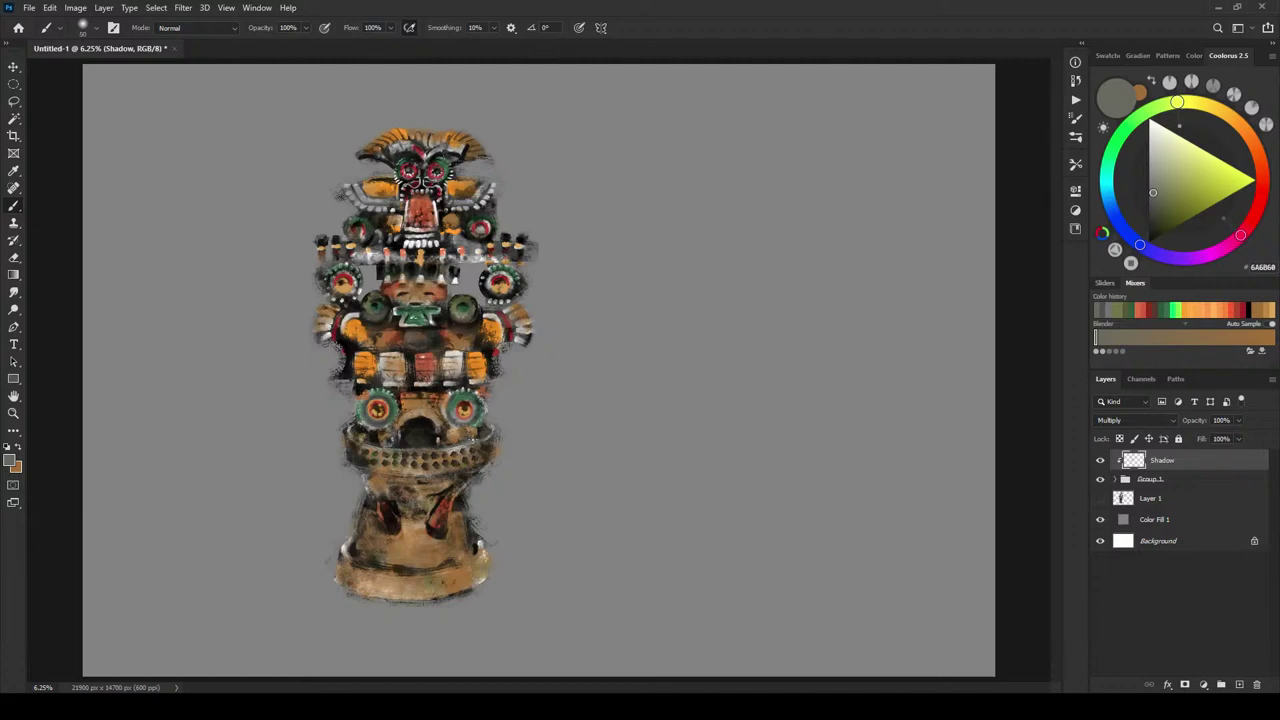
- Shade around the arched opening and the inner rim of the bowl, reducing the soft brush to a small size
{"action": "left_click_drag", "start_coordinate": [453, 432], "coordinate": [479, 429]}
{"action": "key", "text": "["}
{"action": "key", "text": "["}
{"action": "key", "text": "["}
{"action": "key", "text": "["}
{"action": "key", "text": "["}
{"action": "key", "text": "["}
{"action": "key", "text": "["}
{"action": "key", "text": "]"}
{"action": "key", "text": "bracketleft"}
{"action": "key", "text": "bracketleft"}
{"action": "key", "text": "bracketleft"}
{"action": "key", "text": "bracketleft"}
{"action": "key", "text": "bracketleft"}
{"action": "key", "text": "bracketleft"}
{"action": "key", "text": "bracketleft"}
{"action": "key", "text": "bracketleft"}
{"action": "key", "text": "bracketleft"}
{"action": "key", "text": "bracketleft"}
{"action": "key", "text": "bracketleft"}
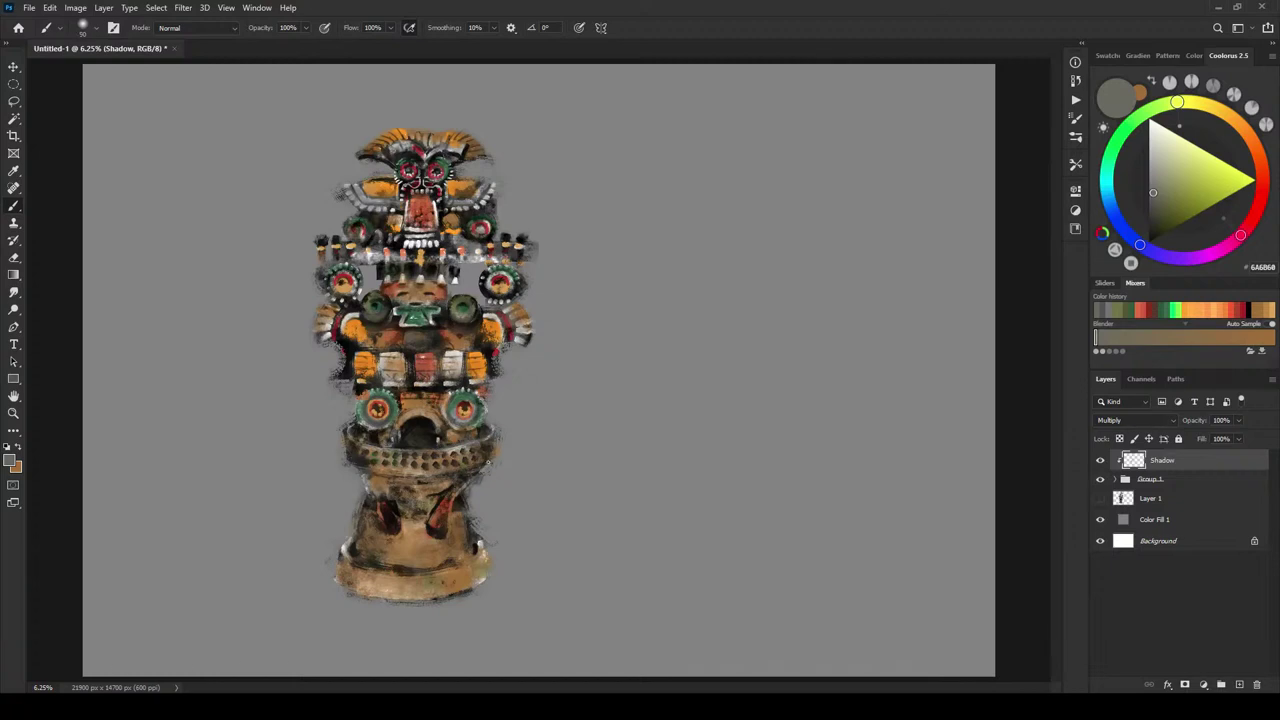
- Shade beneath the studded bowl rim, enlarging the soft brush to about 600 px for the side of the vessel's neck
{"action": "mouse_move", "coordinate": [488, 462]}
{"action": "left_mouse_down"}
{"action": "mouse_move", "coordinate": [394, 487]}
{"action": "mouse_move", "coordinate": [401, 497]}
{"action": "mouse_move", "coordinate": [450, 478]}
{"action": "left_mouse_up"}
{"action": "key", "text": "bracketright"}
{"action": "key", "text": "bracketright"}
{"action": "key", "text": "bracketright"}
{"action": "key", "text": "bracketright"}
{"action": "key", "text": "bracketright"}
{"action": "key", "text": "bracketright"}
{"action": "key", "text": "bracketright"}
{"action": "key", "text": "bracketright"}
{"action": "key", "text": "bracketright"}
{"action": "key", "text": "bracketright"}
{"action": "left_click_drag", "start_coordinate": [368, 485], "coordinate": [370, 490]}
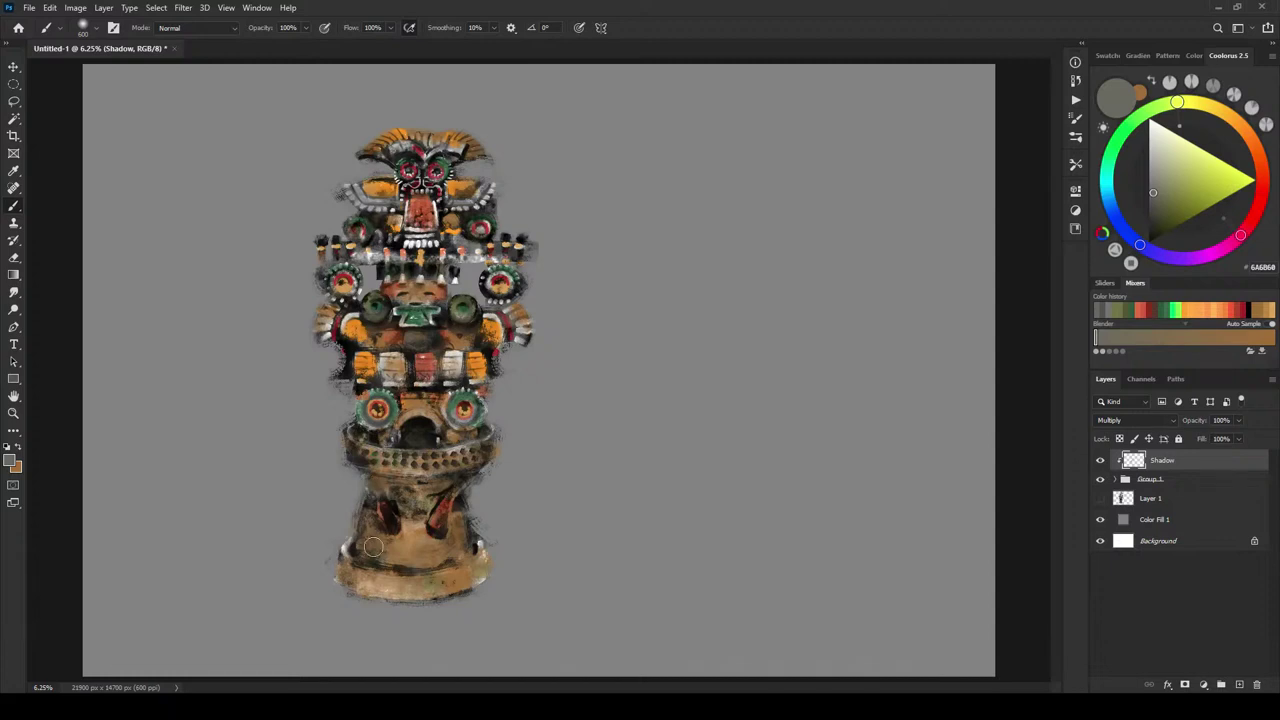
- Sample the tan of the vessel's lower body and darken it to brown #937343 for the shadow colour
{"action": "key", "text": "bracketleft"}
{"action": "key", "text": "bracketleft"}
{"action": "key", "text": "bracketleft"}
{"action": "key", "text": "bracketleft"}
{"action": "key", "text": "bracketleft"}
{"action": "left_click", "coordinate": [405, 516], "text": "alt"}
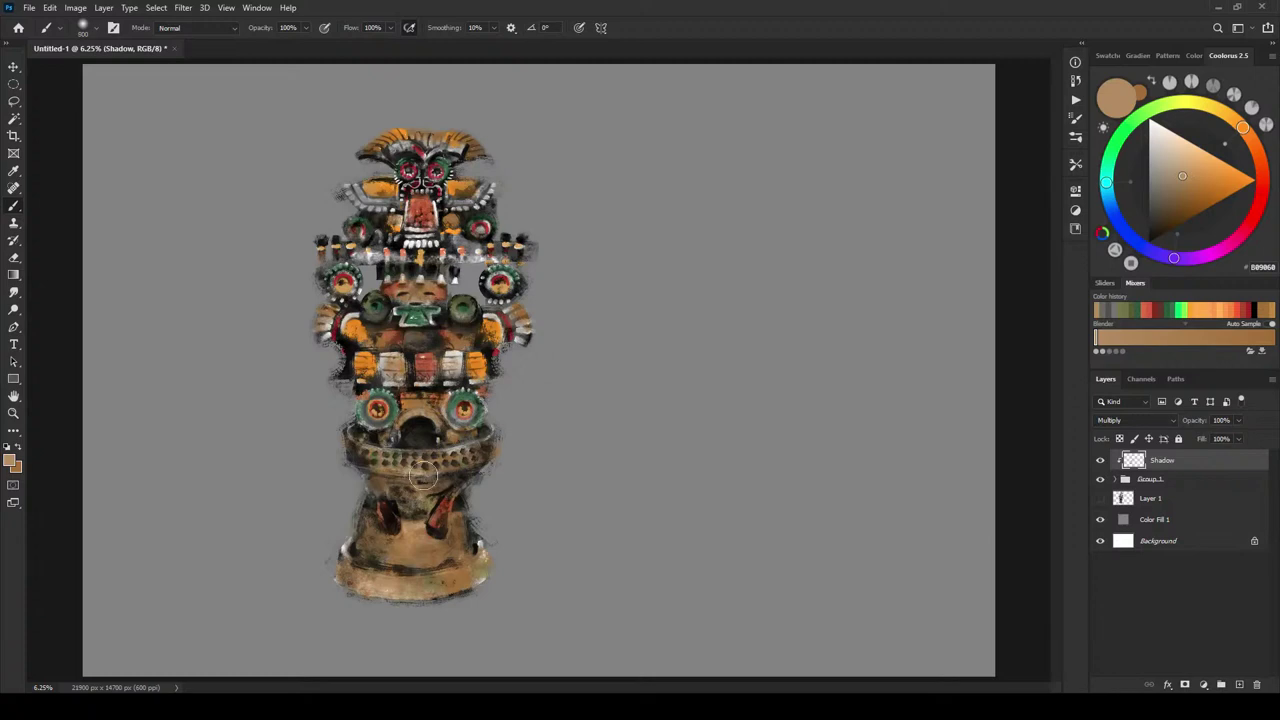
{"action": "left_click", "coordinate": [1183, 189]}
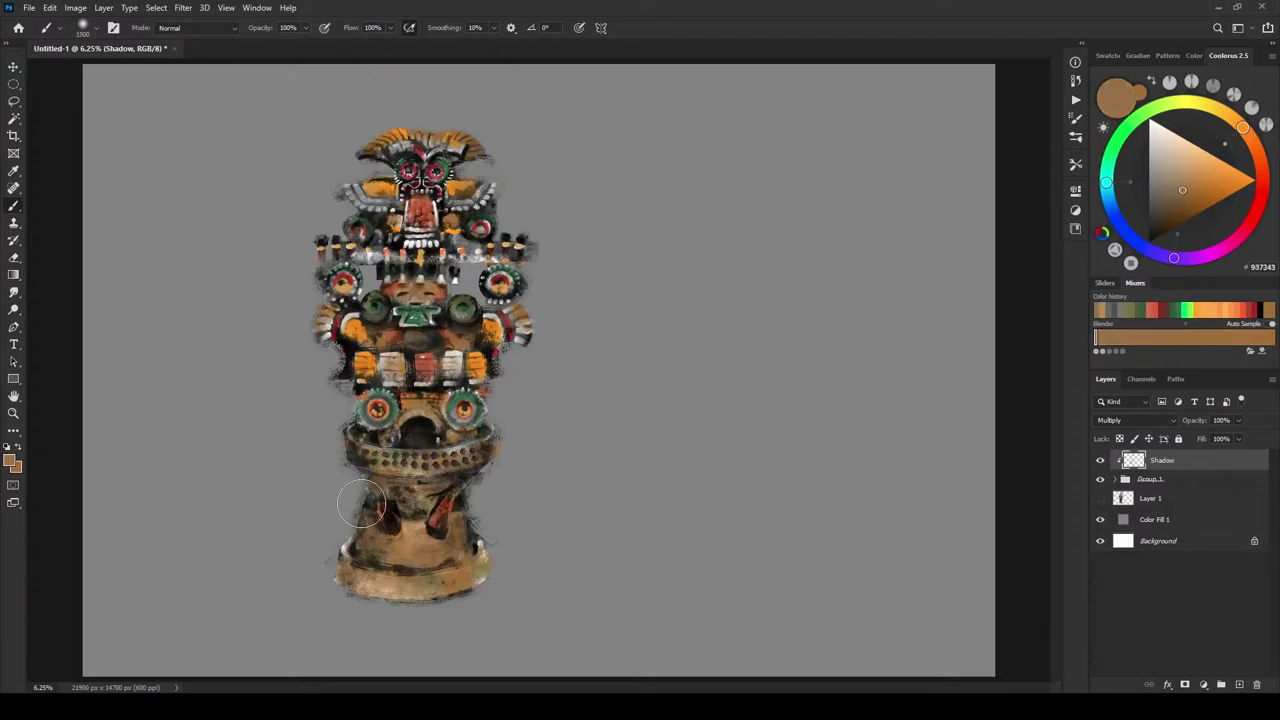
- Shade both ends of the bowl rim and the area around the arched opening in brown, adjusting the soft brush size
{"action": "key", "text": "["}
{"action": "key", "text": "["}
{"action": "key", "text": "["}
{"action": "key", "text": "["}
{"action": "key", "text": "["}
{"action": "key", "text": "["}
{"action": "left_click_drag", "start_coordinate": [350, 445], "coordinate": [348, 425]}
{"action": "mouse_move", "coordinate": [500, 430]}
{"action": "left_mouse_down"}
{"action": "mouse_move", "coordinate": [488, 433]}
{"action": "mouse_move", "coordinate": [503, 435]}
{"action": "left_mouse_up"}
{"action": "key", "text": "["}
{"action": "key", "text": "["}
{"action": "mouse_move", "coordinate": [420, 432]}
{"action": "left_mouse_down"}
{"action": "mouse_move", "coordinate": [421, 406]}
{"action": "mouse_move", "coordinate": [387, 387]}
{"action": "left_mouse_up"}
{"action": "key", "text": "["}
{"action": "key", "text": "["}
{"action": "key", "text": "]"}
{"action": "key", "text": "]"}
{"action": "key", "text": "]"}
{"action": "key", "text": "]"}
{"action": "key", "text": "]"}
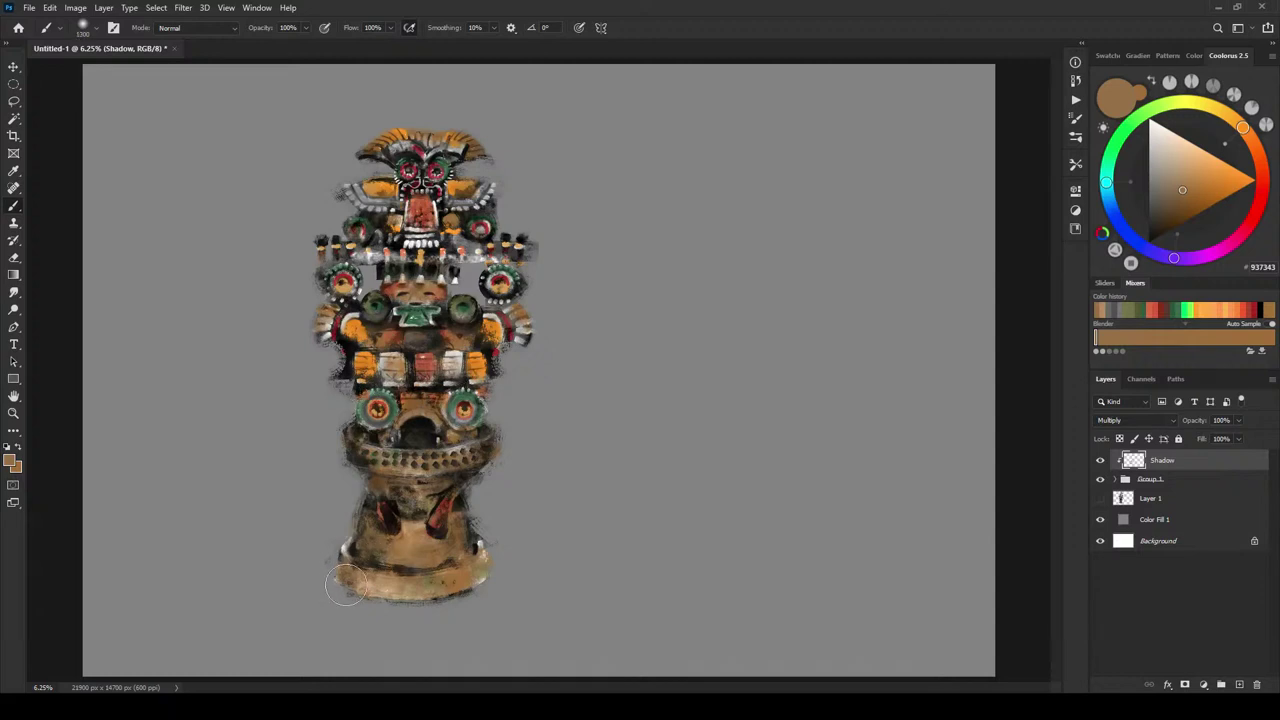
{"action": "mouse_move", "coordinate": [342, 576]}
{"action": "left_mouse_down"}
{"action": "mouse_move", "coordinate": [372, 604]}
{"action": "mouse_move", "coordinate": [365, 589]}
{"action": "left_mouse_up"}
{"action": "key", "text": "ctrl+z"}
{"action": "key", "text": "ctrl+z"}
- Enlarge the soft brush and shade the underside and right edge of the vessel's base in brown
{"action": "key", "text": "]"}
{"action": "key", "text": "]"}
{"action": "key", "text": "]"}
{"action": "key", "text": "]"}
{"action": "key", "text": "]"}
{"action": "key", "text": "]"}
{"action": "mouse_move", "coordinate": [438, 600]}
{"action": "left_mouse_down"}
{"action": "mouse_move", "coordinate": [514, 551]}
{"action": "mouse_move", "coordinate": [486, 591]}
{"action": "mouse_move", "coordinate": [514, 543]}
{"action": "left_mouse_up"}
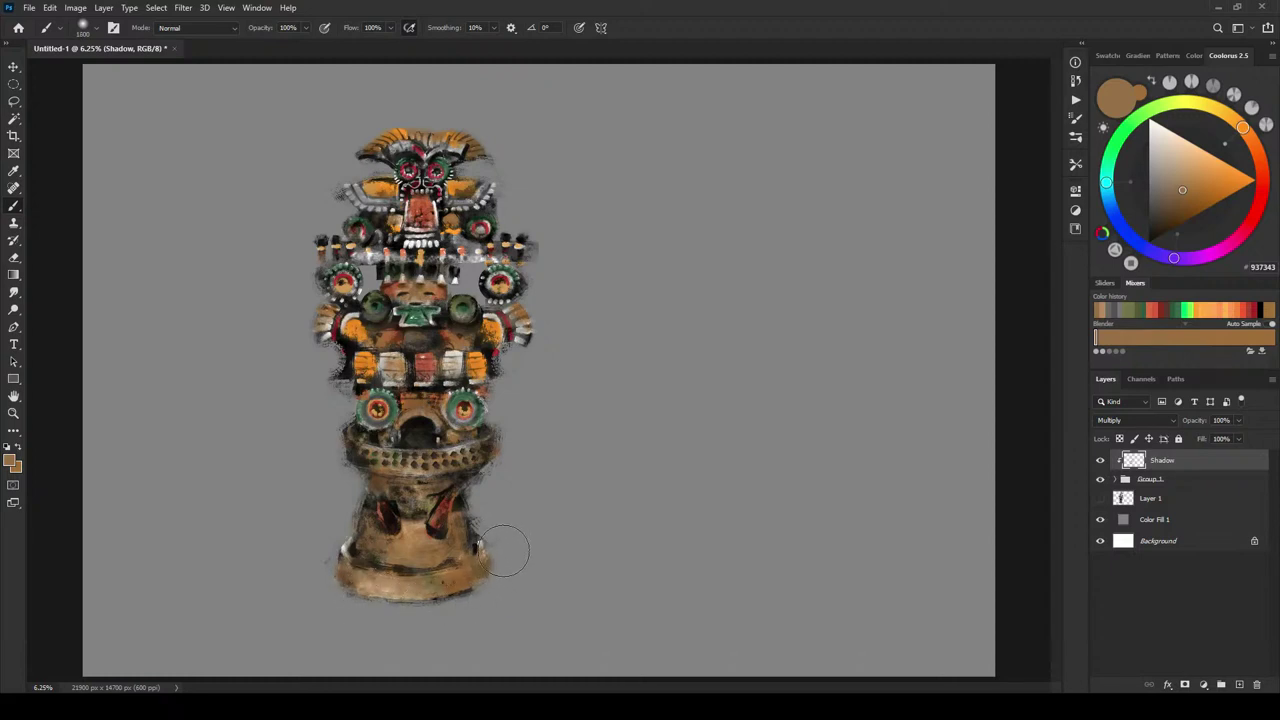
- Reduce the soft brush and shade around the red marking on the right of the vessel's lower body
{"action": "key", "text": "bracketleft"}
{"action": "key", "text": "bracketleft"}
{"action": "key", "text": "bracketleft"}
{"action": "key", "text": "bracketleft"}
{"action": "key", "text": "bracketleft"}
{"action": "key", "text": "bracketleft"}
{"action": "key", "text": "bracketleft"}
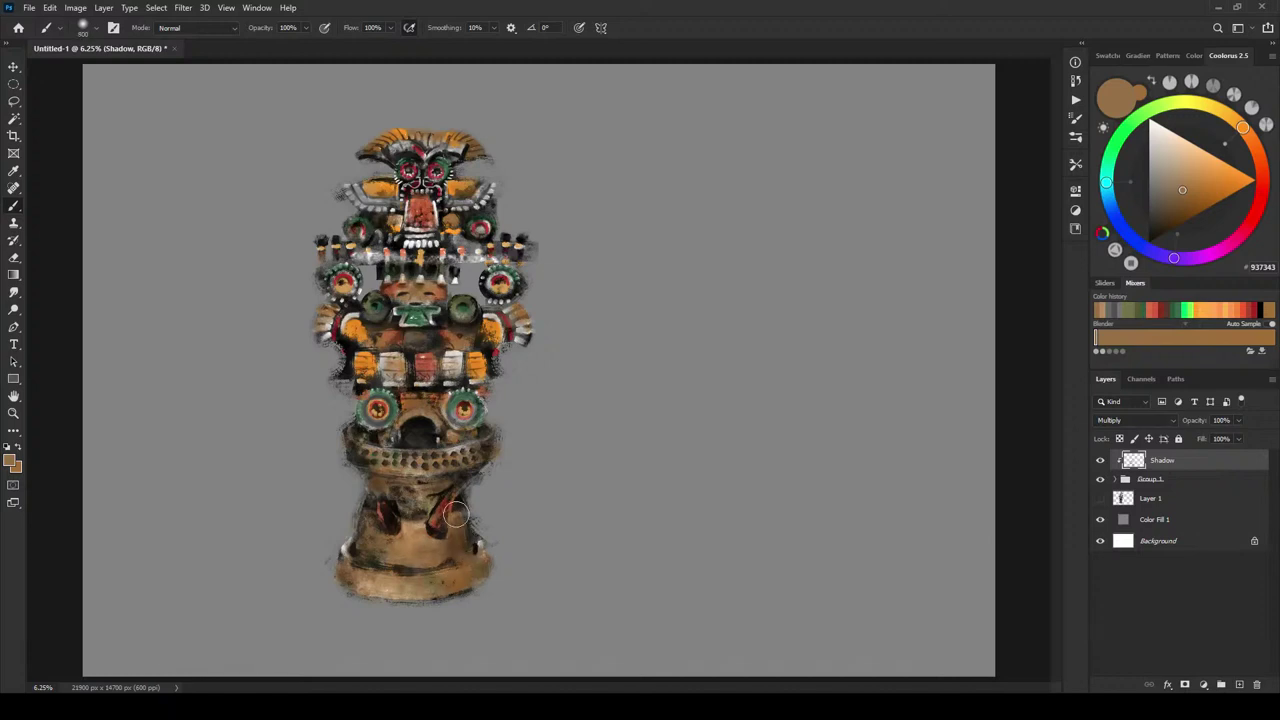
- Resize the soft brush to about 125 px and tone down the mask's white teeth and wing beads in brown
{"action": "key", "text": "bracketright"}
{"action": "key", "text": "bracketright"}
{"action": "key", "text": "bracketright"}
{"action": "key", "text": "bracketright"}
{"action": "key", "text": "bracketright"}
{"action": "key", "text": "bracketright"}
{"action": "key", "text": "bracketright"}
{"action": "key", "text": "bracketright"}
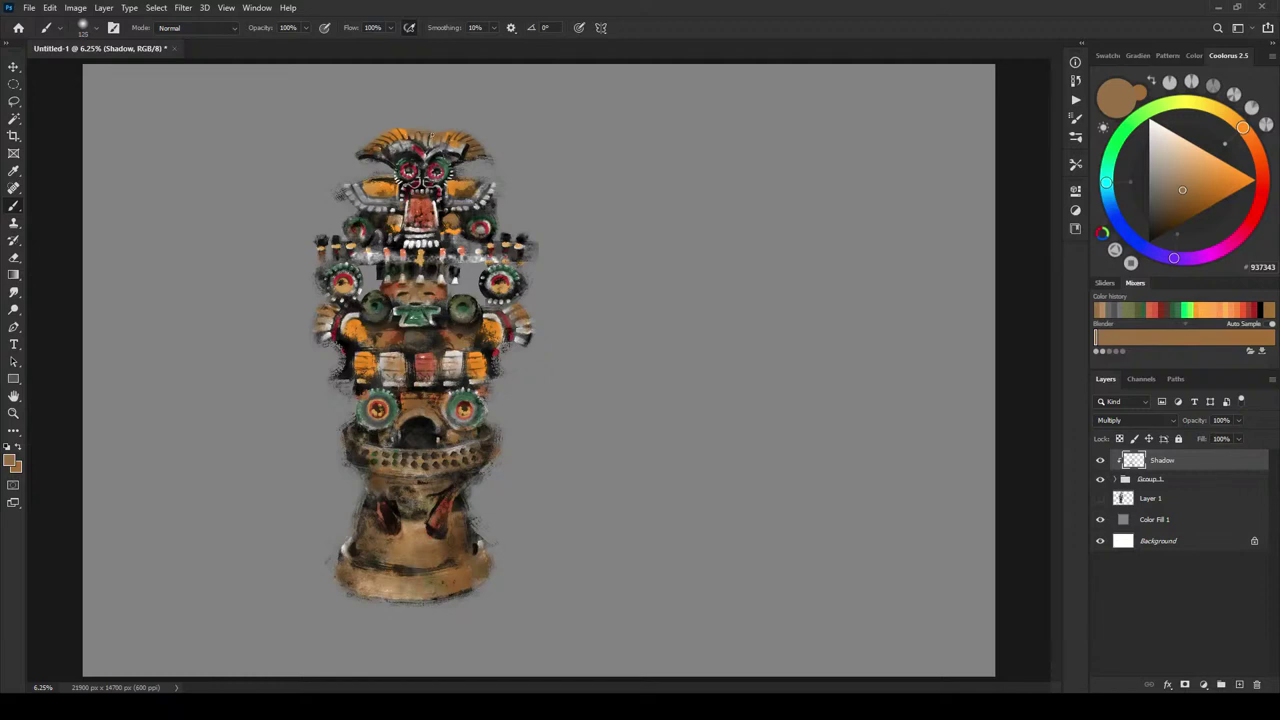
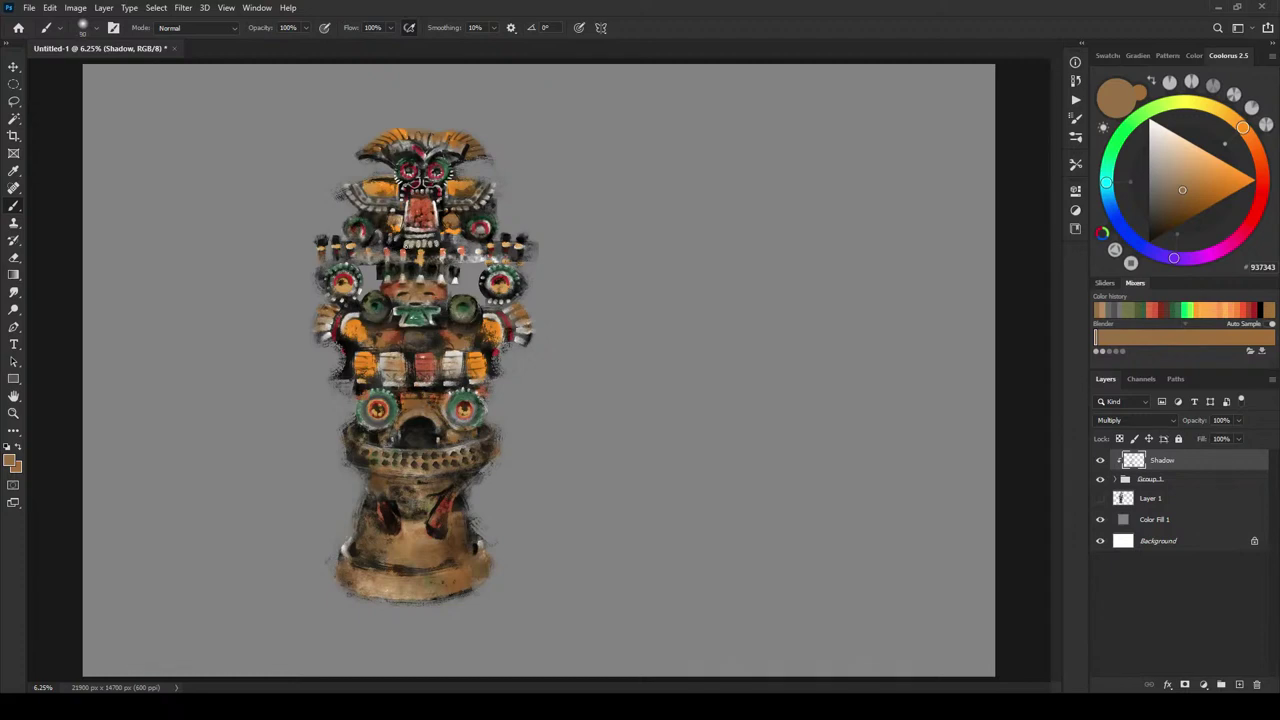
- Resize the soft brush to 250 px for the brown shading on the Shadow layer
{"action": "key", "text": "bracketright"}
{"action": "key", "text": "bracketright"}
{"action": "key", "text": "bracketright"}
{"action": "key", "text": "bracketright"}
{"action": "key", "text": "bracketright"}
{"action": "key", "text": "bracketright"}
{"action": "key", "text": "["}
{"action": "key", "text": "["}
{"action": "key", "text": "["}
{"action": "key", "text": "["}
{"action": "key", "text": "["}
{"action": "key", "text": "["}
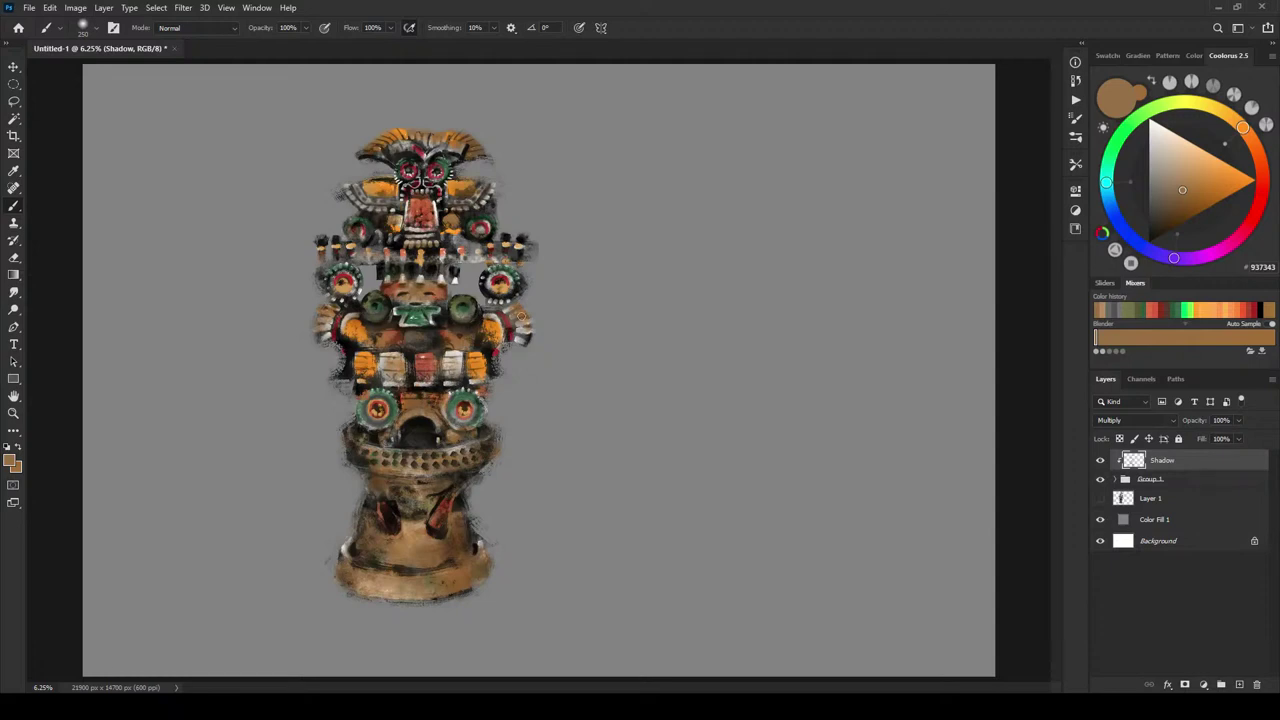
- Vary the soft brush size up to about 800 px for broader brown shading over the figure
{"action": "key", "text": "["}
{"action": "key", "text": "["}
{"action": "key", "text": "["}
{"action": "key", "text": "["}
{"action": "key", "text": "["}
{"action": "key", "text": "["}
{"action": "key", "text": "["}
{"action": "key", "text": "["}
{"action": "key", "text": "bracketright"}
{"action": "key", "text": "bracketright"}
{"action": "key", "text": "bracketright"}
{"action": "key", "text": "bracketright"}
{"action": "key", "text": "bracketright"}
{"action": "key", "text": "bracketright"}
{"action": "key", "text": "bracketright"}
{"action": "key", "text": "bracketright"}
{"action": "key", "text": "bracketleft"}
{"action": "key", "text": "bracketleft"}
{"action": "key", "text": "bracketleft"}
{"action": "key", "text": "bracketleft"}
{"action": "key", "text": "bracketleft"}
{"action": "key", "text": "bracketleft"}
{"action": "key", "text": "bracketleft"}
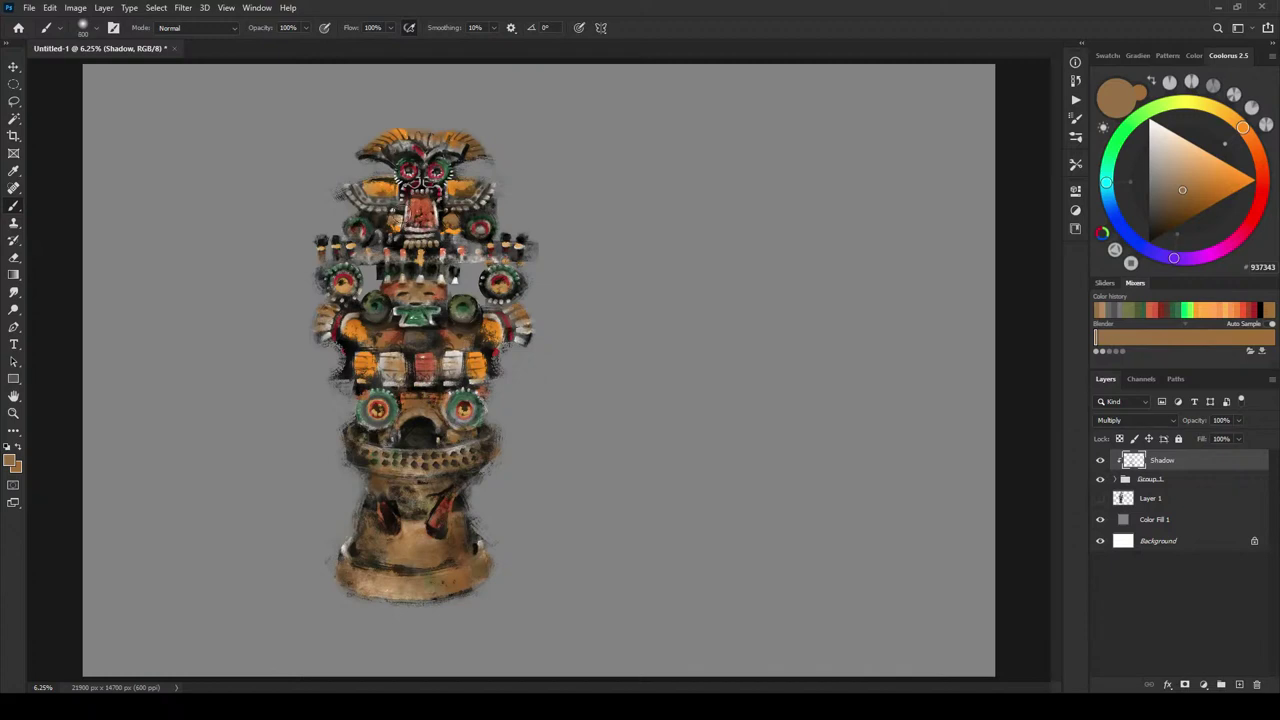
- Shade the mask's red tongue and the teeth beneath it in brown, reducing the soft brush to 150 px
{"action": "key", "text": "bracketleft"}
{"action": "key", "text": "bracketleft"}
{"action": "key", "text": "bracketleft"}
{"action": "key", "text": "bracketleft"}
{"action": "key", "text": "bracketright"}
{"action": "key", "text": "bracketright"}
{"action": "key", "text": "bracketright"}
{"action": "key", "text": "bracketright"}
{"action": "key", "text": "bracketright"}
{"action": "key", "text": "bracketright"}
{"action": "key", "text": "bracketleft"}
{"action": "key", "text": "bracketleft"}
{"action": "key", "text": "bracketleft"}
{"action": "key", "text": "bracketleft"}
{"action": "left_click_drag", "start_coordinate": [419, 225], "coordinate": [431, 203]}
{"action": "mouse_move", "coordinate": [407, 236]}
{"action": "left_mouse_down"}
{"action": "mouse_move", "coordinate": [426, 236]}
{"action": "mouse_move", "coordinate": [405, 235]}
{"action": "left_mouse_up"}
{"action": "key", "text": "bracketleft"}
{"action": "key", "text": "bracketleft"}
{"action": "key", "text": "bracketleft"}
{"action": "key", "text": "bracketleft"}
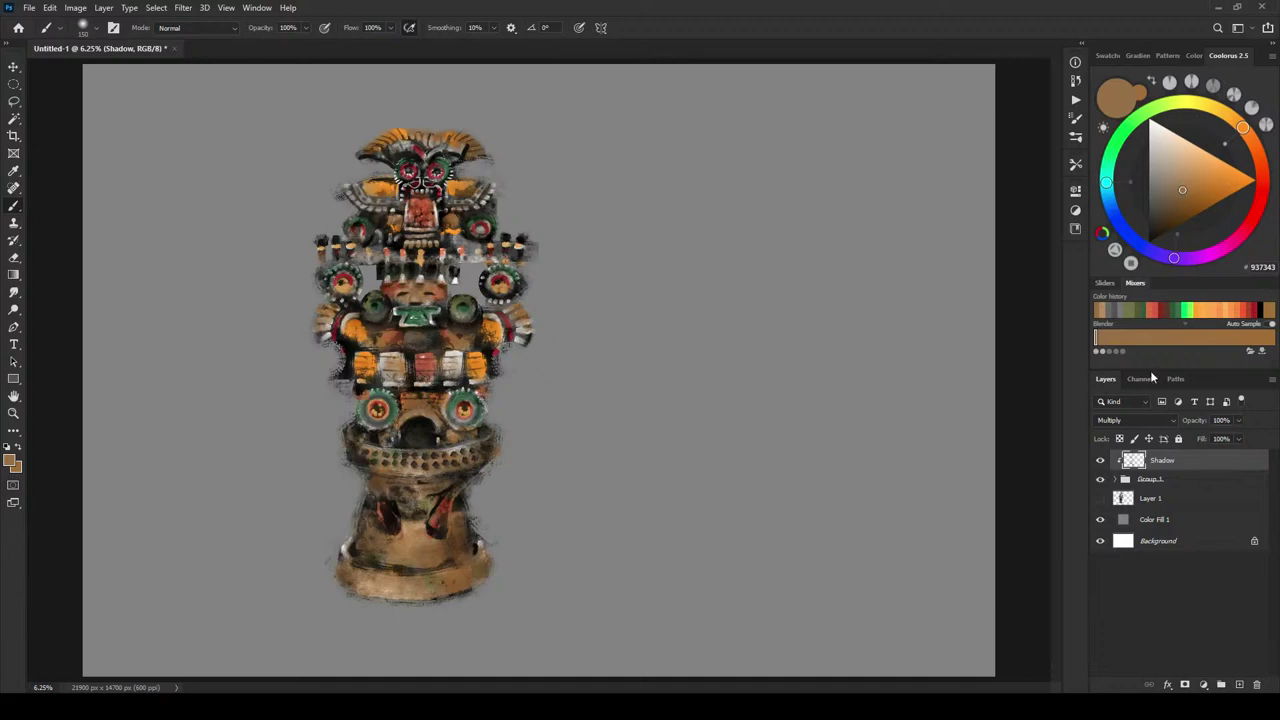
- Create a new layer clipped above the Shadow layer and pick a light tan paint colour
{"action": "left_click", "coordinate": [1239, 684]}
{"action": "left_click", "coordinate": [1170, 470], "text": "alt"}
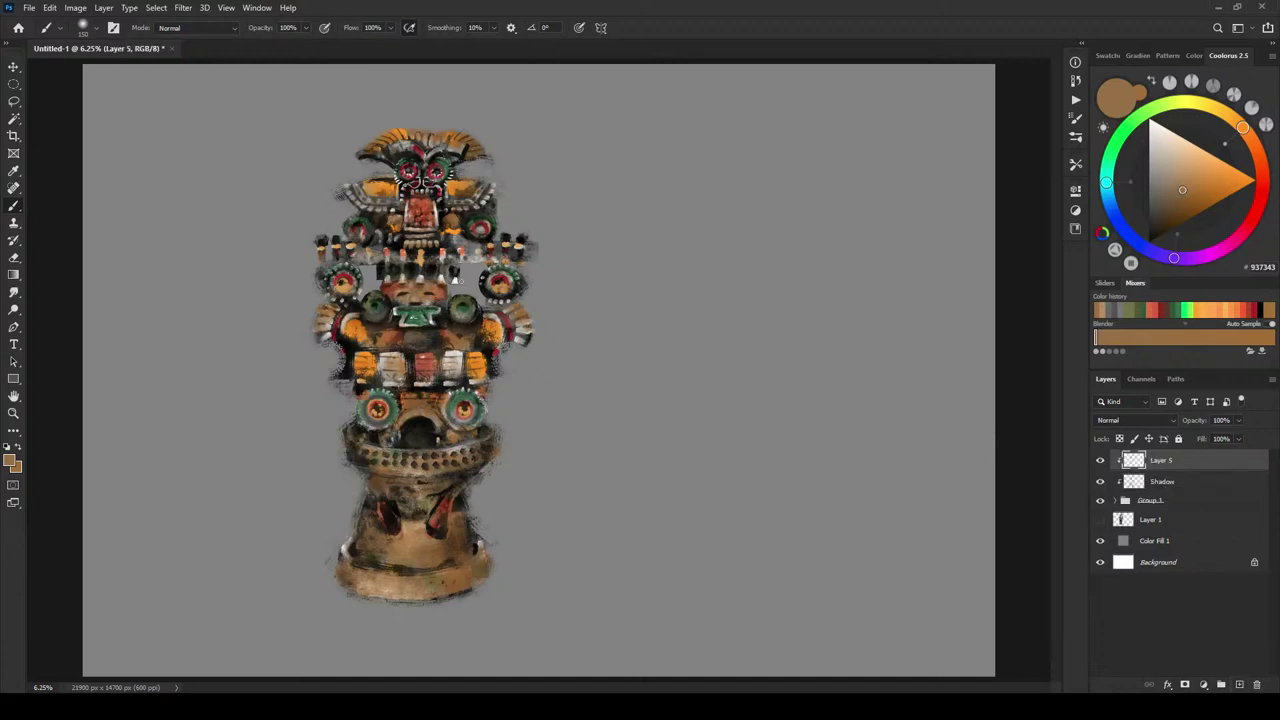
{"action": "left_click", "coordinate": [1190, 157]}
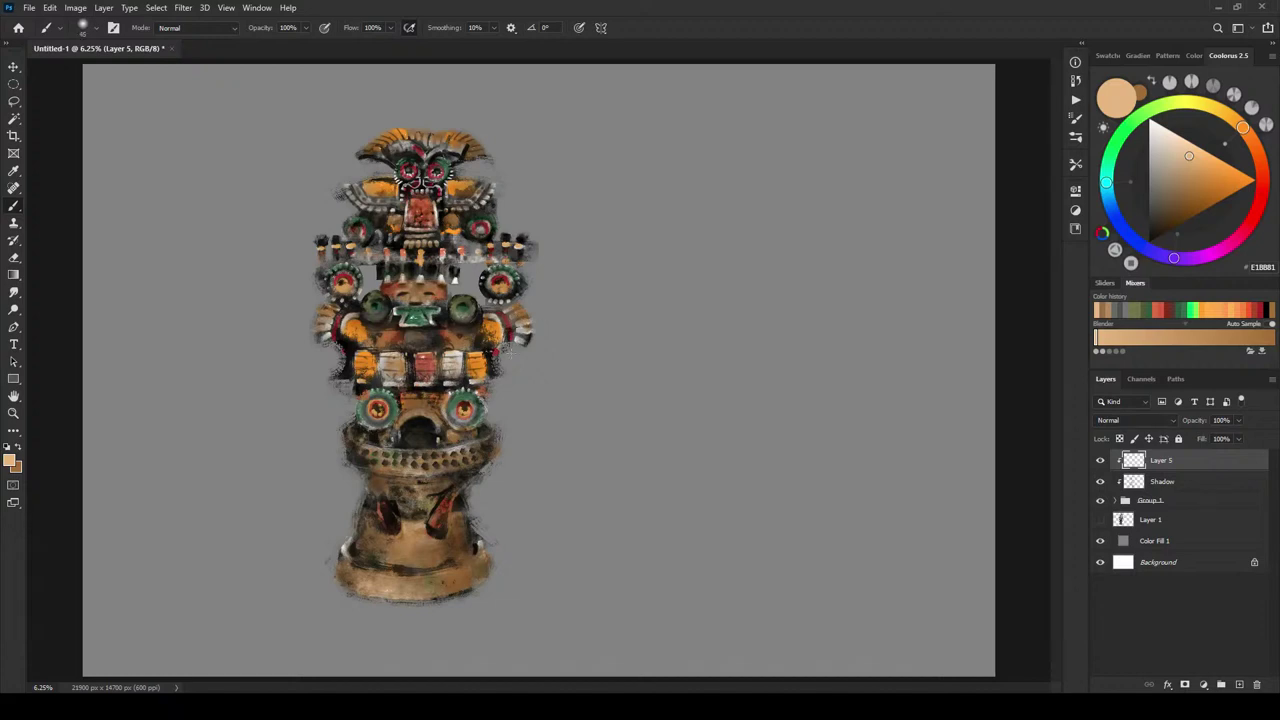
- Switch to the EE W-Head Flat brush preset
{"action": "right_click", "coordinate": [506, 384]}
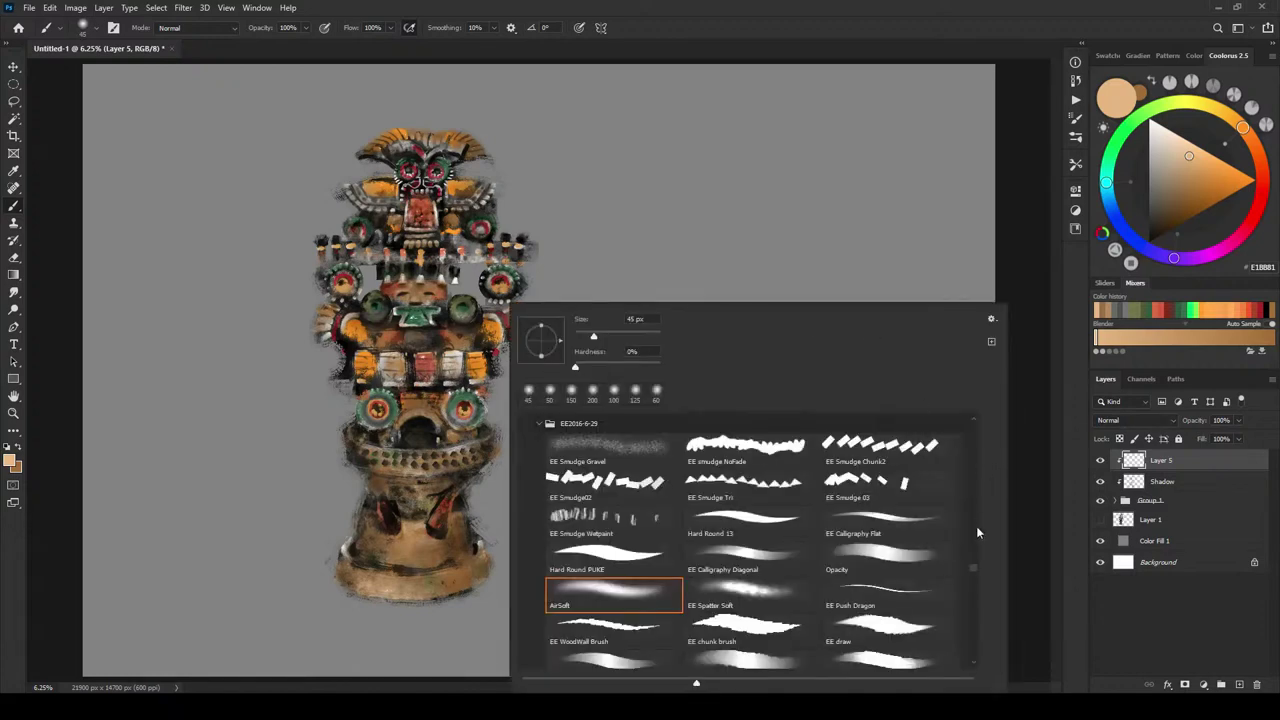
{"action": "mouse_move", "coordinate": [974, 567]}
{"action": "left_mouse_down"}
{"action": "mouse_move", "coordinate": [963, 426]}
{"action": "mouse_move", "coordinate": [978, 459]}
{"action": "left_mouse_up"}
{"action": "left_click", "coordinate": [627, 489]}
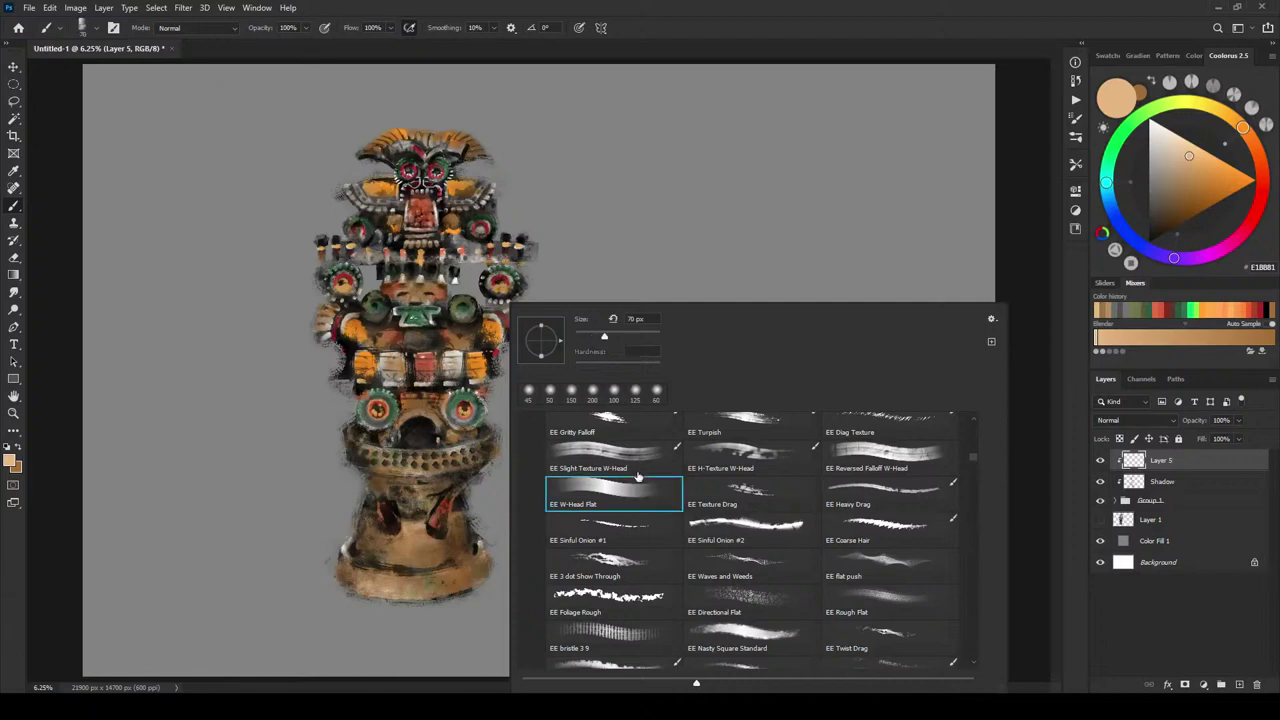
{"action": "left_click", "coordinate": [678, 29]}
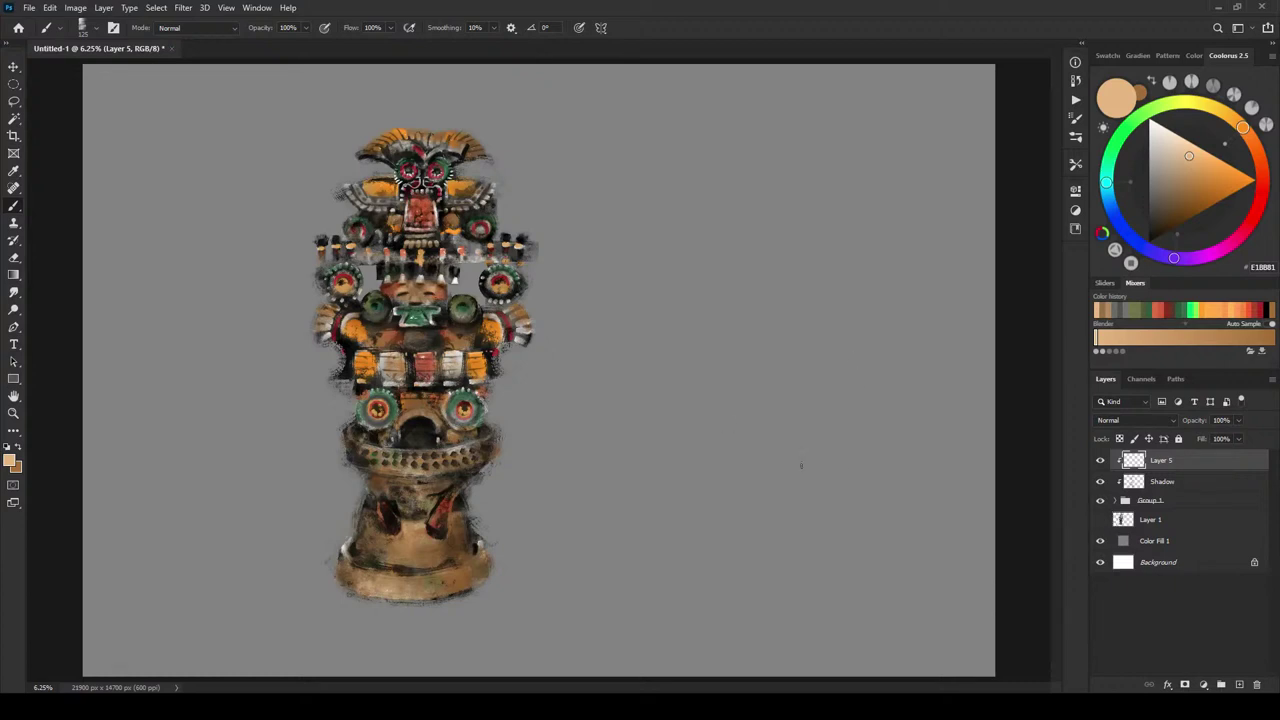
- Hide the two clipped layers, expand Group 1 and compare the figure with and without its colour layers
{"action": "left_click_drag", "start_coordinate": [1100, 481], "coordinate": [1100, 462]}
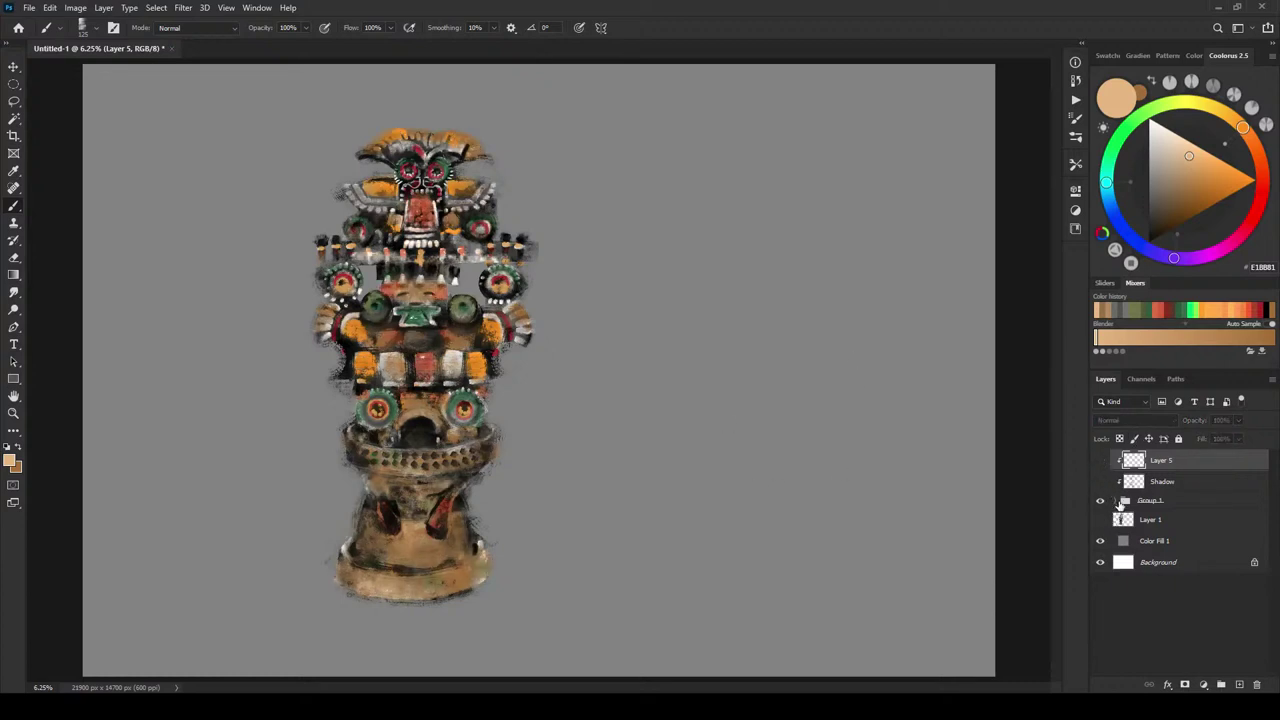
{"action": "left_click", "coordinate": [1119, 501]}
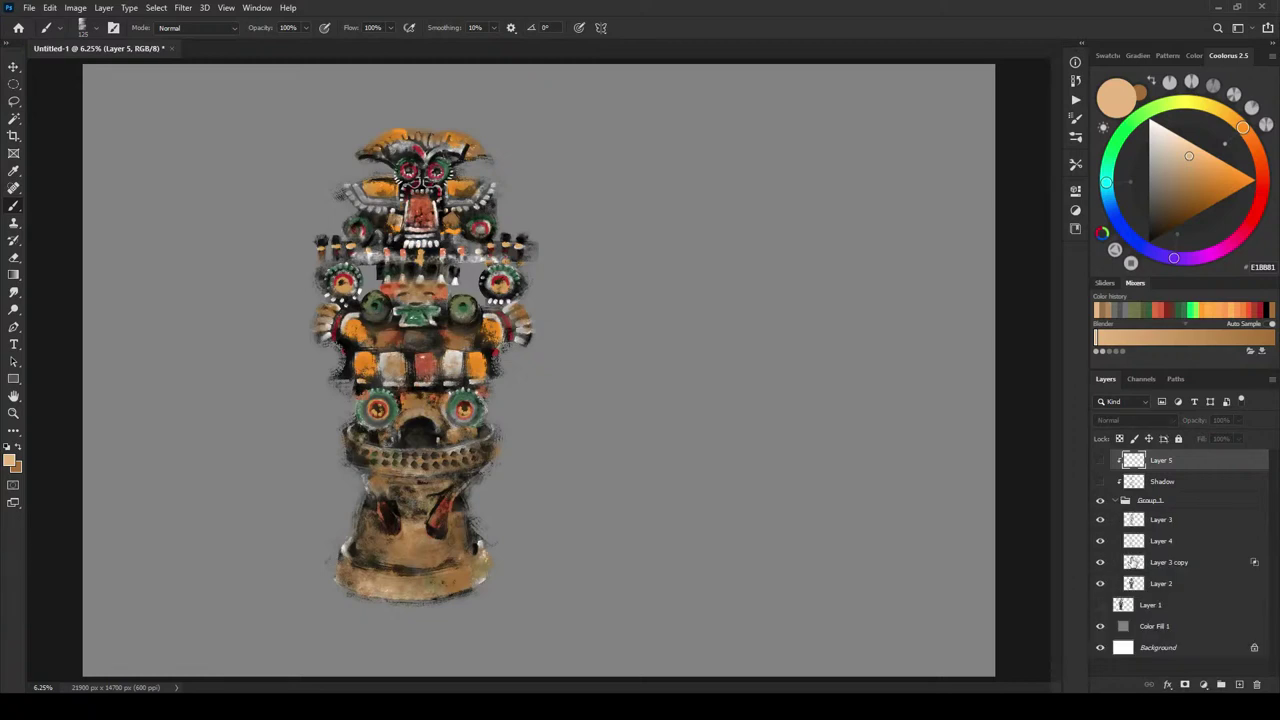
{"action": "left_click", "coordinate": [1102, 562]}
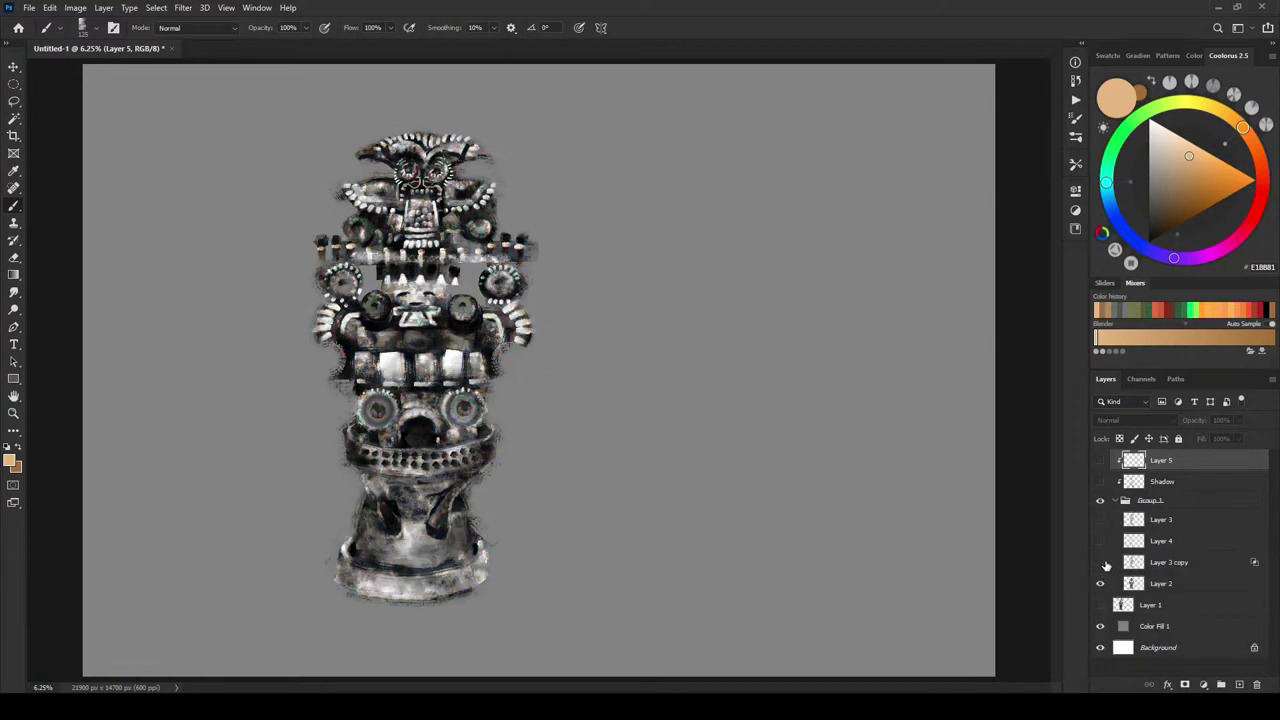
{"action": "left_click", "coordinate": [1102, 563]}
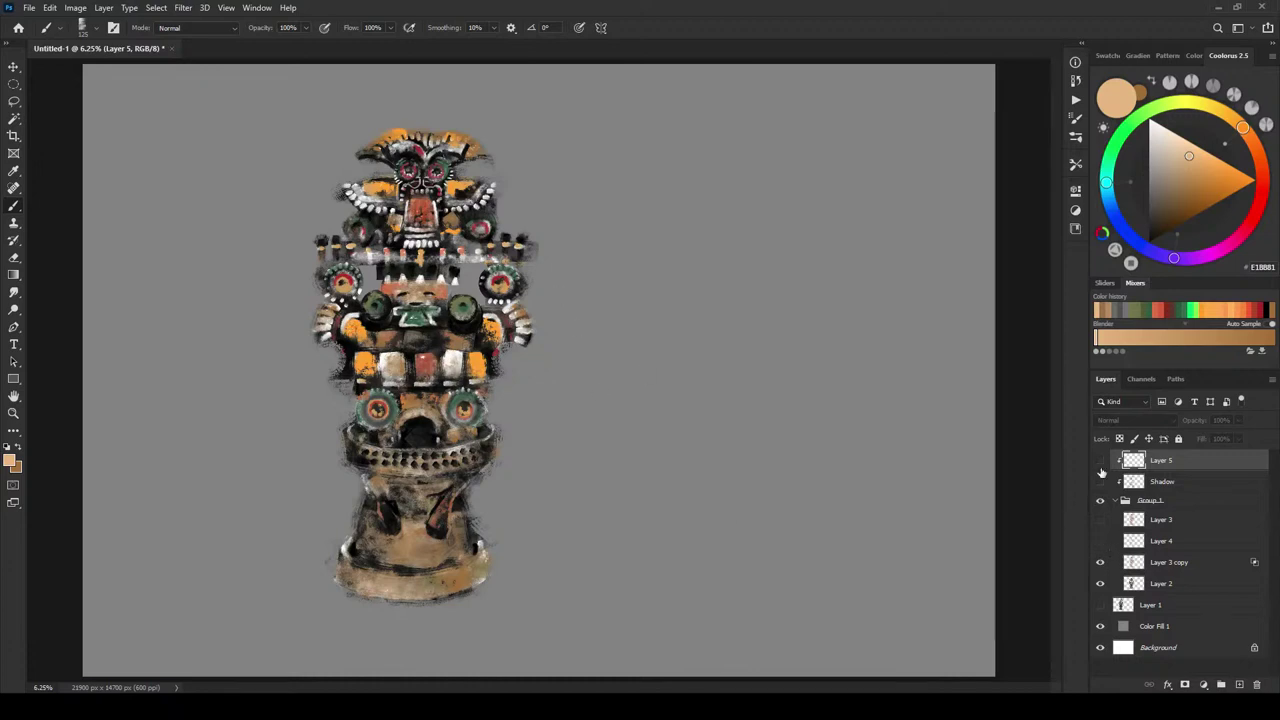
{"action": "left_click", "coordinate": [1101, 563]}
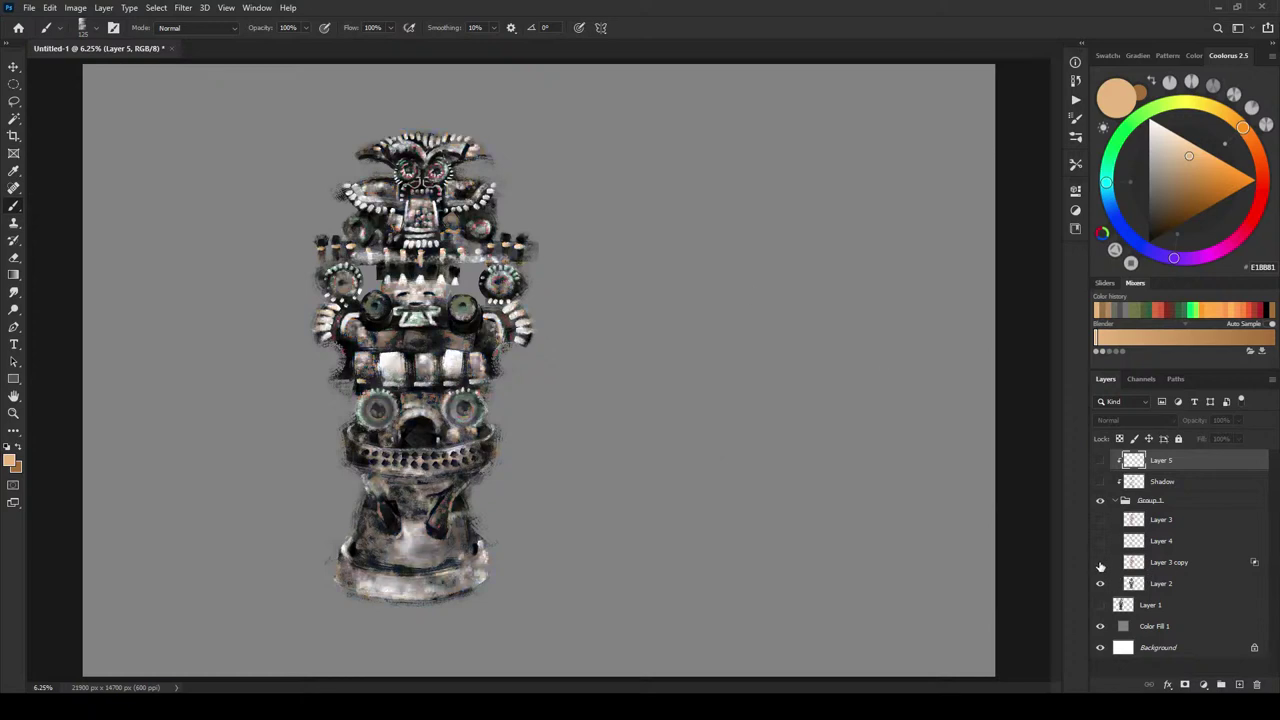
{"action": "left_click", "coordinate": [1101, 564]}
- Try a different opacity on Layer 3 copy
{"action": "left_click", "coordinate": [1156, 563]}
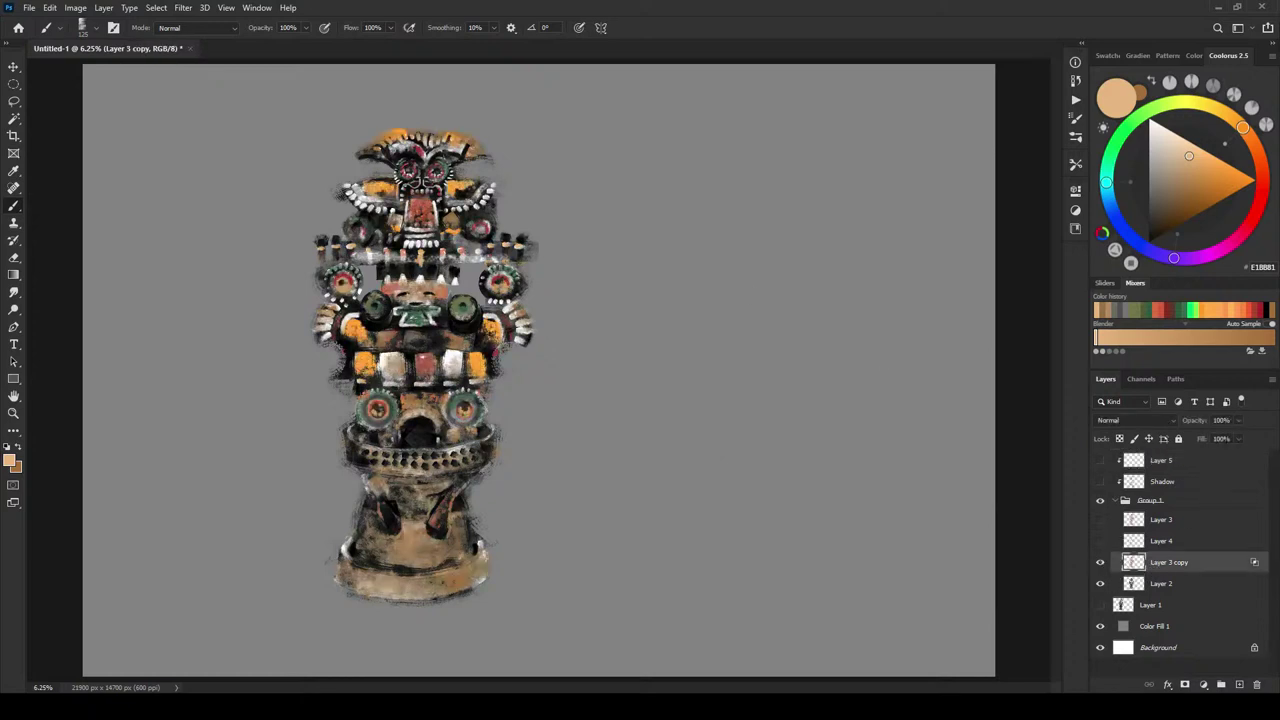
{"action": "left_click", "coordinate": [1239, 420]}
{"action": "mouse_move", "coordinate": [1241, 438]}
{"action": "left_mouse_down"}
{"action": "mouse_move", "coordinate": [1225, 438]}
{"action": "mouse_move", "coordinate": [1250, 441]}
{"action": "left_mouse_up"}
- Show Layer 4, check its effect and place in the group's stack, and set its opacity to 66%
{"action": "left_click", "coordinate": [1101, 541]}
{"action": "left_click", "coordinate": [1160, 543]}
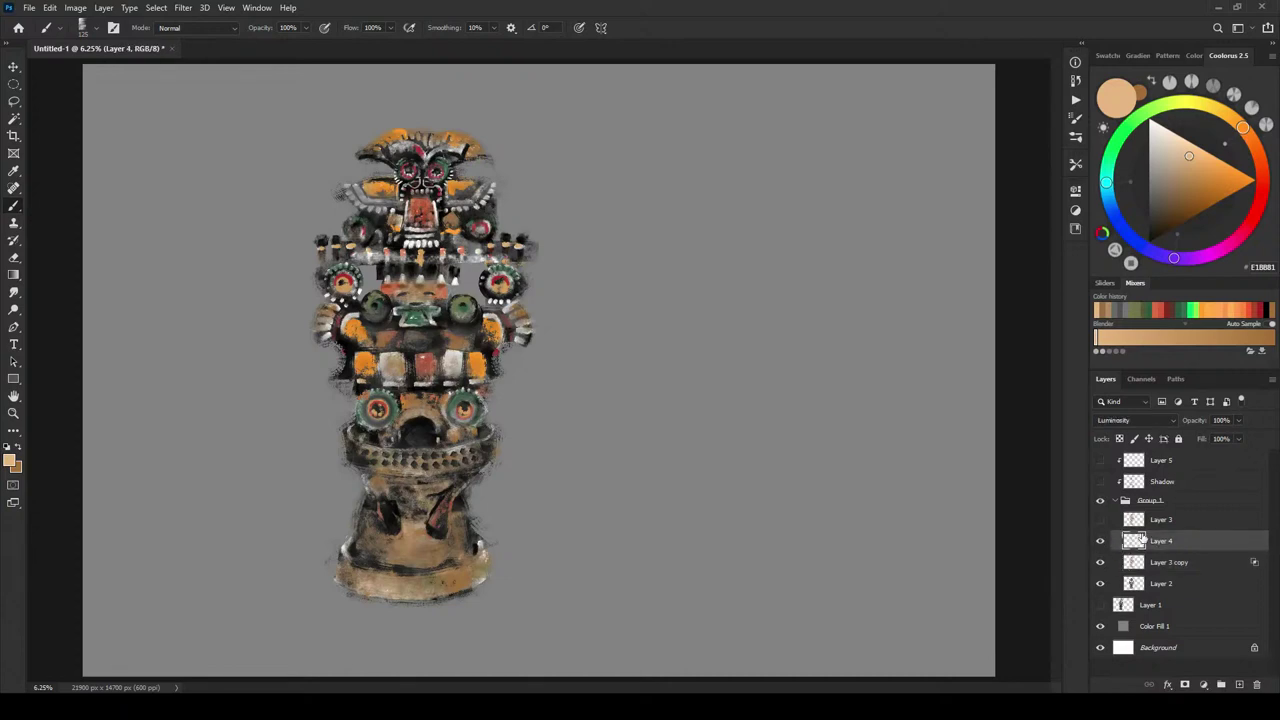
{"action": "left_click", "coordinate": [1101, 541]}
{"action": "left_click", "coordinate": [1101, 541]}
{"action": "left_click_drag", "start_coordinate": [1170, 541], "coordinate": [1170, 573]}
{"action": "left_click_drag", "start_coordinate": [1165, 572], "coordinate": [1181, 541]}
{"action": "left_click", "coordinate": [1239, 420]}
{"action": "left_click_drag", "start_coordinate": [1240, 438], "coordinate": [1218, 440]}
- Show Layer 3, compare it with the layers below and set its blend mode to Color
{"action": "left_click", "coordinate": [1100, 522]}
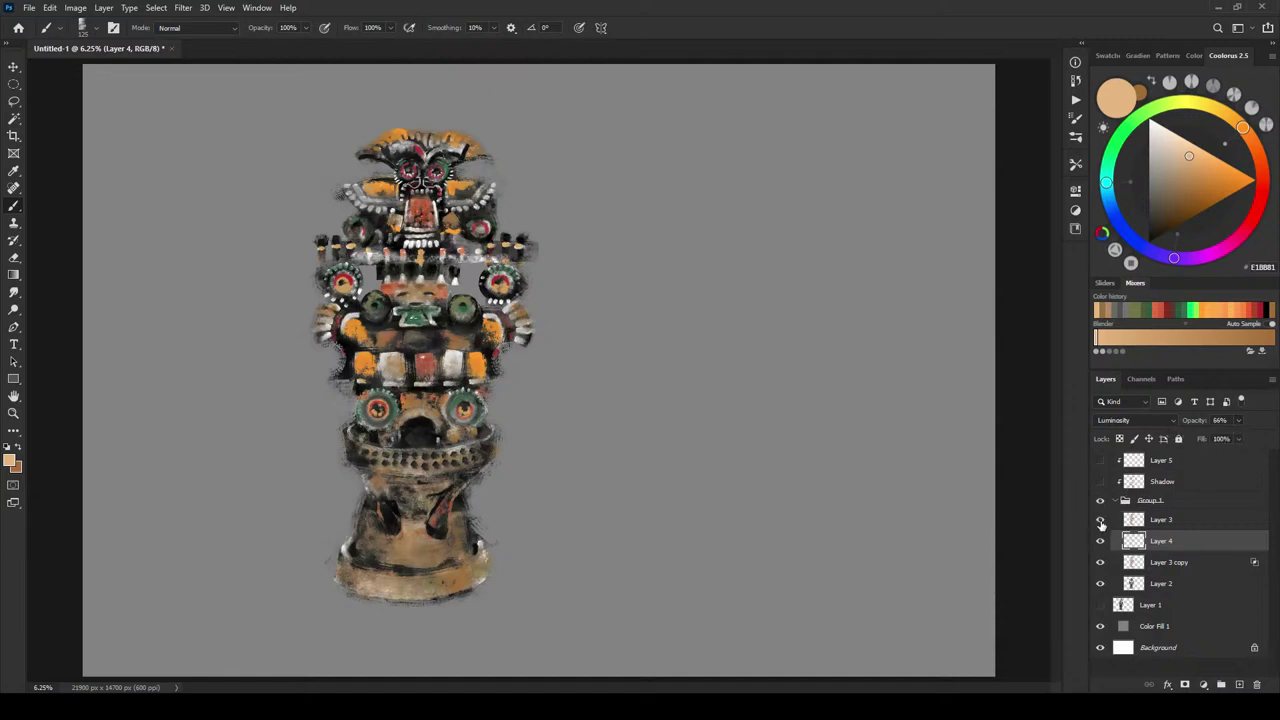
{"action": "left_click", "coordinate": [1160, 522]}
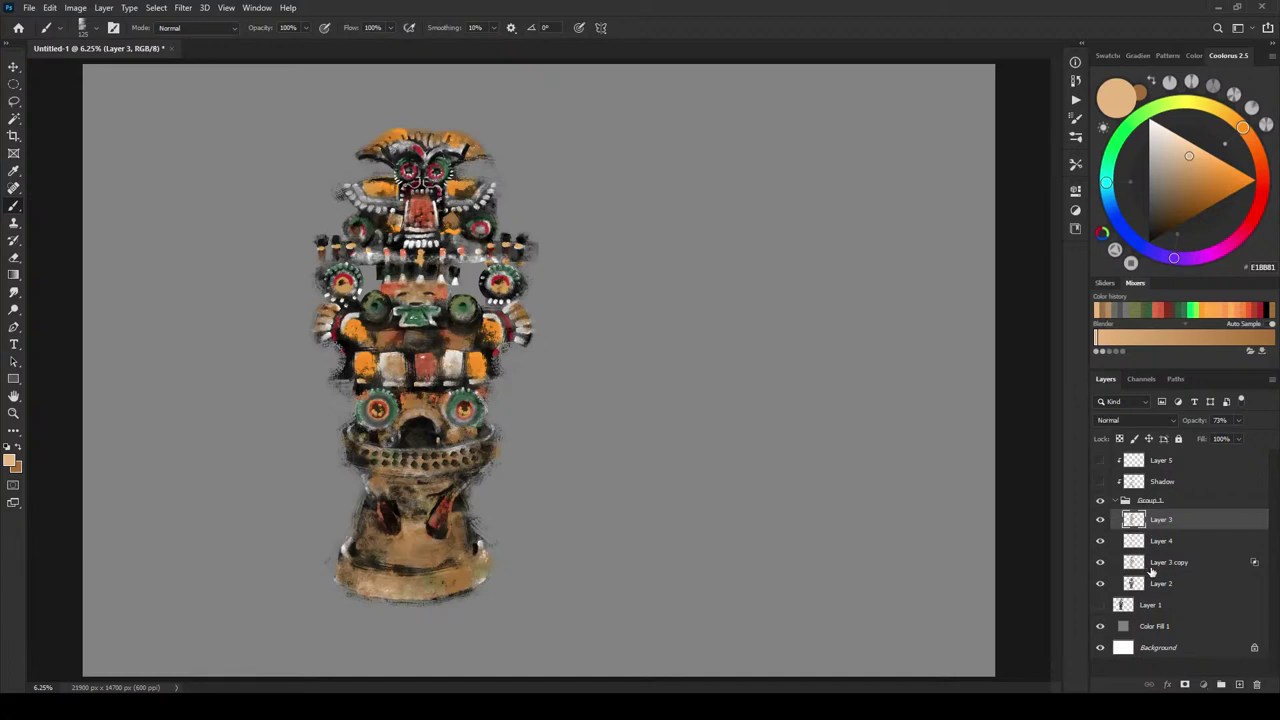
{"action": "left_click", "coordinate": [1150, 563]}
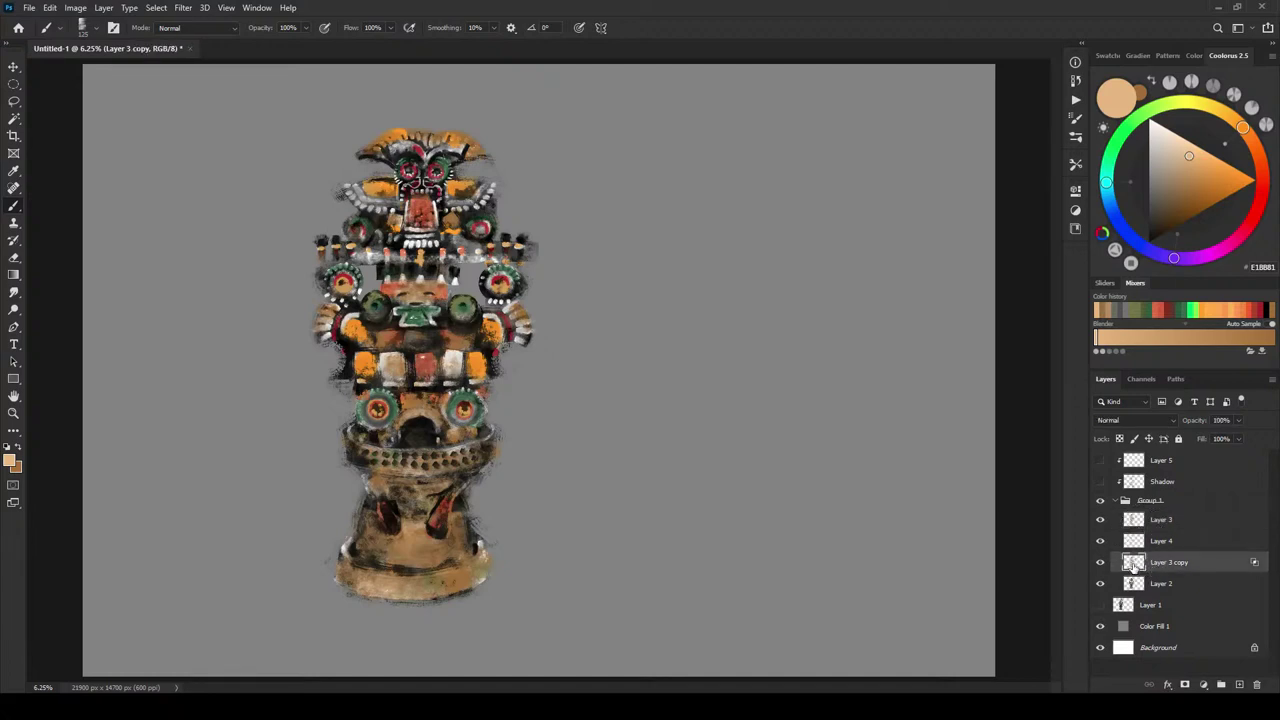
{"action": "left_click", "coordinate": [1101, 519]}
{"action": "left_click", "coordinate": [1101, 519]}
{"action": "left_click", "coordinate": [1147, 520]}
{"action": "left_click", "coordinate": [1118, 422]}
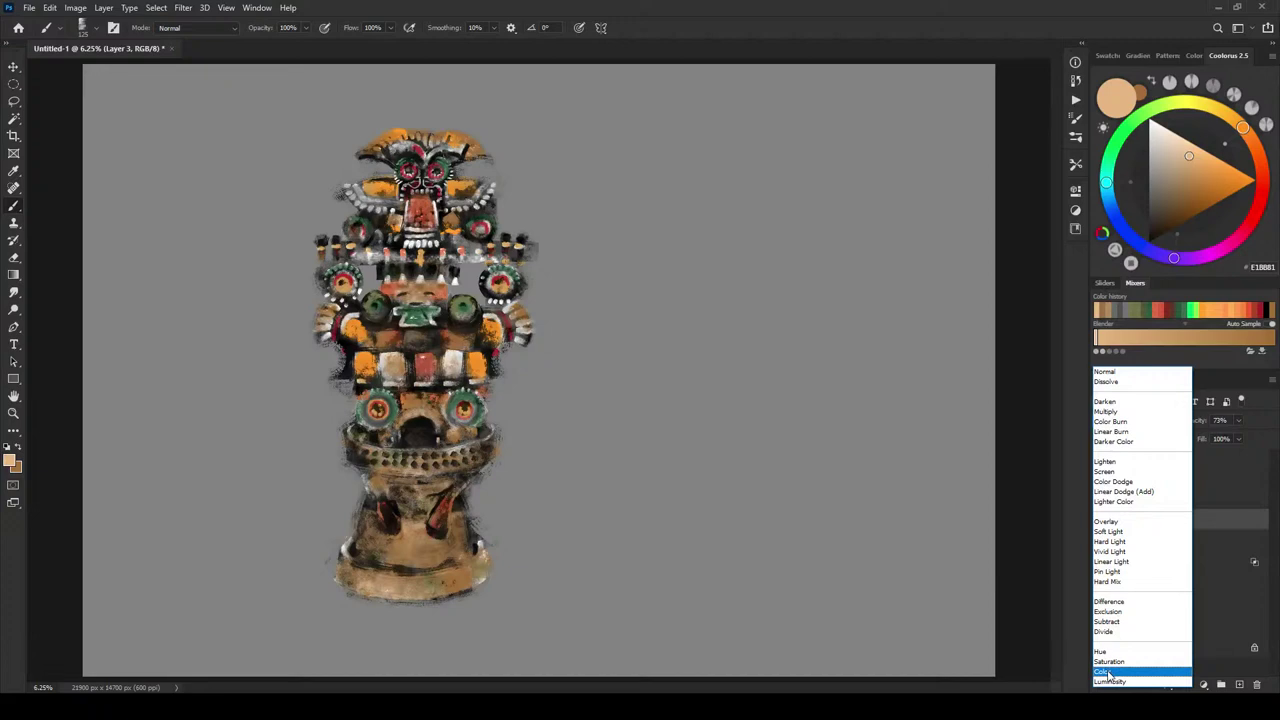
{"action": "left_click", "coordinate": [1113, 674]}
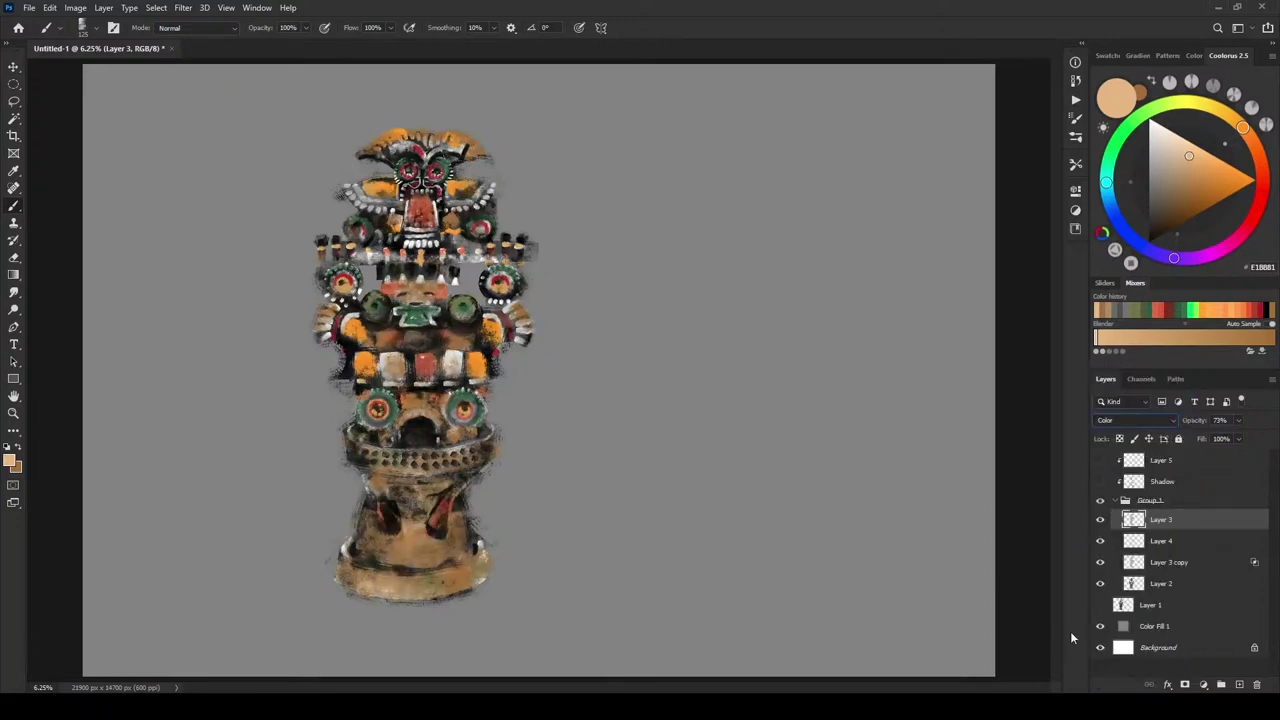
- Raise the opacity of Layer 4 to 97%
{"action": "left_click", "coordinate": [1160, 541]}
{"action": "left_click", "coordinate": [1239, 420]}
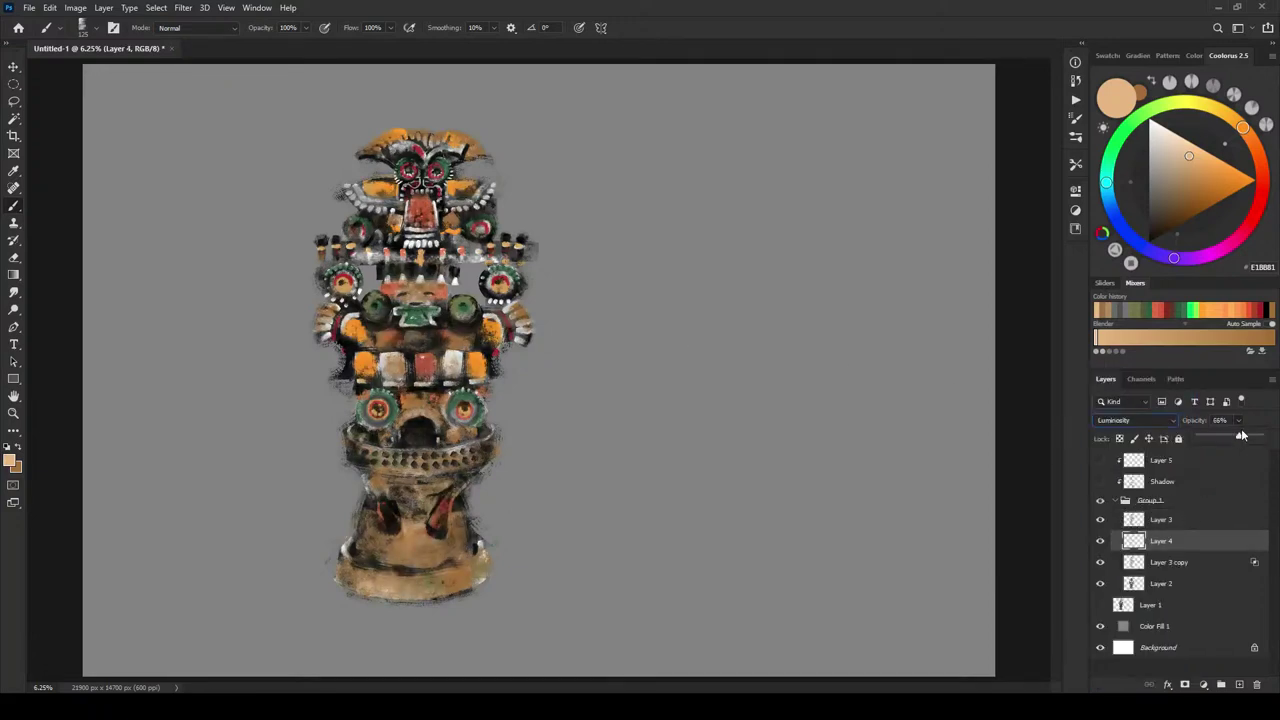
{"action": "mouse_move", "coordinate": [1243, 438]}
{"action": "left_mouse_down"}
{"action": "mouse_move", "coordinate": [1275, 443]}
{"action": "mouse_move", "coordinate": [1248, 440]}
{"action": "mouse_move", "coordinate": [1260, 441]}
{"action": "left_mouse_up"}
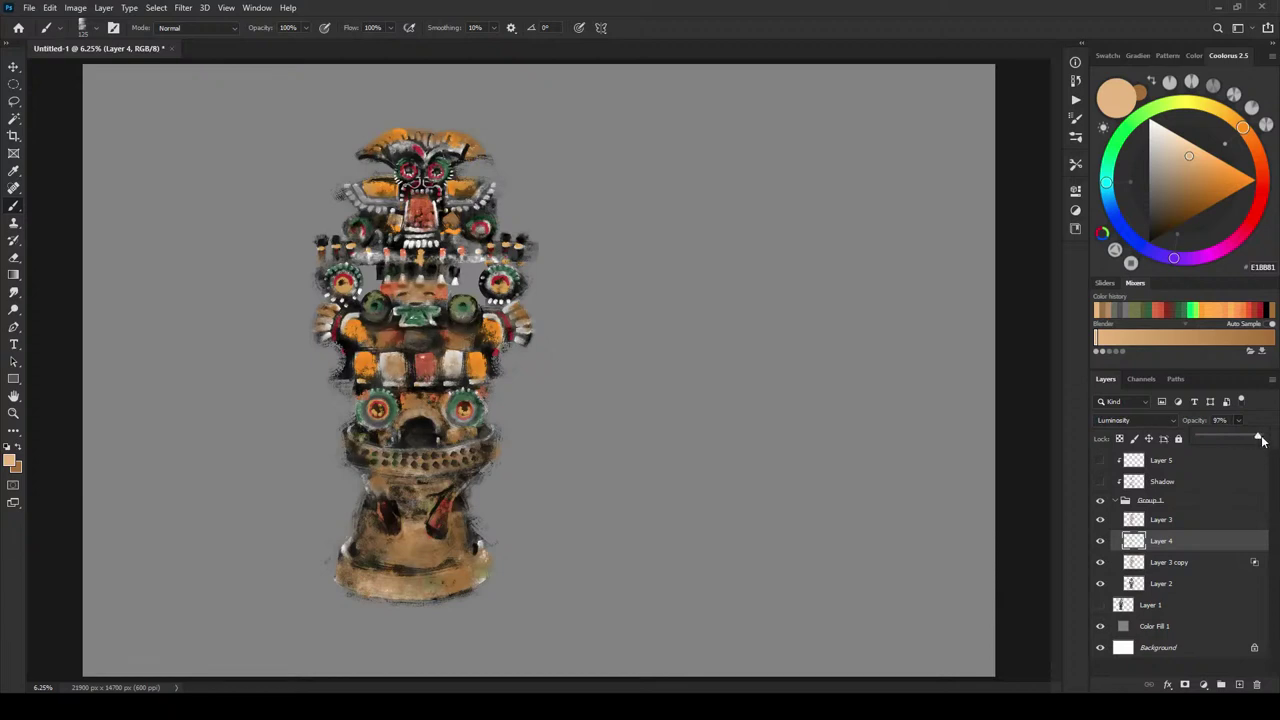
- Show the Shadow layer and Layer 5 again and make Layer 5 the active layer
{"action": "left_click", "coordinate": [1102, 482]}
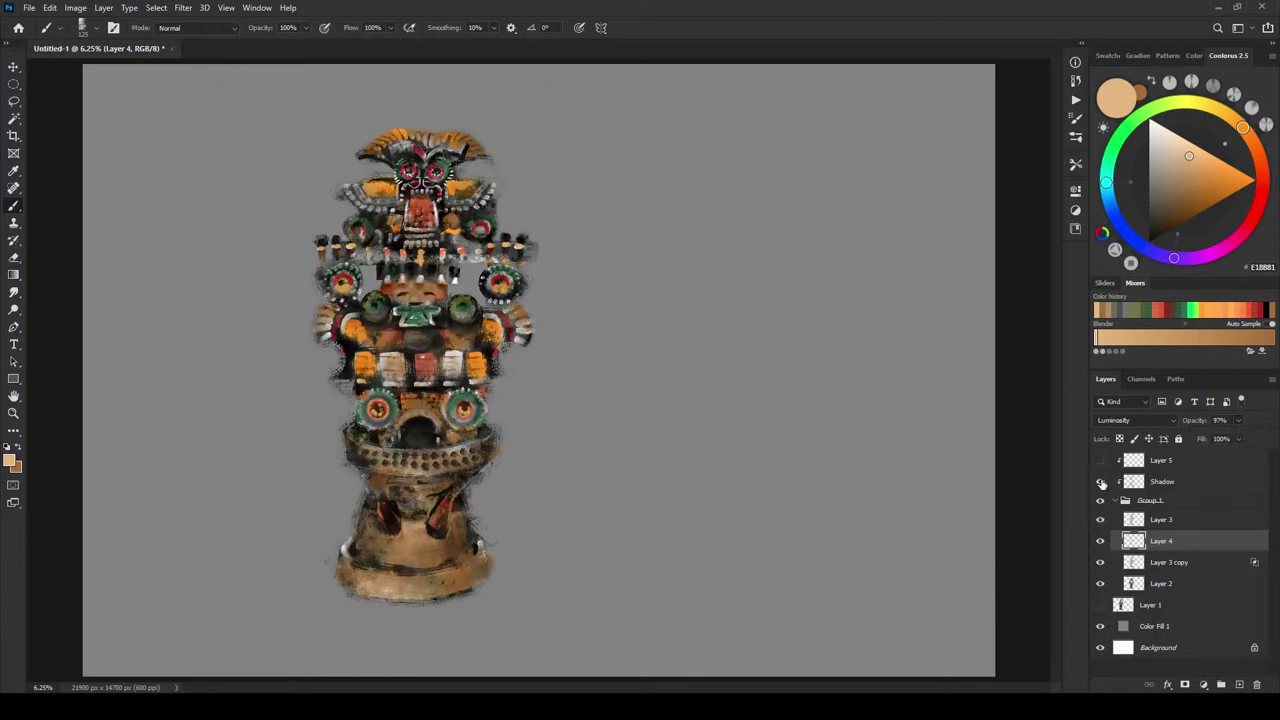
{"action": "left_click", "coordinate": [1170, 484]}
{"action": "left_click", "coordinate": [1163, 545]}
{"action": "left_click", "coordinate": [1239, 439]}
{"action": "mouse_move", "coordinate": [1239, 439]}
{"action": "left_mouse_down"}
{"action": "mouse_move", "coordinate": [1216, 435]}
{"action": "mouse_move", "coordinate": [1241, 442]}
{"action": "left_mouse_up"}
{"action": "left_click", "coordinate": [1150, 463]}
{"action": "left_click", "coordinate": [1099, 461]}
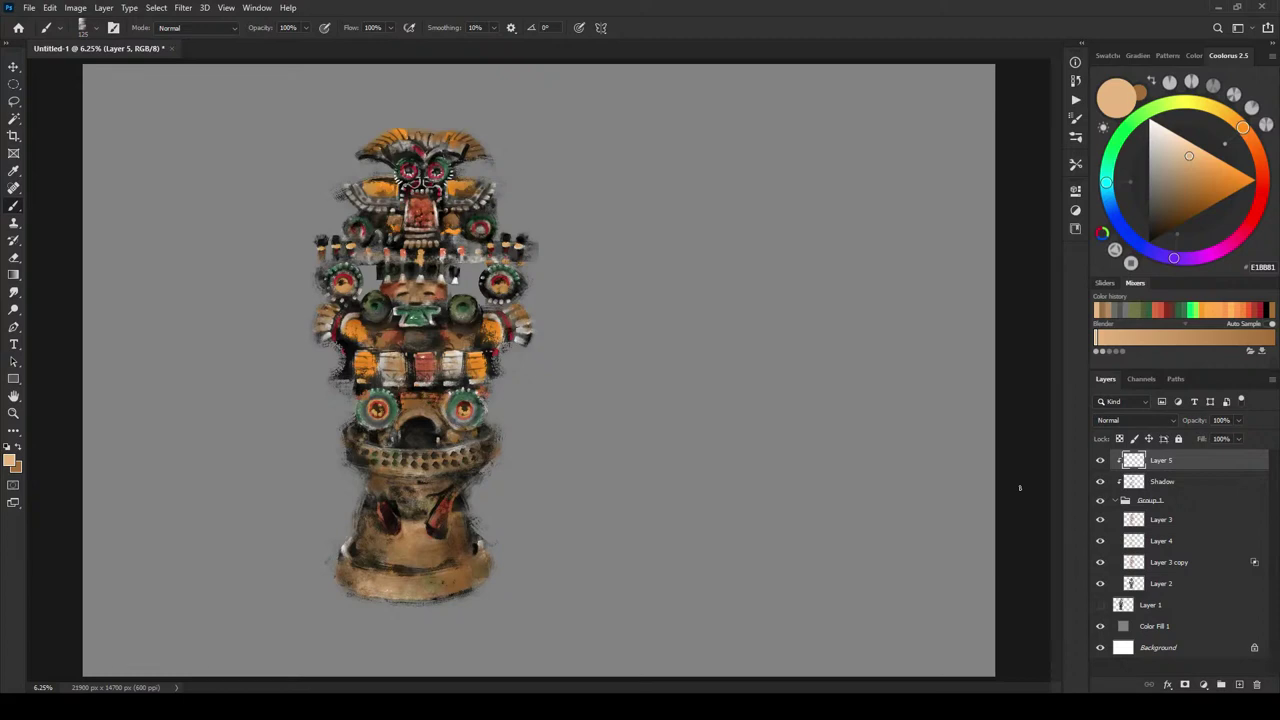
- Rename Layer 5 to Paintover and pick a light beige paint colour
{"action": "double_click", "coordinate": [1157, 465]}
{"action": "type", "text": "Paintover"}
{"action": "key", "text": "Return"}
{"action": "left_click", "coordinate": [1180, 150]}
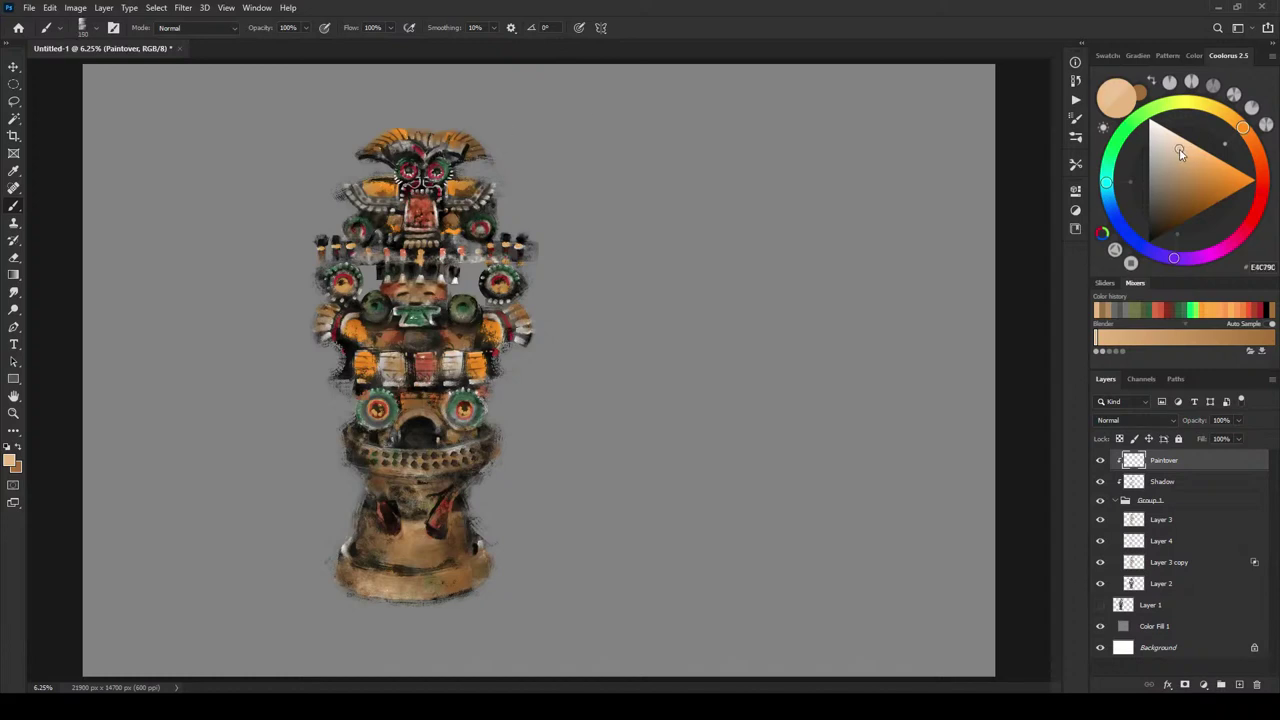
{"action": "left_click_drag", "start_coordinate": [1180, 150], "coordinate": [1174, 152]}
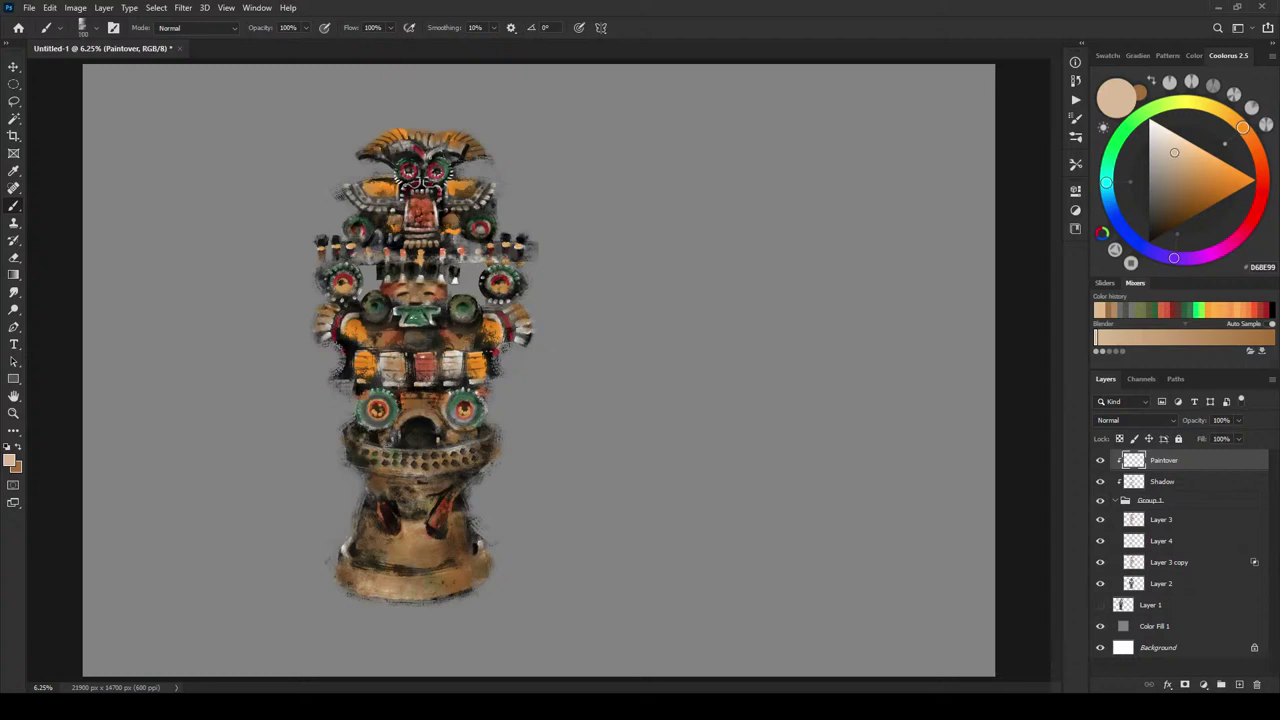
- Define the headdress feathers with light beige and sampled brown strokes, undoing the last unwanted stroke
{"action": "key", "text": "bracketleft"}
{"action": "key", "text": "bracketright"}
{"action": "key", "text": "x"}
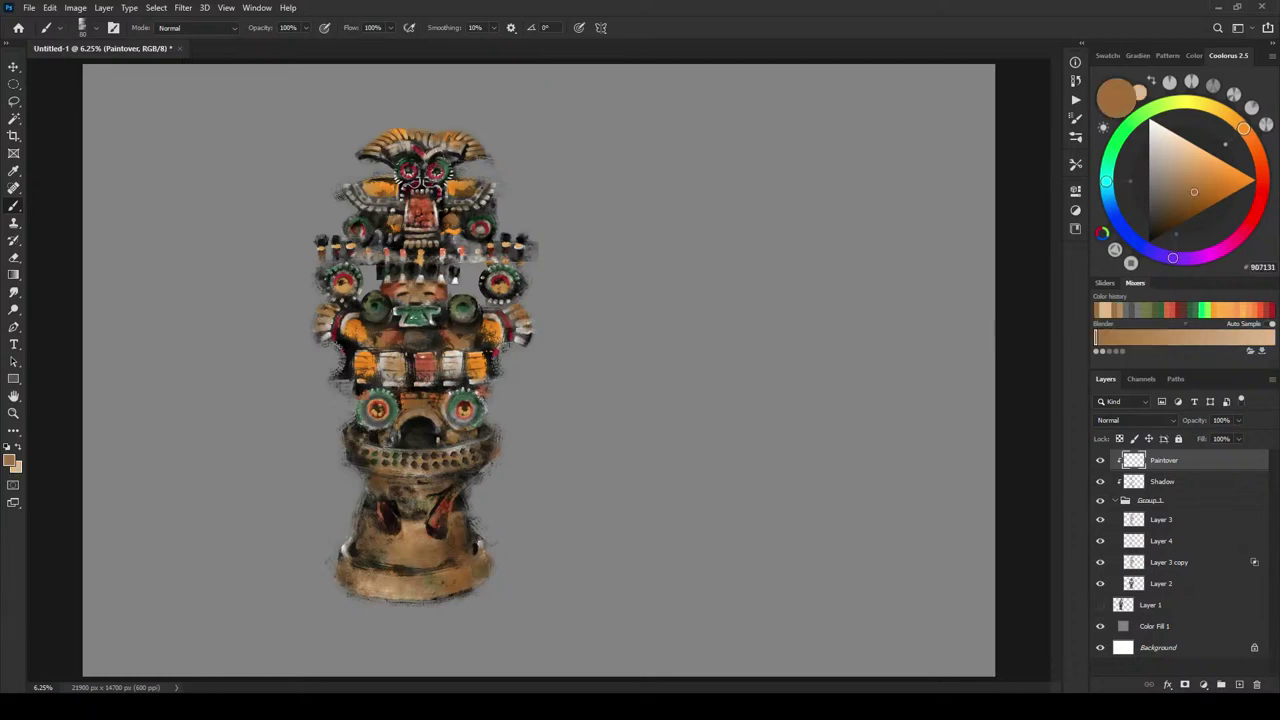
{"action": "left_click", "coordinate": [437, 142], "text": "alt"}
{"action": "mouse_move", "coordinate": [446, 134]}
{"action": "left_mouse_down"}
{"action": "mouse_move", "coordinate": [467, 161]}
{"action": "mouse_move", "coordinate": [480, 150]}
{"action": "left_mouse_up"}
{"action": "key", "text": "ctrl+z"}
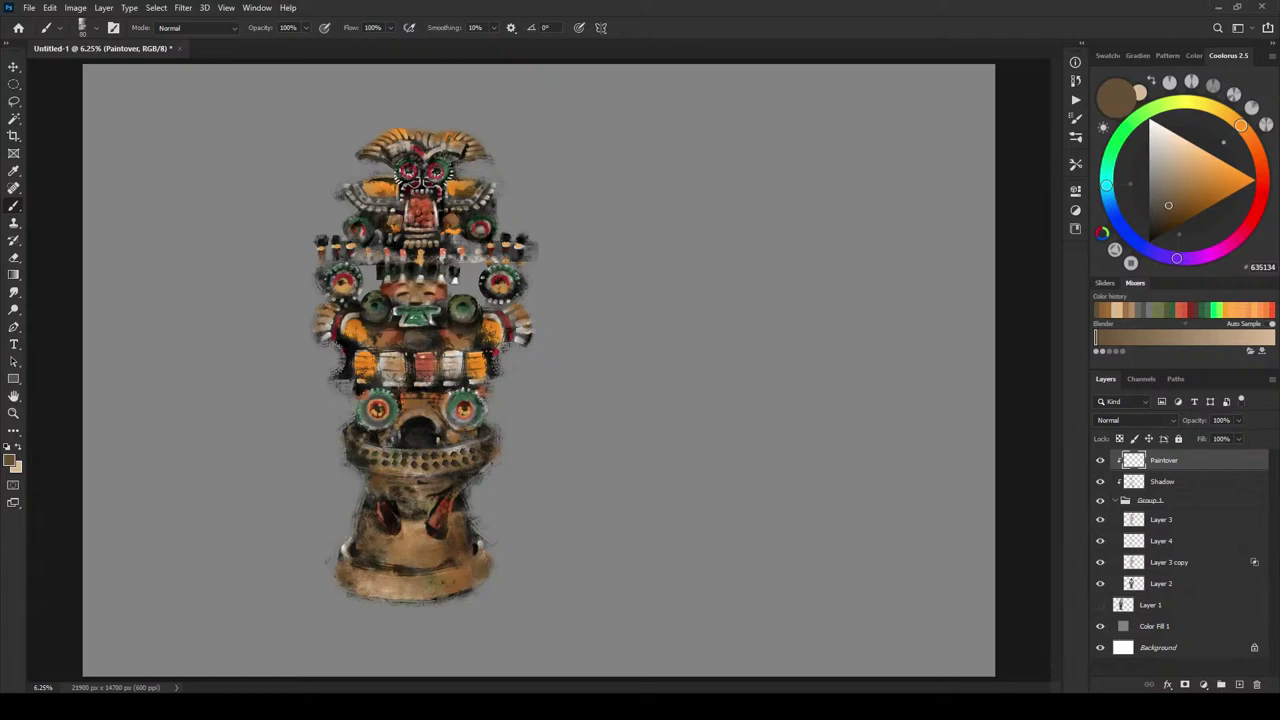
{"action": "key", "text": "x"}
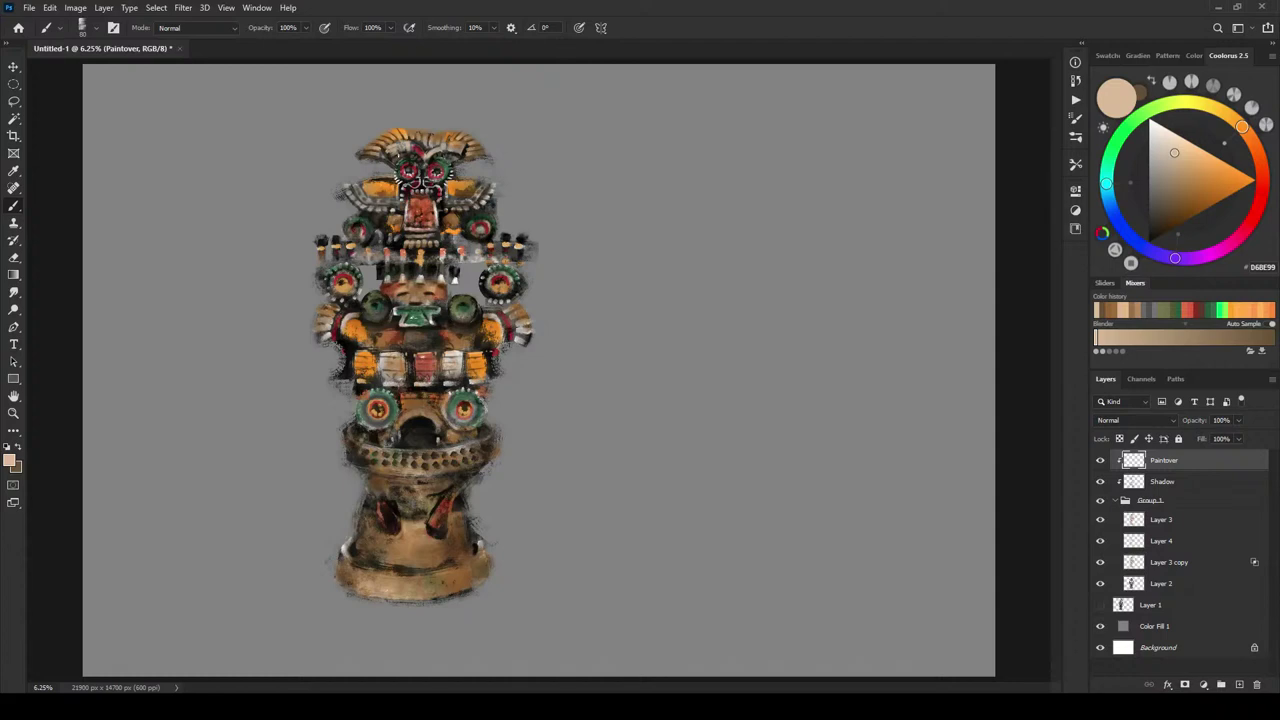
- Brighten the ring around the mask's right eye with light beige strokes
{"action": "key", "text": "z"}
{"action": "left_click", "coordinate": [472, 88]}
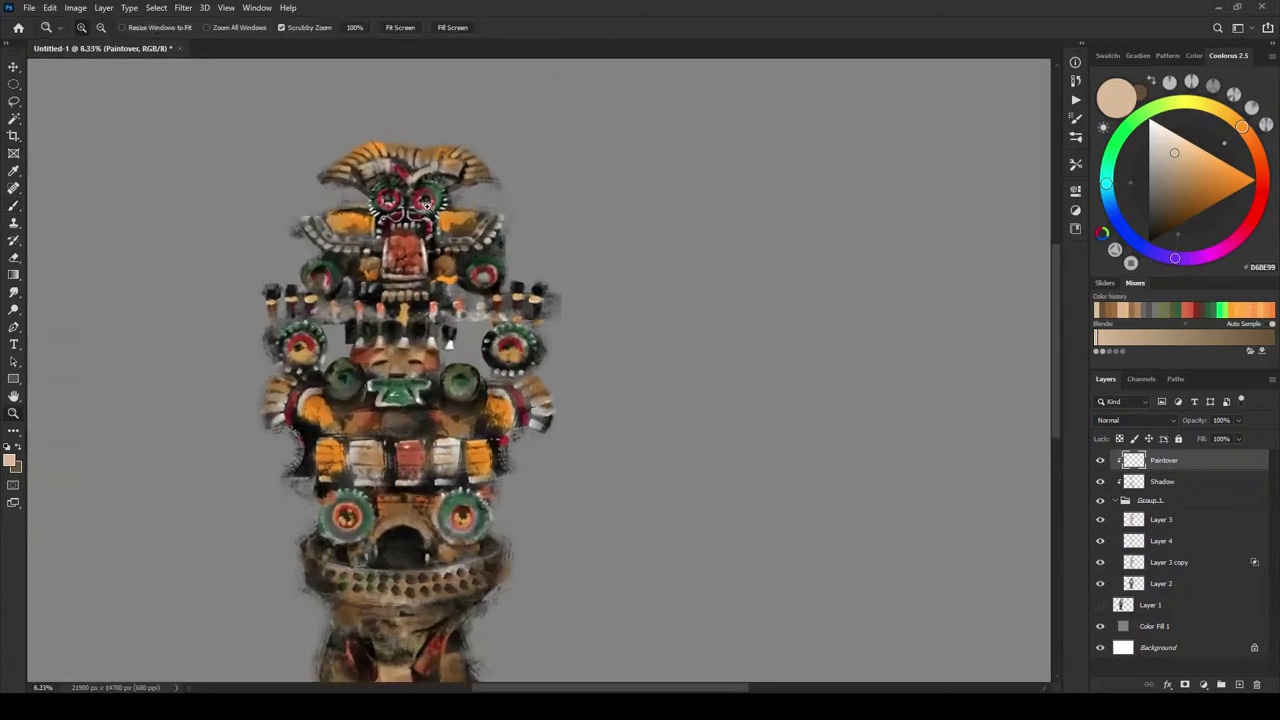
{"action": "key", "text": "c"}
{"action": "left_click_drag", "start_coordinate": [449, 337], "coordinate": [606, 332]}
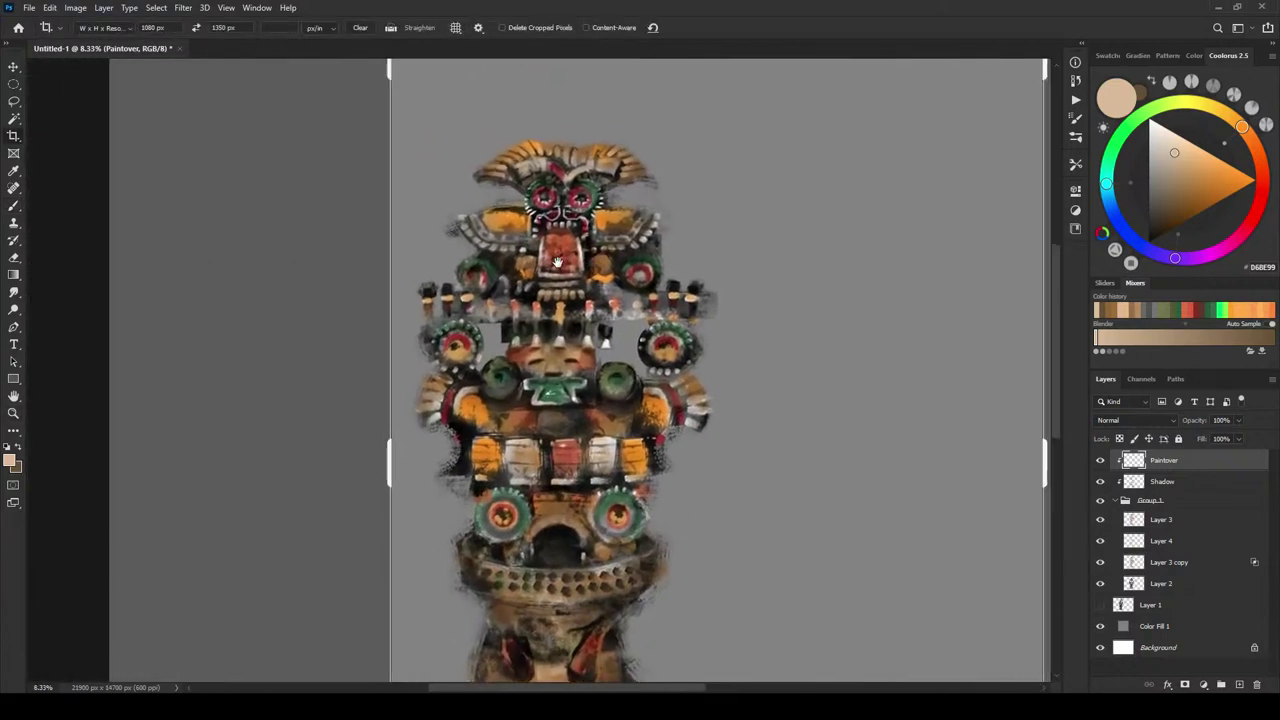
{"action": "key", "text": "Escape"}
{"action": "key", "text": "b"}
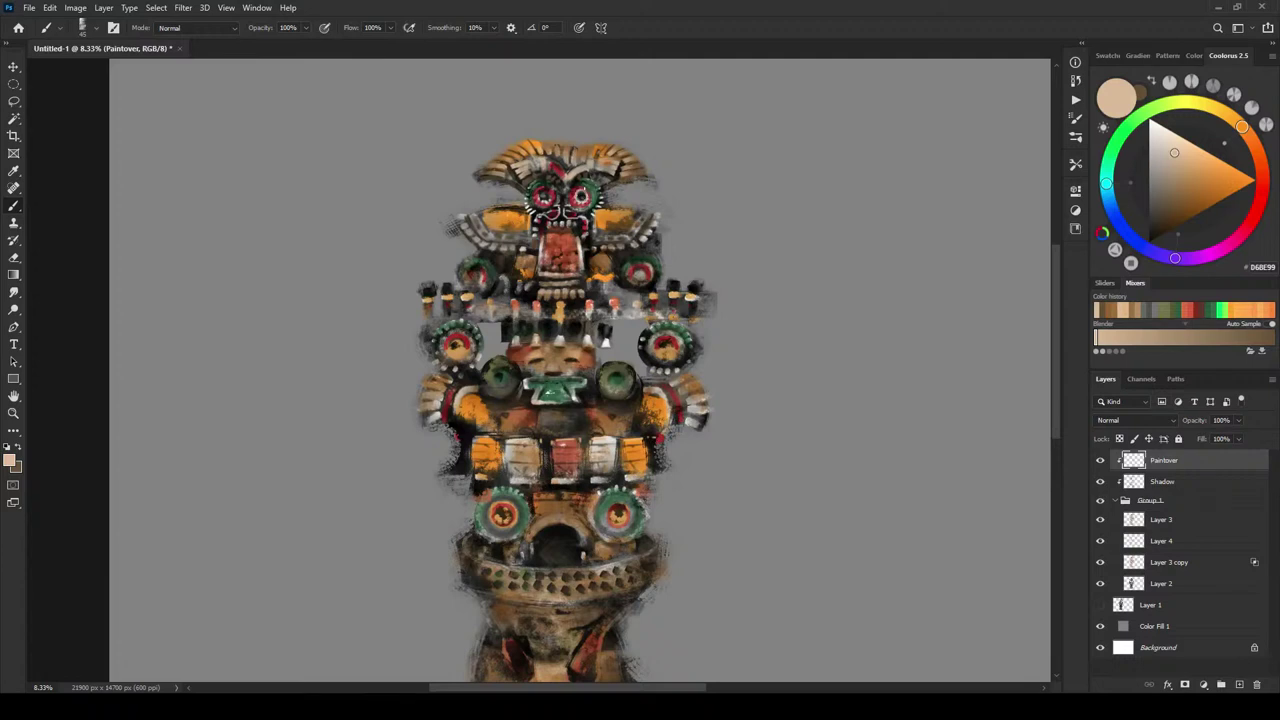
{"action": "mouse_move", "coordinate": [584, 189]}
{"action": "left_mouse_down"}
{"action": "mouse_move", "coordinate": [573, 189]}
{"action": "mouse_move", "coordinate": [581, 205]}
{"action": "mouse_move", "coordinate": [576, 183]}
{"action": "mouse_move", "coordinate": [591, 209]}
{"action": "mouse_move", "coordinate": [599, 199]}
{"action": "left_mouse_up"}
- Enlarge the brush and add beige highlights on both sides of the tongue and along the band beneath the mask
{"action": "key", "text": "ctrl+minus"}
{"action": "key", "text": "ctrl+minus"}
{"action": "key", "text": "ctrl+minus"}
{"action": "key", "text": "ctrl+minus"}
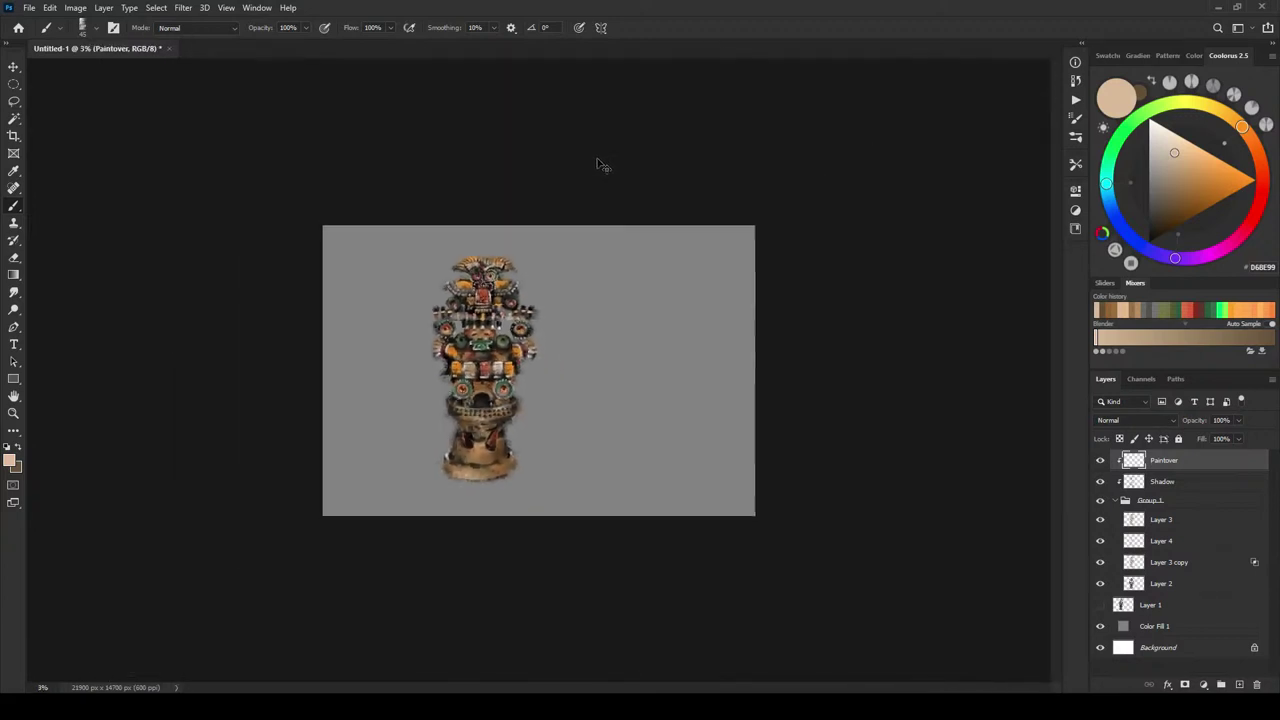
{"action": "scroll", "coordinate": [595, 165], "scroll_direction": "up", "scroll_amount": 4}
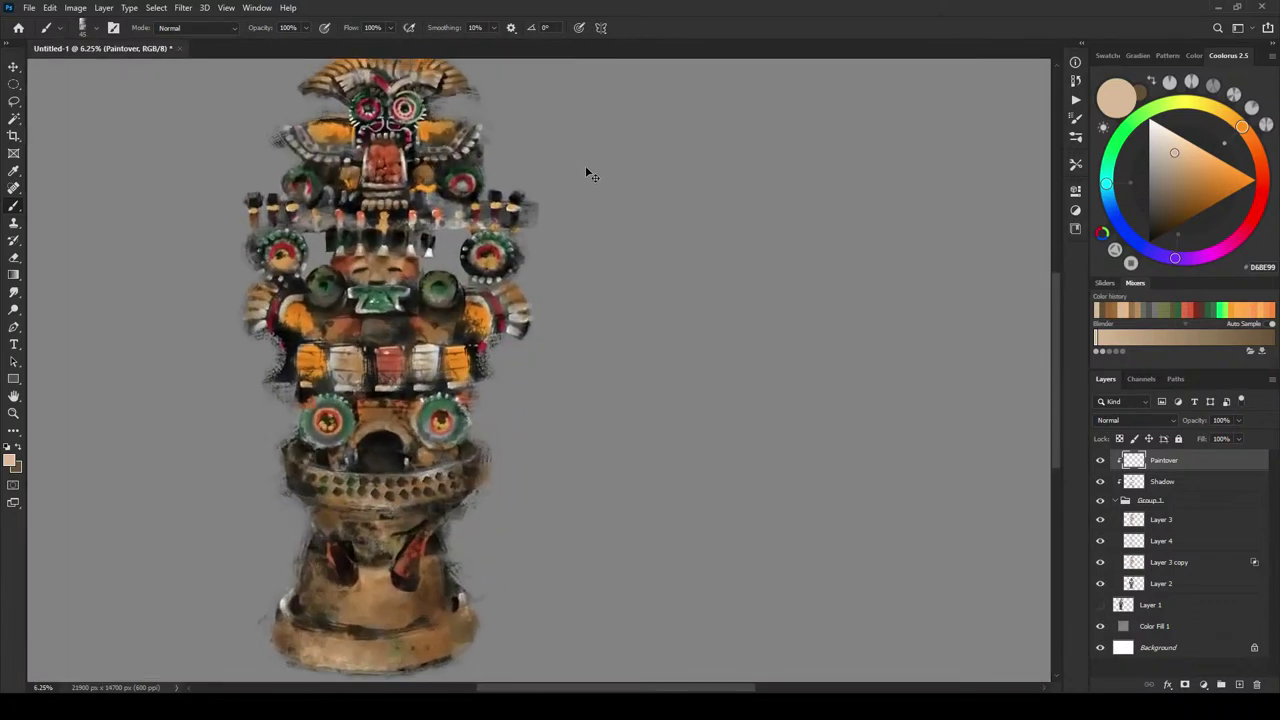
{"action": "scroll", "coordinate": [546, 177], "scroll_direction": "up", "scroll_amount": 1}
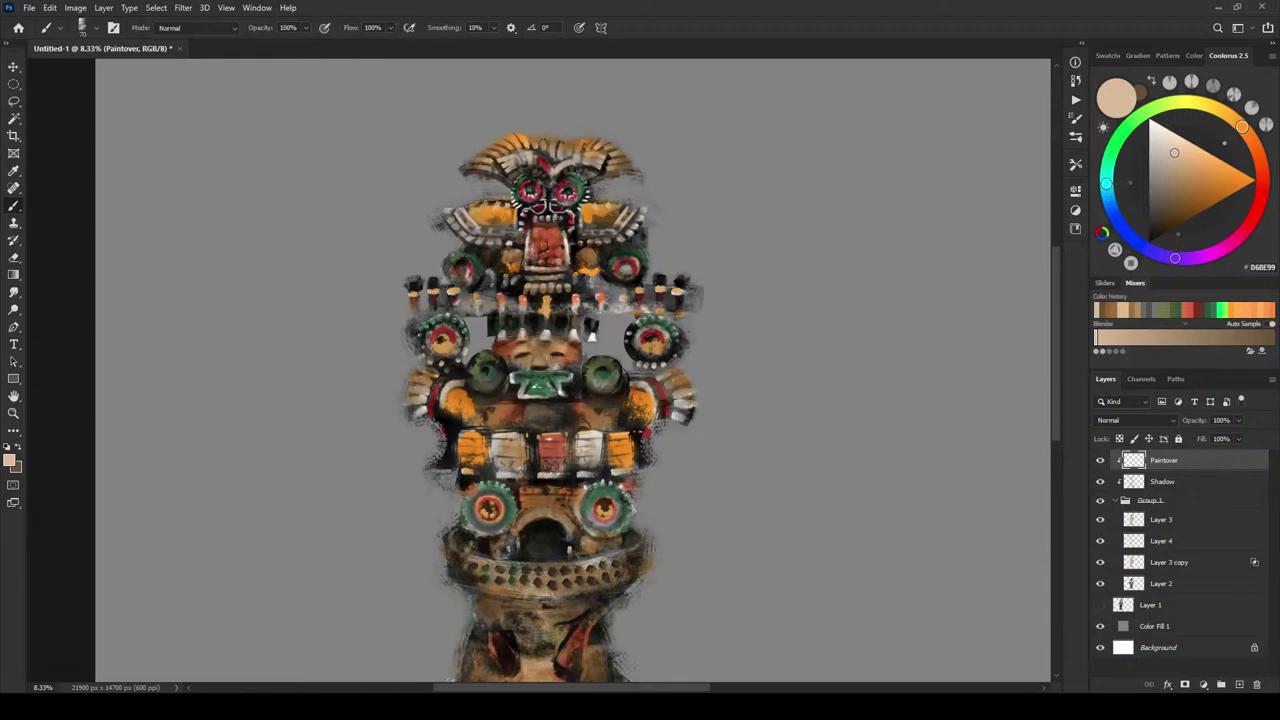
{"action": "key", "text": "bracketright"}
{"action": "key", "text": "bracketright"}
{"action": "key", "text": "bracketright"}
{"action": "left_click_drag", "start_coordinate": [494, 266], "coordinate": [496, 254]}
{"action": "left_click_drag", "start_coordinate": [601, 267], "coordinate": [599, 255]}
{"action": "key", "text": "bracketright"}
{"action": "left_click_drag", "start_coordinate": [494, 287], "coordinate": [584, 284]}
- Resize the brush to 60 px and highlight the lower face and the rim of its green mouth ornament in beige
{"action": "key", "text": "]"}
{"action": "key", "text": "]"}
{"action": "key", "text": "]"}
{"action": "left_click_drag", "start_coordinate": [515, 346], "coordinate": [516, 331]}
{"action": "left_click_drag", "start_coordinate": [540, 358], "coordinate": [540, 365]}
{"action": "mouse_move", "coordinate": [514, 381]}
{"action": "left_mouse_down"}
{"action": "mouse_move", "coordinate": [572, 373]}
{"action": "mouse_move", "coordinate": [556, 381]}
{"action": "left_mouse_up"}
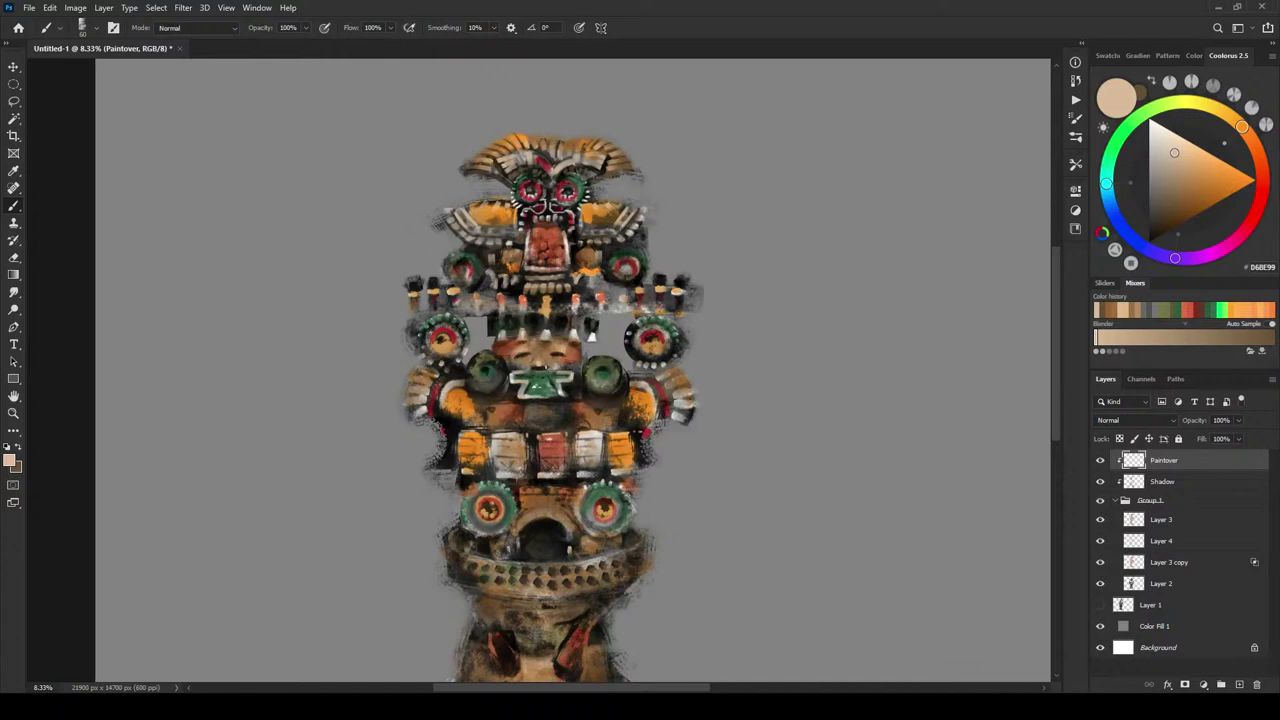
- Refine the rim of the green mouth ornament with dark brown, alternating with the light beige
{"action": "key", "text": "x"}
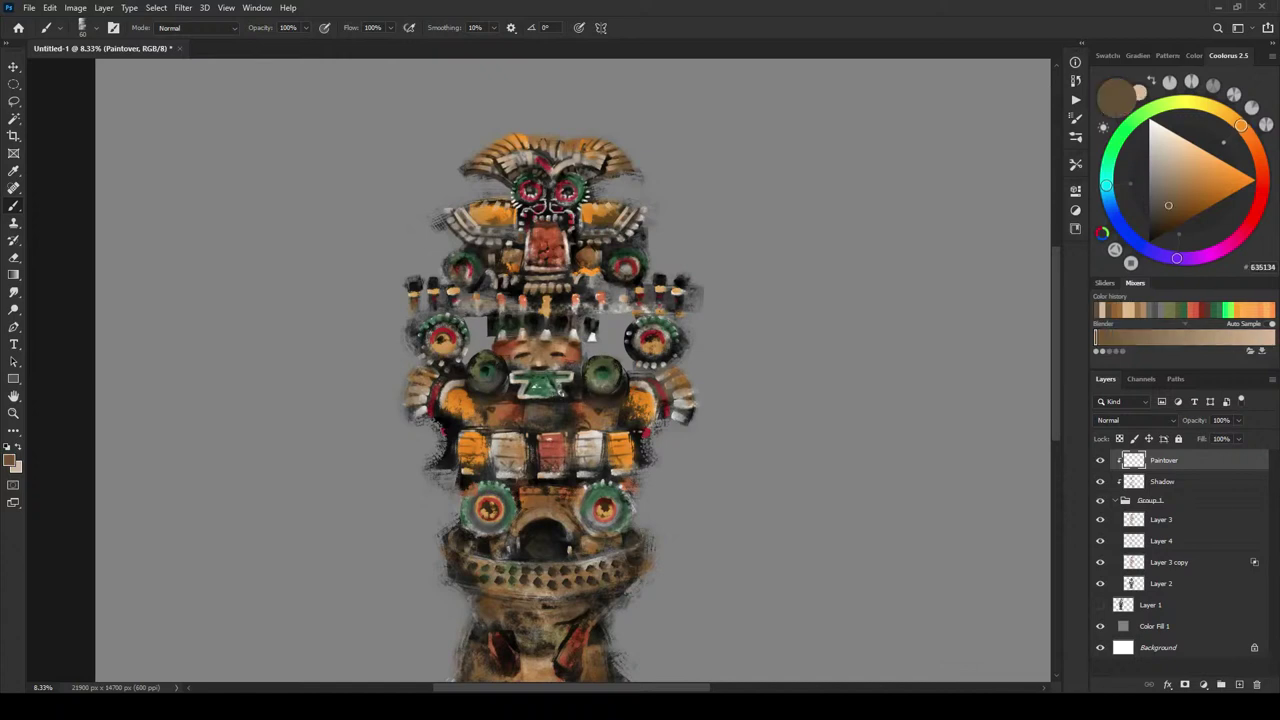
{"action": "mouse_move", "coordinate": [526, 381]}
{"action": "left_mouse_down"}
{"action": "mouse_move", "coordinate": [526, 393]}
{"action": "mouse_move", "coordinate": [580, 373]}
{"action": "mouse_move", "coordinate": [573, 381]}
{"action": "left_mouse_up"}
{"action": "key", "text": "x"}
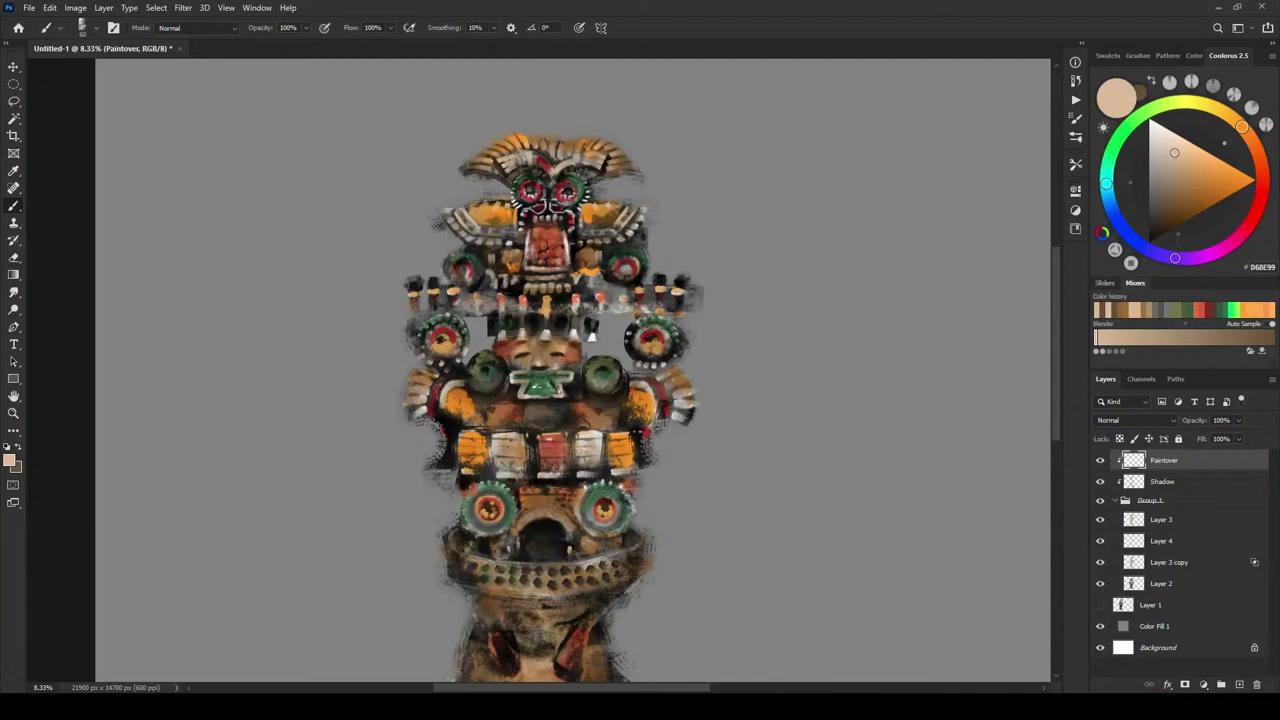
{"action": "key", "text": "x"}
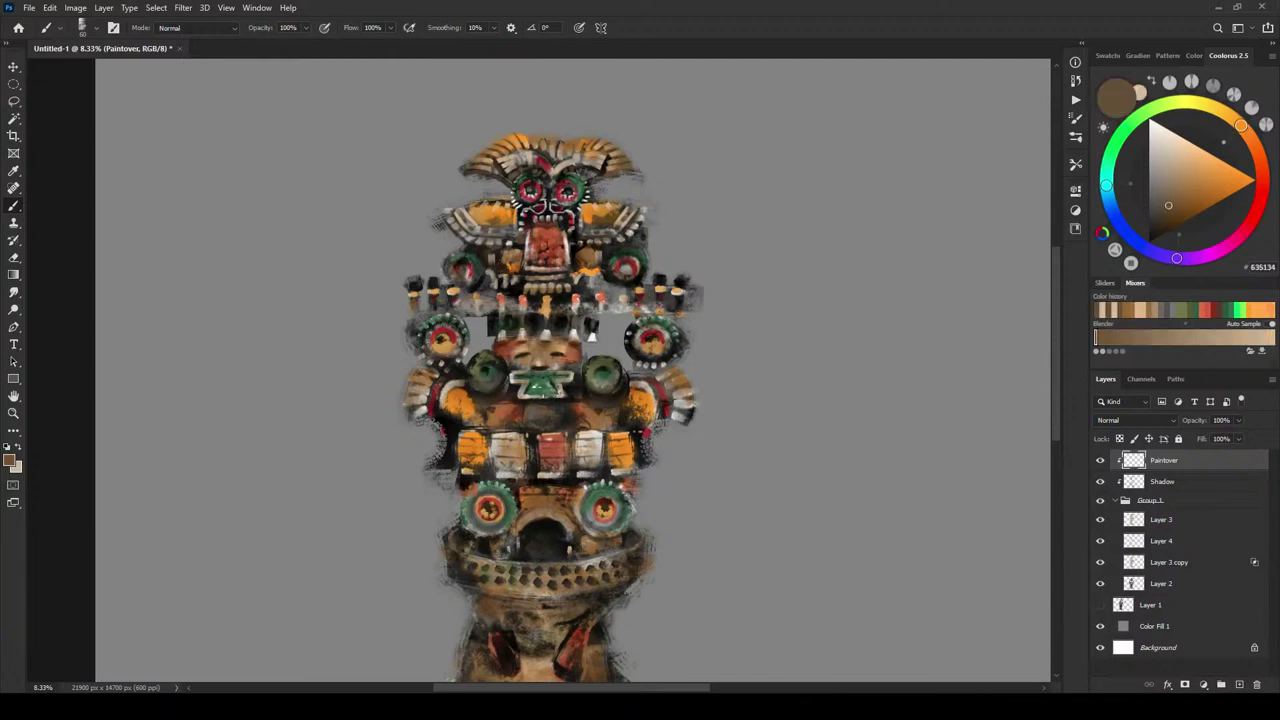
- Touch up the totem's chest band below the green mouth ornament with sampled dark brown and burnt orange tones, using a small brush
{"action": "key", "text": "x"}
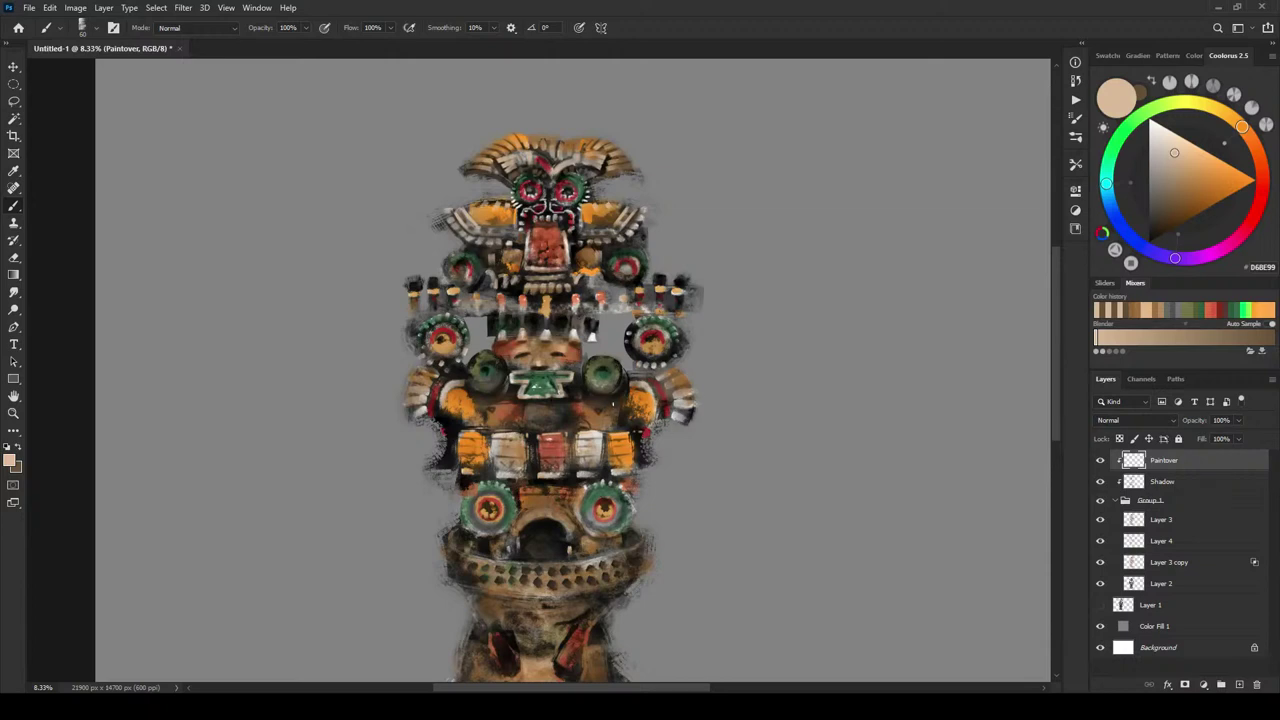
{"action": "key", "text": "x"}
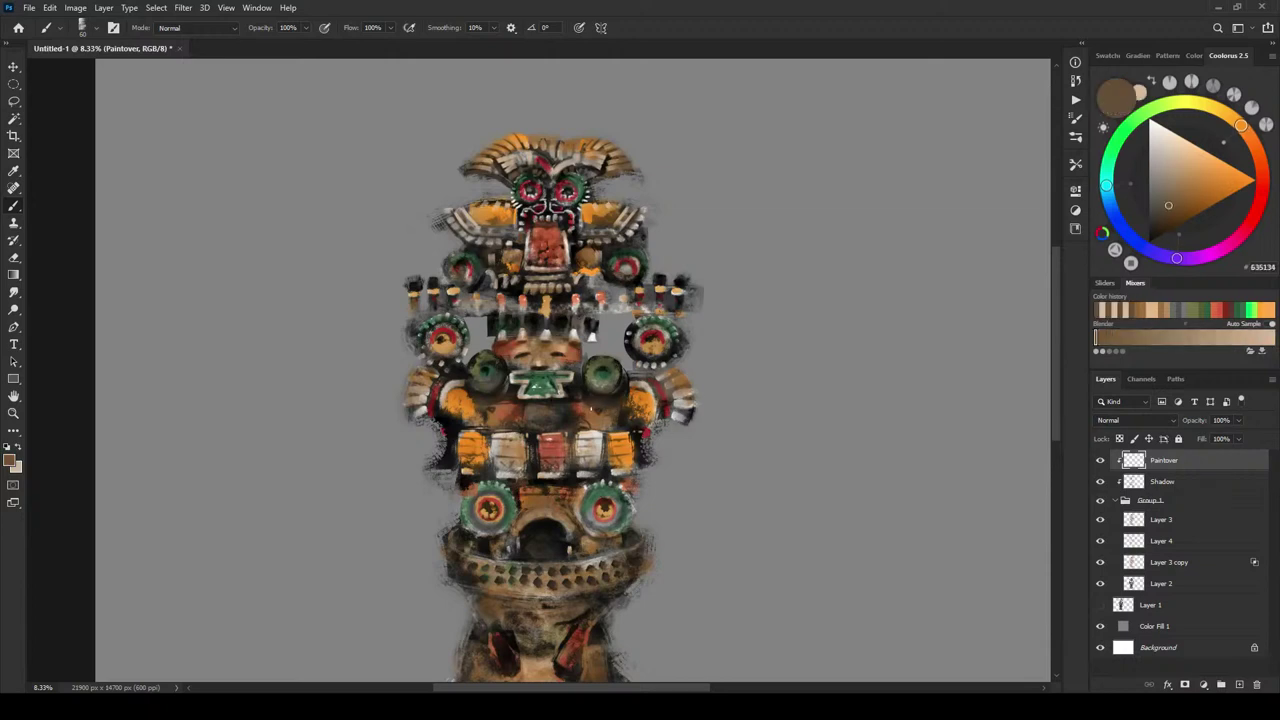
{"action": "left_click", "coordinate": [591, 406], "text": "alt"}
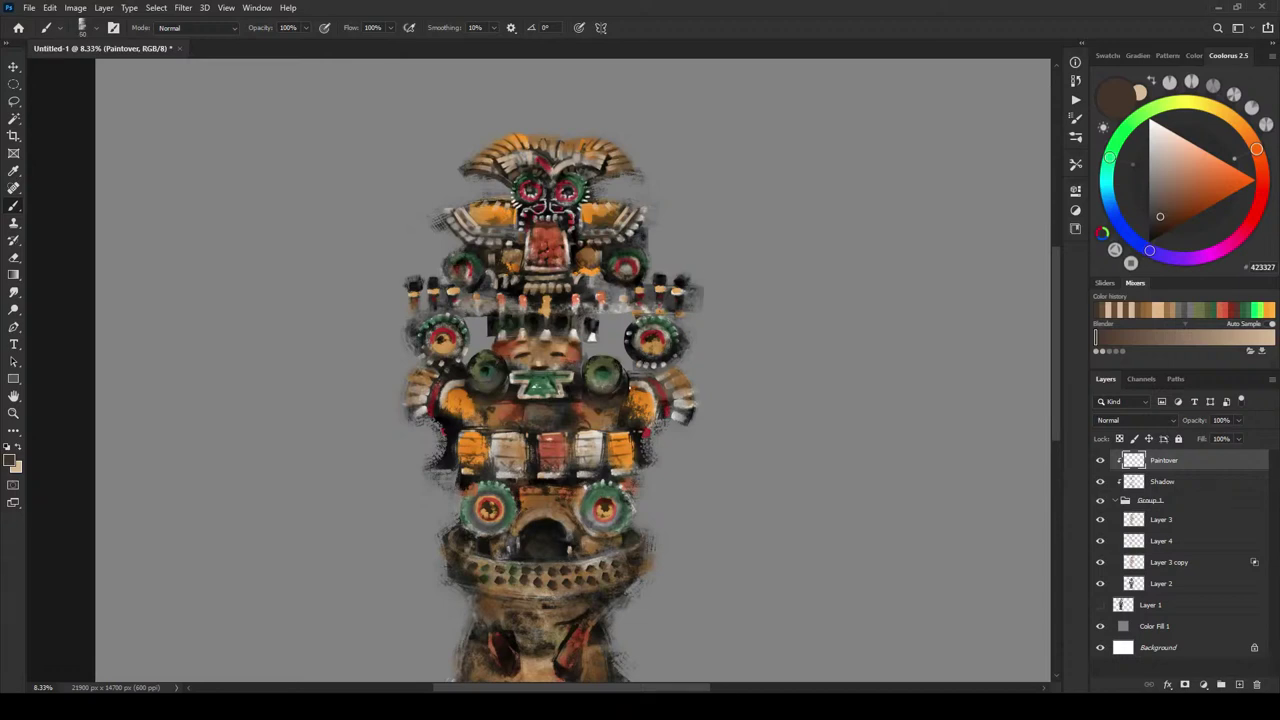
{"action": "left_click", "coordinate": [466, 400], "text": "alt"}
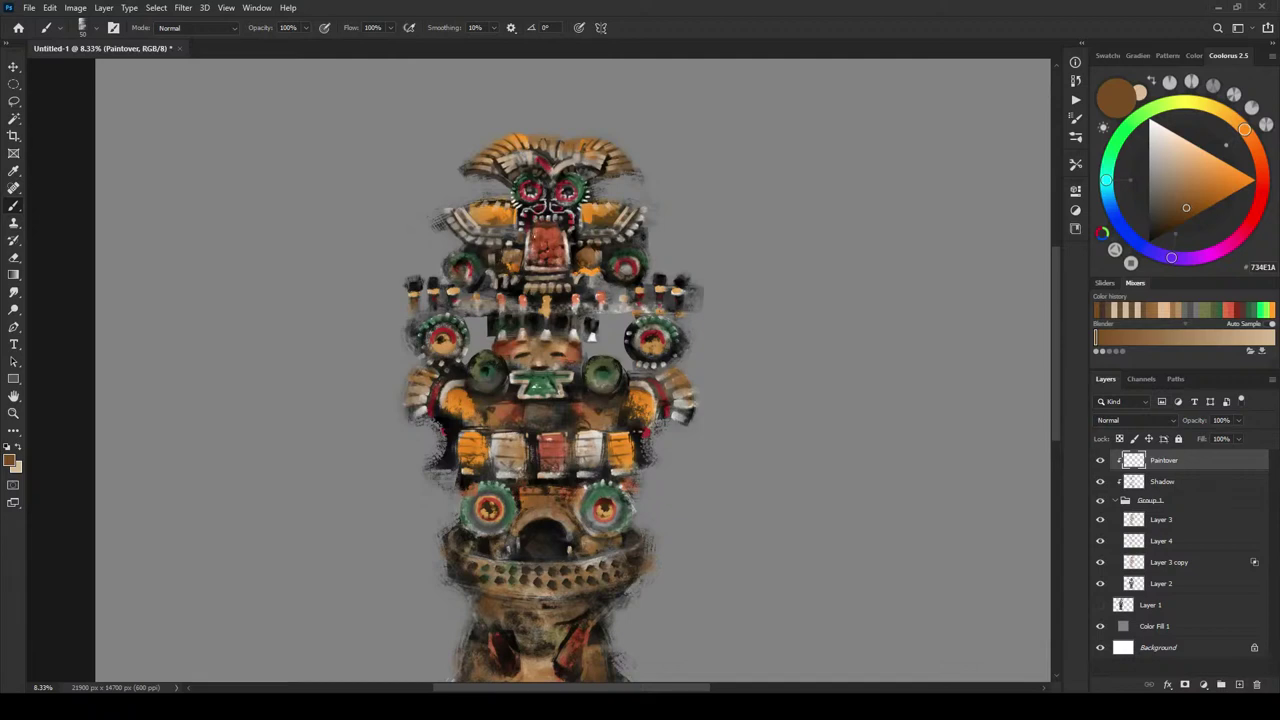
{"action": "left_click", "coordinate": [520, 265], "text": "alt"}
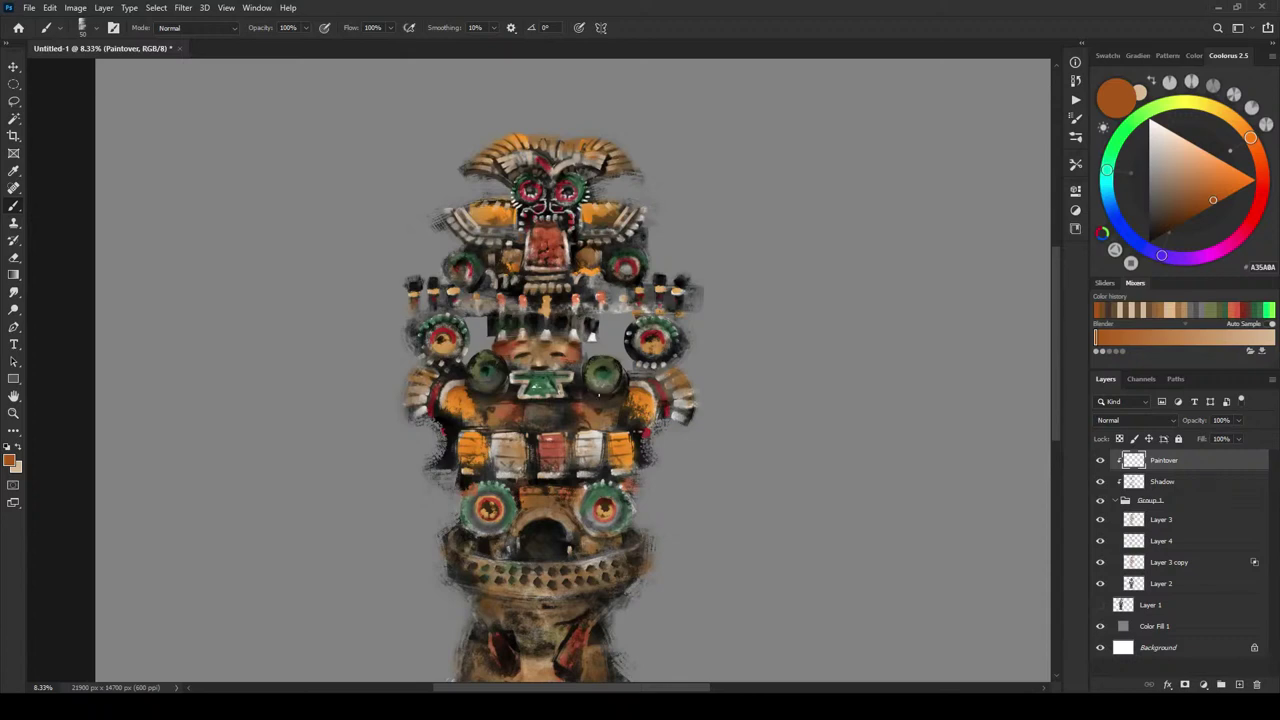
{"action": "key", "text": "["}
{"action": "left_click_drag", "start_coordinate": [502, 206], "coordinate": [496, 214]}
{"action": "key", "text": "bracketleft"}
- Paint pink and light tan highlights onto the red and cream panels of the totem's belt
{"action": "mouse_move", "coordinate": [560, 432]}
{"action": "left_mouse_down"}
{"action": "mouse_move", "coordinate": [571, 417]}
{"action": "mouse_move", "coordinate": [551, 457]}
{"action": "mouse_move", "coordinate": [562, 424]}
{"action": "left_mouse_up"}
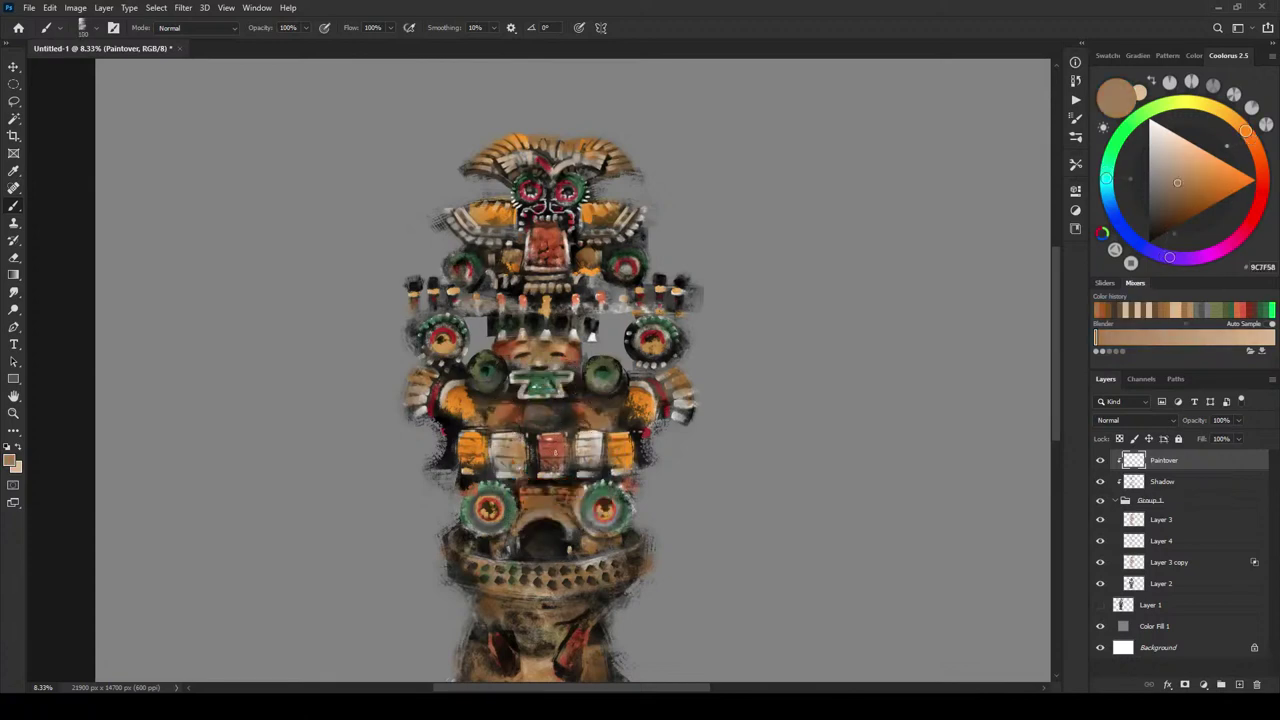
{"action": "left_click_drag", "start_coordinate": [565, 432], "coordinate": [550, 452]}
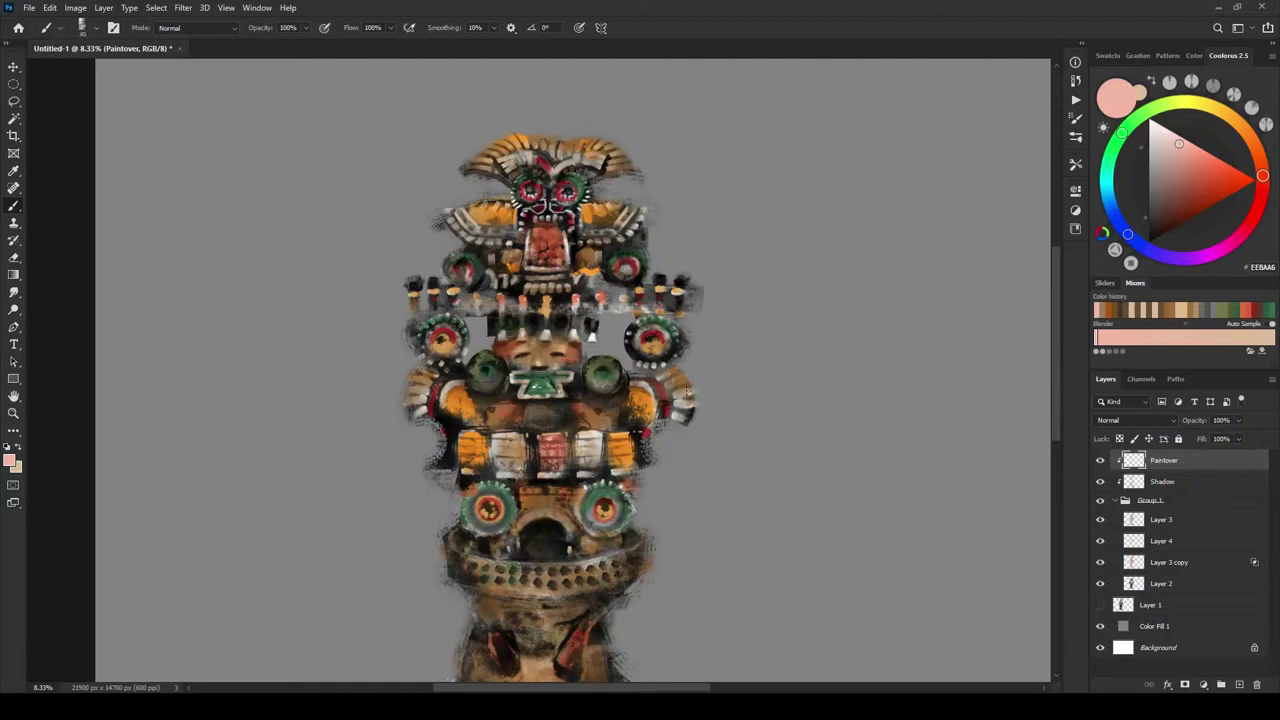
{"action": "left_click", "coordinate": [591, 462], "text": "alt"}
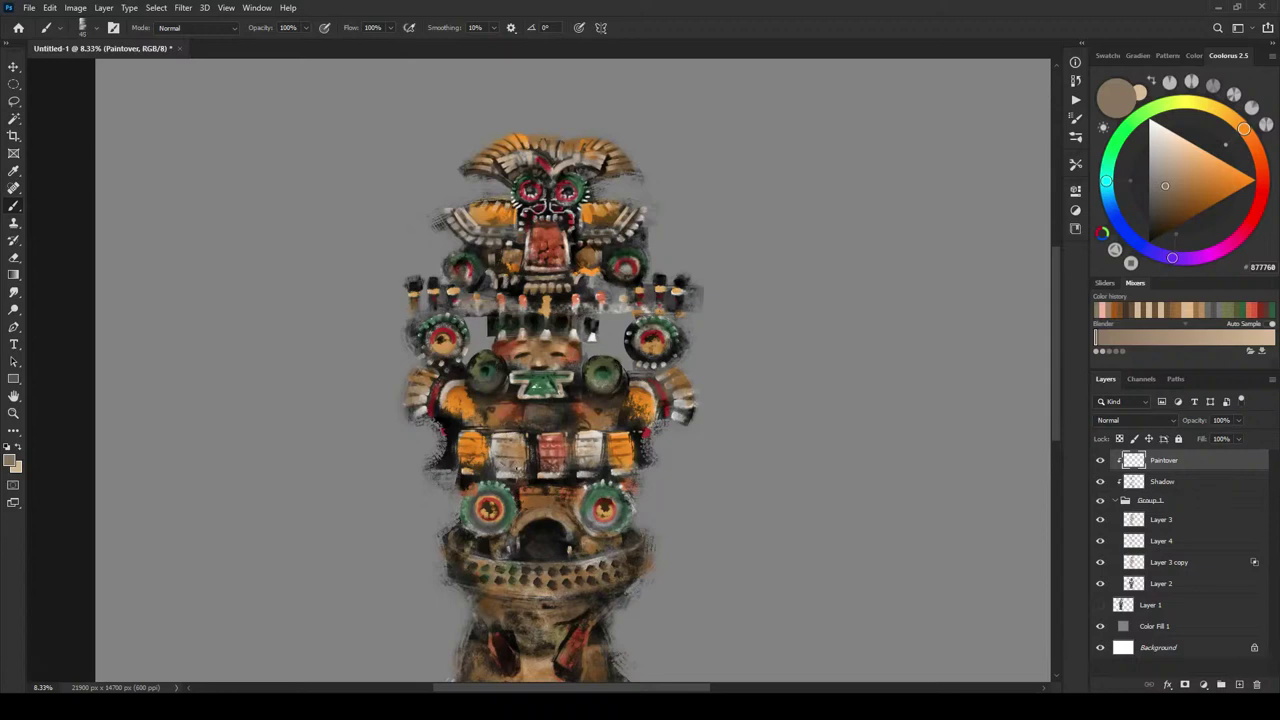
{"action": "left_click", "coordinate": [513, 446], "text": "alt"}
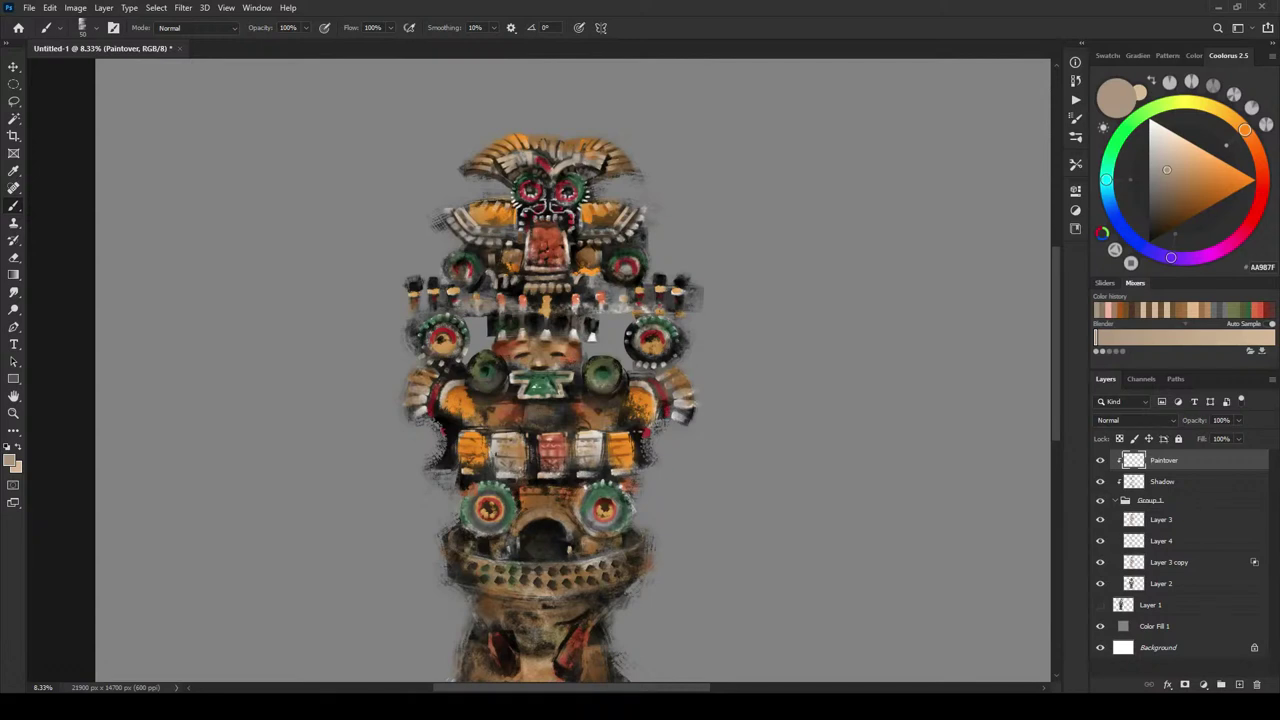
{"action": "left_click_drag", "start_coordinate": [1169, 175], "coordinate": [1182, 168]}
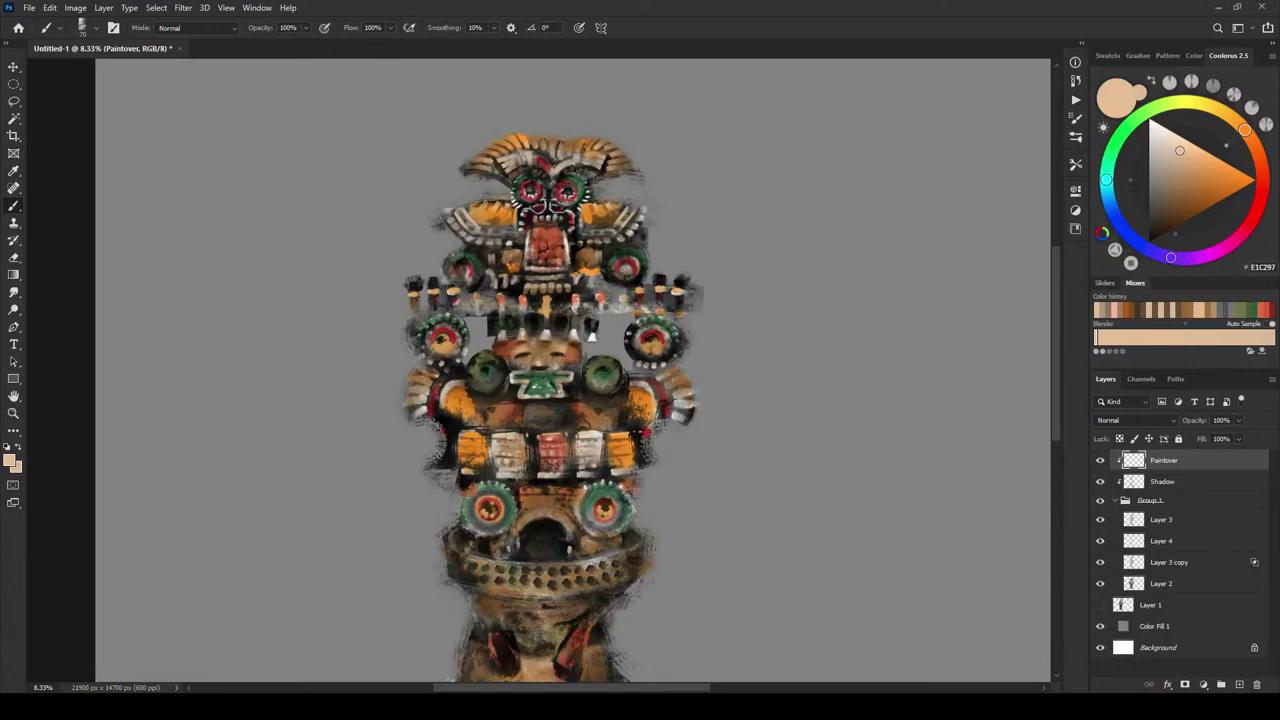
- Shade the edges and gaps between the belt panels with a sampled brown, varying the brush size
{"action": "left_click", "coordinate": [600, 424], "text": "alt"}
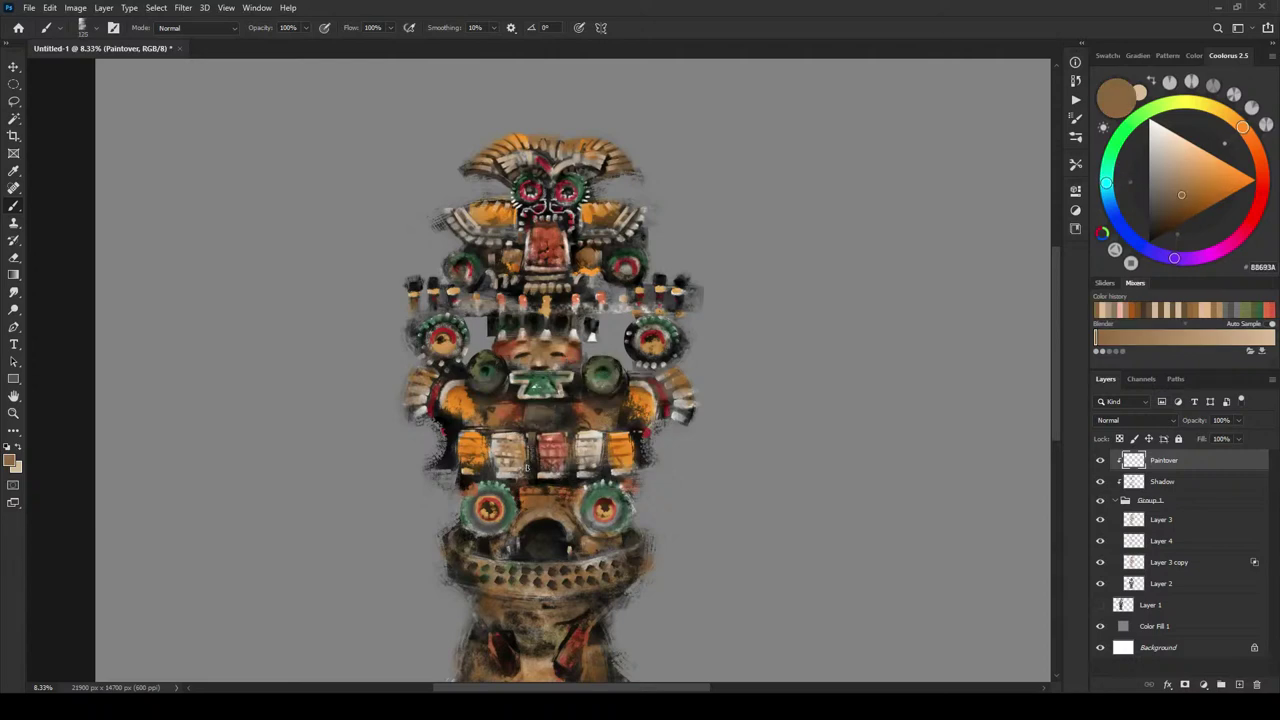
{"action": "mouse_move", "coordinate": [487, 443]}
{"action": "left_mouse_down"}
{"action": "mouse_move", "coordinate": [488, 432]}
{"action": "mouse_move", "coordinate": [488, 480]}
{"action": "left_mouse_up"}
{"action": "key", "text": "["}
{"action": "key", "text": "["}
{"action": "key", "text": "["}
{"action": "key", "text": "bracketright"}
{"action": "key", "text": "bracketright"}
{"action": "key", "text": "bracketright"}
{"action": "key", "text": "bracketright"}
{"action": "key", "text": "bracketright"}
{"action": "key", "text": "bracketright"}
{"action": "left_click_drag", "start_coordinate": [603, 453], "coordinate": [576, 478]}
- Brush a muted reddish brown (#644949) over the dark areas at both outer ends of the belt
{"action": "left_click", "coordinate": [596, 528], "text": "alt"}
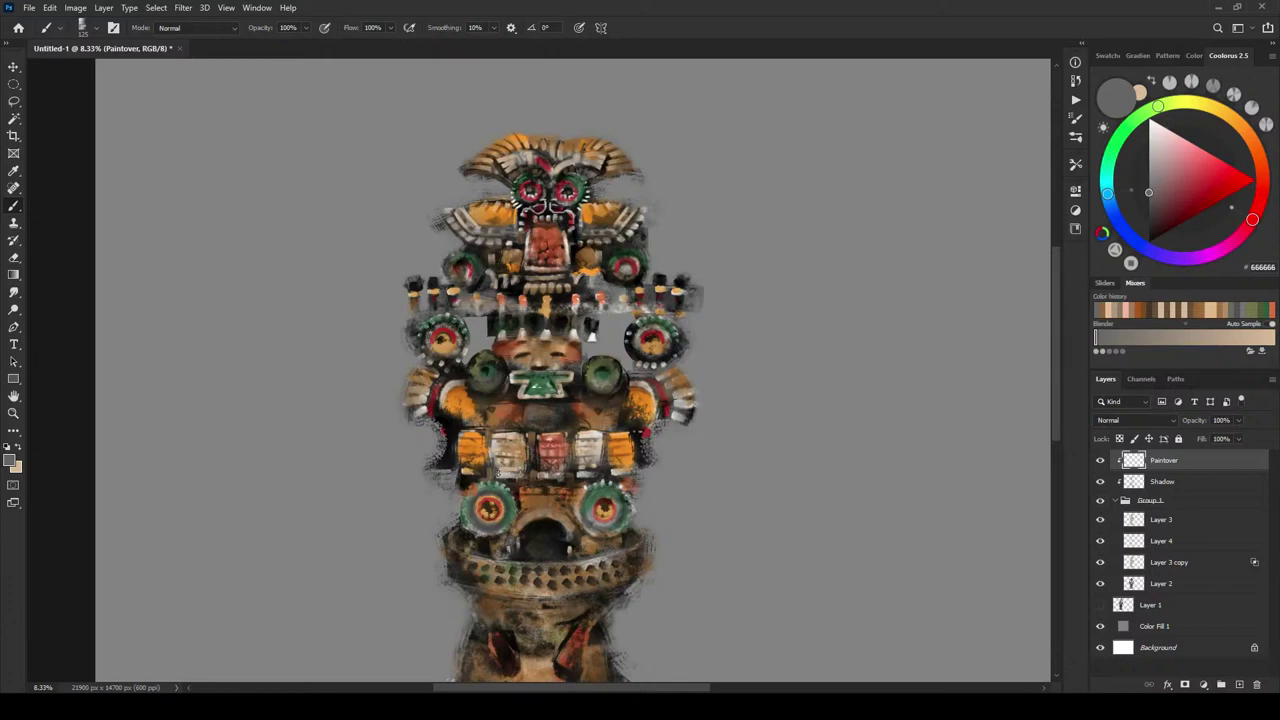
{"action": "left_click", "coordinate": [1161, 200]}
{"action": "left_click", "coordinate": [1161, 199]}
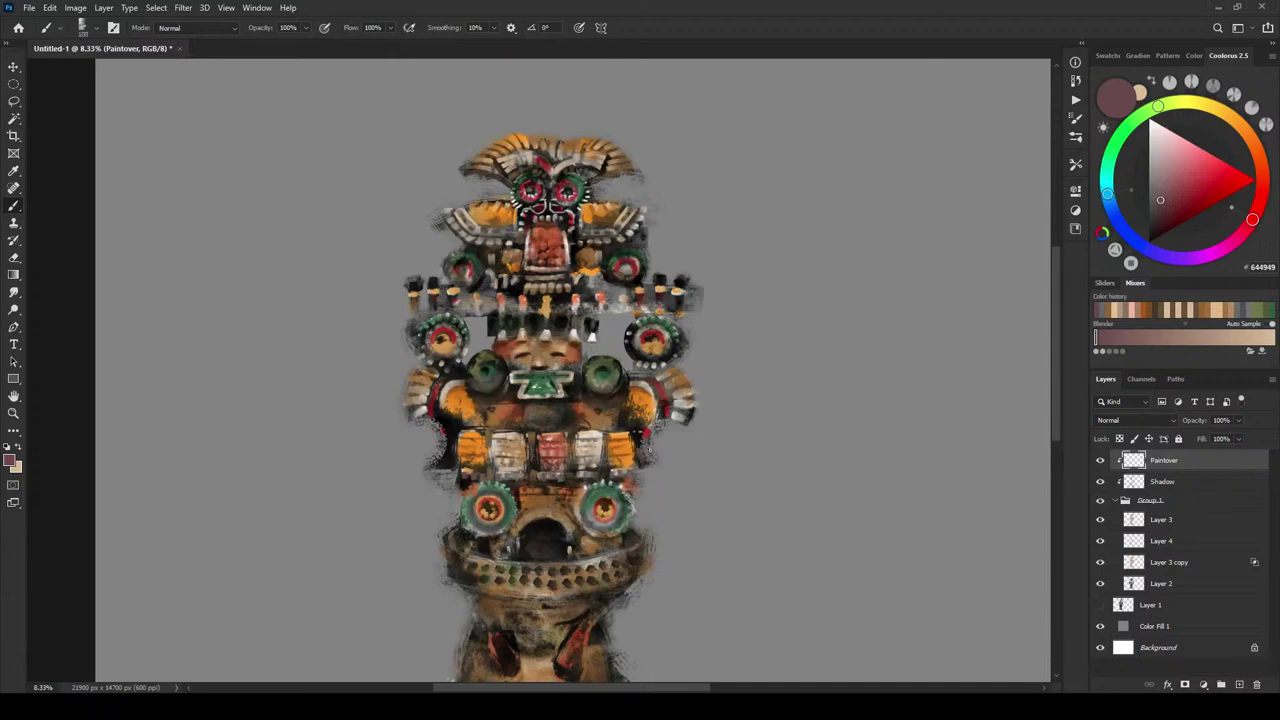
{"action": "left_click_drag", "start_coordinate": [645, 461], "coordinate": [652, 445]}
{"action": "left_click_drag", "start_coordinate": [444, 461], "coordinate": [454, 452]}
- Paint a round red knob at each upper outer end of the belt using sampled reds
{"action": "left_click", "coordinate": [443, 394], "text": "alt"}
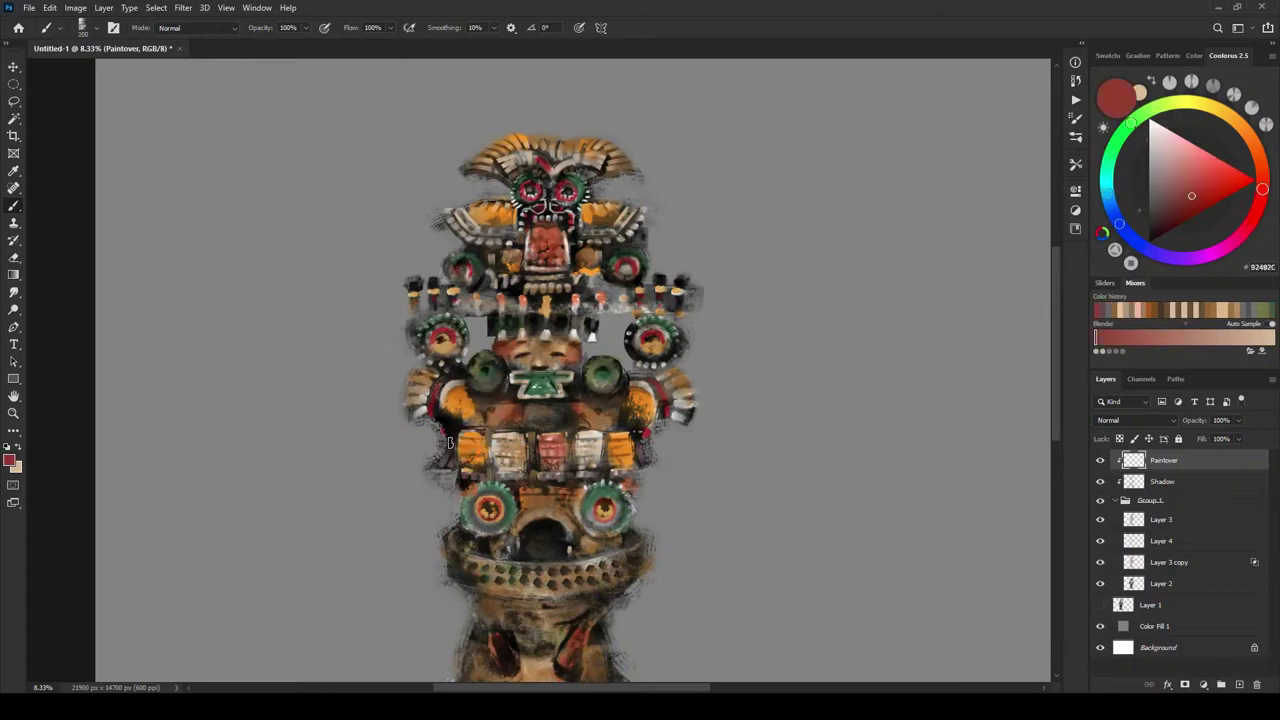
{"action": "left_click_drag", "start_coordinate": [450, 442], "coordinate": [442, 432]}
{"action": "left_click", "coordinate": [640, 431], "text": "alt"}
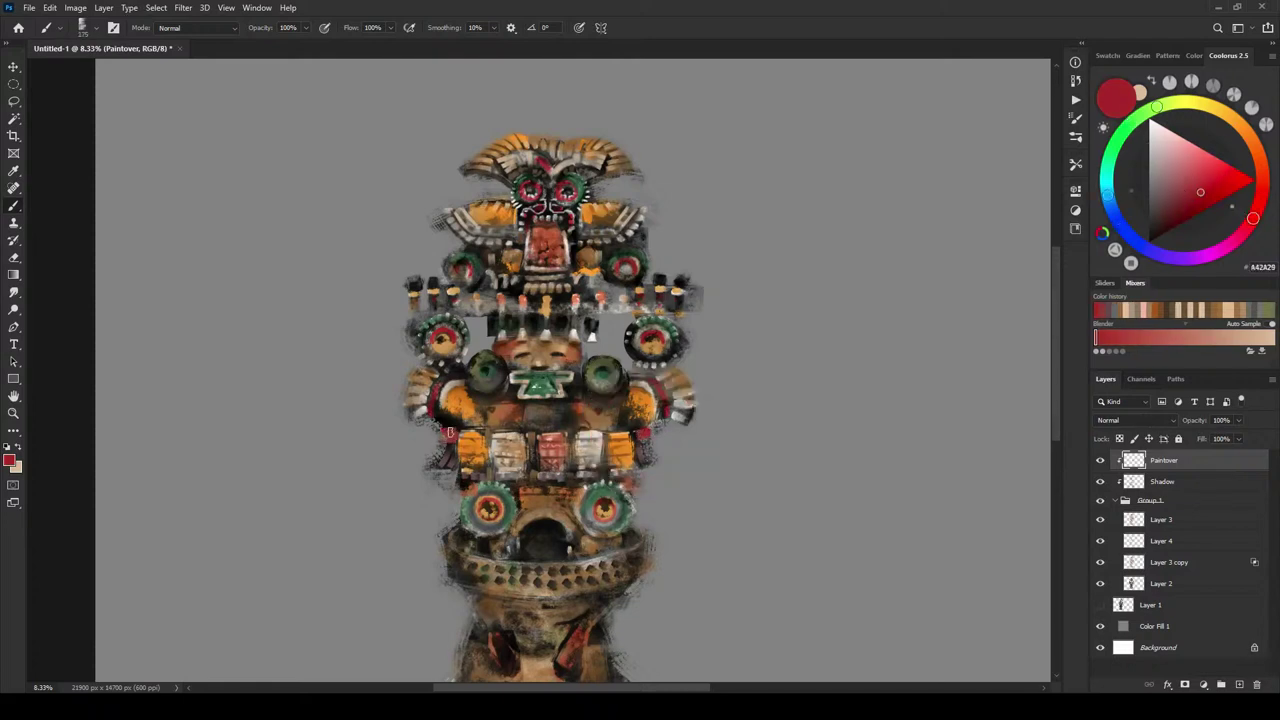
- Define the curved shoulder bands on both arms with sampled dark red, brown and light beige strokes
{"action": "left_click", "coordinate": [437, 409], "text": "alt"}
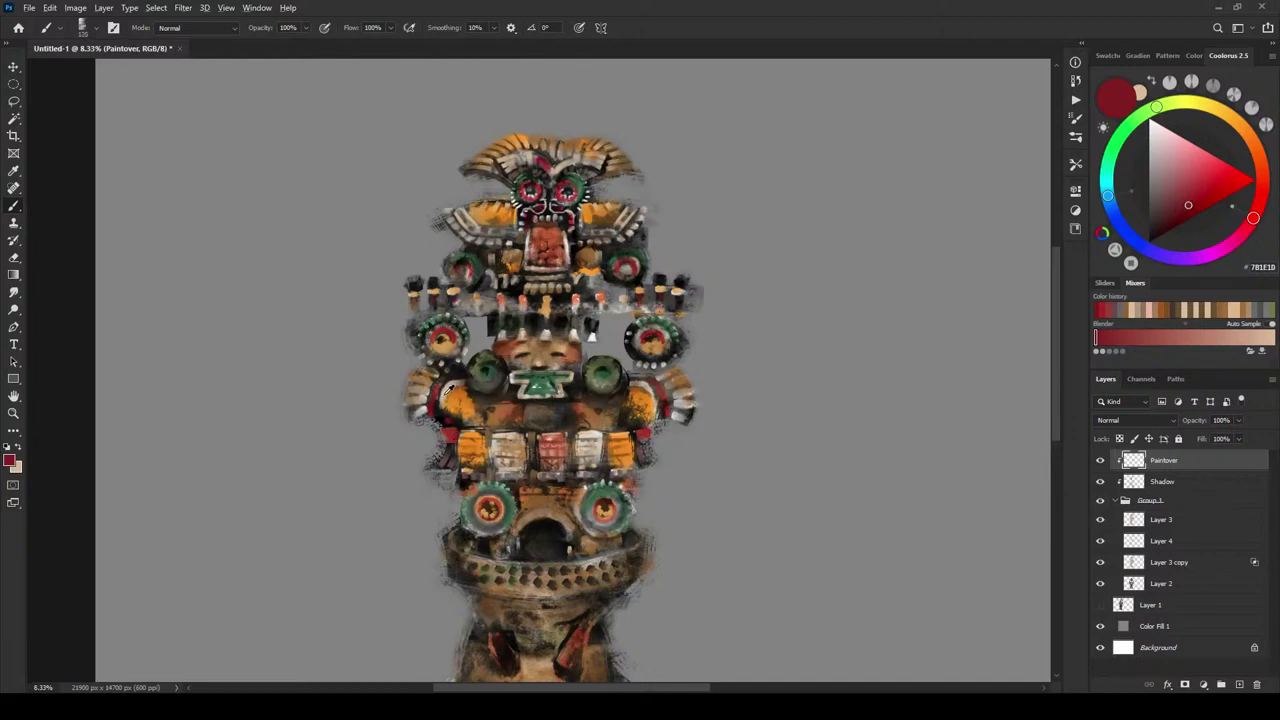
{"action": "left_click", "coordinate": [449, 392], "text": "alt"}
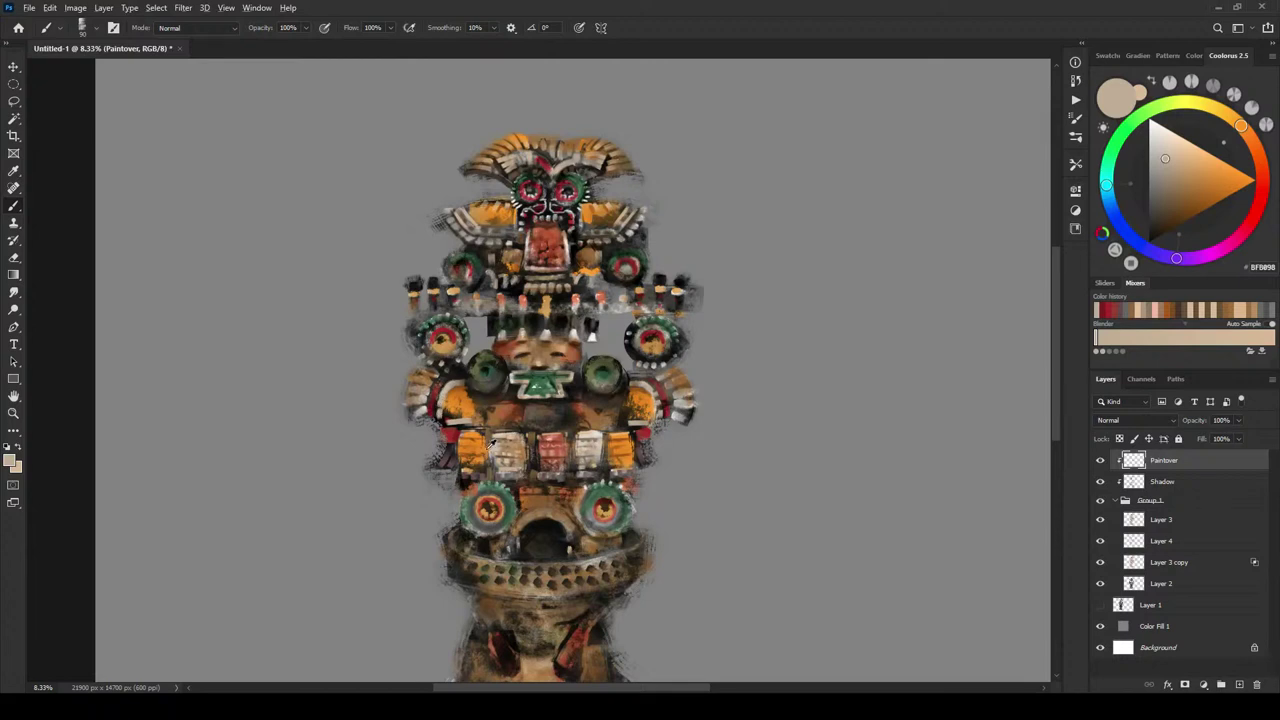
{"action": "left_click", "coordinate": [450, 432], "text": "alt"}
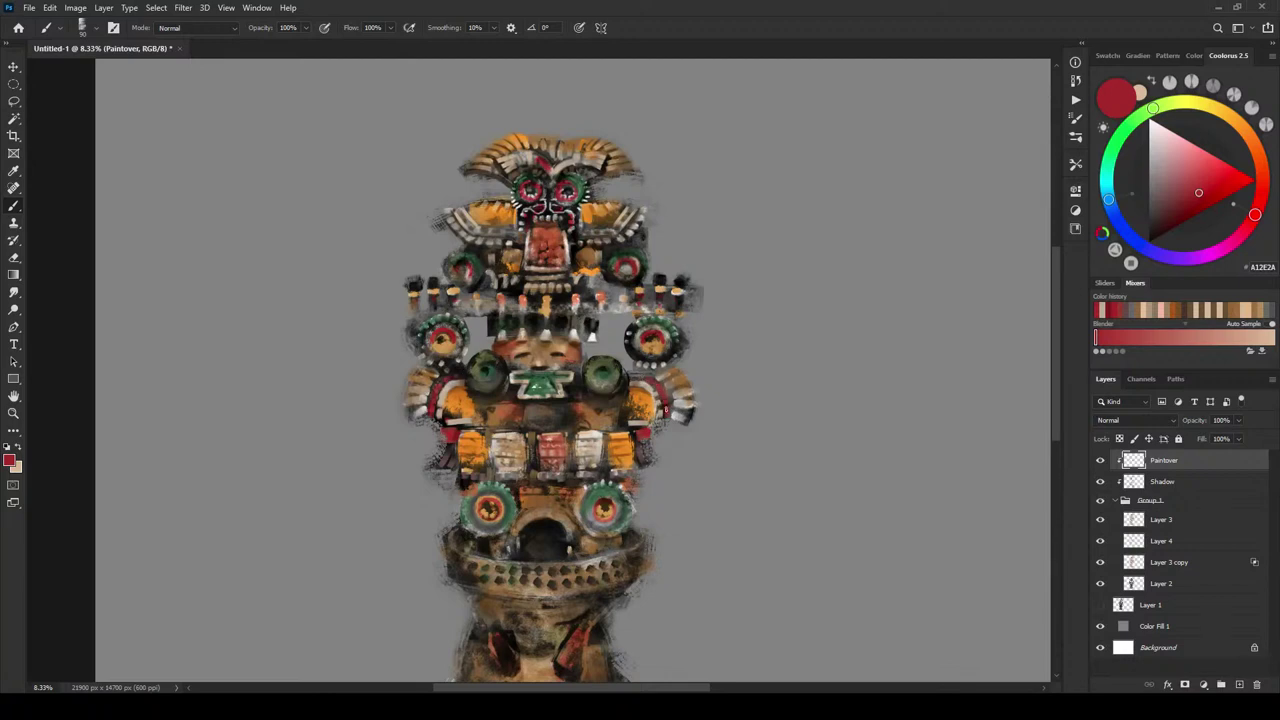
{"action": "left_click", "coordinate": [466, 380], "text": "alt"}
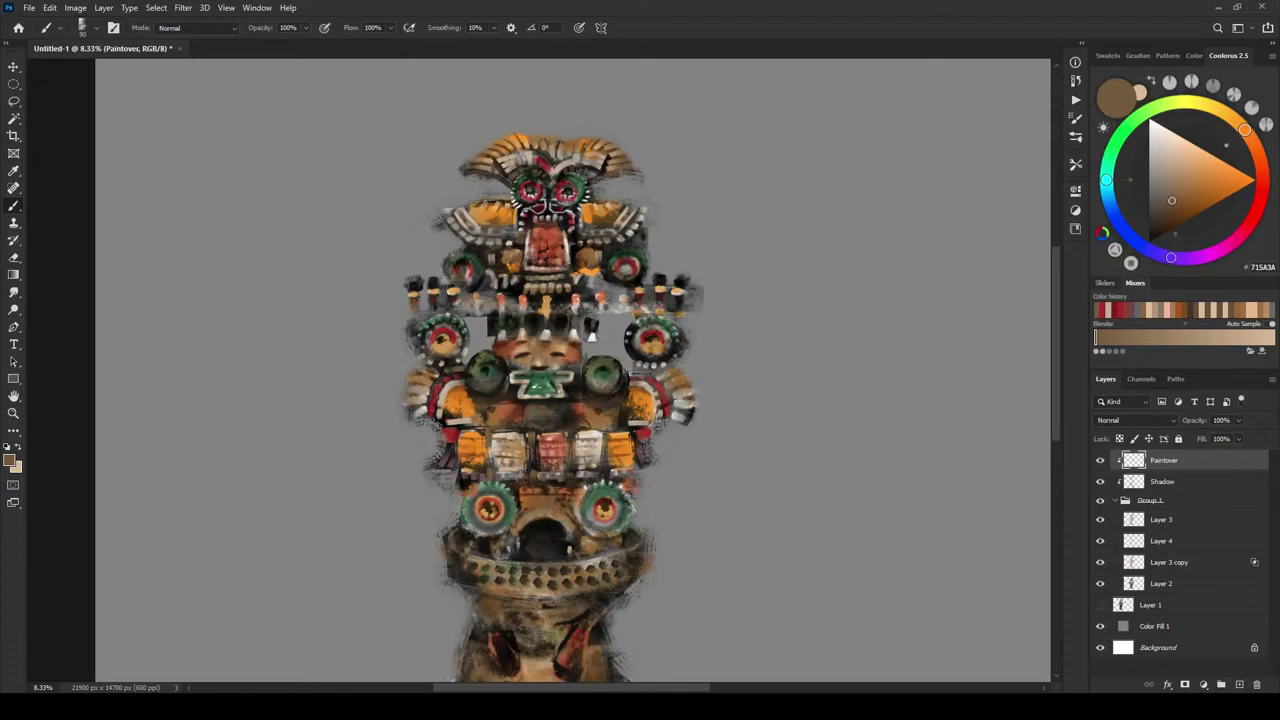
{"action": "left_click", "coordinate": [448, 386], "text": "alt"}
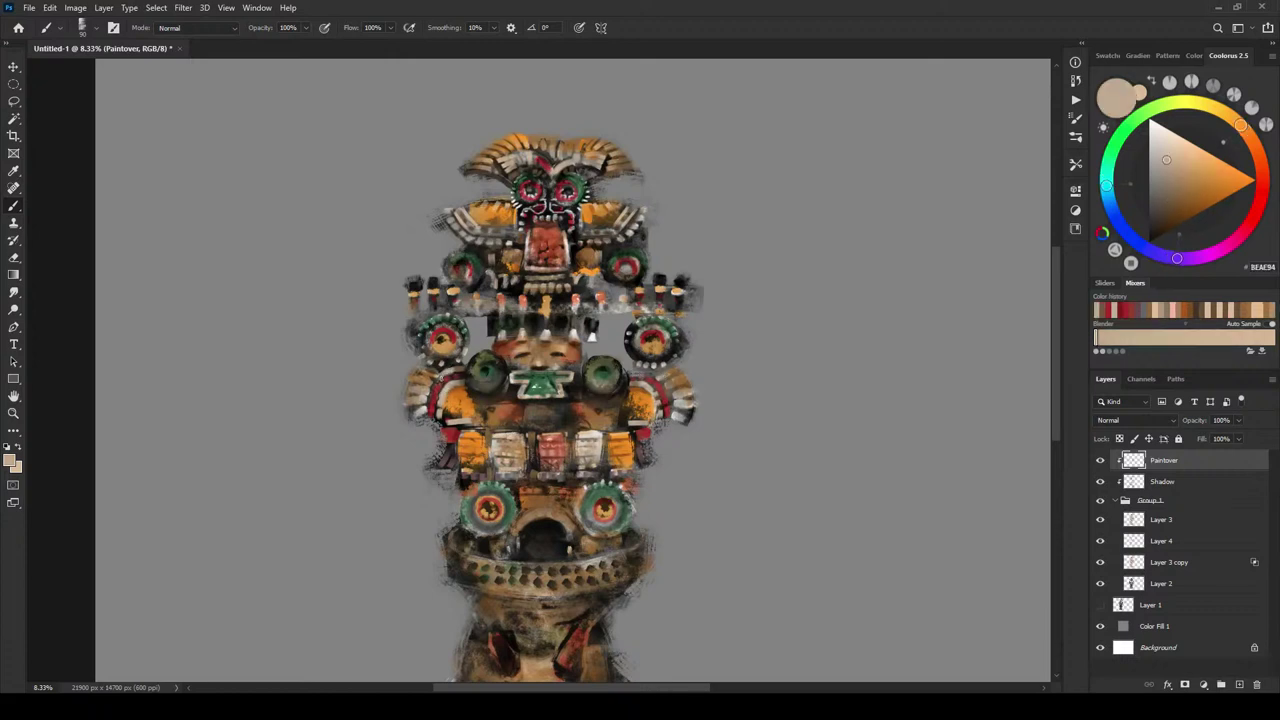
{"action": "left_click", "coordinate": [434, 384]}
{"action": "mouse_move", "coordinate": [659, 375]}
{"action": "left_mouse_down"}
{"action": "mouse_move", "coordinate": [671, 403]}
{"action": "mouse_move", "coordinate": [658, 378]}
{"action": "left_mouse_up"}
- Add small near-black strokes between the row of pegs and the green headdress blocks above the lower face
{"action": "left_click", "coordinate": [545, 298], "text": "alt"}
{"action": "key", "text": "["}
{"action": "key", "text": "["}
{"action": "key", "text": "["}
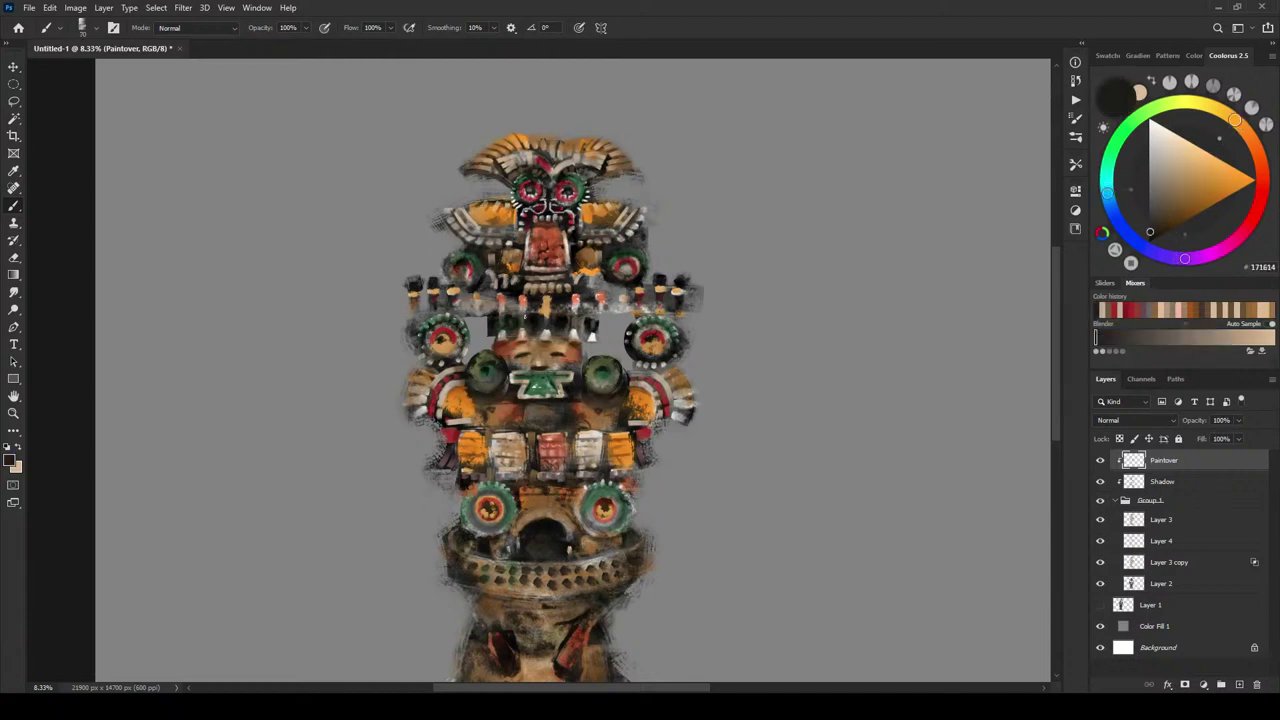
{"action": "left_click_drag", "start_coordinate": [520, 316], "coordinate": [515, 311]}
{"action": "left_click", "coordinate": [541, 311]}
{"action": "left_click", "coordinate": [591, 309]}
{"action": "left_click", "coordinate": [603, 312]}
{"action": "key", "text": "["}
{"action": "key", "text": "["}
- Build up the central peg ornament below the red tongue with sampled brown, pale pink, orange and light tan
{"action": "left_click", "coordinate": [536, 289], "text": "alt"}
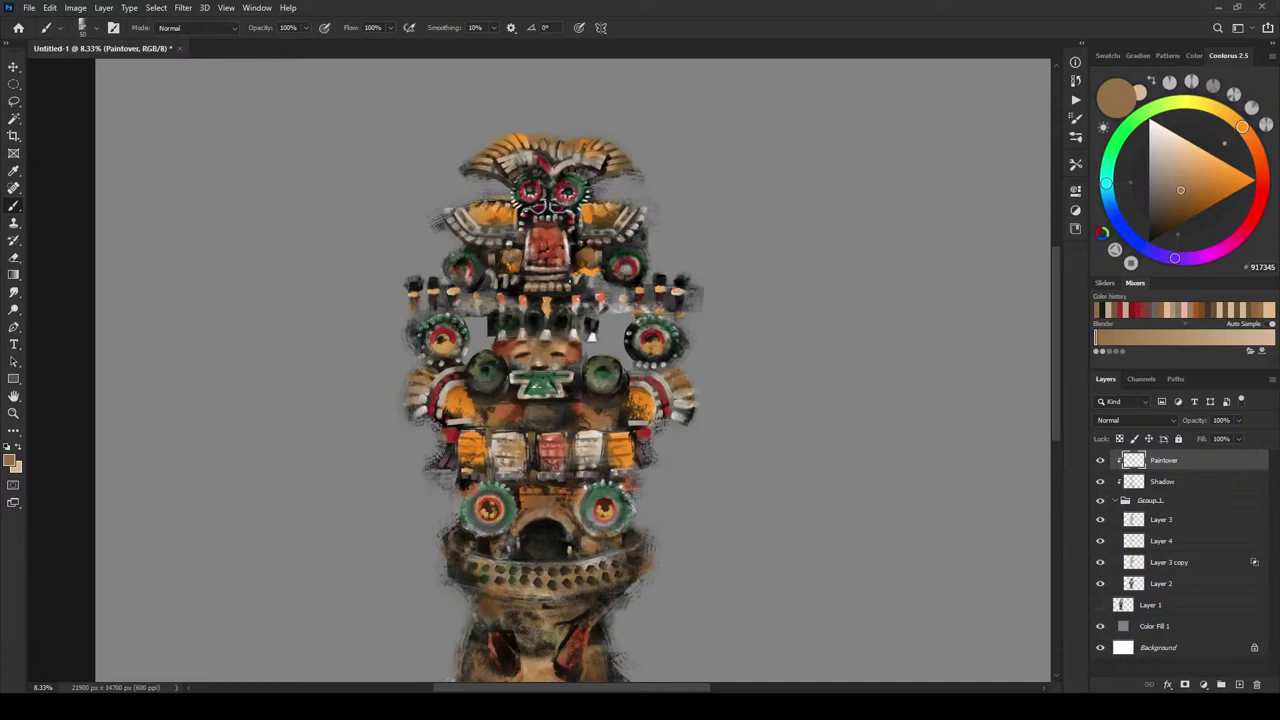
{"action": "left_click", "coordinate": [568, 256], "text": "alt"}
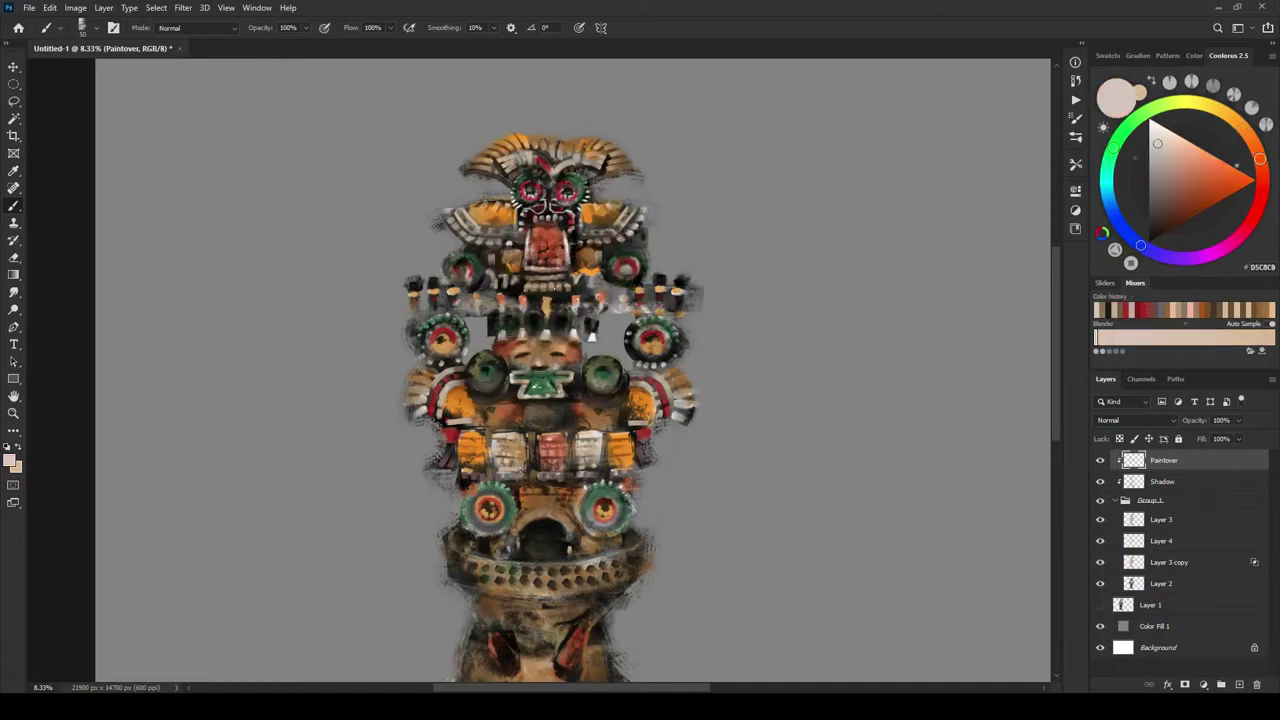
{"action": "left_click", "coordinate": [547, 299], "text": "alt"}
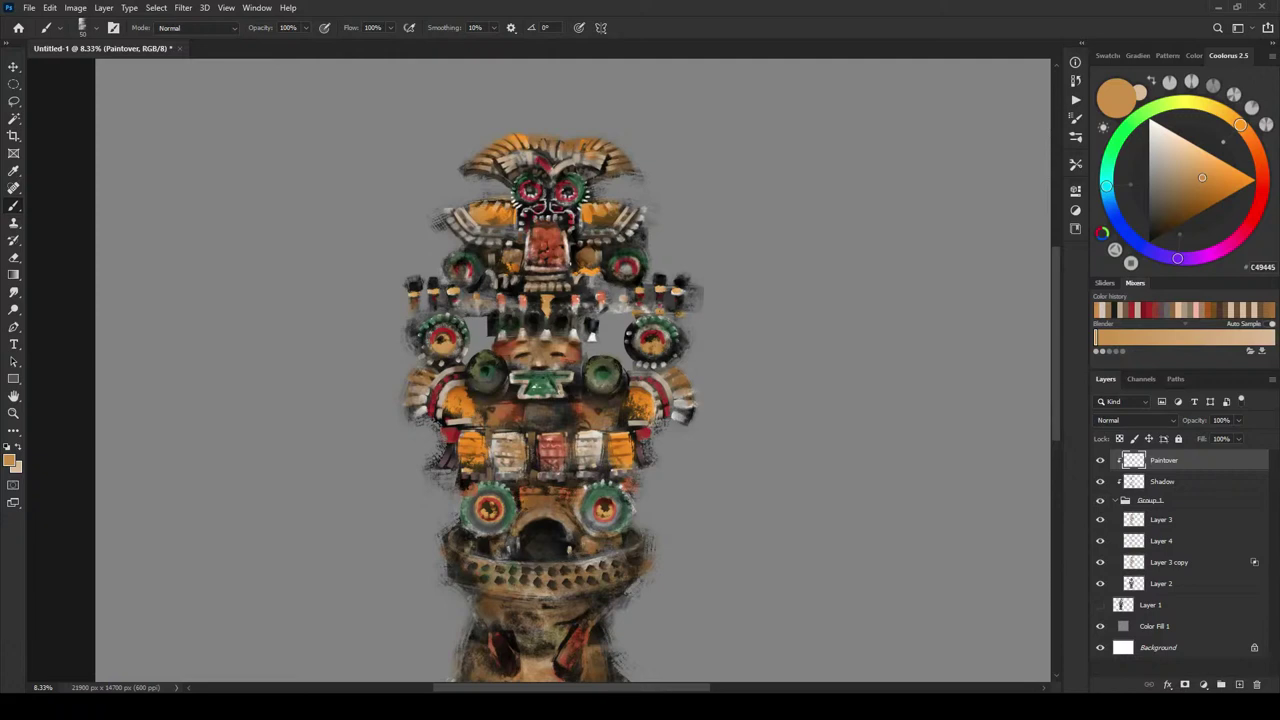
{"action": "left_click", "coordinate": [547, 298], "text": "alt"}
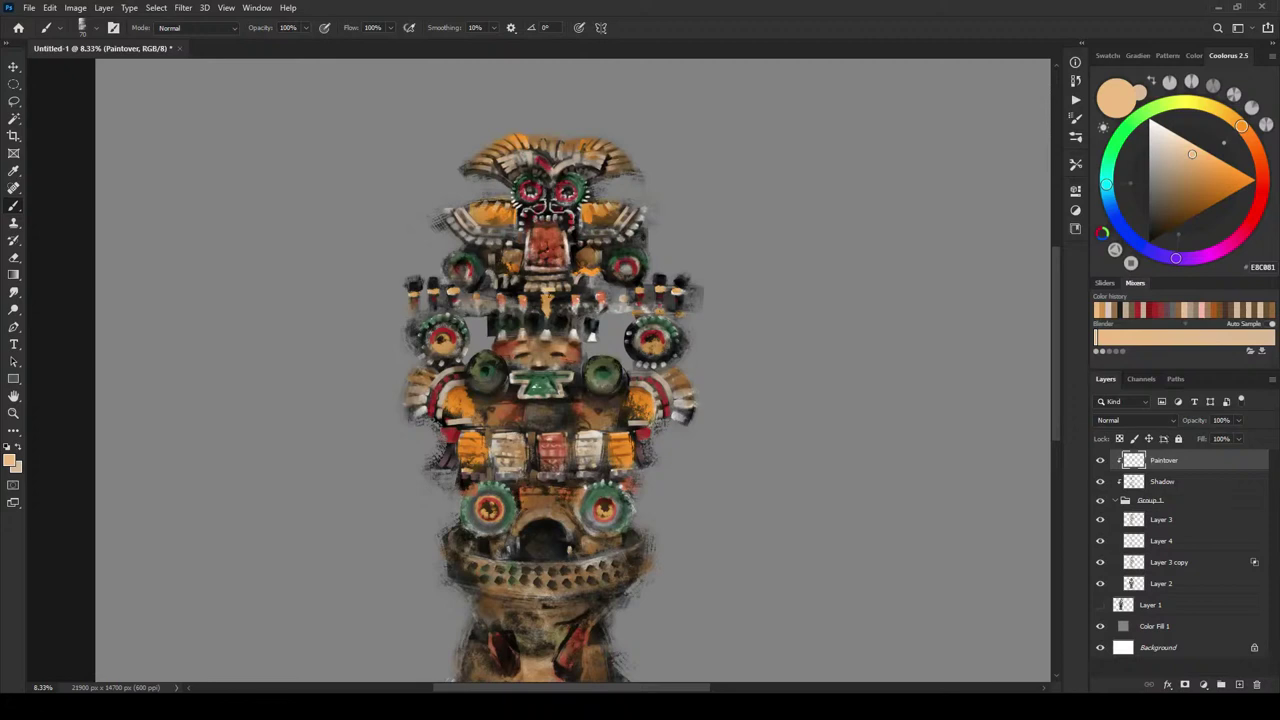
{"action": "left_click", "coordinate": [562, 295], "text": "alt"}
{"action": "left_click", "coordinate": [547, 289], "text": "alt"}
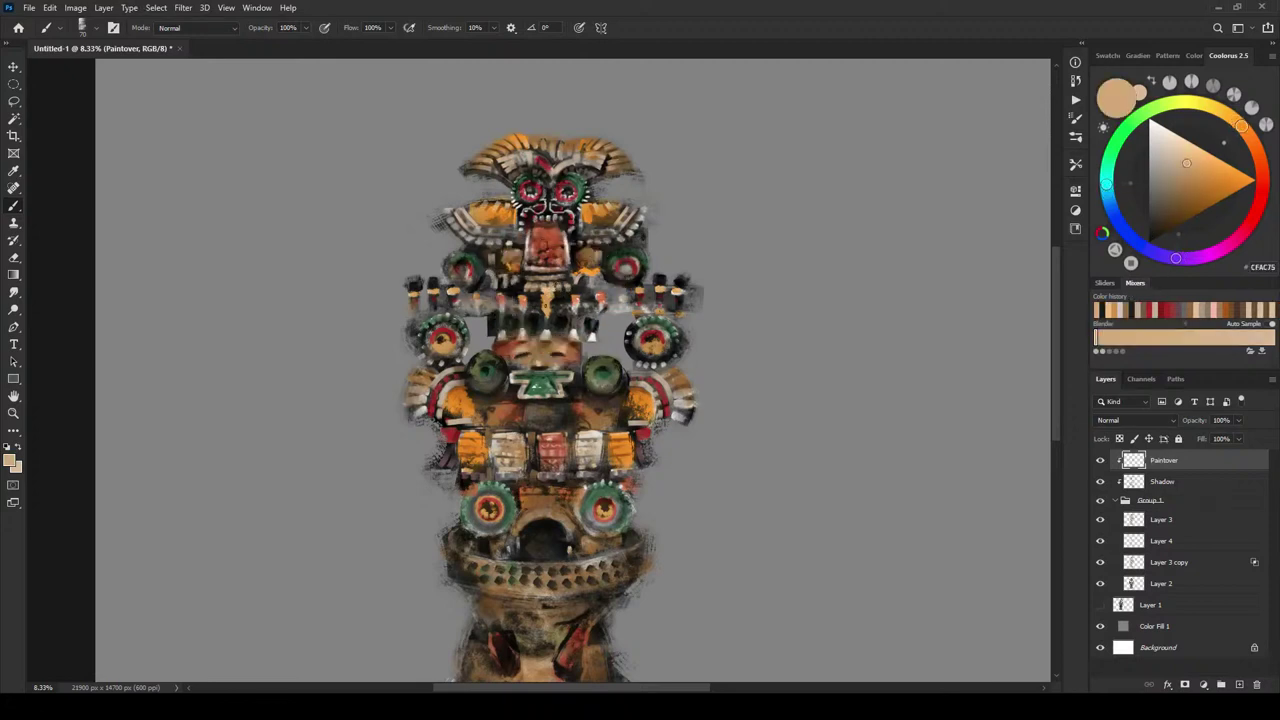
- Shape the central peg ornament into a rounded form with dark surrounding tones and a light tan fill
{"action": "left_click", "coordinate": [556, 300], "text": "alt"}
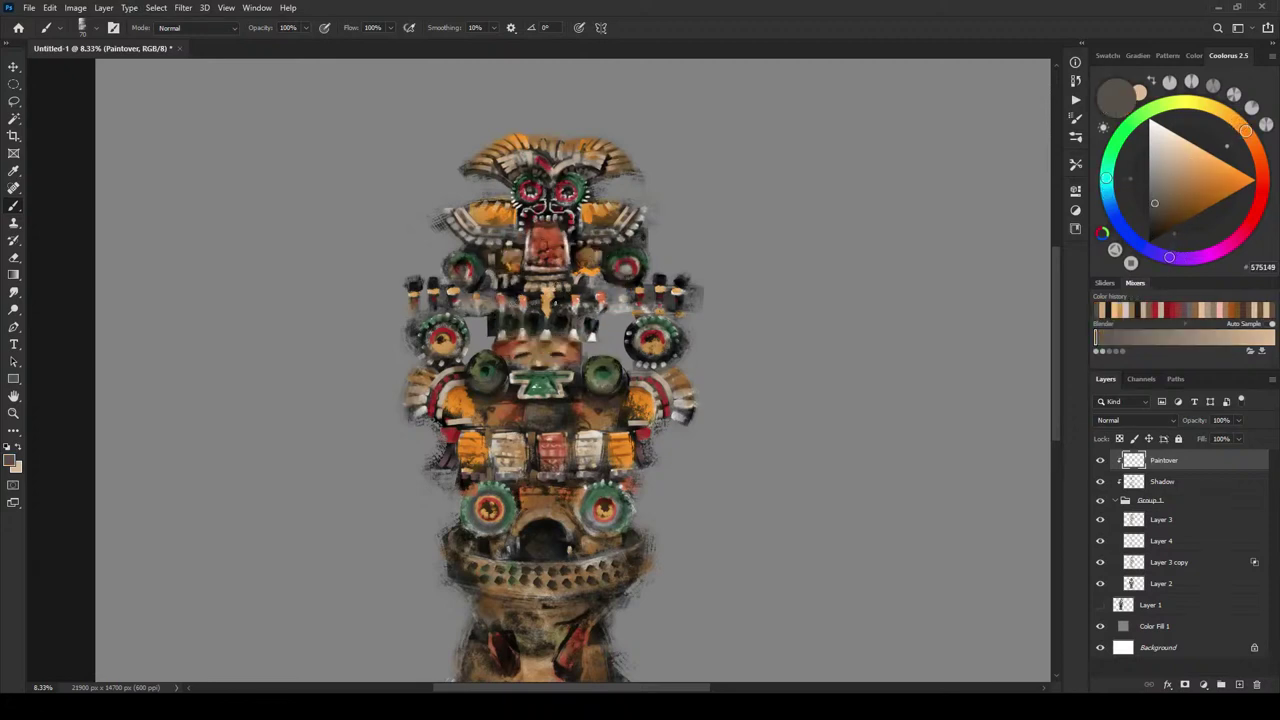
{"action": "left_click", "coordinate": [559, 301], "text": "alt"}
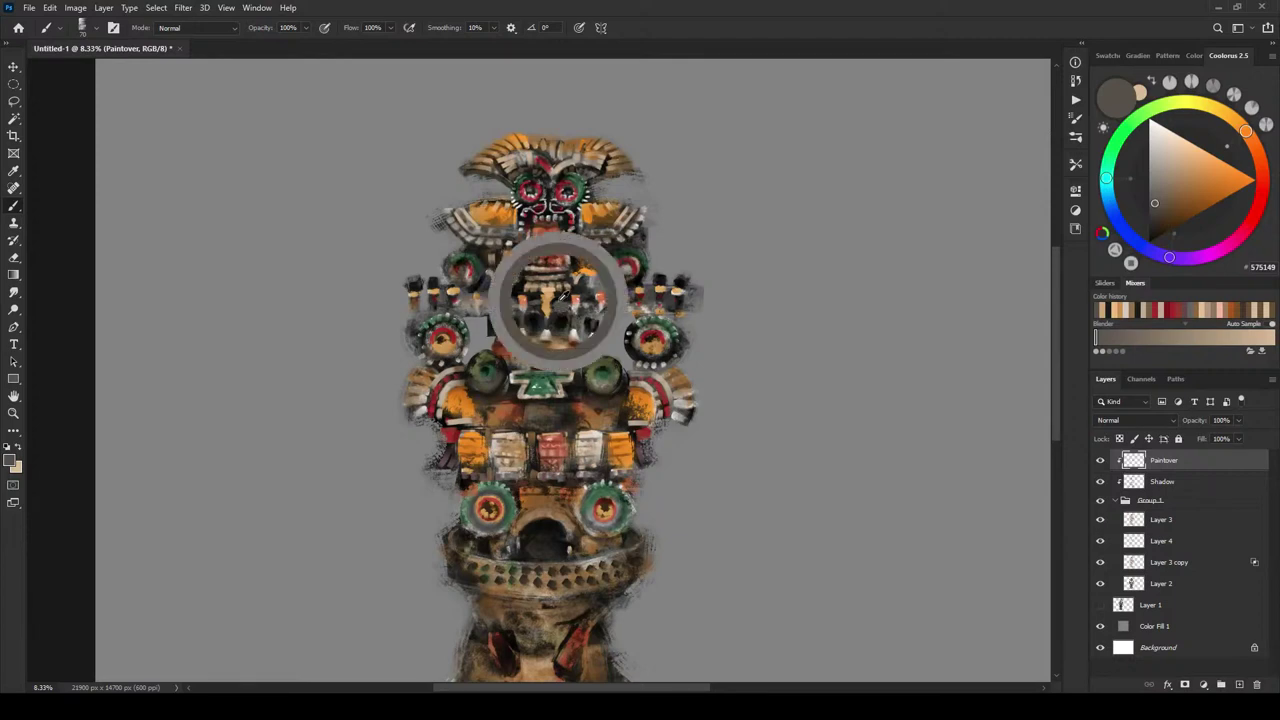
{"action": "left_click", "coordinate": [540, 297]}
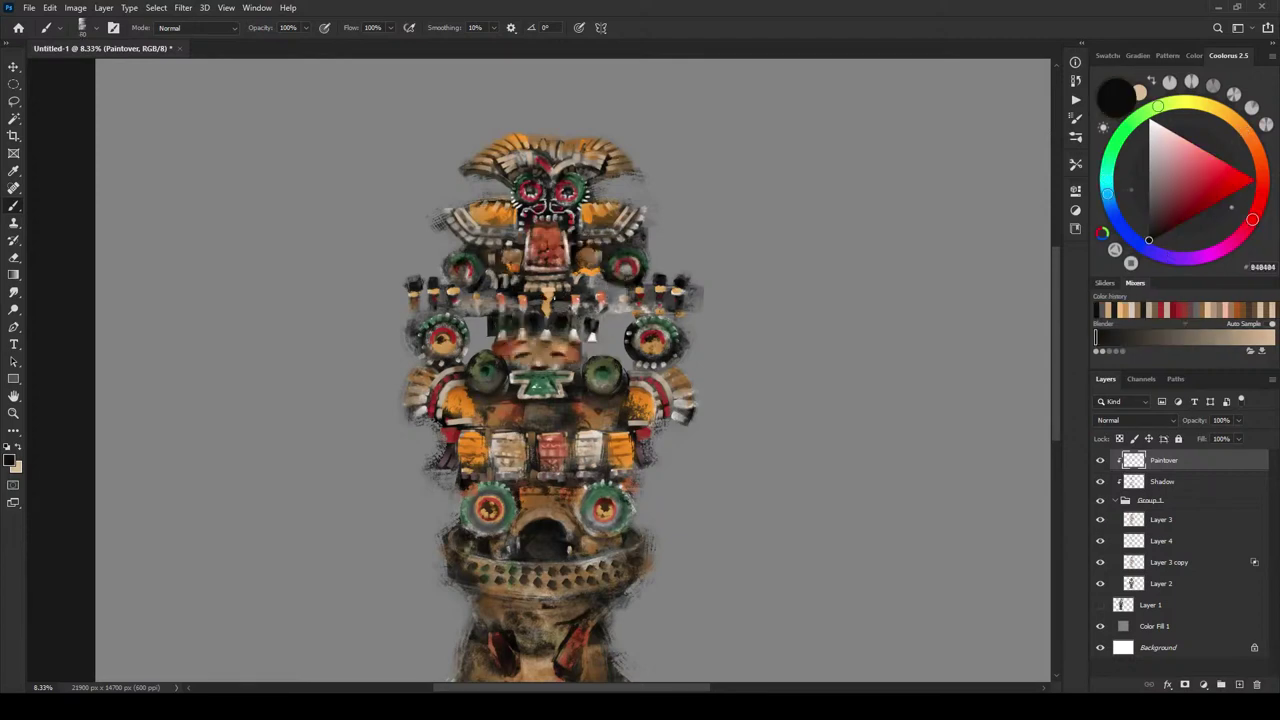
{"action": "left_click", "coordinate": [560, 304], "text": "alt"}
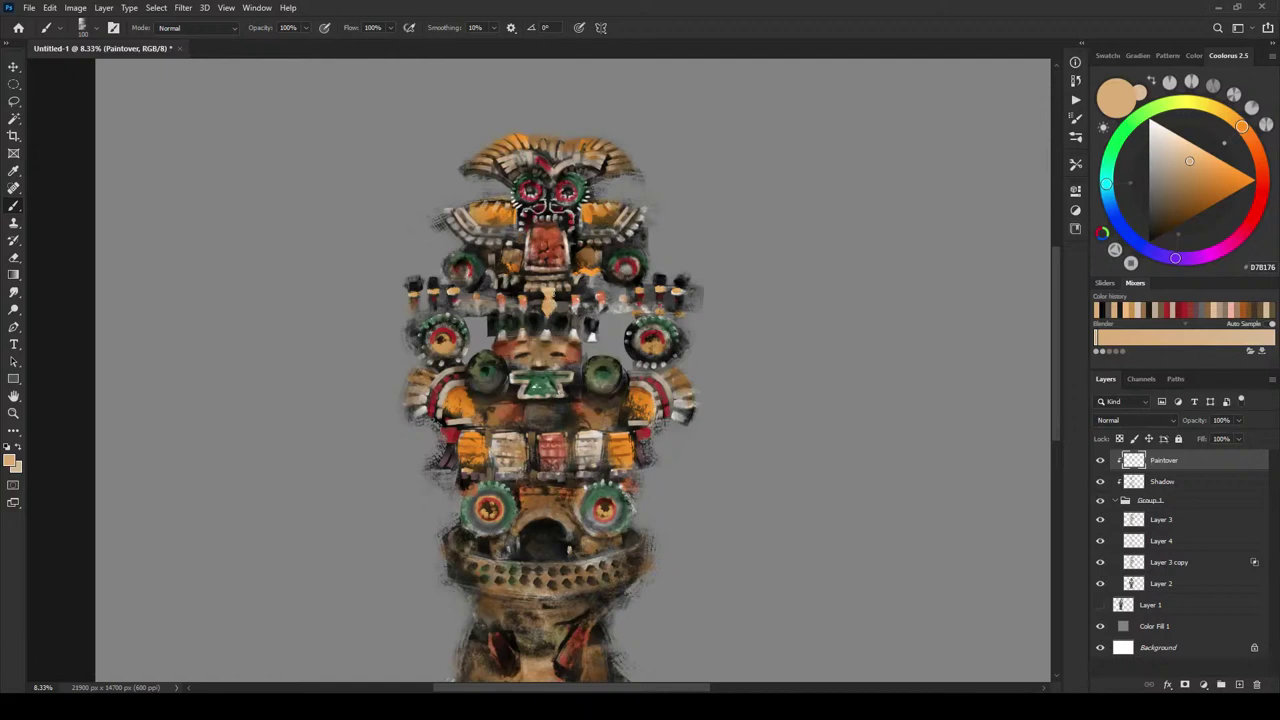
{"action": "left_click", "coordinate": [570, 286], "text": "alt"}
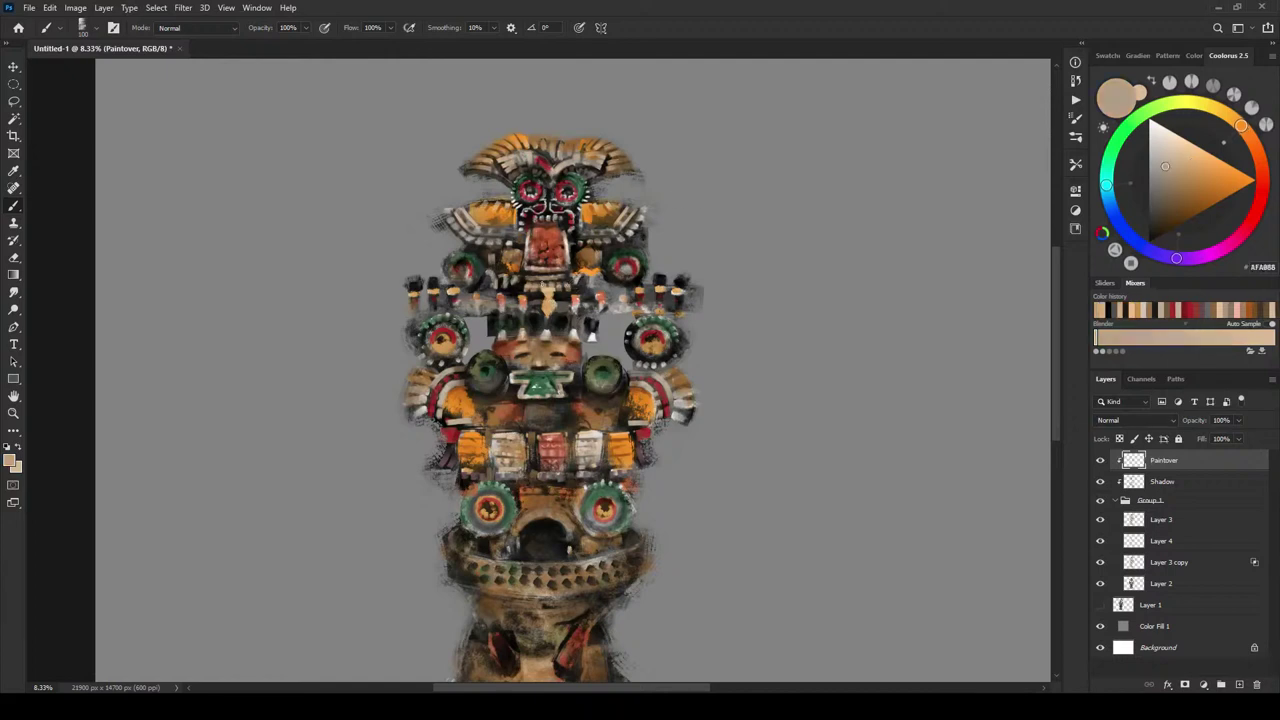
- Refine the small toothed ledge beneath the red tongue with sampled near-black and warm brown tones
{"action": "left_click", "coordinate": [560, 286], "text": "alt"}
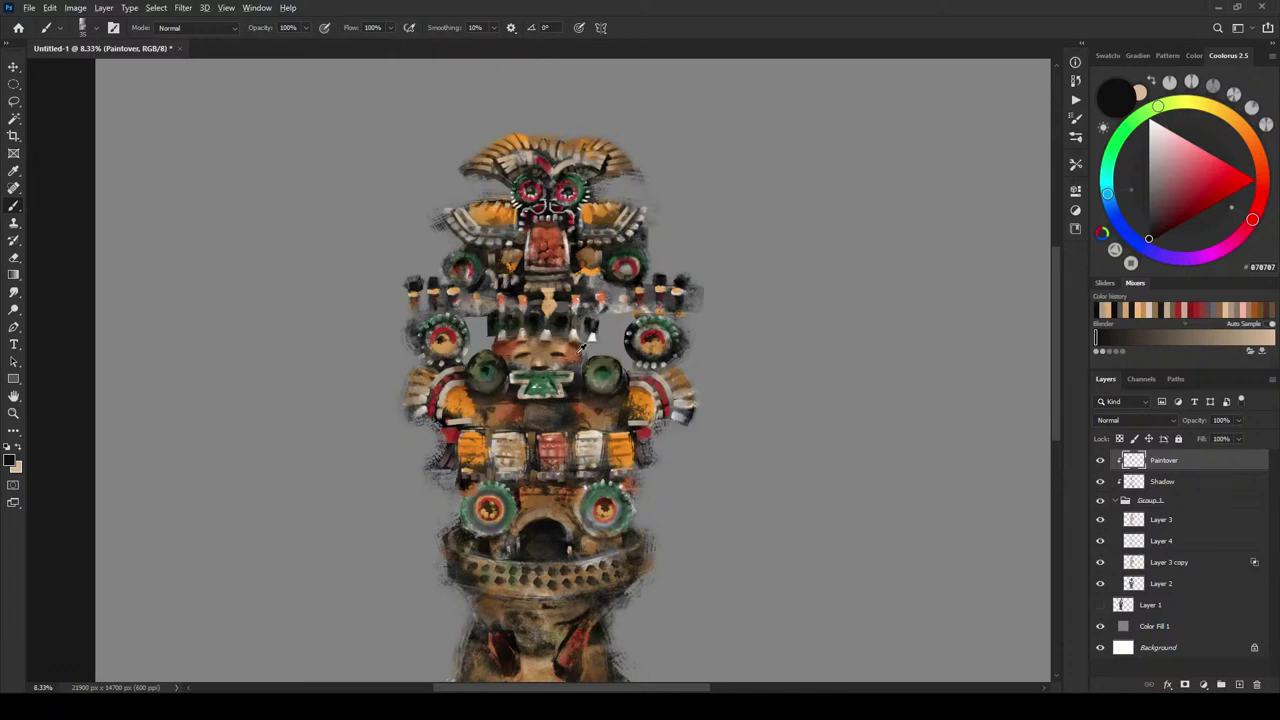
{"action": "left_click", "coordinate": [537, 285], "text": "alt"}
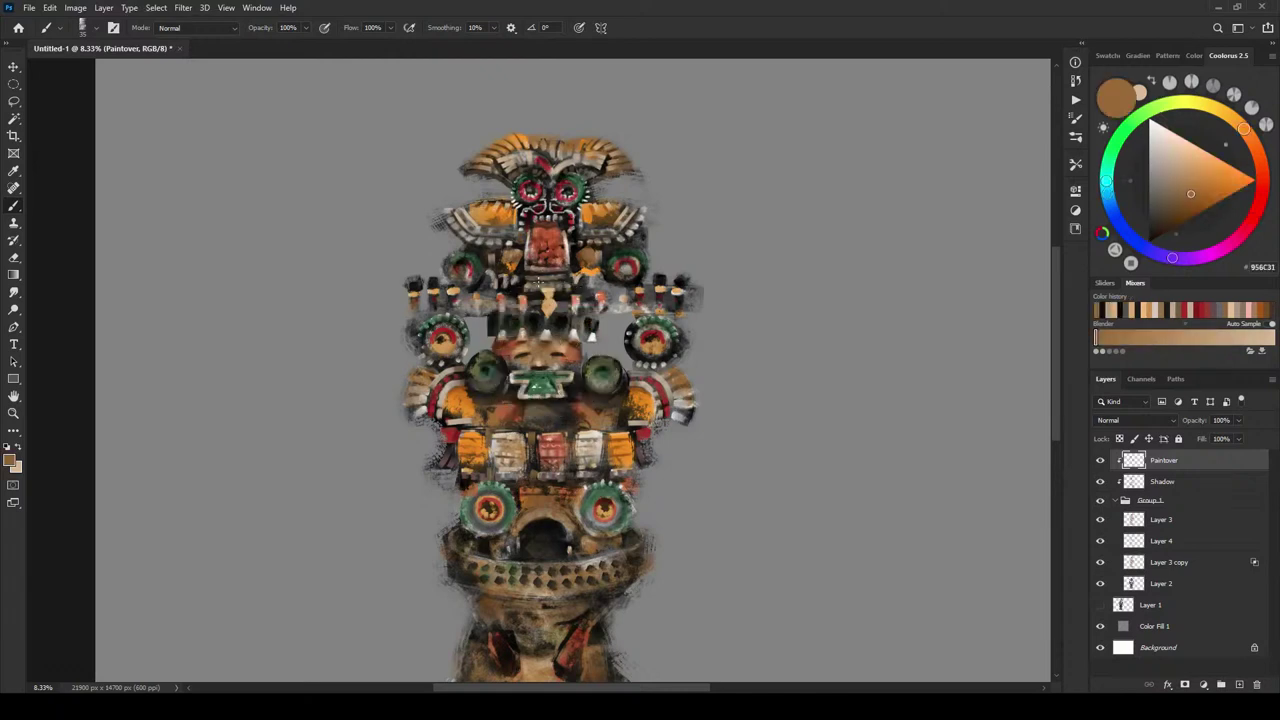
{"action": "key", "text": "bracketright"}
{"action": "left_click", "coordinate": [576, 234], "text": "alt"}
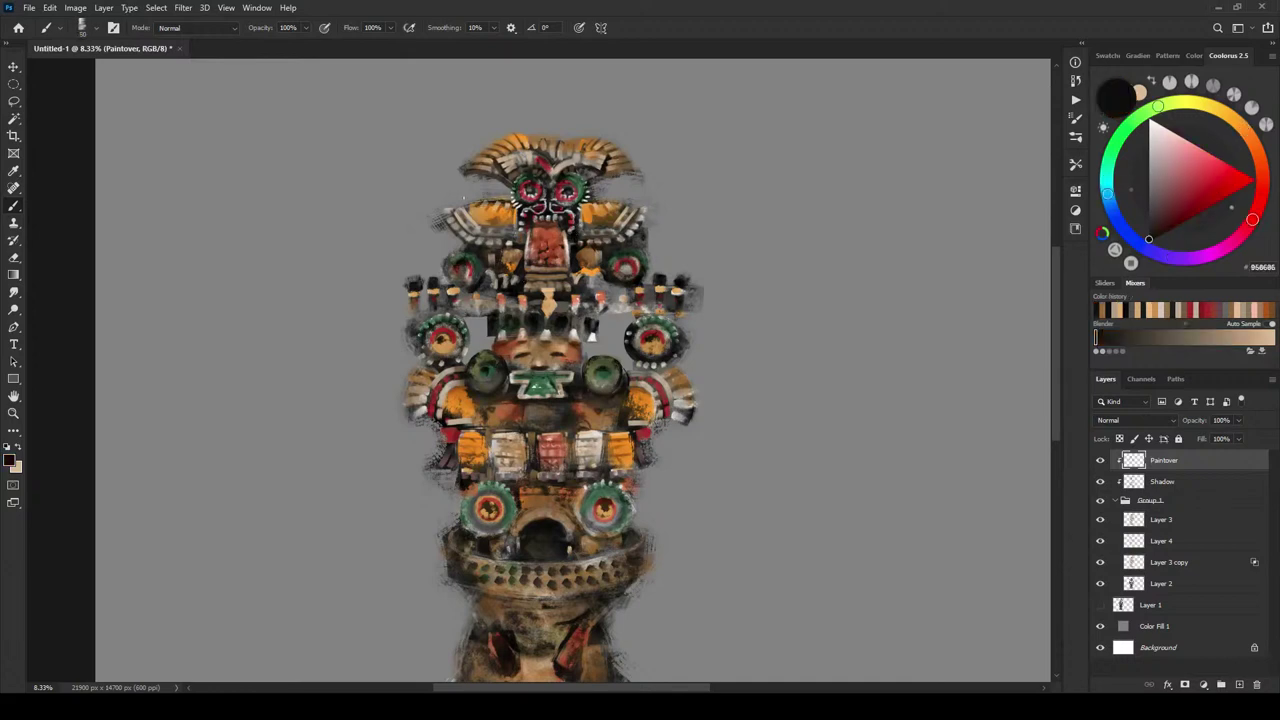
{"action": "left_click", "coordinate": [534, 281], "text": "alt"}
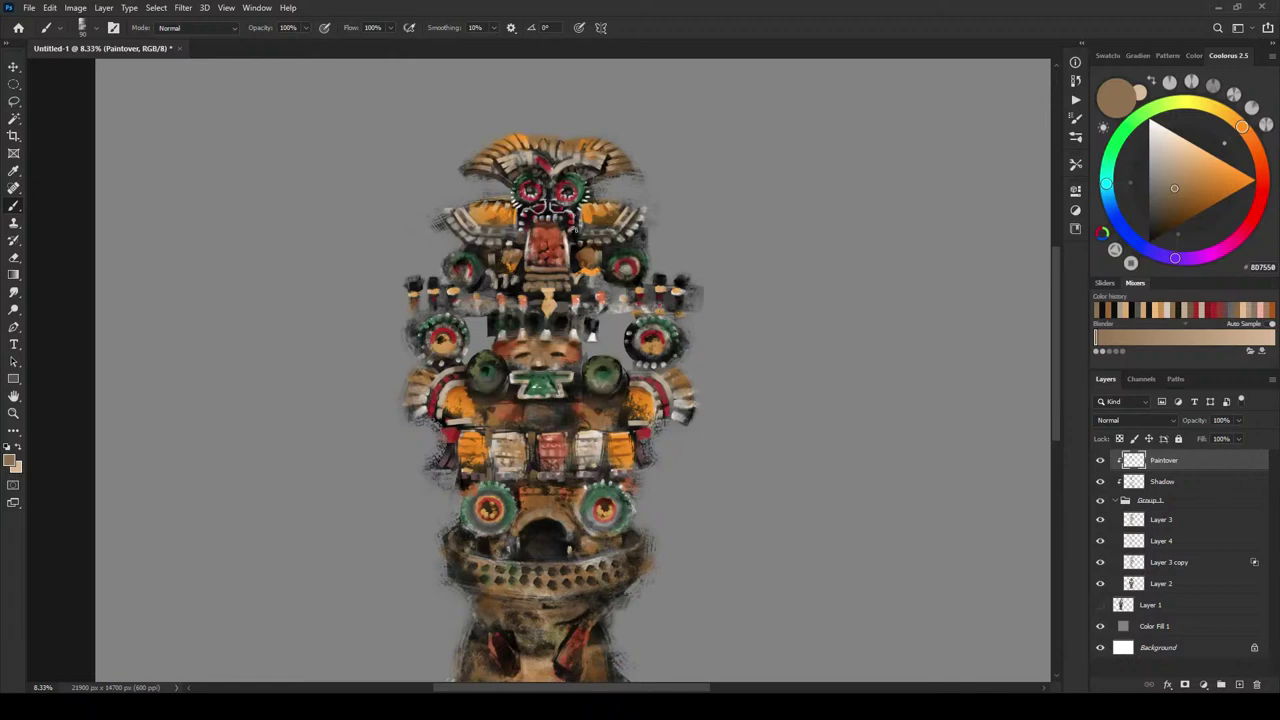
- Touch up the shadows and small forms beside the red tongue with sampled near-black and grey-brown, undoing a stray stroke
{"action": "left_click", "coordinate": [576, 250], "text": "alt"}
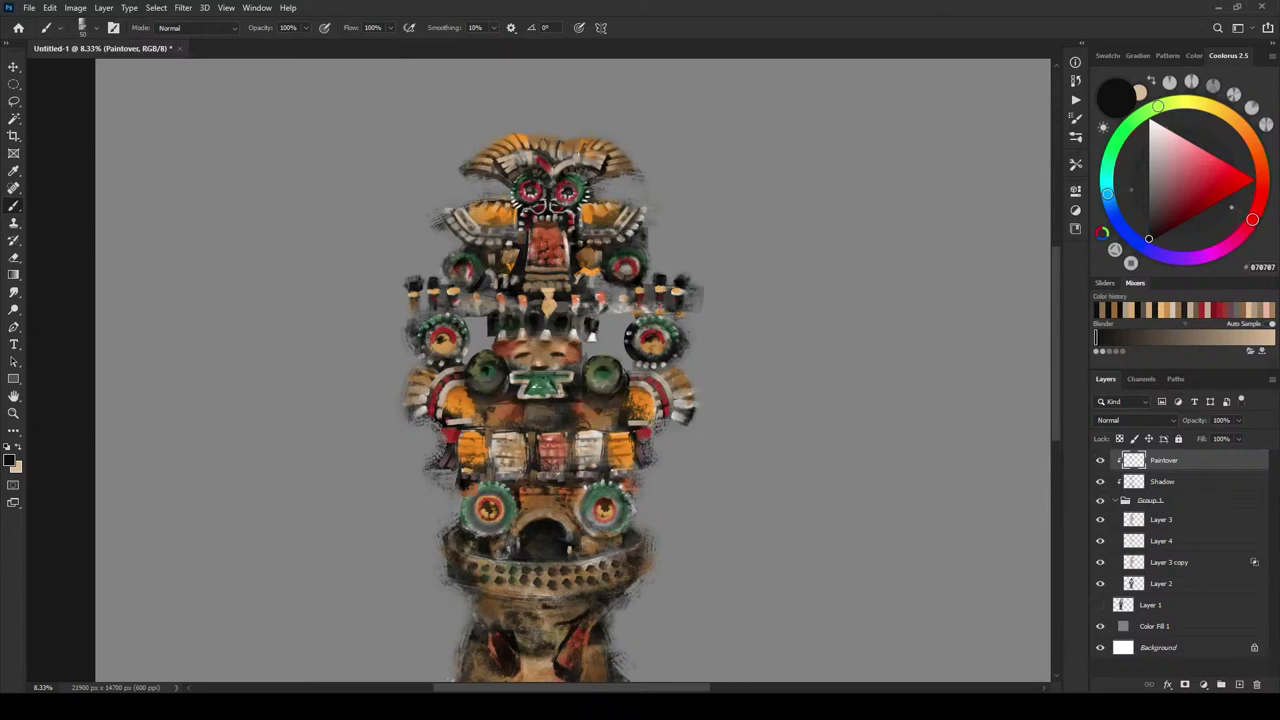
{"action": "key", "text": "ctrl+z"}
{"action": "left_click", "coordinate": [597, 243], "text": "alt"}
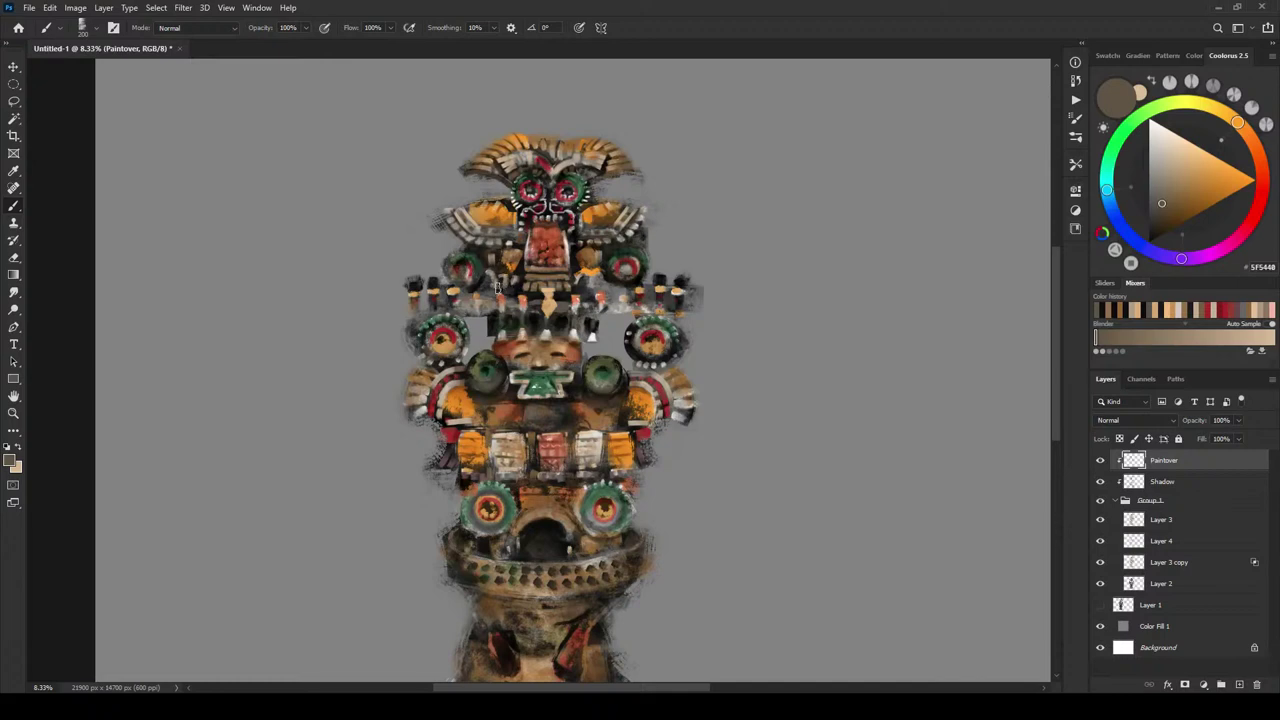
{"action": "key", "text": "["}
{"action": "key", "text": "bracketright"}
{"action": "key", "text": "bracketright"}
{"action": "key", "text": "bracketright"}
- Add sampled orange and dark red accents to the small ornaments on both sides of the red tongue
{"action": "left_click", "coordinate": [512, 262], "text": "alt"}
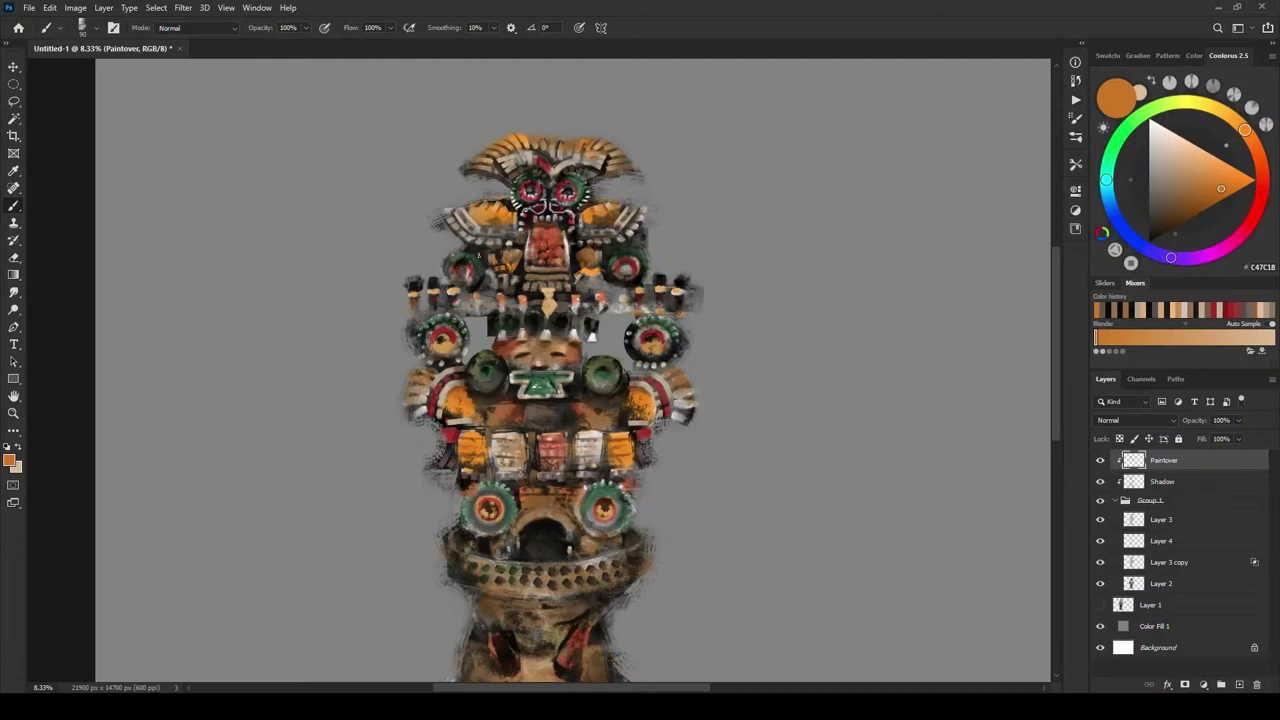
{"action": "left_click_drag", "start_coordinate": [481, 259], "coordinate": [481, 253]}
{"action": "left_click", "coordinate": [623, 262], "text": "alt"}
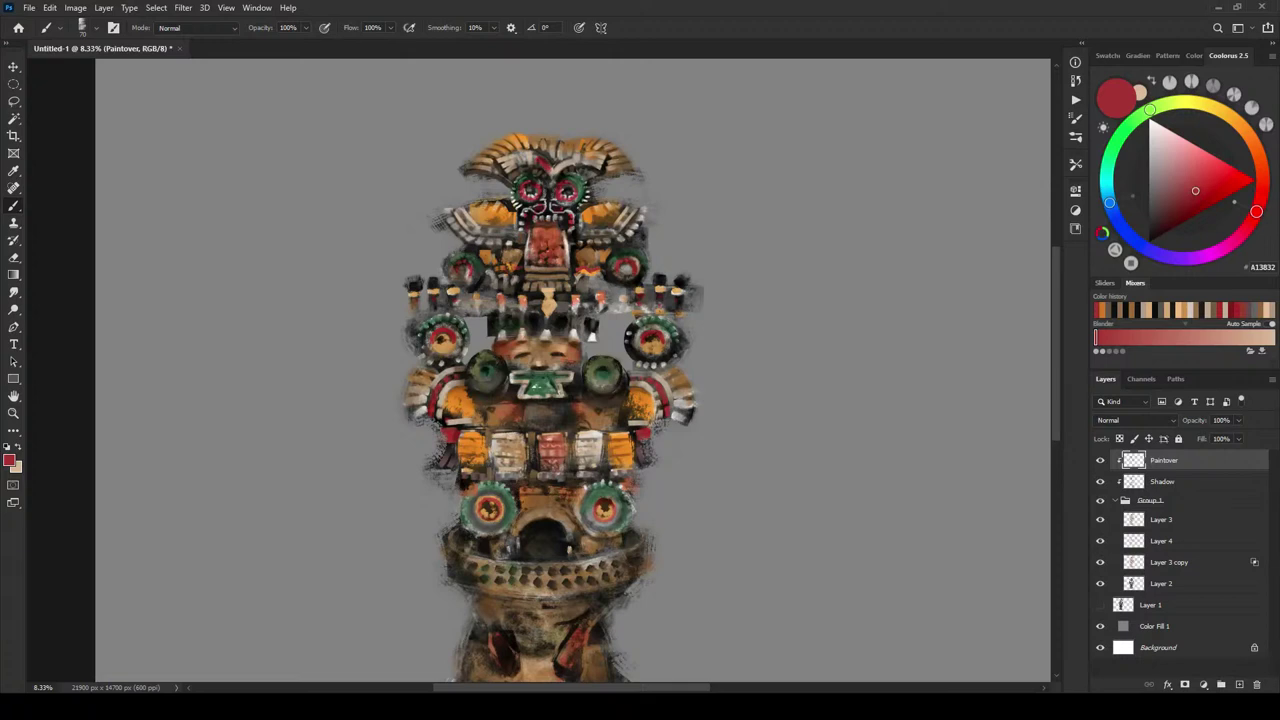
{"action": "left_click", "coordinate": [452, 428], "text": "alt"}
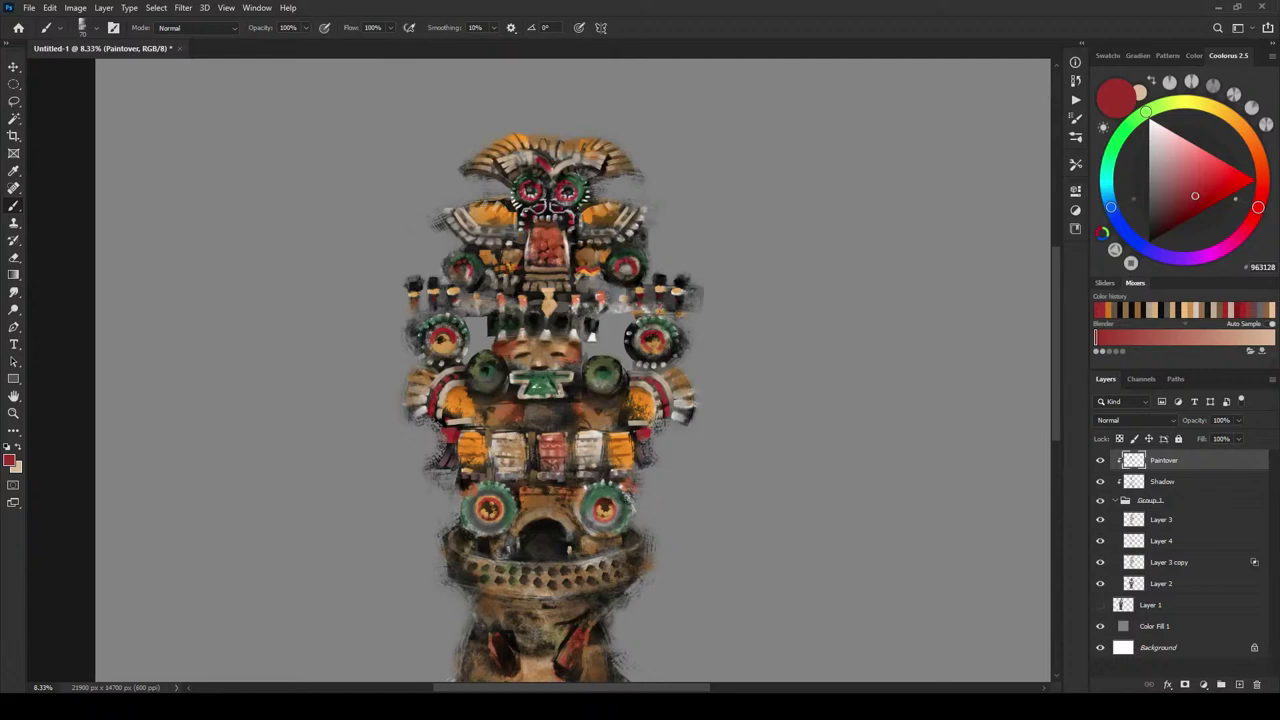
- Sample a dark green and add a new layer named circles above the Paintover layer
{"action": "left_click", "coordinate": [622, 500], "text": "alt"}
{"action": "left_click", "coordinate": [1239, 684]}
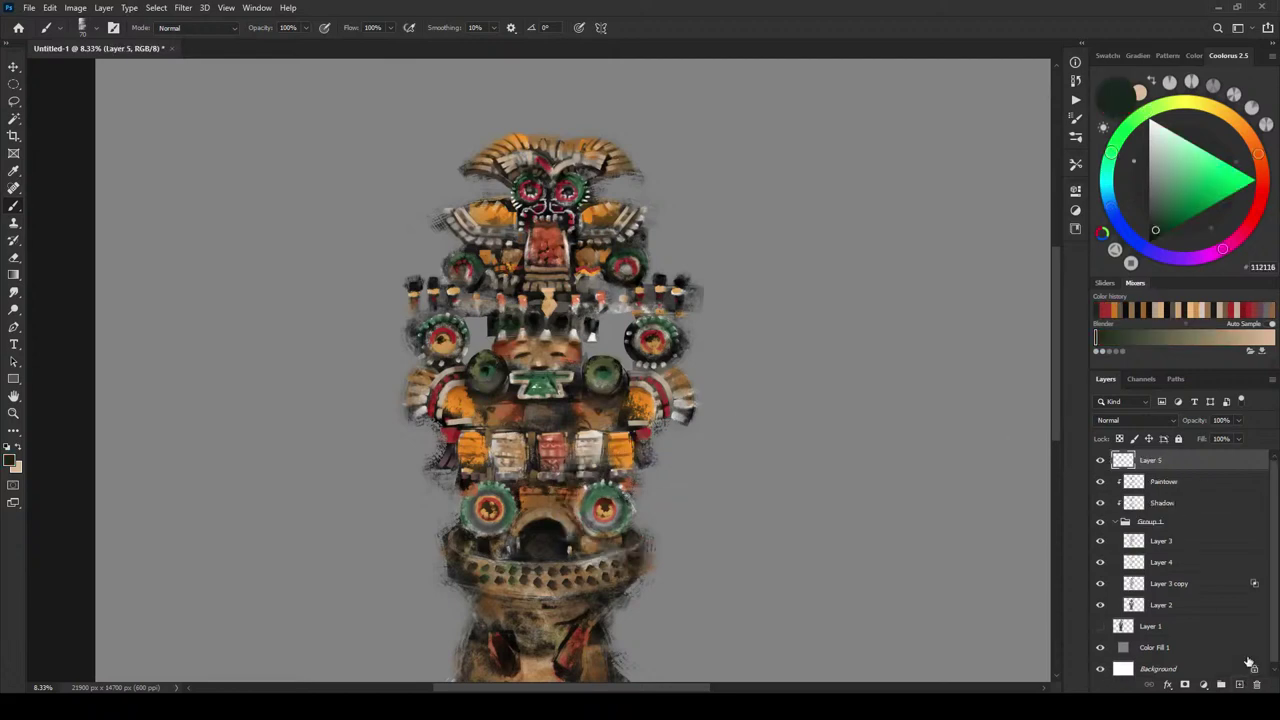
{"action": "double_click", "coordinate": [1158, 461]}
{"action": "type", "text": "circles"}
{"action": "key", "text": "Return"}
- Mask a circle around the disc to the right of the tongue and paint a clean pale tan rim along it
{"action": "key", "text": "m"}
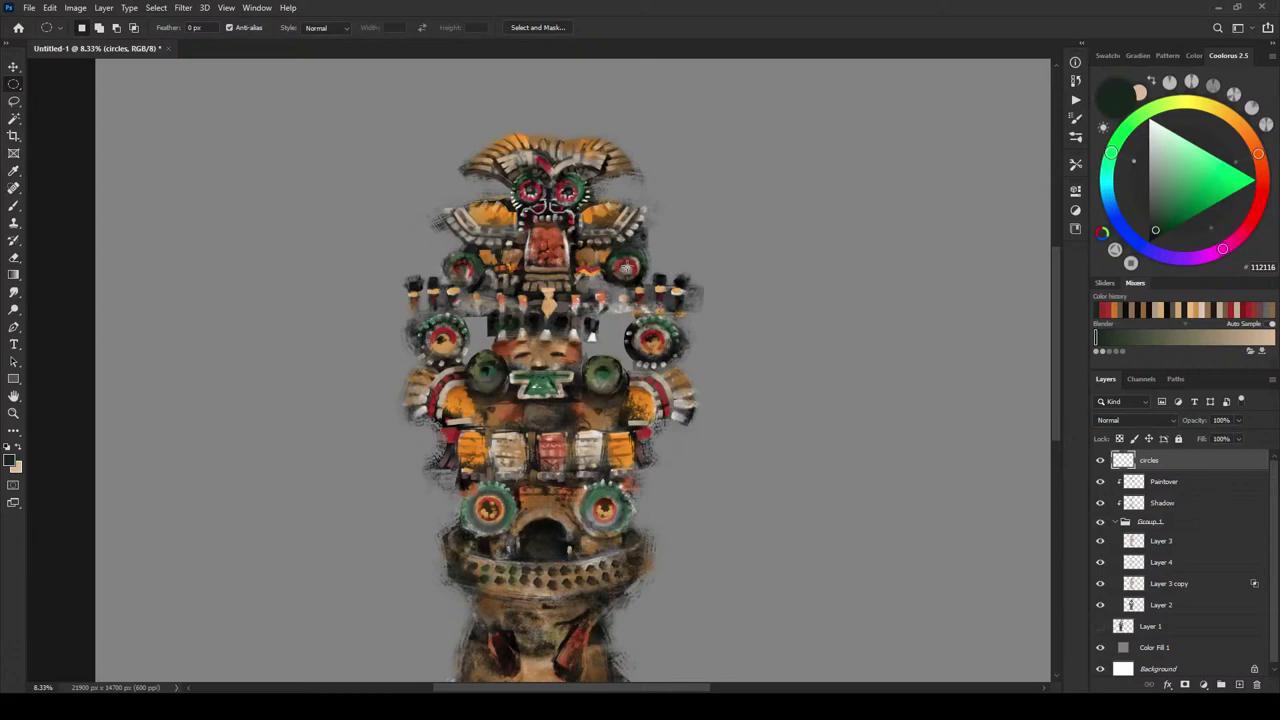
{"action": "left_click_drag", "start_coordinate": [624, 268], "coordinate": [645, 280]}
{"action": "key", "text": "ctrl+shift+i"}
{"action": "key", "text": "b"}
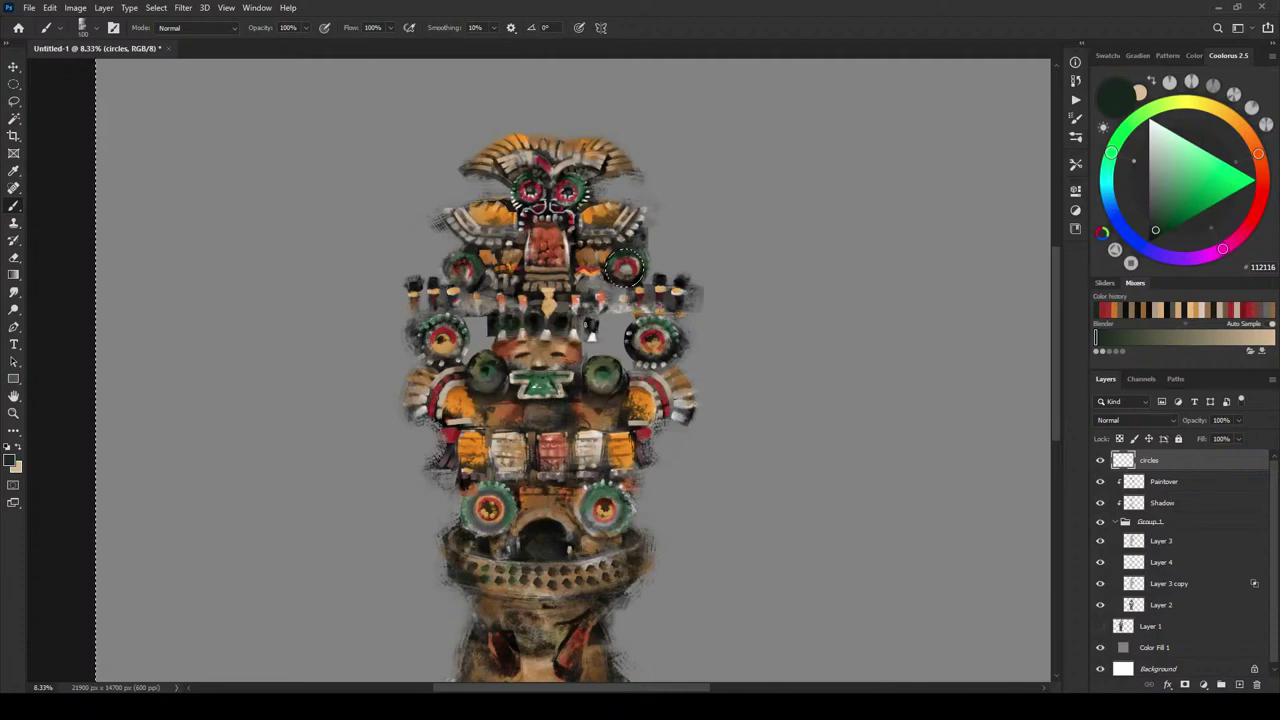
{"action": "left_click", "coordinate": [589, 330], "text": "alt"}
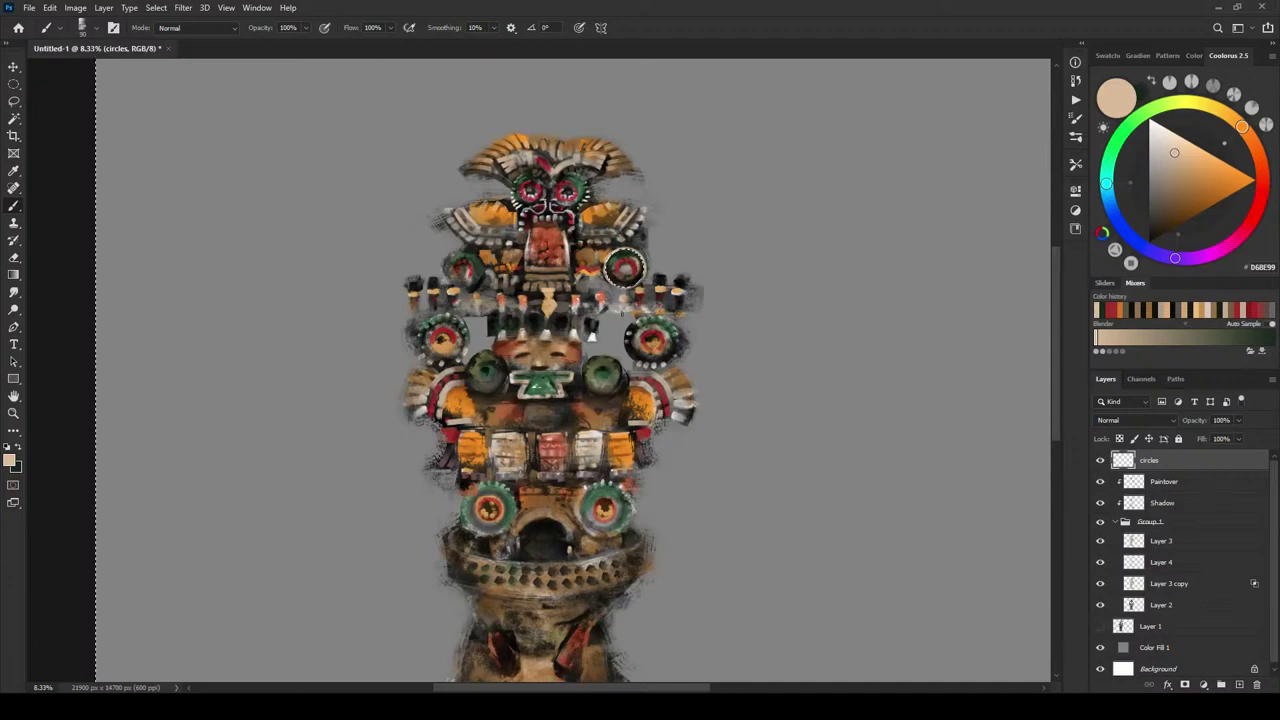
{"action": "key", "text": "ctrl+d"}
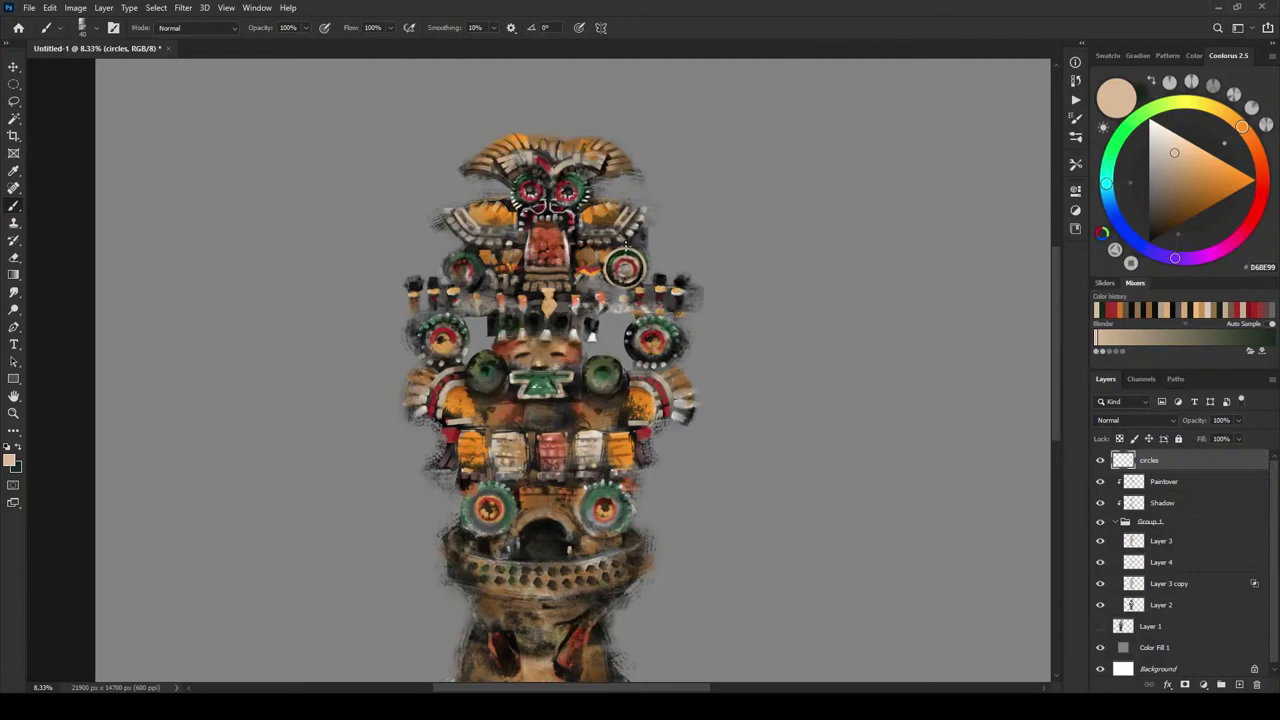
- Refine the inside of that disc with concentric rings in sampled pale tan and red
{"action": "left_click", "coordinate": [624, 268], "text": "alt"}
{"action": "left_click", "coordinate": [636, 265], "text": "alt"}
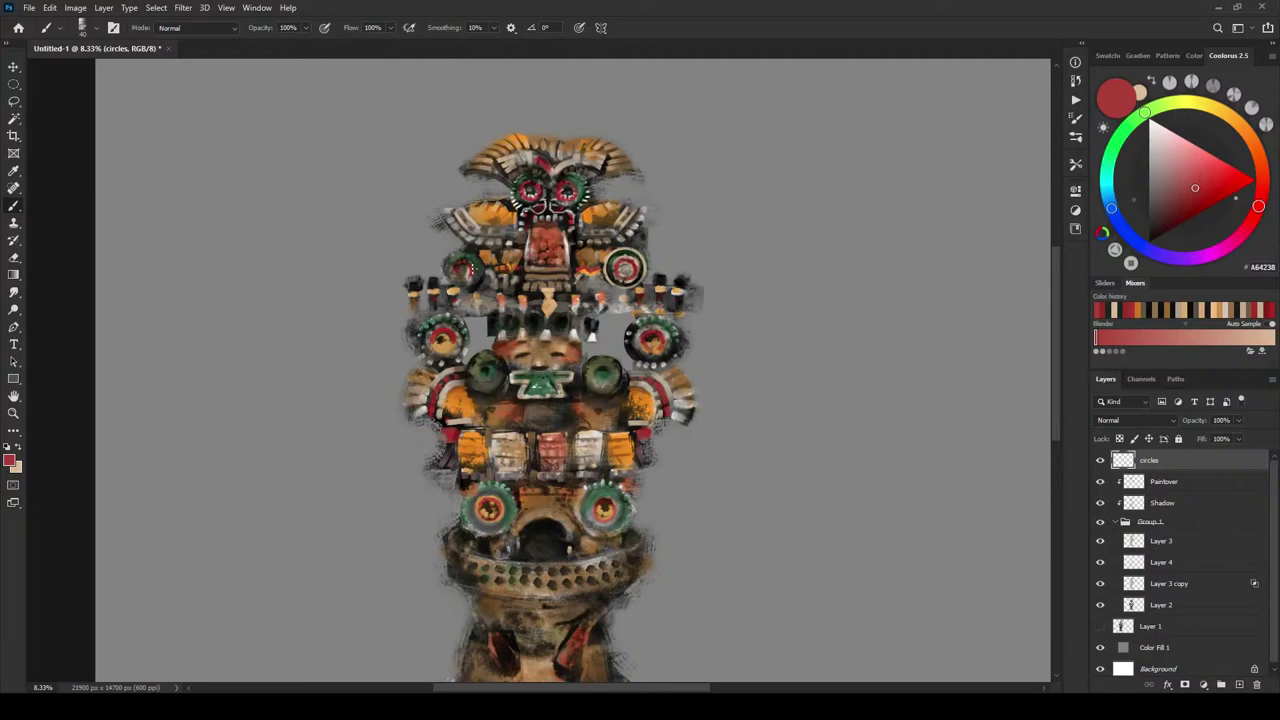
{"action": "left_click", "coordinate": [469, 274], "text": "alt"}
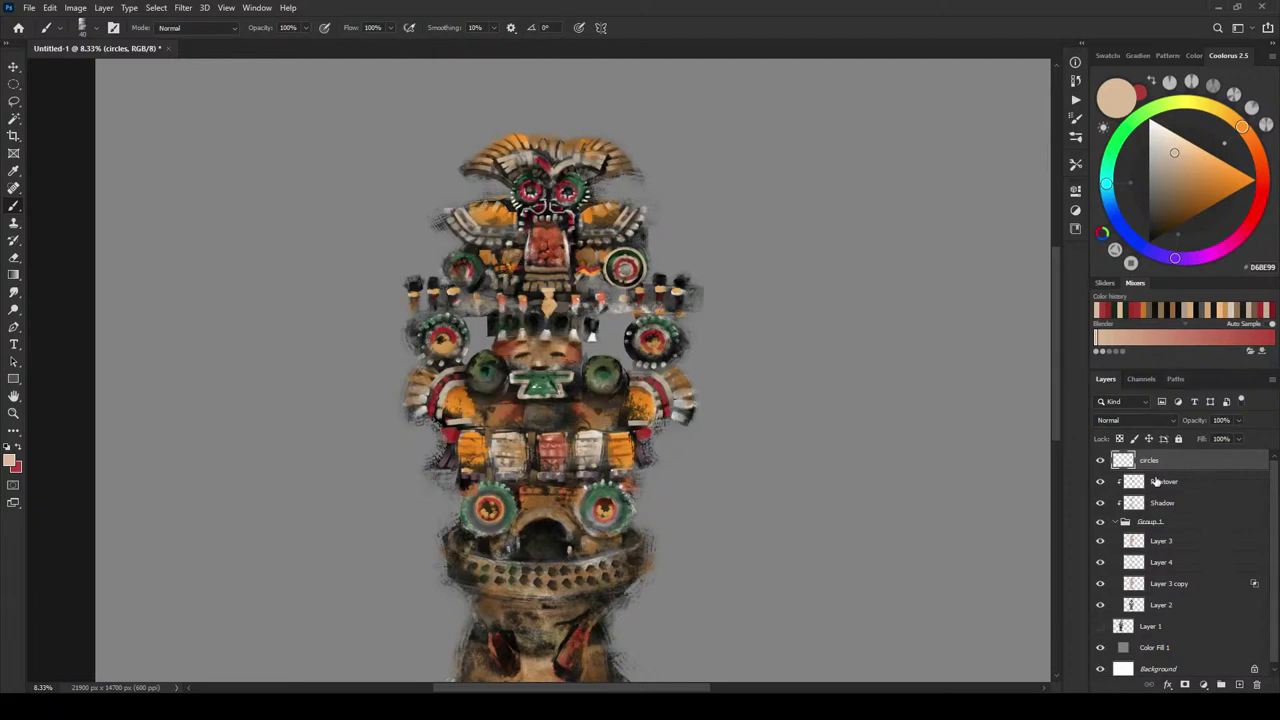
- Copy the repainted disc onto the matching disc to the left of the tongue, then deselect it
{"action": "key", "text": "v"}
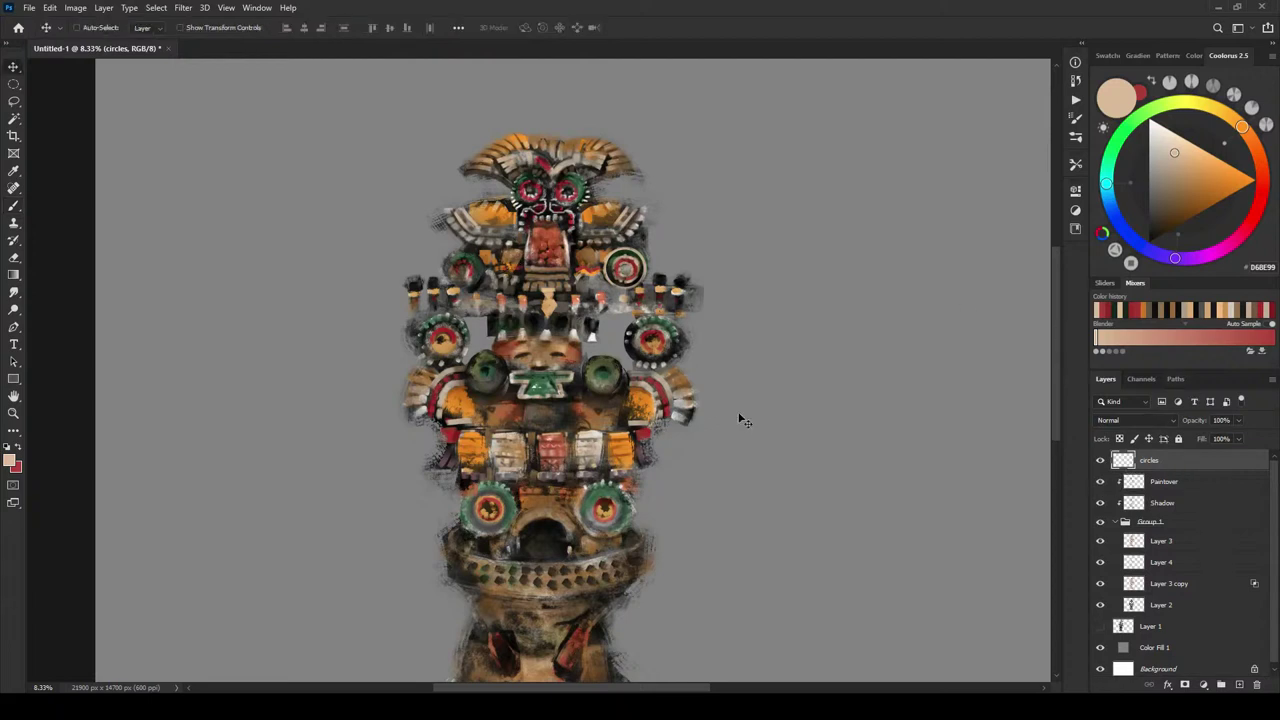
{"action": "key", "text": "m"}
{"action": "left_click_drag", "start_coordinate": [596, 215], "coordinate": [492, 268]}
{"action": "key", "text": "v"}
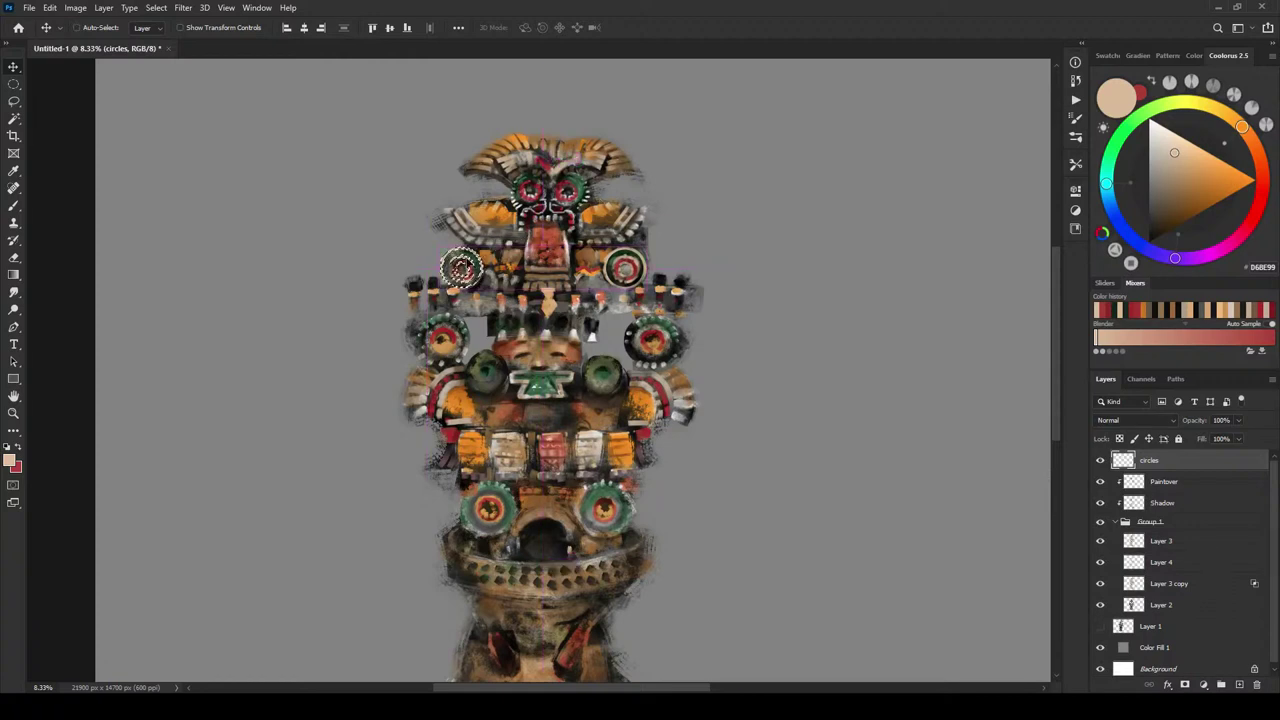
{"action": "left_click_drag", "start_coordinate": [466, 262], "coordinate": [482, 234]}
{"action": "key", "text": "ctrl+d"}
{"action": "key", "text": "b"}
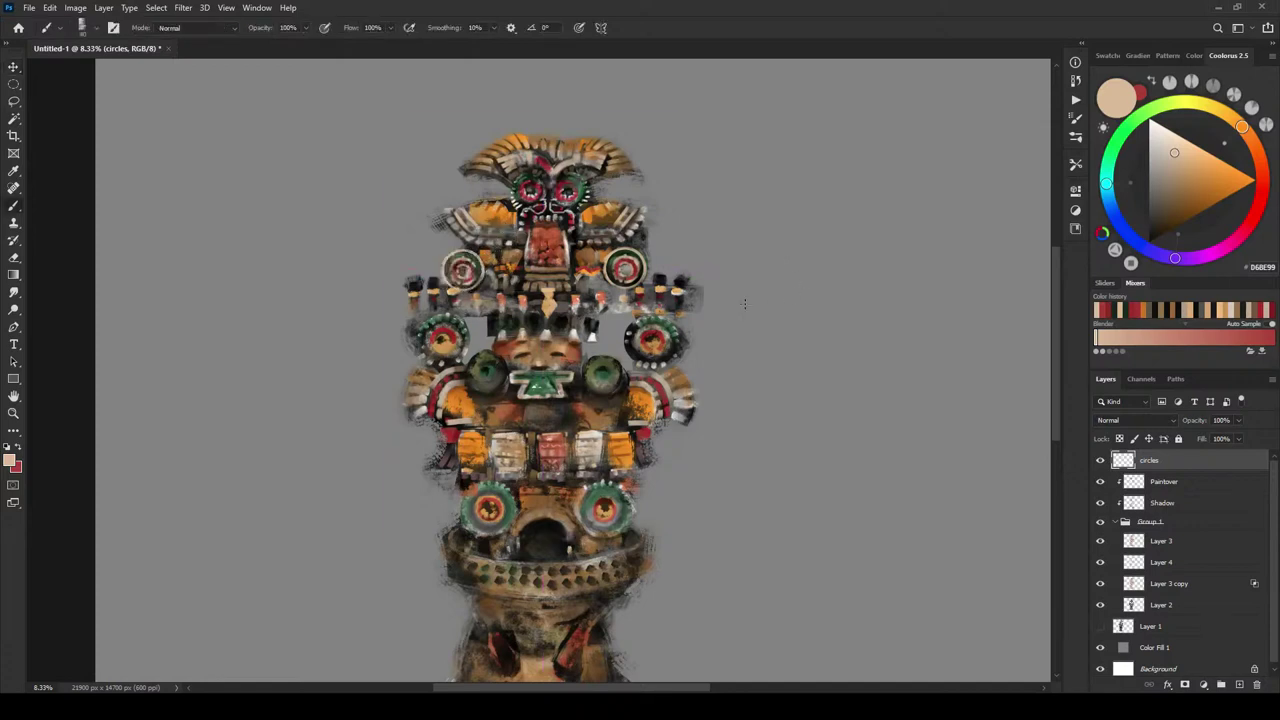
- Mask a circle around the larger disc to the right of the lower face and paint its pale tan rim
{"action": "key", "text": "m"}
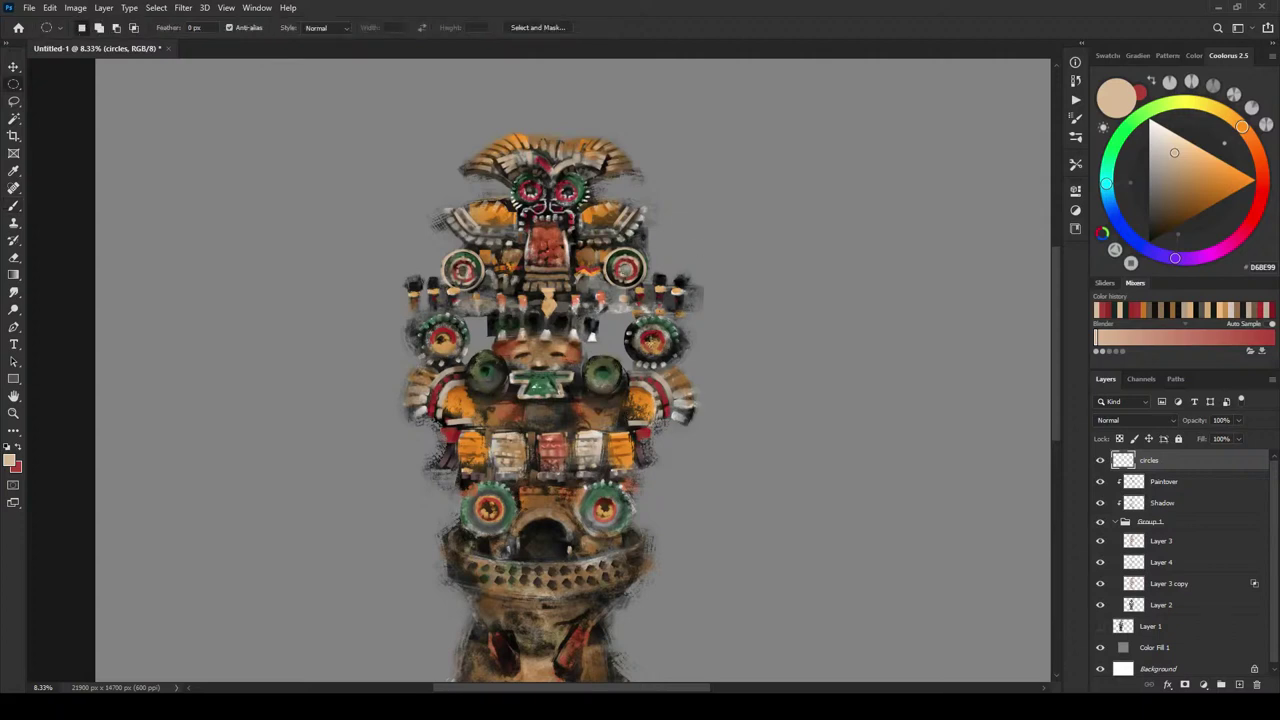
{"action": "left_click_drag", "start_coordinate": [652, 341], "coordinate": [680, 369]}
{"action": "key", "text": "b"}
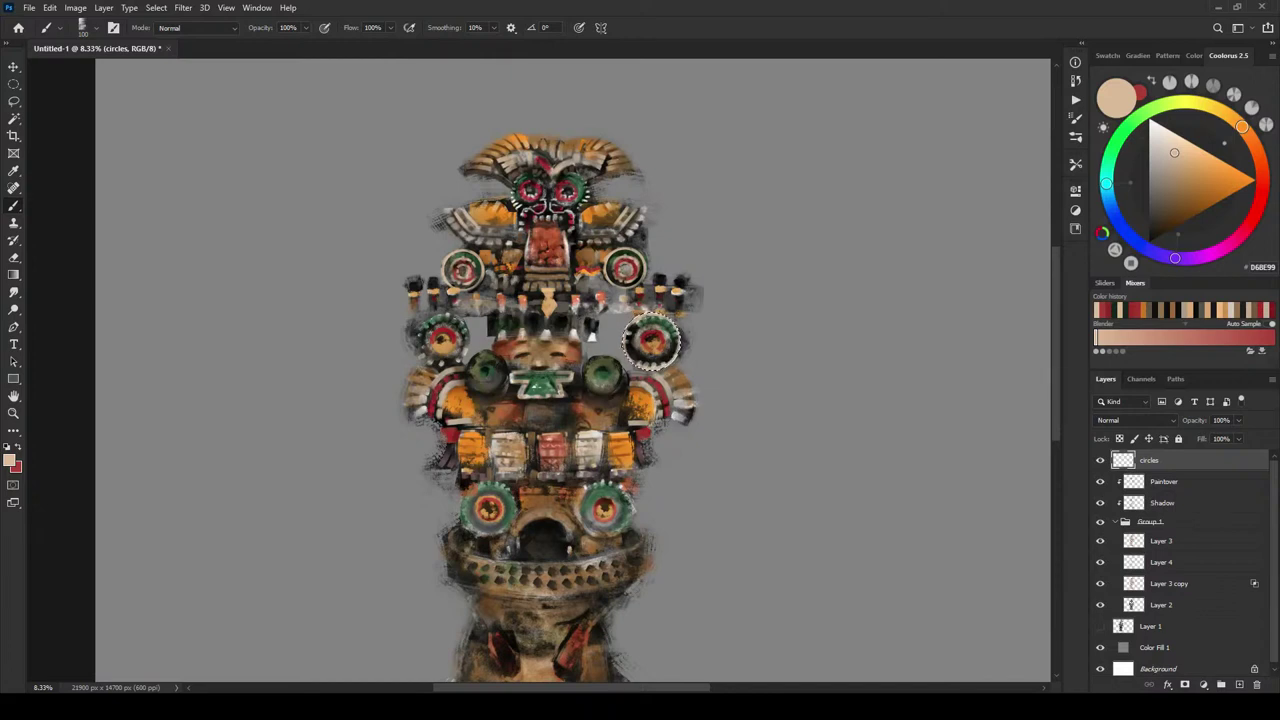
{"action": "key", "text": "ctrl+d"}
- Paint a thin pale tan inner ring within the larger right disc using a smaller brush
{"action": "key", "text": "bracketleft"}
{"action": "key", "text": "bracketleft"}
{"action": "key", "text": "bracketleft"}
{"action": "key", "text": "bracketleft"}
{"action": "key", "text": "bracketleft"}
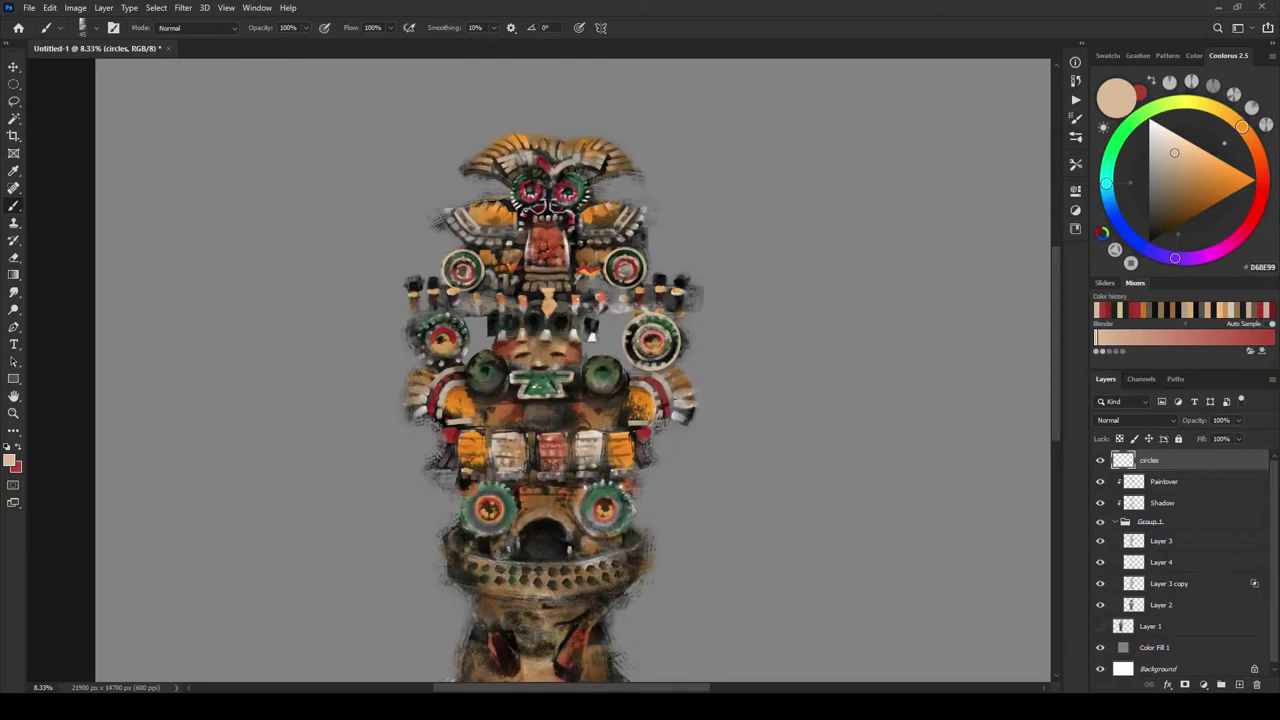
- Detail the larger right disc's rings and teeth with red, a darker red, pale tan and sampled green
{"action": "key", "text": "x"}
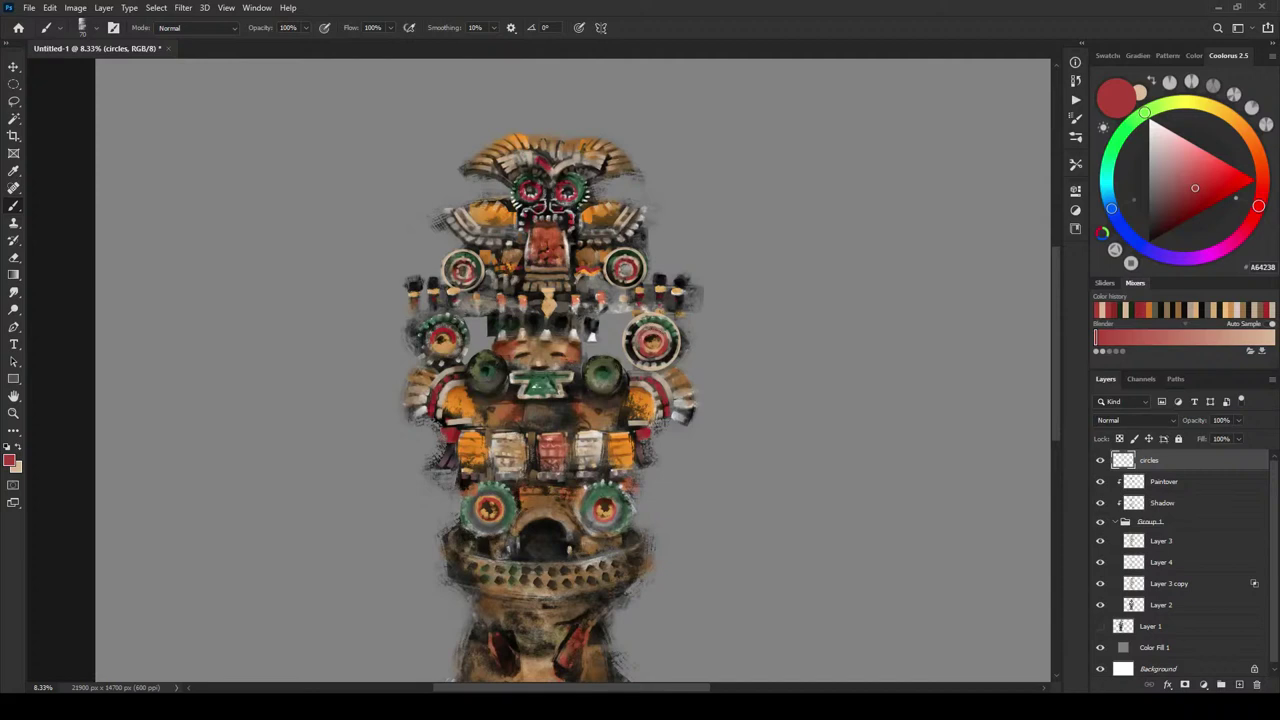
{"action": "left_click", "coordinate": [630, 265], "text": "alt"}
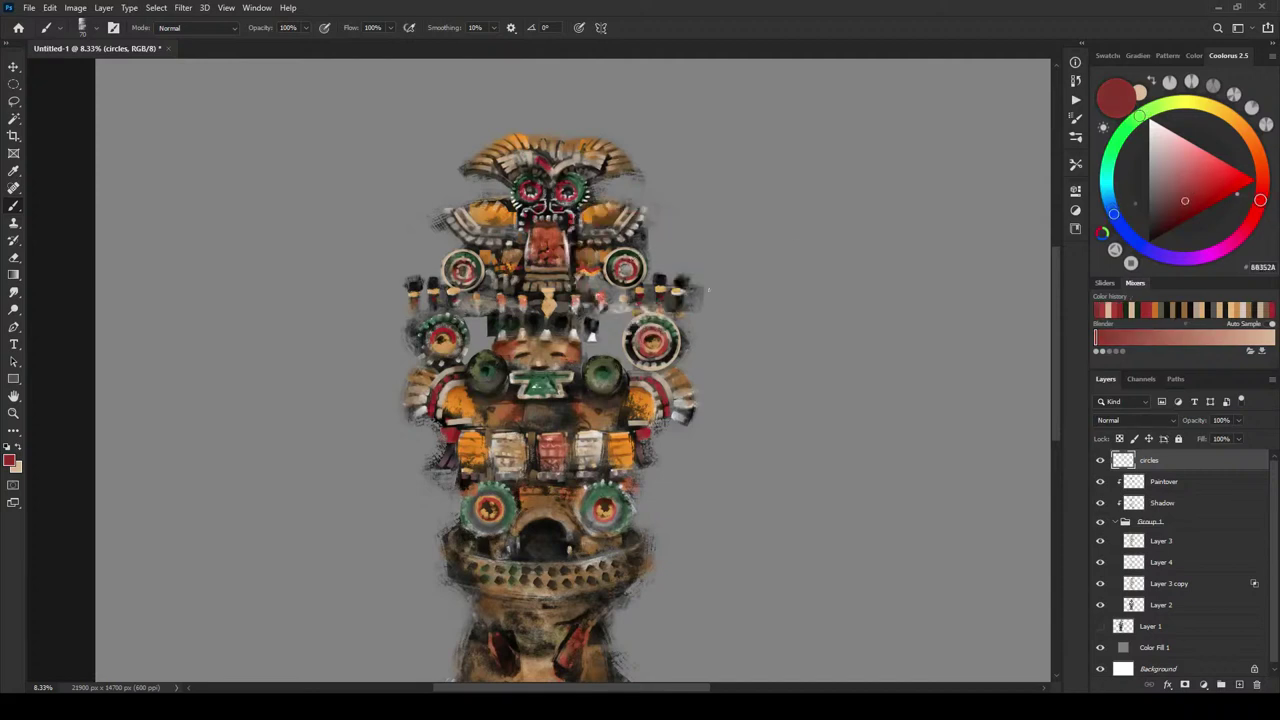
{"action": "left_click", "coordinate": [1181, 214]}
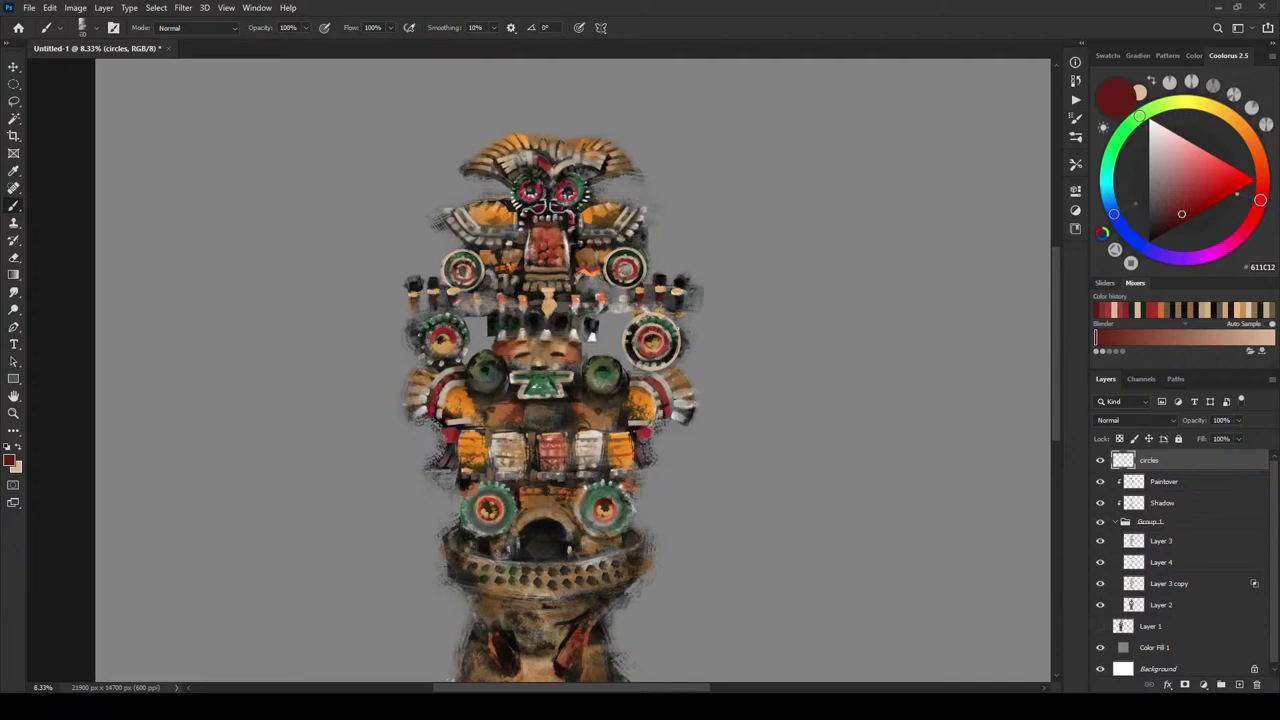
{"action": "left_click", "coordinate": [677, 325], "text": "alt"}
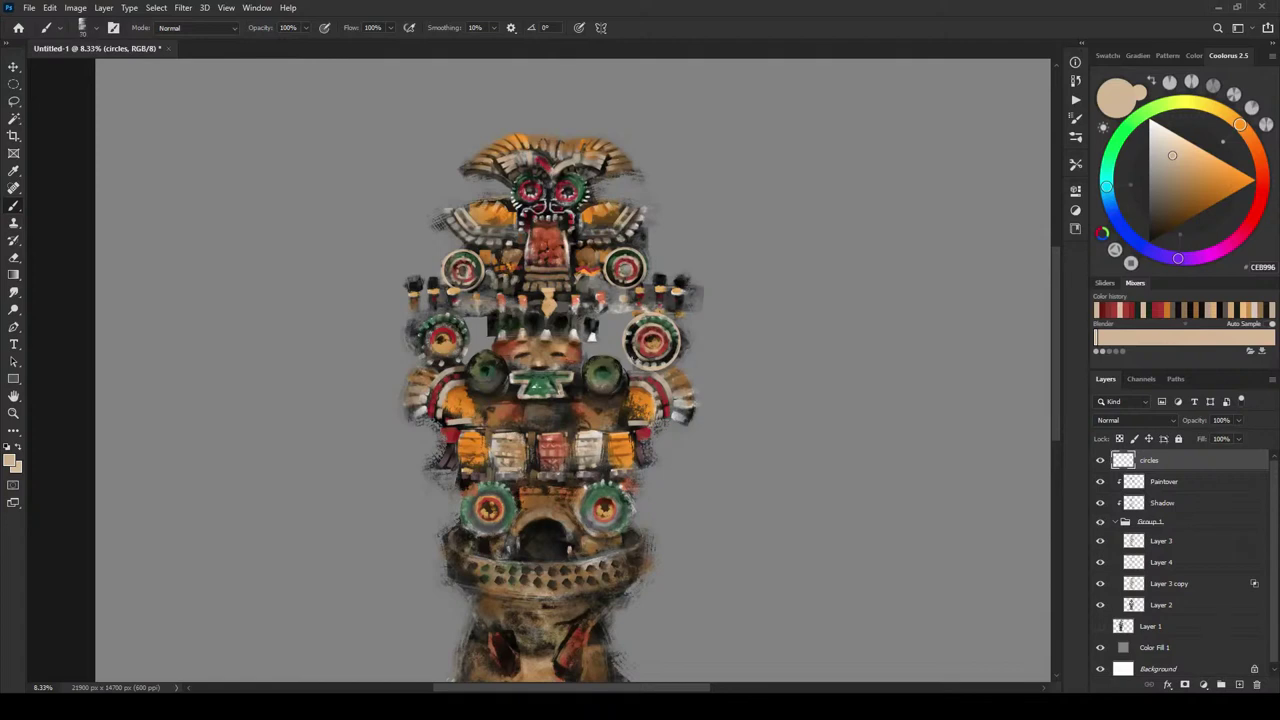
{"action": "left_click", "coordinate": [669, 323], "text": "alt"}
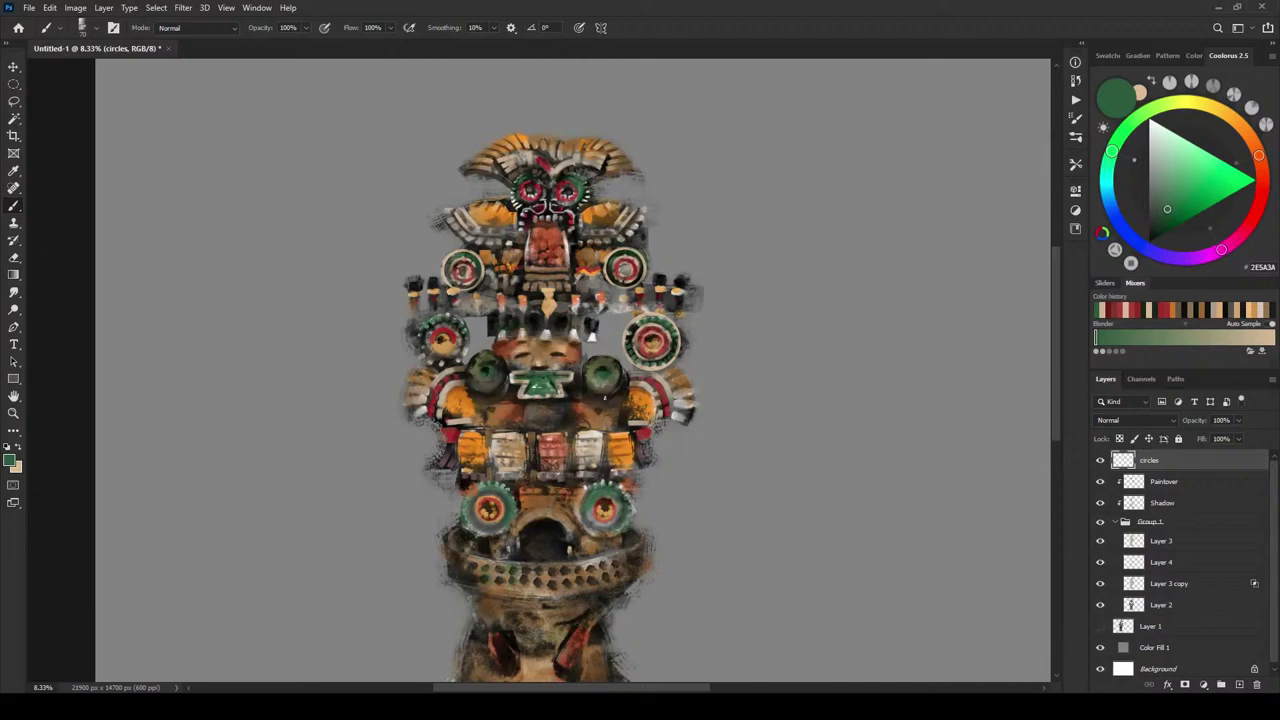
- Copy the finished larger disc onto the matching disc to the left of the lower face, then deselect it
{"action": "key", "text": "m"}
{"action": "left_click_drag", "start_coordinate": [652, 340], "coordinate": [694, 379]}
{"action": "key", "text": "v"}
{"action": "left_click_drag", "start_coordinate": [650, 340], "coordinate": [430, 336]}
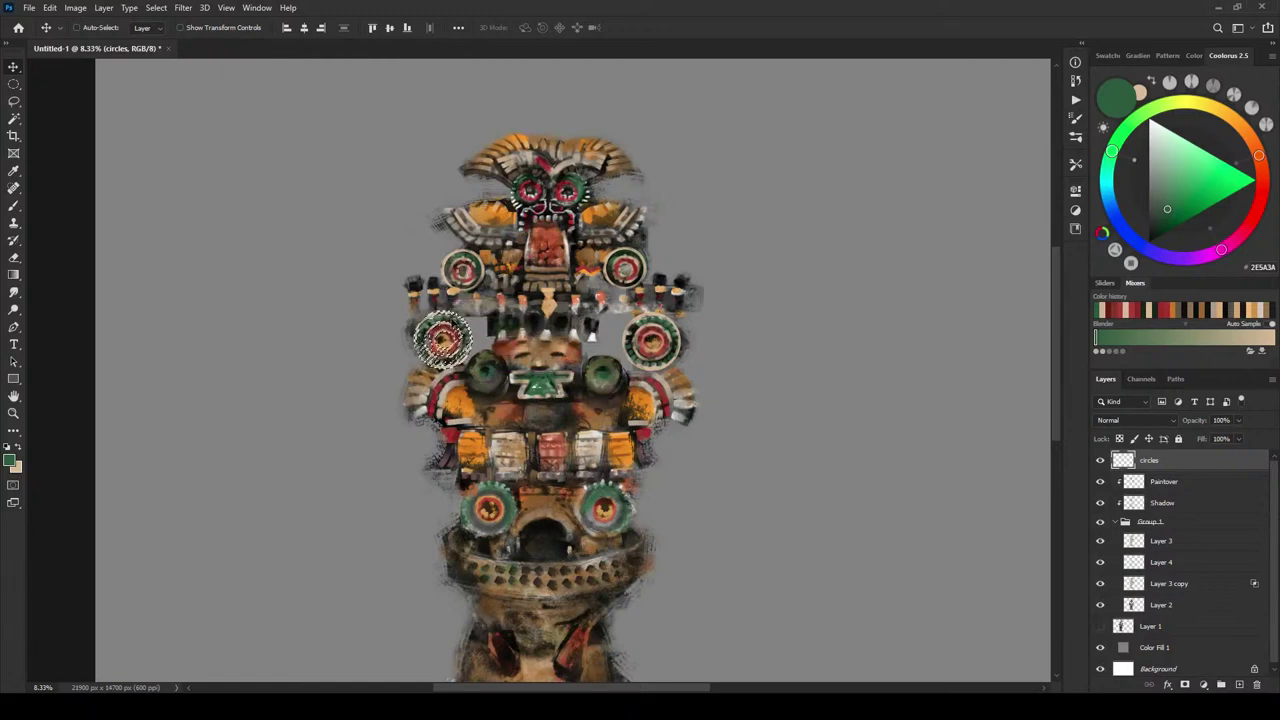
{"action": "key", "text": "ctrl+d"}
{"action": "key", "text": "b"}
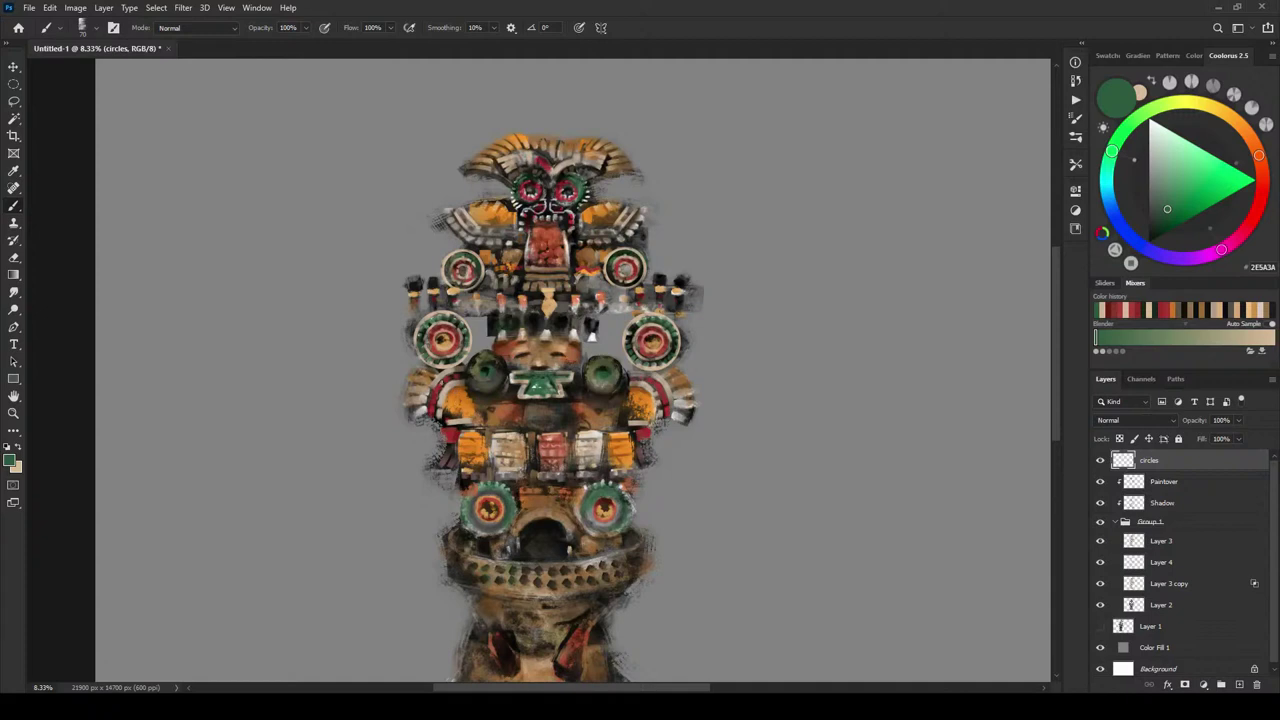
- Refine the discs' edges, rim teeth and centres with sampled near-black and muted tan
{"action": "left_click", "coordinate": [460, 360], "text": "alt"}
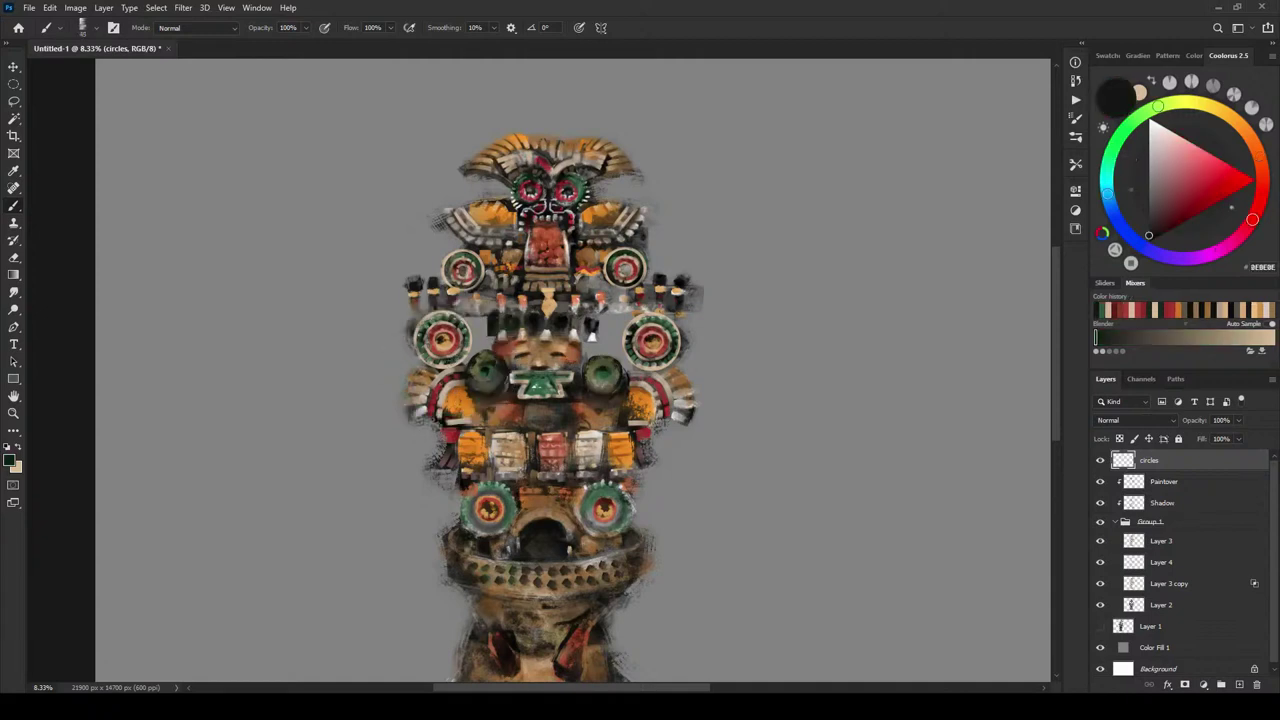
{"action": "left_click", "coordinate": [456, 366], "text": "alt"}
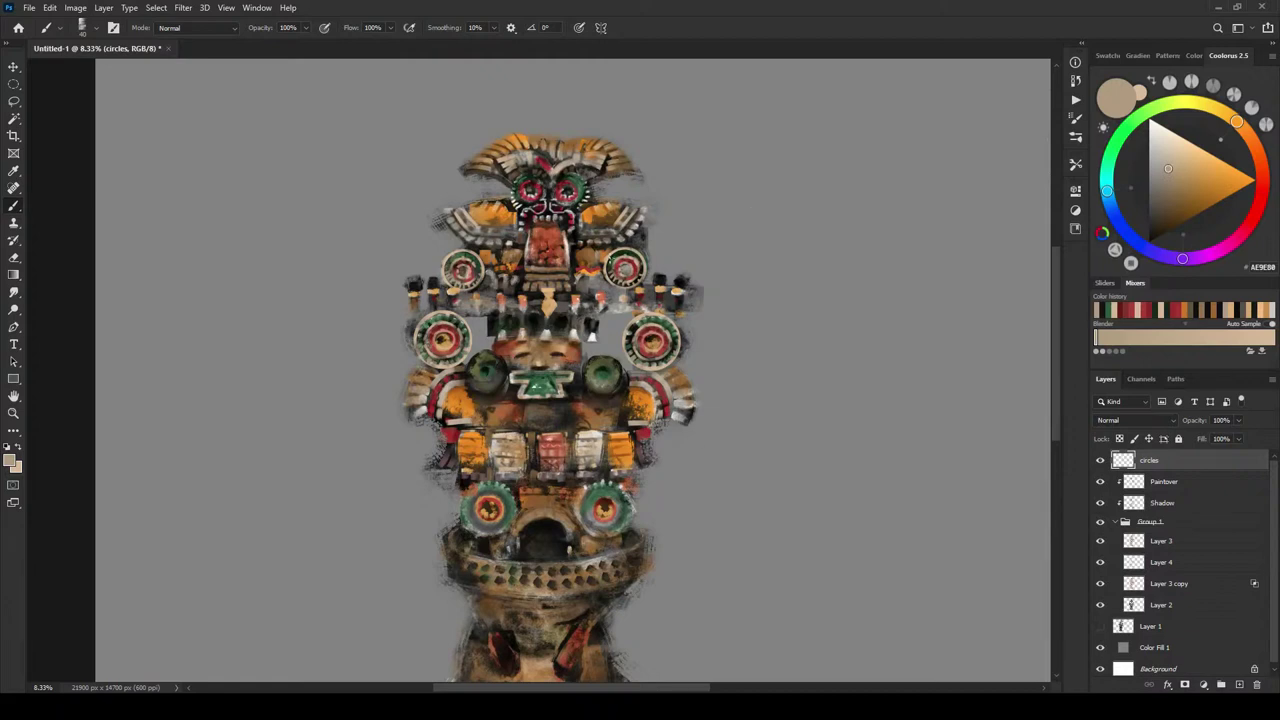
{"action": "left_click", "coordinate": [637, 272], "text": "alt"}
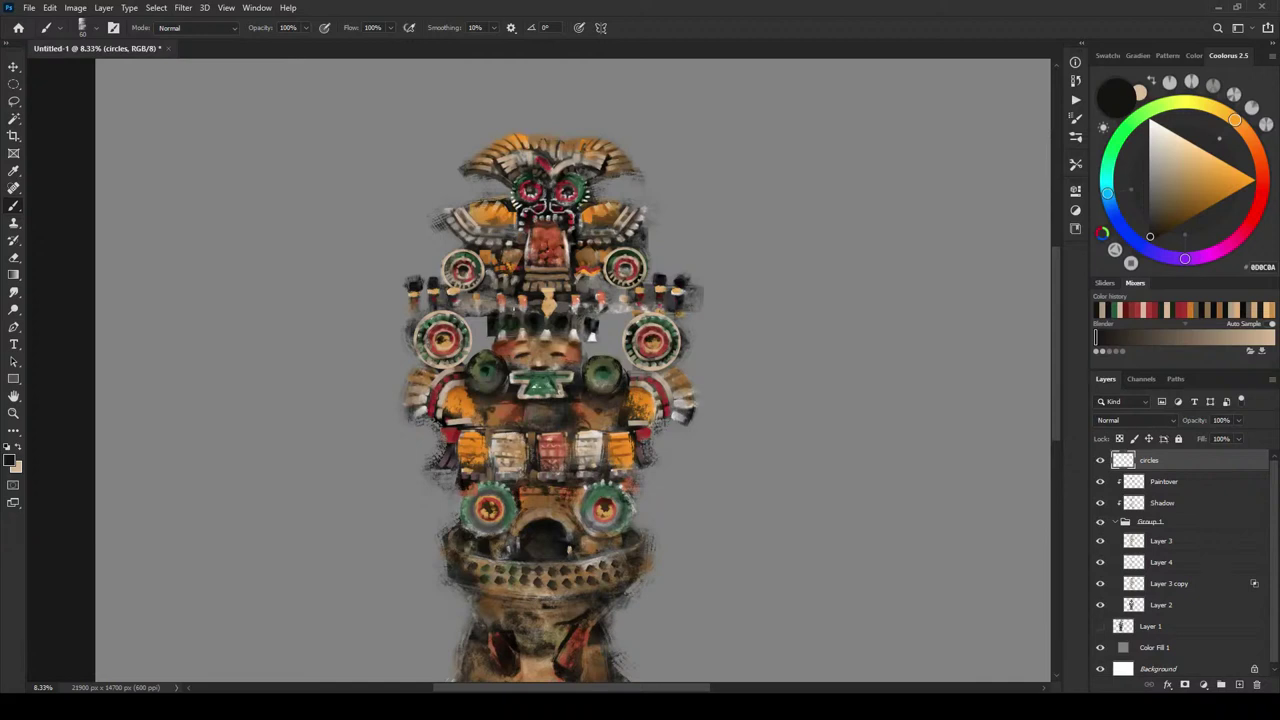
- Make a circular selection around the right eye of the top face for painting with an enlarged brush
{"action": "key", "text": "bracketright"}
{"action": "key", "text": "bracketright"}
{"action": "key", "text": "bracketright"}
{"action": "key", "text": "bracketright"}
{"action": "key", "text": "bracketright"}
{"action": "key", "text": "bracketright"}
{"action": "key", "text": "bracketright"}
{"action": "key", "text": "bracketright"}
{"action": "key", "text": "bracketright"}
{"action": "key", "text": "m"}
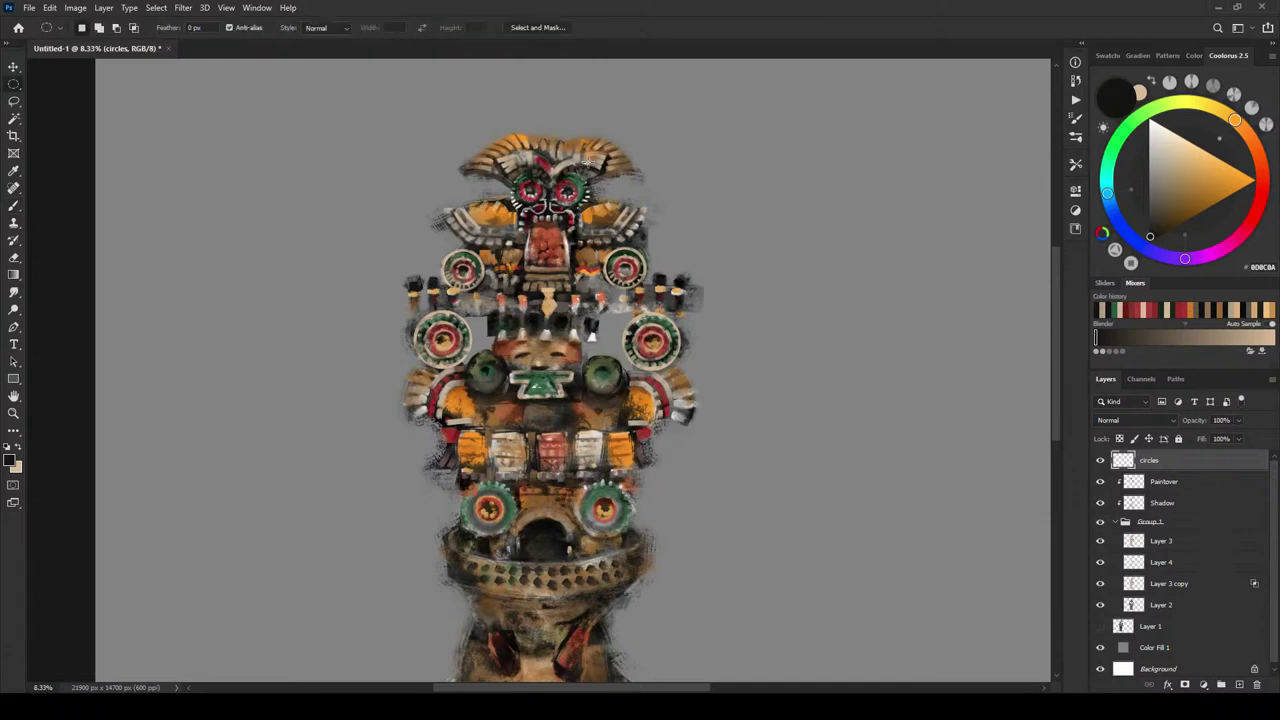
{"action": "mouse_move", "coordinate": [573, 188]}
{"action": "left_mouse_down"}
{"action": "mouse_move", "coordinate": [595, 201]}
{"action": "mouse_move", "coordinate": [580, 186]}
{"action": "left_mouse_up"}
{"action": "mouse_move", "coordinate": [568, 191]}
{"action": "left_mouse_down"}
{"action": "mouse_move", "coordinate": [598, 206]}
{"action": "mouse_move", "coordinate": [578, 186]}
{"action": "left_mouse_up"}
{"action": "key", "text": "b"}
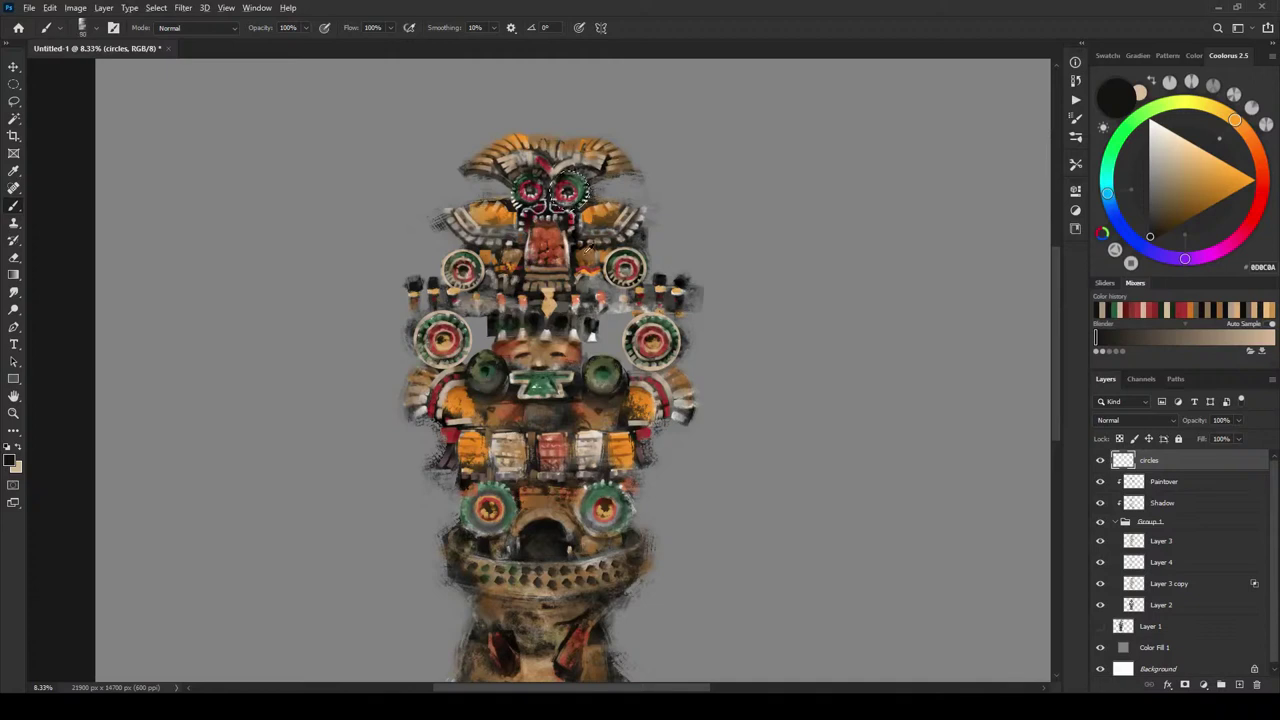
- Paint a sampled light brown rim around the top face's right eye and concentric rings around its red iris and pupil
{"action": "left_click", "coordinate": [610, 168], "text": "alt"}
{"action": "mouse_move", "coordinate": [611, 168]}
{"action": "left_mouse_down"}
{"action": "mouse_move", "coordinate": [600, 146]}
{"action": "mouse_move", "coordinate": [613, 169]}
{"action": "left_mouse_up"}
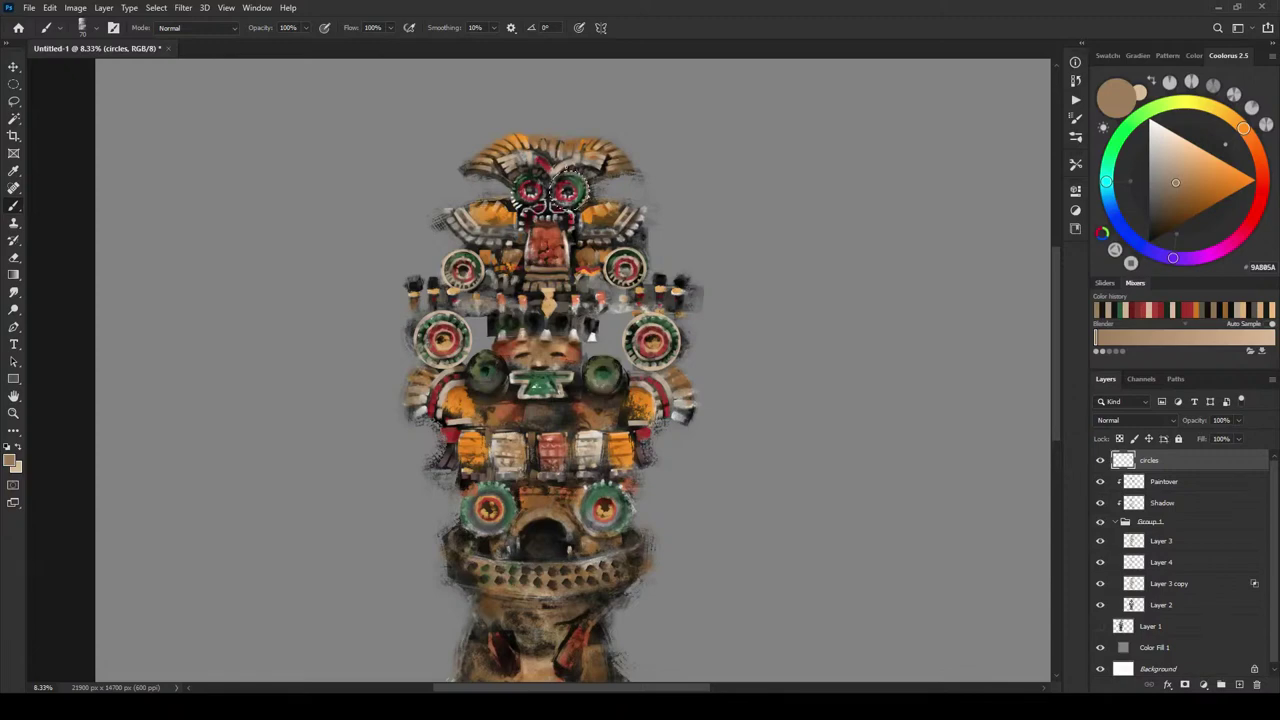
{"action": "key", "text": "ctrl+plus"}
{"action": "key", "text": "ctrl+plus"}
{"action": "key", "text": "ctrl+plus"}
{"action": "key", "text": "ctrl+plus"}
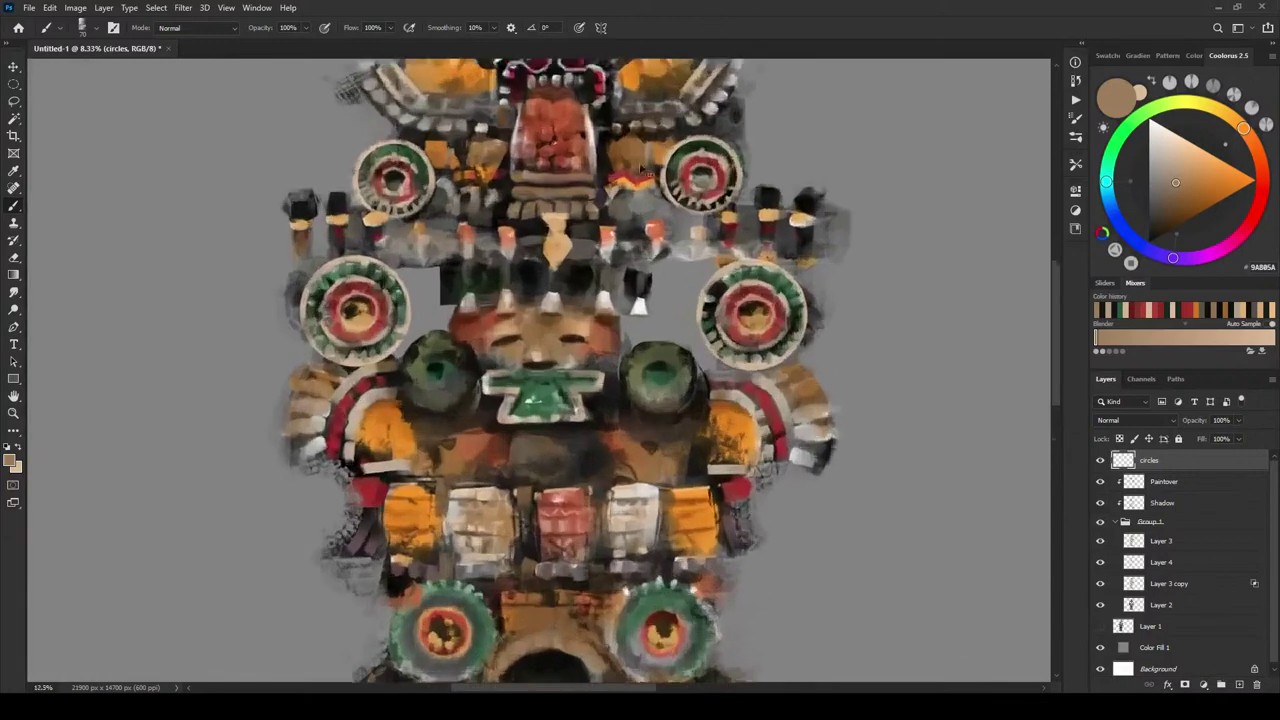
{"action": "left_click_drag", "start_coordinate": [599, 221], "coordinate": [570, 672]}
{"action": "left_click_drag", "start_coordinate": [601, 254], "coordinate": [582, 159]}
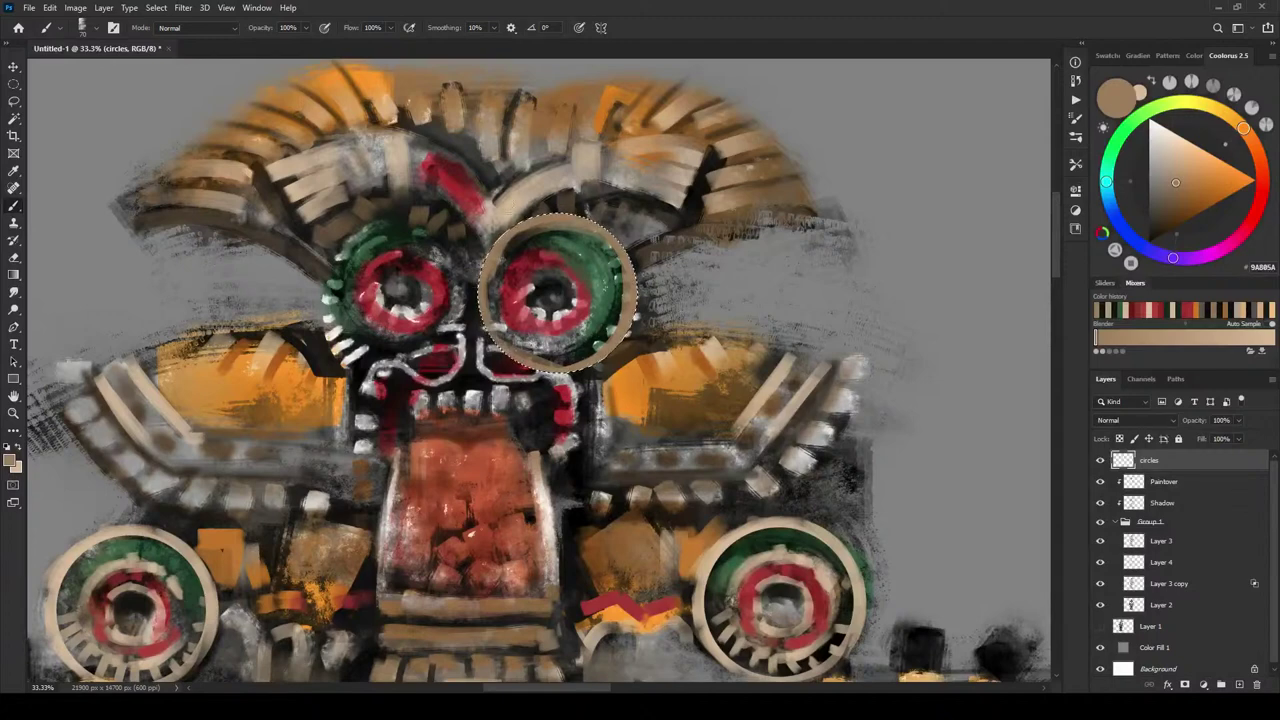
{"action": "key", "text": "e"}
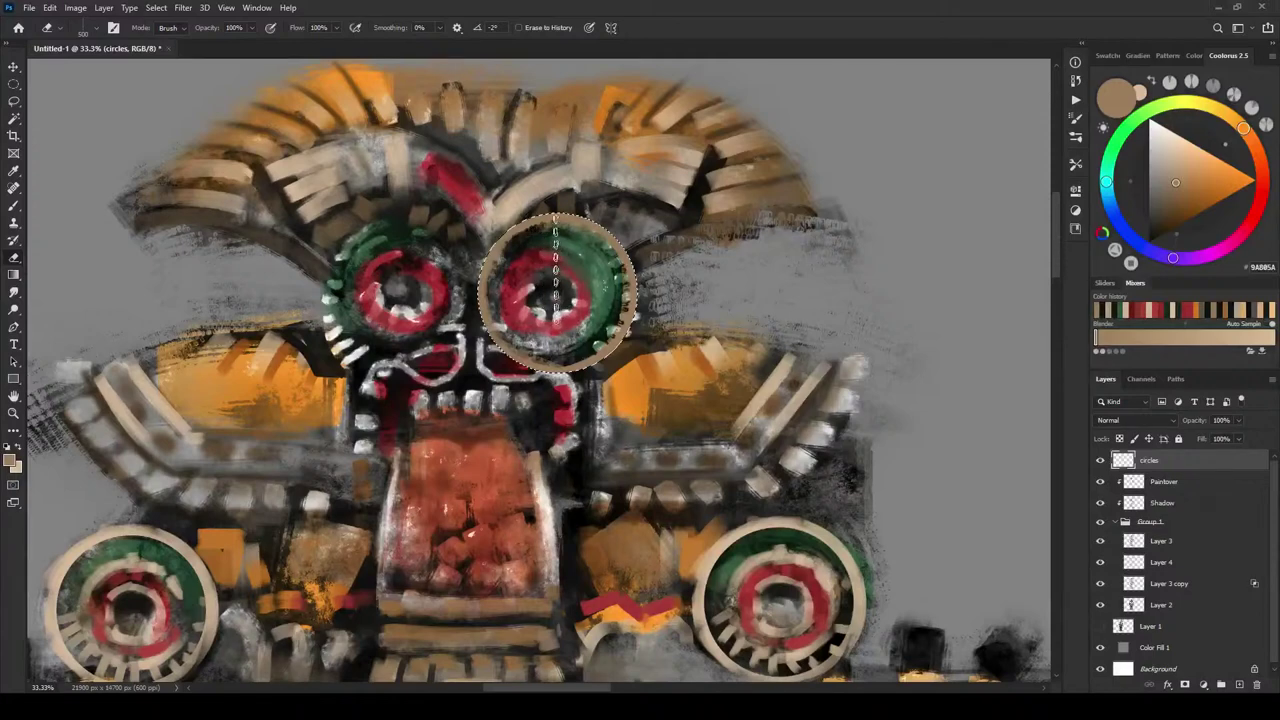
{"action": "key", "text": "b"}
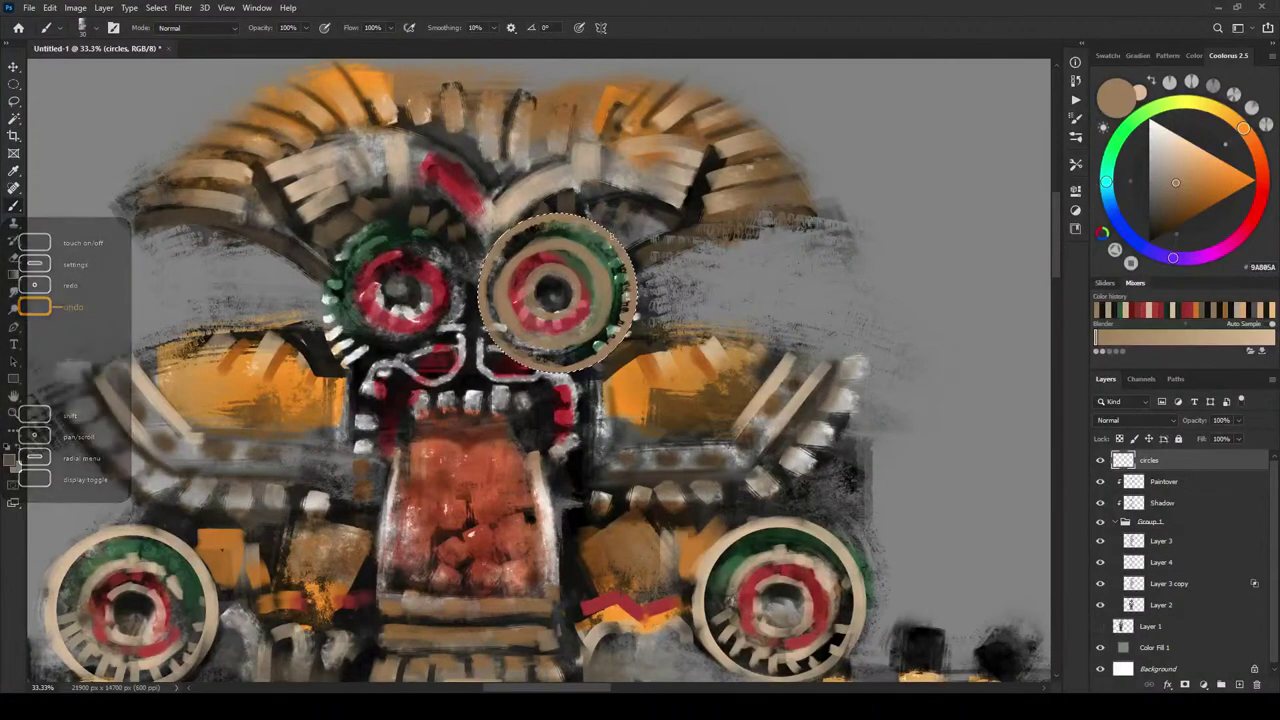
- Paint brighter green over the outer ring and pupil of the top face's right eye with an enlarged brush
{"action": "key", "text": "bracketright"}
{"action": "key", "text": "bracketright"}
{"action": "left_click", "coordinate": [582, 264], "text": "alt"}
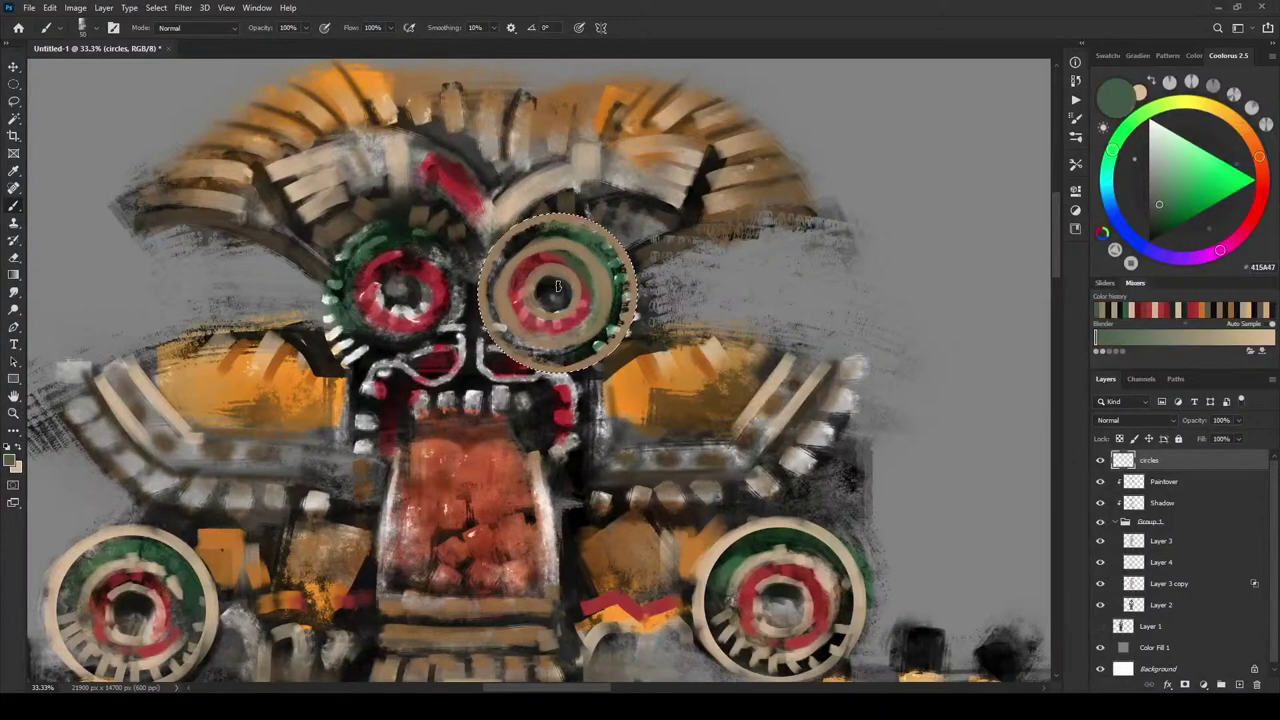
{"action": "left_click", "coordinate": [1173, 194]}
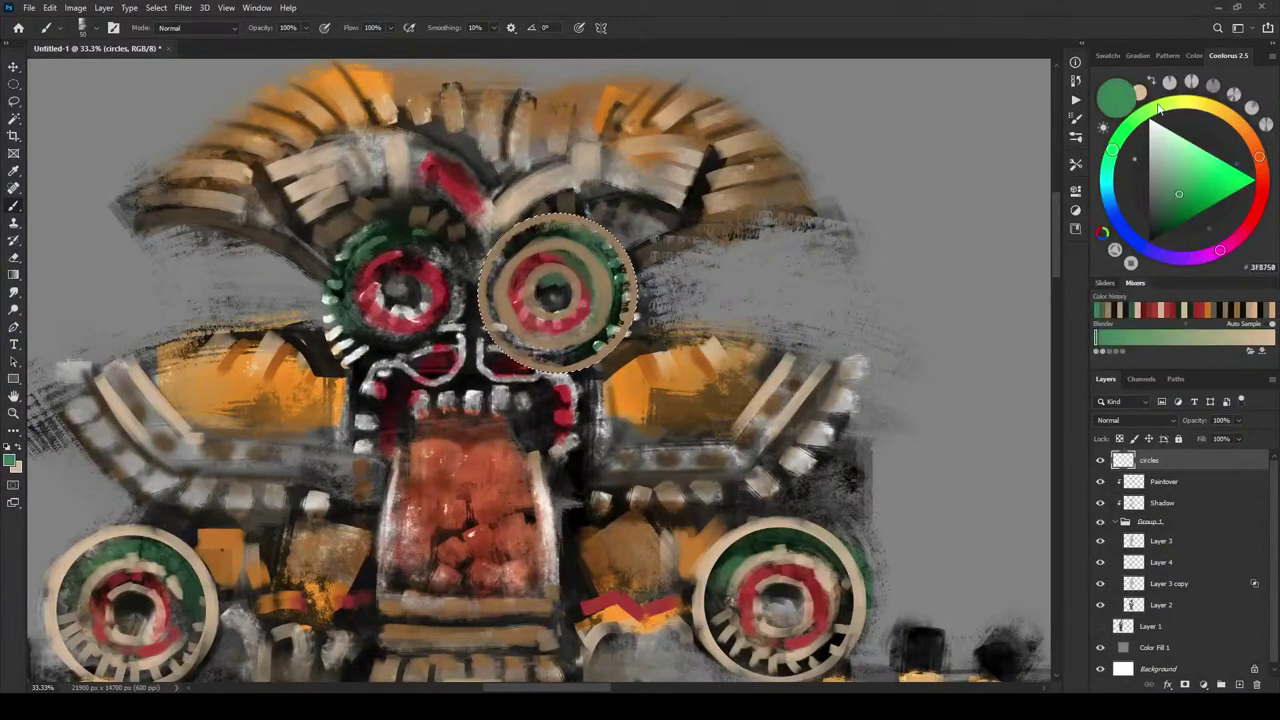
{"action": "left_click", "coordinate": [1120, 140]}
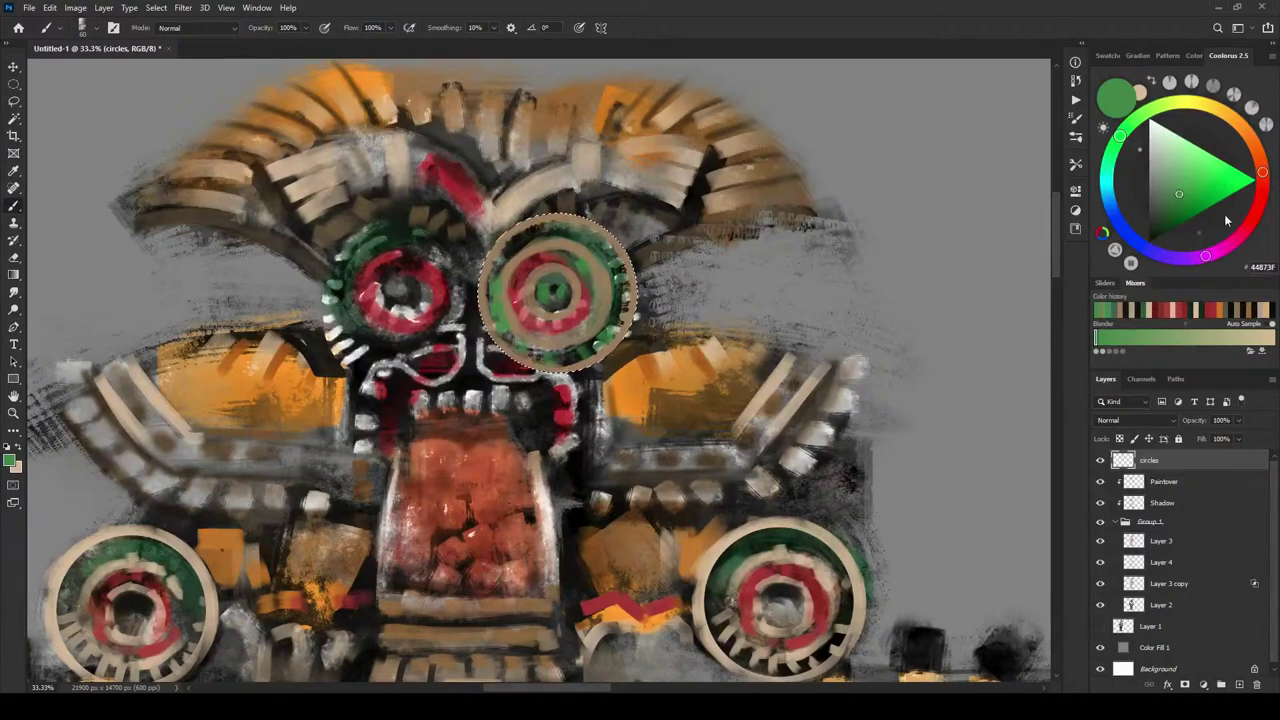
- Refine the right eye's iris, rings and lower rim with sampled dark red, tan, red and dark green strokes
{"action": "left_click", "coordinate": [578, 260], "text": "alt"}
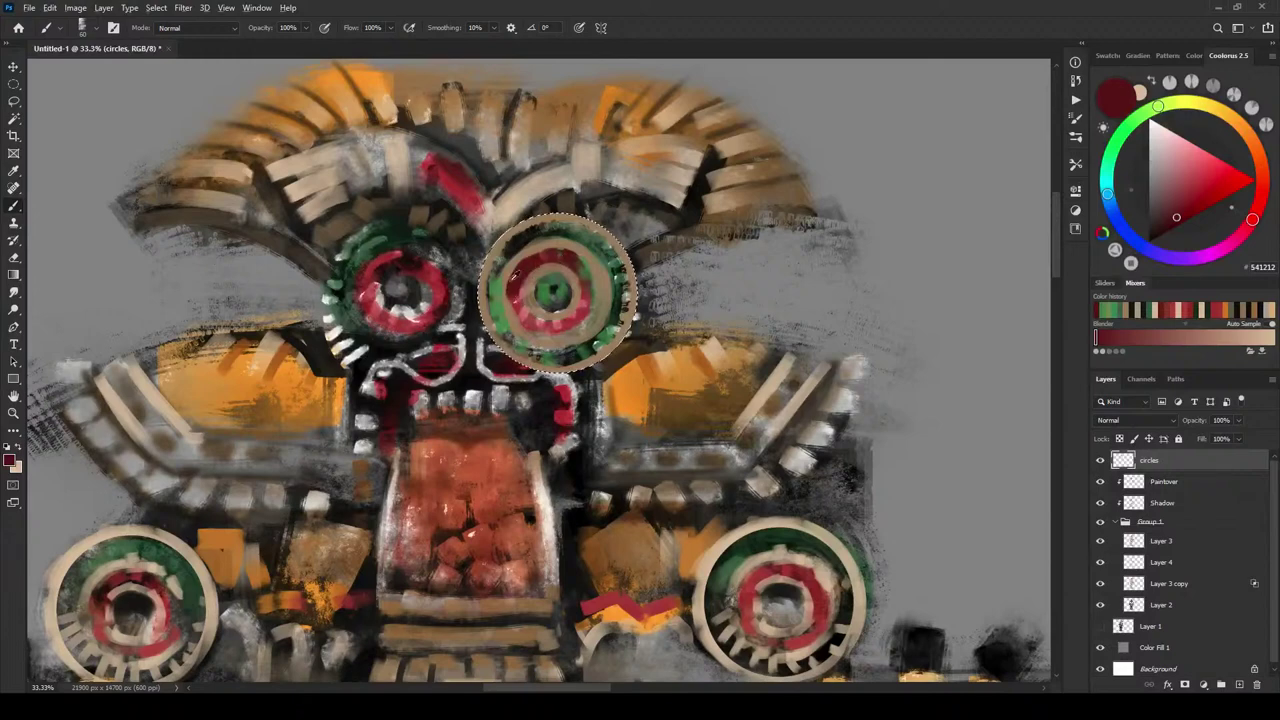
{"action": "left_click", "coordinate": [505, 296], "text": "alt"}
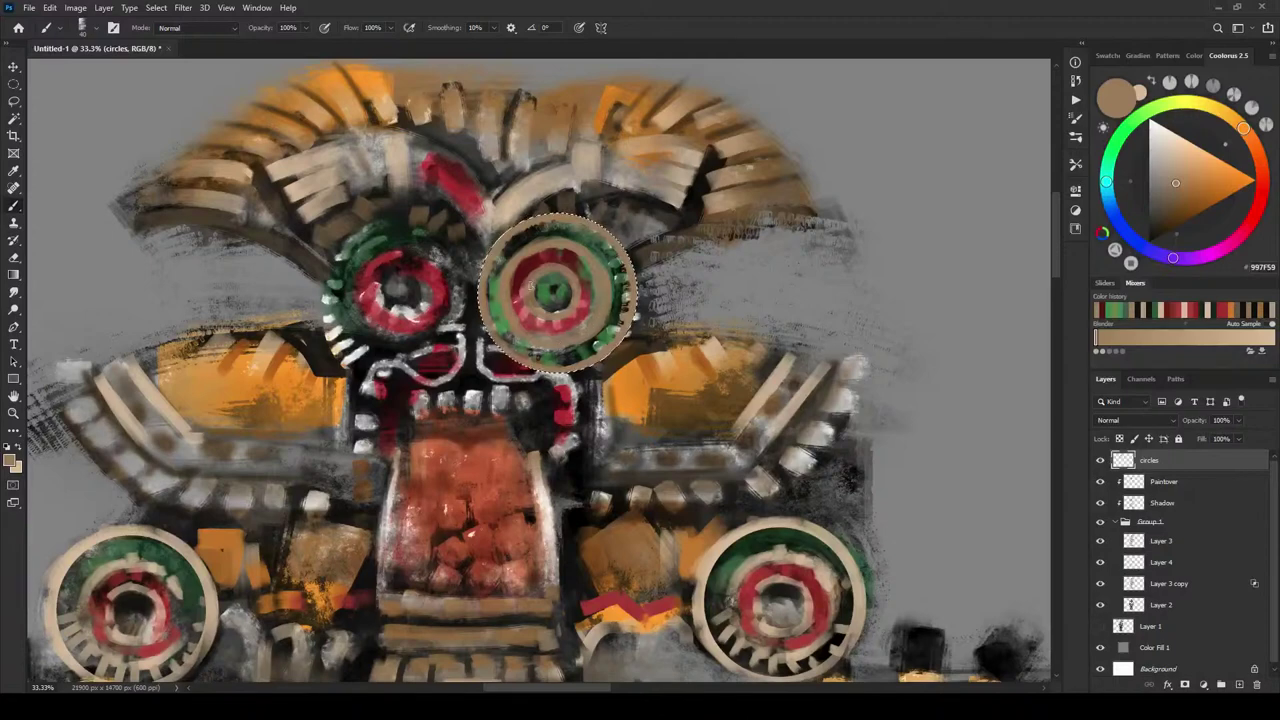
{"action": "left_click", "coordinate": [516, 305], "text": "alt"}
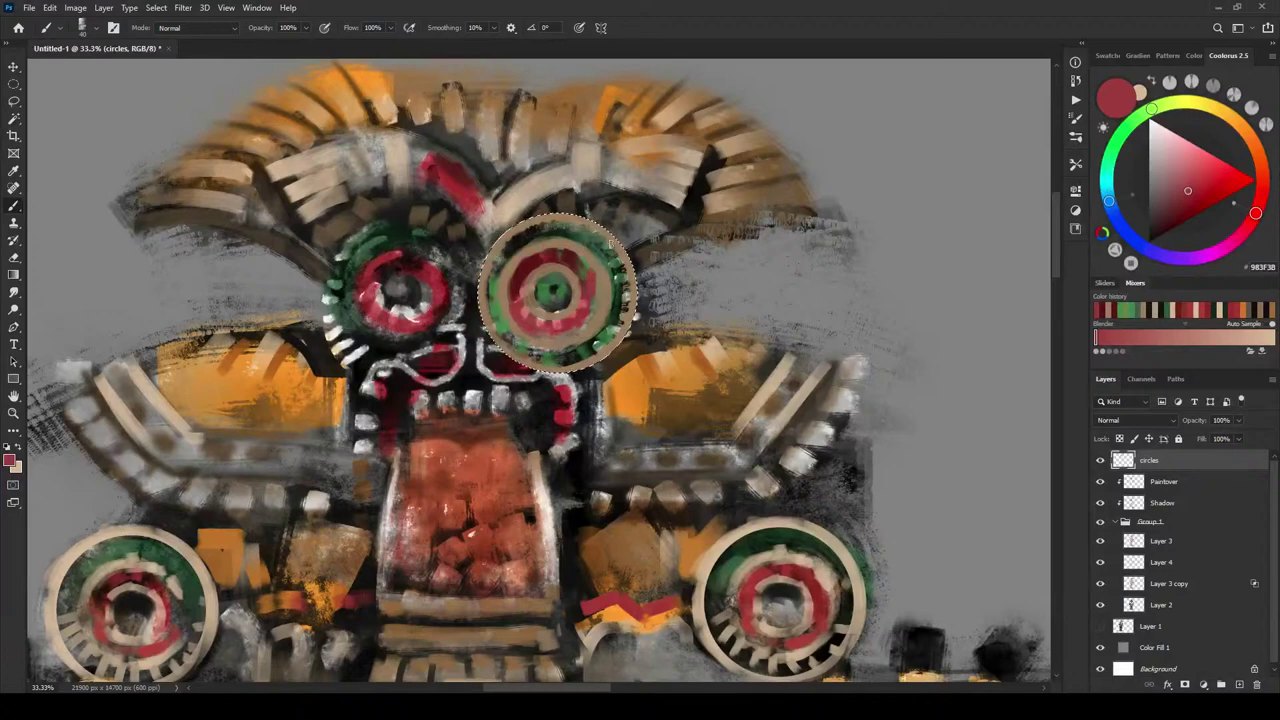
{"action": "left_click", "coordinate": [557, 292], "text": "alt"}
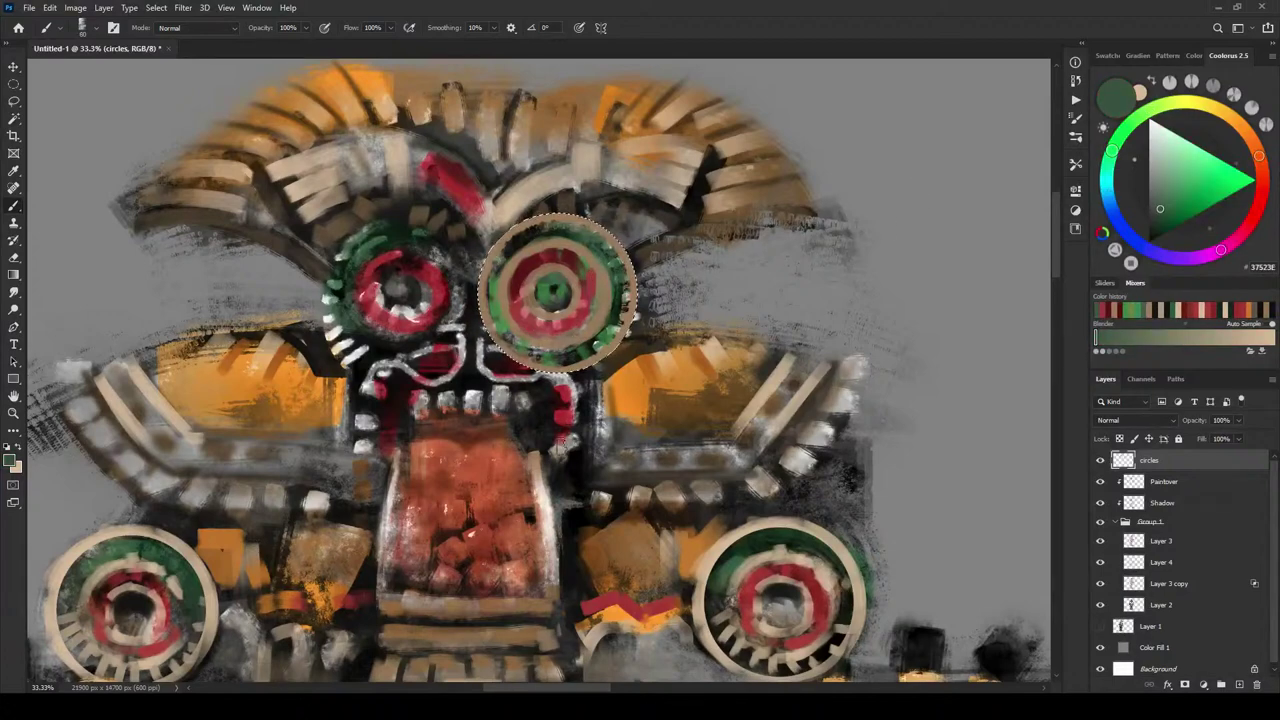
{"action": "left_click", "coordinate": [636, 314], "text": "alt"}
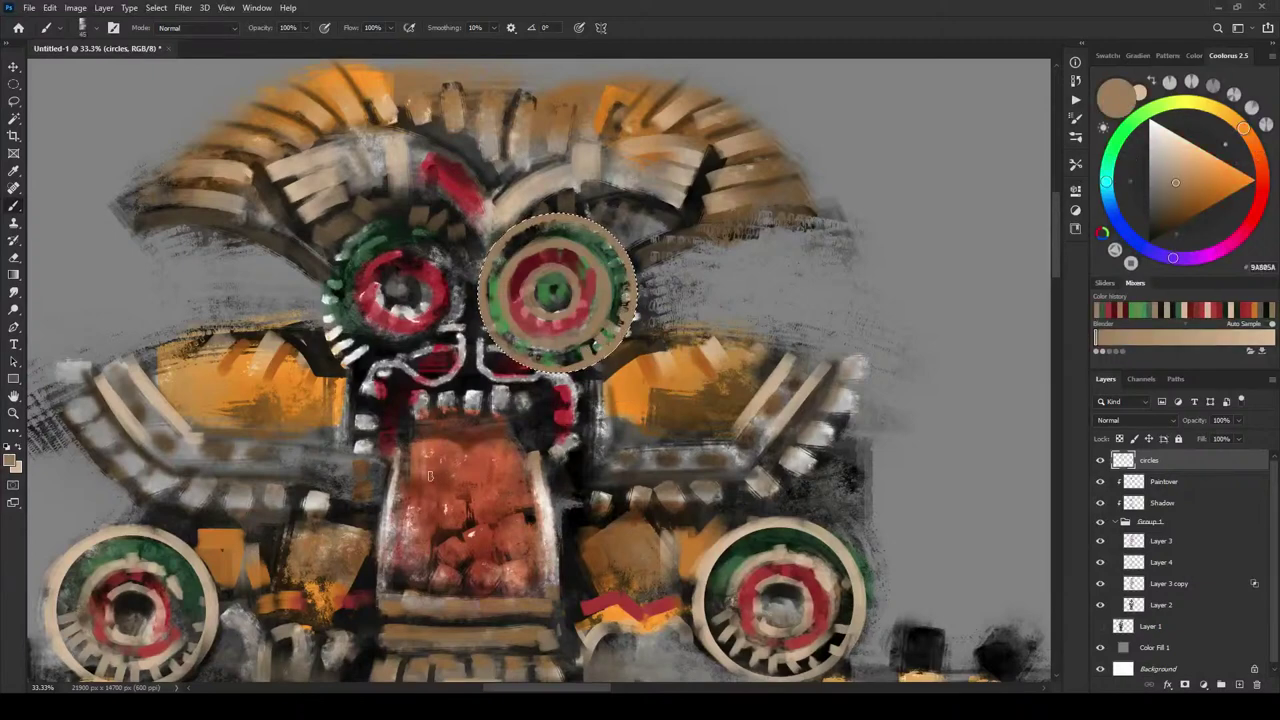
- Copy the finished right eye onto the top face's left eye and deselect it
{"action": "key", "text": "v"}
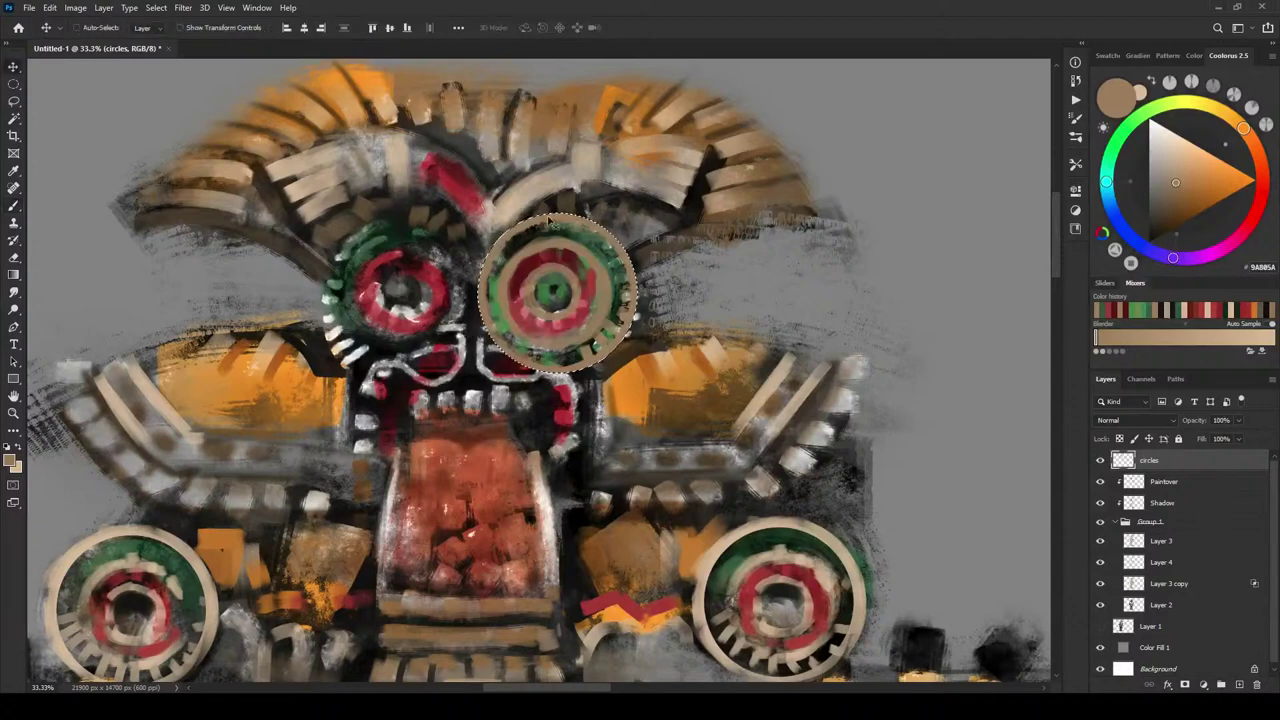
{"action": "mouse_move", "coordinate": [562, 242]}
{"action": "left_mouse_down"}
{"action": "mouse_move", "coordinate": [330, 245]}
{"action": "mouse_move", "coordinate": [413, 258]}
{"action": "left_mouse_up"}
{"action": "key", "text": "ctrl+d"}
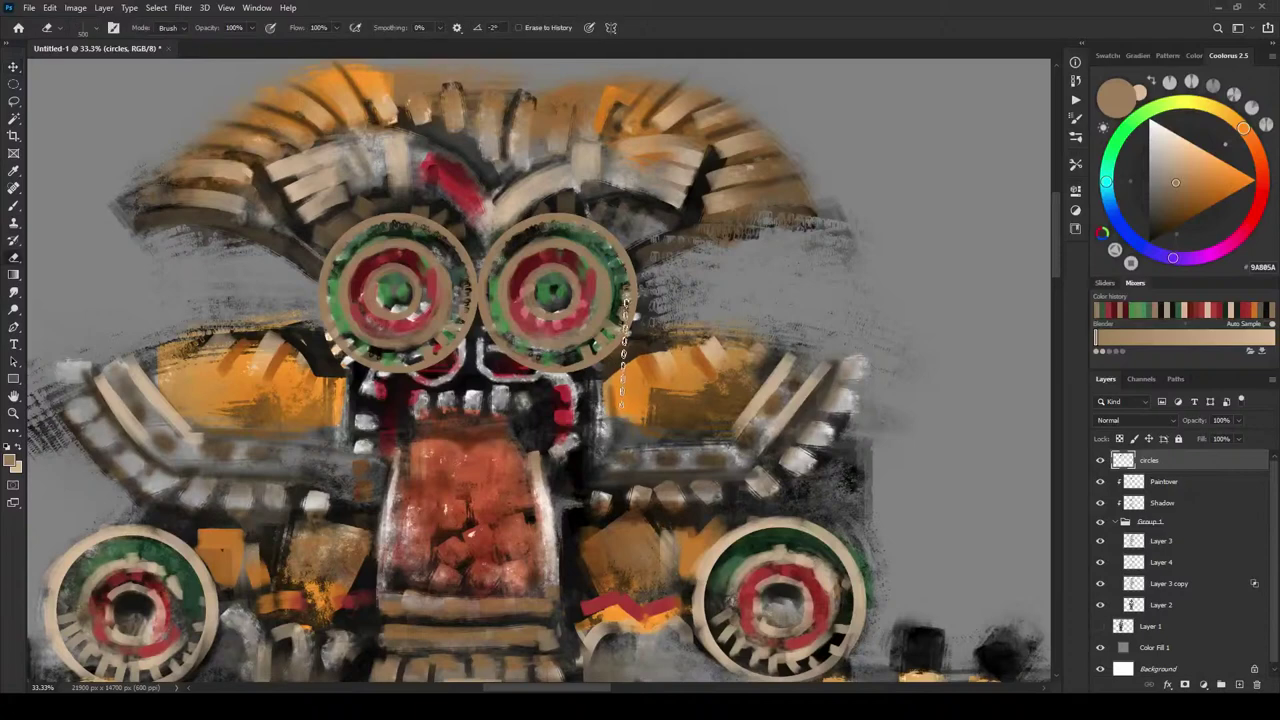
- Erase the lower outer edges of both eye circles to uncover the nose and rim teeth beneath them
{"action": "key", "text": "e"}
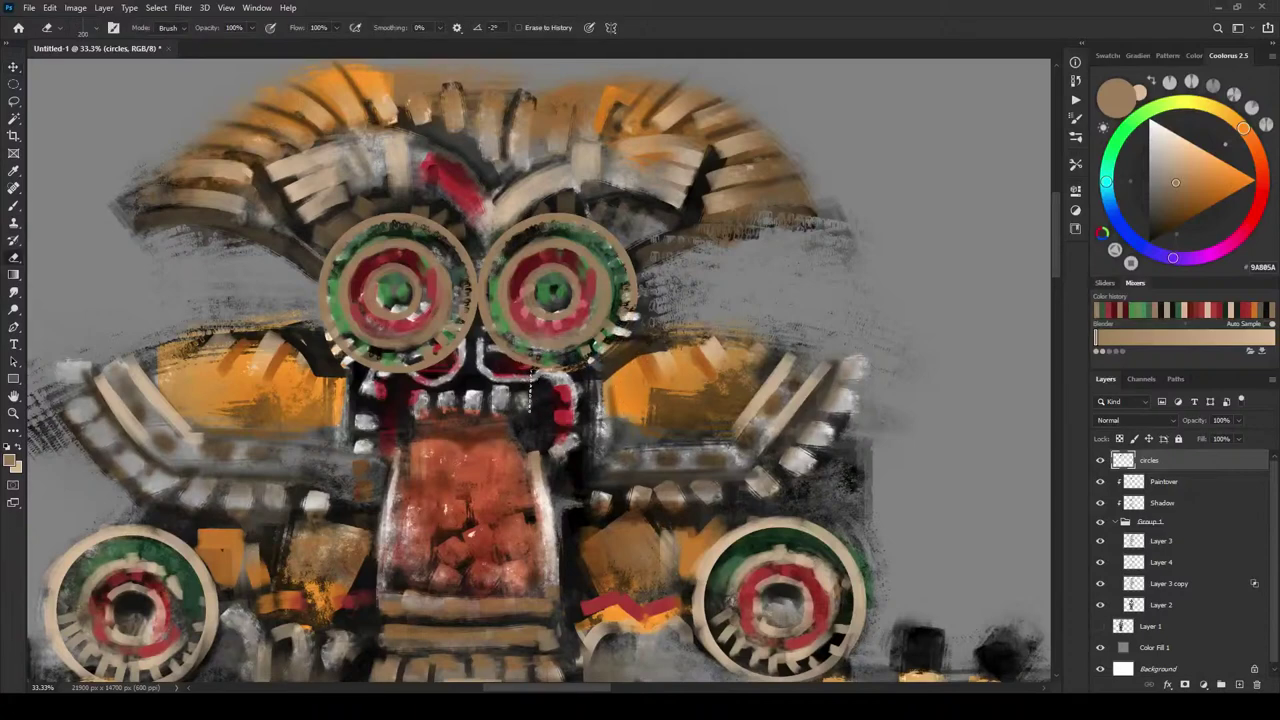
{"action": "mouse_move", "coordinate": [420, 372]}
{"action": "left_mouse_down"}
{"action": "mouse_move", "coordinate": [442, 370]}
{"action": "mouse_move", "coordinate": [412, 385]}
{"action": "mouse_move", "coordinate": [322, 346]}
{"action": "mouse_move", "coordinate": [398, 382]}
{"action": "left_mouse_up"}
{"action": "key", "text": "b"}
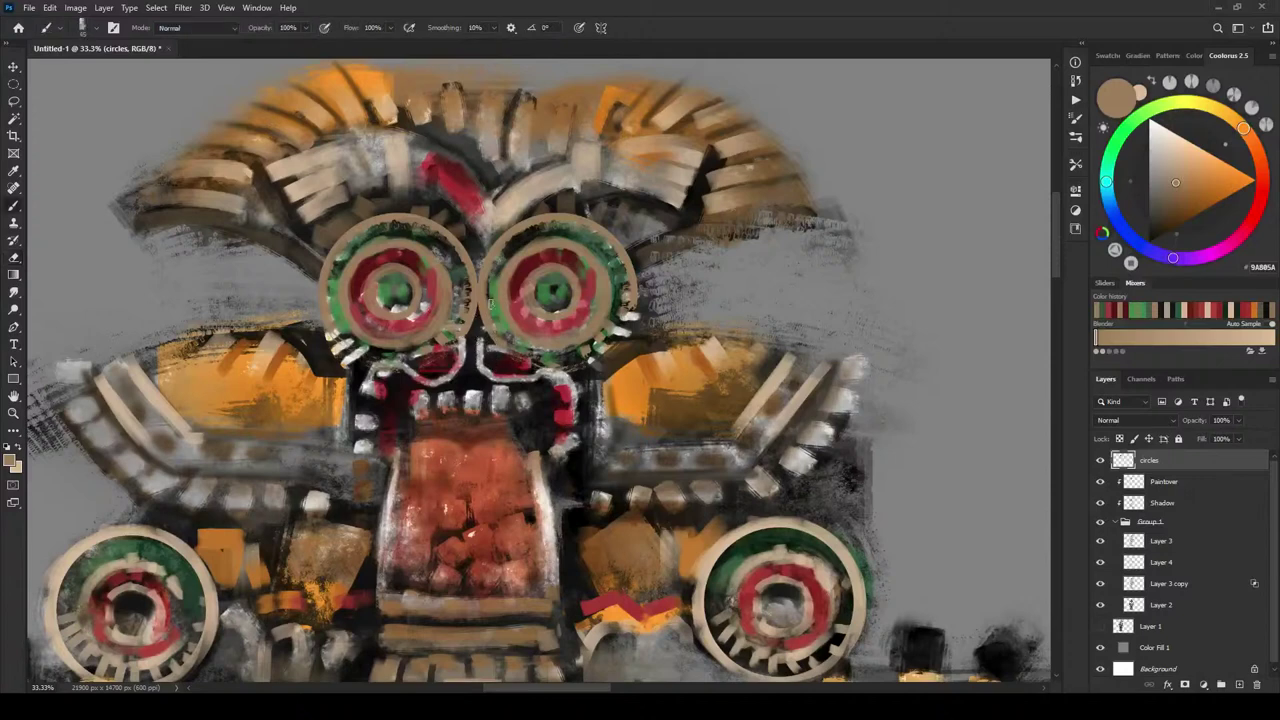
- Repaint the rim teeth below both eyes and the nostril outlines in a sampled orange, using a smaller brush for the outlines
{"action": "left_click", "coordinate": [397, 78], "text": "alt"}
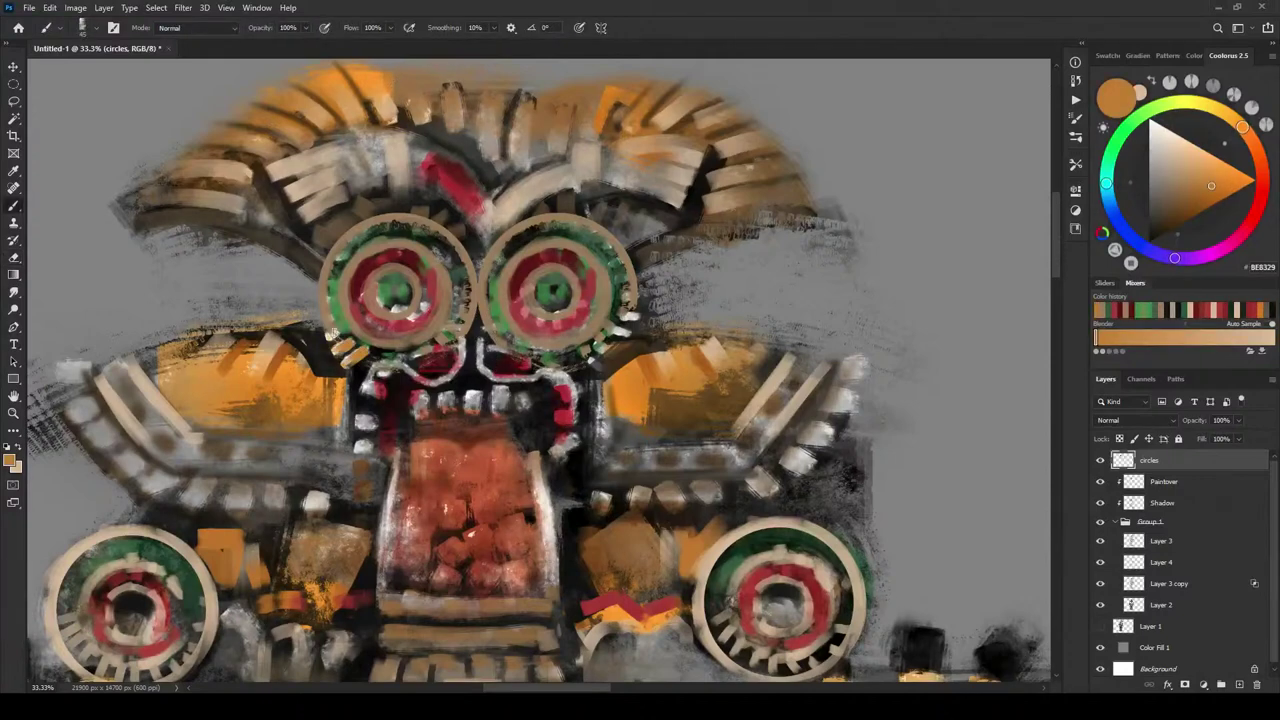
{"action": "mouse_move", "coordinate": [585, 350]}
{"action": "left_mouse_down"}
{"action": "mouse_move", "coordinate": [595, 363]}
{"action": "mouse_move", "coordinate": [611, 355]}
{"action": "mouse_move", "coordinate": [637, 319]}
{"action": "left_mouse_up"}
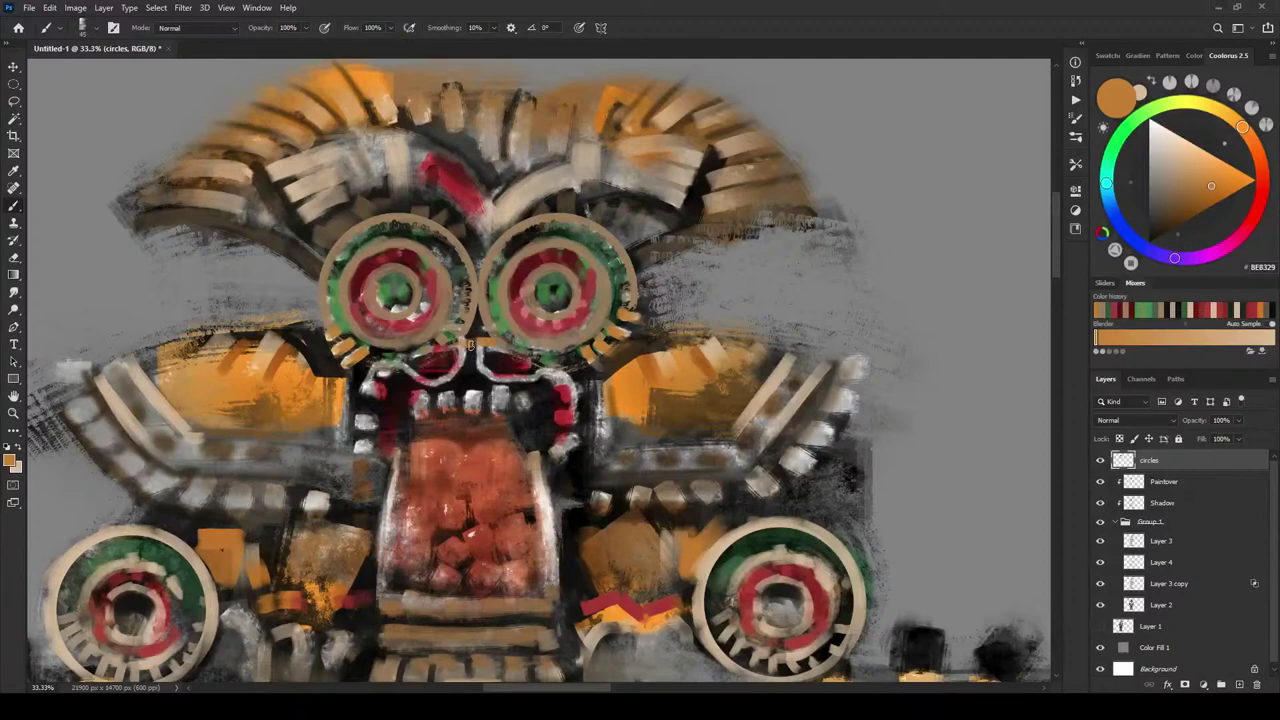
{"action": "left_click_drag", "start_coordinate": [473, 344], "coordinate": [473, 372]}
{"action": "key", "text": "bracketleft"}
{"action": "key", "text": "bracketleft"}
{"action": "key", "text": "bracketleft"}
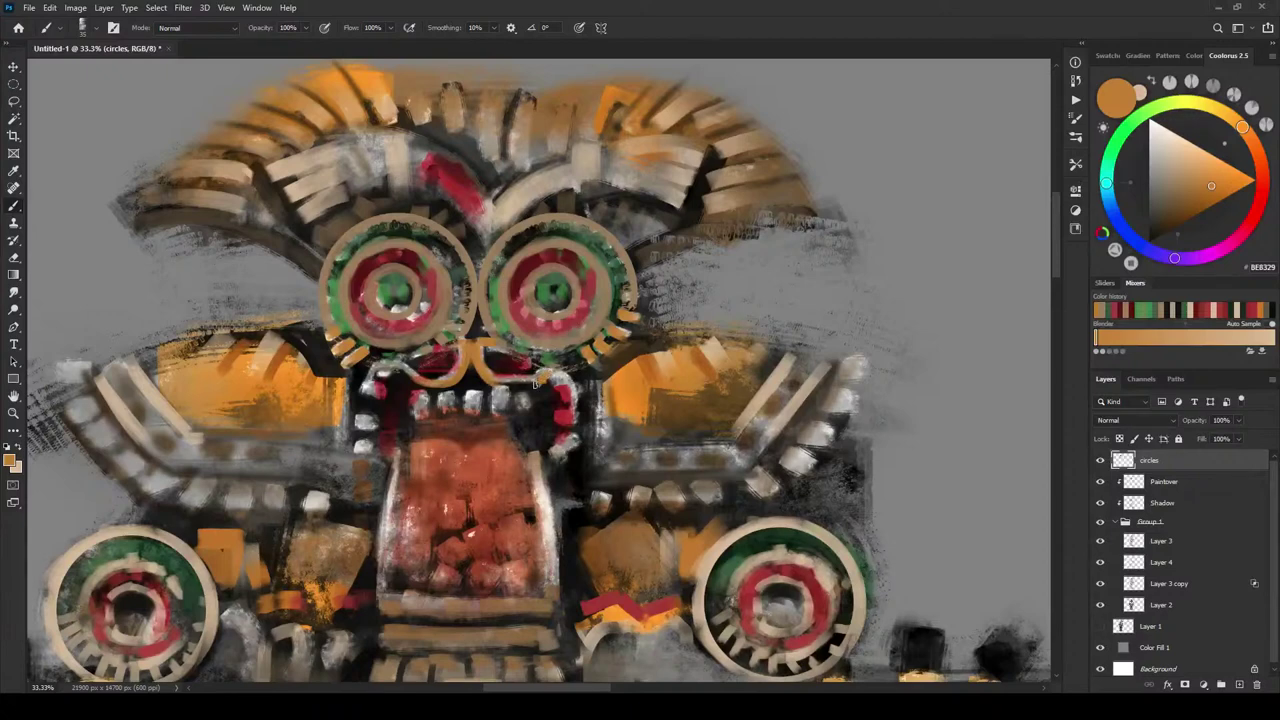
{"action": "left_click_drag", "start_coordinate": [386, 369], "coordinate": [442, 384]}
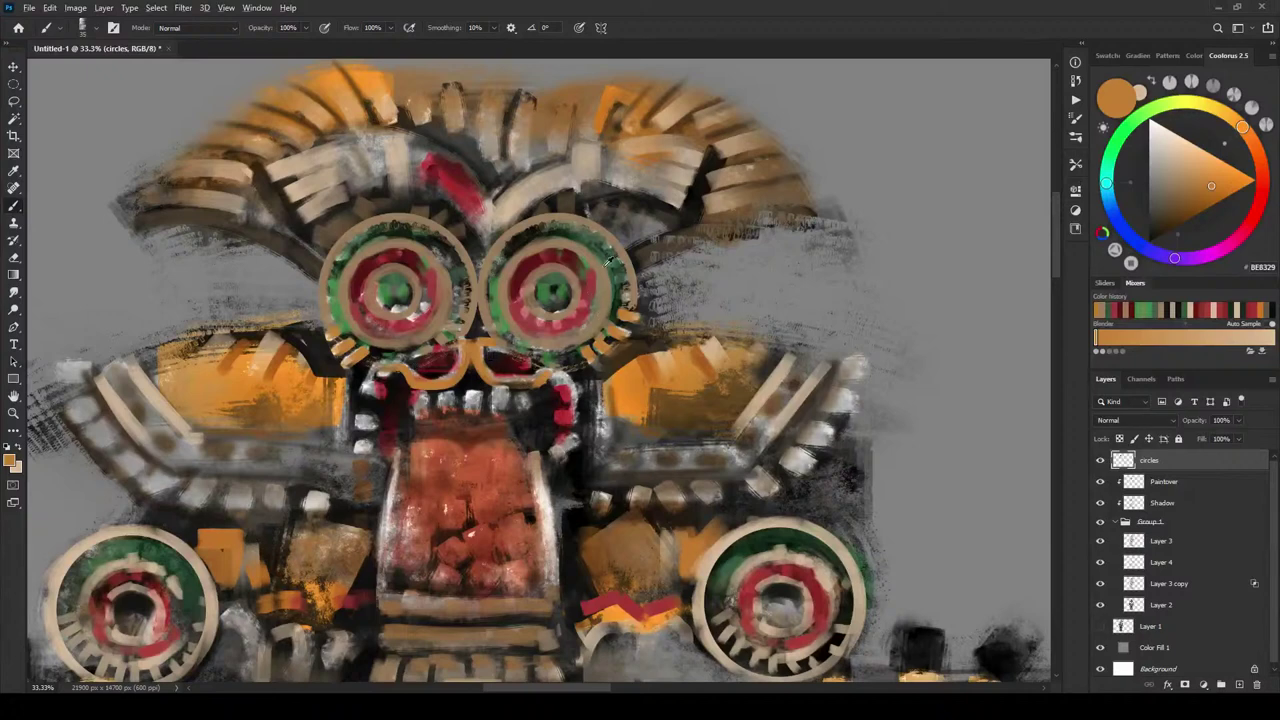
- Paint sampled green along the tops of the nostrils and fill the nostrils with sampled red
{"action": "left_click", "coordinate": [585, 263], "text": "alt"}
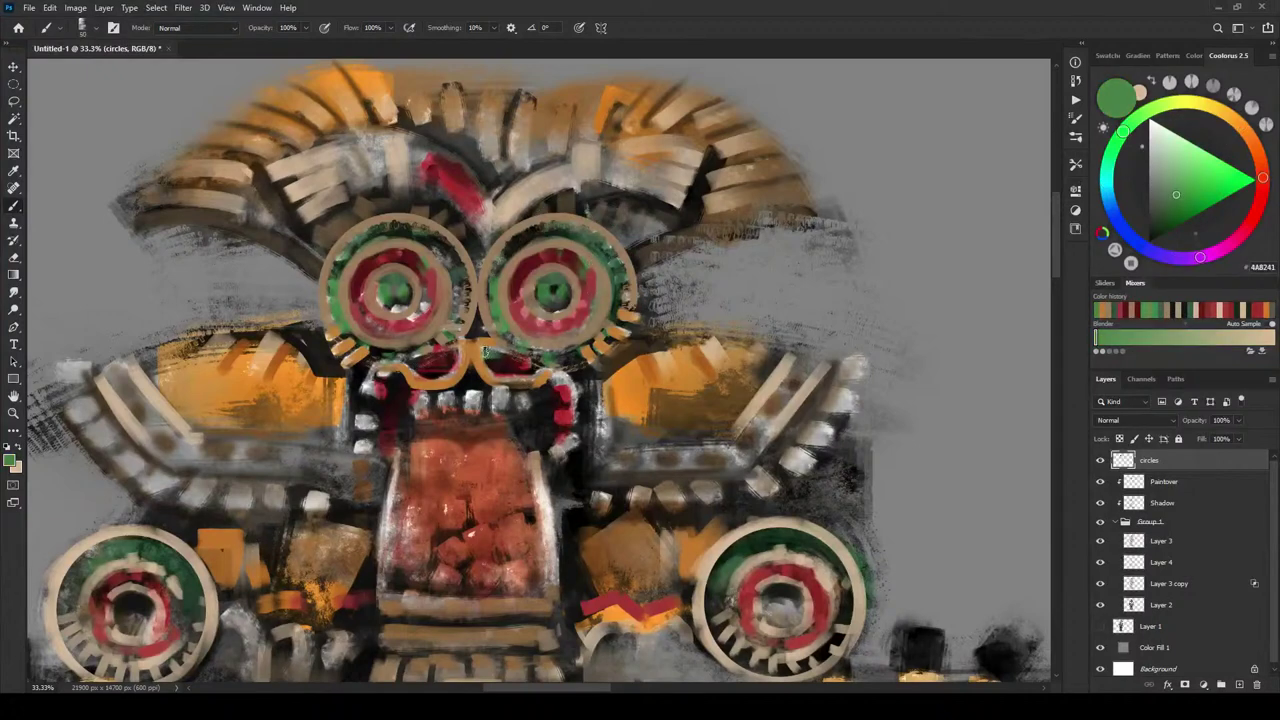
{"action": "mouse_move", "coordinate": [455, 350]}
{"action": "left_mouse_down"}
{"action": "mouse_move", "coordinate": [423, 351]}
{"action": "mouse_move", "coordinate": [456, 349]}
{"action": "left_mouse_up"}
{"action": "left_click", "coordinate": [557, 325], "text": "alt"}
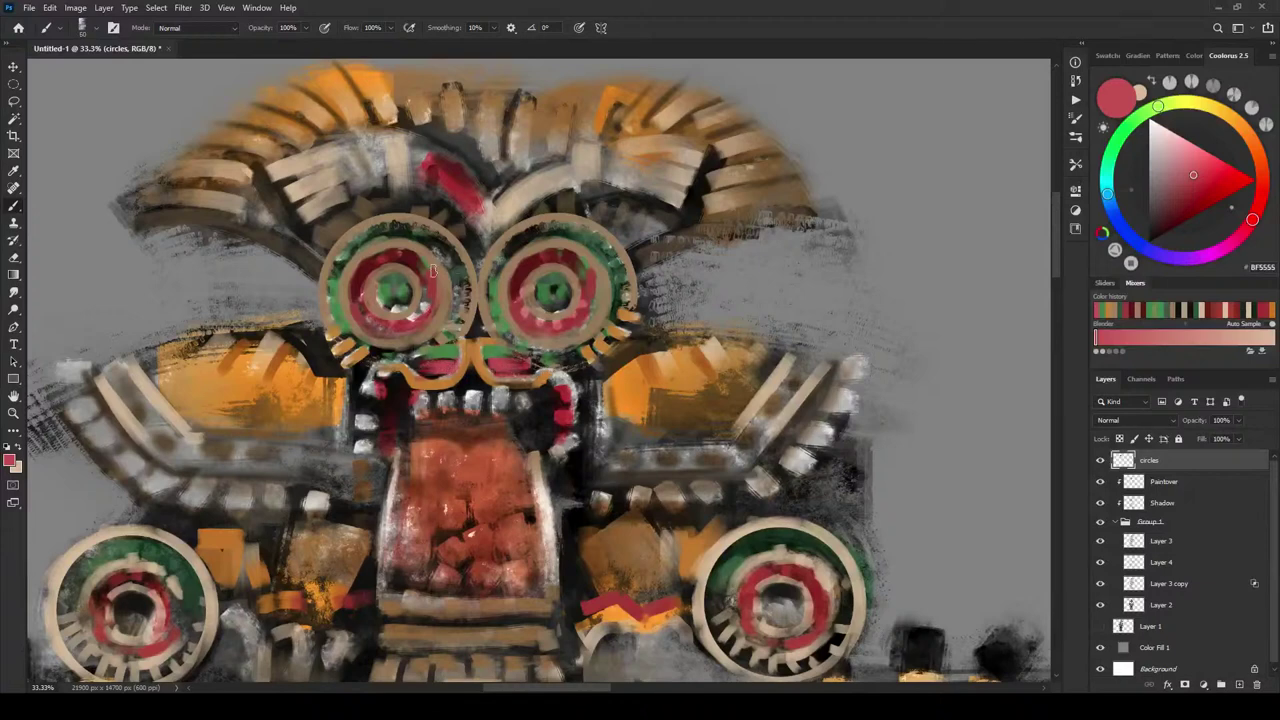
- Paint deep red and orange-red blocks along the inner edges on both sides of the mouth
{"action": "left_click", "coordinate": [460, 184], "text": "alt"}
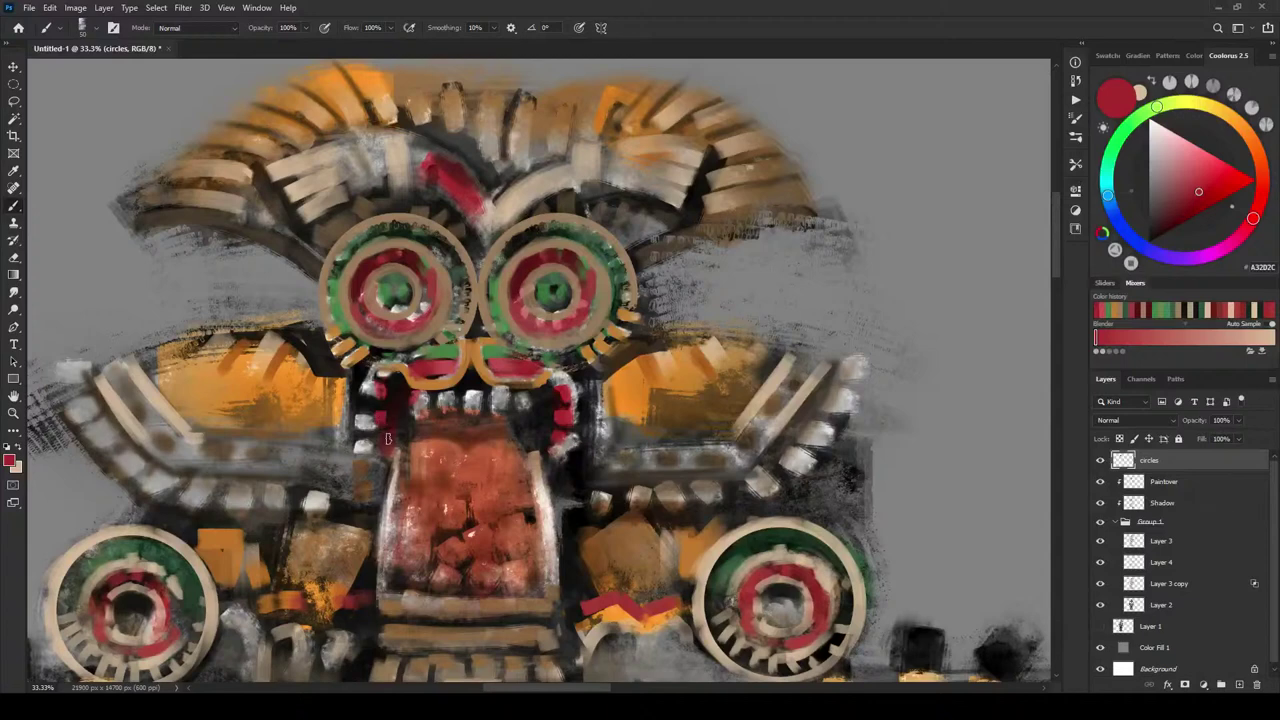
{"action": "left_click_drag", "start_coordinate": [1253, 203], "coordinate": [1265, 170]}
{"action": "left_click", "coordinate": [1212, 194]}
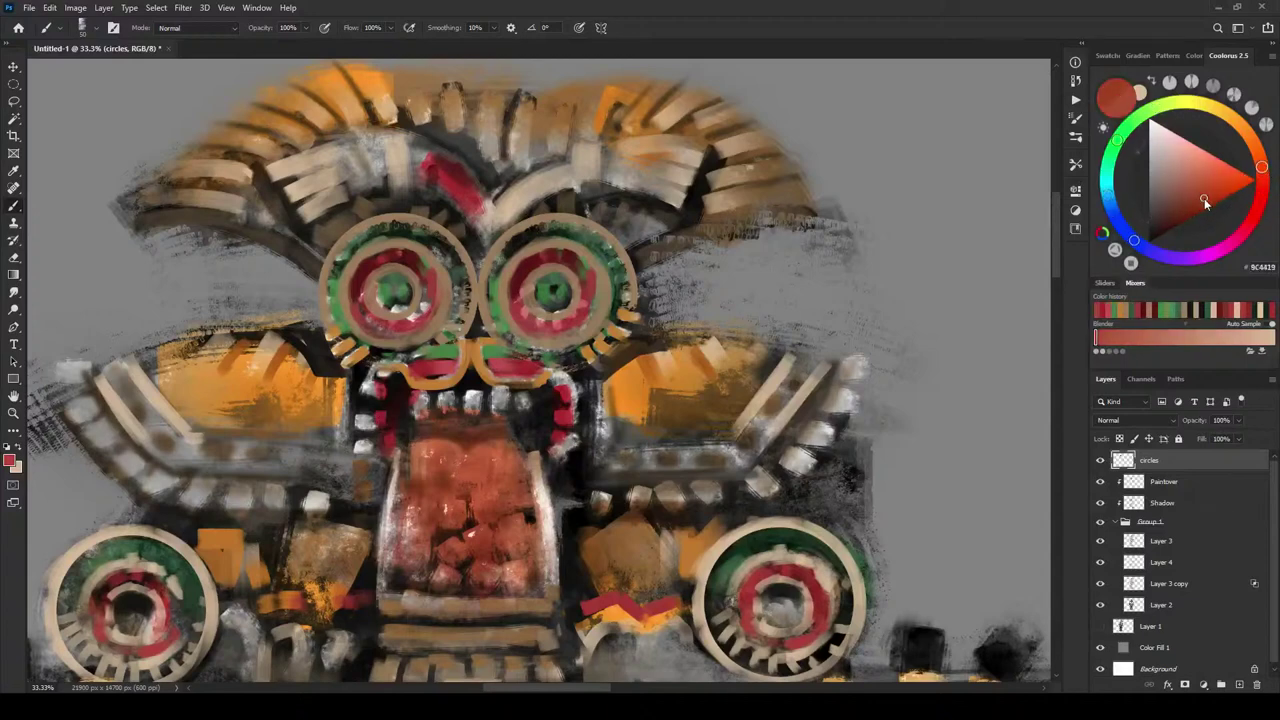
{"action": "key", "text": "]"}
{"action": "key", "text": "]"}
{"action": "left_click_drag", "start_coordinate": [391, 436], "coordinate": [390, 446]}
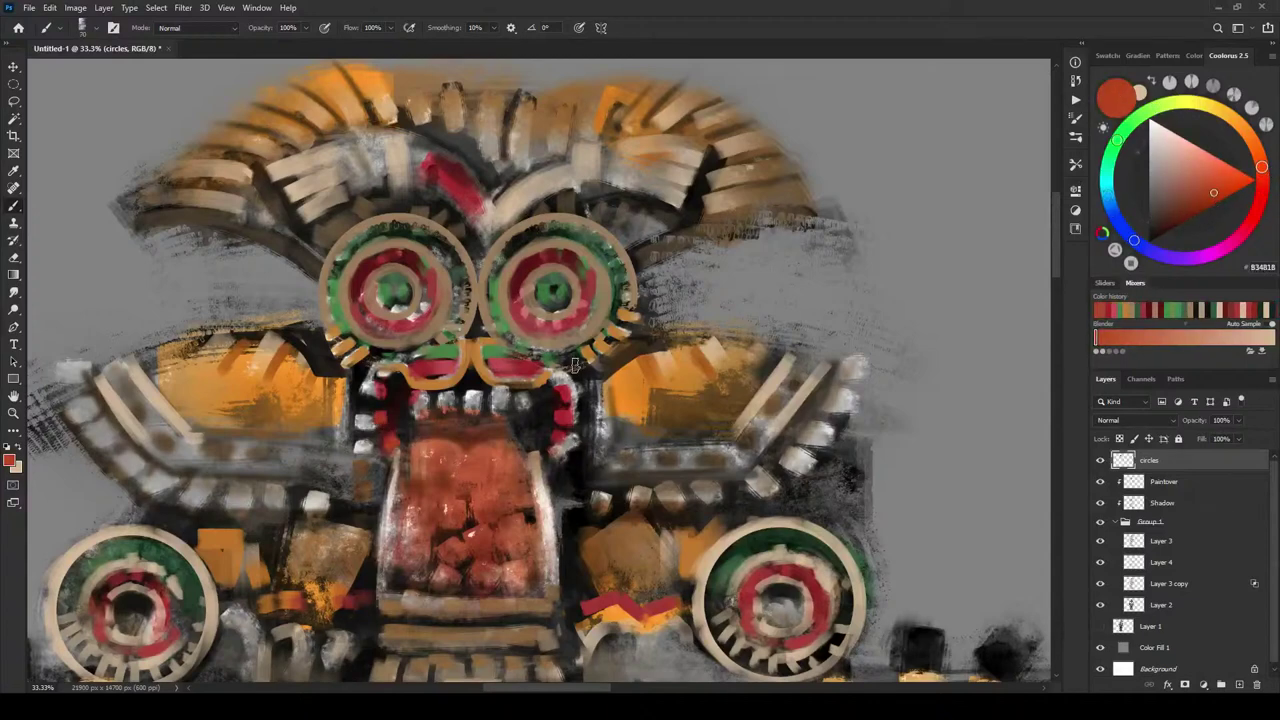
{"action": "left_click_drag", "start_coordinate": [554, 437], "coordinate": [548, 454]}
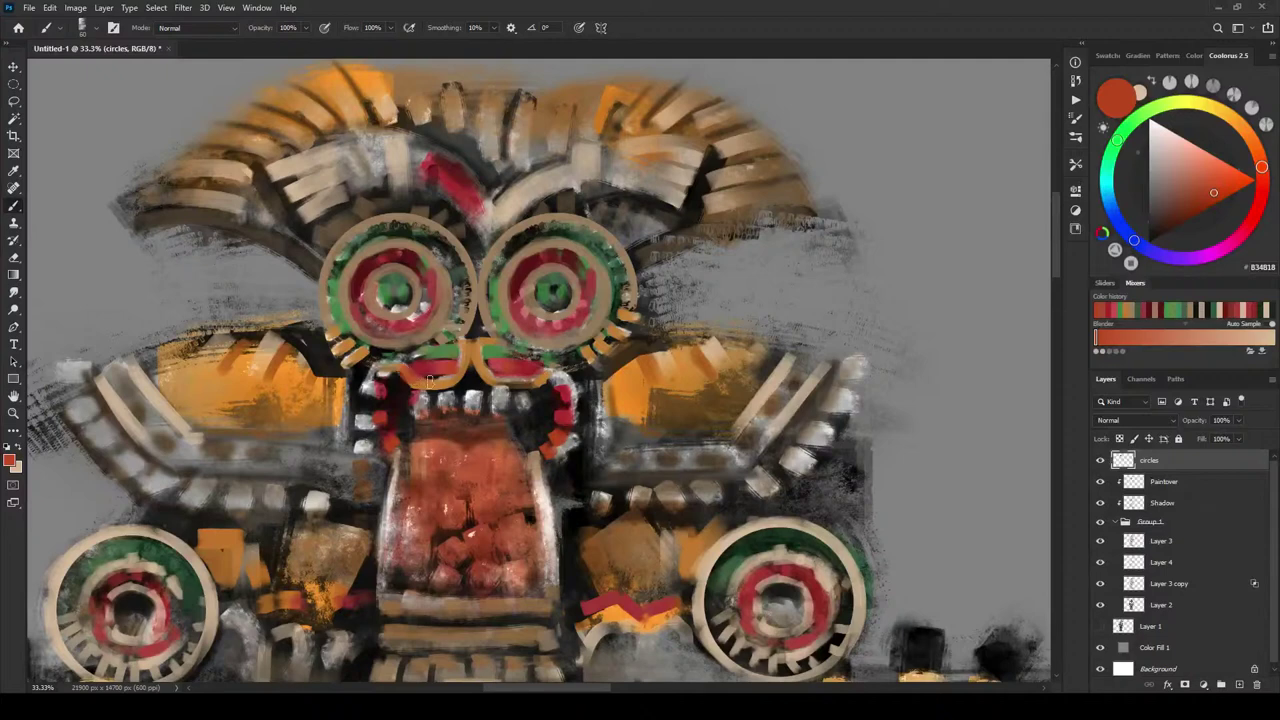
- Shade the nose outline with darker orange-brown and paint curved tan bands around both sides of the mouth
{"action": "left_click", "coordinate": [1195, 204]}
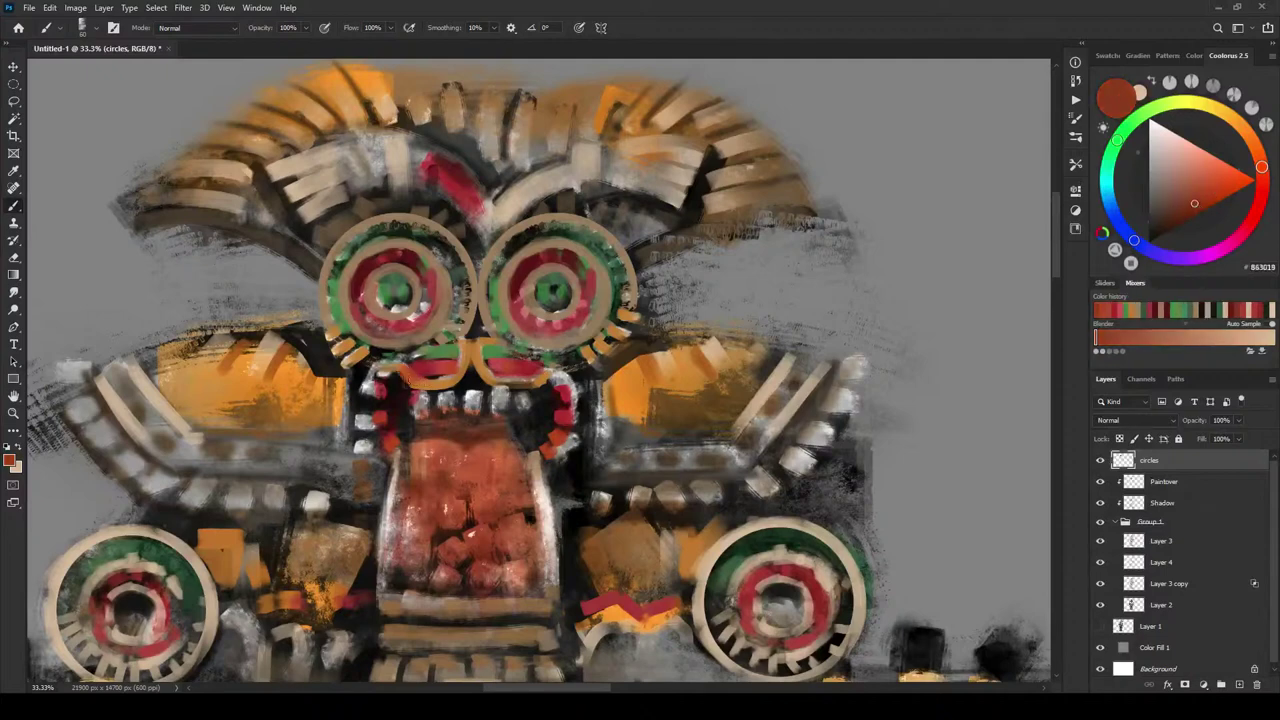
{"action": "left_click", "coordinate": [1257, 149]}
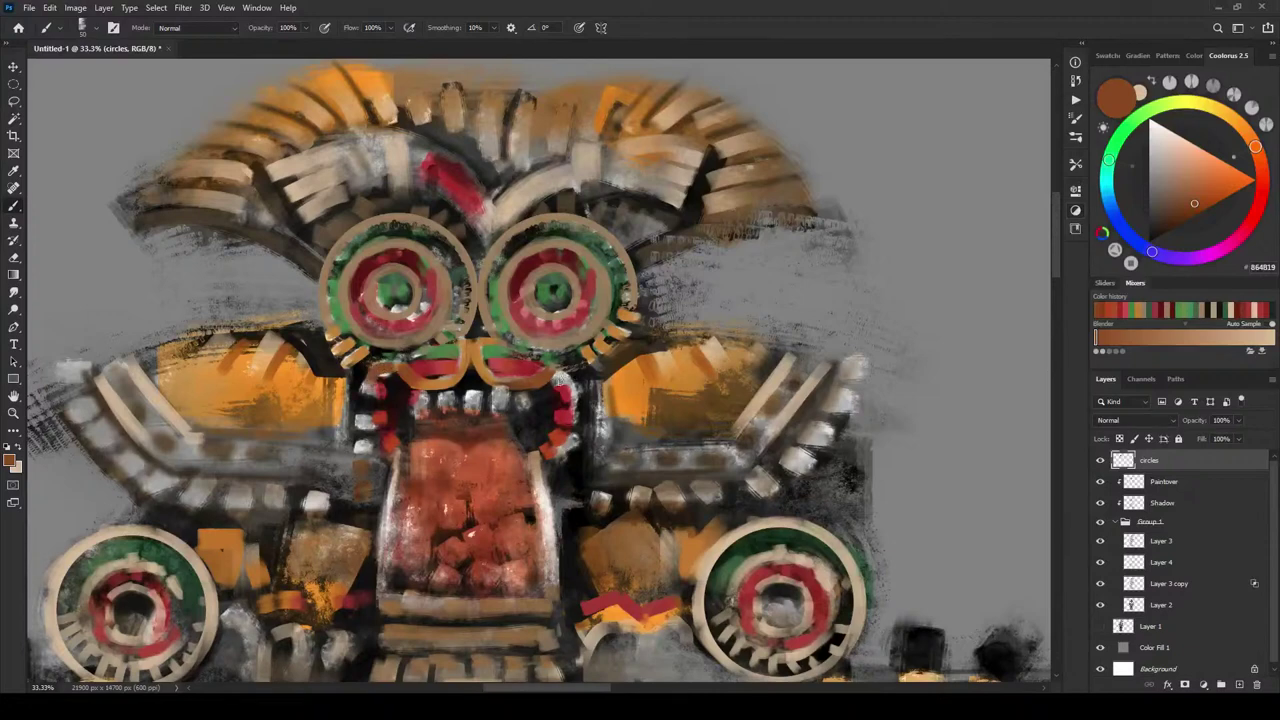
{"action": "left_click", "coordinate": [497, 368], "text": "alt"}
{"action": "left_click_drag", "start_coordinate": [585, 402], "coordinate": [556, 466]}
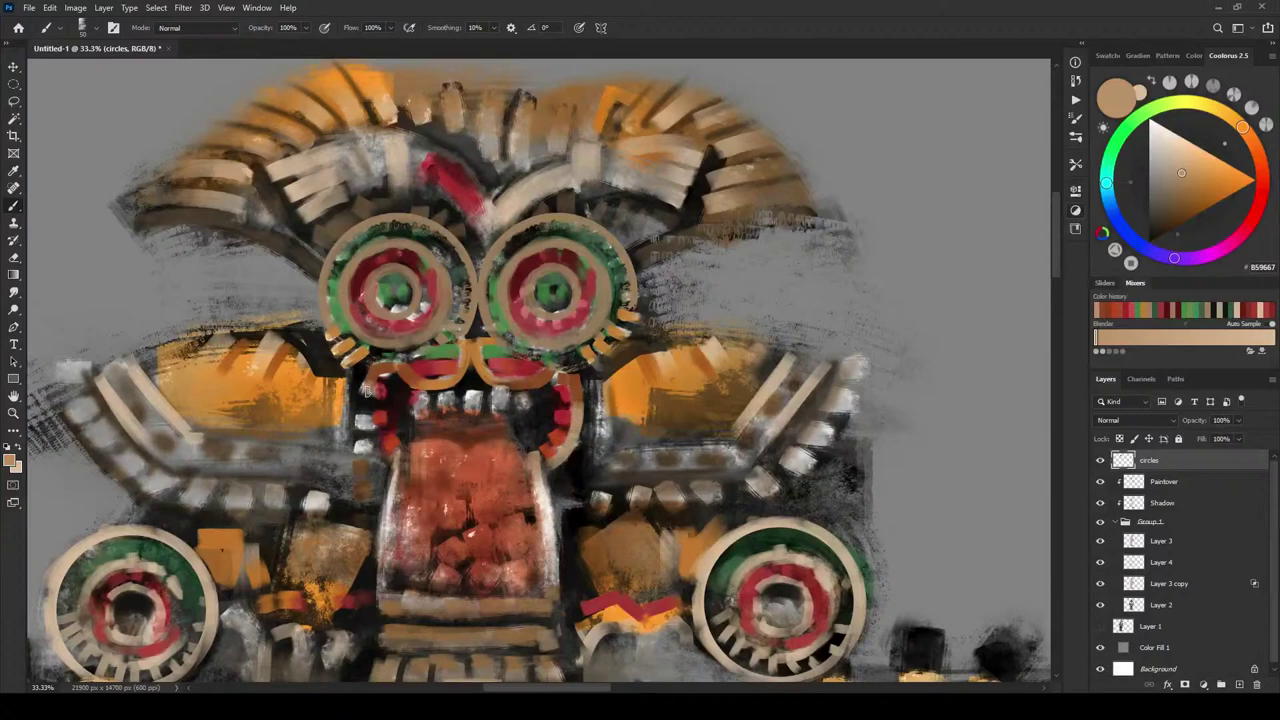
{"action": "left_click_drag", "start_coordinate": [371, 394], "coordinate": [387, 462]}
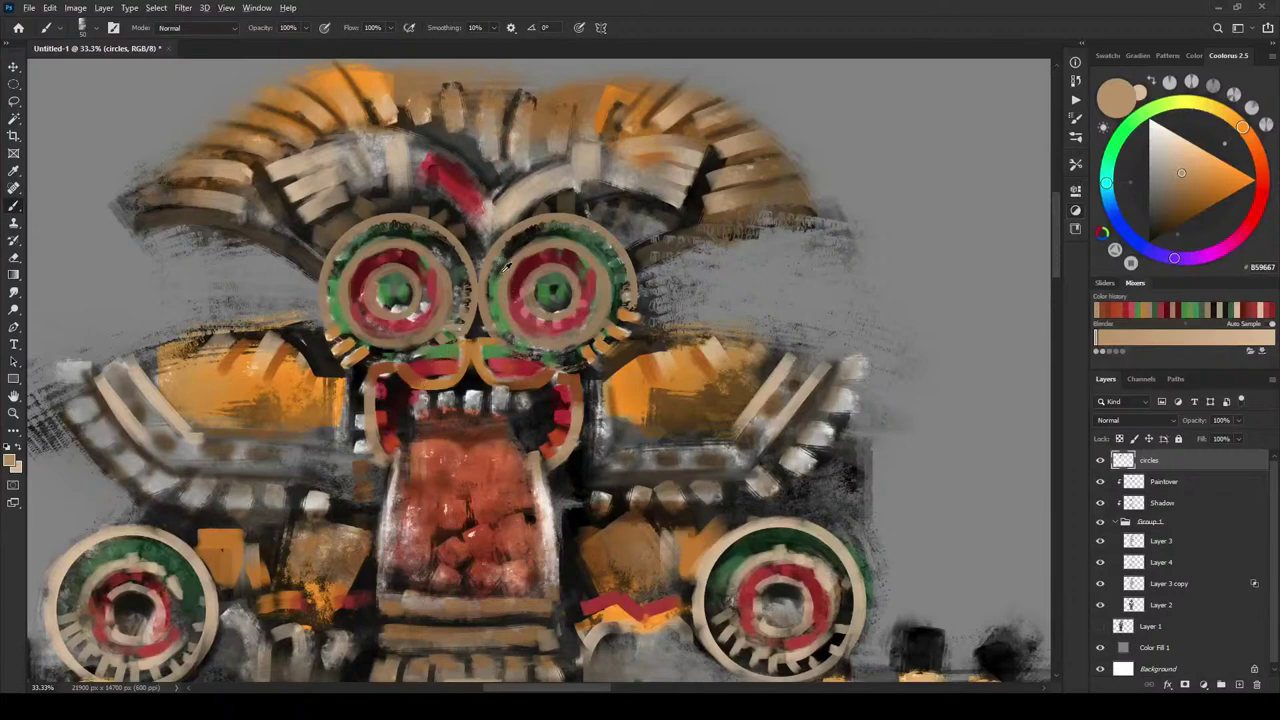
- Add dark green teeth around the outside of the tan bands on both sides of the mouth
{"action": "left_click", "coordinate": [581, 233], "text": "alt"}
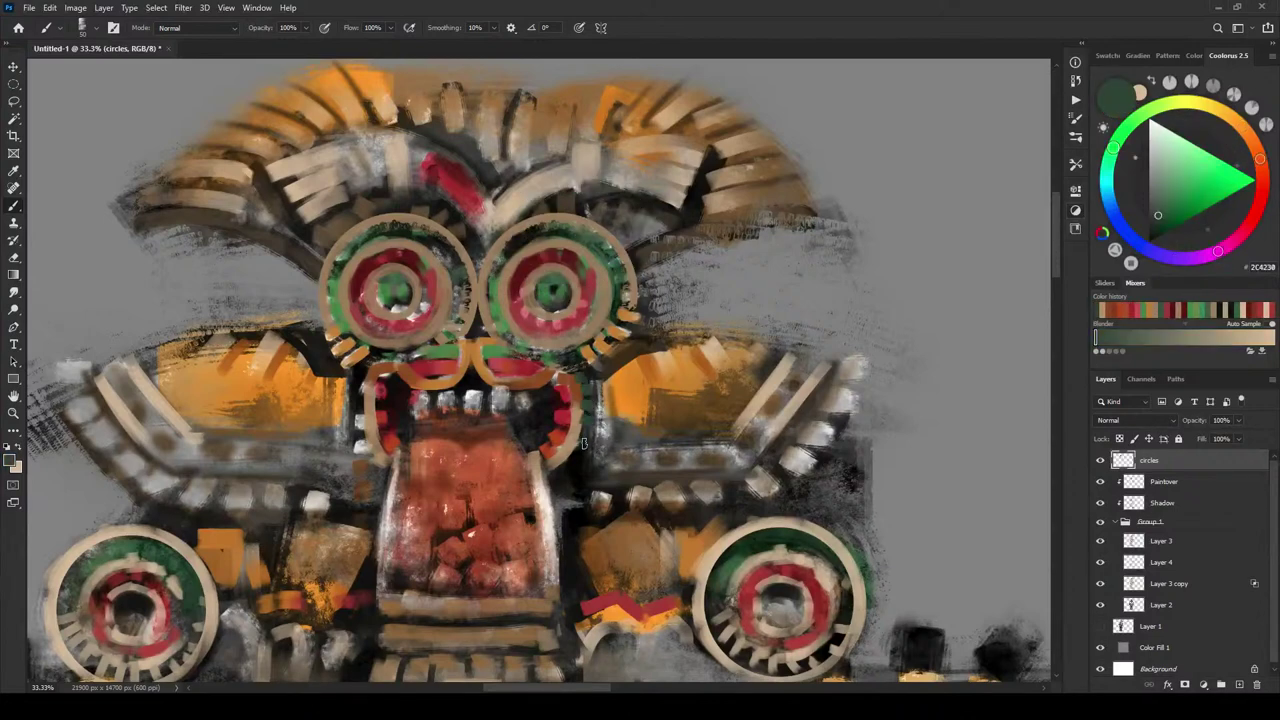
{"action": "mouse_move", "coordinate": [581, 468]}
{"action": "left_mouse_down"}
{"action": "mouse_move", "coordinate": [566, 458]}
{"action": "mouse_move", "coordinate": [557, 482]}
{"action": "left_mouse_up"}
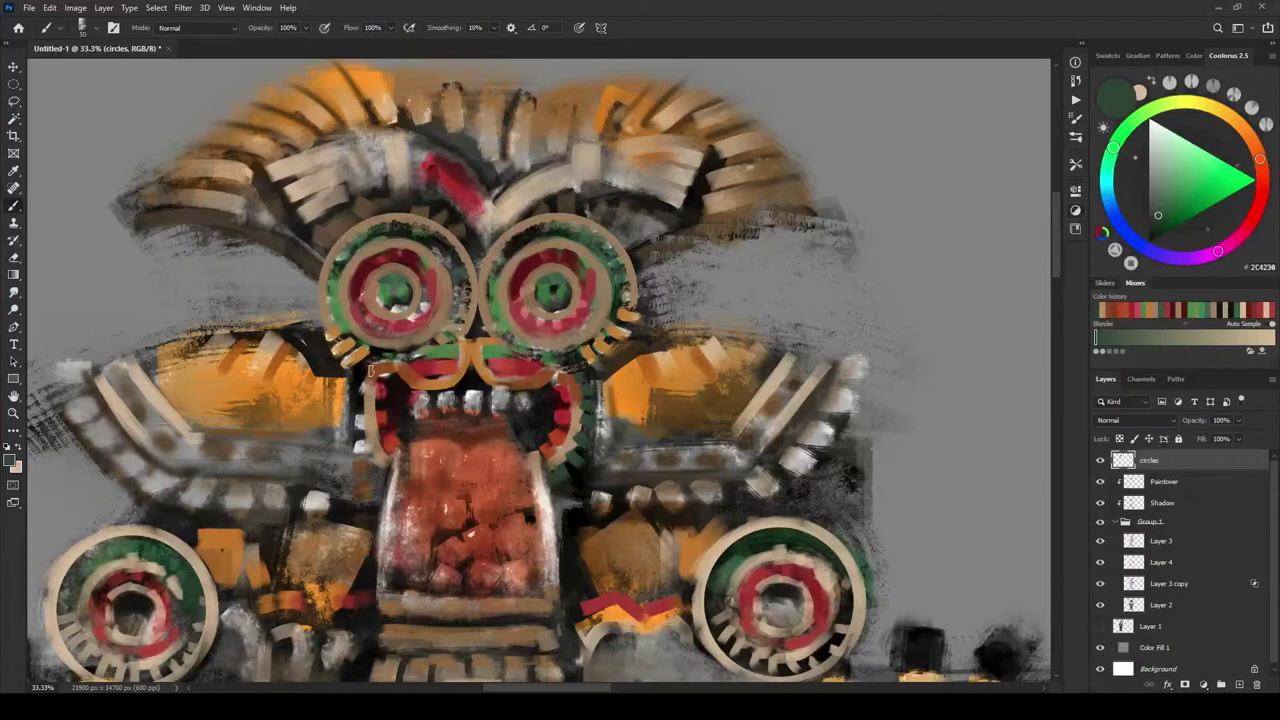
{"action": "mouse_move", "coordinate": [361, 384]}
{"action": "left_mouse_down"}
{"action": "mouse_move", "coordinate": [358, 466]}
{"action": "mouse_move", "coordinate": [380, 476]}
{"action": "left_mouse_up"}
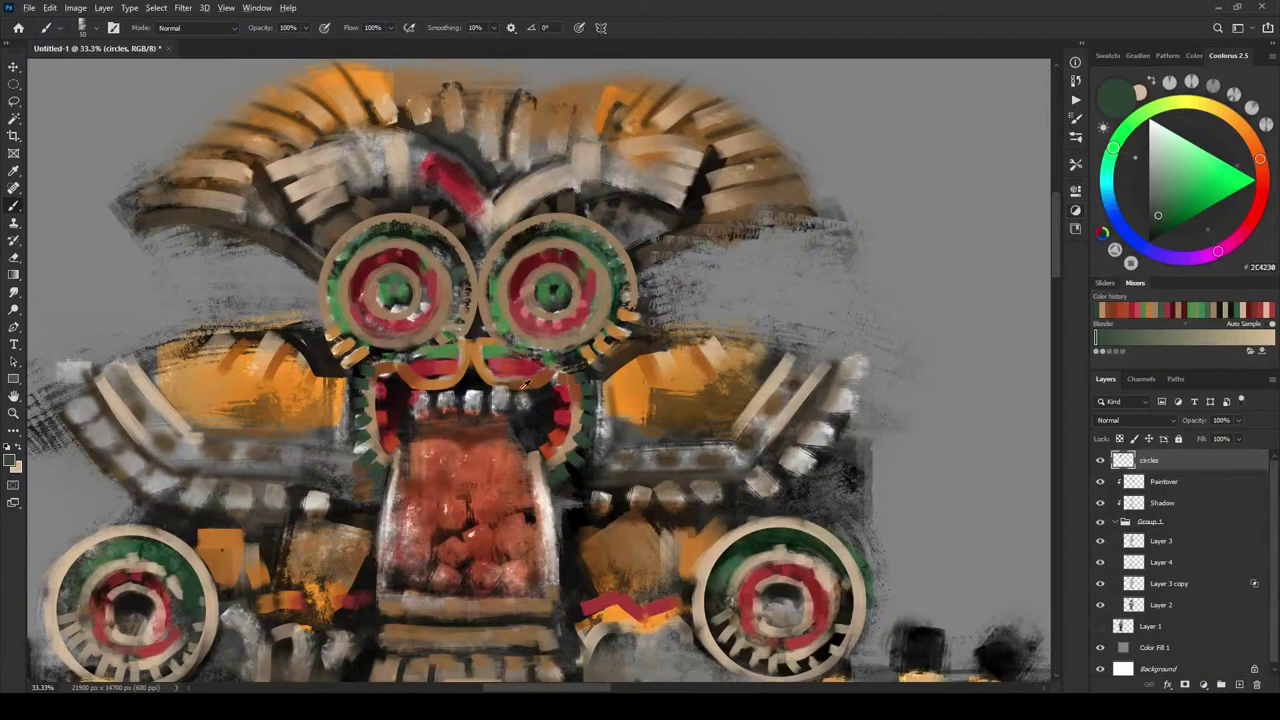
- Define the upper teeth and the shadow above the tongue with sampled near-black
{"action": "left_click", "coordinate": [467, 380], "text": "alt"}
{"action": "left_click_drag", "start_coordinate": [409, 418], "coordinate": [516, 419]}
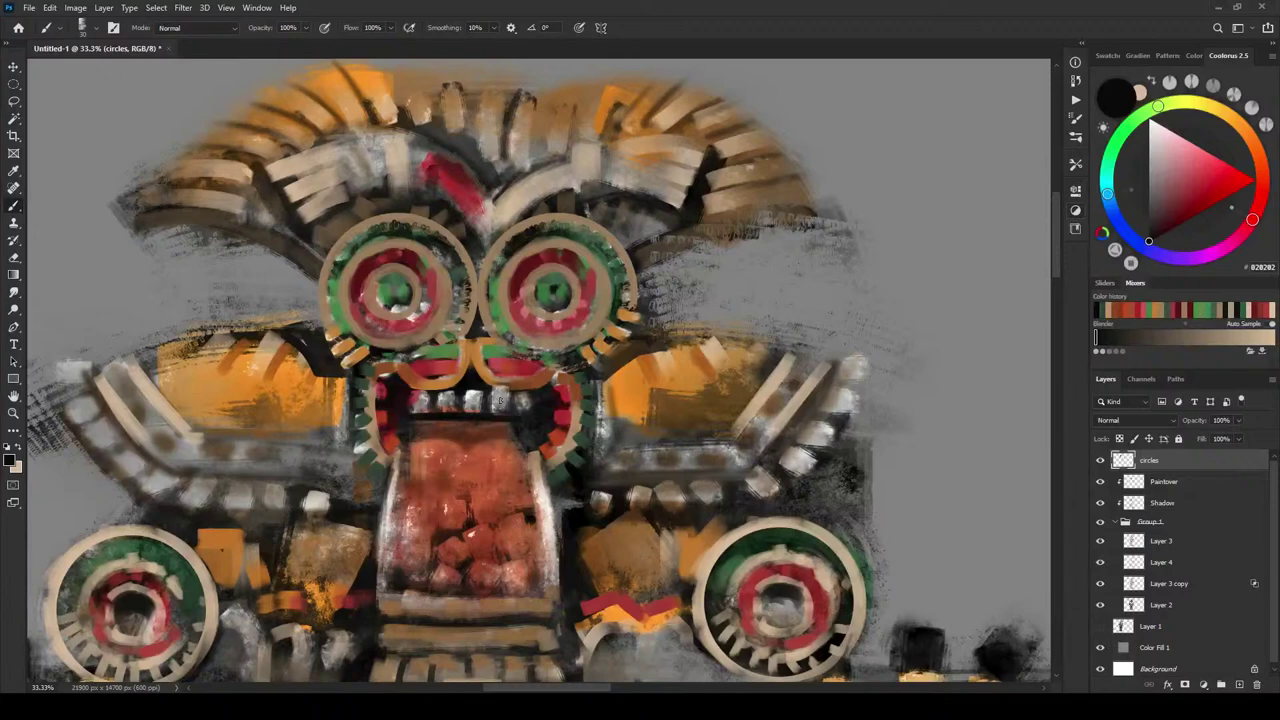
{"action": "left_click_drag", "start_coordinate": [402, 431], "coordinate": [523, 428]}
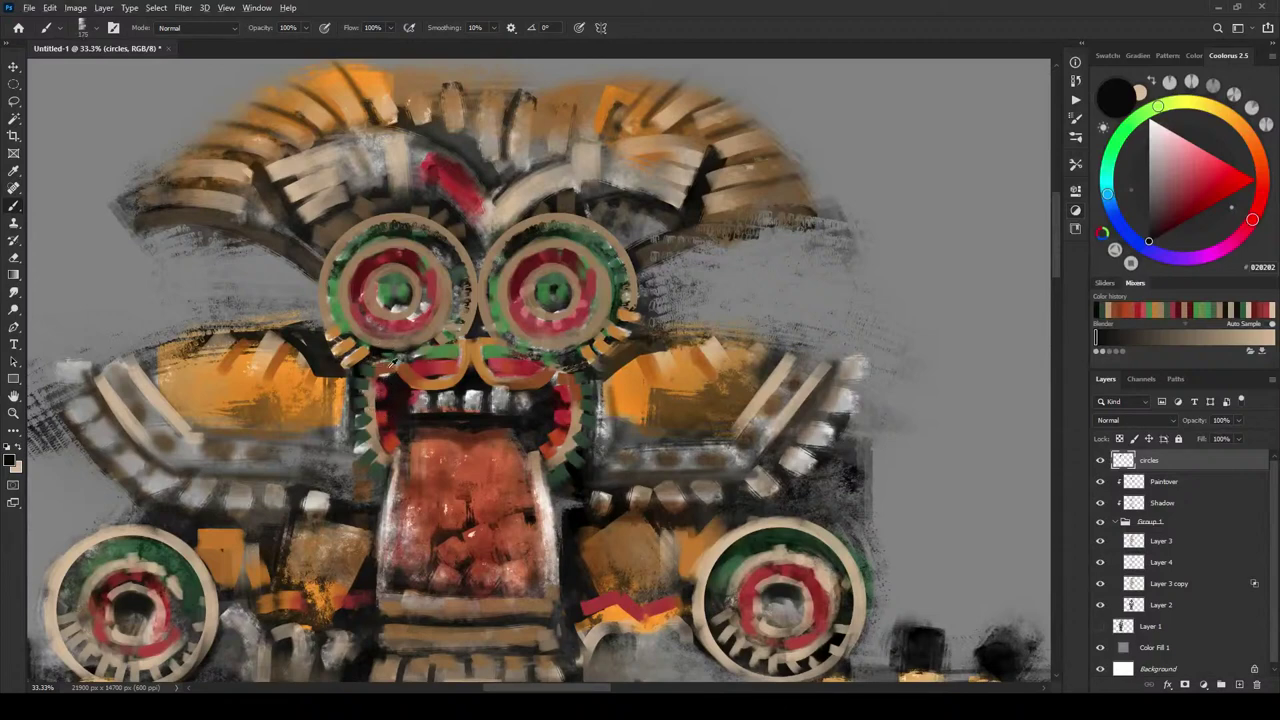
- Shade the upper corners of the mouth beside the nose with dark reddish brown
{"action": "left_click_drag", "start_coordinate": [398, 396], "coordinate": [384, 372], "text": "alt"}
{"action": "left_click_drag", "start_coordinate": [1174, 212], "coordinate": [1162, 217]}
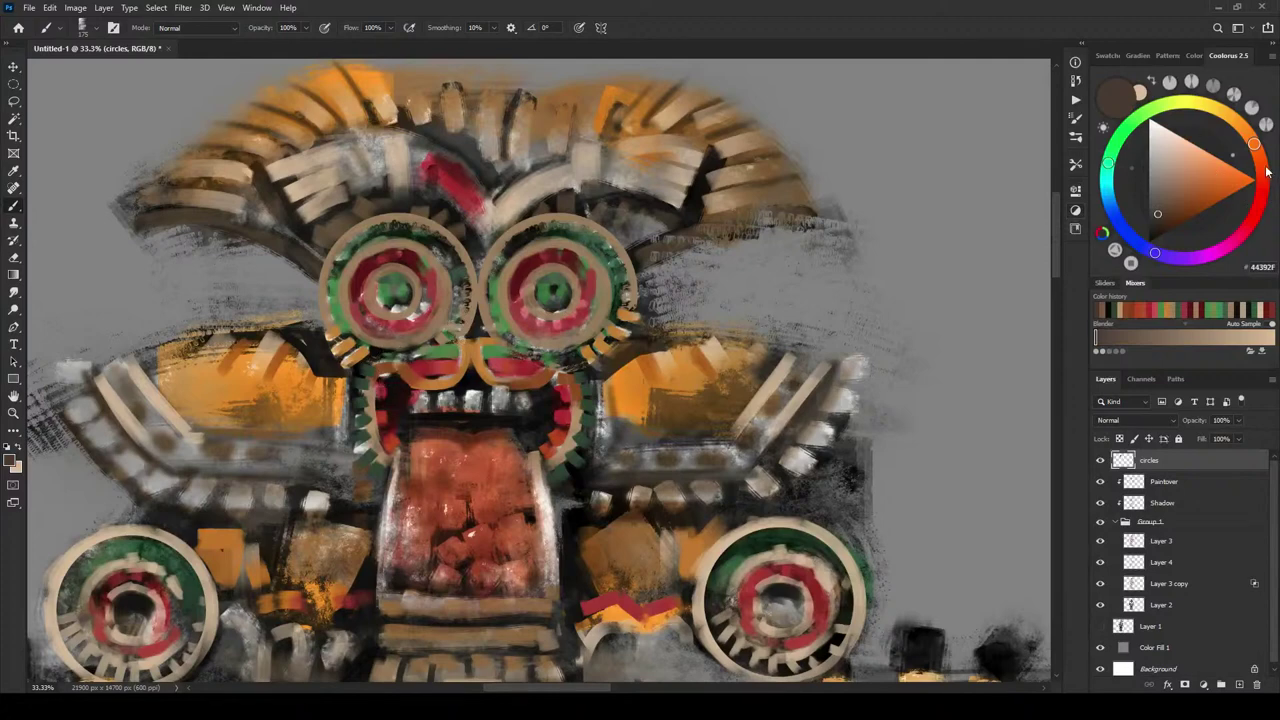
{"action": "left_click_drag", "start_coordinate": [1266, 172], "coordinate": [1264, 164]}
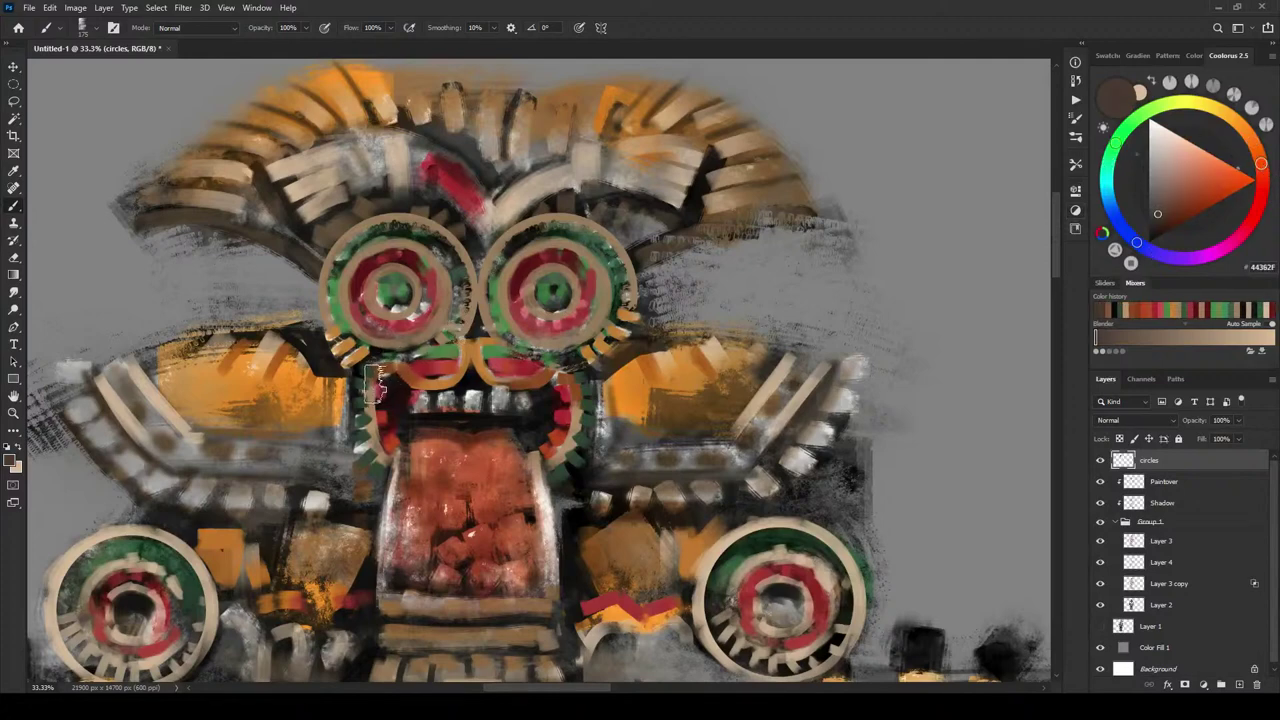
{"action": "left_click_drag", "start_coordinate": [1161, 200], "coordinate": [1158, 225]}
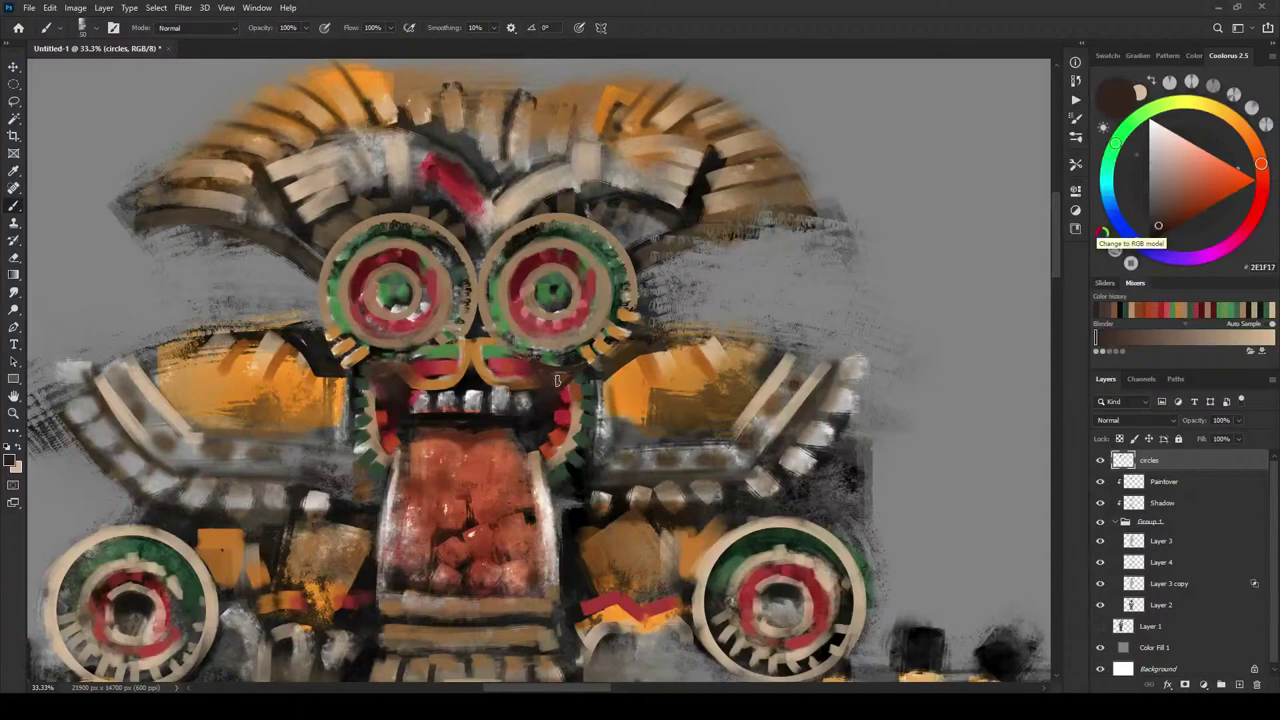
{"action": "left_click_drag", "start_coordinate": [376, 365], "coordinate": [412, 368]}
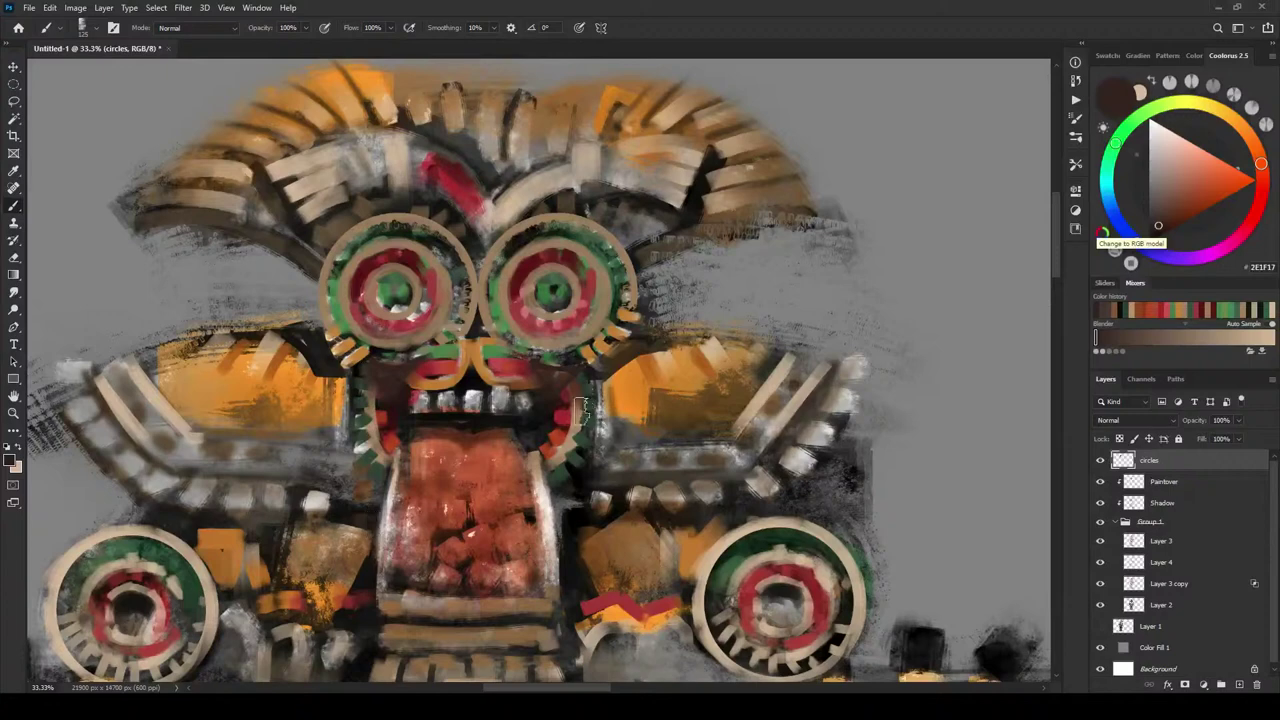
- Darken the gap beside the tongue's left border with near-black and paint a light tan rim along its lower end
{"action": "left_click", "coordinate": [568, 358], "text": "alt"}
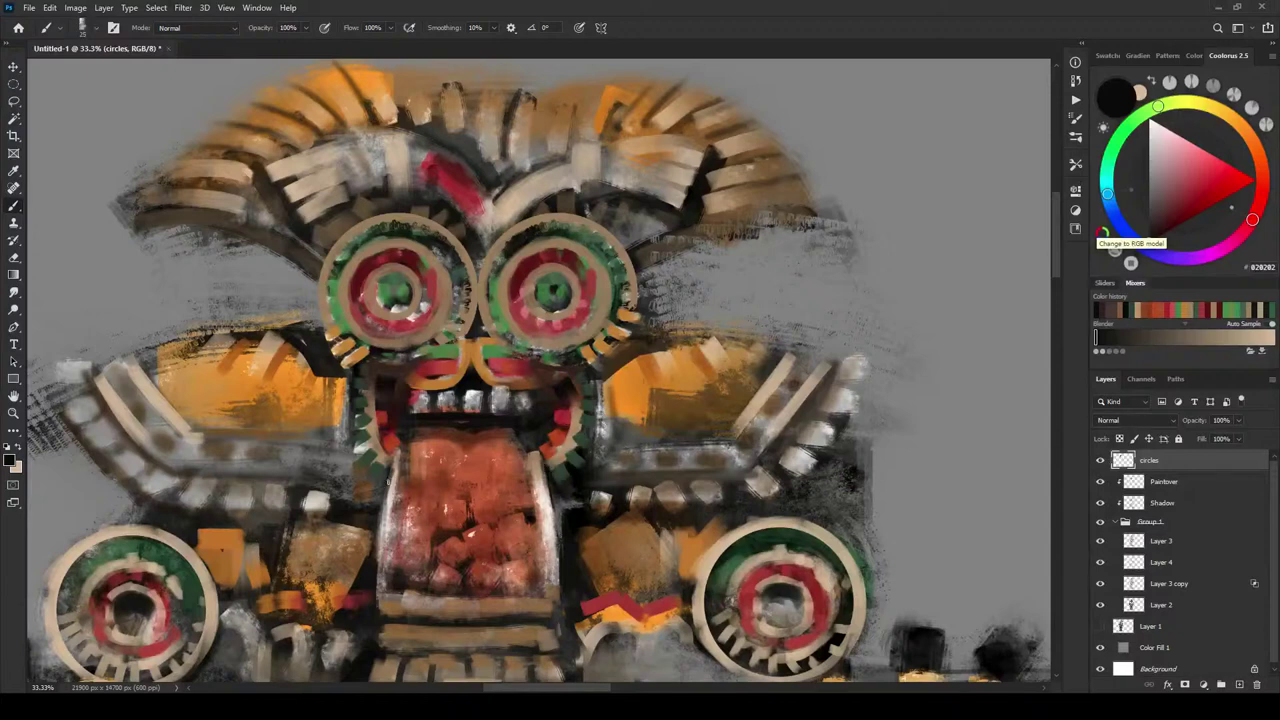
{"action": "left_click_drag", "start_coordinate": [387, 473], "coordinate": [377, 507]}
{"action": "left_click", "coordinate": [542, 458], "text": "alt"}
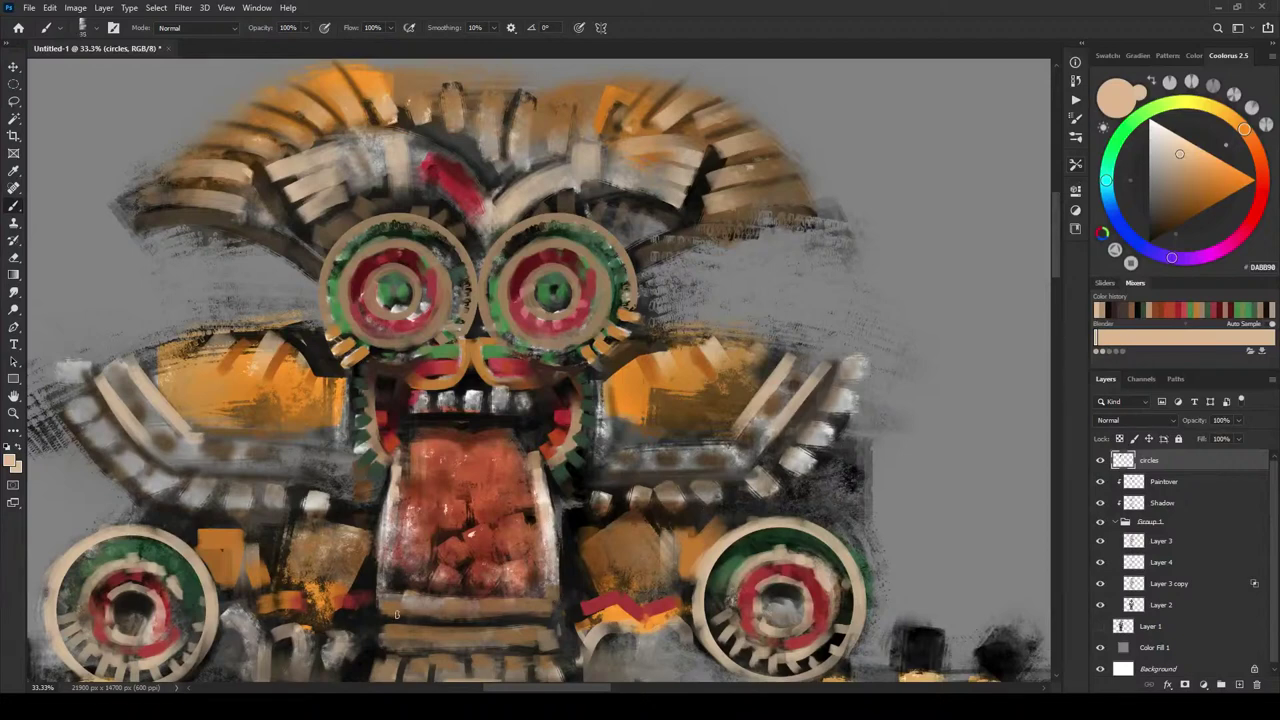
{"action": "left_click_drag", "start_coordinate": [383, 606], "coordinate": [558, 604]}
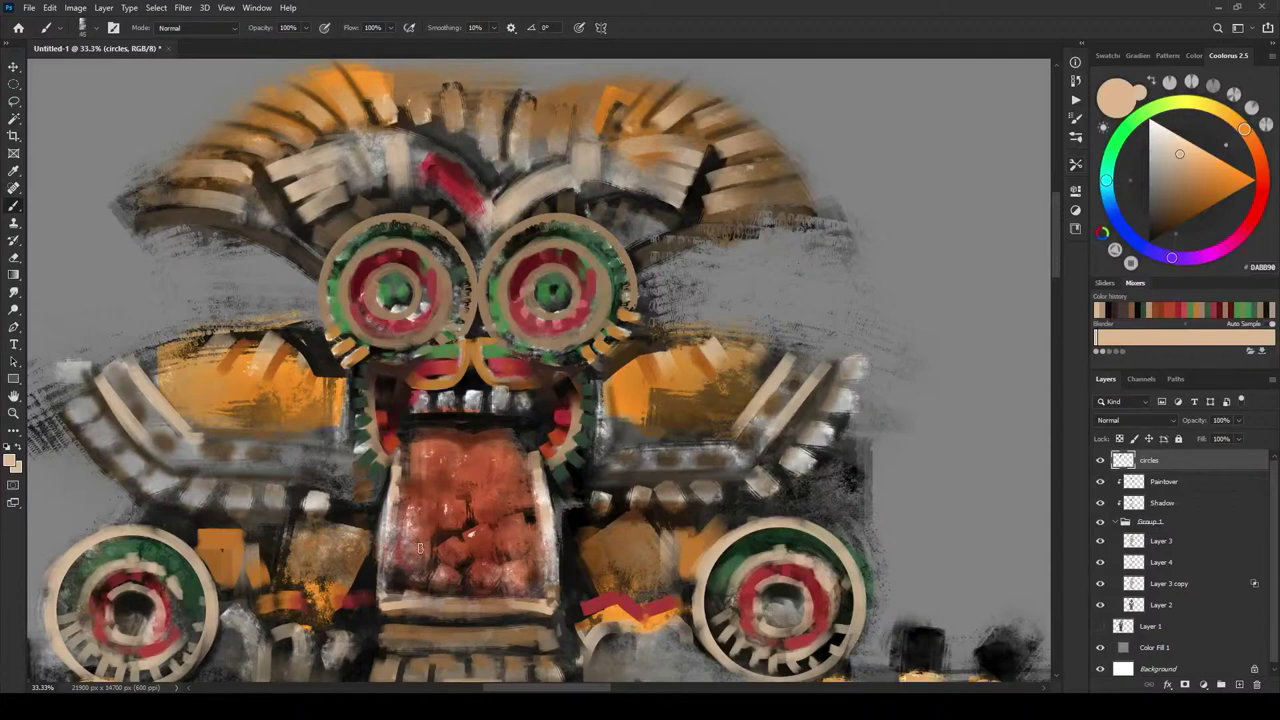
- Shade the crevices between the tongue's red bumps with a sampled dark reddish brown
{"action": "left_click", "coordinate": [468, 500], "text": "alt"}
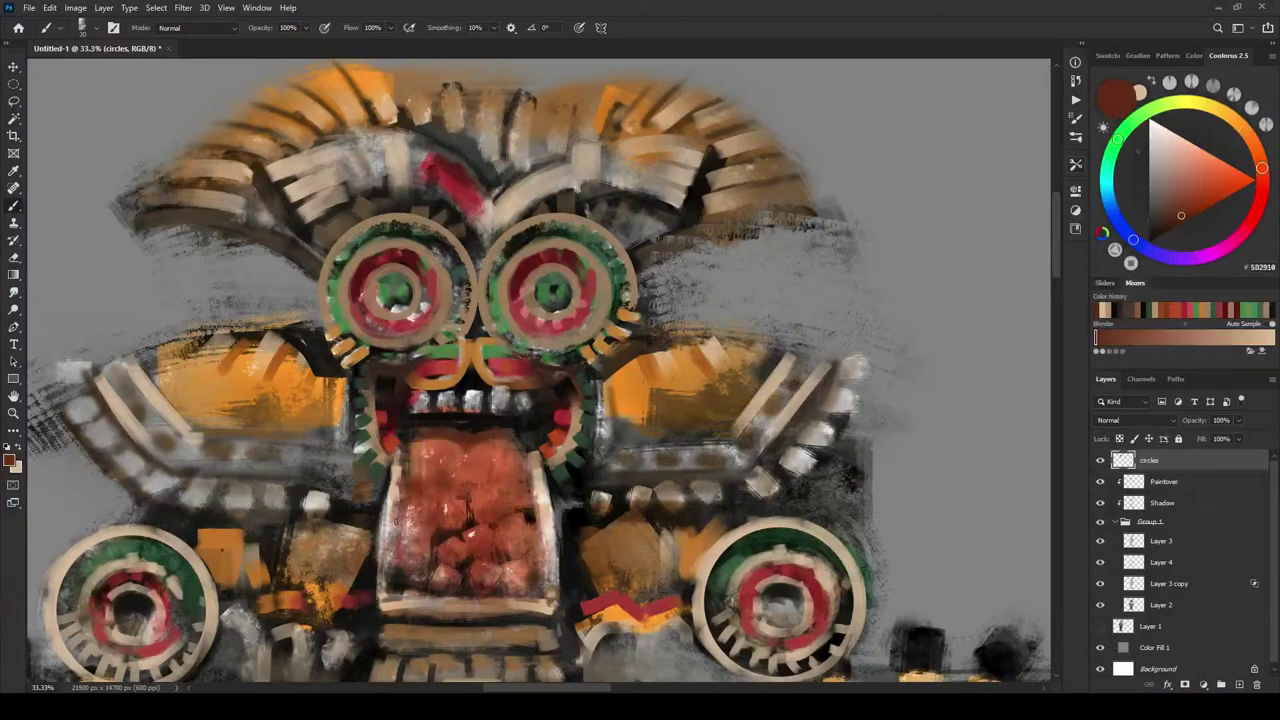
{"action": "left_click_drag", "start_coordinate": [403, 531], "coordinate": [400, 552]}
{"action": "left_click_drag", "start_coordinate": [439, 494], "coordinate": [428, 502]}
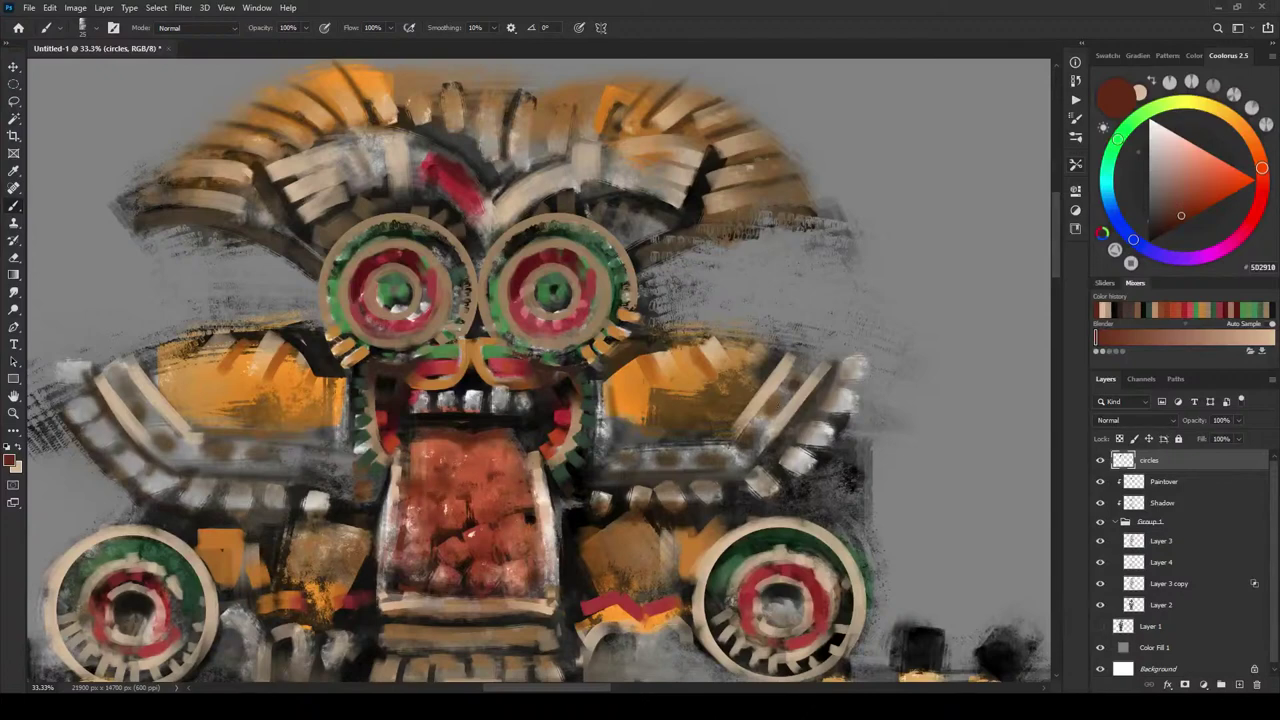
- Examine the whole totem at reduced size to judge the overall painting, from the base up to the top face
{"action": "scroll", "coordinate": [494, 474], "scroll_direction": "down", "scroll_amount": 6}
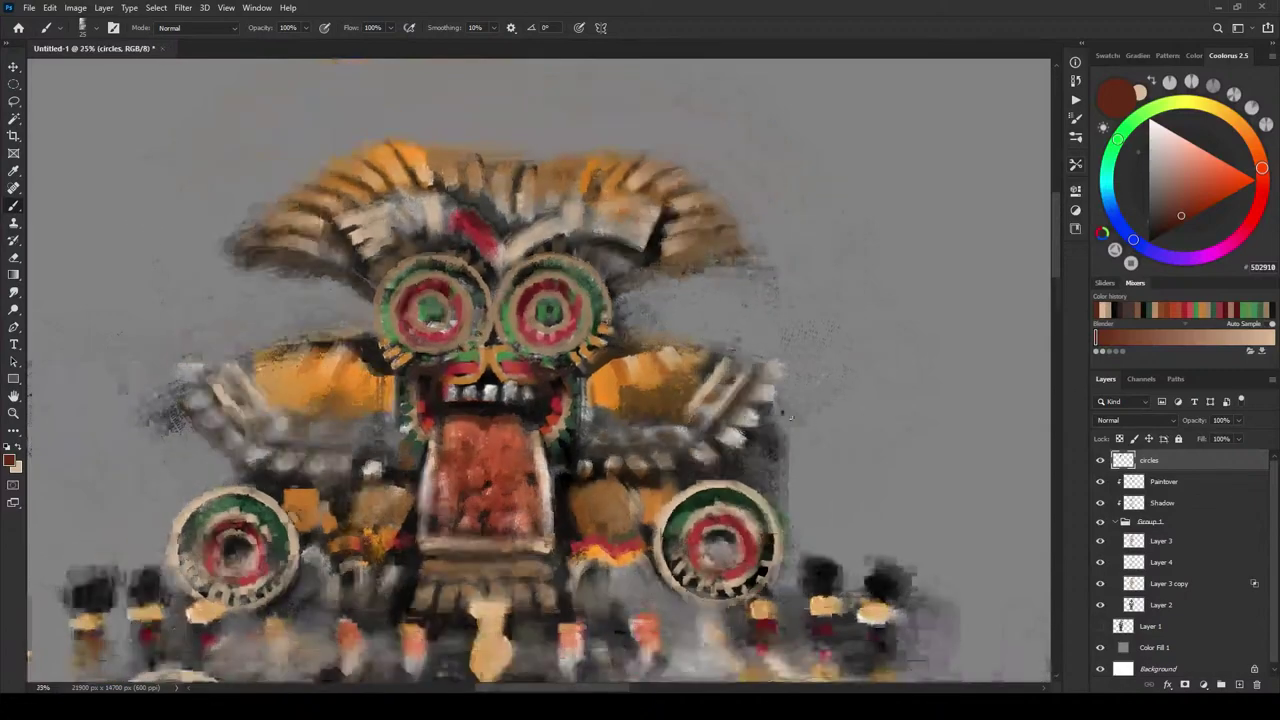
{"action": "key", "text": "ctrl+minus"}
{"action": "key", "text": "ctrl+minus"}
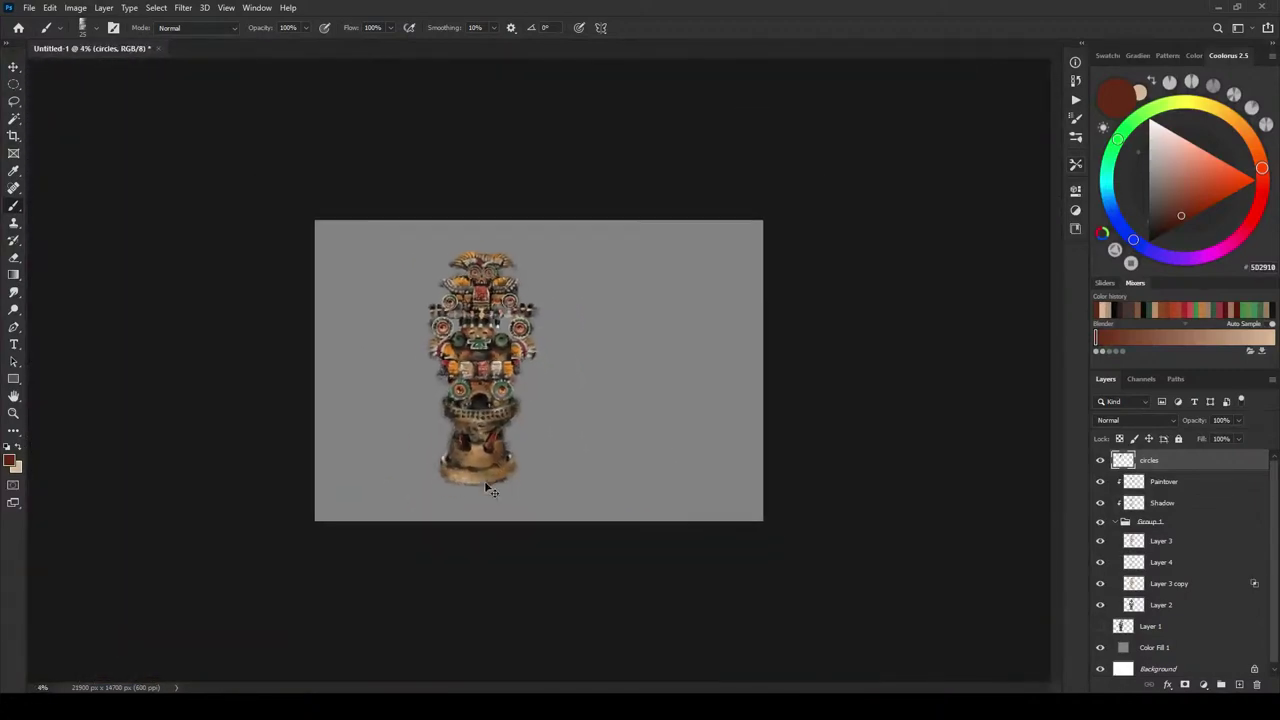
{"action": "key", "text": "ctrl+plus"}
{"action": "key", "text": "ctrl+plus"}
{"action": "key", "text": "ctrl+plus"}
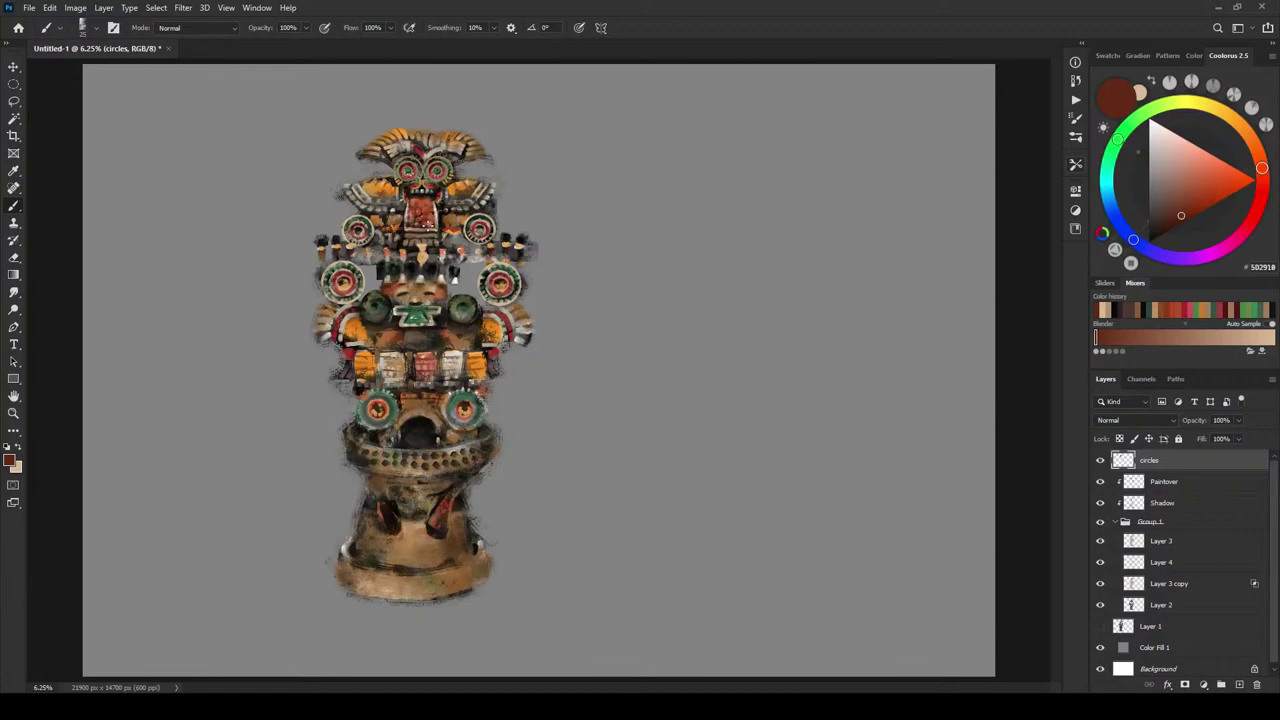
{"action": "scroll", "coordinate": [435, 434], "scroll_direction": "down", "scroll_amount": 4}
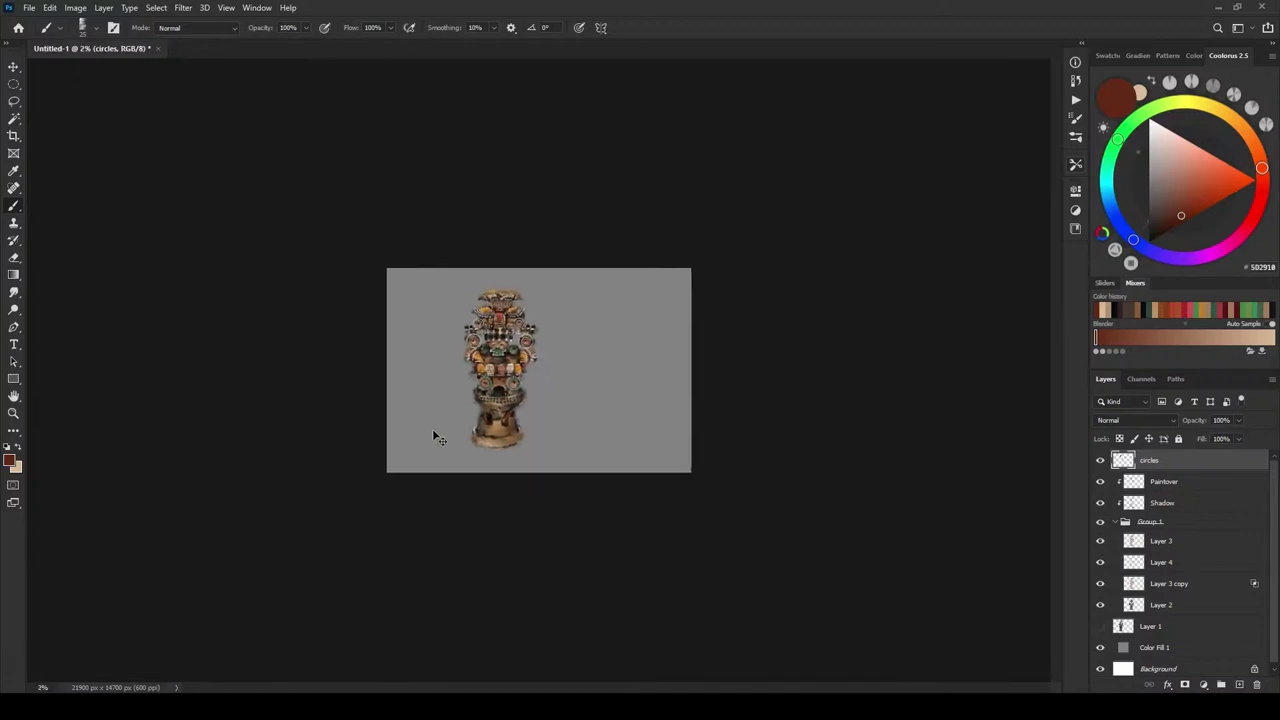
{"action": "scroll", "coordinate": [435, 434], "scroll_direction": "up", "scroll_amount": 1}
{"action": "scroll", "coordinate": [435, 434], "scroll_direction": "up", "scroll_amount": 5}
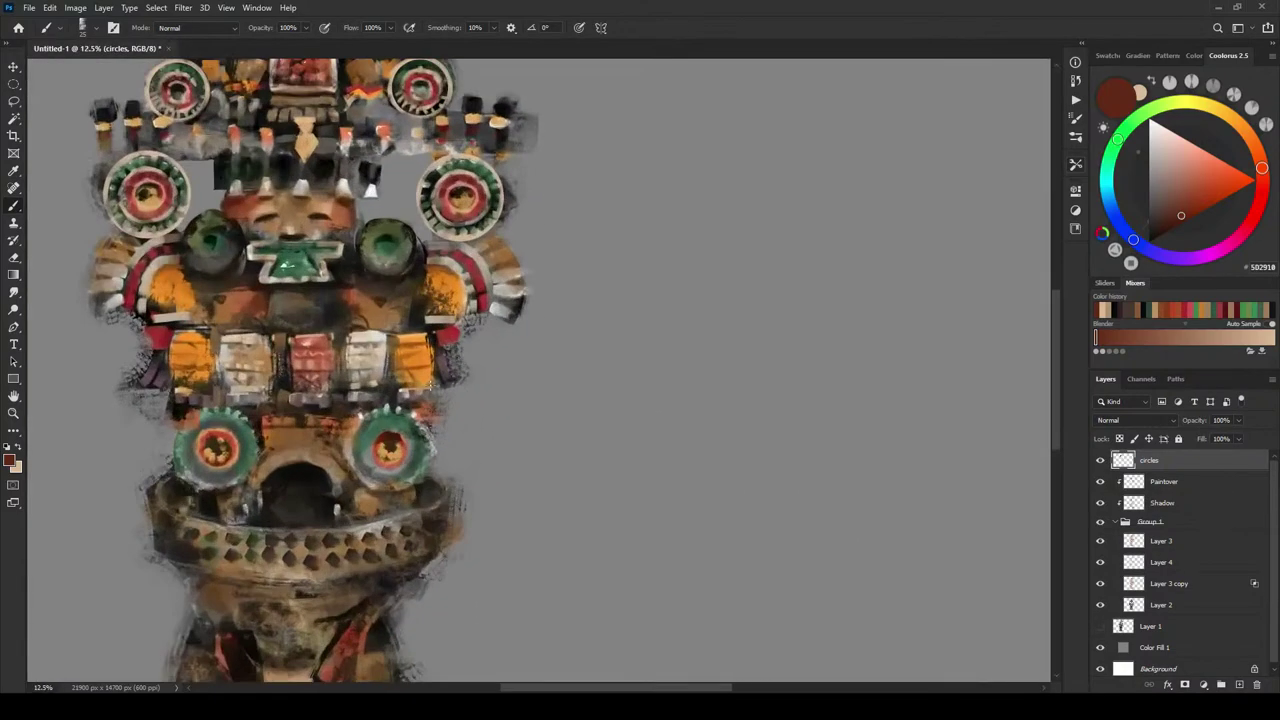
{"action": "left_click_drag", "start_coordinate": [425, 372], "coordinate": [680, 400]}
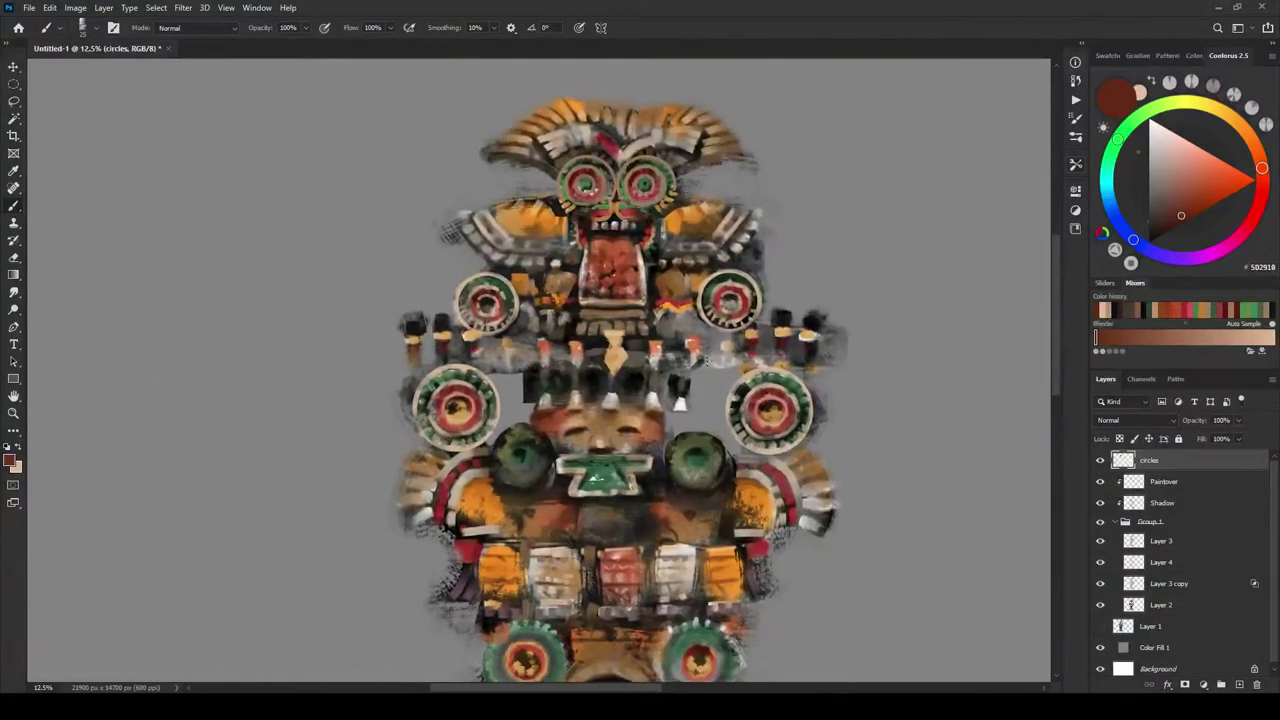
- Paint a dark red stripe directly below the tongue and add tan strokes to the band and fringe beneath it
{"action": "left_click", "coordinate": [633, 210], "text": "alt"}
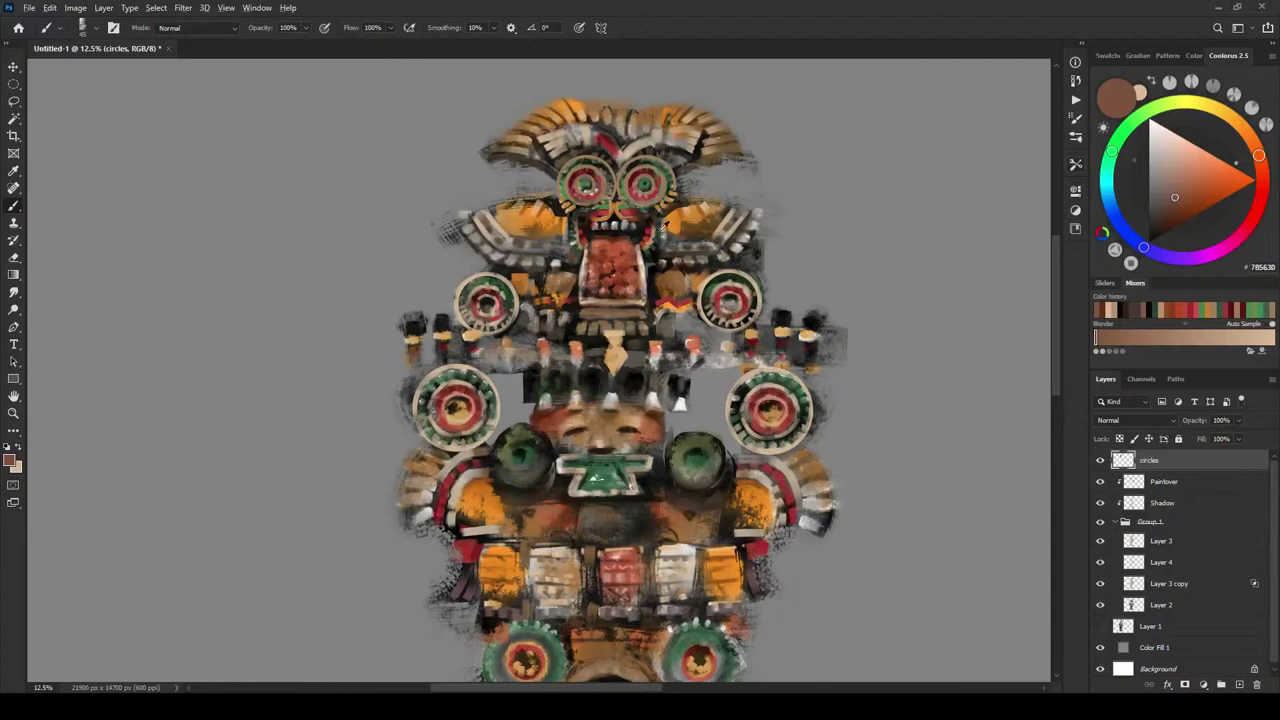
{"action": "left_click", "coordinate": [1192, 206]}
{"action": "left_click", "coordinate": [1262, 182]}
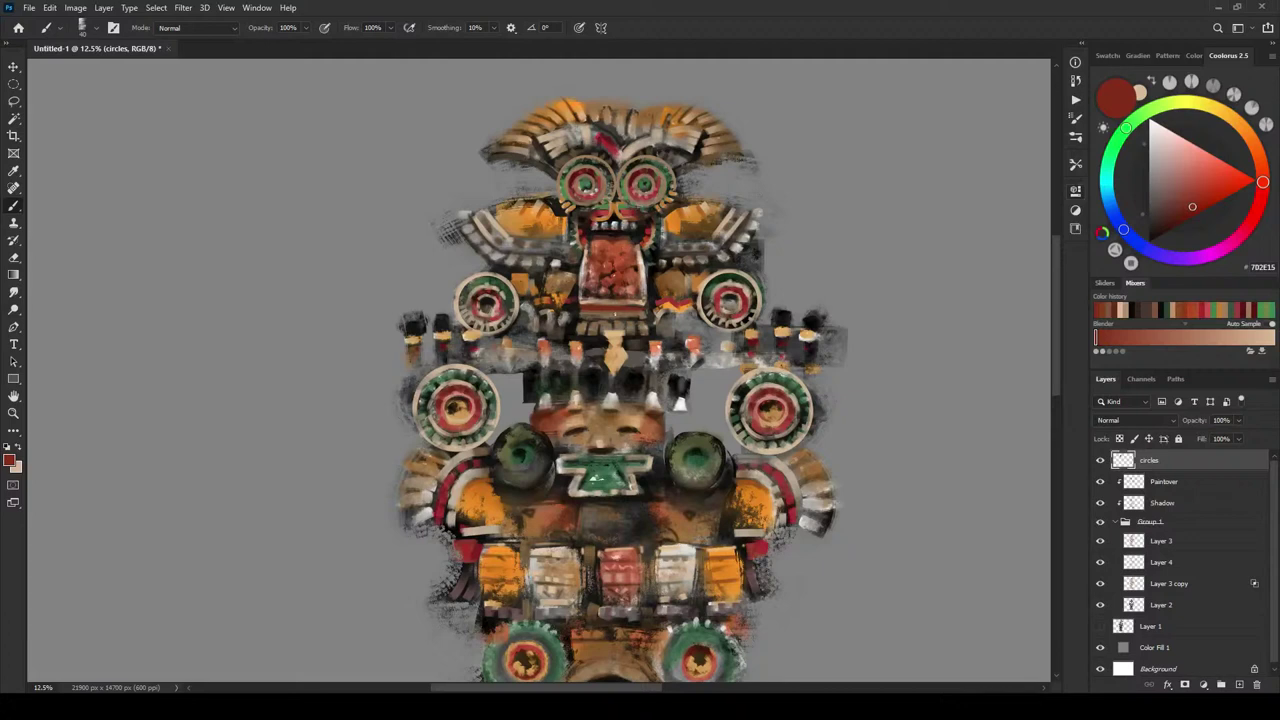
{"action": "left_click", "coordinate": [1189, 173]}
{"action": "left_click", "coordinate": [1229, 116]}
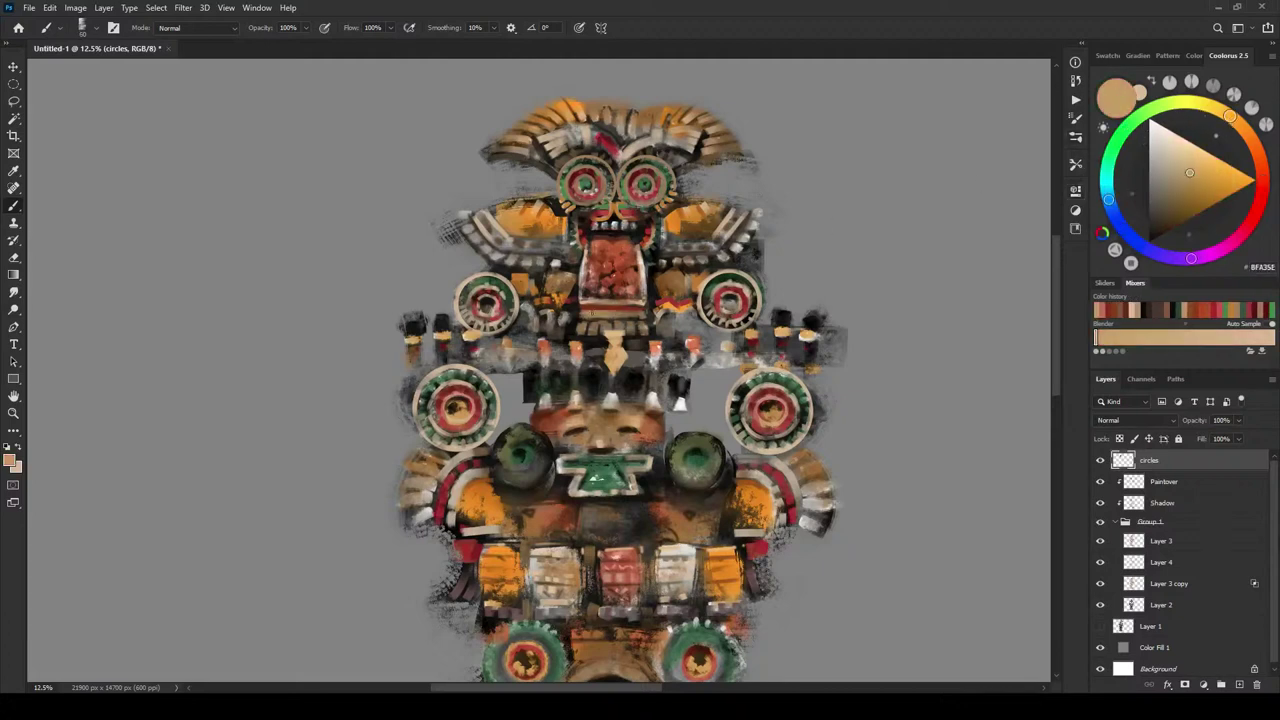
{"action": "left_click_drag", "start_coordinate": [600, 316], "coordinate": [645, 316]}
{"action": "left_click_drag", "start_coordinate": [630, 326], "coordinate": [645, 329]}
- Recolour the central hanging pendant in orange and add light grey V-shaped tips to the smaller pendants on both sides
{"action": "left_click", "coordinate": [703, 219], "text": "alt"}
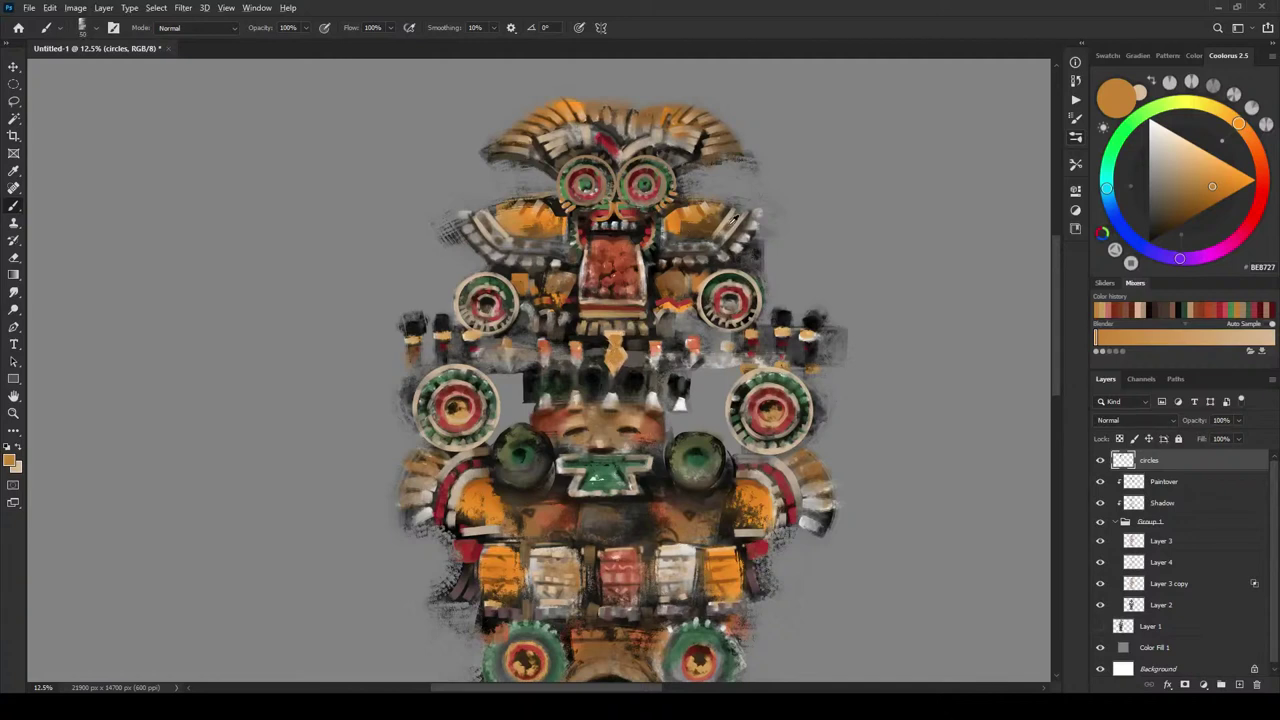
{"action": "left_click", "coordinate": [716, 228], "text": "alt"}
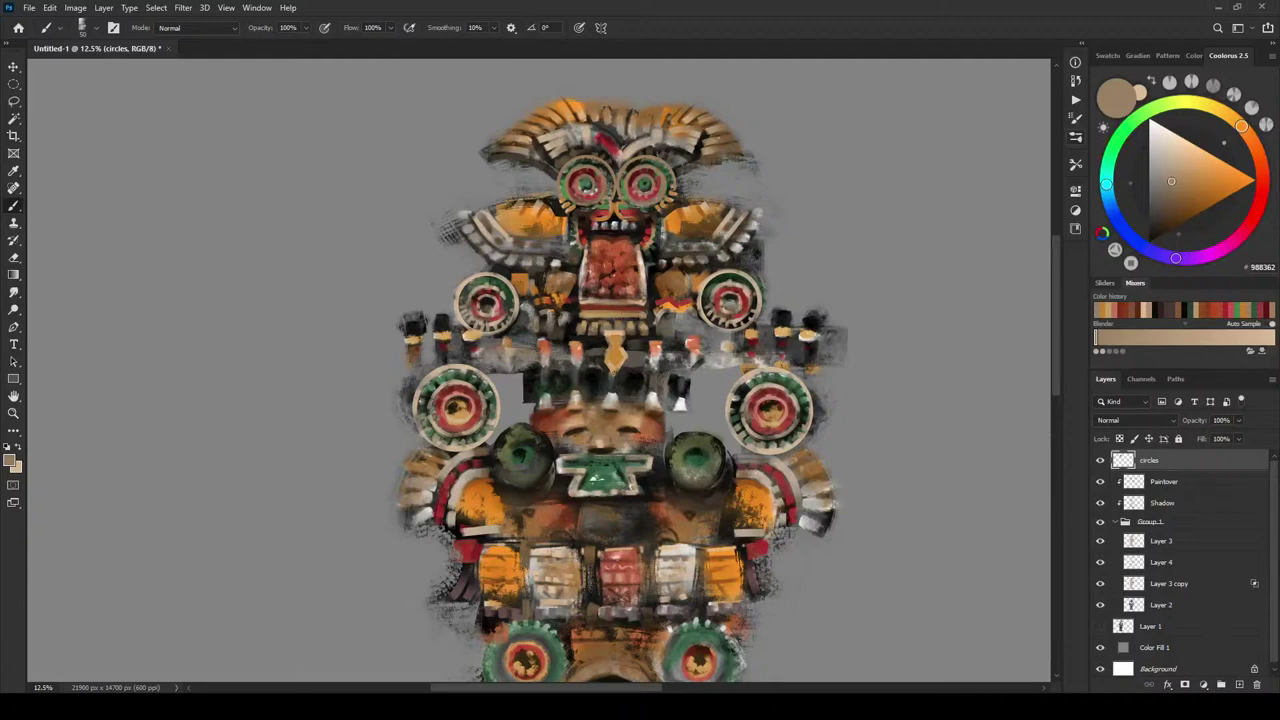
{"action": "left_click", "coordinate": [612, 398], "text": "alt"}
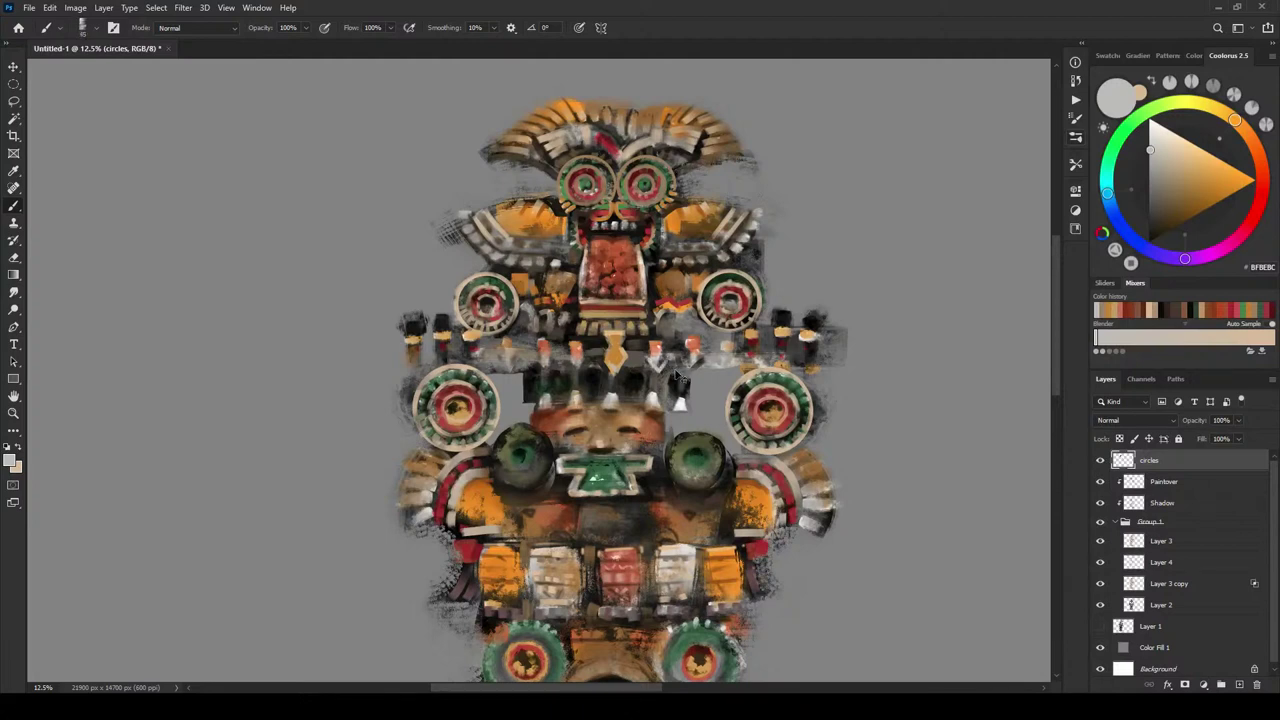
{"action": "mouse_move", "coordinate": [663, 359]}
{"action": "left_mouse_down"}
{"action": "mouse_move", "coordinate": [657, 370]}
{"action": "mouse_move", "coordinate": [697, 371]}
{"action": "left_mouse_up"}
{"action": "left_click_drag", "start_coordinate": [584, 360], "coordinate": [576, 371]}
{"action": "left_click", "coordinate": [548, 365]}
{"action": "left_click", "coordinate": [543, 368]}
{"action": "left_click", "coordinate": [505, 366]}
{"action": "left_click", "coordinate": [513, 367]}
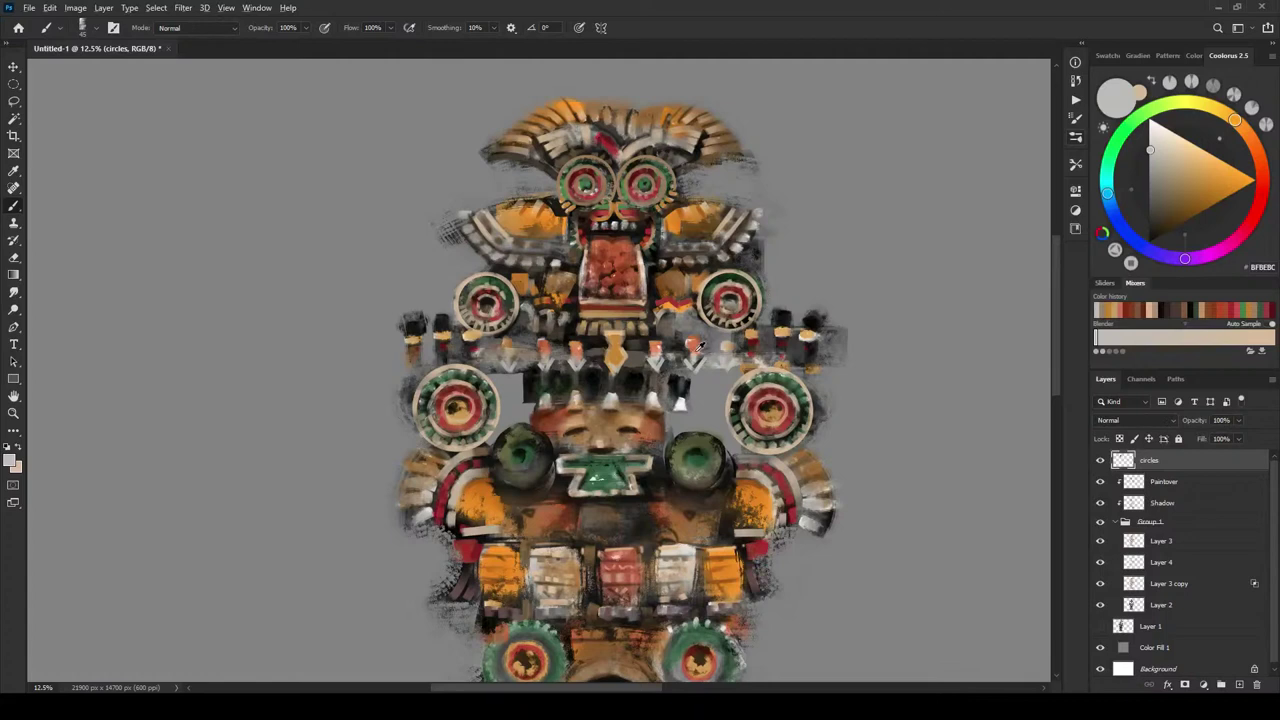
- Fill the small pendants' bodies with sampled salmon and shade them with dark red
{"action": "left_click", "coordinate": [694, 346], "text": "alt"}
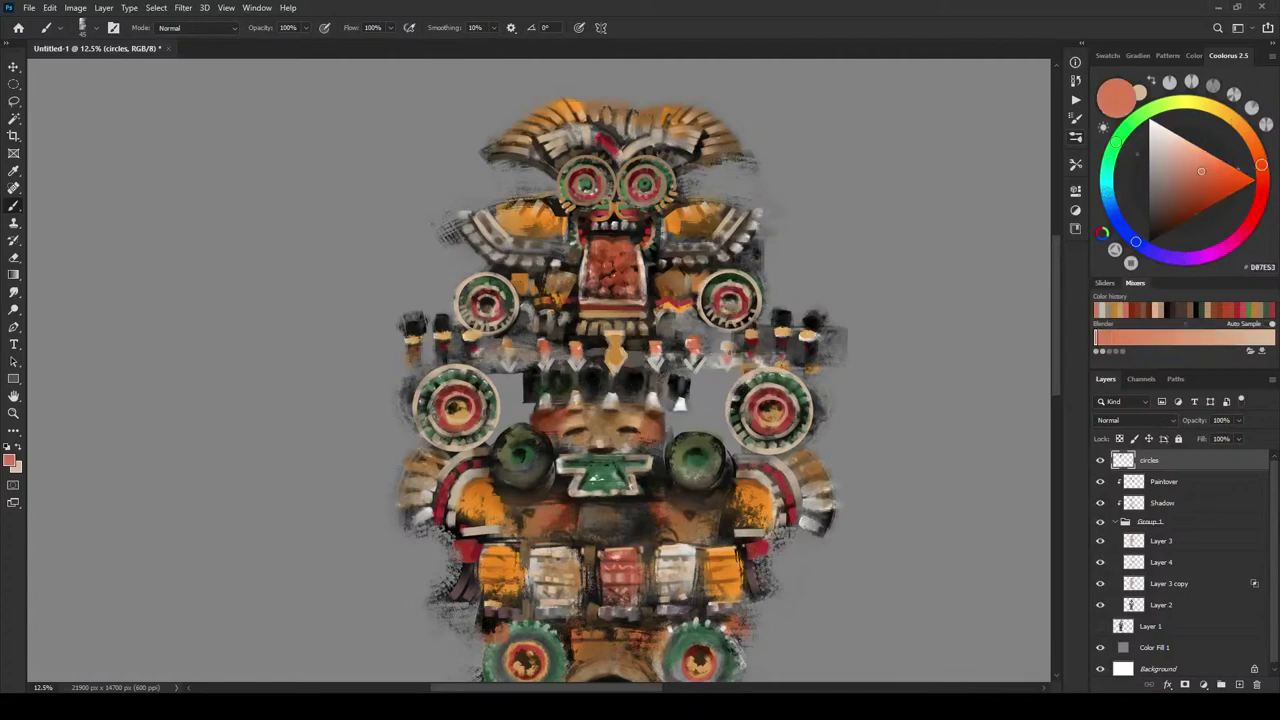
{"action": "left_click", "coordinate": [691, 360]}
{"action": "left_click", "coordinate": [654, 360]}
{"action": "left_click", "coordinate": [755, 338], "text": "alt"}
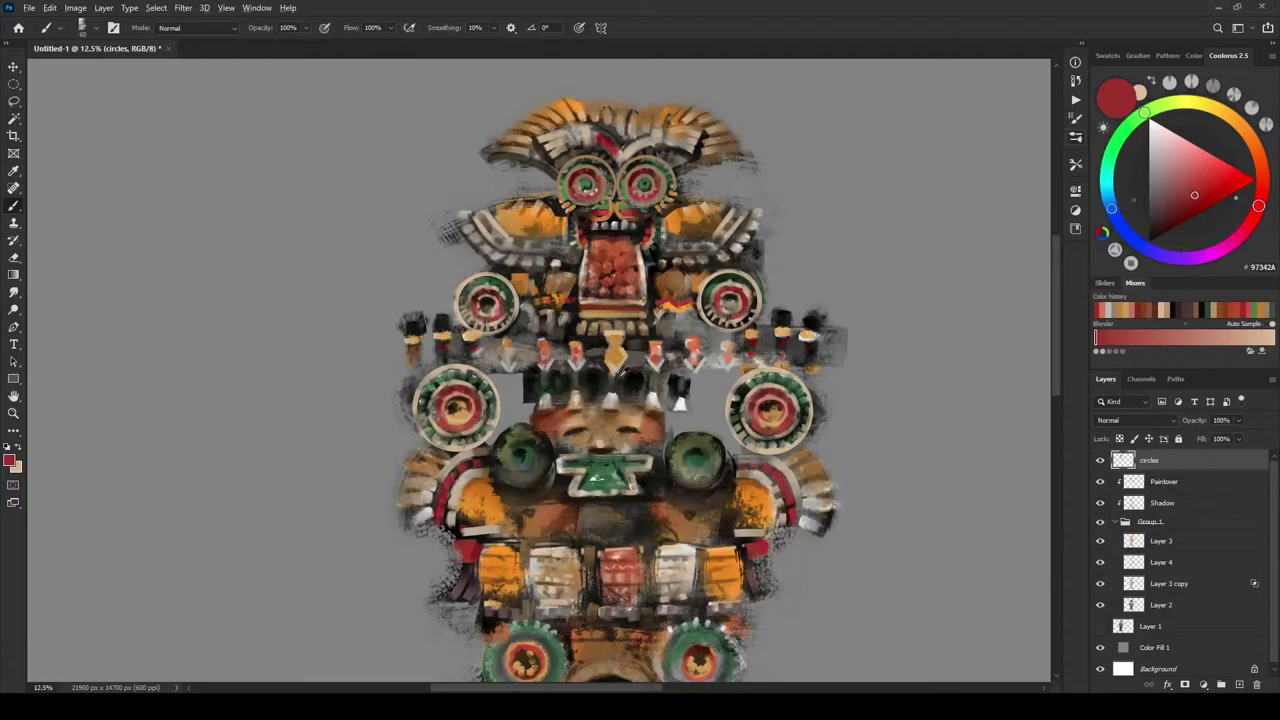
- Refine the tassels above the lower face with grey and near-black, and fill the horizontal beam behind the pendants with brown
{"action": "left_click", "coordinate": [625, 389], "text": "alt"}
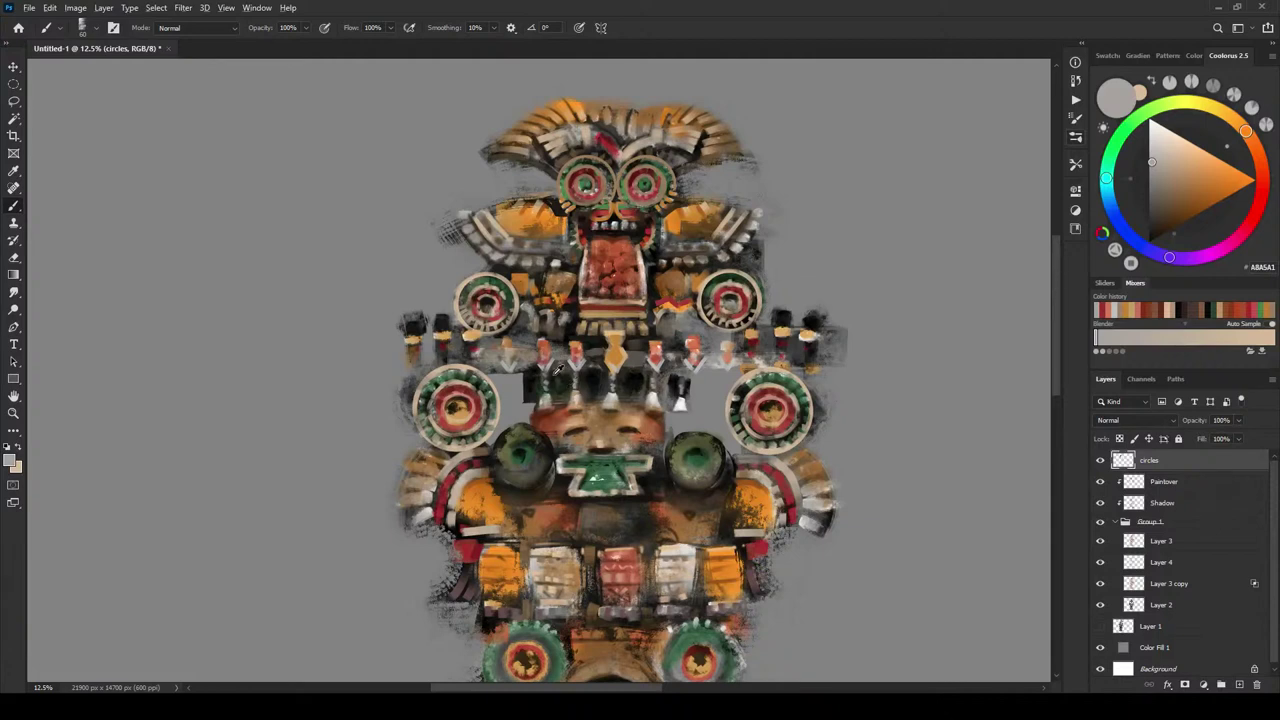
{"action": "key", "text": "x"}
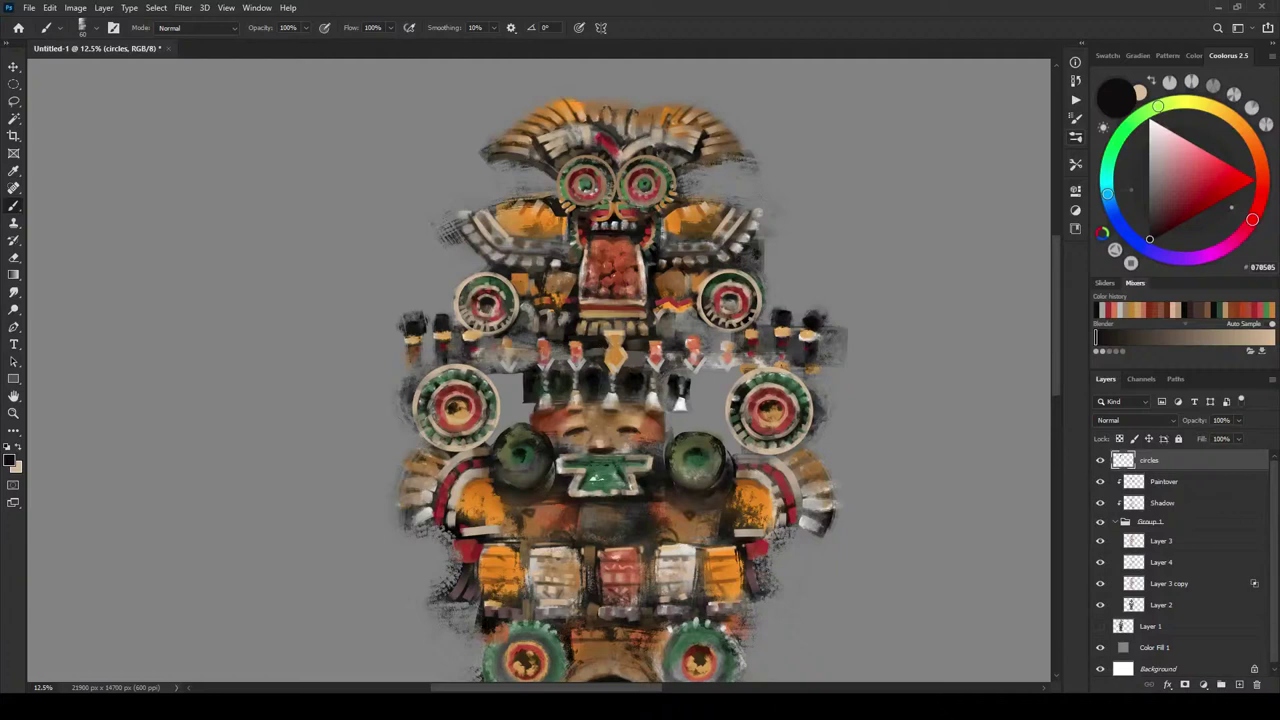
{"action": "left_click", "coordinate": [679, 279], "text": "alt"}
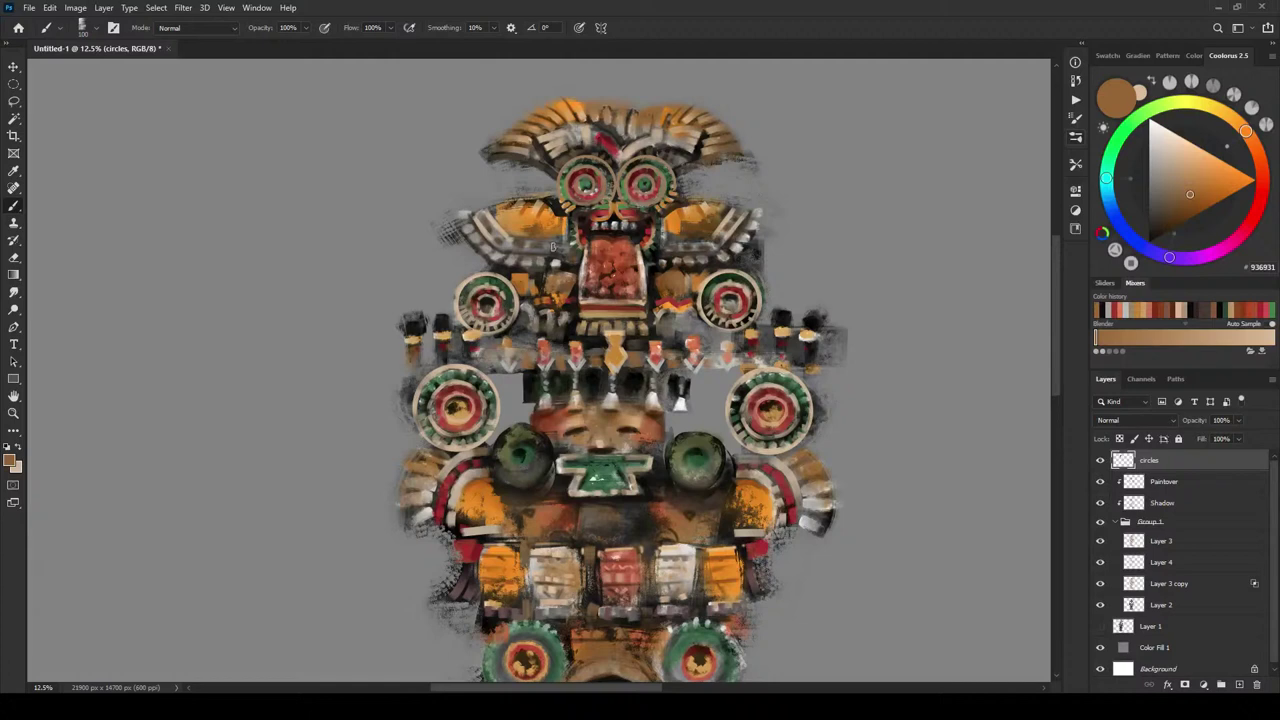
{"action": "left_click", "coordinate": [568, 272], "text": "alt"}
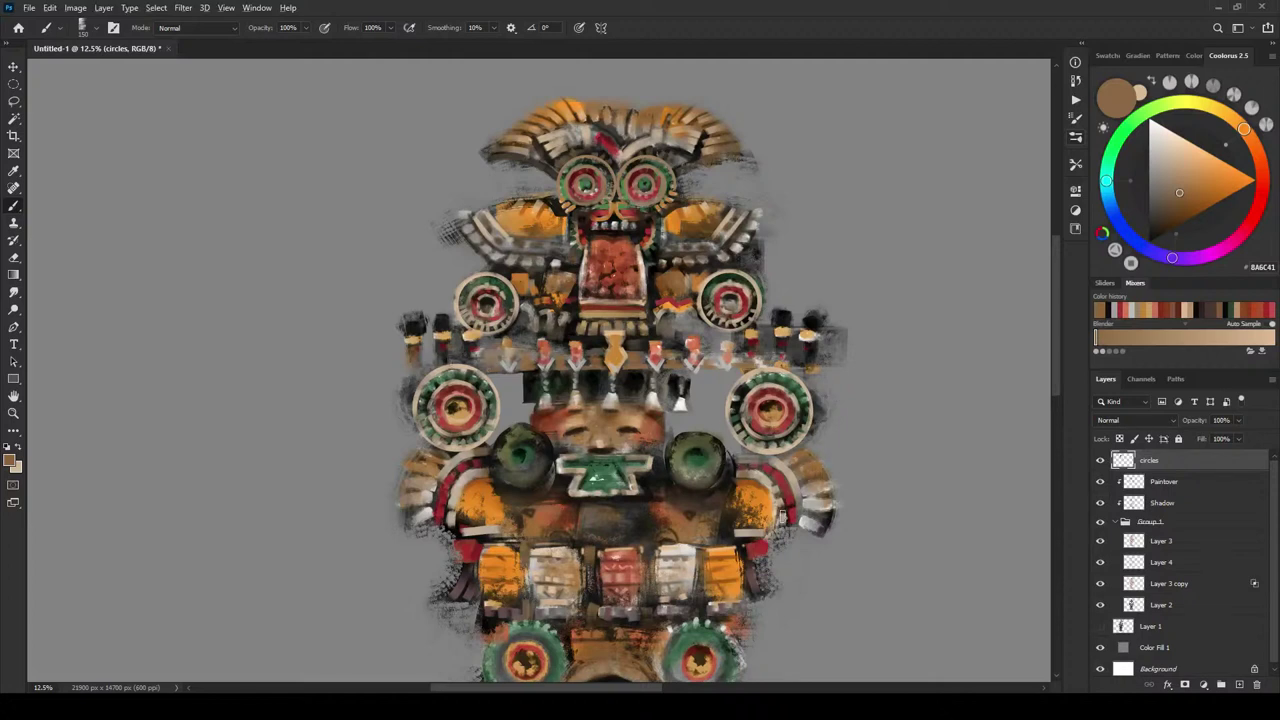
- Clean up the shoulder panels beside the green round ornaments with sampled dark brown and orange
{"action": "left_click", "coordinate": [740, 478], "text": "alt"}
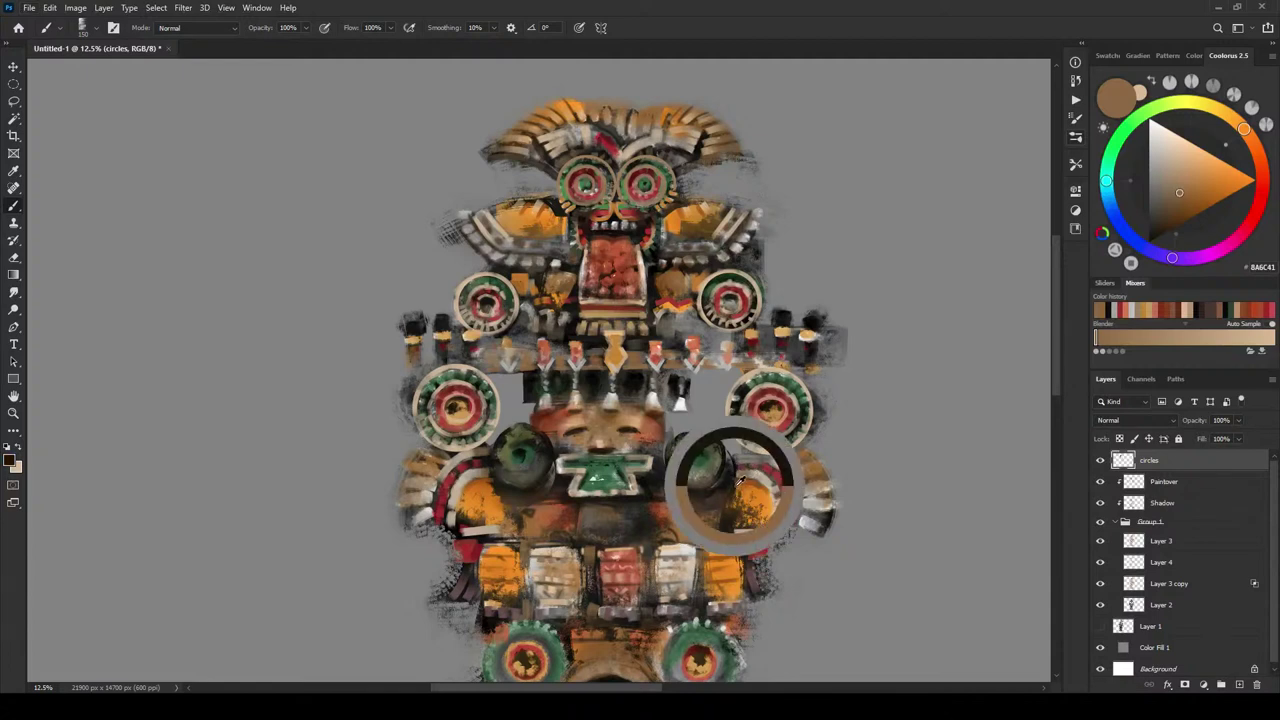
{"action": "left_click_drag", "start_coordinate": [740, 476], "coordinate": [742, 468]}
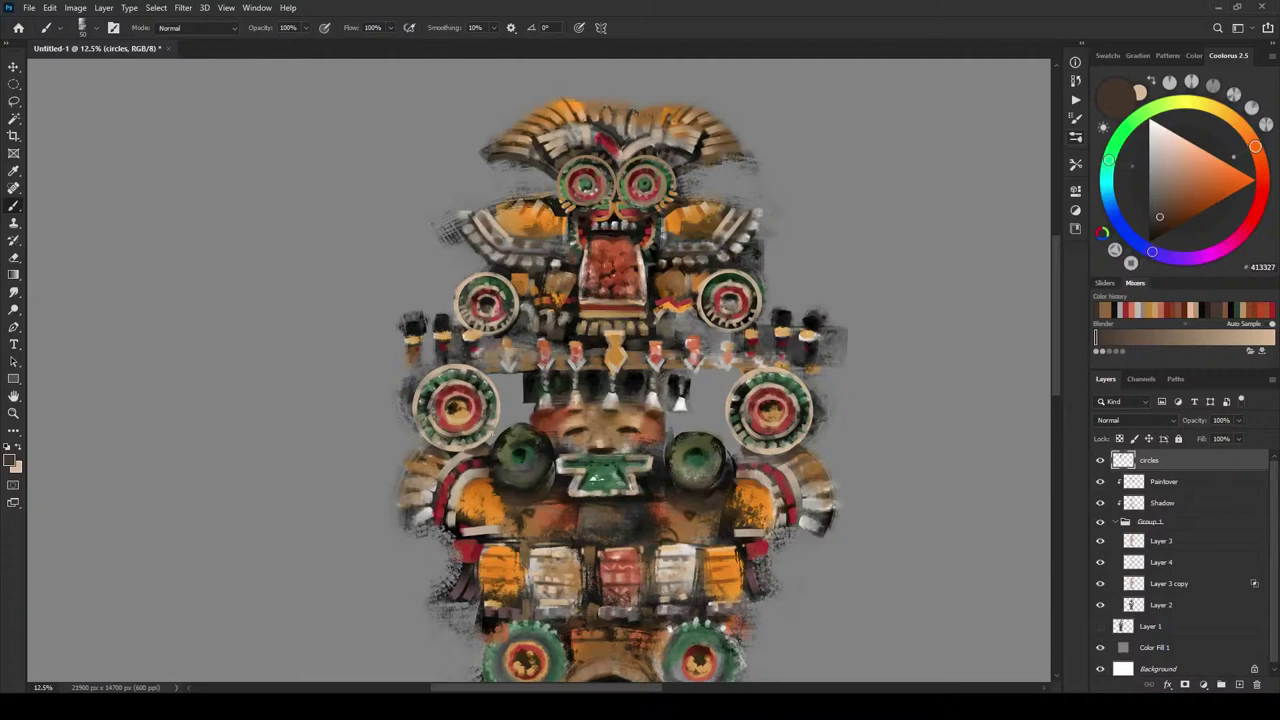
{"action": "left_click", "coordinate": [493, 506], "text": "alt"}
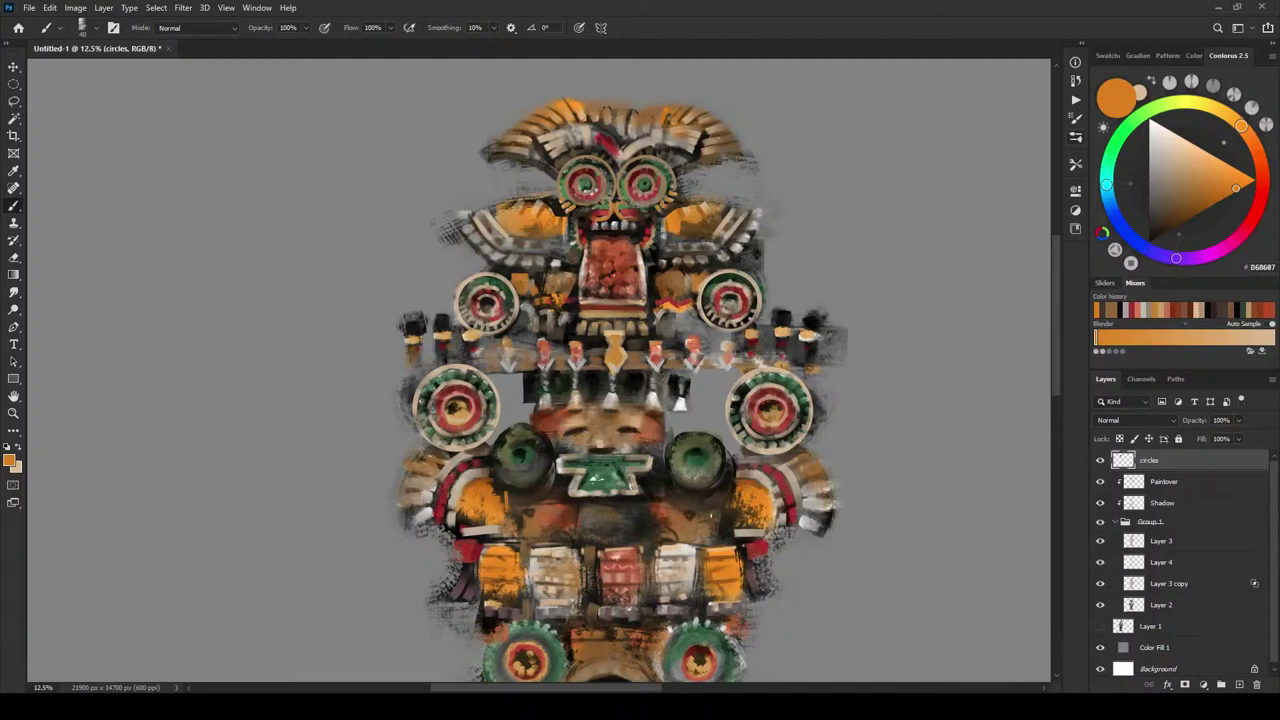
{"action": "key", "text": "]"}
{"action": "key", "text": "]"}
{"action": "key", "text": "]"}
{"action": "key", "text": "]"}
{"action": "key", "text": "]"}
{"action": "key", "text": "bracketleft"}
{"action": "key", "text": "bracketleft"}
{"action": "key", "text": "bracketleft"}
- Define both sides of the chest below the green round ornaments with sampled dark brown strokes
{"action": "left_click", "coordinate": [519, 512], "text": "alt"}
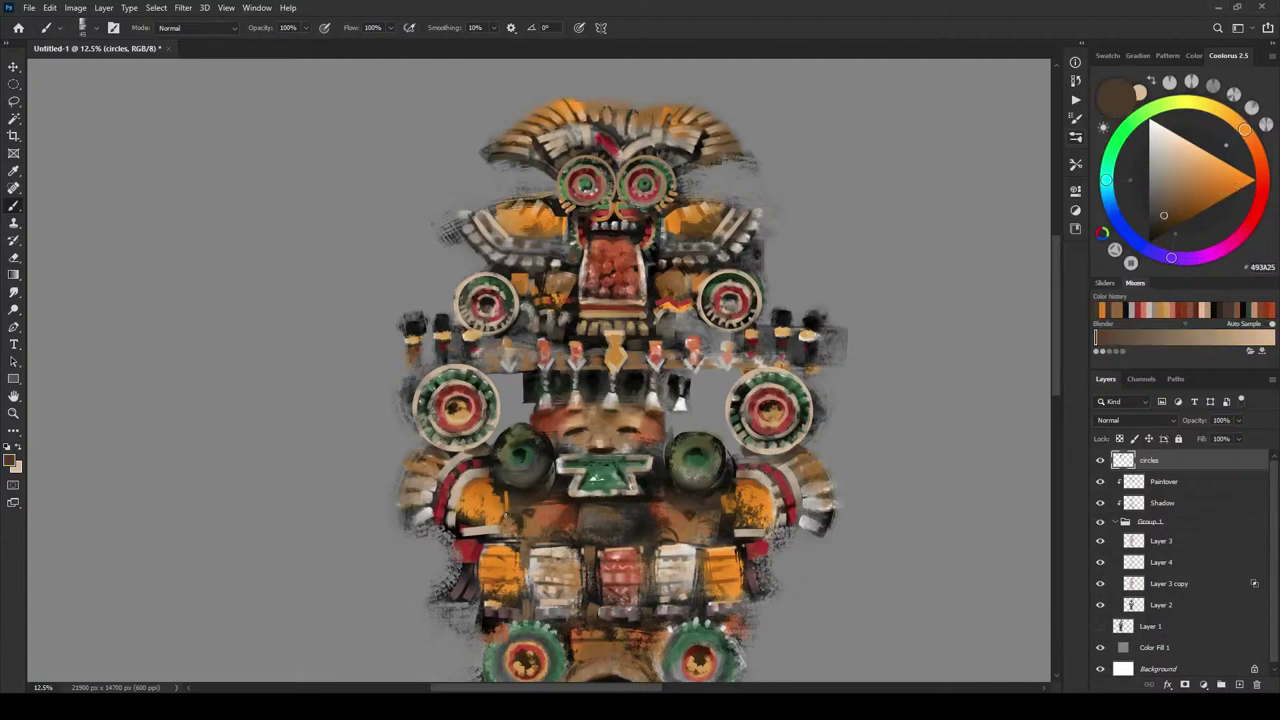
{"action": "left_click_drag", "start_coordinate": [506, 514], "coordinate": [502, 522]}
{"action": "left_click_drag", "start_coordinate": [692, 524], "coordinate": [696, 559]}
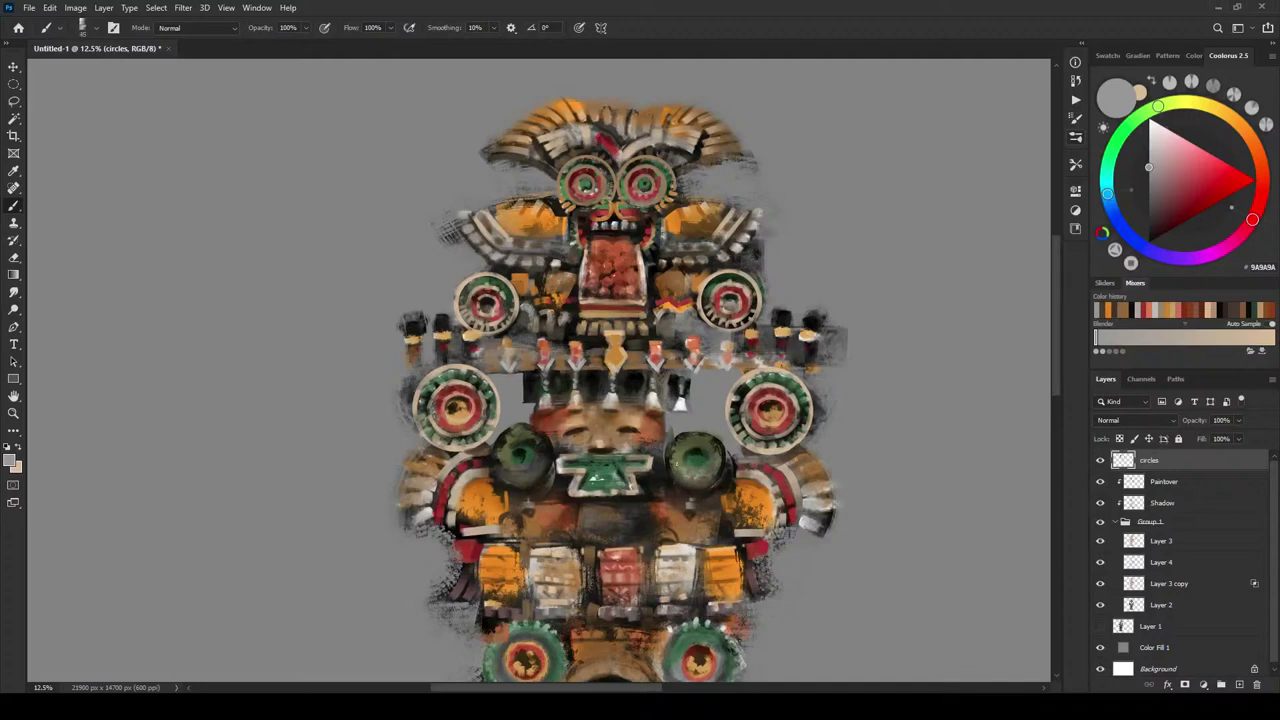
- Paint near-black recesses around the centres of the two green round ornaments beside the lower face
{"action": "key", "text": "bracketright"}
{"action": "key", "text": "bracketright"}
{"action": "key", "text": "bracketright"}
{"action": "key", "text": "bracketright"}
{"action": "left_click", "coordinate": [520, 450], "text": "alt"}
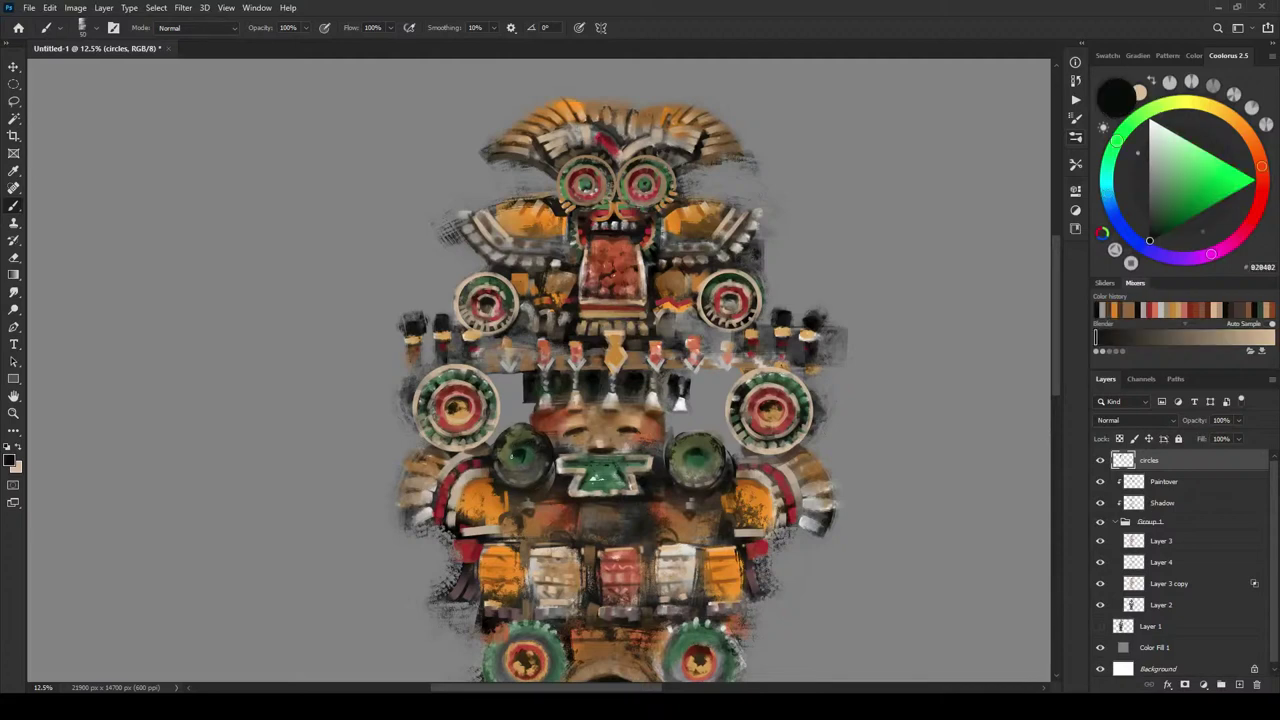
{"action": "left_click_drag", "start_coordinate": [514, 454], "coordinate": [529, 457]}
{"action": "left_click", "coordinate": [704, 456]}
{"action": "left_click", "coordinate": [689, 458]}
{"action": "left_click", "coordinate": [704, 463]}
{"action": "key", "text": "["}
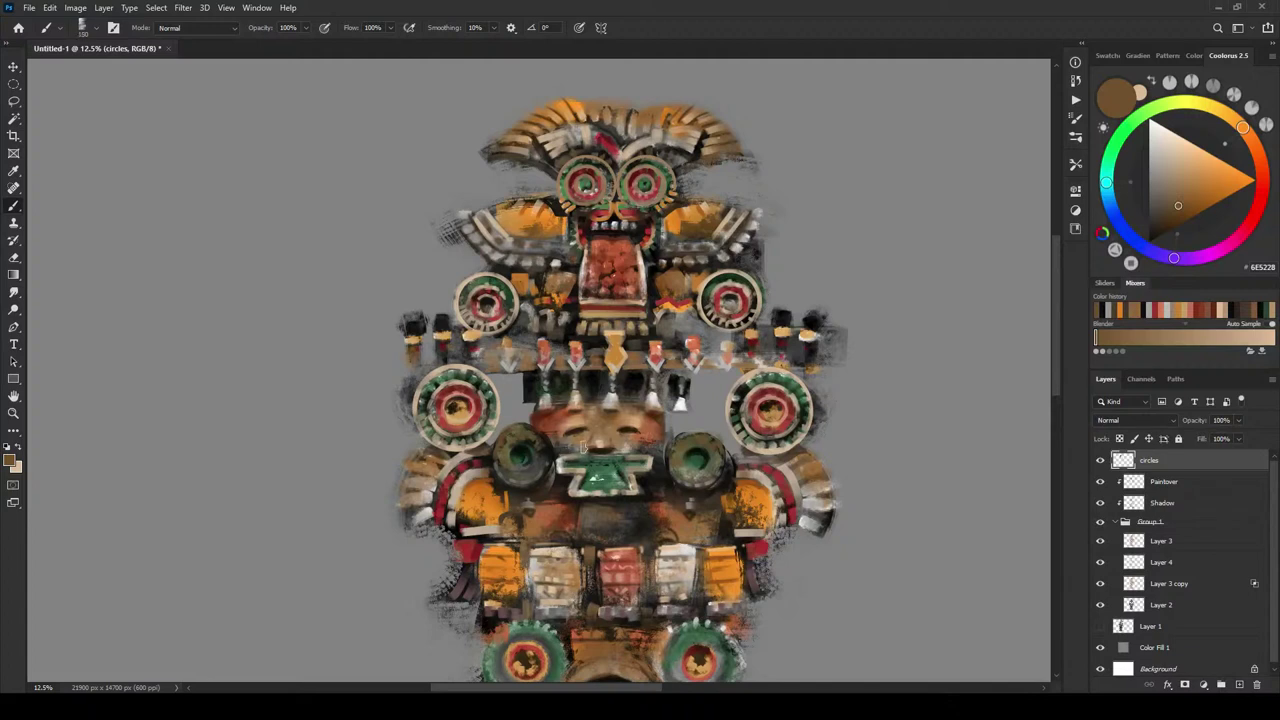
- Shade the forehead and cheeks of the lower face with dark brown using a larger brush
{"action": "left_click", "coordinate": [1168, 219]}
{"action": "key", "text": "bracketright"}
{"action": "key", "text": "bracketright"}
{"action": "key", "text": "bracketright"}
{"action": "key", "text": "bracketright"}
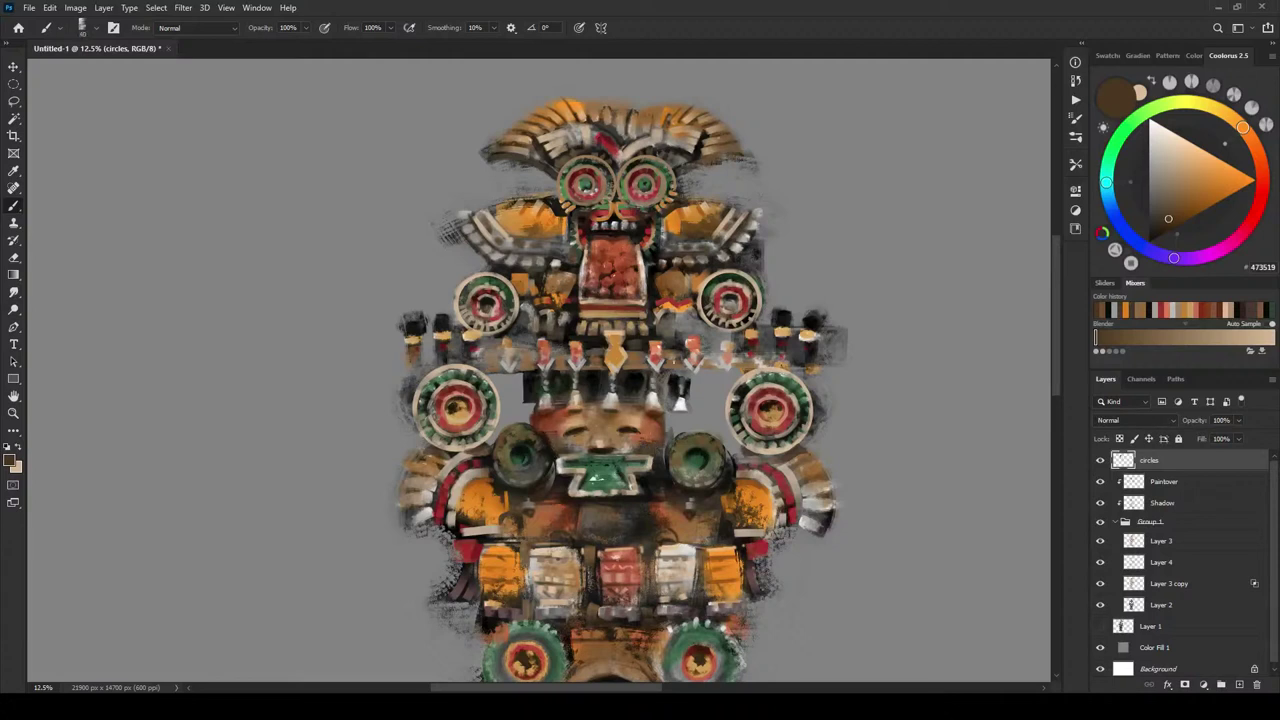
{"action": "key", "text": "bracketright"}
{"action": "key", "text": "bracketright"}
{"action": "key", "text": "bracketright"}
{"action": "key", "text": "bracketright"}
{"action": "key", "text": "bracketright"}
{"action": "key", "text": "bracketright"}
{"action": "key", "text": "bracketright"}
{"action": "key", "text": "bracketright"}
{"action": "key", "text": "bracketright"}
- Paint the small tabs along the lower edges of the upper wings in muted light and mid green
{"action": "left_click", "coordinate": [551, 240], "text": "alt"}
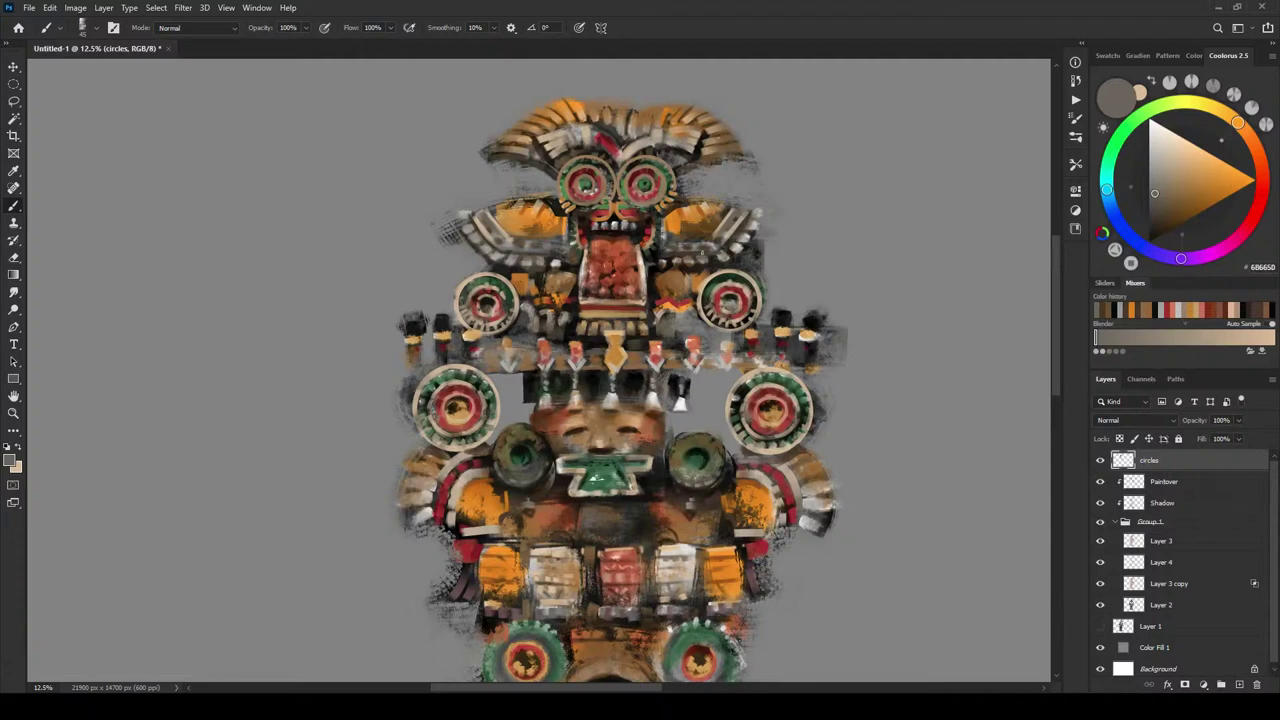
{"action": "left_click", "coordinate": [633, 195], "text": "alt"}
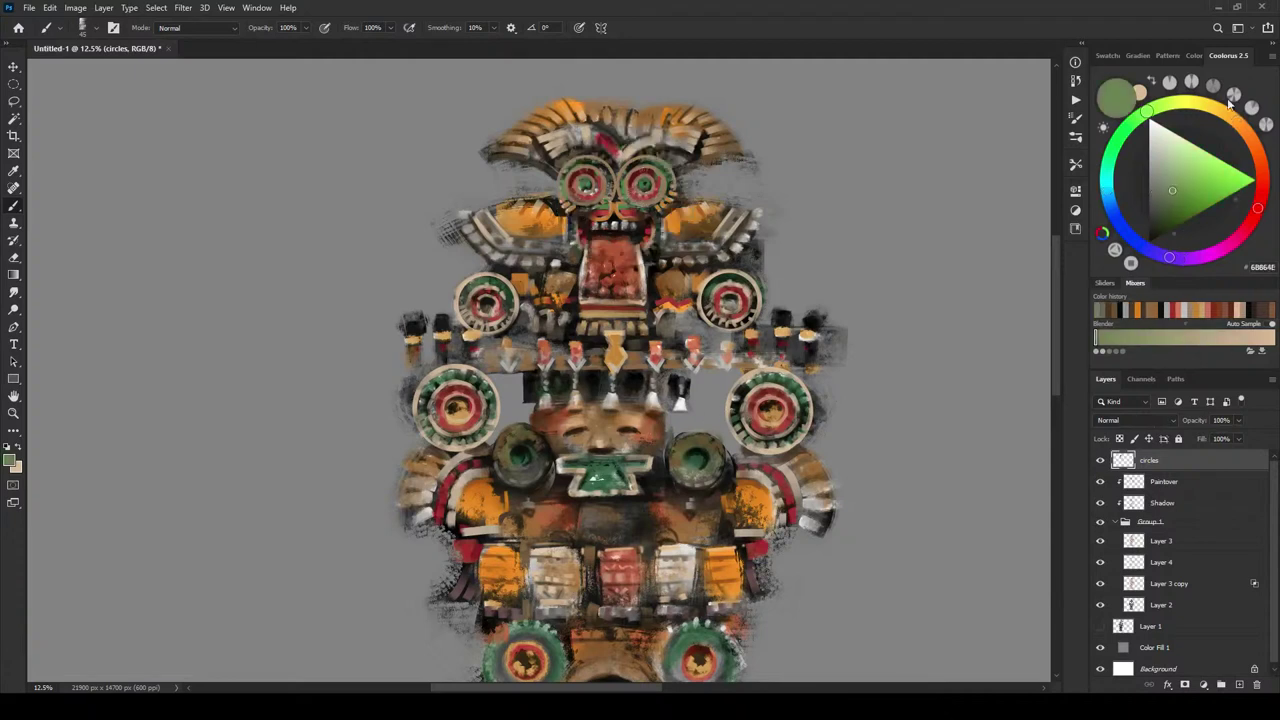
{"action": "left_click_drag", "start_coordinate": [1180, 178], "coordinate": [1168, 168]}
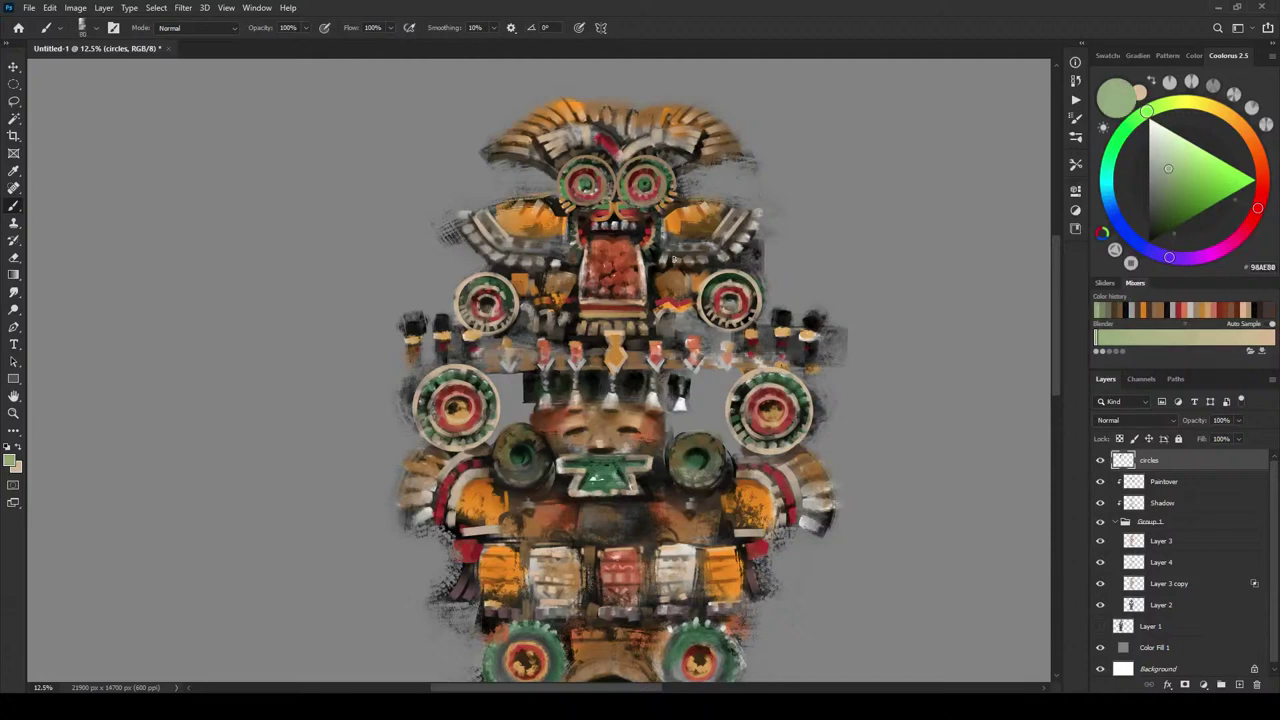
{"action": "left_click", "coordinate": [1166, 184]}
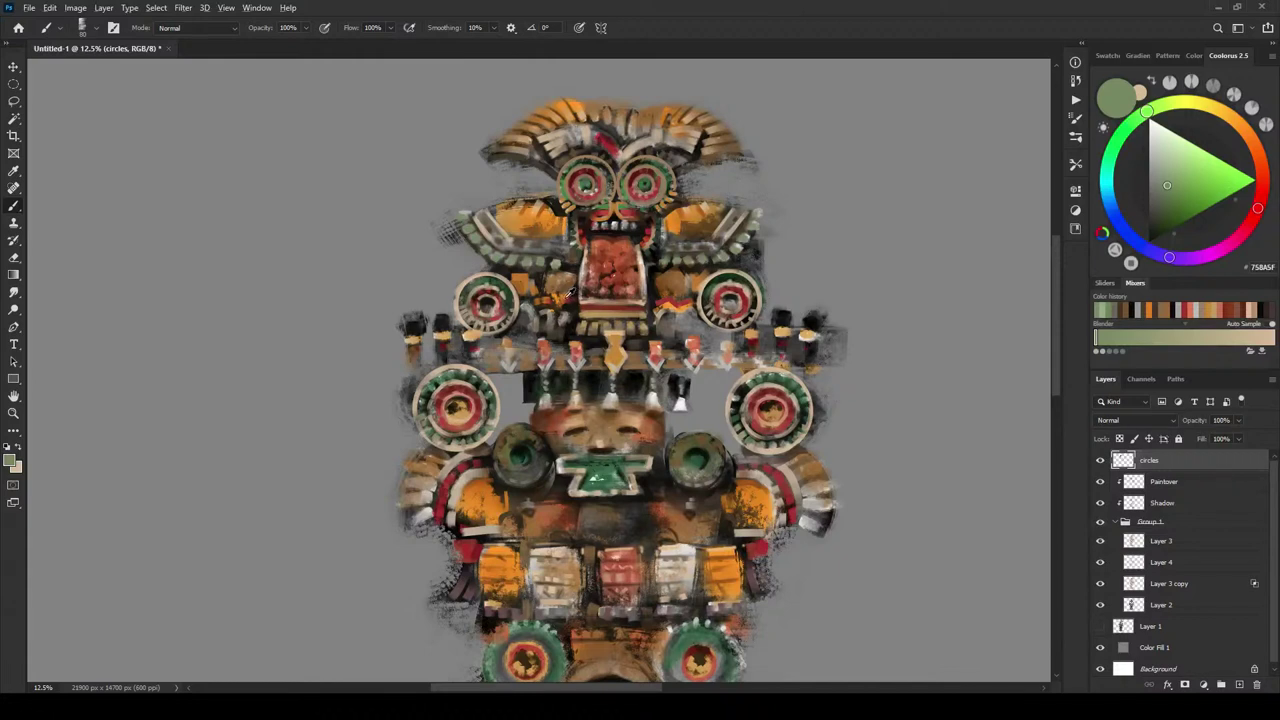
- Rework the panels beneath the upper wings beside the tongue with sampled orange-brown, dark brown and grey-brown
{"action": "left_click", "coordinate": [566, 298], "text": "alt"}
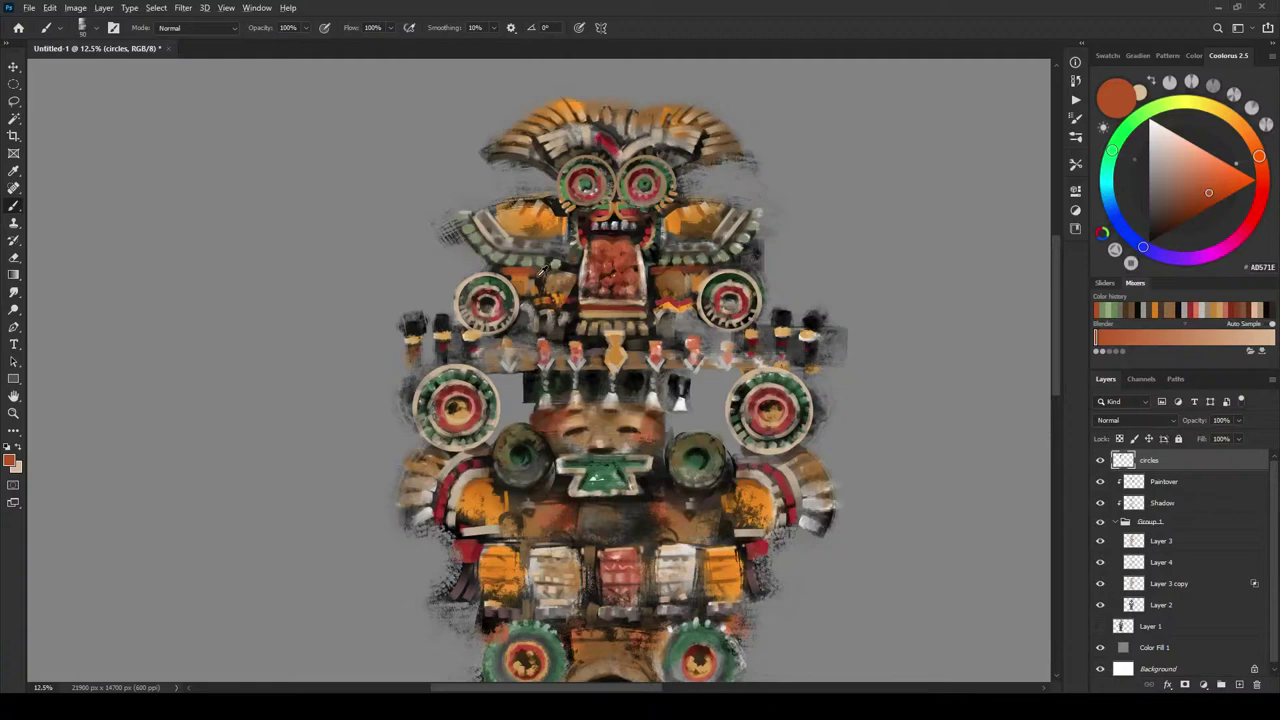
{"action": "left_click", "coordinate": [536, 275], "text": "alt"}
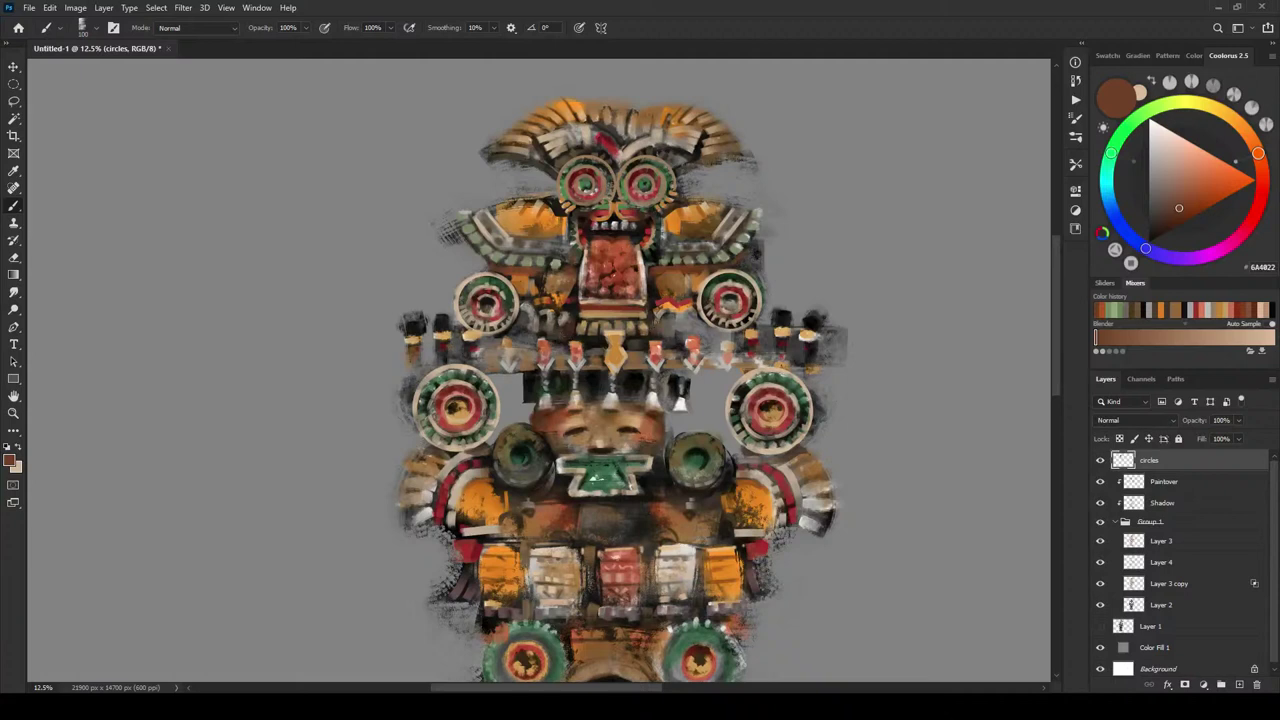
{"action": "left_click", "coordinate": [652, 330], "text": "alt"}
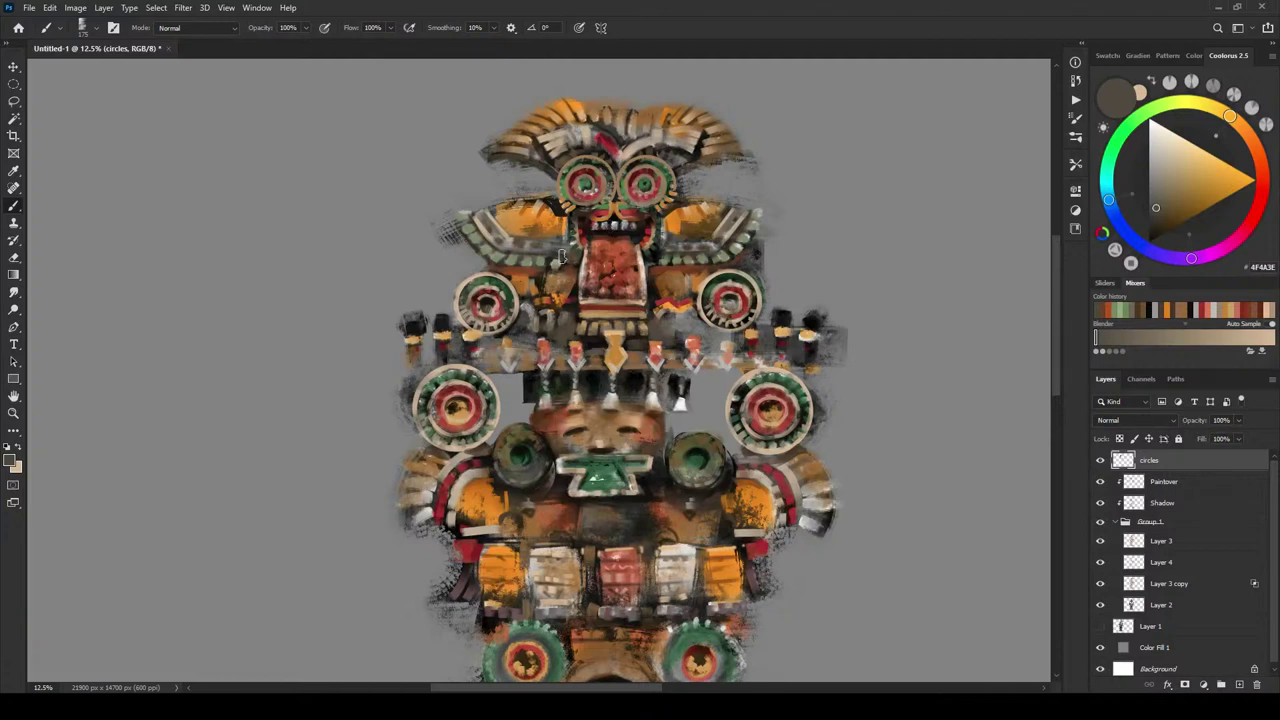
- Define the zigzag band to the right of the tongue with sampled dark red and orange-brown using a smaller brush
{"action": "key", "text": "bracketleft"}
{"action": "key", "text": "bracketleft"}
{"action": "key", "text": "bracketleft"}
{"action": "key", "text": "bracketleft"}
{"action": "key", "text": "bracketleft"}
{"action": "key", "text": "bracketleft"}
{"action": "left_click", "coordinate": [642, 171], "text": "alt"}
{"action": "left_click", "coordinate": [663, 302]}
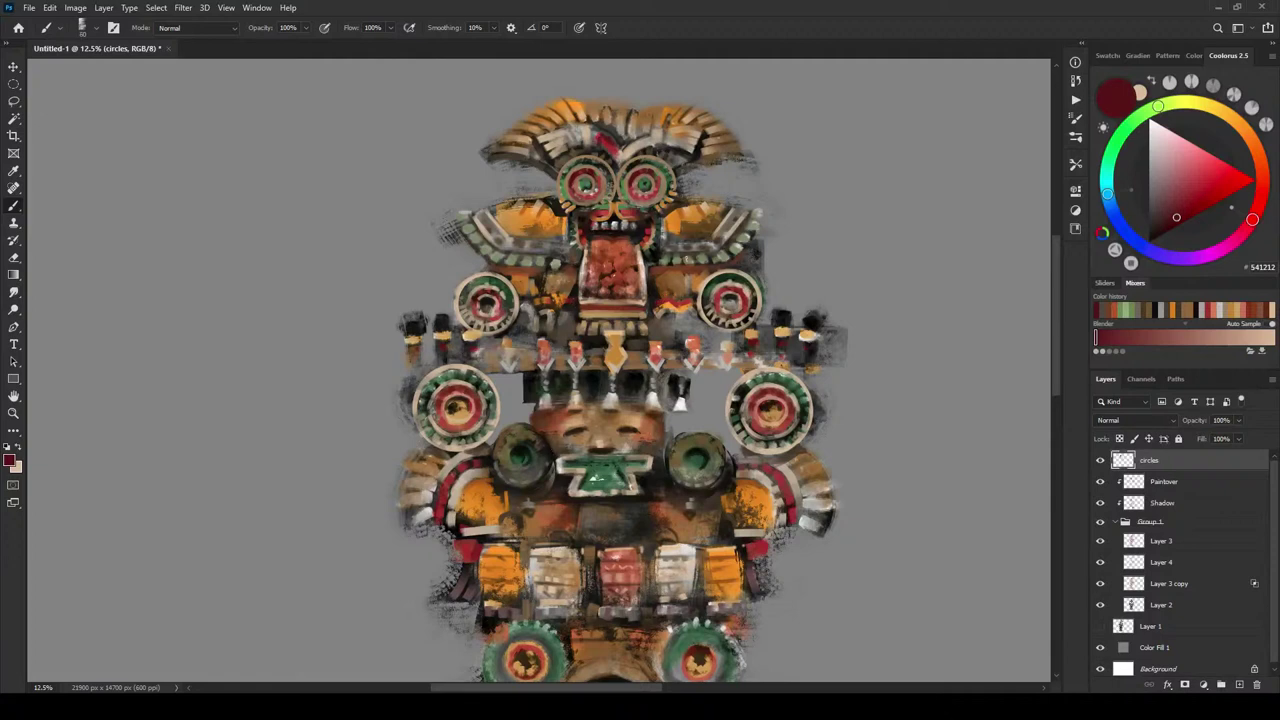
{"action": "left_click", "coordinate": [686, 269], "text": "alt"}
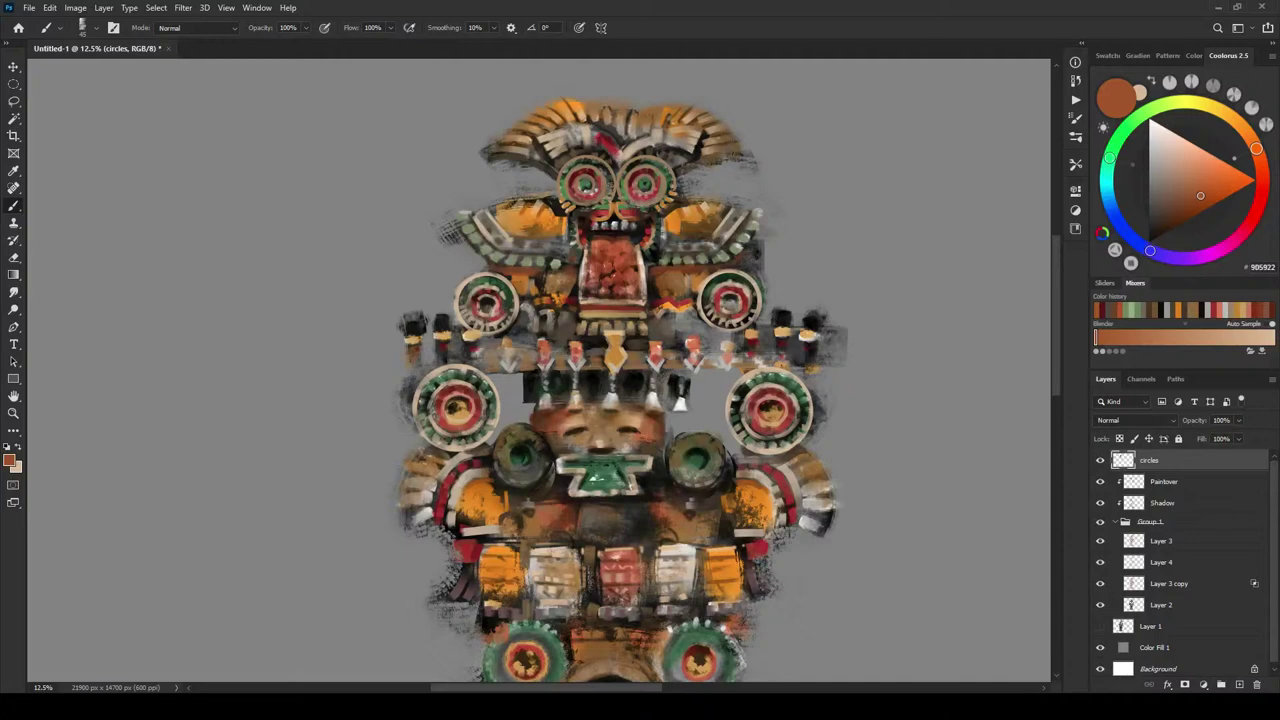
- Paint red bands inside the upper wings' pale borders and fill in the wing centres with sampled orange
{"action": "left_click", "coordinate": [653, 236], "text": "alt"}
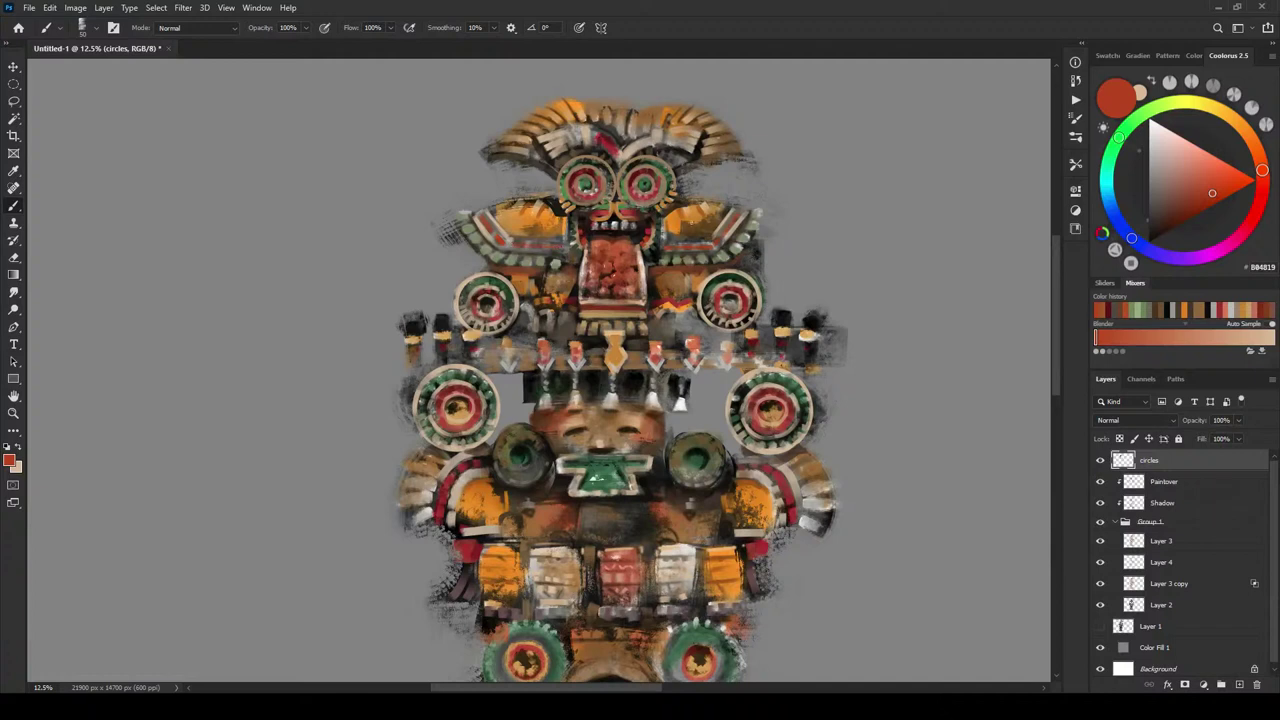
{"action": "left_click", "coordinate": [673, 227], "text": "alt"}
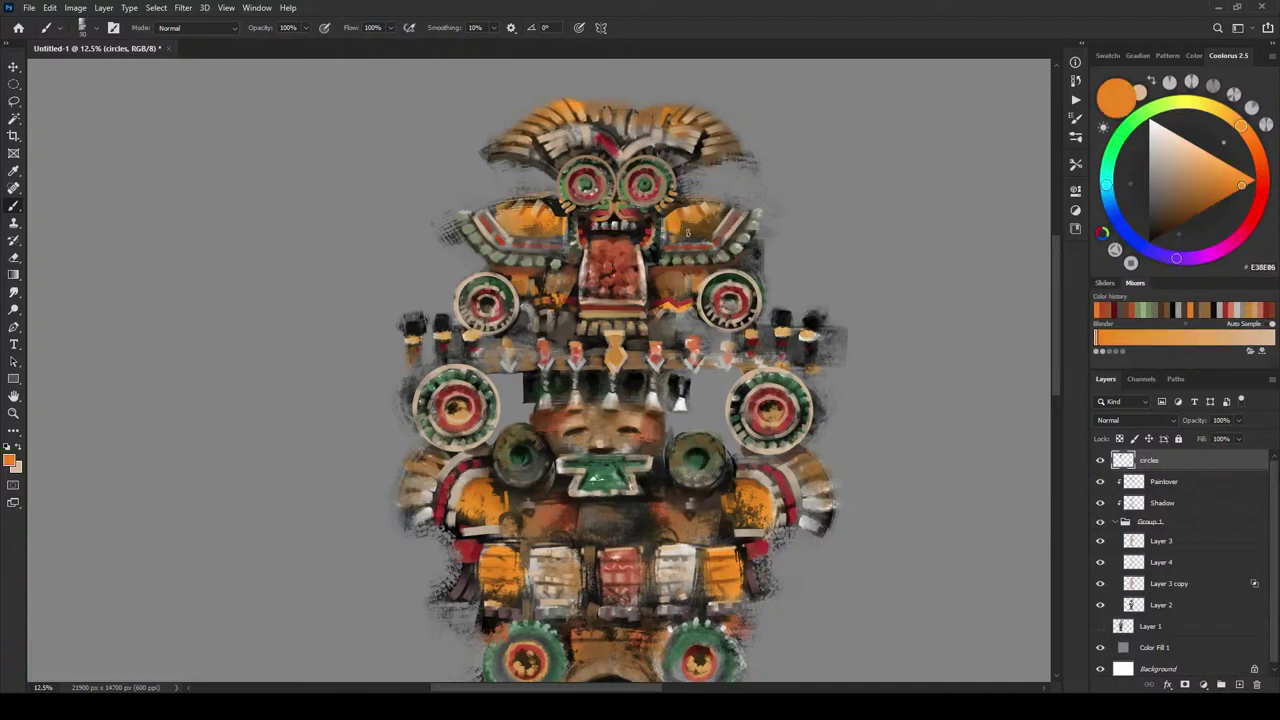
{"action": "key", "text": "]"}
{"action": "left_click_drag", "start_coordinate": [692, 236], "coordinate": [704, 226]}
- Touch up the orange shoulder panels on both sides of the chest with the same bright orange
{"action": "key", "text": "["}
{"action": "key", "text": "["}
{"action": "key", "text": "["}
{"action": "key", "text": "["}
{"action": "key", "text": "["}
{"action": "key", "text": "["}
{"action": "key", "text": "["}
{"action": "key", "text": "["}
{"action": "key", "text": "["}
{"action": "key", "text": "["}
{"action": "scroll", "coordinate": [635, 362], "scroll_direction": "down", "scroll_amount": 5}
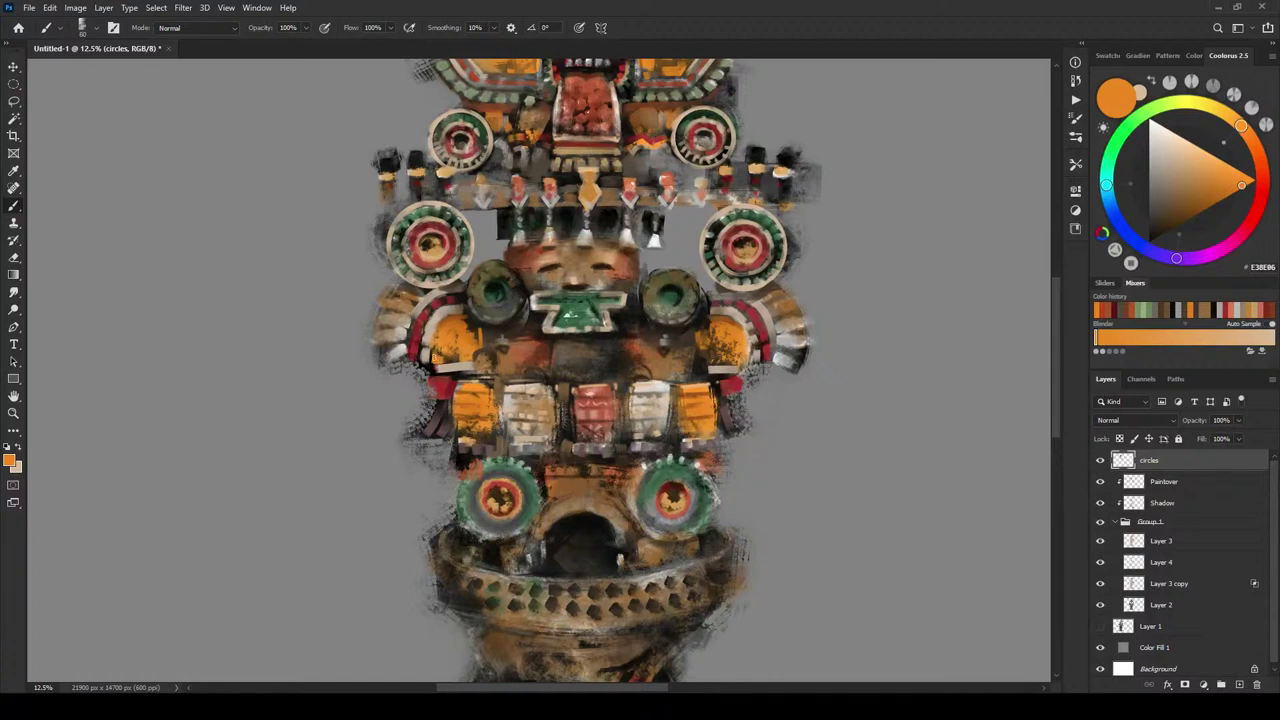
{"action": "left_click_drag", "start_coordinate": [435, 358], "coordinate": [443, 363]}
{"action": "left_click_drag", "start_coordinate": [742, 360], "coordinate": [725, 361]}
- Brush a darkened sampled red over the chest below the green mouth plate
{"action": "left_click", "coordinate": [666, 489], "text": "alt"}
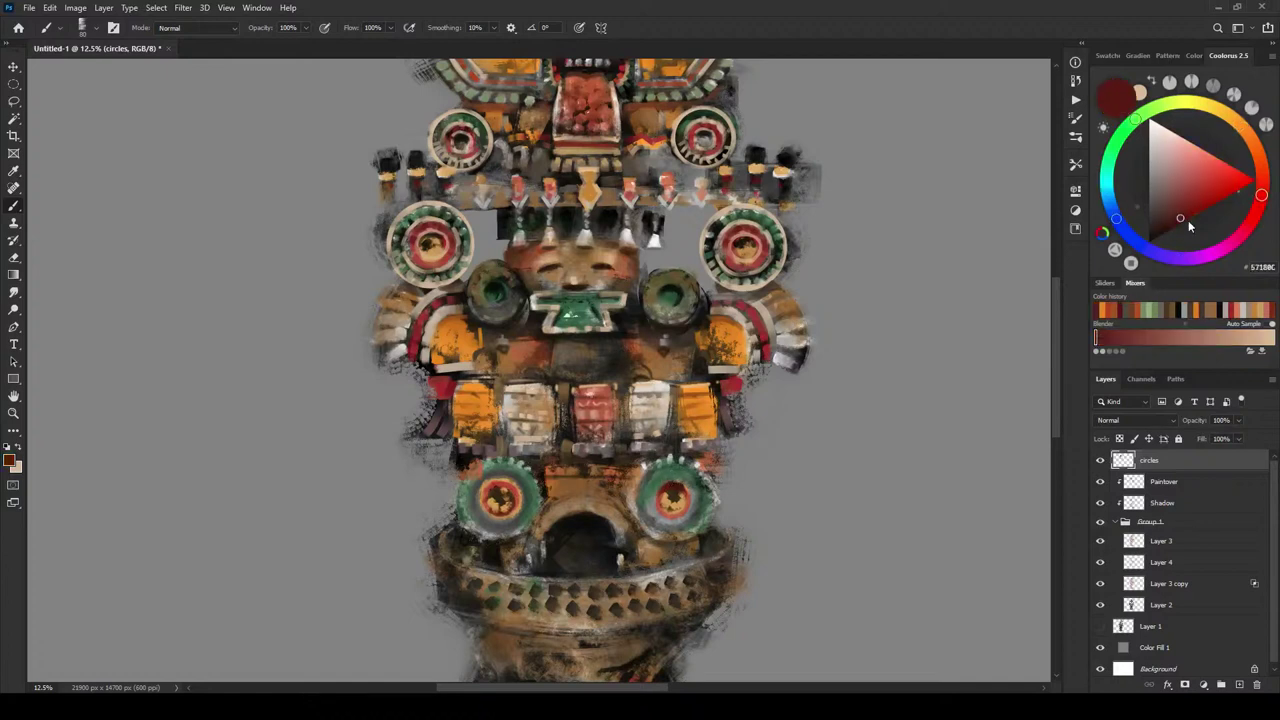
{"action": "left_click_drag", "start_coordinate": [1189, 225], "coordinate": [1169, 222]}
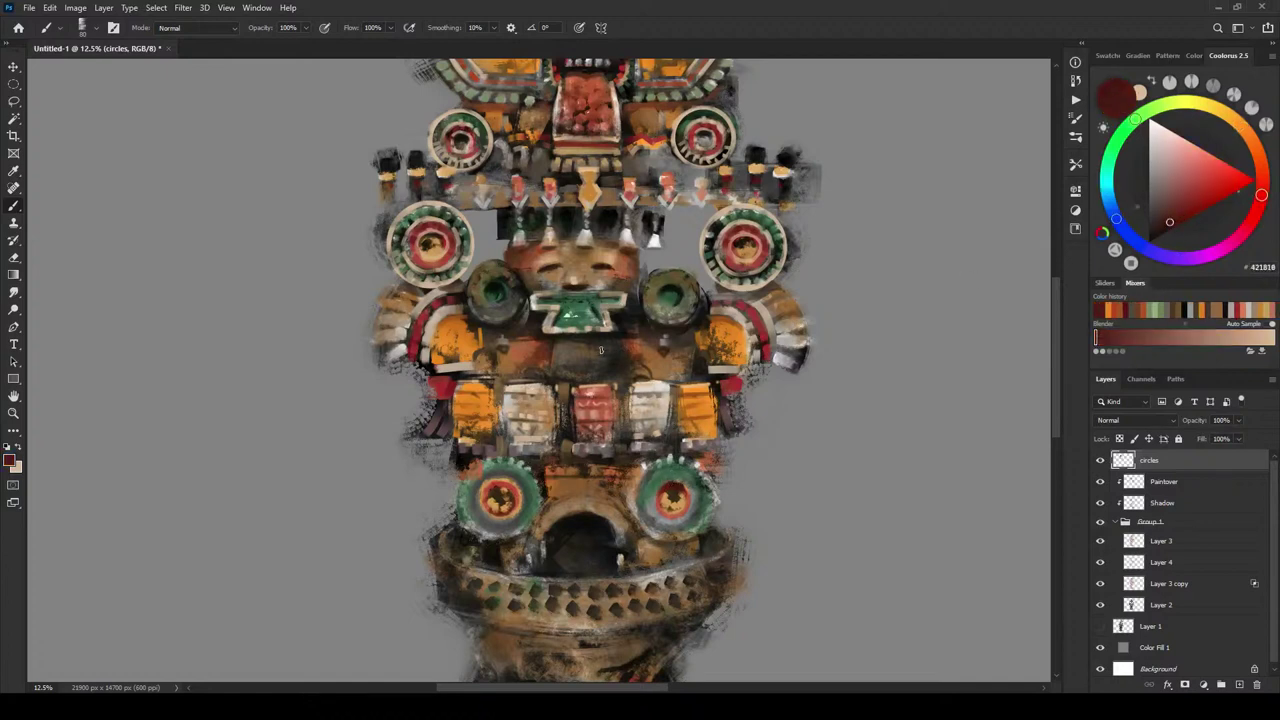
{"action": "key", "text": "["}
{"action": "key", "text": "bracketright"}
- Paint the right slanted slot in the pedestal with reddish brown using a larger brush
{"action": "left_click_drag", "start_coordinate": [643, 442], "coordinate": [705, 209]}
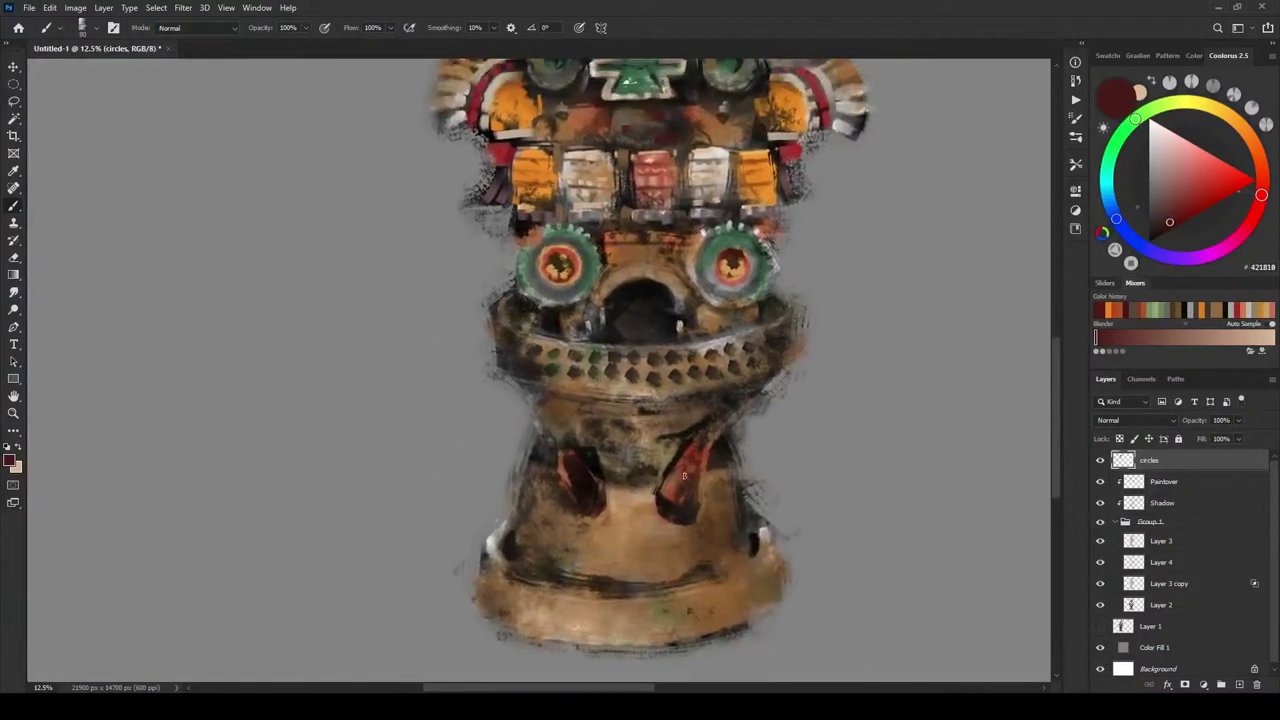
{"action": "key", "text": "bracketright"}
{"action": "key", "text": "bracketright"}
{"action": "key", "text": "bracketright"}
{"action": "key", "text": "bracketright"}
{"action": "left_click_drag", "start_coordinate": [1262, 195], "coordinate": [1261, 163]}
{"action": "left_click_drag", "start_coordinate": [1183, 220], "coordinate": [1189, 209]}
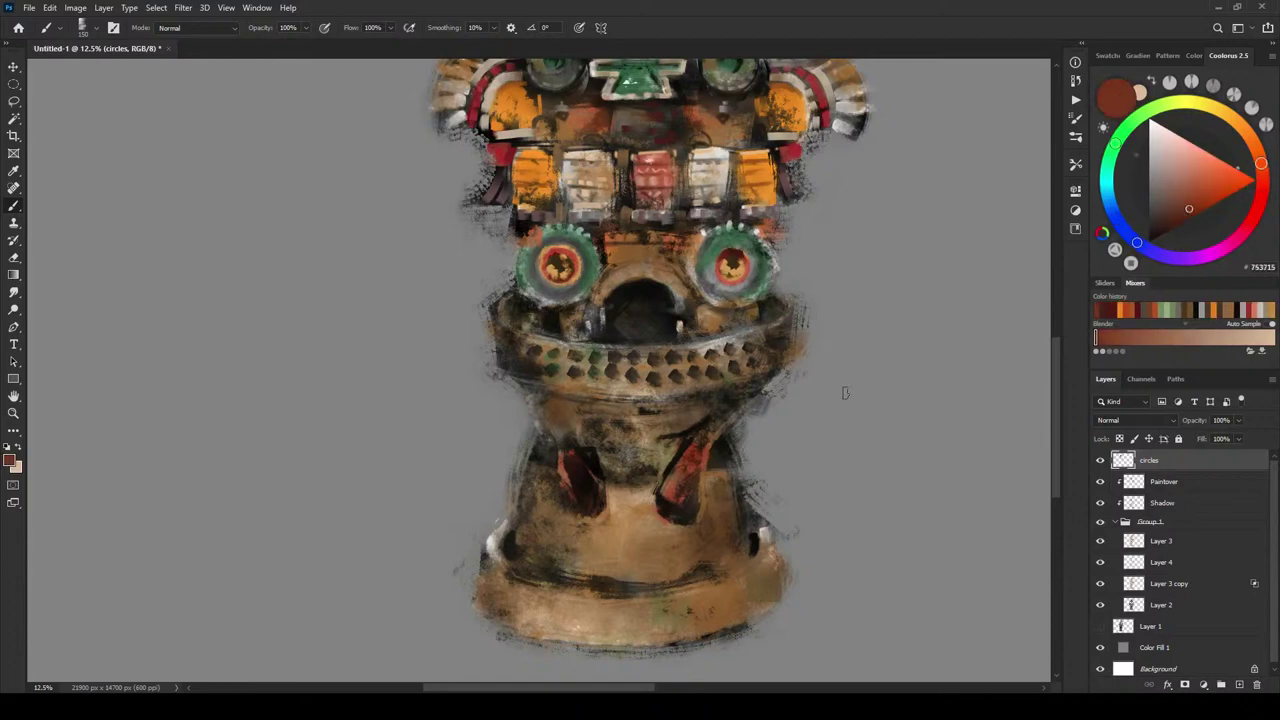
- Build up the left slanted slot in the pedestal with darker and brighter shades of reddish brown
{"action": "key", "text": "bracketright"}
{"action": "key", "text": "bracketright"}
{"action": "key", "text": "bracketright"}
{"action": "key", "text": "bracketright"}
{"action": "key", "text": "bracketright"}
{"action": "key", "text": "bracketright"}
{"action": "left_click", "coordinate": [1178, 216]}
{"action": "left_click", "coordinate": [1178, 214]}
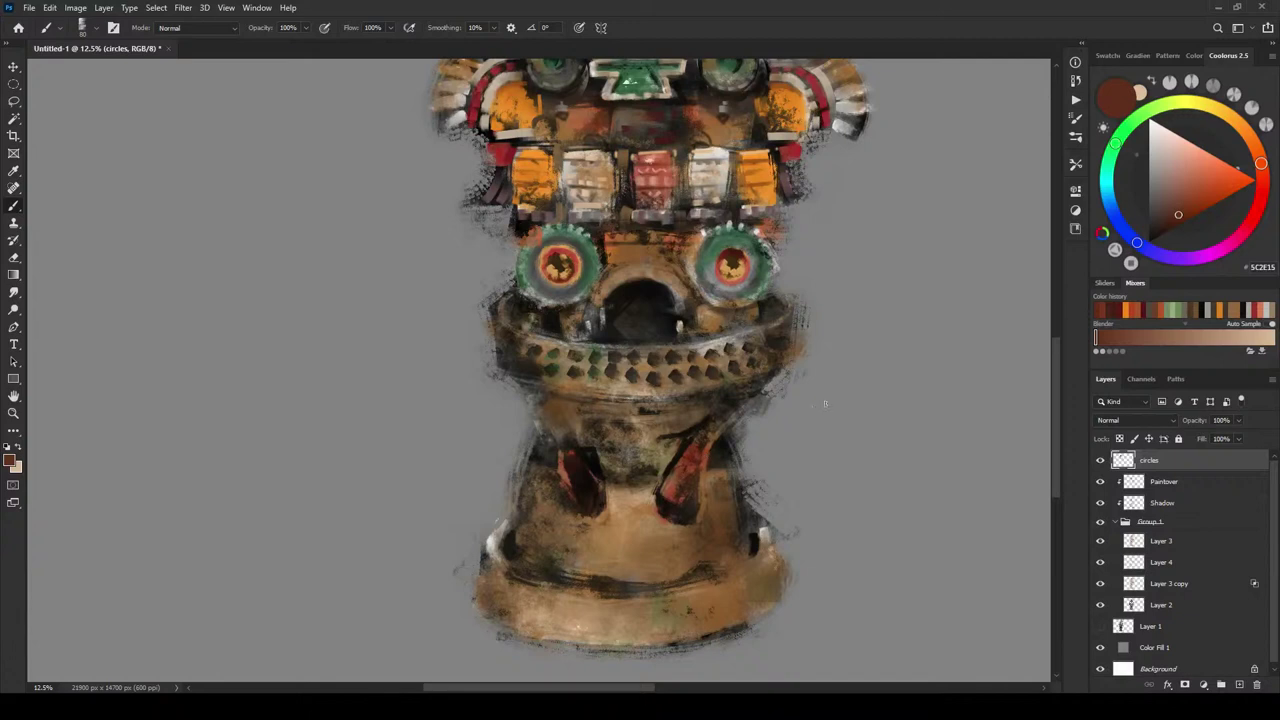
{"action": "left_click", "coordinate": [1196, 201]}
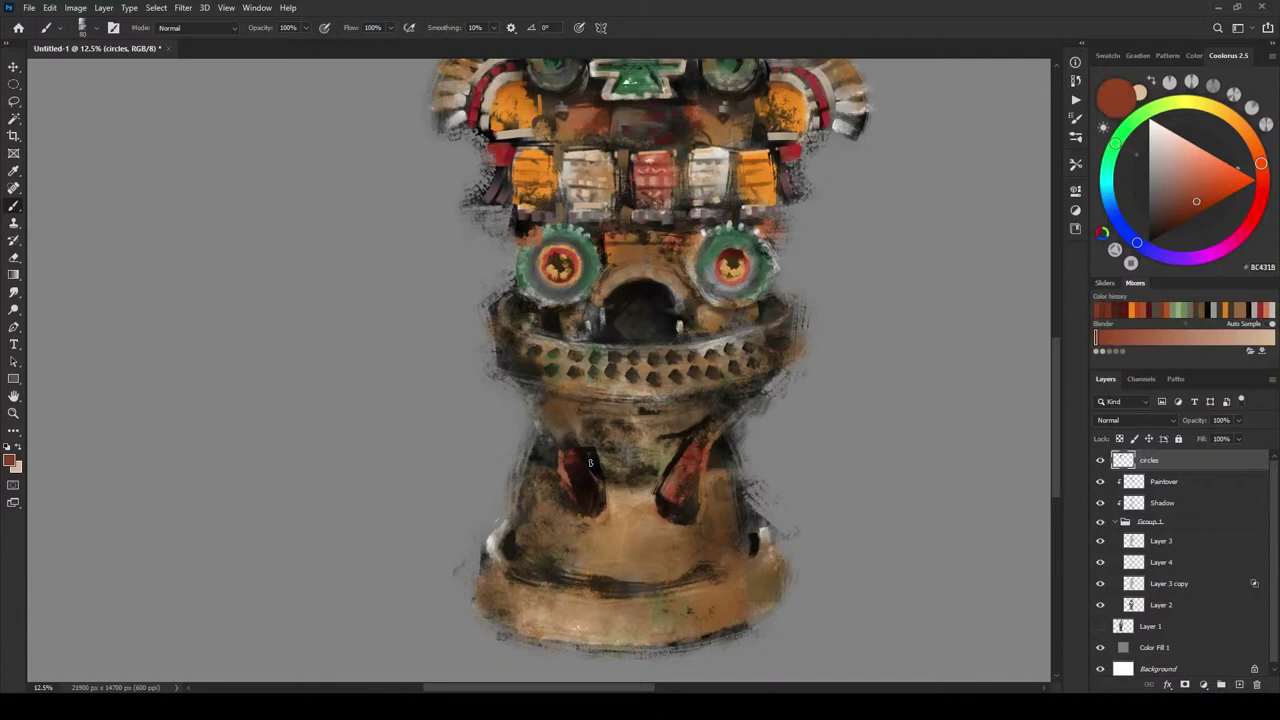
{"action": "left_click", "coordinate": [1204, 204]}
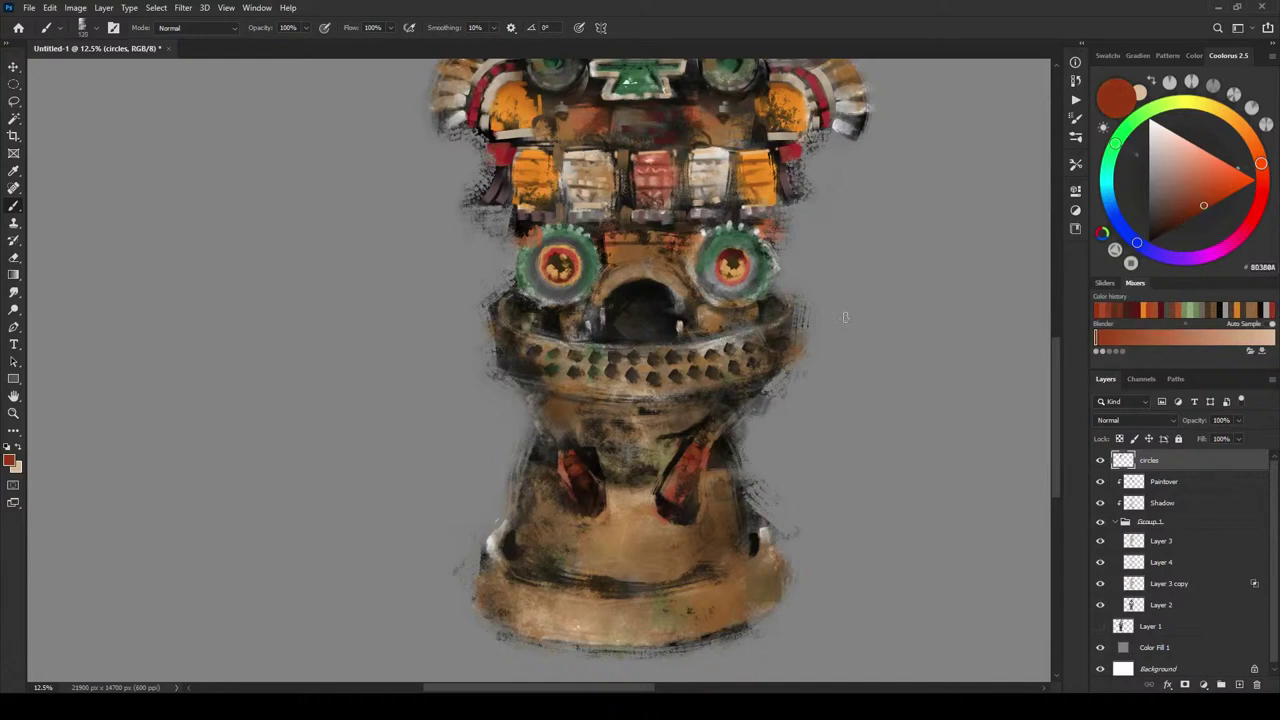
{"action": "left_click", "coordinate": [1183, 213]}
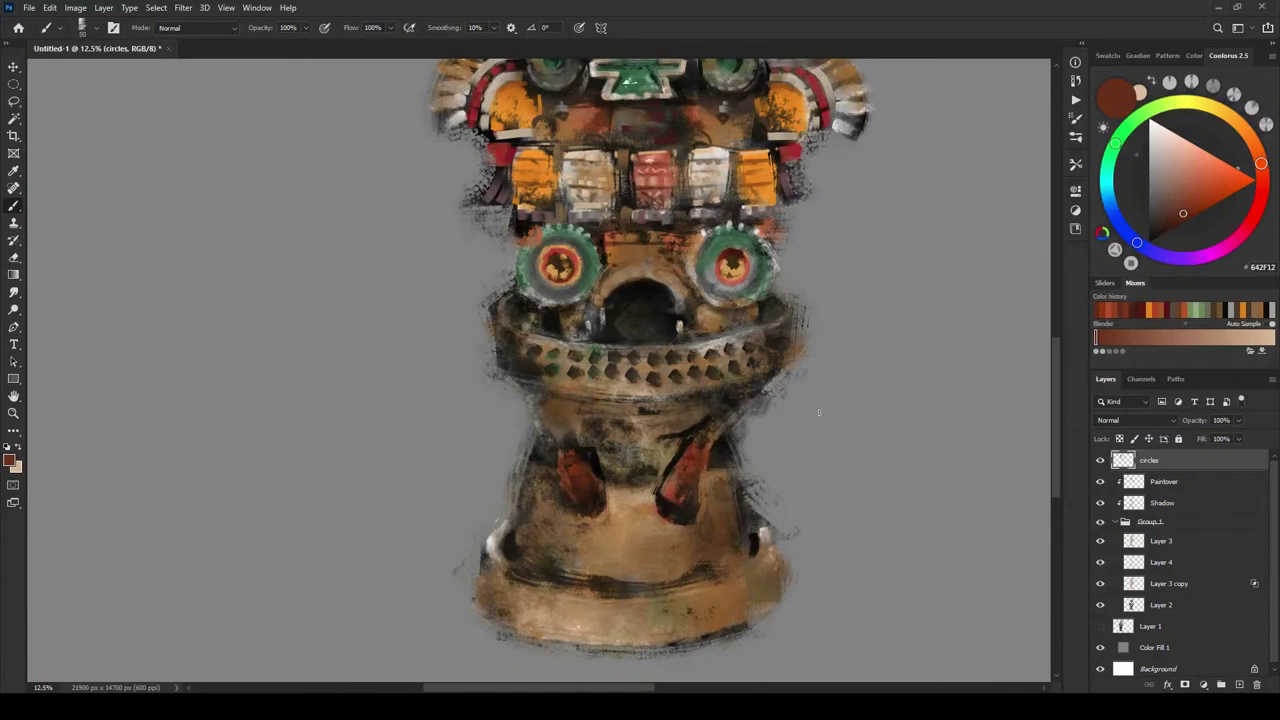
{"action": "left_click", "coordinate": [1203, 198]}
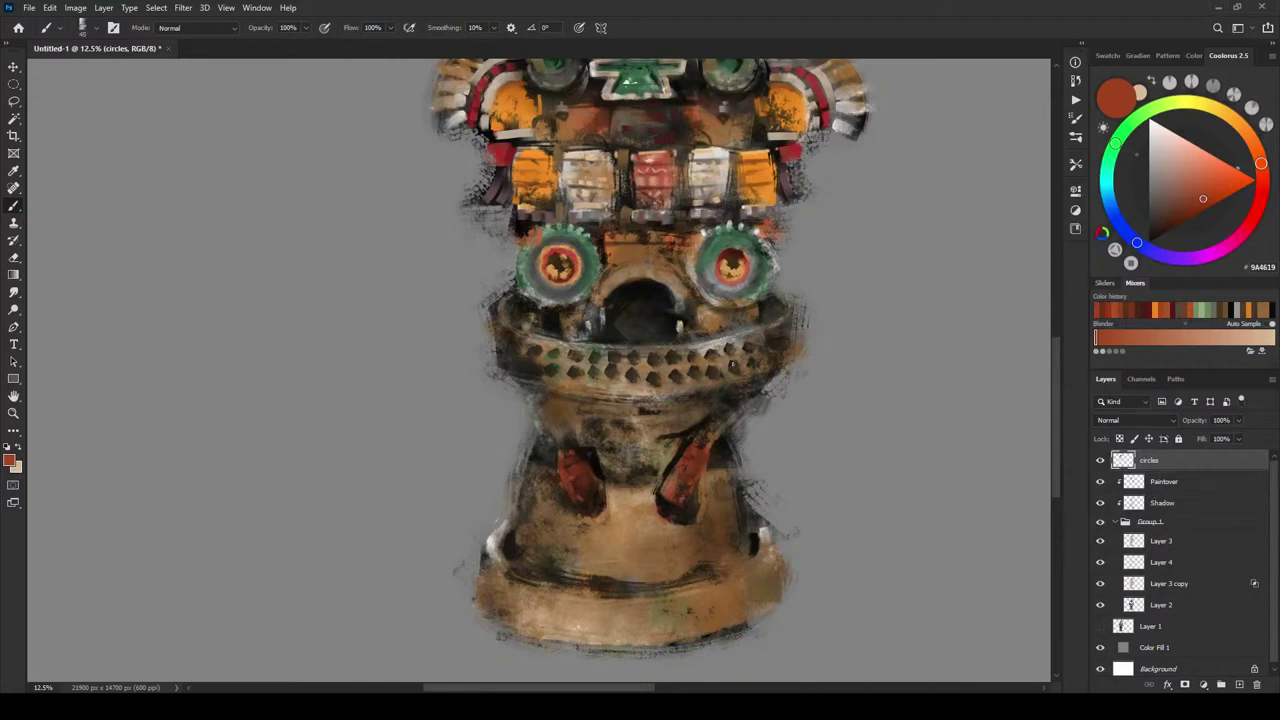
- Rename the "circles" layer to "circles and more"
{"action": "left_click_drag", "start_coordinate": [777, 389], "coordinate": [757, 519]}
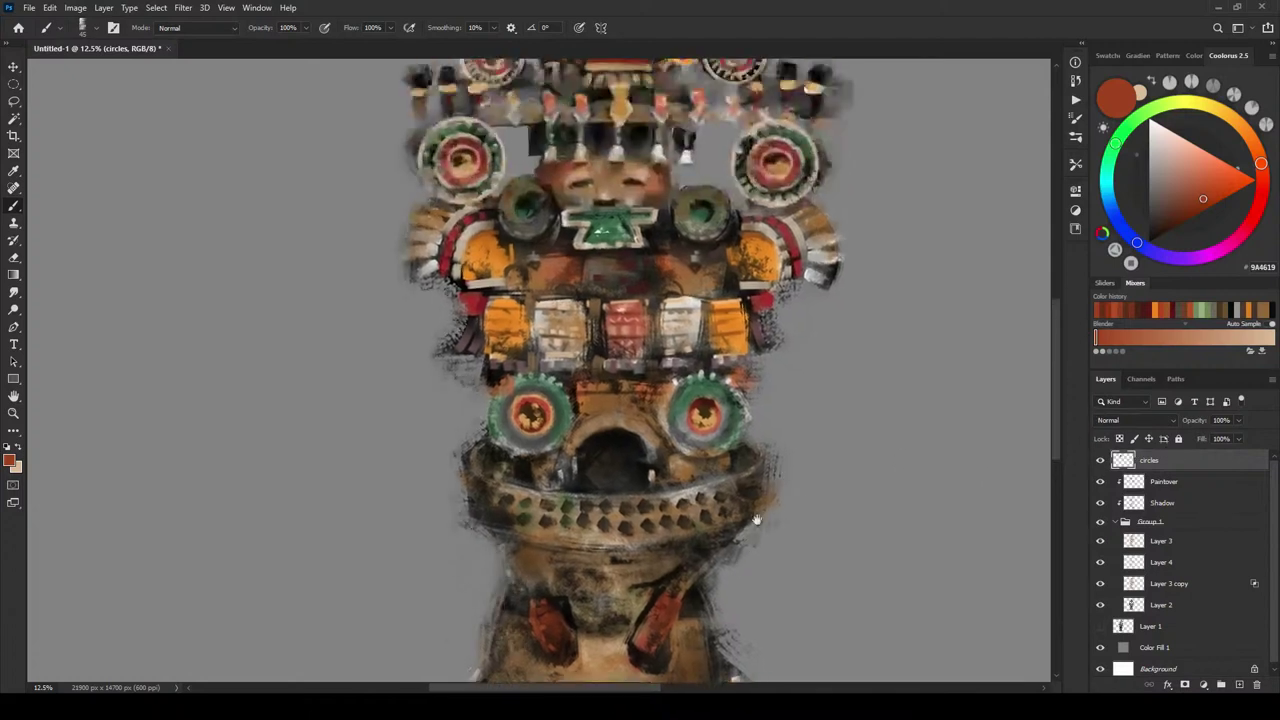
{"action": "double_click", "coordinate": [1165, 463]}
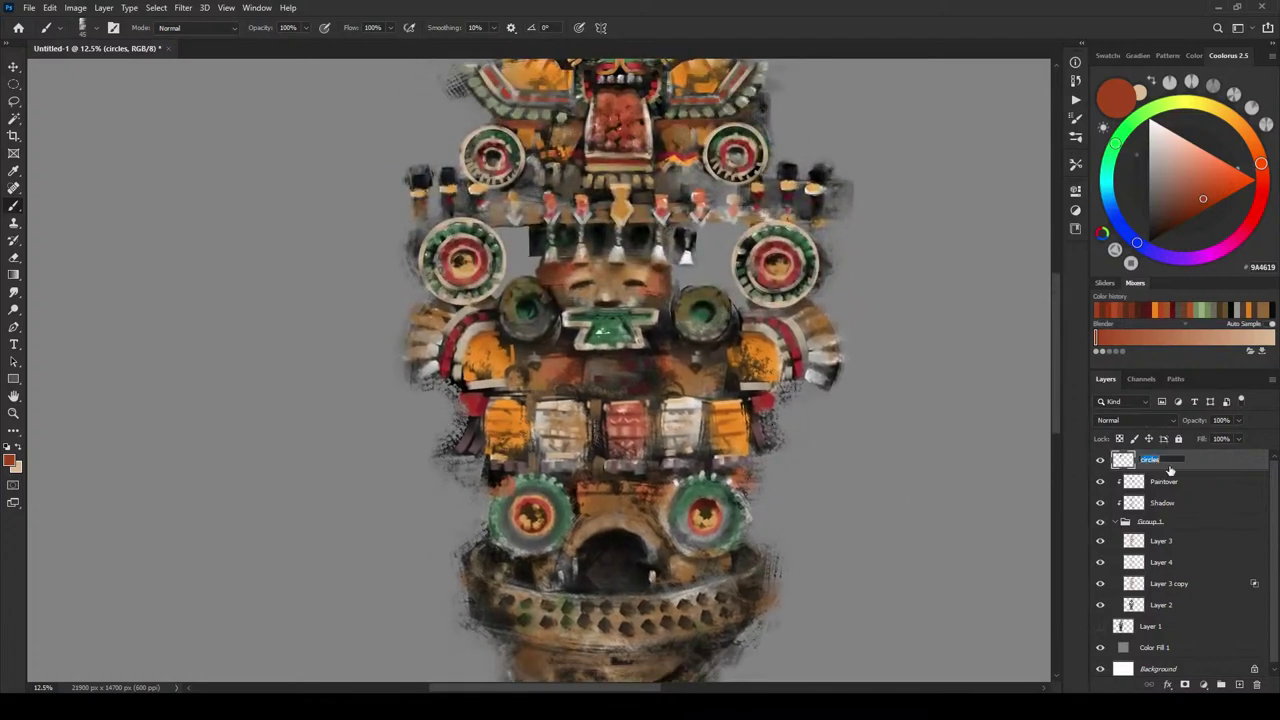
{"action": "key", "text": "Right"}
{"action": "type", "text": "and more"}
{"action": "key", "text": "Return"}
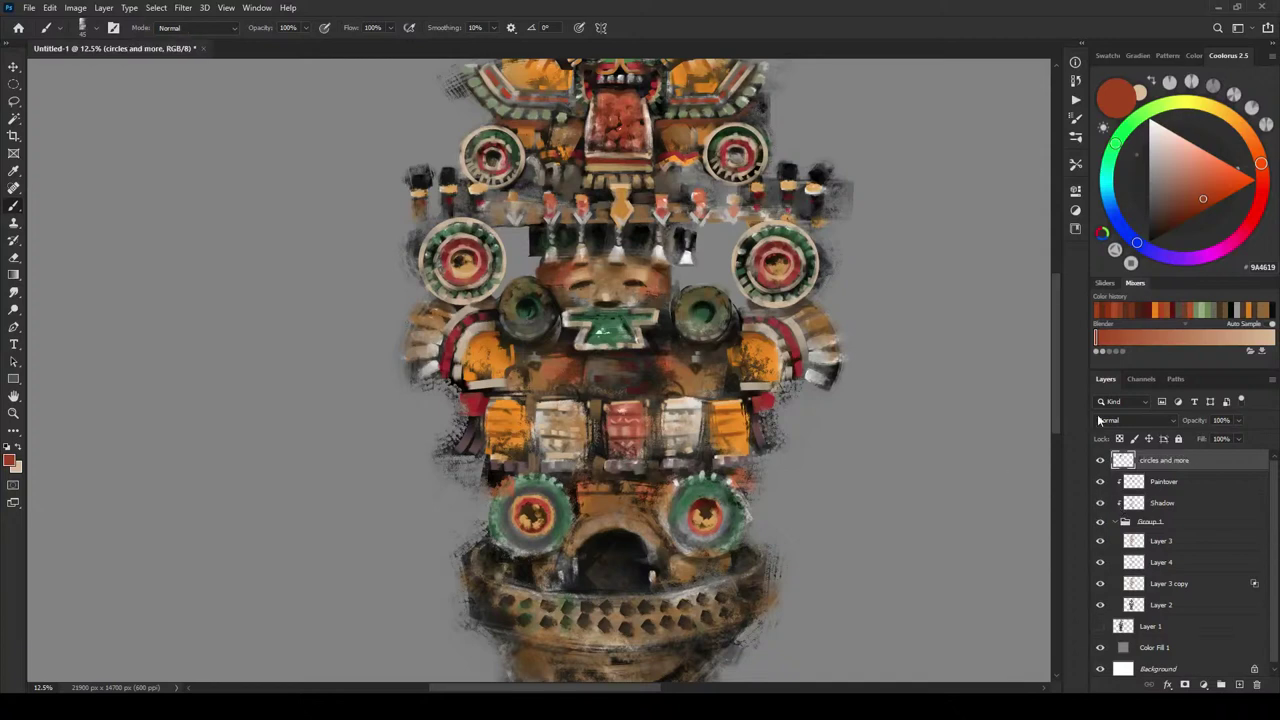
- Select the green round ornament right of the arch with an elliptical marquee and paint ochre rings inside it
{"action": "left_click_drag", "start_coordinate": [746, 522], "coordinate": [770, 535]}
{"action": "left_click_drag", "start_coordinate": [706, 579], "coordinate": [713, 514]}
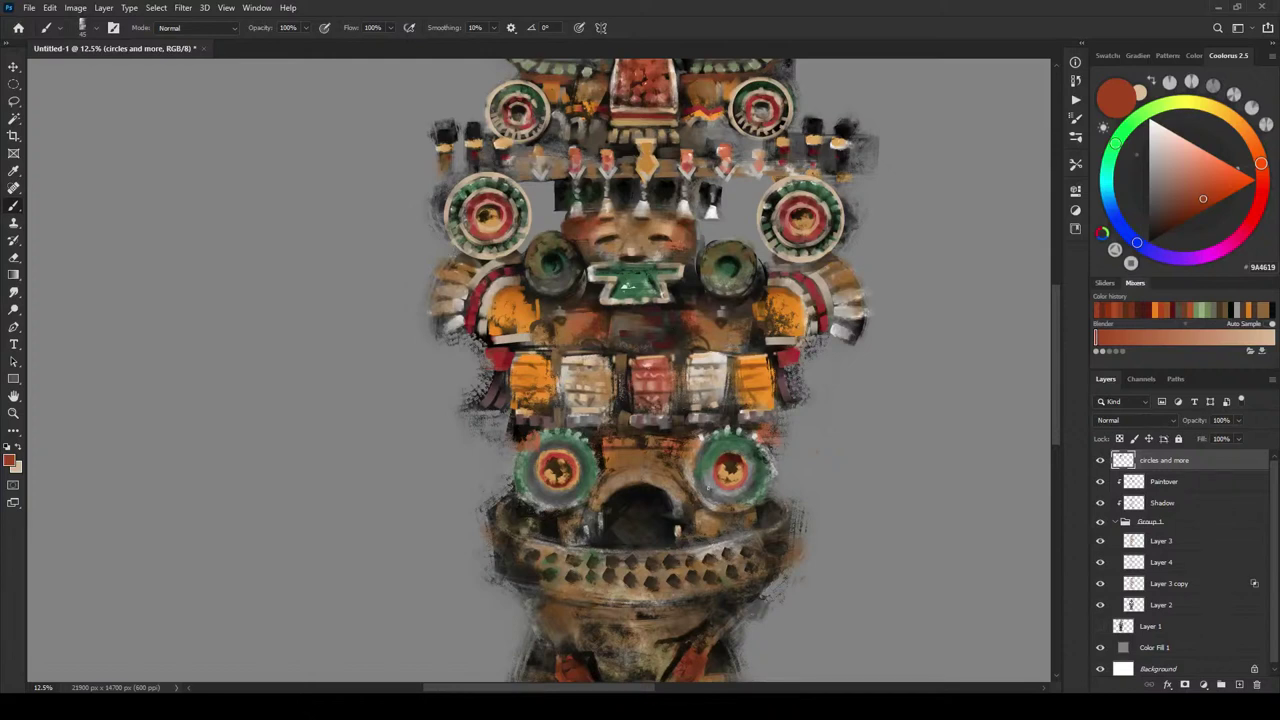
{"action": "left_click", "coordinate": [799, 177], "text": "alt"}
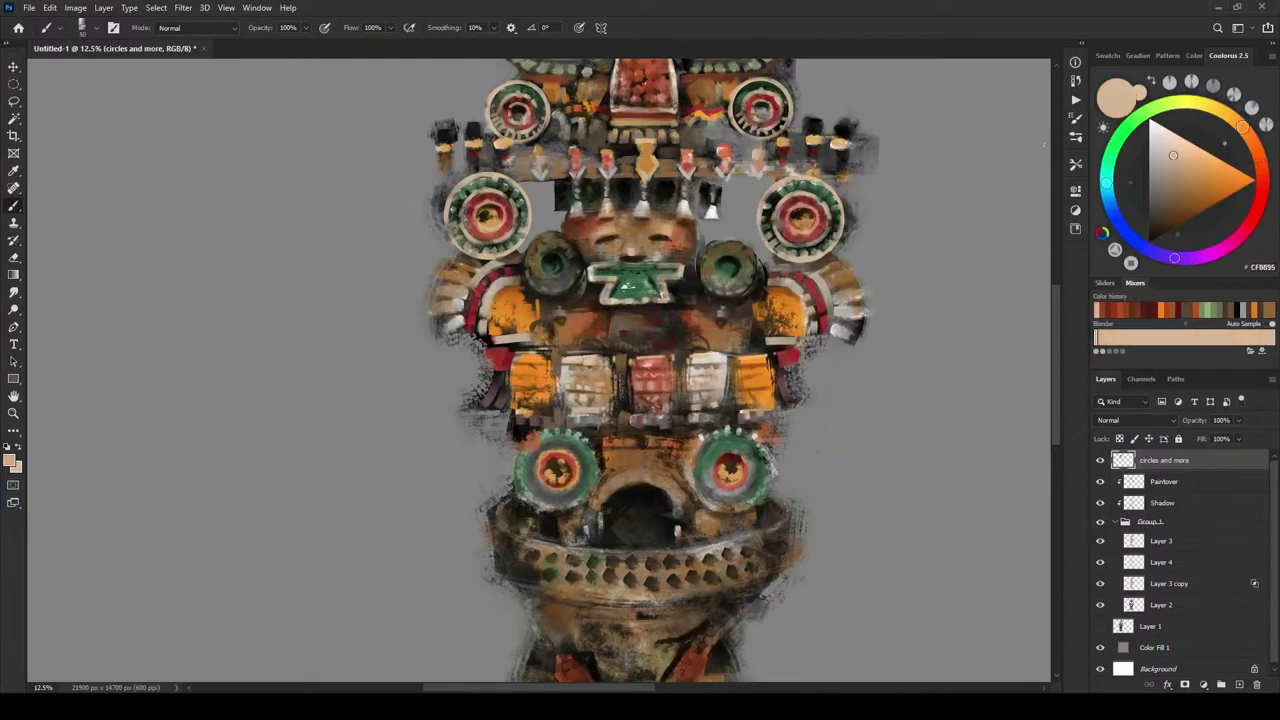
{"action": "left_click", "coordinate": [1193, 186]}
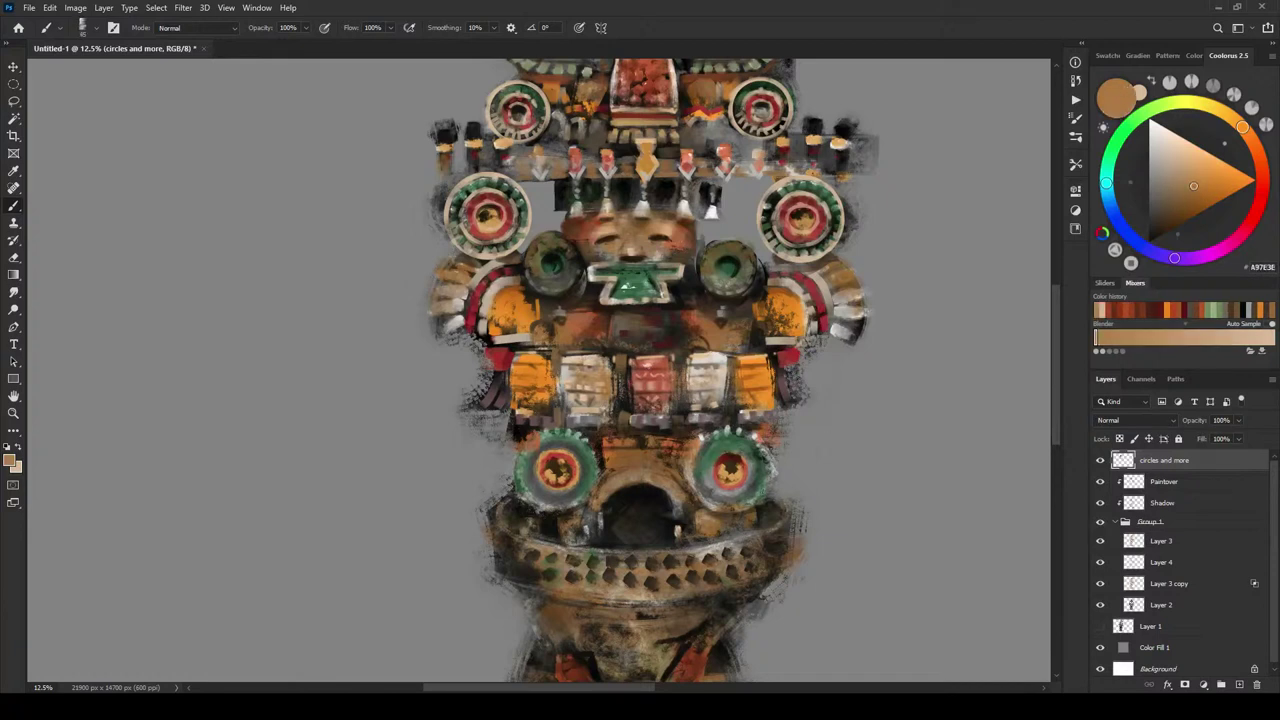
{"action": "key", "text": "m"}
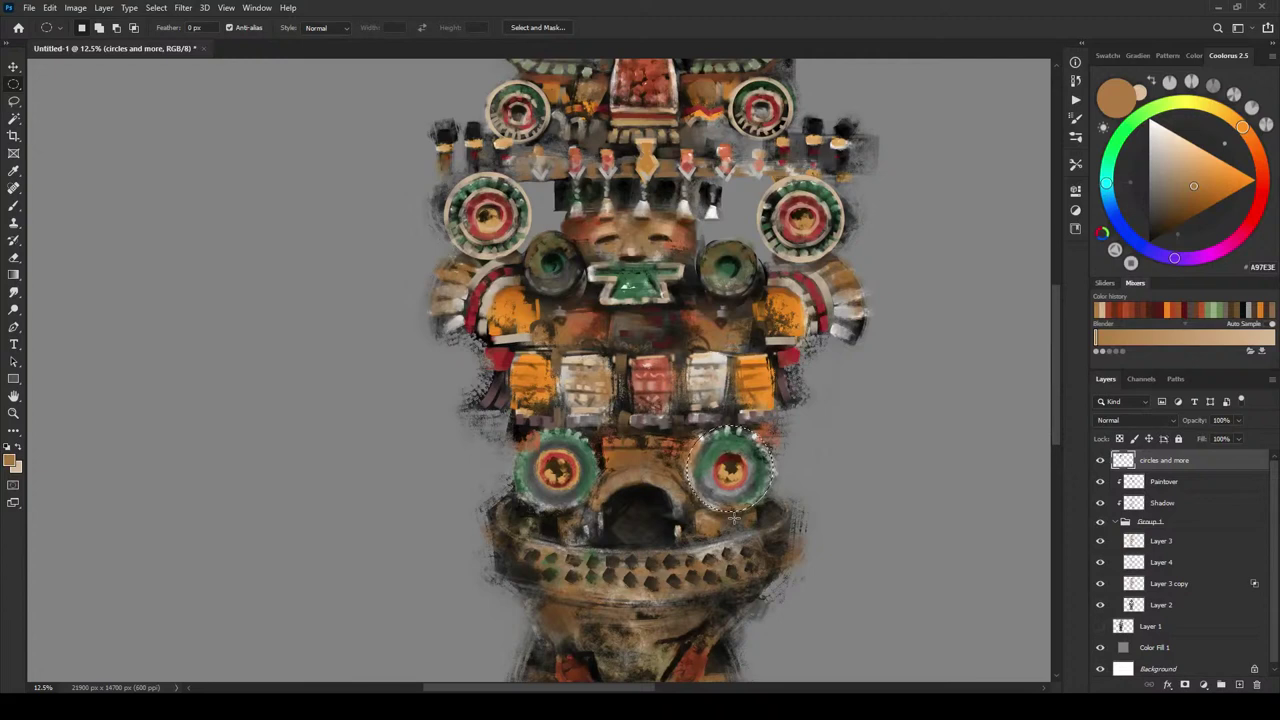
{"action": "key", "text": "b"}
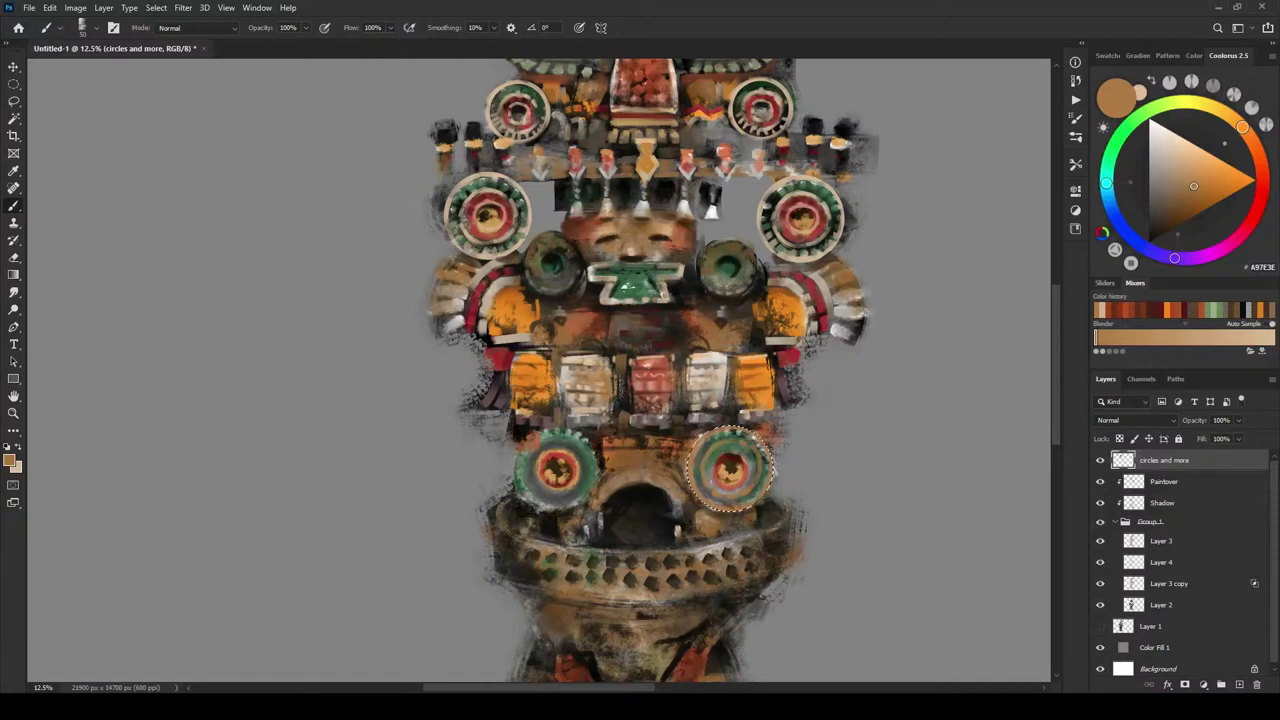
- Refine the rings of the selected round ornament beside the arch with brown and lighter ochre strokes
{"action": "left_click", "coordinate": [728, 456], "text": "alt"}
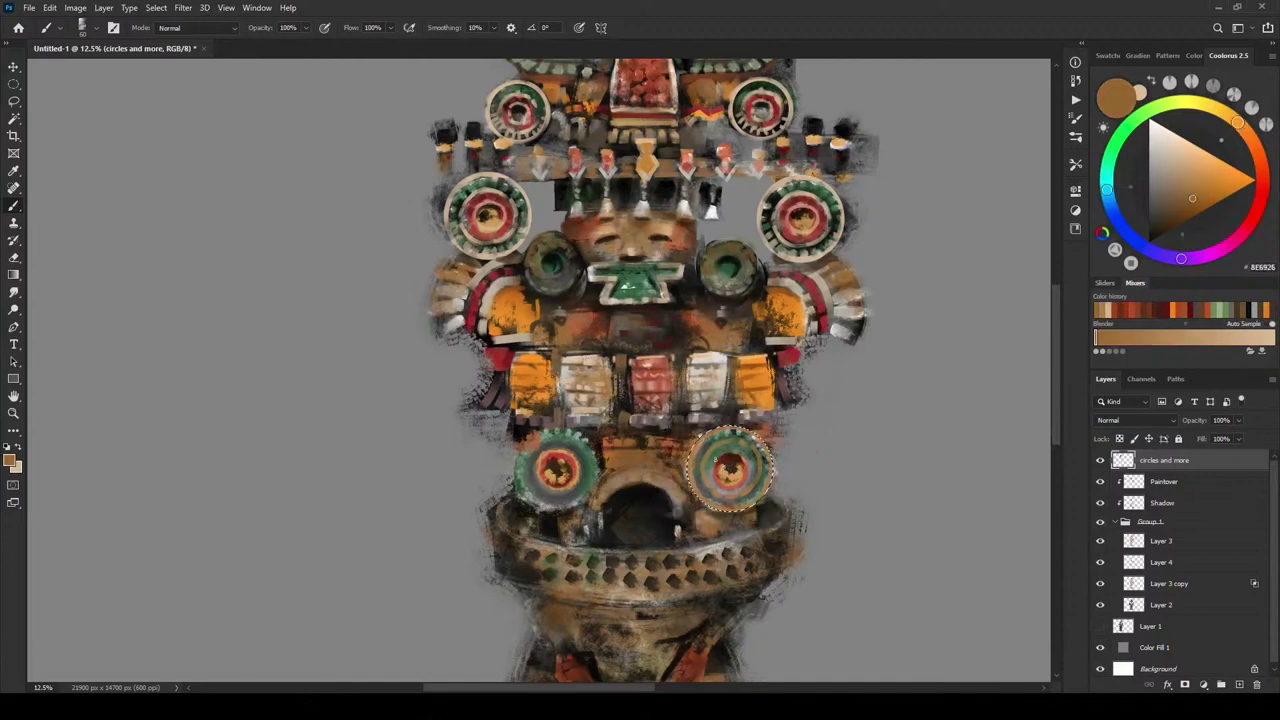
{"action": "left_click", "coordinate": [716, 472], "text": "alt"}
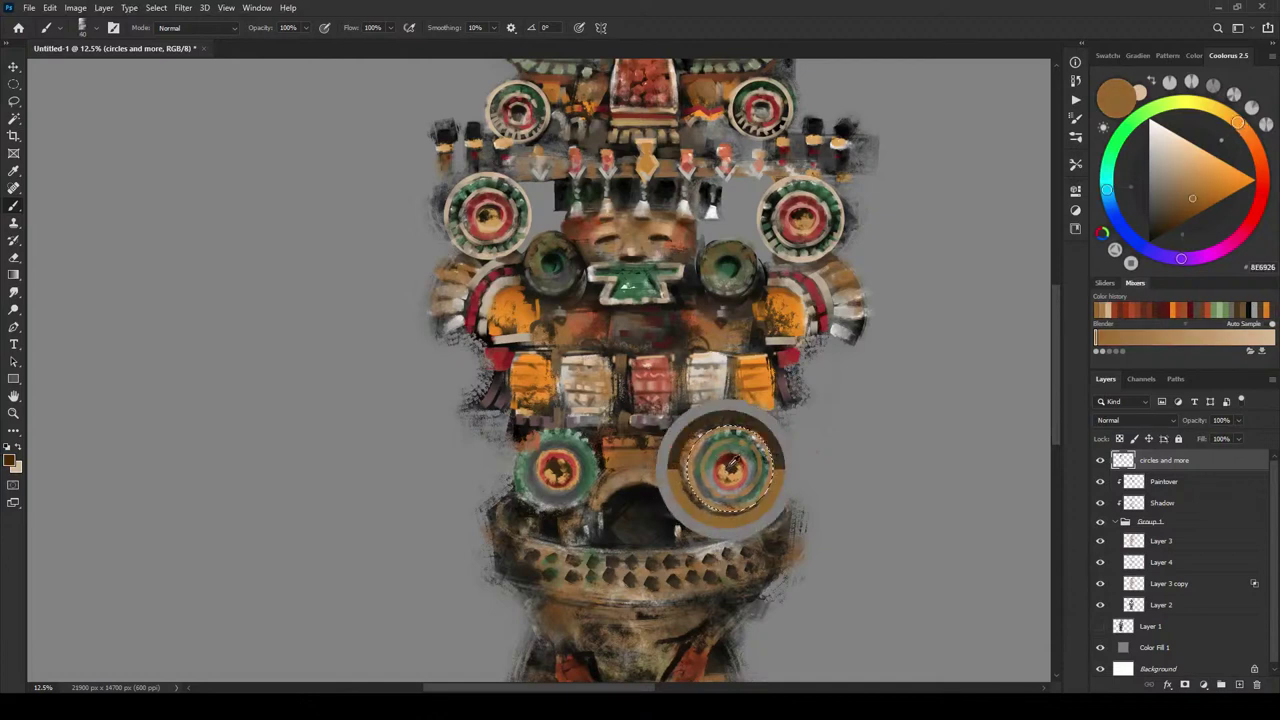
{"action": "left_click", "coordinate": [730, 468], "text": "alt"}
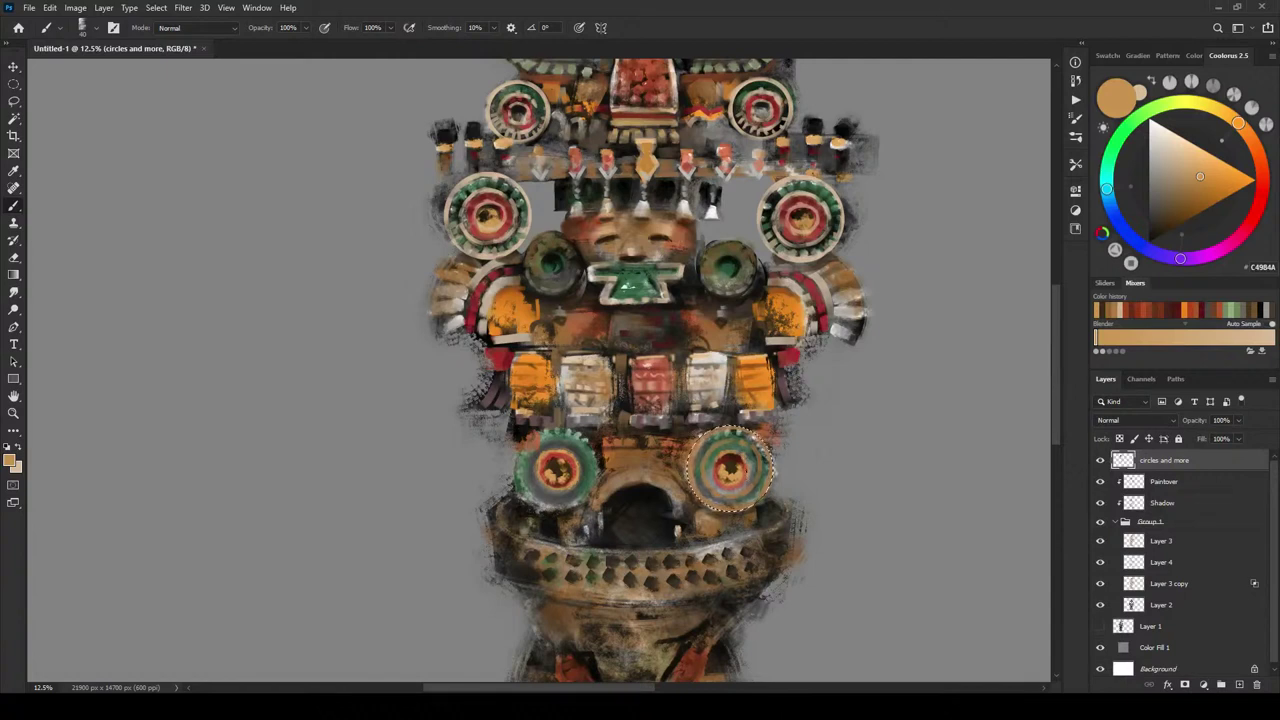
{"action": "key", "text": "ctrl+z"}
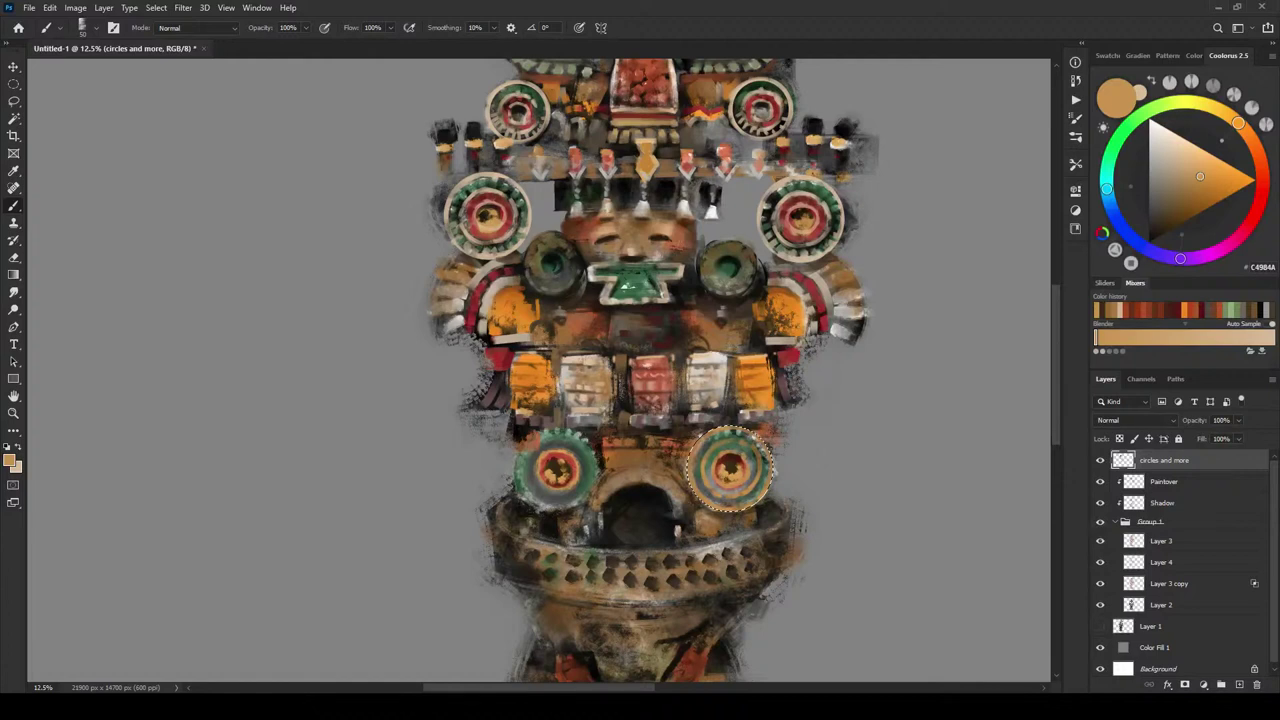
{"action": "key", "text": "x"}
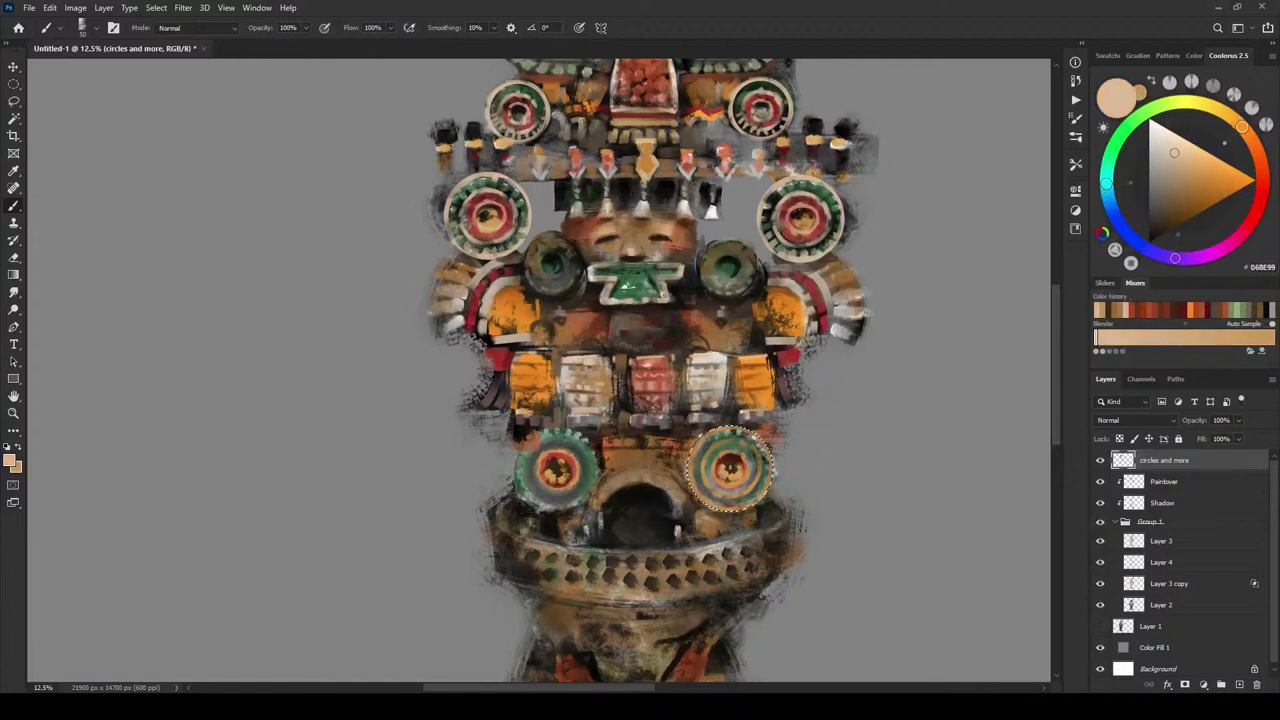
- Rework the inner rings of the selected round ornament with dark red, ochre and reddish orange
{"action": "left_click", "coordinate": [736, 452], "text": "alt"}
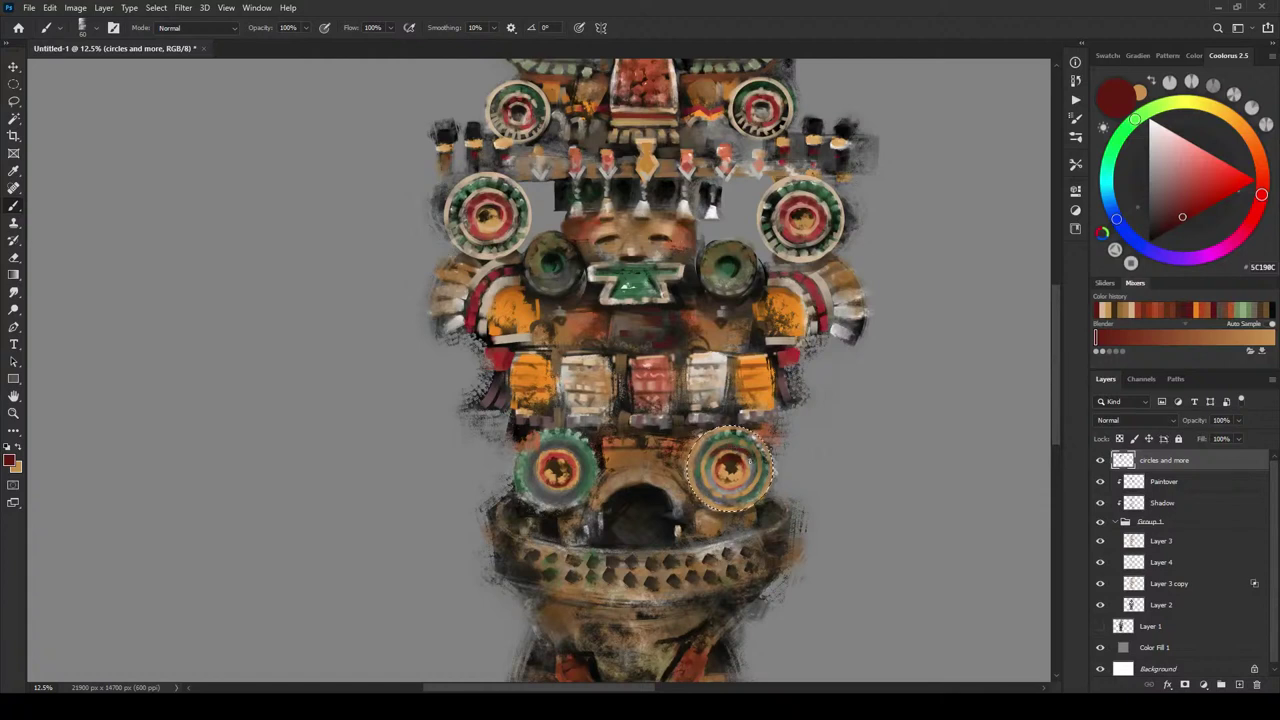
{"action": "left_click", "coordinate": [730, 467], "text": "alt"}
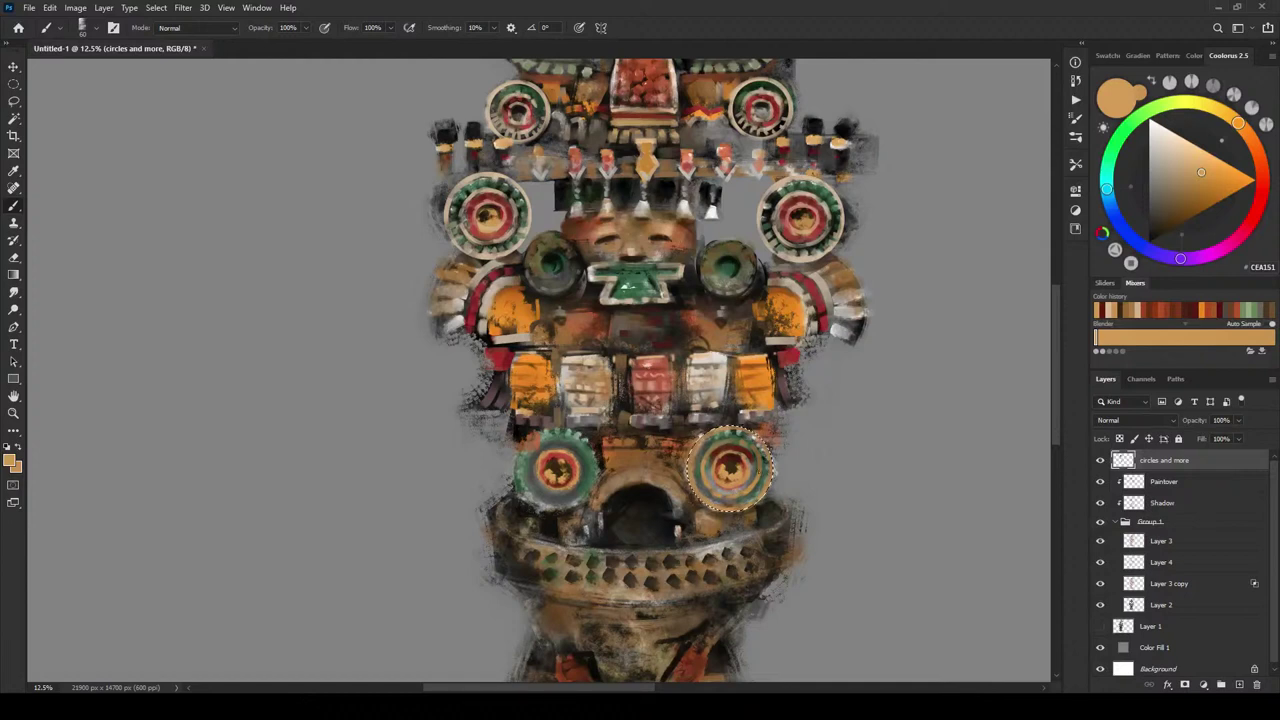
{"action": "left_click", "coordinate": [738, 489], "text": "alt"}
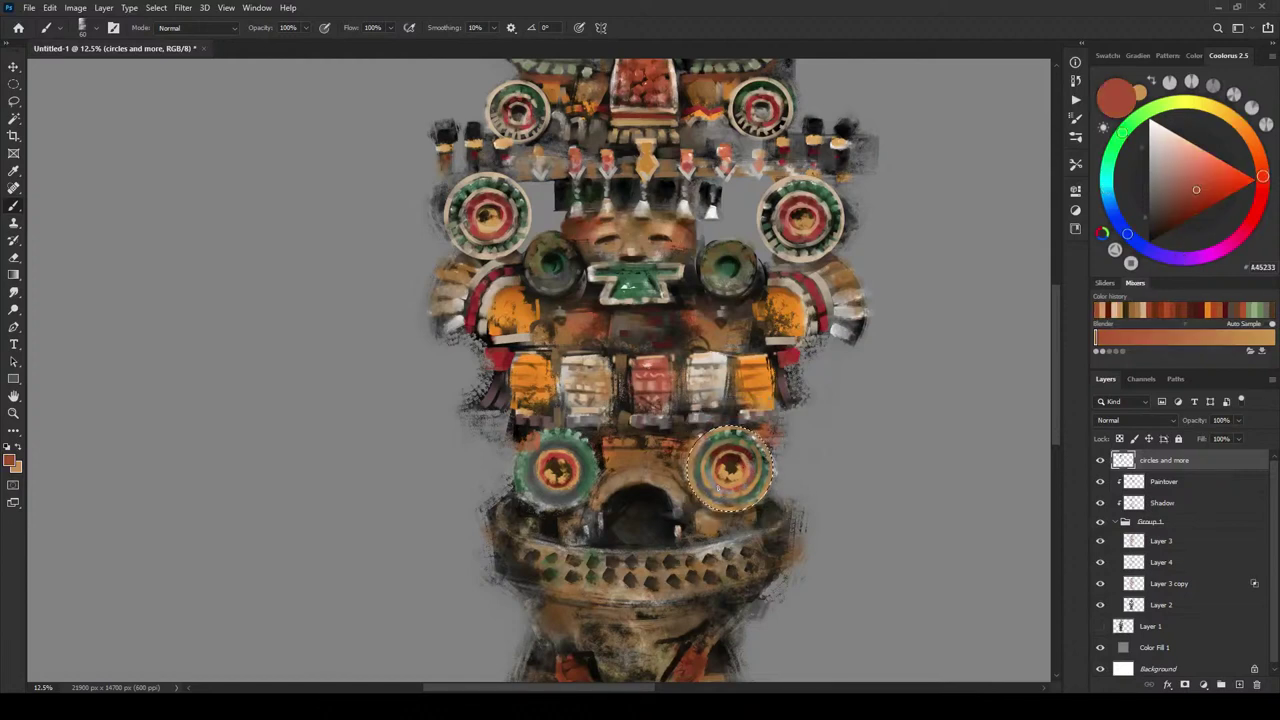
{"action": "left_click", "coordinate": [730, 467], "text": "alt"}
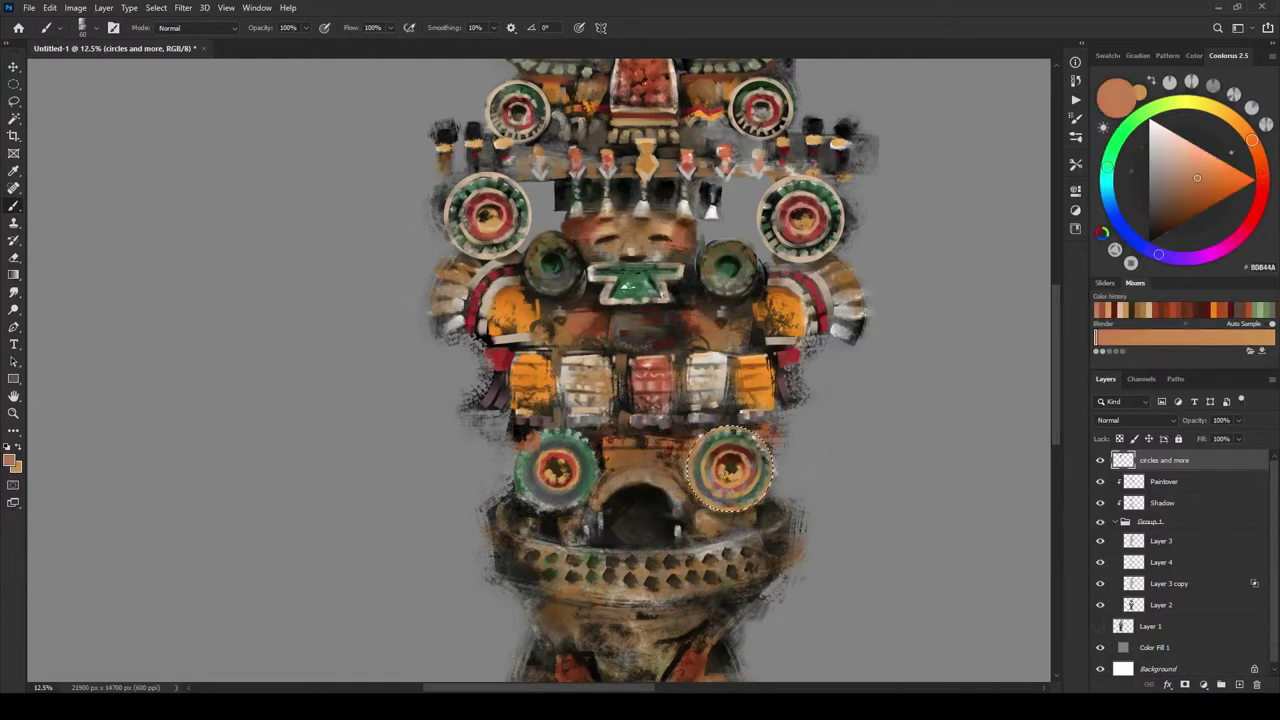
- Fill the selected ornament's centre with mid grey and roughen it with dark brown strokes from a smaller brush
{"action": "left_click", "coordinate": [703, 486], "text": "alt"}
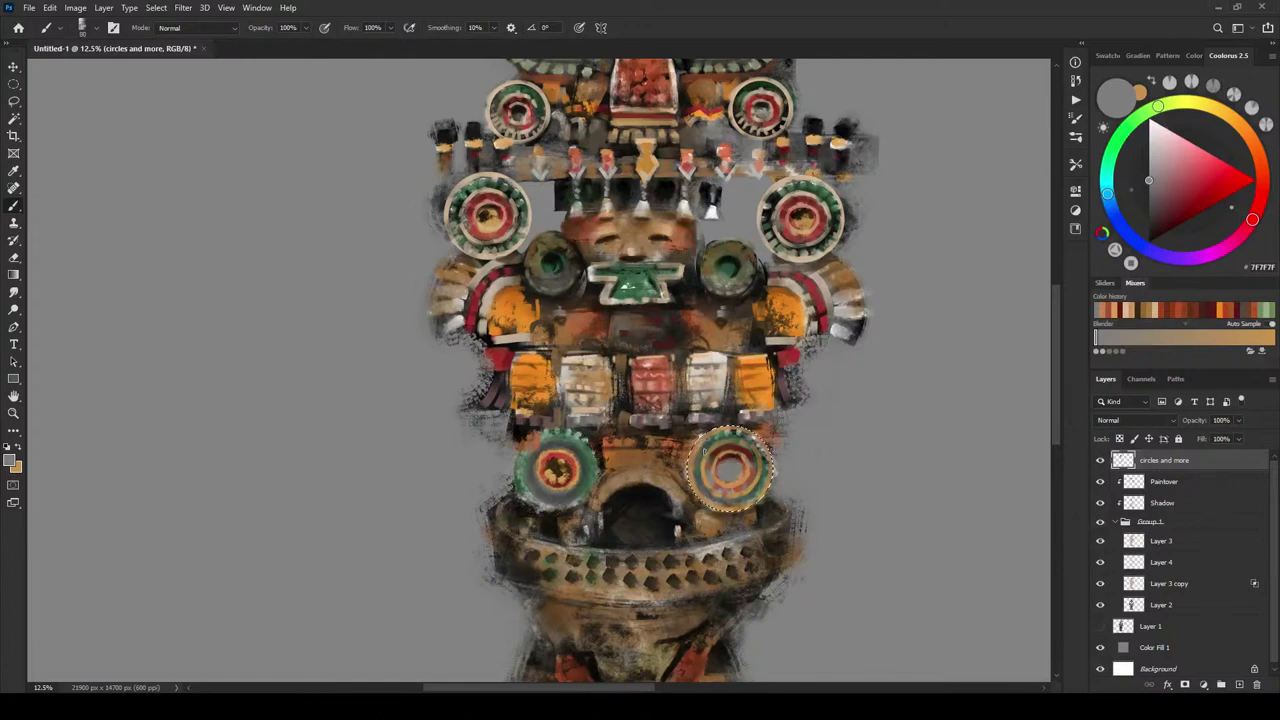
{"action": "left_click", "coordinate": [732, 452], "text": "alt"}
{"action": "key", "text": "bracketleft"}
{"action": "key", "text": "bracketleft"}
{"action": "key", "text": "bracketleft"}
{"action": "key", "text": "bracketleft"}
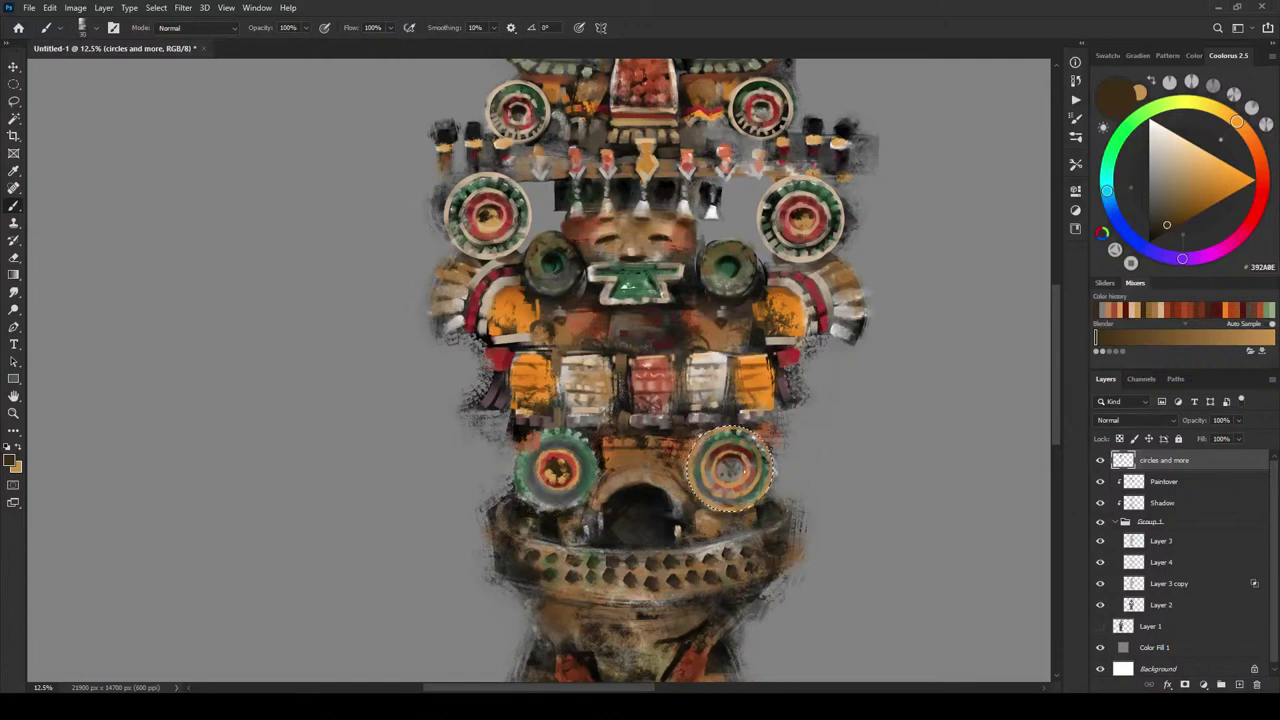
- Paint the selected ornament's outer band in dark green with lighter green blocks
{"action": "left_click", "coordinate": [728, 424], "text": "alt"}
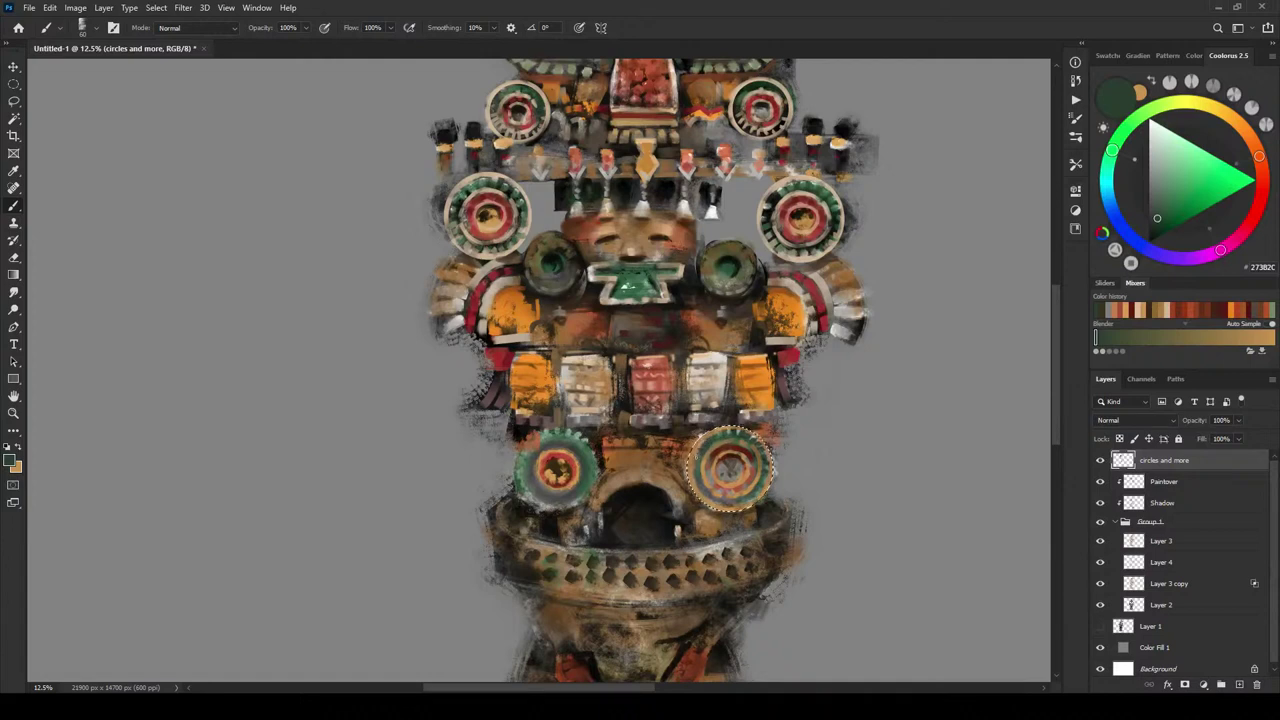
{"action": "left_click", "coordinate": [1169, 195]}
{"action": "left_click_drag", "start_coordinate": [1168, 193], "coordinate": [1167, 193]}
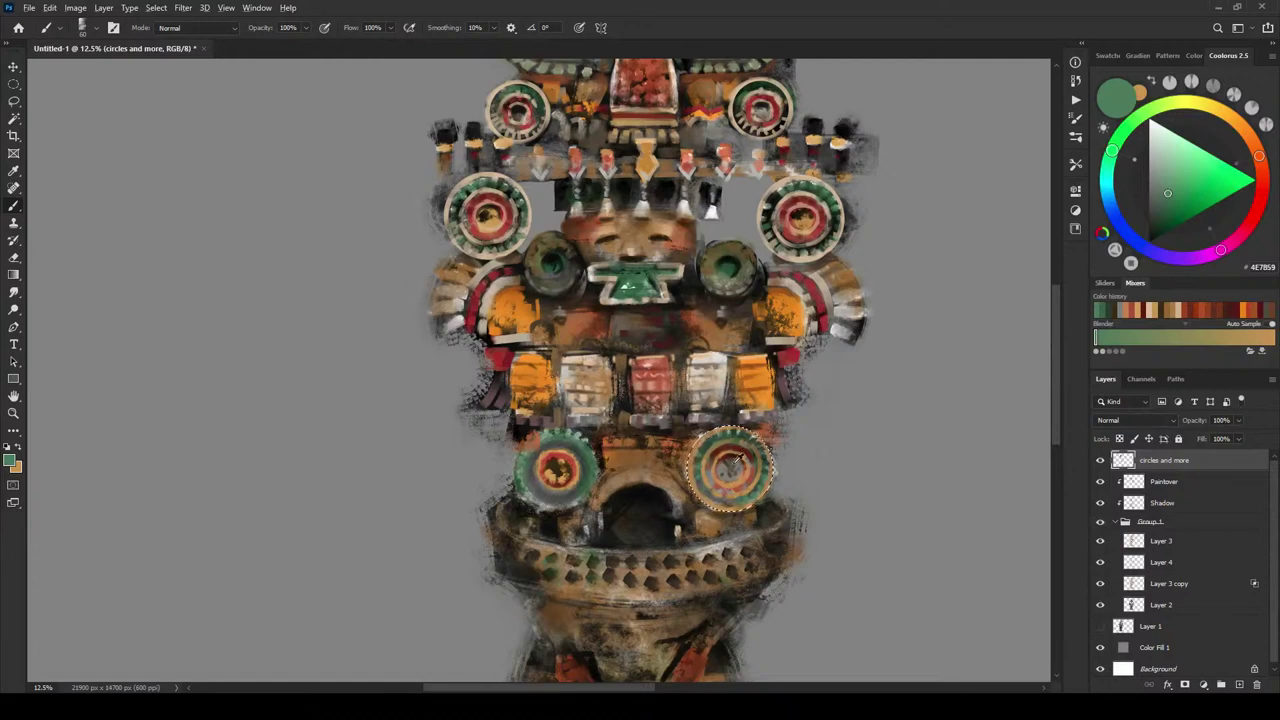
- Add bright red segments to the ring around the ornament's centre and sample dark green for the outer band
{"action": "left_click", "coordinate": [757, 478], "text": "alt"}
{"action": "left_click_drag", "start_coordinate": [1210, 190], "coordinate": [1217, 192]}
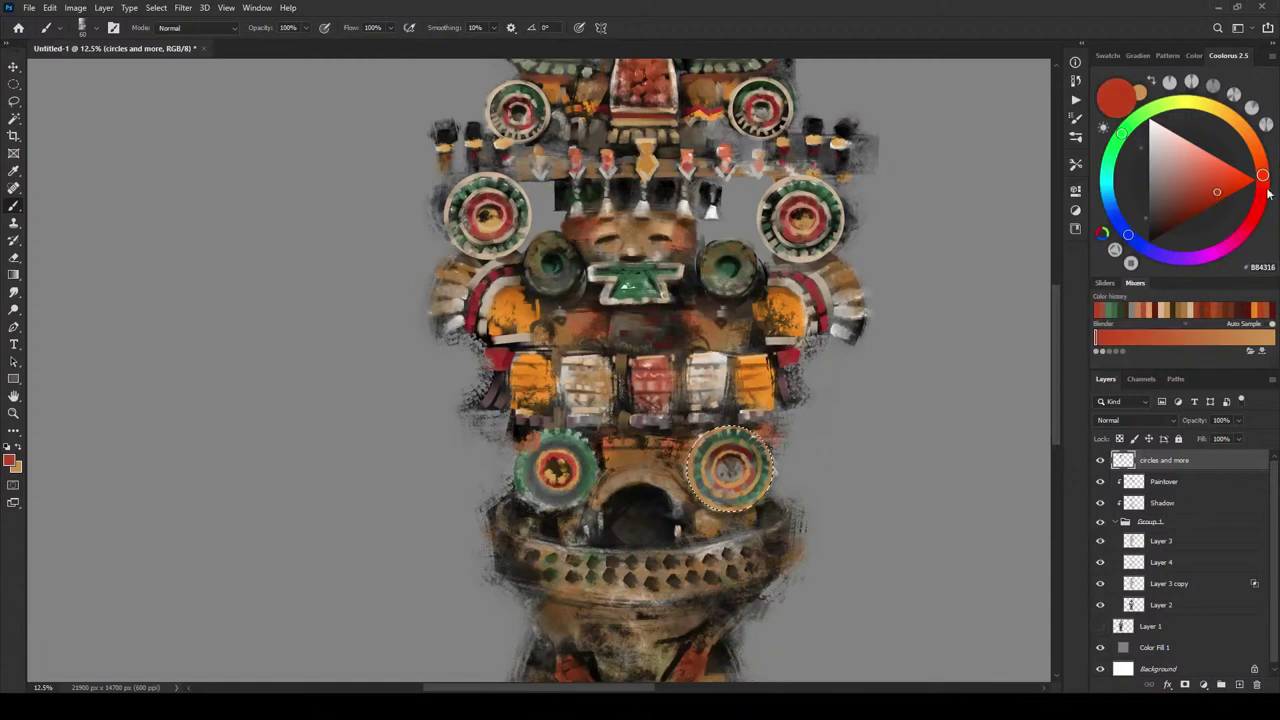
{"action": "left_click", "coordinate": [1263, 183]}
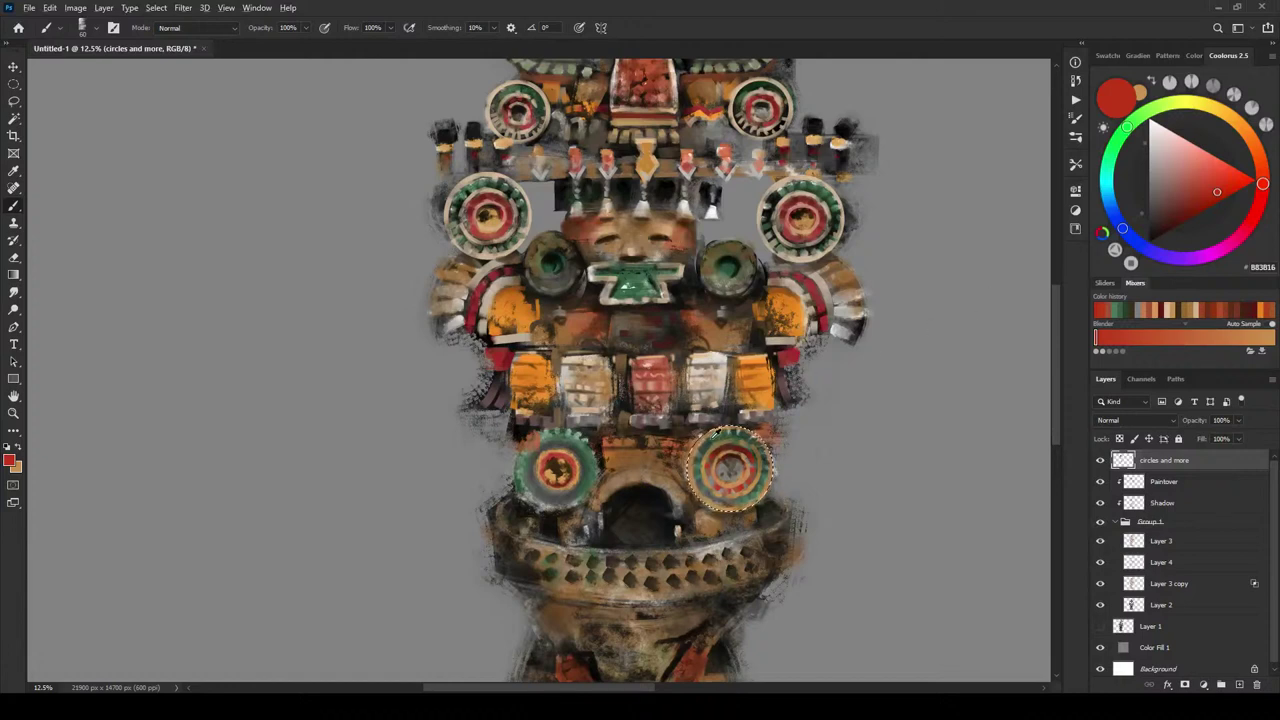
{"action": "left_click", "coordinate": [708, 436], "text": "alt"}
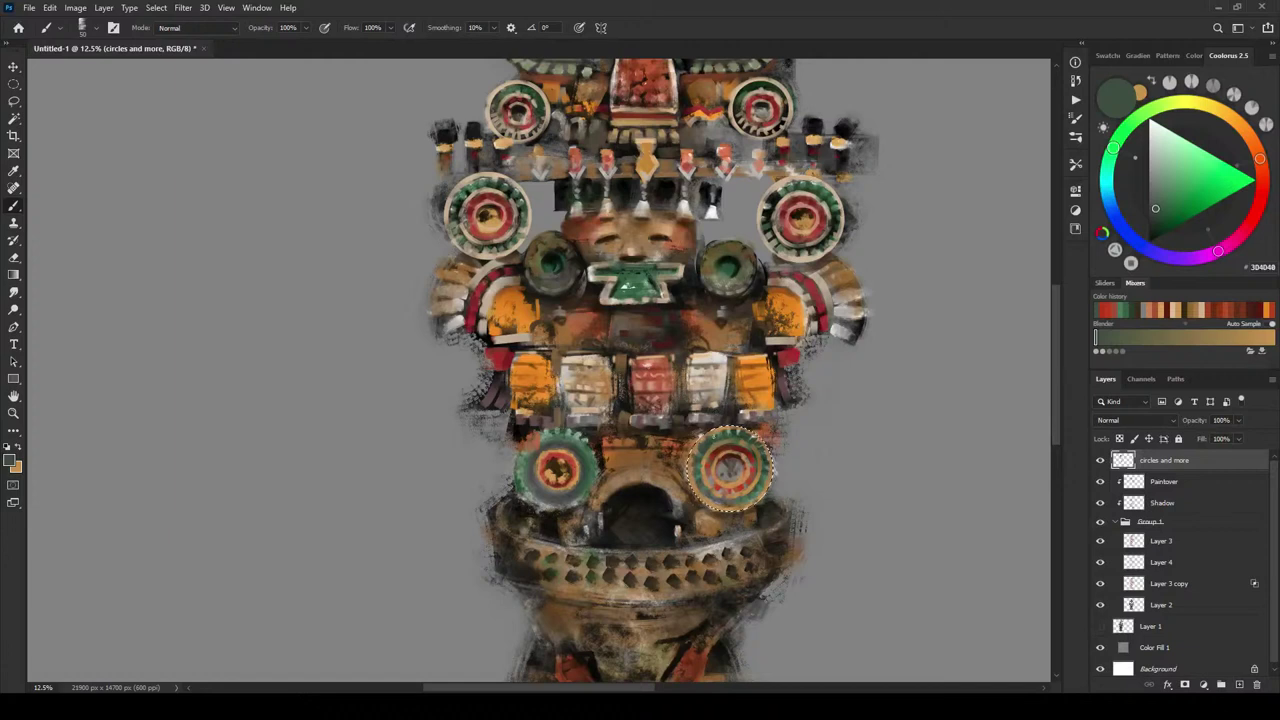
- Copy the finished round ornament over the one on the opposite side of the arch, align it and deselect
{"action": "key", "text": "v"}
{"action": "left_click_drag", "start_coordinate": [754, 458], "coordinate": [576, 465]}
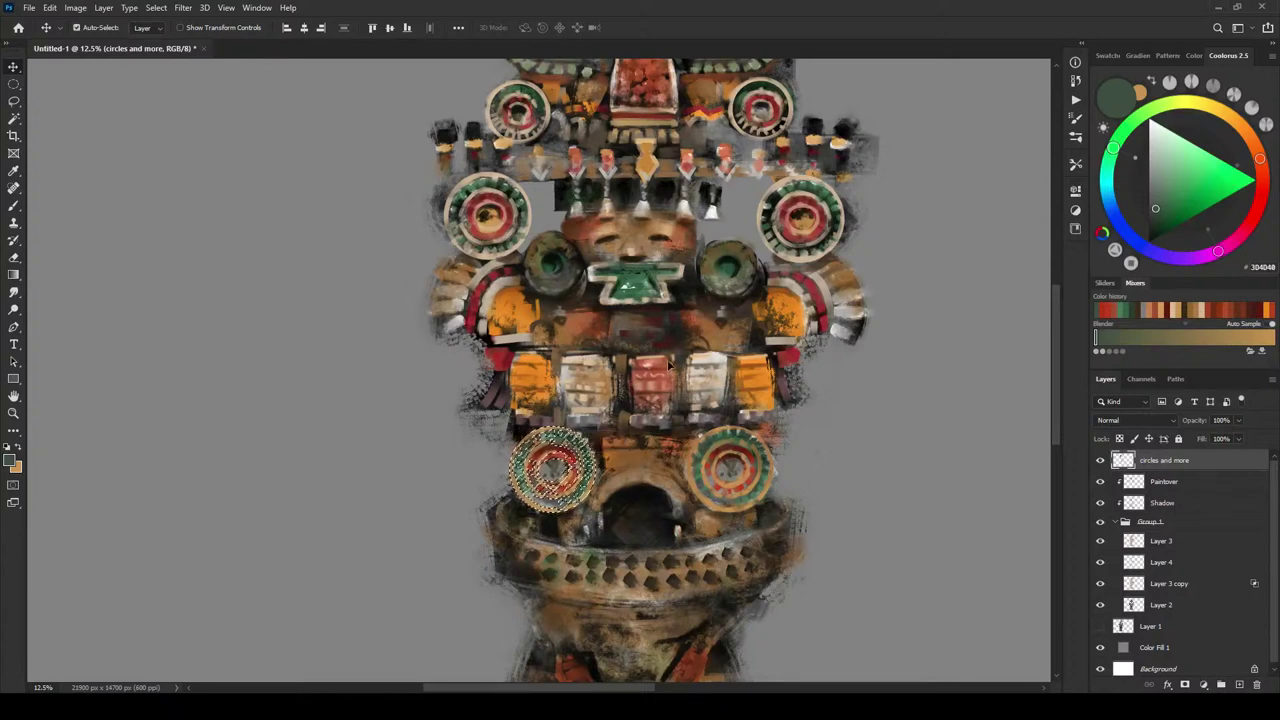
{"action": "key", "text": "Left"}
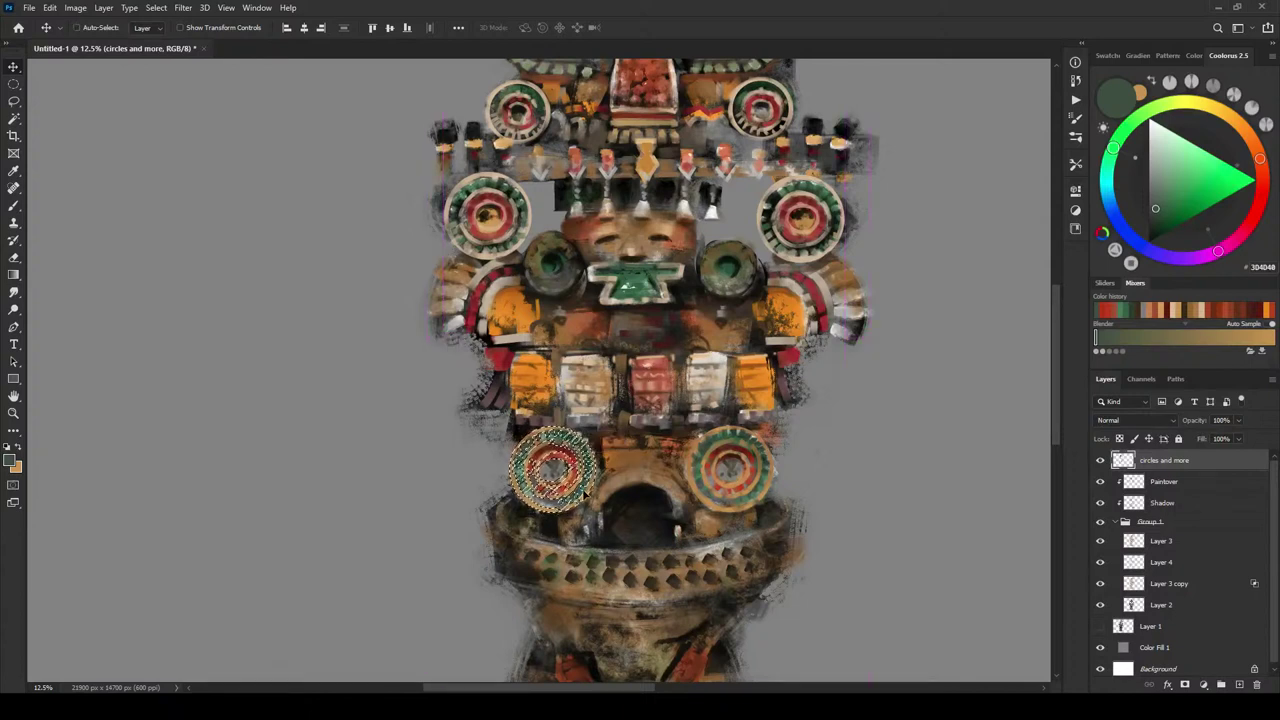
{"action": "key", "text": "ctrl+d"}
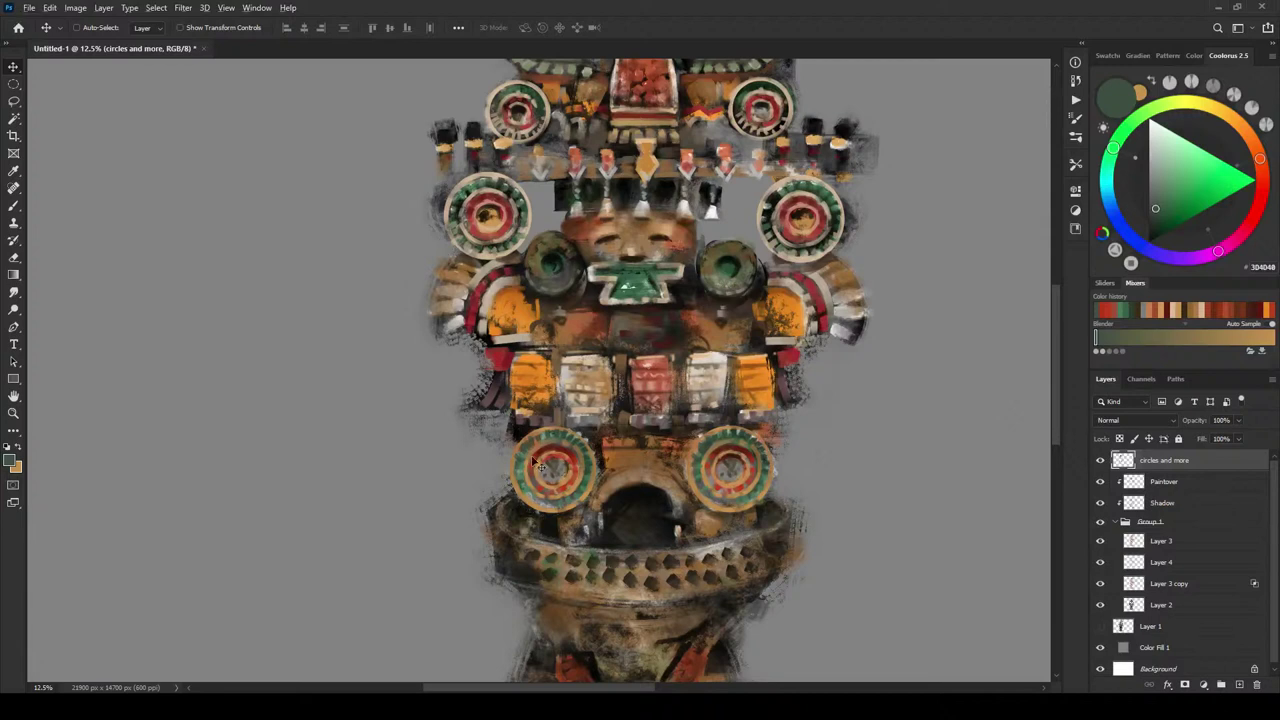
- Paint black and dark brown shadows beneath and beside the two round ornaments flanking the arch
{"action": "key", "text": "b"}
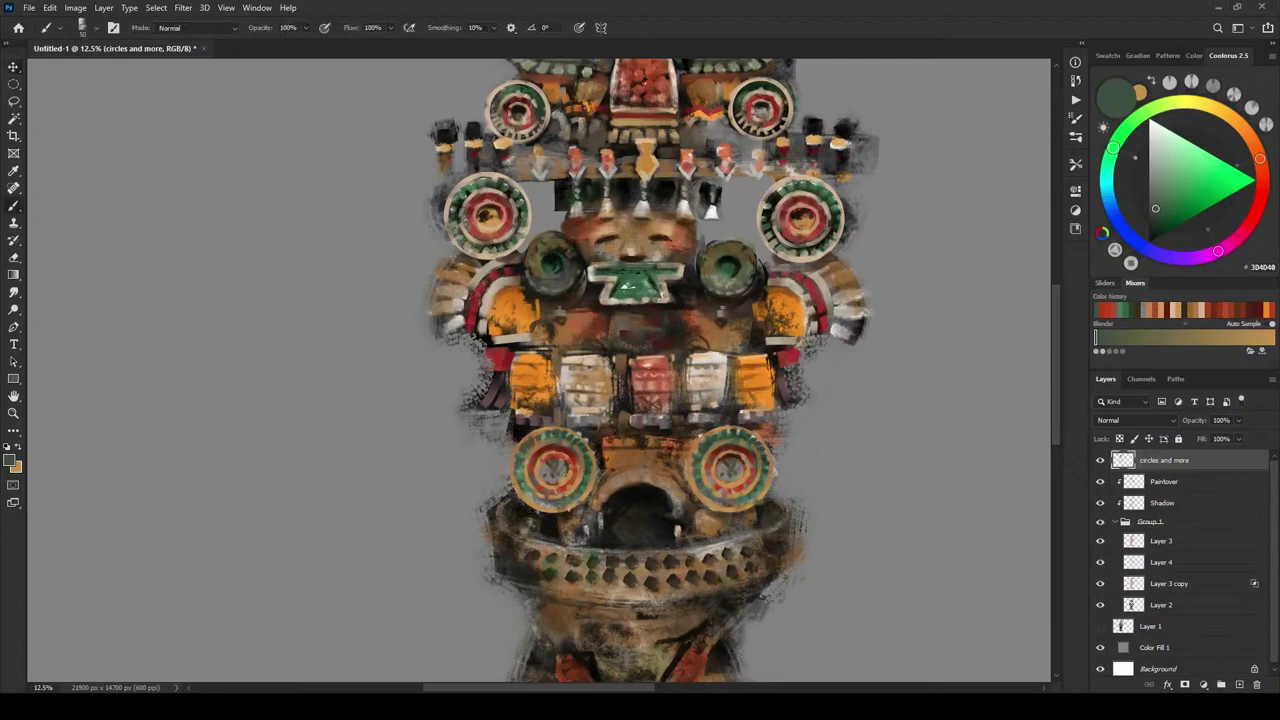
{"action": "left_click", "coordinate": [548, 526], "text": "alt"}
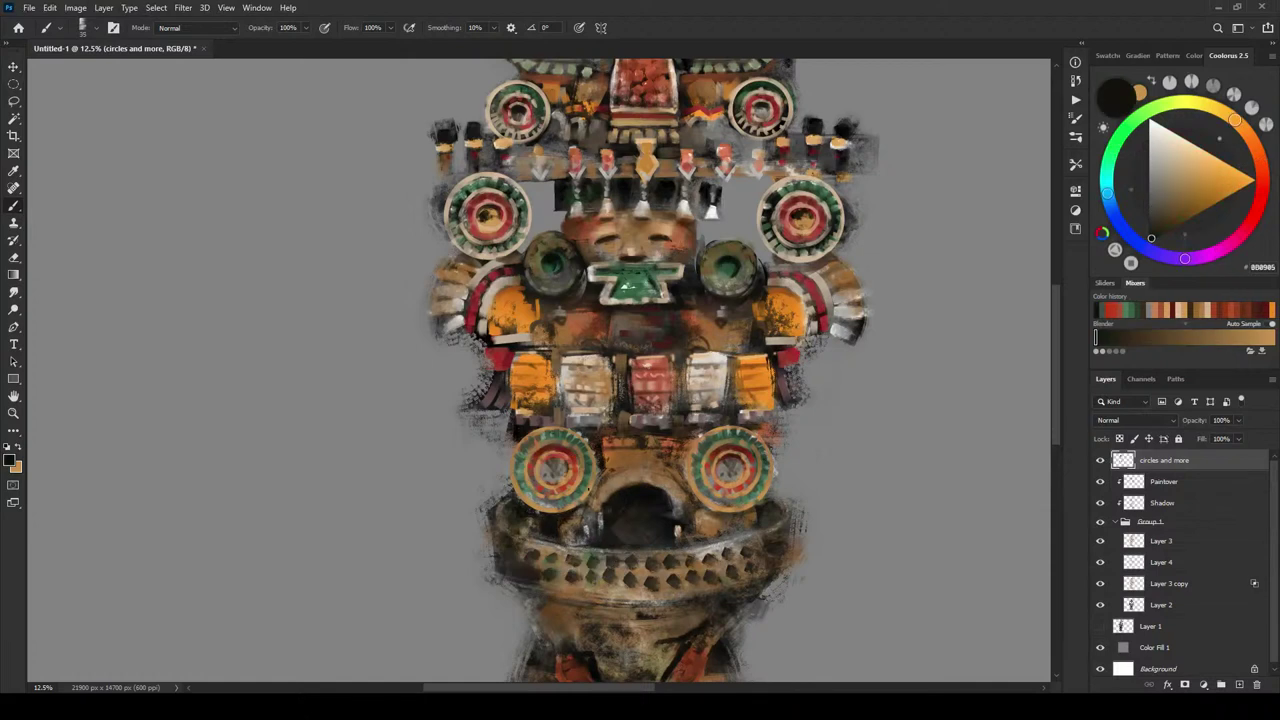
{"action": "left_click_drag", "start_coordinate": [582, 505], "coordinate": [591, 490]}
{"action": "left_click", "coordinate": [591, 496]}
{"action": "left_click_drag", "start_coordinate": [564, 529], "coordinate": [575, 516]}
{"action": "mouse_move", "coordinate": [698, 500]}
{"action": "left_mouse_down"}
{"action": "mouse_move", "coordinate": [714, 510]}
{"action": "mouse_move", "coordinate": [702, 506]}
{"action": "left_mouse_up"}
{"action": "left_click", "coordinate": [755, 518], "text": "alt"}
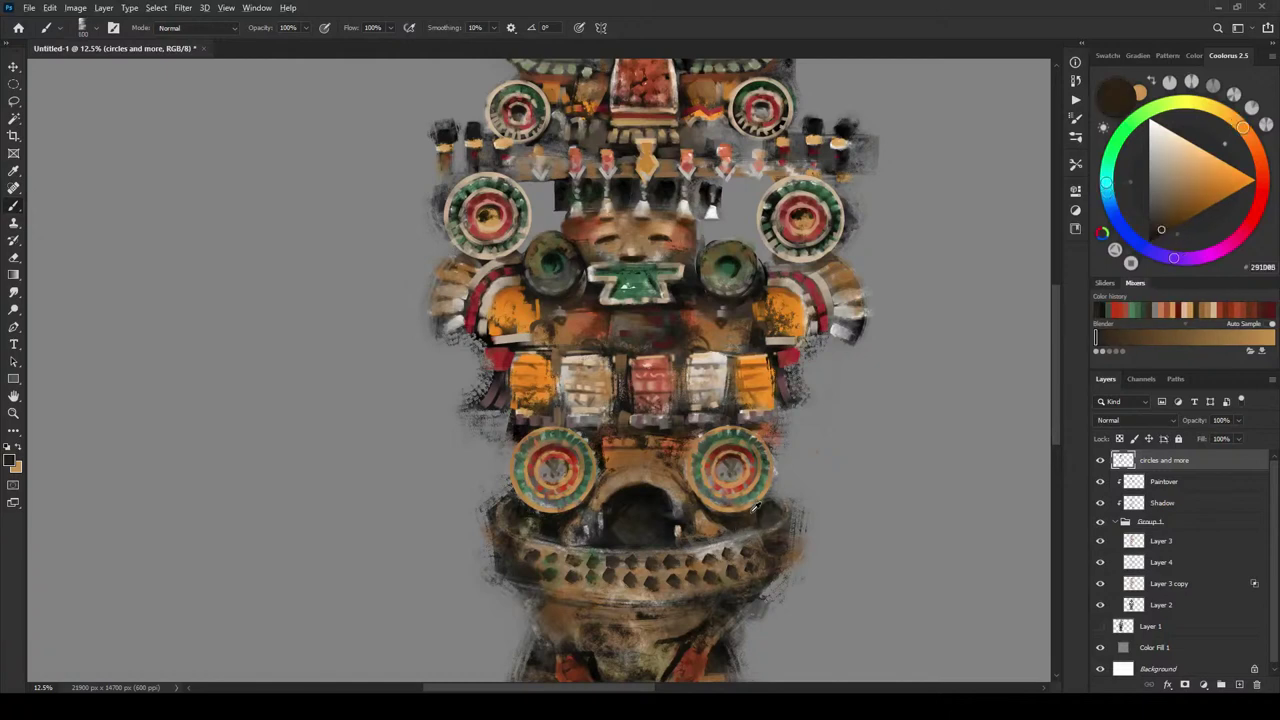
{"action": "left_click", "coordinate": [746, 518], "text": "alt"}
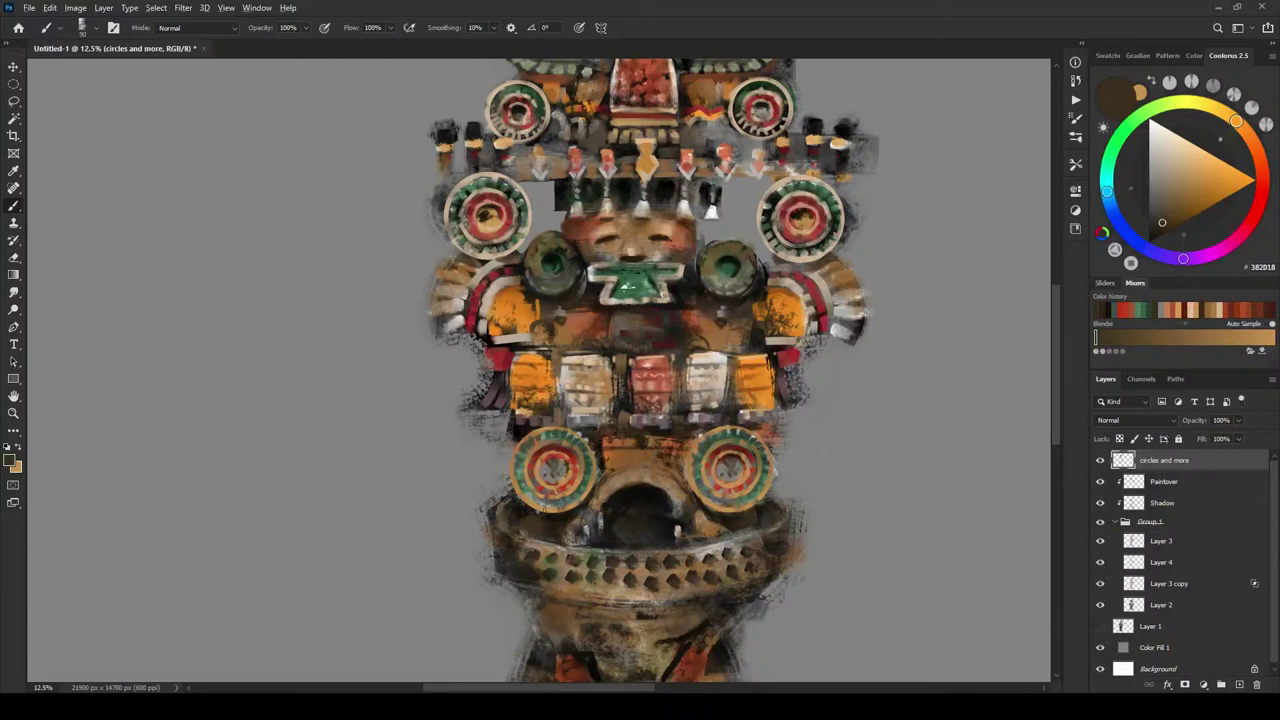
{"action": "left_click", "coordinate": [556, 515], "text": "alt"}
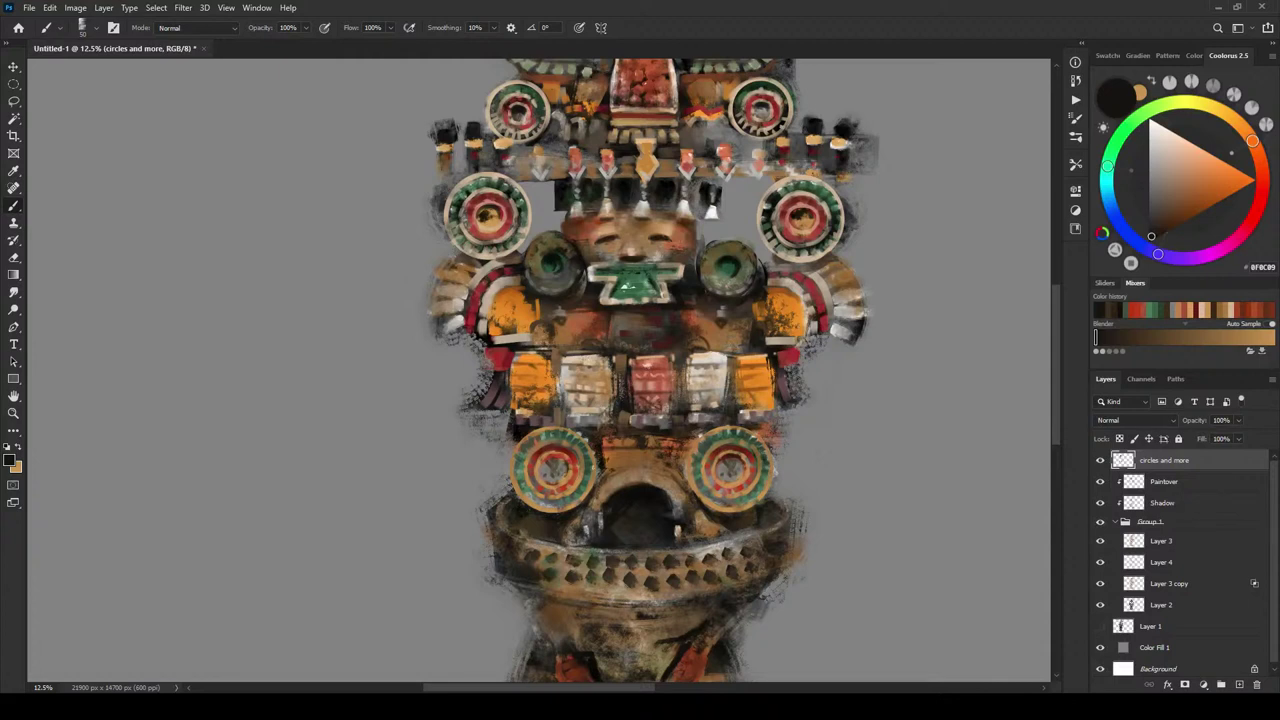
- Touch up the wall and post on the arch's left side with sampled light and dark browns
{"action": "left_click", "coordinate": [598, 503], "text": "alt"}
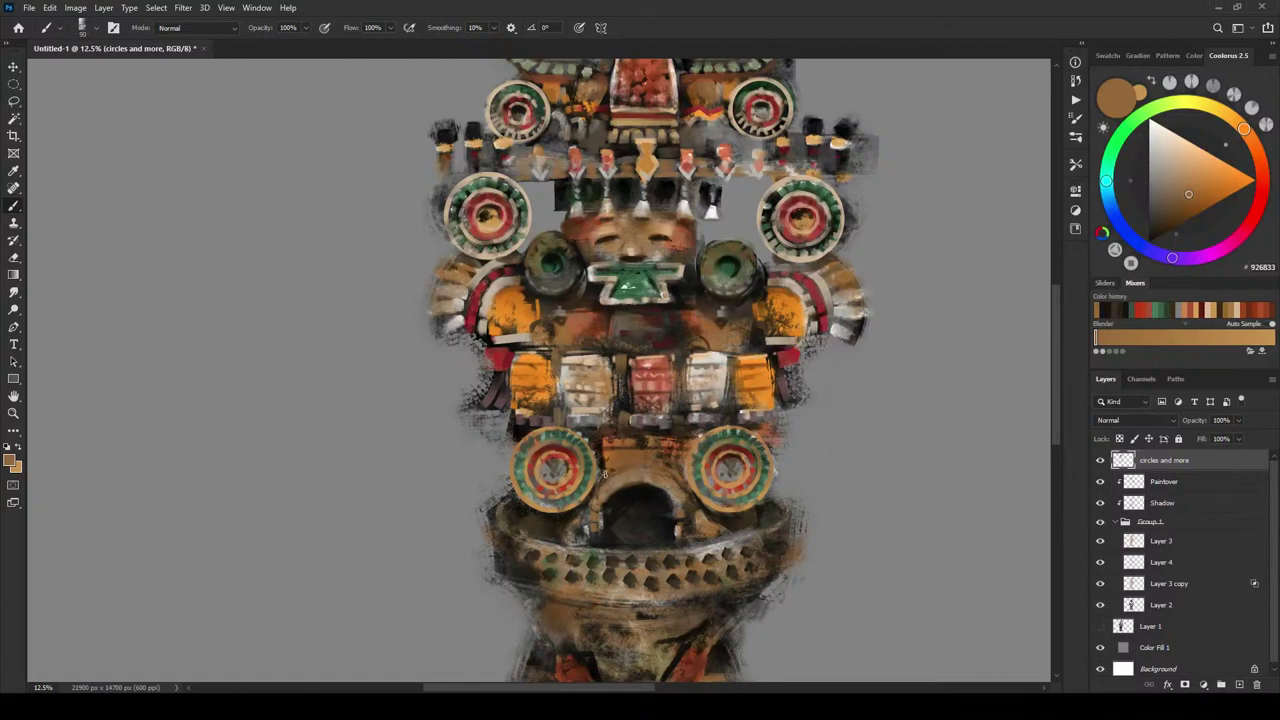
{"action": "left_click", "coordinate": [603, 482], "text": "alt"}
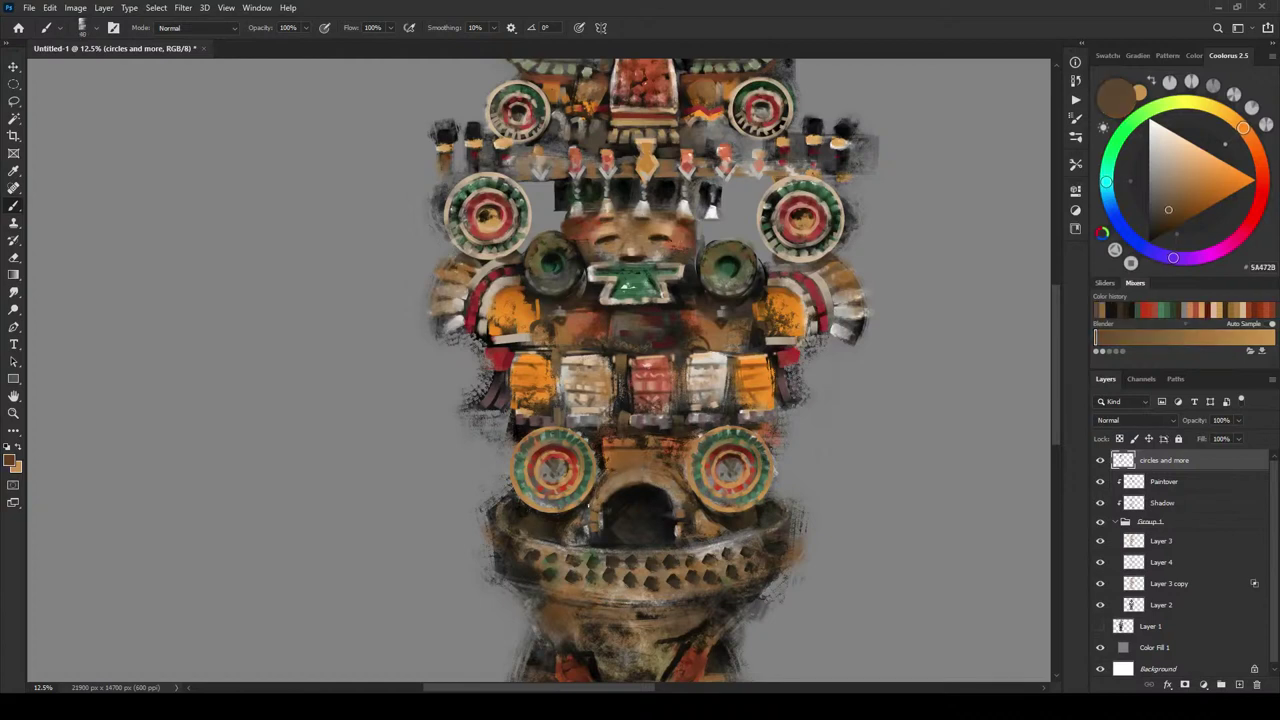
{"action": "left_click", "coordinate": [601, 465], "text": "alt"}
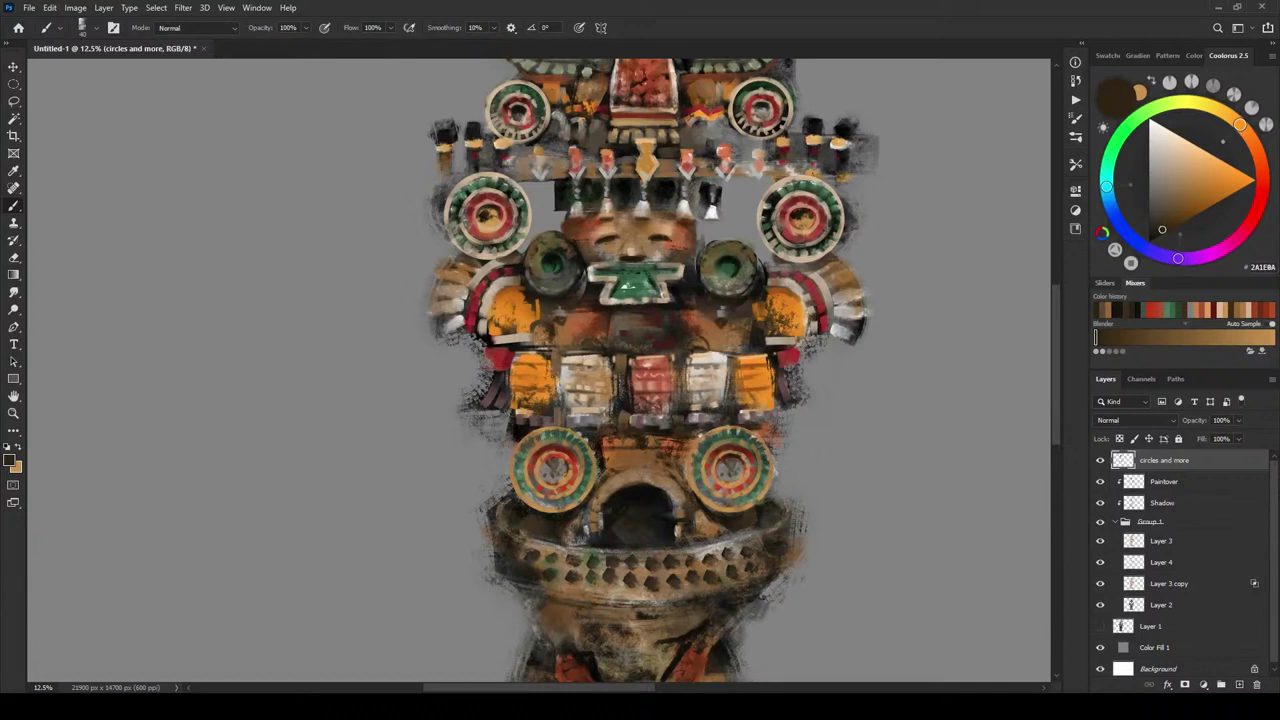
{"action": "left_click", "coordinate": [598, 508], "text": "alt"}
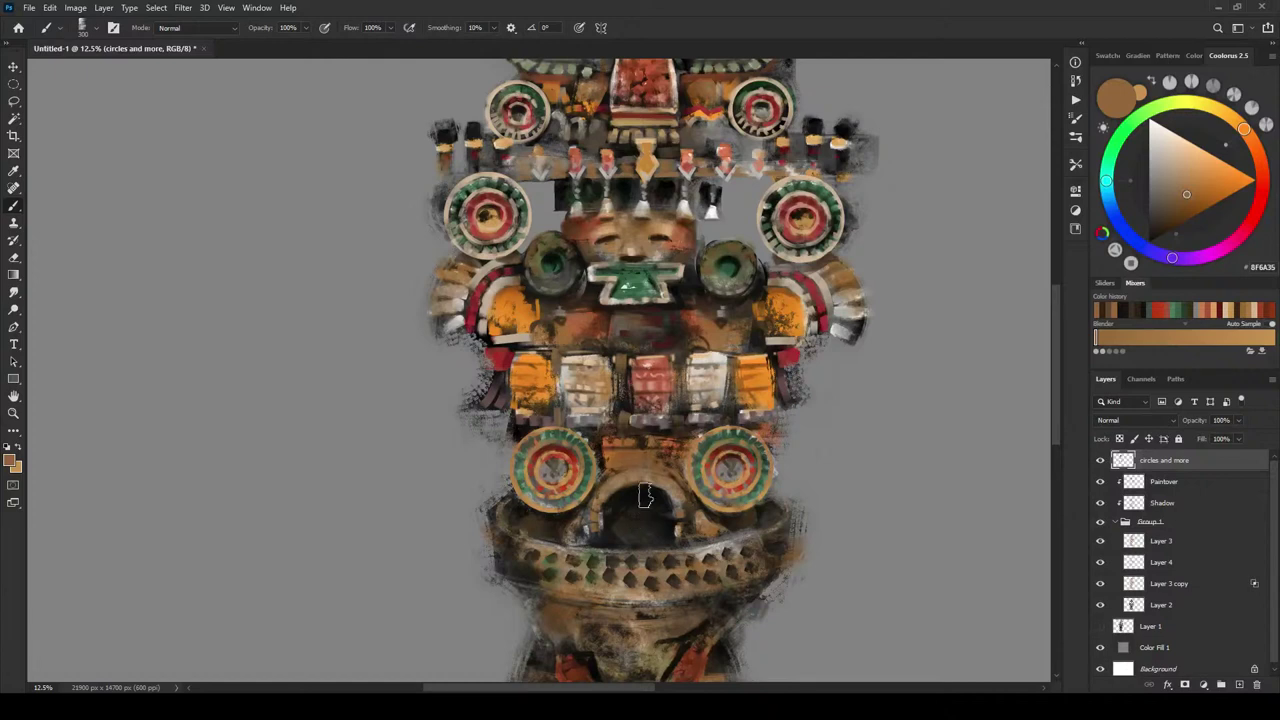
{"action": "mouse_move", "coordinate": [636, 516]}
{"action": "left_mouse_down"}
{"action": "mouse_move", "coordinate": [612, 537]}
{"action": "mouse_move", "coordinate": [651, 534]}
{"action": "mouse_move", "coordinate": [622, 535]}
{"action": "mouse_move", "coordinate": [645, 537]}
{"action": "mouse_move", "coordinate": [624, 539]}
{"action": "mouse_move", "coordinate": [680, 485]}
{"action": "left_mouse_up"}
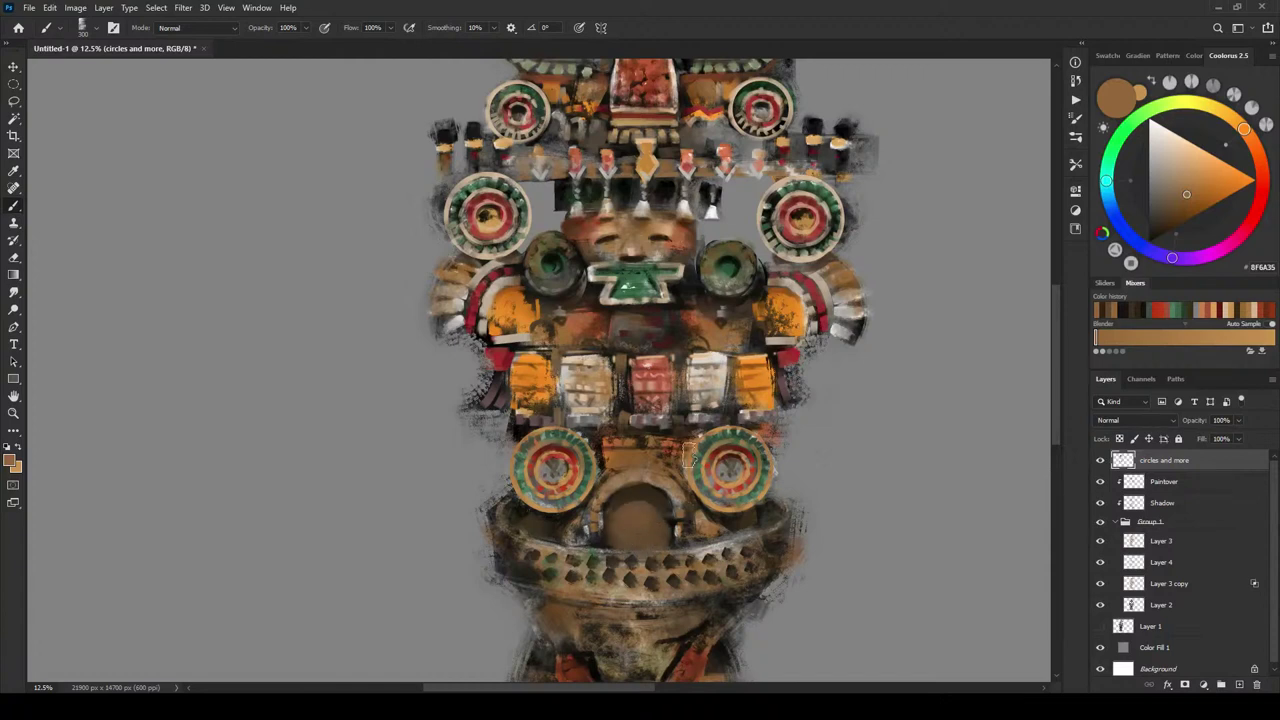
{"action": "key", "text": "ctrl+z"}
{"action": "key", "text": "ctrl+z"}
{"action": "key", "text": "ctrl+z"}
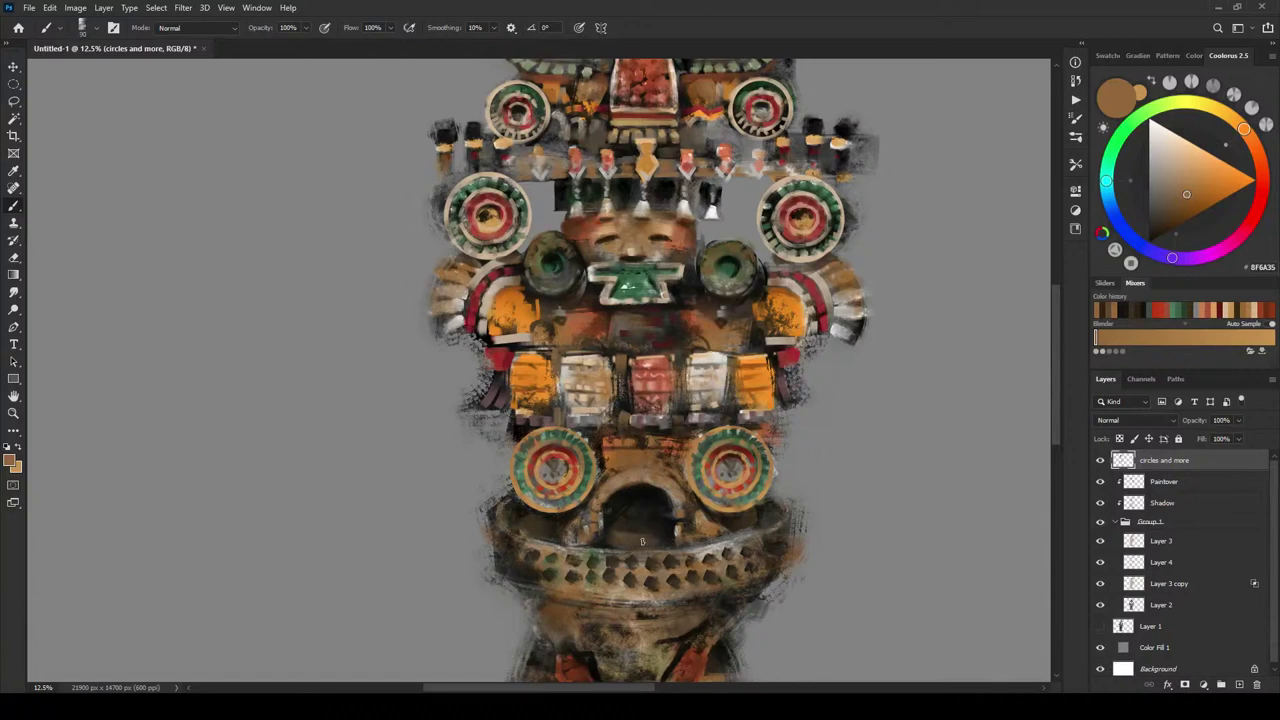
- Brush a subtle brown tone into the lower part of the dark arch opening with an enlarged brush
{"action": "key", "text": "]"}
{"action": "key", "text": "]"}
{"action": "key", "text": "]"}
{"action": "key", "text": "]"}
{"action": "key", "text": "]"}
{"action": "key", "text": "]"}
{"action": "key", "text": "]"}
{"action": "key", "text": "]"}
{"action": "key", "text": "]"}
{"action": "key", "text": "]"}
{"action": "key", "text": "]"}
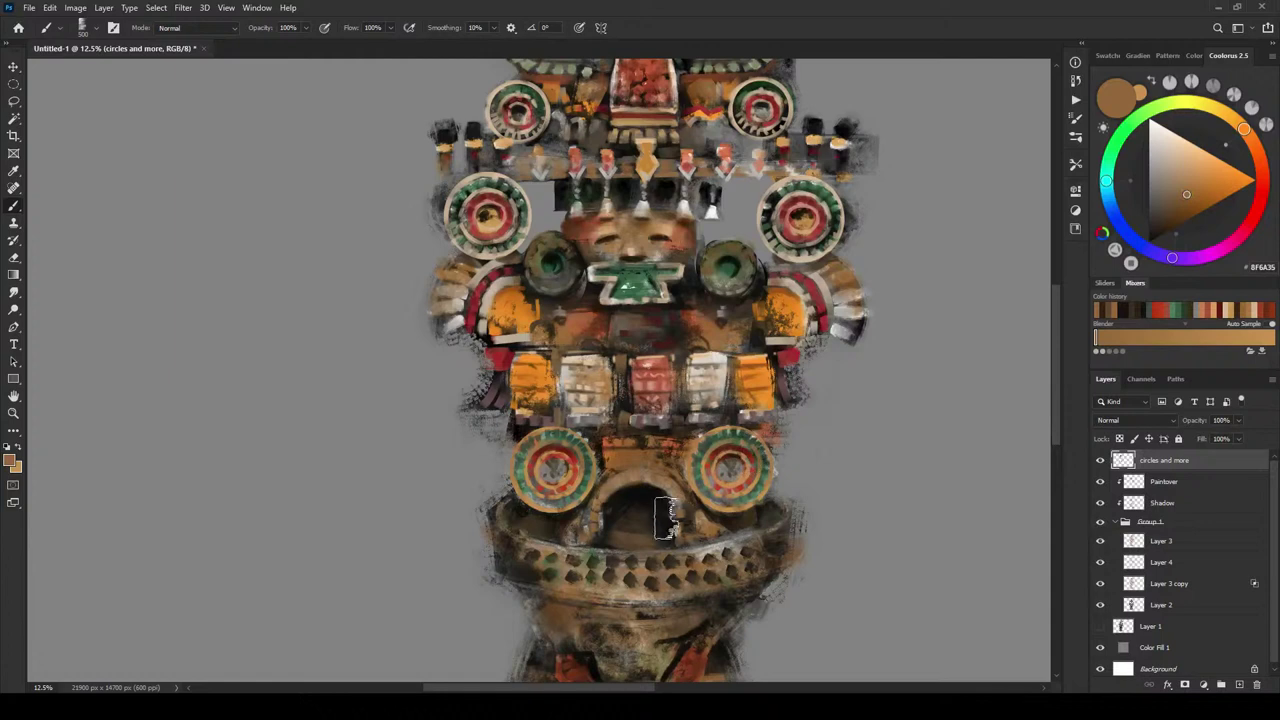
{"action": "key", "text": "["}
{"action": "key", "text": "["}
{"action": "key", "text": "["}
{"action": "key", "text": "["}
{"action": "key", "text": "["}
{"action": "key", "text": "["}
- Paint light beige highlights along both sides of the bowl's upper rim, then sample near-black beneath the arch
{"action": "left_click", "coordinate": [1179, 167]}
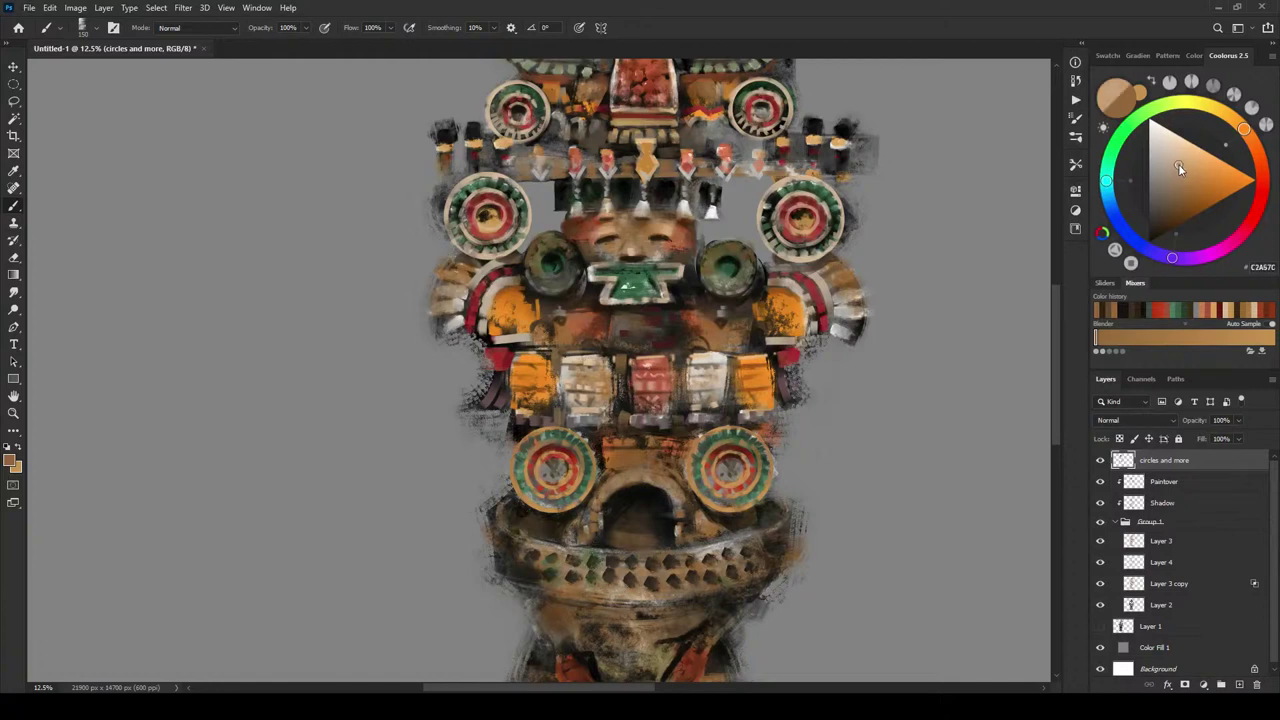
{"action": "left_click_drag", "start_coordinate": [1179, 167], "coordinate": [1176, 156]}
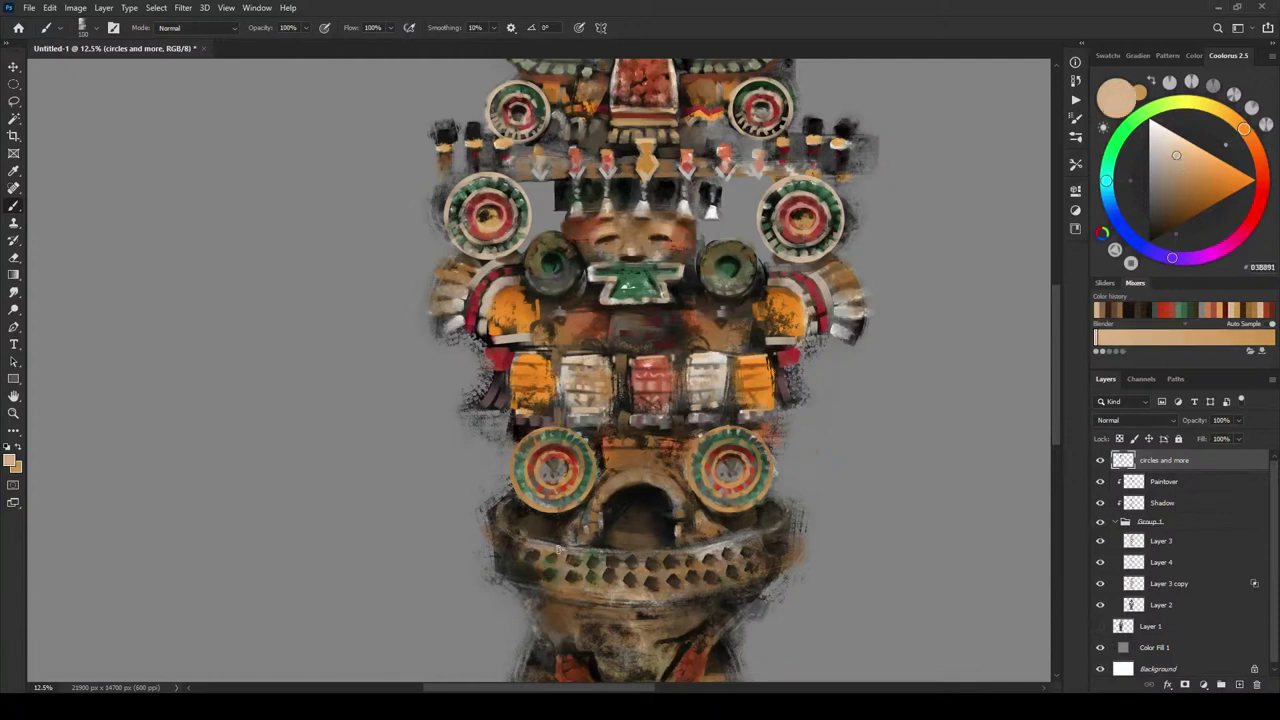
{"action": "left_click_drag", "start_coordinate": [522, 539], "coordinate": [588, 553]}
{"action": "left_click_drag", "start_coordinate": [778, 528], "coordinate": [684, 550]}
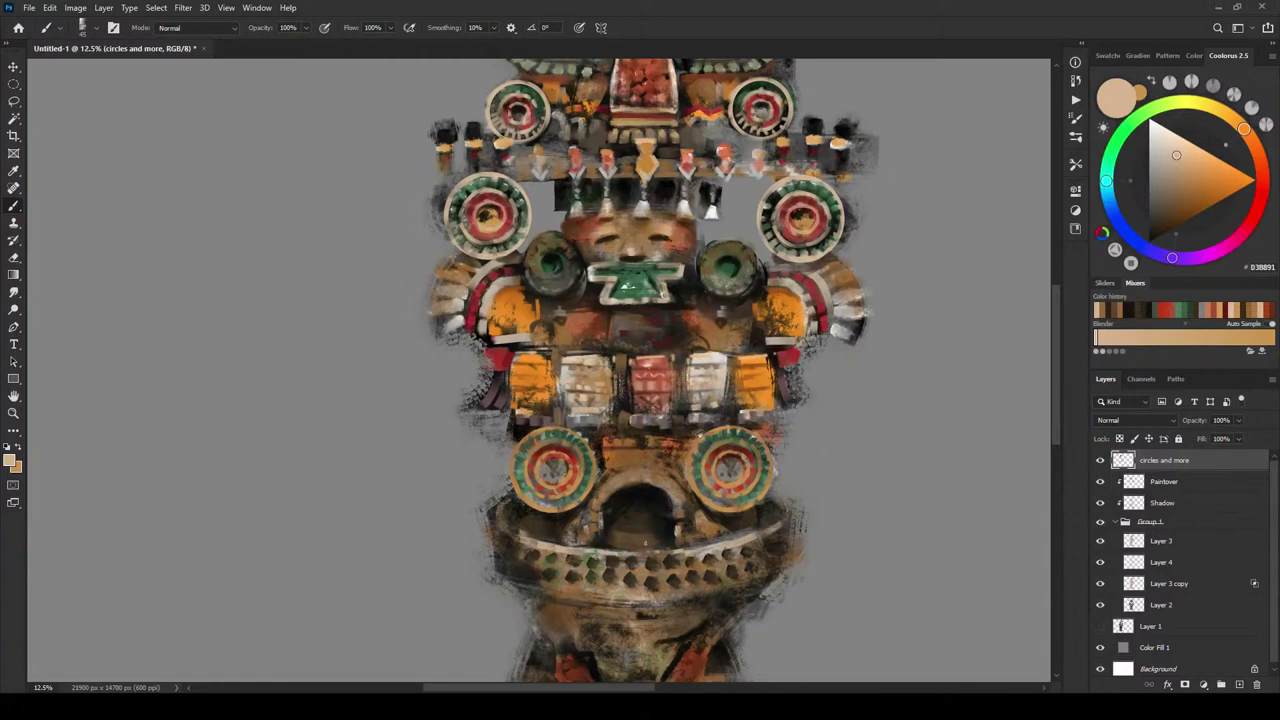
{"action": "left_click", "coordinate": [603, 547], "text": "alt"}
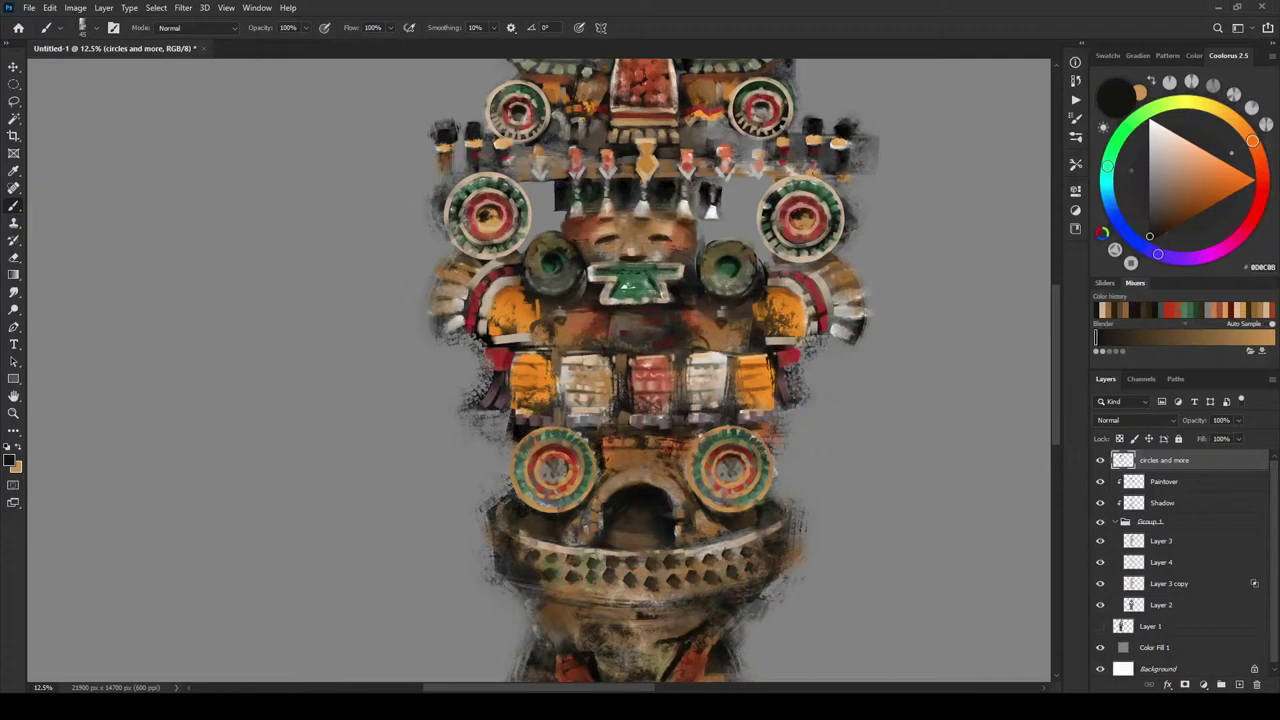
- Touch up the foot of the arch's left side with near-black and sampled browns
{"action": "mouse_move", "coordinate": [608, 549]}
{"action": "left_mouse_down"}
{"action": "mouse_move", "coordinate": [641, 546]}
{"action": "mouse_move", "coordinate": [598, 531]}
{"action": "left_mouse_up"}
{"action": "left_click", "coordinate": [592, 540], "text": "alt"}
{"action": "left_click", "coordinate": [594, 536], "text": "alt"}
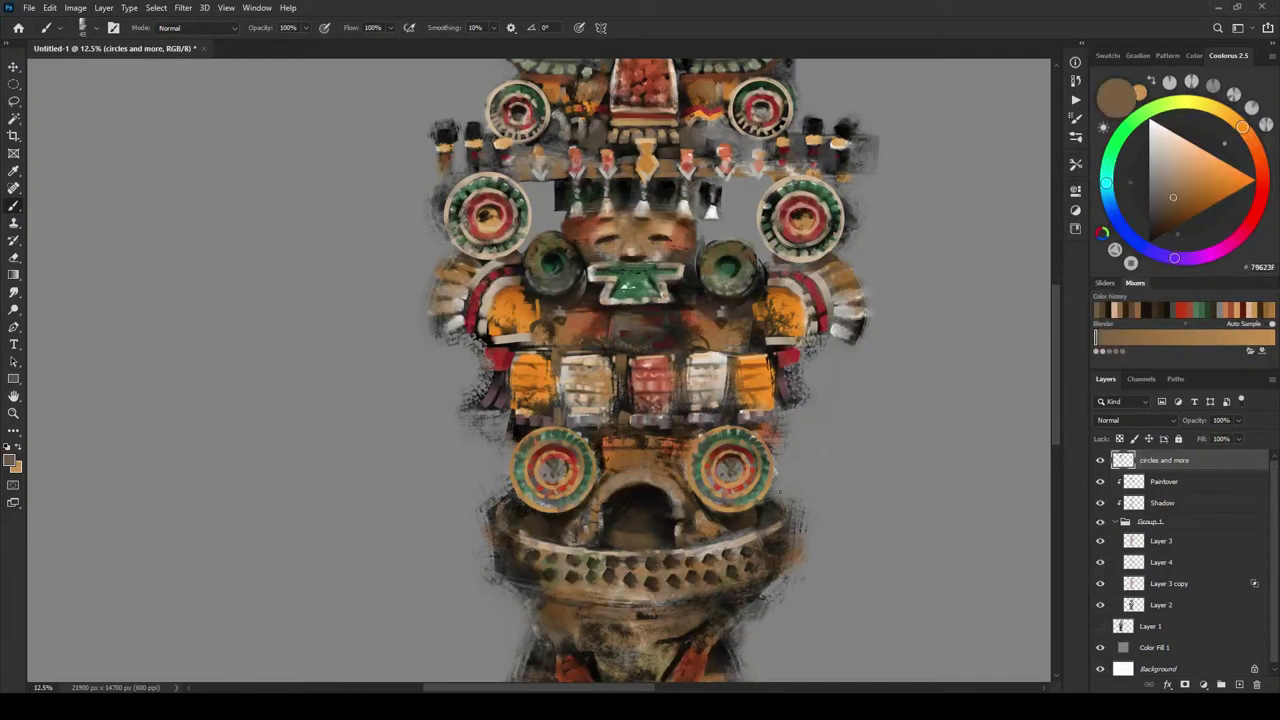
{"action": "left_click", "coordinate": [578, 543], "text": "alt"}
{"action": "left_click", "coordinate": [597, 547], "text": "alt"}
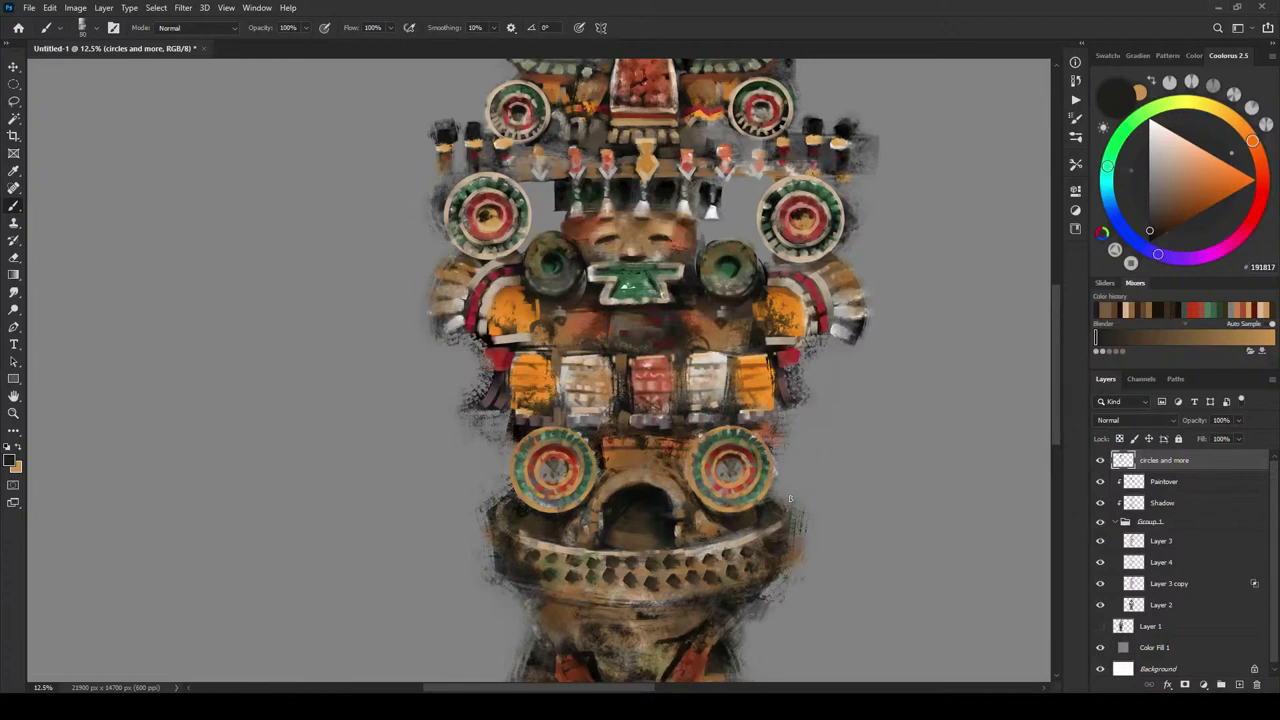
- Shade both sides of the chest below the green mouth ornament with sampled dark and warm browns, using an enlarged brush
{"action": "key", "text": "]"}
{"action": "key", "text": "]"}
{"action": "key", "text": "]"}
{"action": "key", "text": "]"}
{"action": "key", "text": "]"}
{"action": "key", "text": "]"}
{"action": "key", "text": "]"}
{"action": "left_click", "coordinate": [762, 325], "text": "alt"}
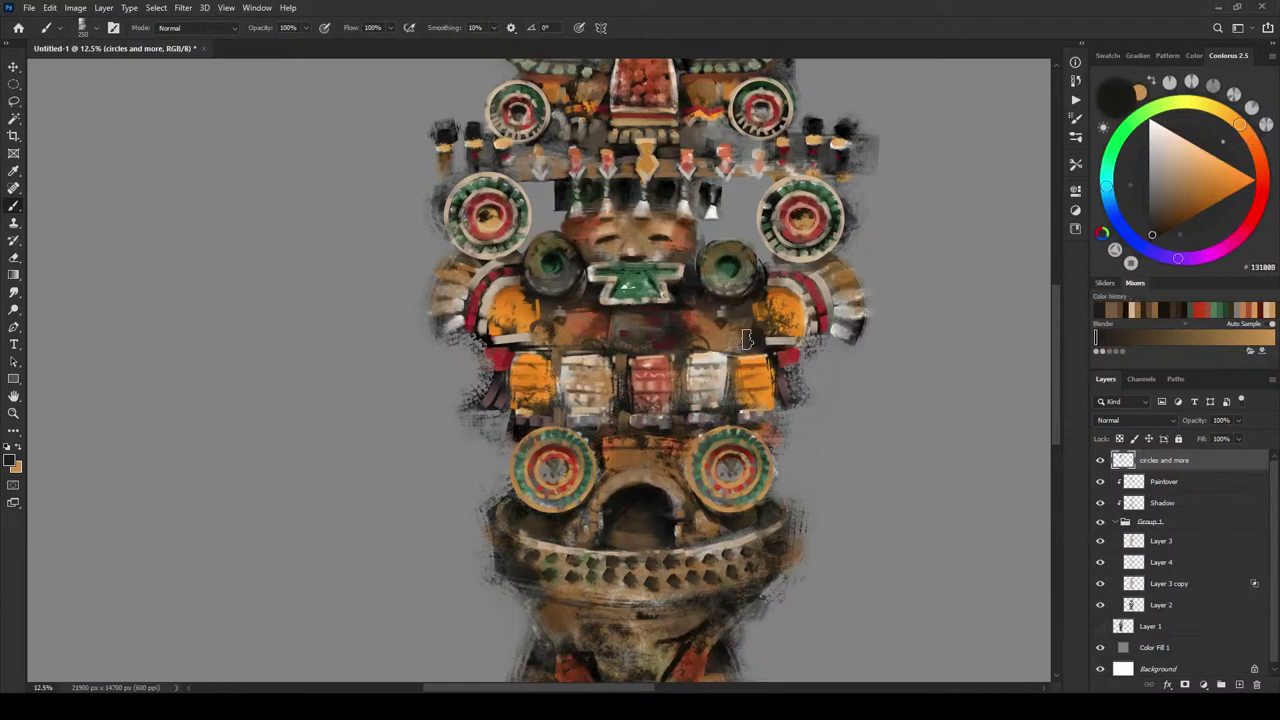
{"action": "left_click", "coordinate": [580, 300], "text": "alt"}
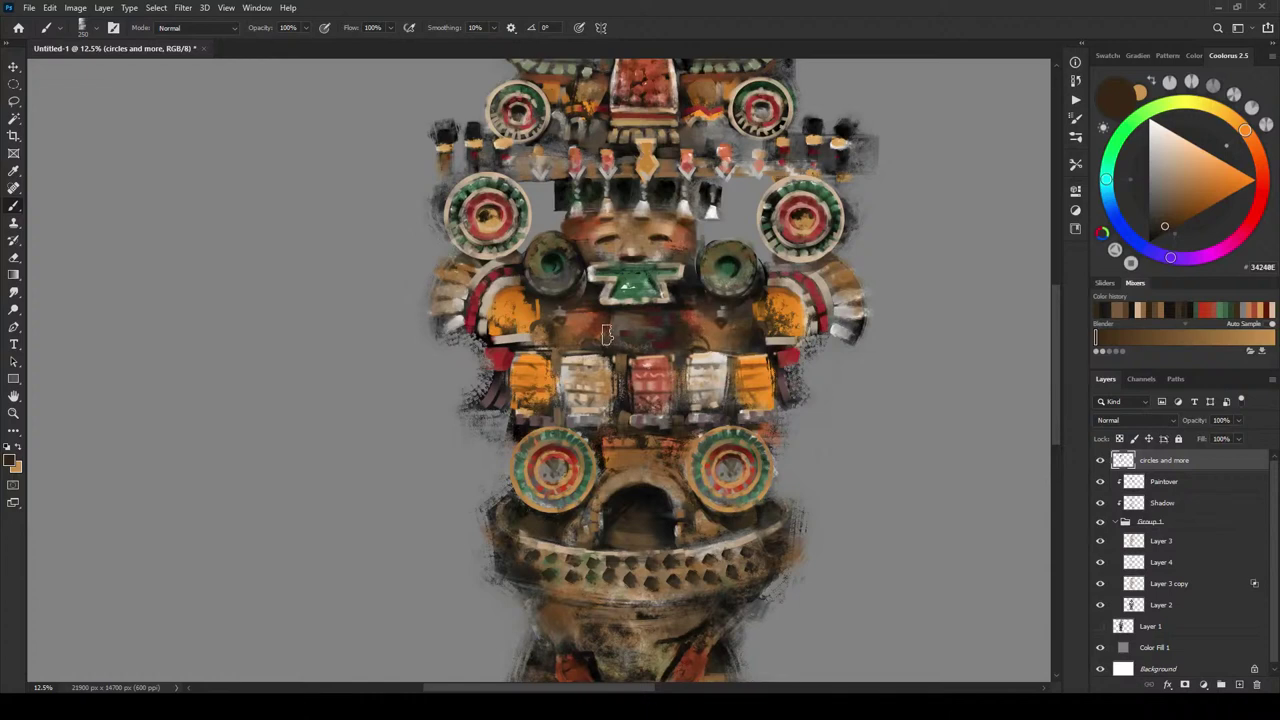
{"action": "left_click", "coordinate": [726, 330], "text": "alt"}
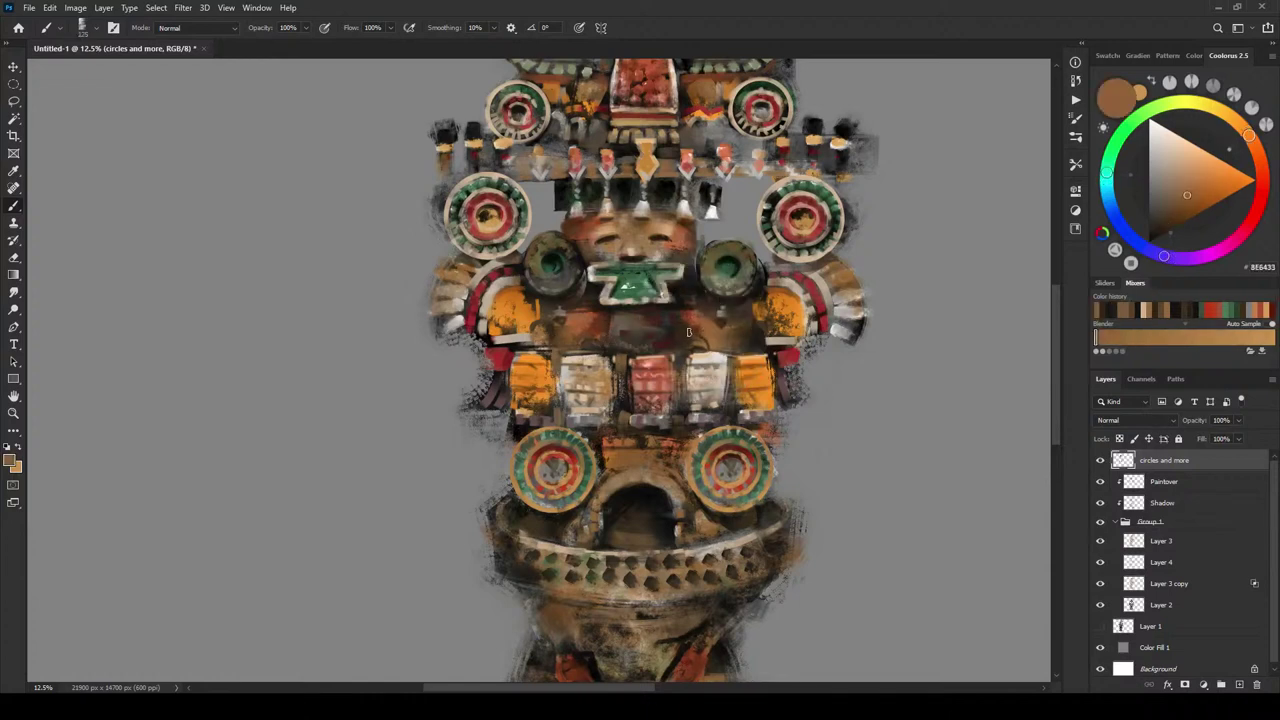
- Retouch the chest beside the lower end of the green mouth ornament with sampled reddish brown and near-black
{"action": "scroll", "coordinate": [649, 262], "scroll_direction": "up", "scroll_amount": 3}
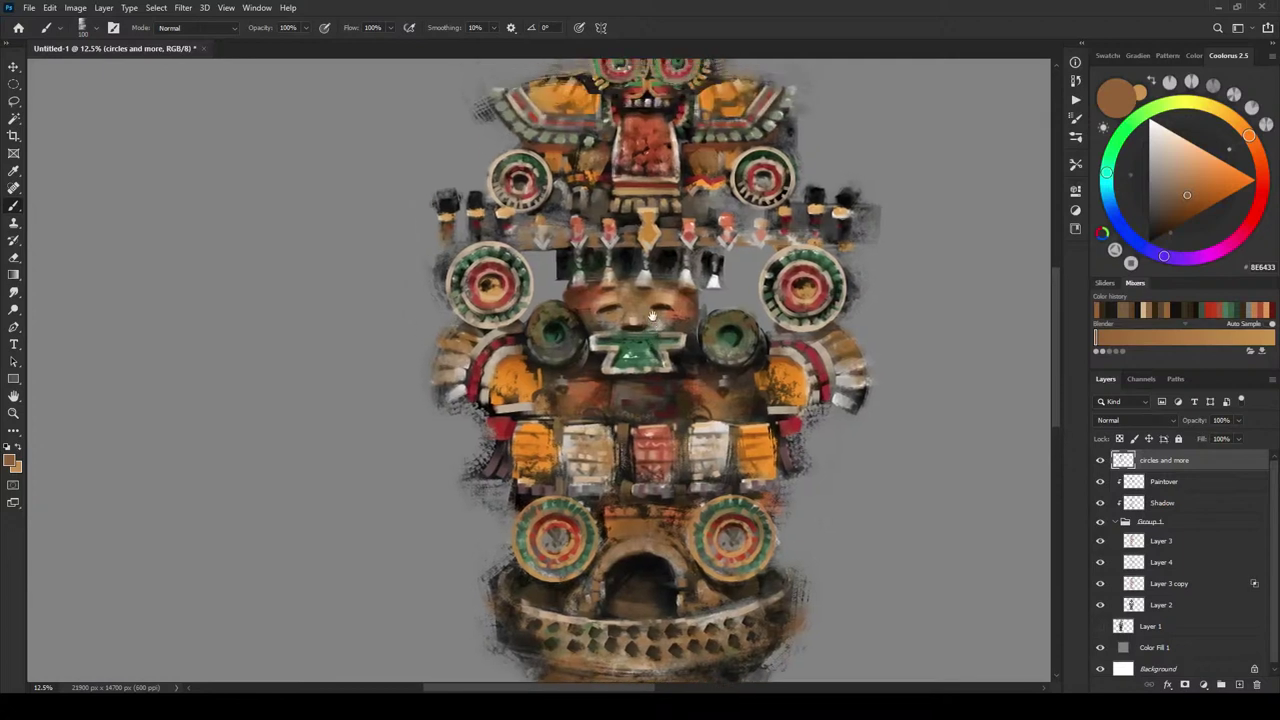
{"action": "scroll", "coordinate": [611, 166], "scroll_direction": "up", "scroll_amount": 3}
{"action": "left_click_drag", "start_coordinate": [610, 167], "coordinate": [598, 137]}
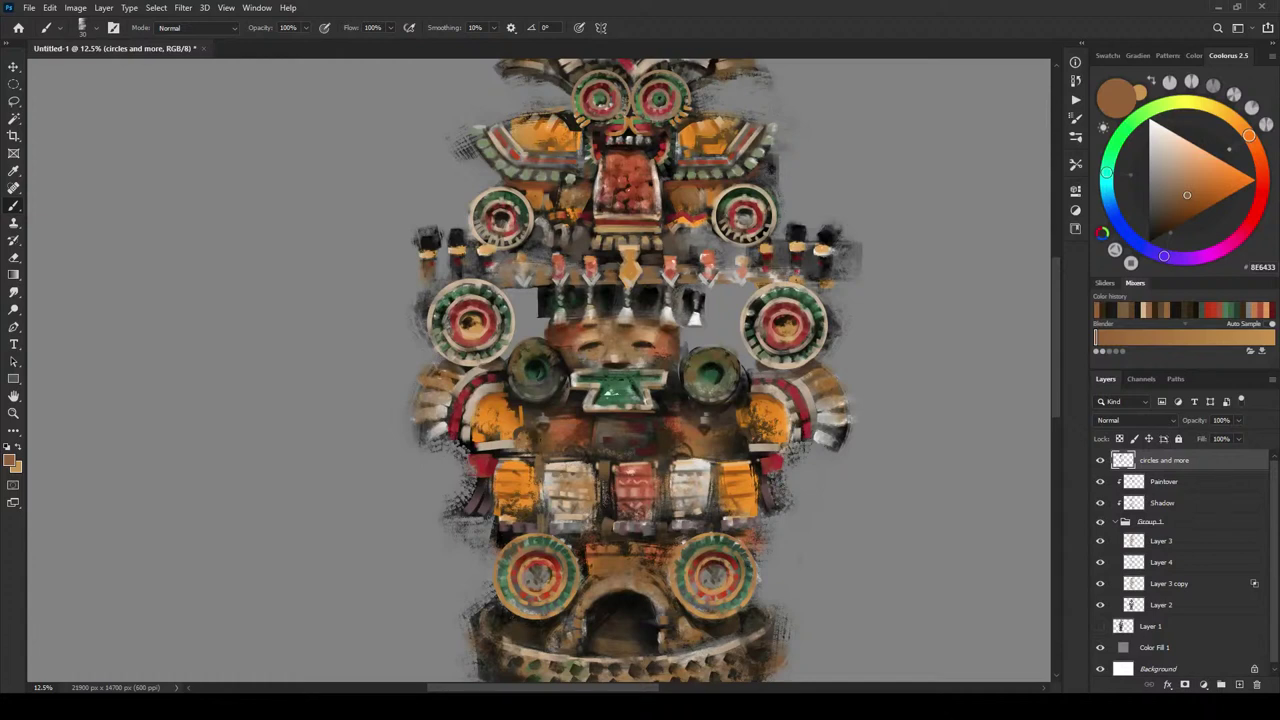
{"action": "left_click", "coordinate": [670, 418], "text": "alt"}
{"action": "left_click", "coordinate": [675, 417], "text": "alt"}
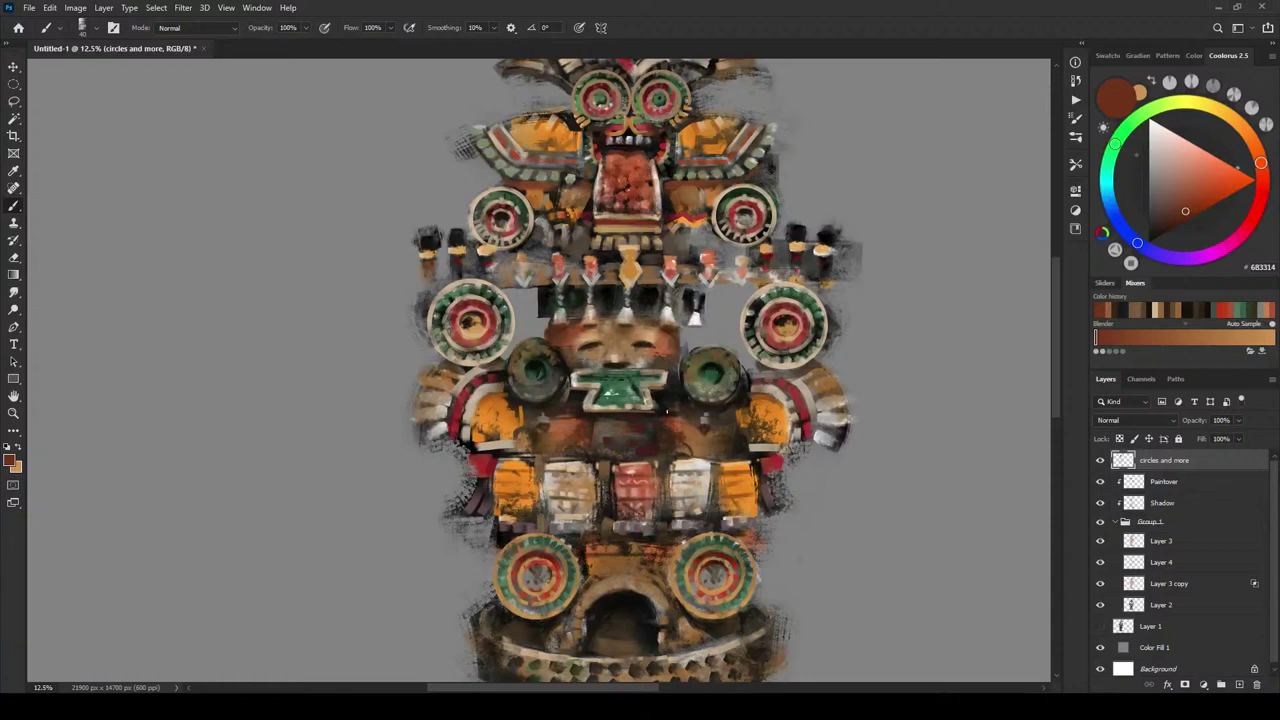
{"action": "left_click", "coordinate": [664, 410], "text": "alt"}
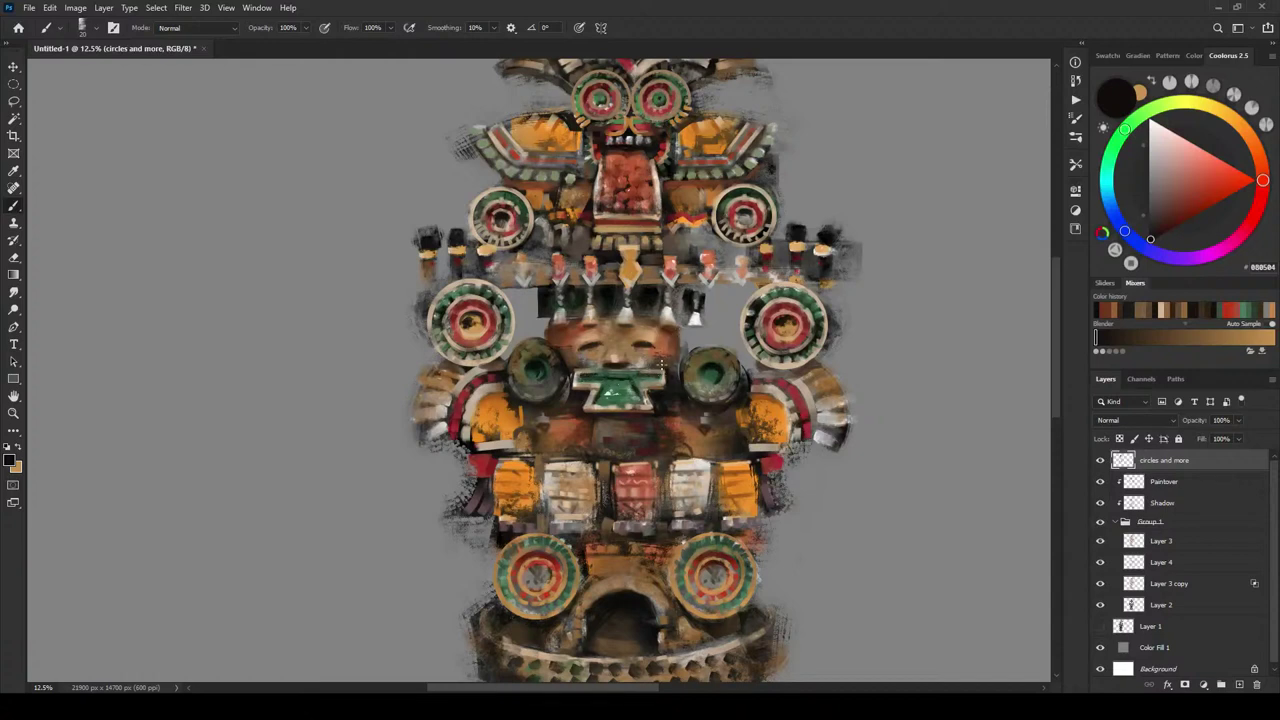
- Refine the green mouth ornament and its pale border with sampled greens and beige
{"action": "left_click", "coordinate": [662, 366], "text": "alt"}
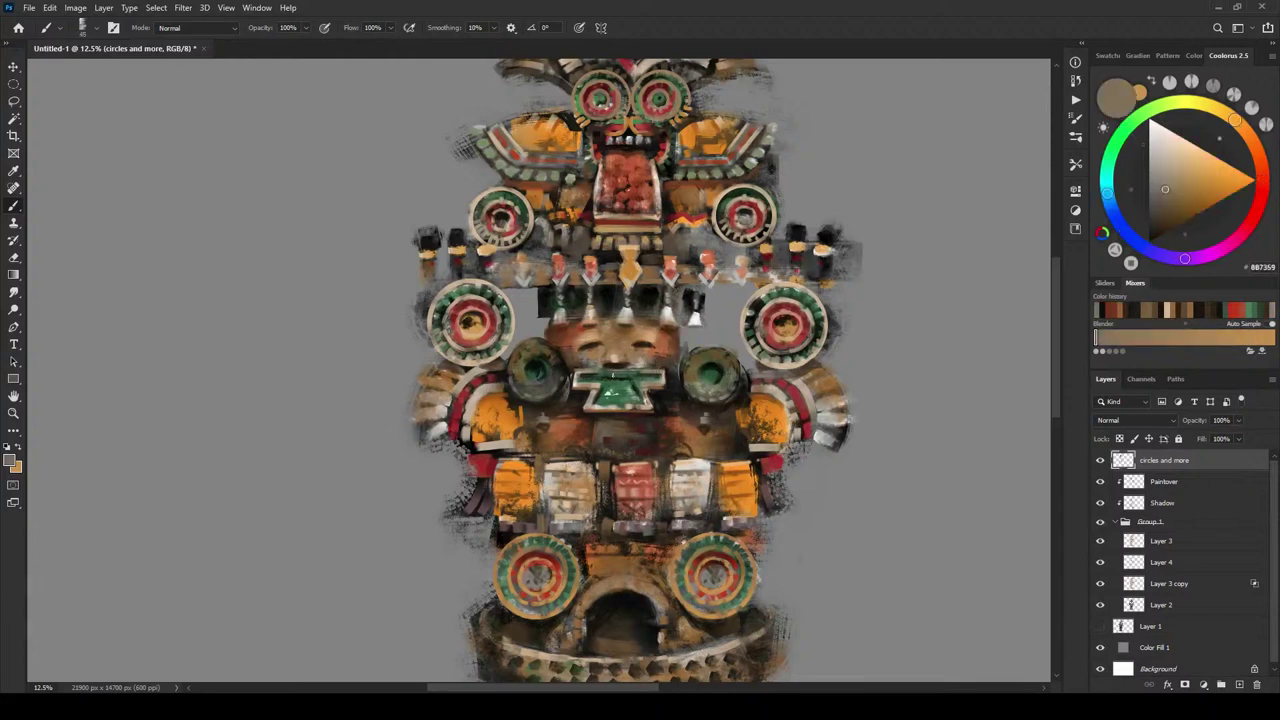
{"action": "left_click_drag", "start_coordinate": [608, 376], "coordinate": [628, 376]}
{"action": "left_click", "coordinate": [615, 385], "text": "alt"}
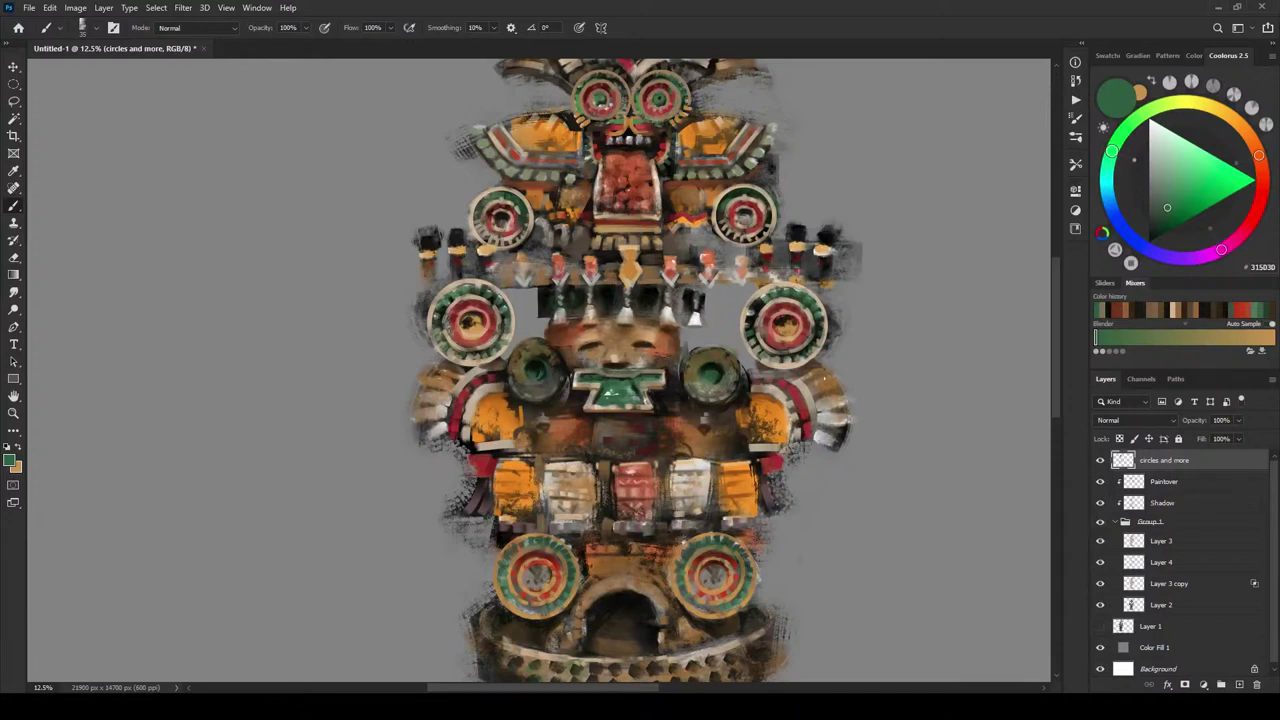
{"action": "left_click", "coordinate": [650, 404], "text": "alt"}
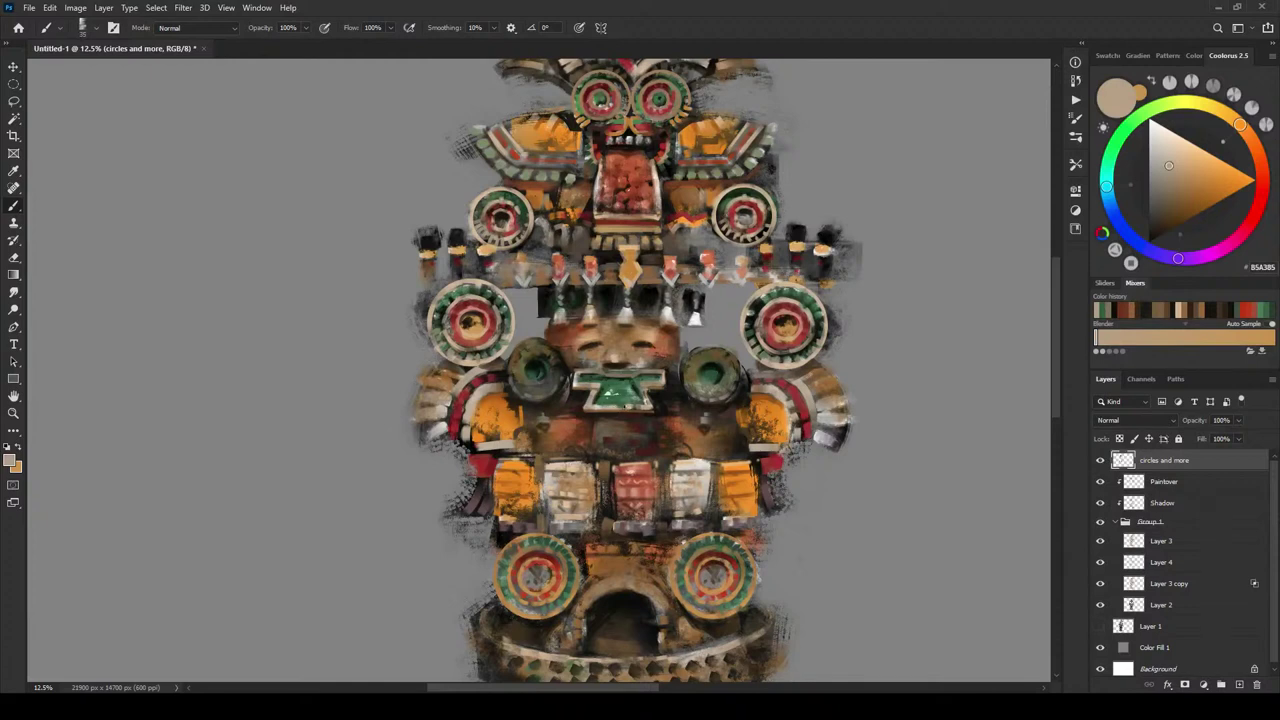
{"action": "left_click", "coordinate": [625, 398], "text": "alt"}
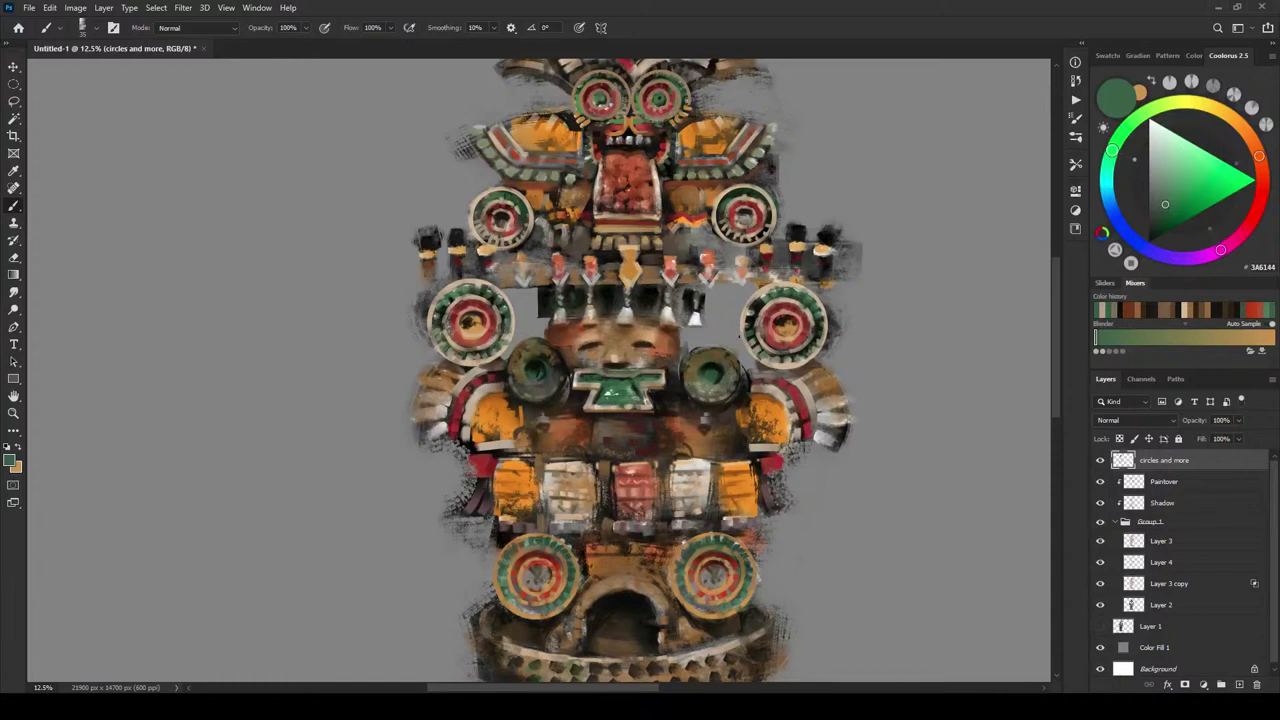
- Brush sampled light tan highlights along the top of the arch with an enlarged brush, undoing the last stroke
{"action": "left_click", "coordinate": [634, 584], "text": "alt"}
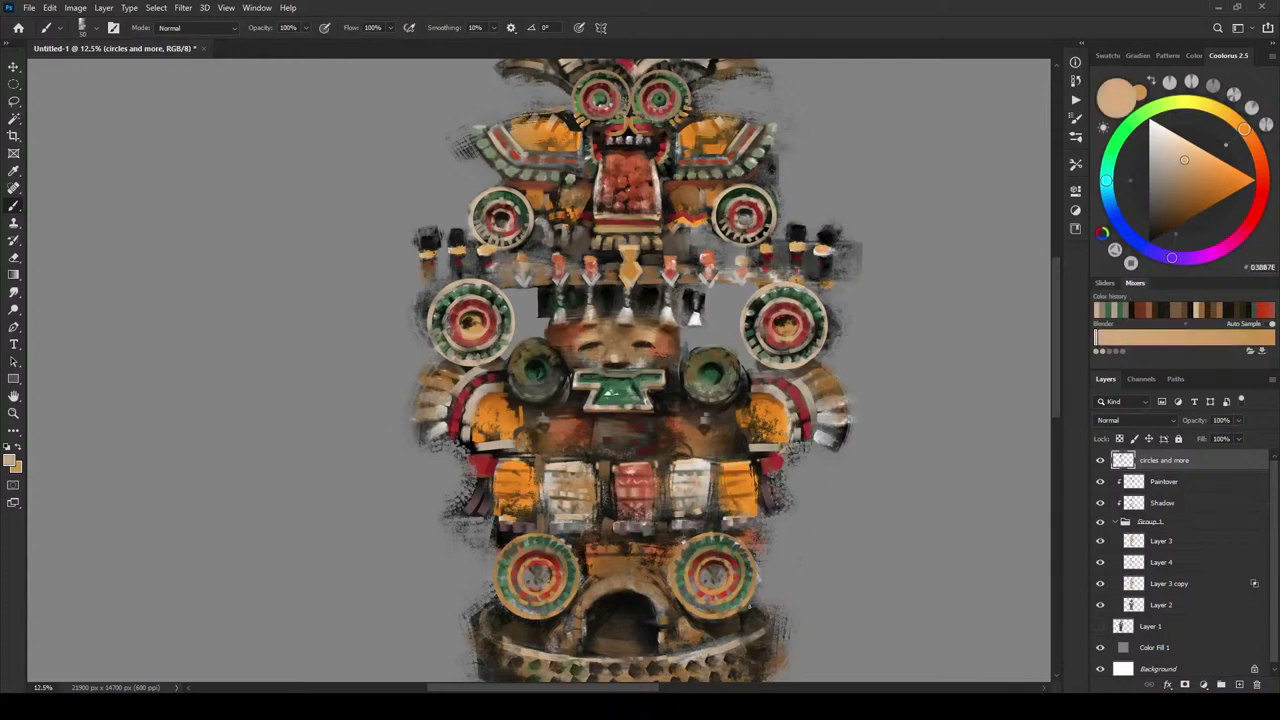
{"action": "key", "text": "bracketright"}
{"action": "key", "text": "bracketright"}
{"action": "key", "text": "bracketright"}
{"action": "key", "text": "bracketright"}
{"action": "left_click_drag", "start_coordinate": [628, 580], "coordinate": [657, 590]}
{"action": "key", "text": "ctrl+z"}
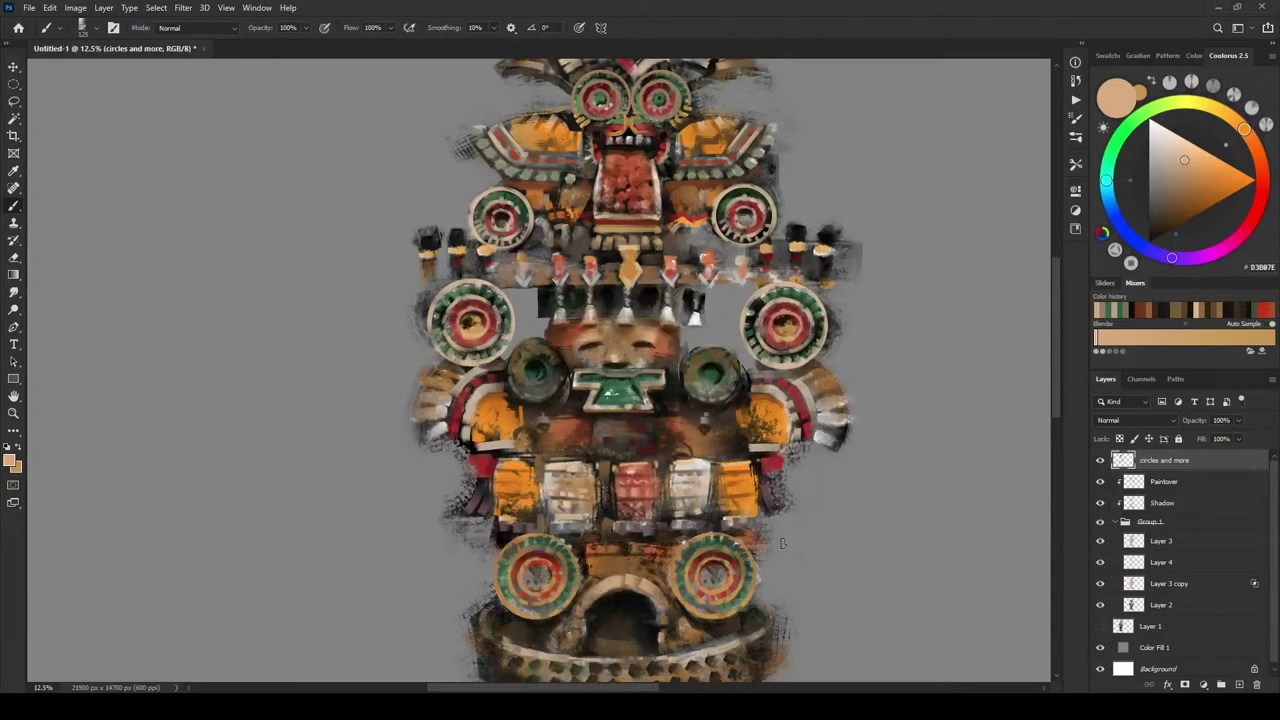
- Brush light tan highlights over the bowl's dotted band, varying the brush size
{"action": "scroll", "coordinate": [800, 500], "scroll_direction": "down", "scroll_amount": 6}
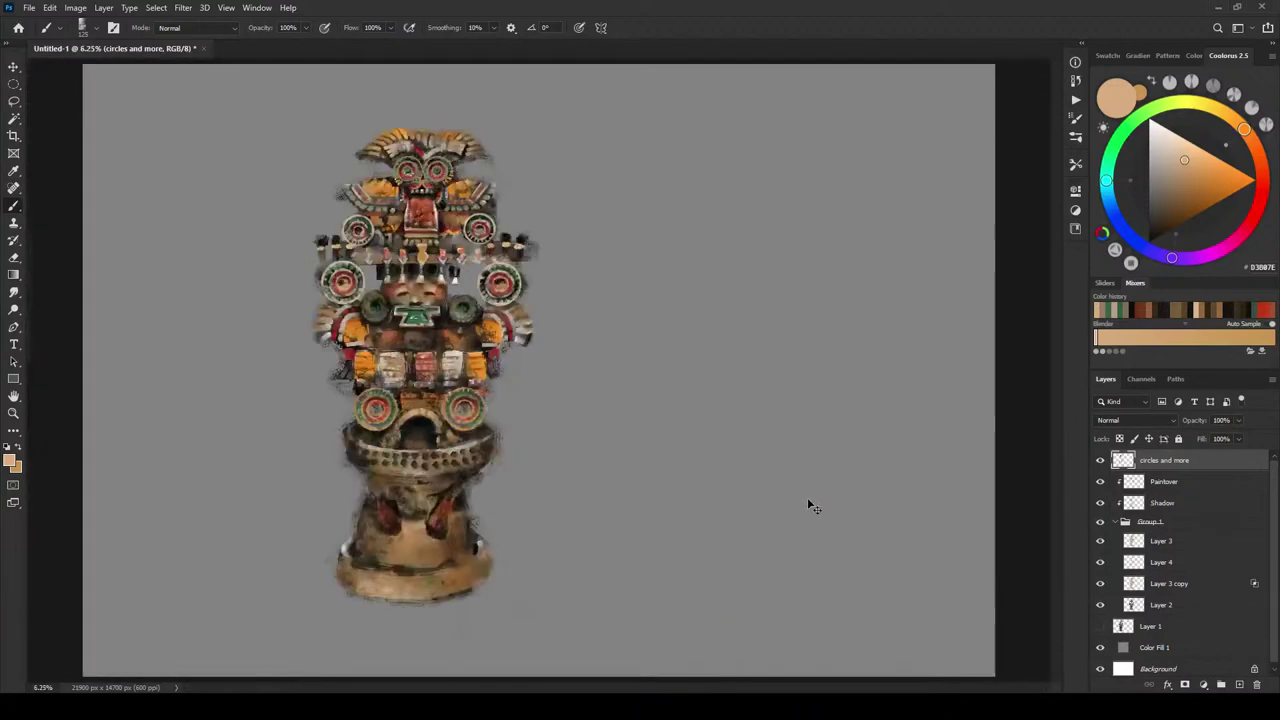
{"action": "scroll", "coordinate": [611, 326], "scroll_direction": "up", "scroll_amount": 1}
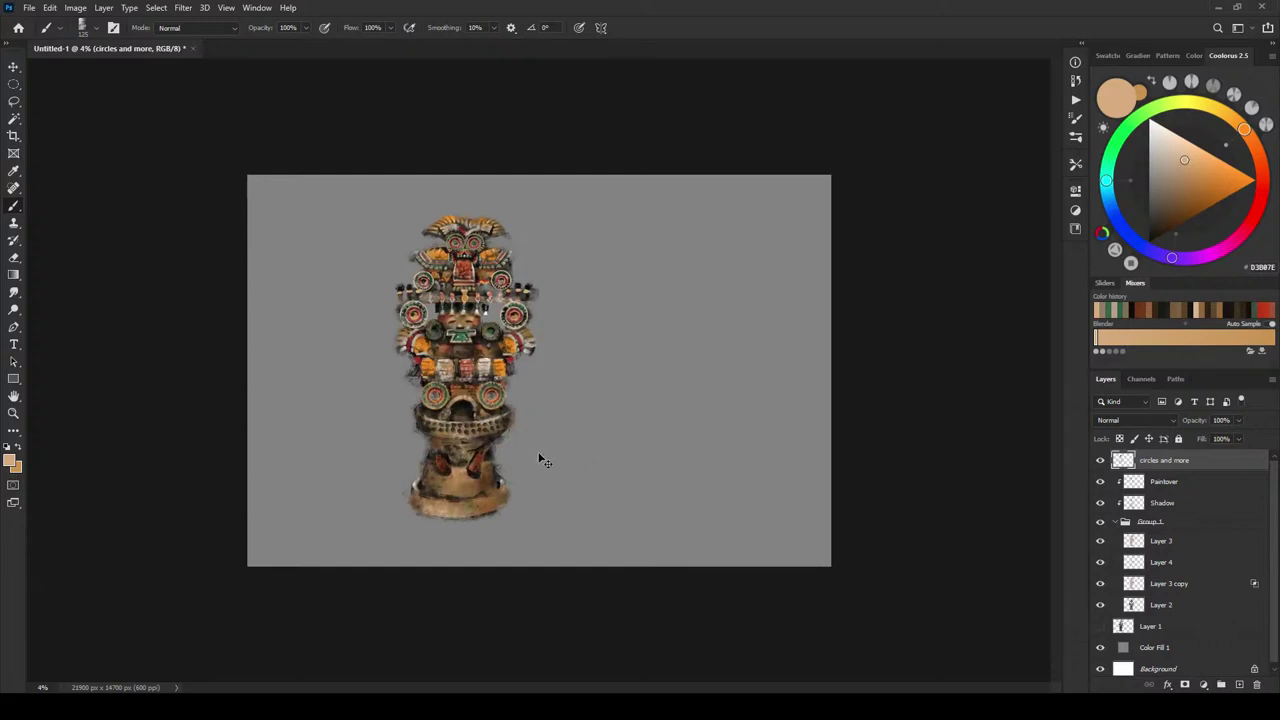
{"action": "key", "text": "ctrl+plus"}
{"action": "key", "text": "ctrl+plus"}
{"action": "key", "text": "ctrl+plus"}
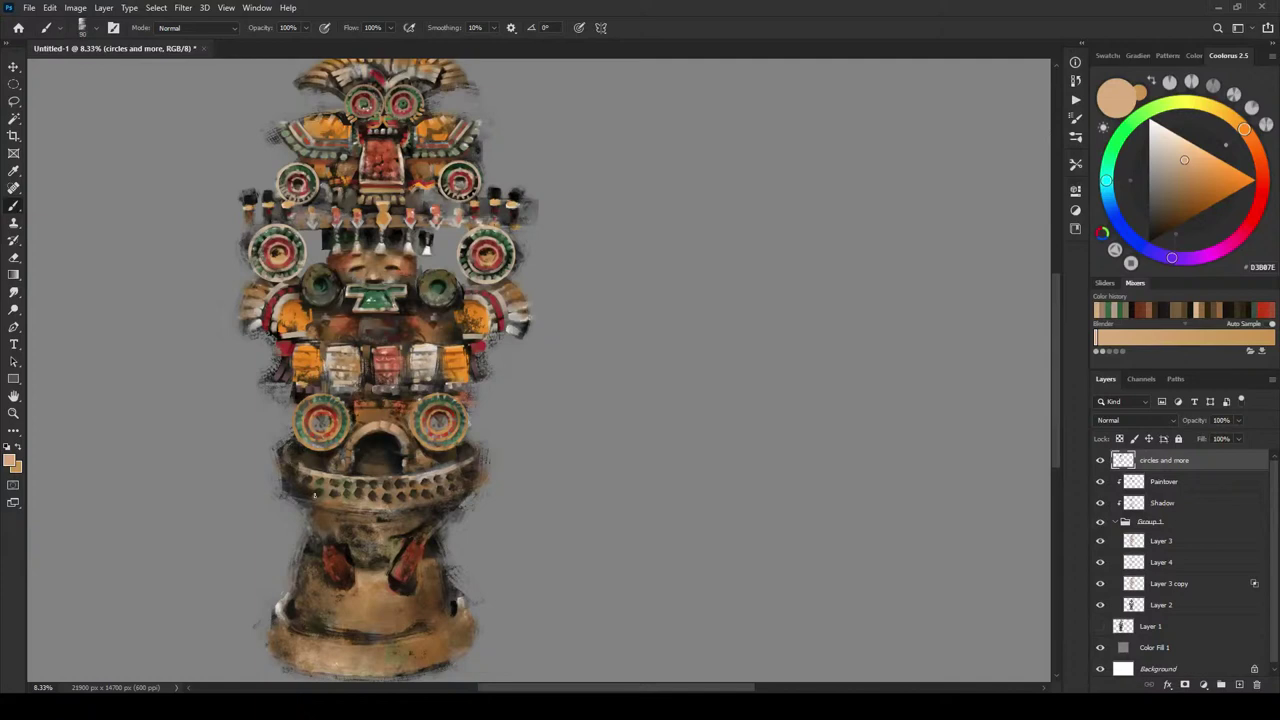
{"action": "key", "text": "]"}
{"action": "key", "text": "]"}
{"action": "key", "text": "]"}
{"action": "key", "text": "["}
{"action": "key", "text": "["}
{"action": "key", "text": "["}
{"action": "key", "text": "["}
{"action": "key", "text": "["}
{"action": "key", "text": "]"}
{"action": "key", "text": "]"}
{"action": "key", "text": "]"}
{"action": "key", "text": "]"}
{"action": "key", "text": "]"}
{"action": "key", "text": "]"}
{"action": "key", "text": "]"}
{"action": "key", "text": "]"}
{"action": "key", "text": "]"}
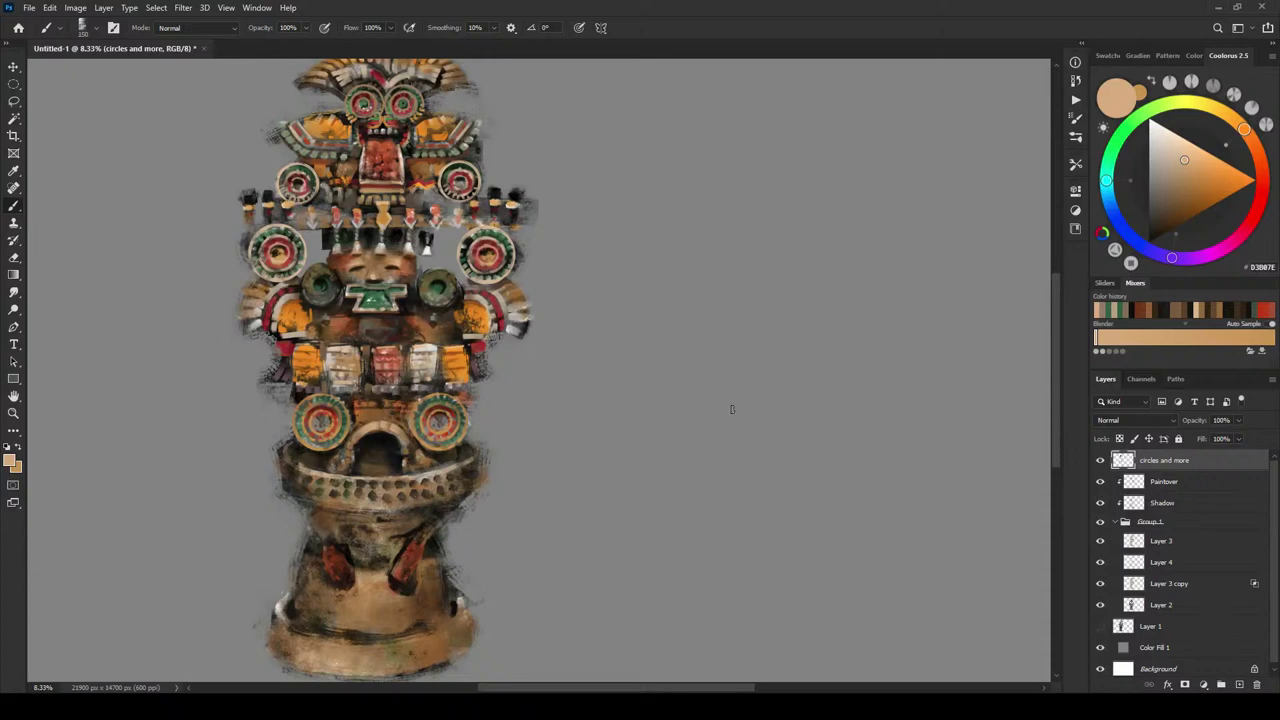
- Block in the bowl's side edges with sampled browns, using a large brush
{"action": "scroll", "coordinate": [659, 402], "scroll_direction": "down", "scroll_amount": 5}
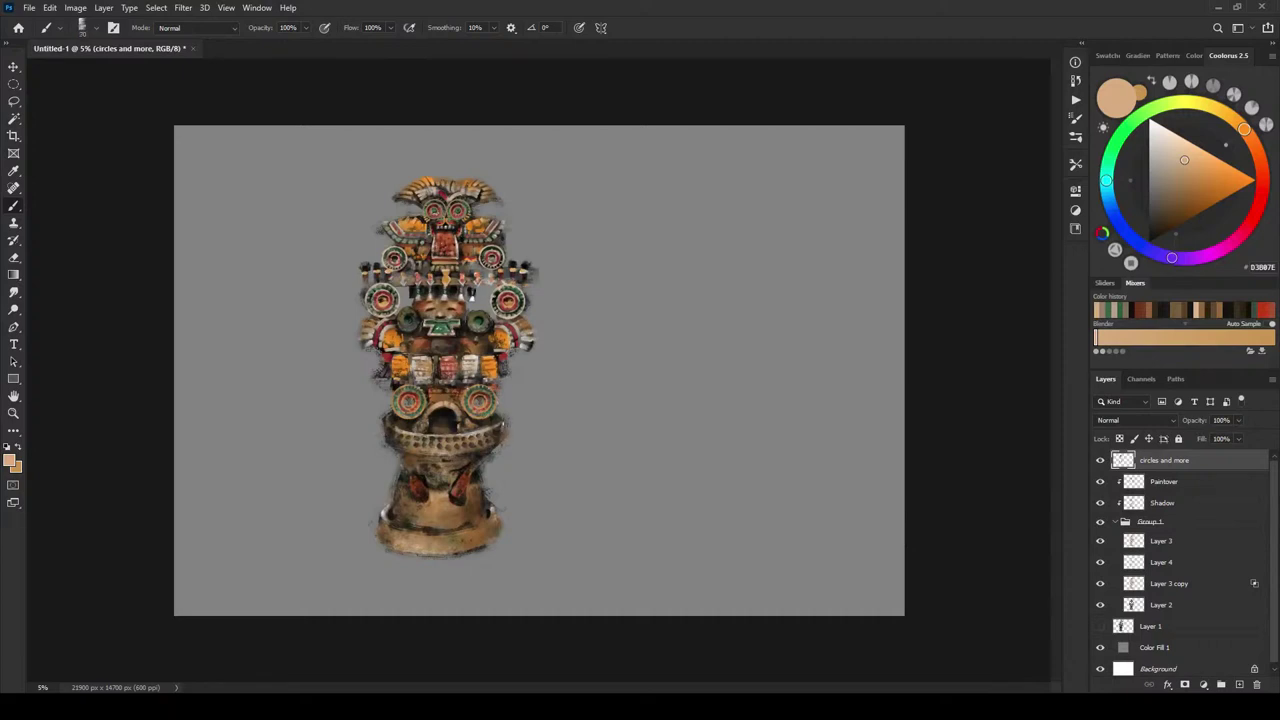
{"action": "left_click", "coordinate": [503, 432], "text": "alt"}
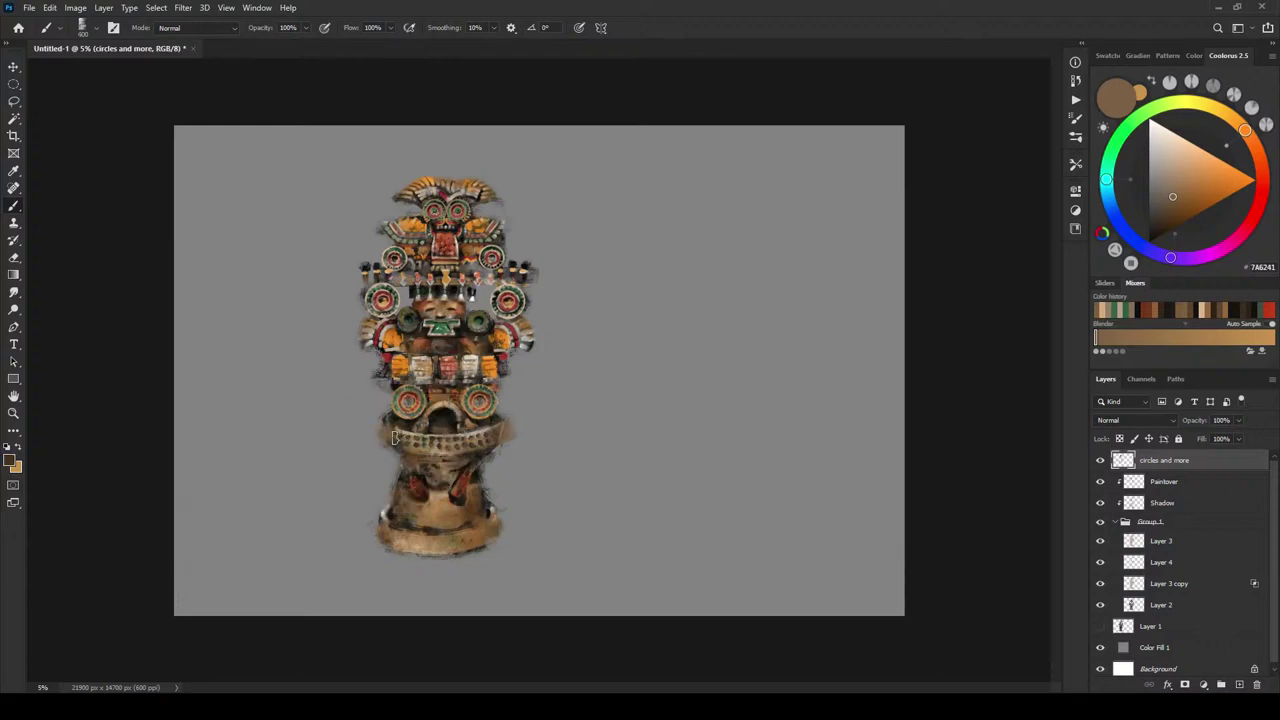
{"action": "left_click", "coordinate": [395, 437], "text": "alt"}
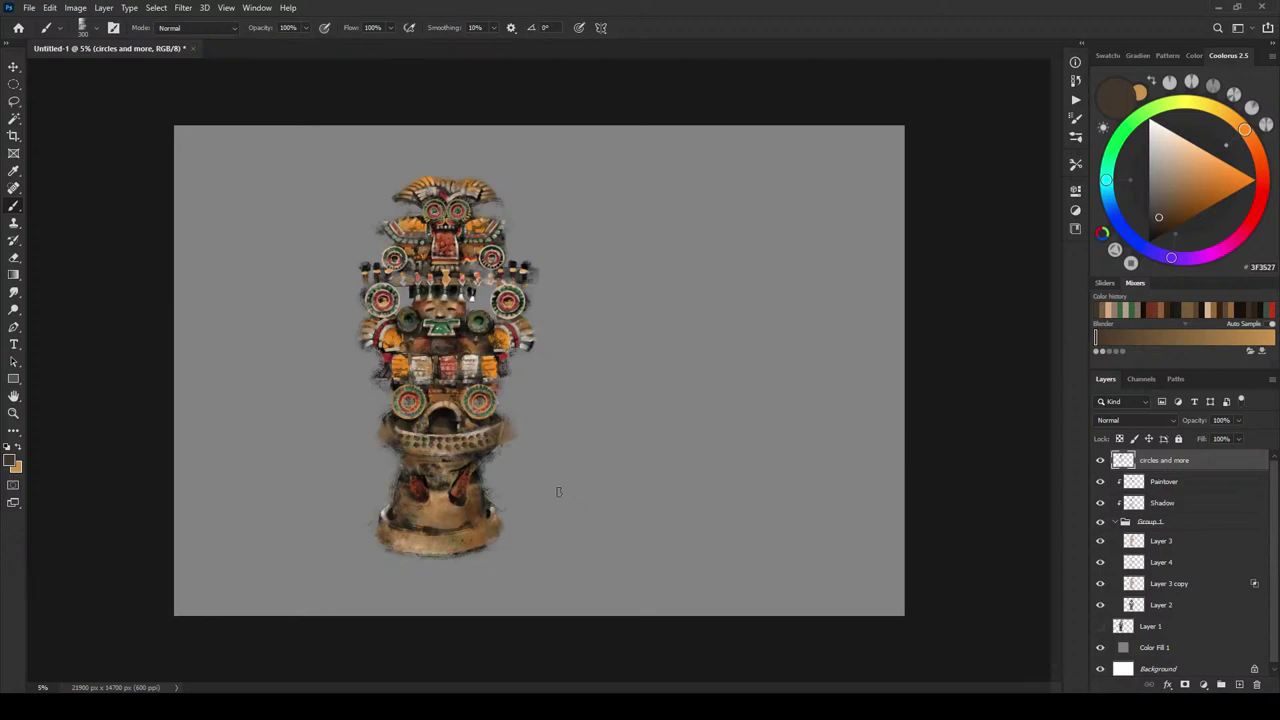
- Paint light greyish-beige edge highlights on both sides of the base and on the bowl's left side
{"action": "left_click", "coordinate": [489, 503], "text": "alt"}
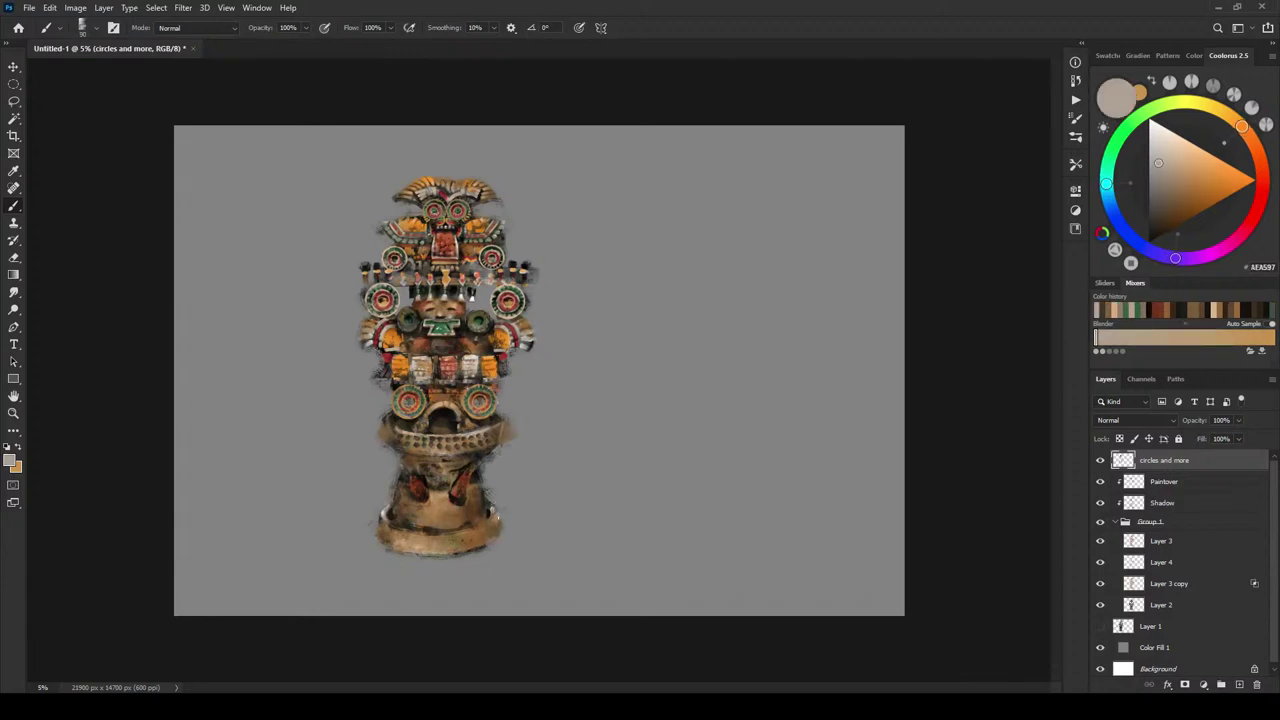
{"action": "left_click_drag", "start_coordinate": [498, 520], "coordinate": [495, 534]}
{"action": "left_click_drag", "start_coordinate": [381, 517], "coordinate": [379, 531]}
{"action": "left_click_drag", "start_coordinate": [383, 423], "coordinate": [386, 438]}
- Erase the excess brown paint beside the bowl with an enlarged eraser
{"action": "key", "text": "e"}
{"action": "key", "text": "bracketright"}
{"action": "key", "text": "bracketright"}
{"action": "key", "text": "bracketright"}
{"action": "key", "text": "bracketright"}
{"action": "key", "text": "bracketright"}
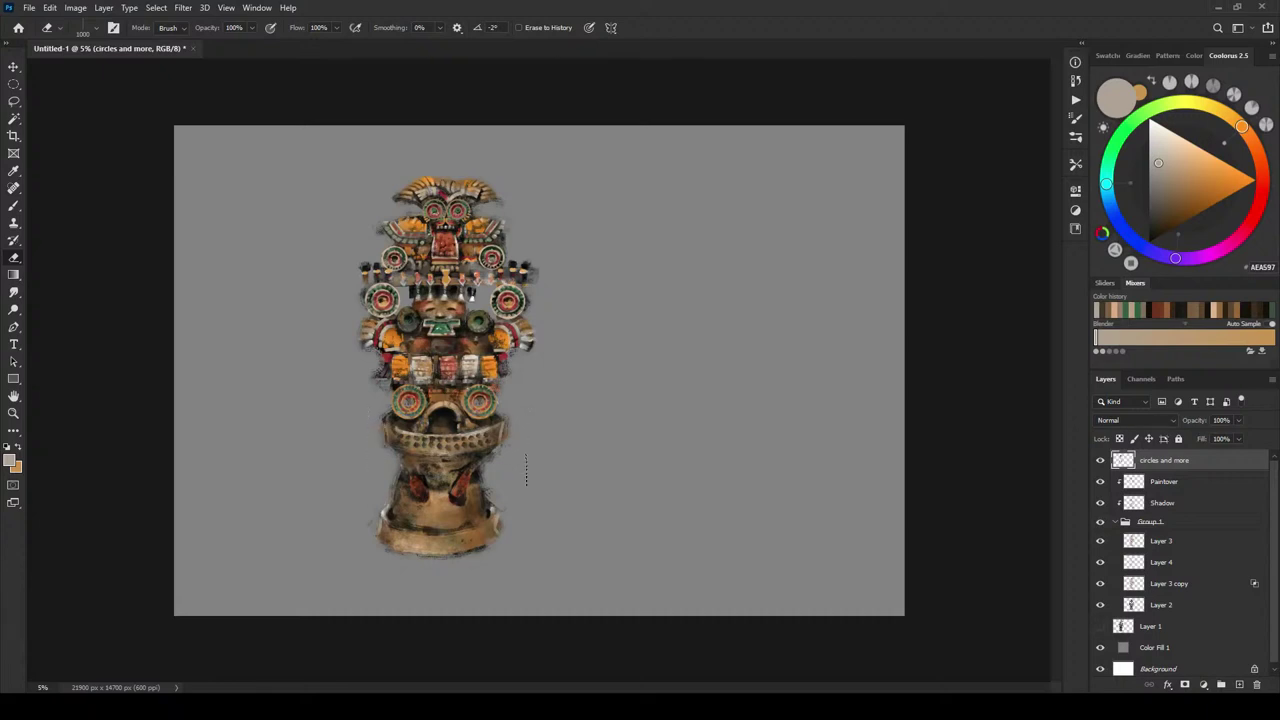
- Retouch the bowl's dotted band and edges with sampled mid-brown and very dark brown
{"action": "key", "text": "b"}
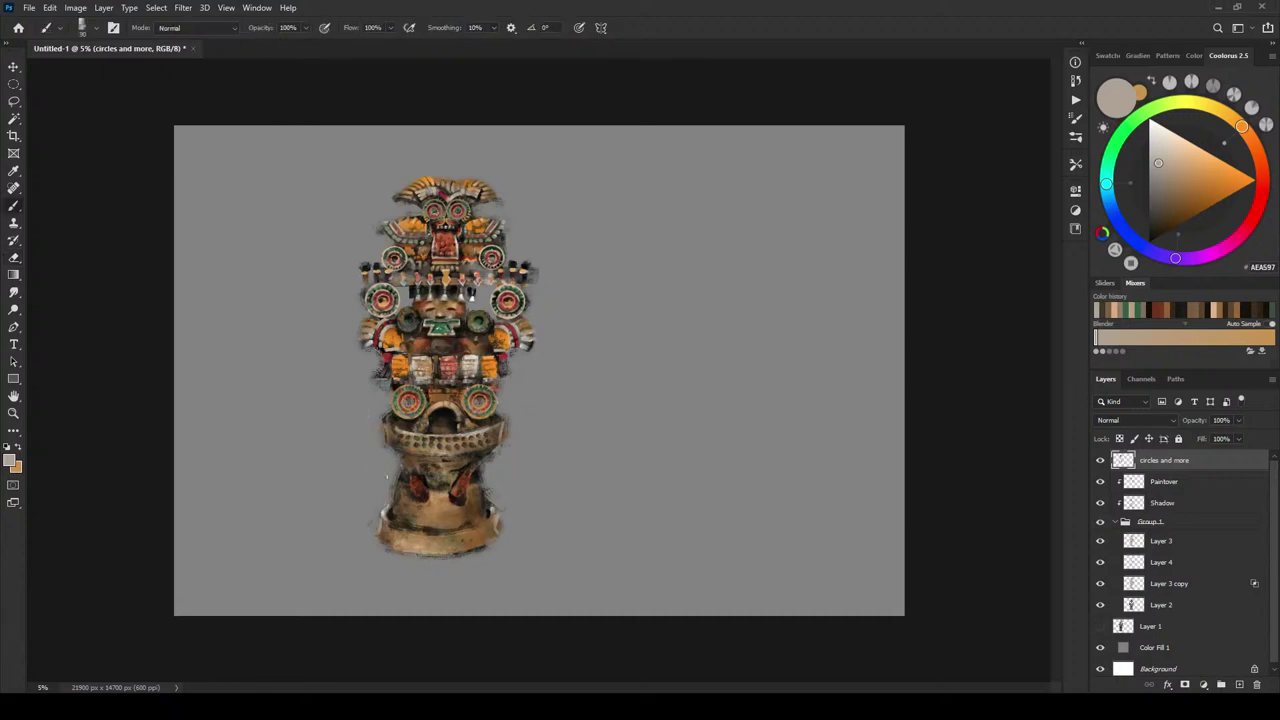
{"action": "left_click", "coordinate": [419, 443], "text": "alt"}
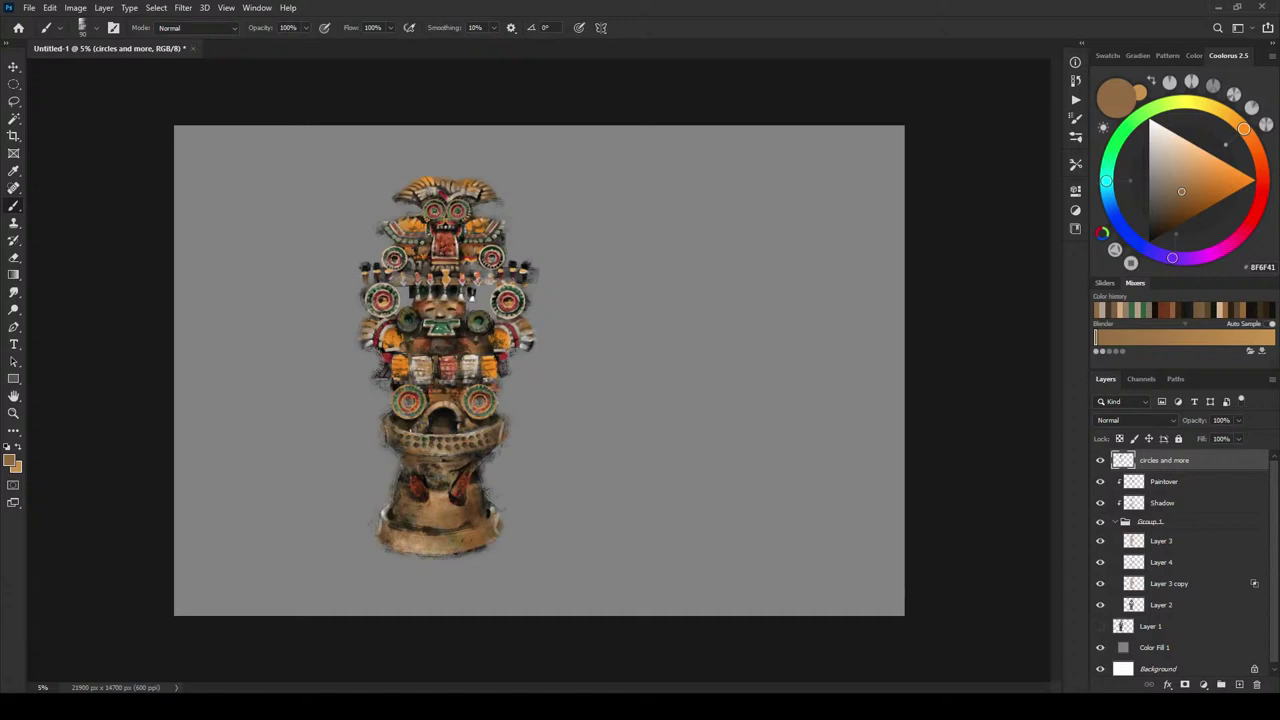
{"action": "left_click", "coordinate": [398, 417], "text": "alt"}
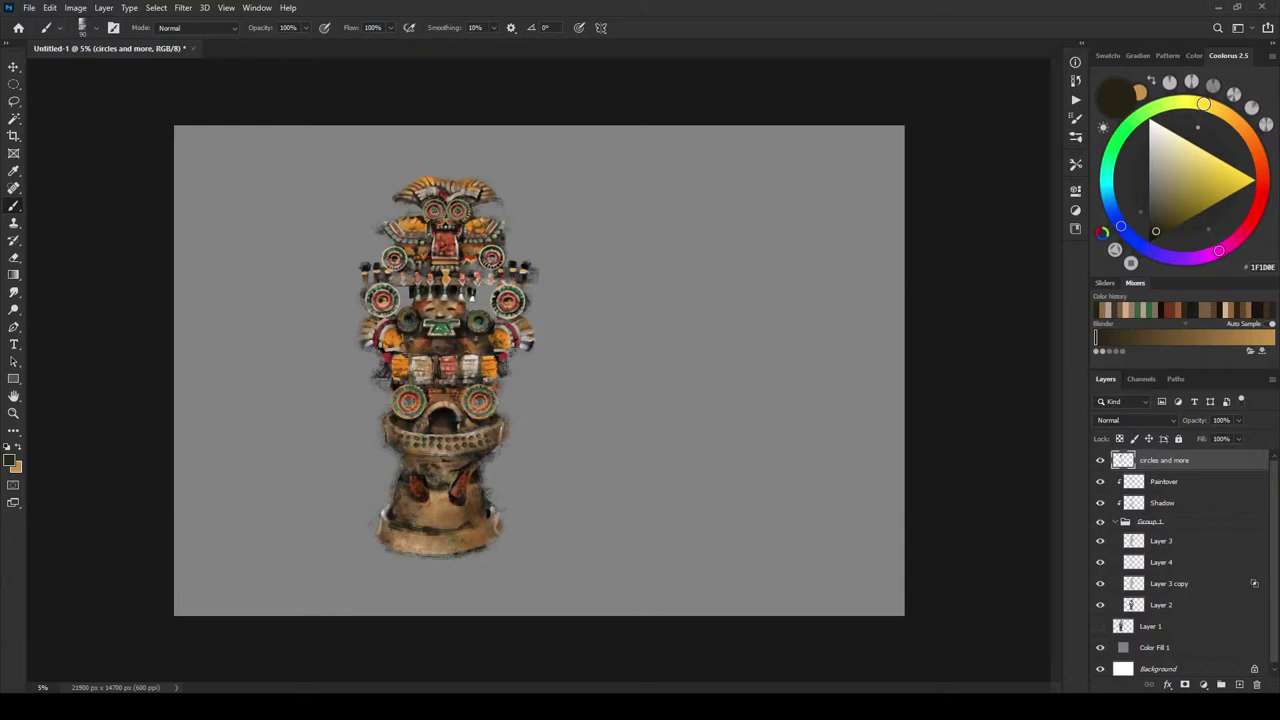
{"action": "key", "text": "bracketright"}
{"action": "key", "text": "bracketright"}
{"action": "key", "text": "bracketright"}
{"action": "key", "text": "ctrl+equal"}
{"action": "key", "text": "ctrl+equal"}
{"action": "key", "text": "ctrl+equal"}
{"action": "left_click_drag", "start_coordinate": [492, 371], "coordinate": [680, 306]}
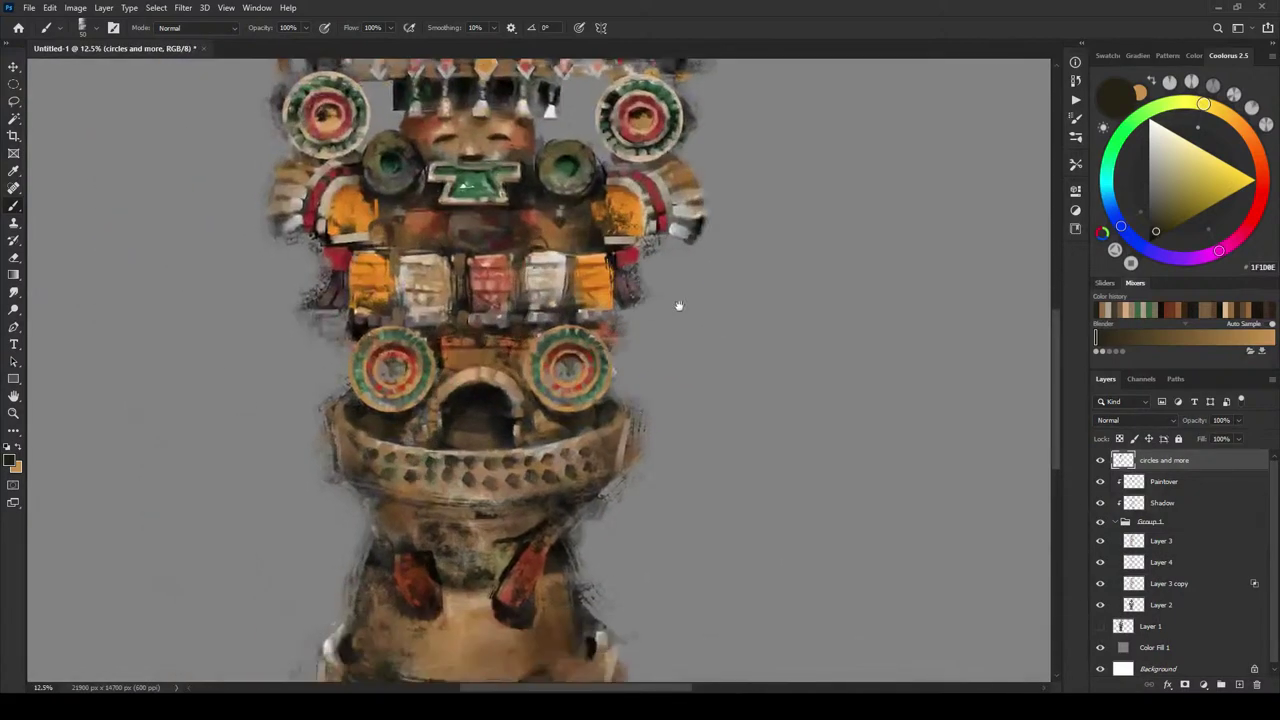
{"action": "mouse_move", "coordinate": [640, 430]}
{"action": "left_mouse_down"}
{"action": "mouse_move", "coordinate": [603, 343]}
{"action": "mouse_move", "coordinate": [634, 400]}
{"action": "mouse_move", "coordinate": [617, 434]}
{"action": "left_mouse_up"}
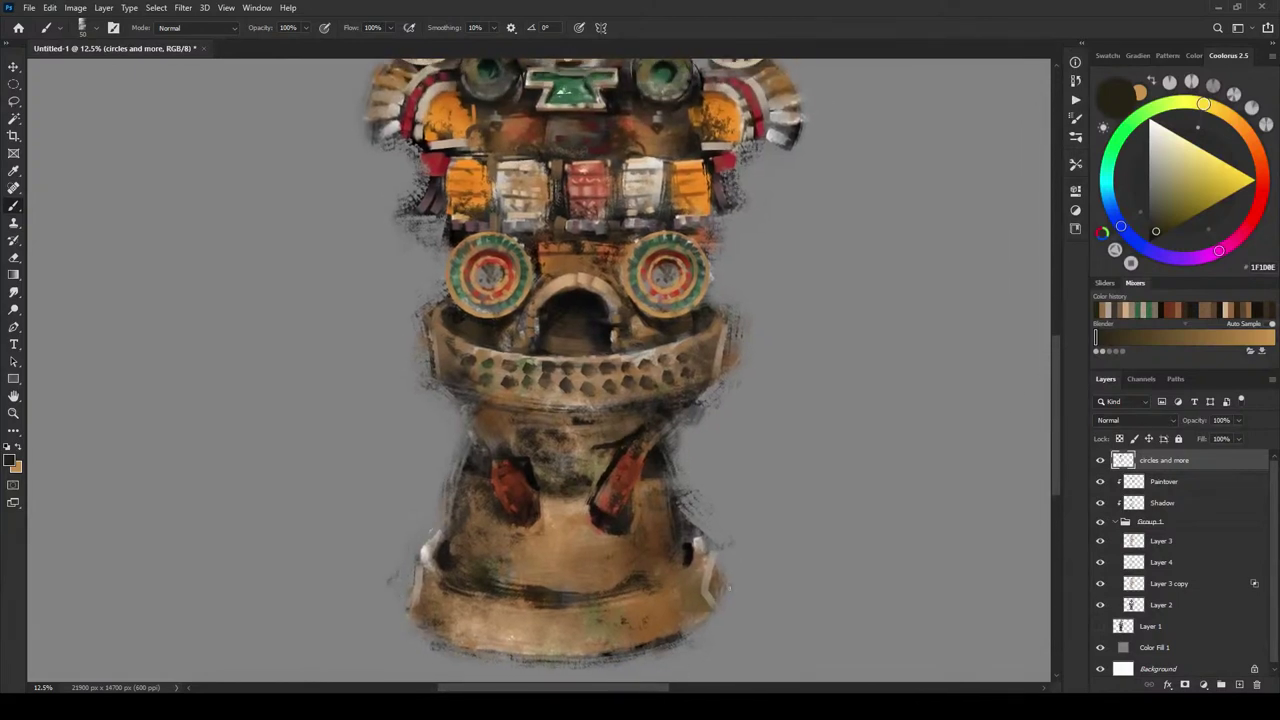
- Paint broken light beige highlights along the base's upper rim, enlarging the brush for broader strokes
{"action": "left_click", "coordinate": [718, 567], "text": "alt"}
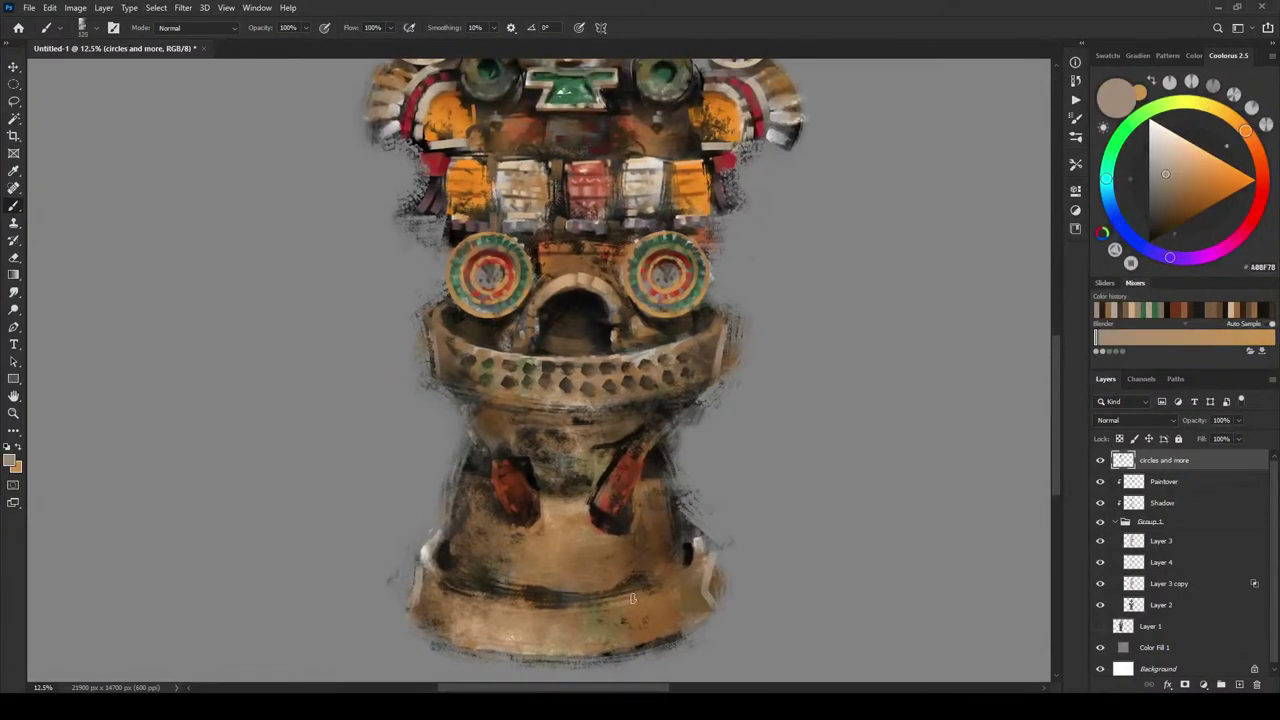
{"action": "left_click", "coordinate": [697, 542], "text": "alt"}
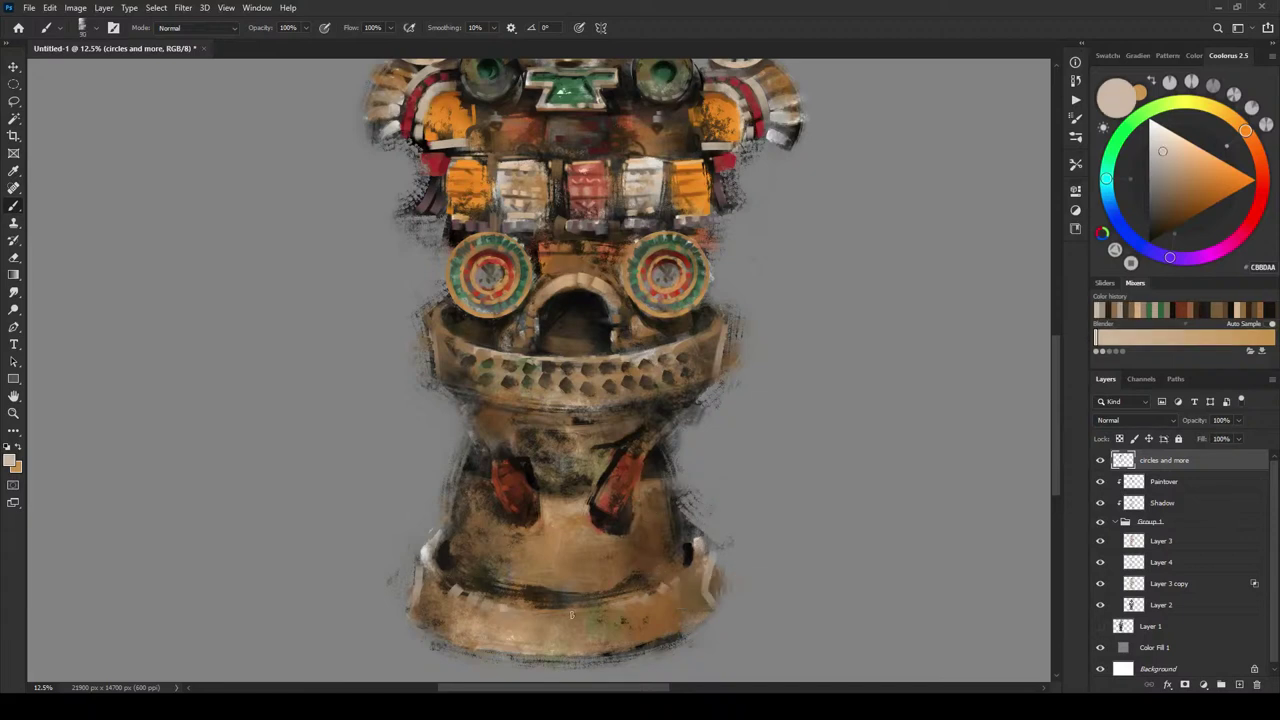
{"action": "left_click", "coordinate": [578, 613]}
{"action": "key", "text": "bracketright"}
{"action": "key", "text": "bracketright"}
{"action": "key", "text": "bracketright"}
{"action": "key", "text": "bracketright"}
{"action": "key", "text": "bracketright"}
{"action": "key", "text": "bracketright"}
{"action": "key", "text": "bracketright"}
{"action": "left_click_drag", "start_coordinate": [525, 621], "coordinate": [524, 632]}
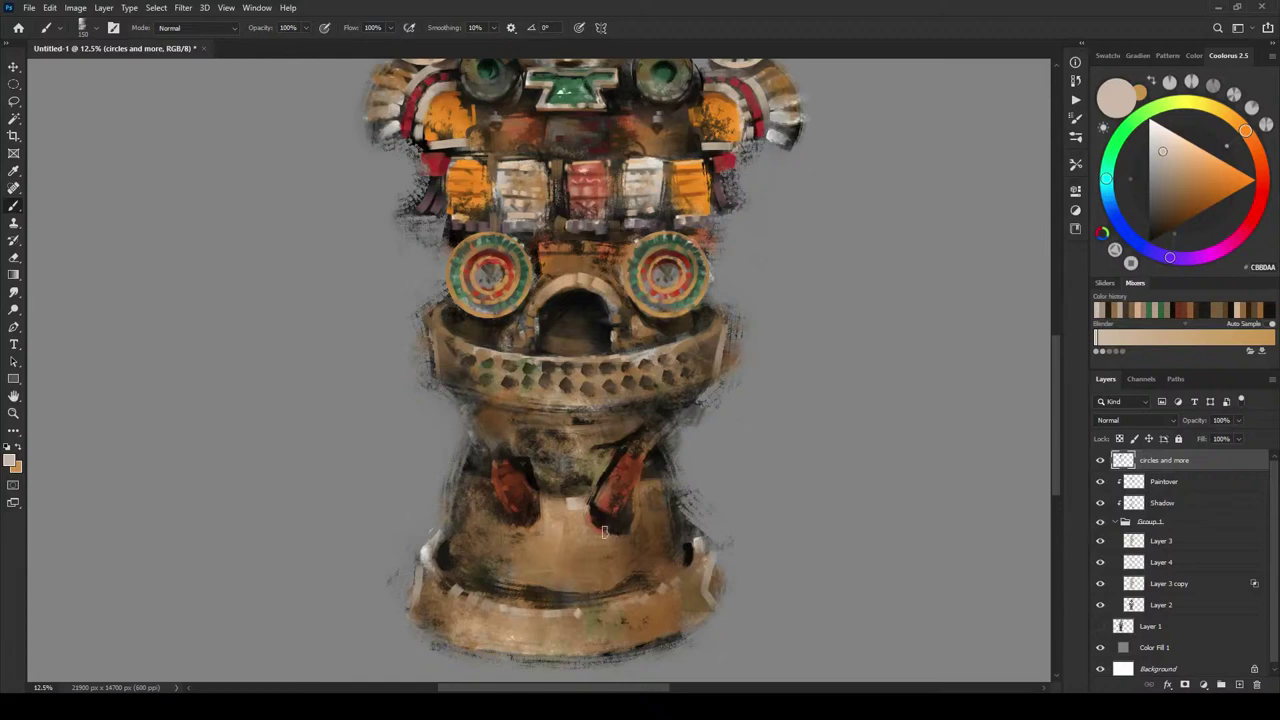
- Repaint the bowl's lower left edge and the underside below it with sampled greyish-brown, ochre and dark brown tones
{"action": "left_click", "coordinate": [480, 405], "text": "alt"}
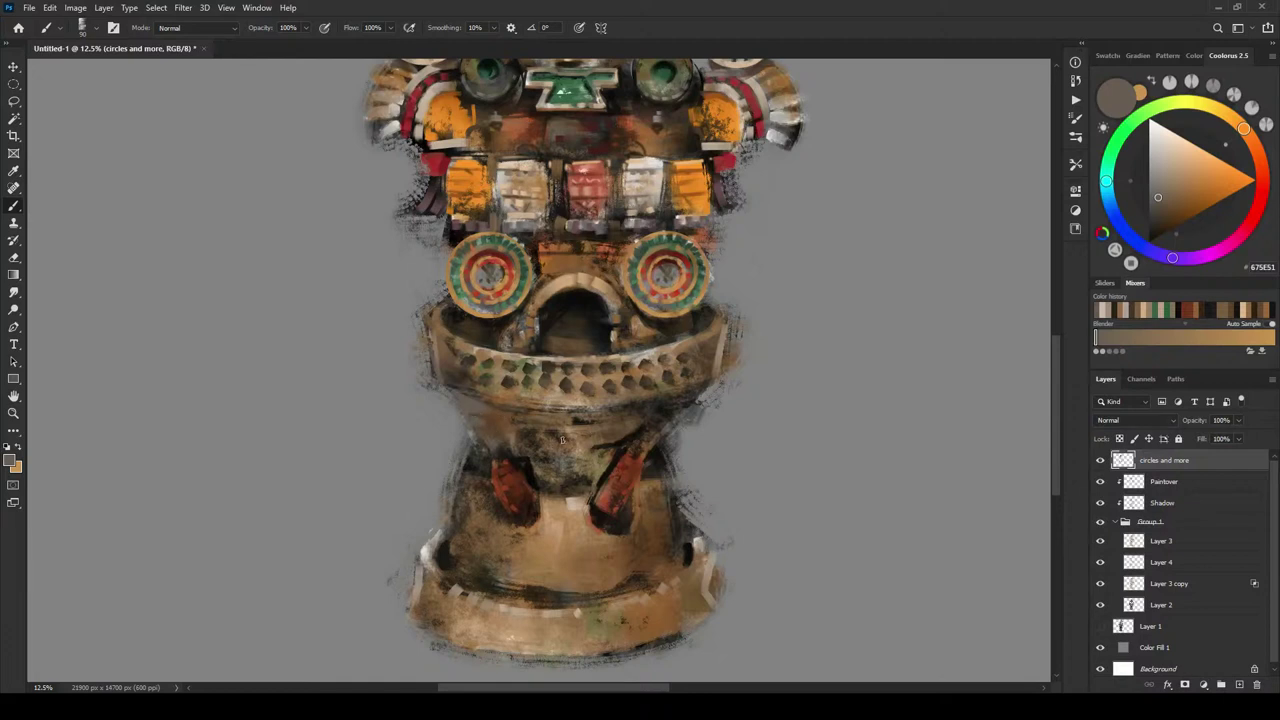
{"action": "left_click", "coordinate": [508, 410], "text": "alt"}
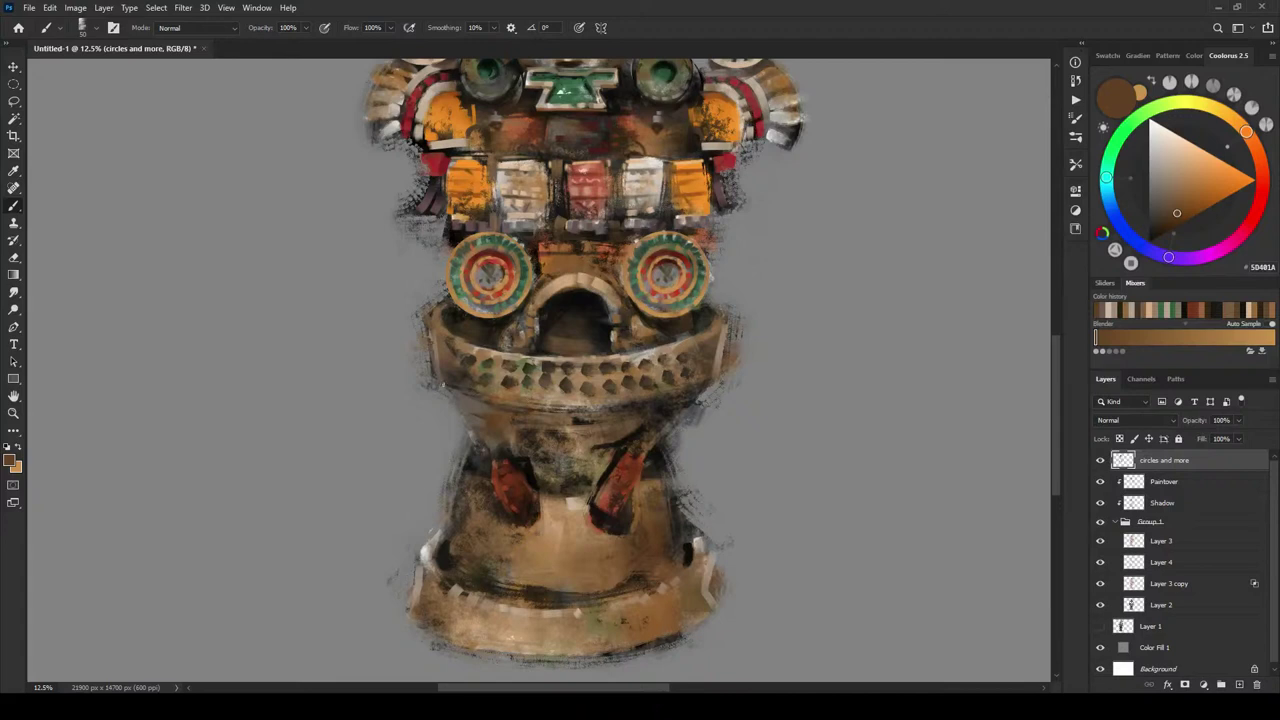
{"action": "left_click", "coordinate": [510, 392], "text": "alt"}
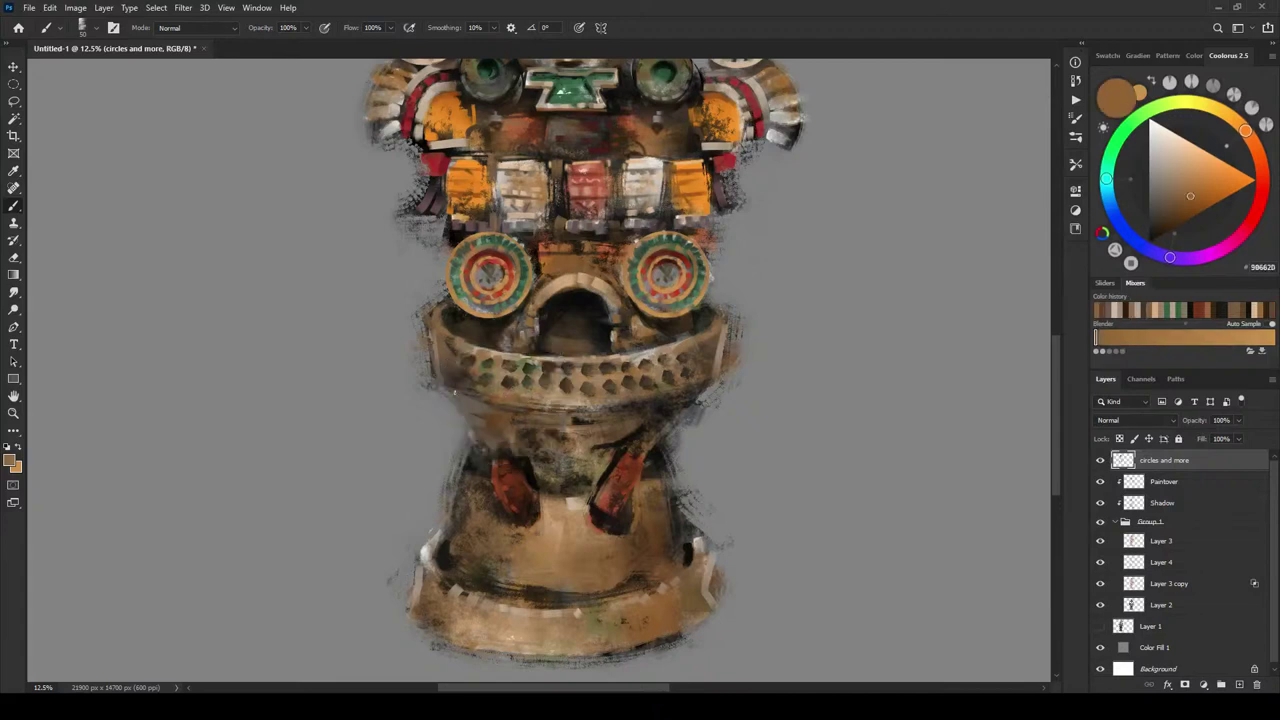
{"action": "left_click", "coordinate": [470, 376], "text": "alt"}
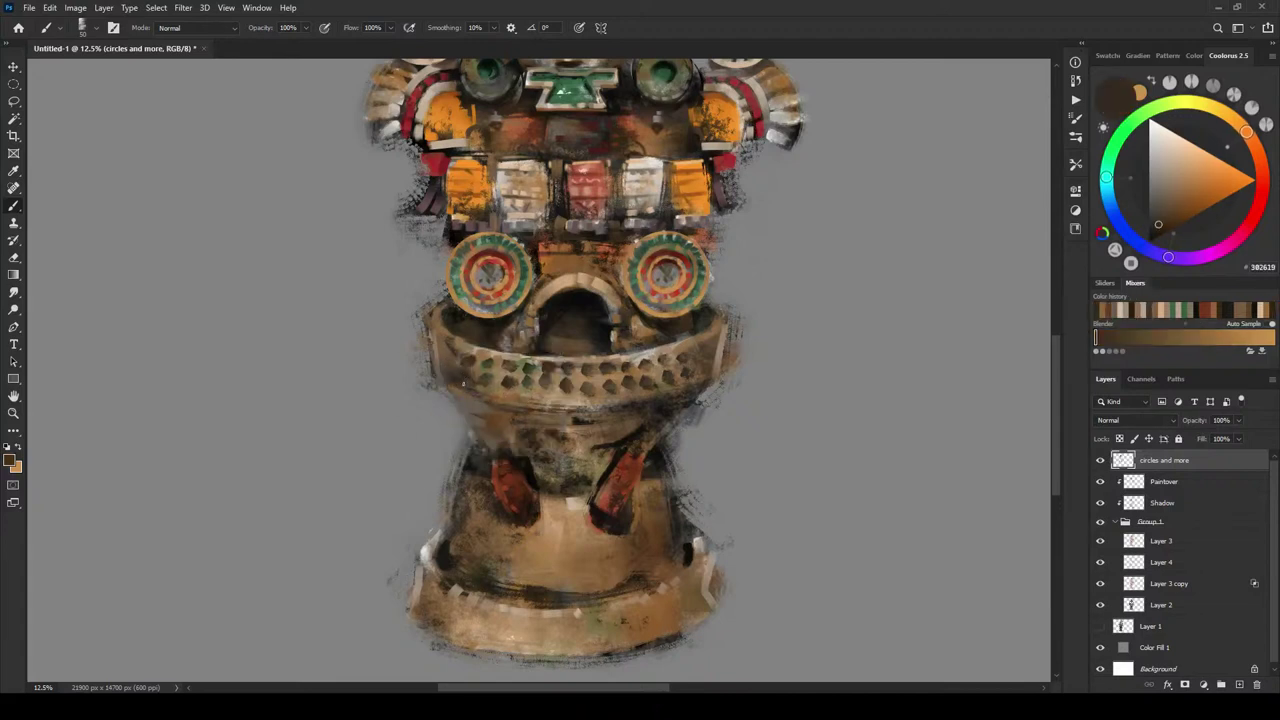
{"action": "left_click", "coordinate": [512, 465], "text": "alt"}
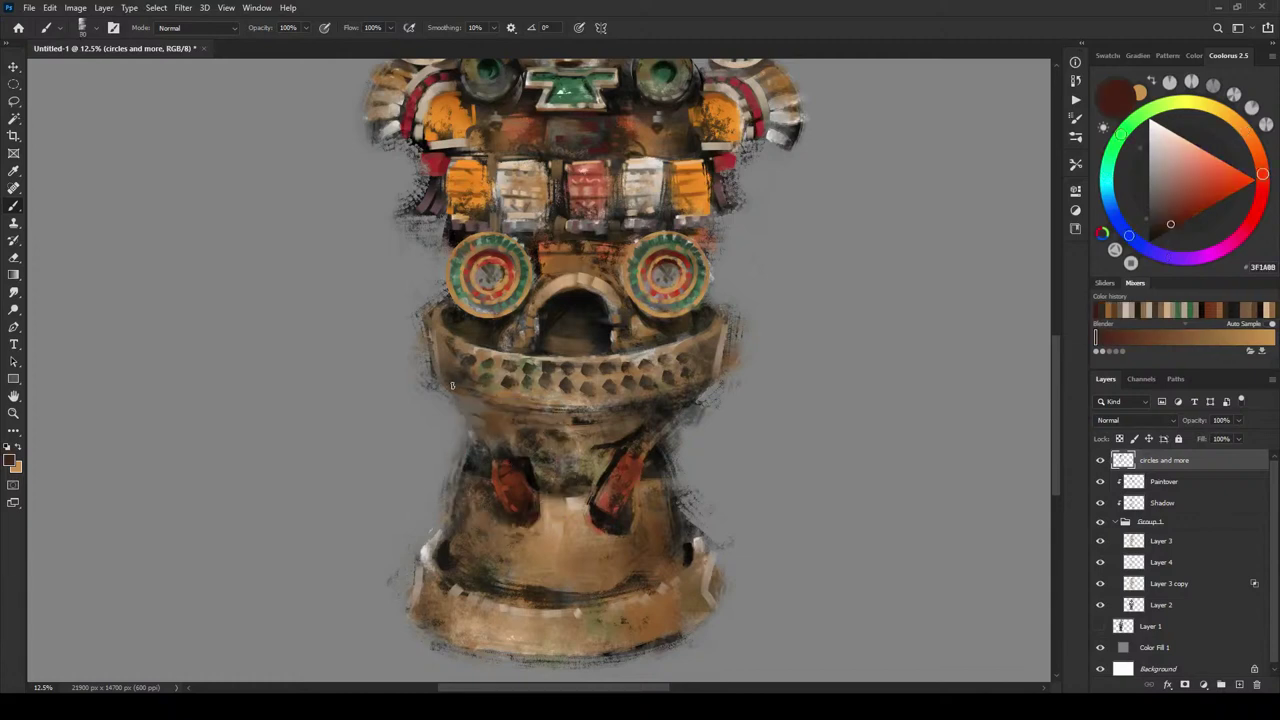
- Blend the left end of the bowl's dotted band and outer edge with sampled olive and brown tones
{"action": "left_click", "coordinate": [454, 384], "text": "alt"}
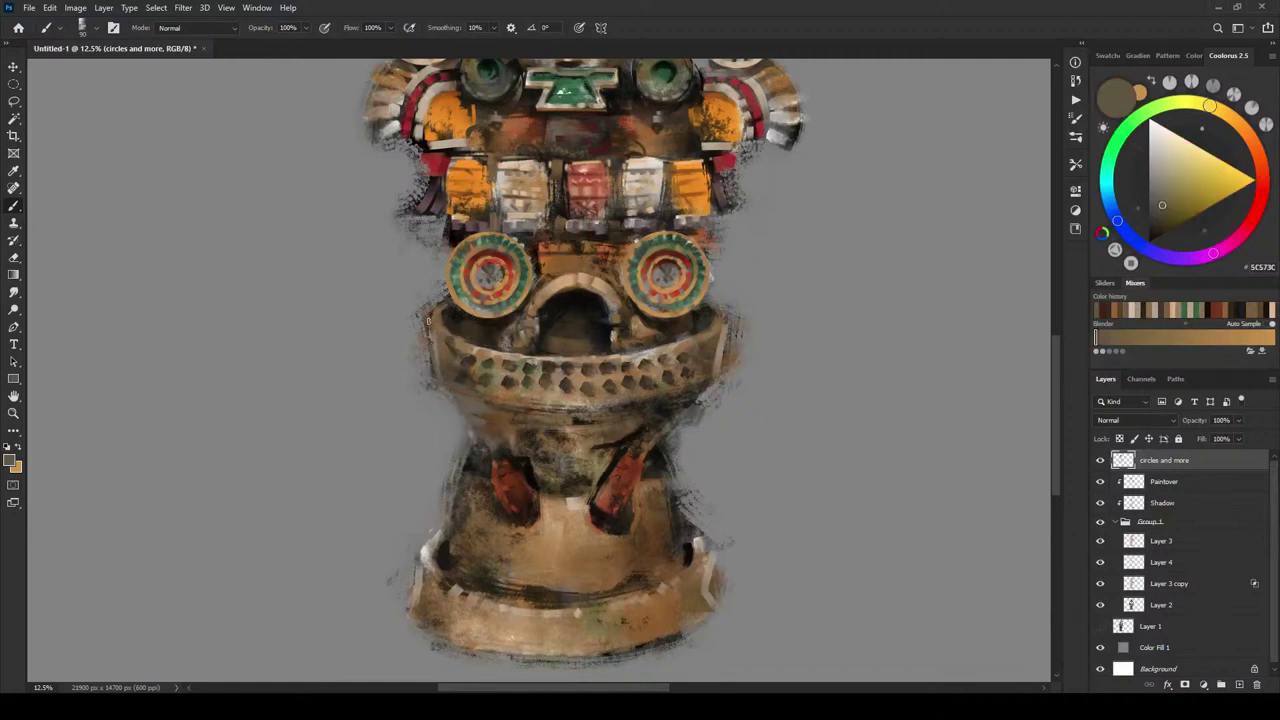
{"action": "left_click", "coordinate": [492, 398], "text": "alt"}
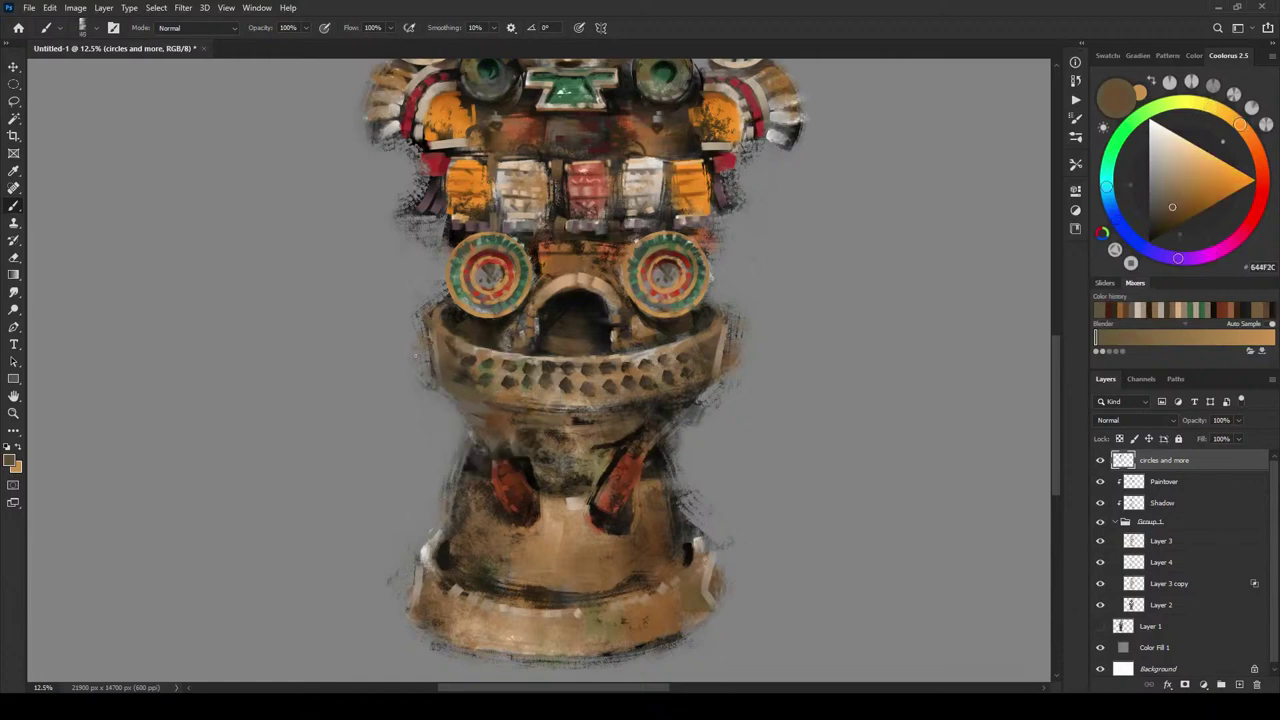
{"action": "left_click", "coordinate": [466, 392], "text": "alt"}
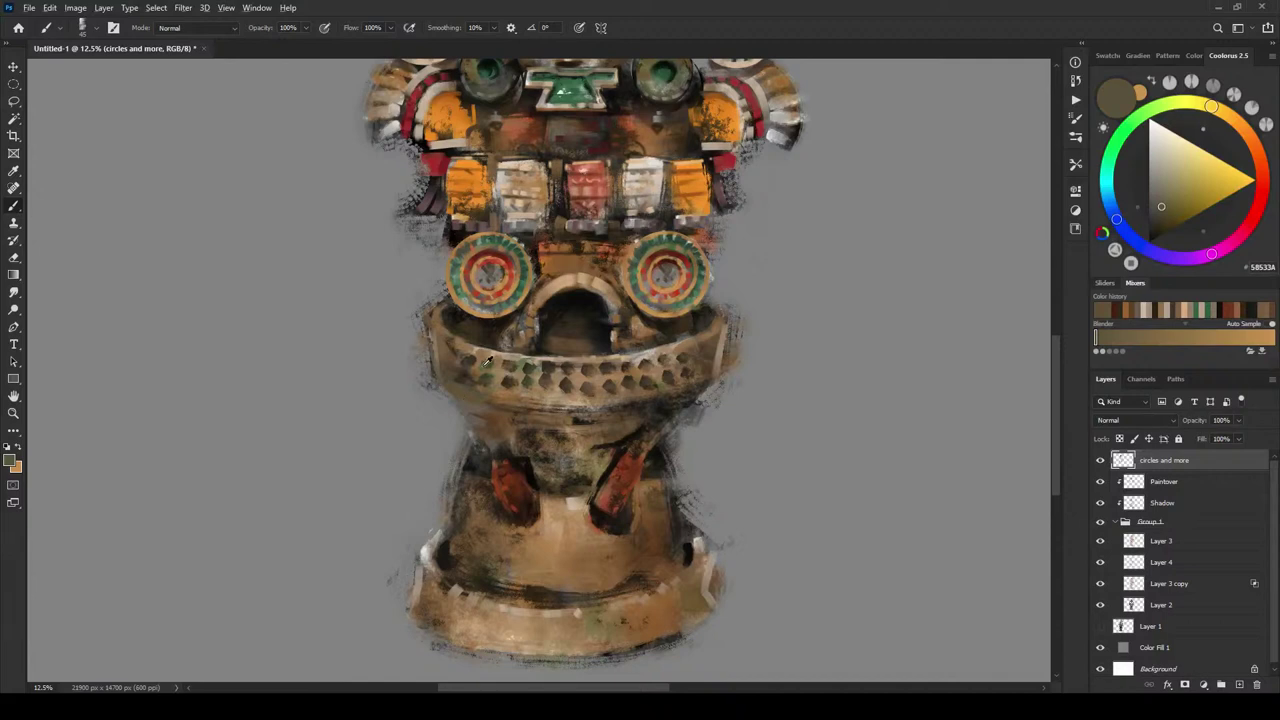
{"action": "left_click", "coordinate": [490, 360], "text": "alt"}
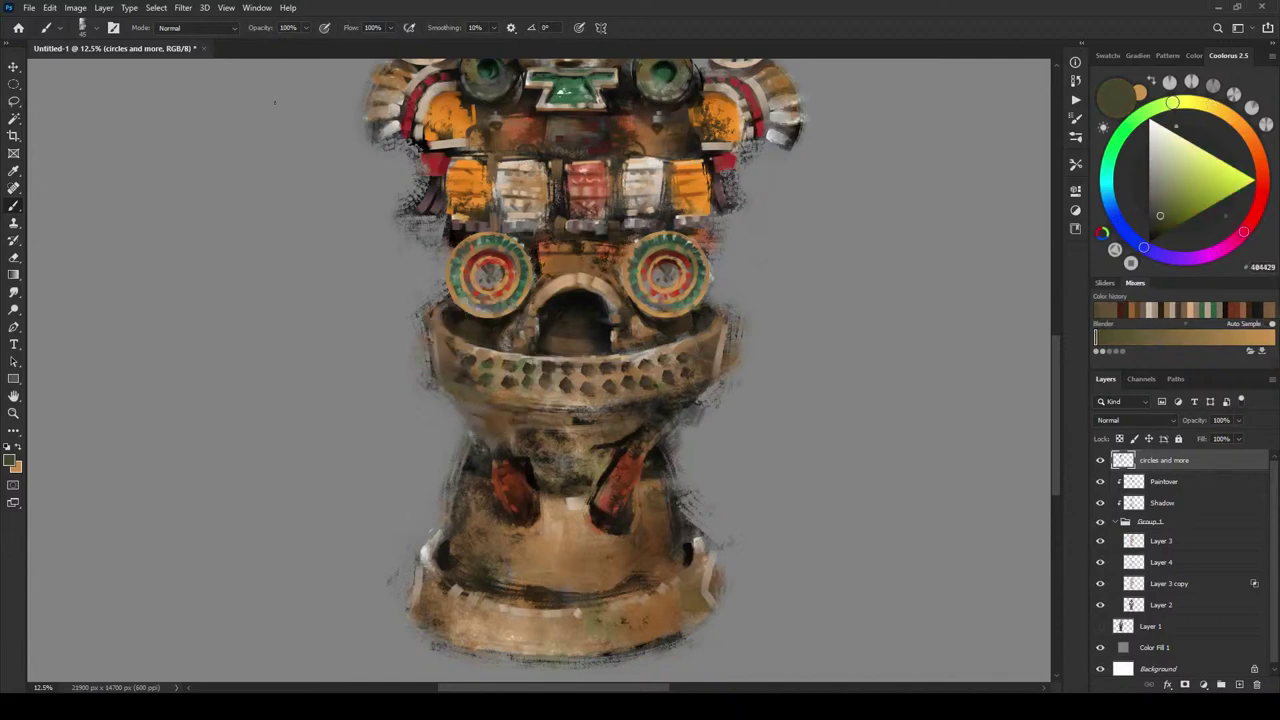
- Enlarge the brush and clean up the neck directly beneath the bowl with sampled mid-brown tones
{"action": "key", "text": "bracketright"}
{"action": "key", "text": "bracketright"}
{"action": "key", "text": "bracketright"}
{"action": "key", "text": "bracketright"}
{"action": "key", "text": "bracketright"}
{"action": "left_click", "coordinate": [511, 412], "text": "alt"}
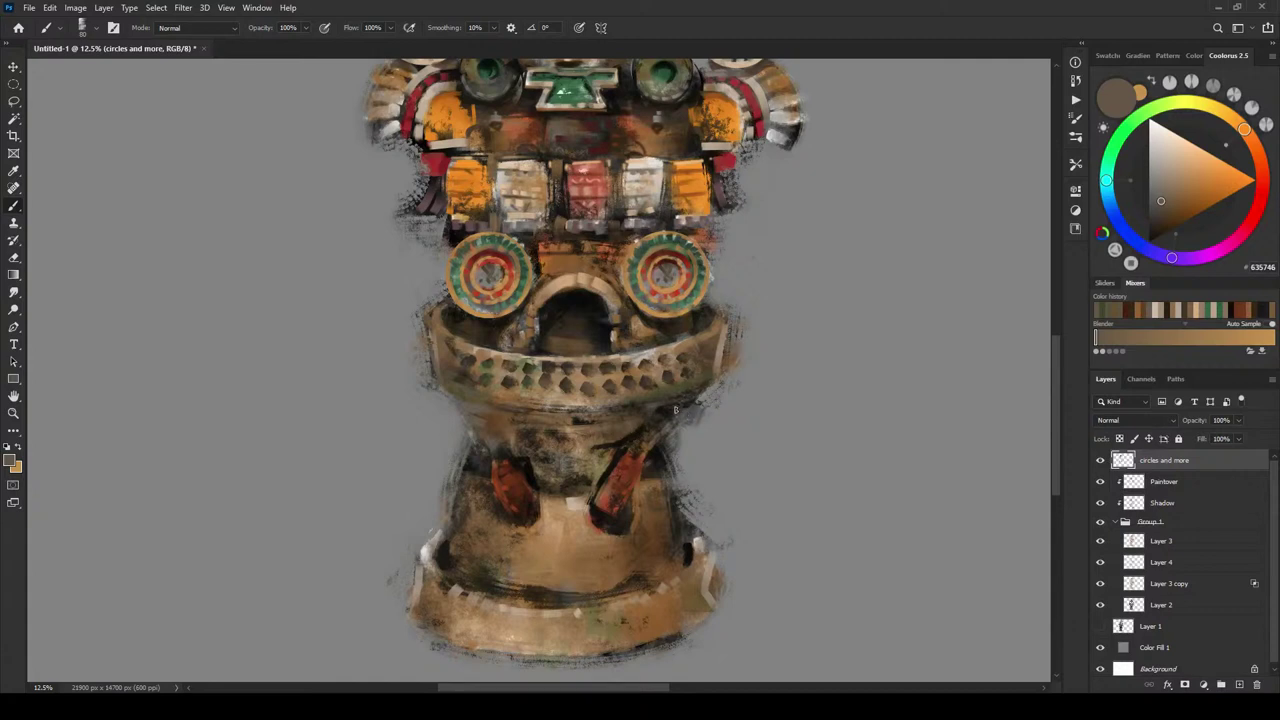
{"action": "left_click", "coordinate": [662, 438], "text": "alt"}
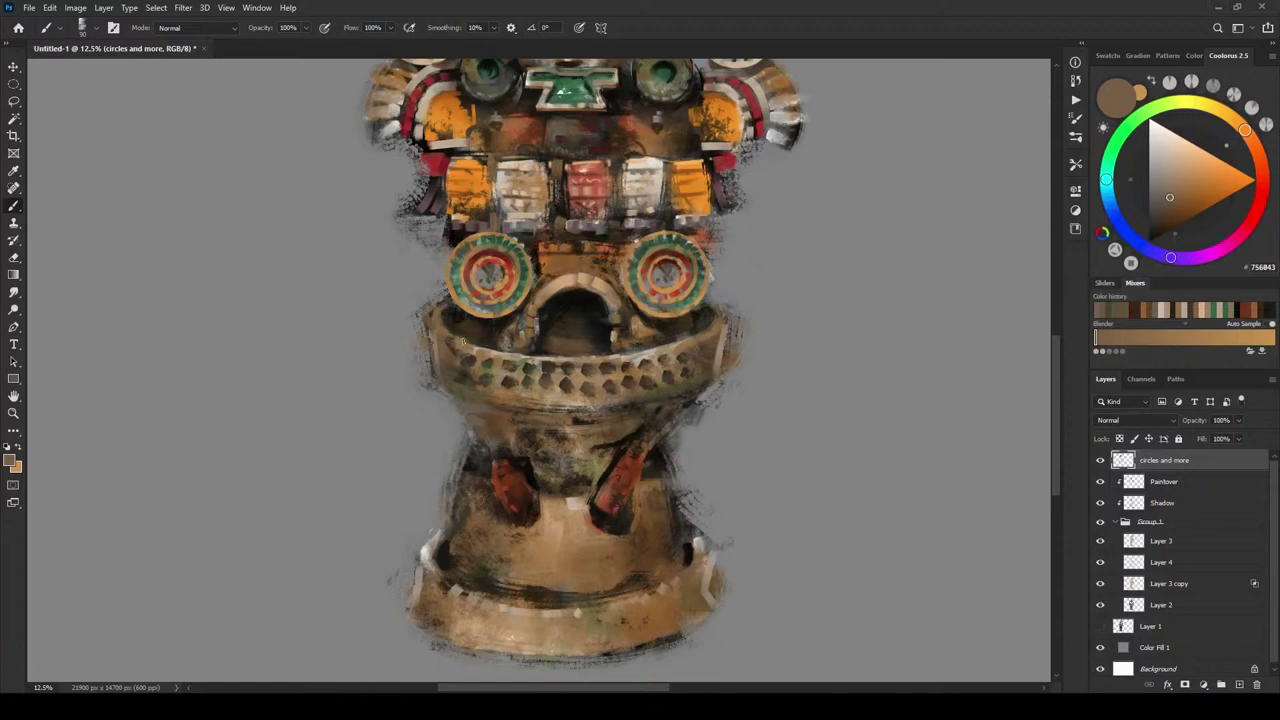
{"action": "left_click", "coordinate": [486, 413], "text": "alt"}
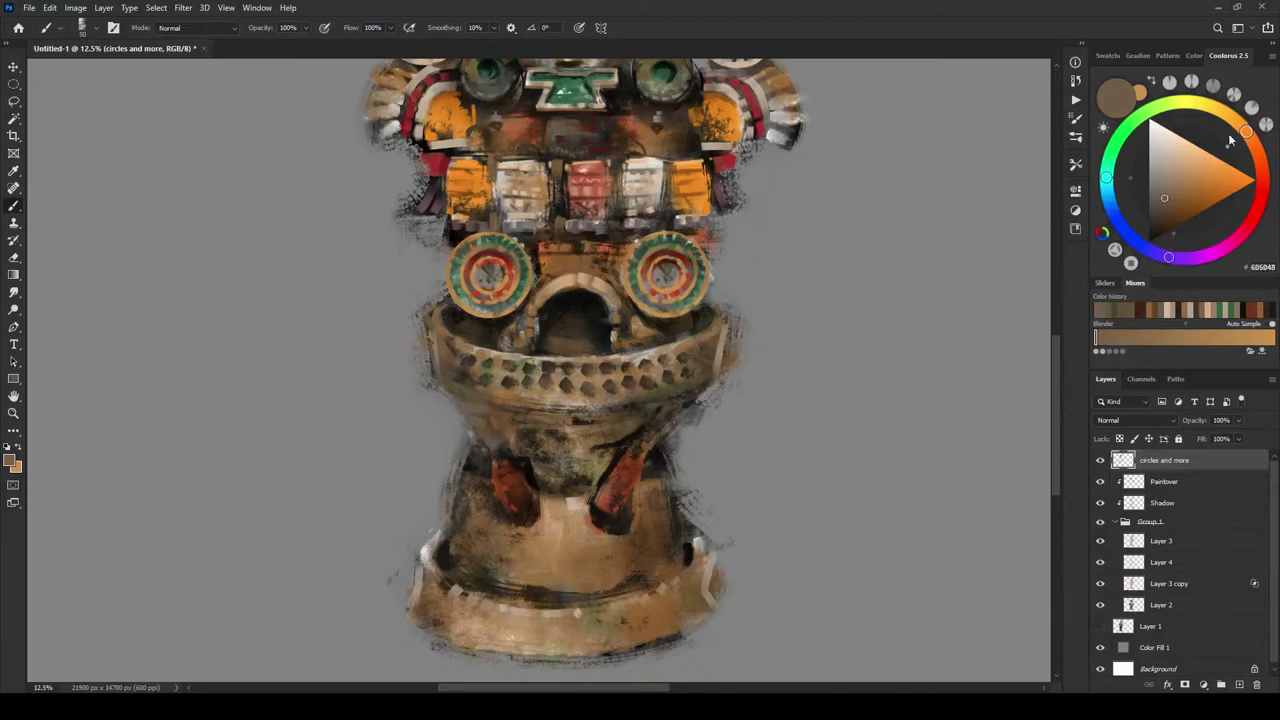
- Paint short warm-grey highlight strokes along the neck under the bowl, adjusting the brush size between strokes
{"action": "left_click", "coordinate": [1156, 183]}
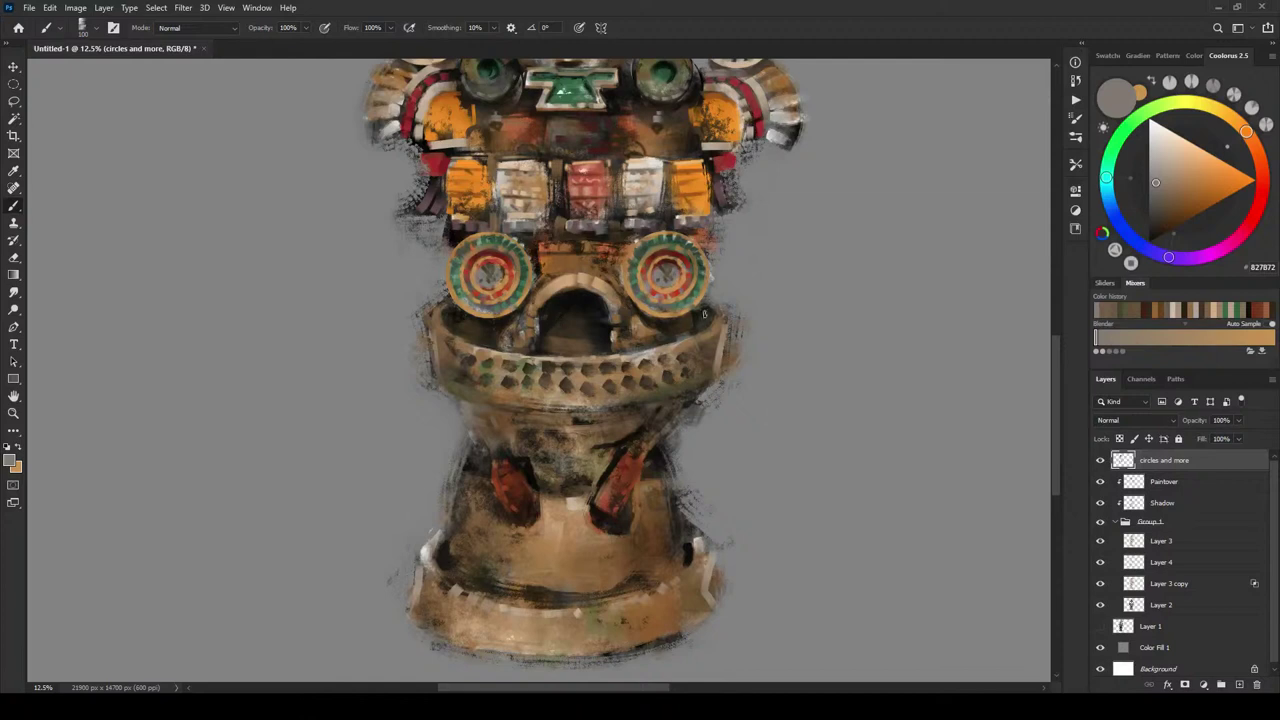
{"action": "key", "text": "bracketleft"}
{"action": "key", "text": "bracketright"}
{"action": "key", "text": "bracketright"}
{"action": "key", "text": "bracketright"}
{"action": "key", "text": "bracketright"}
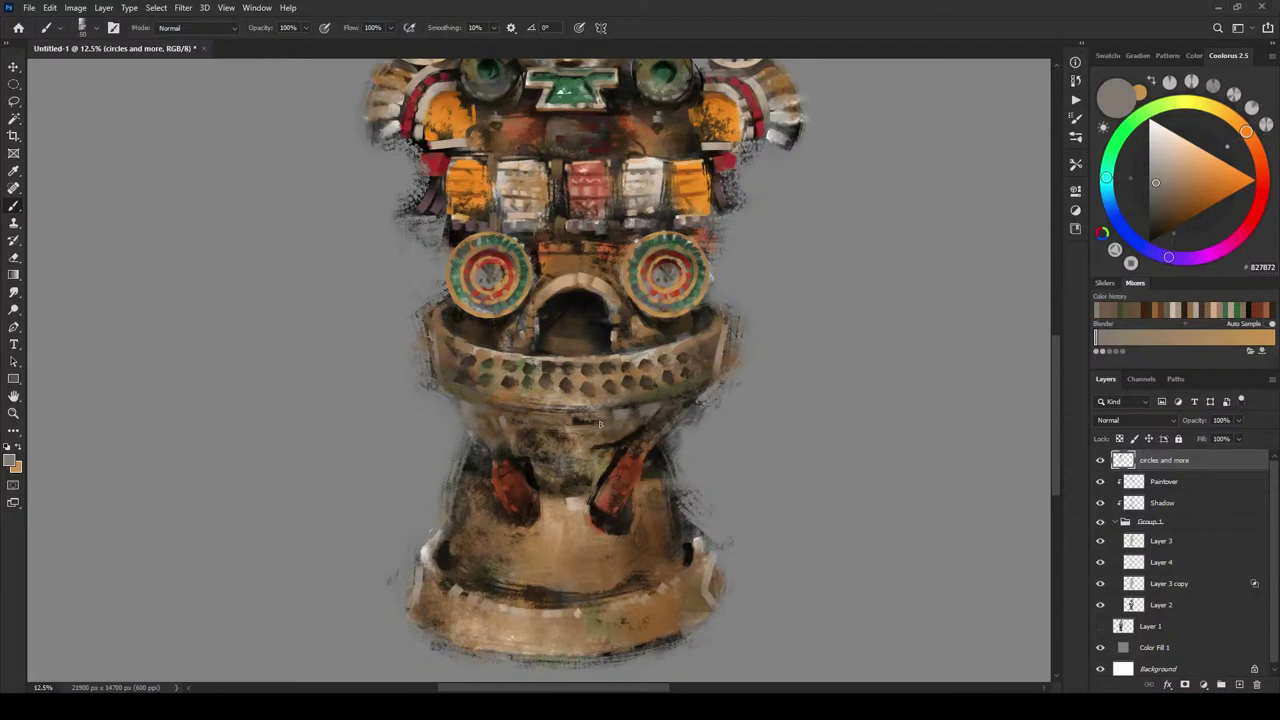
{"action": "key", "text": "["}
- Add sampled light beige and greyish-brown edge strokes down both sides of the pedestal beside the red marks
{"action": "left_click", "coordinate": [585, 503], "text": "alt"}
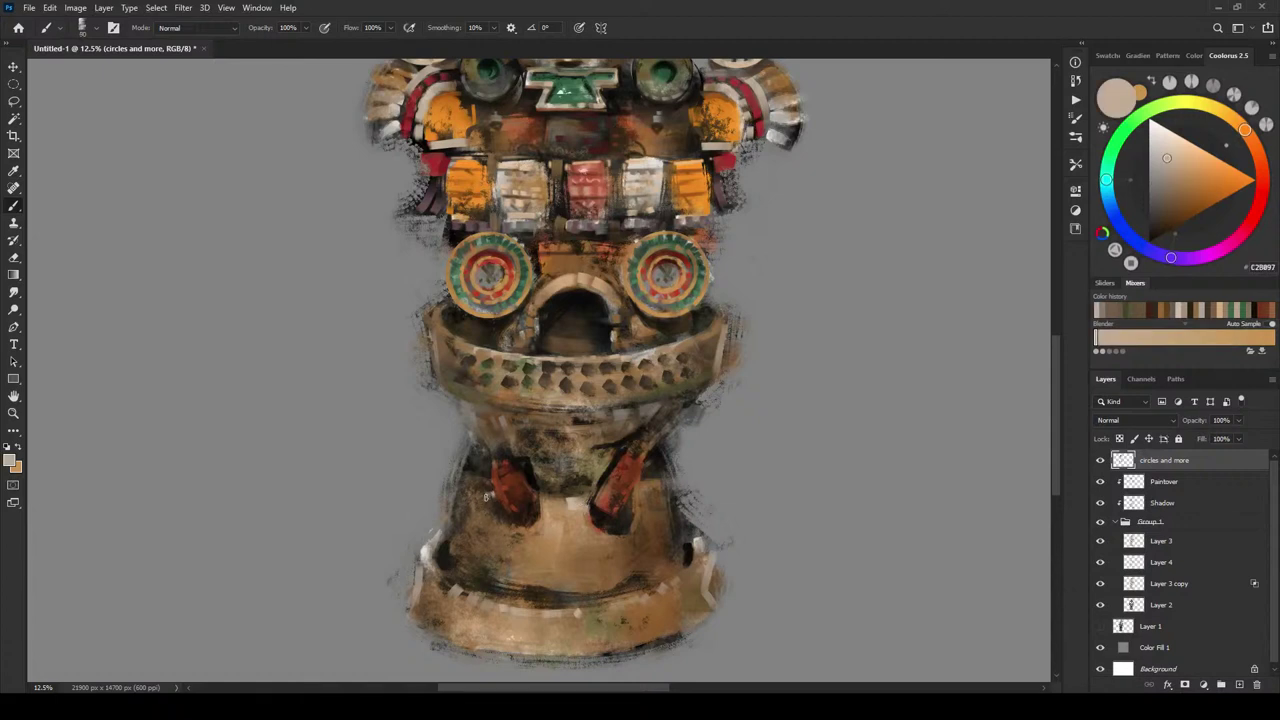
{"action": "left_click", "coordinate": [492, 497], "text": "alt"}
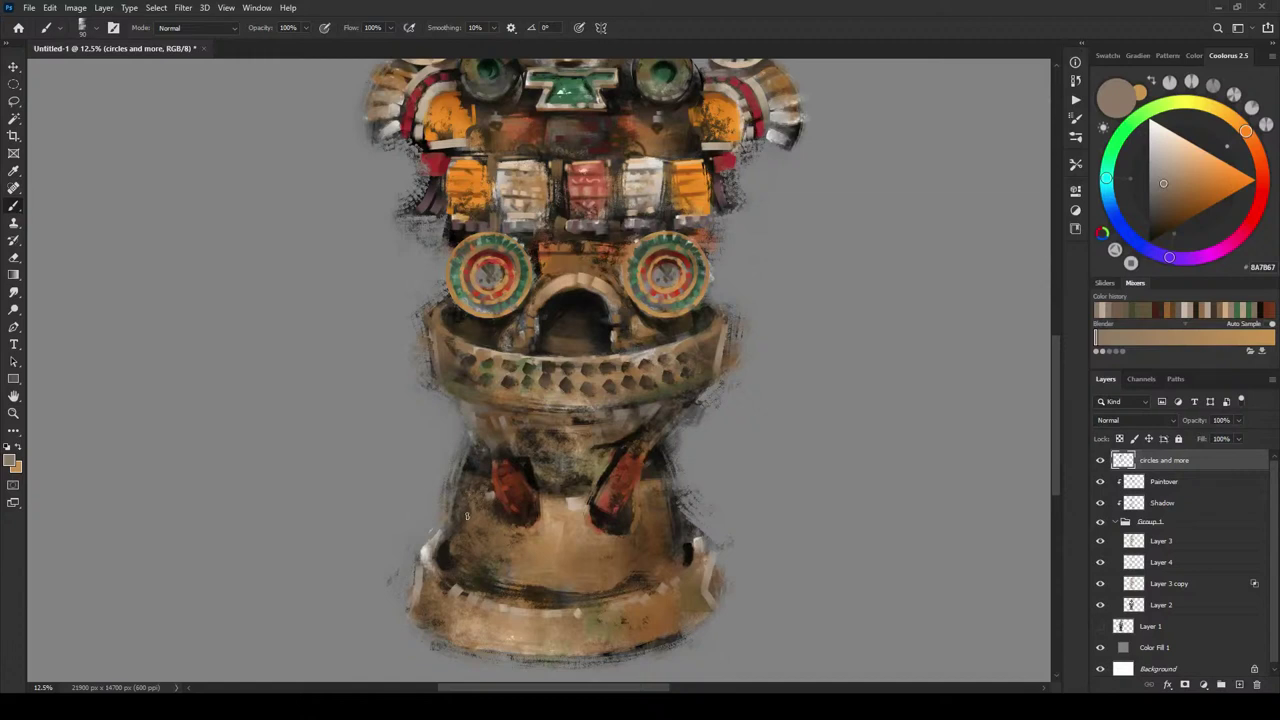
{"action": "key", "text": "bracketright"}
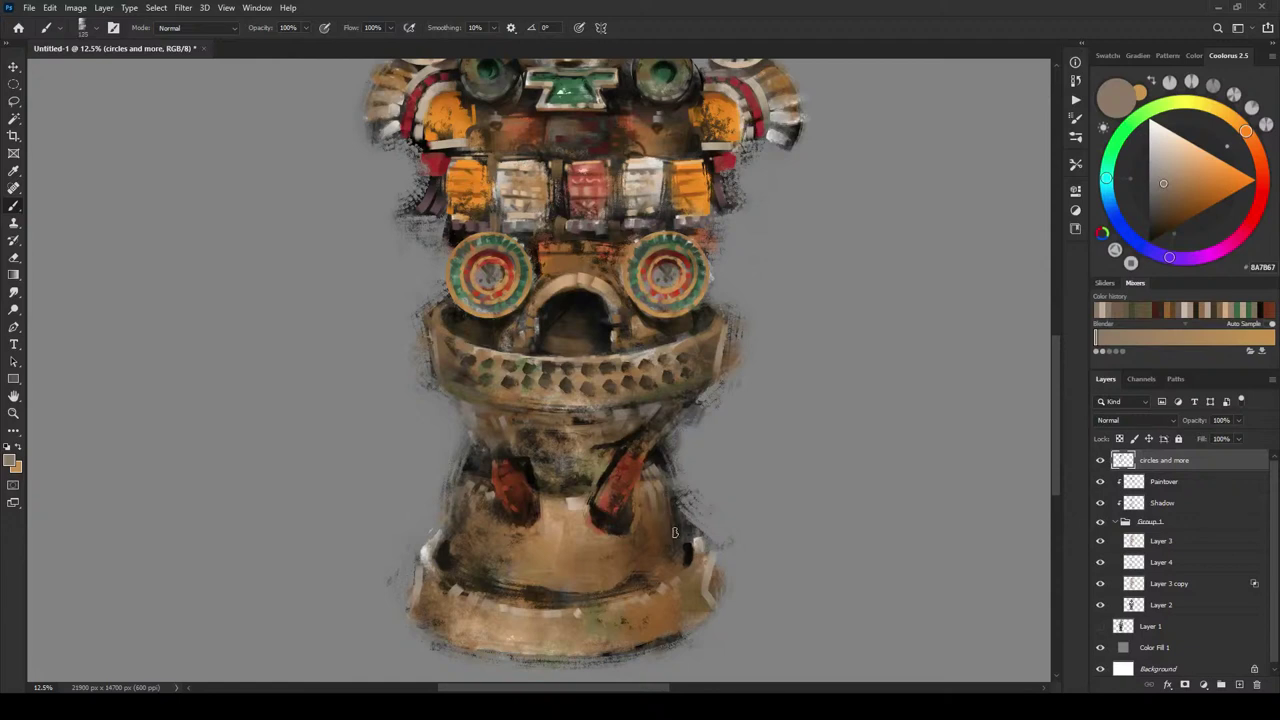
{"action": "left_click_drag", "start_coordinate": [678, 506], "coordinate": [681, 550]}
- Paint bluish-grey reflected light along the pedestal's right side with an enlarged brush
{"action": "left_click", "coordinate": [1155, 188]}
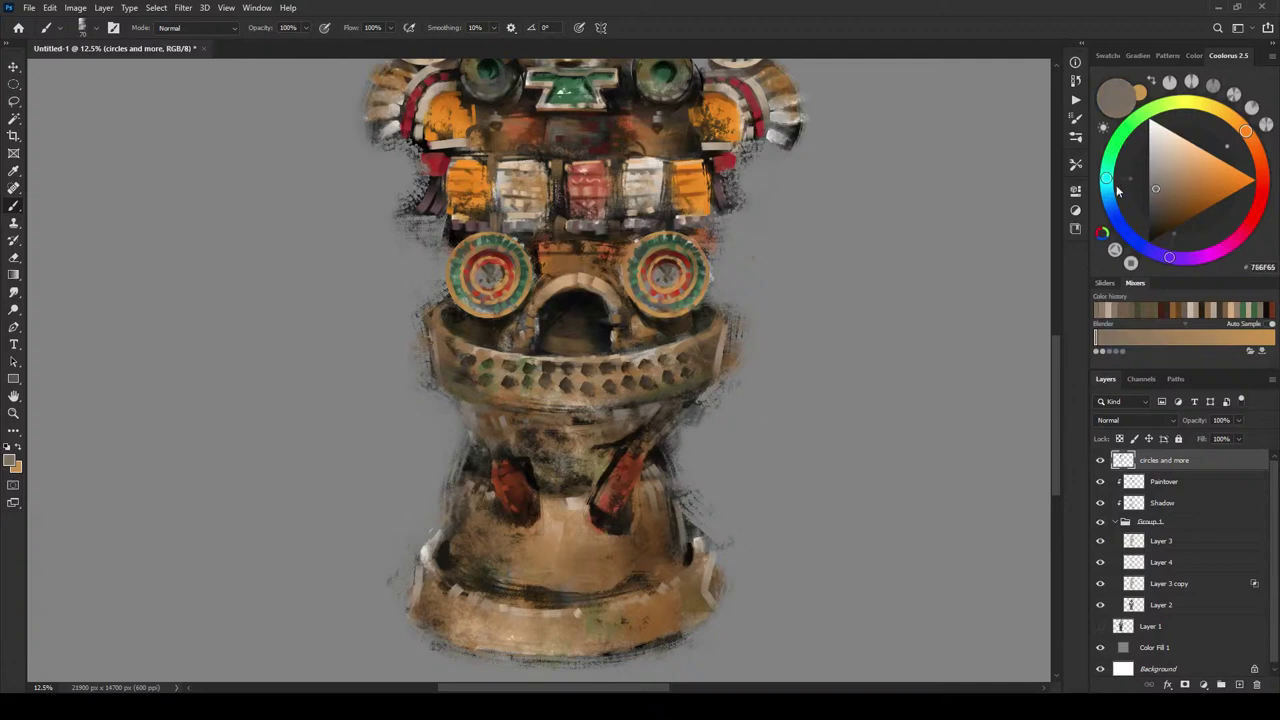
{"action": "left_click_drag", "start_coordinate": [1168, 252], "coordinate": [1139, 244]}
{"action": "mouse_move", "coordinate": [1153, 190]}
{"action": "left_mouse_down"}
{"action": "mouse_move", "coordinate": [1158, 176]}
{"action": "mouse_move", "coordinate": [1153, 195]}
{"action": "mouse_move", "coordinate": [1151, 184]}
{"action": "left_mouse_up"}
{"action": "key", "text": "]"}
{"action": "key", "text": "]"}
{"action": "key", "text": "]"}
{"action": "key", "text": "]"}
{"action": "key", "text": "]"}
{"action": "key", "text": "]"}
{"action": "mouse_move", "coordinate": [669, 530]}
{"action": "left_mouse_down"}
{"action": "mouse_move", "coordinate": [670, 515]}
{"action": "mouse_move", "coordinate": [675, 562]}
{"action": "mouse_move", "coordinate": [671, 508]}
{"action": "left_mouse_up"}
- Deepen the pedestal's lower right side with darker bluish grey on the circles and more layer, checking the Shadow layer in between
{"action": "left_click_drag", "start_coordinate": [1152, 186], "coordinate": [1152, 193]}
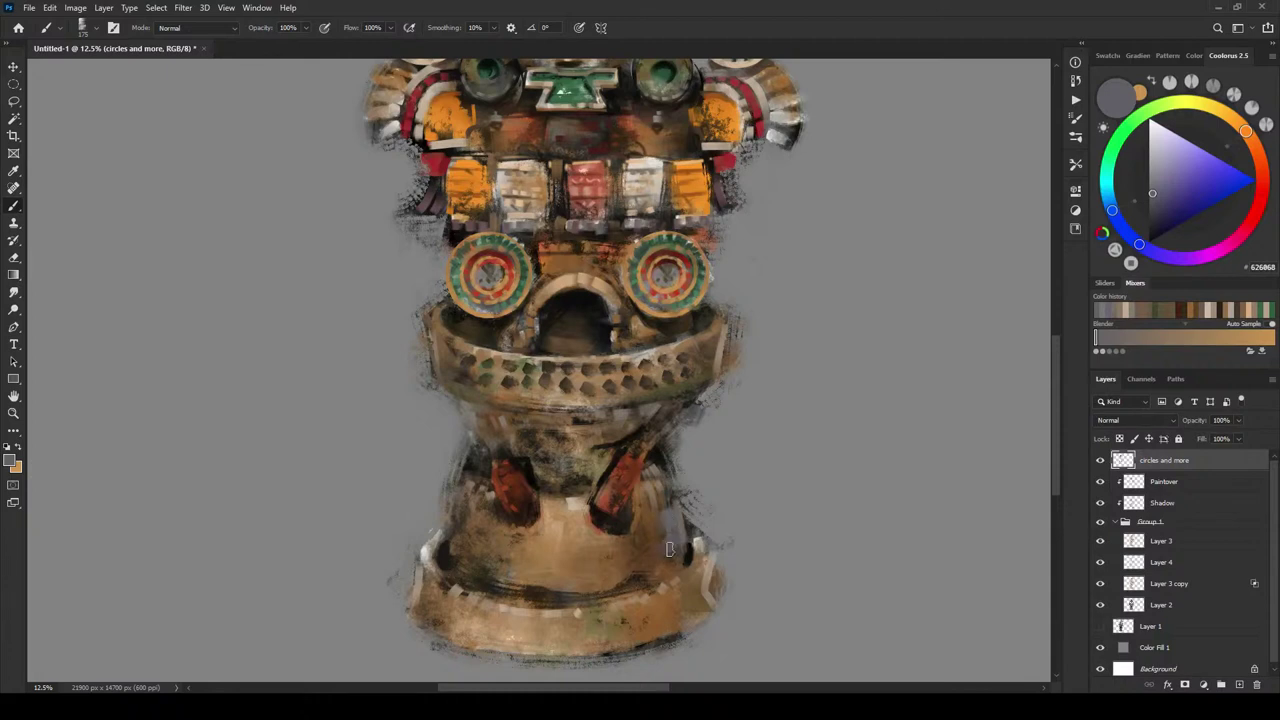
{"action": "left_click", "coordinate": [1152, 204]}
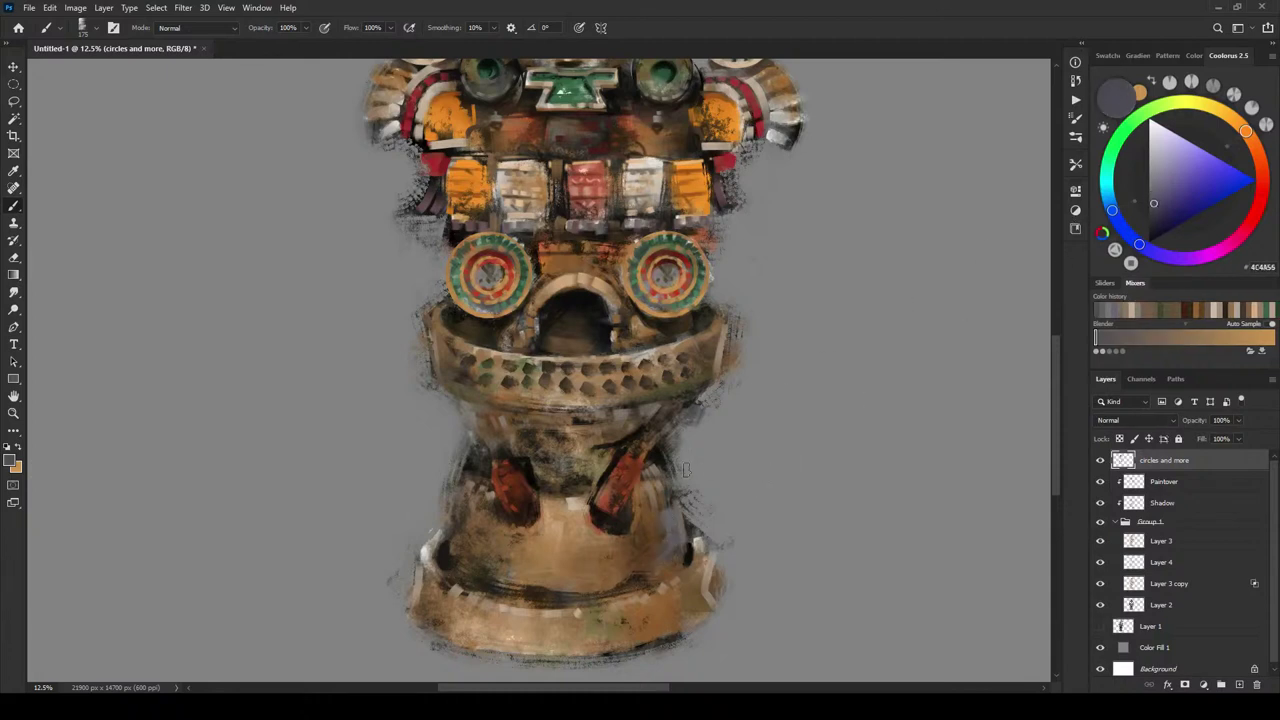
{"action": "key", "text": "alt+["}
{"action": "key", "text": "alt+["}
{"action": "key", "text": "["}
{"action": "key", "text": "["}
{"action": "key", "text": "["}
{"action": "key", "text": "["}
{"action": "key", "text": "["}
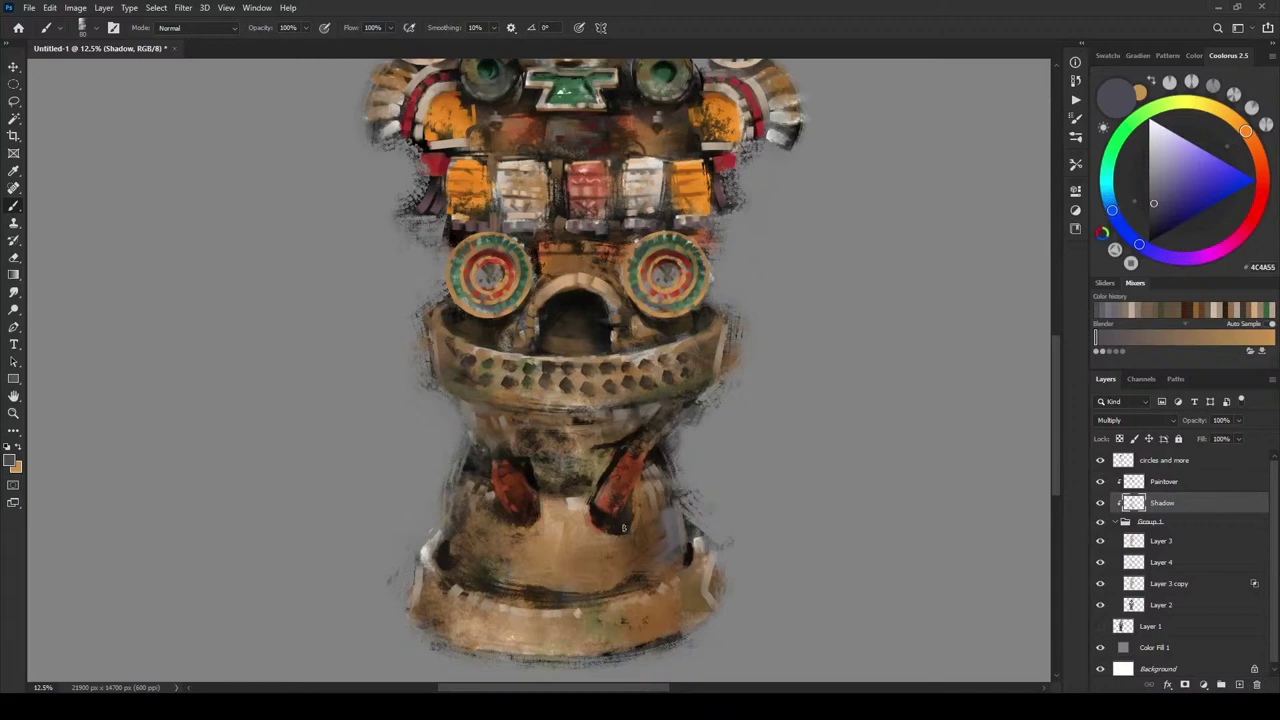
{"action": "left_click_drag", "start_coordinate": [1165, 201], "coordinate": [1154, 210]}
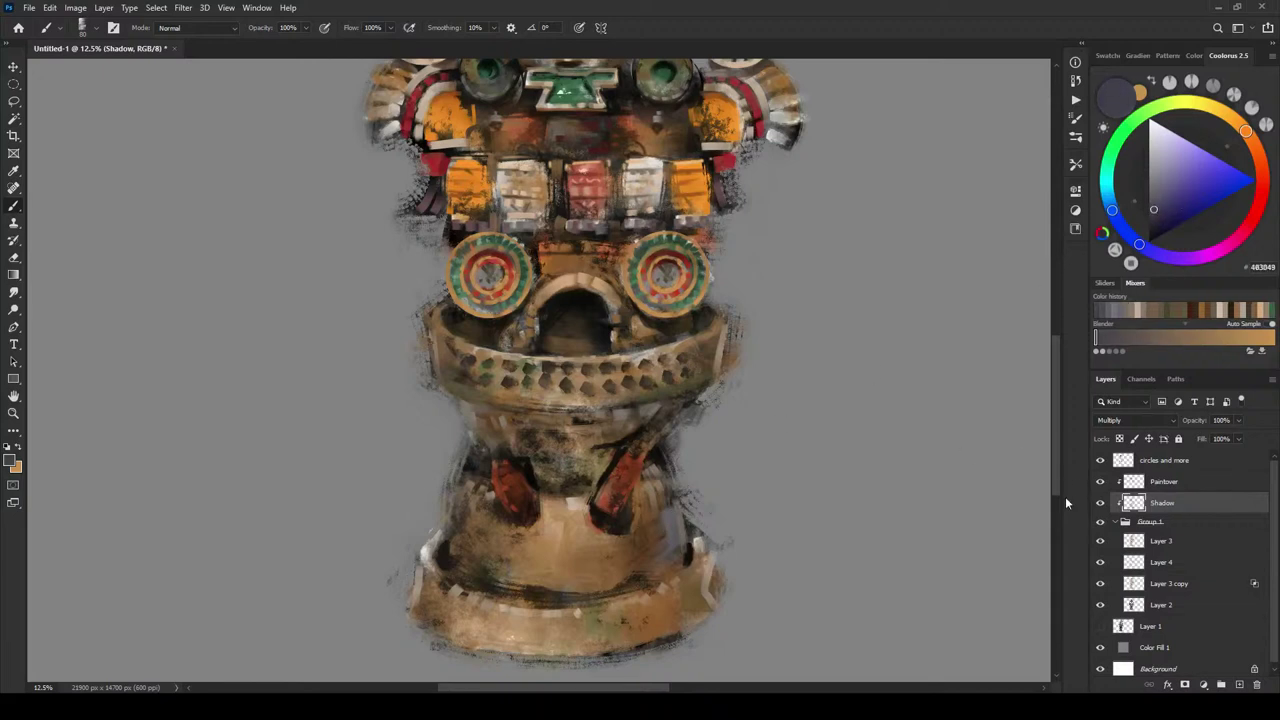
{"action": "key", "text": "alt+bracketright"}
{"action": "key", "text": "alt+bracketright"}
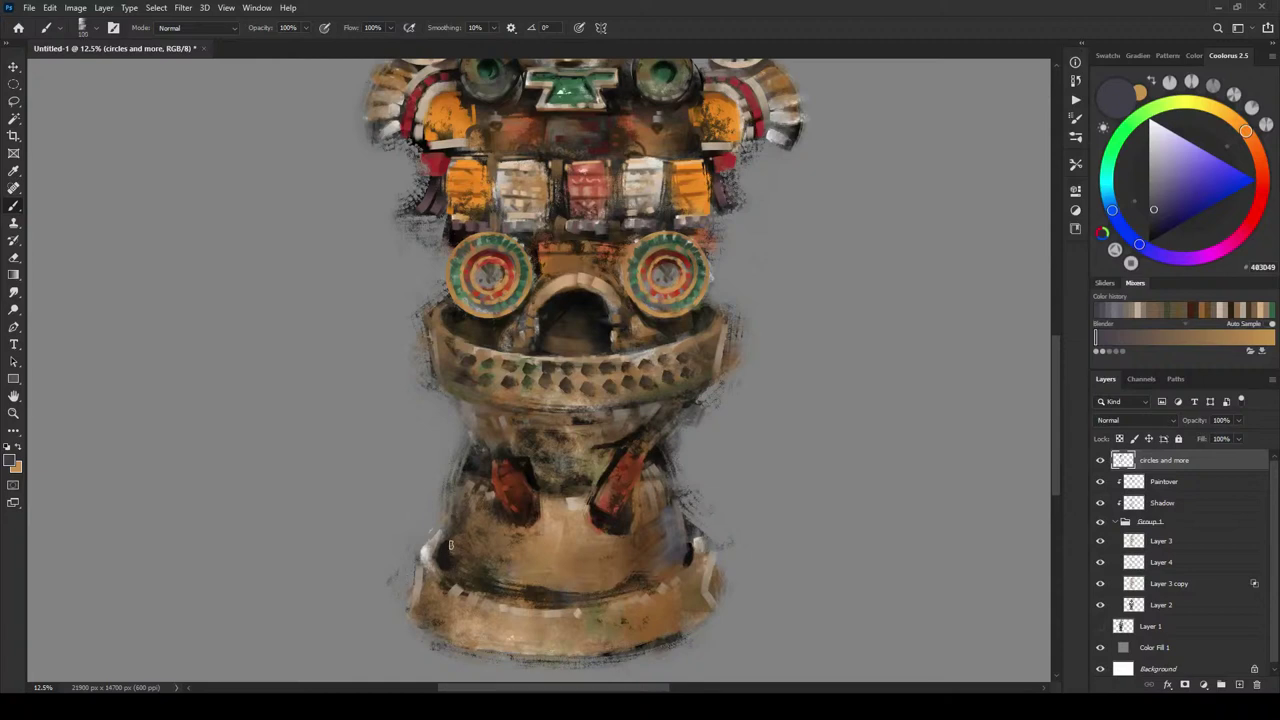
- Shade the pedestal's lower left side and its junction with the base using a smaller brush in very dark brown and dark olive
{"action": "key", "text": "bracketleft"}
{"action": "key", "text": "bracketleft"}
{"action": "key", "text": "bracketleft"}
{"action": "key", "text": "bracketleft"}
{"action": "left_click", "coordinate": [490, 563], "text": "alt"}
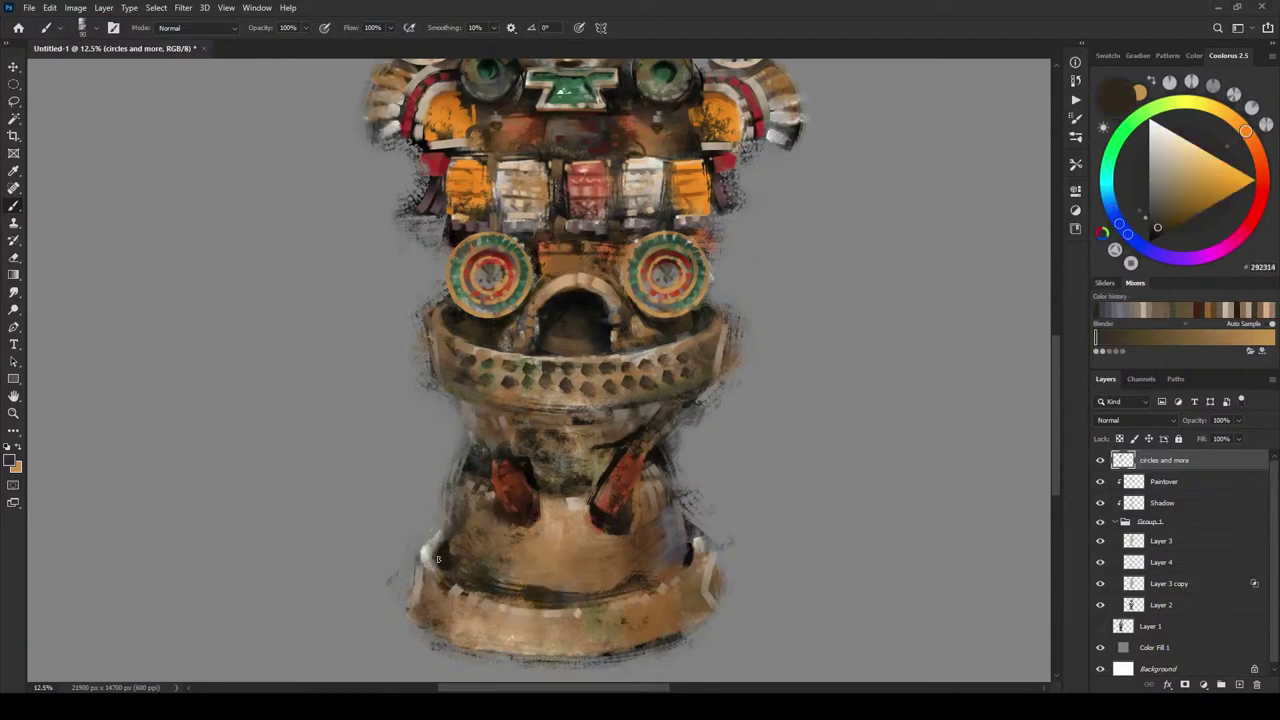
{"action": "left_click", "coordinate": [1158, 225]}
{"action": "left_click", "coordinate": [1213, 109]}
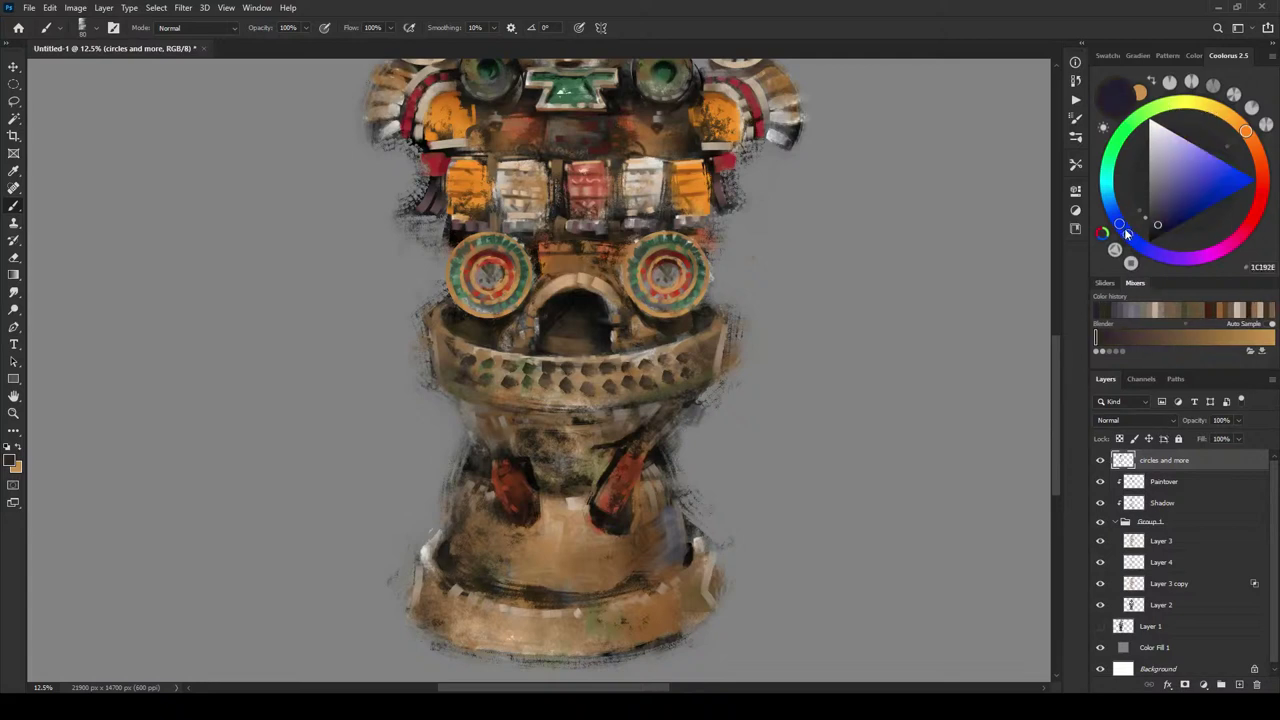
{"action": "left_click", "coordinate": [1202, 107]}
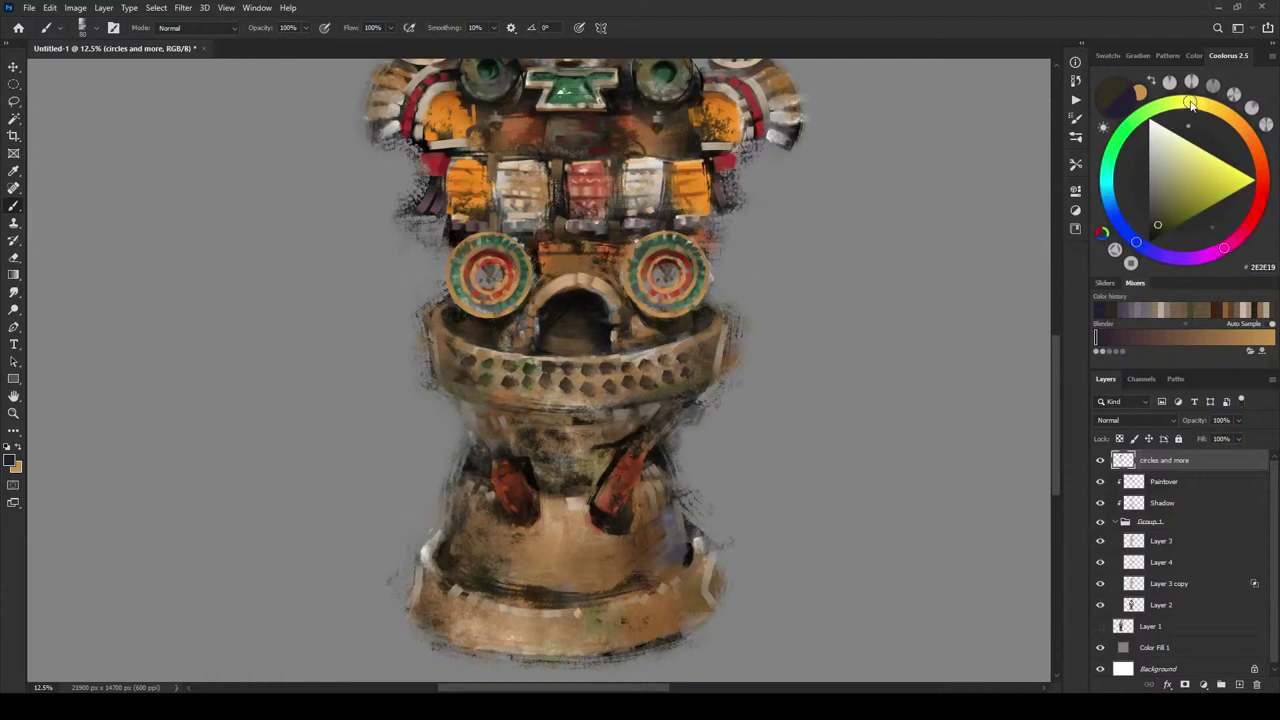
{"action": "left_click", "coordinate": [1163, 220]}
{"action": "left_click", "coordinate": [1163, 219]}
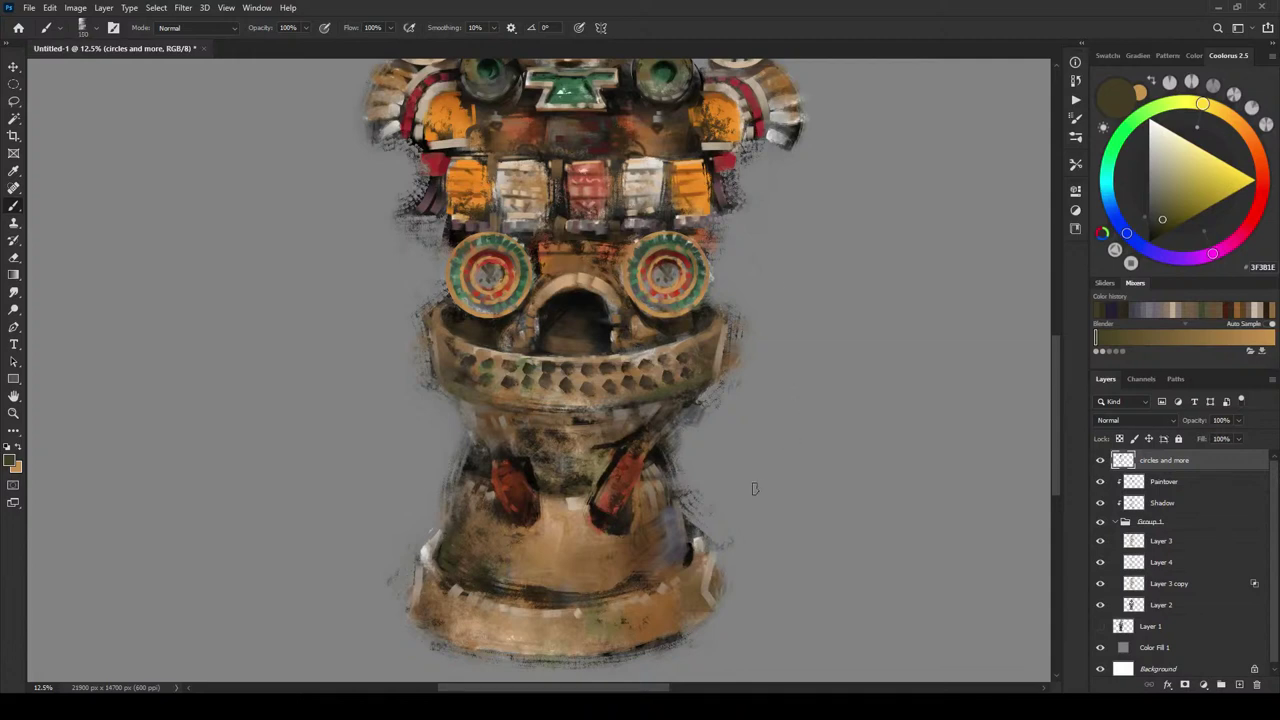
- Reduce the brush size and touch up small details with ochre brown sampled from the bowl's dotted band
{"action": "key", "text": "["}
{"action": "key", "text": "["}
{"action": "key", "text": "["}
{"action": "key", "text": "["}
{"action": "left_click", "coordinate": [572, 379], "text": "alt"}
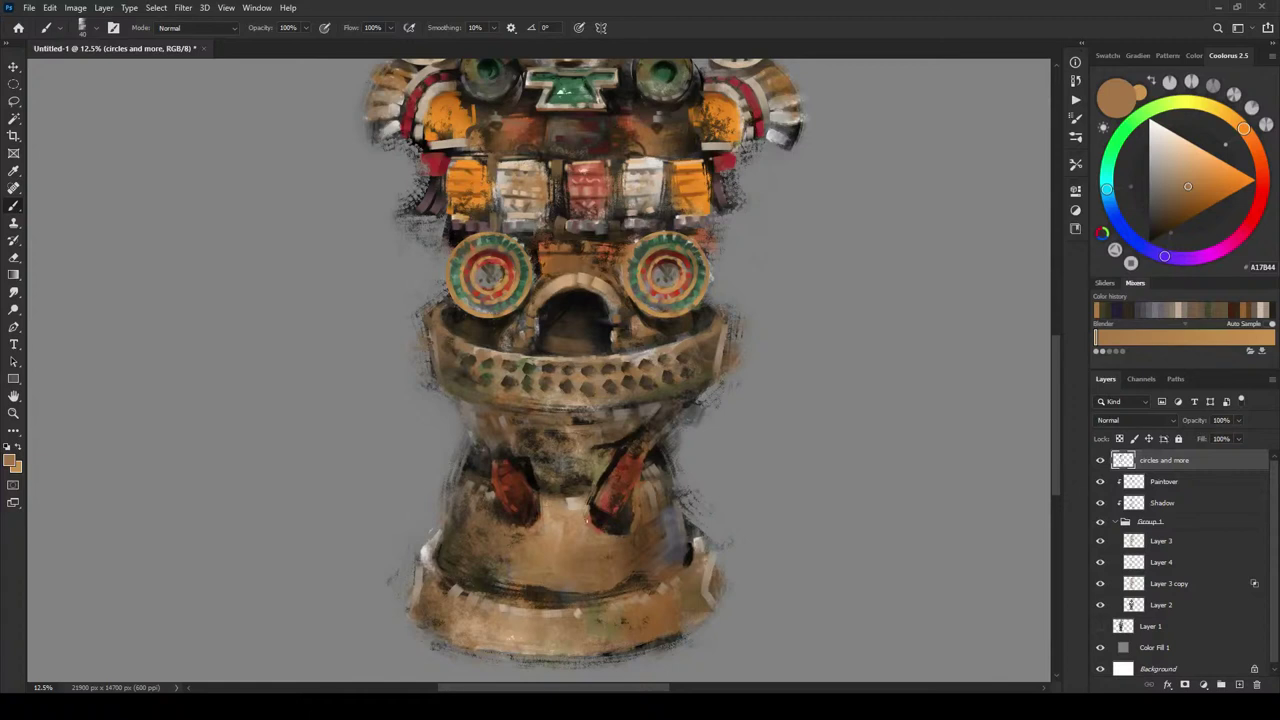
- Repaint the pedestal's two slanted red marks with sampled reddish brown and dark red, brightening them with a more saturated orange-red
{"action": "left_click", "coordinate": [615, 481], "text": "alt"}
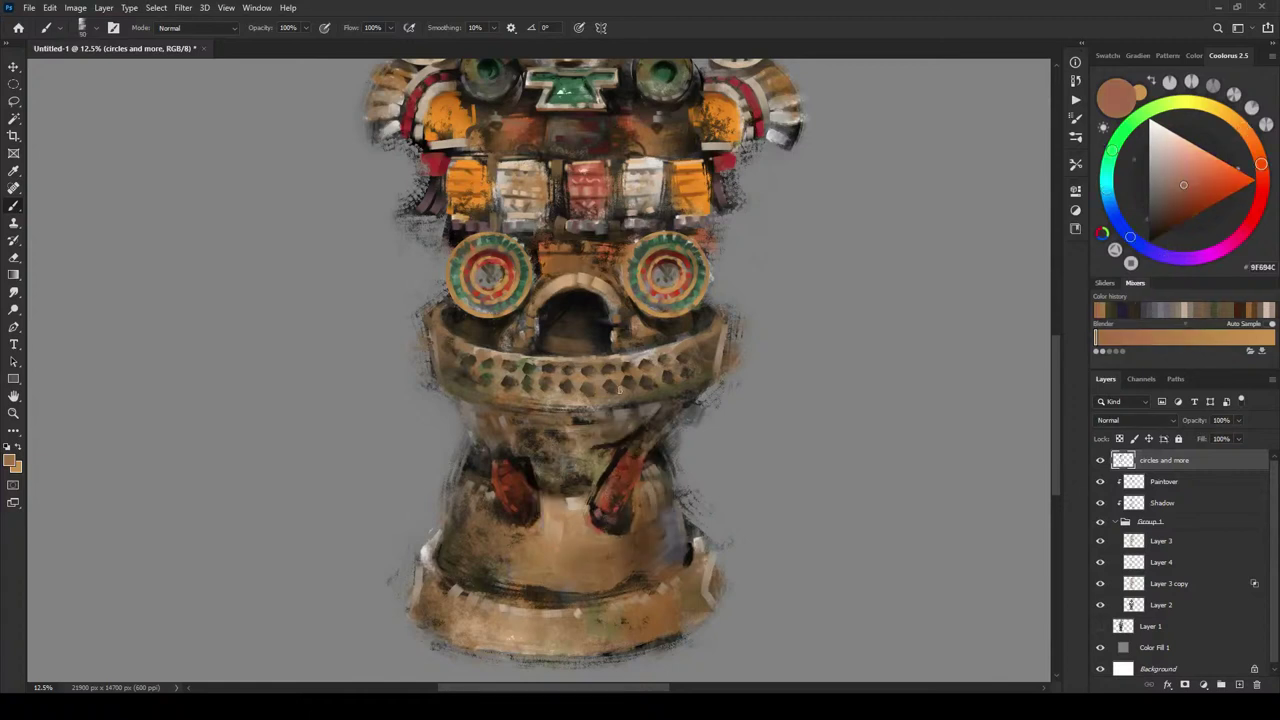
{"action": "left_click", "coordinate": [527, 491], "text": "alt"}
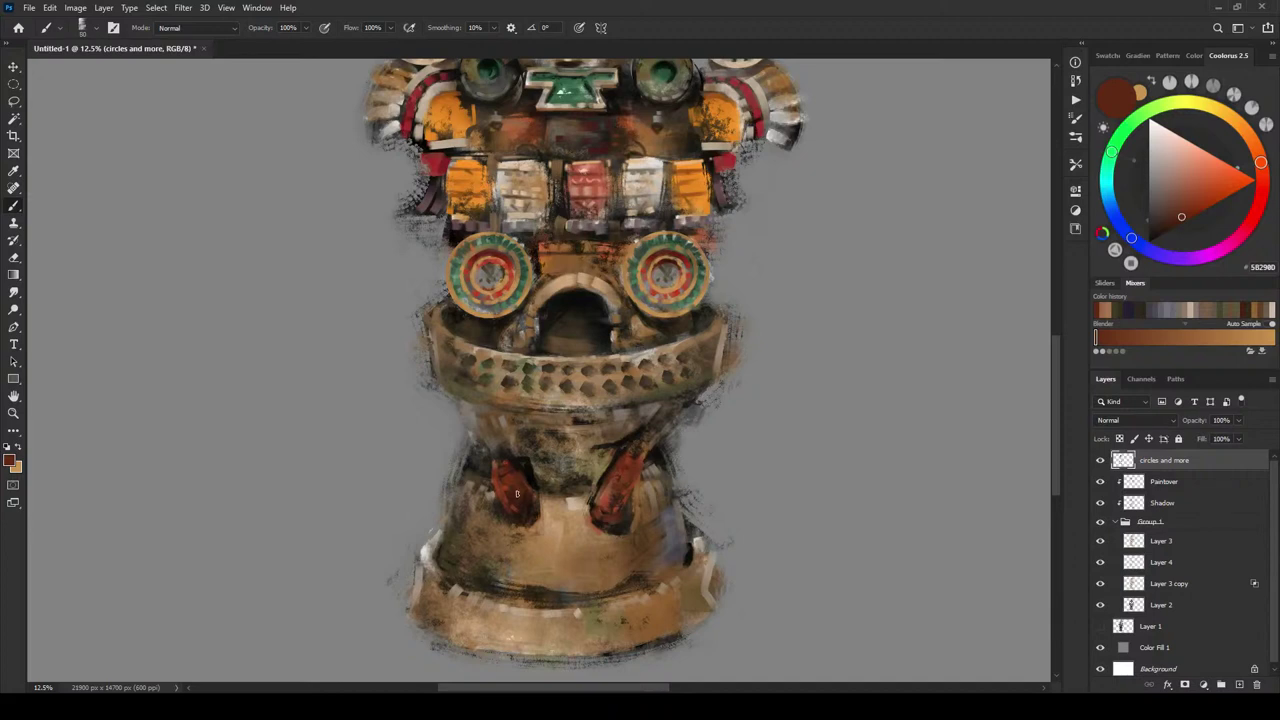
{"action": "left_click", "coordinate": [1193, 210]}
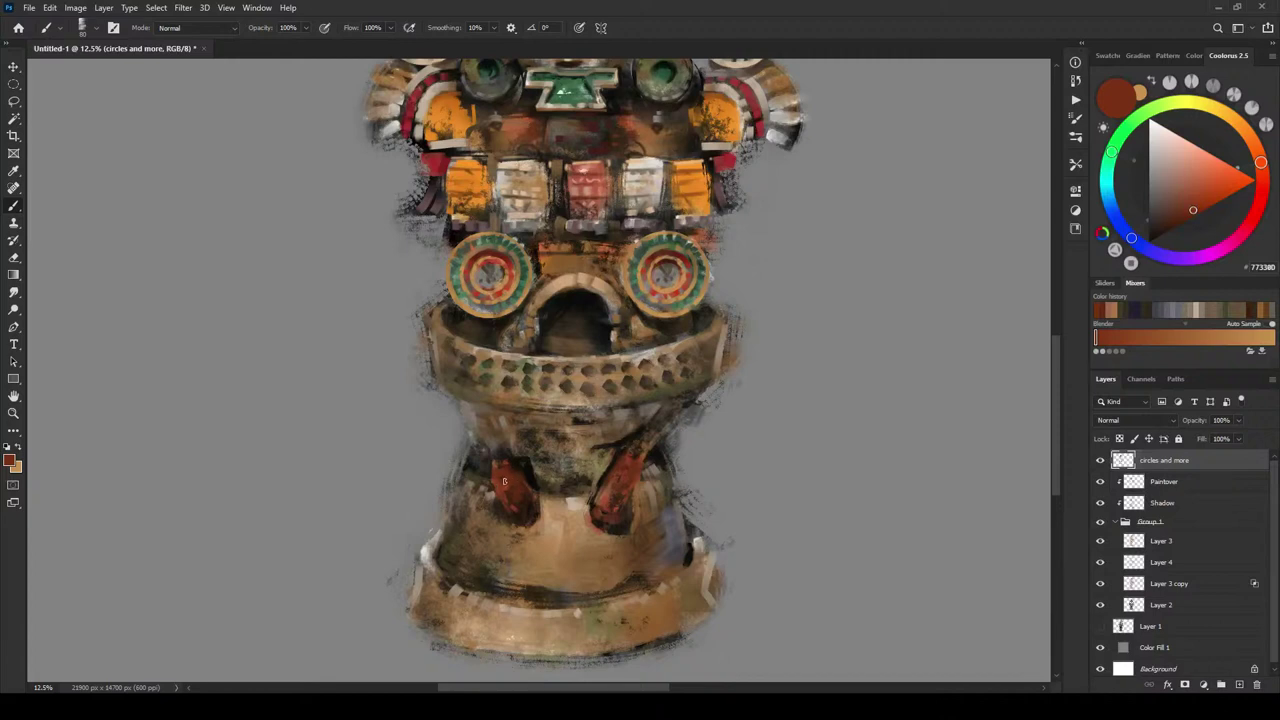
{"action": "left_click", "coordinate": [1205, 199]}
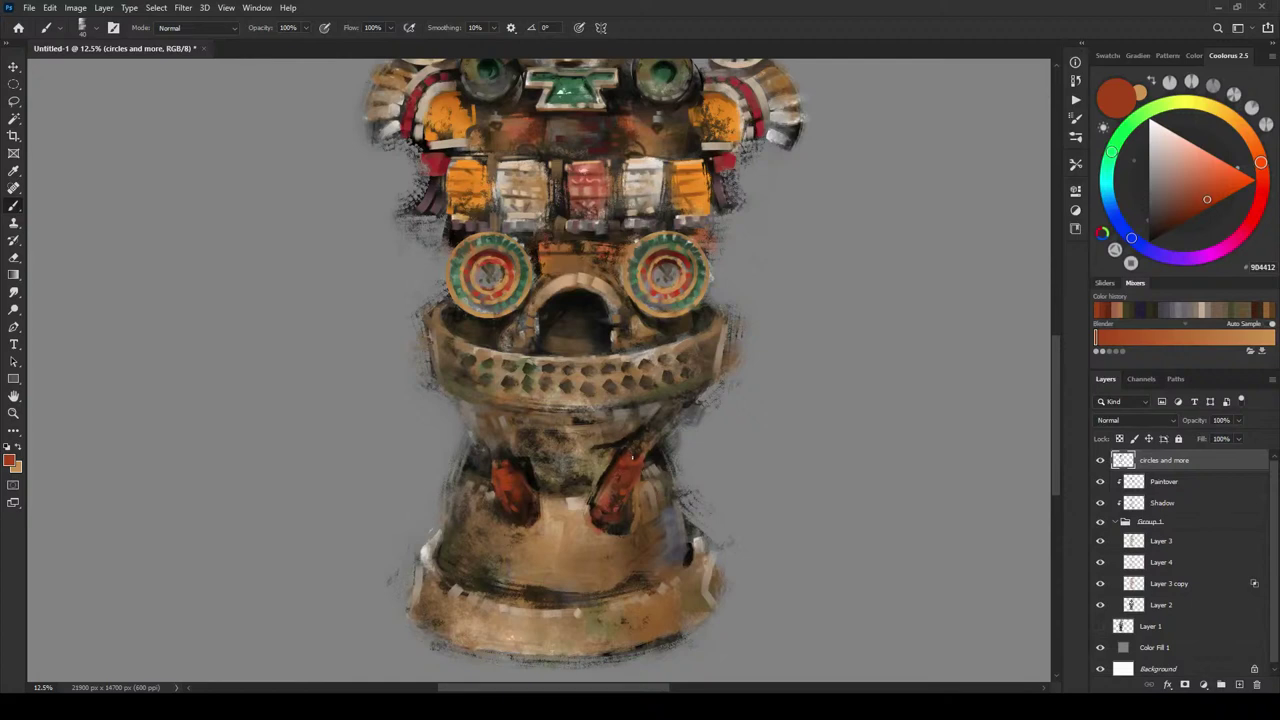
- Paint small highlights on the pedestal around the red marks with sampled greyish brown, light beige and tan
{"action": "left_click", "coordinate": [496, 491], "text": "alt"}
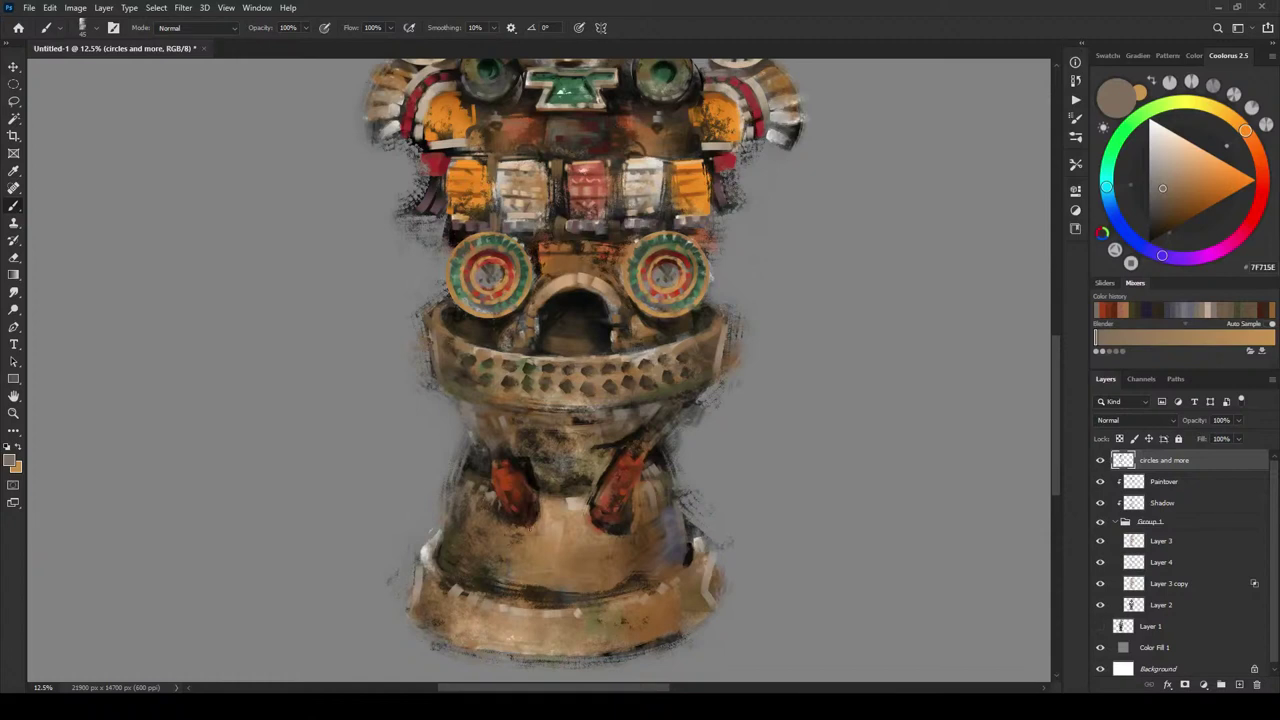
{"action": "left_click", "coordinate": [573, 500], "text": "alt"}
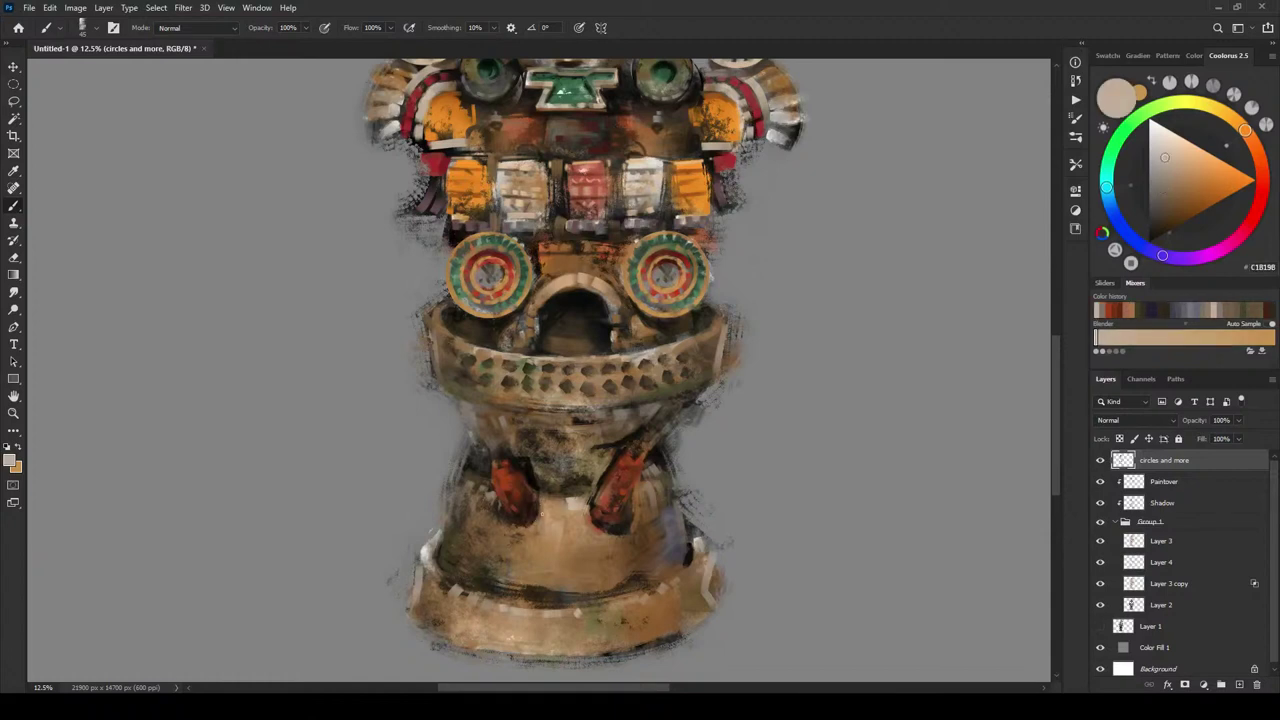
{"action": "left_click", "coordinate": [544, 514], "text": "alt"}
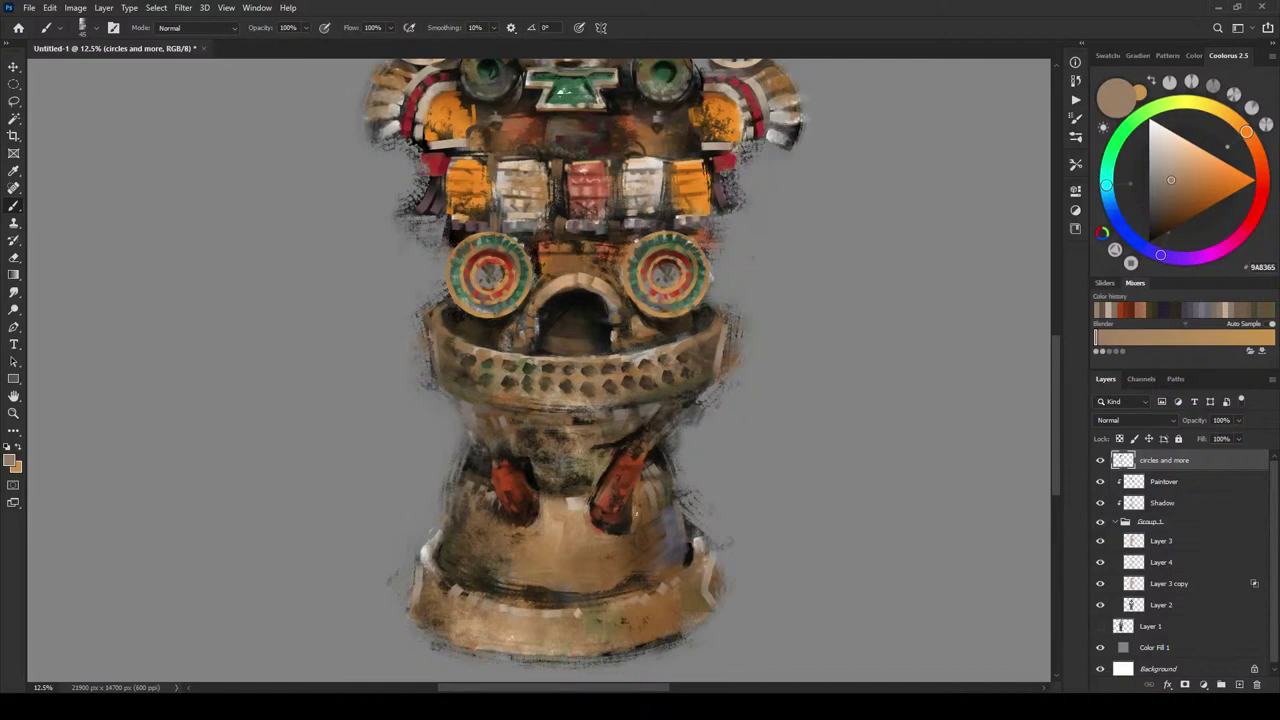
- Touch up the pedestal's right red mark and its surrounding edge with sampled browns, near-black and dark reddish brown
{"action": "left_click", "coordinate": [636, 526], "text": "alt"}
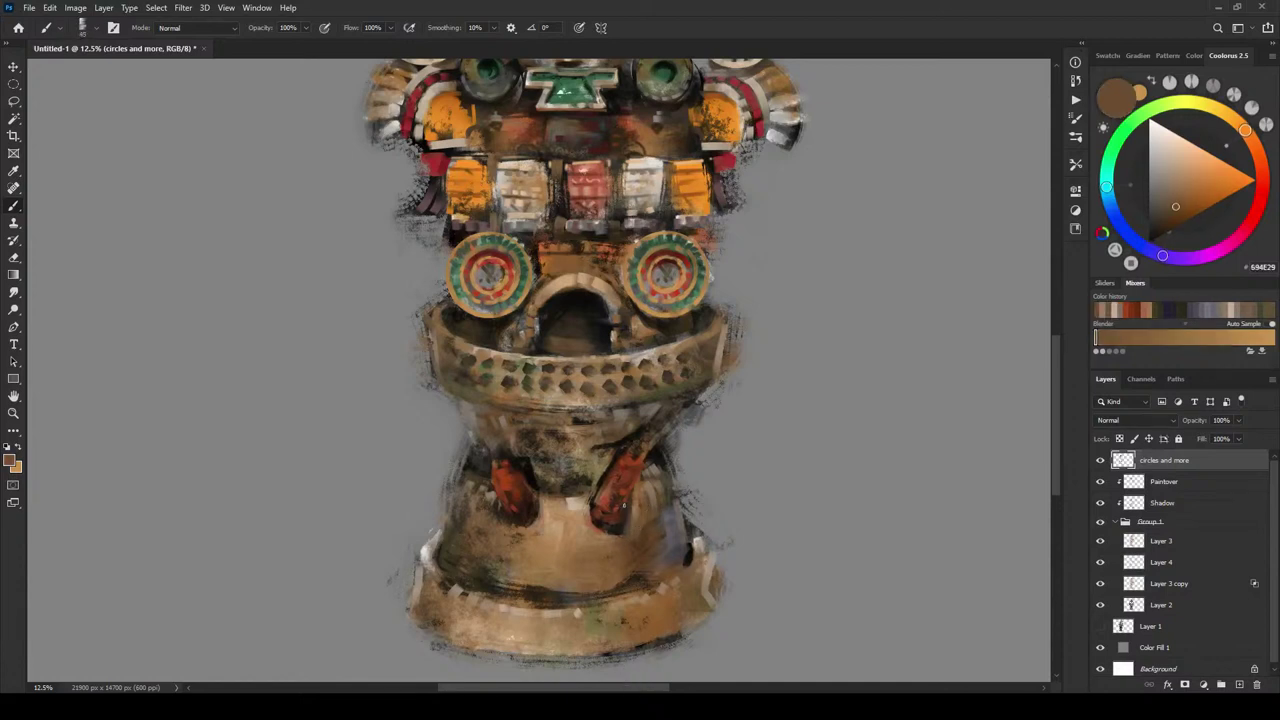
{"action": "left_click", "coordinate": [625, 531], "text": "alt"}
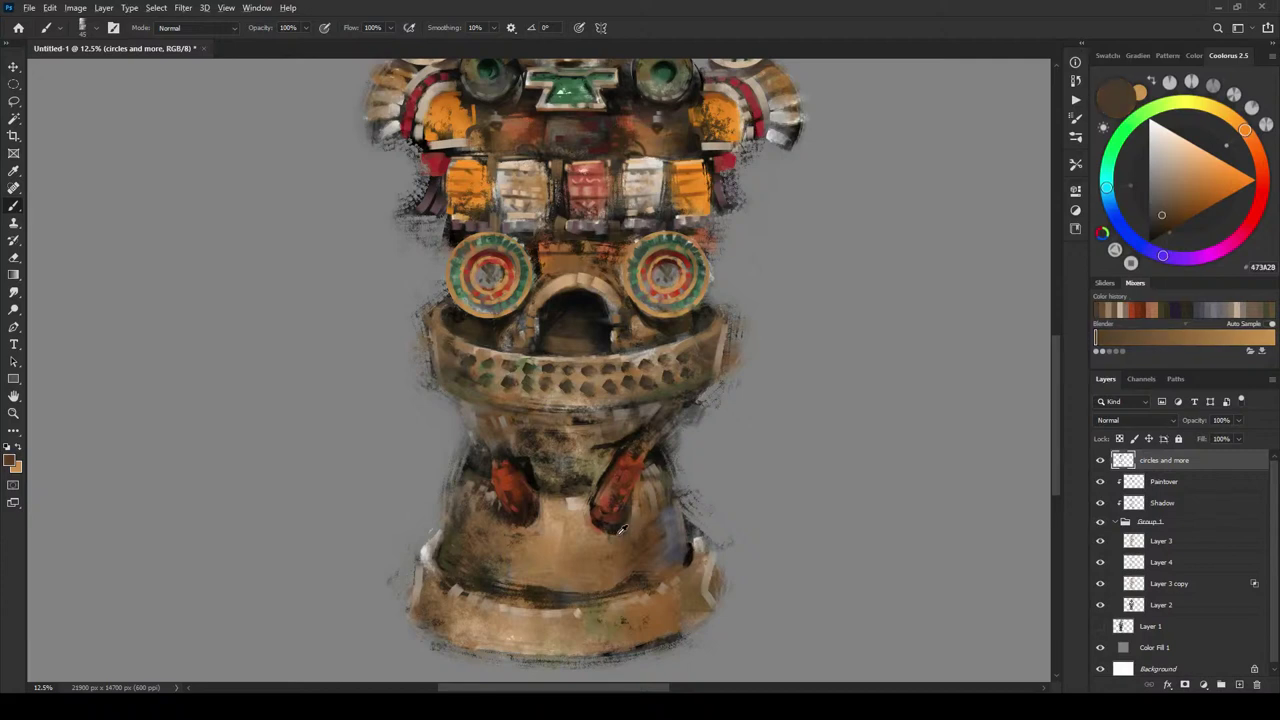
{"action": "left_click", "coordinate": [621, 530], "text": "alt"}
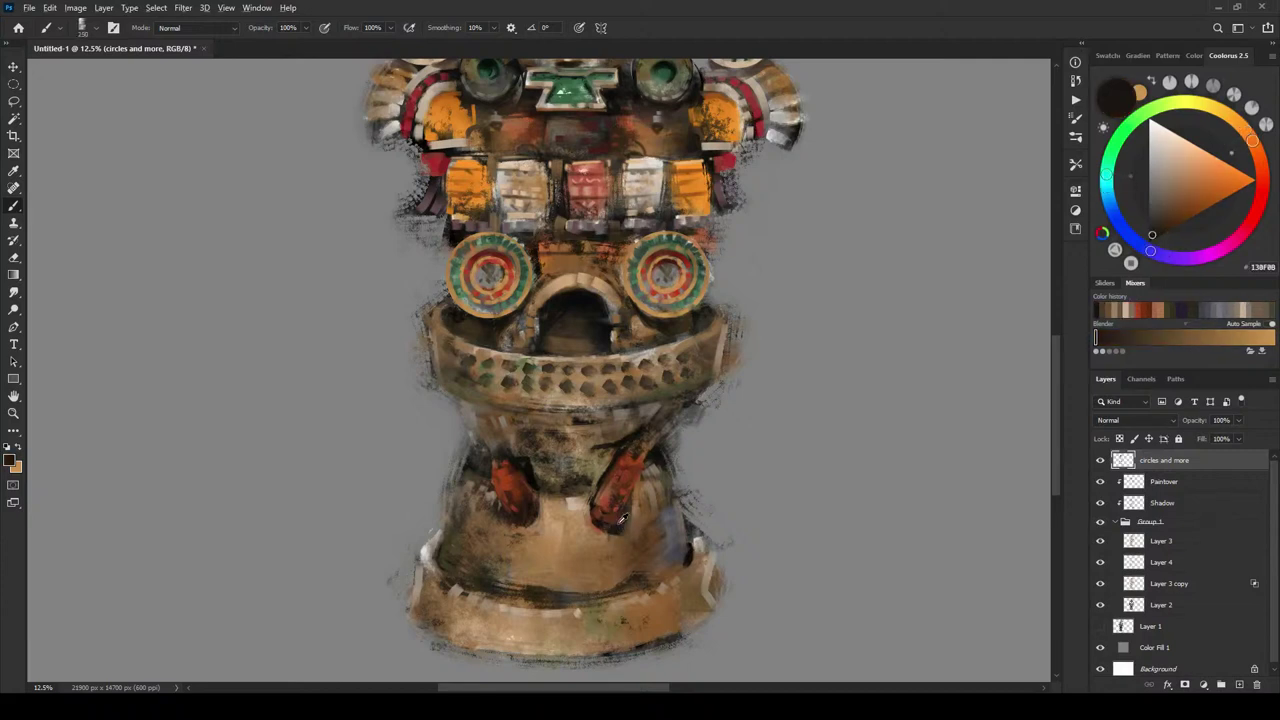
{"action": "left_click", "coordinate": [617, 522], "text": "alt"}
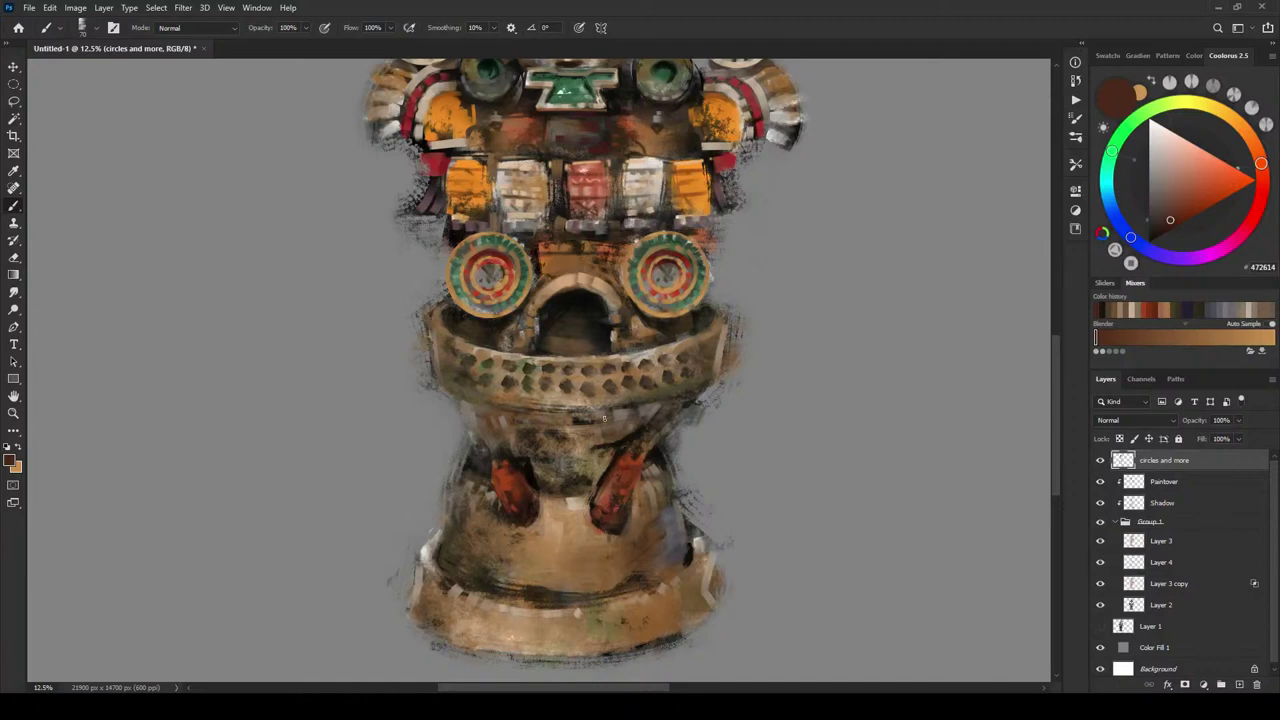
- Refine the neck below the bowl with sampled greyish brown, very dark grey-brown and medium brown
{"action": "left_click", "coordinate": [578, 467], "text": "alt"}
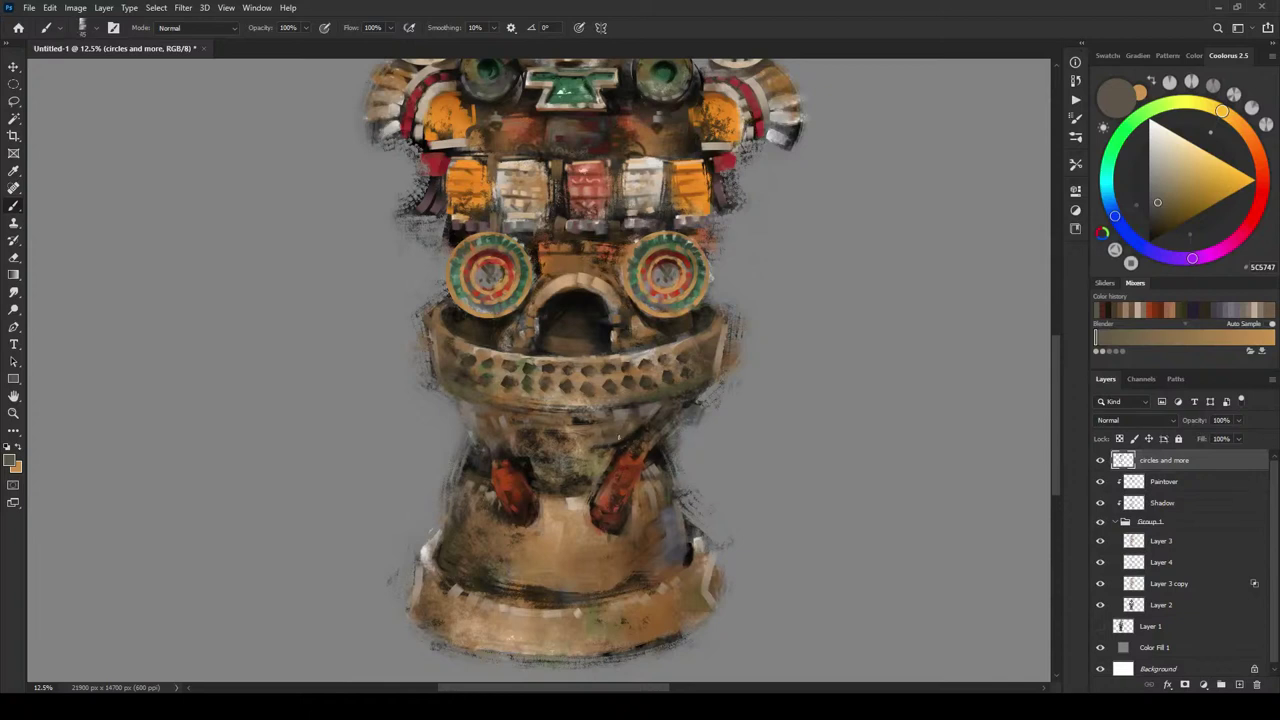
{"action": "left_click", "coordinate": [629, 434], "text": "alt"}
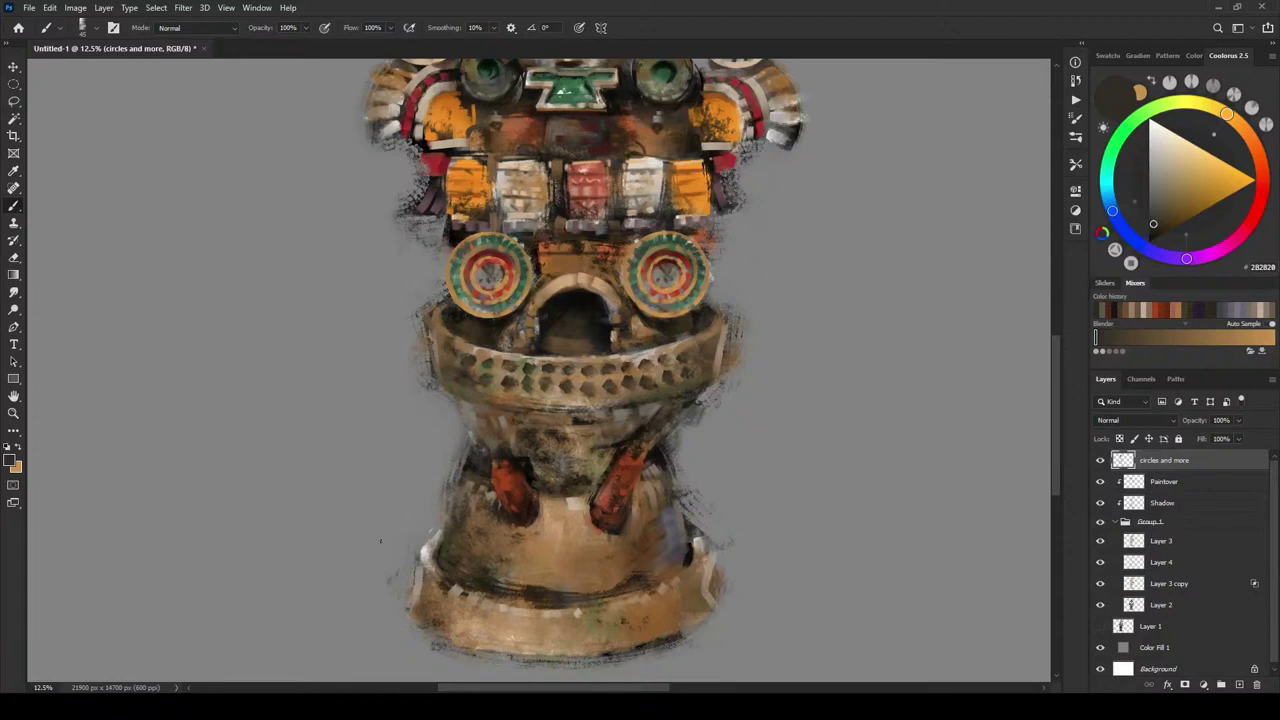
{"action": "left_click", "coordinate": [651, 435], "text": "alt"}
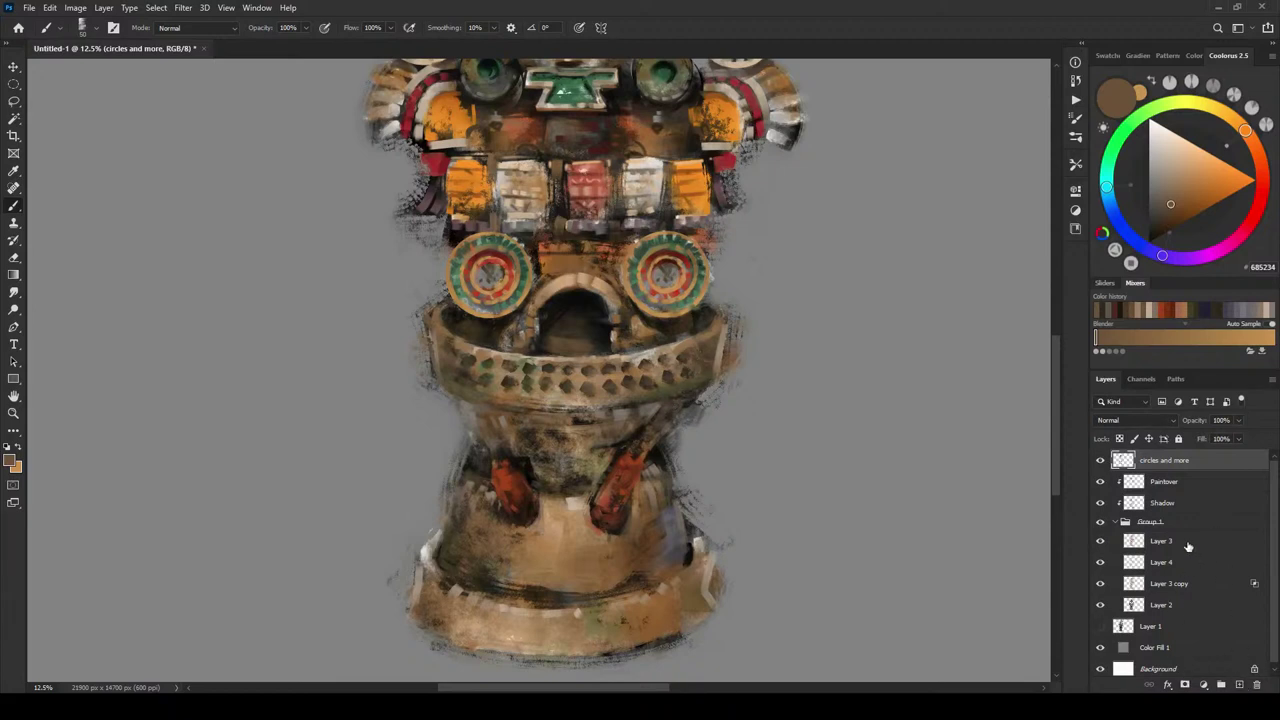
- Group the circles and more, Paintover and Shadow layers with the collapsed Group 1, and add a layer mask to the new group
{"action": "left_click", "coordinate": [1122, 525]}
{"action": "left_click", "coordinate": [1118, 522]}
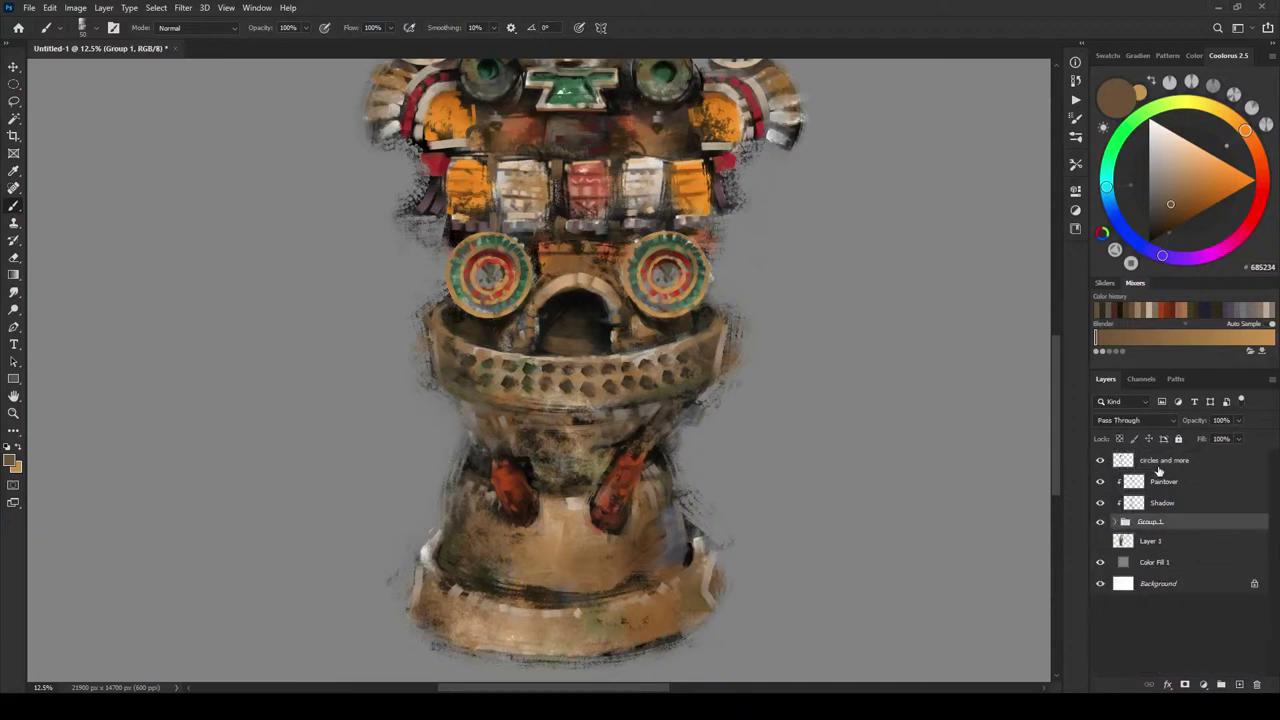
{"action": "left_click", "coordinate": [1163, 466], "text": "shift"}
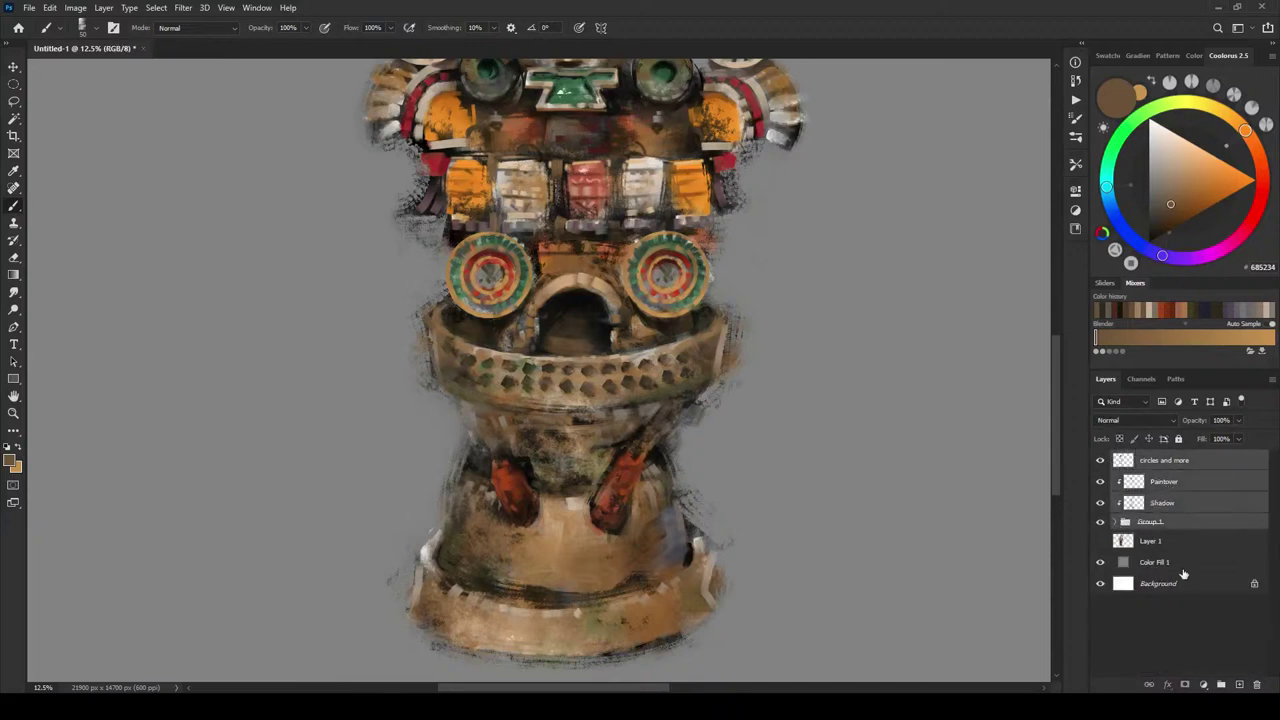
{"action": "key", "text": "ctrl+g"}
{"action": "left_click", "coordinate": [1187, 684]}
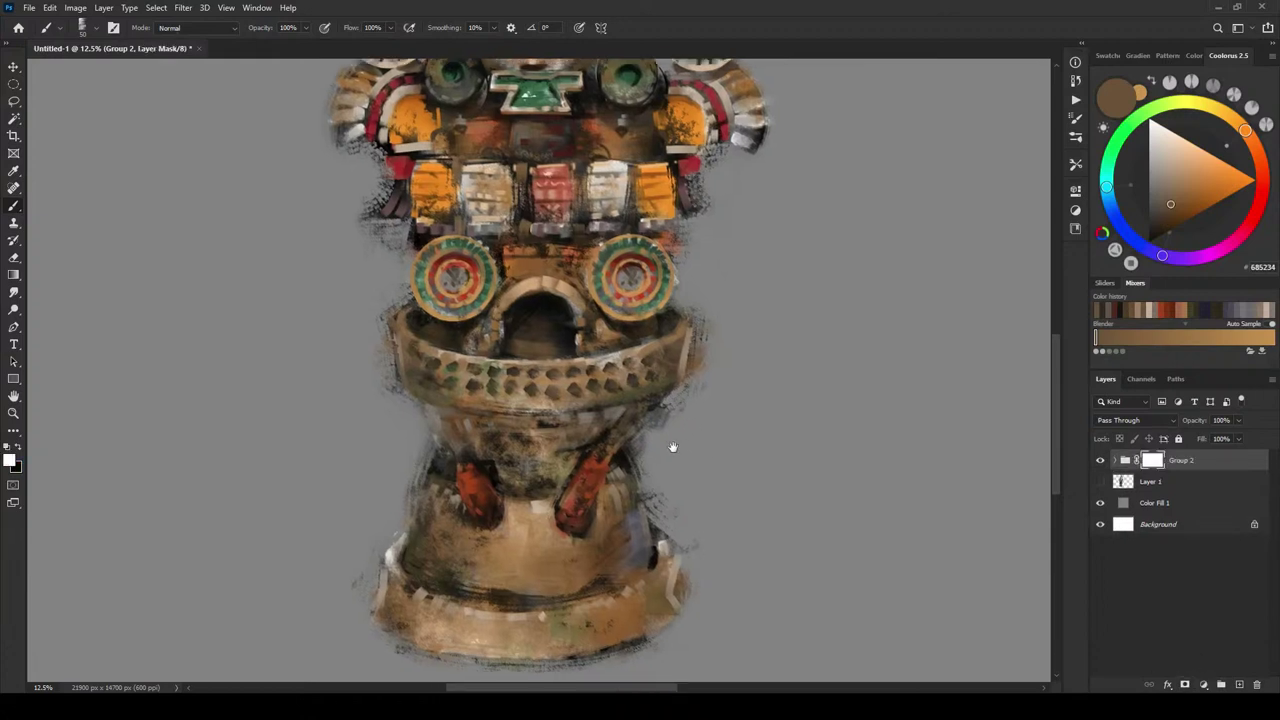
- Erase the rough brush marks outside the bowl, neck, pedestal and base on the group's mask, using default white and black
{"action": "scroll", "coordinate": [674, 443], "scroll_direction": "right", "scroll_amount": 5}
{"action": "key", "text": "e"}
{"action": "key", "text": "d"}
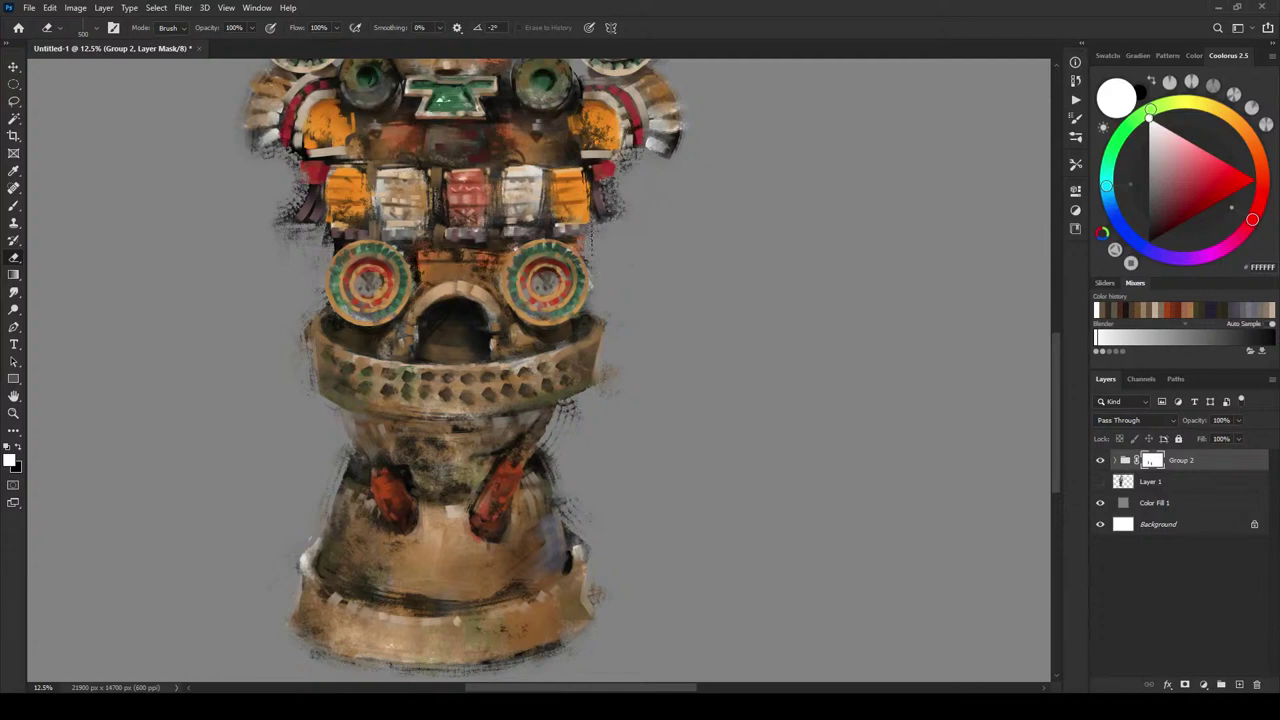
{"action": "scroll", "coordinate": [682, 366], "scroll_direction": "up", "scroll_amount": 5}
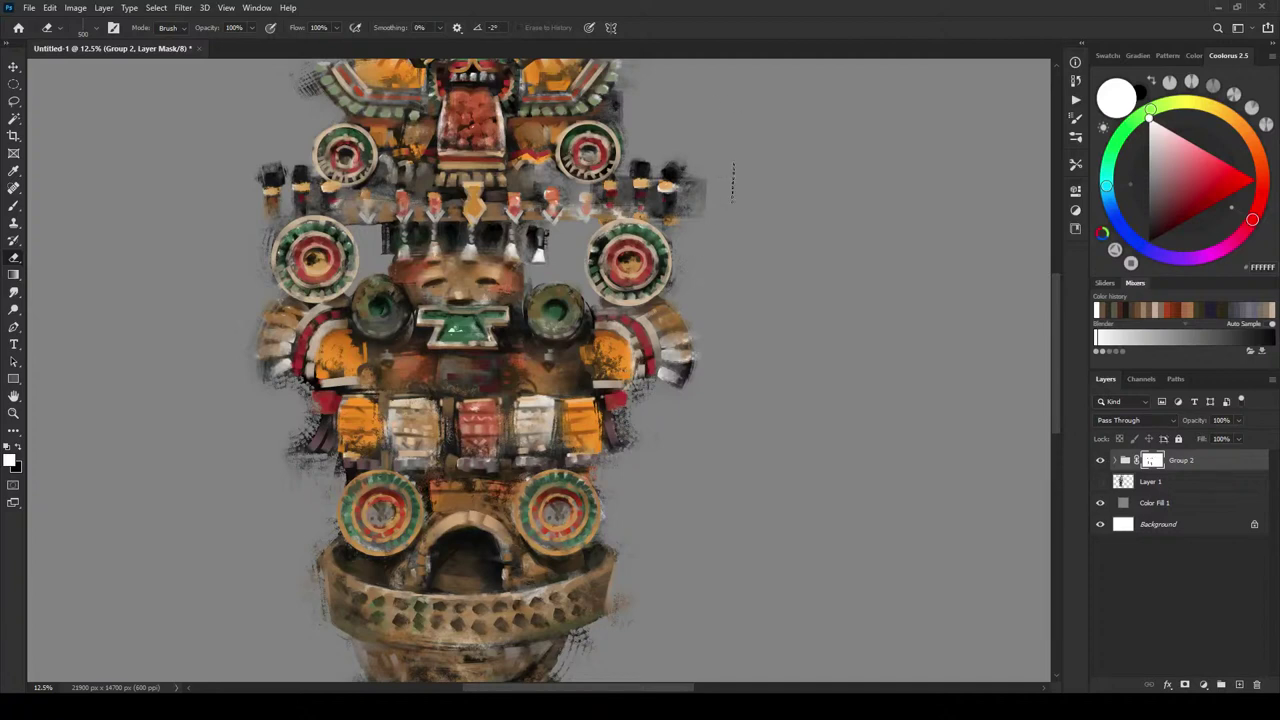
- Clean up the totem's upper silhouette on the group's mask, erasing stray marks beside the row of posts, the large discs and the headdress
{"action": "mouse_move", "coordinate": [714, 167]}
{"action": "left_mouse_down"}
{"action": "mouse_move", "coordinate": [692, 233]}
{"action": "mouse_move", "coordinate": [713, 160]}
{"action": "left_mouse_up"}
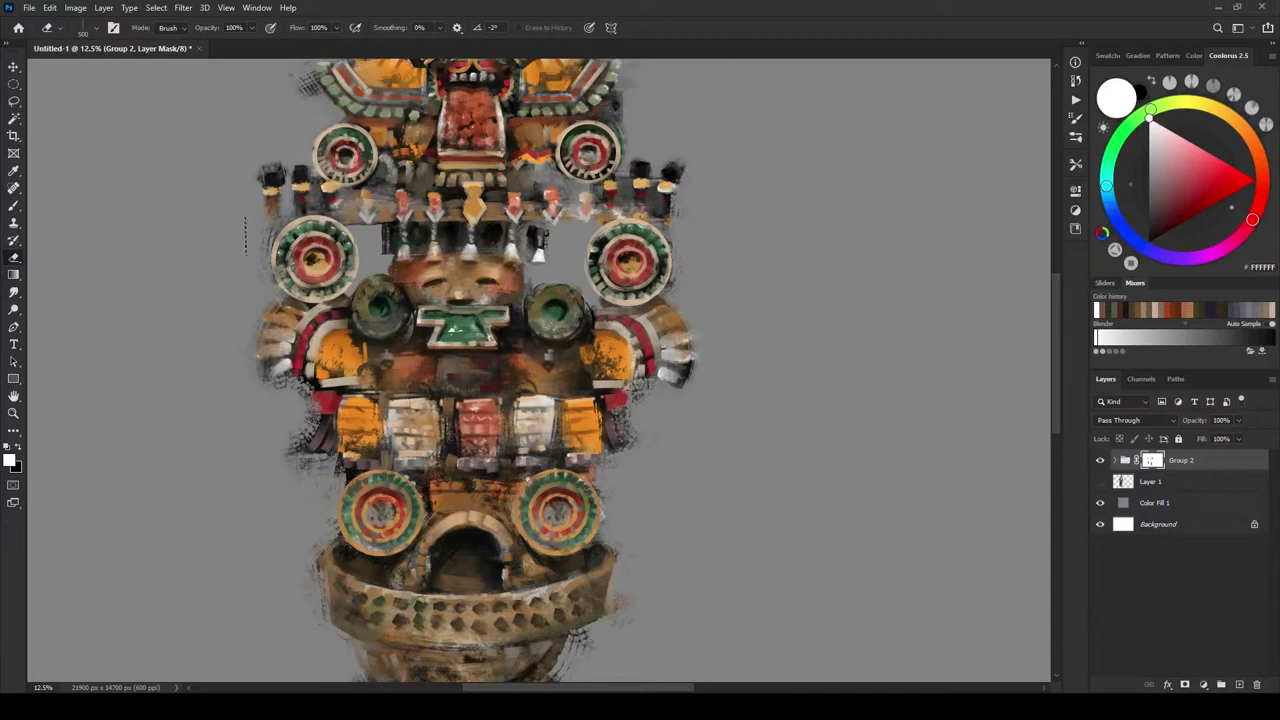
{"action": "left_click_drag", "start_coordinate": [246, 236], "coordinate": [249, 218]}
{"action": "scroll", "coordinate": [592, 346], "scroll_direction": "up", "scroll_amount": 3}
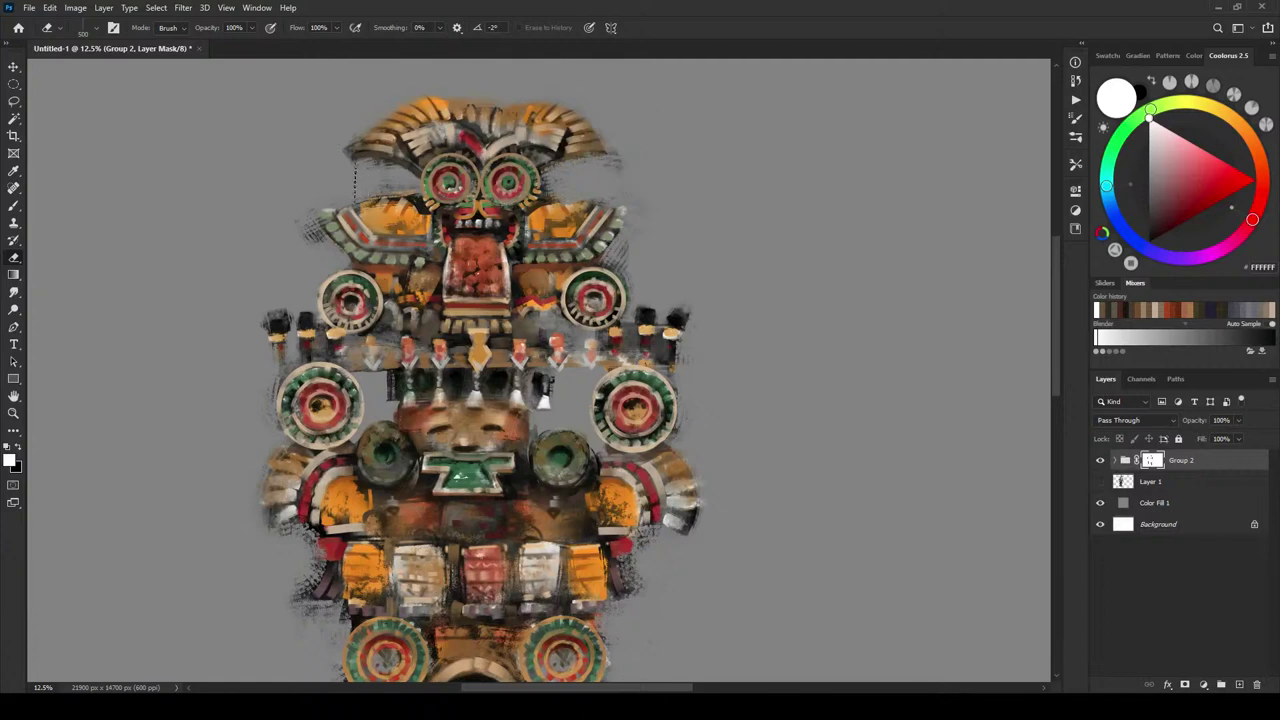
{"action": "left_click_drag", "start_coordinate": [332, 164], "coordinate": [366, 150]}
{"action": "scroll", "coordinate": [355, 186], "scroll_direction": "up", "scroll_amount": 2}
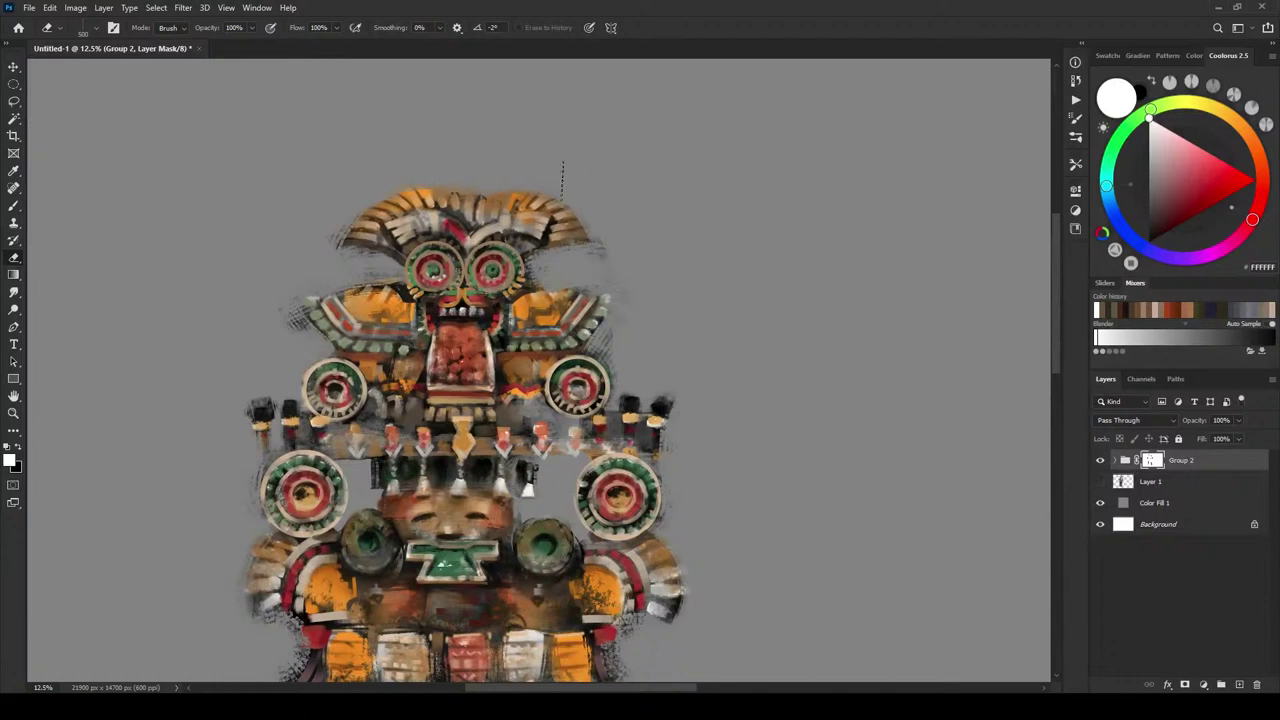
{"action": "scroll", "coordinate": [530, 170], "scroll_direction": "down", "scroll_amount": 2}
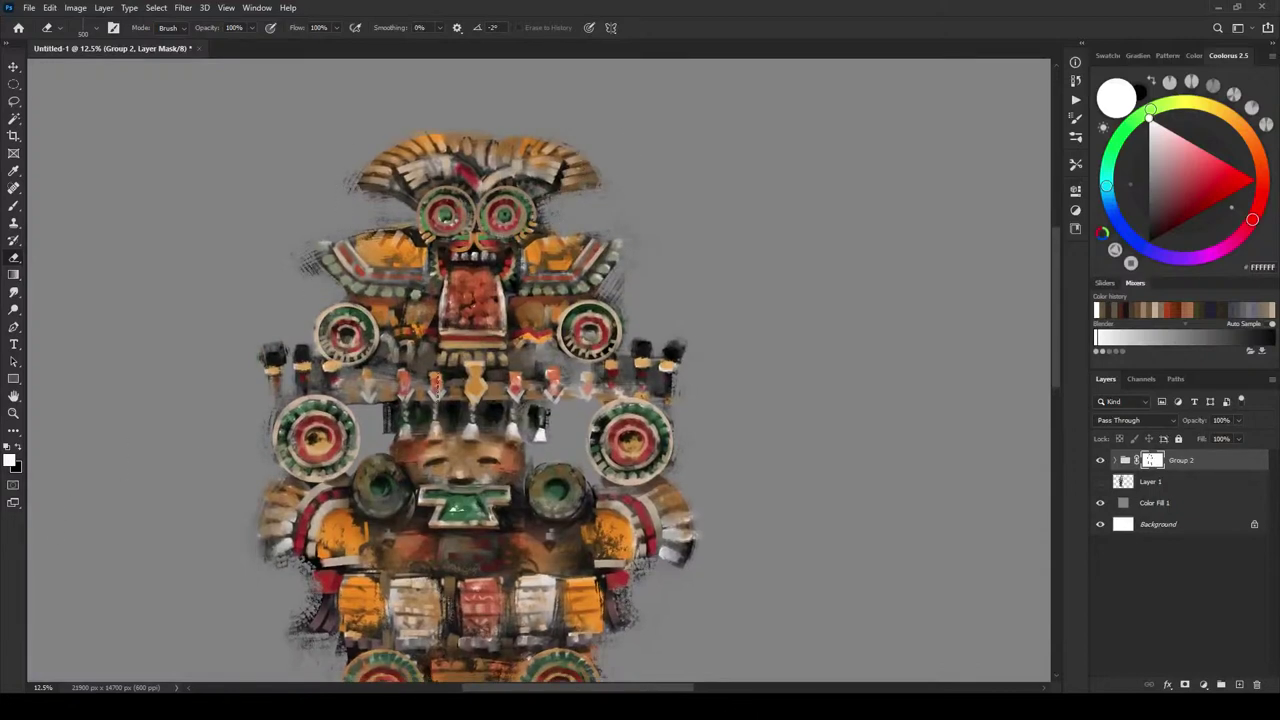
- Swap the mask's foreground and background colours, touch up the totem's masked edges, and check the whole figure from a distance
{"action": "key", "text": "x"}
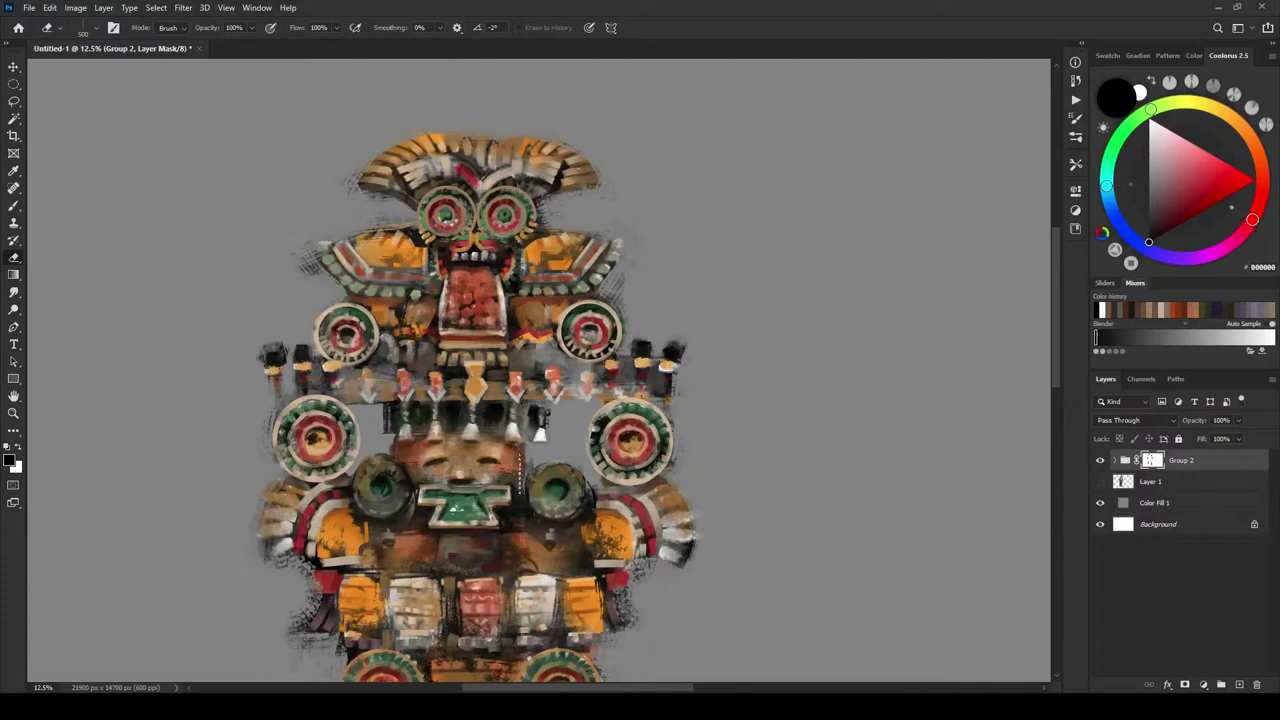
{"action": "key", "text": "ctrl+minus"}
{"action": "key", "text": "ctrl+minus"}
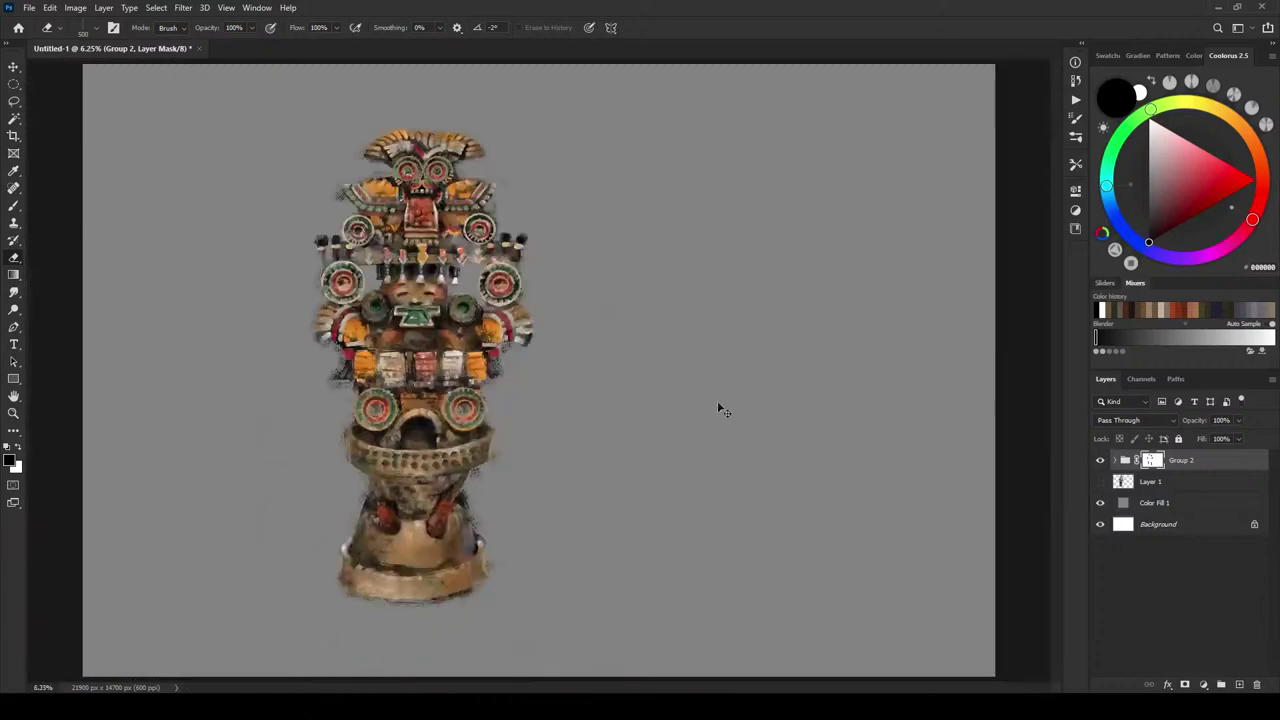
{"action": "key", "text": "ctrl+minus"}
{"action": "key", "text": "ctrl+minus"}
{"action": "key", "text": "ctrl+plus"}
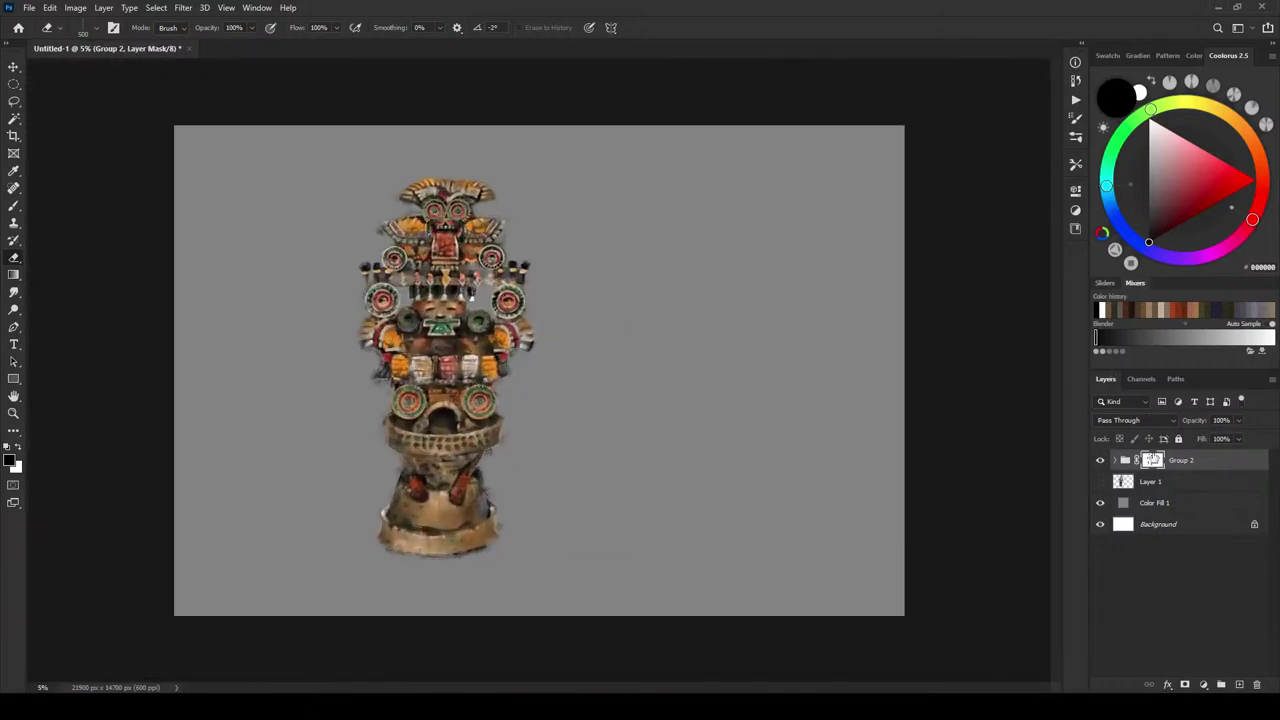
- Add a new layer above circles and more inside Group 2, set its blend mode to Overlay, and choose a dark brown brush colour
{"action": "left_click", "coordinate": [1125, 460]}
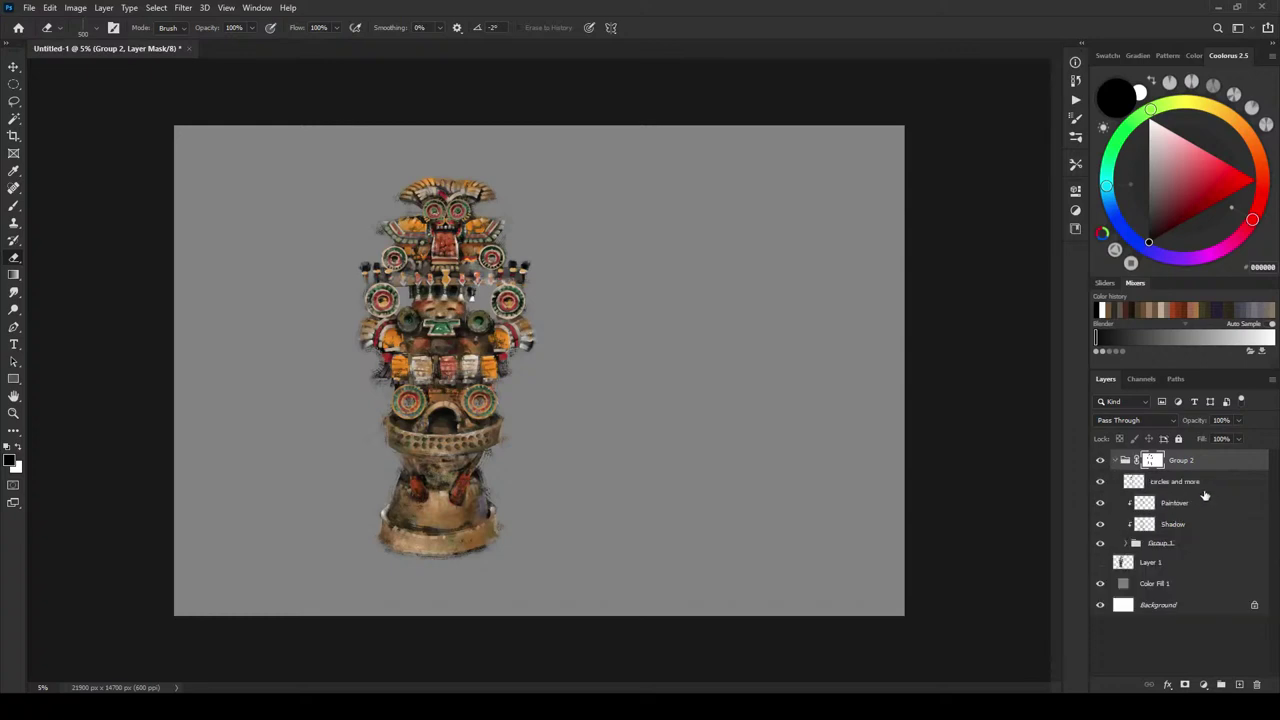
{"action": "left_click", "coordinate": [1205, 490]}
{"action": "left_click", "coordinate": [1239, 684]}
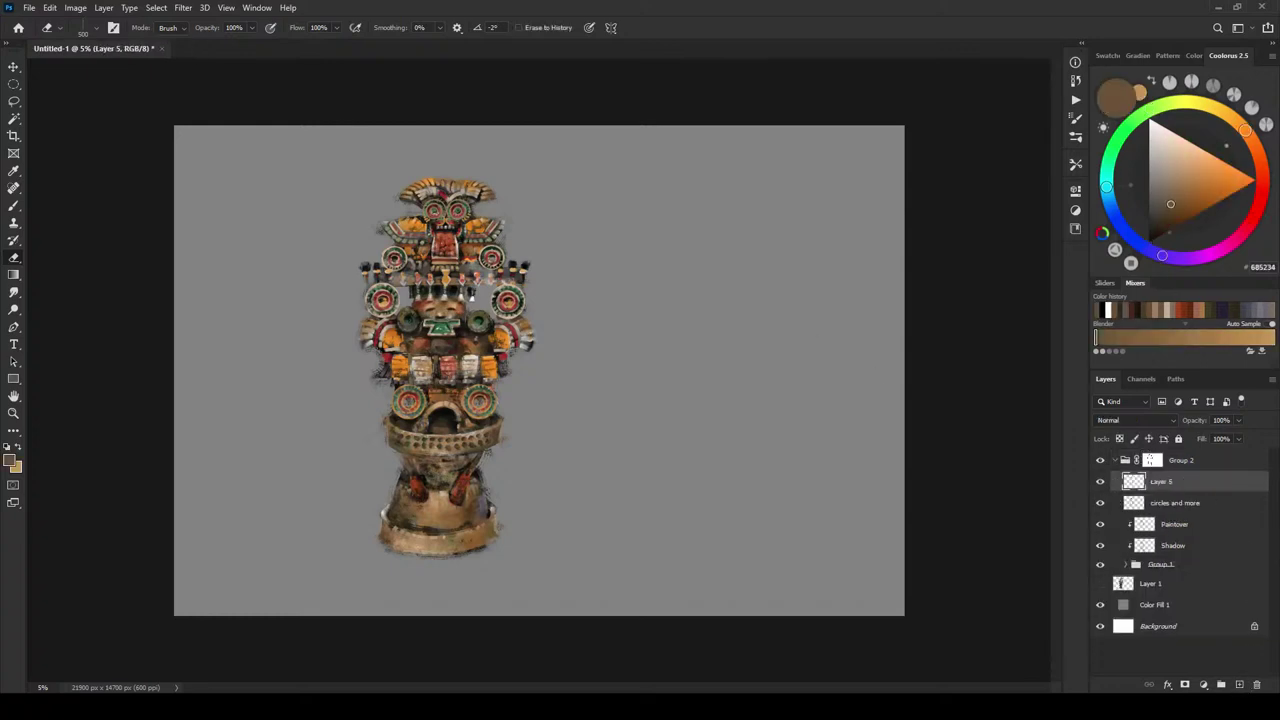
{"action": "key", "text": "b"}
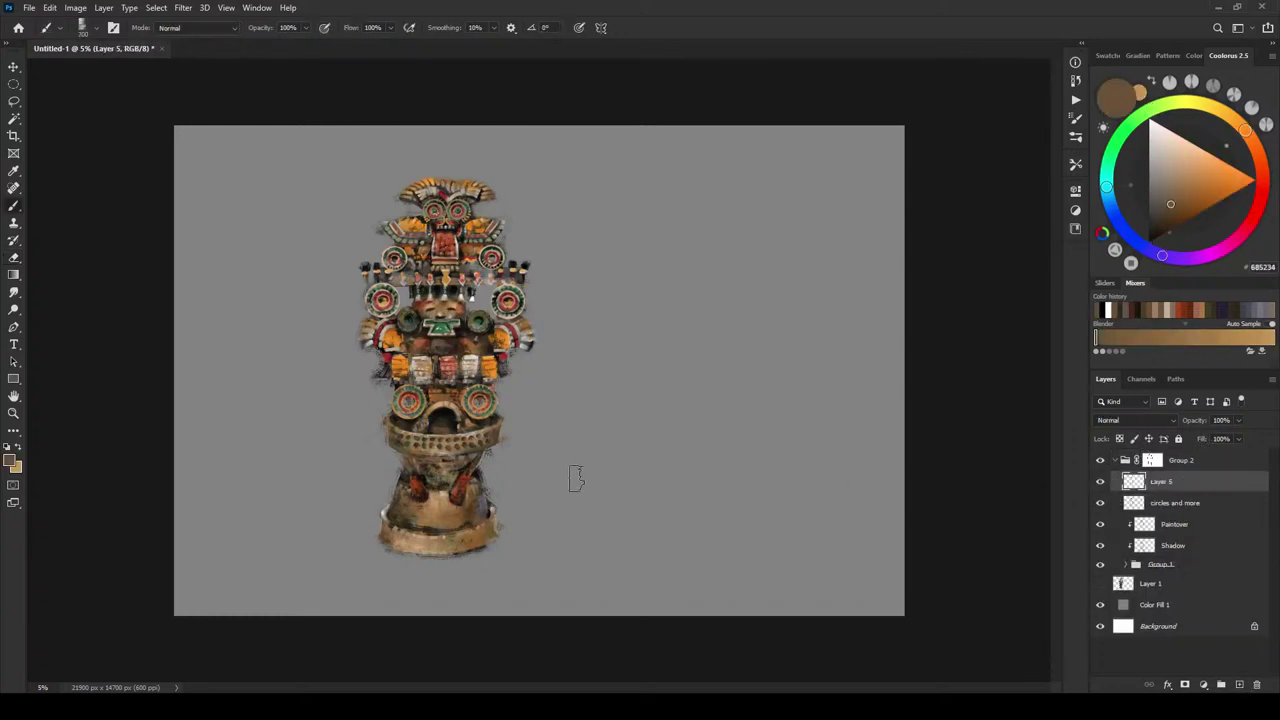
{"action": "left_click", "coordinate": [1158, 219]}
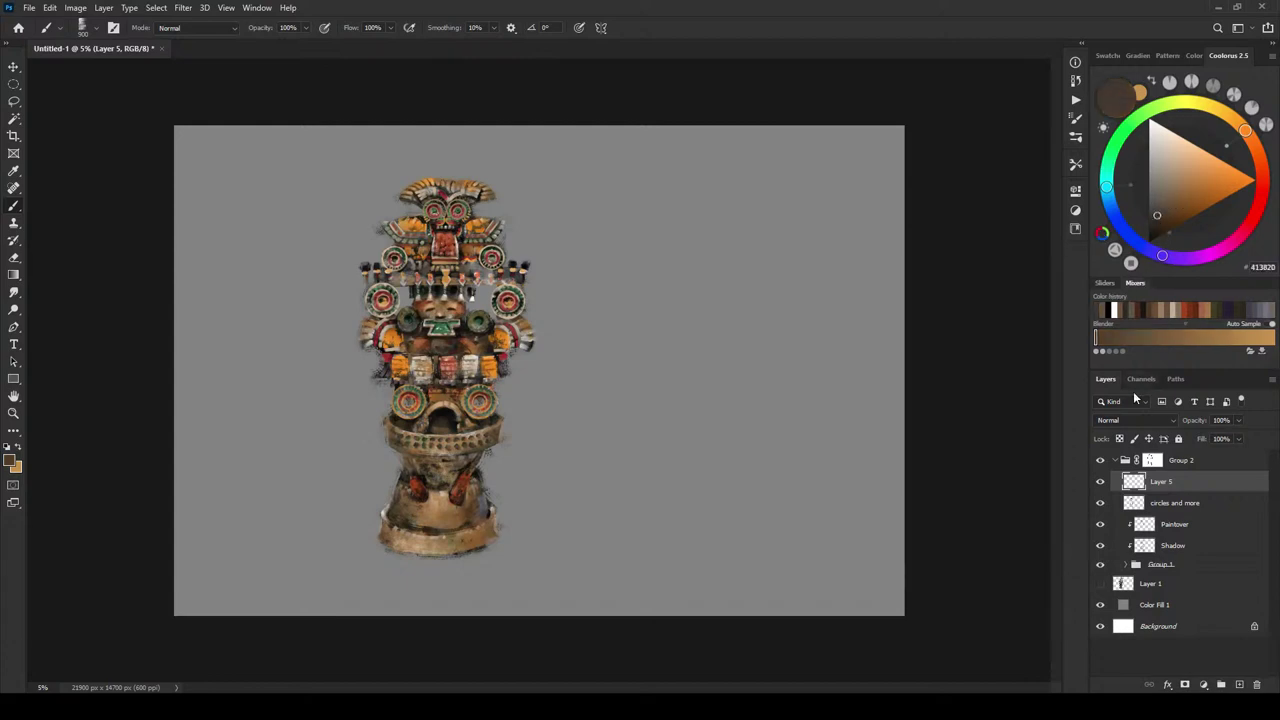
{"action": "left_click", "coordinate": [1135, 420]}
{"action": "left_click", "coordinate": [1120, 527]}
- Paint dark brown shading over the totem's base on the Overlay layer, adjusting the brush size
{"action": "mouse_move", "coordinate": [395, 533]}
{"action": "left_mouse_down"}
{"action": "mouse_move", "coordinate": [446, 553]}
{"action": "mouse_move", "coordinate": [476, 538]}
{"action": "left_mouse_up"}
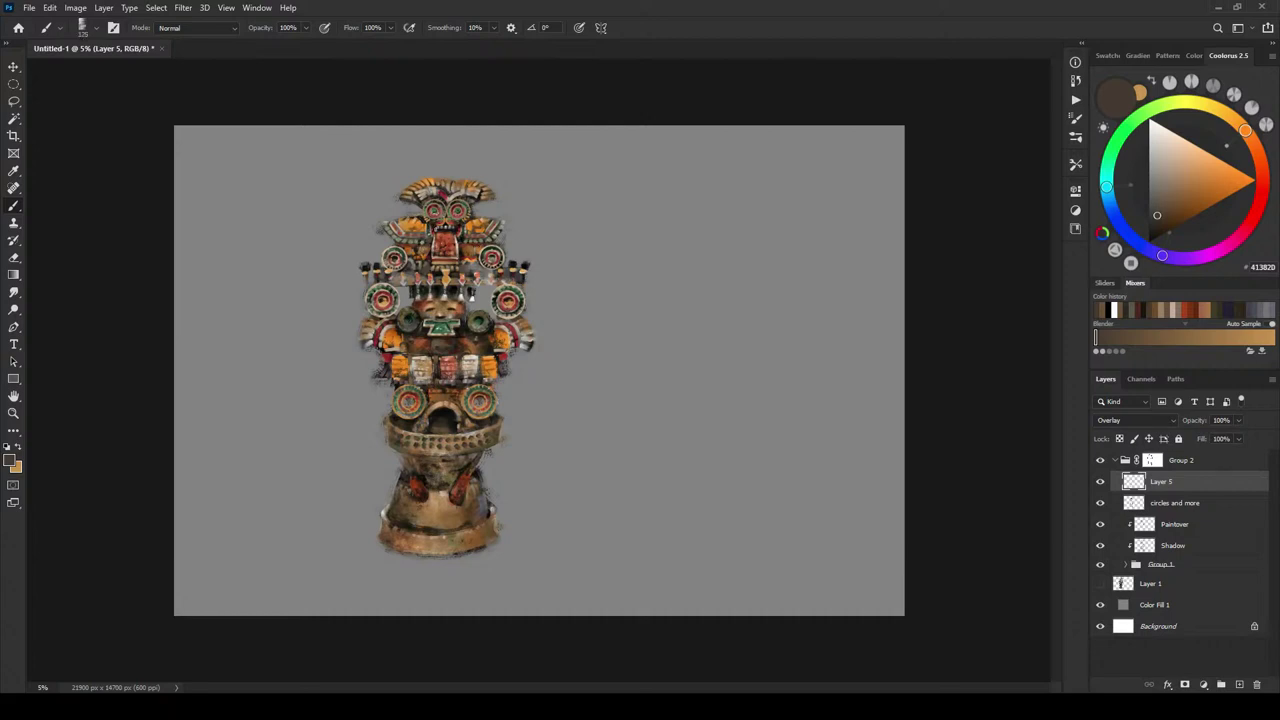
{"action": "key", "text": "bracketright"}
{"action": "key", "text": "bracketright"}
{"action": "key", "text": "bracketright"}
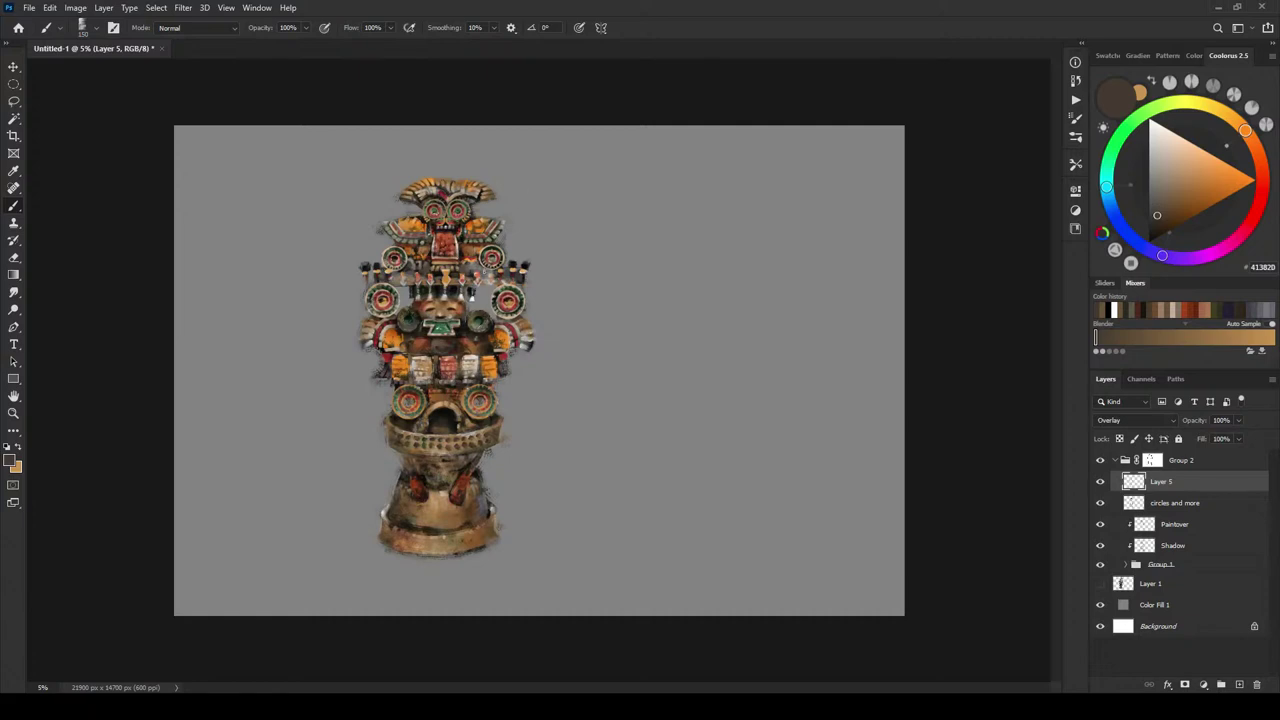
- Mix a pale, desaturated grey-blue as the brush colour, keeping dark brown as the second colour
{"action": "key", "text": "bracketleft"}
{"action": "key", "text": "bracketleft"}
{"action": "key", "text": "bracketleft"}
{"action": "key", "text": "bracketright"}
{"action": "key", "text": "bracketleft"}
{"action": "key", "text": "x"}
{"action": "left_click_drag", "start_coordinate": [1163, 171], "coordinate": [1173, 173]}
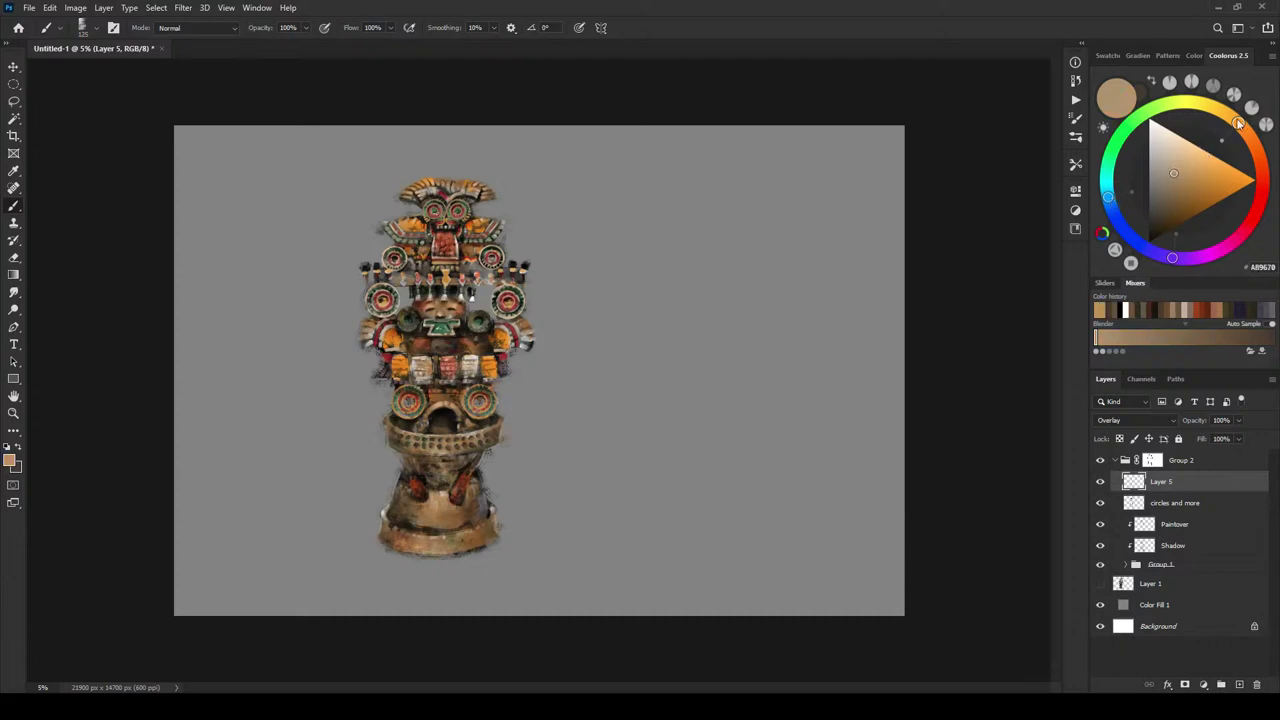
{"action": "mouse_move", "coordinate": [1238, 122]}
{"action": "left_mouse_down"}
{"action": "mouse_move", "coordinate": [1212, 104]}
{"action": "mouse_move", "coordinate": [1106, 172]}
{"action": "mouse_move", "coordinate": [1095, 230]}
{"action": "mouse_move", "coordinate": [1099, 194]}
{"action": "left_mouse_up"}
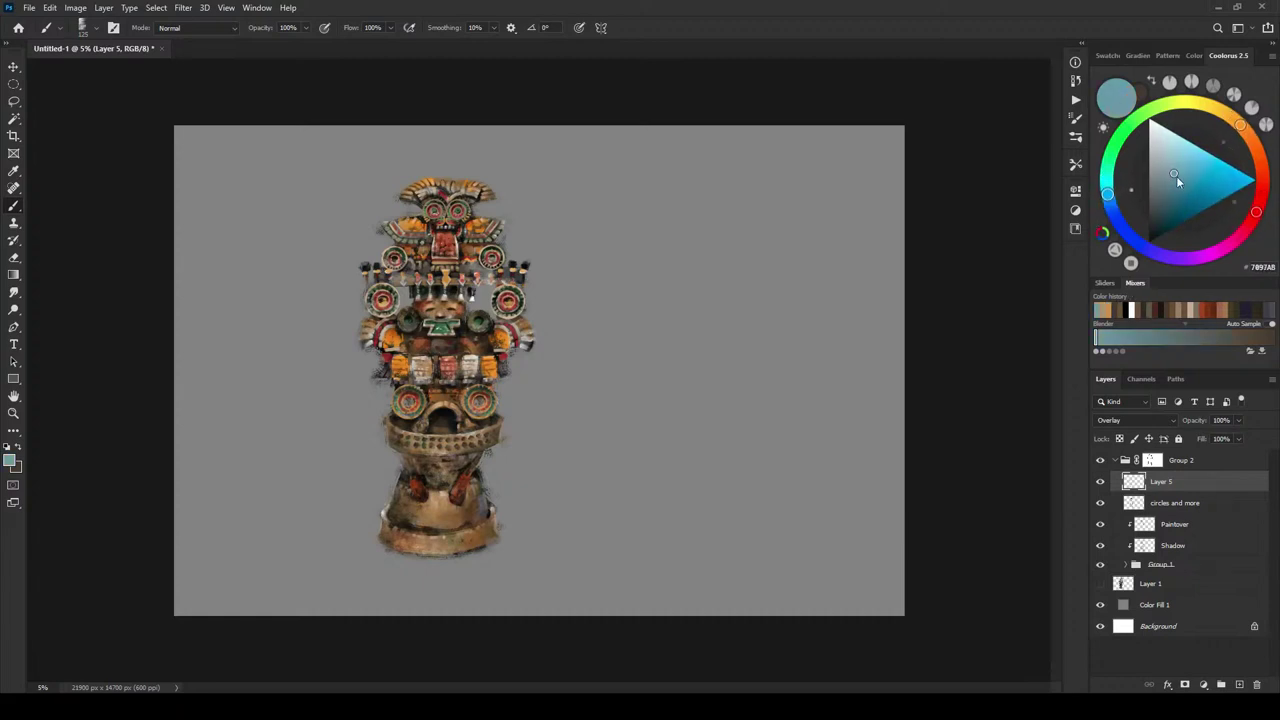
{"action": "left_click_drag", "start_coordinate": [1176, 176], "coordinate": [1163, 165]}
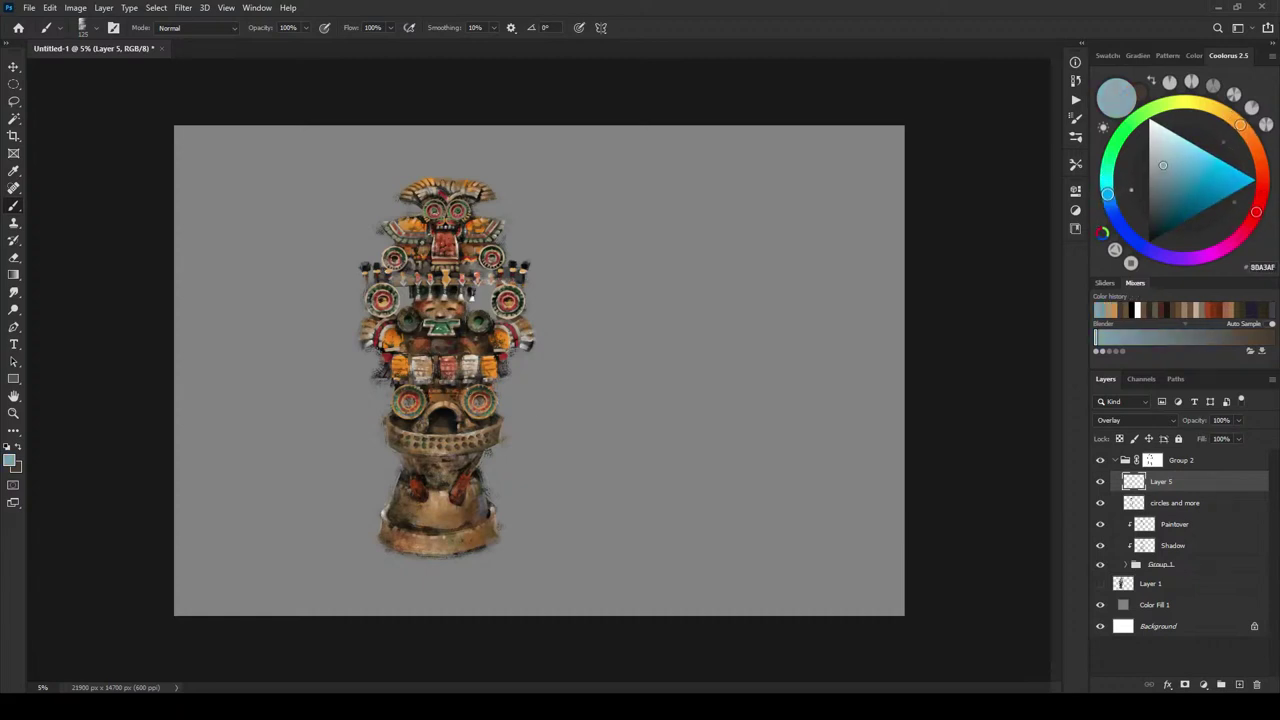
- Paint alternating dark brown and pale blue accents over the figure's patterned plates on the Overlay layer, Layer 5
{"action": "key", "text": "bracketright"}
{"action": "key", "text": "x"}
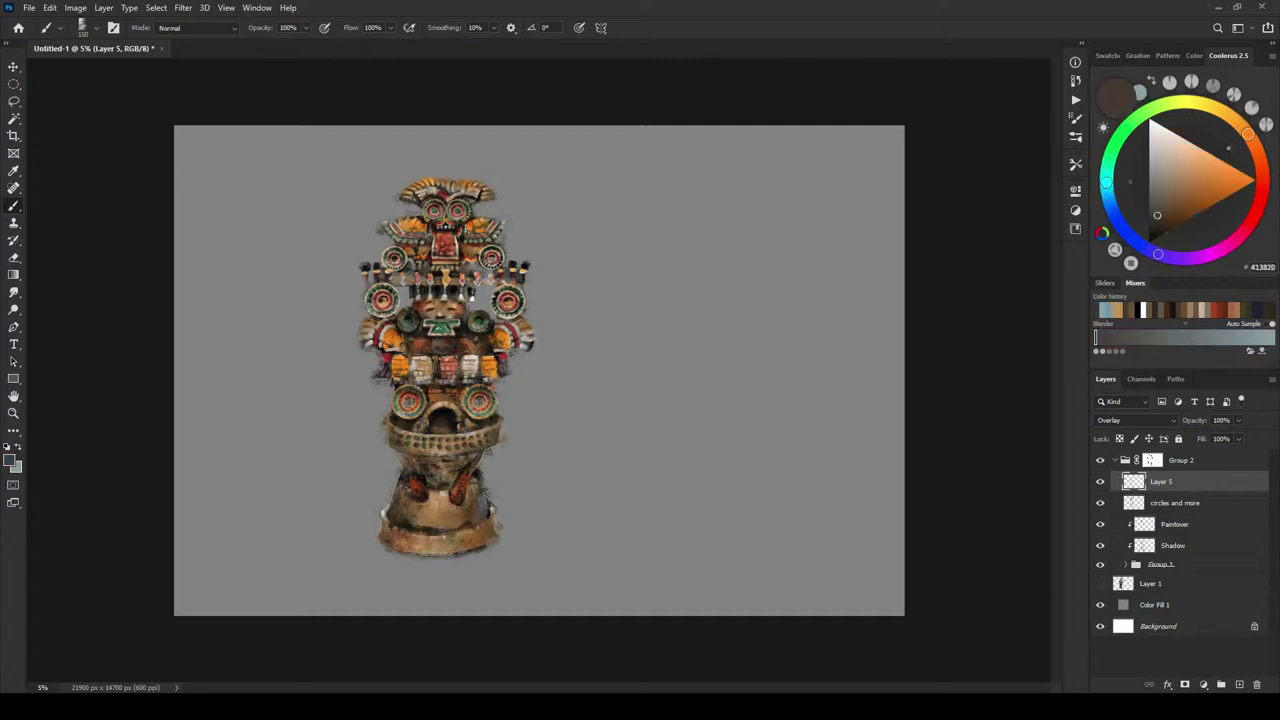
{"action": "key", "text": "x"}
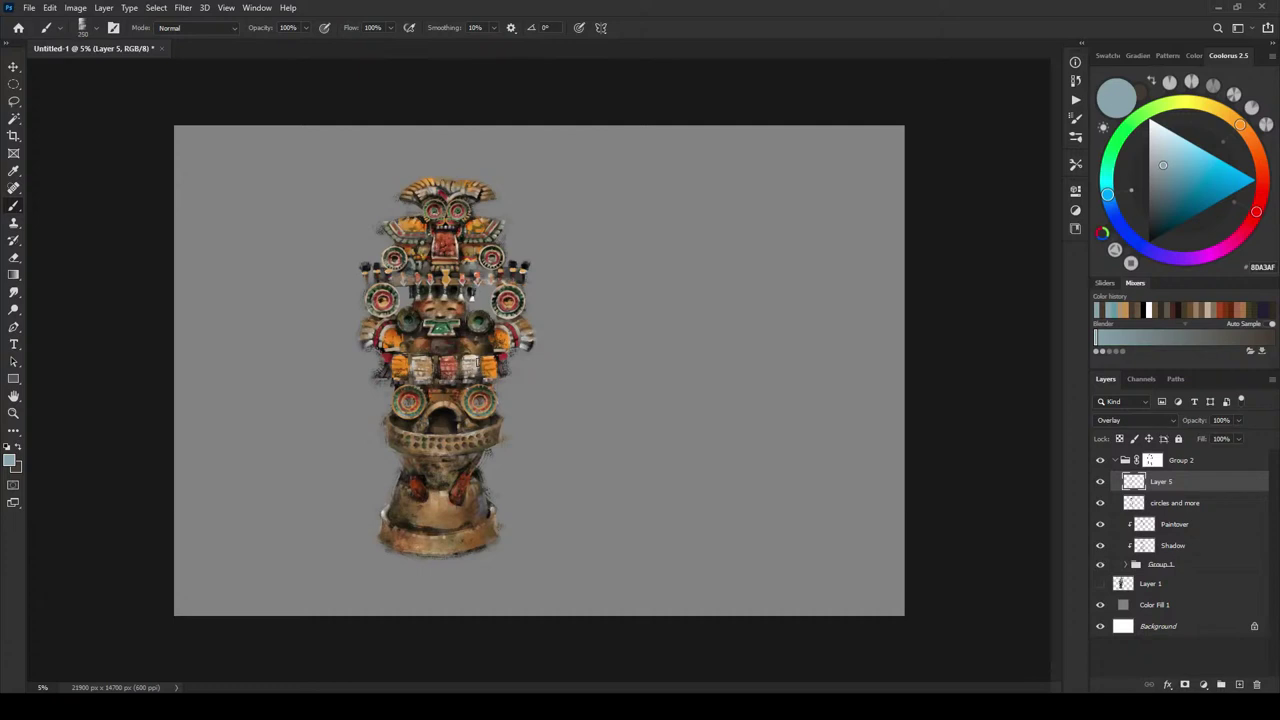
{"action": "left_click", "coordinate": [480, 372], "text": "alt"}
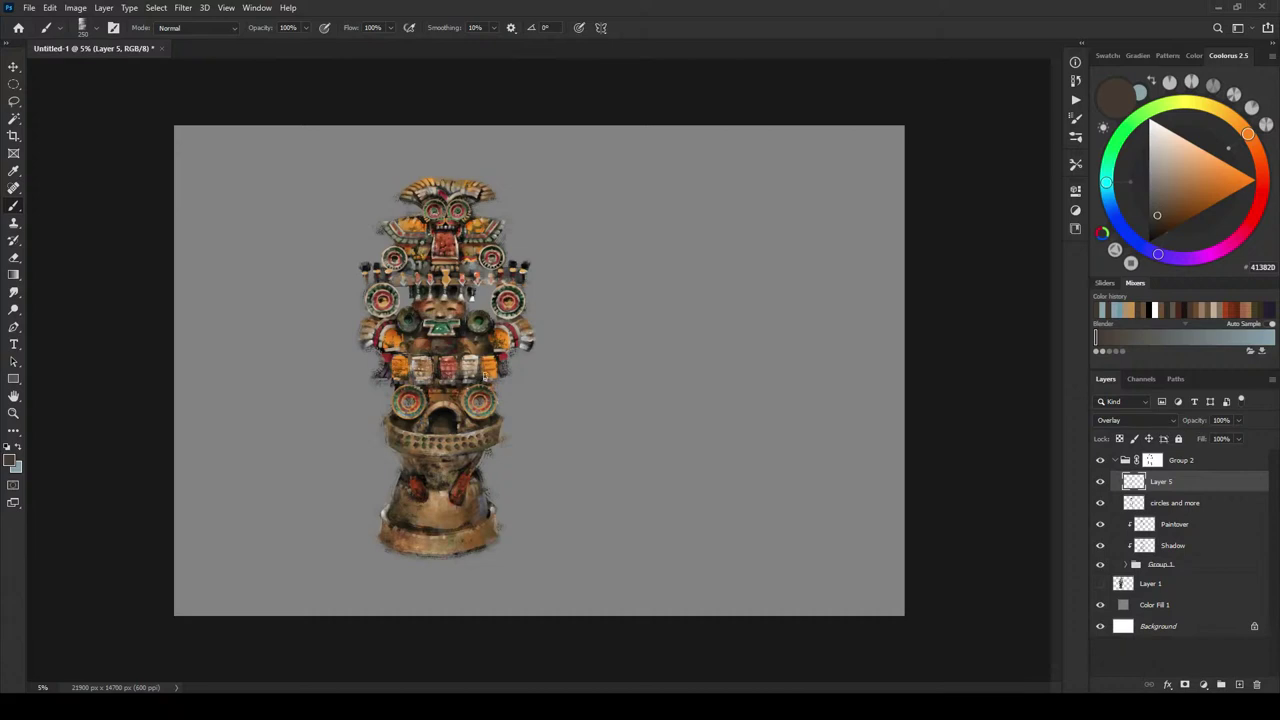
{"action": "left_click", "coordinate": [497, 375], "text": "alt"}
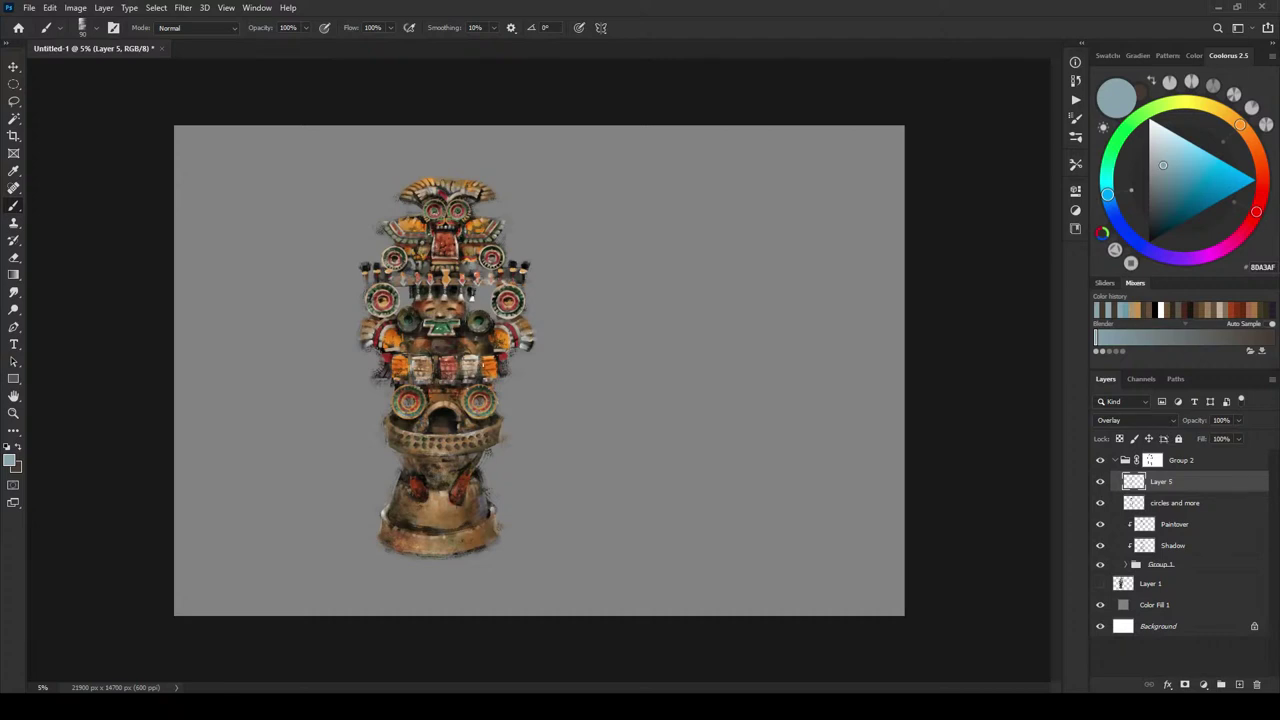
{"action": "key", "text": "x"}
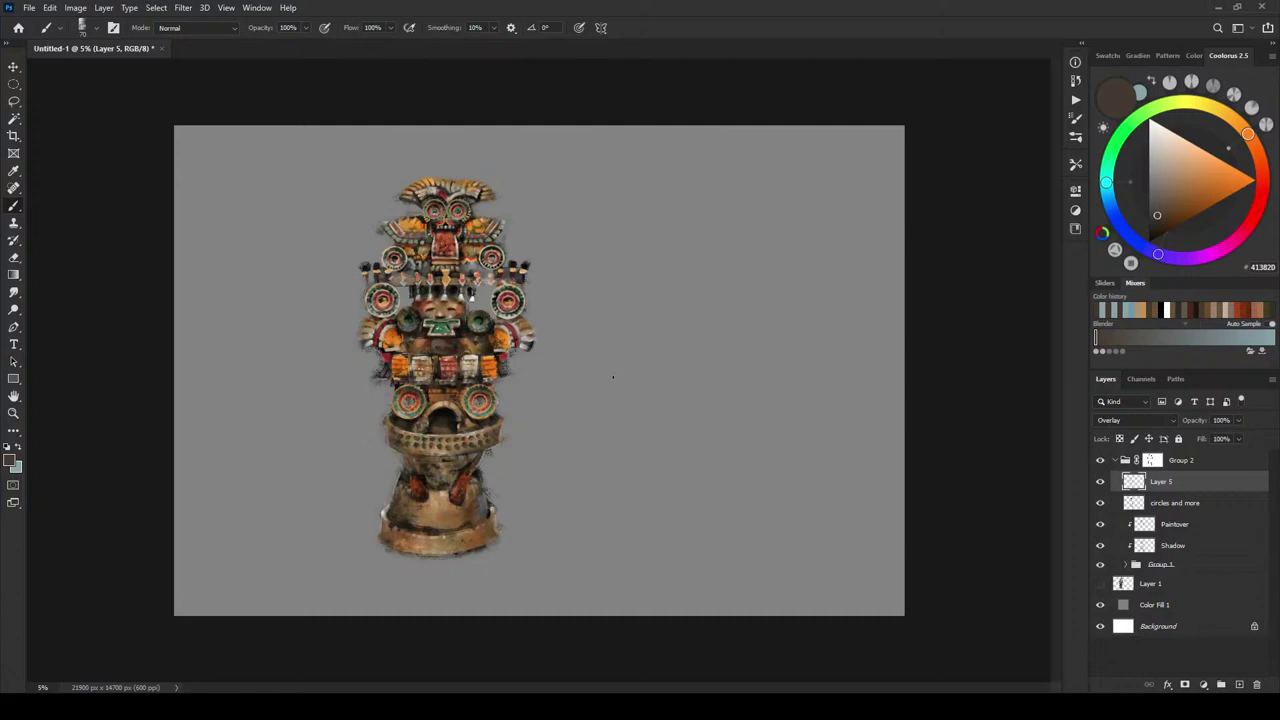
{"action": "key", "text": "x"}
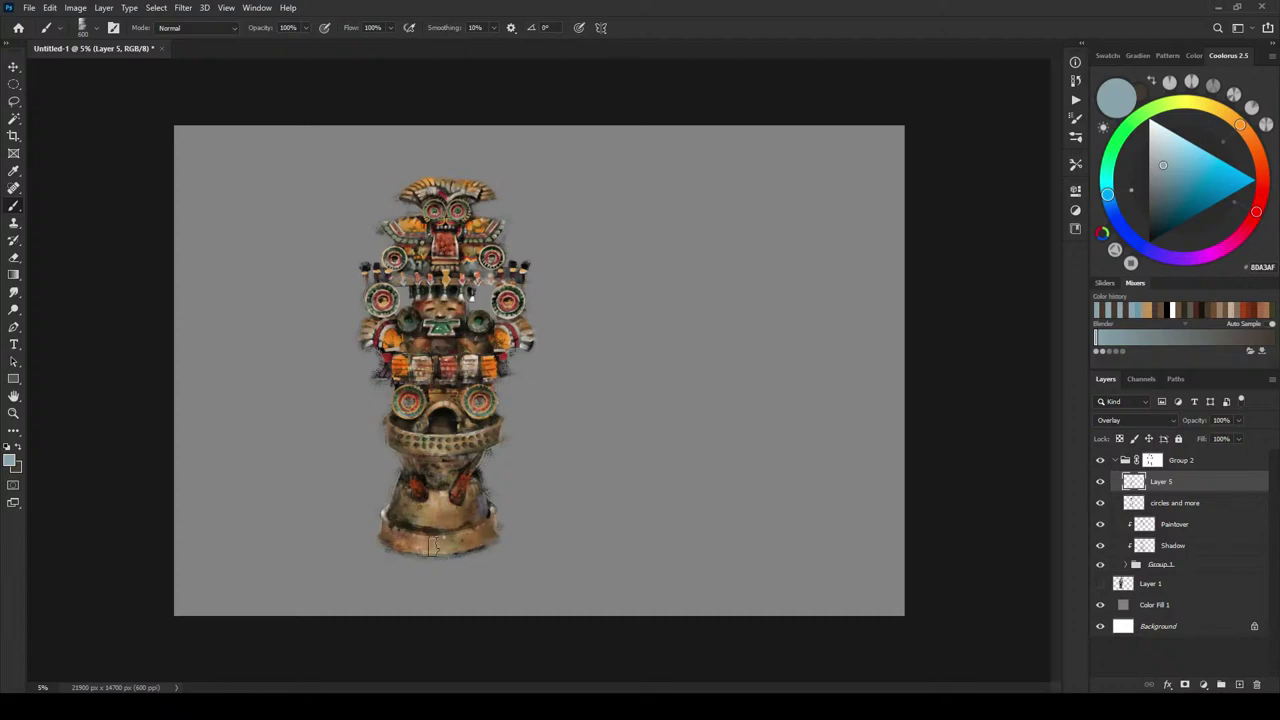
- Shade the pedestal body around the red feet with dark brown strokes on Layer 5, varying the brush size
{"action": "left_click", "coordinate": [406, 528], "text": "alt"}
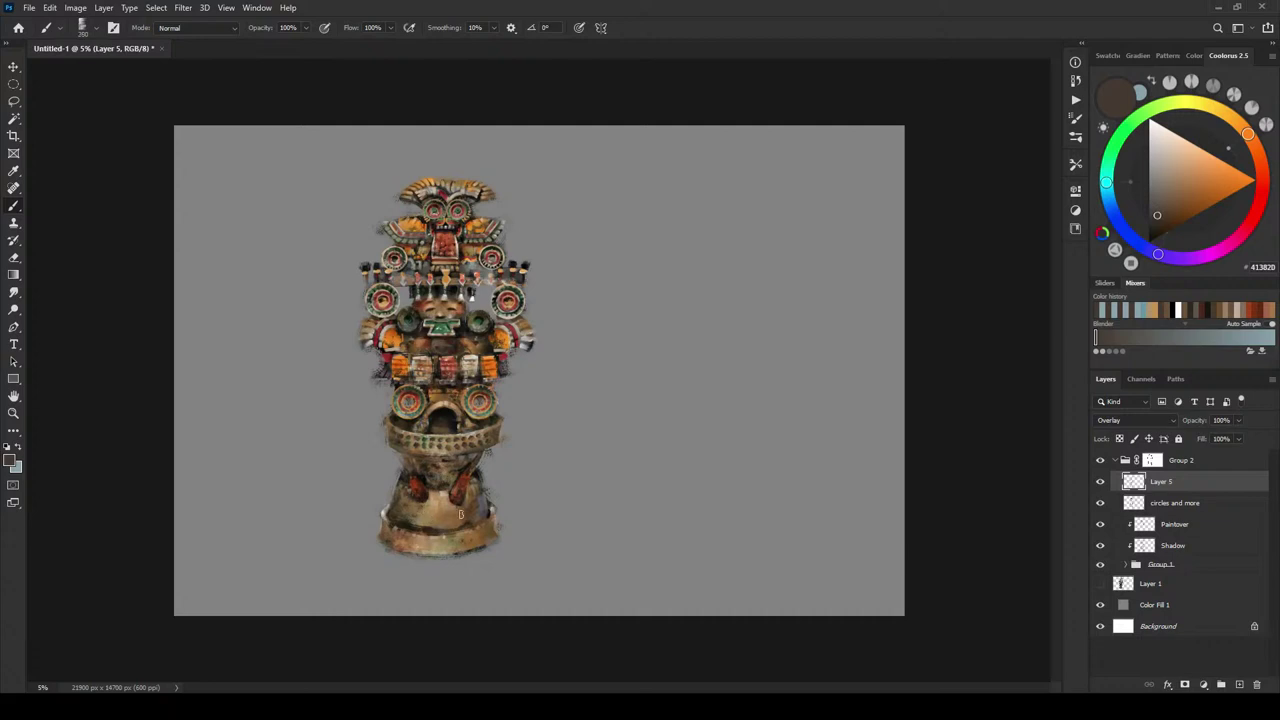
{"action": "key", "text": "]"}
{"action": "key", "text": "]"}
{"action": "key", "text": "]"}
{"action": "key", "text": "bracketright"}
{"action": "key", "text": "bracketright"}
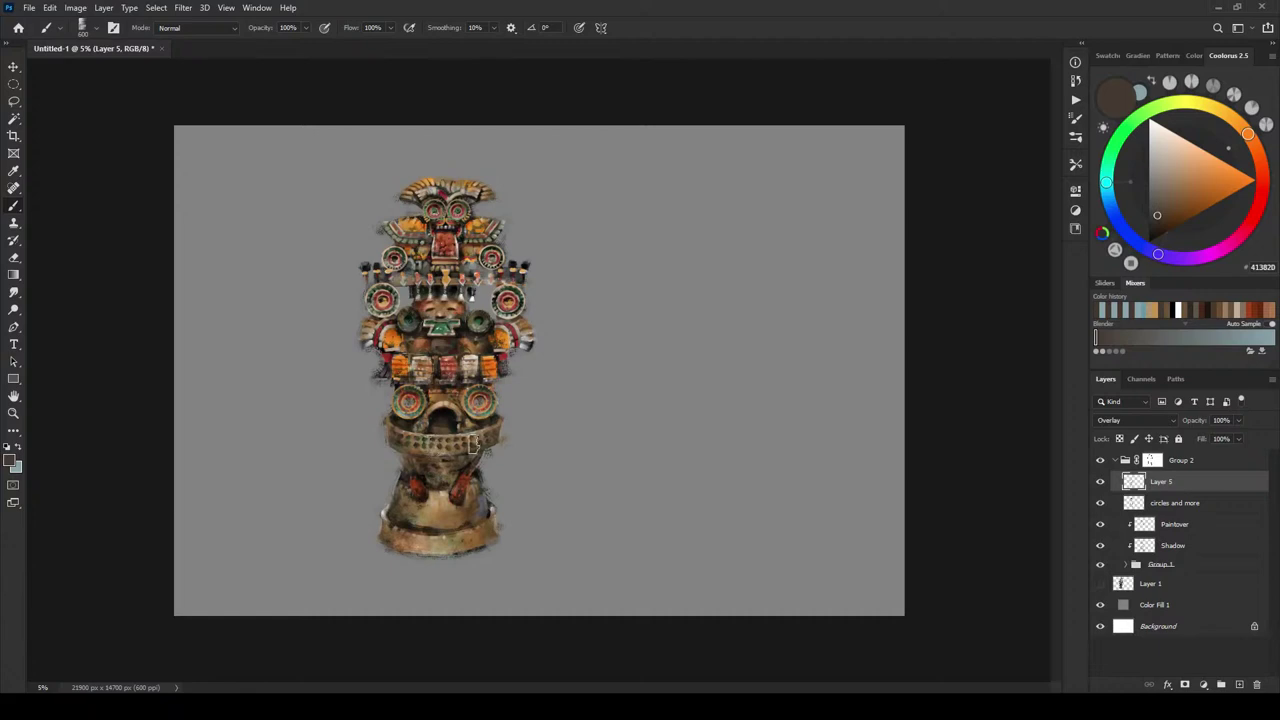
{"action": "key", "text": "bracketleft"}
{"action": "key", "text": "bracketleft"}
{"action": "key", "text": "bracketleft"}
{"action": "key", "text": "bracketleft"}
{"action": "key", "text": "bracketright"}
{"action": "mouse_move", "coordinate": [461, 490]}
{"action": "left_mouse_down"}
{"action": "mouse_move", "coordinate": [455, 505]}
{"action": "mouse_move", "coordinate": [418, 511]}
{"action": "left_mouse_up"}
- Darken the lower rim of the pedestal with dark brown strokes on Layer 5
{"action": "key", "text": "bracketright"}
{"action": "key", "text": "bracketright"}
{"action": "key", "text": "bracketright"}
{"action": "key", "text": "bracketright"}
{"action": "key", "text": "bracketright"}
{"action": "key", "text": "bracketright"}
{"action": "key", "text": "bracketleft"}
{"action": "key", "text": "bracketleft"}
{"action": "key", "text": "bracketleft"}
{"action": "left_click_drag", "start_coordinate": [414, 557], "coordinate": [502, 537]}
{"action": "left_click_drag", "start_coordinate": [382, 546], "coordinate": [478, 556]}
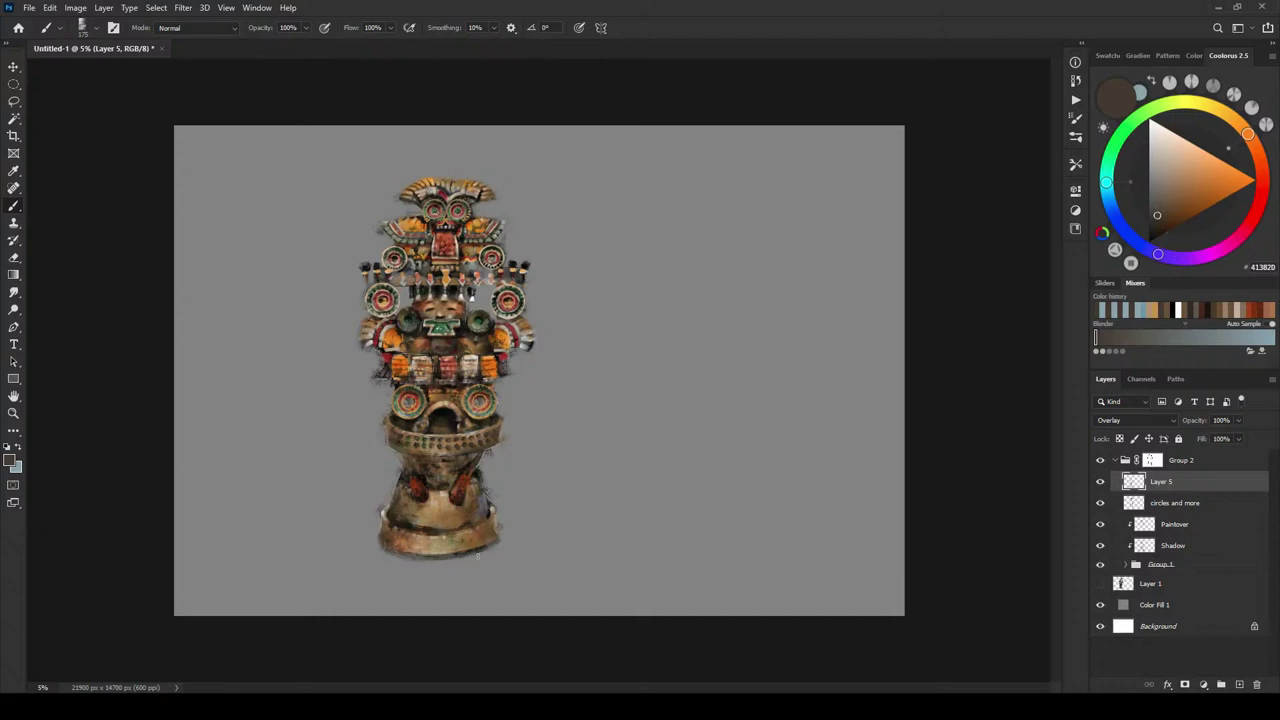
- Add a new layer directly beneath Group 2 and brush a dark brown (#312A22) cast shadow around the pedestal on it
{"action": "left_click", "coordinate": [1239, 684]}
{"action": "mouse_move", "coordinate": [1200, 485]}
{"action": "left_mouse_down"}
{"action": "mouse_move", "coordinate": [1208, 450]}
{"action": "mouse_move", "coordinate": [1169, 501]}
{"action": "mouse_move", "coordinate": [1212, 489]}
{"action": "left_mouse_up"}
{"action": "left_click", "coordinate": [1115, 481]}
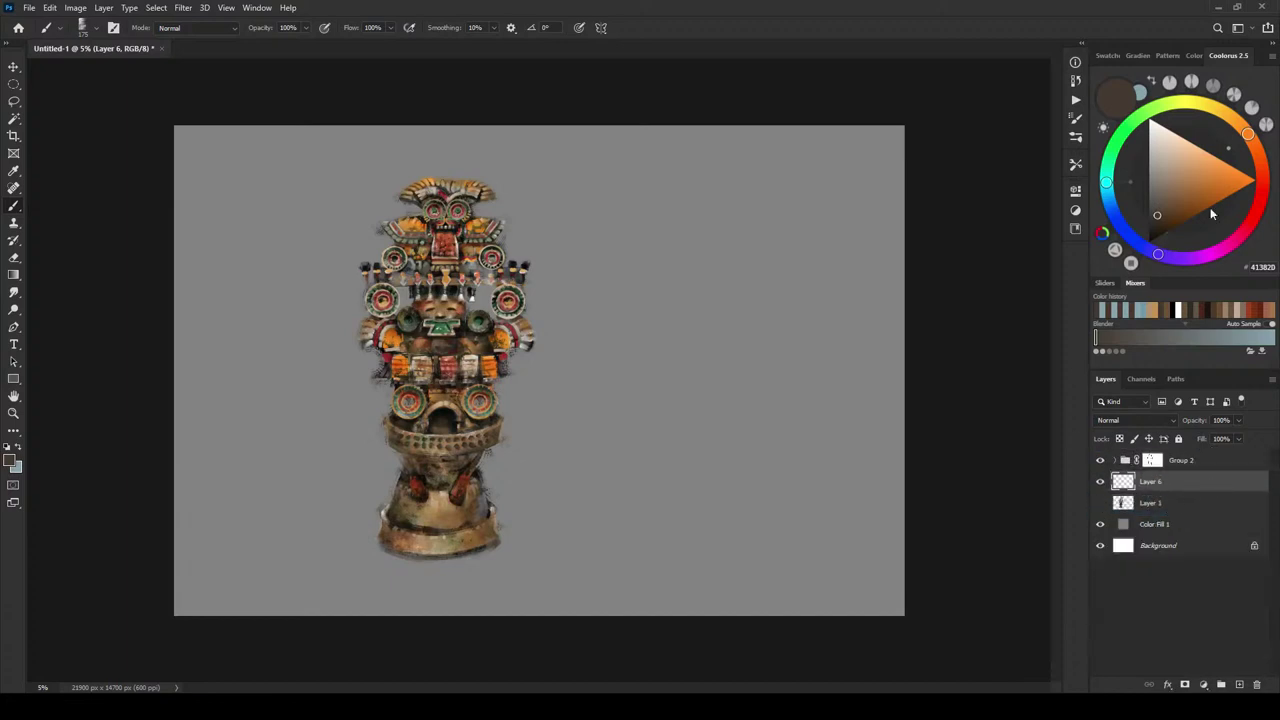
{"action": "left_click", "coordinate": [1155, 222]}
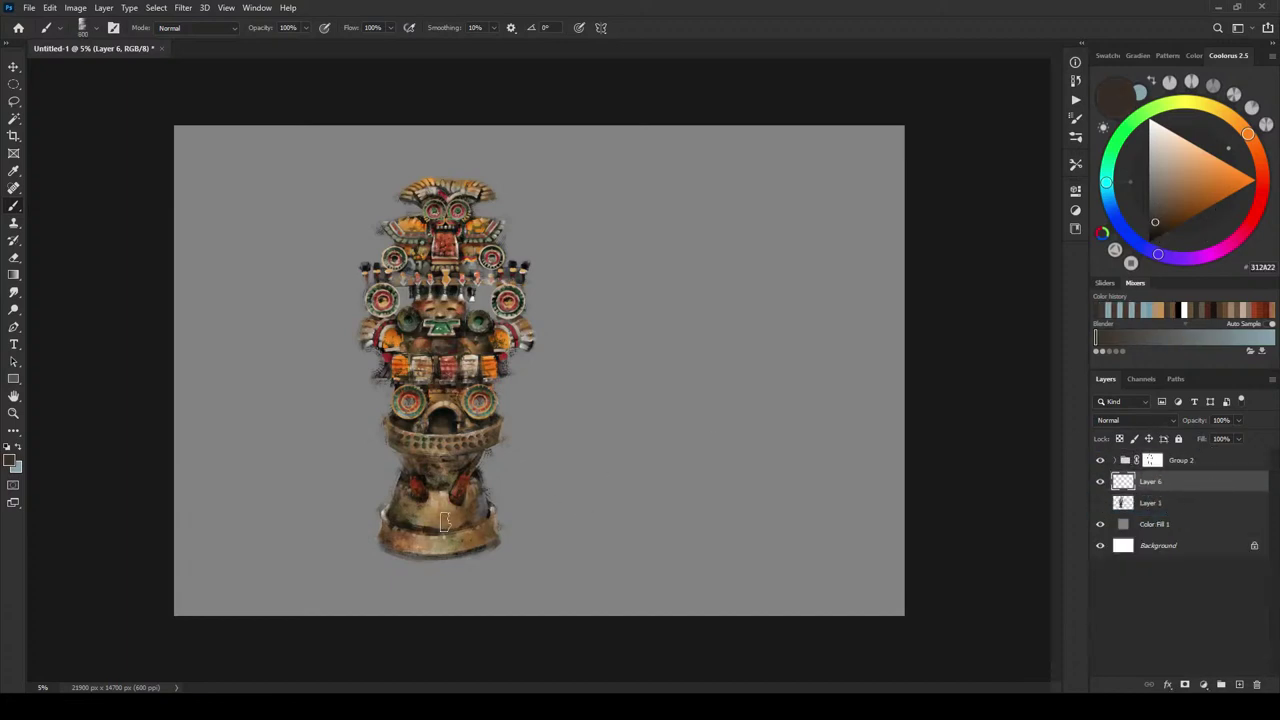
{"action": "mouse_move", "coordinate": [488, 540]}
{"action": "left_mouse_down"}
{"action": "mouse_move", "coordinate": [339, 551]}
{"action": "mouse_move", "coordinate": [447, 545]}
{"action": "mouse_move", "coordinate": [374, 542]}
{"action": "mouse_move", "coordinate": [445, 535]}
{"action": "mouse_move", "coordinate": [398, 532]}
{"action": "mouse_move", "coordinate": [431, 522]}
{"action": "left_mouse_up"}
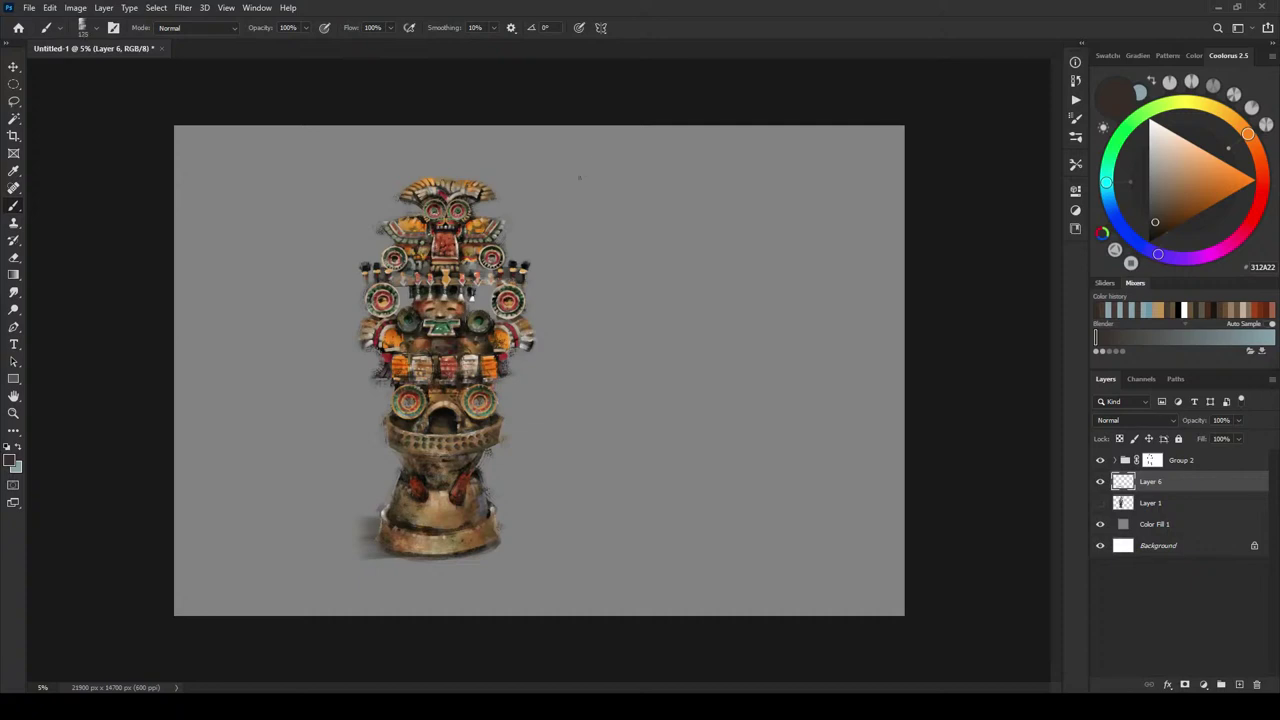
{"action": "mouse_move", "coordinate": [585, 146]}
{"action": "left_mouse_down"}
{"action": "mouse_move", "coordinate": [556, 207]}
{"action": "mouse_move", "coordinate": [566, 211]}
{"action": "left_mouse_up"}
{"action": "left_click_drag", "start_coordinate": [527, 137], "coordinate": [523, 188]}
{"action": "key", "text": "ctrl+z"}
{"action": "key", "text": "ctrl+z"}
{"action": "key", "text": "ctrl+z"}
{"action": "key", "text": "ctrl+z"}
- Extend the cast shadow beside the pedestal and trim its lower edge using a freehand lasso selection and the eraser
{"action": "mouse_move", "coordinate": [413, 509]}
{"action": "left_mouse_down"}
{"action": "mouse_move", "coordinate": [350, 501]}
{"action": "mouse_move", "coordinate": [345, 516]}
{"action": "mouse_move", "coordinate": [447, 541]}
{"action": "mouse_move", "coordinate": [356, 535]}
{"action": "mouse_move", "coordinate": [350, 525]}
{"action": "mouse_move", "coordinate": [399, 534]}
{"action": "mouse_move", "coordinate": [372, 536]}
{"action": "mouse_move", "coordinate": [339, 502]}
{"action": "mouse_move", "coordinate": [385, 486]}
{"action": "mouse_move", "coordinate": [327, 489]}
{"action": "left_mouse_up"}
{"action": "key", "text": "bracketright"}
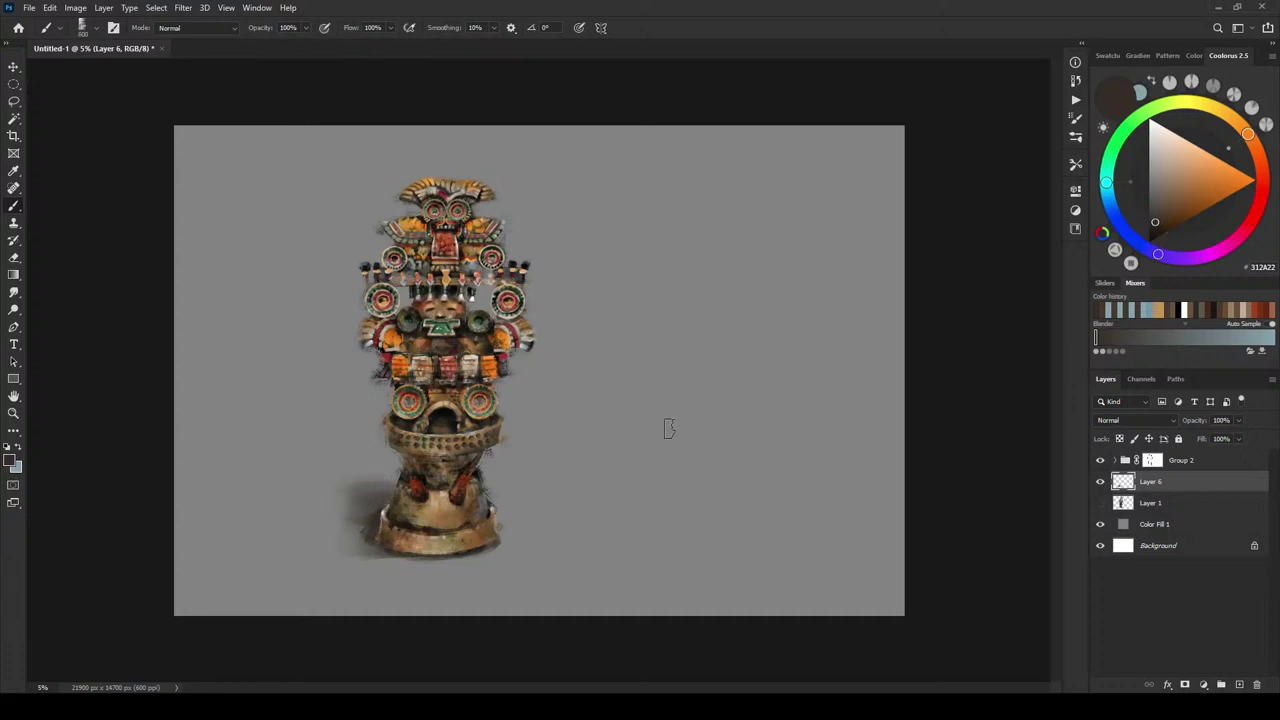
{"action": "key", "text": "l"}
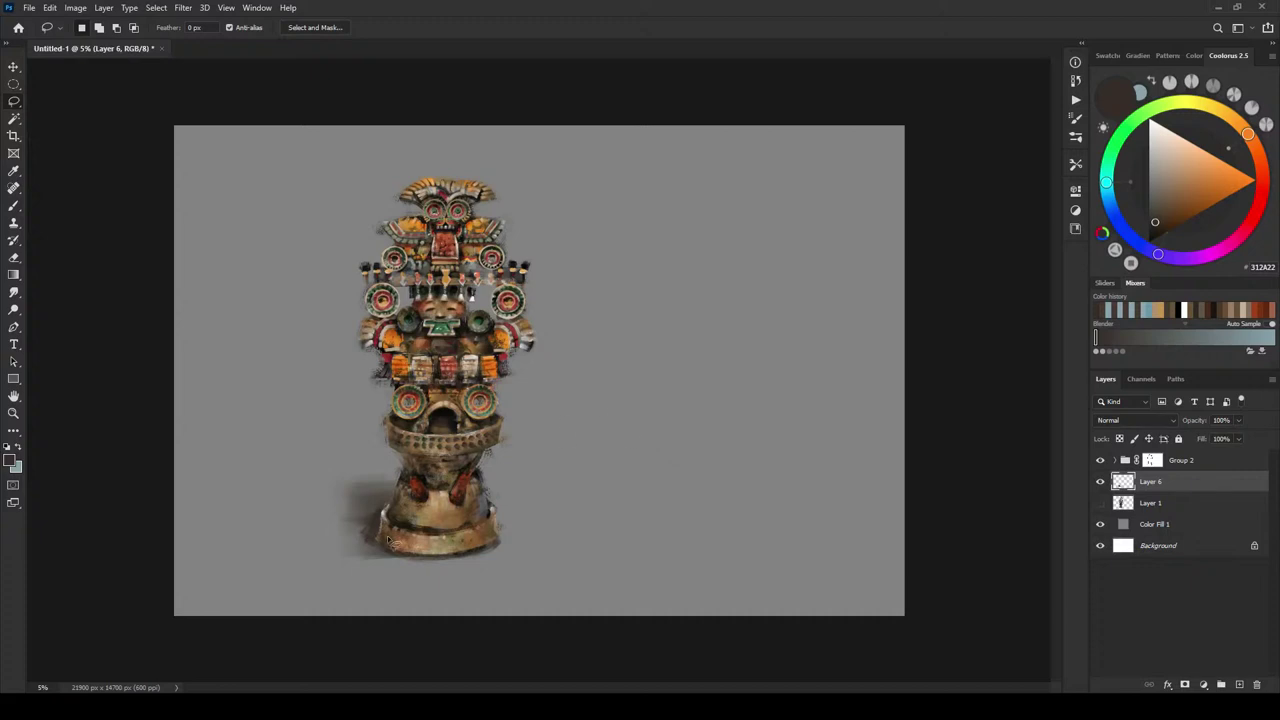
{"action": "mouse_move", "coordinate": [414, 559]}
{"action": "left_mouse_down"}
{"action": "mouse_move", "coordinate": [336, 512]}
{"action": "mouse_move", "coordinate": [383, 580]}
{"action": "mouse_move", "coordinate": [478, 567]}
{"action": "left_mouse_up"}
{"action": "key", "text": "e"}
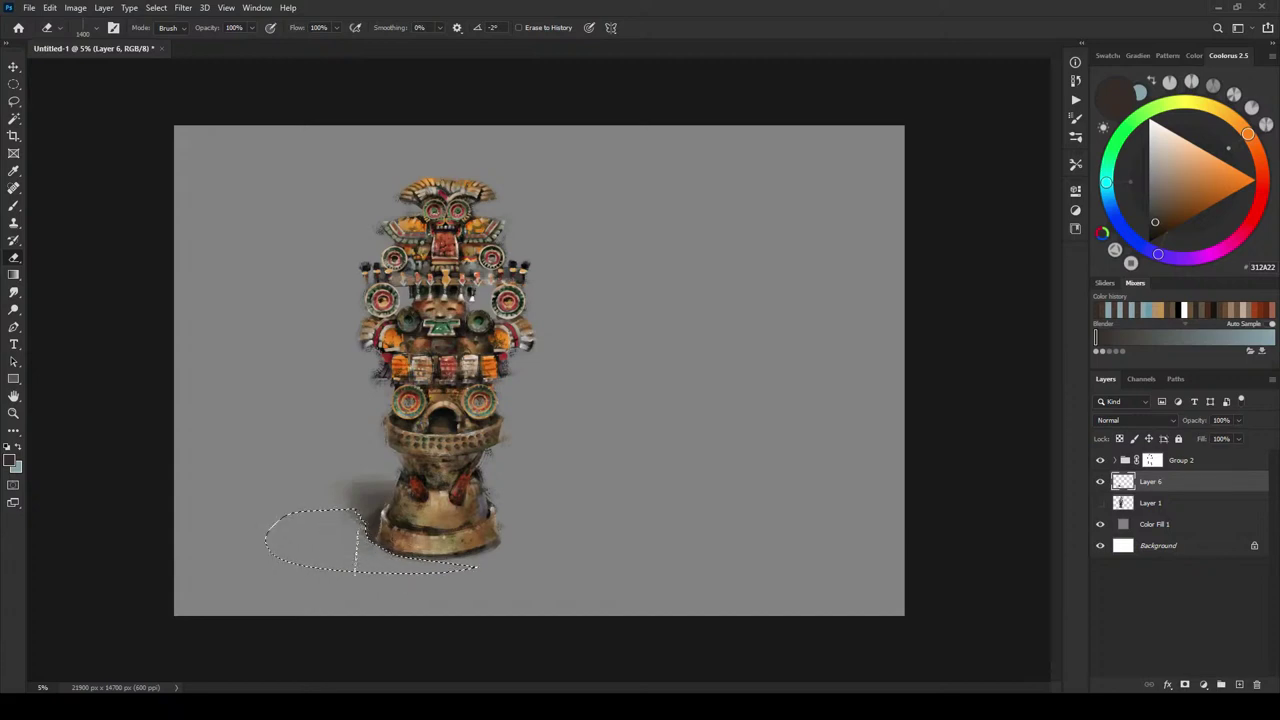
{"action": "key", "text": "ctrl+d"}
- Refine the cast shadow along the pedestal's edge on Layer 6 with a smaller brush
{"action": "key", "text": "b"}
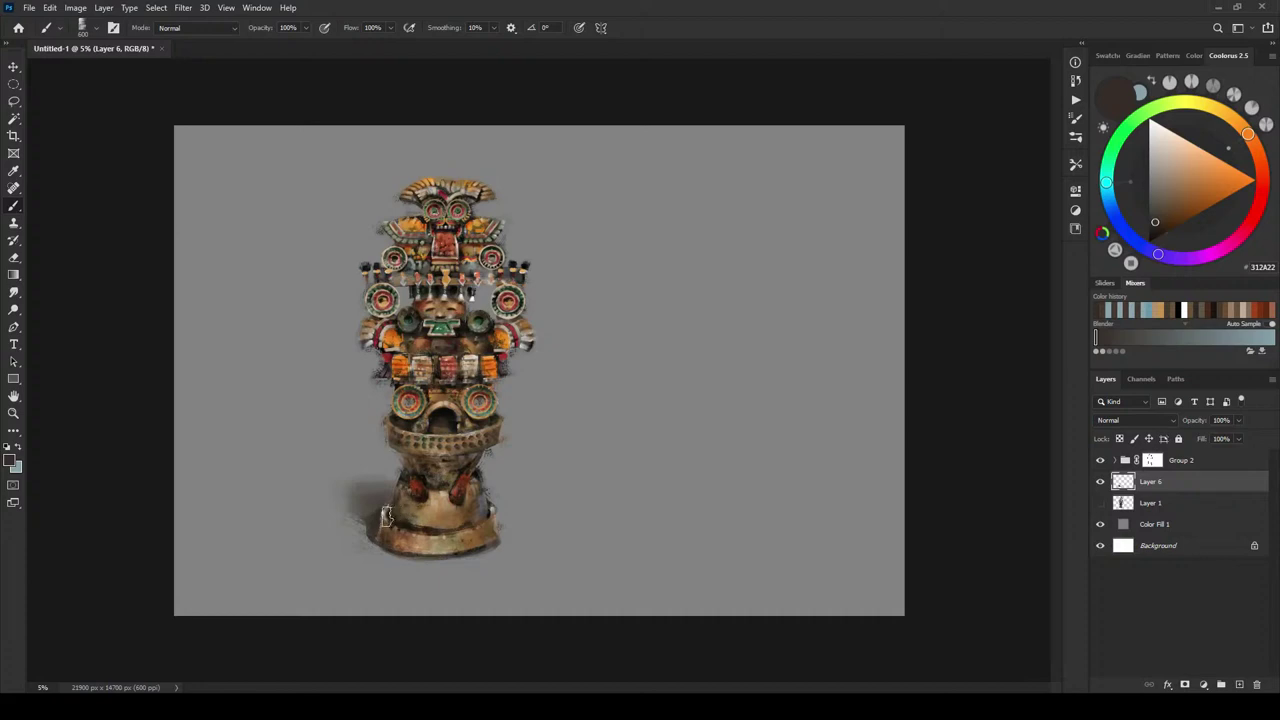
{"action": "key", "text": "bracketleft"}
{"action": "key", "text": "bracketleft"}
{"action": "key", "text": "bracketleft"}
{"action": "key", "text": "bracketleft"}
{"action": "key", "text": "bracketleft"}
{"action": "key", "text": "bracketleft"}
{"action": "key", "text": "bracketleft"}
- Compare the painting with and without Layer 5's overlay strokes and Layer 6's cast shadow
{"action": "left_click", "coordinate": [1115, 461]}
{"action": "left_click", "coordinate": [1101, 484]}
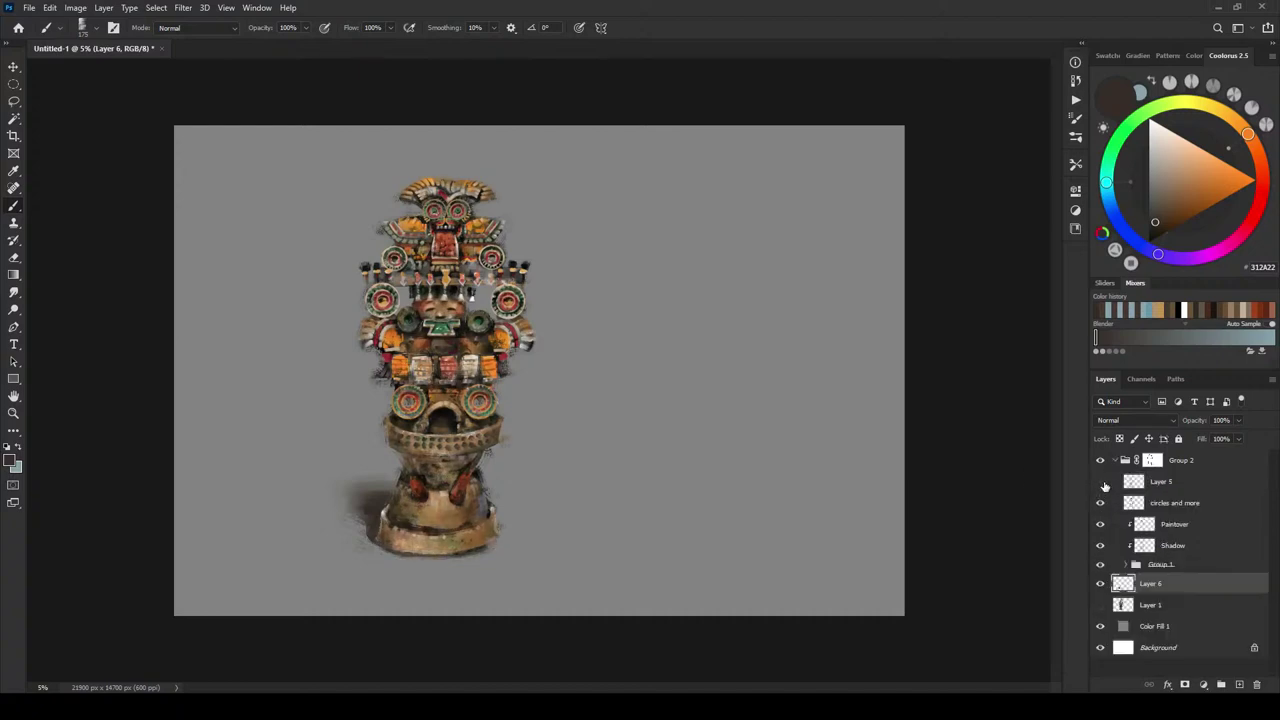
{"action": "left_click", "coordinate": [1101, 484]}
{"action": "left_click", "coordinate": [1101, 584]}
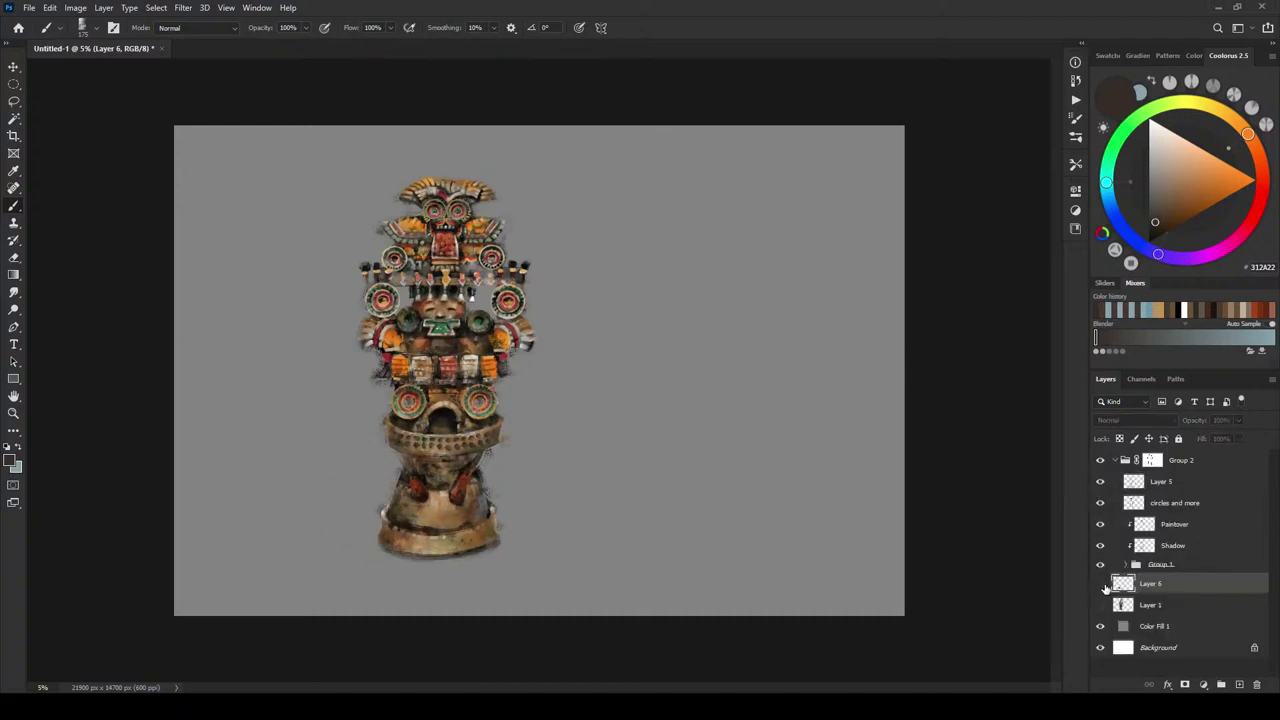
{"action": "left_click", "coordinate": [1101, 584]}
{"action": "key", "text": "v"}
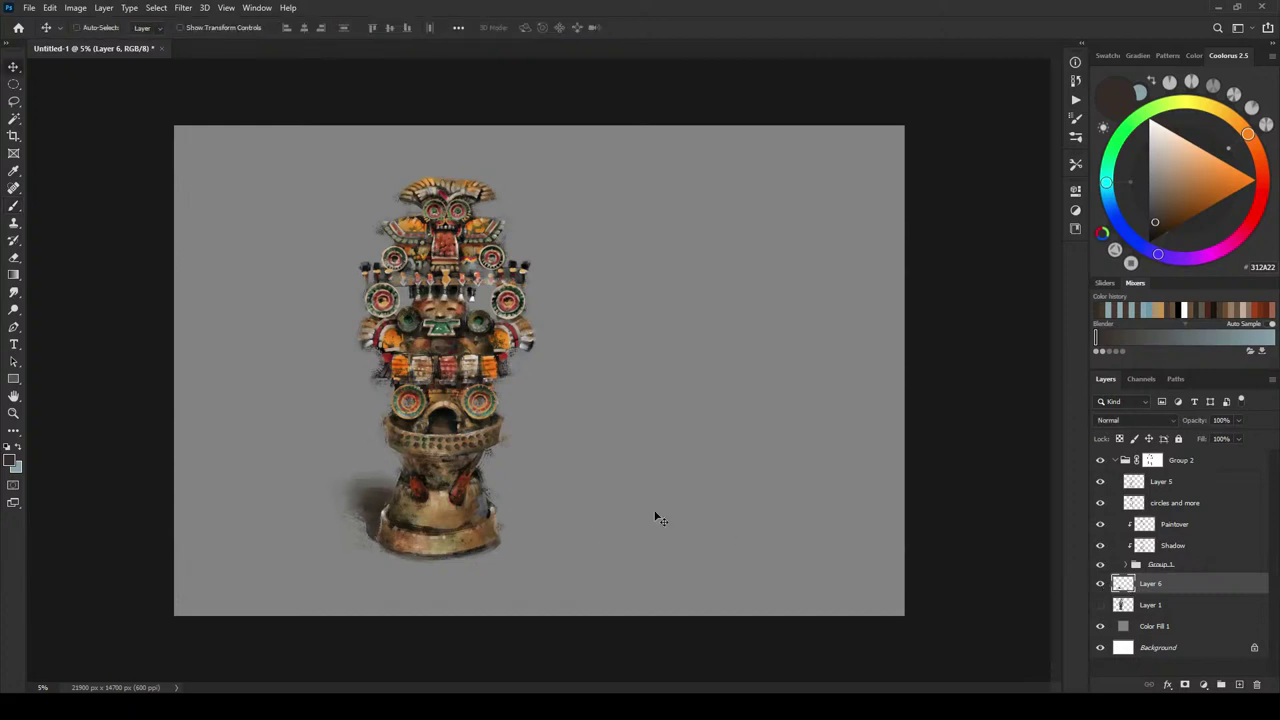
- Clean up the bottom edge of the pedestal on Group 2's layer mask with the eraser
{"action": "left_click", "coordinate": [1128, 487]}
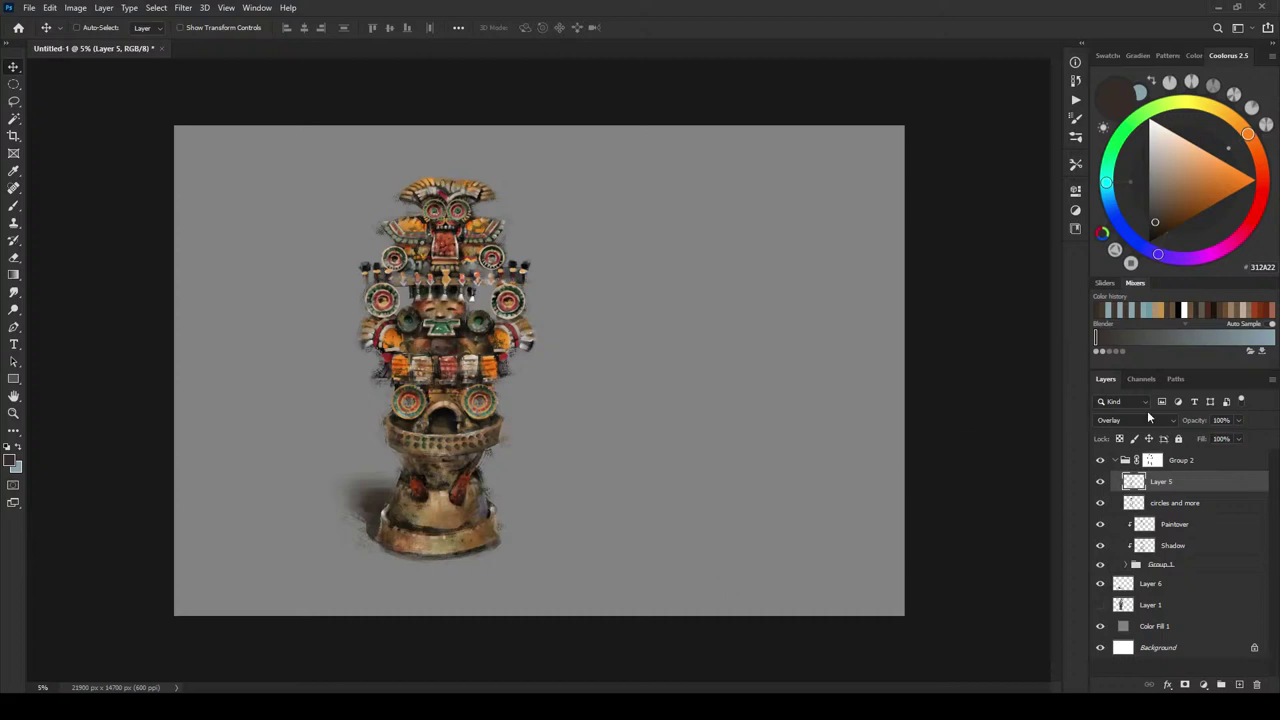
{"action": "left_click", "coordinate": [1152, 461]}
{"action": "key", "text": "b"}
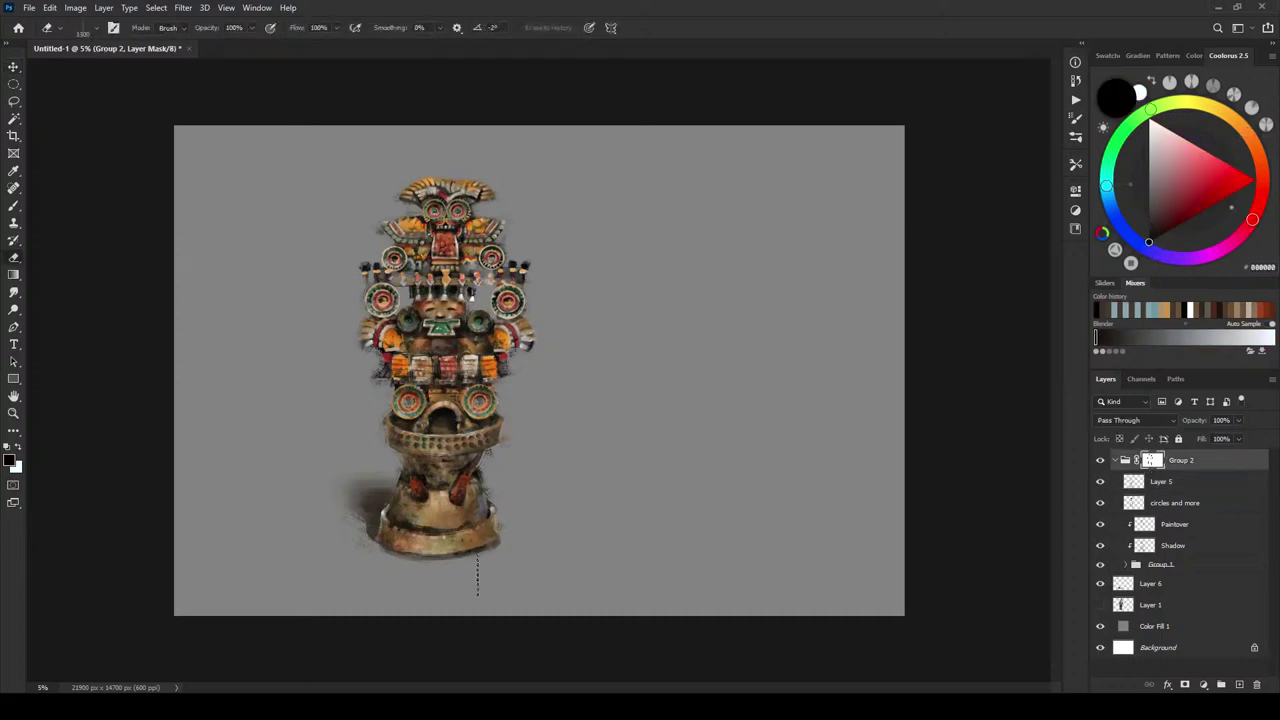
{"action": "key", "text": "["}
{"action": "key", "text": "x"}
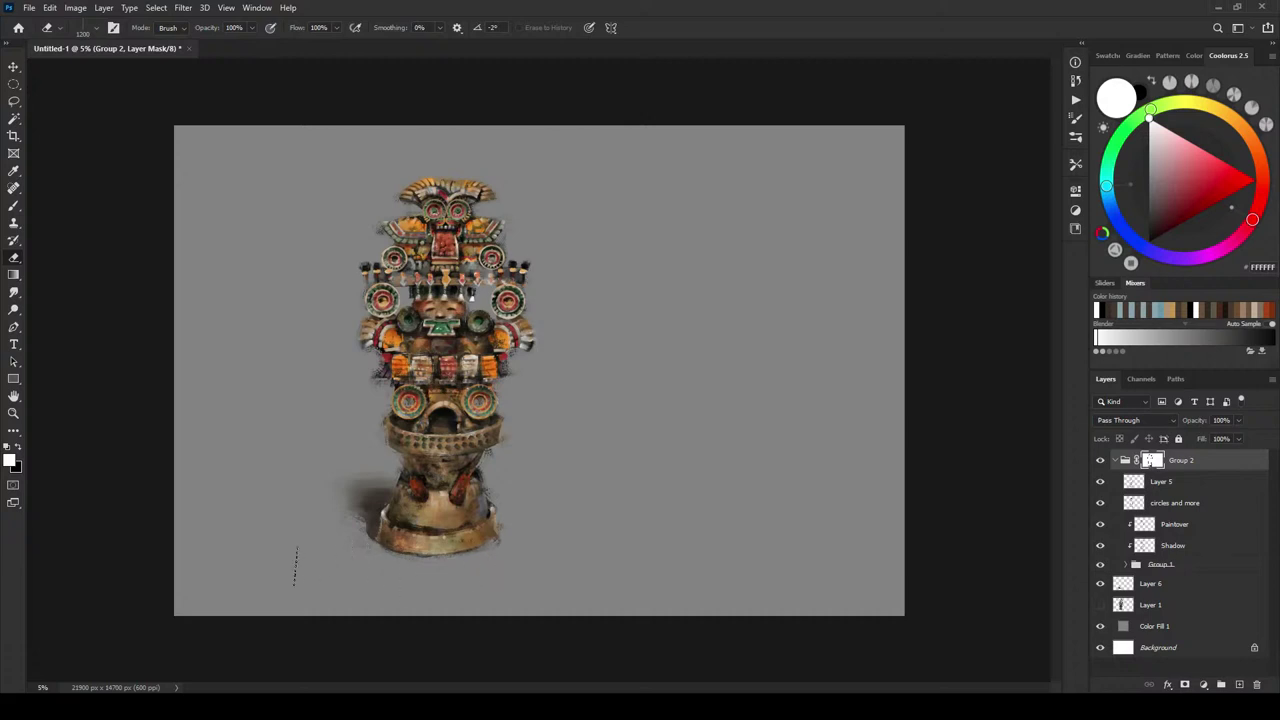
{"action": "key", "text": "b"}
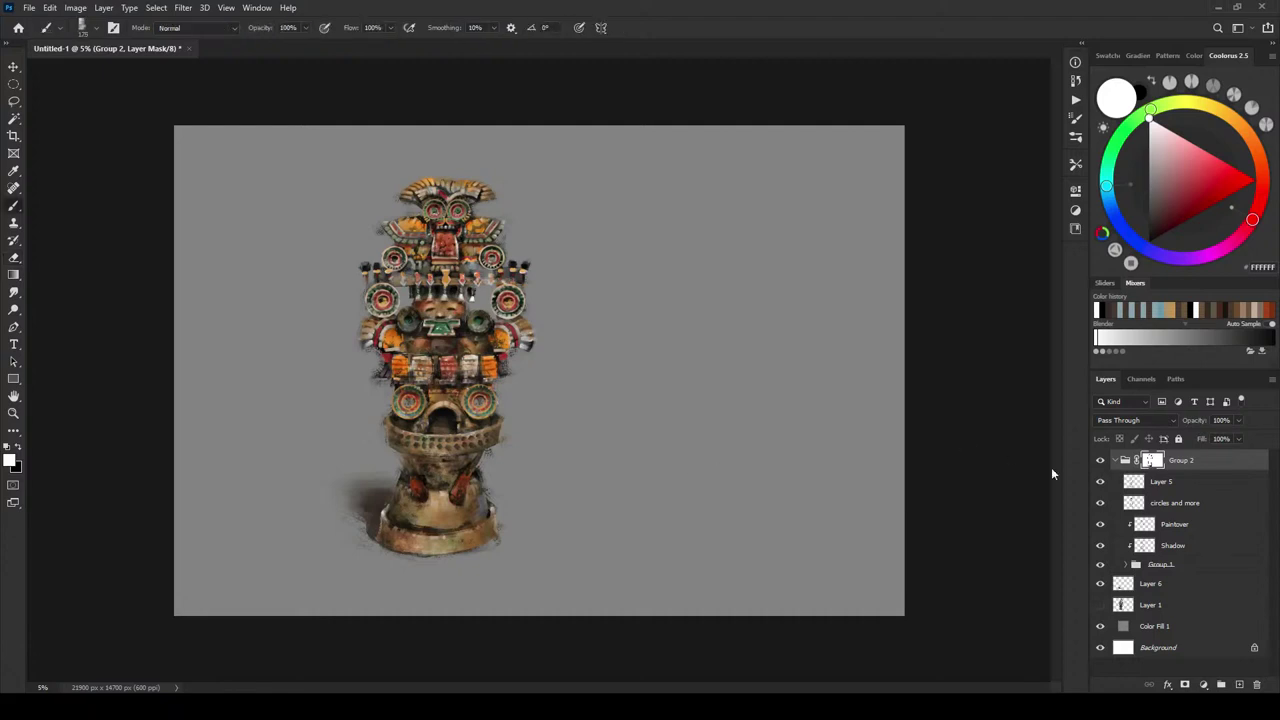
- Hide Group 2 briefly to inspect the cast shadow on its own
{"action": "left_click", "coordinate": [1114, 460]}
{"action": "left_click", "coordinate": [1101, 461]}
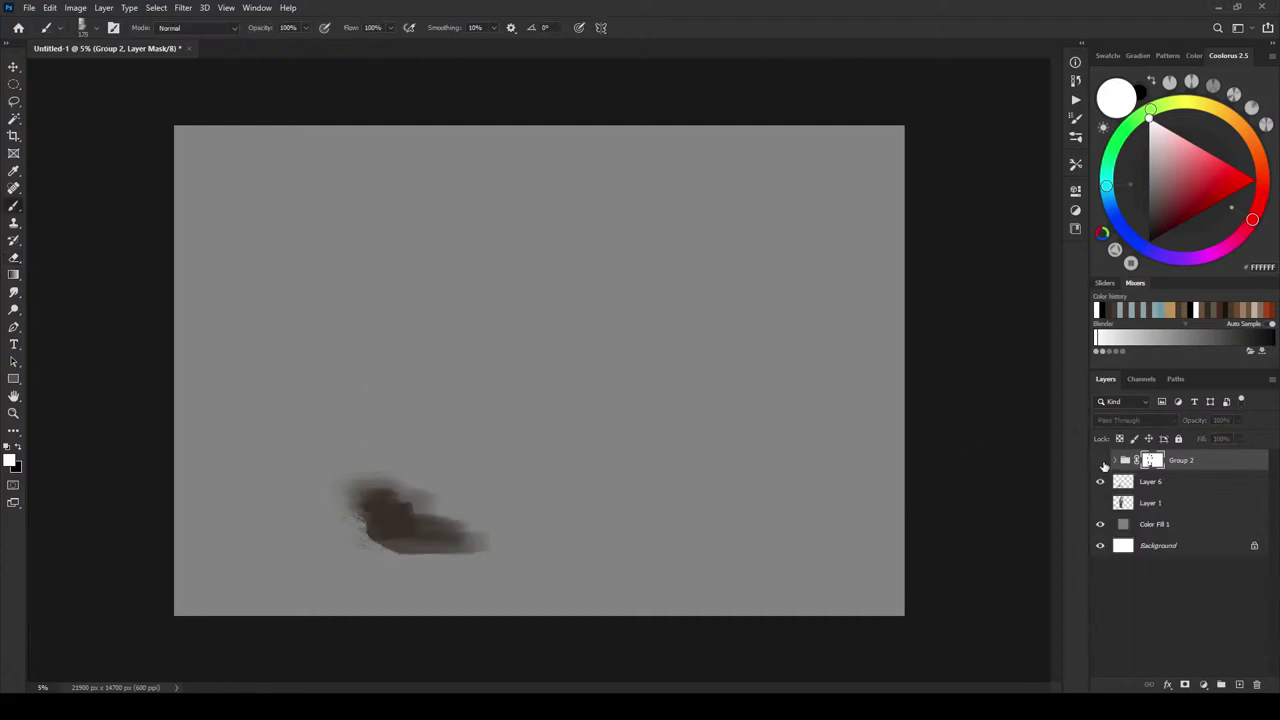
{"action": "left_click", "coordinate": [1101, 461]}
- Add a new layer above Group 2 and clip it to the group
{"action": "left_click", "coordinate": [1127, 460]}
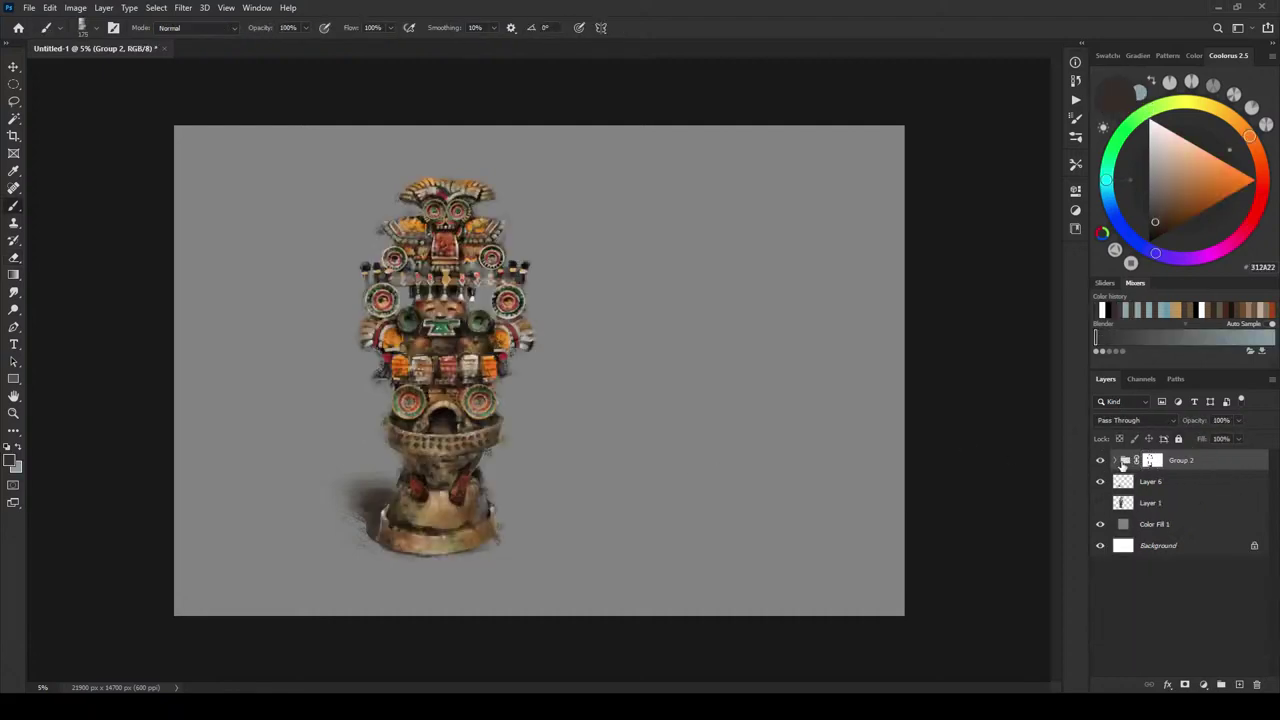
{"action": "left_click", "coordinate": [1115, 460]}
{"action": "left_click", "coordinate": [1117, 462]}
{"action": "left_click", "coordinate": [1117, 462]}
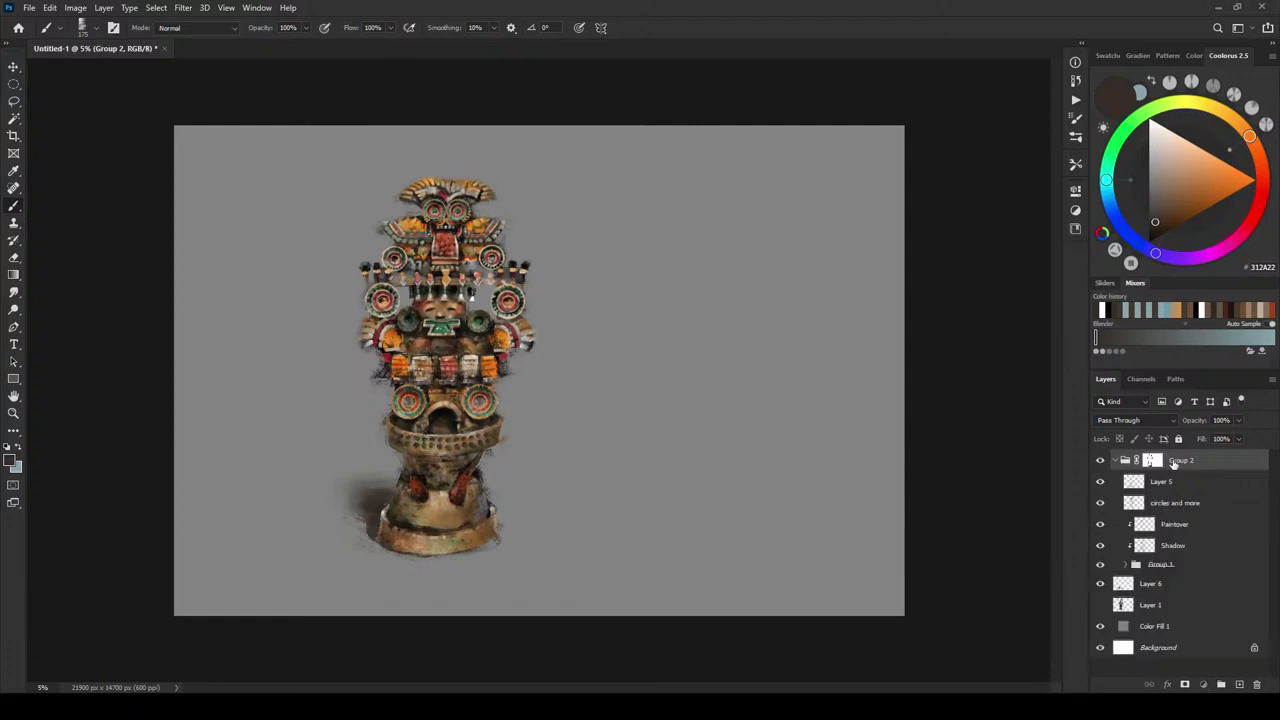
{"action": "left_click", "coordinate": [1118, 462]}
{"action": "left_click", "coordinate": [1240, 684]}
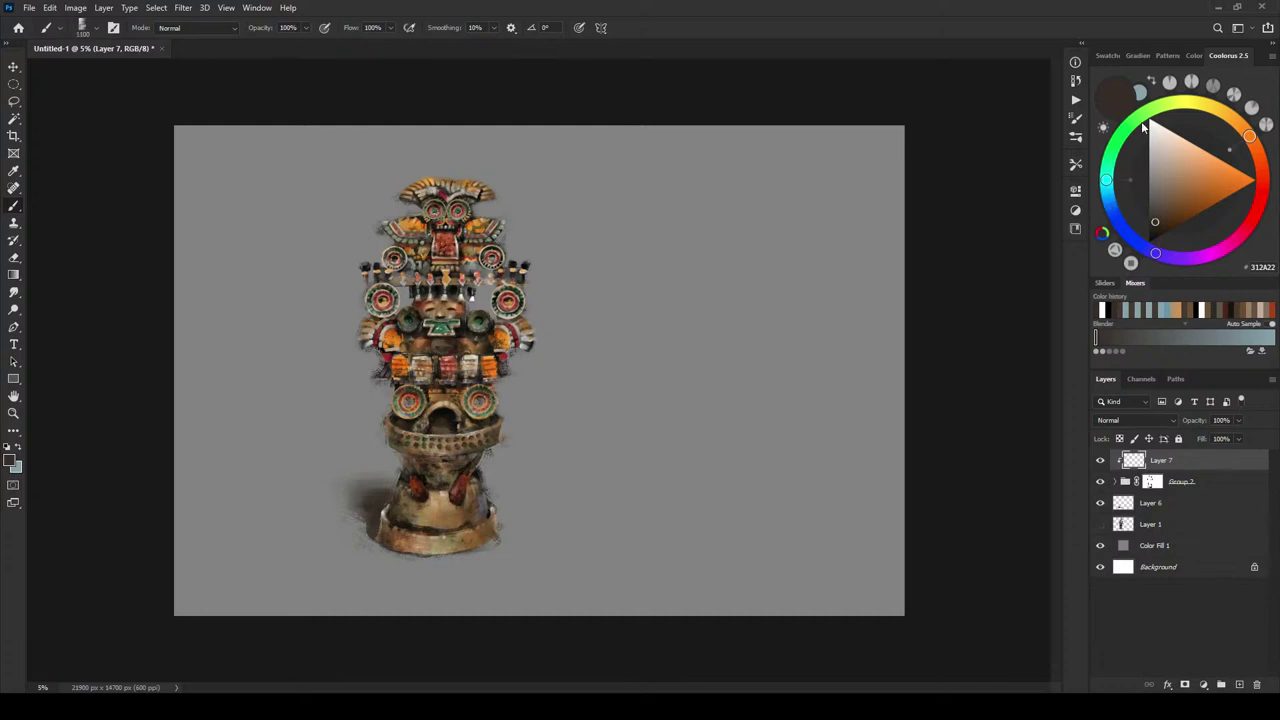
- Mute the studded bowl's colour on Layer 7 with violet-grey (#535057) strokes, reducing the brush size along the way
{"action": "left_click", "coordinate": [1155, 207]}
{"action": "left_click_drag", "start_coordinate": [1158, 253], "coordinate": [1151, 251]}
{"action": "left_click", "coordinate": [1151, 202]}
{"action": "left_click", "coordinate": [1152, 201]}
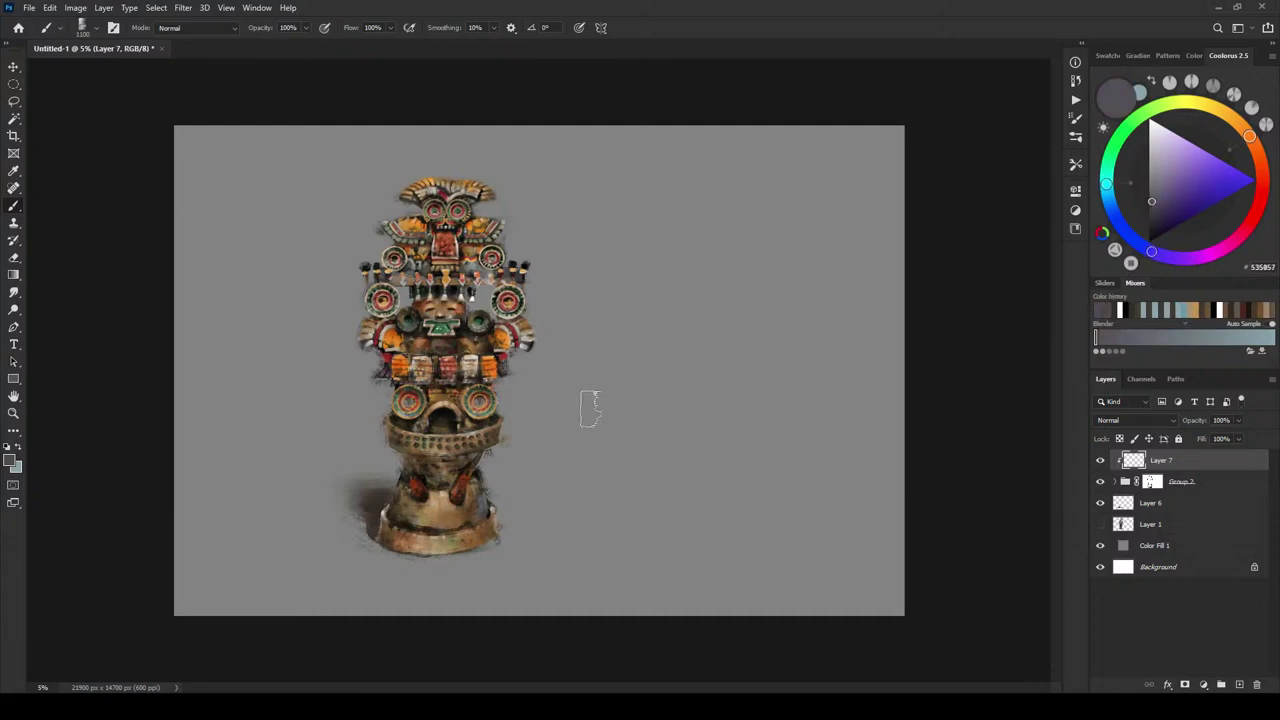
{"action": "mouse_move", "coordinate": [411, 457]}
{"action": "left_mouse_down"}
{"action": "mouse_move", "coordinate": [391, 441]}
{"action": "mouse_move", "coordinate": [504, 433]}
{"action": "left_mouse_up"}
{"action": "key", "text": "["}
{"action": "key", "text": "["}
{"action": "key", "text": "["}
{"action": "key", "text": "["}
{"action": "key", "text": "["}
{"action": "key", "text": "["}
{"action": "key", "text": "["}
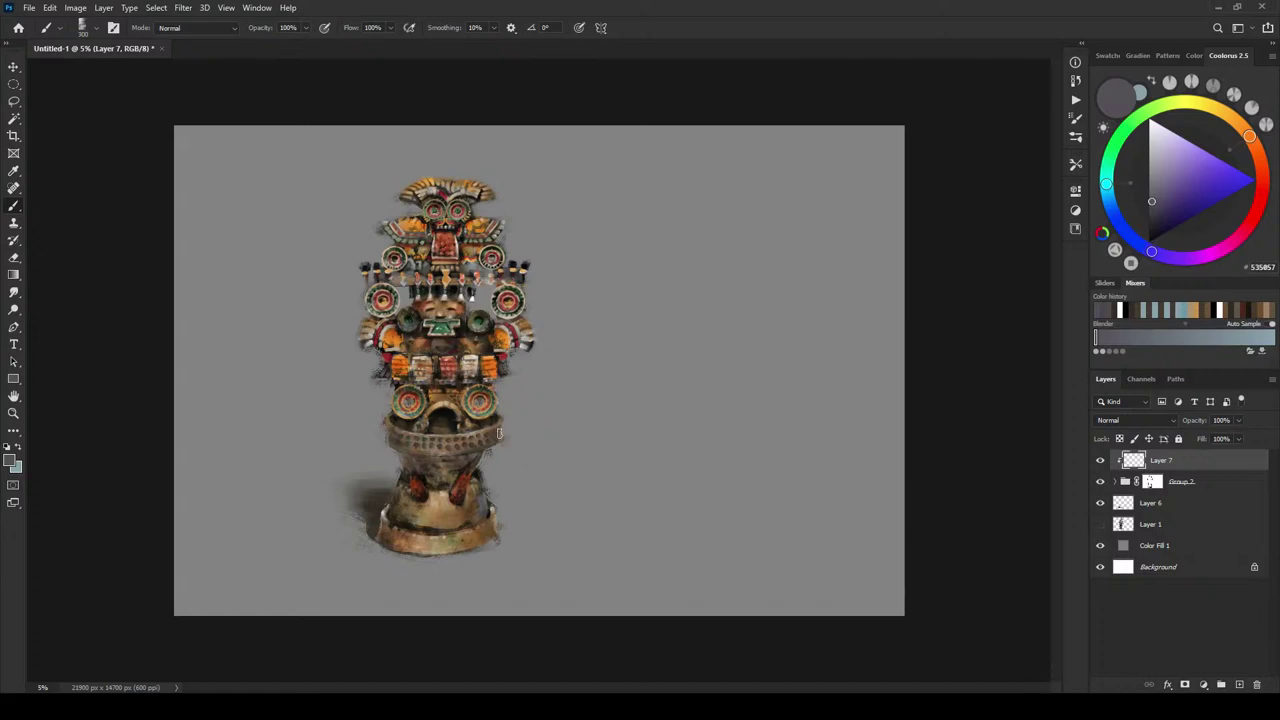
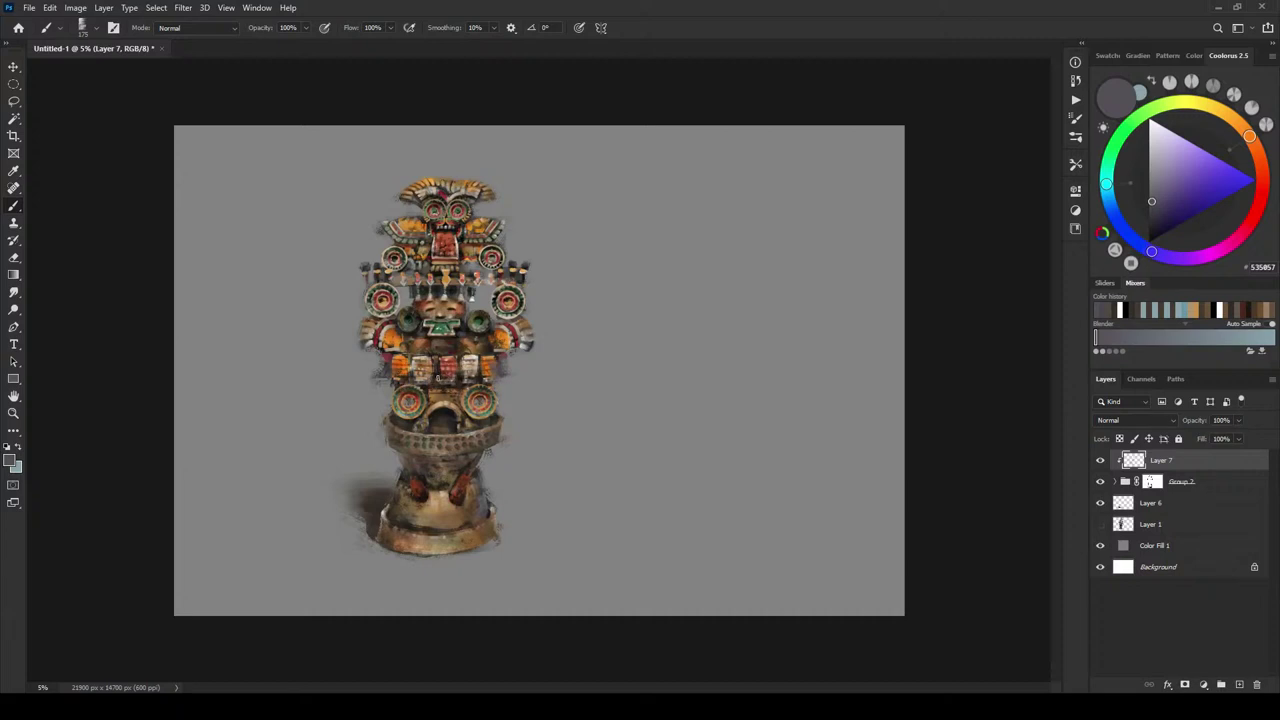
- Sample an ochre brown from above the white belt plate and repaint that plate's edge with a small brush
{"action": "key", "text": "["}
{"action": "key", "text": "["}
{"action": "key", "text": "["}
{"action": "key", "text": "["}
{"action": "key", "text": "x"}
{"action": "left_click", "coordinate": [481, 354], "text": "alt"}
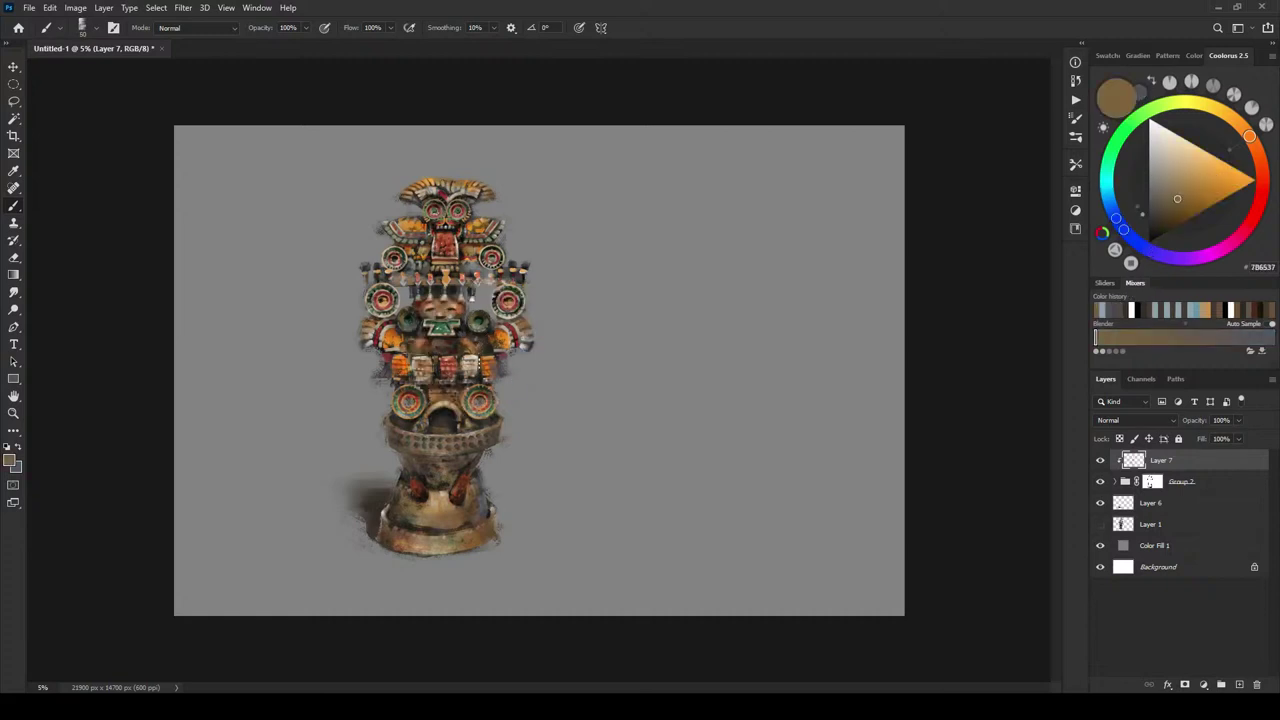
{"action": "left_click_drag", "start_coordinate": [480, 352], "coordinate": [478, 368]}
- Repaint the chest below the green mouth plate on Layer 7 with sampled tan, dark brown, grey-brown and rust tones at brush size 100
{"action": "left_click", "coordinate": [428, 336], "text": "alt"}
{"action": "key", "text": "bracketright"}
{"action": "key", "text": "bracketright"}
{"action": "key", "text": "bracketright"}
{"action": "key", "text": "bracketright"}
{"action": "key", "text": "bracketright"}
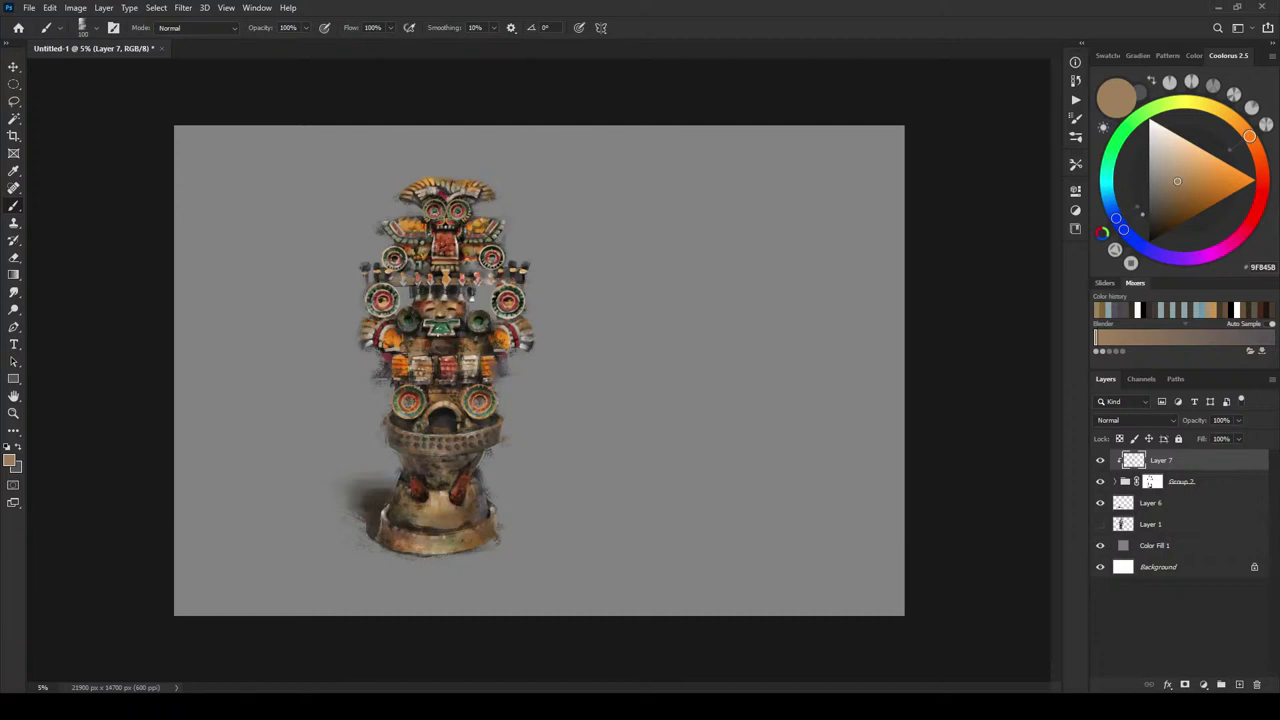
{"action": "left_click", "coordinate": [436, 342], "text": "alt"}
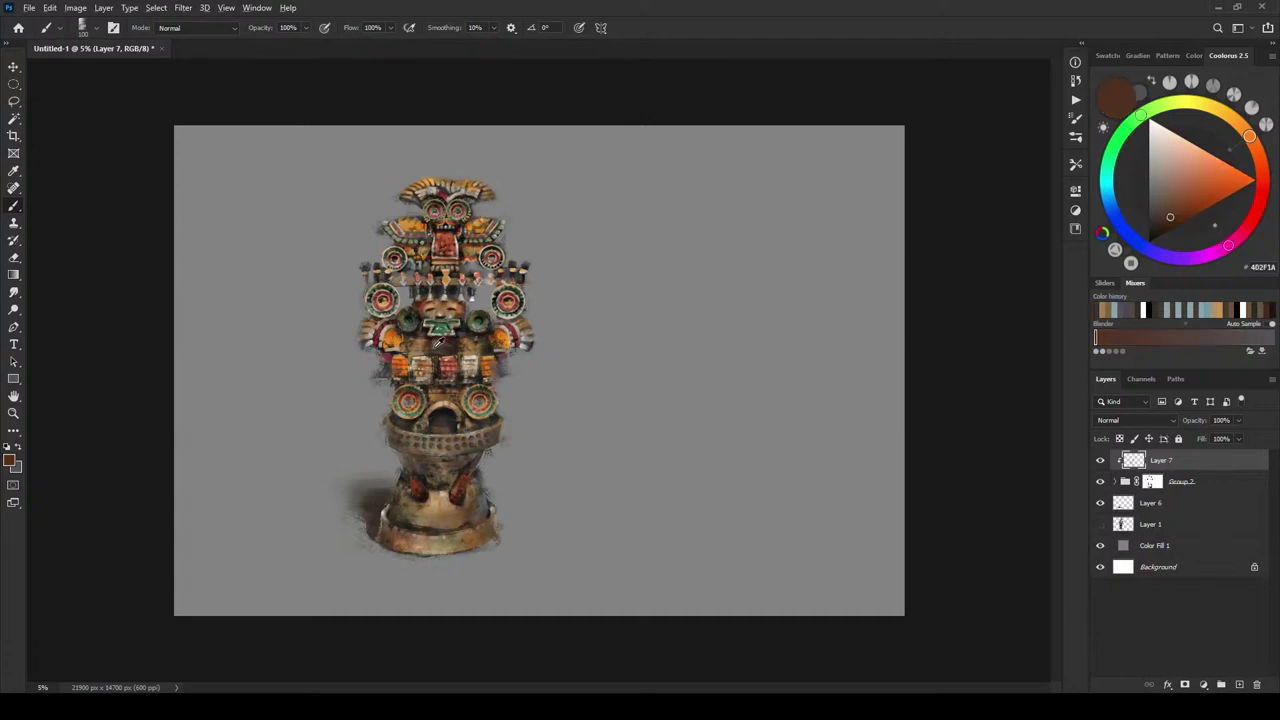
{"action": "left_click", "coordinate": [440, 350], "text": "alt"}
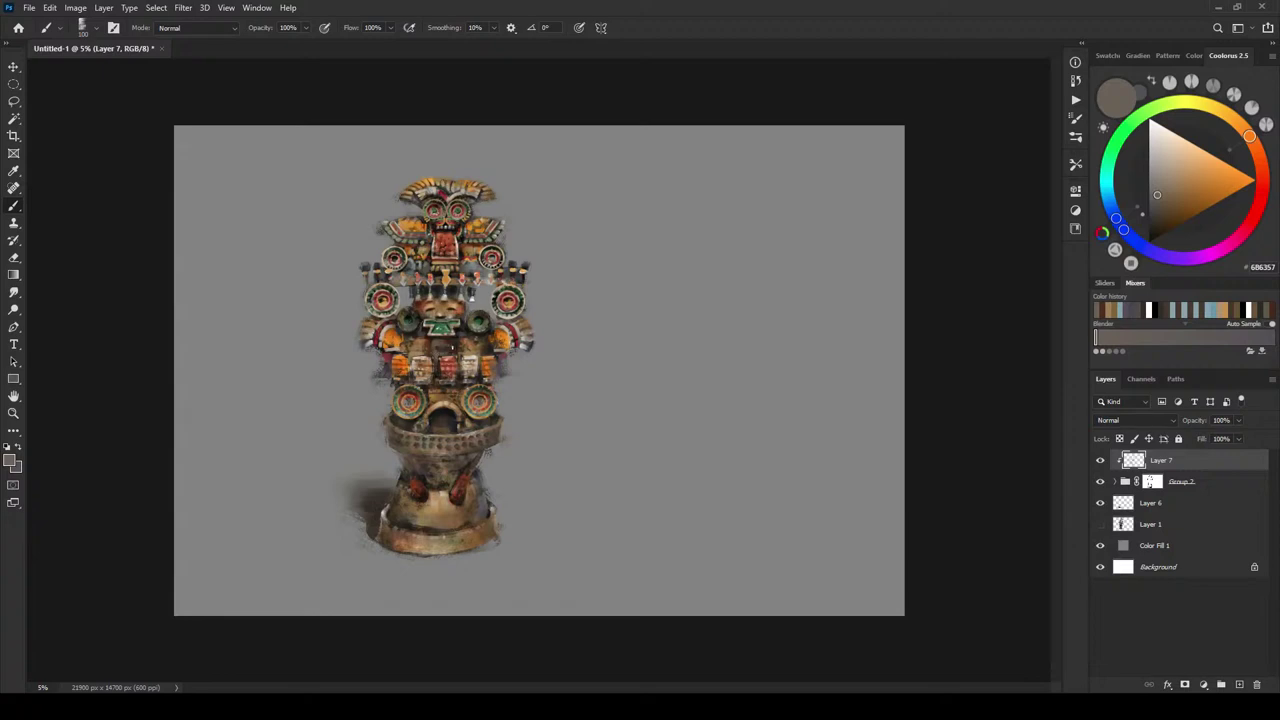
{"action": "left_click", "coordinate": [442, 374], "text": "alt"}
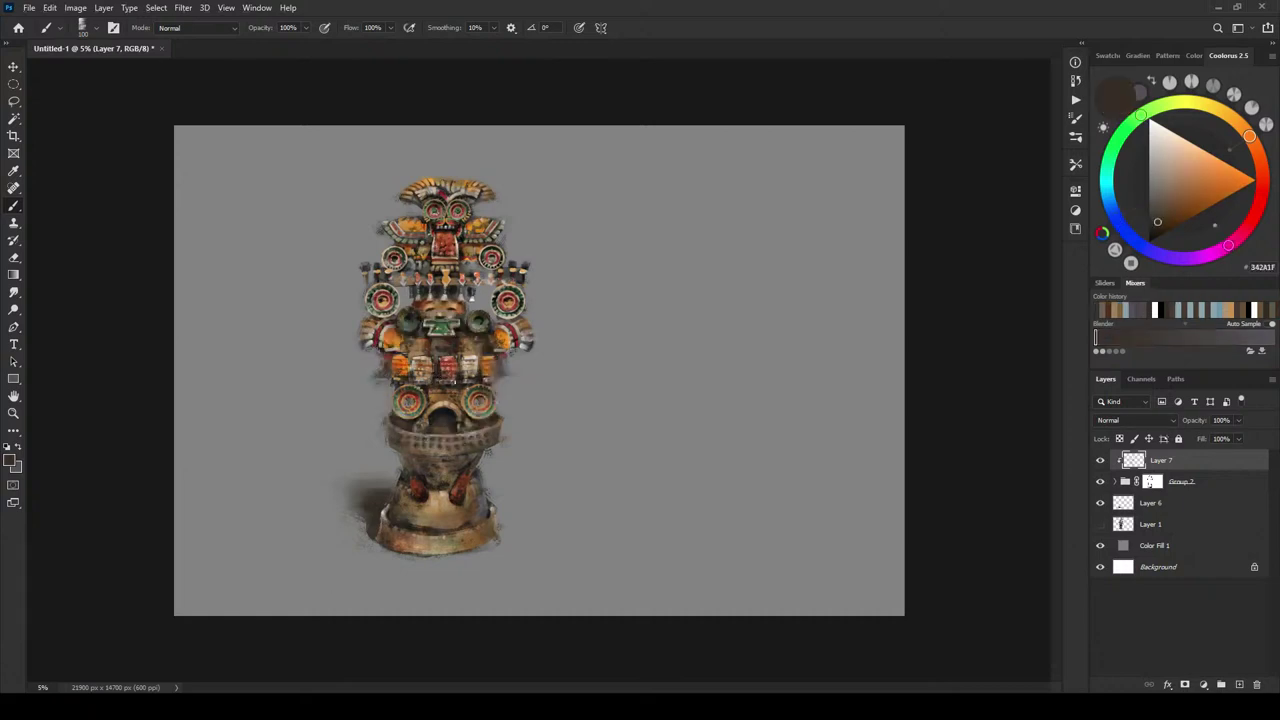
{"action": "left_click", "coordinate": [432, 344], "text": "alt"}
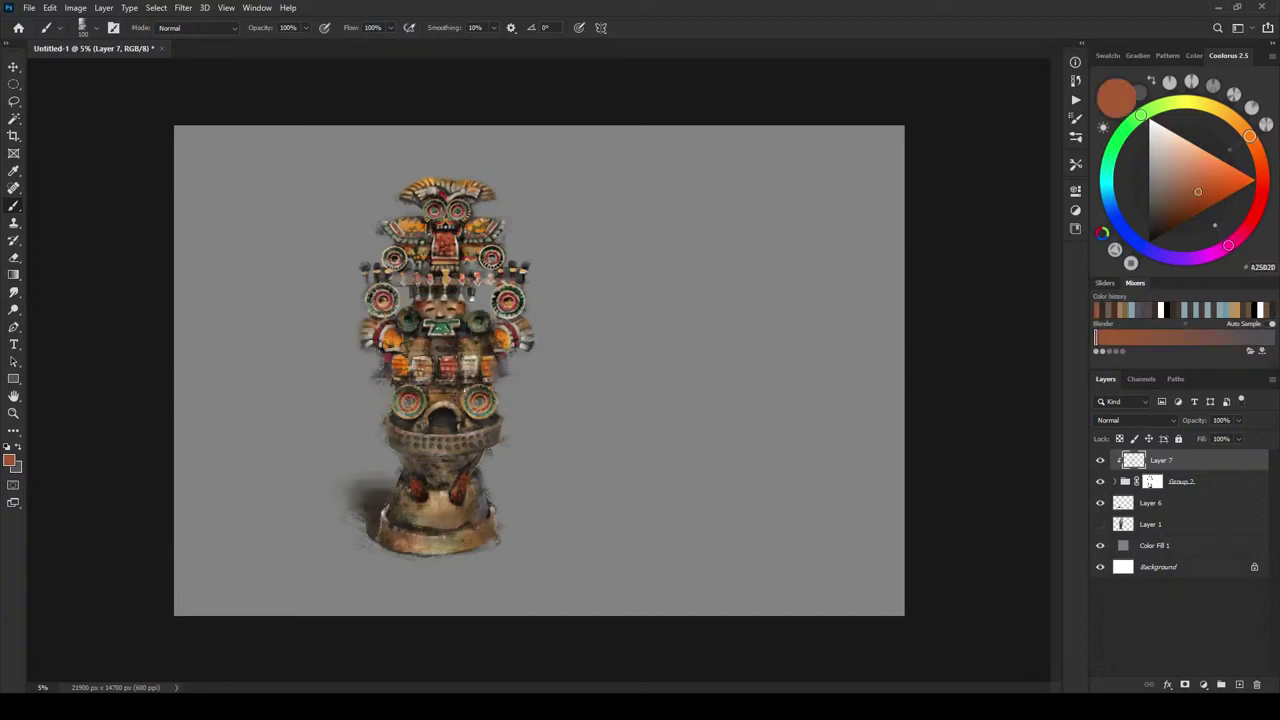
- Refine the waist between the belt plates and the arch with sampled ochre, dark brown, reddish brown, tan and near-black strokes
{"action": "left_click", "coordinate": [438, 390], "text": "alt"}
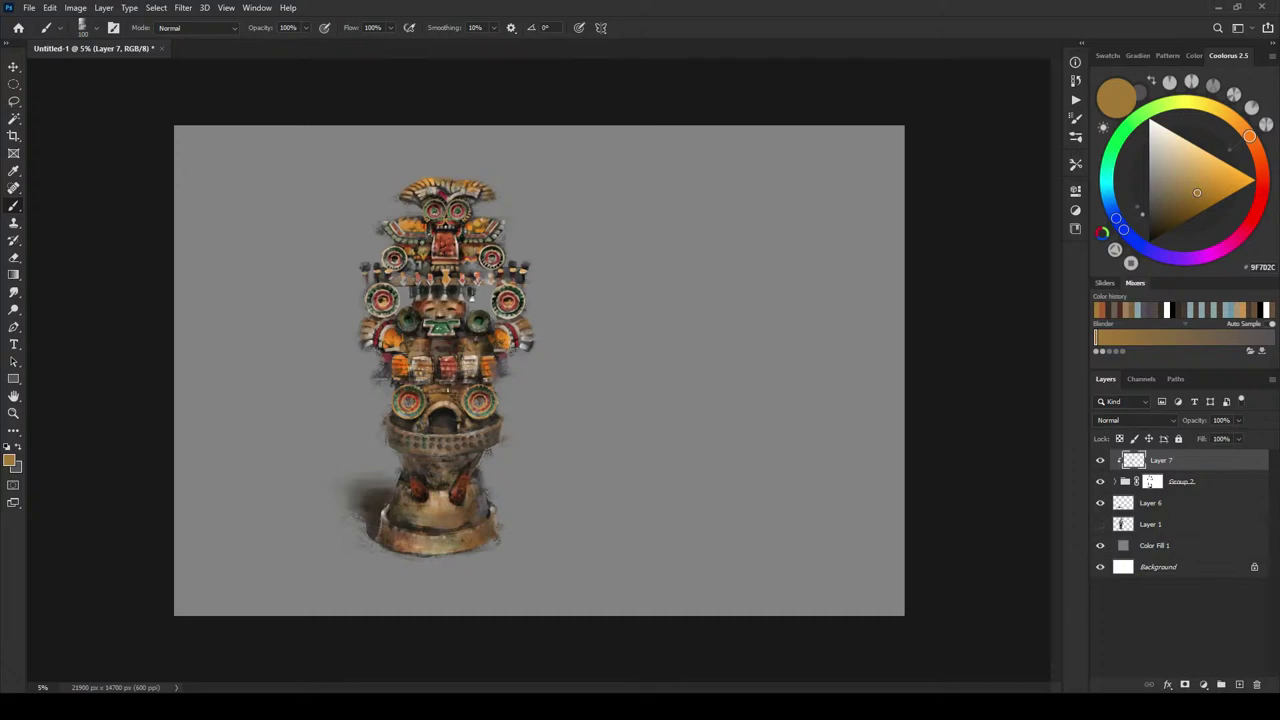
{"action": "left_click", "coordinate": [470, 384], "text": "alt"}
{"action": "left_click", "coordinate": [478, 380], "text": "alt"}
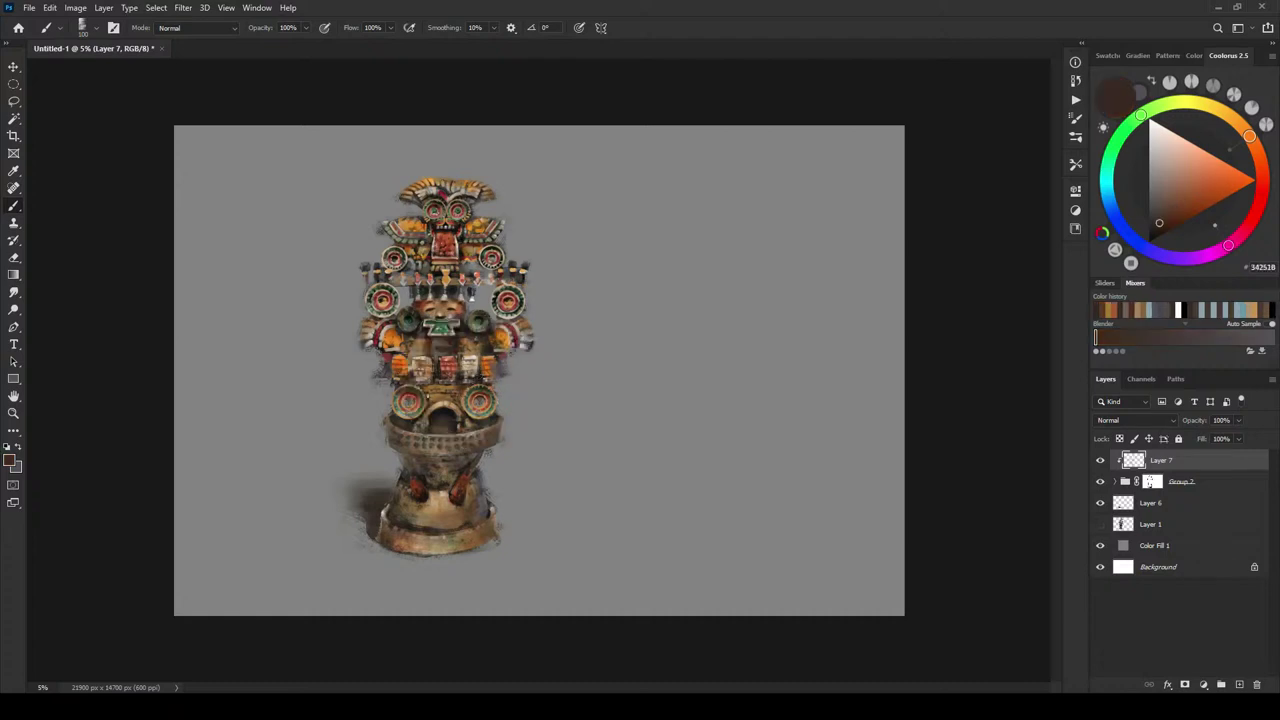
{"action": "left_click", "coordinate": [430, 385], "text": "alt"}
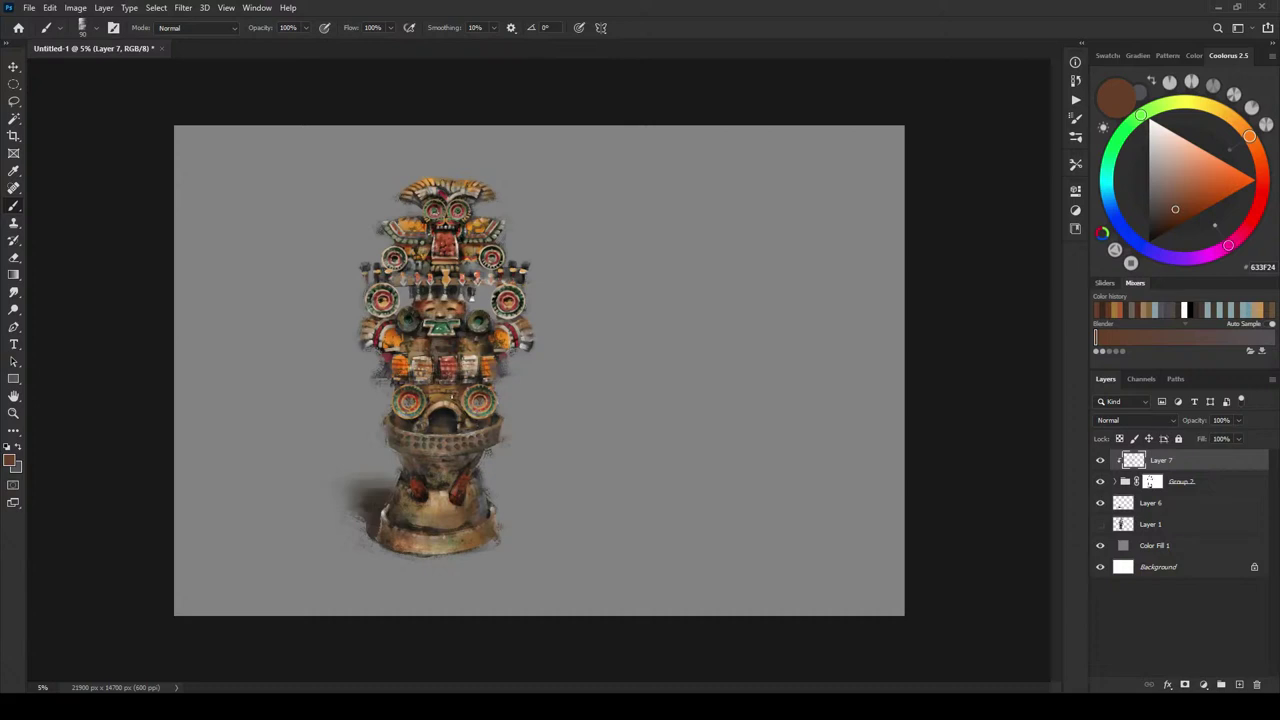
{"action": "left_click", "coordinate": [461, 402], "text": "alt"}
{"action": "key", "text": "bracketright"}
{"action": "key", "text": "bracketright"}
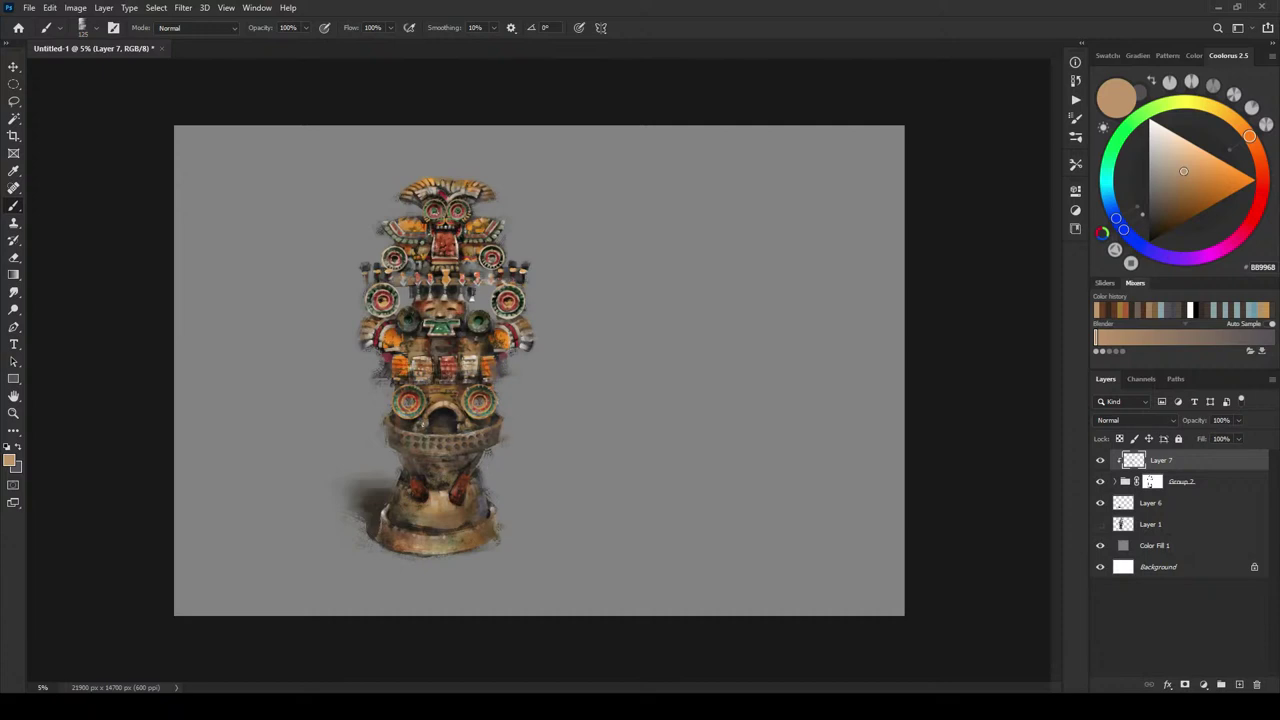
{"action": "left_click", "coordinate": [416, 420], "text": "alt"}
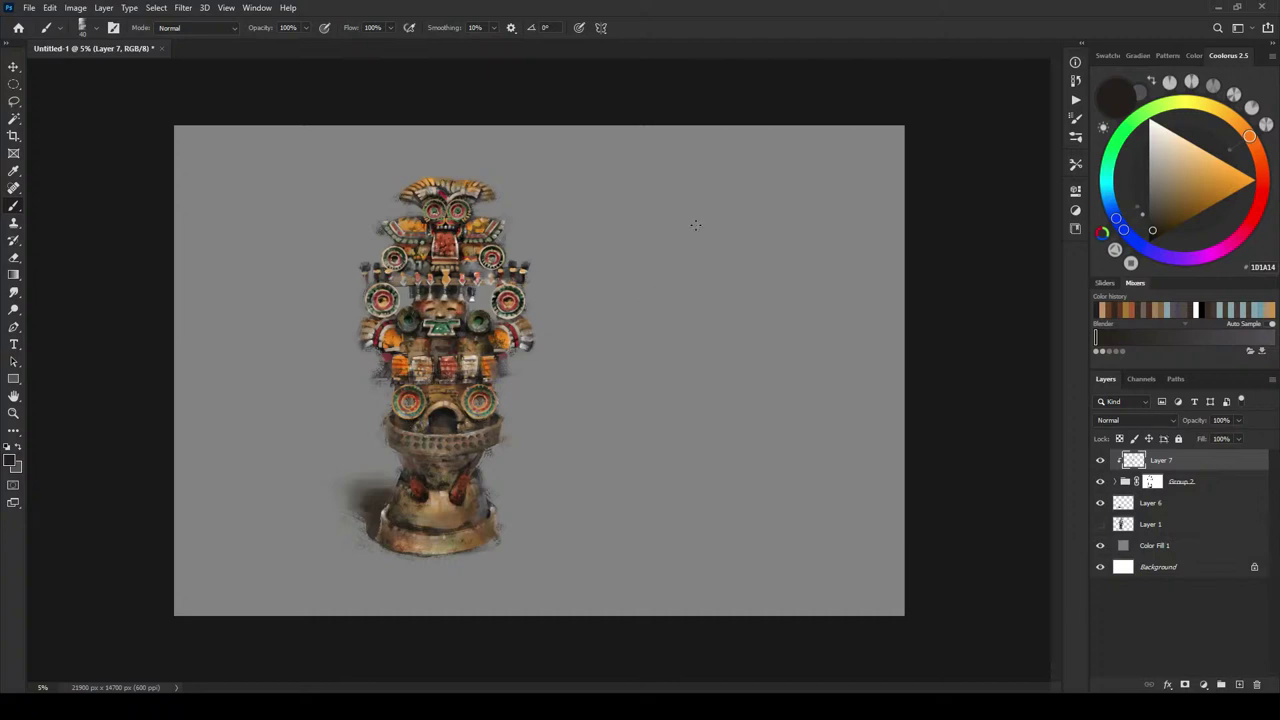
- Rework the chest above the belt plates with sampled tan, ochre-brown and reddish-brown strokes, using a larger brush
{"action": "left_click", "coordinate": [416, 356], "text": "alt"}
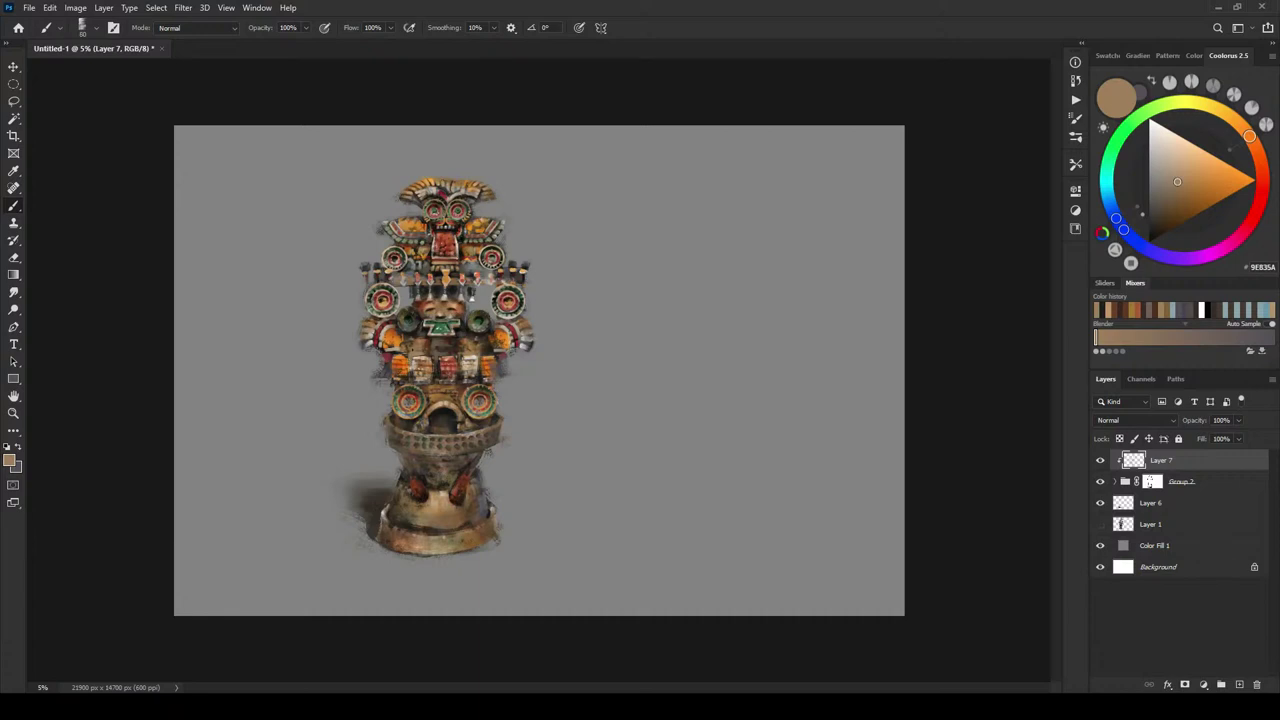
{"action": "left_click", "coordinate": [414, 347], "text": "alt"}
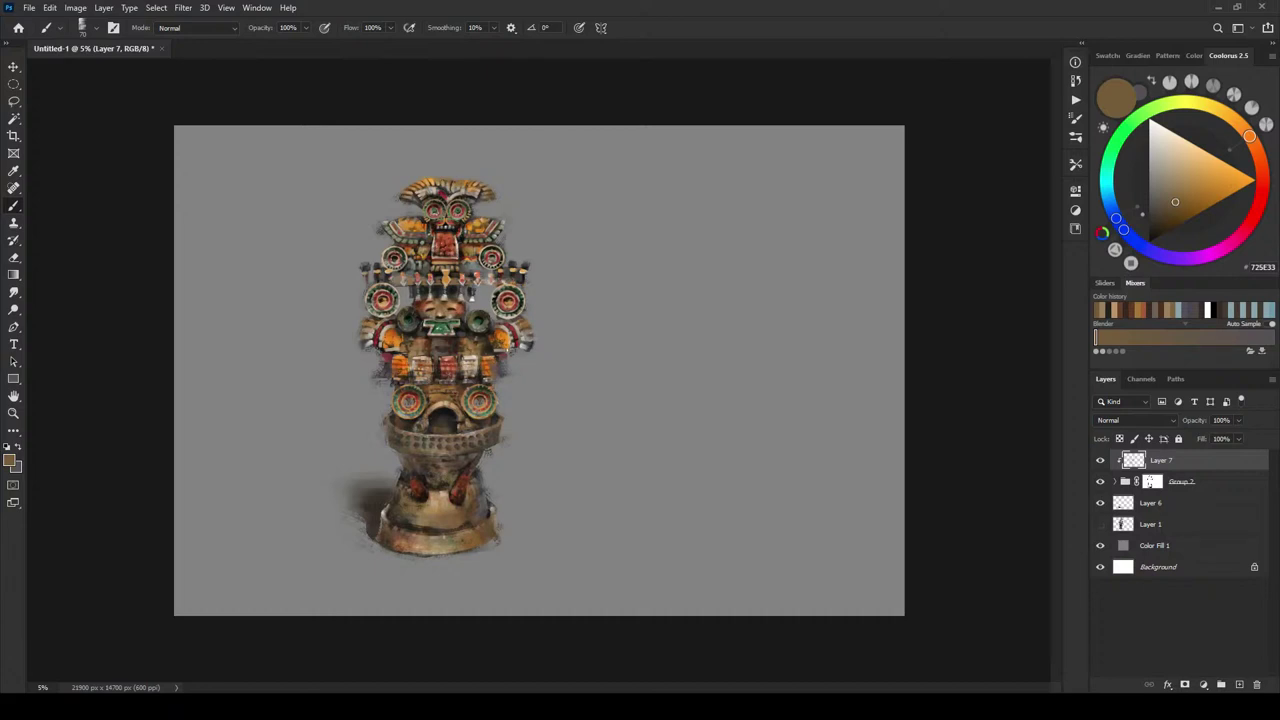
{"action": "key", "text": "bracketright"}
{"action": "key", "text": "bracketright"}
{"action": "key", "text": "bracketright"}
{"action": "key", "text": "bracketright"}
{"action": "key", "text": "bracketright"}
{"action": "left_click", "coordinate": [461, 343], "text": "alt"}
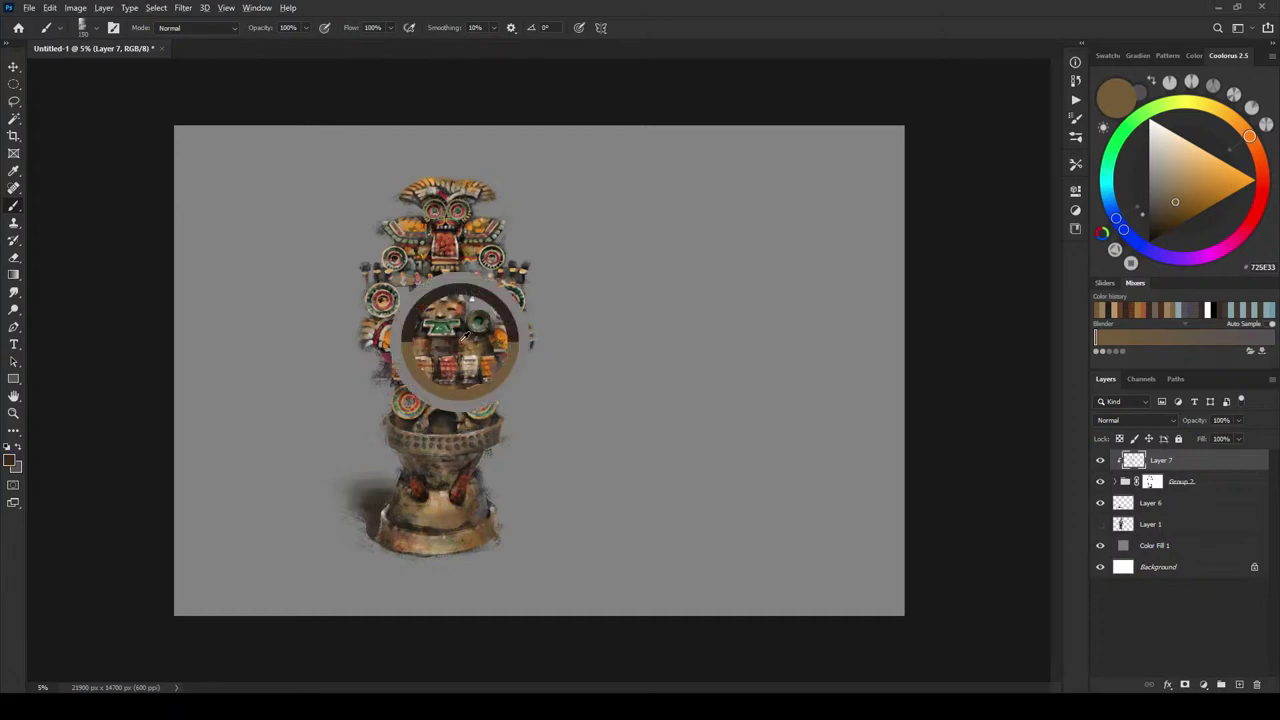
{"action": "left_click", "coordinate": [428, 342], "text": "alt"}
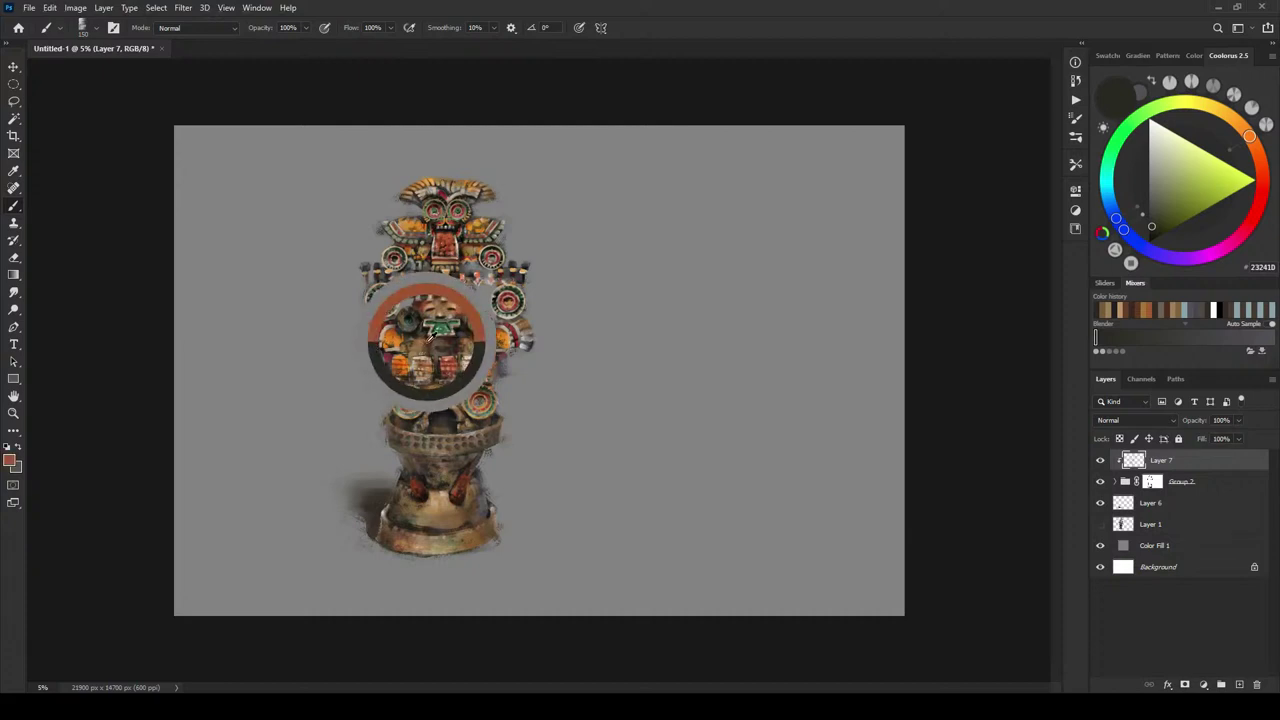
{"action": "left_click_drag", "start_coordinate": [422, 349], "coordinate": [404, 350]}
{"action": "key", "text": "bracketleft"}
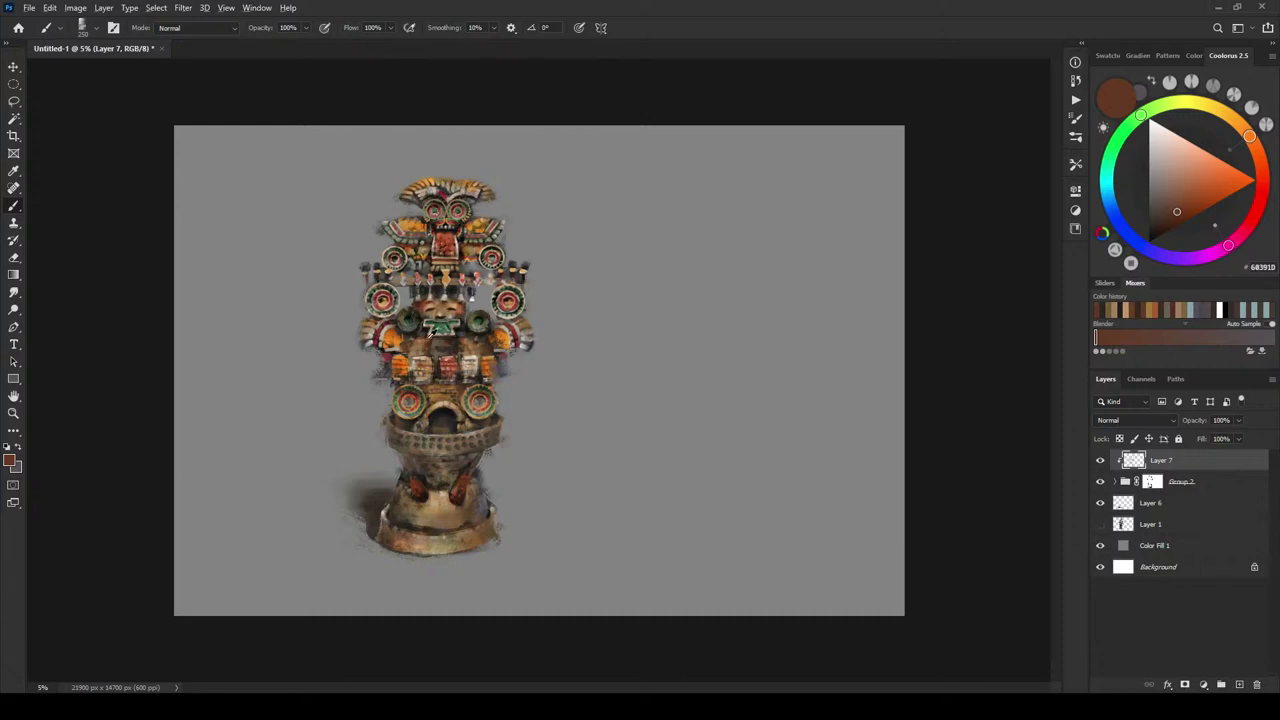
{"action": "left_click", "coordinate": [426, 338], "text": "alt"}
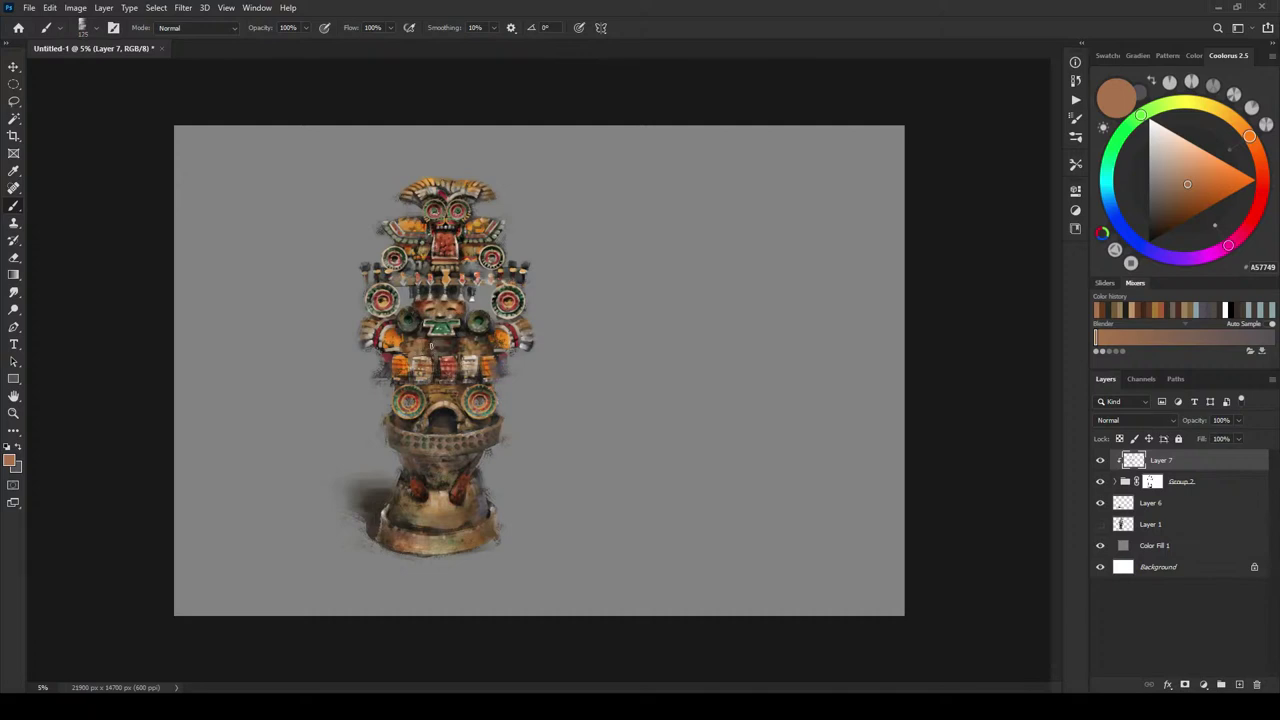
- Detail the upper mask around its eyes and mouth with sampled near-black, tan and green tones, using a small brush
{"action": "left_click", "coordinate": [487, 328], "text": "alt"}
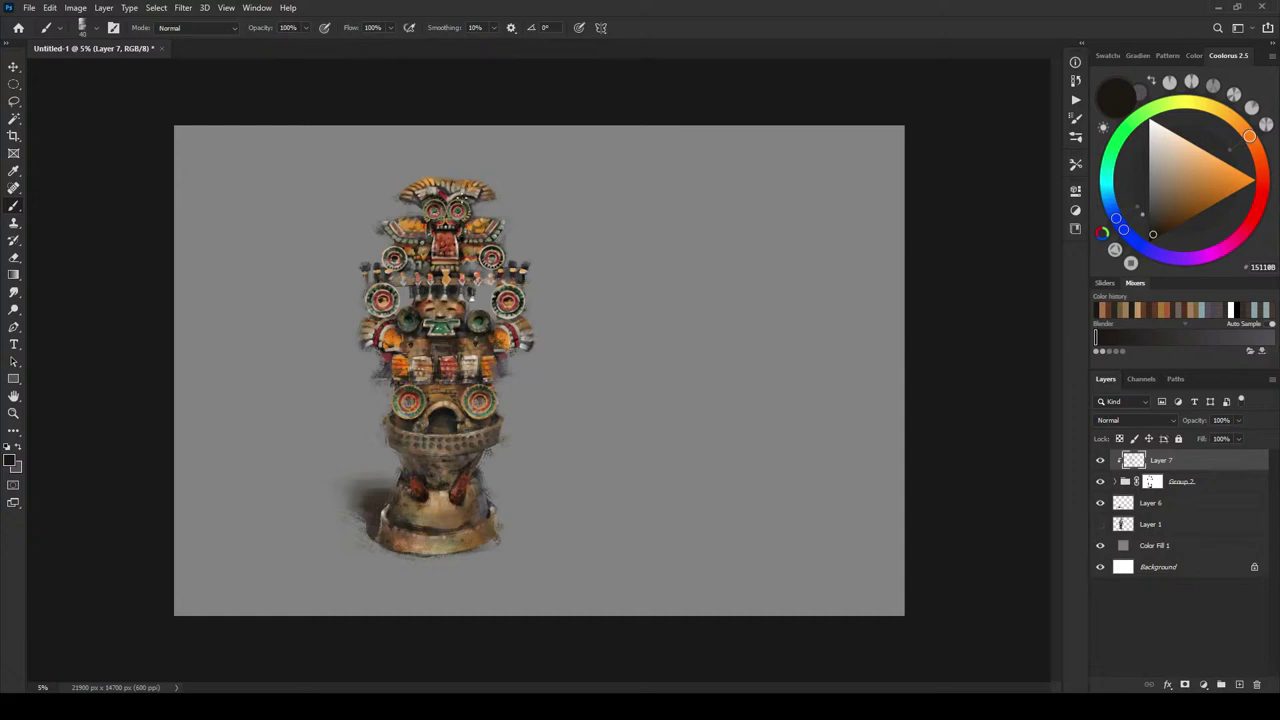
{"action": "left_click", "coordinate": [449, 213], "text": "alt"}
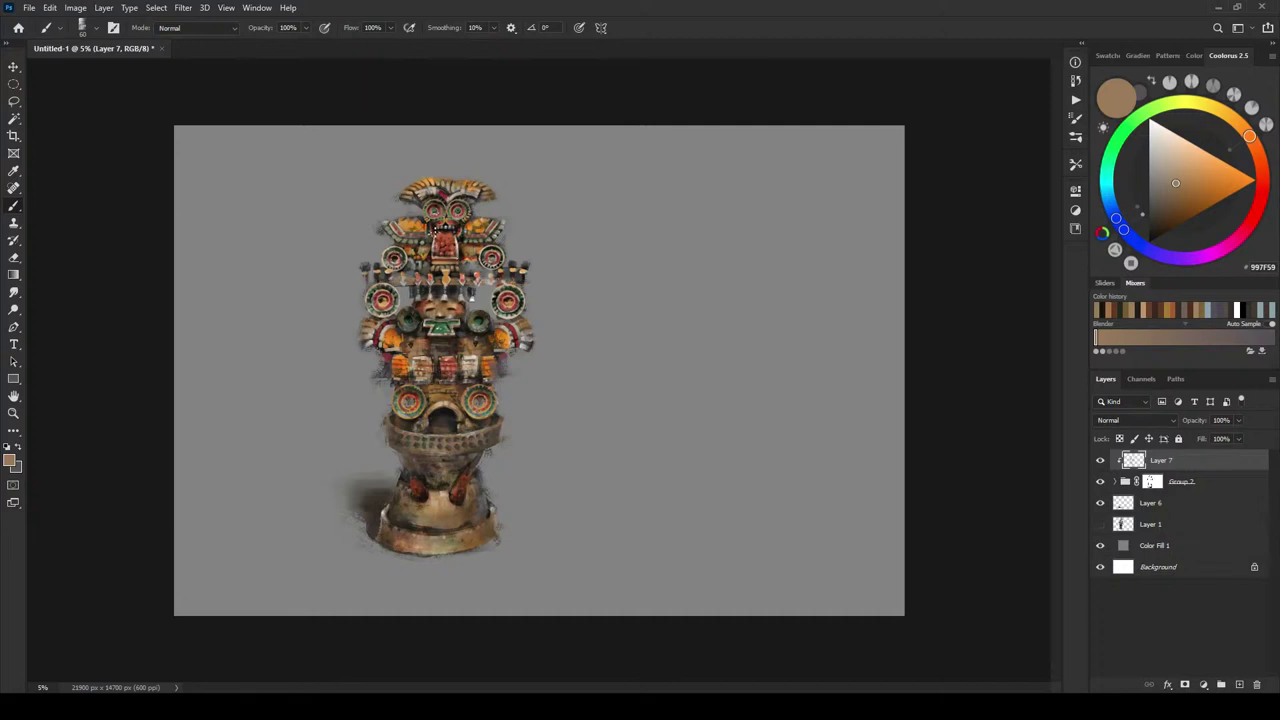
{"action": "left_click", "coordinate": [450, 212], "text": "alt"}
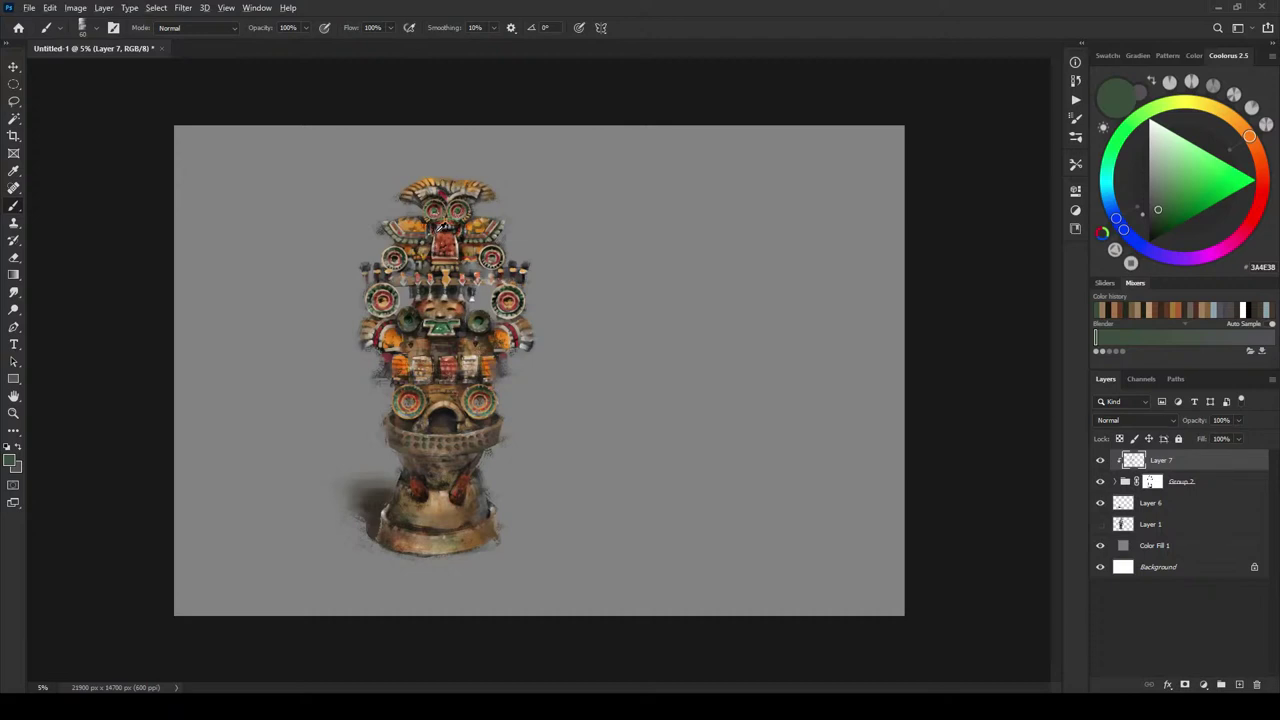
{"action": "left_click", "coordinate": [416, 240], "text": "alt"}
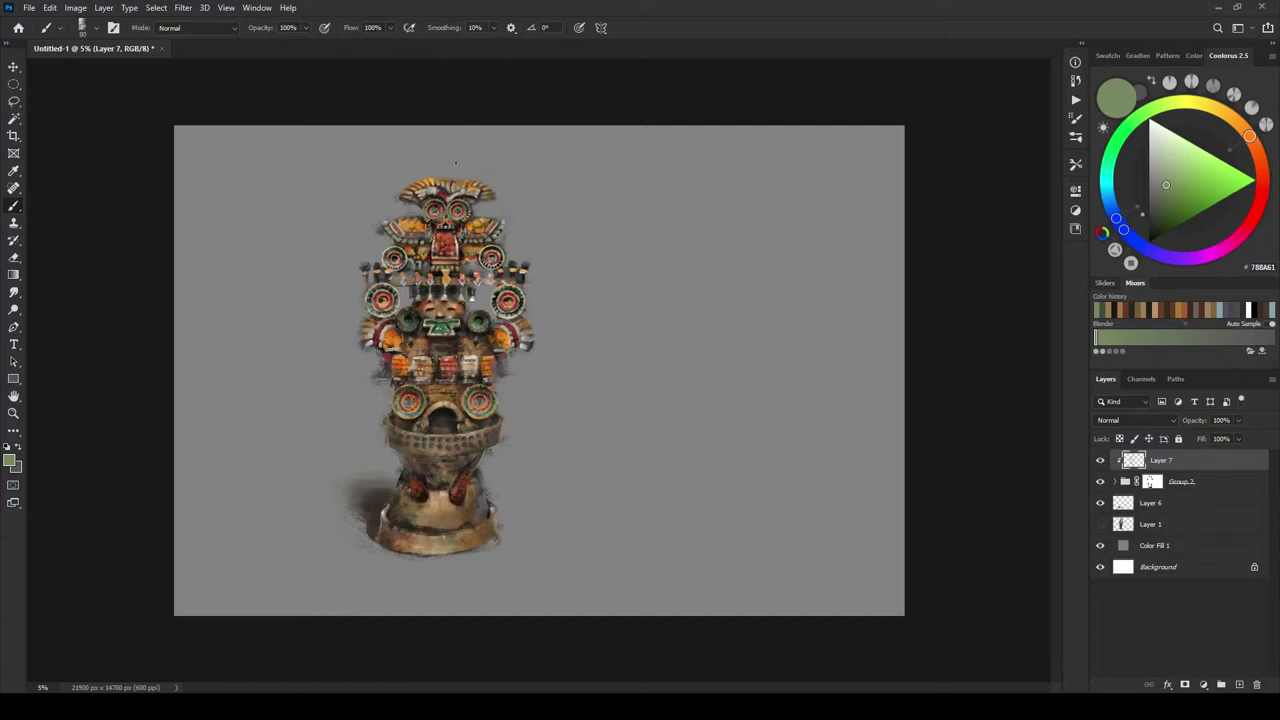
{"action": "left_click", "coordinate": [447, 226], "text": "alt"}
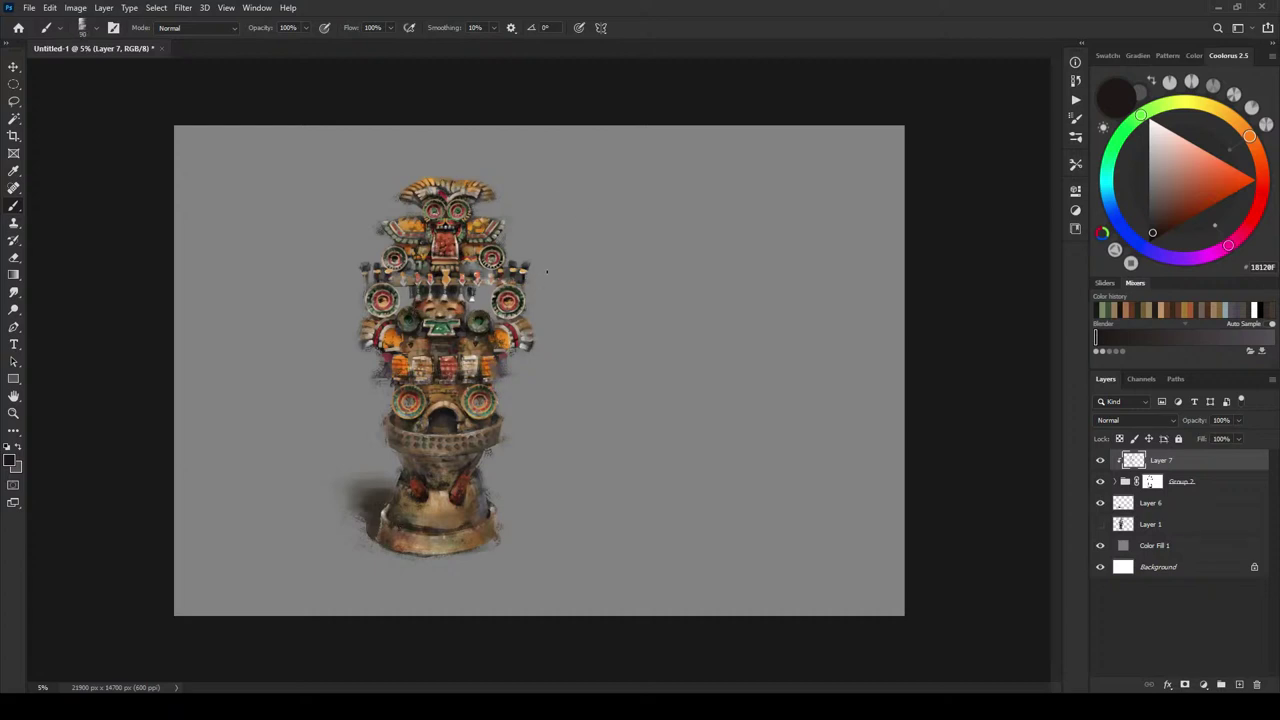
- Touch up the figure's upper ornaments on Layer 7 with ochre, grey-beige and olive tones sampled from the discs and wings
{"action": "left_click", "coordinate": [422, 401], "text": "alt"}
{"action": "left_click", "coordinate": [417, 408], "text": "alt"}
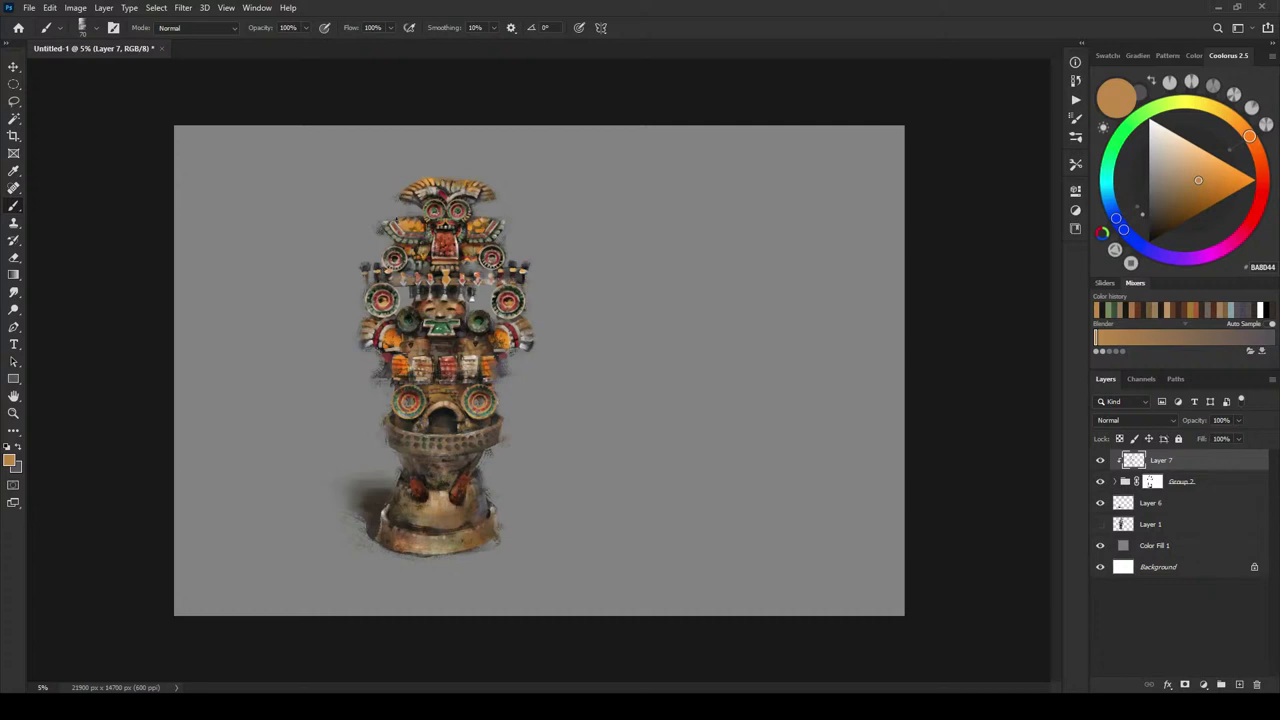
{"action": "left_click", "coordinate": [412, 235], "text": "alt"}
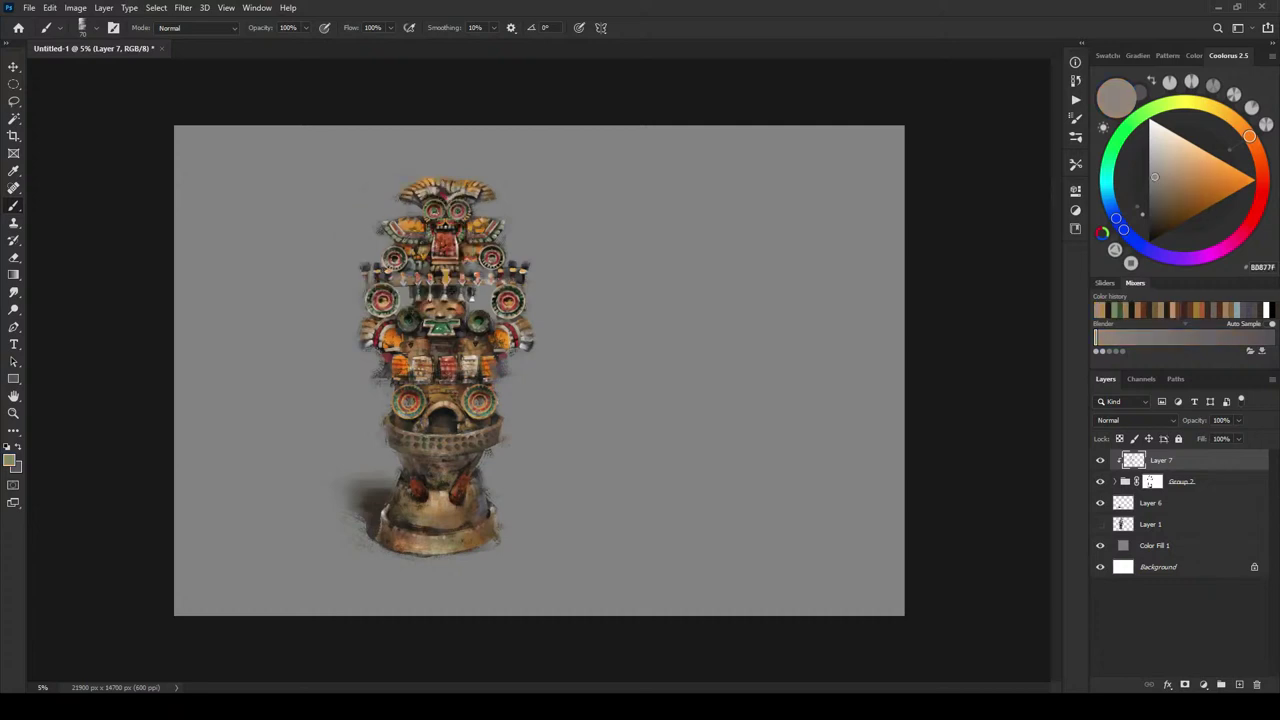
{"action": "left_click", "coordinate": [490, 314], "text": "alt"}
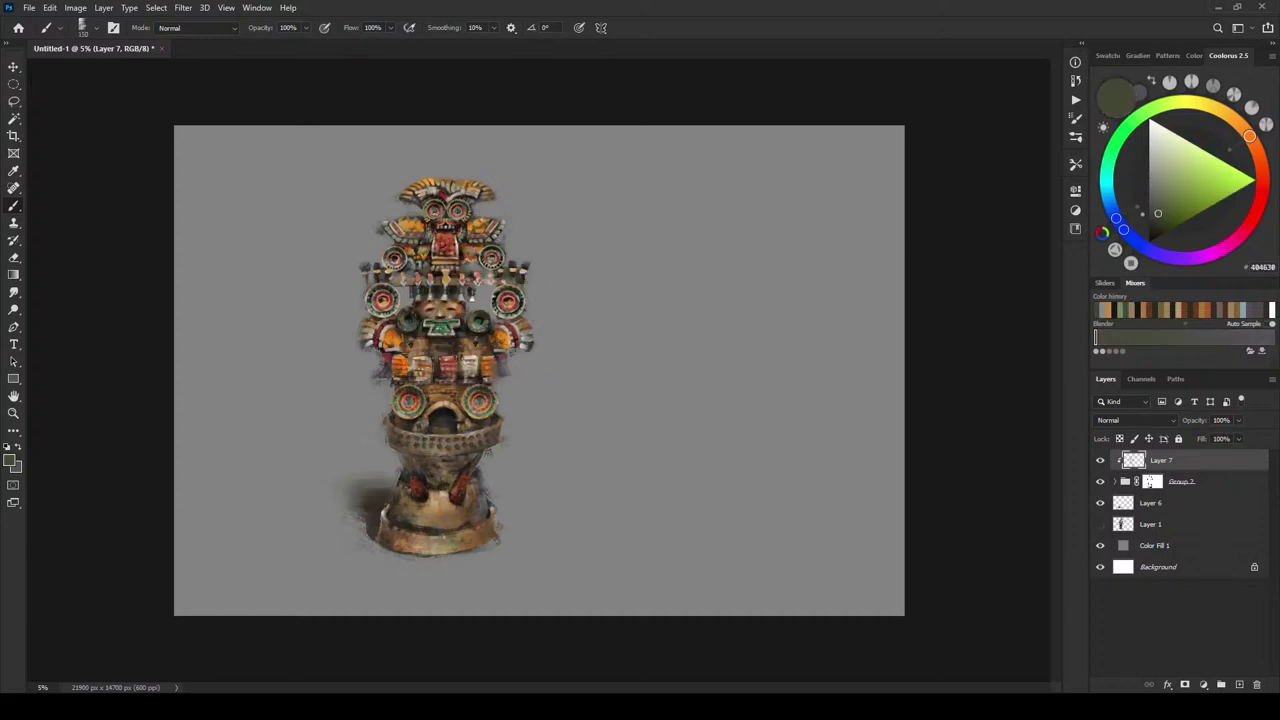
{"action": "left_click", "coordinate": [445, 206], "text": "alt"}
{"action": "left_click", "coordinate": [403, 232], "text": "alt"}
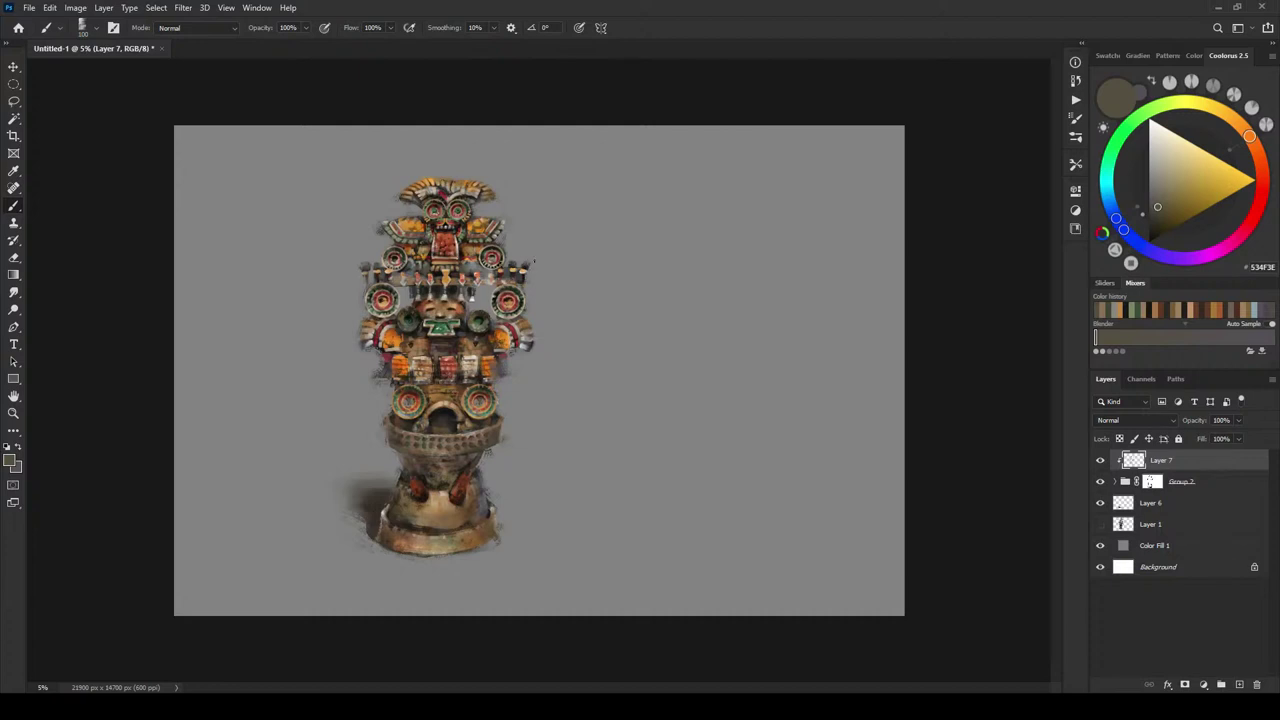
- Sample the green of the ear disc (#2A5234) and paint green tips on the row of posts on a new layer
{"action": "left_click", "coordinate": [478, 322], "text": "alt"}
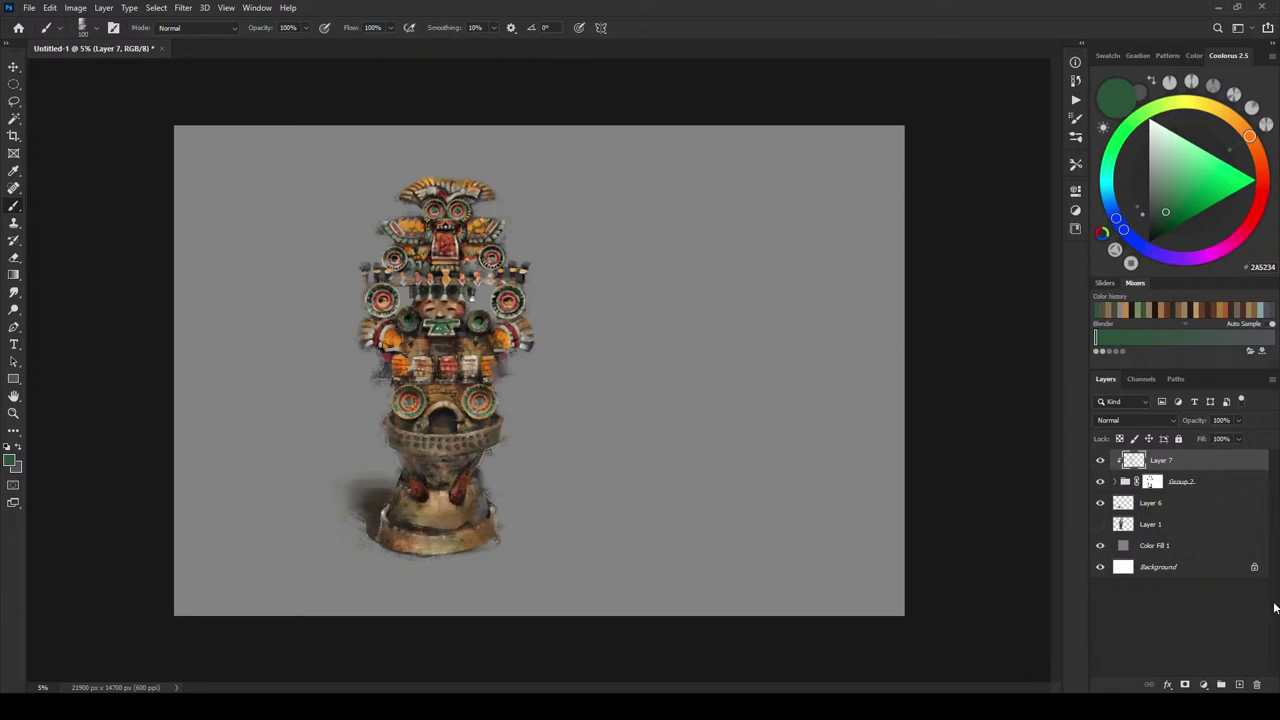
{"action": "left_click", "coordinate": [1239, 684]}
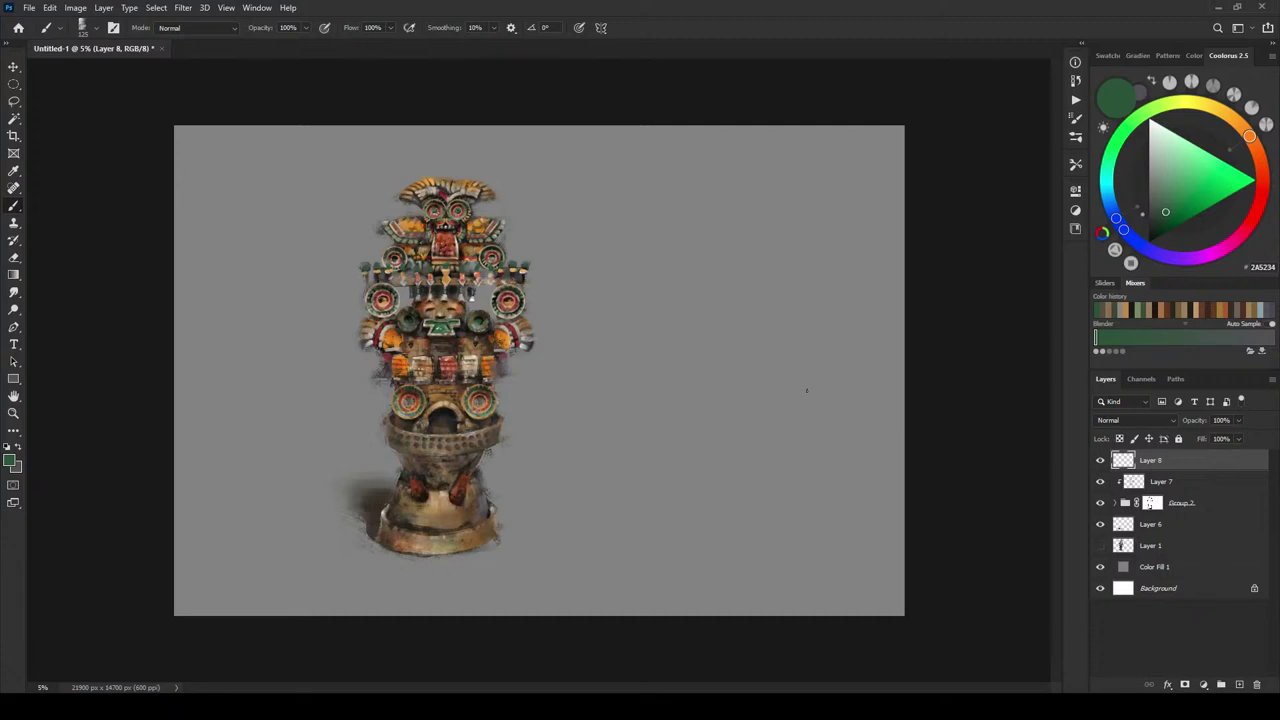
- Examine the whole figure at thumbnail size, and inspect the green post tips and upper ornaments up close
{"action": "key", "text": "ctrl+minus"}
{"action": "key", "text": "ctrl+minus"}
{"action": "key", "text": "ctrl+minus"}
{"action": "key", "text": "ctrl+minus"}
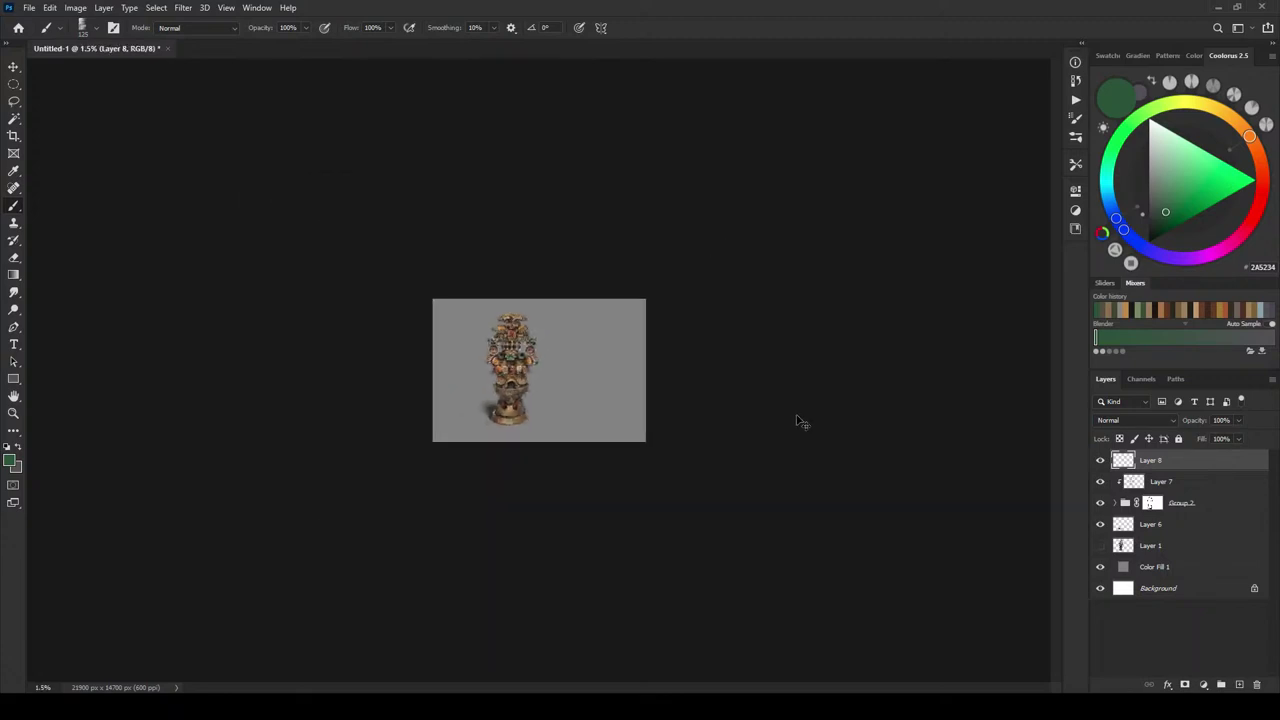
{"action": "key", "text": "ctrl+plus"}
{"action": "key", "text": "ctrl+plus"}
{"action": "key", "text": "ctrl+plus"}
{"action": "key", "text": "ctrl+plus"}
{"action": "key", "text": "ctrl+plus"}
{"action": "key", "text": "ctrl+plus"}
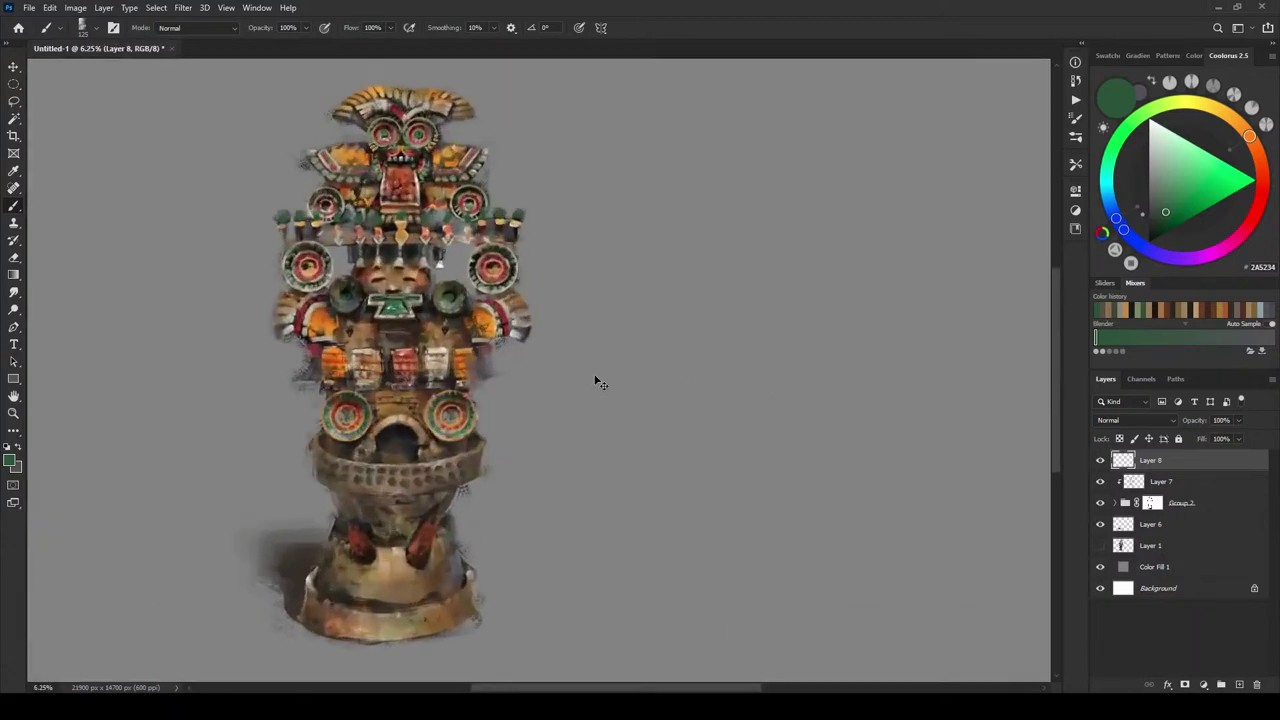
{"action": "left_click_drag", "start_coordinate": [592, 364], "coordinate": [765, 432]}
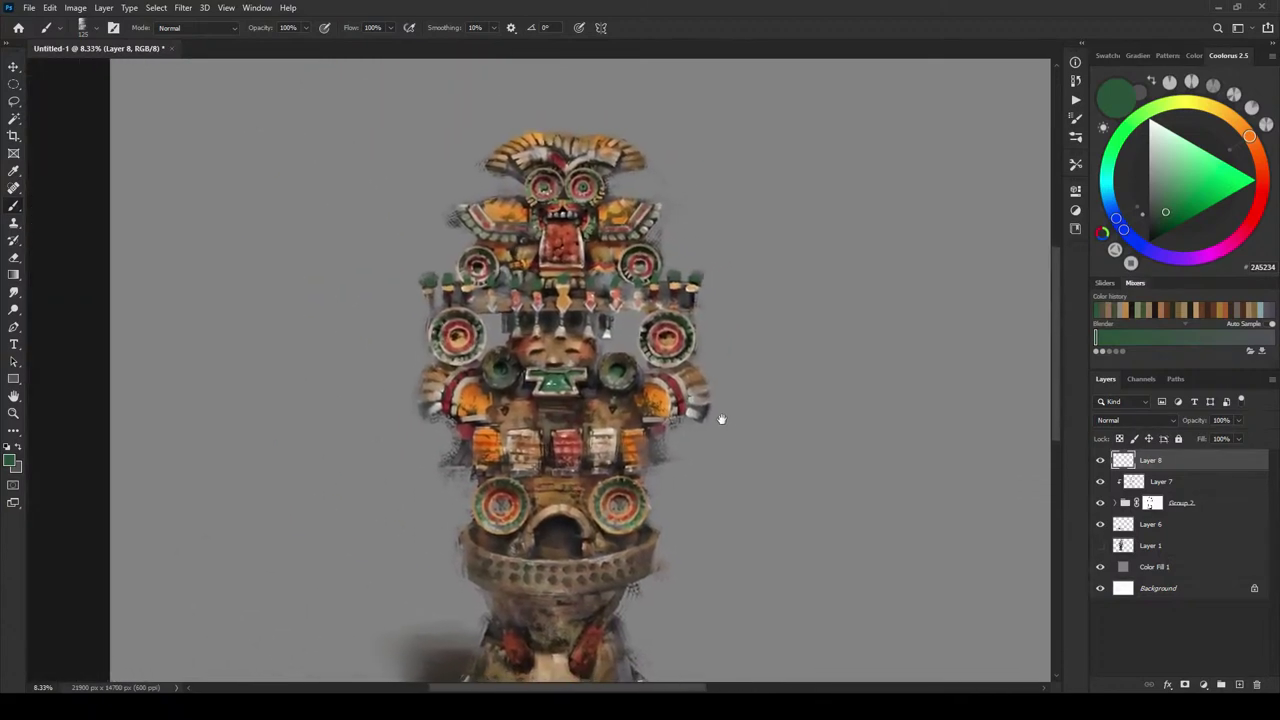
- Add another layer, choose a bright orange and paint small accents beneath the green tips of the posts
{"action": "left_click", "coordinate": [1239, 684]}
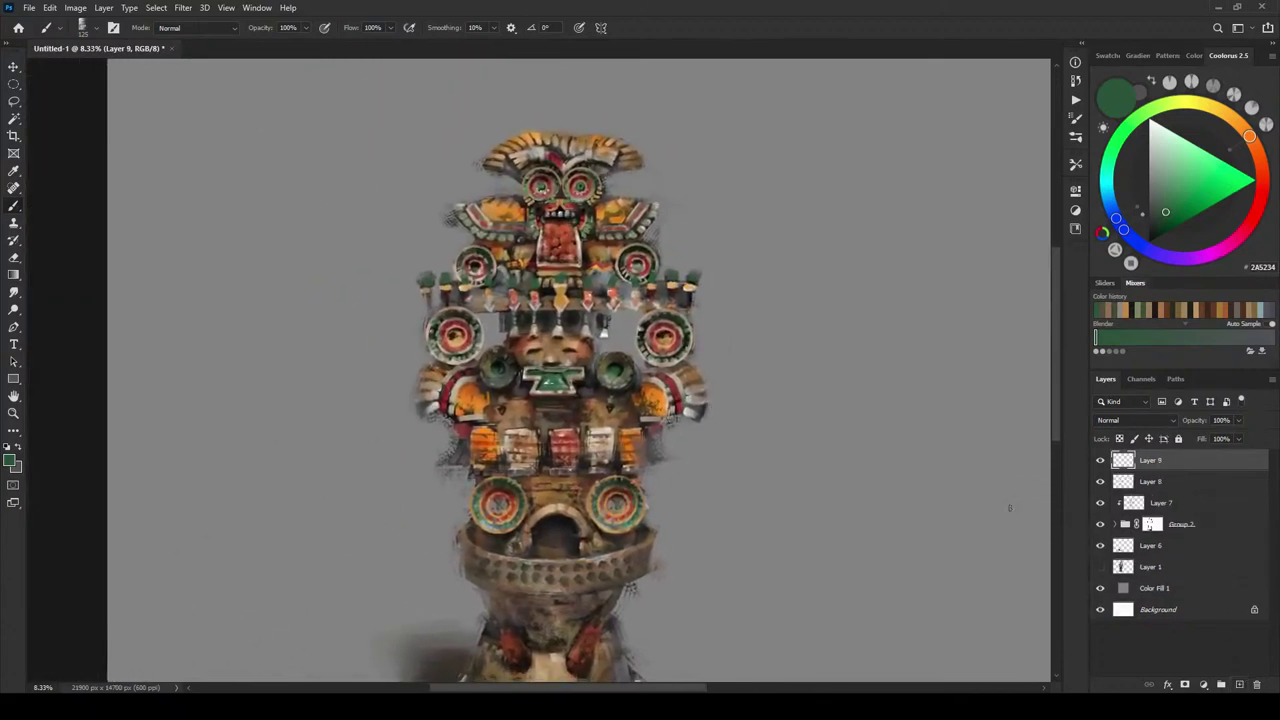
{"action": "left_click", "coordinate": [1267, 160]}
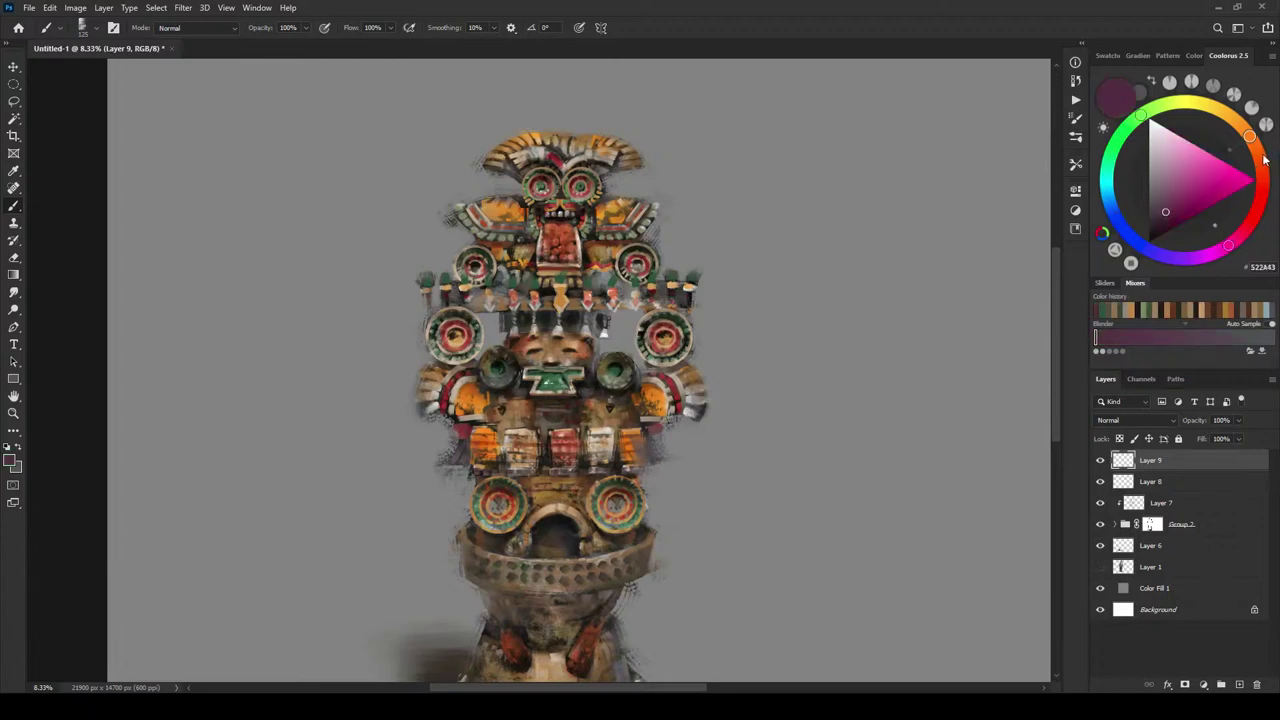
{"action": "left_click", "coordinate": [1185, 196]}
{"action": "mouse_move", "coordinate": [1200, 170]}
{"action": "left_mouse_down"}
{"action": "mouse_move", "coordinate": [1259, 172]}
{"action": "mouse_move", "coordinate": [1261, 158]}
{"action": "mouse_move", "coordinate": [1244, 173]}
{"action": "left_mouse_up"}
{"action": "left_click", "coordinate": [1243, 162]}
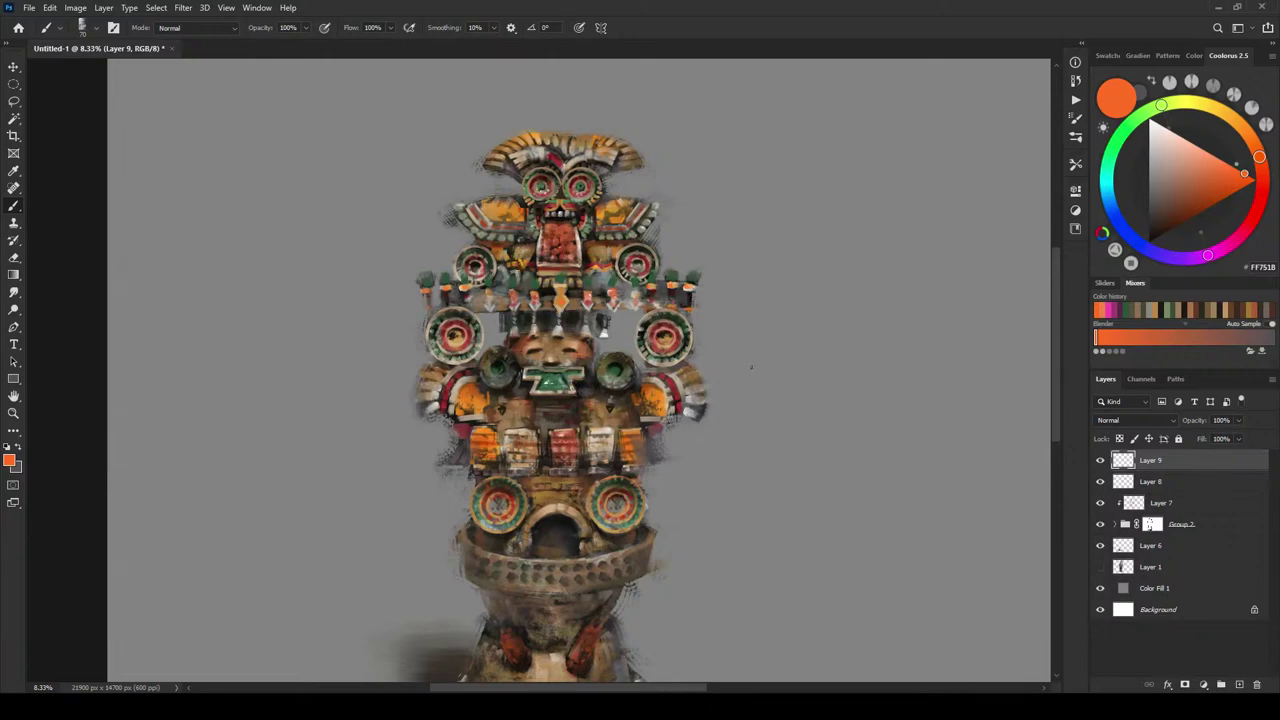
- Compare the orange accents with the complete figure from afar, and examine the upper half at 12.5% zoom
{"action": "scroll", "coordinate": [714, 428], "scroll_direction": "down", "scroll_amount": 6}
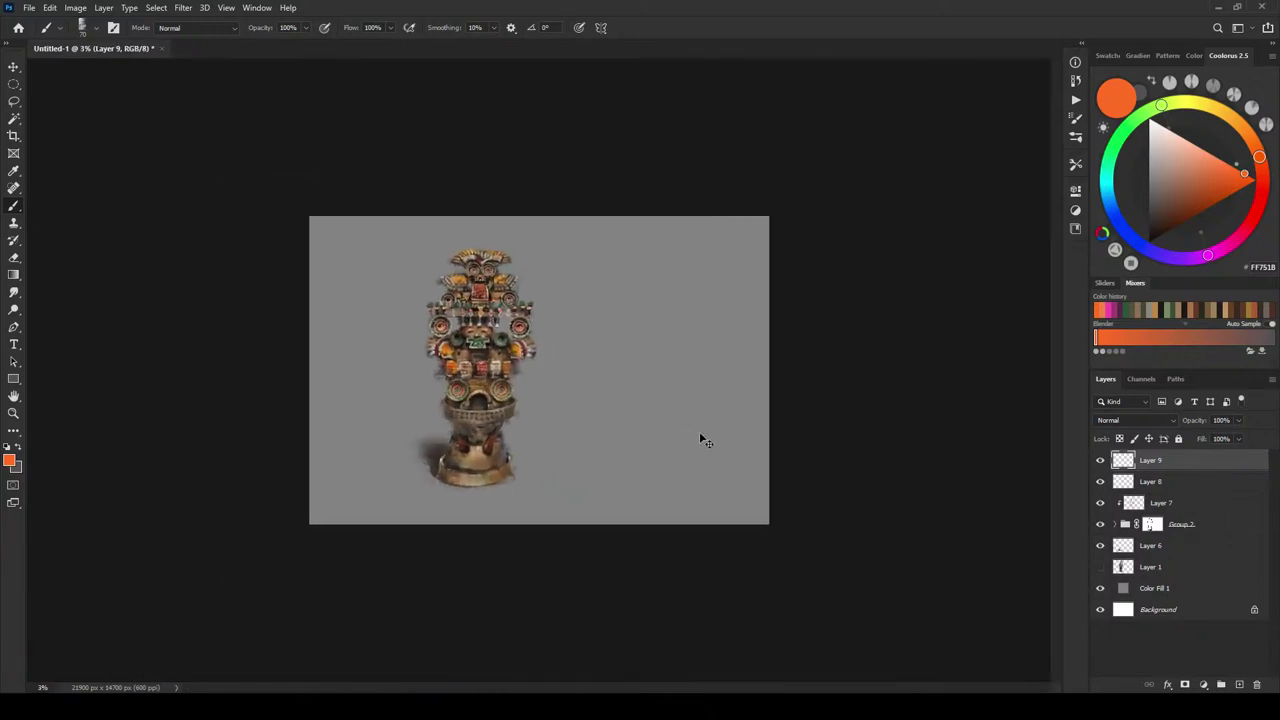
{"action": "key", "text": "ctrl+plus"}
{"action": "key", "text": "ctrl+plus"}
{"action": "key", "text": "ctrl+plus"}
{"action": "key", "text": "ctrl+plus"}
{"action": "key", "text": "ctrl+plus"}
{"action": "left_click_drag", "start_coordinate": [197, 164], "coordinate": [426, 349]}
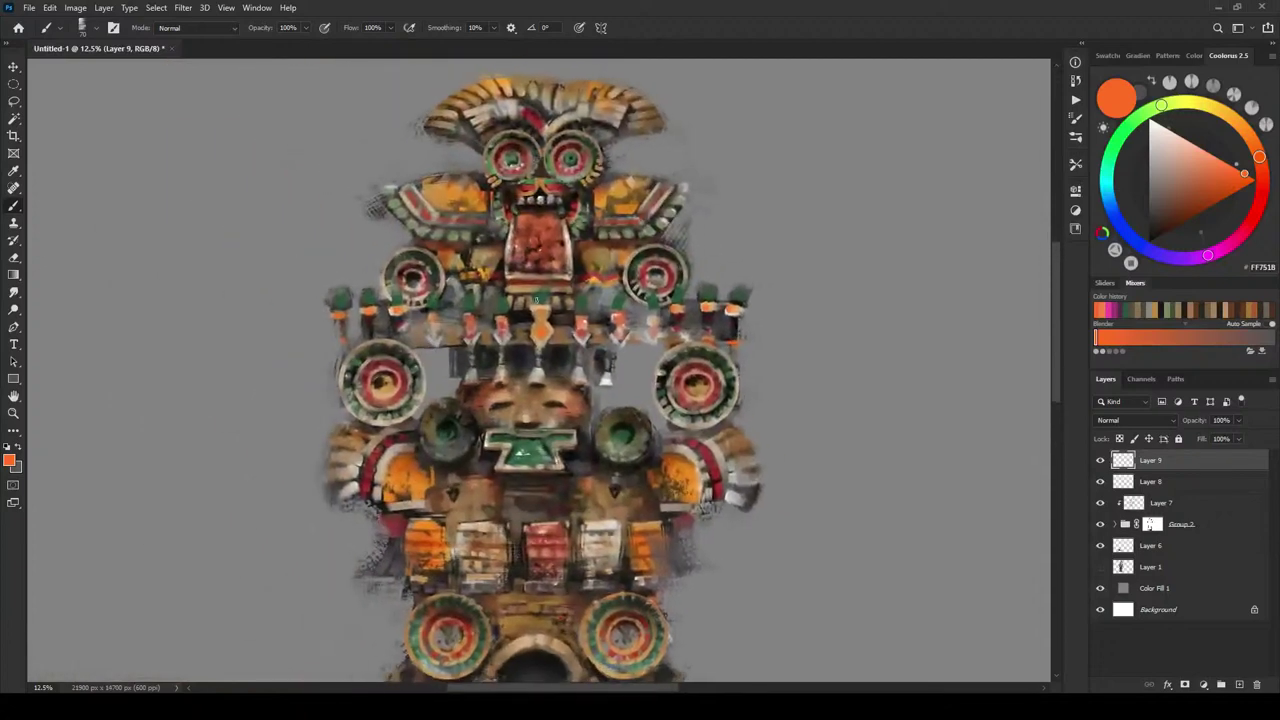
- Choose a deep red and paint small accents on the pendants beneath the row of posts
{"action": "left_click", "coordinate": [1260, 197]}
{"action": "left_click", "coordinate": [1209, 202]}
{"action": "left_click_drag", "start_coordinate": [1209, 200], "coordinate": [1225, 194]}
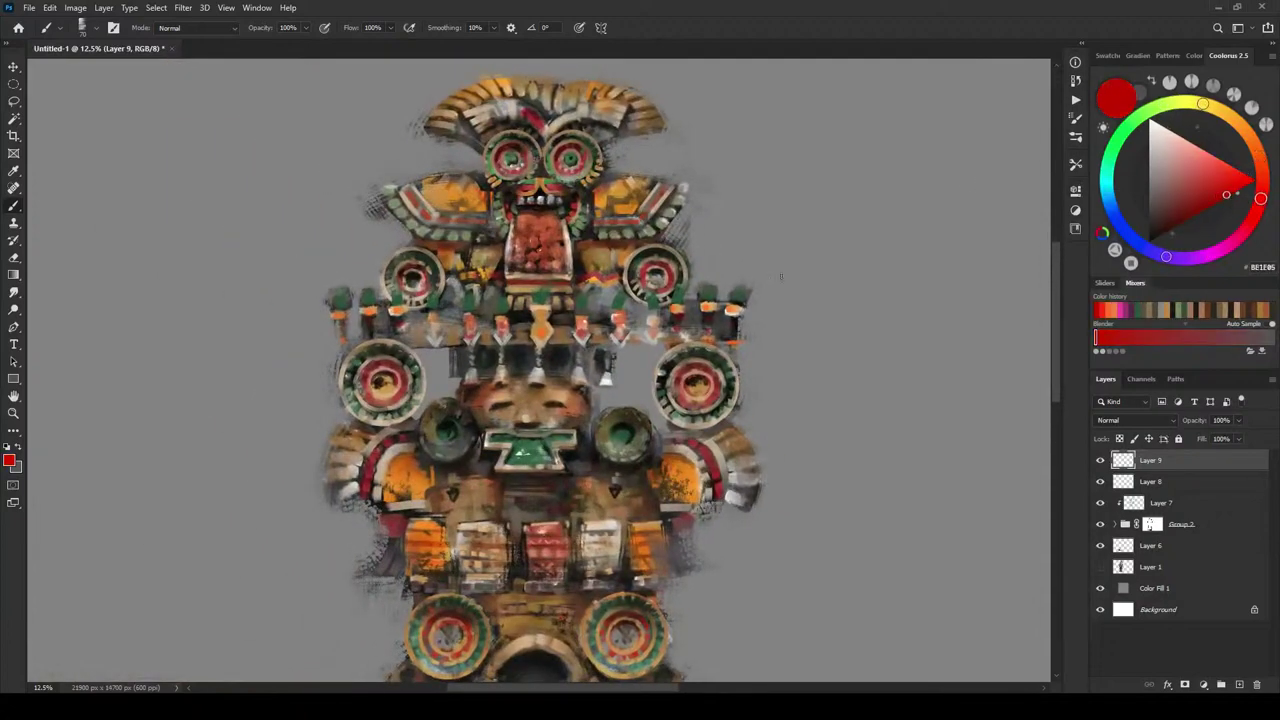
{"action": "left_click_drag", "start_coordinate": [619, 335], "coordinate": [620, 343]}
- Sample a dark tone beside the ear disc, shift it to deep purple (#2C081A) and shade the shoulder edges with a smaller brush
{"action": "left_click", "coordinate": [413, 429], "text": "alt"}
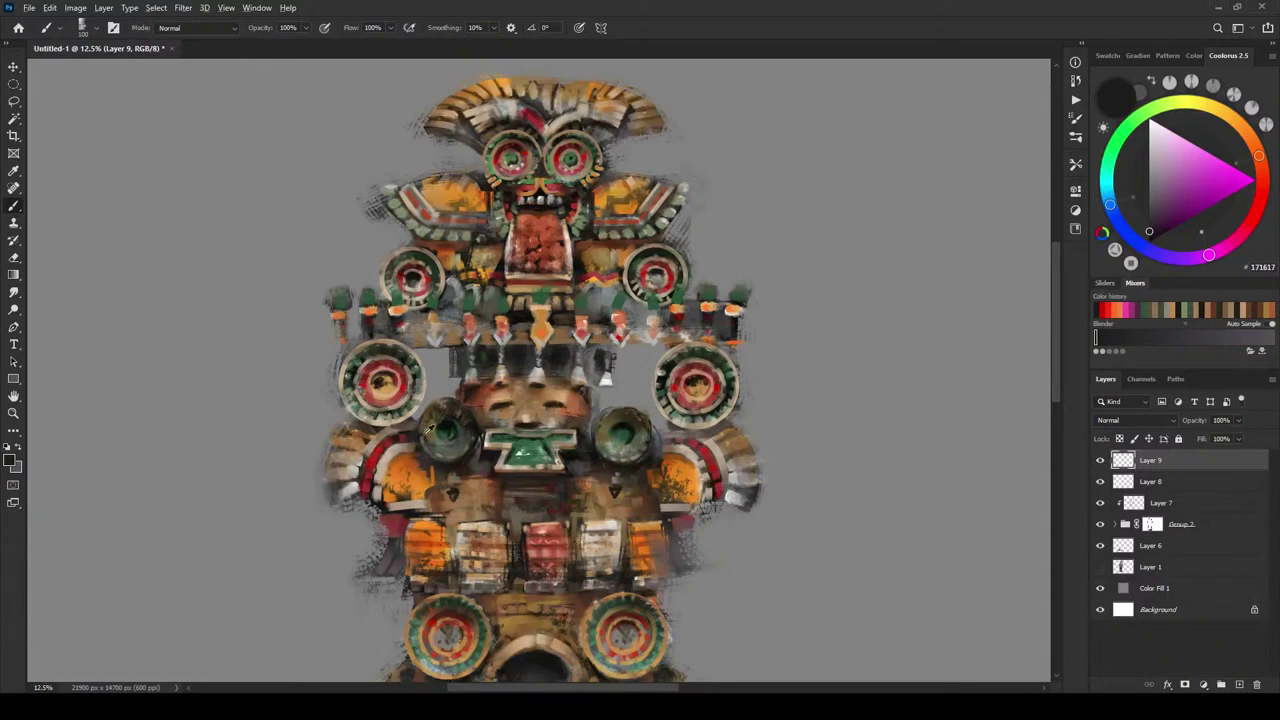
{"action": "left_click", "coordinate": [411, 424], "text": "alt"}
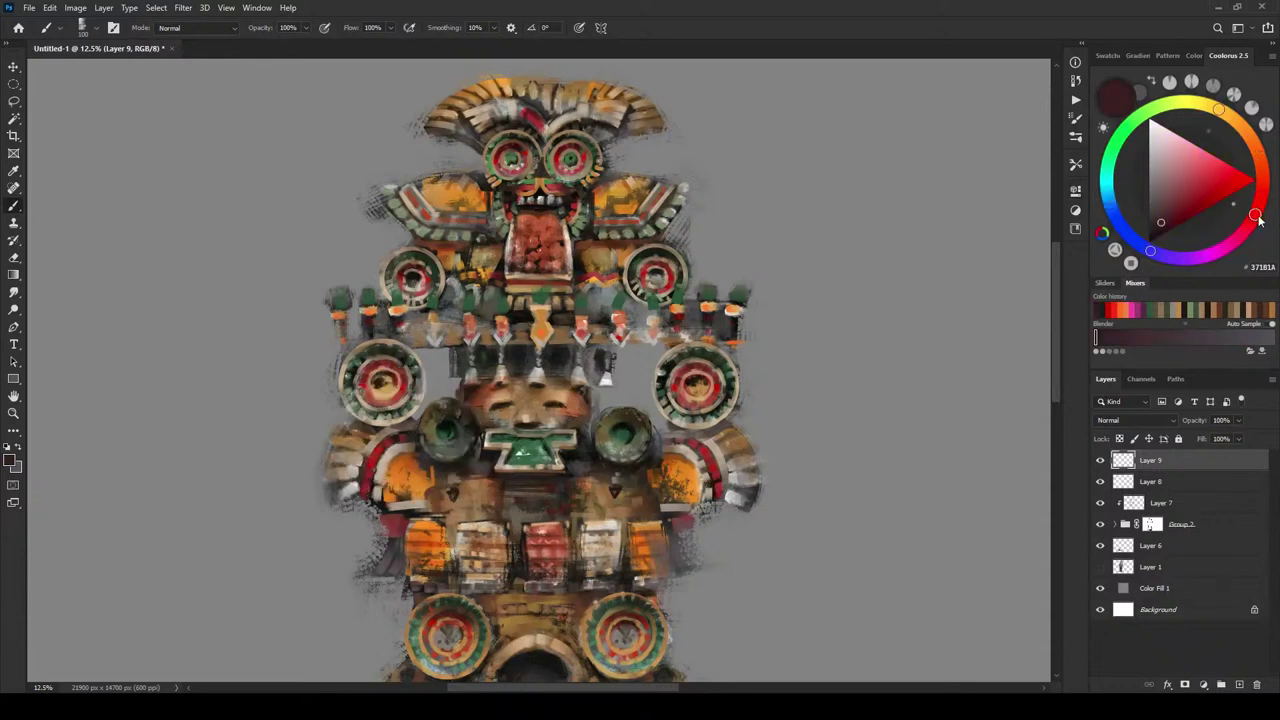
{"action": "left_click_drag", "start_coordinate": [1255, 214], "coordinate": [1234, 240]}
{"action": "left_click", "coordinate": [1164, 229]}
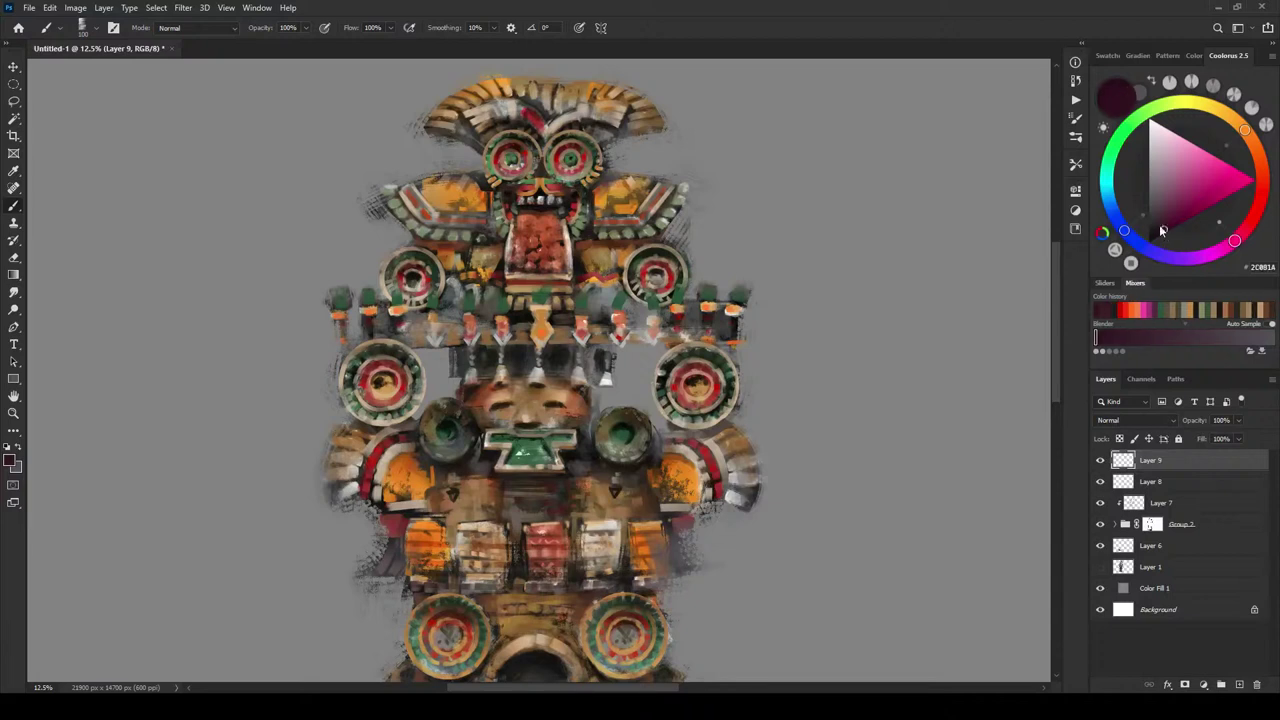
{"action": "key", "text": "bracketleft"}
{"action": "key", "text": "bracketleft"}
{"action": "left_click_drag", "start_coordinate": [678, 440], "coordinate": [697, 447]}
- Sample the muted red of the shoulder band, brighten it and repaint the shoulder bands and the small patches beneath them
{"action": "scroll", "coordinate": [674, 600], "scroll_direction": "down", "scroll_amount": 3}
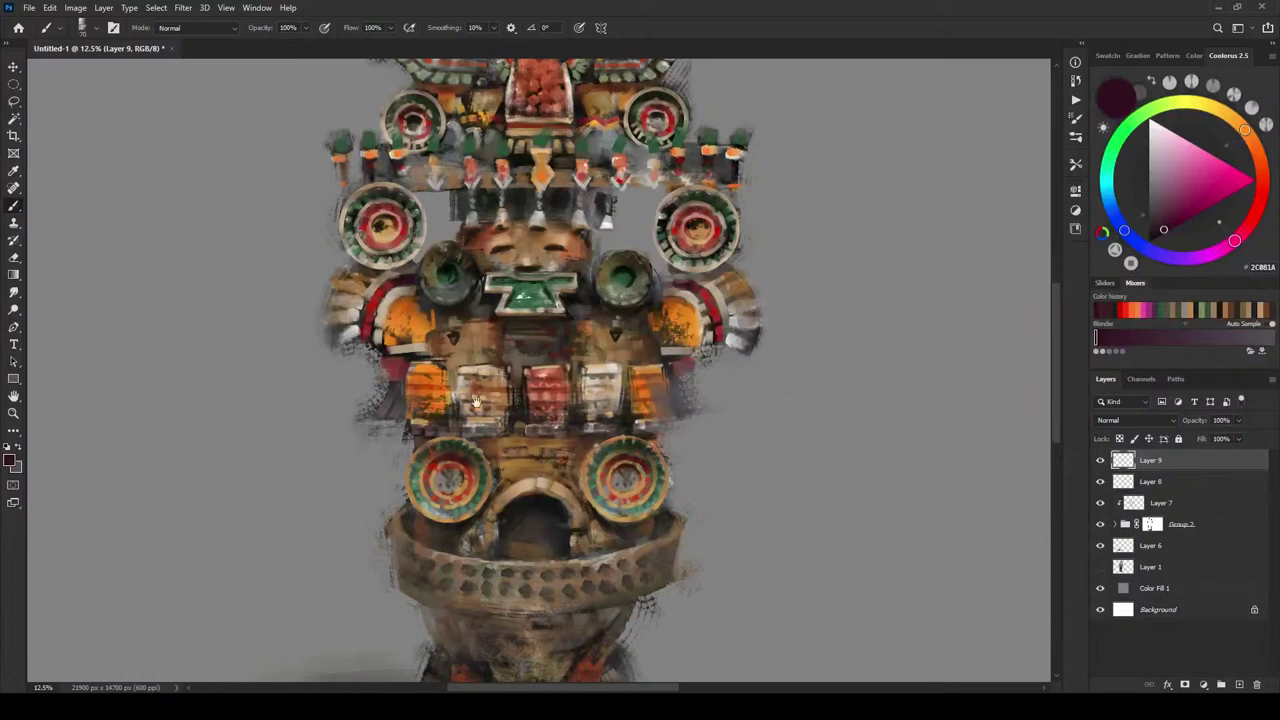
{"action": "left_click_drag", "start_coordinate": [476, 403], "coordinate": [526, 307]}
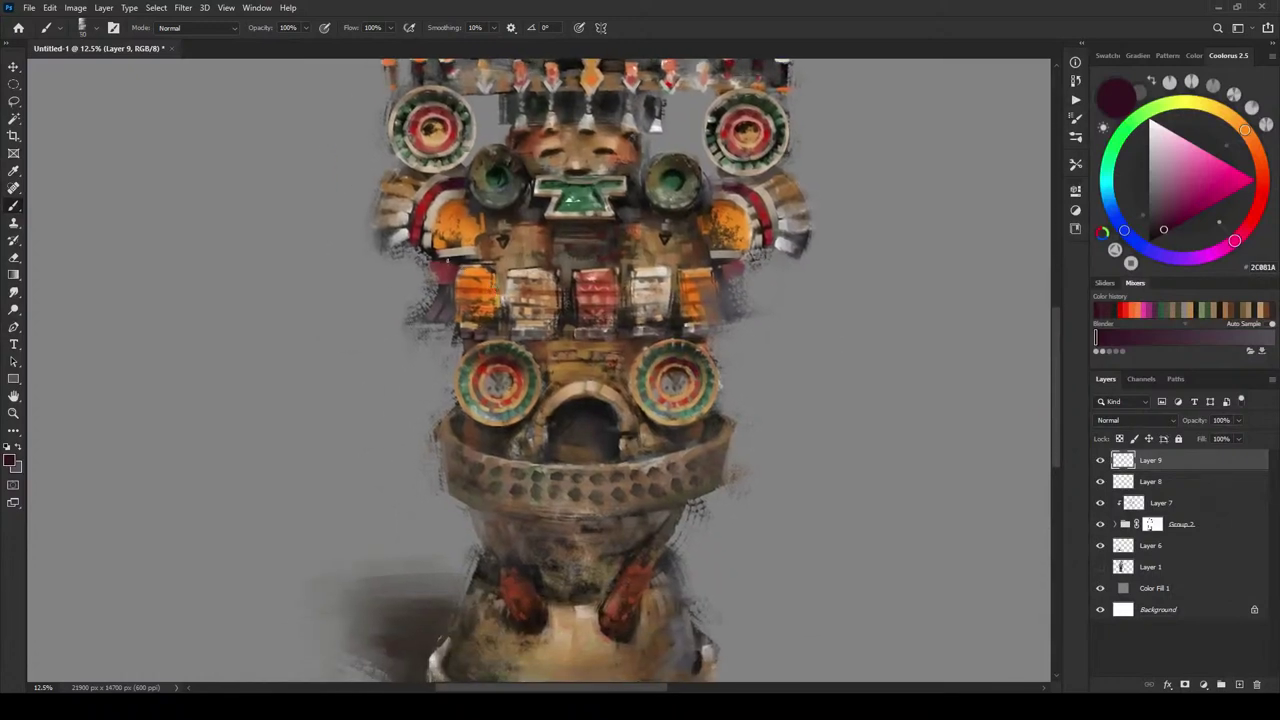
{"action": "left_click", "coordinate": [741, 262], "text": "alt"}
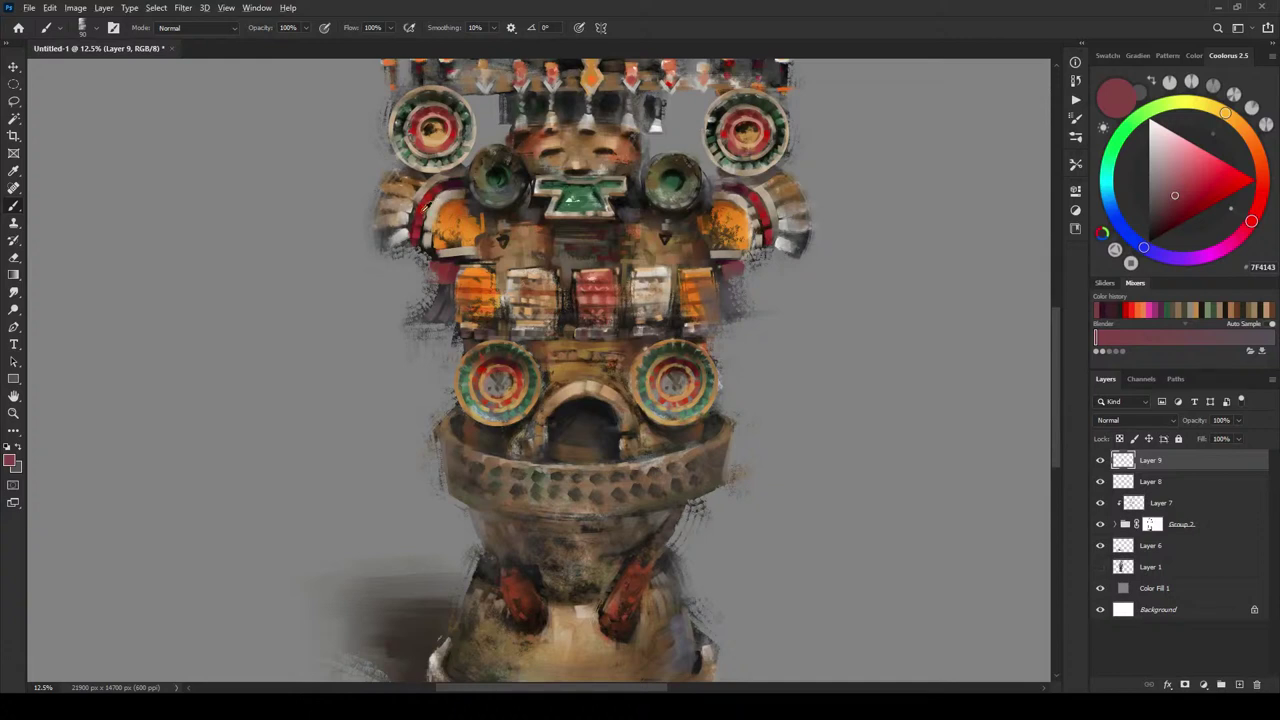
{"action": "left_click", "coordinate": [427, 207], "text": "alt"}
{"action": "left_click_drag", "start_coordinate": [1221, 188], "coordinate": [1269, 180]}
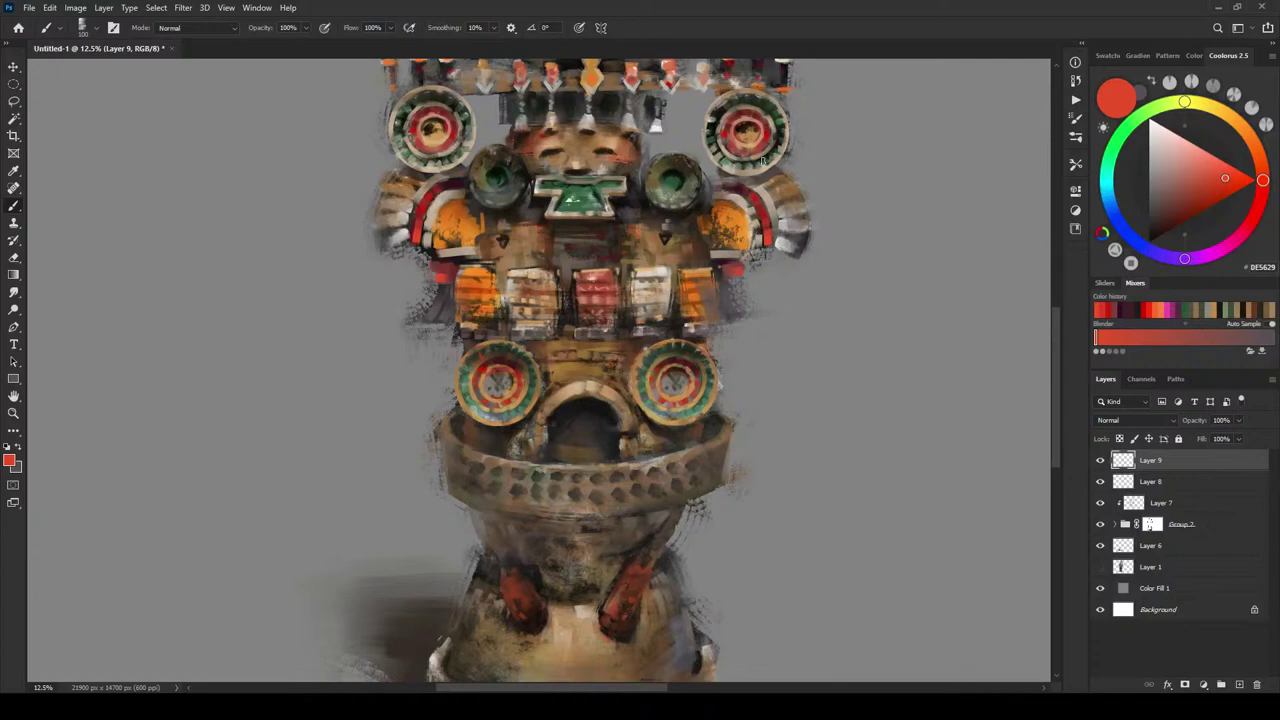
- Choose a brighter red and paint highlights on the lower part of the inner rings of both lower discs
{"action": "left_click_drag", "start_coordinate": [752, 170], "coordinate": [774, 274]}
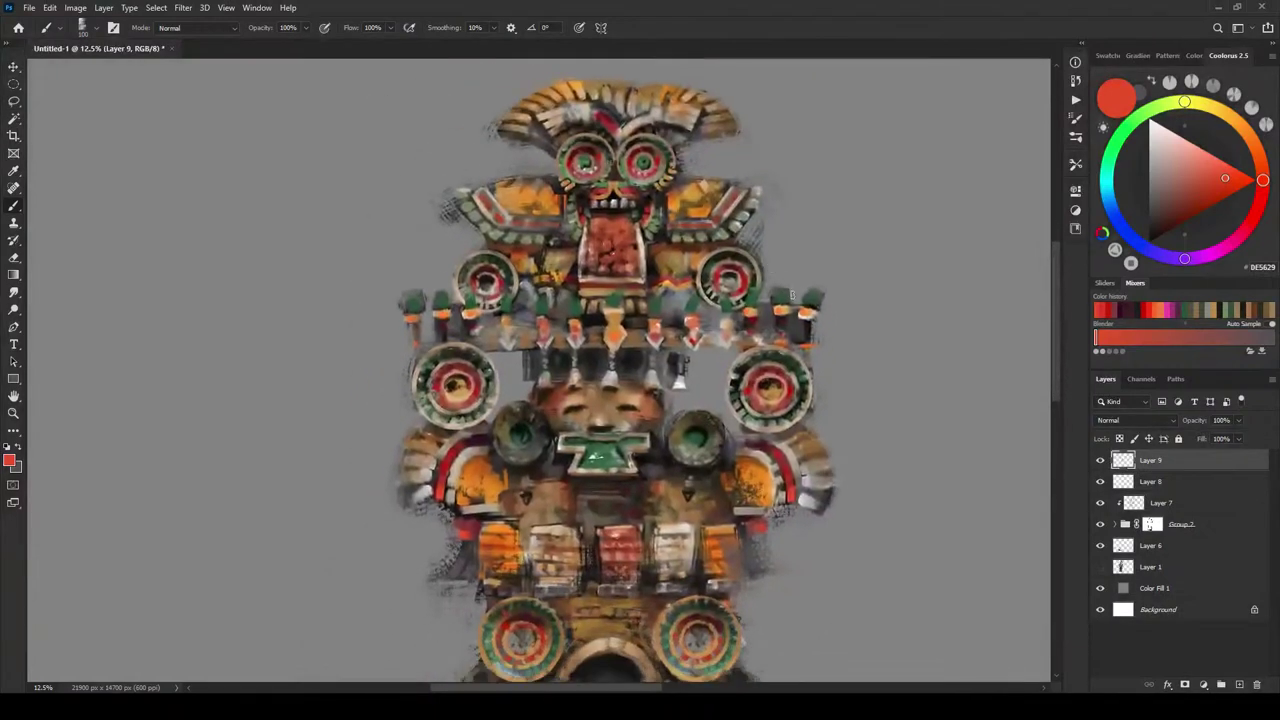
{"action": "scroll", "coordinate": [765, 330], "scroll_direction": "down", "scroll_amount": 5}
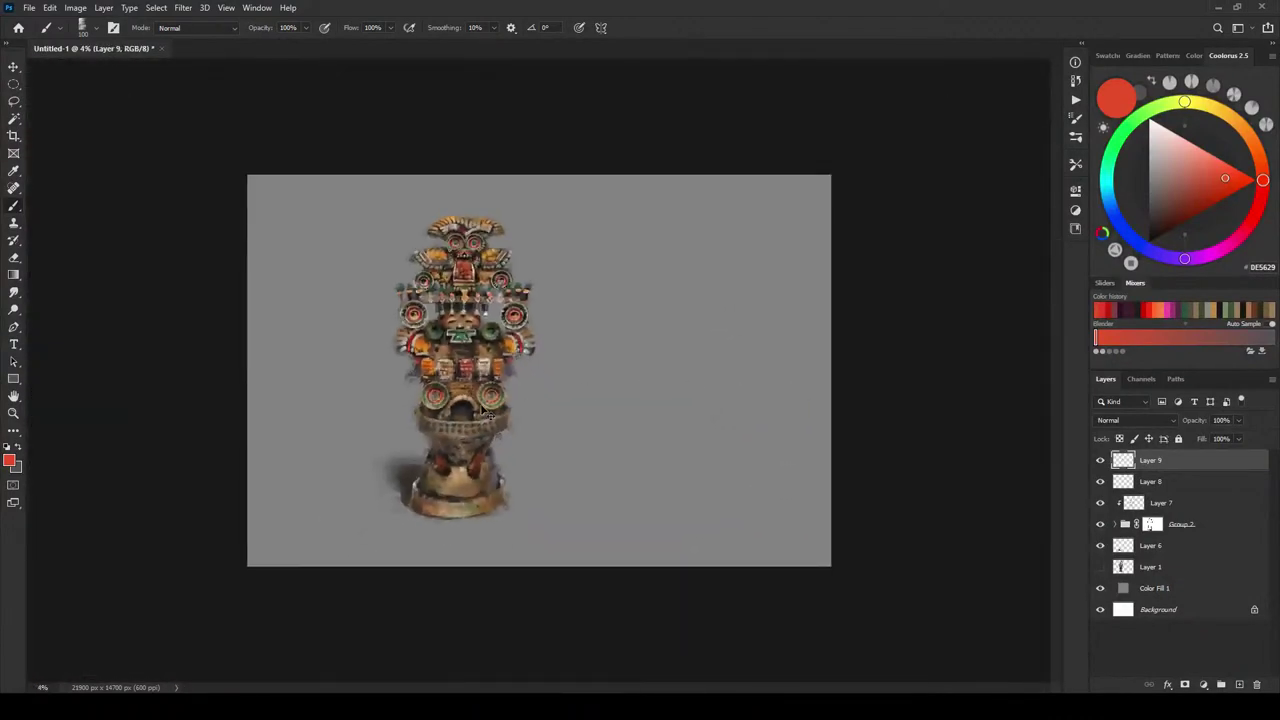
{"action": "scroll", "coordinate": [490, 440], "scroll_direction": "up", "scroll_amount": 5}
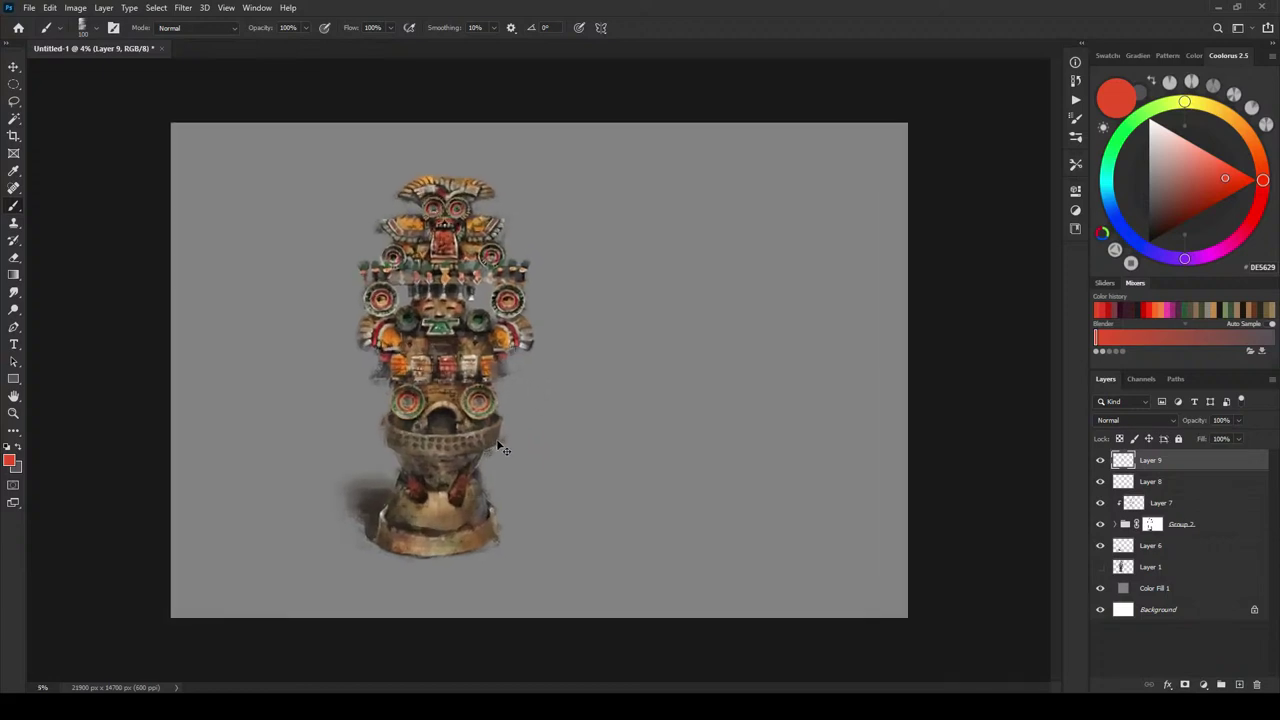
{"action": "left_click_drag", "start_coordinate": [438, 447], "coordinate": [574, 378]}
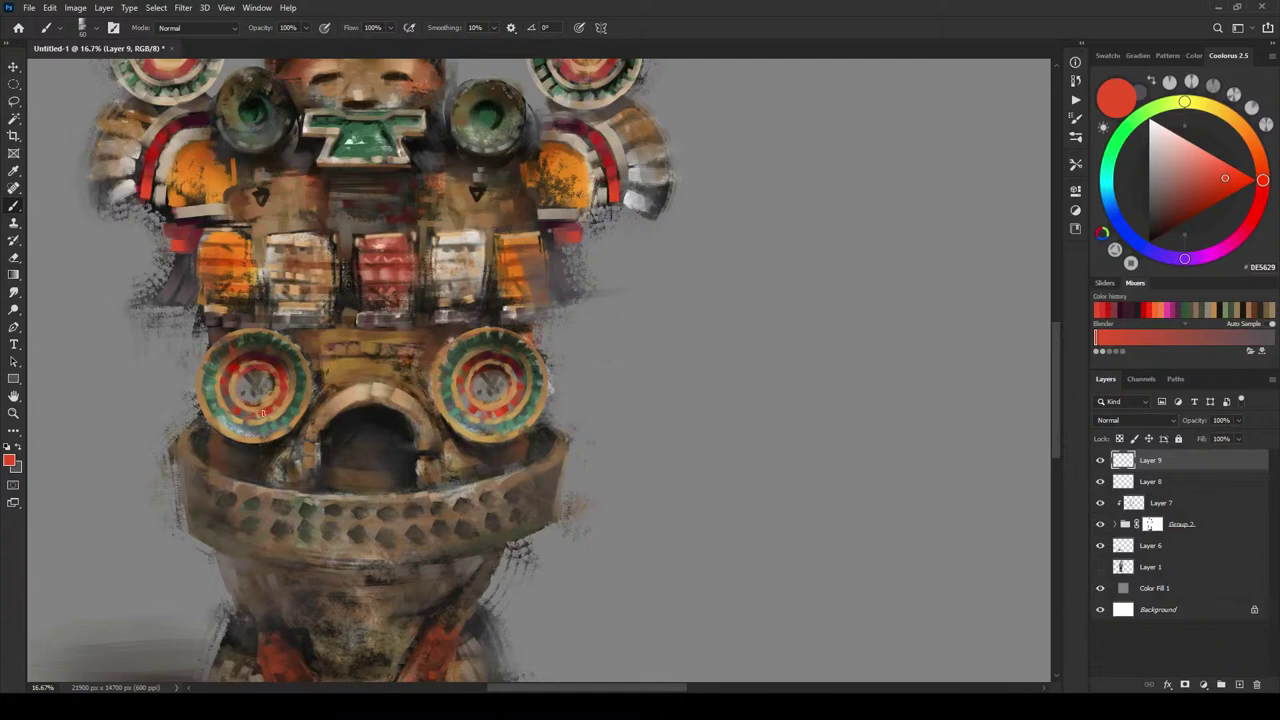
{"action": "left_click", "coordinate": [1260, 201]}
{"action": "left_click", "coordinate": [1229, 166]}
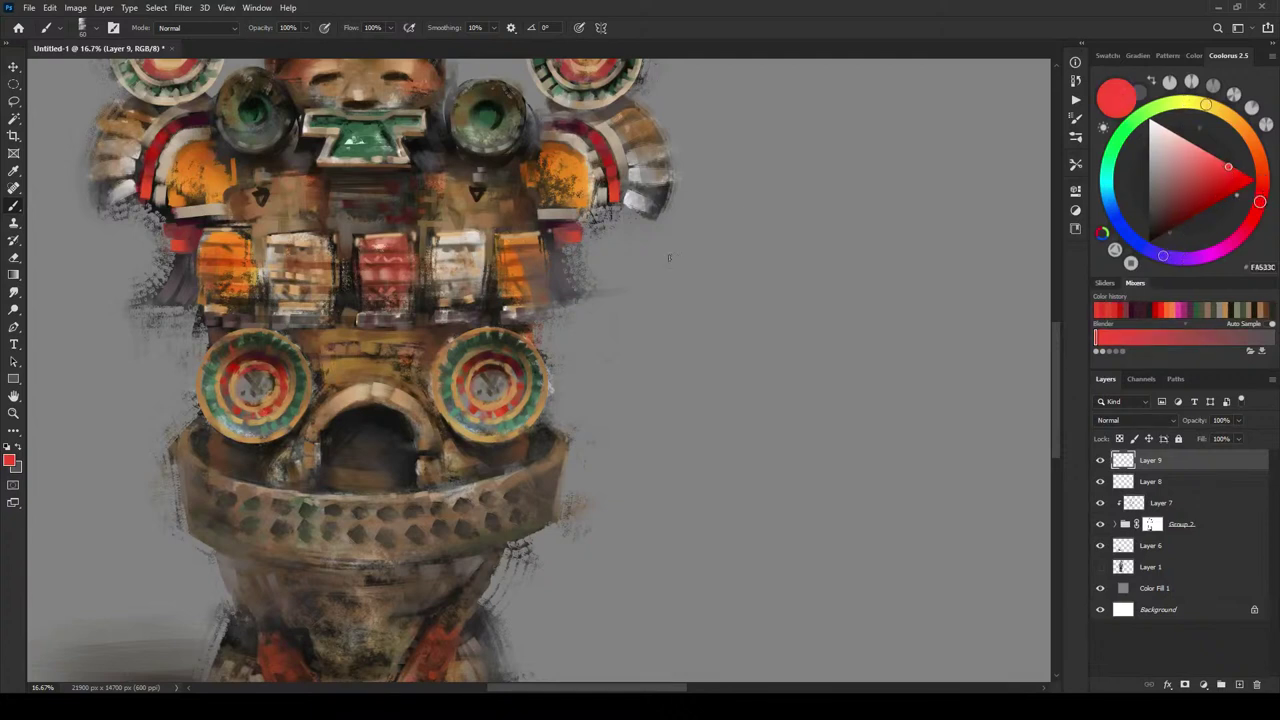
{"action": "left_click_drag", "start_coordinate": [470, 411], "coordinate": [478, 410]}
{"action": "left_click_drag", "start_coordinate": [233, 409], "coordinate": [242, 407]}
- Refine the red ring segments of the lower discs with a smaller brush, and sample the green of the left disc's rim
{"action": "scroll", "coordinate": [717, 314], "scroll_direction": "down", "scroll_amount": 5}
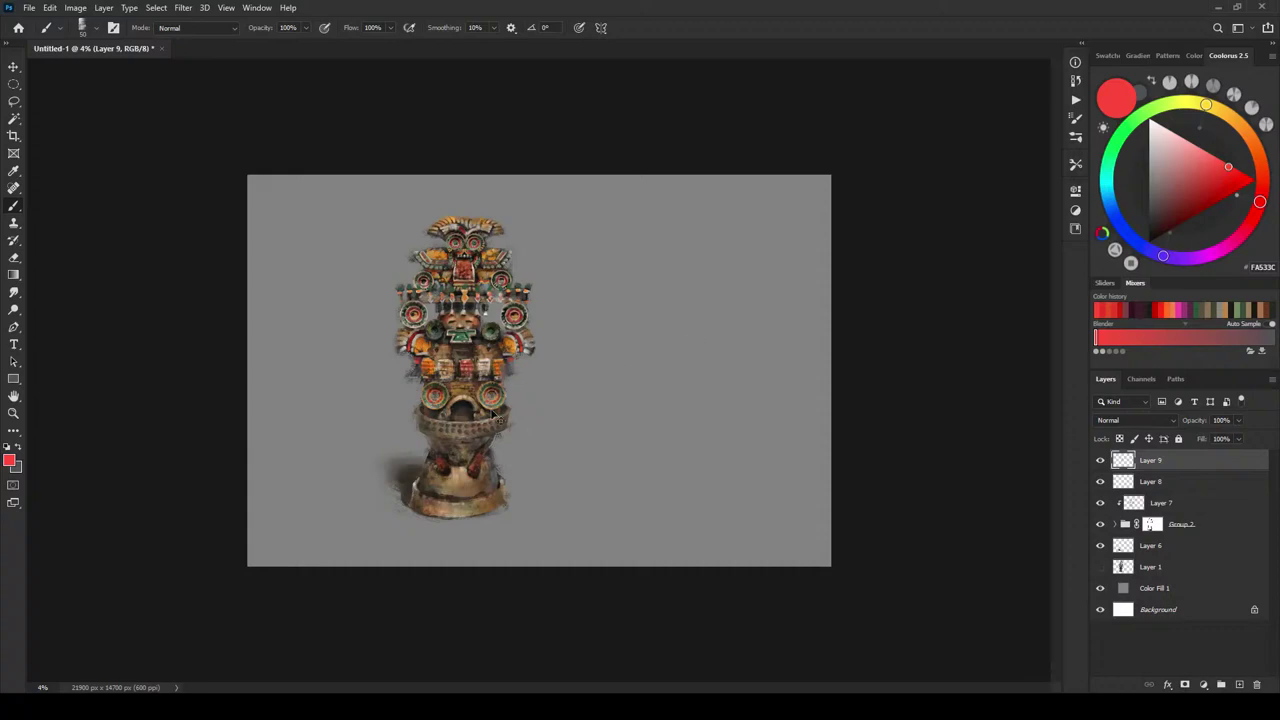
{"action": "scroll", "coordinate": [472, 446], "scroll_direction": "up", "scroll_amount": 4}
{"action": "scroll", "coordinate": [474, 455], "scroll_direction": "up", "scroll_amount": 6}
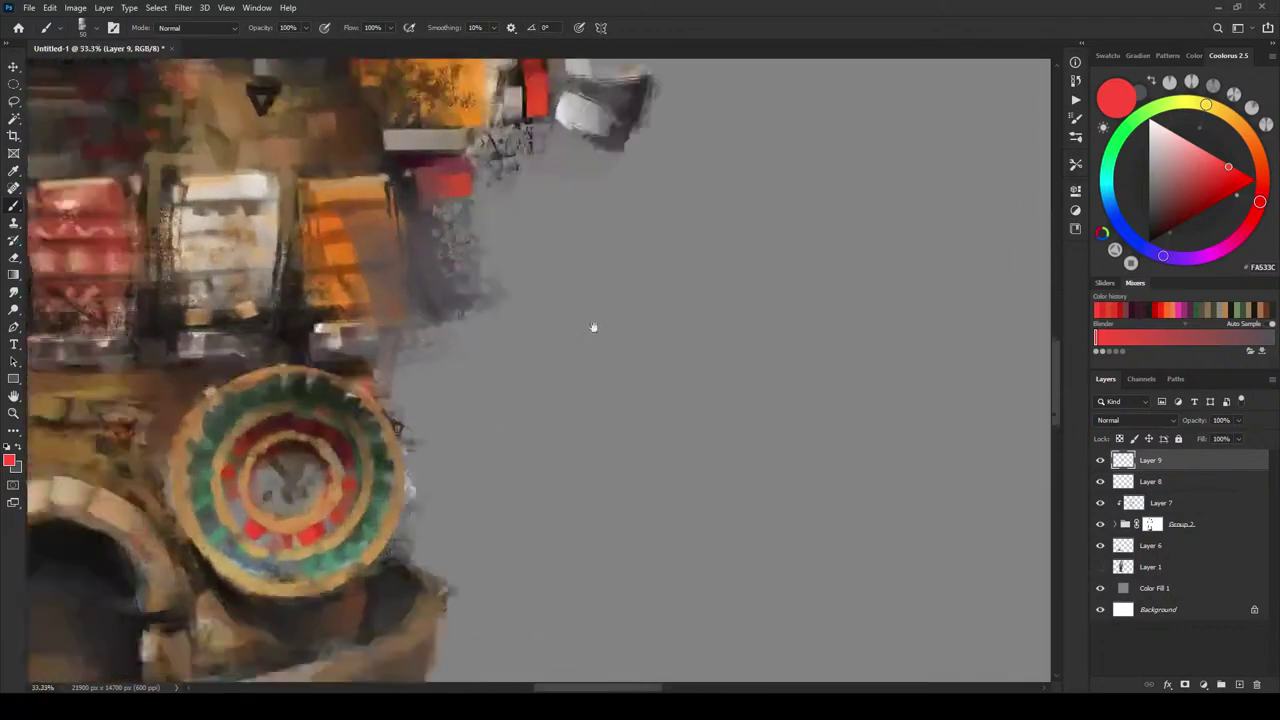
{"action": "key", "text": "bracketleft"}
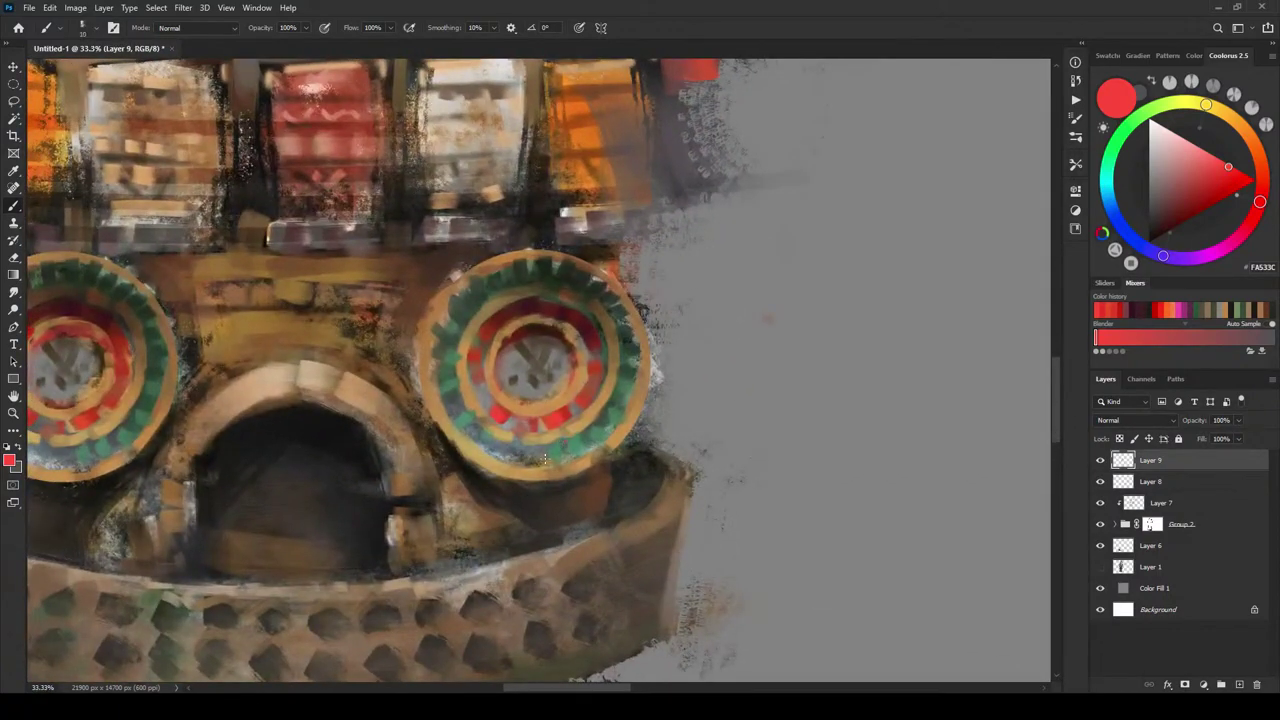
{"action": "key", "text": "bracketleft"}
{"action": "left_click_drag", "start_coordinate": [170, 465], "coordinate": [482, 412]}
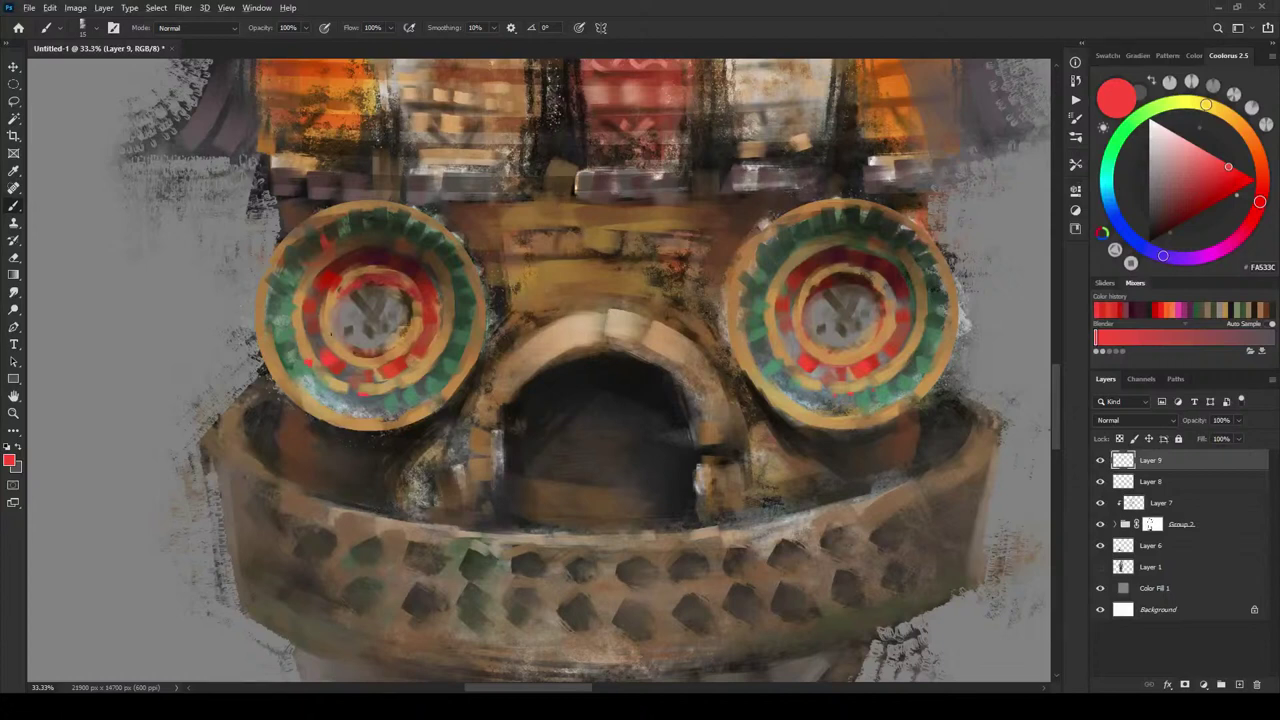
{"action": "left_click", "coordinate": [313, 346], "text": "alt"}
{"action": "left_click", "coordinate": [309, 370], "text": "alt"}
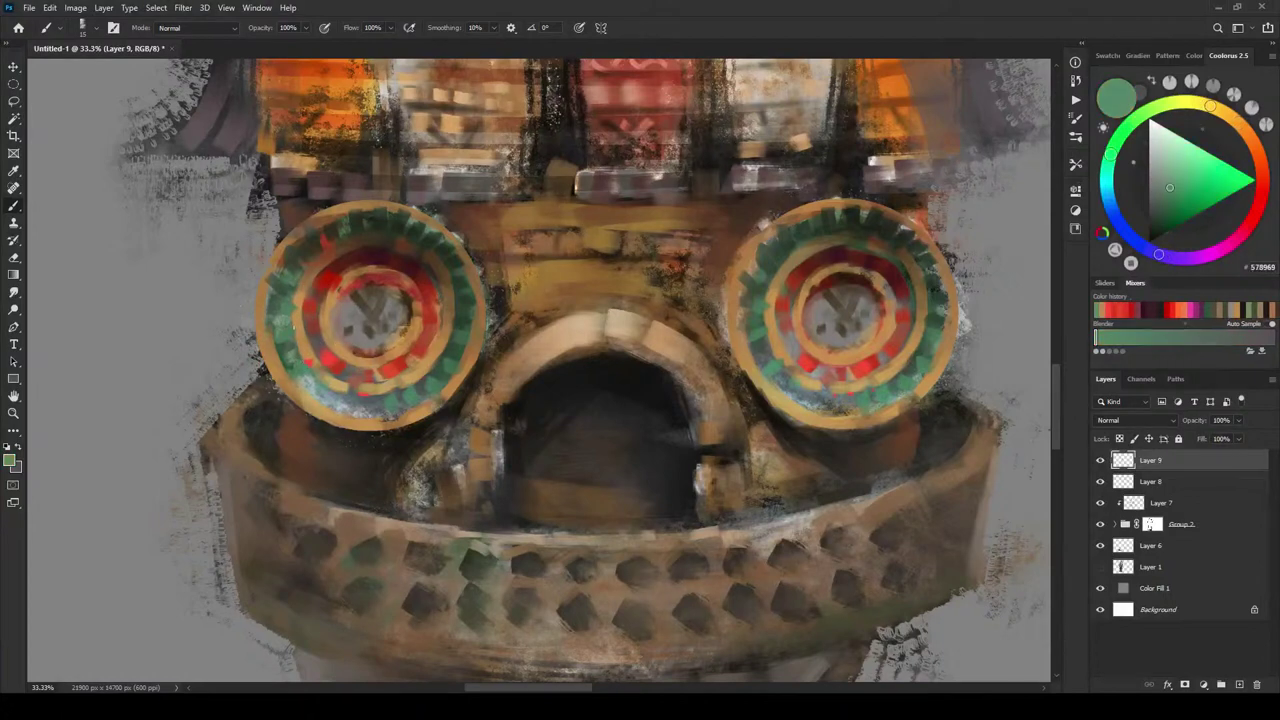
- Sample blue-grey, brown and near-black tones around the bowl and shade the bowl and lower body with the whole figure in view
{"action": "scroll", "coordinate": [580, 320], "scroll_direction": "down", "scroll_amount": 4}
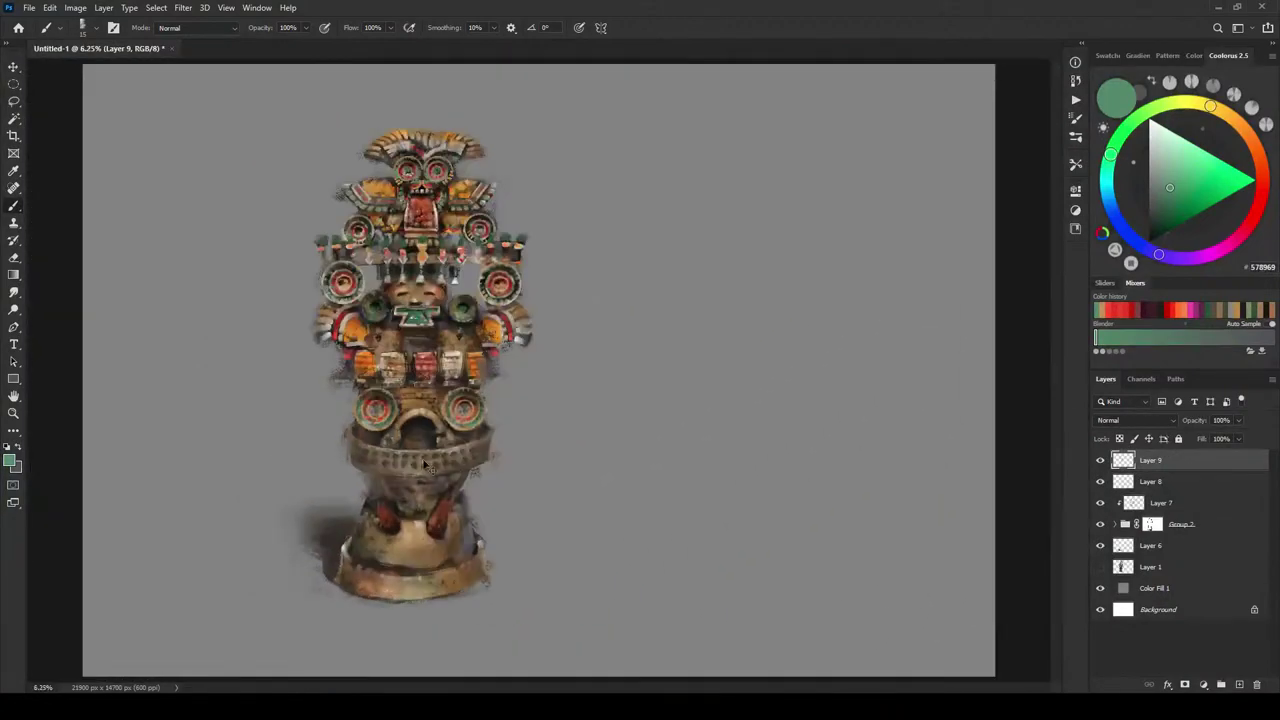
{"action": "scroll", "coordinate": [420, 455], "scroll_direction": "down", "scroll_amount": 1}
{"action": "scroll", "coordinate": [400, 450], "scroll_direction": "up", "scroll_amount": 1}
{"action": "left_click", "coordinate": [443, 447], "text": "alt"}
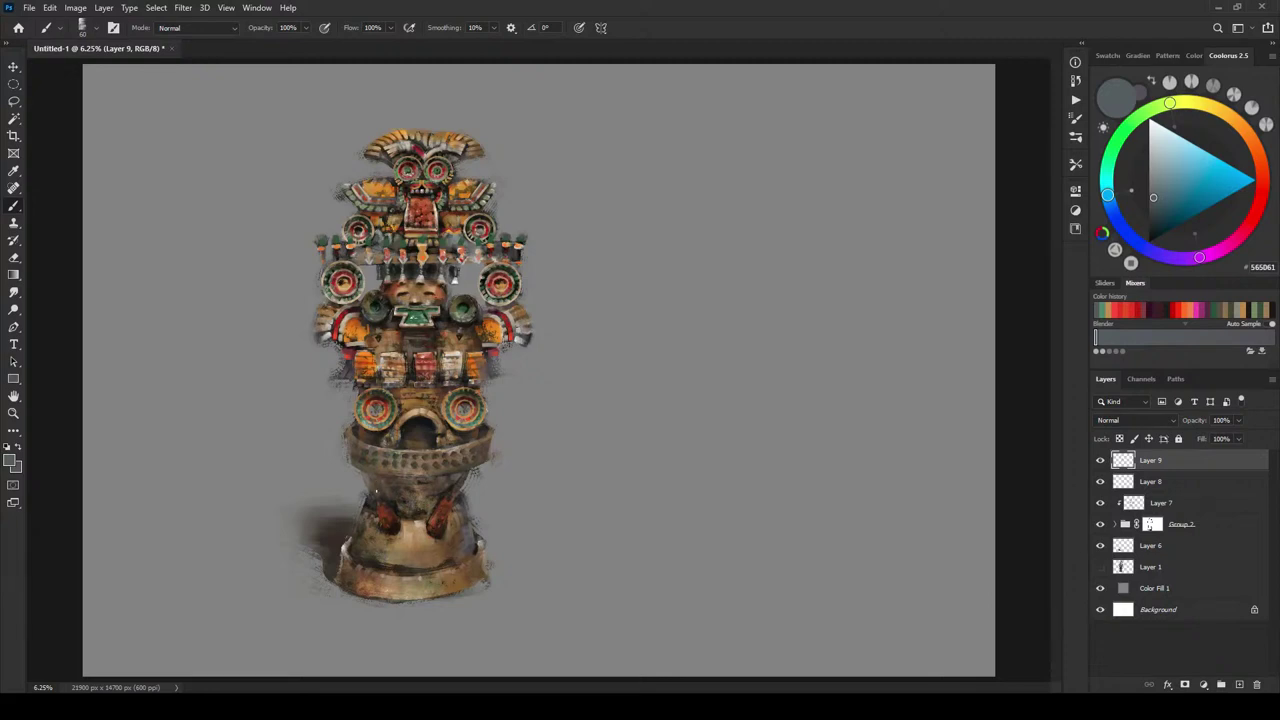
{"action": "left_click", "coordinate": [388, 471], "text": "alt"}
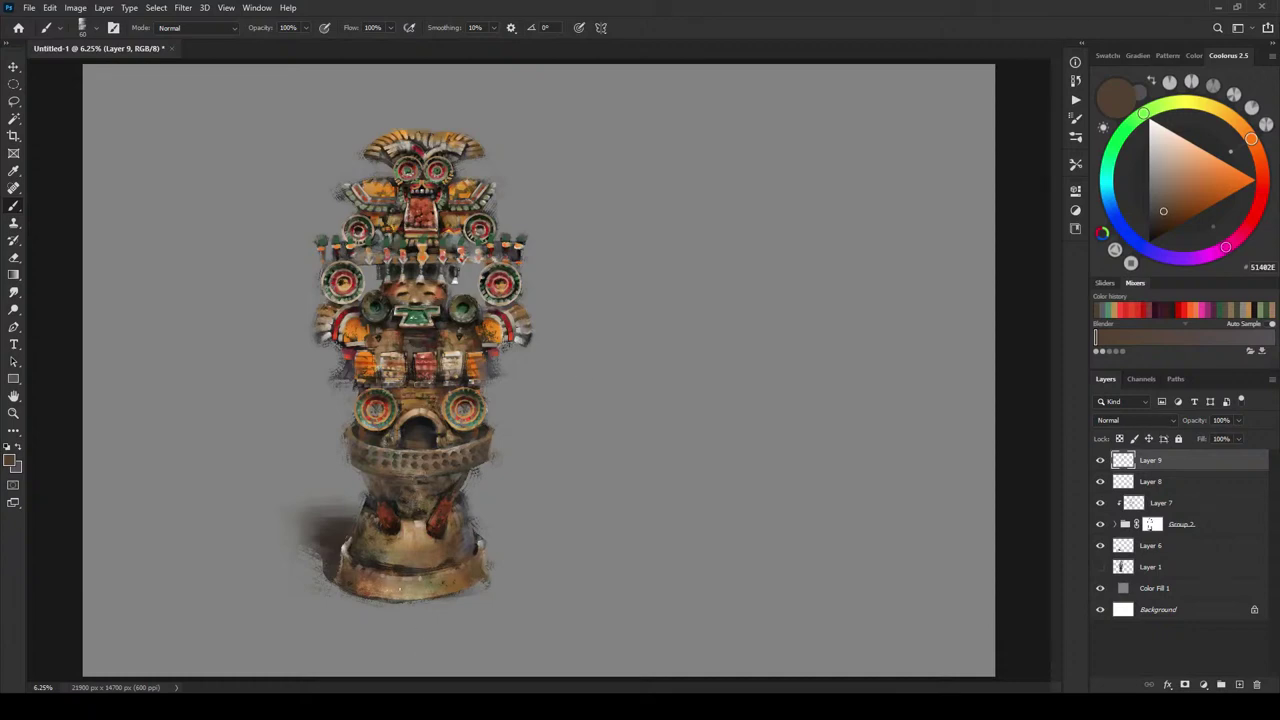
{"action": "left_click", "coordinate": [384, 434], "text": "alt"}
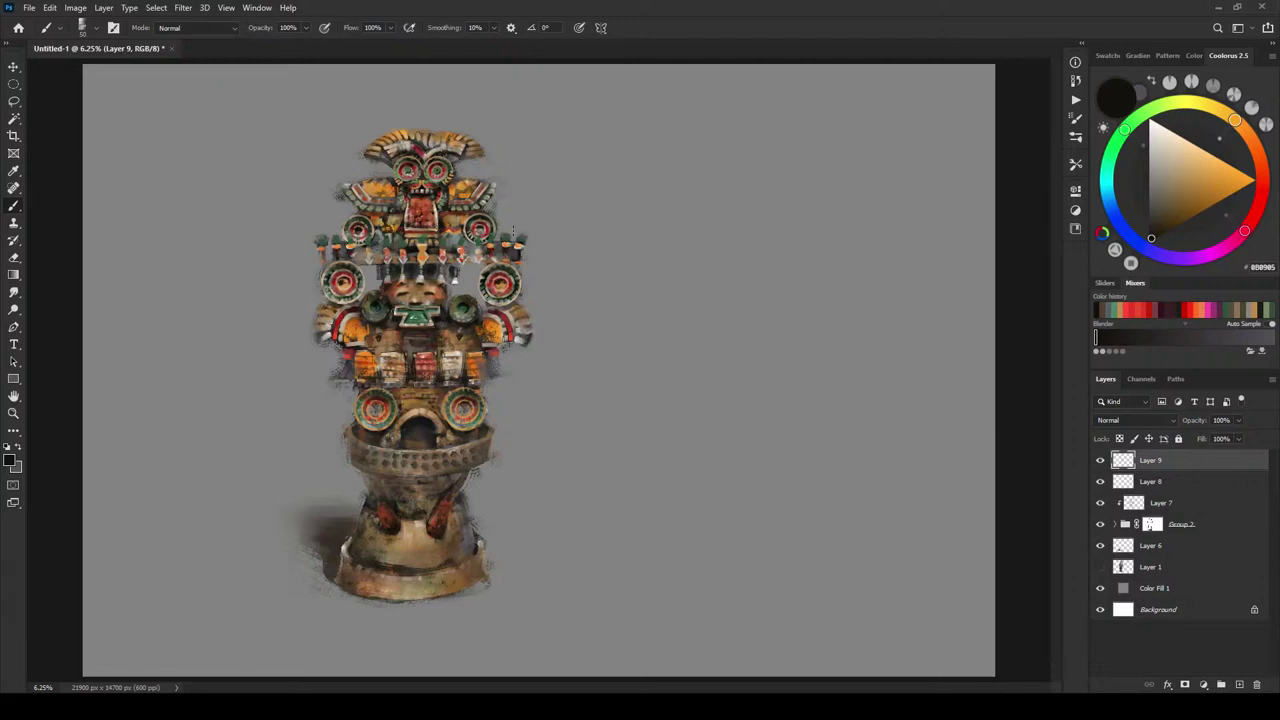
- Sample the orange of the chest panel and lighten it to a soft orange for highlights on the ornaments
{"action": "left_click", "coordinate": [378, 368], "text": "alt"}
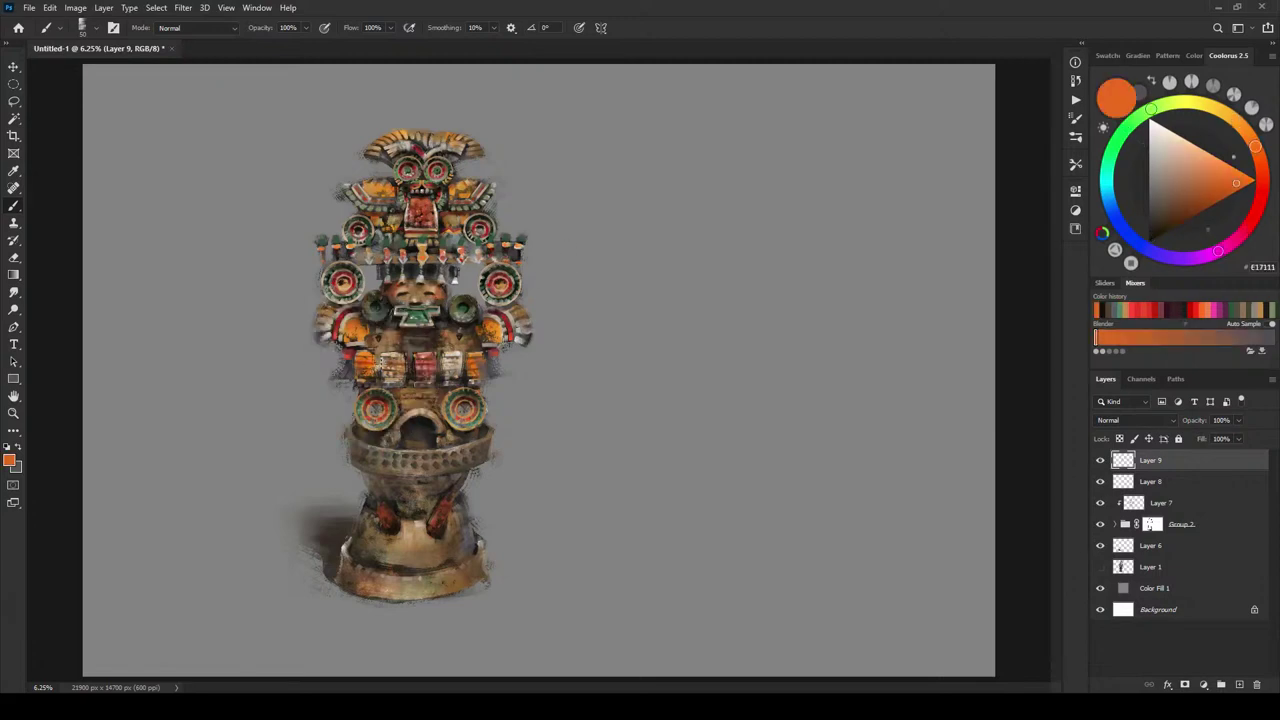
{"action": "left_click", "coordinate": [1214, 163]}
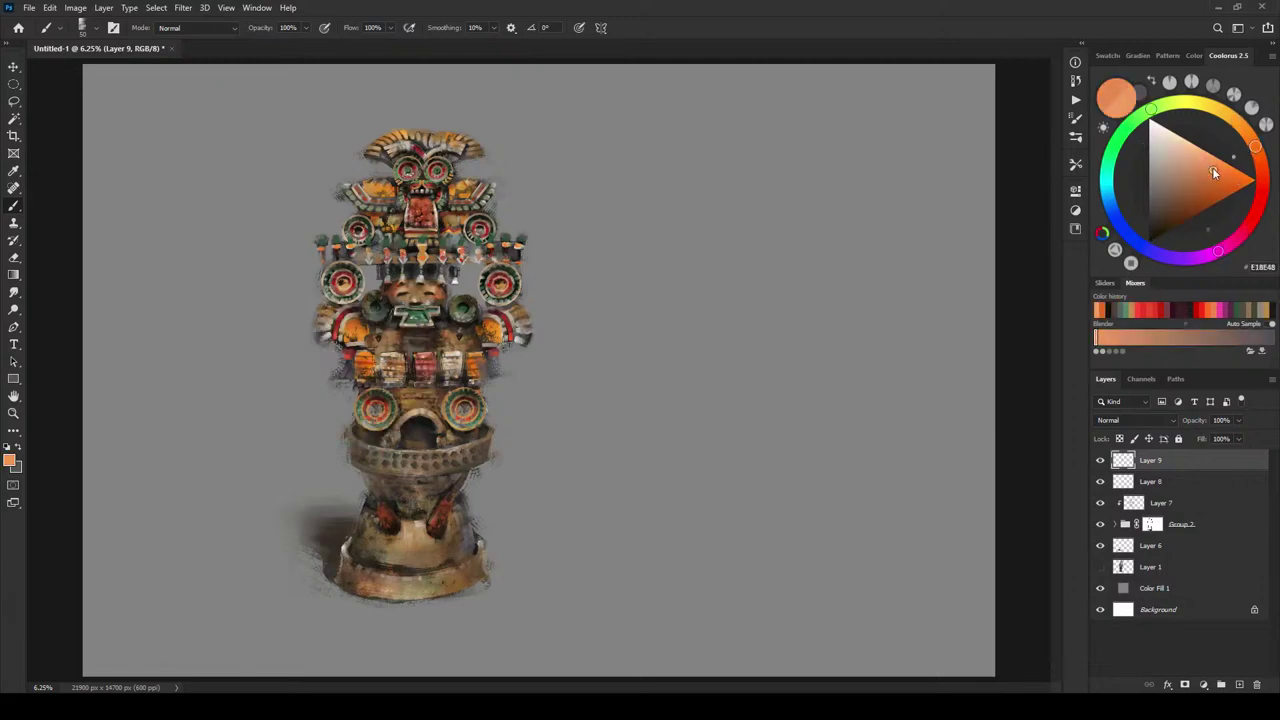
{"action": "left_click", "coordinate": [1253, 140]}
- Choose a muted green (#61997F) and reduce the brush size to touch up the figure's green details
{"action": "mouse_move", "coordinate": [1108, 186]}
{"action": "left_mouse_down"}
{"action": "mouse_move", "coordinate": [1113, 215]}
{"action": "mouse_move", "coordinate": [1121, 163]}
{"action": "mouse_move", "coordinate": [1184, 180]}
{"action": "mouse_move", "coordinate": [1172, 180]}
{"action": "left_mouse_up"}
{"action": "key", "text": "]"}
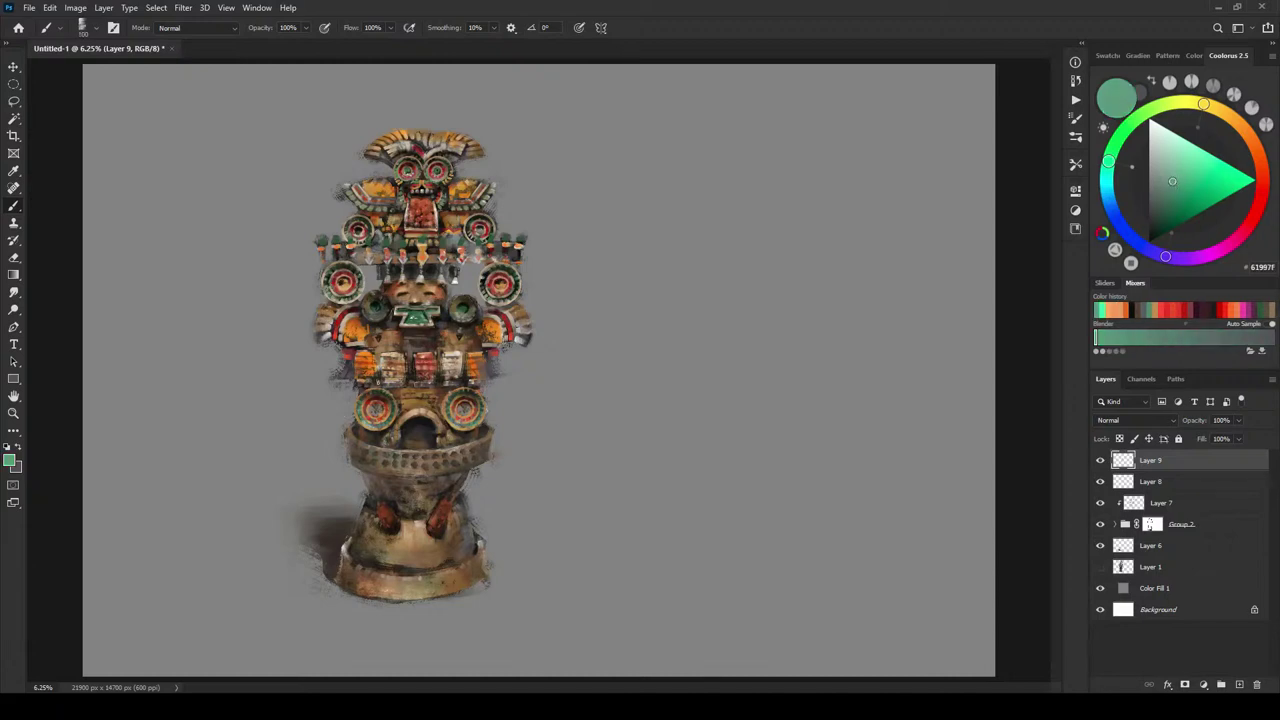
{"action": "key", "text": "bracketleft"}
{"action": "key", "text": "bracketleft"}
{"action": "key", "text": "bracketleft"}
{"action": "key", "text": "bracketleft"}
{"action": "key", "text": "bracketleft"}
- Sample the olive of the left ear disc, shift it to a sandy yellow (#B1A25C) and add fine highlights with a smaller brush
{"action": "left_click", "coordinate": [380, 306], "text": "alt"}
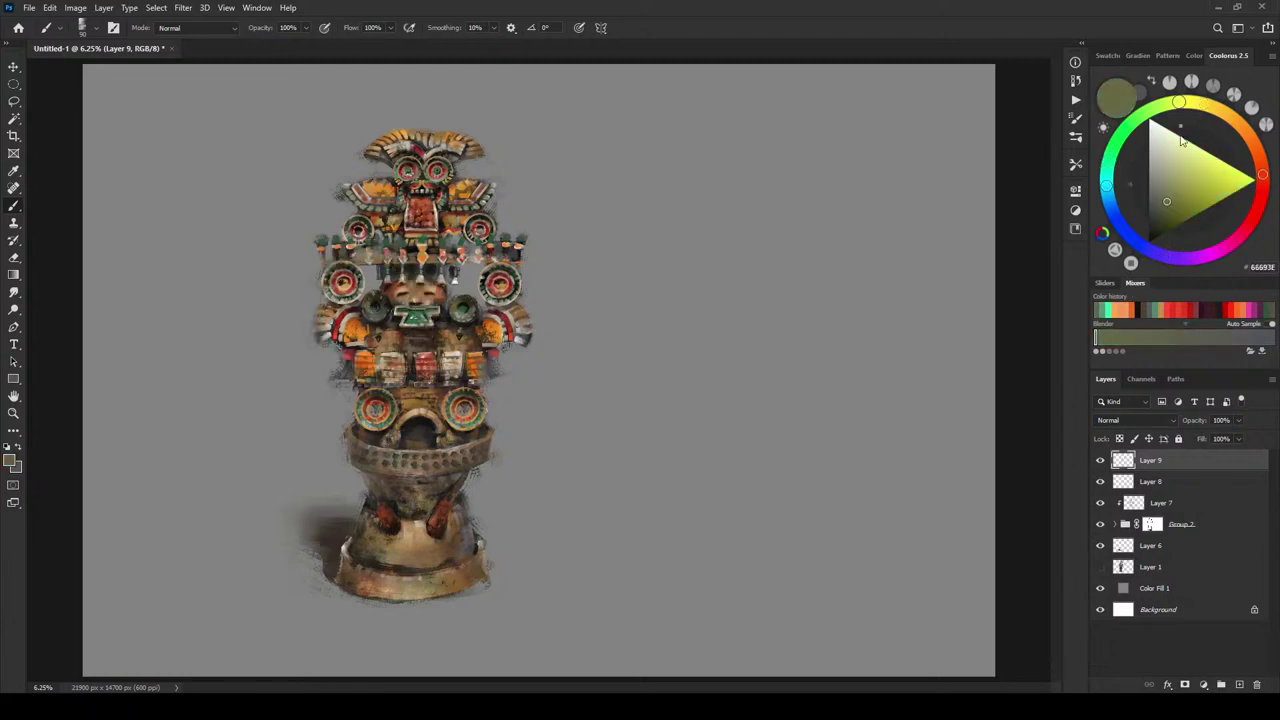
{"action": "left_click_drag", "start_coordinate": [1182, 180], "coordinate": [1185, 177]}
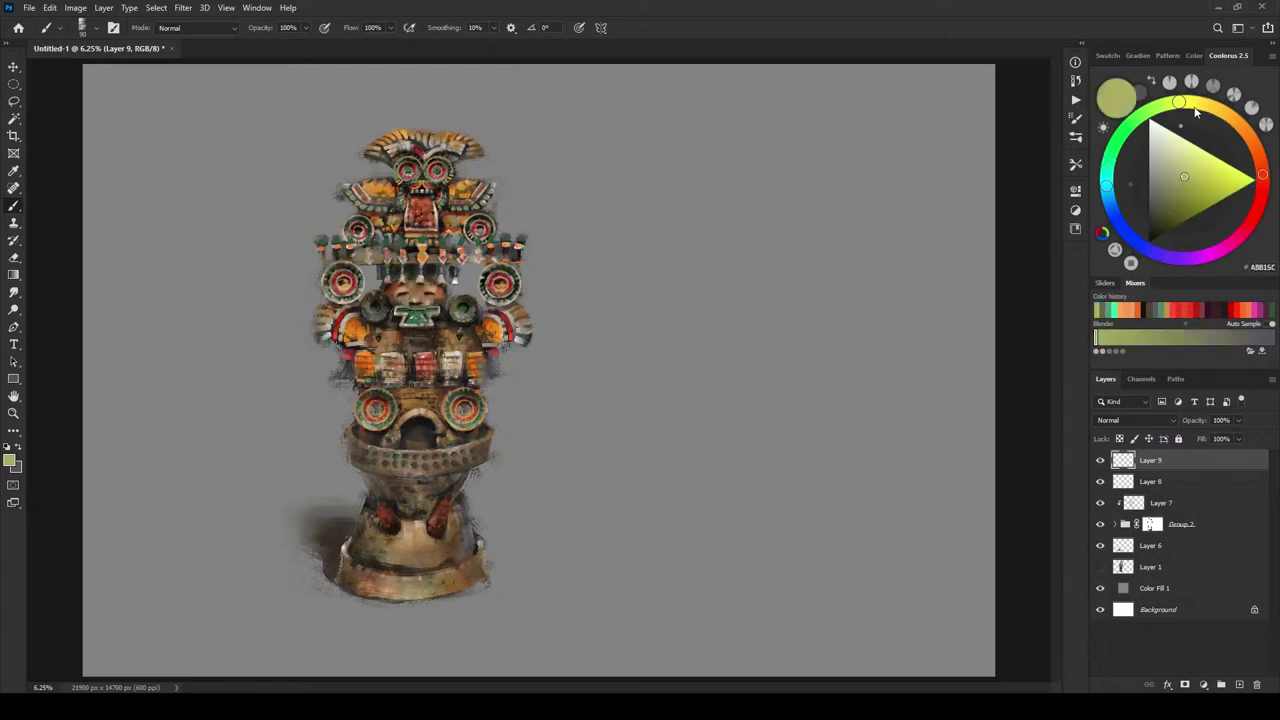
{"action": "left_click_drag", "start_coordinate": [1180, 102], "coordinate": [1213, 106]}
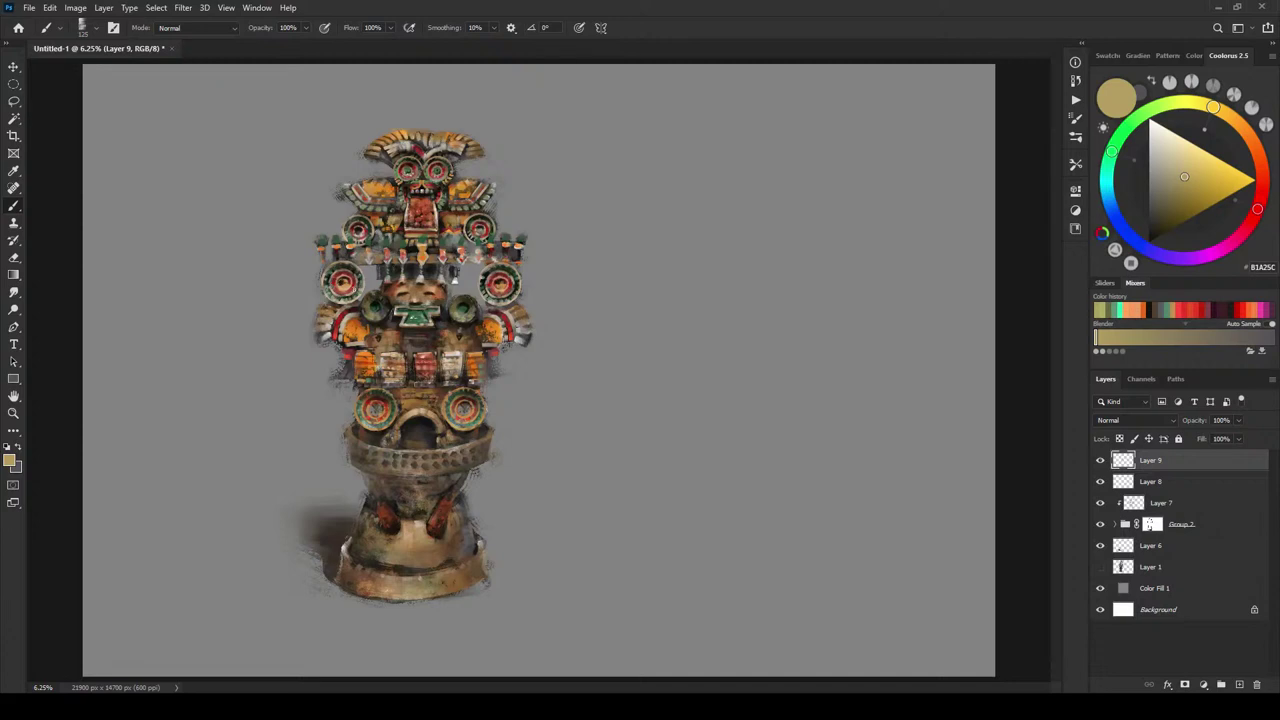
{"action": "key", "text": "bracketleft"}
{"action": "key", "text": "bracketleft"}
- Detail the top head with an orange-brown sampled from the wing and a light grey and dark brown from the mouth area
{"action": "left_click", "coordinate": [471, 213], "text": "alt"}
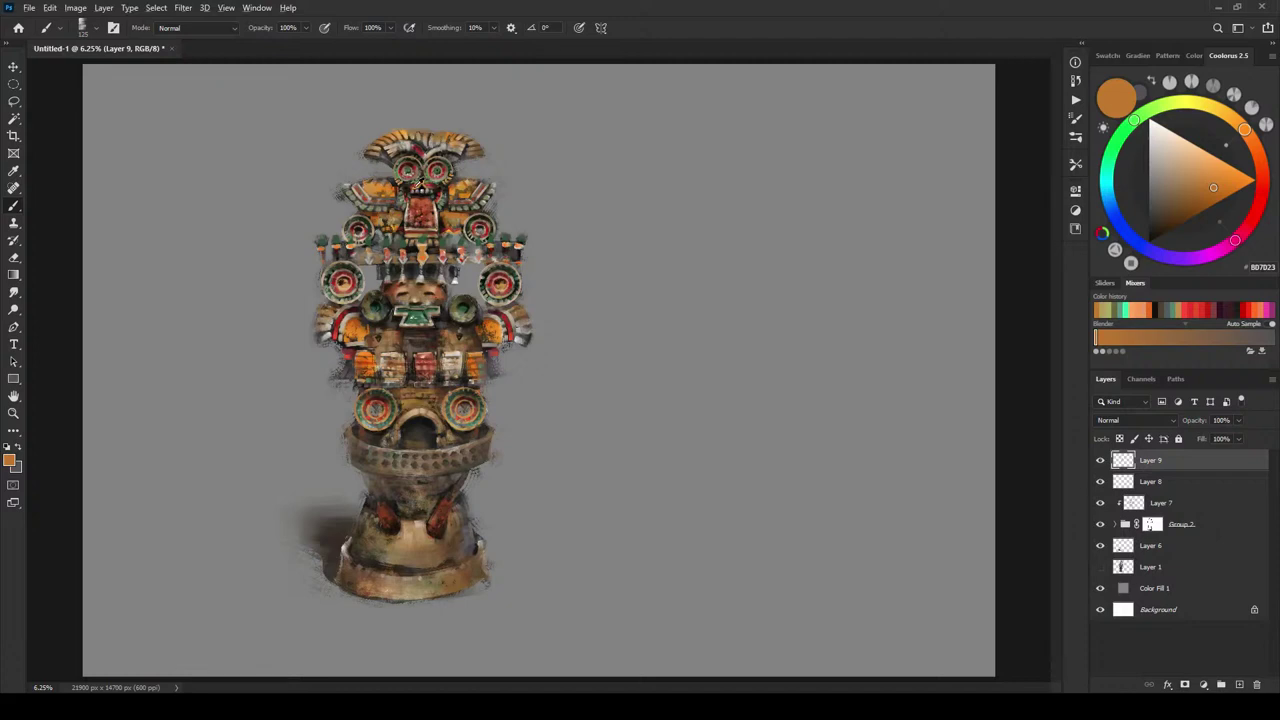
{"action": "left_click", "coordinate": [424, 187], "text": "alt"}
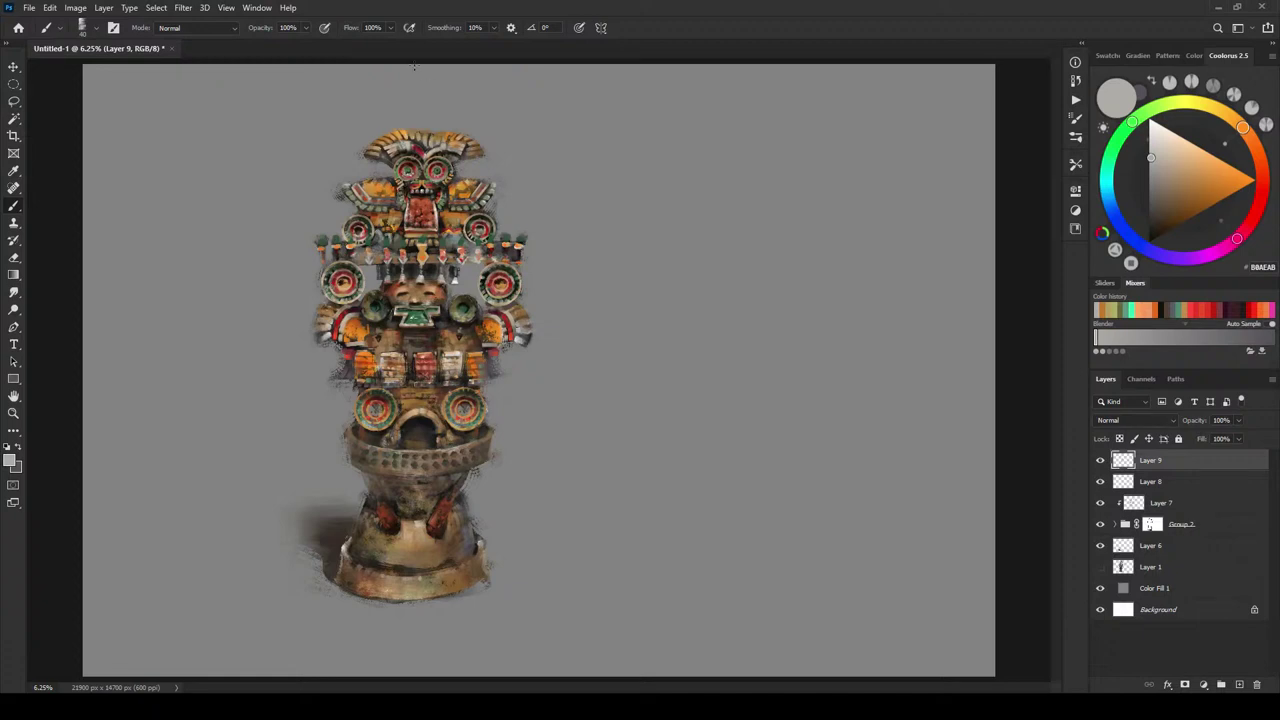
{"action": "left_click", "coordinate": [408, 186], "text": "alt"}
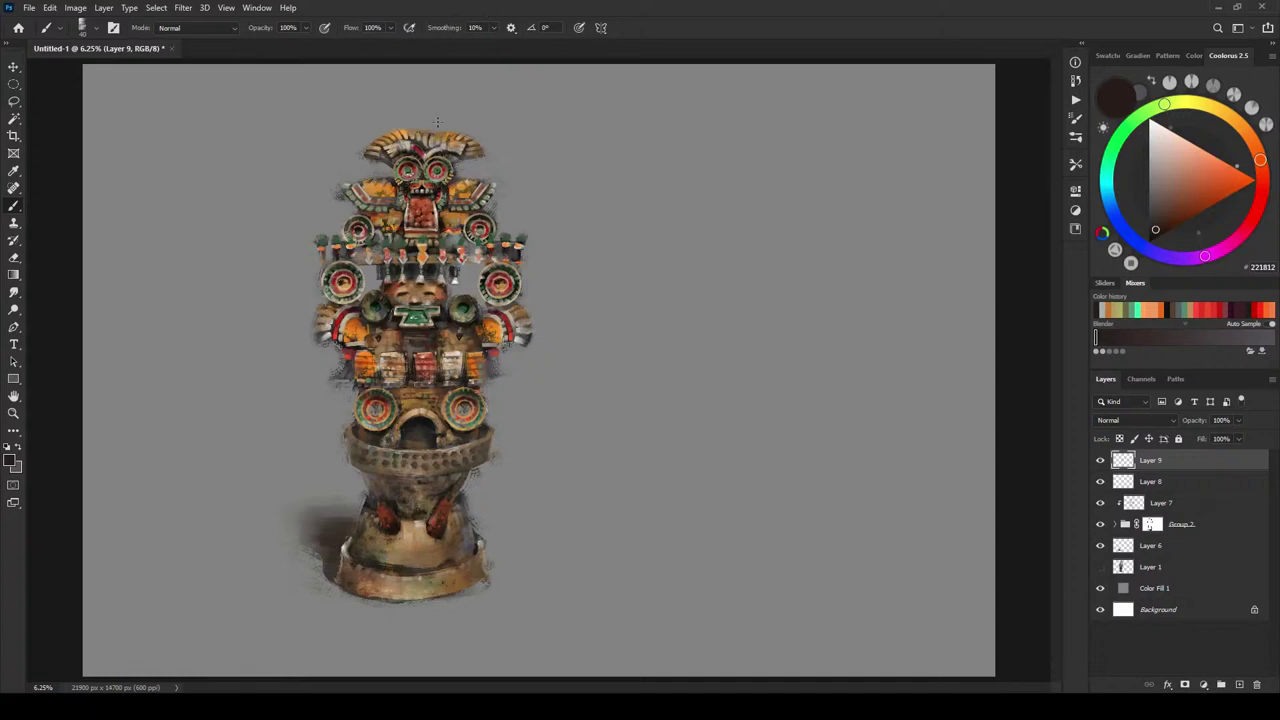
- Sample the crown's beige, then near-black, crimson and dark green tones around the upper face to refine the crown, eyes and mouth
{"action": "left_click", "coordinate": [465, 146], "text": "alt"}
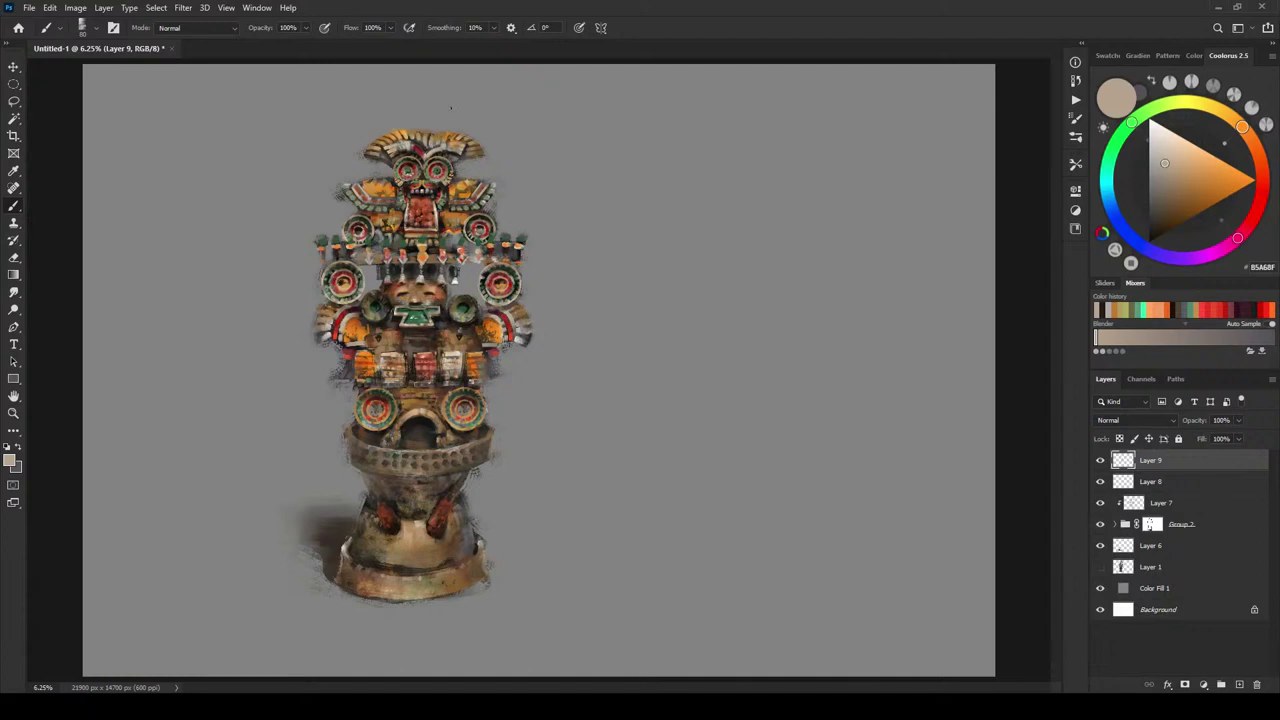
{"action": "left_click", "coordinate": [415, 181], "text": "alt"}
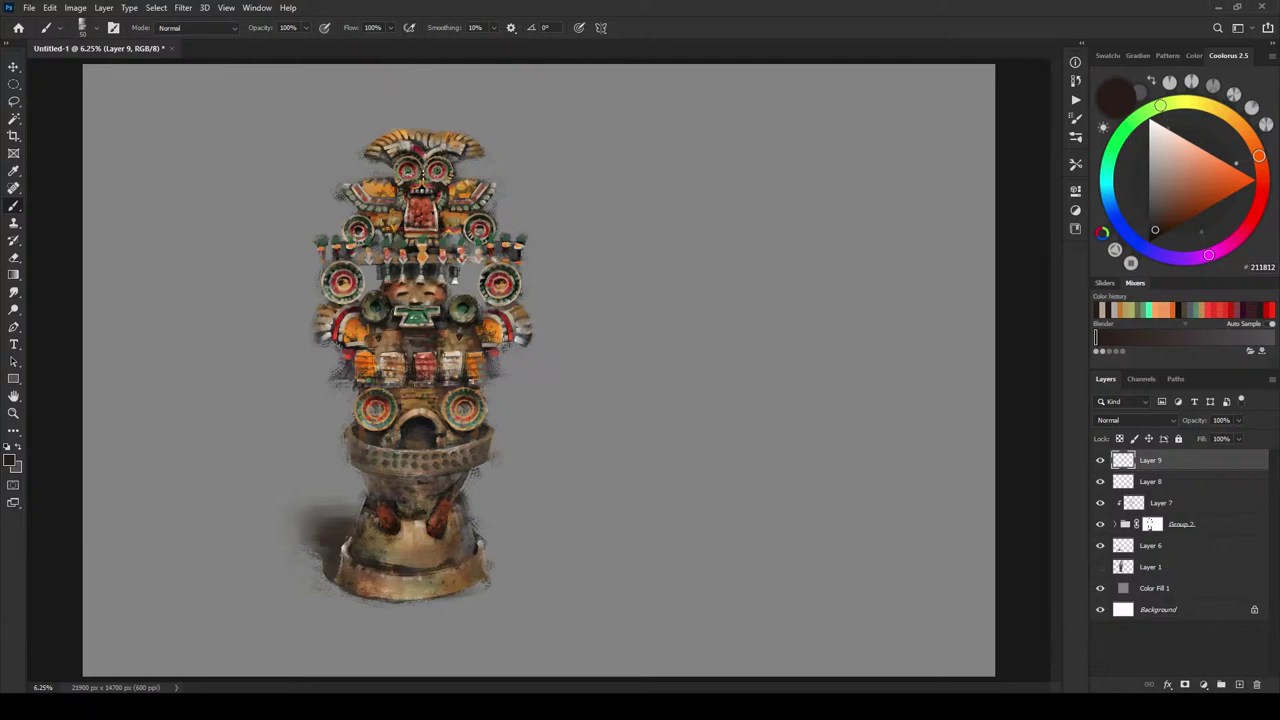
{"action": "left_click", "coordinate": [436, 196], "text": "alt"}
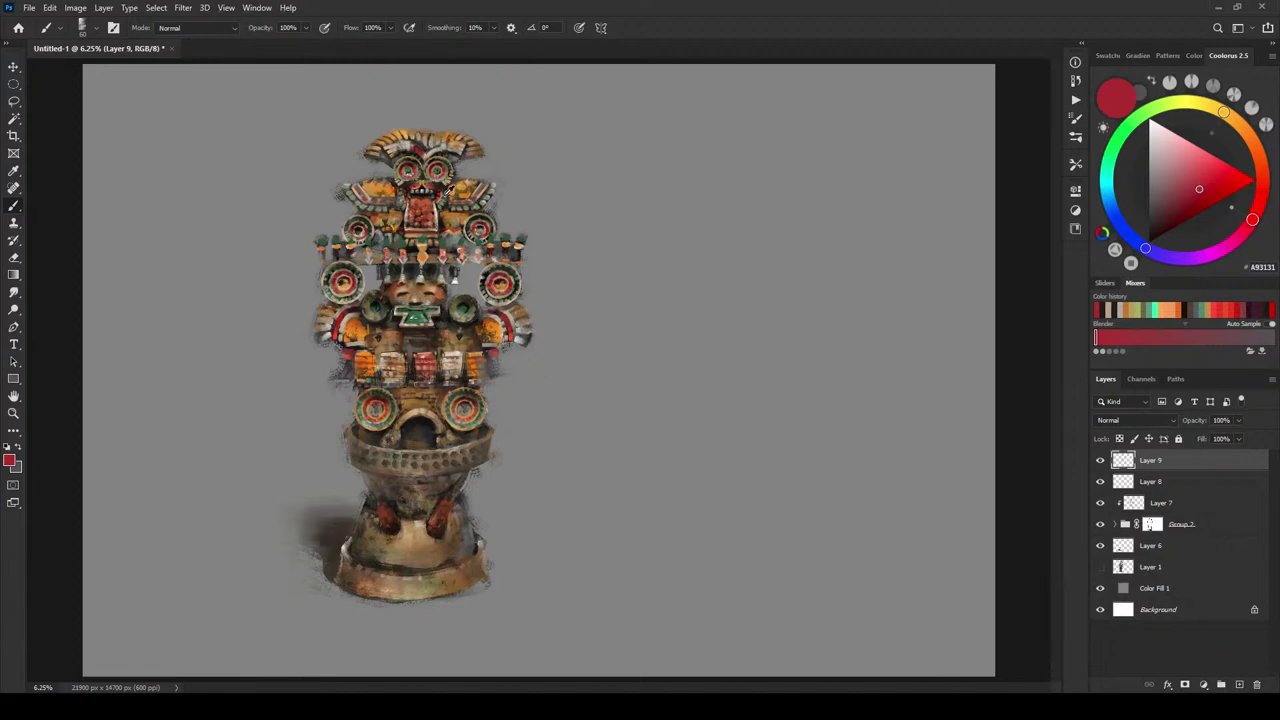
{"action": "left_click", "coordinate": [447, 194], "text": "alt"}
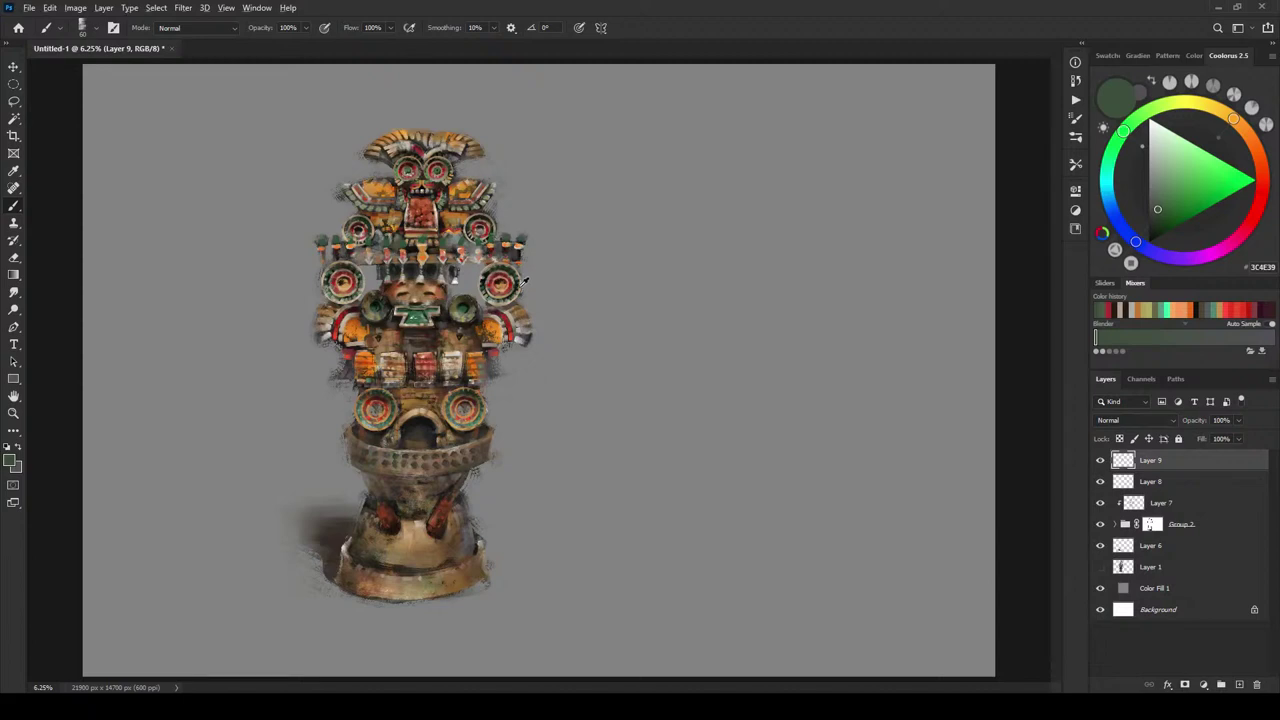
- Sample green from the right ear disc and orange from the upper right wing to touch up the disc and the area beside the mouth
{"action": "left_click", "coordinate": [492, 292], "text": "alt"}
{"action": "left_click_drag", "start_coordinate": [495, 287], "coordinate": [497, 290]}
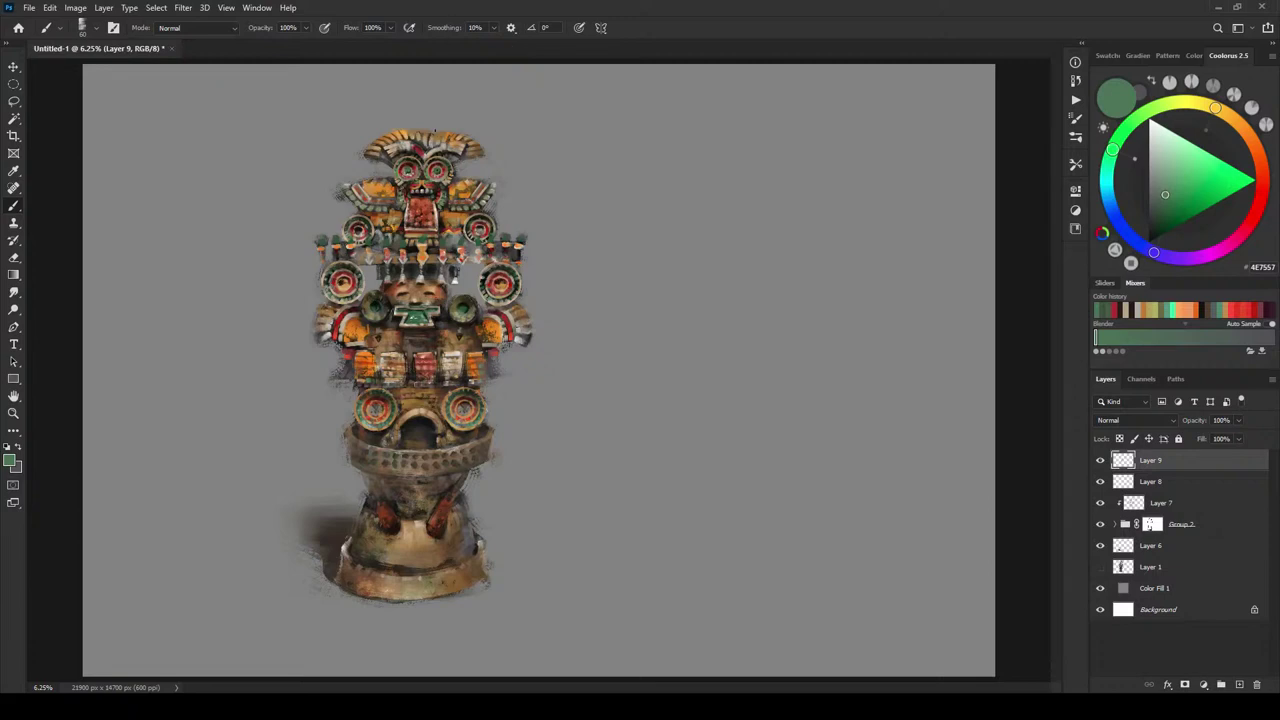
{"action": "left_click", "coordinate": [456, 187], "text": "alt"}
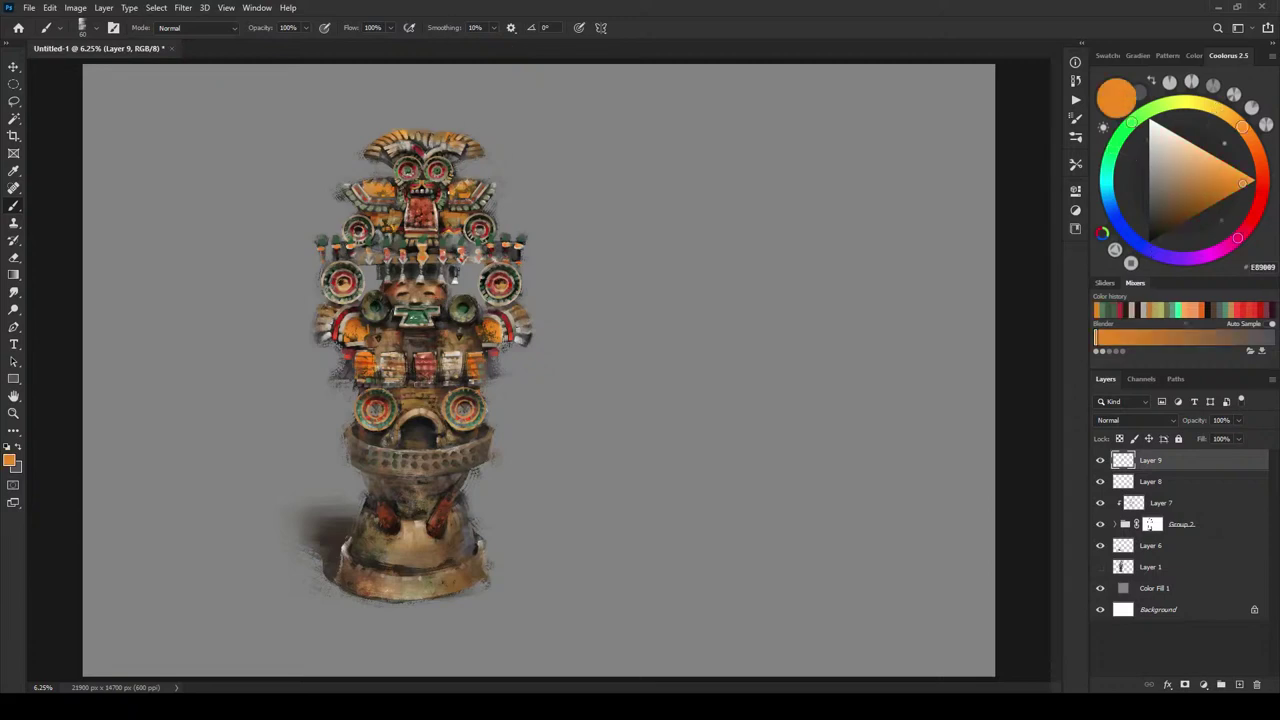
{"action": "left_click_drag", "start_coordinate": [448, 186], "coordinate": [449, 199]}
- Sample near-black tones below the left eye of the top head and darken the shadows around its open mouth
{"action": "left_click", "coordinate": [410, 180], "text": "alt"}
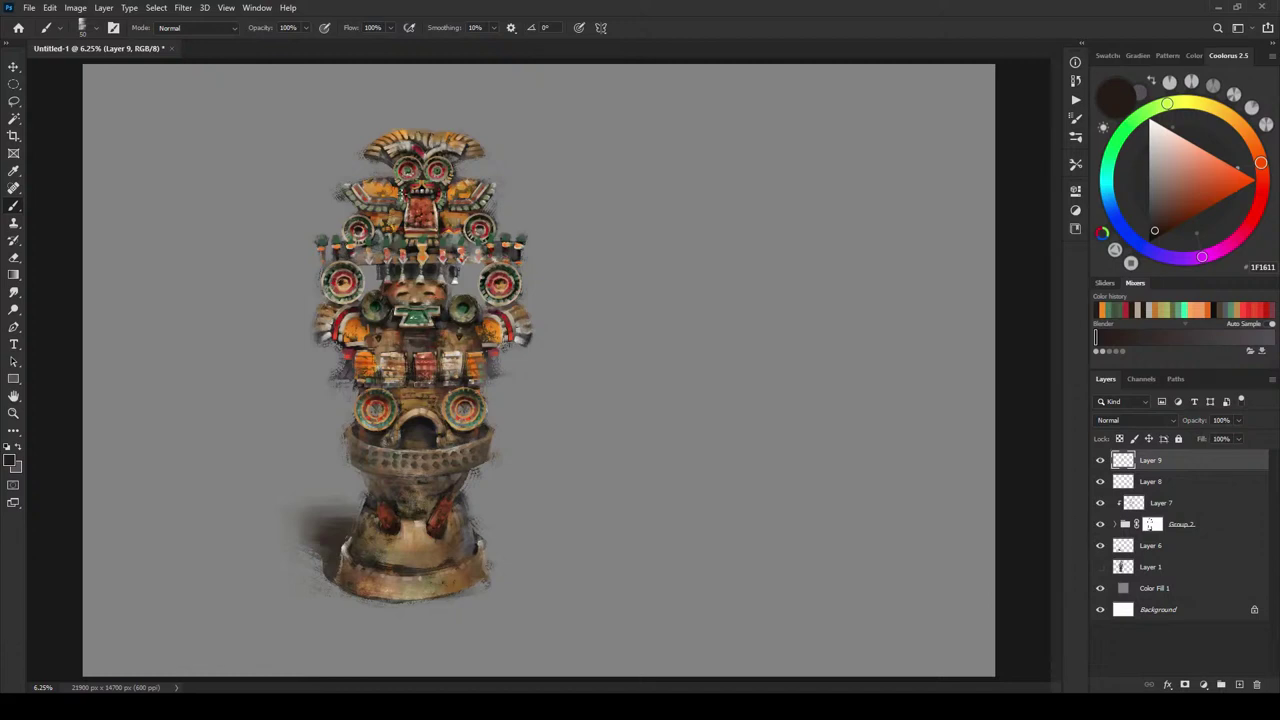
{"action": "mouse_move", "coordinate": [398, 186]}
{"action": "left_mouse_down"}
{"action": "mouse_move", "coordinate": [398, 203]}
{"action": "mouse_move", "coordinate": [450, 203]}
{"action": "left_mouse_up"}
{"action": "key", "text": "ctrl+z"}
{"action": "left_click", "coordinate": [399, 180], "text": "alt"}
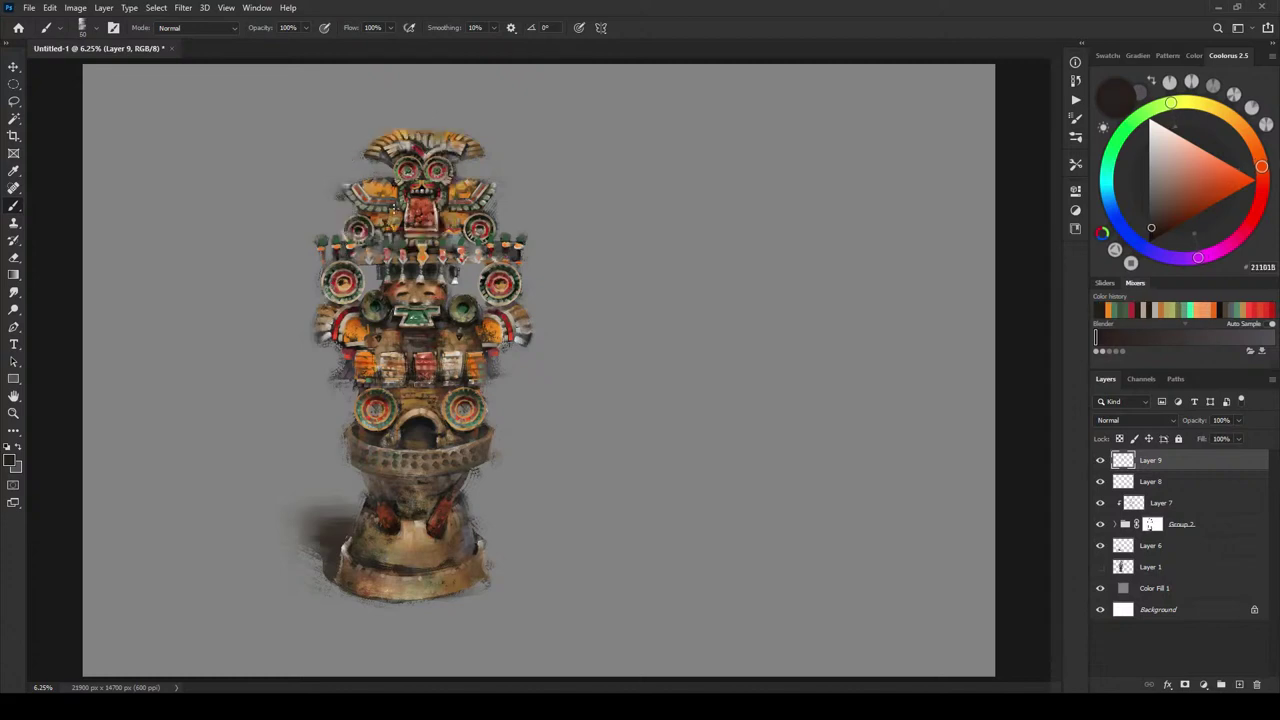
{"action": "left_click_drag", "start_coordinate": [440, 204], "coordinate": [450, 206]}
- Sample sandy tan and grey-brown from the upper wings, shift the colour to a rust orange and warm the wing panels
{"action": "left_click", "coordinate": [480, 192], "text": "alt"}
{"action": "left_click_drag", "start_coordinate": [480, 192], "coordinate": [368, 192]}
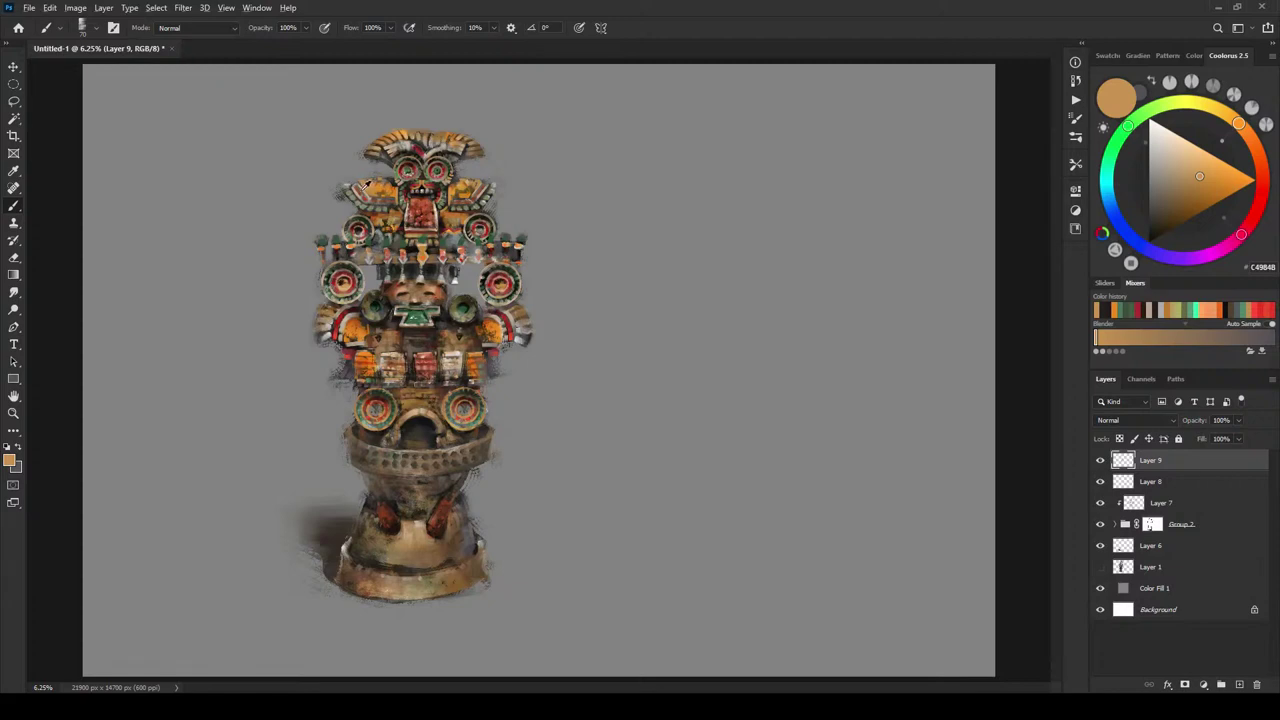
{"action": "left_click", "coordinate": [368, 184], "text": "alt"}
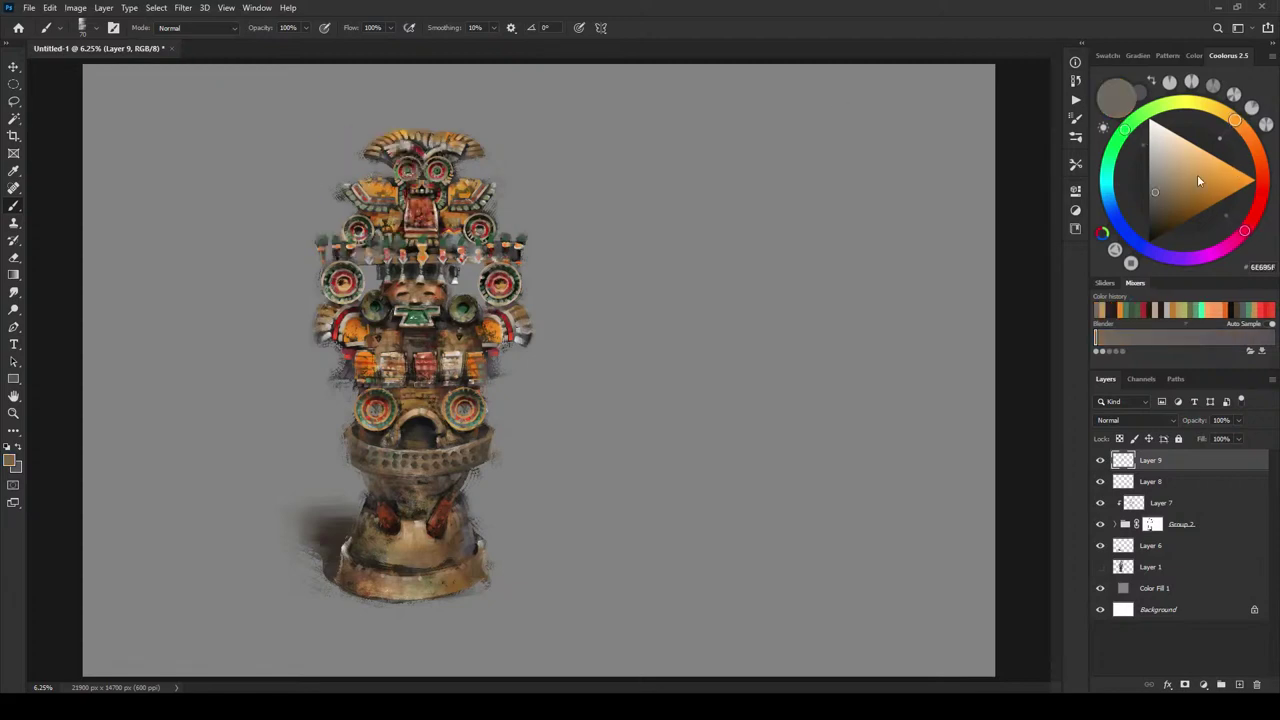
{"action": "left_click", "coordinate": [1181, 189]}
{"action": "left_click", "coordinate": [1253, 144]}
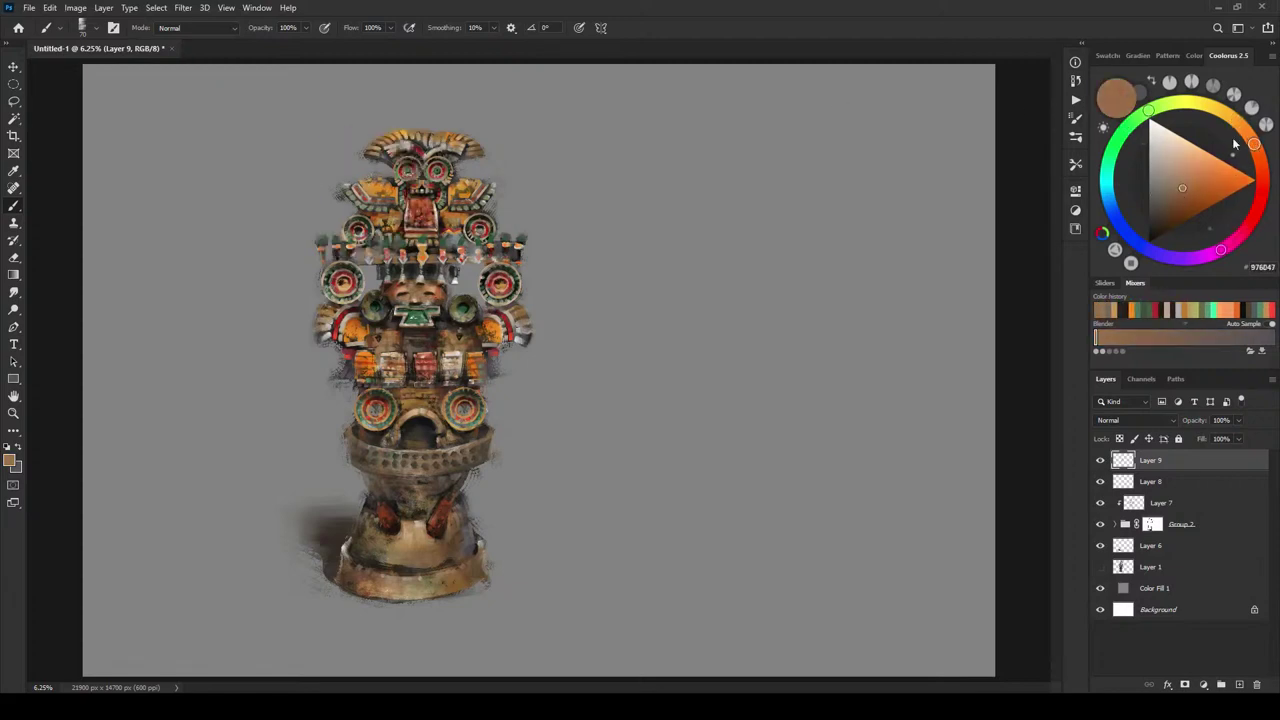
{"action": "left_click", "coordinate": [1214, 190]}
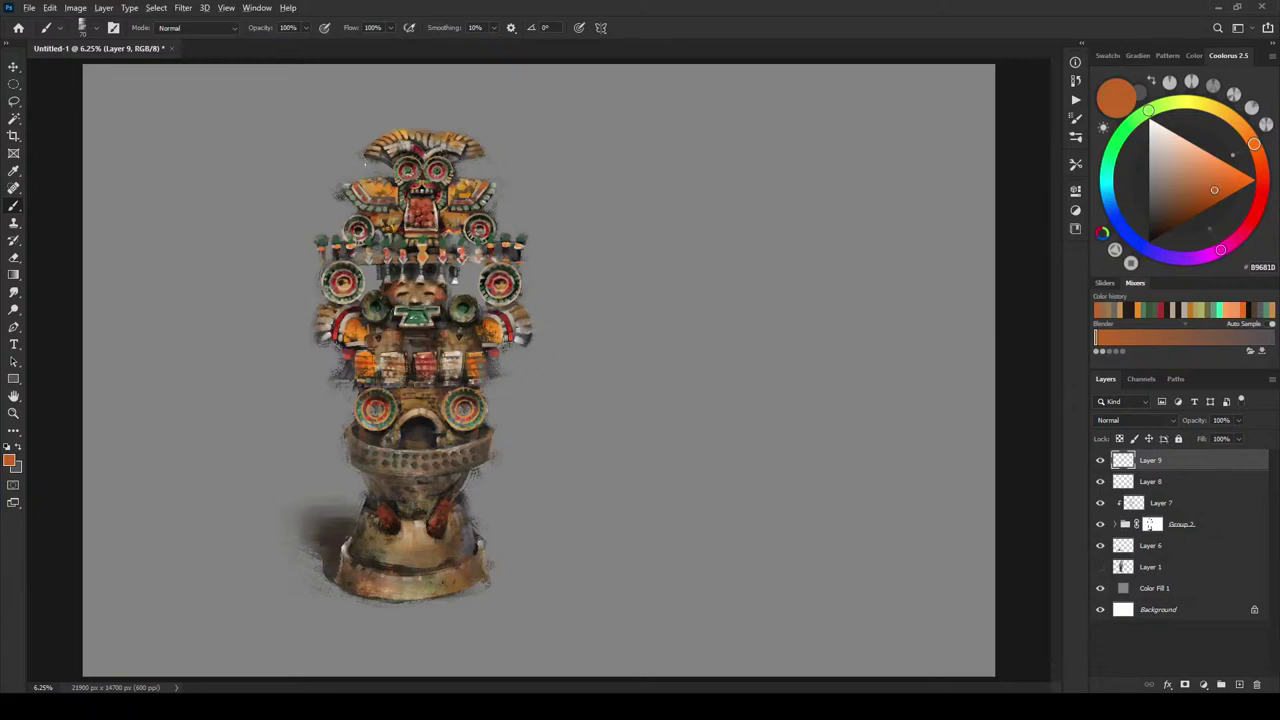
- Refine the upper left wing and the area below it with sampled light grey, dark olive and reddish-brown tones
{"action": "left_click", "coordinate": [354, 180], "text": "alt"}
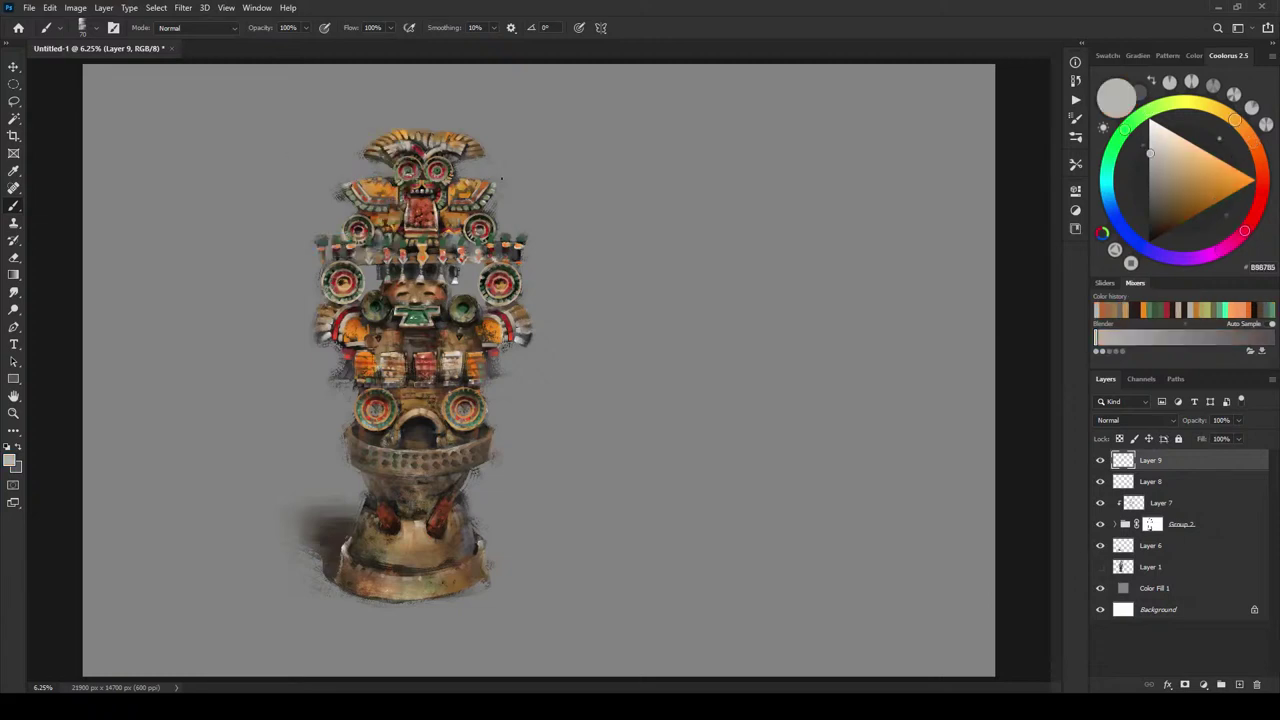
{"action": "left_click", "coordinate": [355, 184], "text": "alt"}
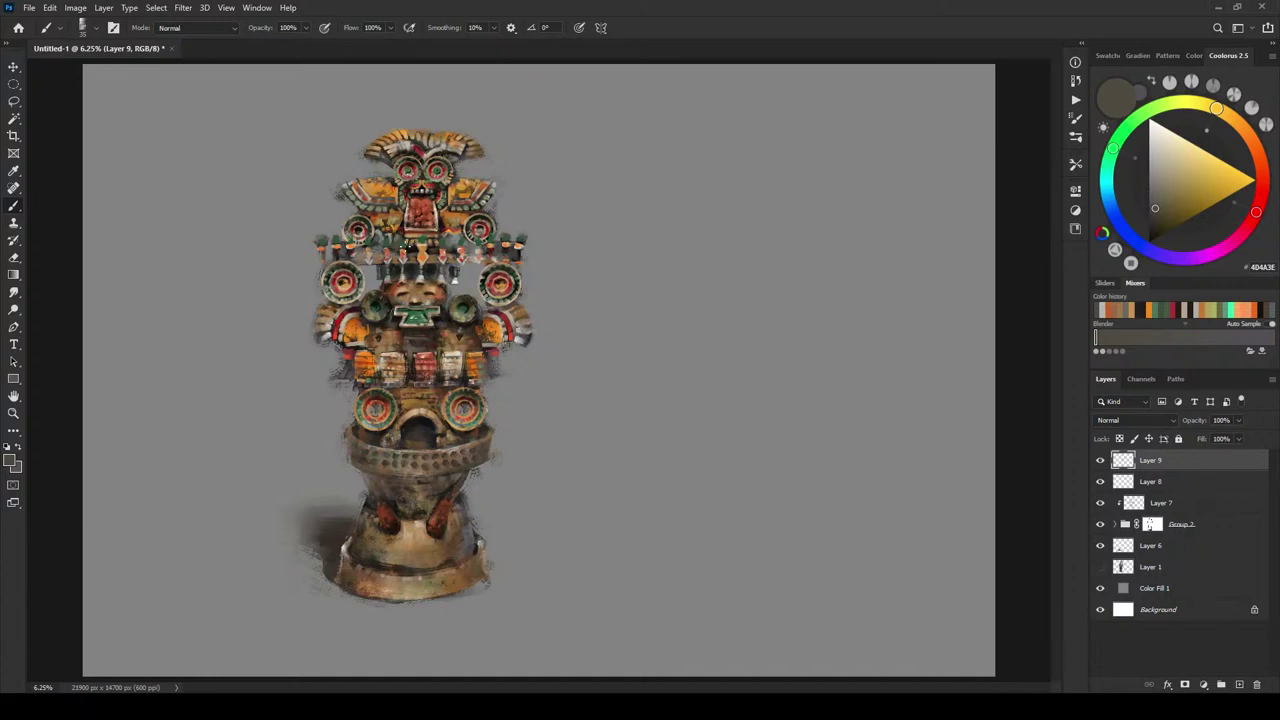
{"action": "left_click", "coordinate": [385, 211], "text": "alt"}
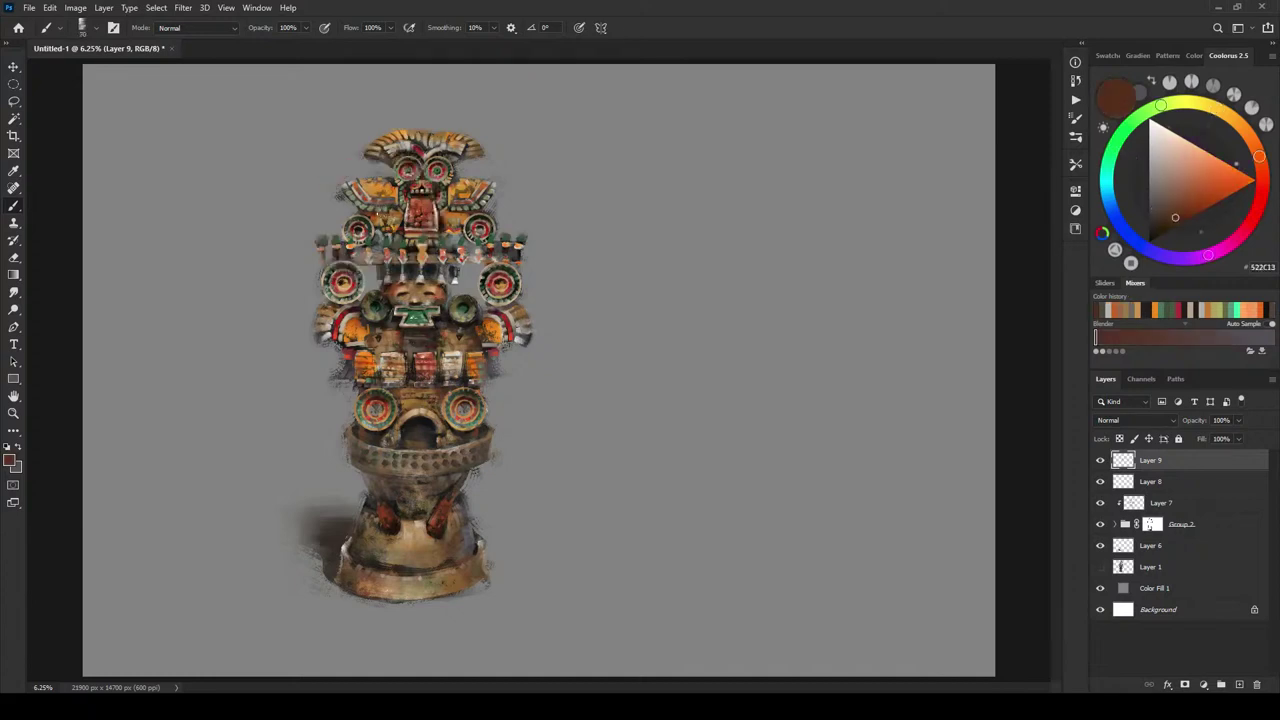
{"action": "left_click", "coordinate": [383, 213], "text": "alt"}
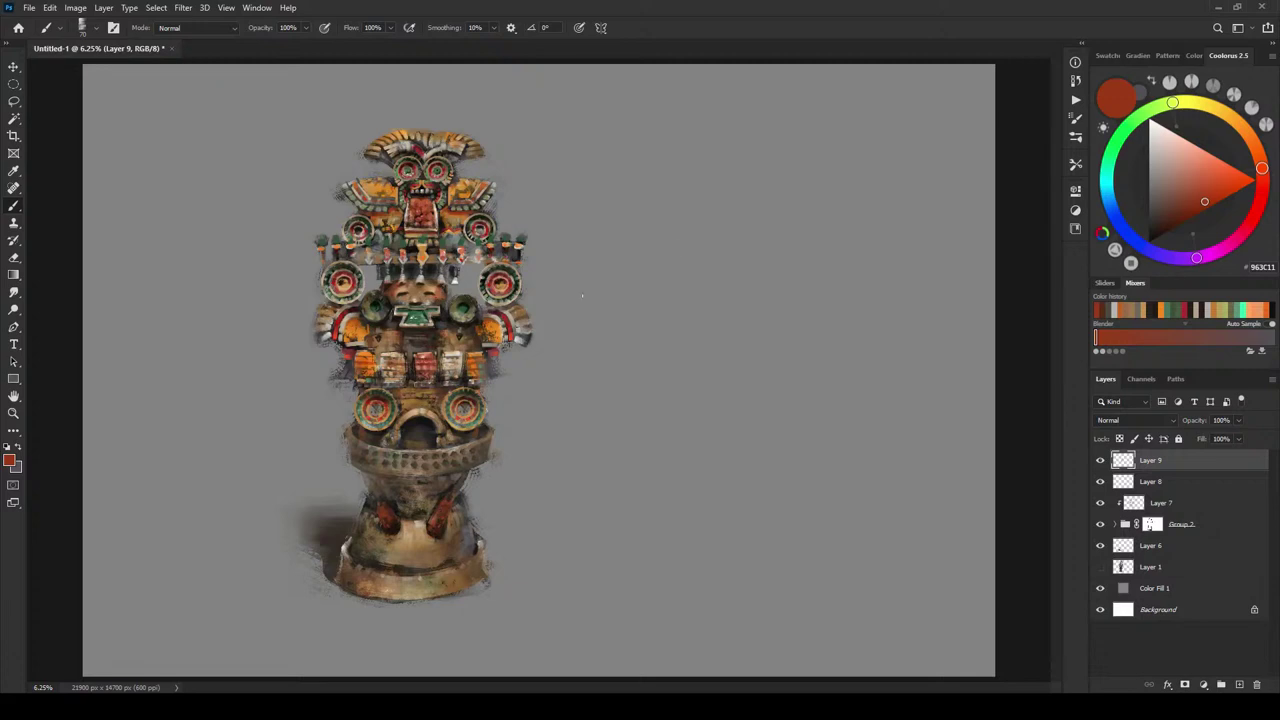
- Try a saturated blue, shift it to a vivid teal green and paint small accents on the figure's green details
{"action": "left_click", "coordinate": [1114, 213]}
{"action": "left_click_drag", "start_coordinate": [1192, 180], "coordinate": [1212, 172]}
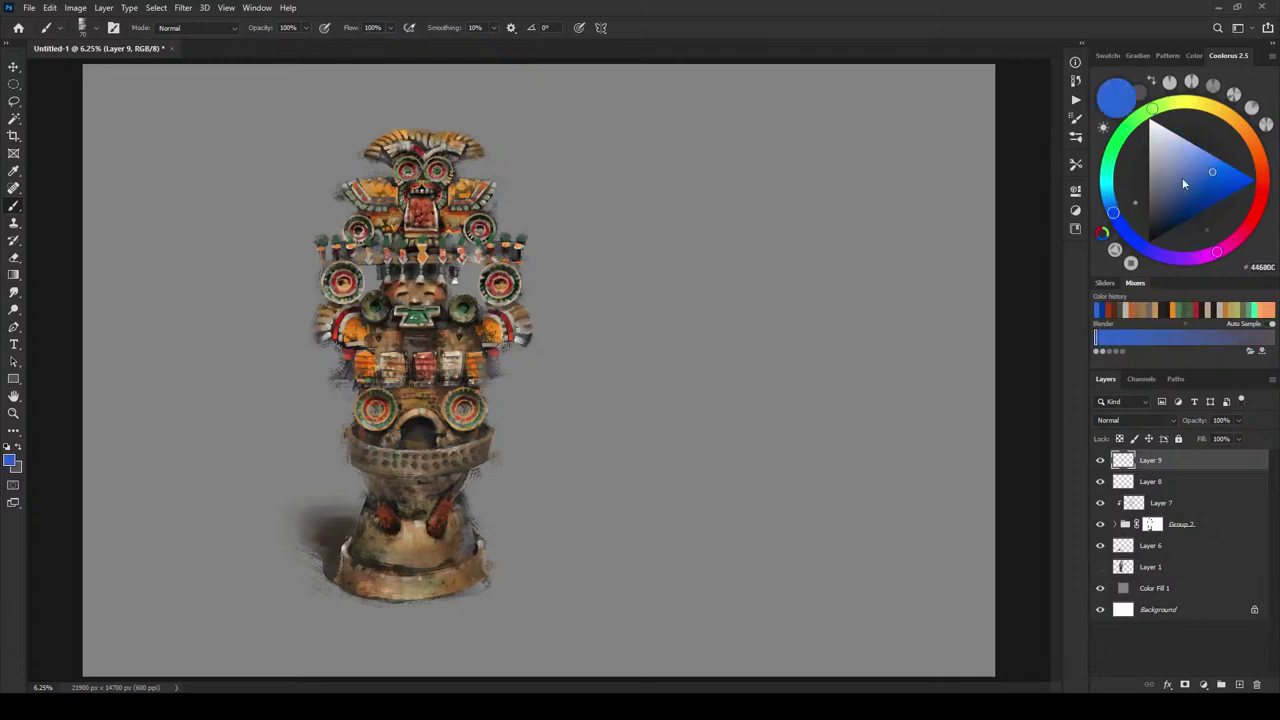
{"action": "left_click_drag", "start_coordinate": [1108, 185], "coordinate": [1106, 173]}
{"action": "left_click_drag", "start_coordinate": [1188, 190], "coordinate": [1209, 193]}
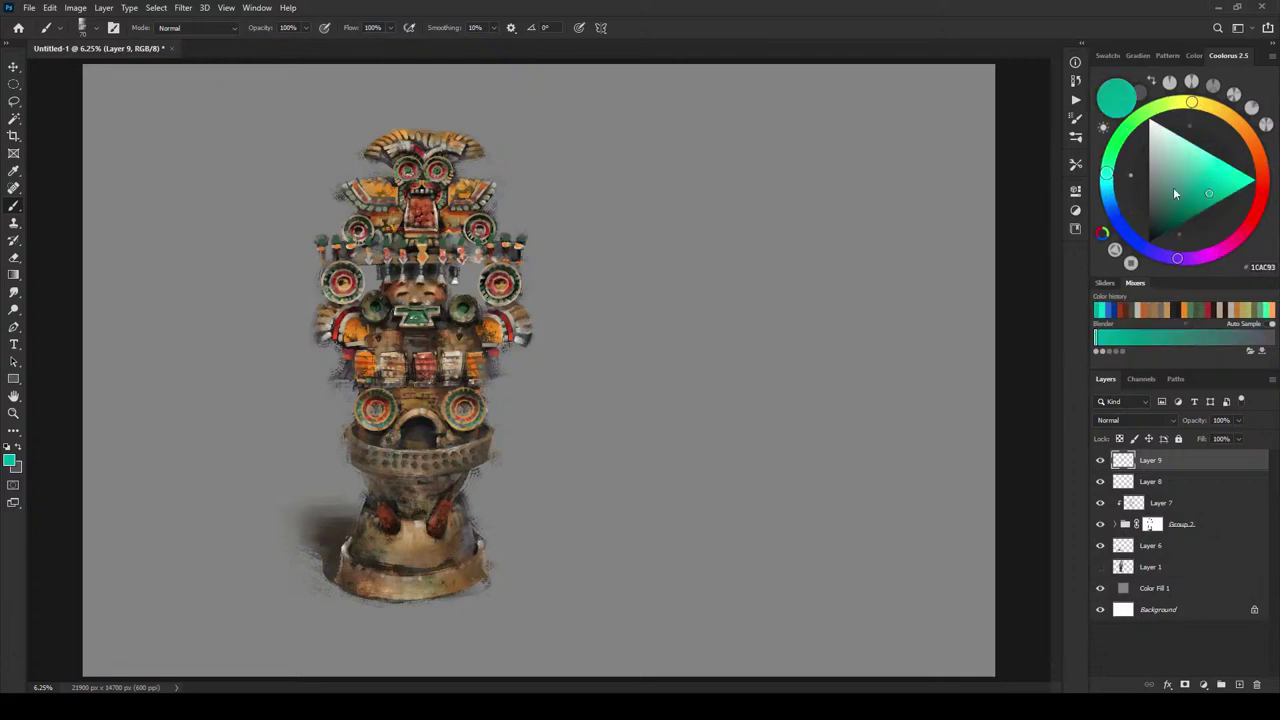
{"action": "left_click", "coordinate": [1107, 170]}
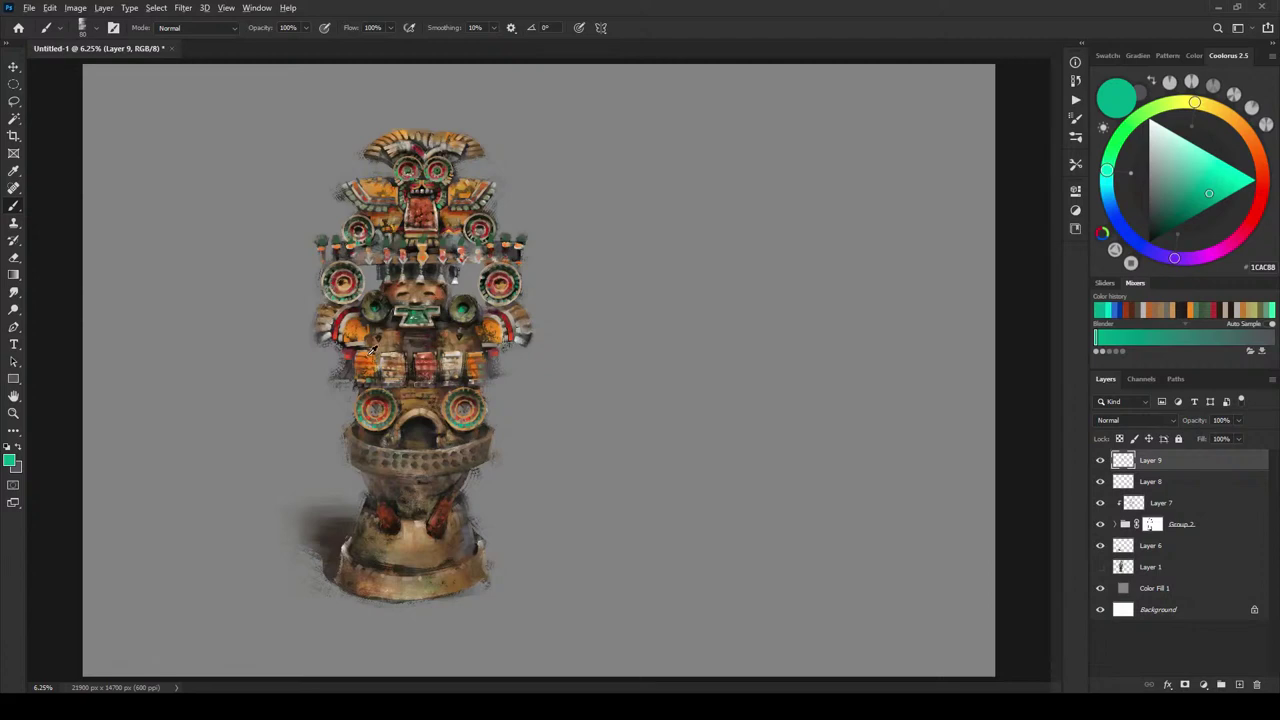
- Sample the orange of the left chest panel, shift it to a lighter yellow-orange and paint highlights along the panel's edge
{"action": "left_click", "coordinate": [373, 355], "text": "alt"}
{"action": "left_click", "coordinate": [1221, 168]}
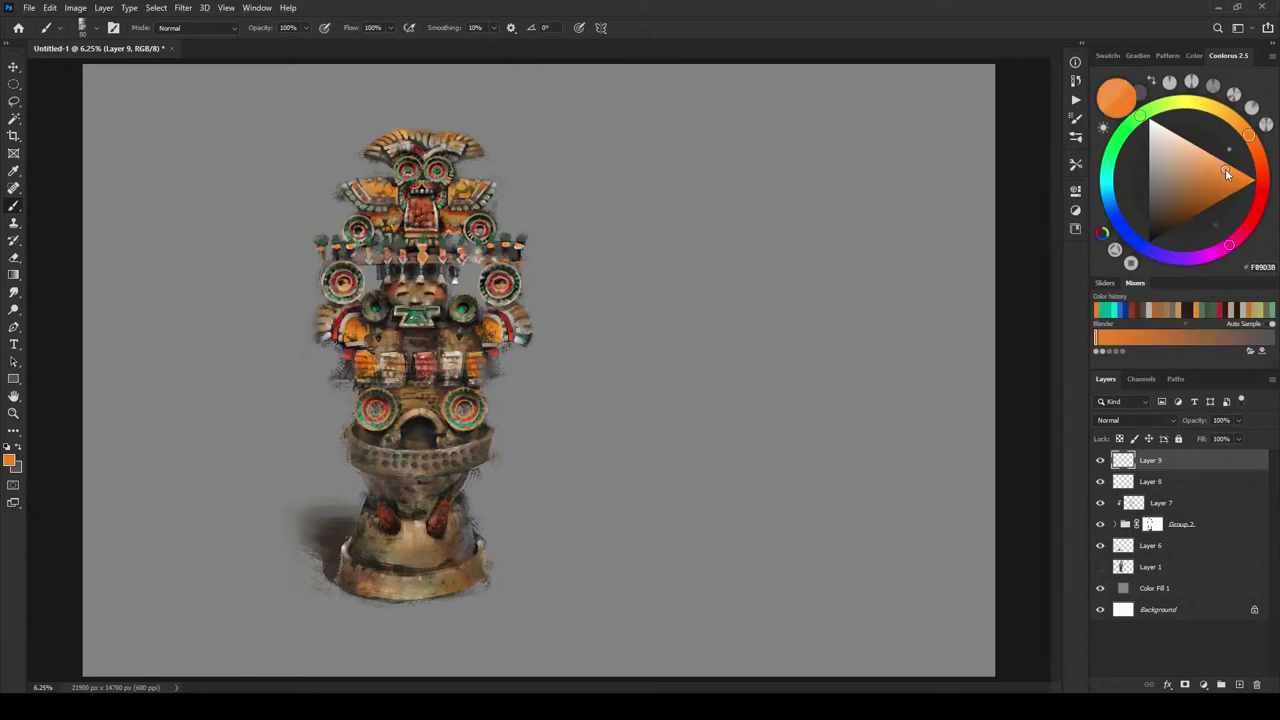
{"action": "left_click", "coordinate": [1242, 129]}
{"action": "left_click_drag", "start_coordinate": [1243, 130], "coordinate": [1245, 132]}
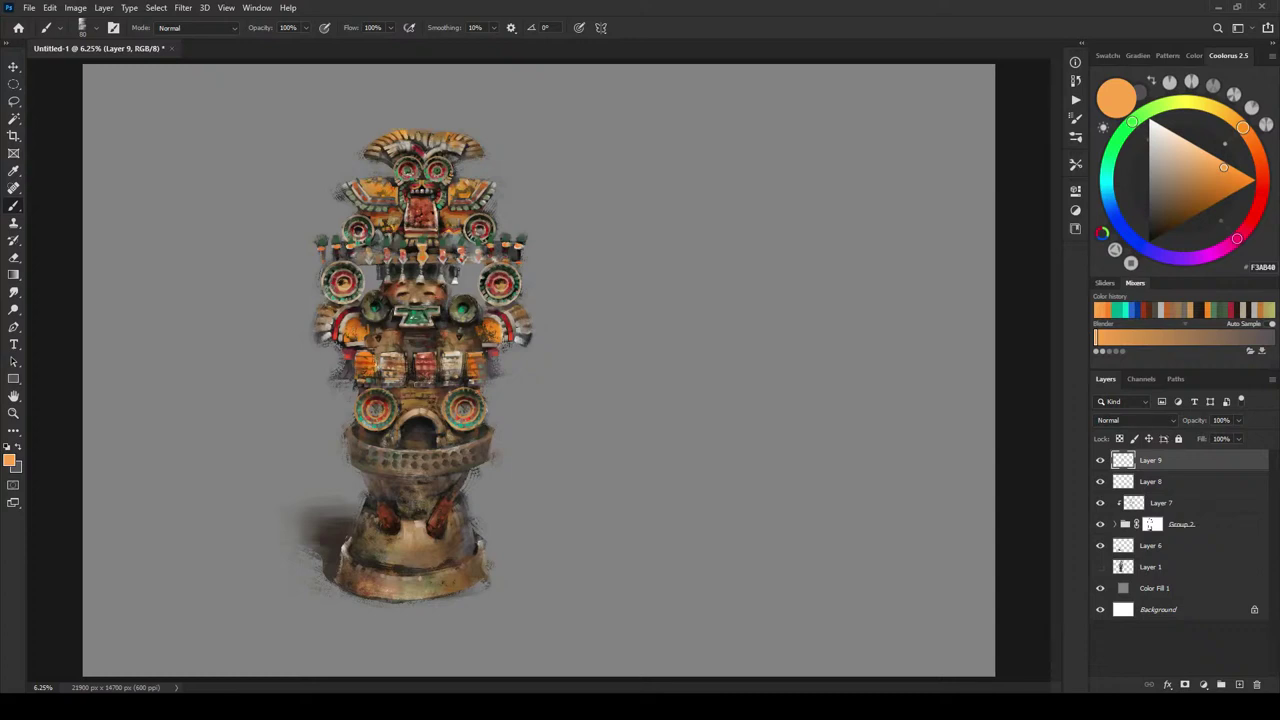
{"action": "left_click_drag", "start_coordinate": [375, 351], "coordinate": [375, 365]}
- Create a new layer and paint bright blue reflected light under the upper figure's edges and chest panels with a reduced brush size
{"action": "left_click", "coordinate": [1239, 685]}
{"action": "left_click_drag", "start_coordinate": [1130, 218], "coordinate": [1129, 193]}
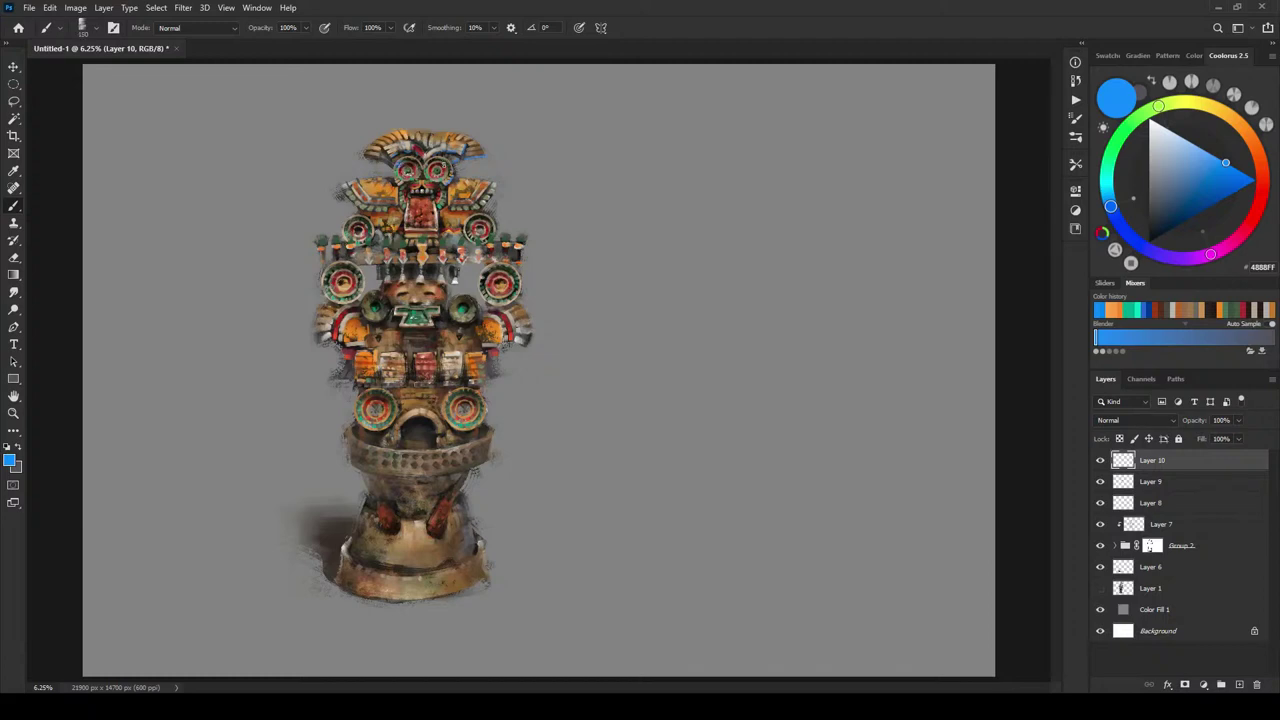
{"action": "key", "text": "bracketleft"}
{"action": "key", "text": "bracketleft"}
{"action": "key", "text": "bracketleft"}
{"action": "key", "text": "bracketleft"}
{"action": "key", "text": "bracketleft"}
{"action": "key", "text": "bracketleft"}
{"action": "key", "text": "bracketleft"}
{"action": "key", "text": "bracketleft"}
{"action": "key", "text": "["}
{"action": "left_click_drag", "start_coordinate": [486, 379], "coordinate": [501, 376]}
{"action": "left_click_drag", "start_coordinate": [337, 380], "coordinate": [351, 378]}
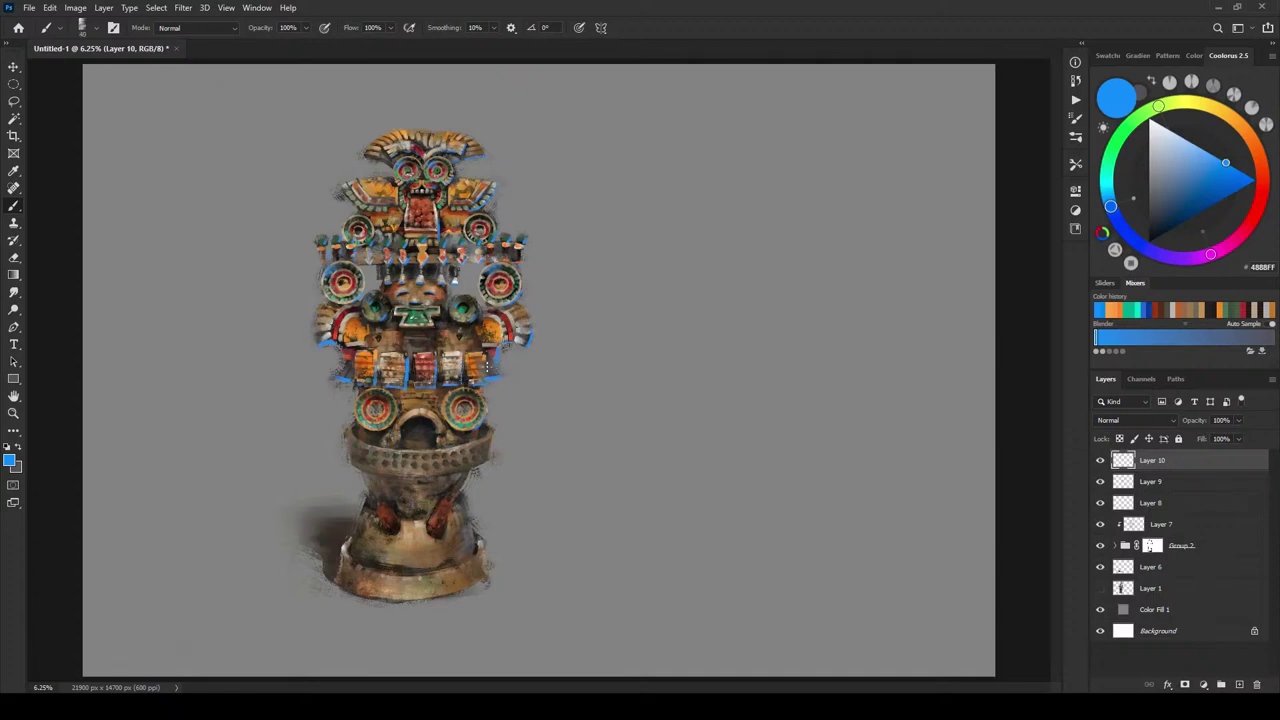
- Enlarge the brush and paint blue rim light along the right side of the bowl, pedestal and base
{"action": "key", "text": "bracketright"}
{"action": "key", "text": "bracketright"}
{"action": "key", "text": "bracketright"}
{"action": "key", "text": "bracketright"}
{"action": "key", "text": "bracketright"}
{"action": "key", "text": "bracketright"}
{"action": "key", "text": "bracketright"}
{"action": "key", "text": "bracketright"}
{"action": "key", "text": "bracketright"}
{"action": "key", "text": "bracketright"}
{"action": "key", "text": "bracketright"}
{"action": "key", "text": "bracketright"}
{"action": "key", "text": "bracketright"}
{"action": "key", "text": "bracketright"}
{"action": "key", "text": "bracketright"}
{"action": "key", "text": "bracketright"}
{"action": "key", "text": "bracketright"}
{"action": "mouse_move", "coordinate": [468, 470]}
{"action": "left_mouse_down"}
{"action": "mouse_move", "coordinate": [436, 475]}
{"action": "mouse_move", "coordinate": [502, 438]}
{"action": "left_mouse_up"}
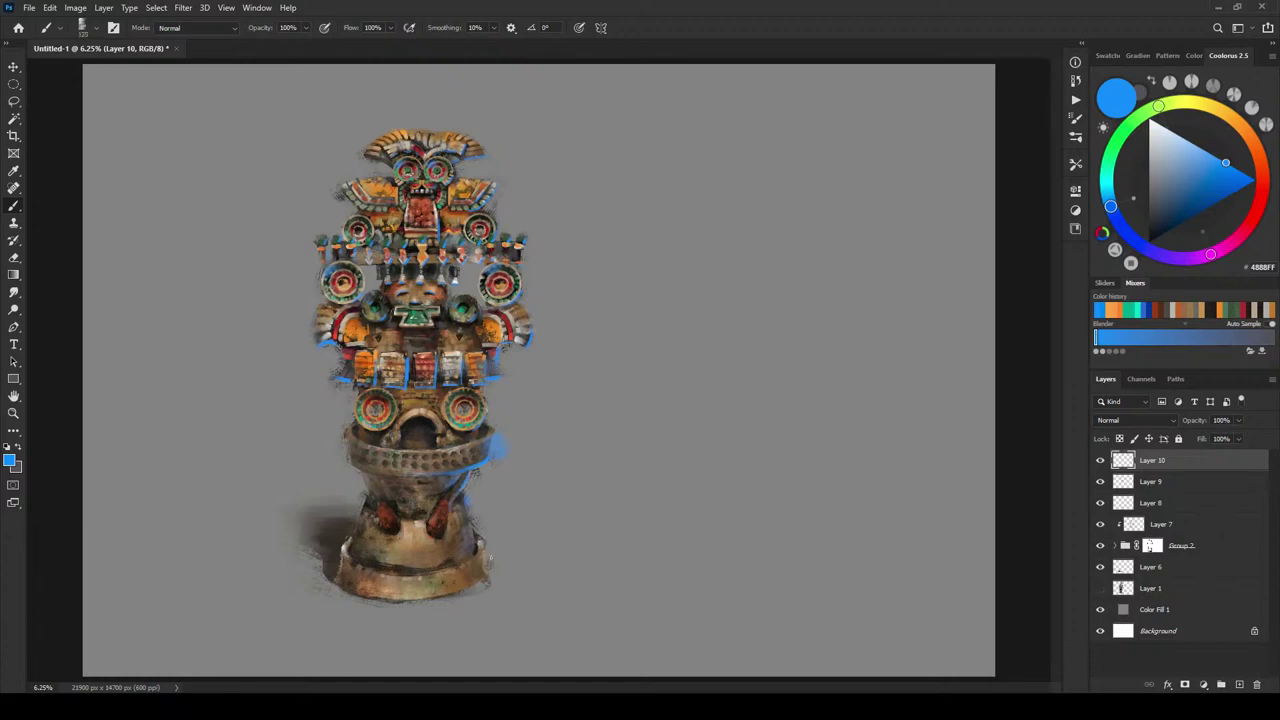
{"action": "left_click_drag", "start_coordinate": [485, 569], "coordinate": [488, 583]}
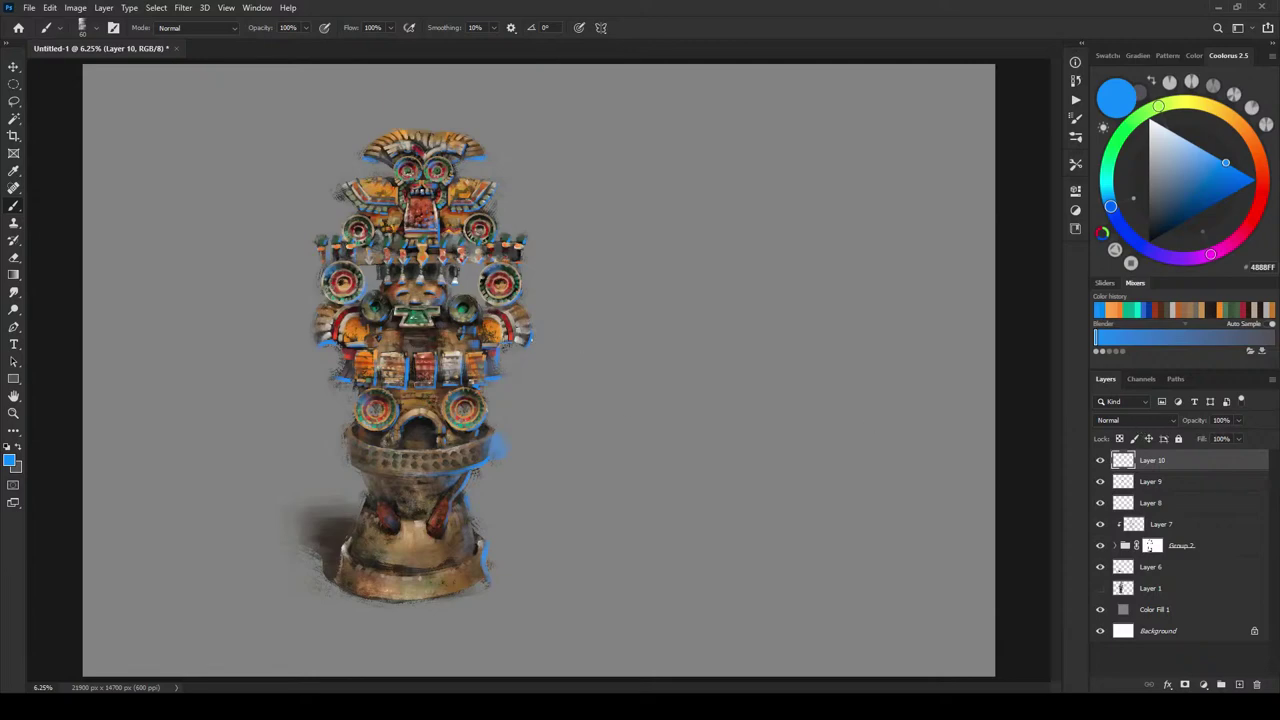
- Set the eraser size to 300 and break up the blue strokes beside the chest panels
{"action": "key", "text": "ctrl+plus"}
{"action": "key", "text": "ctrl+plus"}
{"action": "key", "text": "ctrl+plus"}
{"action": "key", "text": "ctrl+plus"}
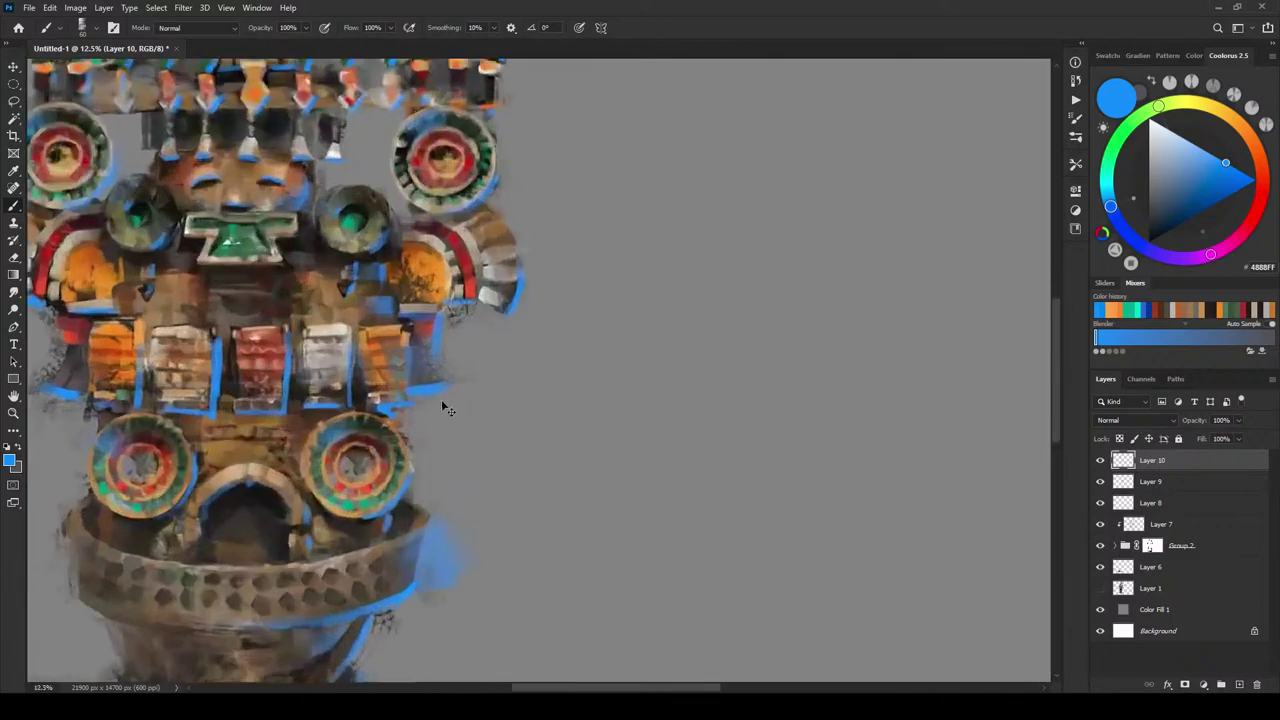
{"action": "left_click_drag", "start_coordinate": [166, 418], "coordinate": [523, 362]}
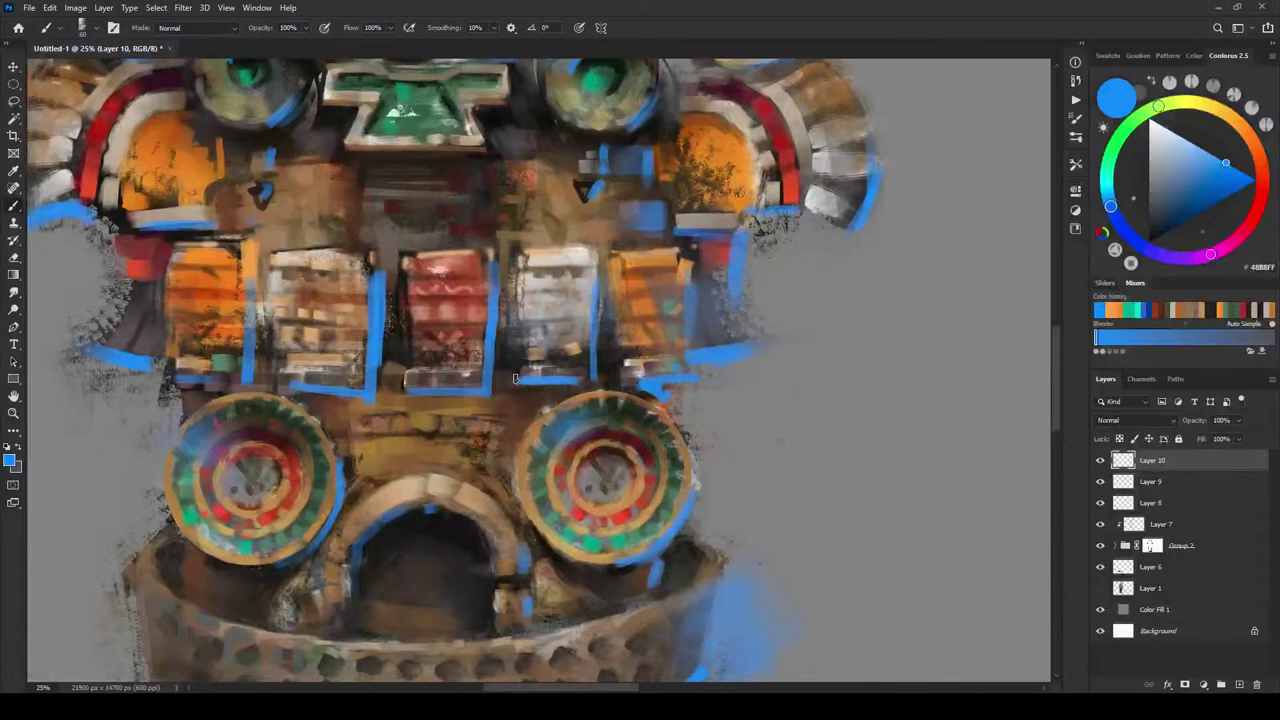
{"action": "key", "text": "e"}
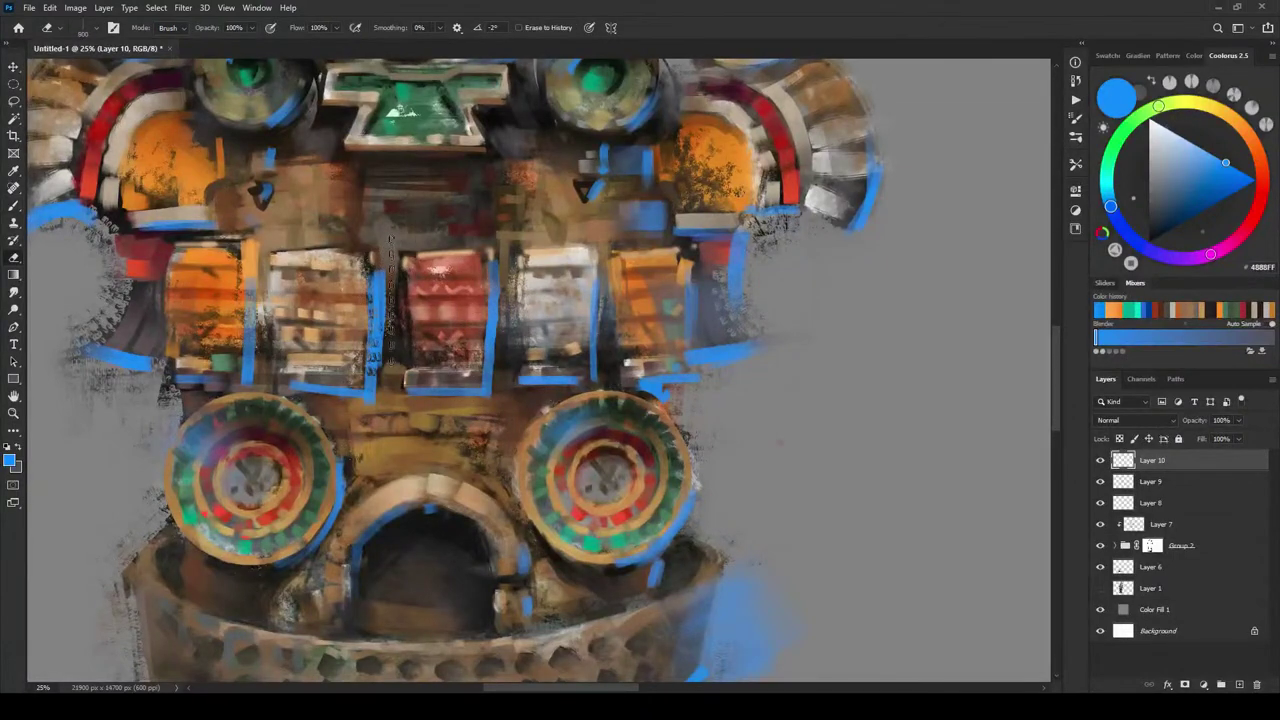
{"action": "key", "text": "bracketleft"}
{"action": "key", "text": "bracketleft"}
{"action": "key", "text": "bracketleft"}
{"action": "key", "text": "bracketleft"}
{"action": "key", "text": "bracketleft"}
{"action": "key", "text": "bracketleft"}
{"action": "key", "text": "bracketleft"}
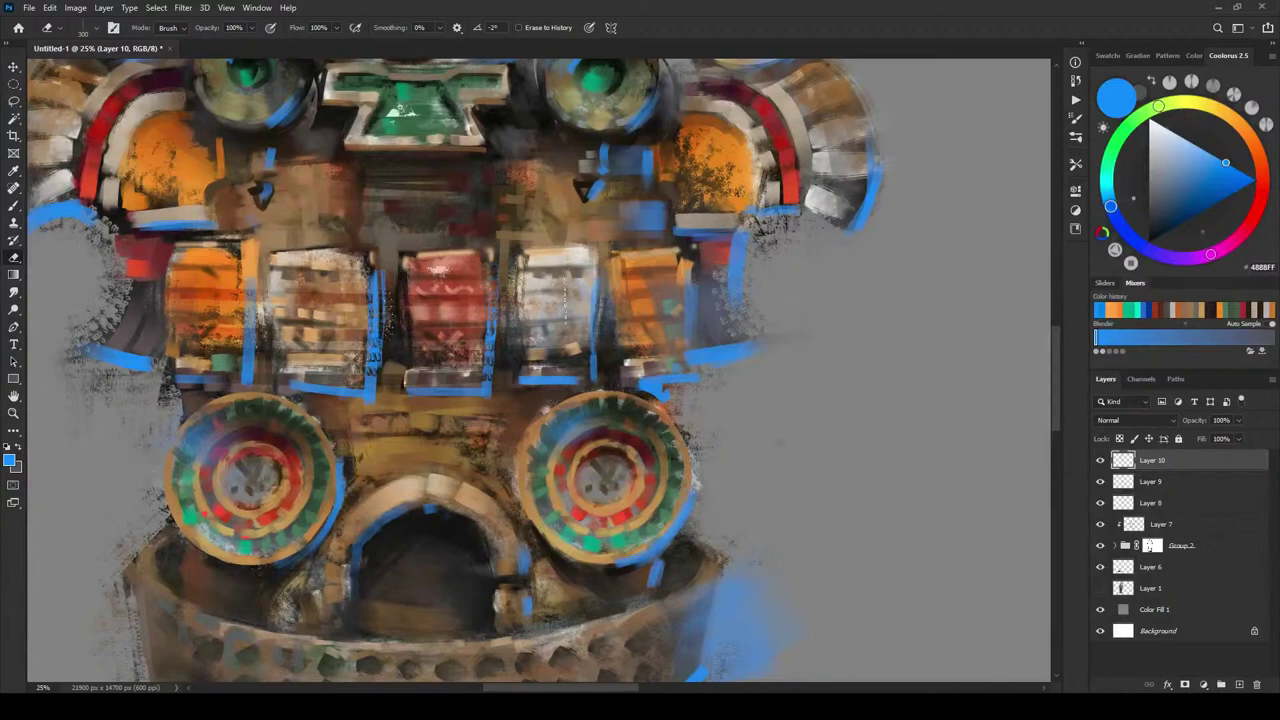
- Increase the eraser size to soften the blue edges around the chest panels and the arch
{"action": "key", "text": "bracketright"}
{"action": "key", "text": "bracketright"}
{"action": "key", "text": "bracketright"}
{"action": "key", "text": "bracketright"}
{"action": "key", "text": "bracketright"}
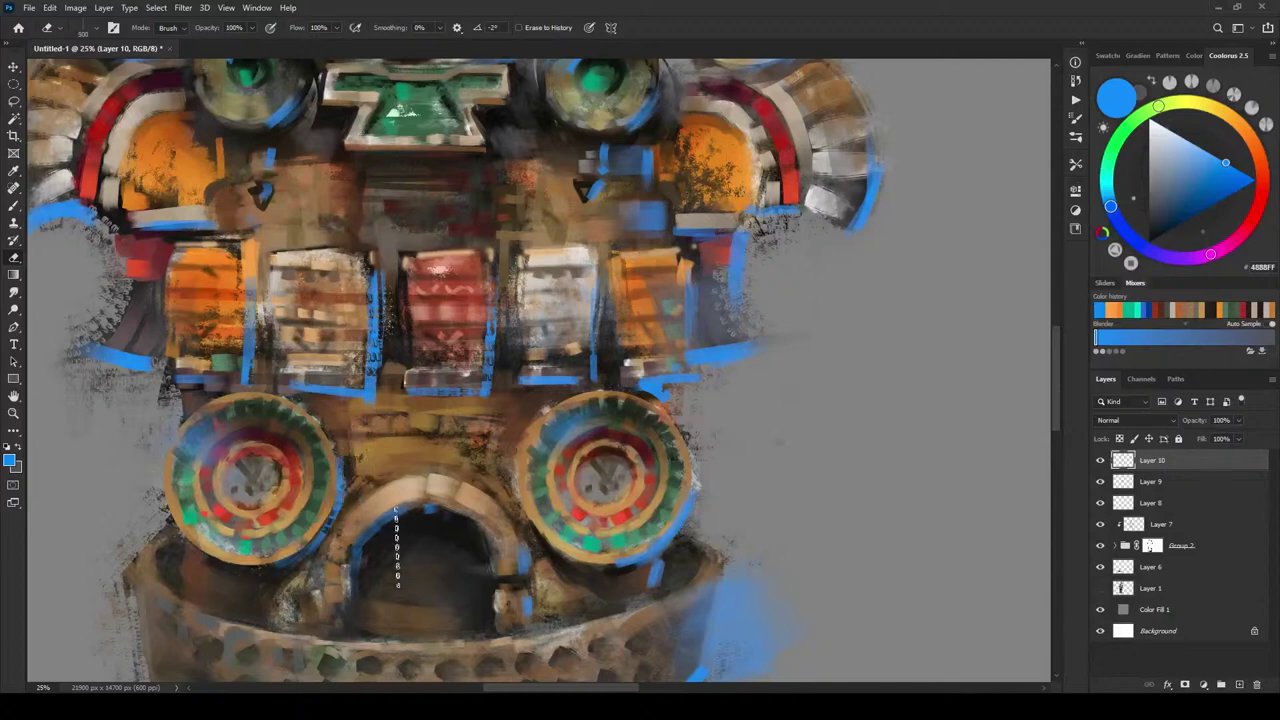
{"action": "key", "text": "bracketright"}
{"action": "key", "text": "bracketright"}
{"action": "key", "text": "bracketright"}
- Soften the blue reflected light on the ear discs, crown band, wings and top head with the eraser
{"action": "left_click_drag", "start_coordinate": [671, 291], "coordinate": [780, 483]}
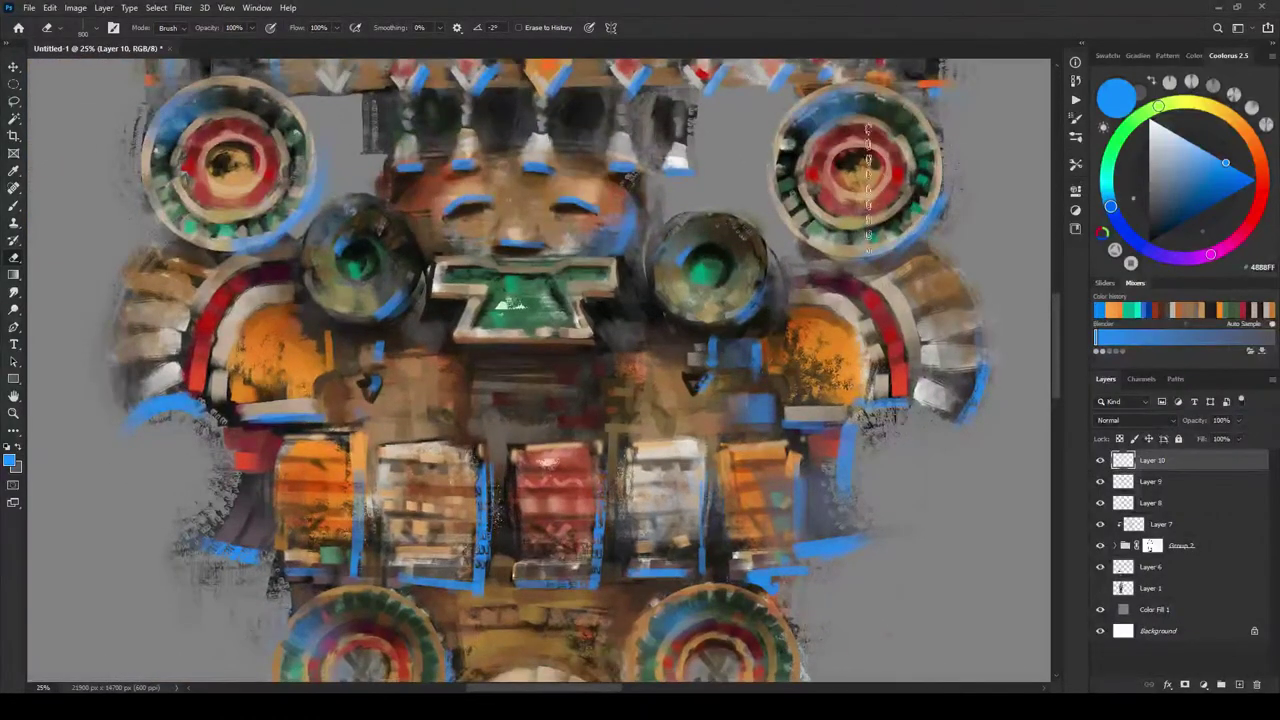
{"action": "scroll", "coordinate": [750, 360], "scroll_direction": "up", "scroll_amount": 2}
{"action": "scroll", "coordinate": [750, 360], "scroll_direction": "left", "scroll_amount": 4}
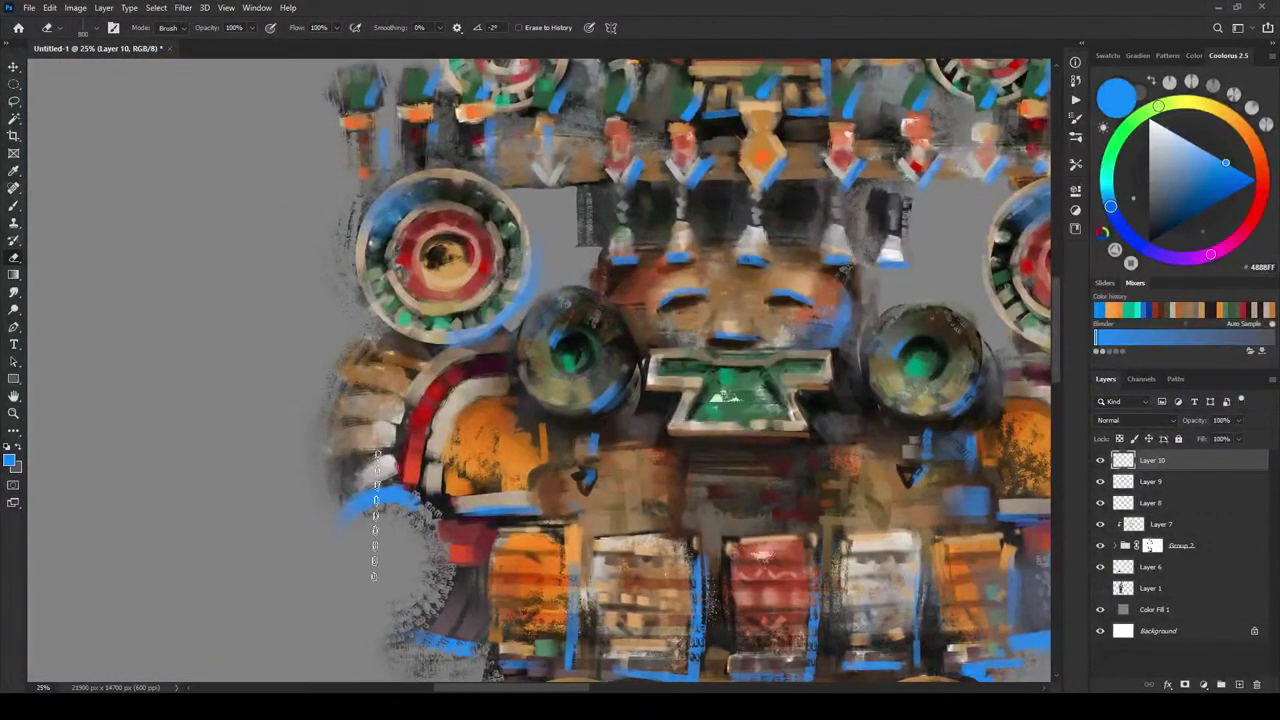
{"action": "left_click_drag", "start_coordinate": [444, 239], "coordinate": [430, 492]}
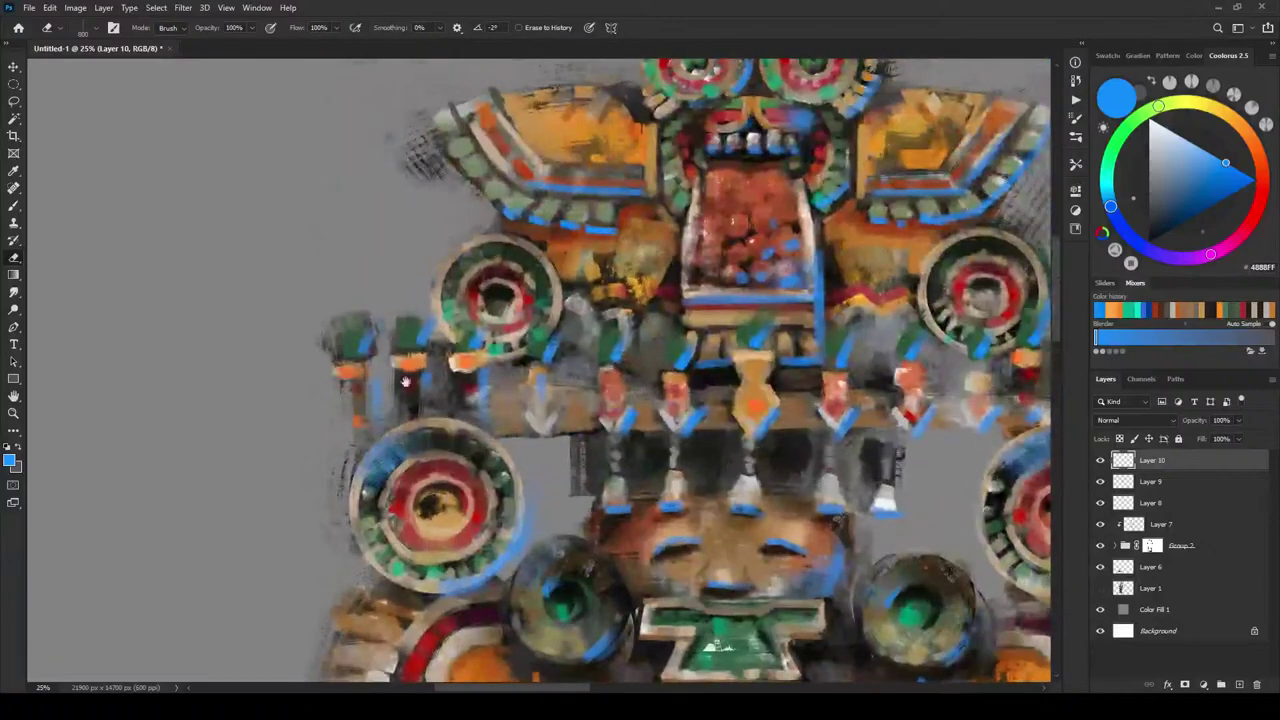
{"action": "left_click_drag", "start_coordinate": [525, 420], "coordinate": [434, 457]}
{"action": "scroll", "coordinate": [520, 360], "scroll_direction": "right", "scroll_amount": 5}
{"action": "scroll", "coordinate": [520, 360], "scroll_direction": "down", "scroll_amount": 1}
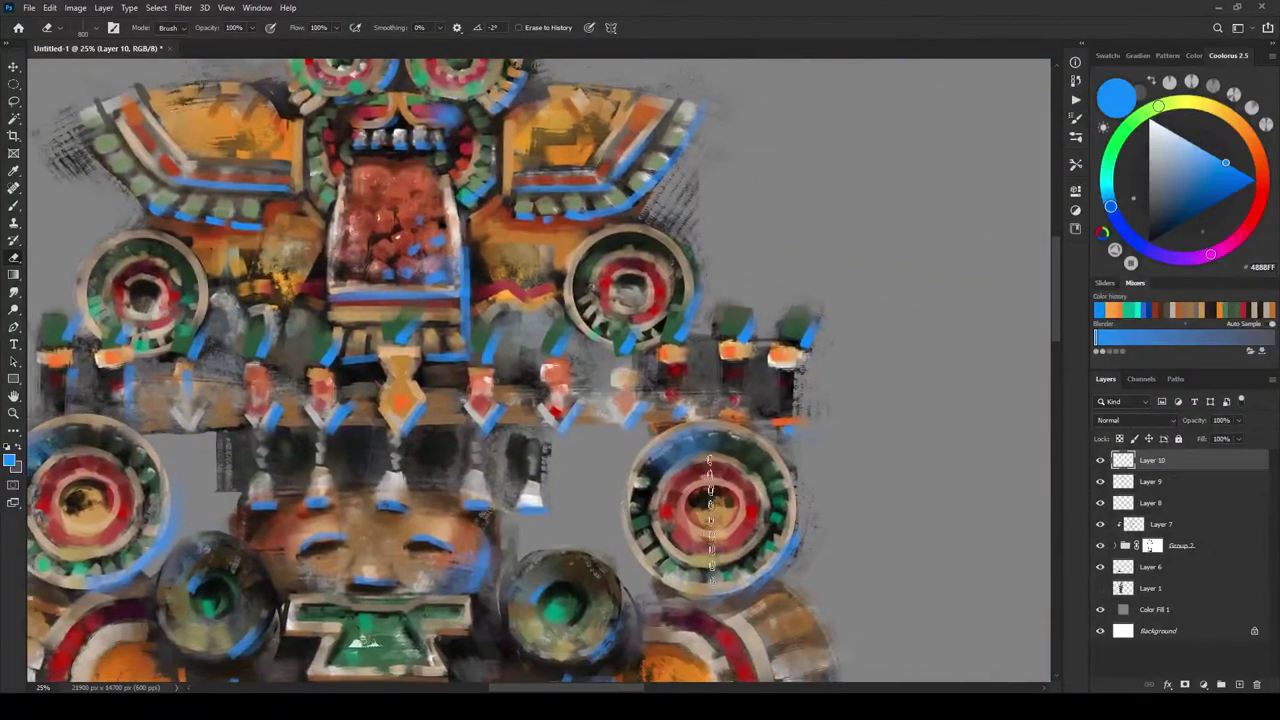
{"action": "scroll", "coordinate": [375, 232], "scroll_direction": "left", "scroll_amount": 4}
{"action": "scroll", "coordinate": [375, 232], "scroll_direction": "up", "scroll_amount": 4}
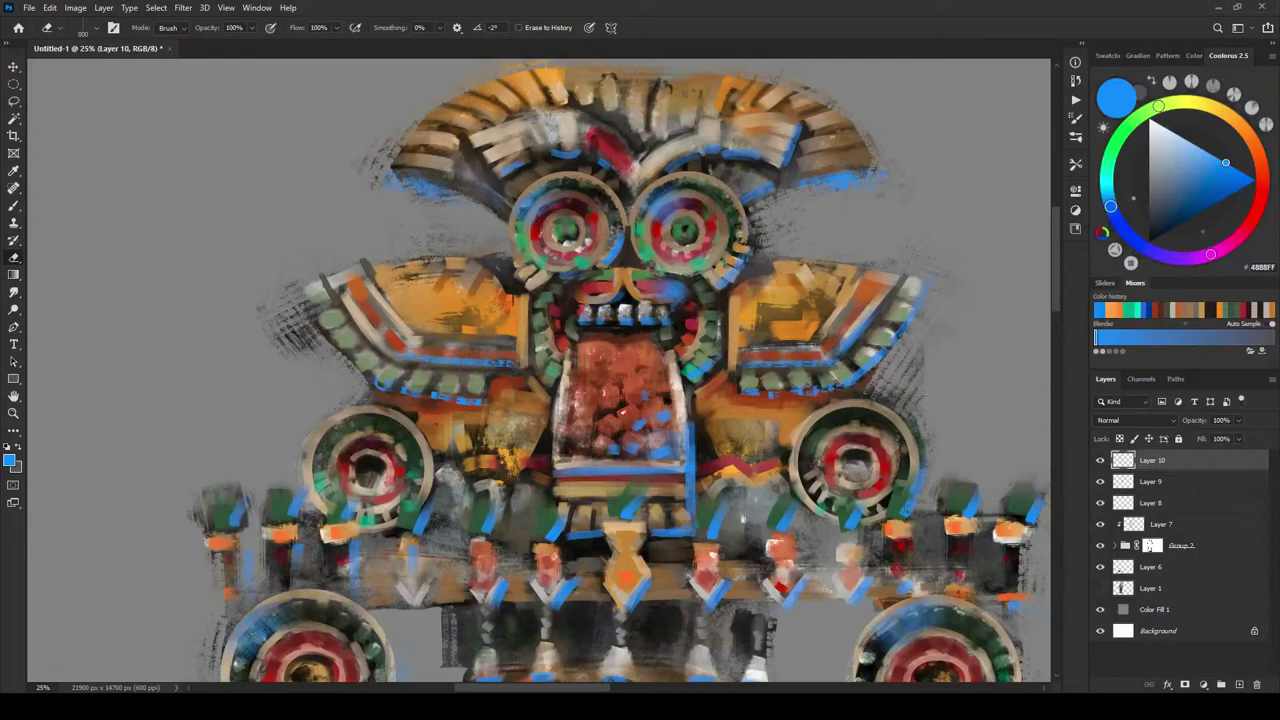
{"action": "scroll", "coordinate": [884, 340], "scroll_direction": "down", "scroll_amount": 2}
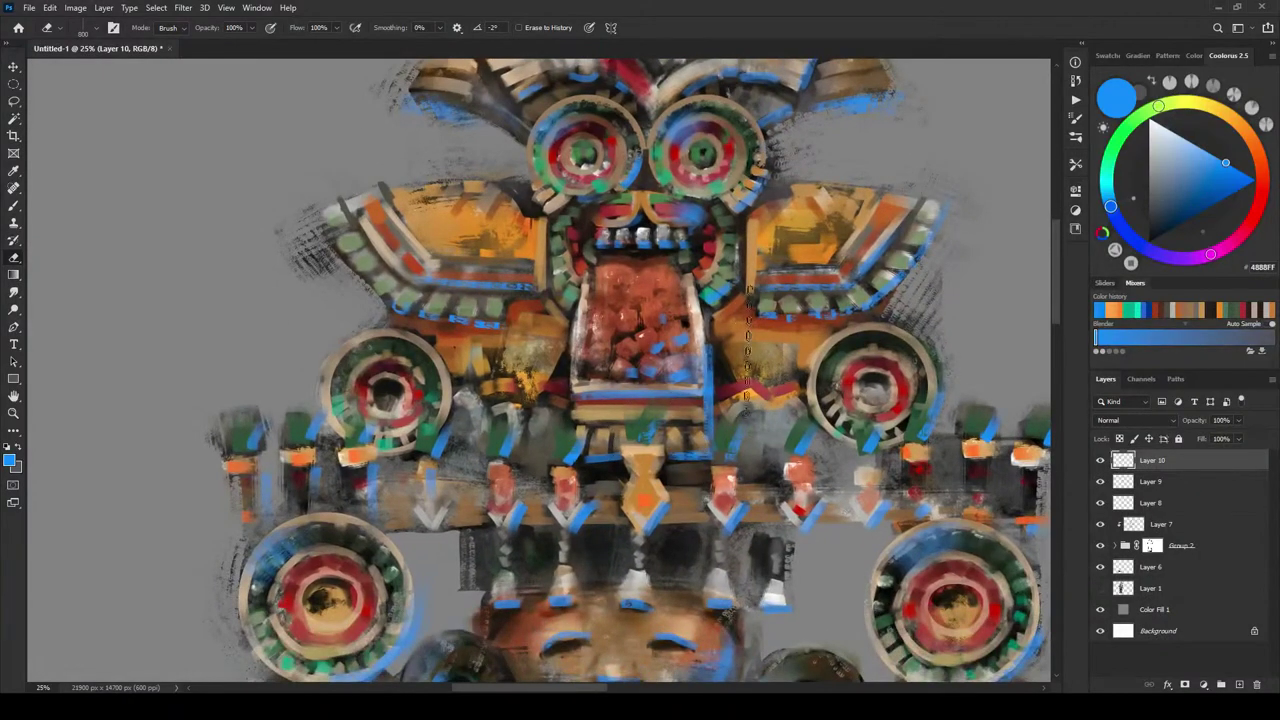
- Inspect the blue reflected light along the figure from base to headdress, and check the full figure from a distance
{"action": "left_click_drag", "start_coordinate": [660, 620], "coordinate": [599, 125]}
{"action": "mouse_move", "coordinate": [976, 282]}
{"action": "left_mouse_down"}
{"action": "mouse_move", "coordinate": [949, 322]}
{"action": "mouse_move", "coordinate": [946, 178]}
{"action": "mouse_move", "coordinate": [934, 320]}
{"action": "left_mouse_up"}
{"action": "mouse_move", "coordinate": [817, 315]}
{"action": "left_mouse_down"}
{"action": "mouse_move", "coordinate": [723, 478]}
{"action": "mouse_move", "coordinate": [680, 383]}
{"action": "mouse_move", "coordinate": [680, 321]}
{"action": "left_mouse_up"}
{"action": "scroll", "coordinate": [651, 371], "scroll_direction": "down", "scroll_amount": 5}
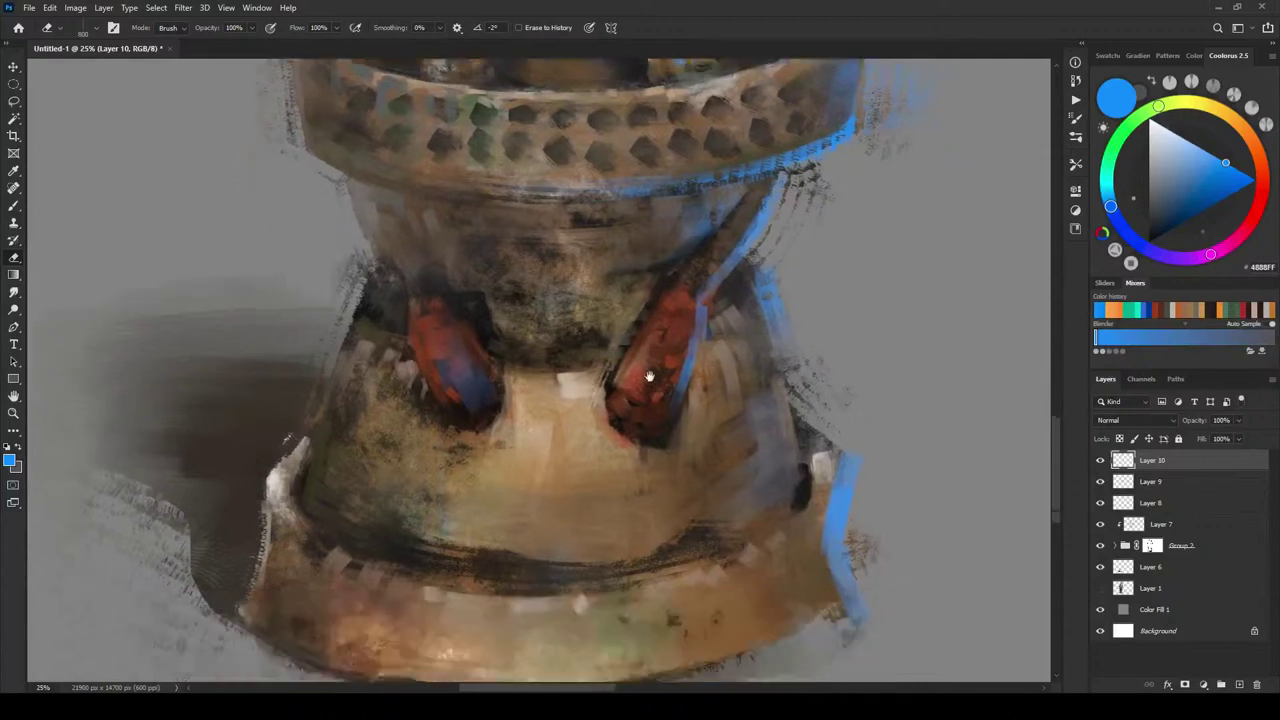
{"action": "scroll", "coordinate": [812, 430], "scroll_direction": "up", "scroll_amount": 6}
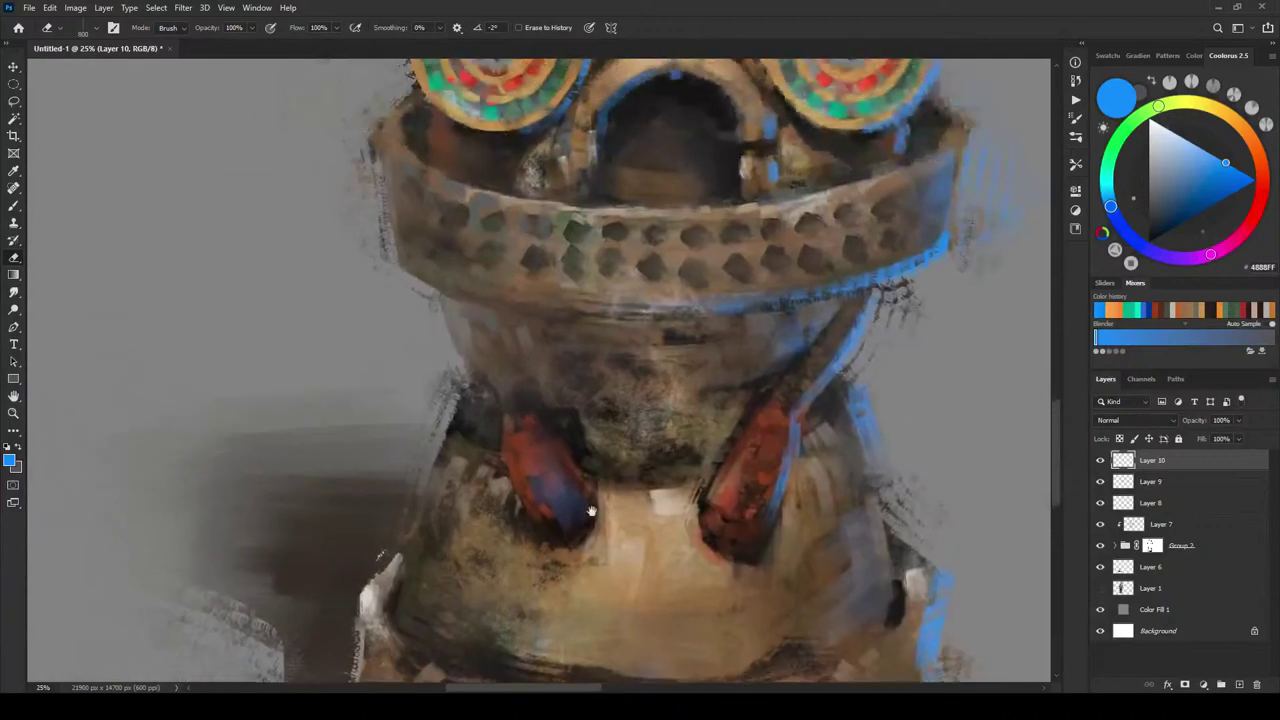
{"action": "scroll", "coordinate": [511, 518], "scroll_direction": "up", "scroll_amount": 6}
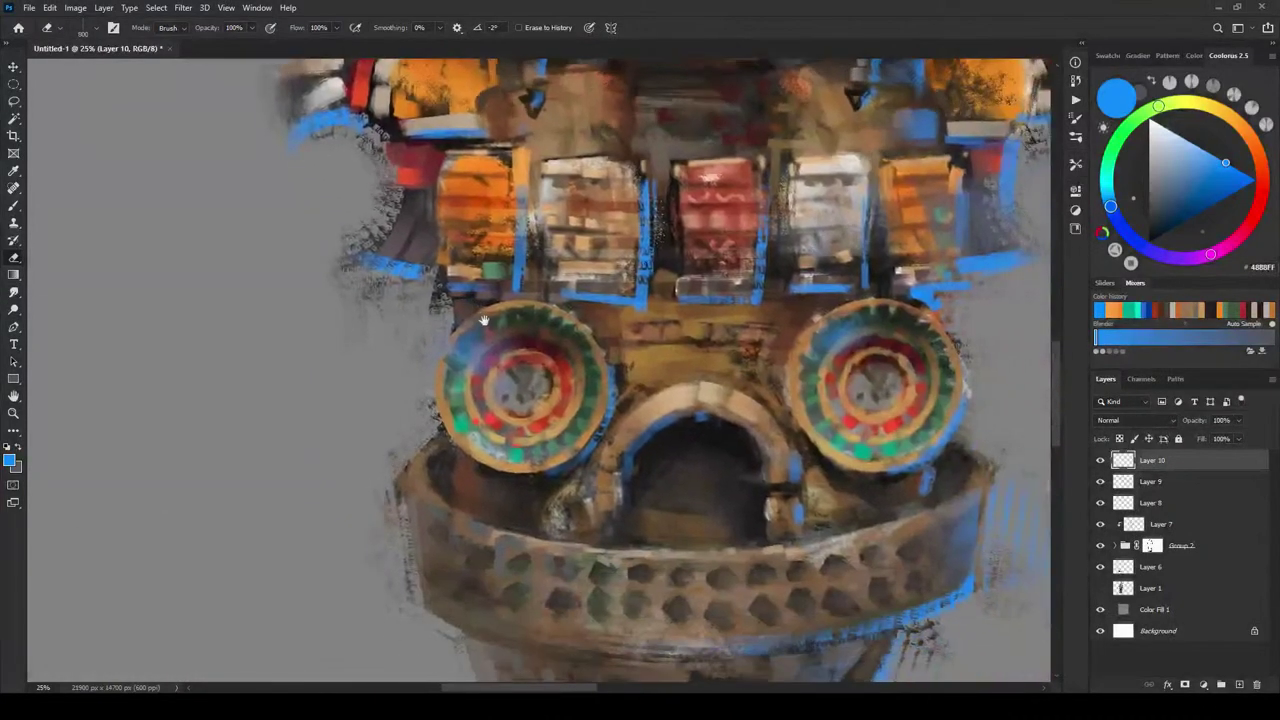
{"action": "scroll", "coordinate": [571, 490], "scroll_direction": "up", "scroll_amount": 8}
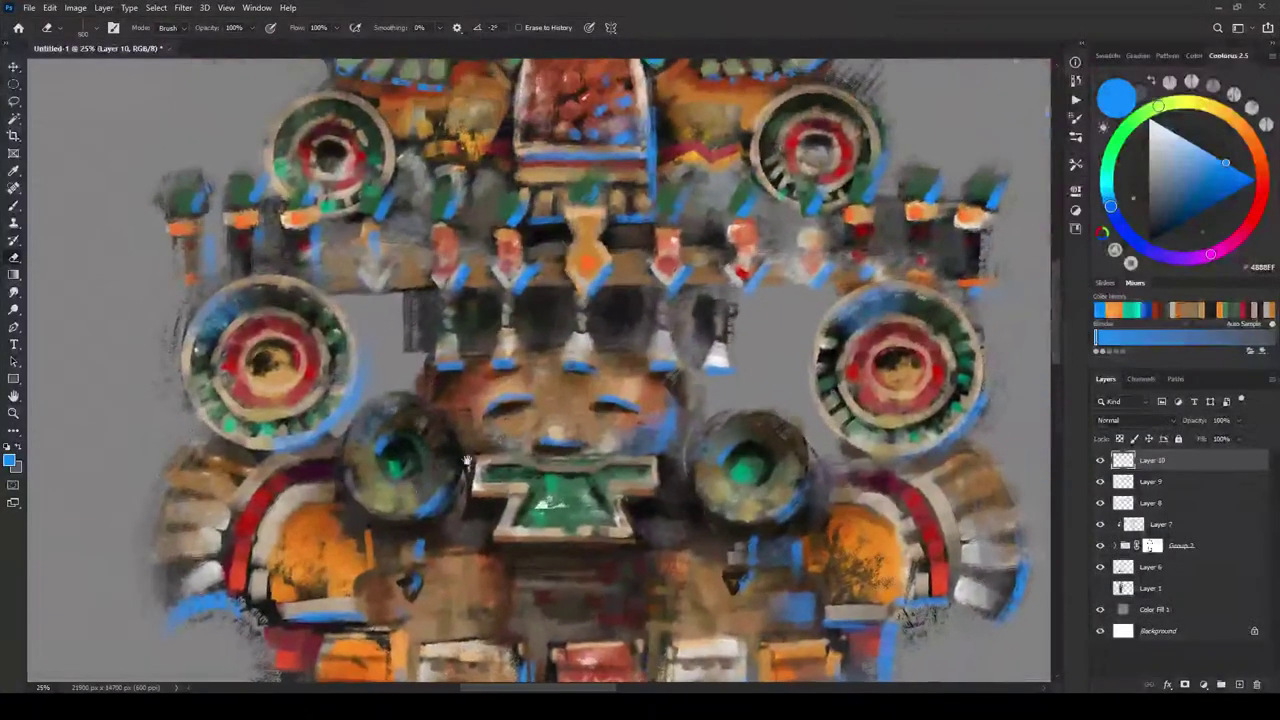
{"action": "scroll", "coordinate": [349, 430], "scroll_direction": "up", "scroll_amount": 4}
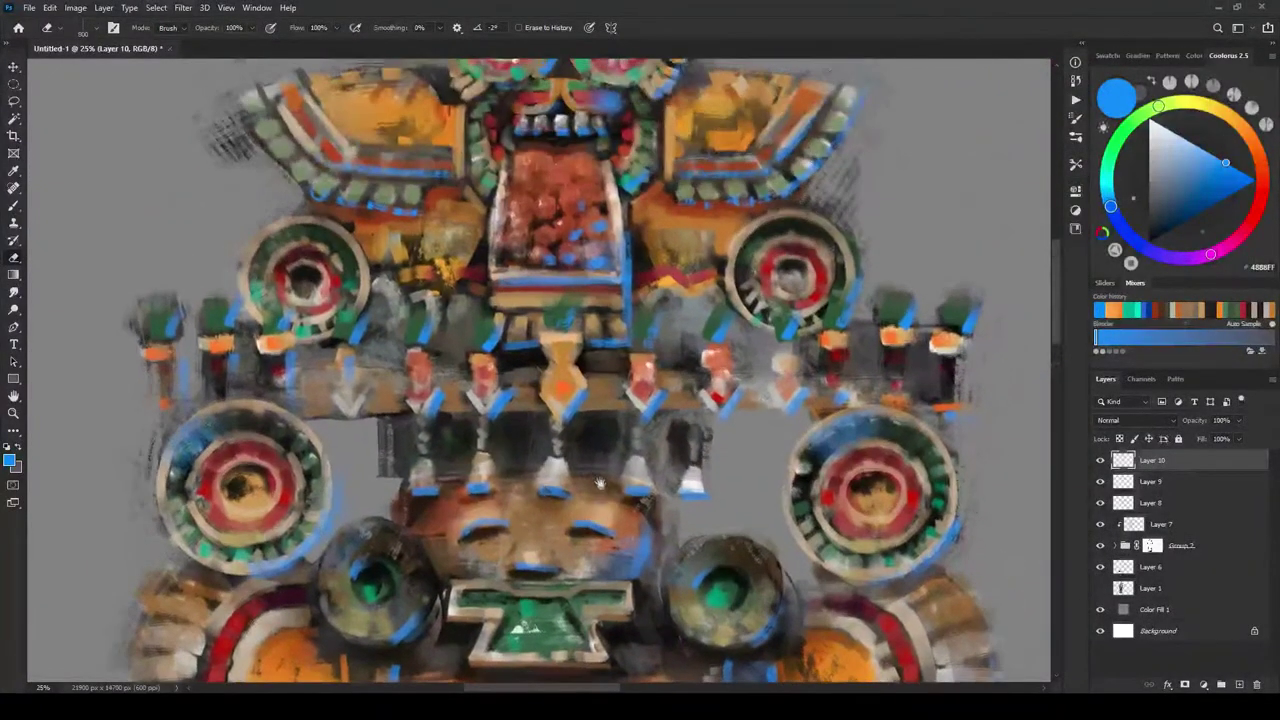
{"action": "scroll", "coordinate": [659, 475], "scroll_direction": "up", "scroll_amount": 5}
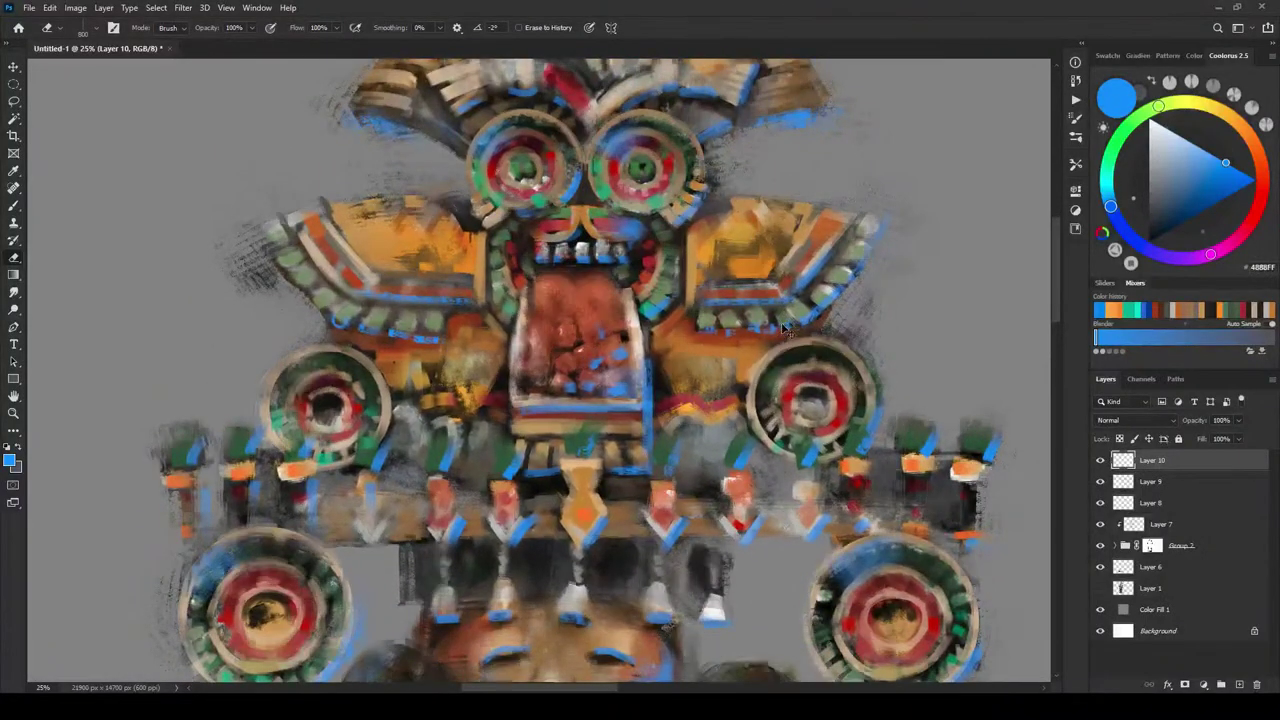
{"action": "key", "text": "ctrl+minus"}
{"action": "key", "text": "ctrl+minus"}
{"action": "key", "text": "ctrl+minus"}
{"action": "key", "text": "ctrl+minus"}
{"action": "key", "text": "ctrl+minus"}
{"action": "key", "text": "ctrl+plus"}
{"action": "key", "text": "ctrl+plus"}
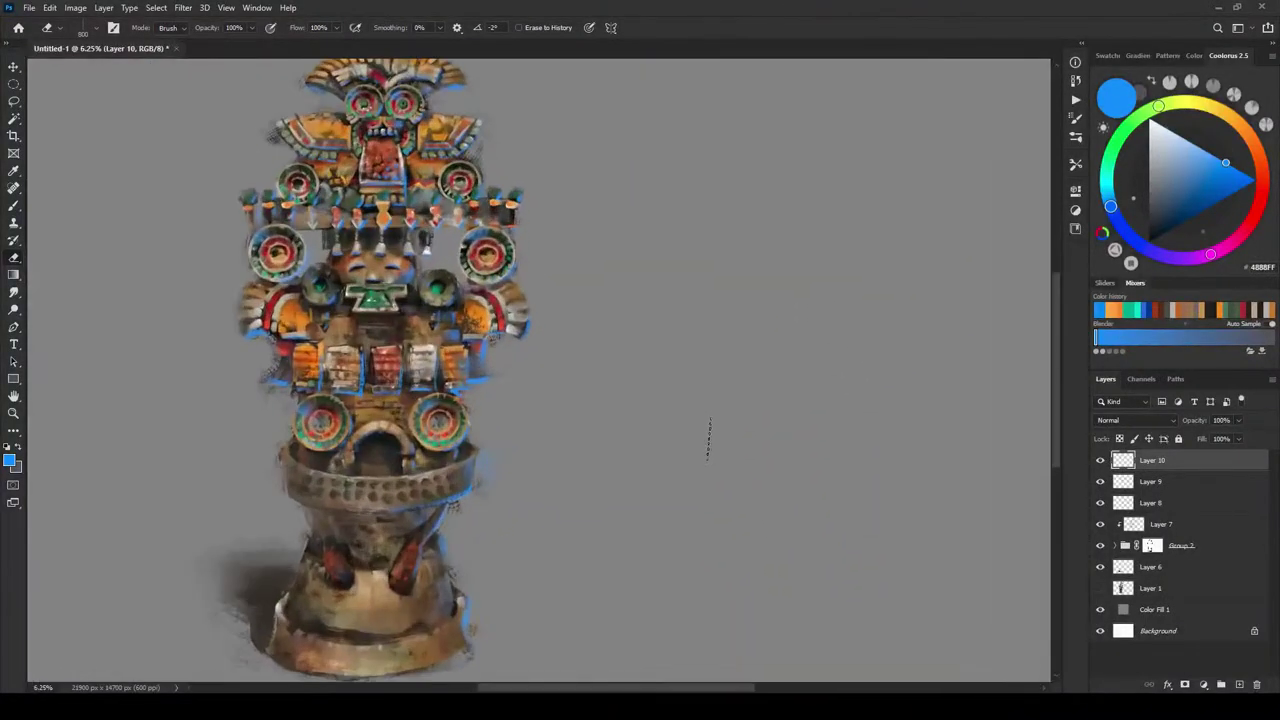
{"action": "left_click_drag", "start_coordinate": [671, 332], "coordinate": [783, 360]}
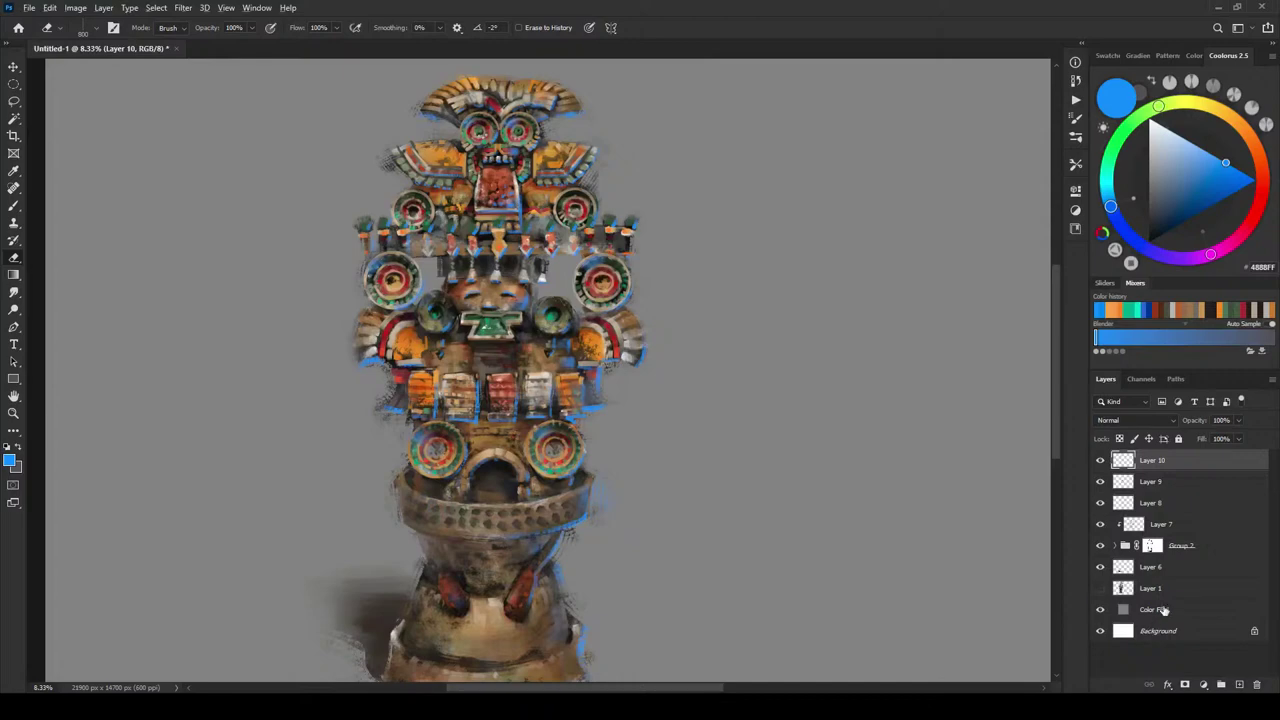
- Duplicate the Color Fill 1 layer and change the copy's colour to a dark olive brown
{"action": "left_click_drag", "start_coordinate": [1162, 609], "coordinate": [1168, 600]}
{"action": "double_click", "coordinate": [1123, 609]}
{"action": "mouse_move", "coordinate": [923, 319]}
{"action": "left_mouse_down"}
{"action": "mouse_move", "coordinate": [923, 284]}
{"action": "mouse_move", "coordinate": [871, 294]}
{"action": "mouse_move", "coordinate": [874, 206]}
{"action": "mouse_move", "coordinate": [988, 237]}
{"action": "mouse_move", "coordinate": [985, 346]}
{"action": "mouse_move", "coordinate": [937, 306]}
{"action": "left_mouse_up"}
{"action": "left_click_drag", "start_coordinate": [1024, 270], "coordinate": [1035, 222]}
{"action": "left_click_drag", "start_coordinate": [1037, 212], "coordinate": [1030, 333]}
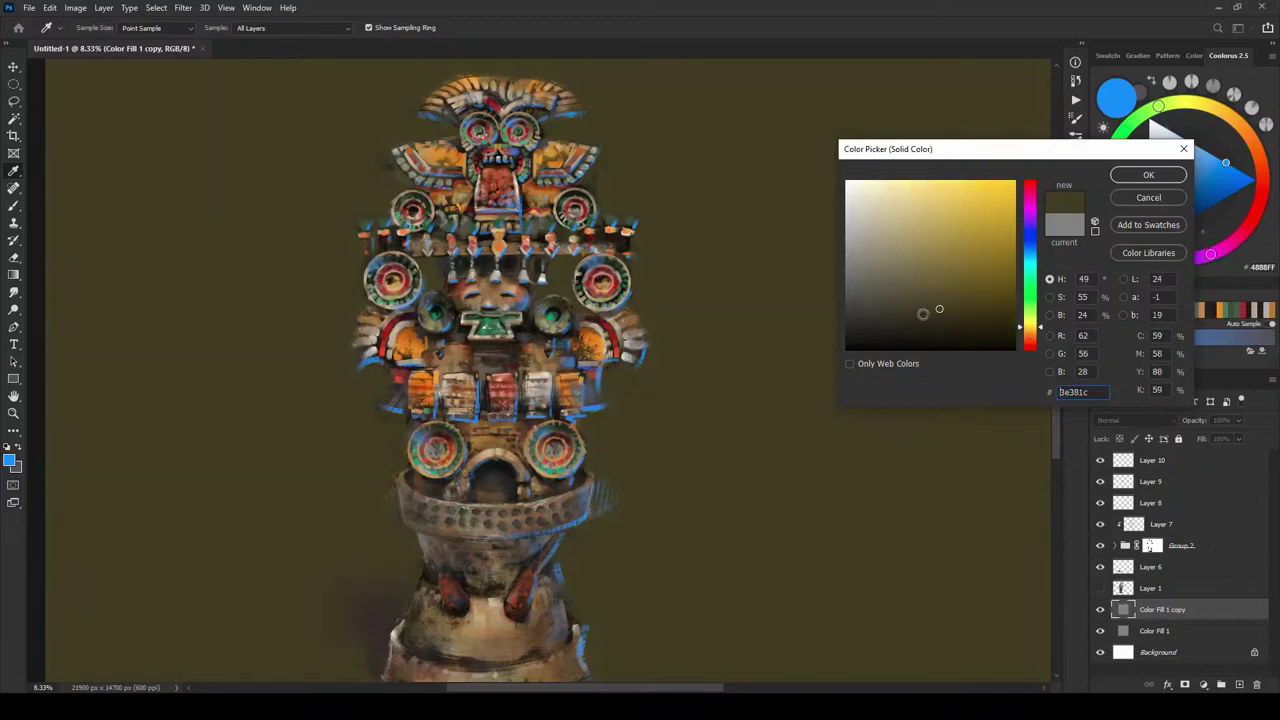
{"action": "mouse_move", "coordinate": [957, 280]}
{"action": "left_mouse_down"}
{"action": "mouse_move", "coordinate": [963, 303]}
{"action": "mouse_move", "coordinate": [940, 317]}
{"action": "mouse_move", "coordinate": [952, 312]}
{"action": "left_mouse_up"}
{"action": "left_click", "coordinate": [1163, 176]}
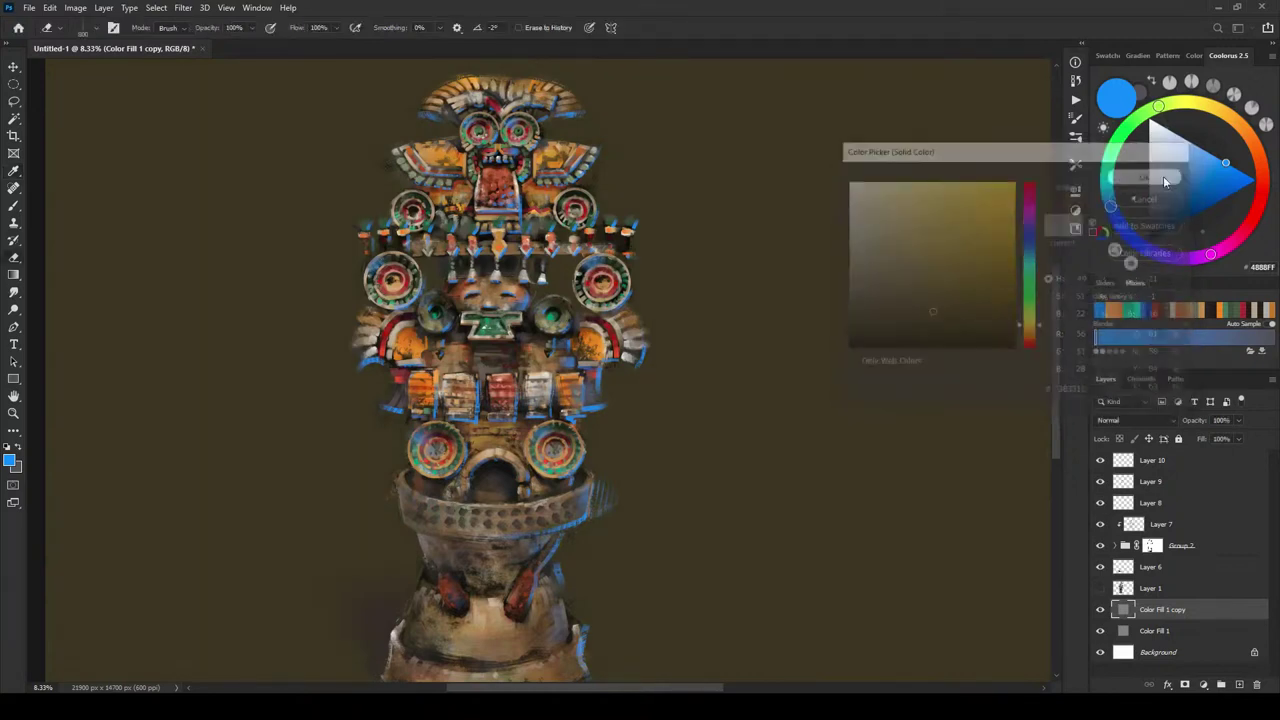
- Check Layer 10 by toggling its visibility and rename it Rim Light
{"action": "key", "text": "b"}
{"action": "left_click", "coordinate": [1158, 467]}
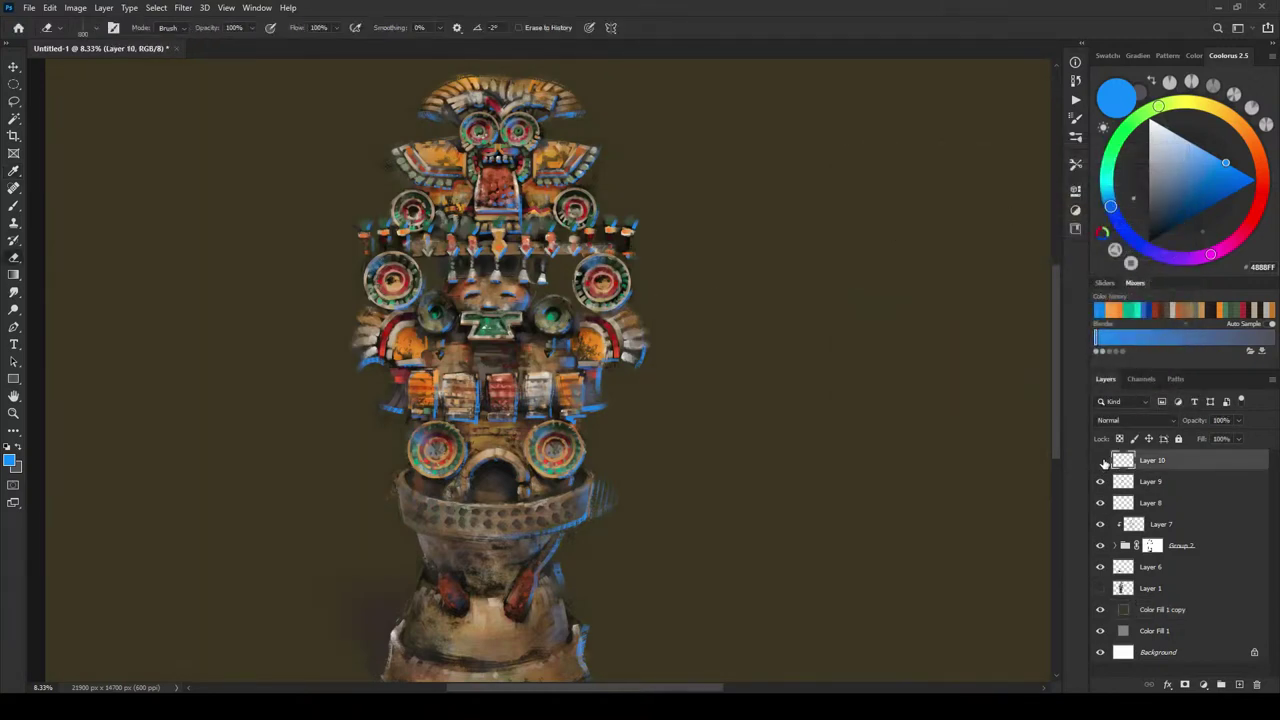
{"action": "left_click", "coordinate": [1101, 461]}
{"action": "left_click", "coordinate": [1101, 461]}
{"action": "key", "text": "Return"}
- Apply Hue/Saturation to the Rim Light layer with hue -135, saturation -66 and lightness -54
{"action": "left_click", "coordinate": [75, 7]}
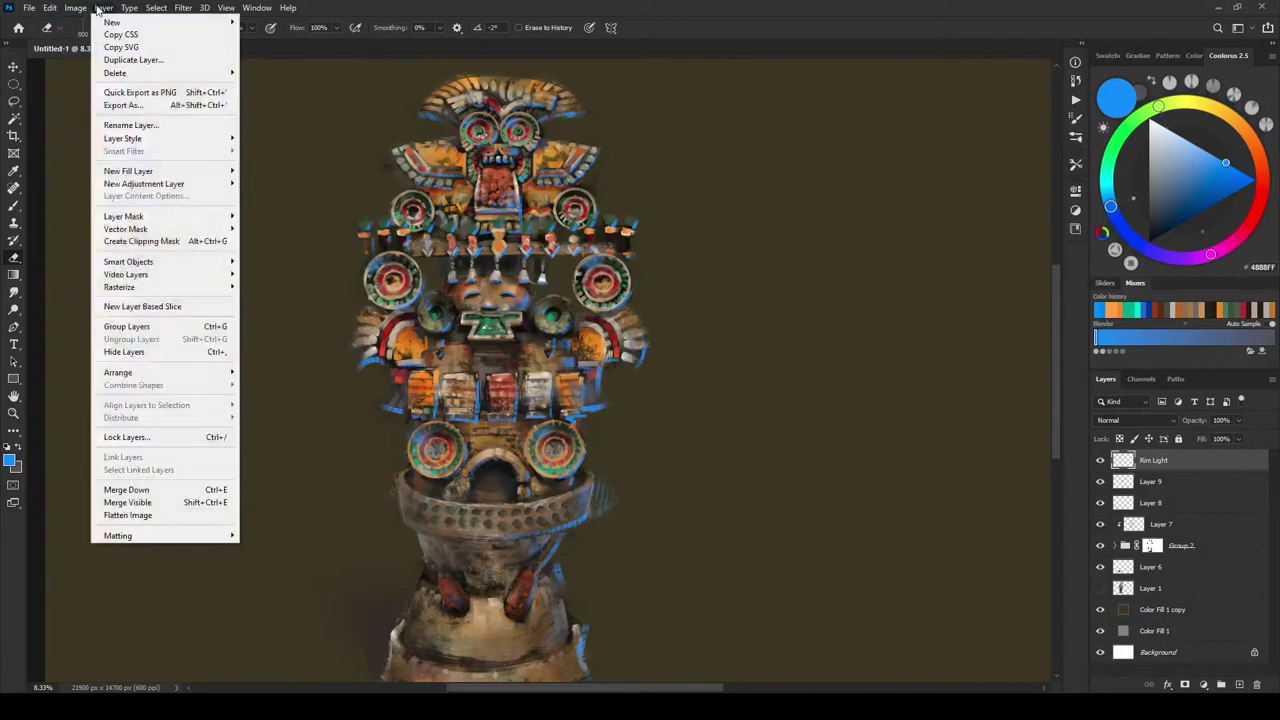
{"action": "mouse_move", "coordinate": [100, 42]}
{"action": "left_click", "coordinate": [285, 112]}
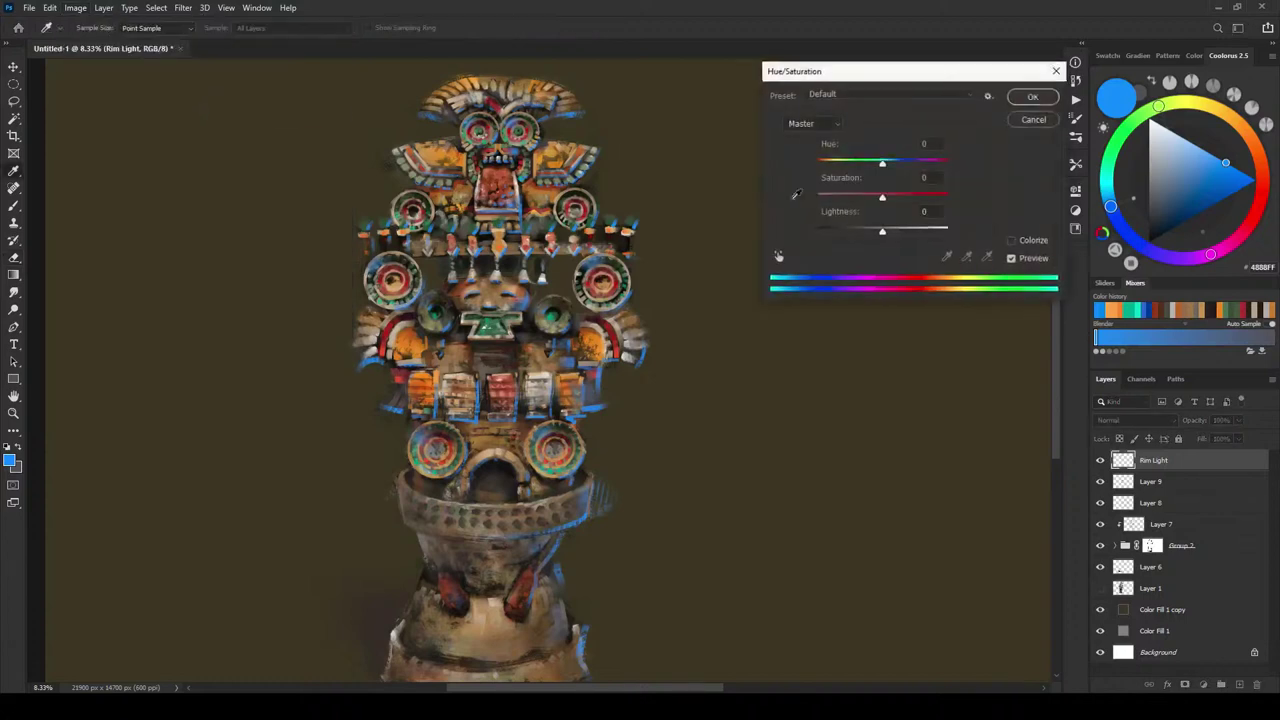
{"action": "left_click_drag", "start_coordinate": [880, 168], "coordinate": [946, 170]}
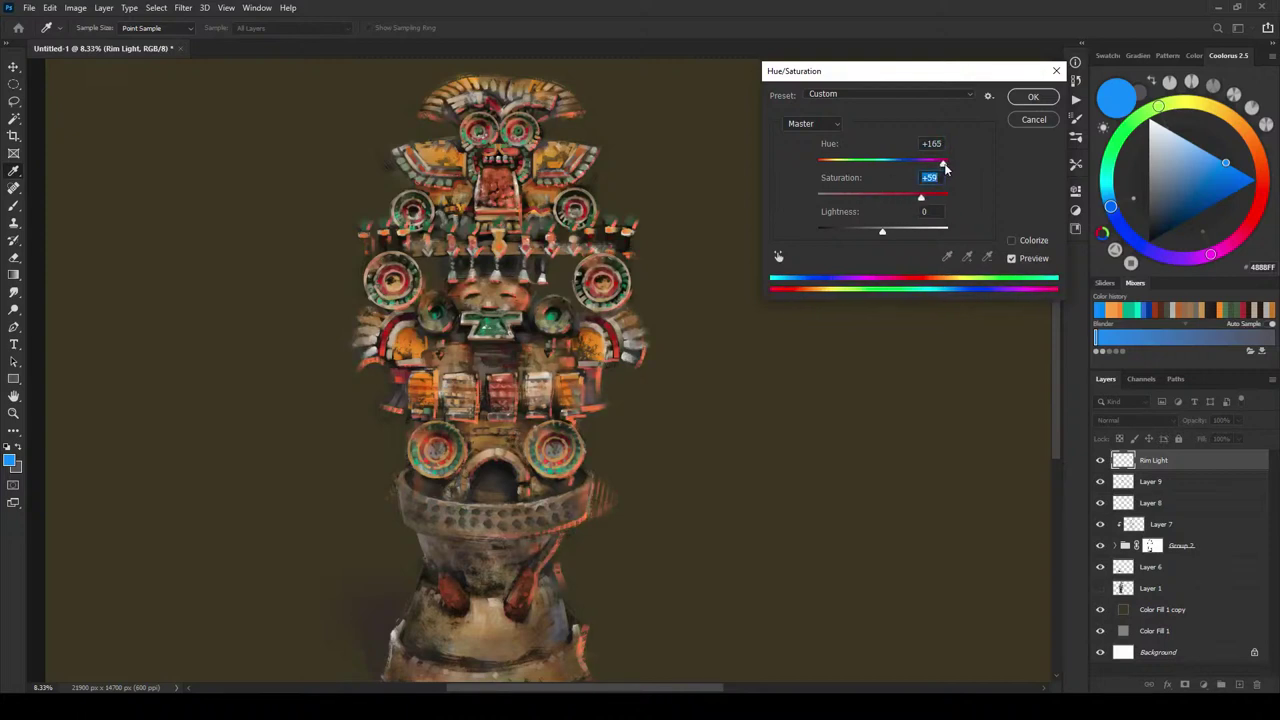
{"action": "left_click_drag", "start_coordinate": [881, 234], "coordinate": [868, 228]}
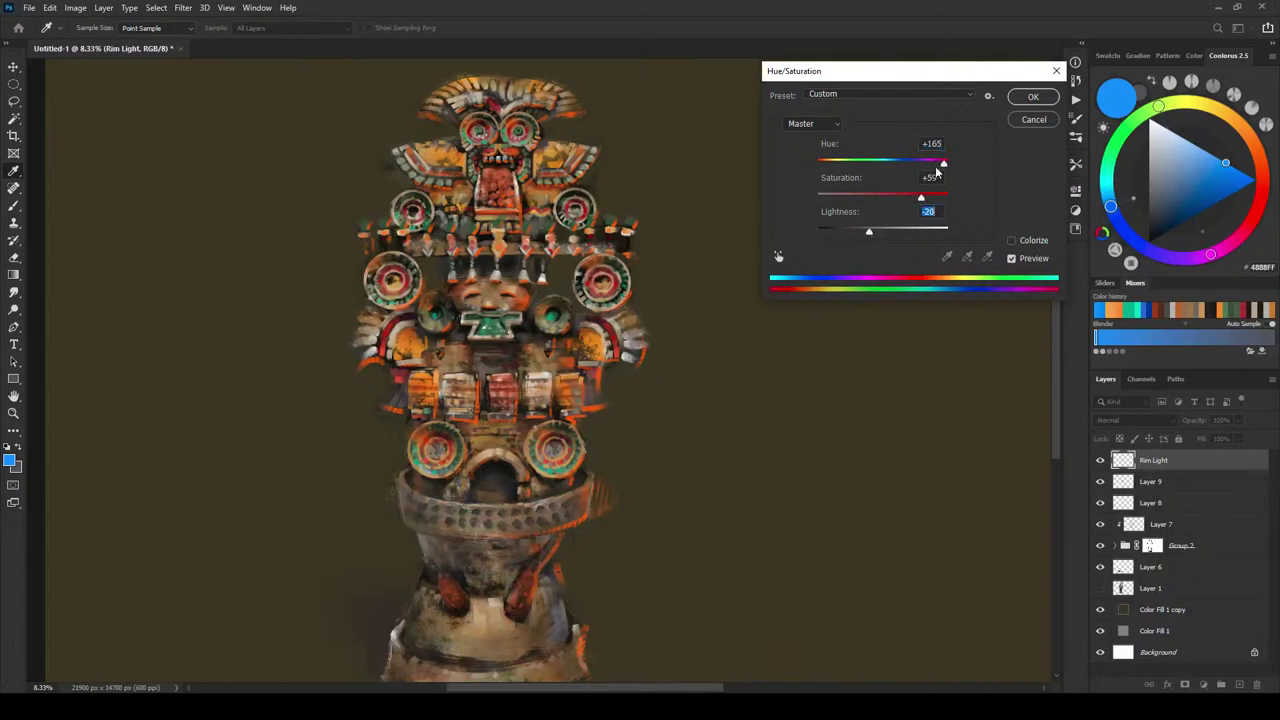
{"action": "left_click_drag", "start_coordinate": [943, 166], "coordinate": [868, 165]}
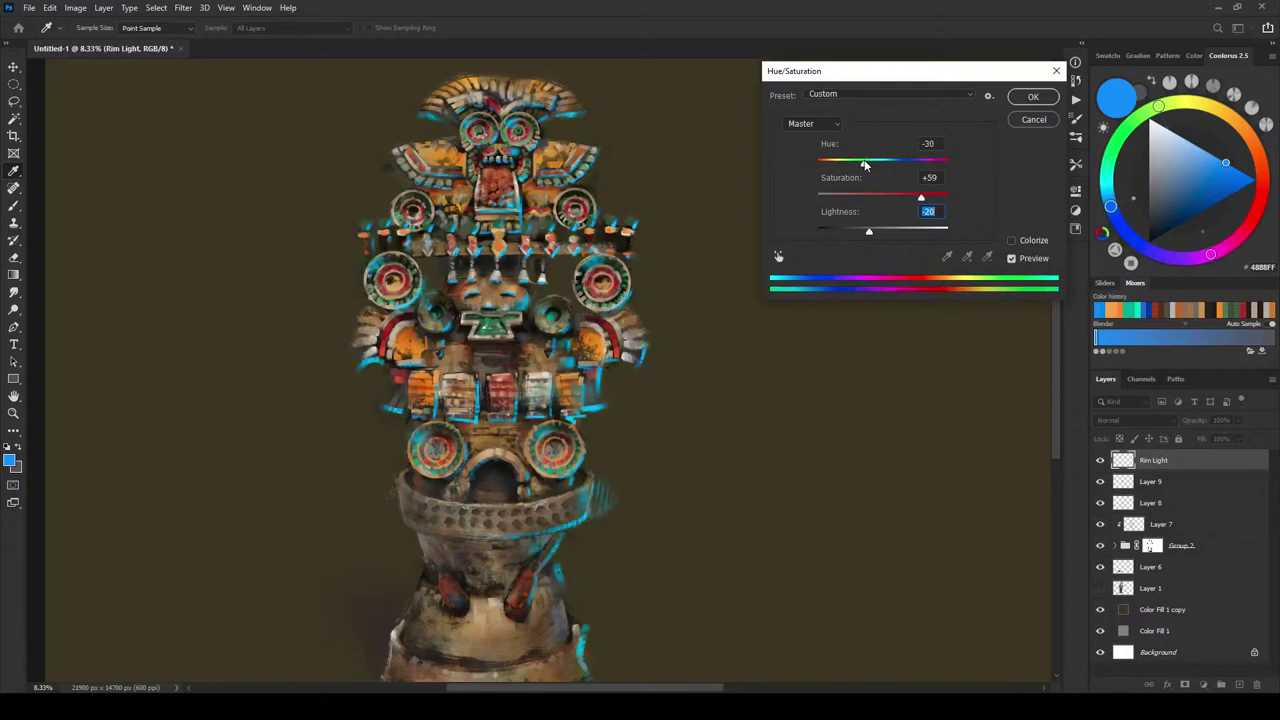
{"action": "left_click_drag", "start_coordinate": [860, 166], "coordinate": [838, 168]}
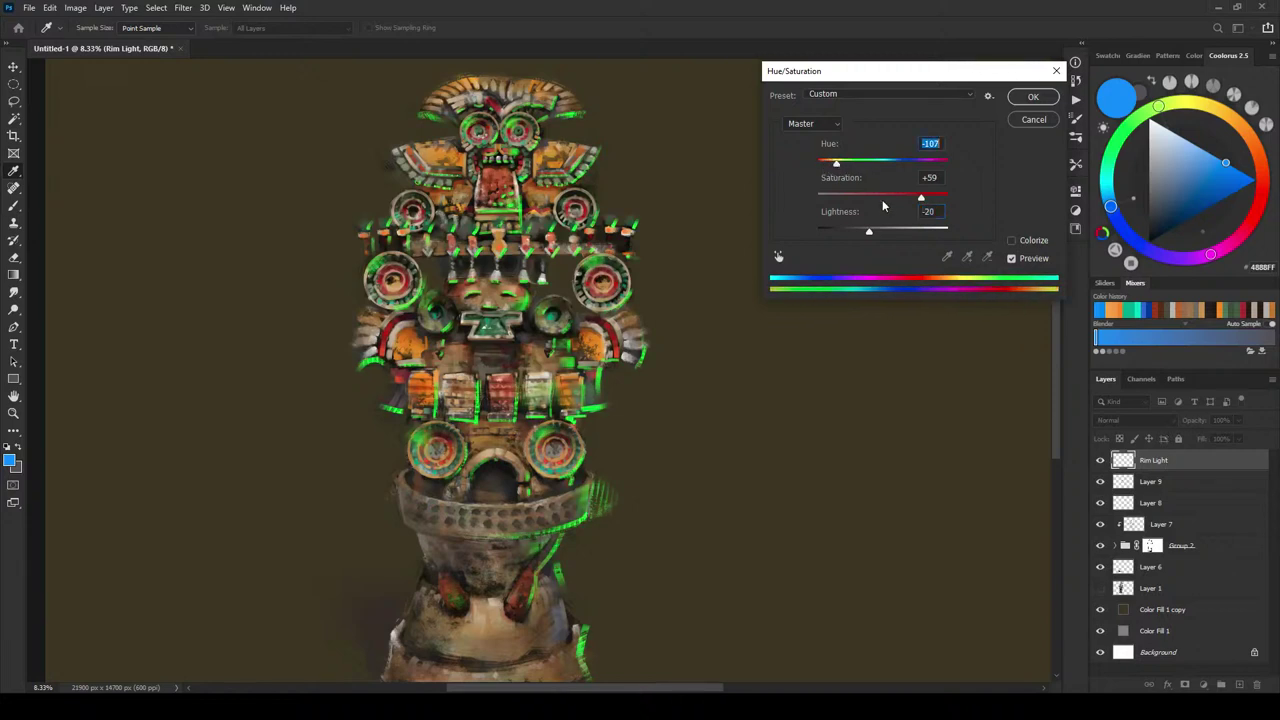
{"action": "left_click_drag", "start_coordinate": [907, 200], "coordinate": [828, 166]}
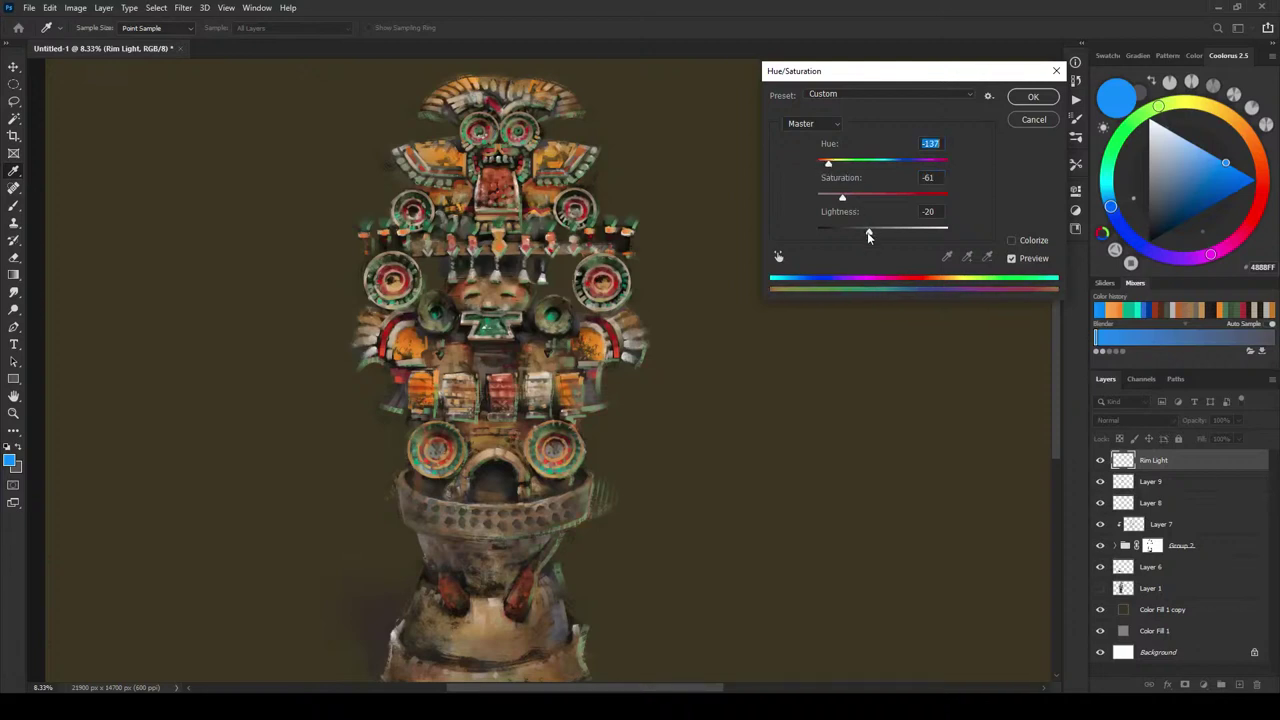
{"action": "left_click_drag", "start_coordinate": [868, 236], "coordinate": [843, 233]}
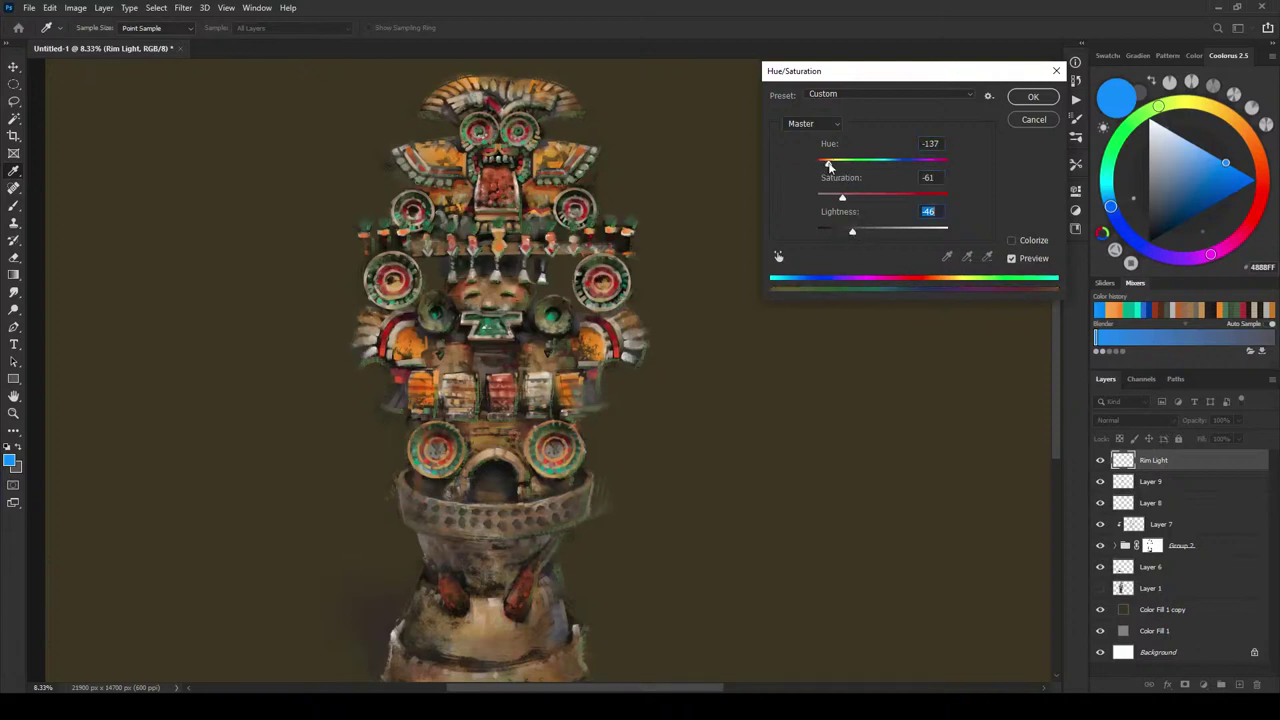
{"action": "left_click_drag", "start_coordinate": [828, 166], "coordinate": [885, 200]}
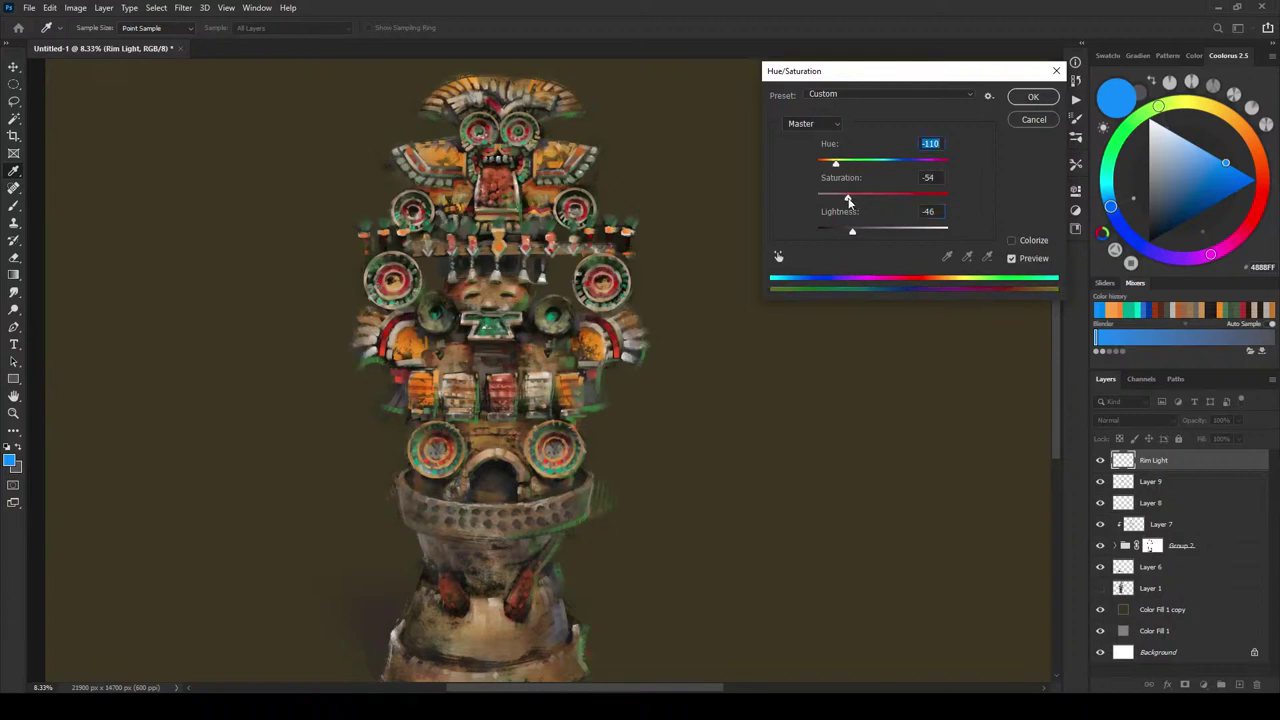
{"action": "mouse_move", "coordinate": [836, 166]}
{"action": "left_mouse_down"}
{"action": "mouse_move", "coordinate": [870, 168]}
{"action": "mouse_move", "coordinate": [829, 177]}
{"action": "left_mouse_up"}
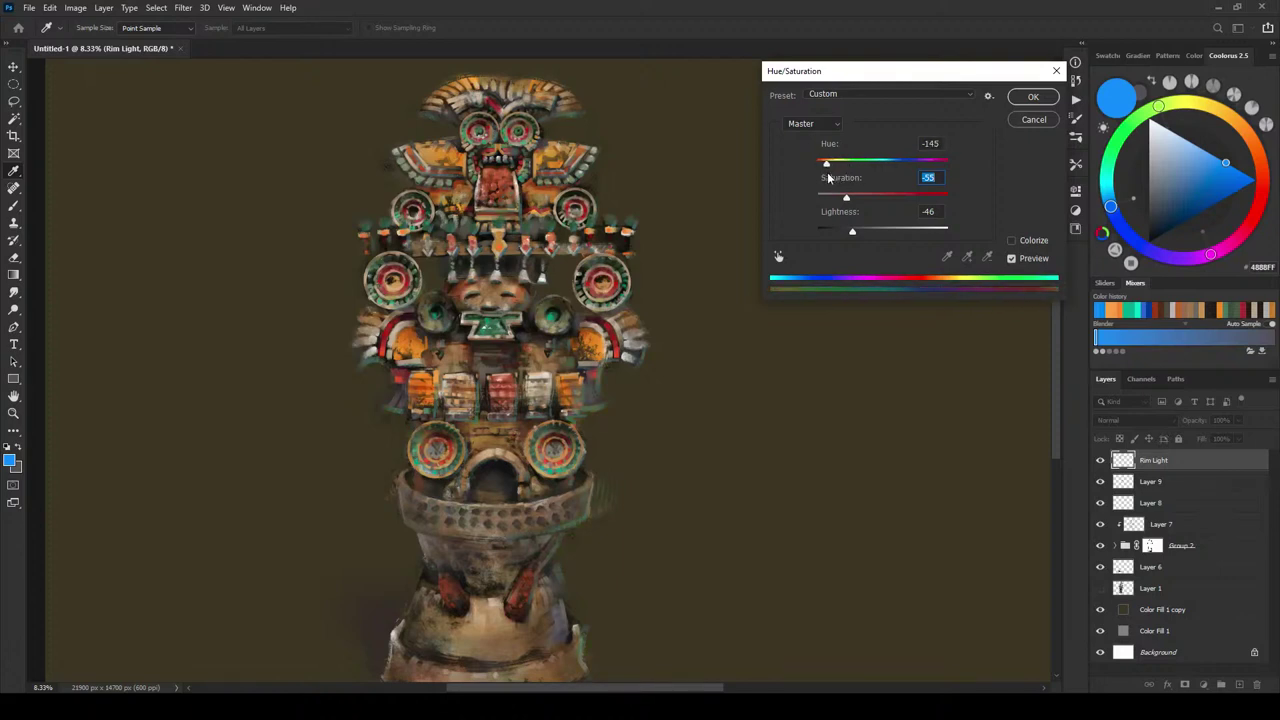
{"action": "mouse_move", "coordinate": [858, 232]}
{"action": "left_mouse_down"}
{"action": "mouse_move", "coordinate": [875, 231]}
{"action": "mouse_move", "coordinate": [847, 232]}
{"action": "left_mouse_up"}
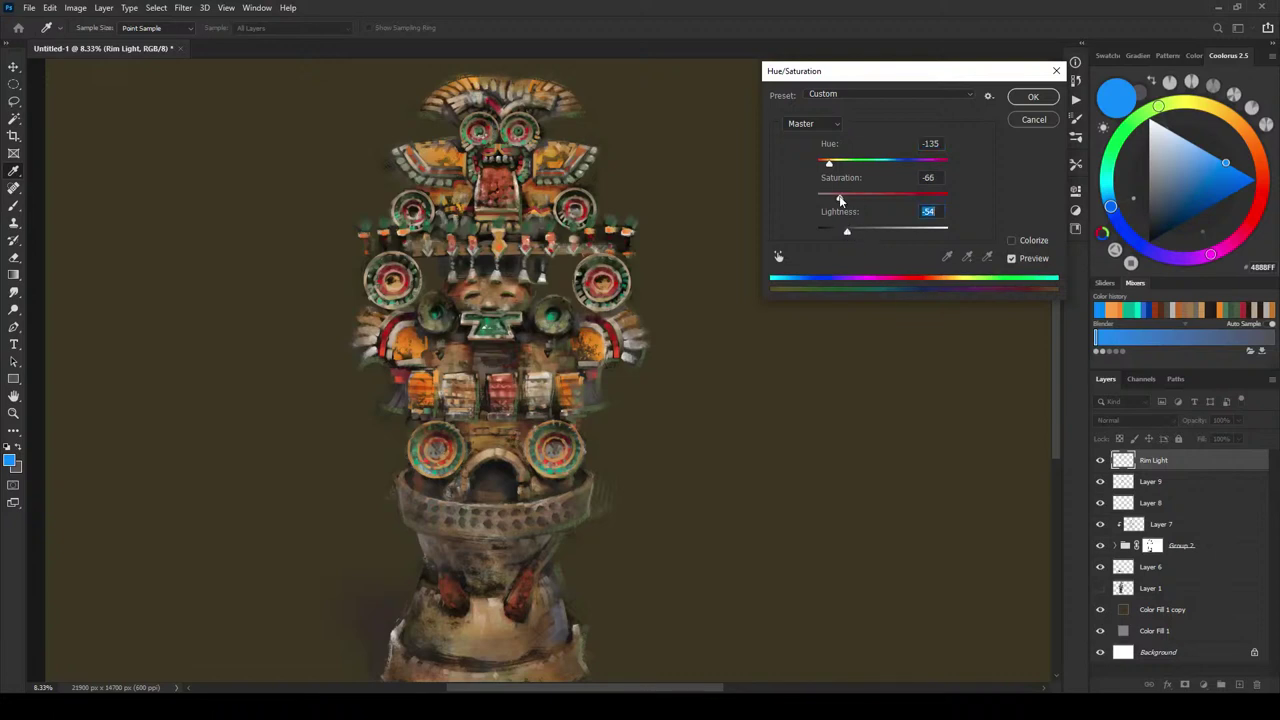
{"action": "left_click", "coordinate": [1046, 102]}
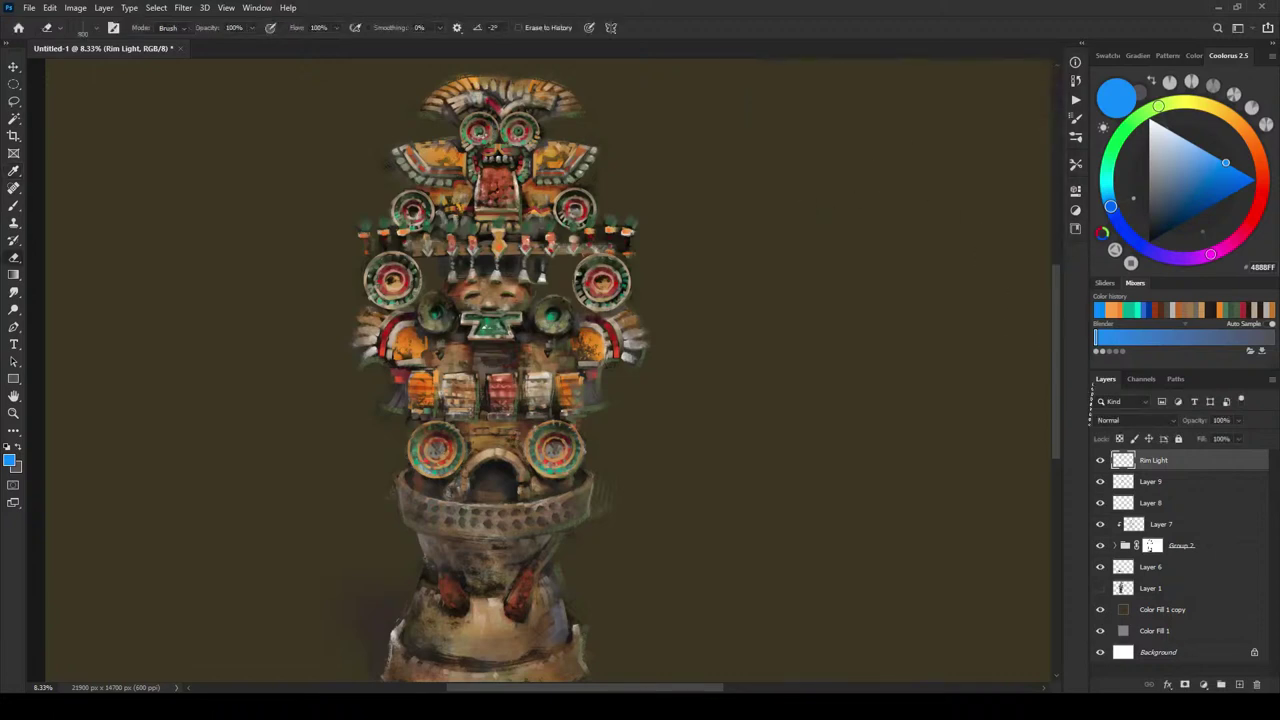
- Compare the figure with and without the Rim Light layer and examine the whole canvas at reduced size
{"action": "left_click", "coordinate": [1101, 460]}
{"action": "left_click", "coordinate": [1101, 460]}
{"action": "key", "text": "ctrl+minus"}
{"action": "key", "text": "ctrl+minus"}
{"action": "key", "text": "ctrl+minus"}
{"action": "key", "text": "ctrl+minus"}
{"action": "key", "text": "ctrl+minus"}
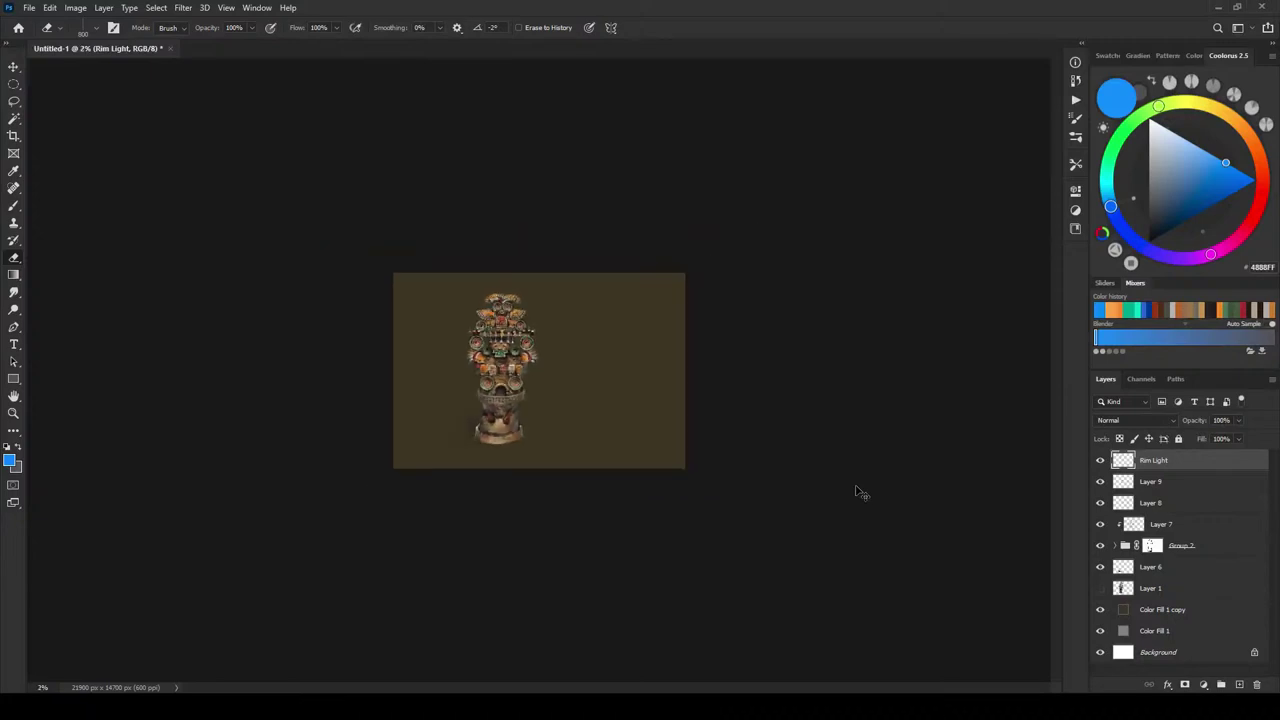
{"action": "key", "text": "ctrl+plus"}
{"action": "key", "text": "ctrl+plus"}
{"action": "key", "text": "ctrl+plus"}
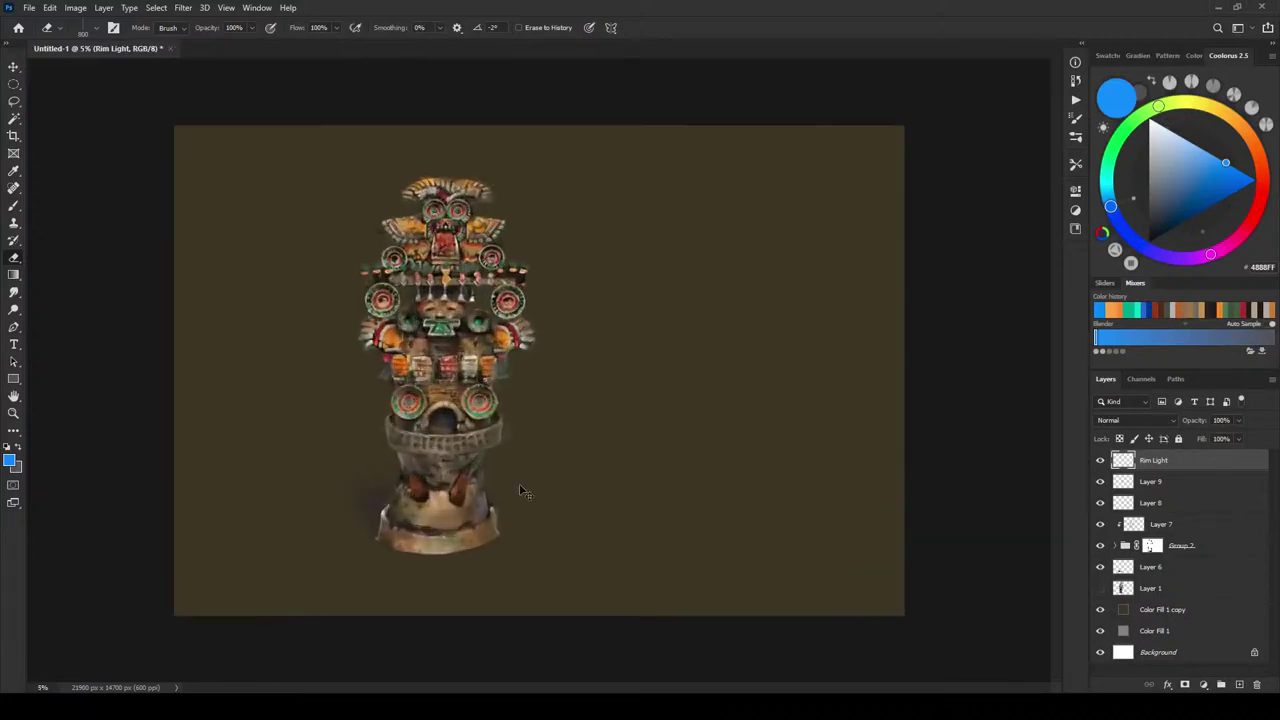
{"action": "key", "text": "ctrl+plus"}
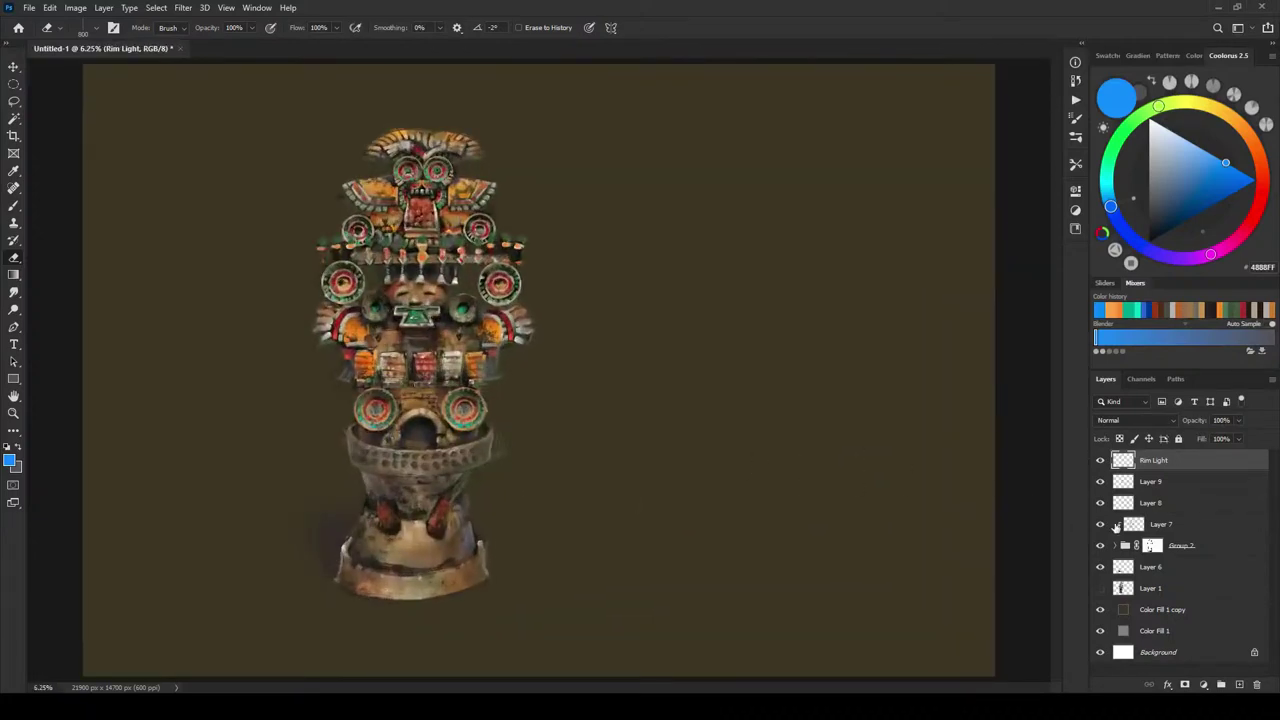
- Add a new layer directly above Color Fill 1 copy and choose the EE Nasty Square Standard brush
{"action": "left_click", "coordinate": [1205, 610]}
{"action": "left_click", "coordinate": [1239, 684]}
{"action": "key", "text": "b"}
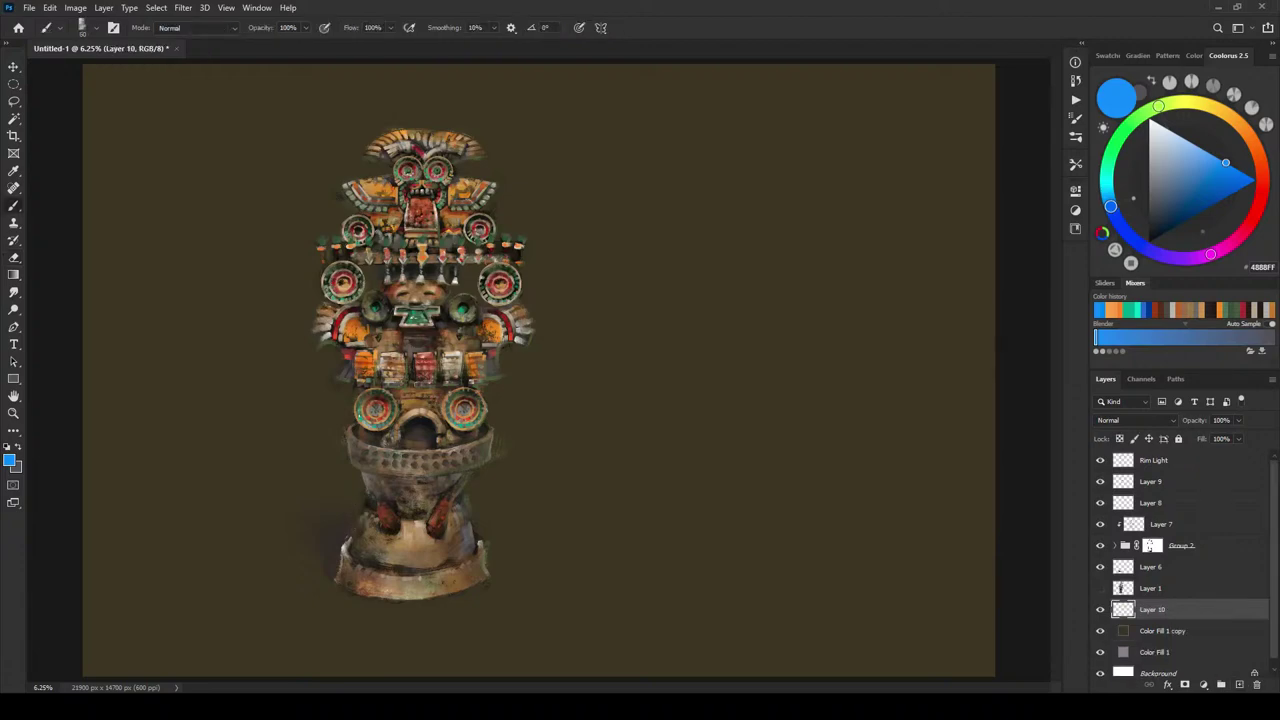
{"action": "right_click", "coordinate": [662, 399]}
{"action": "mouse_move", "coordinate": [831, 455]}
{"action": "left_mouse_down"}
{"action": "mouse_move", "coordinate": [836, 423]}
{"action": "mouse_move", "coordinate": [837, 460]}
{"action": "left_mouse_up"}
{"action": "left_click", "coordinate": [634, 531]}
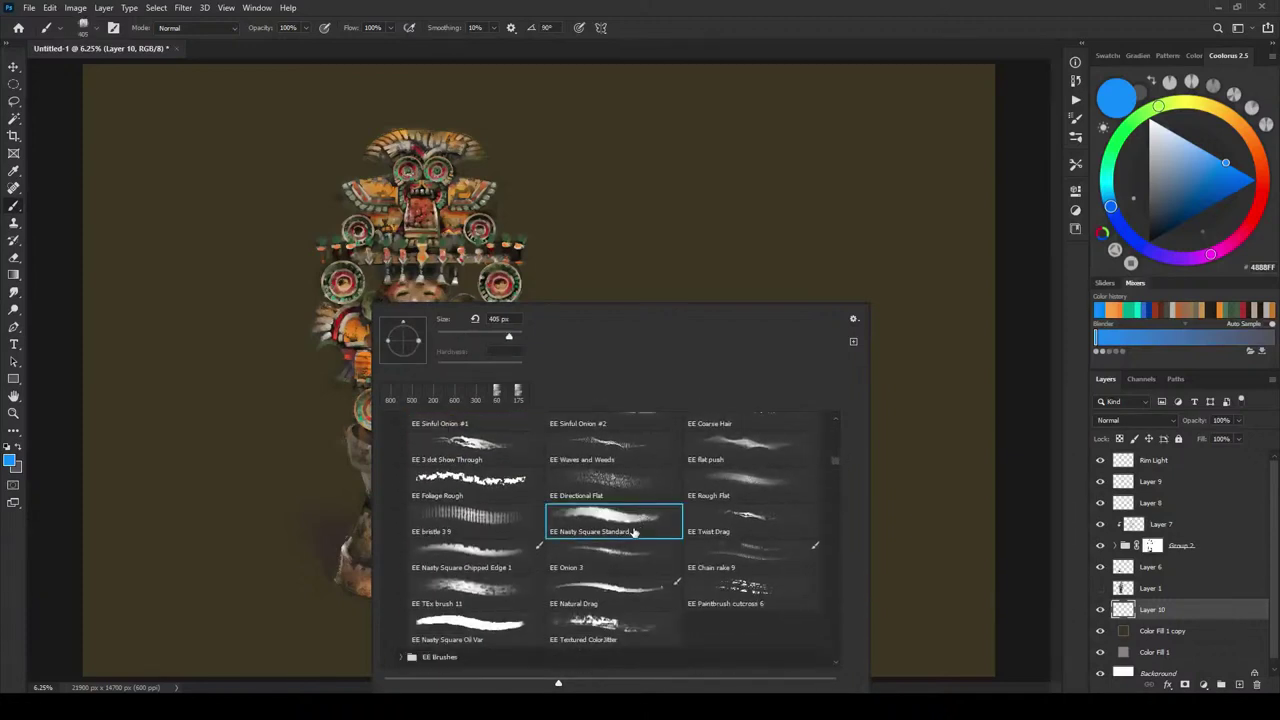
{"action": "left_click", "coordinate": [730, 45]}
- Paint broad dark grey (#222222) background strokes on both sides of the figure, enlarging the brush up to 5000
{"action": "left_click_drag", "start_coordinate": [1157, 232], "coordinate": [1149, 226]}
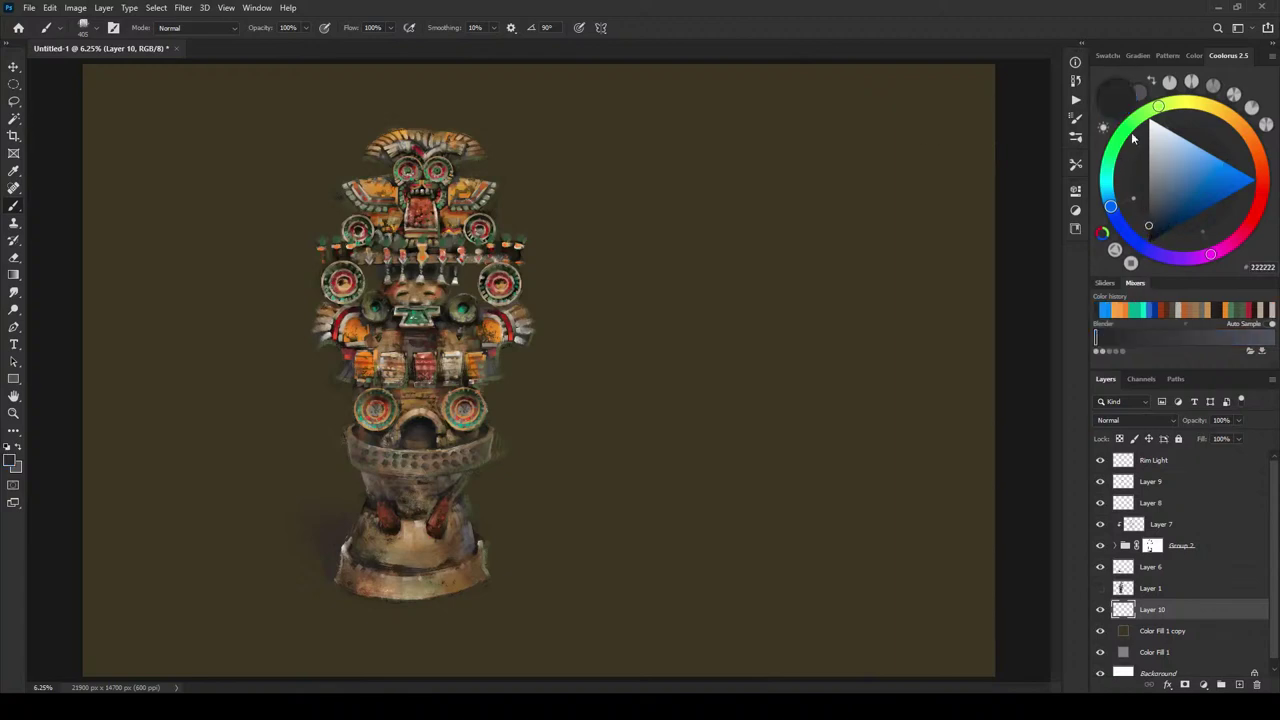
{"action": "mouse_move", "coordinate": [1138, 118]}
{"action": "left_mouse_down"}
{"action": "mouse_move", "coordinate": [1199, 106]}
{"action": "mouse_move", "coordinate": [1180, 103]}
{"action": "left_mouse_up"}
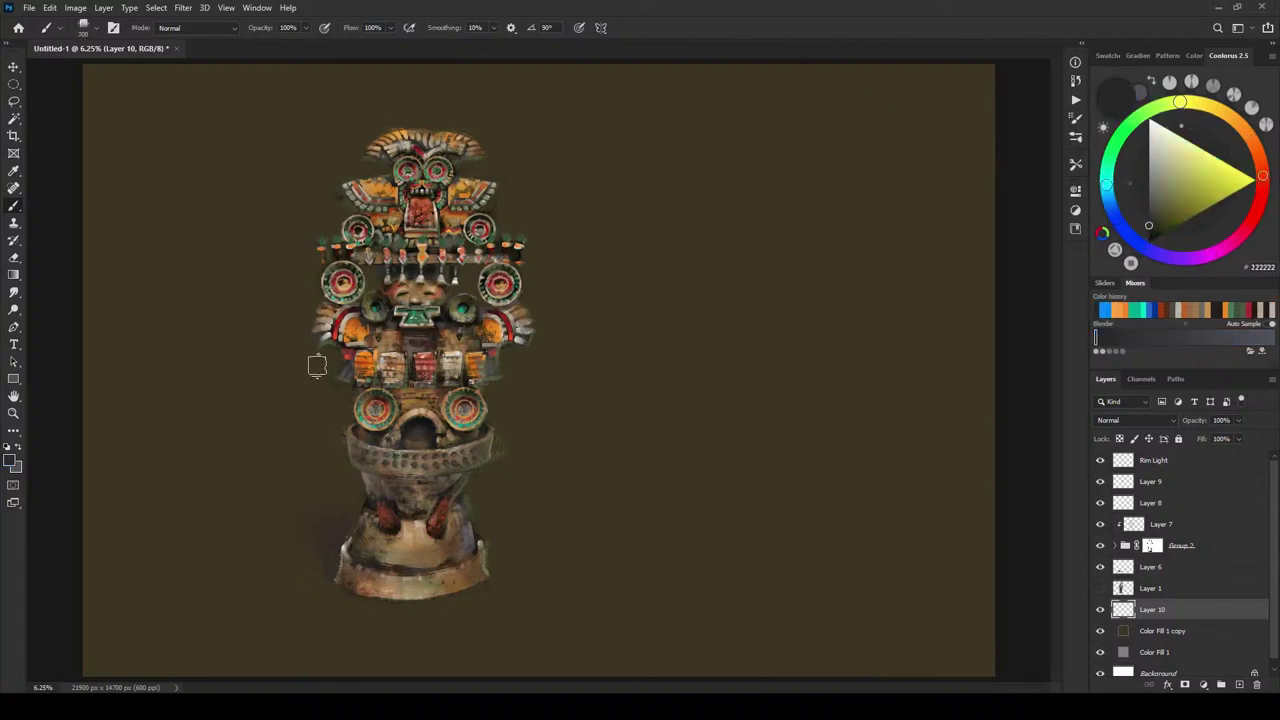
{"action": "key", "text": "bracketright"}
{"action": "key", "text": "bracketright"}
{"action": "key", "text": "bracketright"}
{"action": "key", "text": "bracketright"}
{"action": "key", "text": "bracketright"}
{"action": "key", "text": "bracketright"}
{"action": "left_click_drag", "start_coordinate": [188, 465], "coordinate": [300, 330]}
{"action": "left_click_drag", "start_coordinate": [177, 322], "coordinate": [288, 166]}
{"action": "key", "text": "bracketright"}
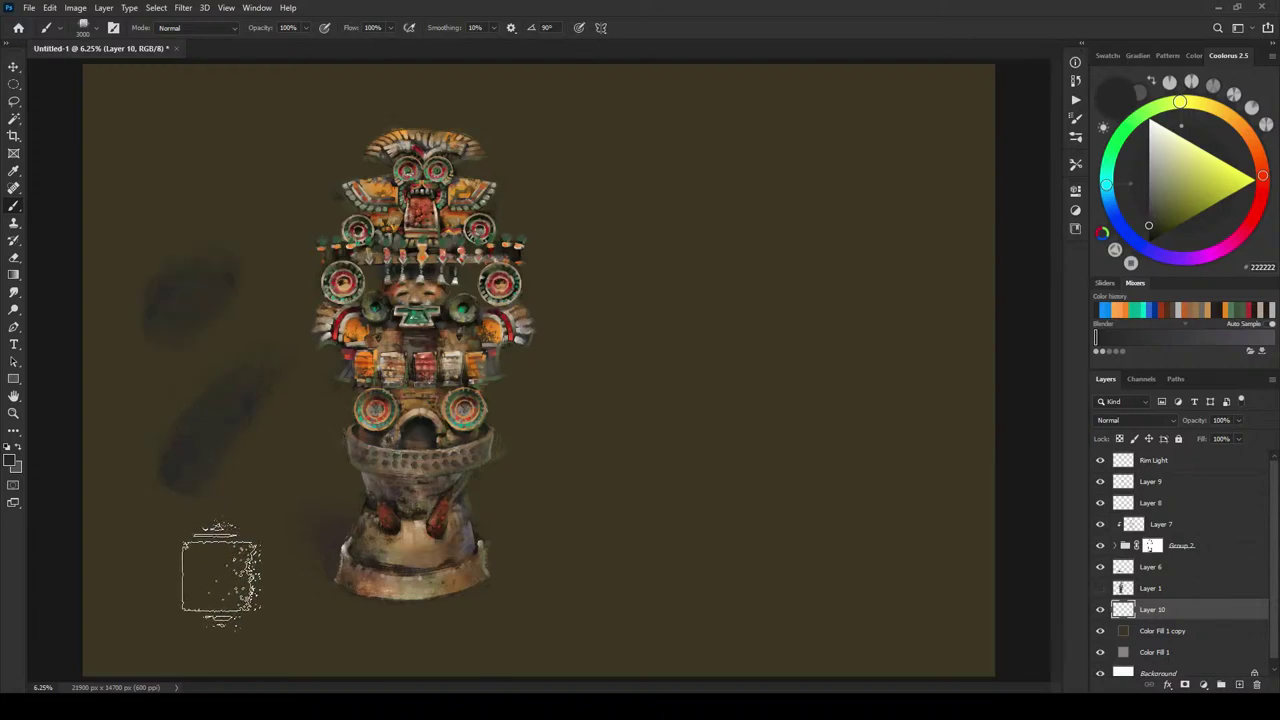
{"action": "key", "text": "bracketright"}
{"action": "left_click_drag", "start_coordinate": [214, 580], "coordinate": [155, 475]}
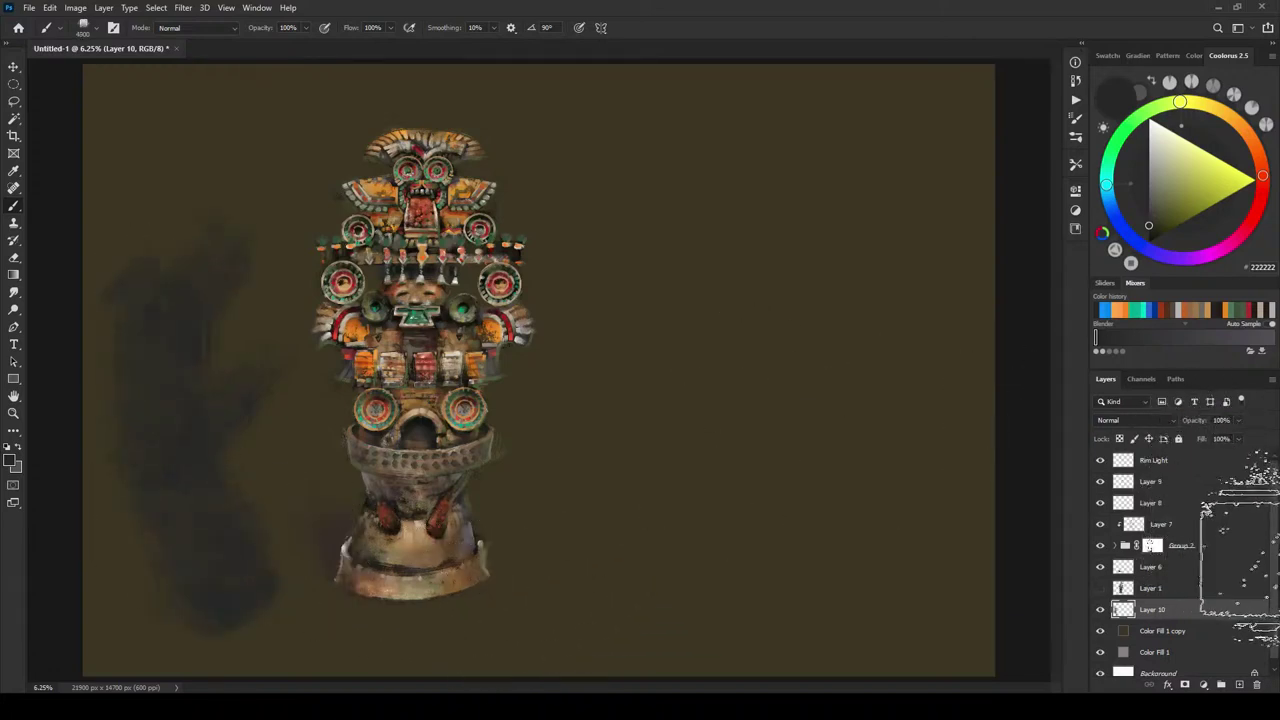
{"action": "key", "text": "bracketright"}
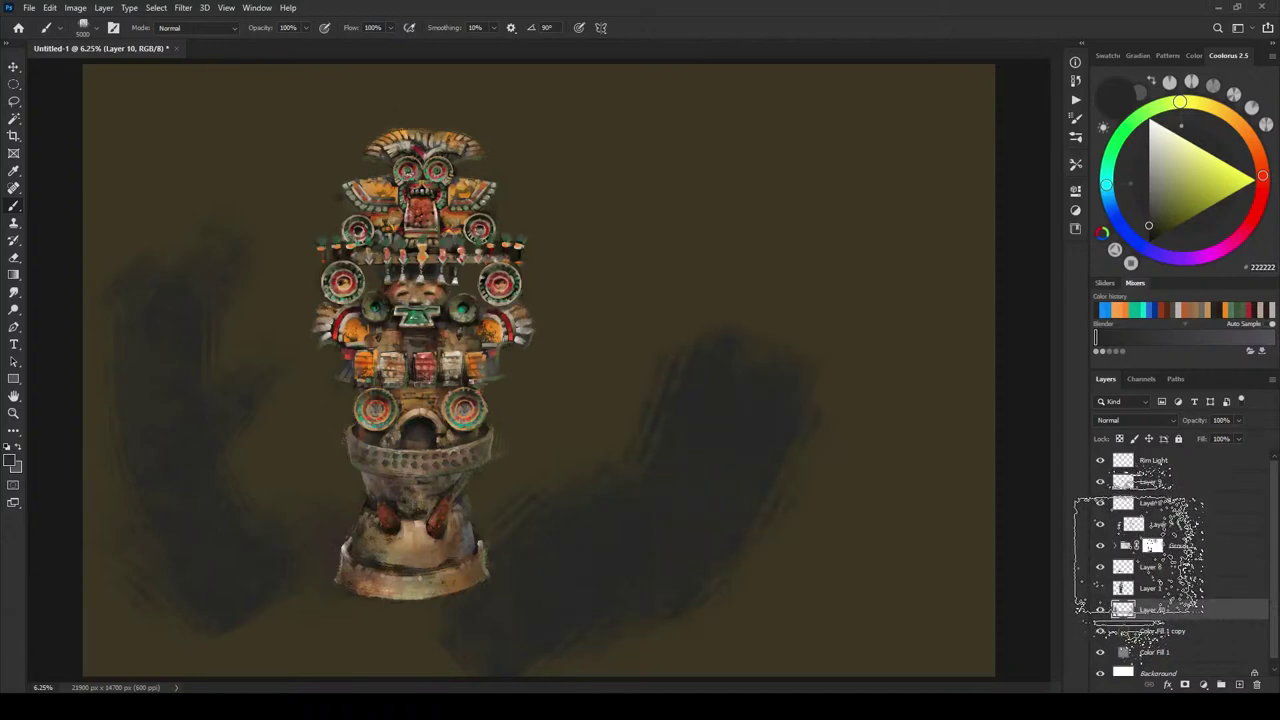
- Set the base shadow on Layer 6 to Multiply blending at 100% opacity
{"action": "left_click", "coordinate": [1145, 566]}
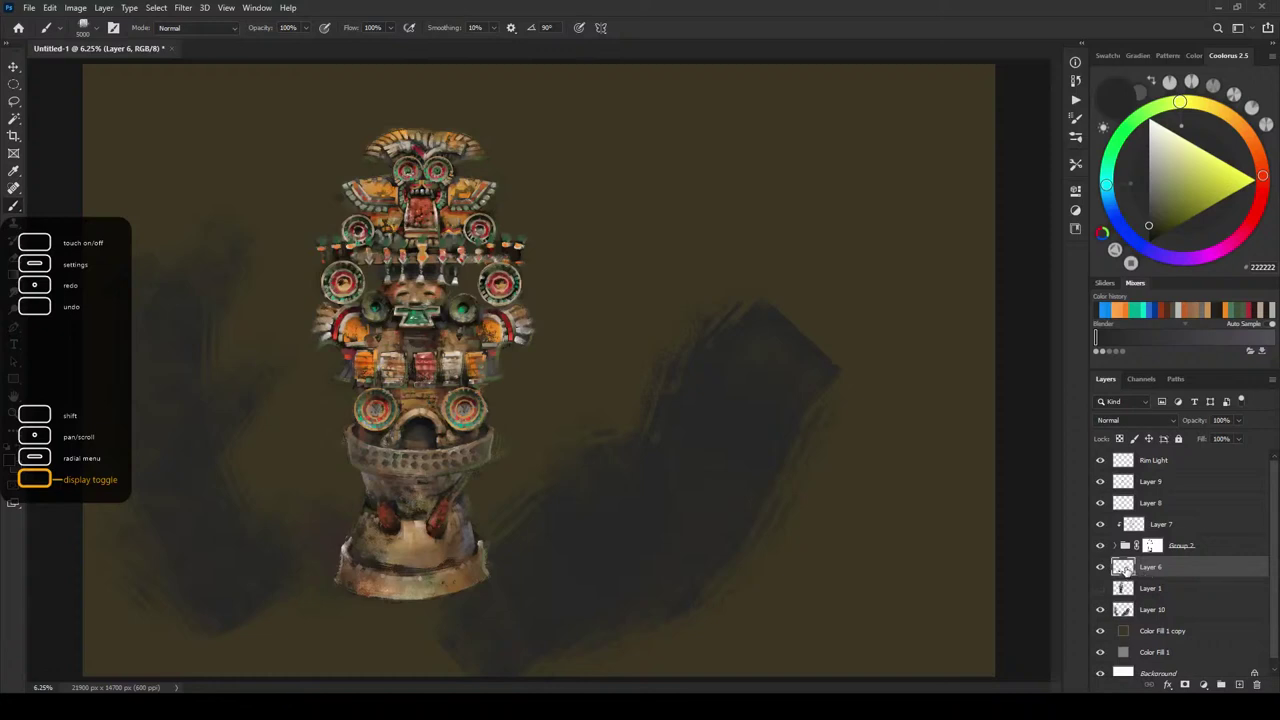
{"action": "left_click", "coordinate": [1111, 421]}
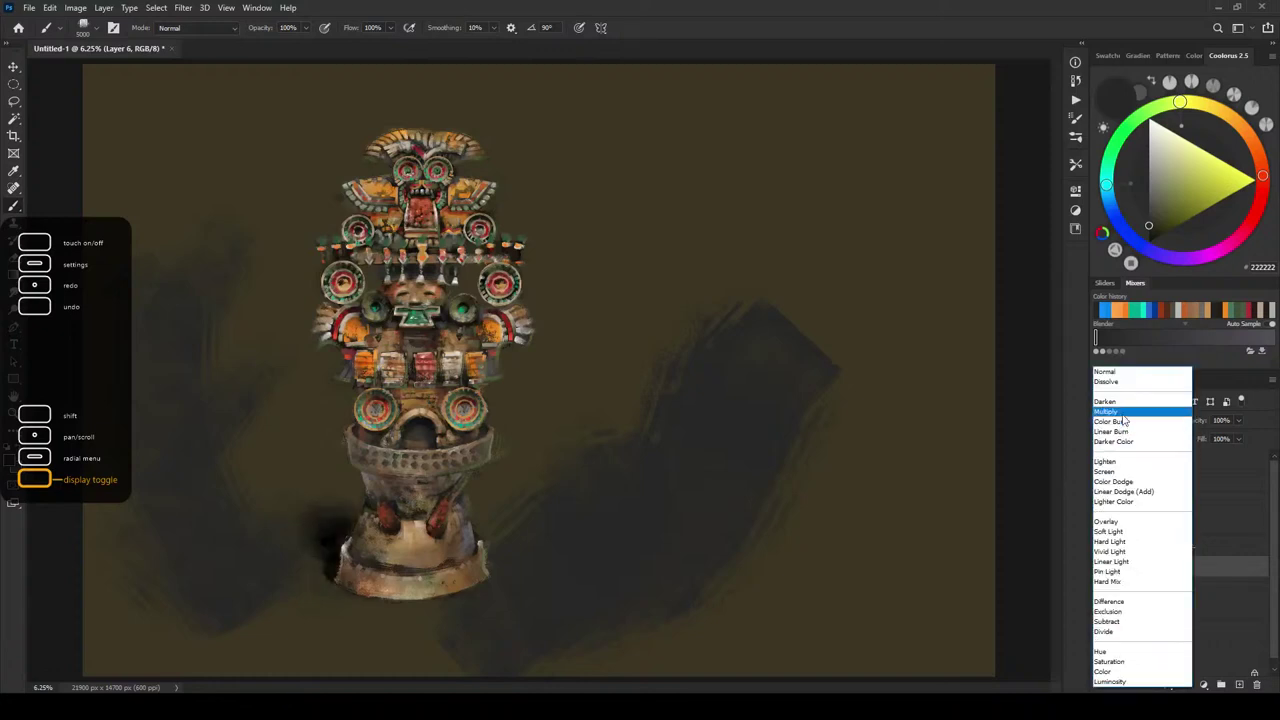
{"action": "left_click", "coordinate": [1125, 412]}
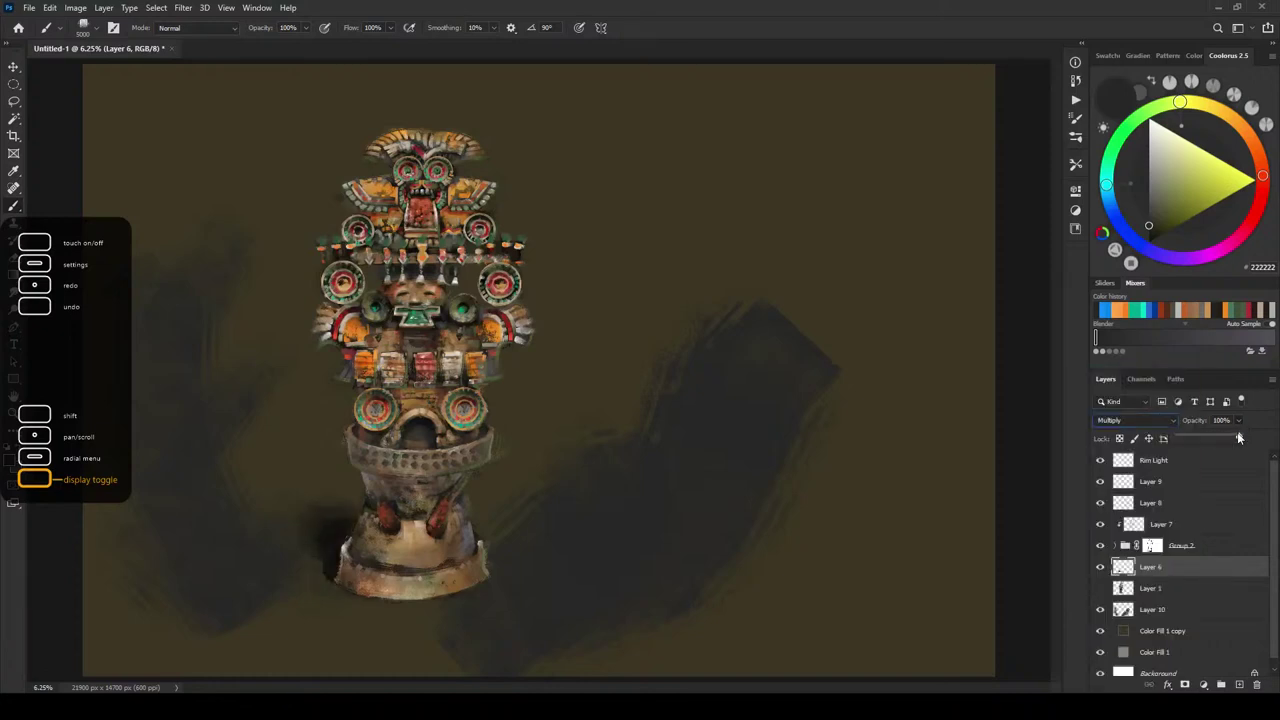
{"action": "left_click_drag", "start_coordinate": [1218, 438], "coordinate": [1246, 438]}
- Extend the dark grey background on Layer 10 with broad strokes around the figure's head and below its base
{"action": "left_click", "coordinate": [1145, 607]}
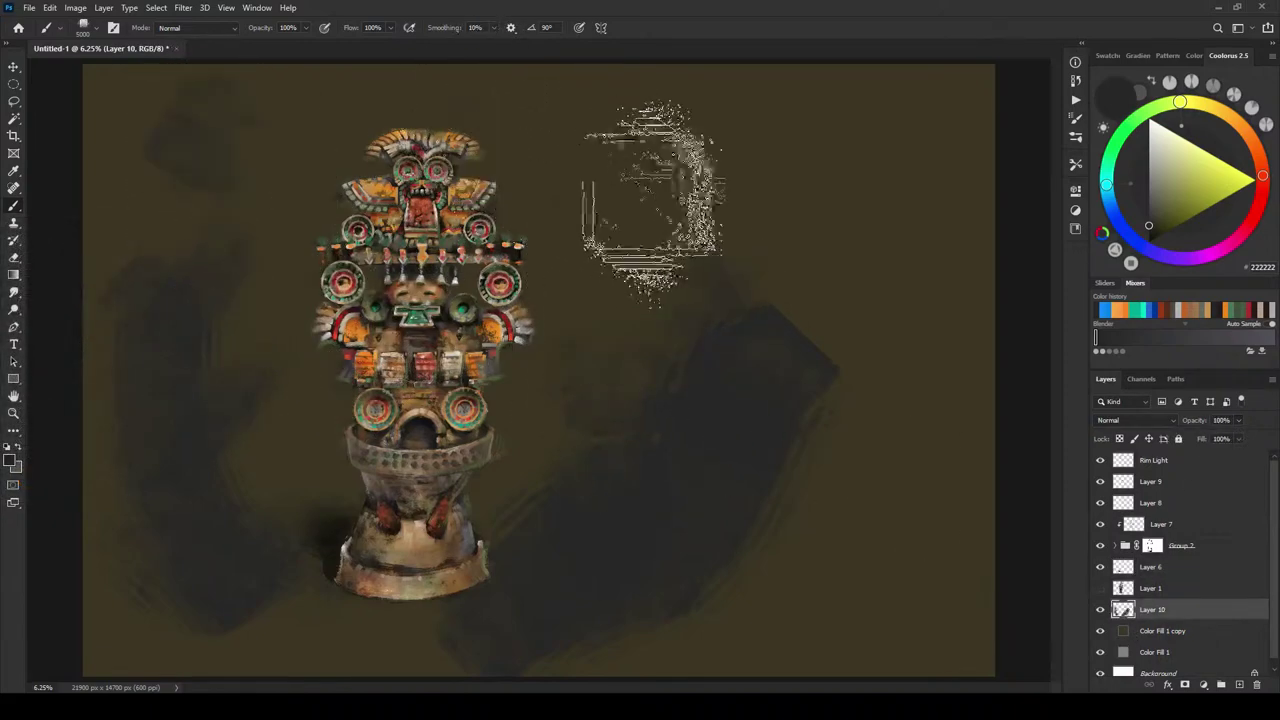
{"action": "mouse_move", "coordinate": [680, 187]}
{"action": "left_mouse_down"}
{"action": "mouse_move", "coordinate": [591, 165]}
{"action": "mouse_move", "coordinate": [563, 180]}
{"action": "left_mouse_up"}
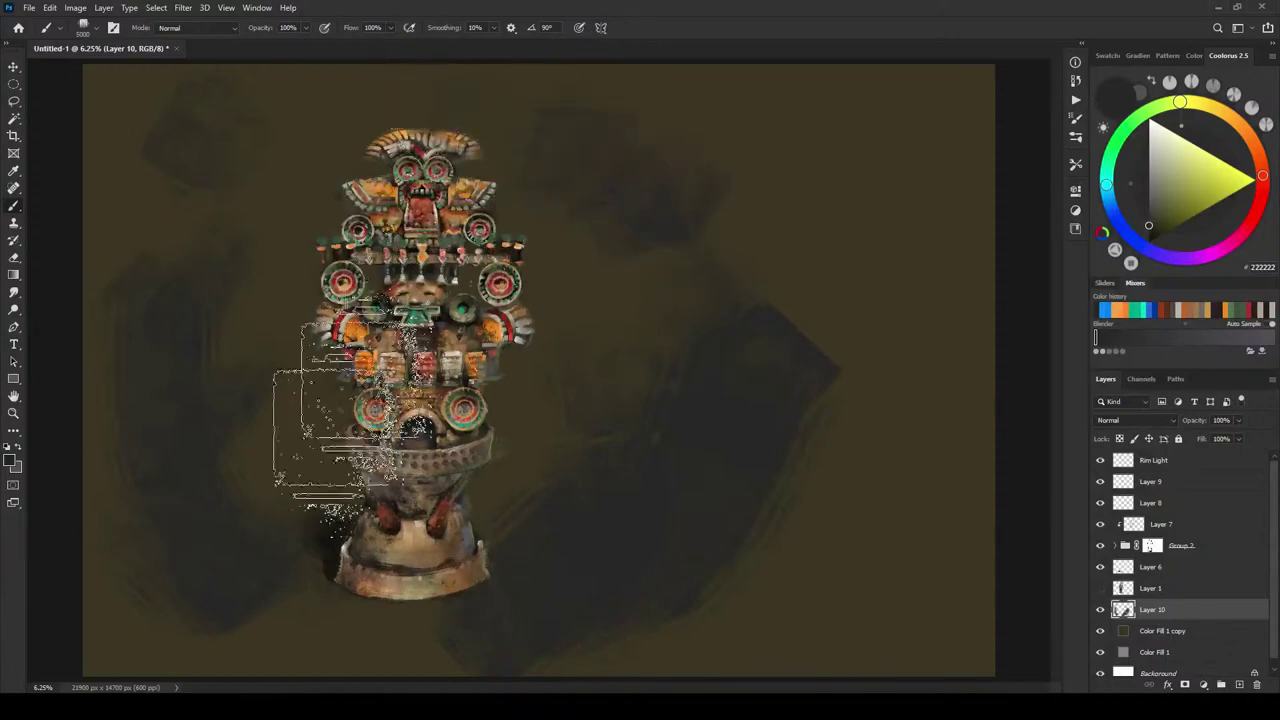
{"action": "mouse_move", "coordinate": [300, 611]}
{"action": "left_mouse_down"}
{"action": "mouse_move", "coordinate": [180, 630]}
{"action": "mouse_move", "coordinate": [415, 602]}
{"action": "left_mouse_up"}
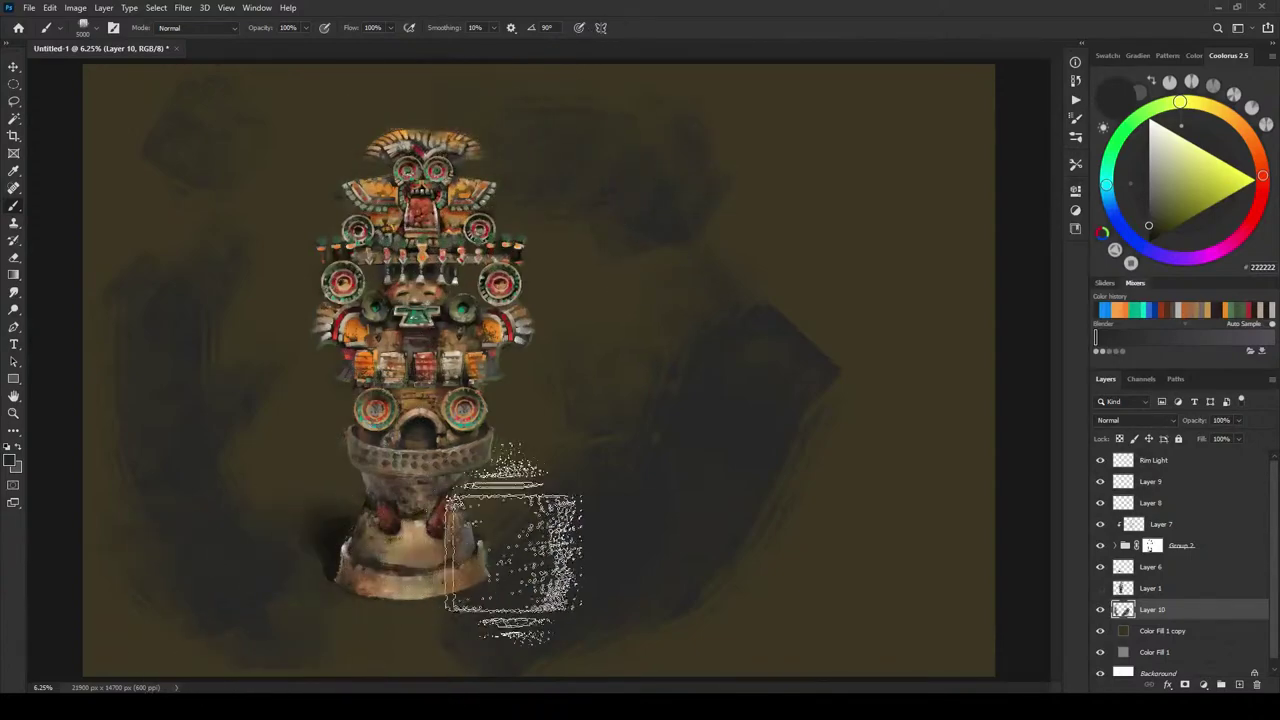
- Pick a light warm grey and paint broad textured patches behind both sides of the figure
{"action": "key", "text": "["}
{"action": "key", "text": "["}
{"action": "key", "text": "["}
{"action": "key", "text": "["}
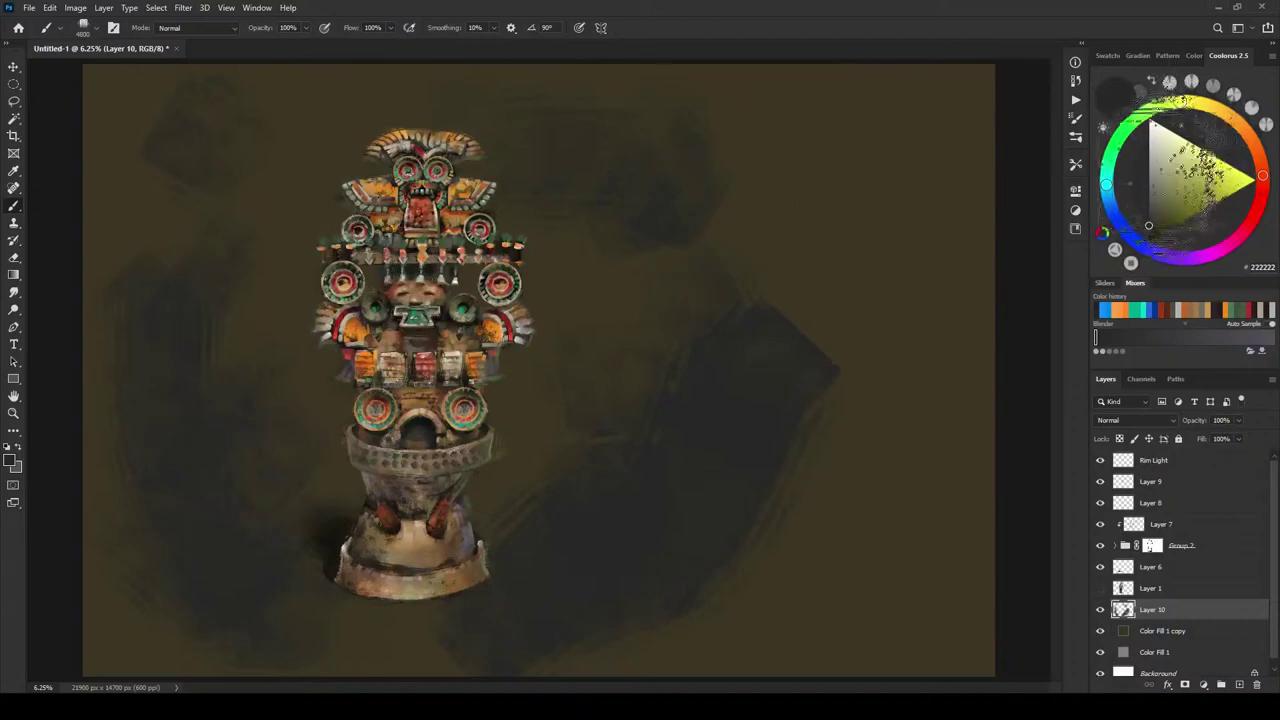
{"action": "left_click", "coordinate": [1160, 170]}
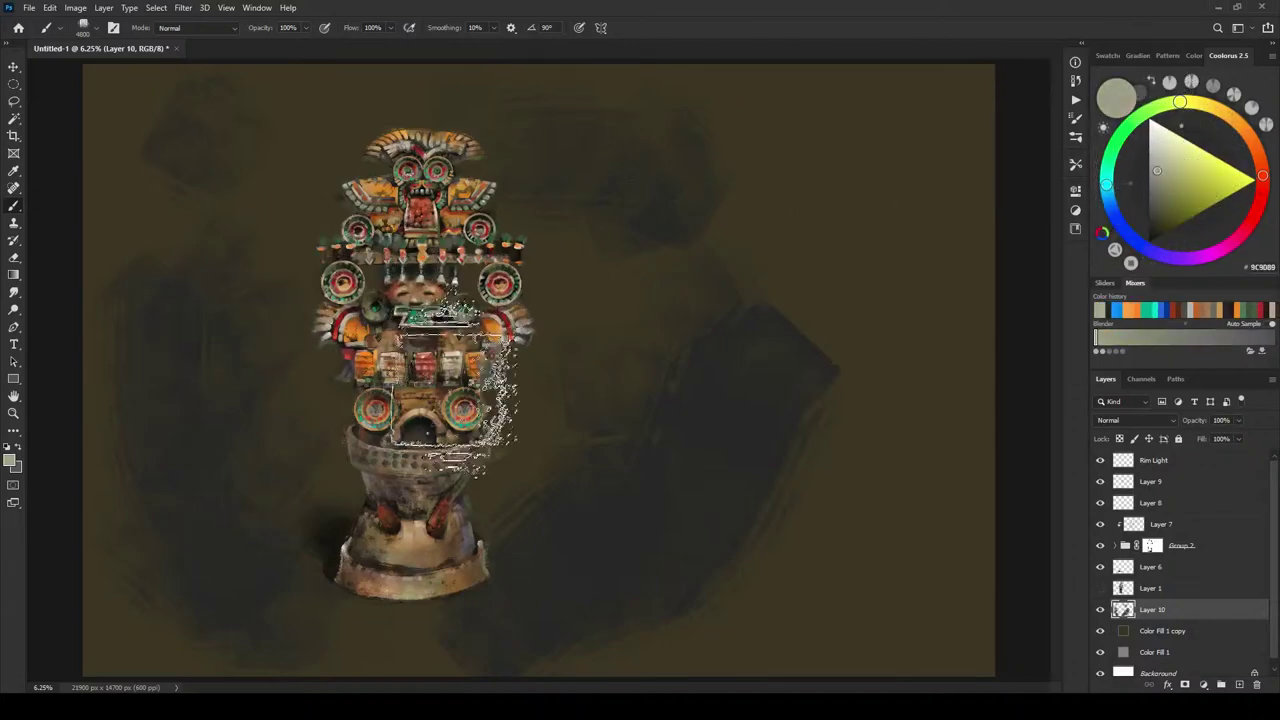
{"action": "mouse_move", "coordinate": [520, 342]}
{"action": "left_mouse_down"}
{"action": "mouse_move", "coordinate": [408, 325]}
{"action": "mouse_move", "coordinate": [313, 425]}
{"action": "mouse_move", "coordinate": [323, 410]}
{"action": "mouse_move", "coordinate": [318, 445]}
{"action": "mouse_move", "coordinate": [273, 270]}
{"action": "mouse_move", "coordinate": [328, 235]}
{"action": "mouse_move", "coordinate": [472, 180]}
{"action": "left_mouse_up"}
{"action": "left_click", "coordinate": [530, 480]}
{"action": "left_click", "coordinate": [642, 322]}
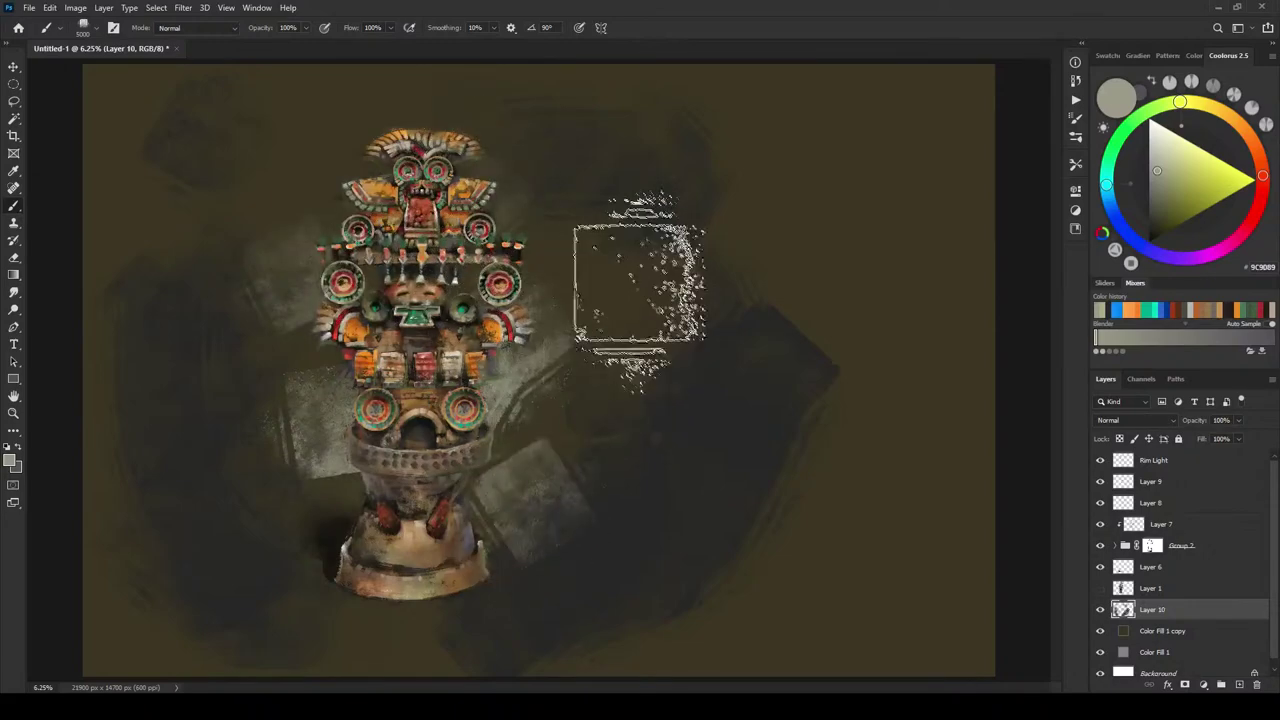
{"action": "left_click", "coordinate": [228, 195]}
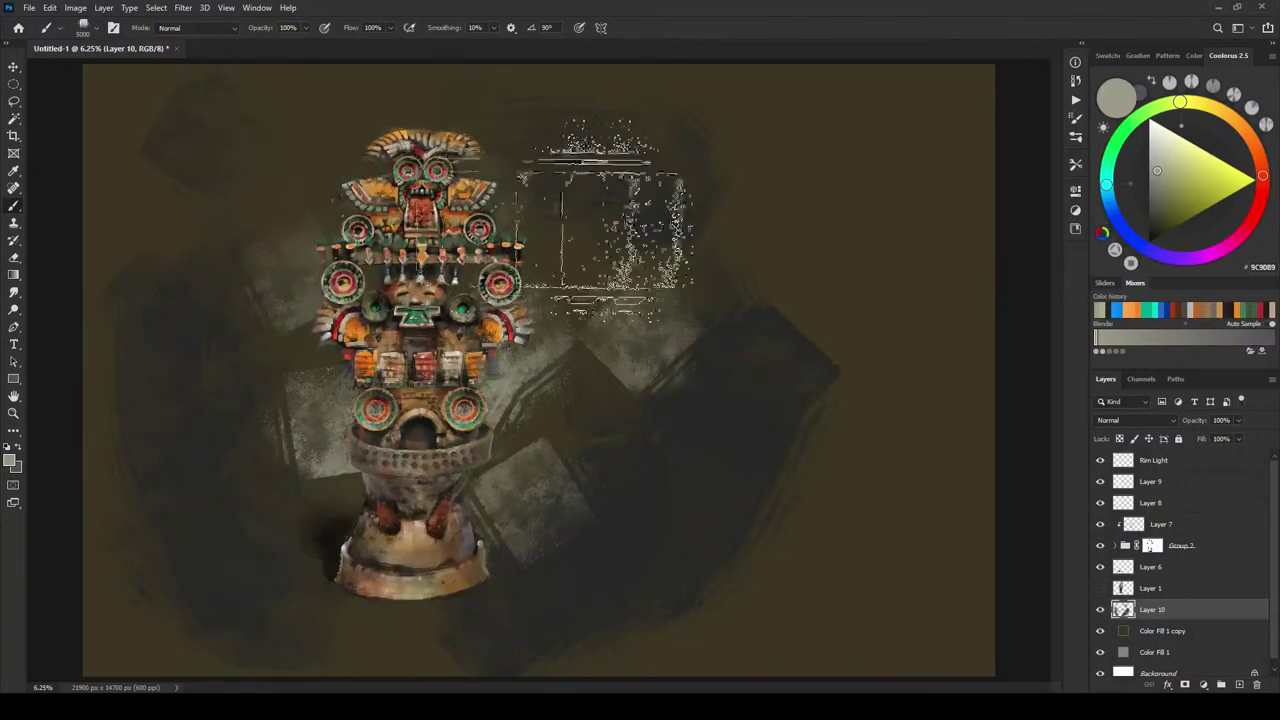
- Pick an olive green and paint smaller square patches in the lower background on both sides of the pedestal
{"action": "key", "text": "bracketleft"}
{"action": "key", "text": "bracketleft"}
{"action": "key", "text": "bracketleft"}
{"action": "key", "text": "bracketleft"}
{"action": "key", "text": "bracketleft"}
{"action": "key", "text": "bracketleft"}
{"action": "left_click", "coordinate": [1178, 211]}
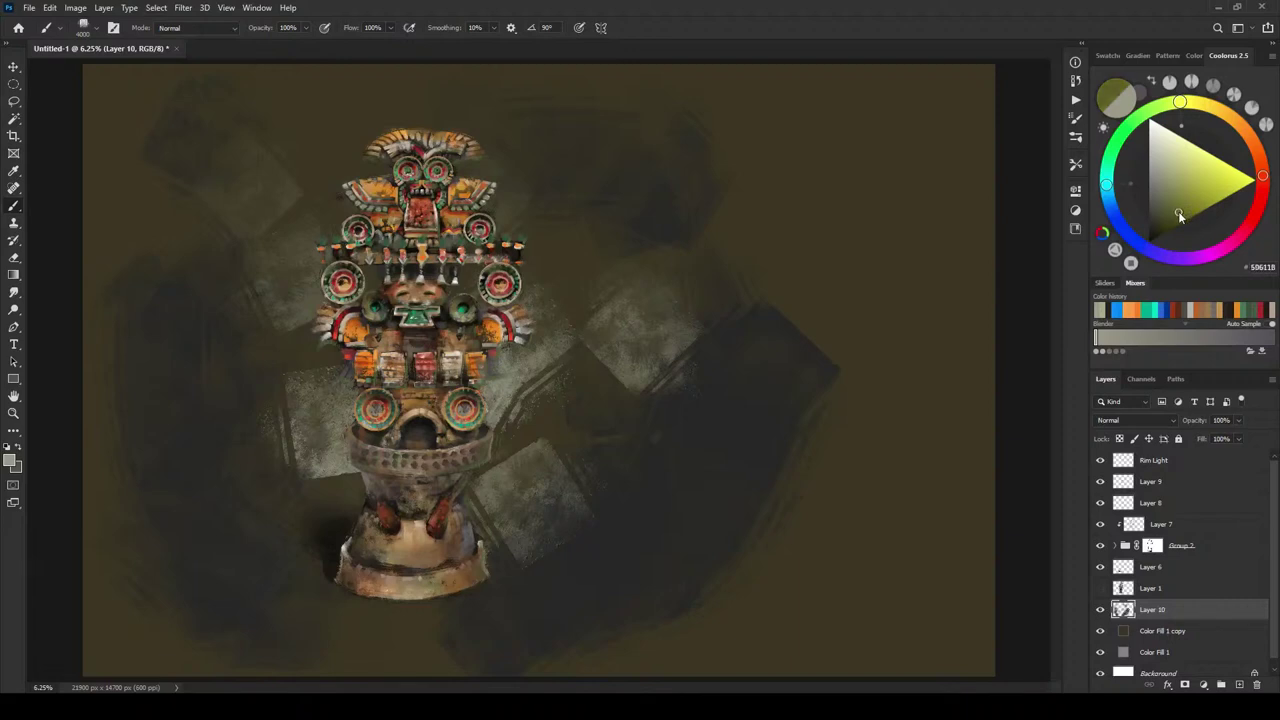
{"action": "key", "text": "bracketleft"}
{"action": "key", "text": "bracketleft"}
{"action": "key", "text": "bracketleft"}
{"action": "key", "text": "bracketleft"}
{"action": "key", "text": "bracketleft"}
{"action": "key", "text": "bracketleft"}
{"action": "left_click_drag", "start_coordinate": [600, 548], "coordinate": [617, 486]}
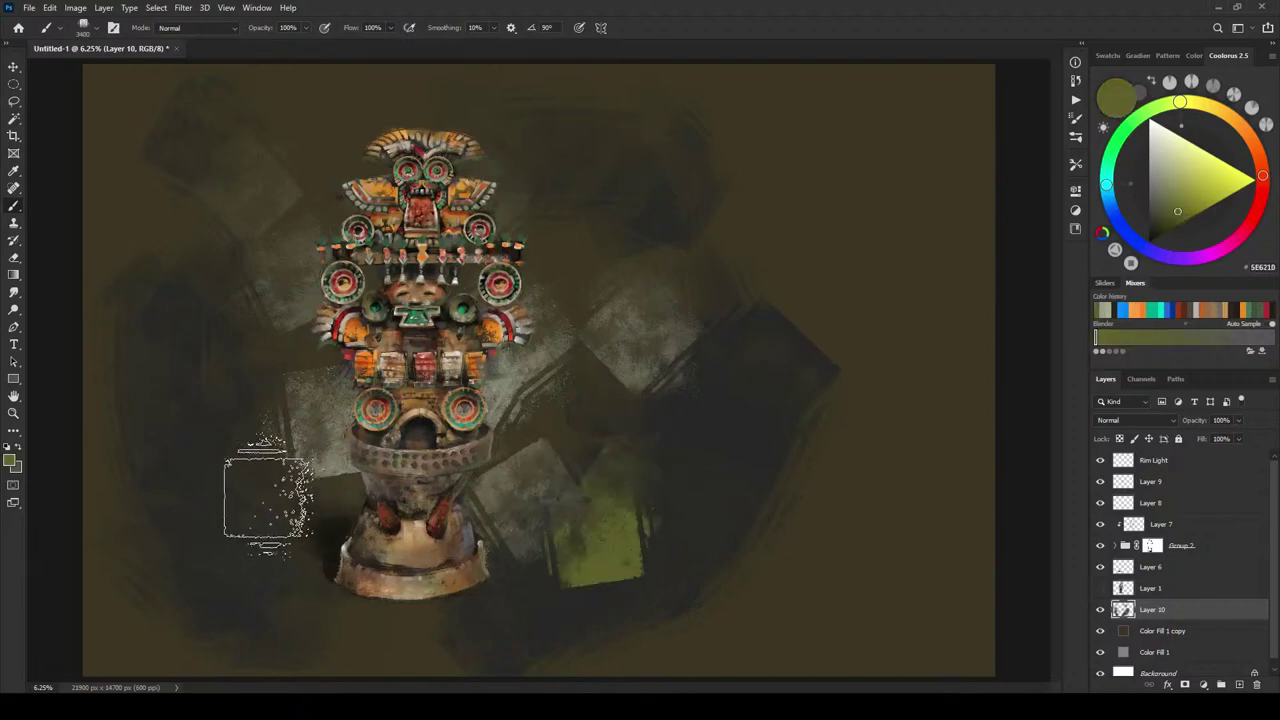
{"action": "mouse_move", "coordinate": [283, 494]}
{"action": "left_mouse_down"}
{"action": "mouse_move", "coordinate": [192, 470]}
{"action": "mouse_move", "coordinate": [172, 480]}
{"action": "mouse_move", "coordinate": [271, 500]}
{"action": "left_mouse_up"}
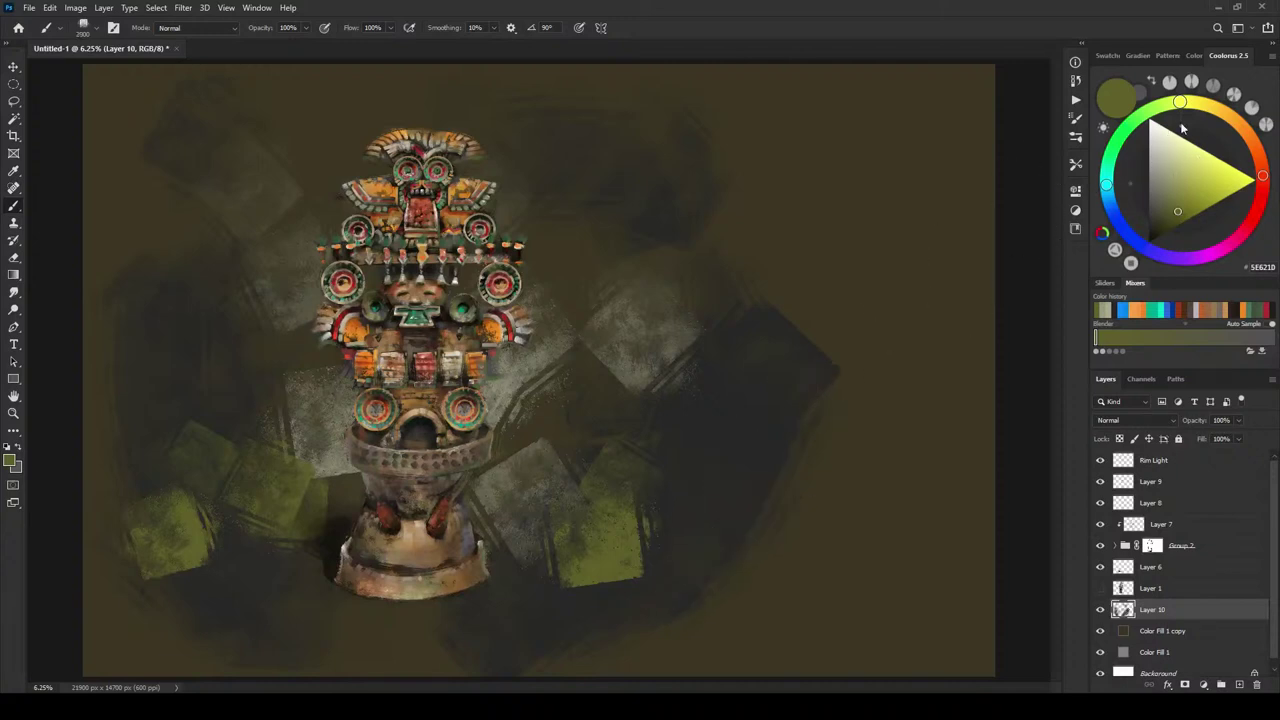
- Pick a dark reddish brown (#4A322C) and dab it right of the pedestal and left of the figure
{"action": "left_click_drag", "start_coordinate": [1263, 175], "coordinate": [1262, 186]}
{"action": "left_click_drag", "start_coordinate": [1171, 207], "coordinate": [1162, 214]}
{"action": "key", "text": "]"}
{"action": "key", "text": "]"}
{"action": "left_click", "coordinate": [603, 469]}
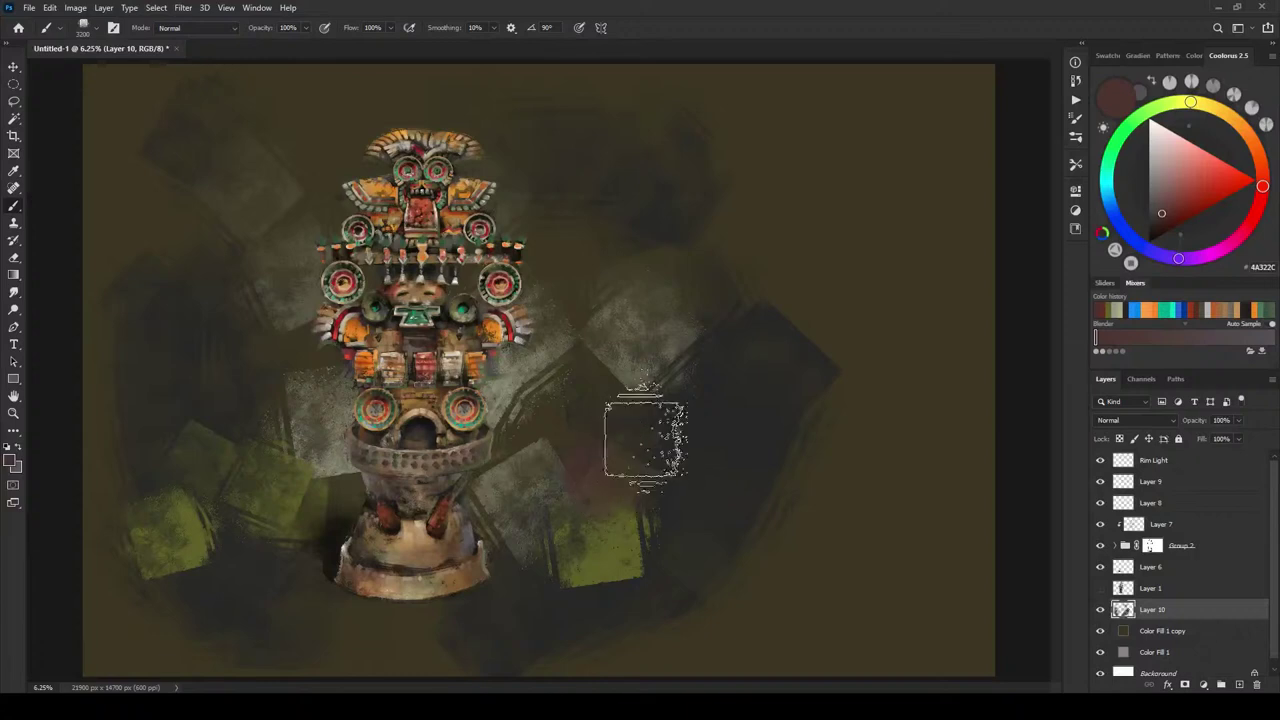
{"action": "left_click", "coordinate": [224, 353]}
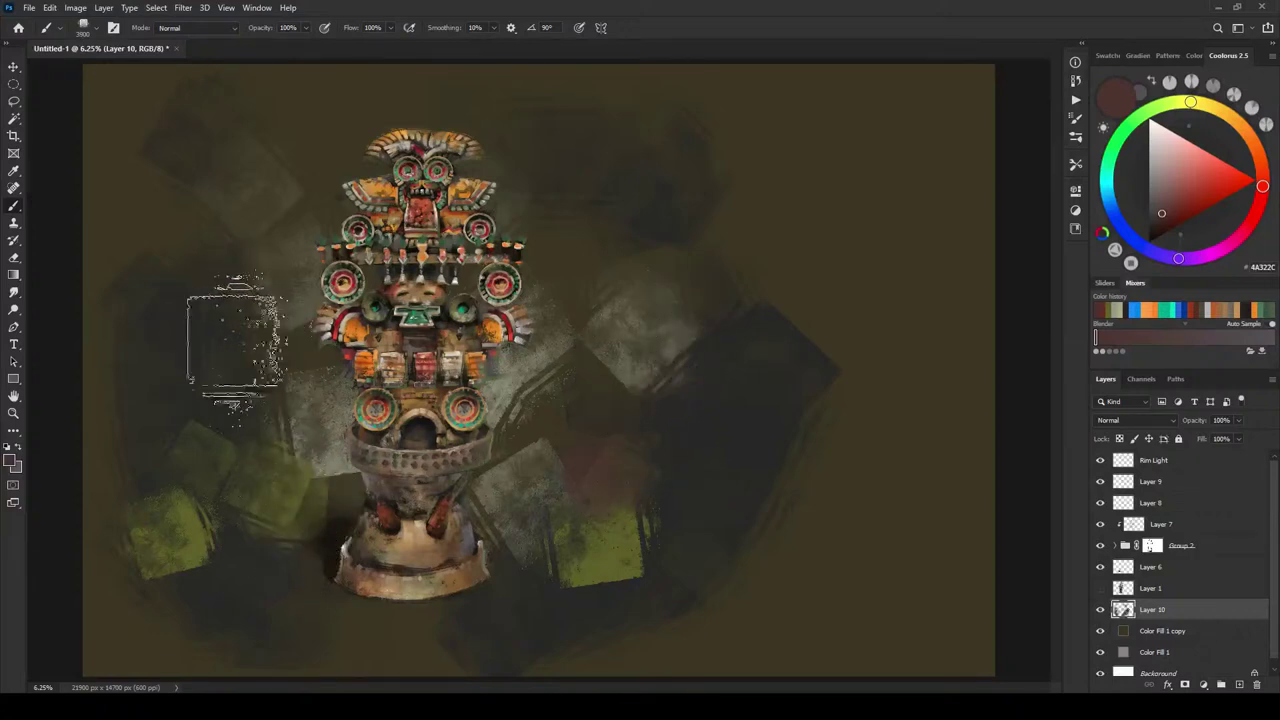
- Enlarge the brush to 4700 and spread the reddish brown behind the figure's head and upper left side
{"action": "key", "text": "]"}
{"action": "key", "text": "]"}
{"action": "key", "text": "]"}
{"action": "key", "text": "]"}
{"action": "left_click", "coordinate": [342, 220]}
{"action": "key", "text": "]"}
{"action": "key", "text": "]"}
{"action": "key", "text": "]"}
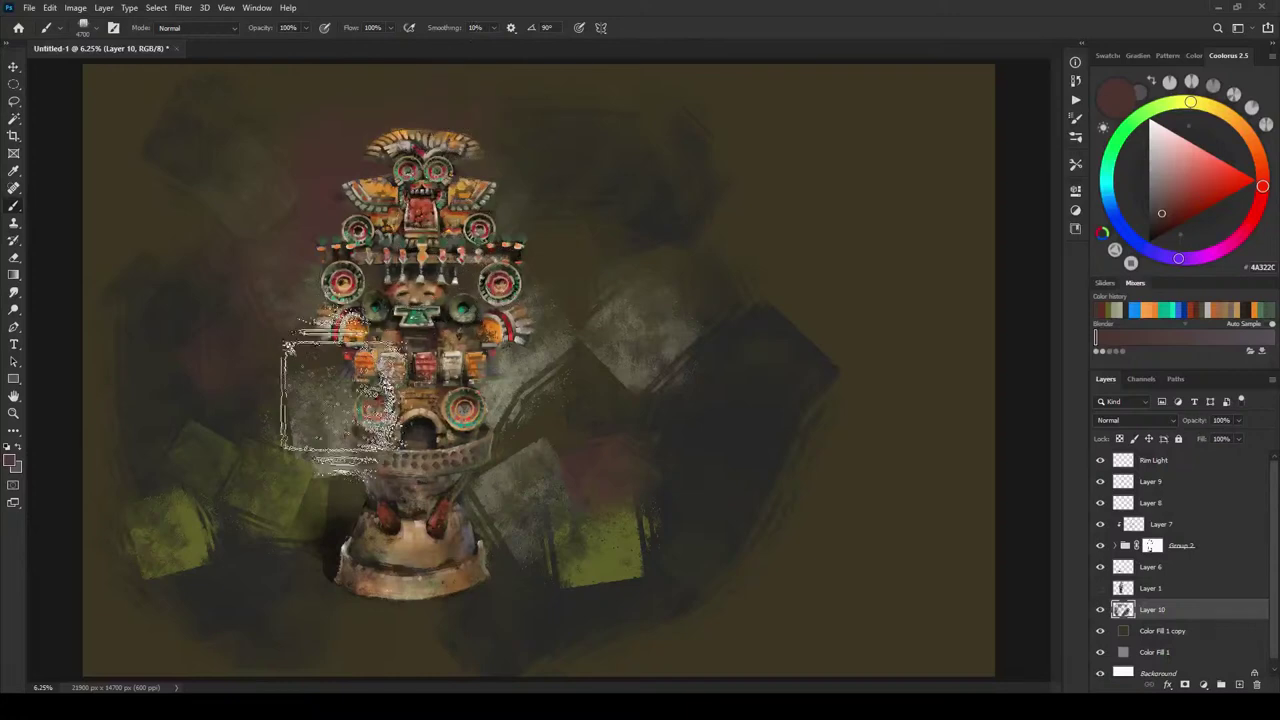
- Reduce the brush to 3600 and paint reddish brown left of the pedestal, adding a lighter brown (#614434) over it
{"action": "key", "text": "["}
{"action": "key", "text": "["}
{"action": "key", "text": "["}
{"action": "key", "text": "bracketleft"}
{"action": "key", "text": "bracketleft"}
{"action": "key", "text": "bracketleft"}
{"action": "key", "text": "bracketleft"}
{"action": "key", "text": "bracketleft"}
{"action": "key", "text": "bracketleft"}
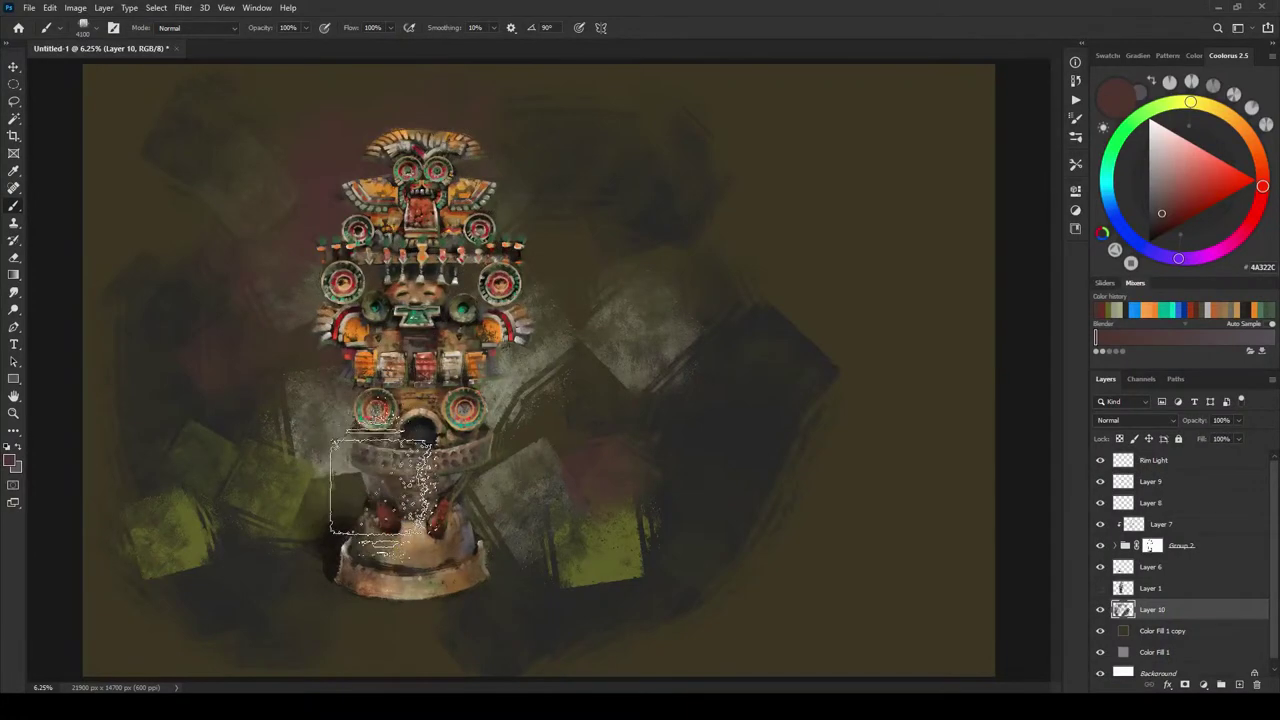
{"action": "mouse_move", "coordinate": [352, 500]}
{"action": "left_mouse_down"}
{"action": "mouse_move", "coordinate": [382, 516]}
{"action": "mouse_move", "coordinate": [364, 488]}
{"action": "mouse_move", "coordinate": [377, 501]}
{"action": "left_mouse_up"}
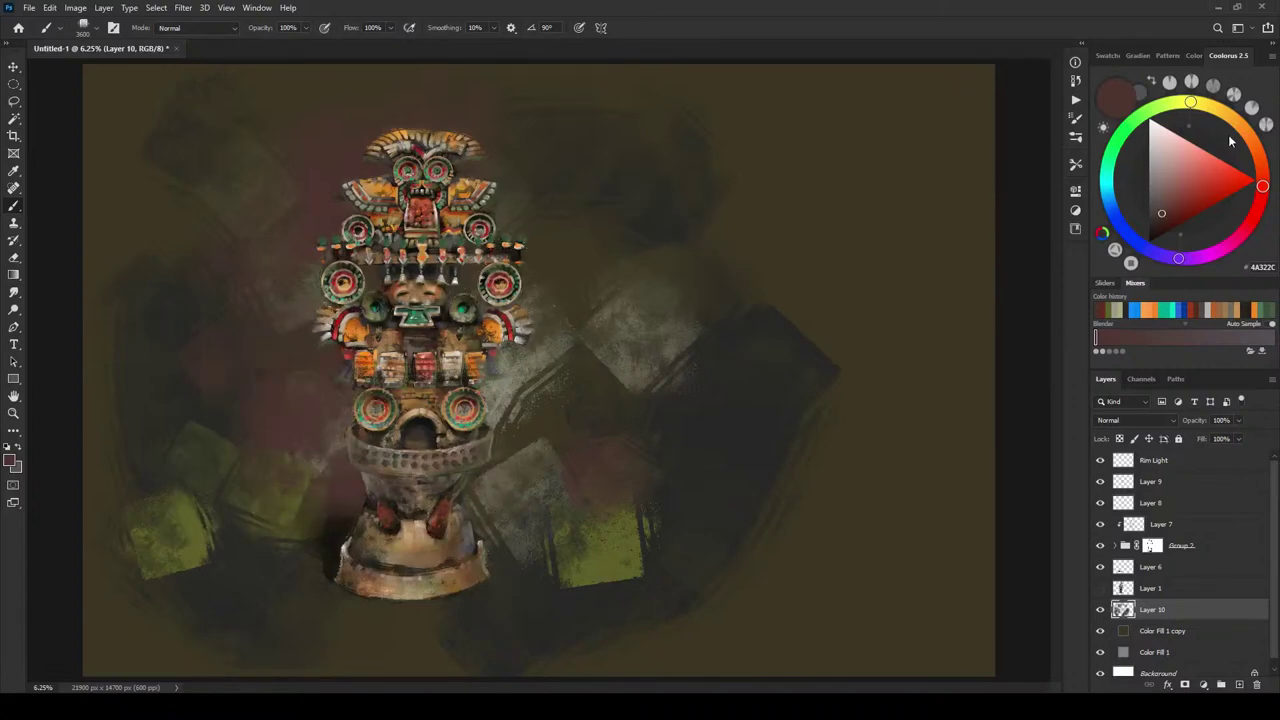
{"action": "left_click", "coordinate": [1257, 161]}
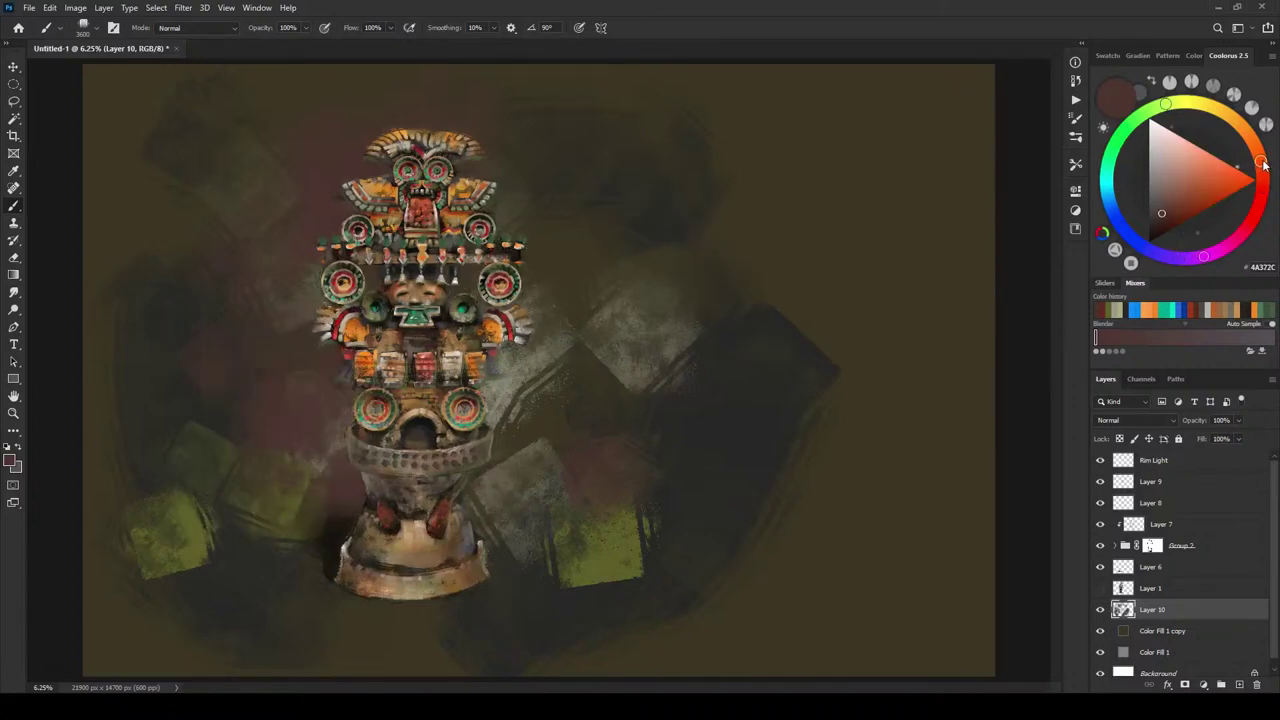
{"action": "left_click", "coordinate": [1168, 205]}
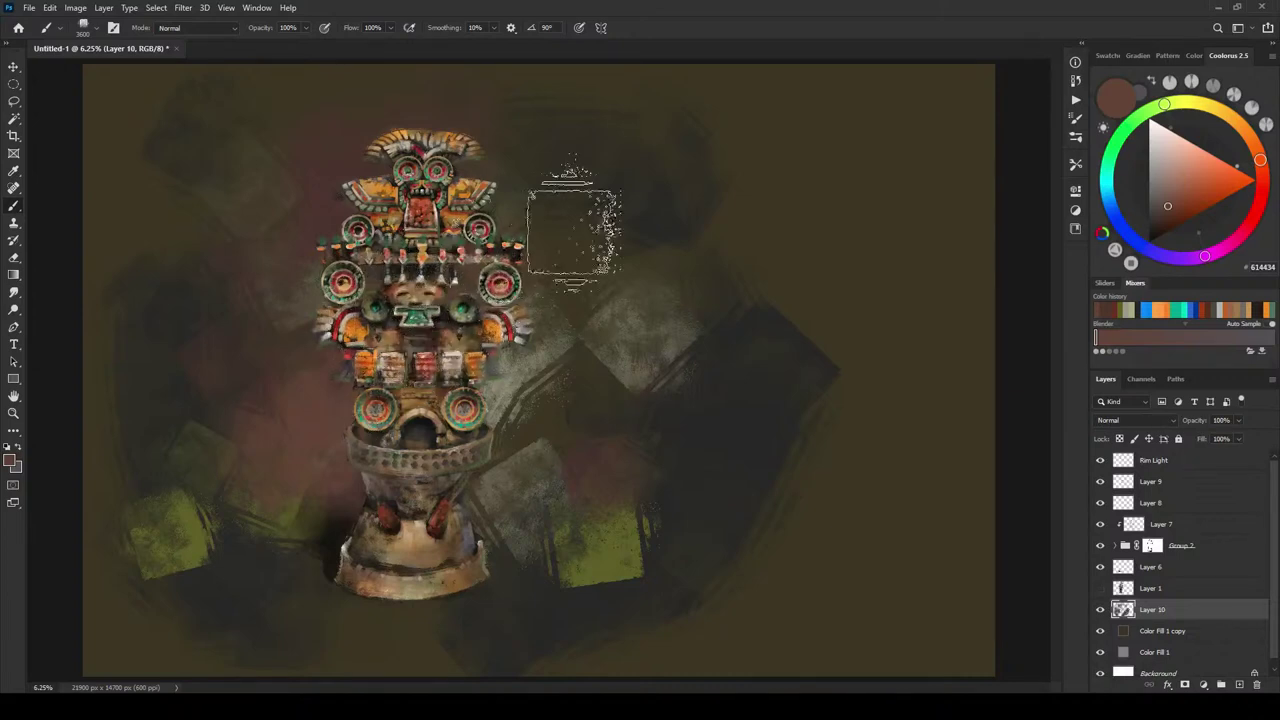
- Paint muted grey-green behind the figure's right side and cover the olive patches with dark green (#303828)
{"action": "left_click", "coordinate": [1173, 170]}
{"action": "left_click", "coordinate": [1151, 122]}
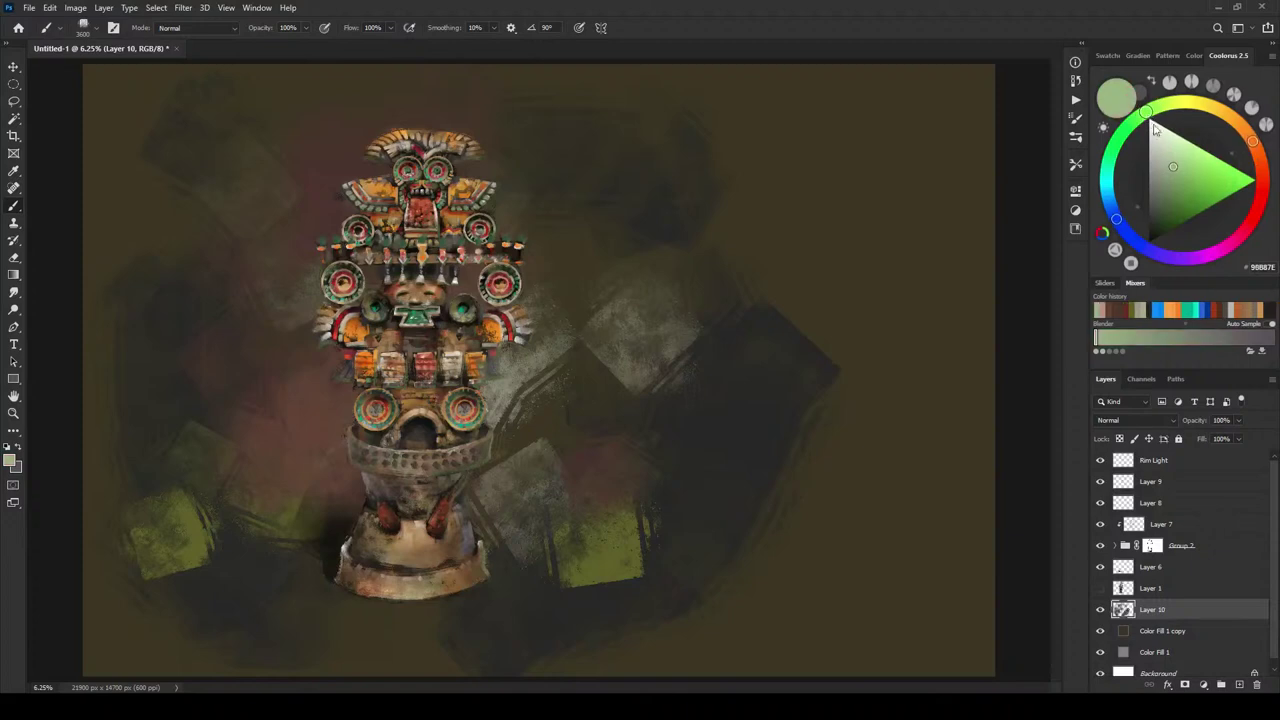
{"action": "left_click_drag", "start_coordinate": [1155, 128], "coordinate": [1156, 194]}
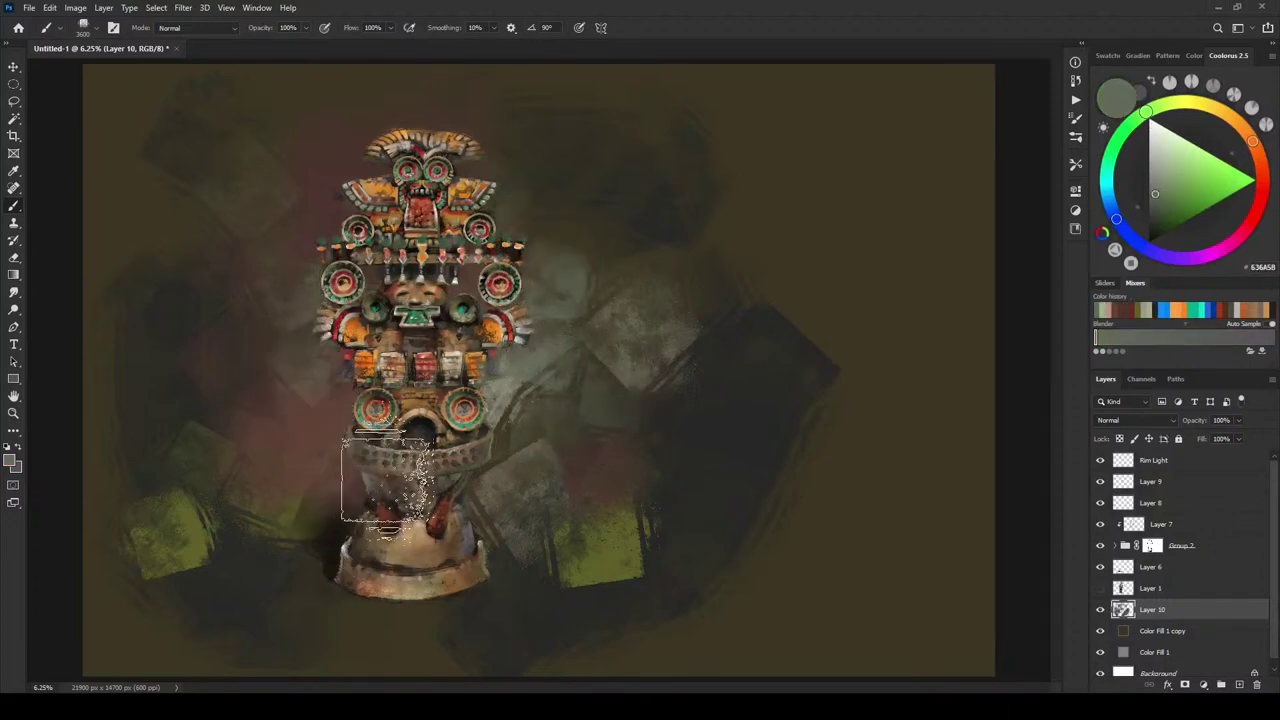
{"action": "mouse_move", "coordinate": [343, 494]}
{"action": "left_mouse_down"}
{"action": "mouse_move", "coordinate": [516, 502]}
{"action": "mouse_move", "coordinate": [545, 488]}
{"action": "mouse_move", "coordinate": [623, 512]}
{"action": "mouse_move", "coordinate": [731, 457]}
{"action": "mouse_move", "coordinate": [663, 464]}
{"action": "mouse_move", "coordinate": [610, 516]}
{"action": "mouse_move", "coordinate": [653, 494]}
{"action": "mouse_move", "coordinate": [668, 530]}
{"action": "left_mouse_up"}
{"action": "left_click", "coordinate": [1156, 219]}
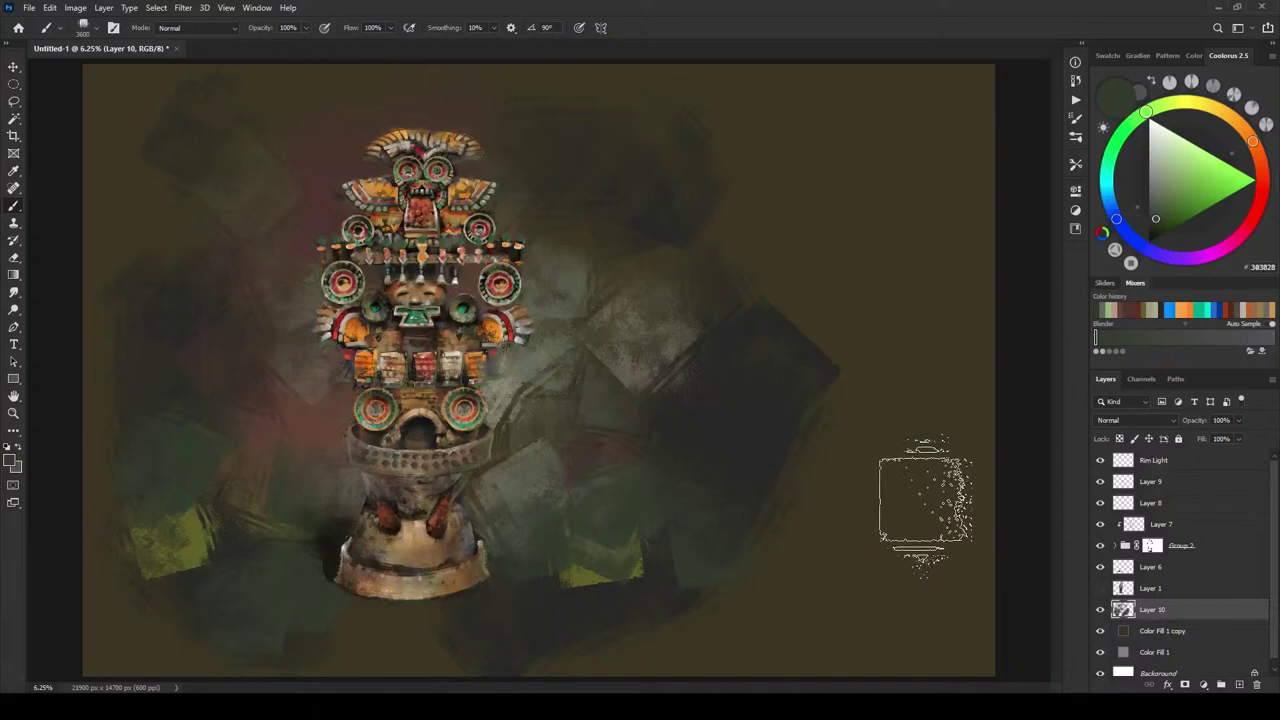
- Examine the painting at thumbnail size and in full-screen view, checking how the figure sits against the background
{"action": "key", "text": "ctrl+minus"}
{"action": "key", "text": "ctrl+minus"}
{"action": "key", "text": "ctrl+minus"}
{"action": "key", "text": "ctrl+minus"}
{"action": "key", "text": "ctrl+minus"}
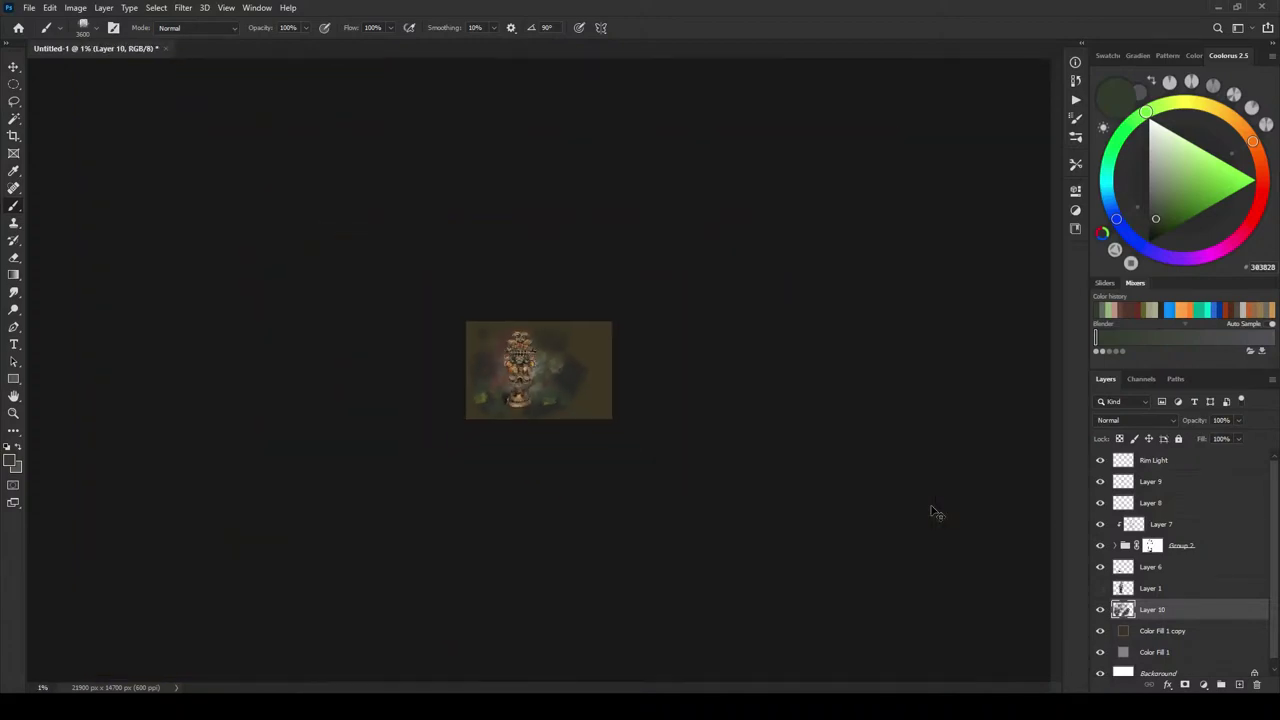
{"action": "key", "text": "ctrl+plus"}
{"action": "key", "text": "ctrl+plus"}
{"action": "key", "text": "ctrl+plus"}
{"action": "key", "text": "ctrl+plus"}
{"action": "key", "text": "ctrl+plus"}
{"action": "key", "text": "ctrl+plus"}
{"action": "key", "text": "ctrl+plus"}
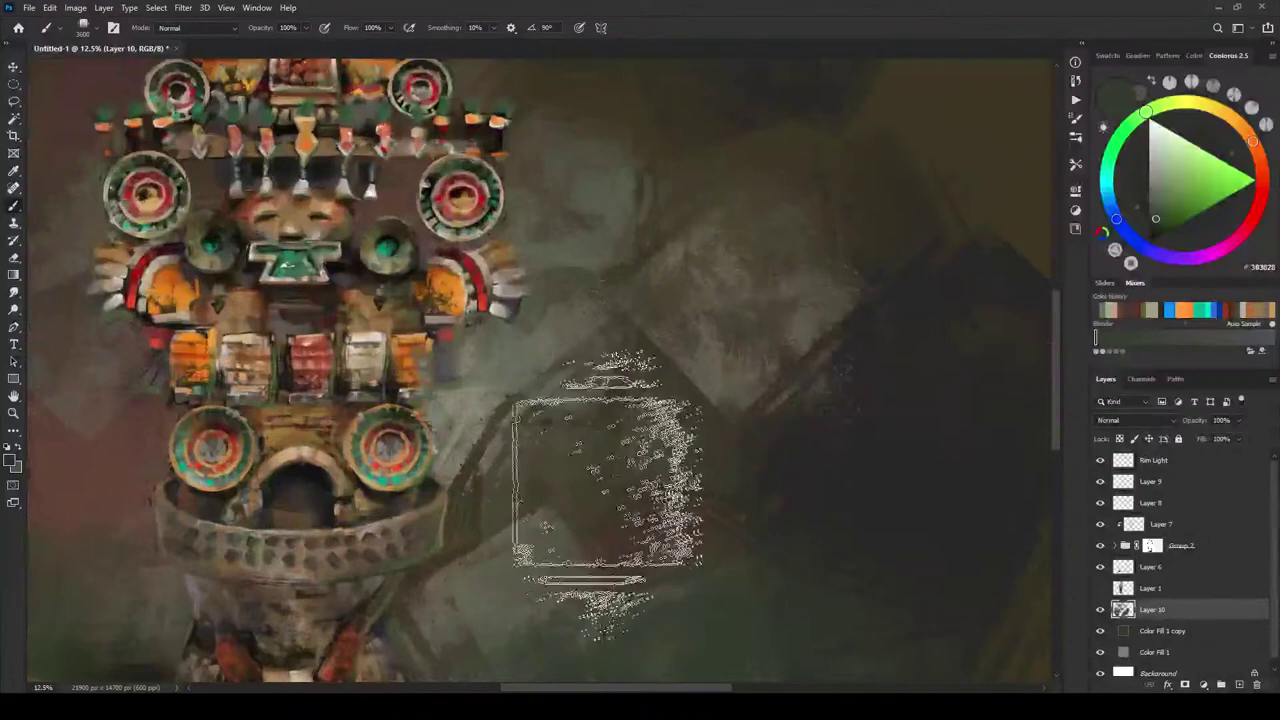
{"action": "key", "text": "f"}
{"action": "mouse_move", "coordinate": [590, 456]}
{"action": "left_mouse_down"}
{"action": "mouse_move", "coordinate": [657, 431]}
{"action": "mouse_move", "coordinate": [749, 460]}
{"action": "left_mouse_up"}
{"action": "key", "text": "f"}
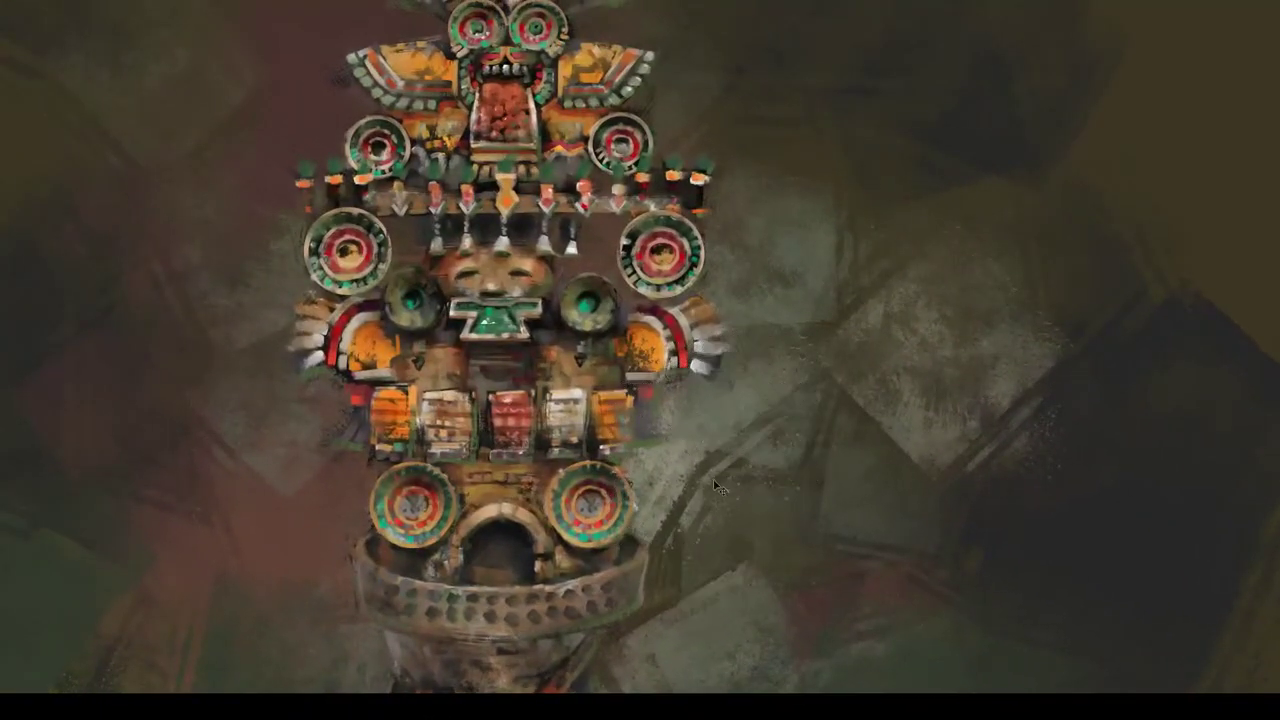
{"action": "key", "text": "ctrl+minus"}
{"action": "left_click_drag", "start_coordinate": [723, 511], "coordinate": [704, 451]}
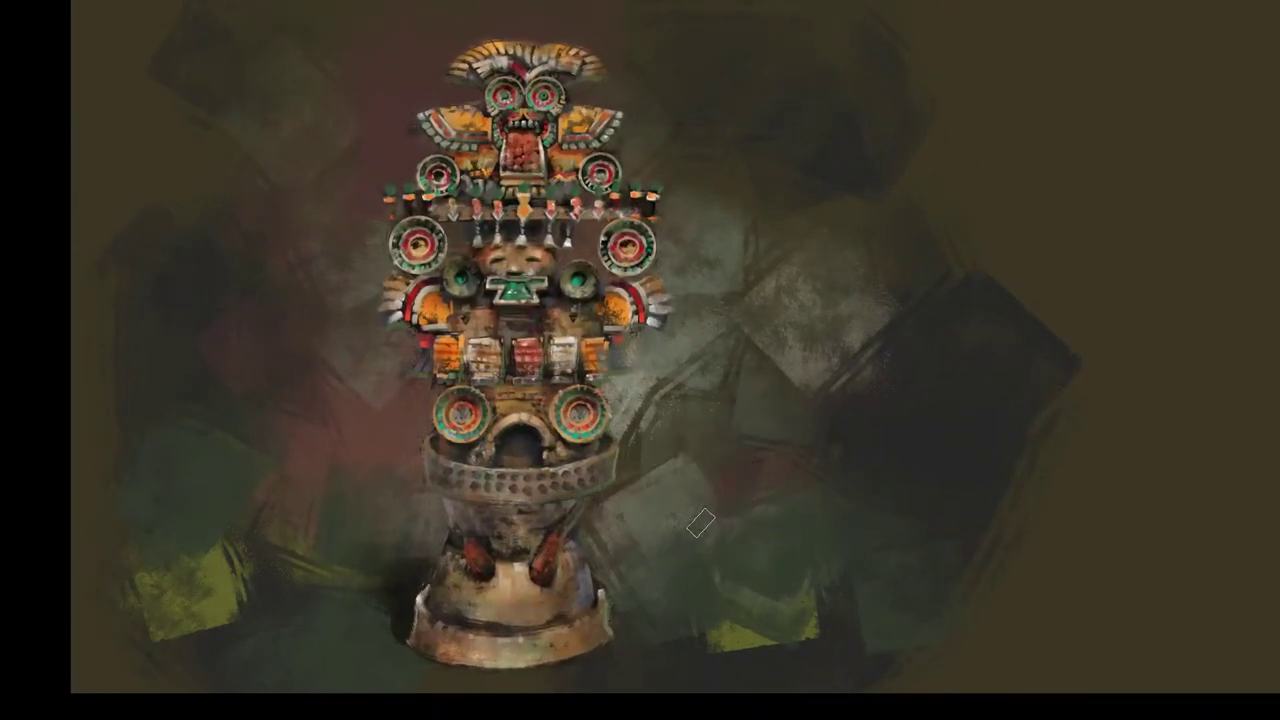
{"action": "key", "text": "f"}
{"action": "key", "text": "f"}
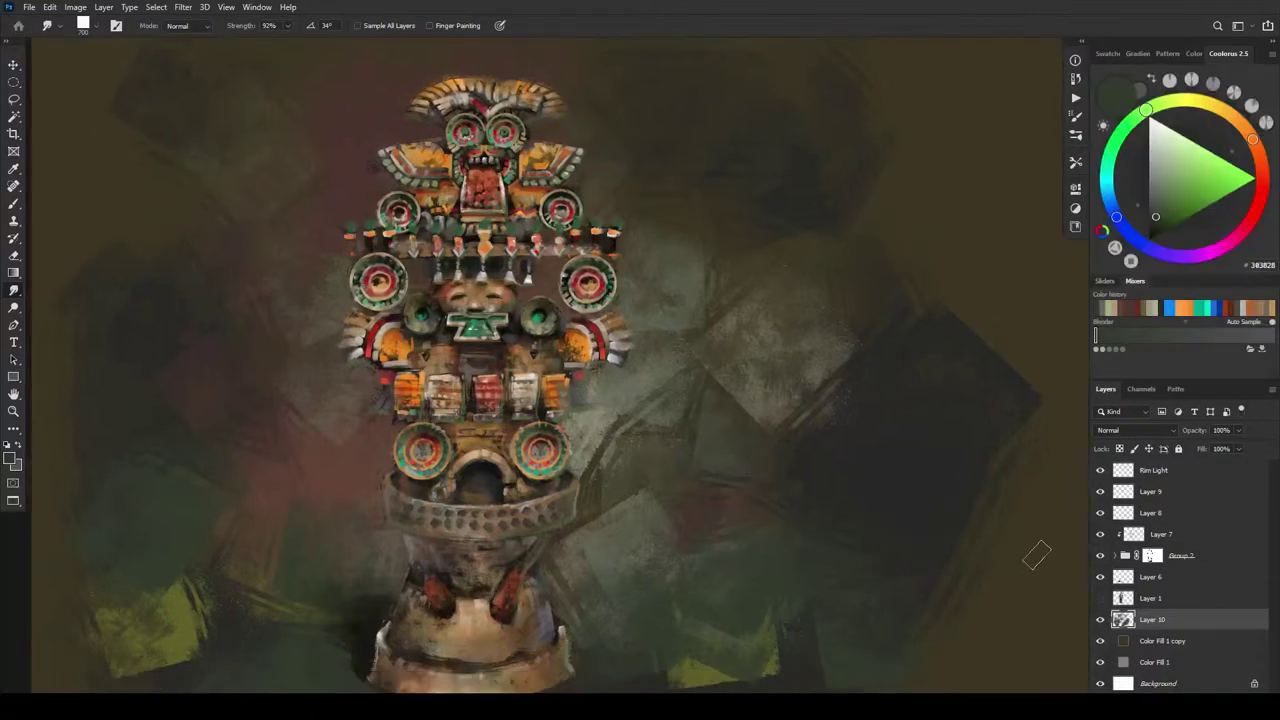
- Duplicate Layer 10, hide the original, and blend the copy's background patches beside the figure with a much larger Smudge brush
{"action": "key", "text": "ctrl+j"}
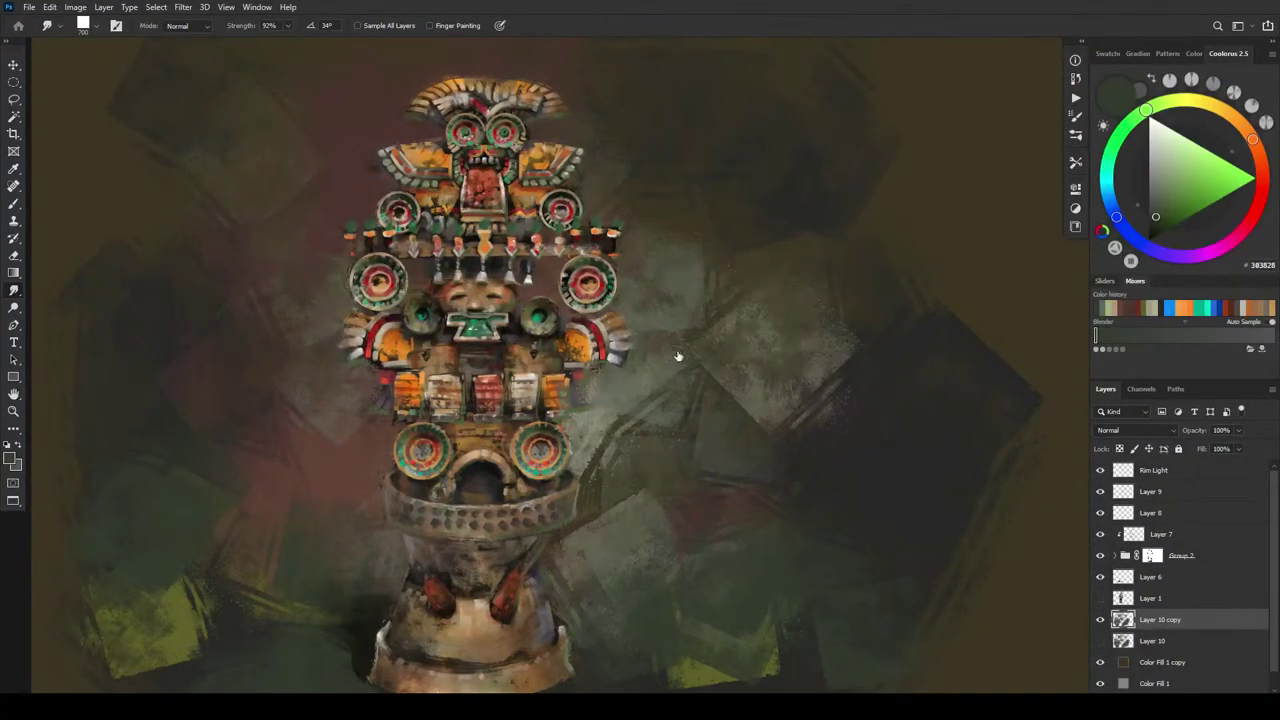
{"action": "key", "text": "]"}
{"action": "key", "text": "]"}
{"action": "key", "text": "]"}
{"action": "key", "text": "]"}
{"action": "key", "text": "]"}
{"action": "key", "text": "]"}
{"action": "key", "text": "]"}
{"action": "key", "text": "]"}
{"action": "key", "text": "]"}
{"action": "key", "text": "]"}
{"action": "key", "text": "]"}
{"action": "key", "text": "]"}
{"action": "key", "text": "]"}
{"action": "key", "text": "]"}
{"action": "key", "text": "]"}
{"action": "key", "text": "]"}
{"action": "key", "text": "]"}
{"action": "key", "text": "]"}
{"action": "key", "text": "]"}
{"action": "key", "text": "]"}
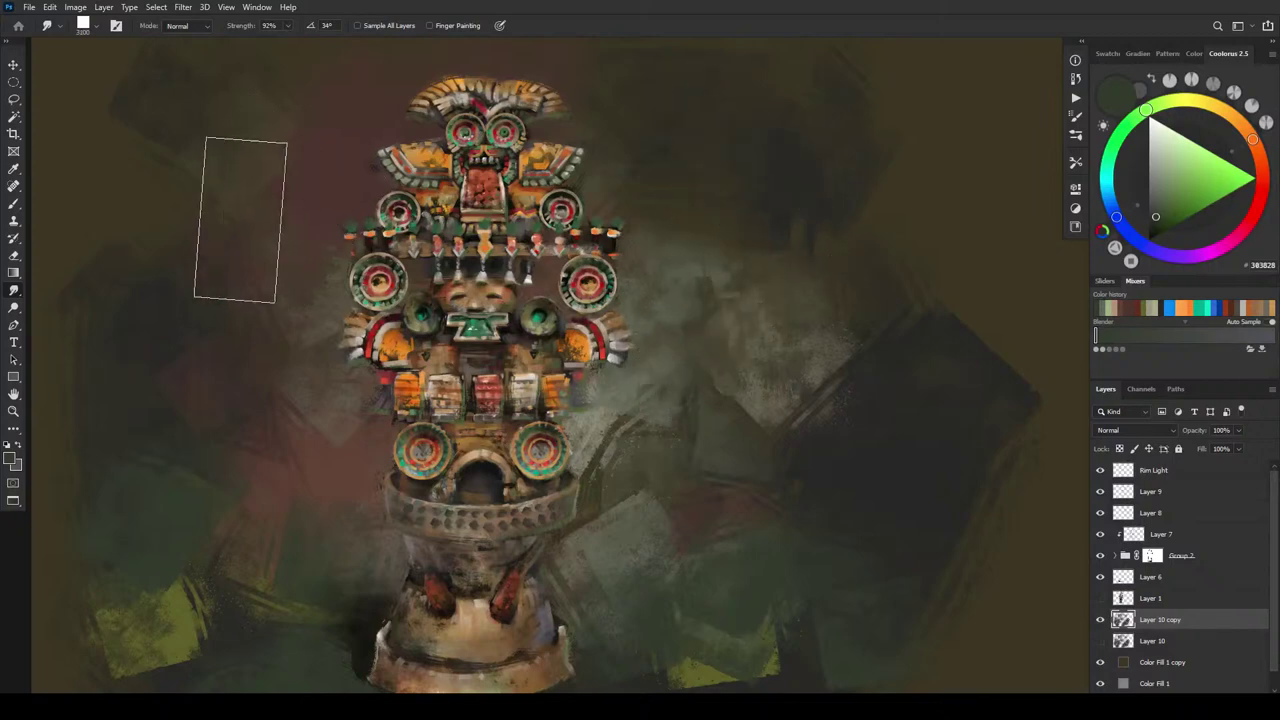
{"action": "mouse_move", "coordinate": [168, 407]}
{"action": "left_mouse_down"}
{"action": "mouse_move", "coordinate": [277, 431]}
{"action": "mouse_move", "coordinate": [250, 443]}
{"action": "mouse_move", "coordinate": [293, 428]}
{"action": "mouse_move", "coordinate": [283, 465]}
{"action": "mouse_move", "coordinate": [255, 490]}
{"action": "mouse_move", "coordinate": [209, 466]}
{"action": "mouse_move", "coordinate": [177, 481]}
{"action": "mouse_move", "coordinate": [132, 472]}
{"action": "mouse_move", "coordinate": [114, 439]}
{"action": "mouse_move", "coordinate": [88, 459]}
{"action": "mouse_move", "coordinate": [133, 393]}
{"action": "mouse_move", "coordinate": [105, 178]}
{"action": "mouse_move", "coordinate": [83, 243]}
{"action": "left_mouse_up"}
- Smudge the hard-edged dark, grey and green patches across the right and lower background into loose painterly strokes
{"action": "key", "text": "]"}
{"action": "key", "text": "]"}
{"action": "key", "text": "]"}
{"action": "key", "text": "]"}
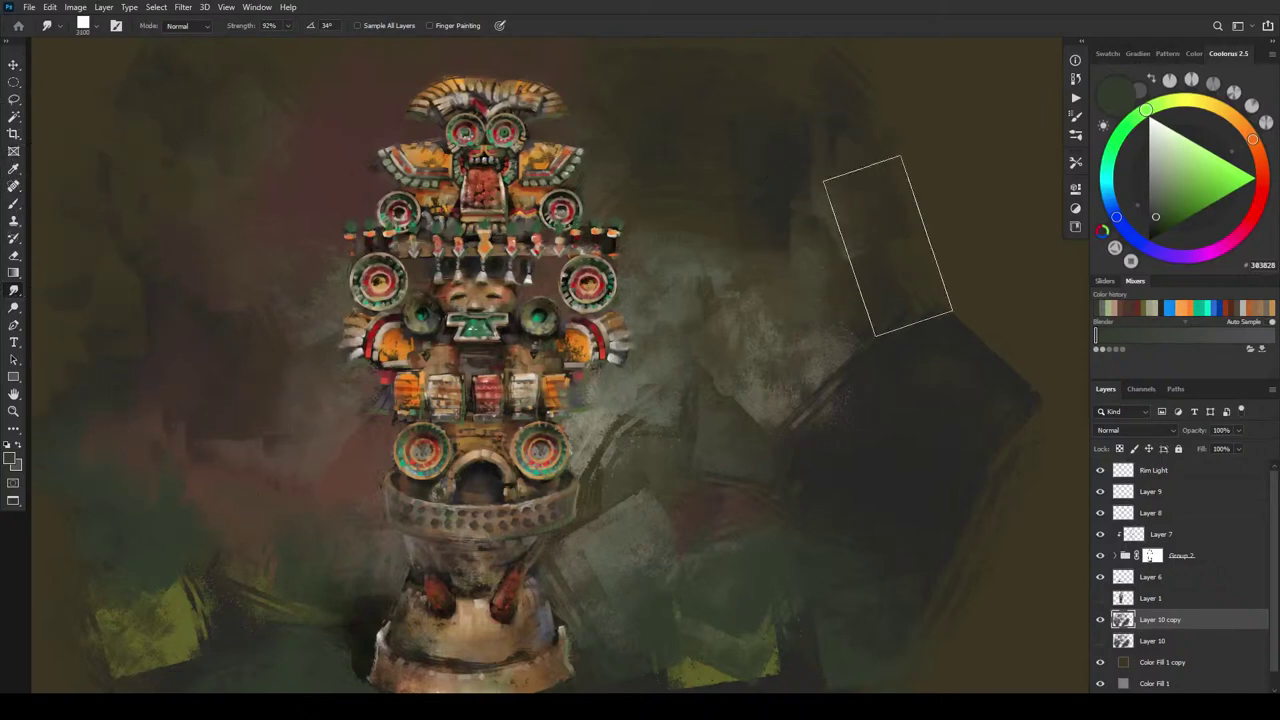
{"action": "mouse_move", "coordinate": [889, 243]}
{"action": "left_mouse_down"}
{"action": "mouse_move", "coordinate": [932, 376]}
{"action": "mouse_move", "coordinate": [960, 199]}
{"action": "mouse_move", "coordinate": [982, 313]}
{"action": "mouse_move", "coordinate": [909, 226]}
{"action": "mouse_move", "coordinate": [854, 289]}
{"action": "mouse_move", "coordinate": [866, 299]}
{"action": "mouse_move", "coordinate": [853, 307]}
{"action": "mouse_move", "coordinate": [819, 483]}
{"action": "mouse_move", "coordinate": [812, 466]}
{"action": "mouse_move", "coordinate": [889, 480]}
{"action": "mouse_move", "coordinate": [896, 284]}
{"action": "mouse_move", "coordinate": [939, 354]}
{"action": "mouse_move", "coordinate": [796, 605]}
{"action": "mouse_move", "coordinate": [824, 567]}
{"action": "mouse_move", "coordinate": [722, 609]}
{"action": "mouse_move", "coordinate": [656, 520]}
{"action": "mouse_move", "coordinate": [634, 565]}
{"action": "mouse_move", "coordinate": [354, 511]}
{"action": "mouse_move", "coordinate": [318, 567]}
{"action": "mouse_move", "coordinate": [282, 582]}
{"action": "mouse_move", "coordinate": [299, 600]}
{"action": "mouse_move", "coordinate": [172, 626]}
{"action": "mouse_move", "coordinate": [152, 645]}
{"action": "mouse_move", "coordinate": [53, 647]}
{"action": "mouse_move", "coordinate": [158, 668]}
{"action": "mouse_move", "coordinate": [244, 646]}
{"action": "mouse_move", "coordinate": [173, 595]}
{"action": "mouse_move", "coordinate": [168, 643]}
{"action": "mouse_move", "coordinate": [131, 654]}
{"action": "mouse_move", "coordinate": [164, 657]}
{"action": "mouse_move", "coordinate": [202, 689]}
{"action": "mouse_move", "coordinate": [83, 689]}
{"action": "mouse_move", "coordinate": [55, 663]}
{"action": "mouse_move", "coordinate": [70, 613]}
{"action": "left_mouse_up"}
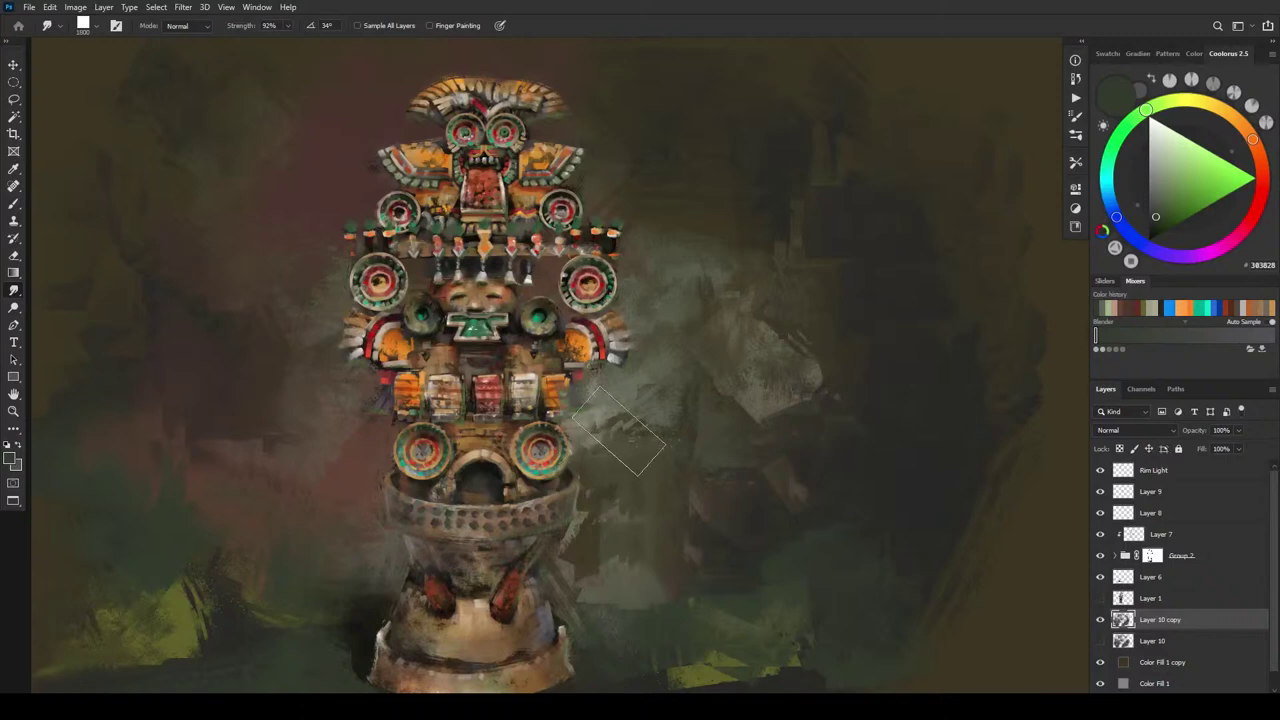
{"action": "mouse_move", "coordinate": [694, 211]}
{"action": "left_mouse_down"}
{"action": "mouse_move", "coordinate": [737, 247]}
{"action": "mouse_move", "coordinate": [750, 193]}
{"action": "mouse_move", "coordinate": [792, 200]}
{"action": "mouse_move", "coordinate": [791, 154]}
{"action": "mouse_move", "coordinate": [772, 194]}
{"action": "mouse_move", "coordinate": [767, 158]}
{"action": "mouse_move", "coordinate": [790, 137]}
{"action": "mouse_move", "coordinate": [777, 124]}
{"action": "mouse_move", "coordinate": [817, 102]}
{"action": "mouse_move", "coordinate": [791, 172]}
{"action": "mouse_move", "coordinate": [858, 162]}
{"action": "mouse_move", "coordinate": [816, 132]}
{"action": "mouse_move", "coordinate": [911, 111]}
{"action": "left_mouse_up"}
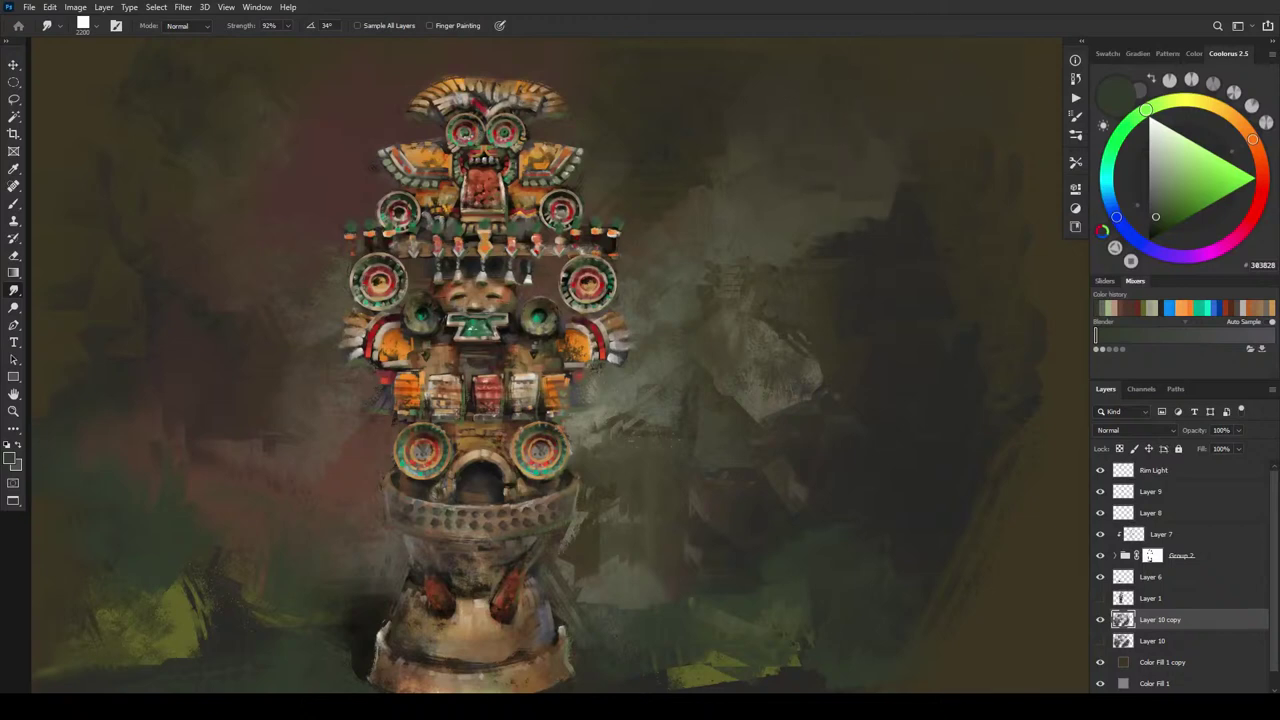
- Smudge lighter grey tones from the figure's left side up into the upper left background with a smaller brush
{"action": "key", "text": "bracketleft"}
{"action": "key", "text": "bracketleft"}
{"action": "key", "text": "bracketleft"}
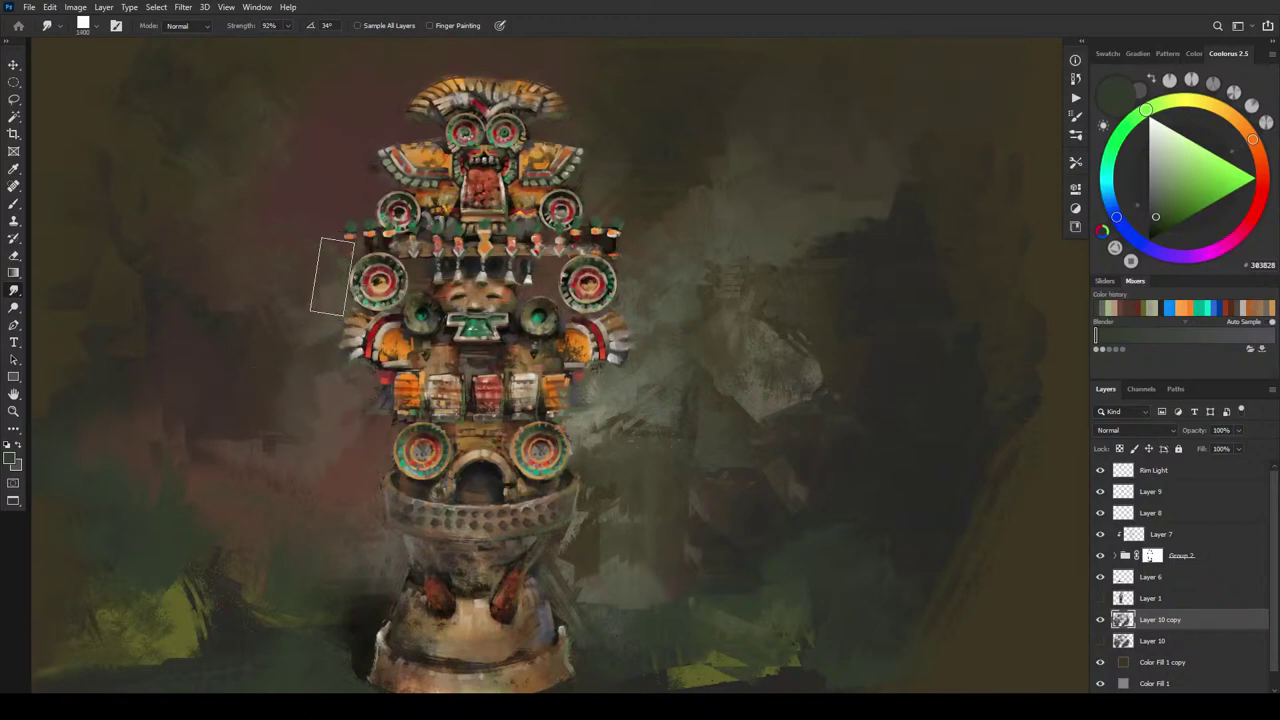
{"action": "mouse_move", "coordinate": [330, 282]}
{"action": "left_mouse_down"}
{"action": "mouse_move", "coordinate": [271, 270]}
{"action": "mouse_move", "coordinate": [256, 216]}
{"action": "mouse_move", "coordinate": [307, 231]}
{"action": "mouse_move", "coordinate": [272, 242]}
{"action": "mouse_move", "coordinate": [250, 216]}
{"action": "mouse_move", "coordinate": [249, 169]}
{"action": "mouse_move", "coordinate": [267, 169]}
{"action": "mouse_move", "coordinate": [253, 197]}
{"action": "mouse_move", "coordinate": [257, 158]}
{"action": "mouse_move", "coordinate": [214, 108]}
{"action": "mouse_move", "coordinate": [163, 115]}
{"action": "mouse_move", "coordinate": [241, 106]}
{"action": "mouse_move", "coordinate": [172, 129]}
{"action": "mouse_move", "coordinate": [151, 90]}
{"action": "mouse_move", "coordinate": [181, 106]}
{"action": "mouse_move", "coordinate": [151, 140]}
{"action": "left_mouse_up"}
{"action": "key", "text": "bracketright"}
{"action": "key", "text": "bracketright"}
{"action": "key", "text": "bracketright"}
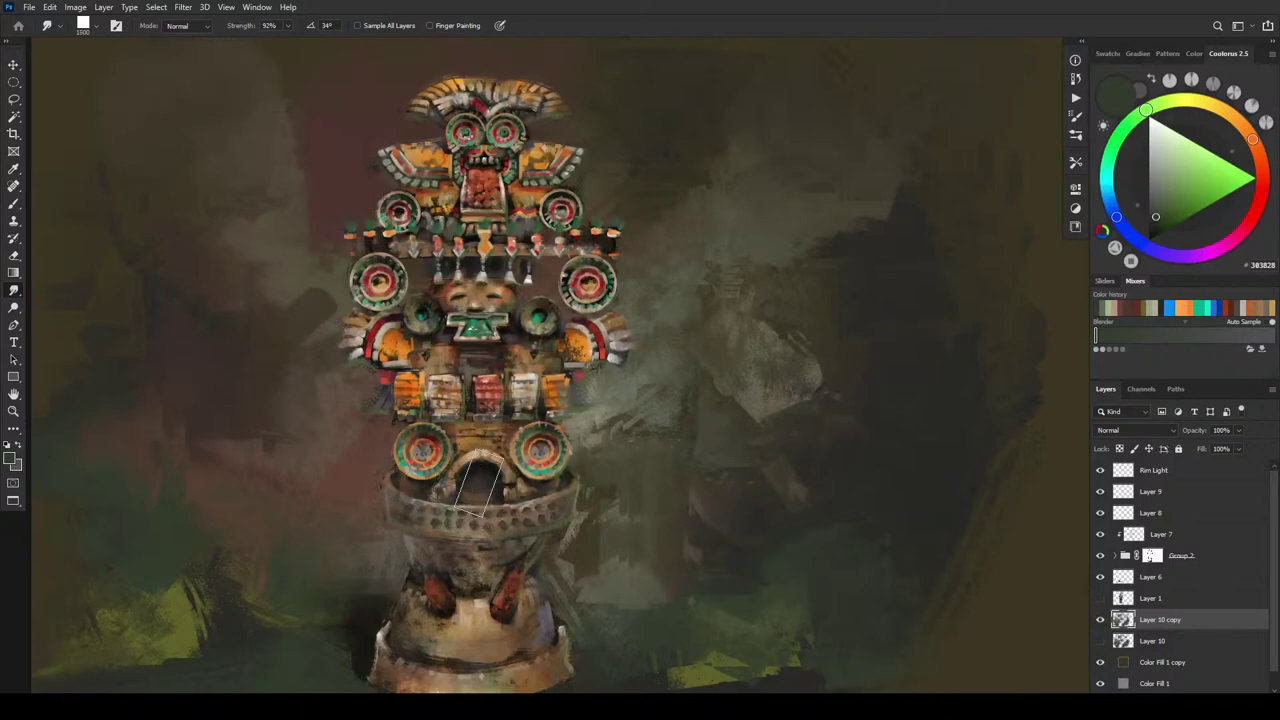
- Add a new layer above Layer 10 copy and dab warm orange around the figure's wings and lower discs
{"action": "left_click_drag", "start_coordinate": [604, 460], "coordinate": [680, 522]}
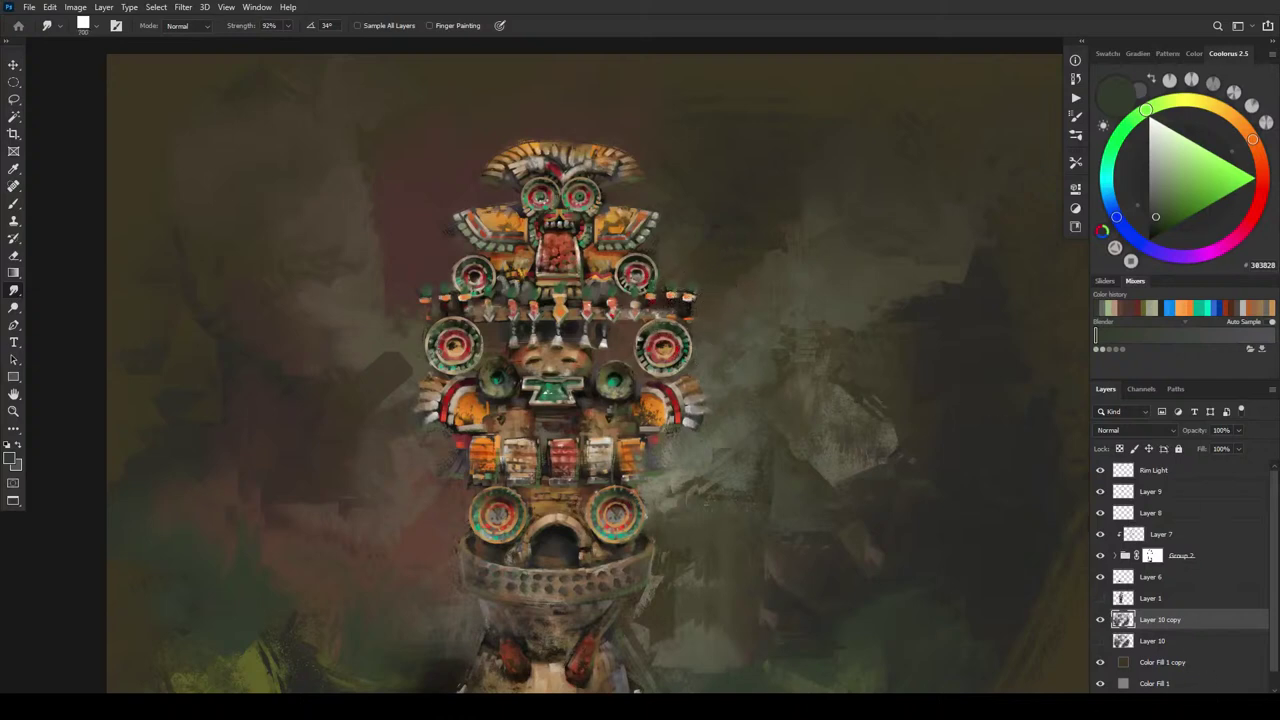
{"action": "key", "text": "ctrl+shift+alt+n"}
{"action": "left_click_drag", "start_coordinate": [1262, 146], "coordinate": [1245, 125]}
{"action": "left_click", "coordinate": [1221, 171]}
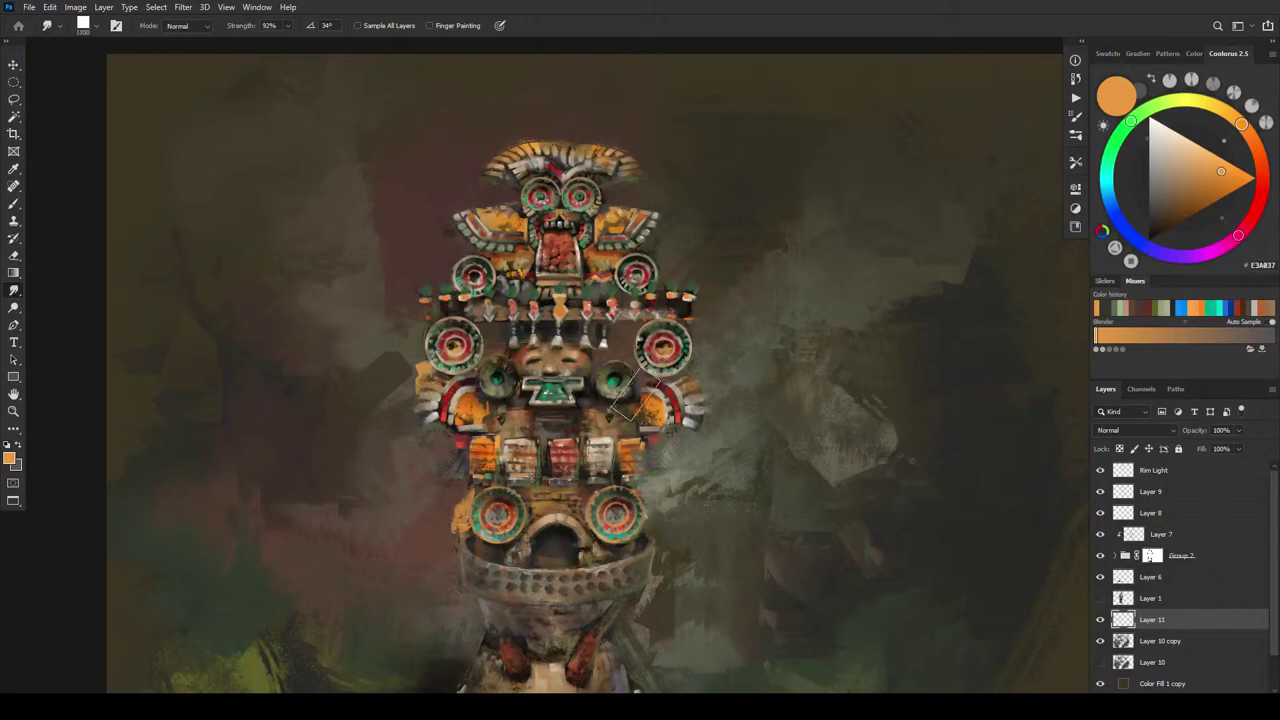
{"action": "left_click", "coordinate": [700, 358]}
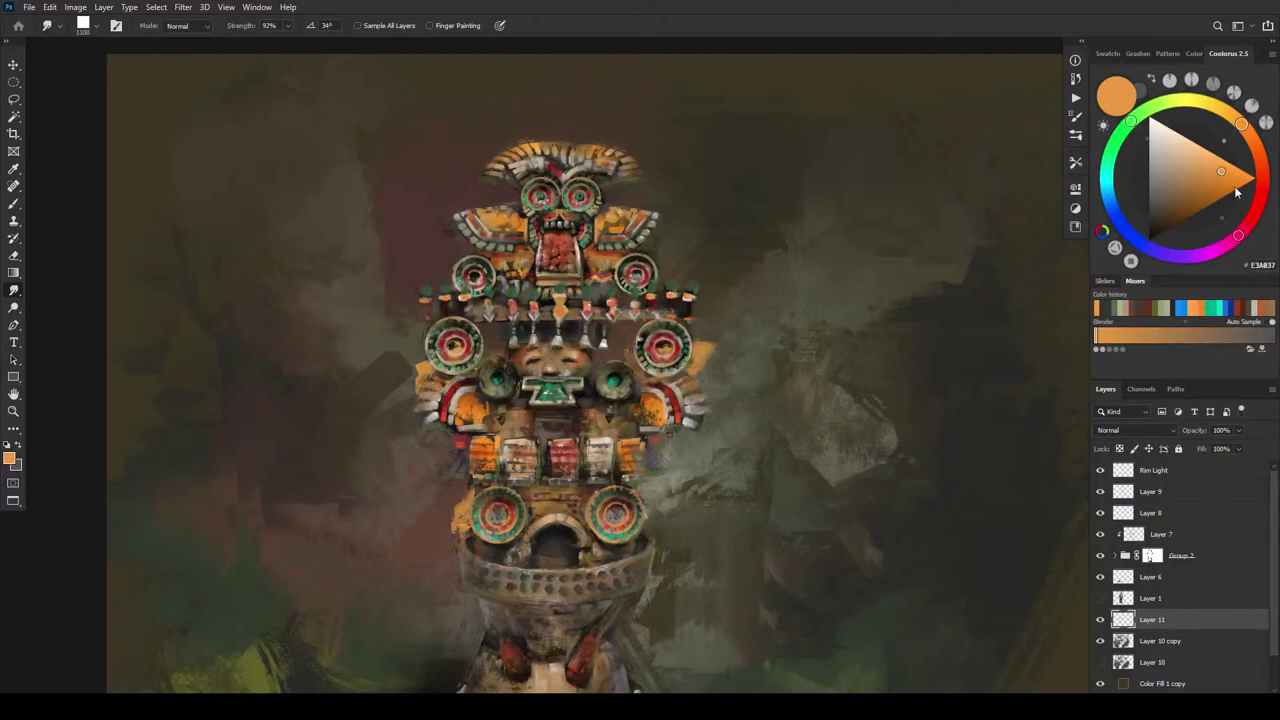
- Pick a saturated red-orange and paint flame-like strokes beside the figure's right shoulder and the bowl's left edge
{"action": "left_click_drag", "start_coordinate": [1219, 189], "coordinate": [1243, 186]}
{"action": "left_click", "coordinate": [1259, 161]}
{"action": "mouse_move", "coordinate": [711, 393]}
{"action": "left_mouse_down"}
{"action": "mouse_move", "coordinate": [708, 320]}
{"action": "mouse_move", "coordinate": [686, 361]}
{"action": "mouse_move", "coordinate": [704, 336]}
{"action": "mouse_move", "coordinate": [703, 370]}
{"action": "left_mouse_up"}
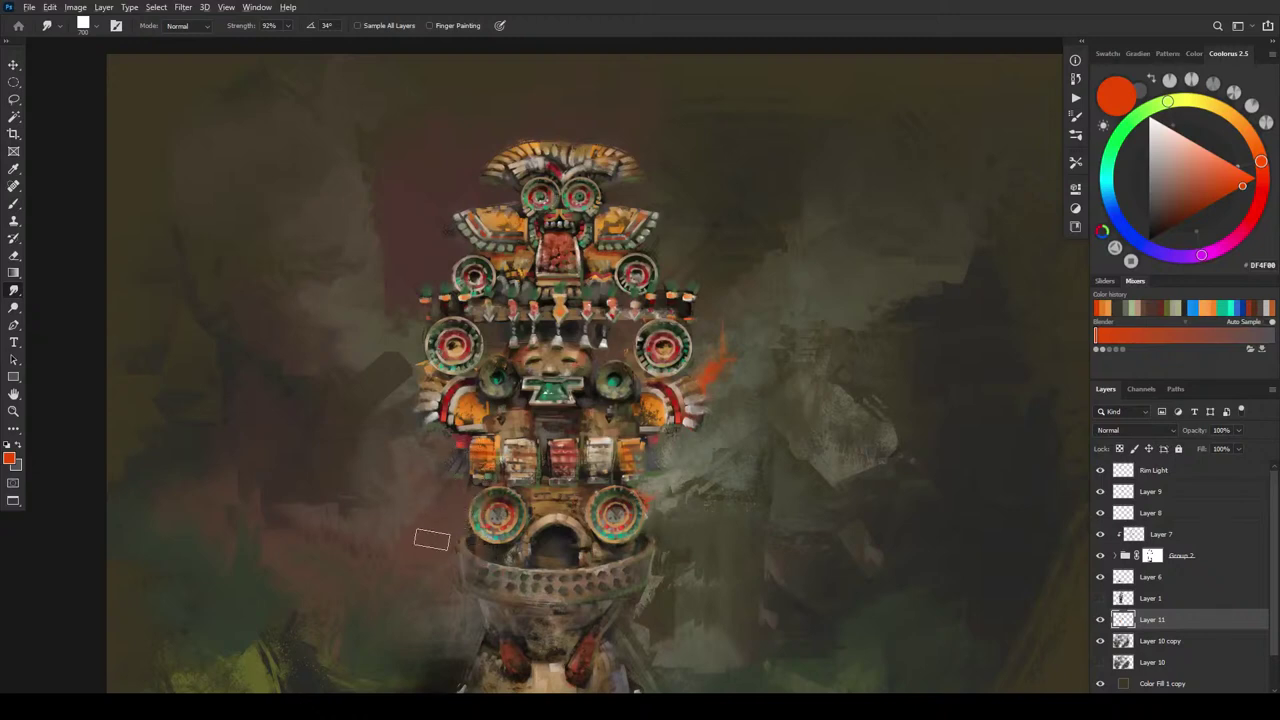
{"action": "left_click_drag", "start_coordinate": [432, 540], "coordinate": [469, 569]}
- Paint red-orange accents above the headdress and along the underside of the figure's base
{"action": "left_click_drag", "start_coordinate": [592, 150], "coordinate": [590, 137]}
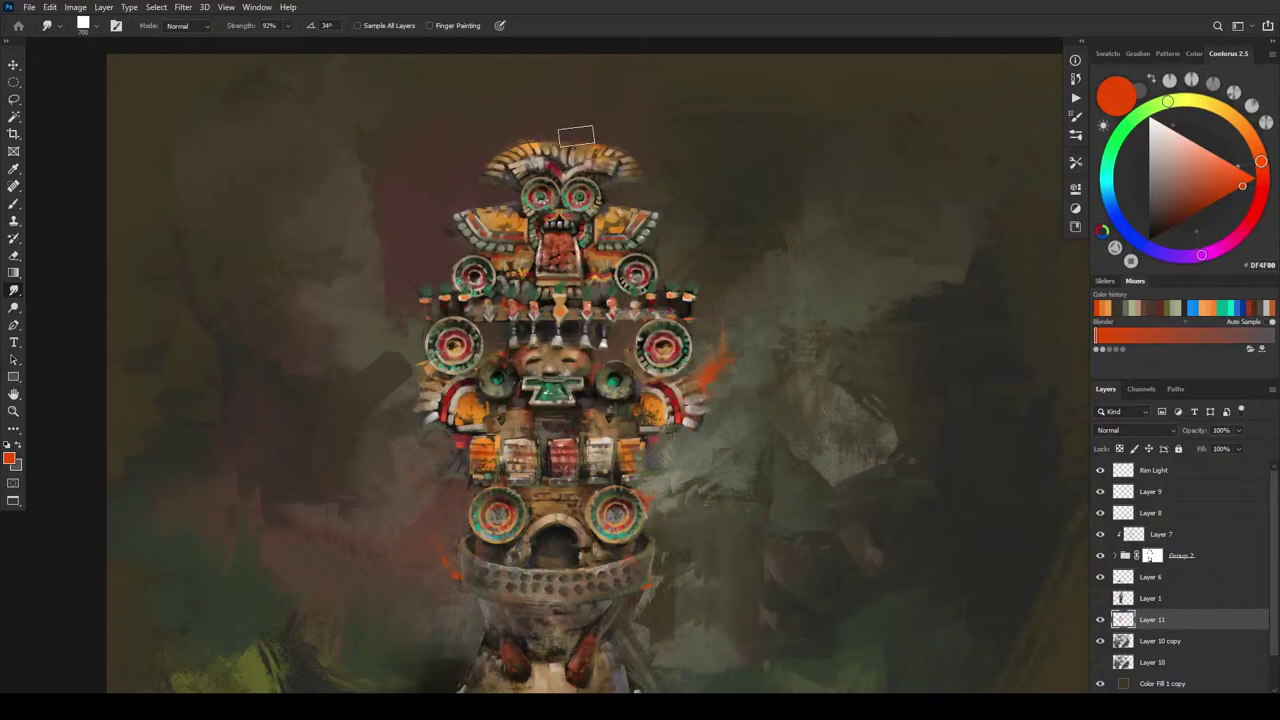
{"action": "mouse_move", "coordinate": [599, 149]}
{"action": "left_mouse_down"}
{"action": "mouse_move", "coordinate": [628, 158]}
{"action": "mouse_move", "coordinate": [585, 129]}
{"action": "mouse_move", "coordinate": [626, 159]}
{"action": "mouse_move", "coordinate": [549, 124]}
{"action": "mouse_move", "coordinate": [523, 129]}
{"action": "mouse_move", "coordinate": [600, 102]}
{"action": "mouse_move", "coordinate": [563, 92]}
{"action": "mouse_move", "coordinate": [659, 133]}
{"action": "mouse_move", "coordinate": [535, 85]}
{"action": "mouse_move", "coordinate": [656, 124]}
{"action": "left_mouse_up"}
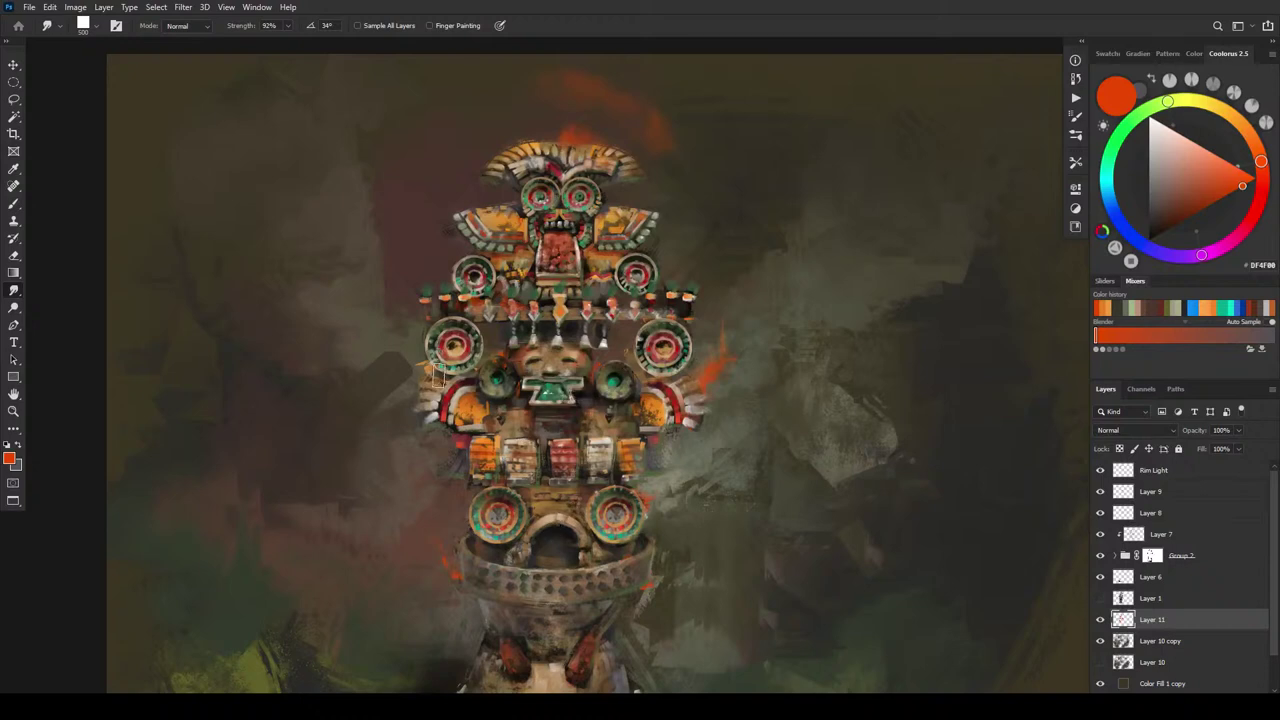
{"action": "scroll", "coordinate": [590, 470], "scroll_direction": "down", "scroll_amount": 2}
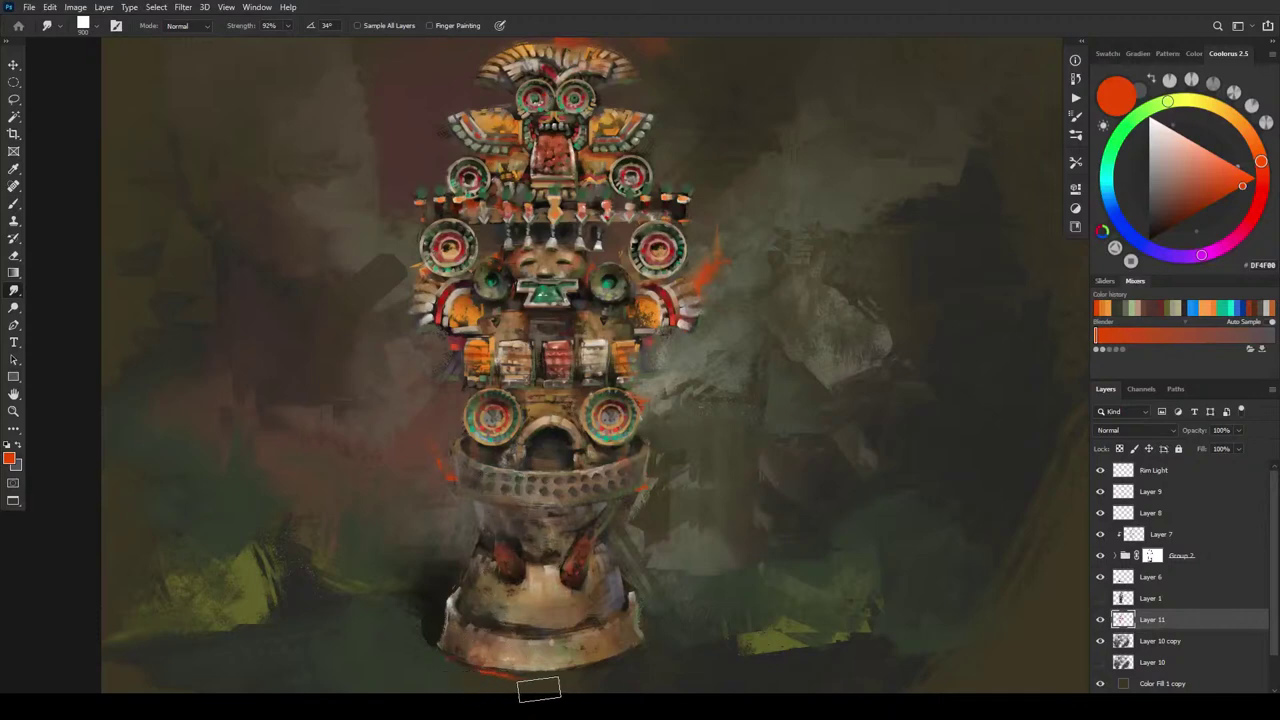
{"action": "left_click_drag", "start_coordinate": [539, 689], "coordinate": [437, 665]}
{"action": "left_click_drag", "start_coordinate": [763, 358], "coordinate": [746, 409]}
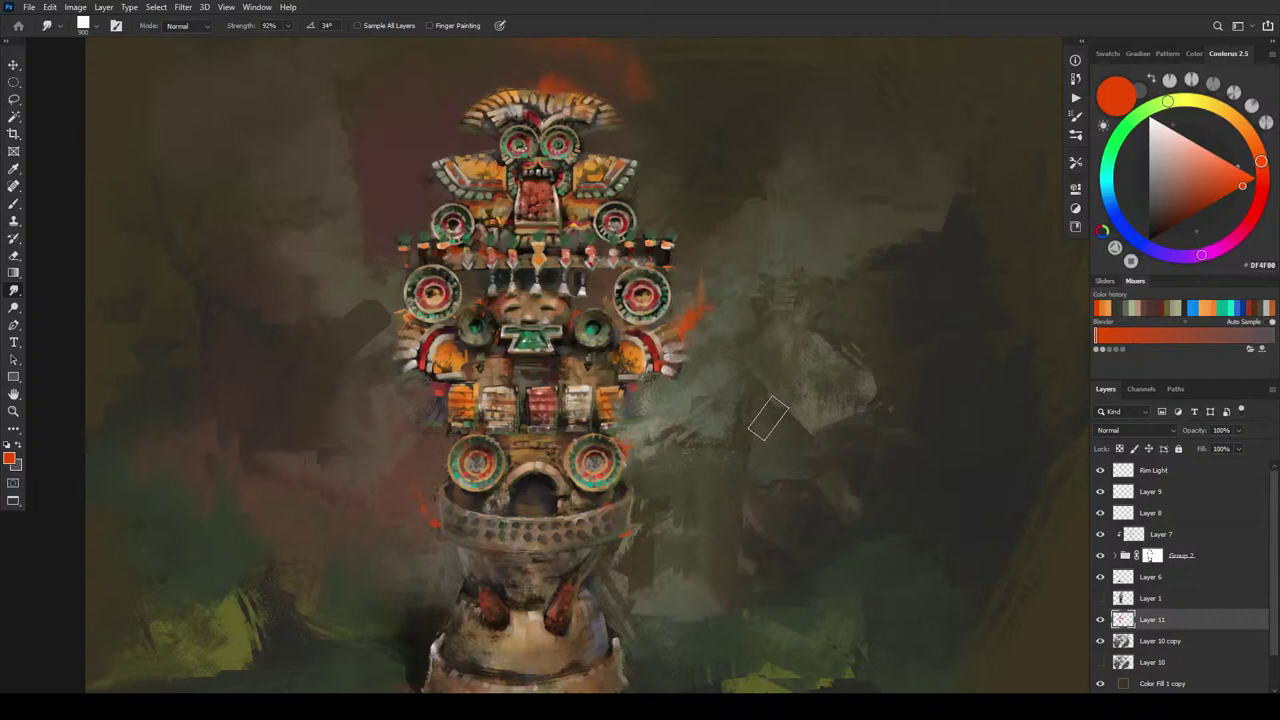
- Switch to a very dark brown and paint strokes beside the right shoulder disc and above the headdress
{"action": "left_click", "coordinate": [1162, 219]}
{"action": "left_click_drag", "start_coordinate": [1154, 227], "coordinate": [1152, 228]}
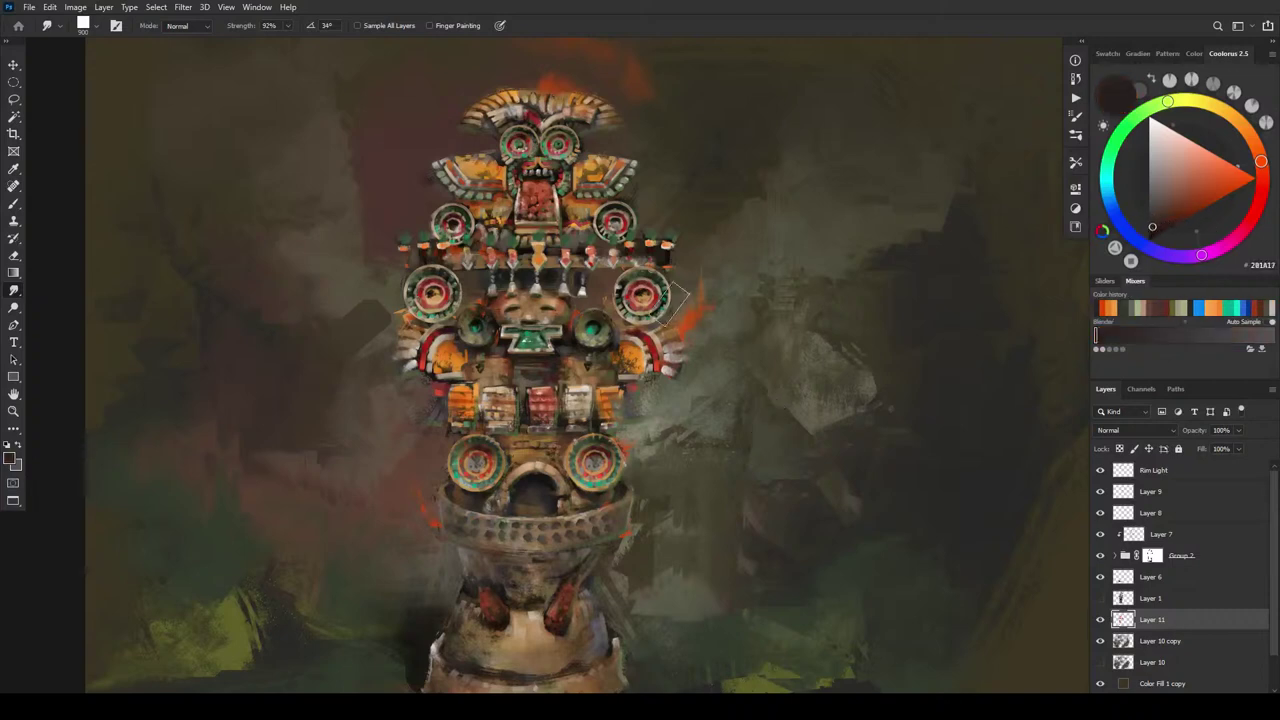
{"action": "left_click_drag", "start_coordinate": [638, 251], "coordinate": [678, 339]}
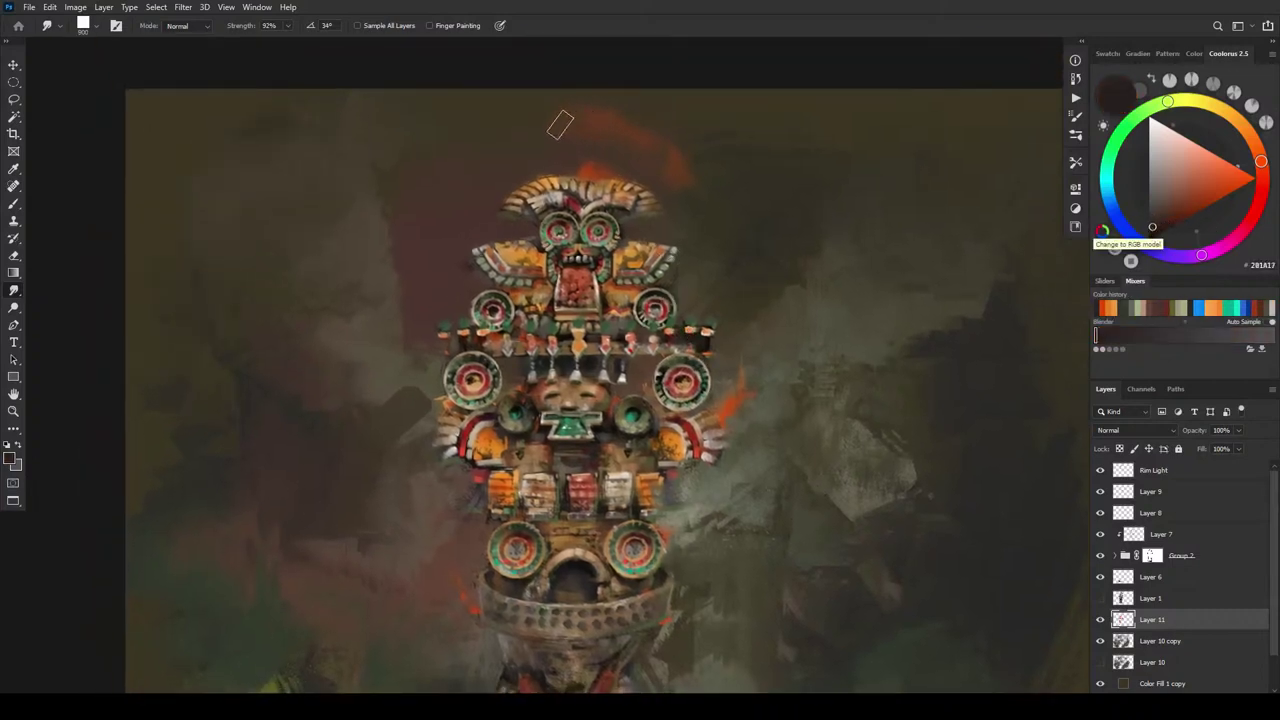
{"action": "mouse_move", "coordinate": [552, 125]}
{"action": "left_mouse_down"}
{"action": "mouse_move", "coordinate": [598, 125]}
{"action": "mouse_move", "coordinate": [556, 122]}
{"action": "mouse_move", "coordinate": [604, 130]}
{"action": "mouse_move", "coordinate": [556, 122]}
{"action": "left_mouse_up"}
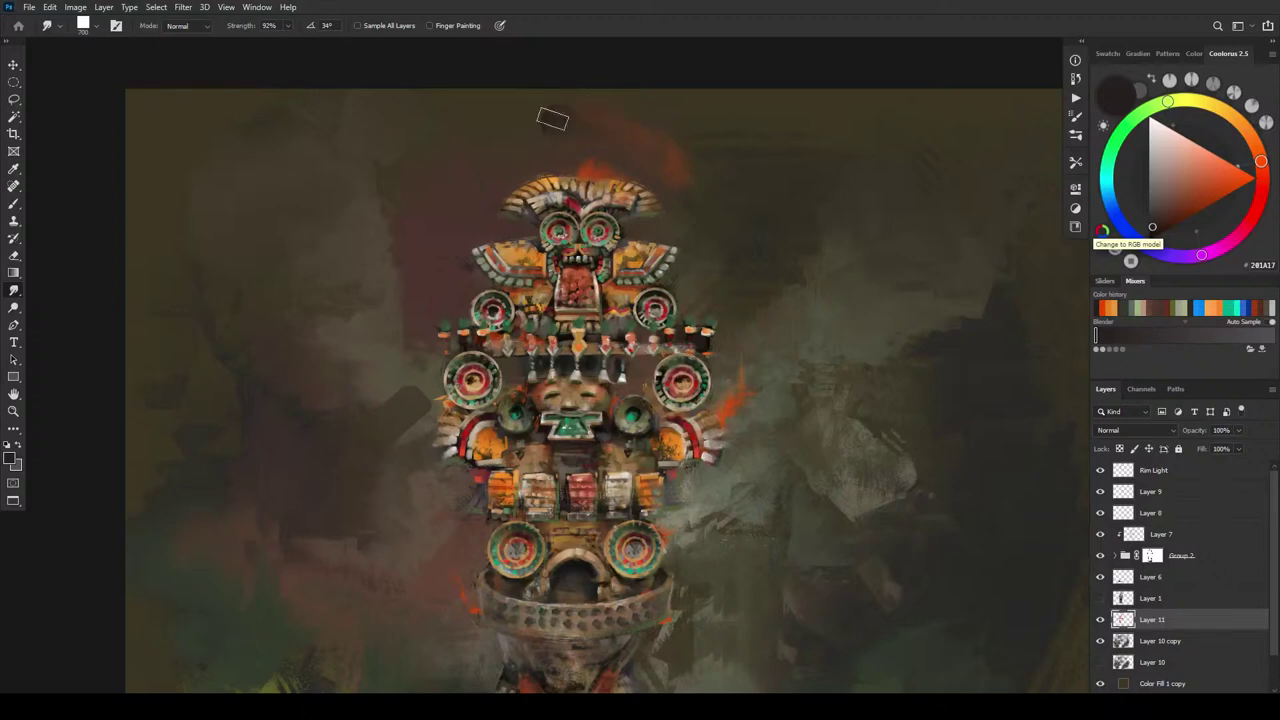
{"action": "mouse_move", "coordinate": [565, 140]}
{"action": "left_mouse_down"}
{"action": "mouse_move", "coordinate": [529, 148]}
{"action": "mouse_move", "coordinate": [507, 133]}
{"action": "mouse_move", "coordinate": [474, 157]}
{"action": "mouse_move", "coordinate": [530, 126]}
{"action": "mouse_move", "coordinate": [485, 140]}
{"action": "left_mouse_up"}
{"action": "key", "text": "bracketleft"}
{"action": "mouse_move", "coordinate": [469, 101]}
{"action": "left_mouse_down"}
{"action": "mouse_move", "coordinate": [405, 130]}
{"action": "mouse_move", "coordinate": [512, 63]}
{"action": "mouse_move", "coordinate": [424, 119]}
{"action": "mouse_move", "coordinate": [474, 74]}
{"action": "mouse_move", "coordinate": [406, 100]}
{"action": "mouse_move", "coordinate": [321, 173]}
{"action": "mouse_move", "coordinate": [440, 88]}
{"action": "mouse_move", "coordinate": [371, 113]}
{"action": "mouse_move", "coordinate": [314, 168]}
{"action": "mouse_move", "coordinate": [393, 78]}
{"action": "mouse_move", "coordinate": [354, 85]}
{"action": "mouse_move", "coordinate": [542, 71]}
{"action": "left_mouse_up"}
- Extend the dark strokes along the canvas's upper edge above the headdress and undo the last stroke
{"action": "key", "text": "["}
{"action": "key", "text": "["}
{"action": "left_click_drag", "start_coordinate": [461, 76], "coordinate": [477, 74]}
{"action": "left_click_drag", "start_coordinate": [600, 68], "coordinate": [651, 68]}
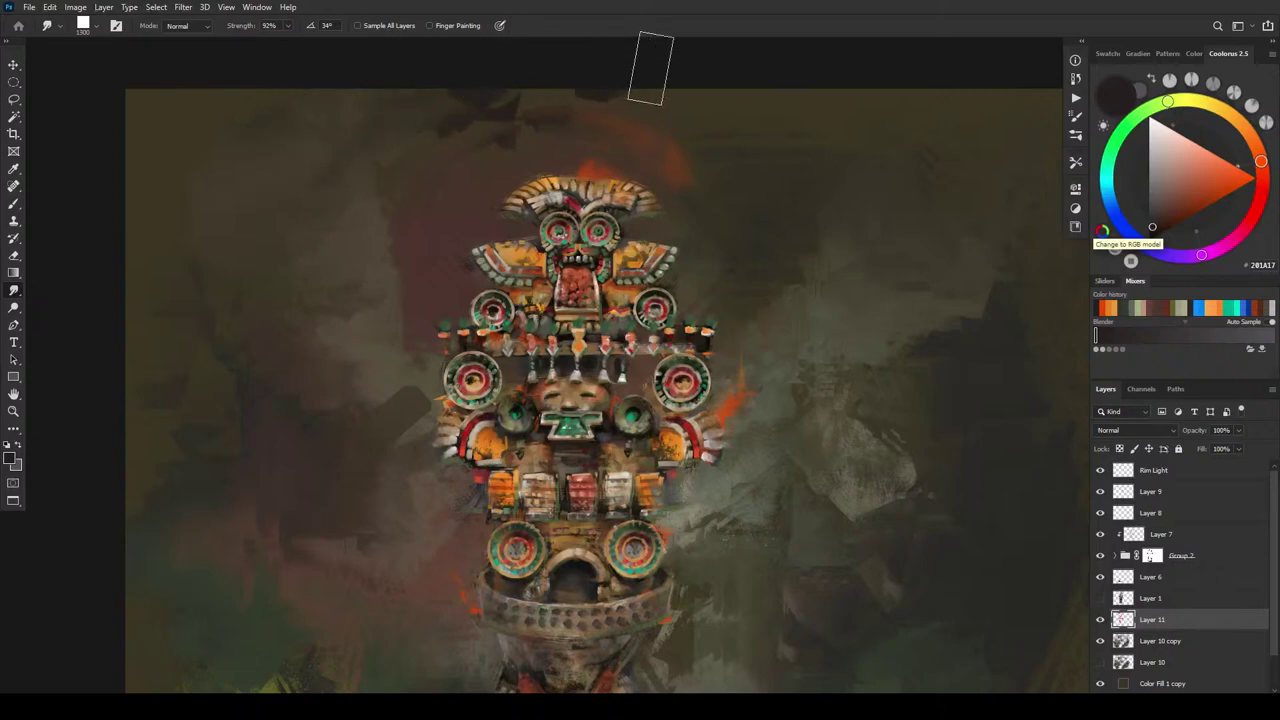
{"action": "key", "text": "ctrl+z"}
- Enlarge the brush, make Layer 11 active, and paint dark patches in the background's upper right and upper left
{"action": "key", "text": "]"}
{"action": "key", "text": "]"}
{"action": "key", "text": "]"}
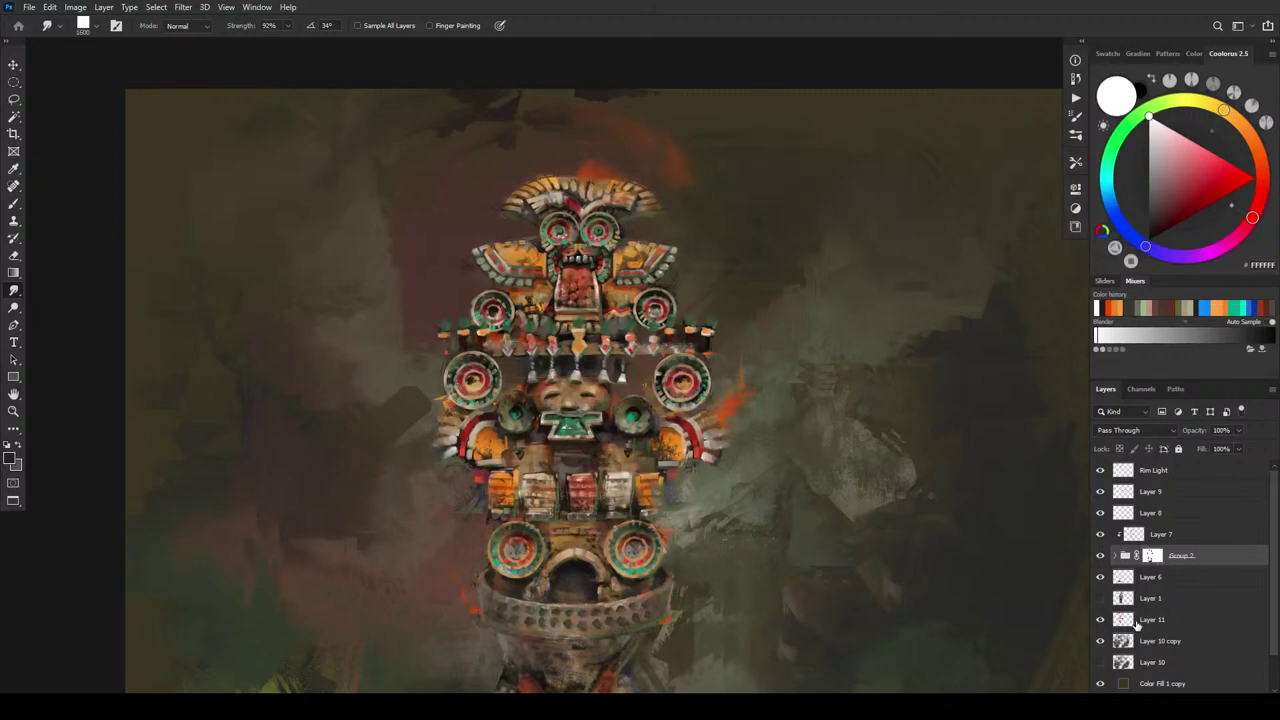
{"action": "left_click", "coordinate": [1106, 620]}
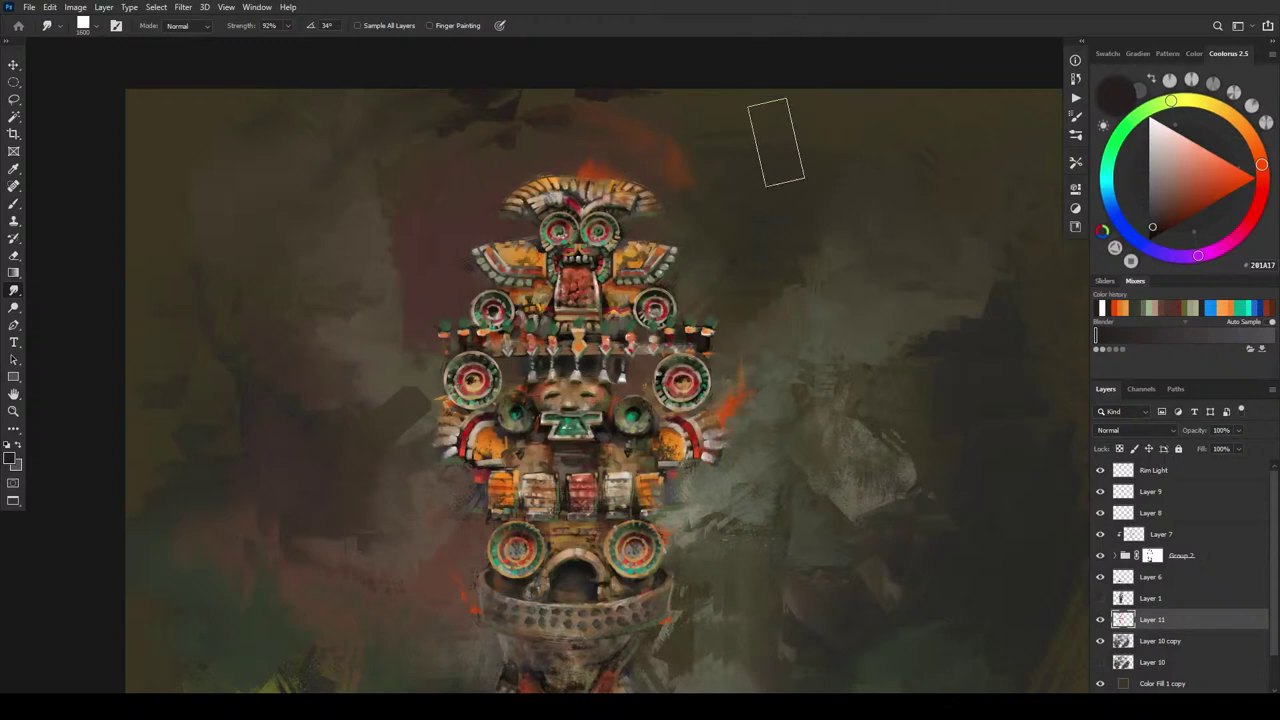
{"action": "mouse_move", "coordinate": [771, 134]}
{"action": "left_mouse_down"}
{"action": "mouse_move", "coordinate": [729, 114]}
{"action": "mouse_move", "coordinate": [772, 149]}
{"action": "mouse_move", "coordinate": [762, 142]}
{"action": "mouse_move", "coordinate": [816, 232]}
{"action": "mouse_move", "coordinate": [776, 150]}
{"action": "mouse_move", "coordinate": [833, 142]}
{"action": "mouse_move", "coordinate": [795, 100]}
{"action": "mouse_move", "coordinate": [840, 119]}
{"action": "left_mouse_up"}
{"action": "mouse_move", "coordinate": [185, 140]}
{"action": "left_mouse_down"}
{"action": "mouse_move", "coordinate": [167, 276]}
{"action": "mouse_move", "coordinate": [175, 157]}
{"action": "mouse_move", "coordinate": [154, 120]}
{"action": "left_mouse_up"}
- Darken the left background with broad strokes using a 2000-size brush, working across to the maroon area beside the headdress
{"action": "key", "text": "]"}
{"action": "key", "text": "]"}
{"action": "mouse_move", "coordinate": [172, 226]}
{"action": "left_mouse_down"}
{"action": "mouse_move", "coordinate": [187, 262]}
{"action": "mouse_move", "coordinate": [234, 250]}
{"action": "left_mouse_up"}
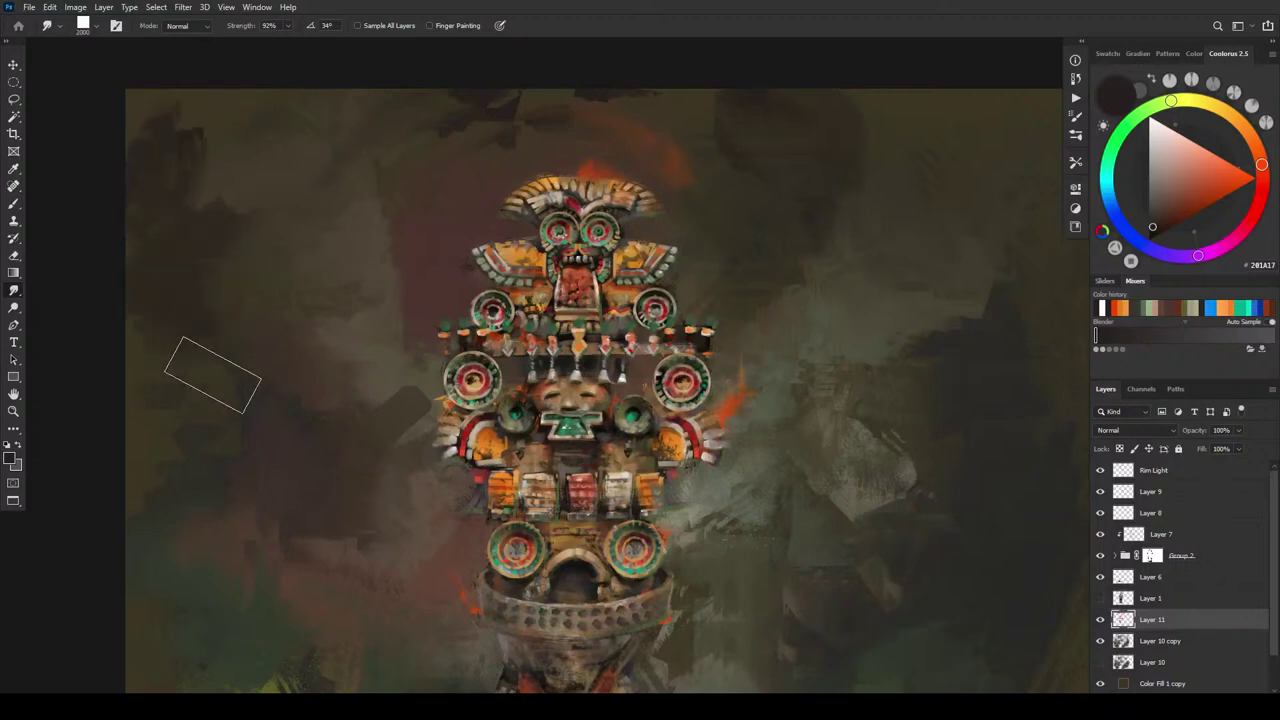
{"action": "left_click_drag", "start_coordinate": [216, 302], "coordinate": [210, 372]}
{"action": "mouse_move", "coordinate": [410, 206]}
{"action": "left_mouse_down"}
{"action": "mouse_move", "coordinate": [442, 157]}
{"action": "mouse_move", "coordinate": [411, 195]}
{"action": "mouse_move", "coordinate": [458, 180]}
{"action": "mouse_move", "coordinate": [382, 306]}
{"action": "mouse_move", "coordinate": [269, 370]}
{"action": "mouse_move", "coordinate": [241, 369]}
{"action": "mouse_move", "coordinate": [237, 388]}
{"action": "mouse_move", "coordinate": [200, 401]}
{"action": "mouse_move", "coordinate": [160, 453]}
{"action": "mouse_move", "coordinate": [168, 358]}
{"action": "mouse_move", "coordinate": [191, 336]}
{"action": "mouse_move", "coordinate": [205, 389]}
{"action": "mouse_move", "coordinate": [244, 408]}
{"action": "mouse_move", "coordinate": [279, 390]}
{"action": "mouse_move", "coordinate": [231, 337]}
{"action": "mouse_move", "coordinate": [272, 290]}
{"action": "left_mouse_up"}
- Reduce the brush to a much smaller size and add small dark marks in the maroon and left background areas
{"action": "key", "text": "["}
{"action": "key", "text": "["}
{"action": "key", "text": "["}
{"action": "key", "text": "["}
{"action": "key", "text": "bracketleft"}
{"action": "key", "text": "bracketleft"}
{"action": "key", "text": "bracketleft"}
{"action": "key", "text": "bracketleft"}
{"action": "key", "text": "bracketleft"}
{"action": "key", "text": "bracketleft"}
{"action": "key", "text": "bracketleft"}
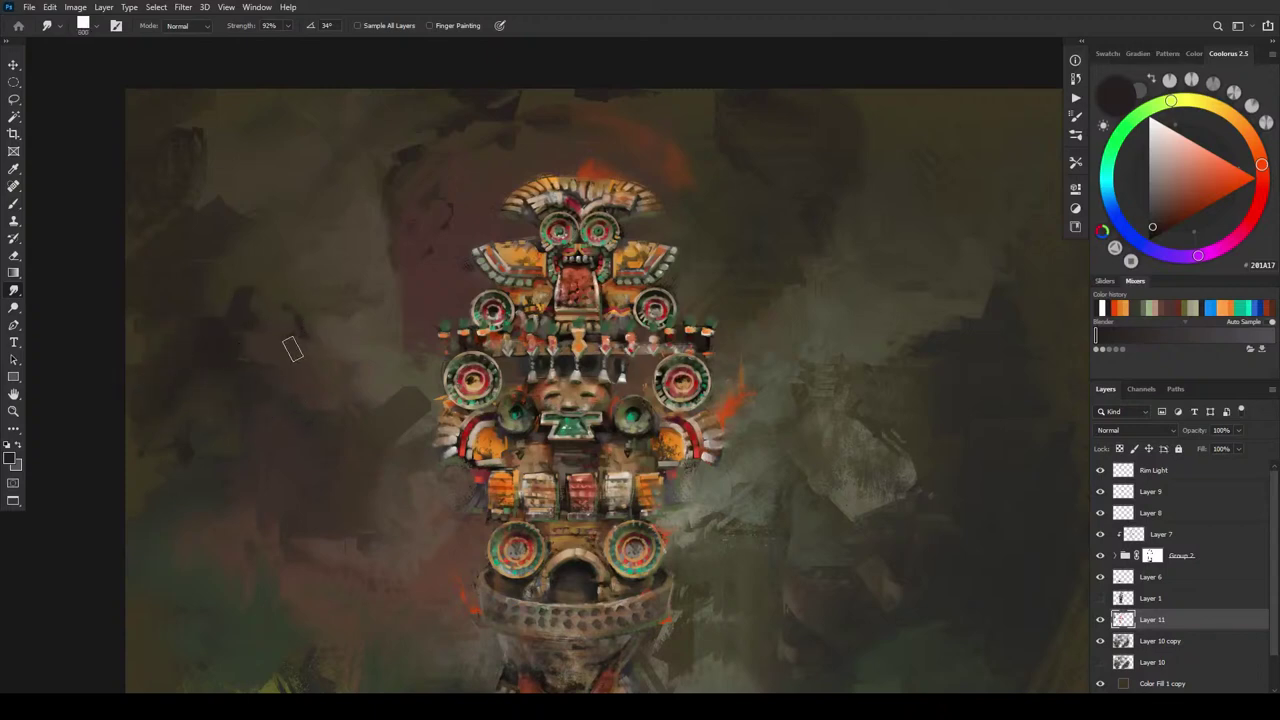
- Break up the upper left background with dark strokes, then enlarge the brush to 1000
{"action": "key", "text": "bracketright"}
{"action": "mouse_move", "coordinate": [280, 193]}
{"action": "left_mouse_down"}
{"action": "mouse_move", "coordinate": [297, 211]}
{"action": "mouse_move", "coordinate": [294, 186]}
{"action": "mouse_move", "coordinate": [309, 183]}
{"action": "left_mouse_up"}
{"action": "left_click_drag", "start_coordinate": [261, 111], "coordinate": [238, 92]}
{"action": "key", "text": "bracketright"}
{"action": "key", "text": "bracketright"}
{"action": "key", "text": "bracketright"}
{"action": "key", "text": "bracketright"}
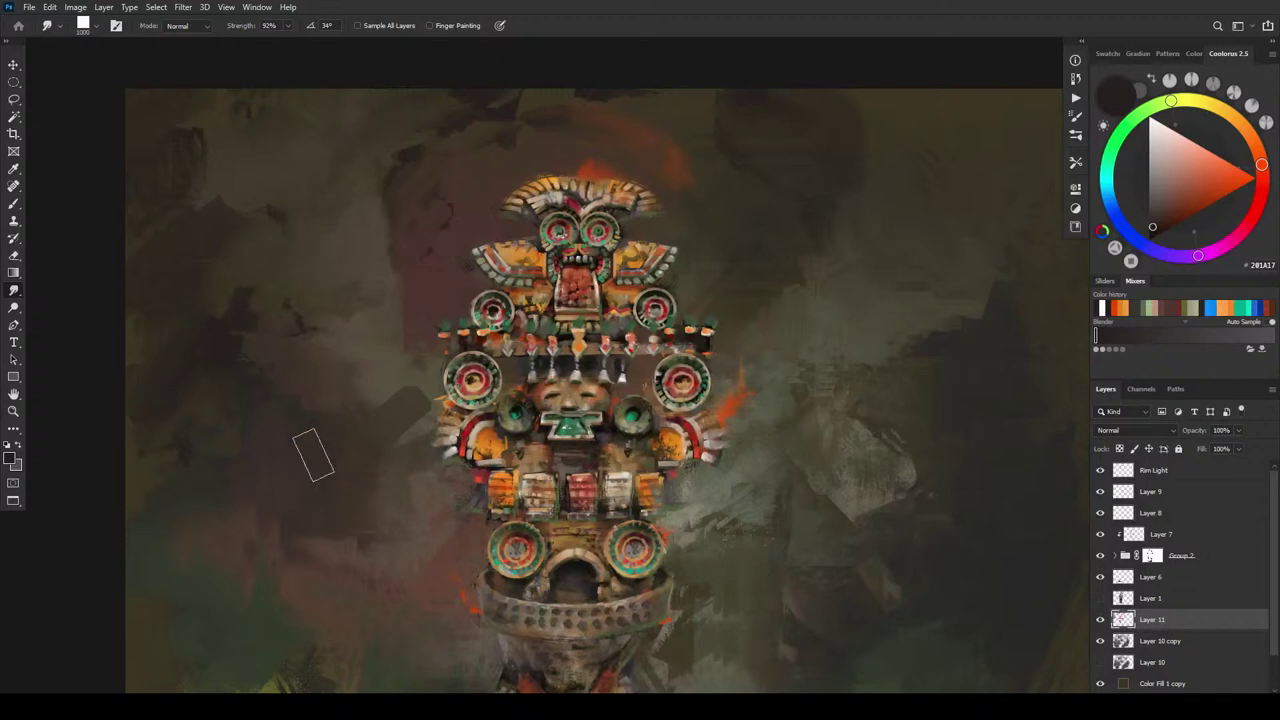
- Paint smaller dark strokes into the background just left of the figure's left wing
{"action": "key", "text": "bracketleft"}
{"action": "key", "text": "bracketleft"}
{"action": "key", "text": "bracketleft"}
{"action": "key", "text": "bracketleft"}
{"action": "key", "text": "bracketleft"}
{"action": "left_click_drag", "start_coordinate": [346, 462], "coordinate": [323, 480]}
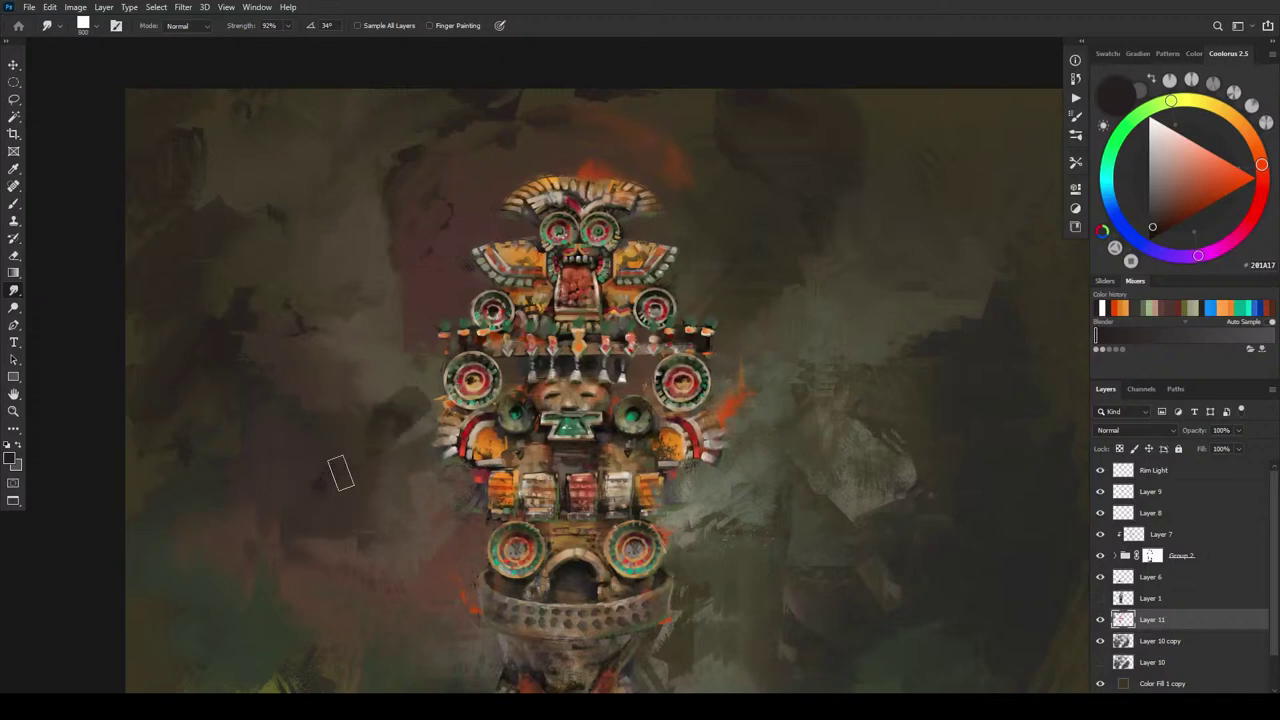
- Build up a broad dark patch in the mid-left background with a progressively larger brush
{"action": "key", "text": "bracketright"}
{"action": "key", "text": "bracketright"}
{"action": "key", "text": "bracketright"}
{"action": "key", "text": "bracketright"}
{"action": "key", "text": "bracketright"}
{"action": "key", "text": "bracketright"}
{"action": "key", "text": "bracketright"}
{"action": "left_click_drag", "start_coordinate": [304, 519], "coordinate": [330, 508]}
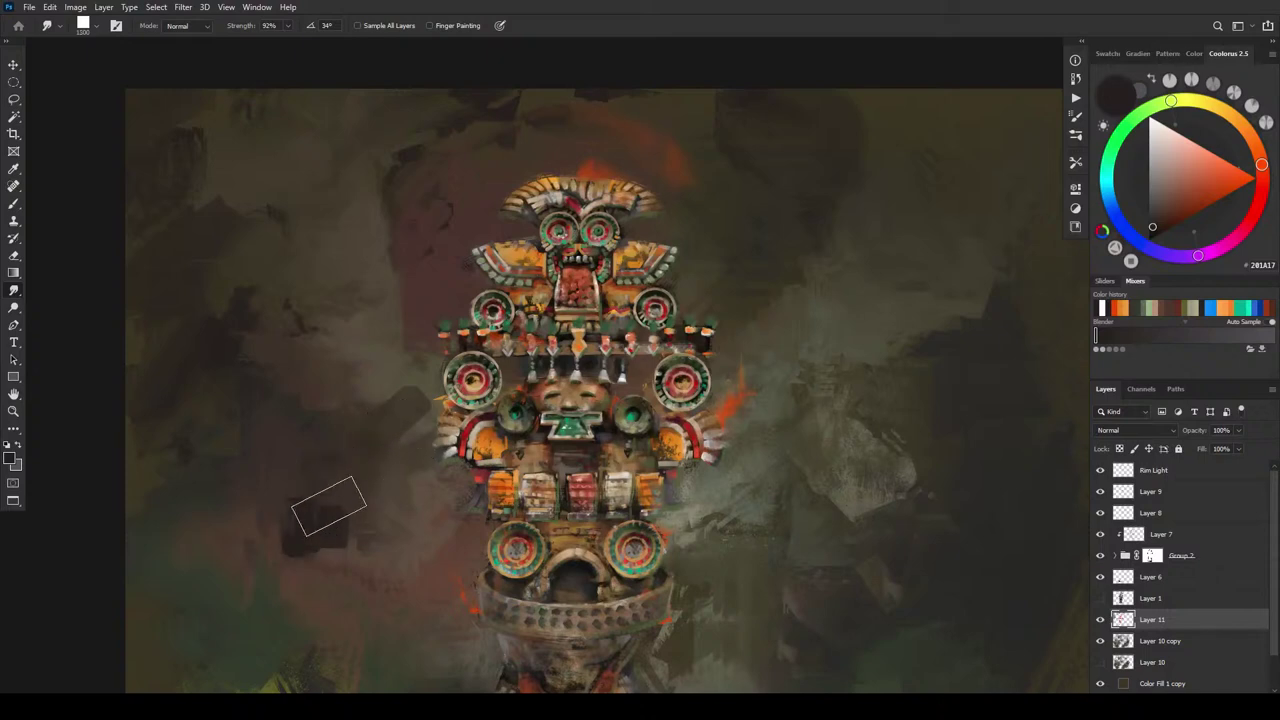
{"action": "key", "text": "bracketright"}
{"action": "key", "text": "bracketright"}
{"action": "key", "text": "bracketright"}
{"action": "key", "text": "bracketright"}
{"action": "key", "text": "bracketright"}
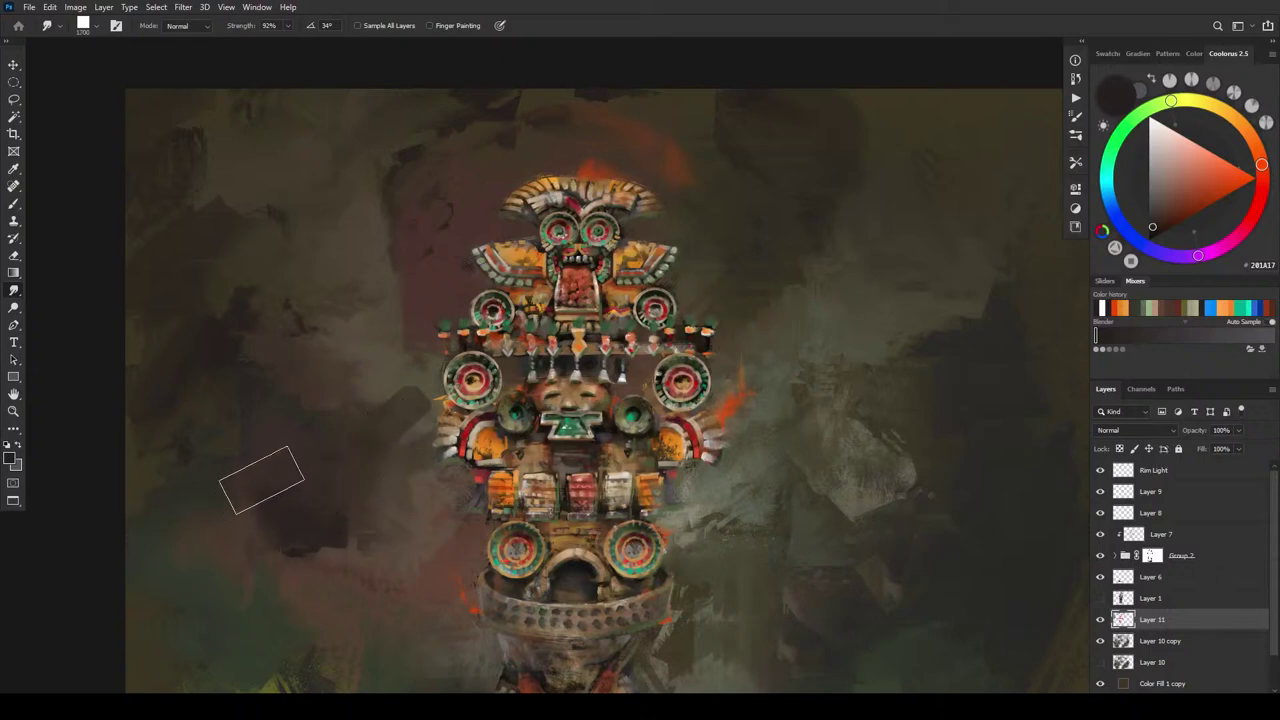
- Darken the lower right background beside the bowl with broad strokes
{"action": "mouse_move", "coordinate": [760, 575]}
{"action": "left_mouse_down"}
{"action": "mouse_move", "coordinate": [806, 535]}
{"action": "mouse_move", "coordinate": [820, 549]}
{"action": "mouse_move", "coordinate": [755, 583]}
{"action": "mouse_move", "coordinate": [760, 545]}
{"action": "mouse_move", "coordinate": [819, 544]}
{"action": "mouse_move", "coordinate": [766, 613]}
{"action": "mouse_move", "coordinate": [757, 653]}
{"action": "mouse_move", "coordinate": [704, 659]}
{"action": "left_mouse_up"}
{"action": "key", "text": "bracketright"}
{"action": "key", "text": "bracketright"}
{"action": "key", "text": "bracketright"}
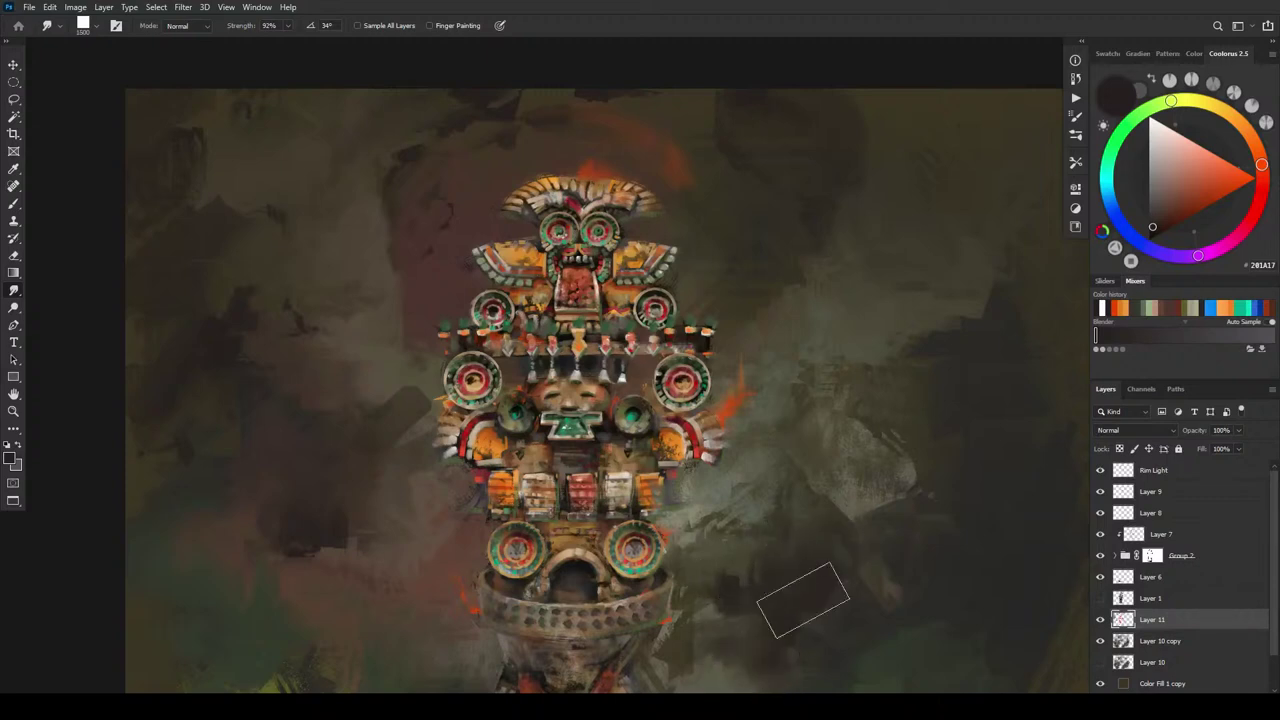
- Reduce the brush size and break up the light grey patch right of the figure with dark strokes
{"action": "key", "text": "bracketleft"}
{"action": "key", "text": "bracketleft"}
{"action": "key", "text": "bracketleft"}
{"action": "key", "text": "bracketleft"}
{"action": "key", "text": "bracketleft"}
{"action": "key", "text": "bracketleft"}
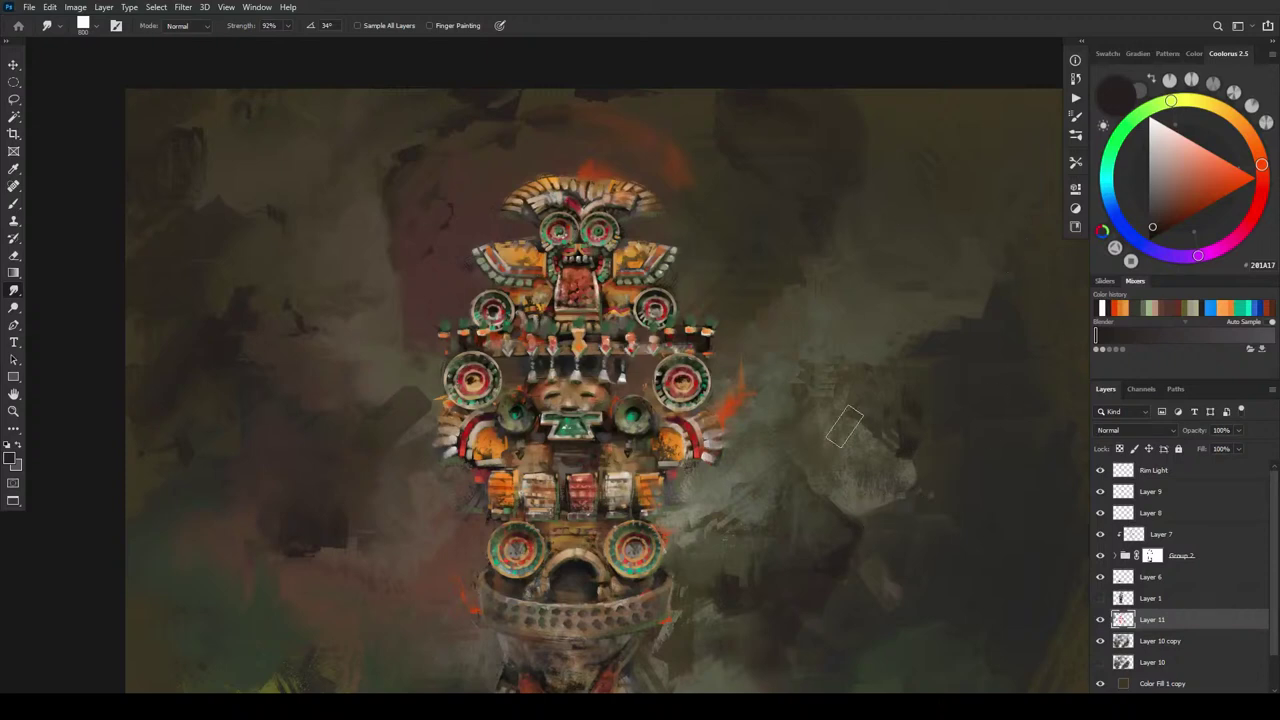
{"action": "mouse_move", "coordinate": [682, 543]}
{"action": "left_mouse_down"}
{"action": "mouse_move", "coordinate": [646, 466]}
{"action": "mouse_move", "coordinate": [709, 534]}
{"action": "left_mouse_up"}
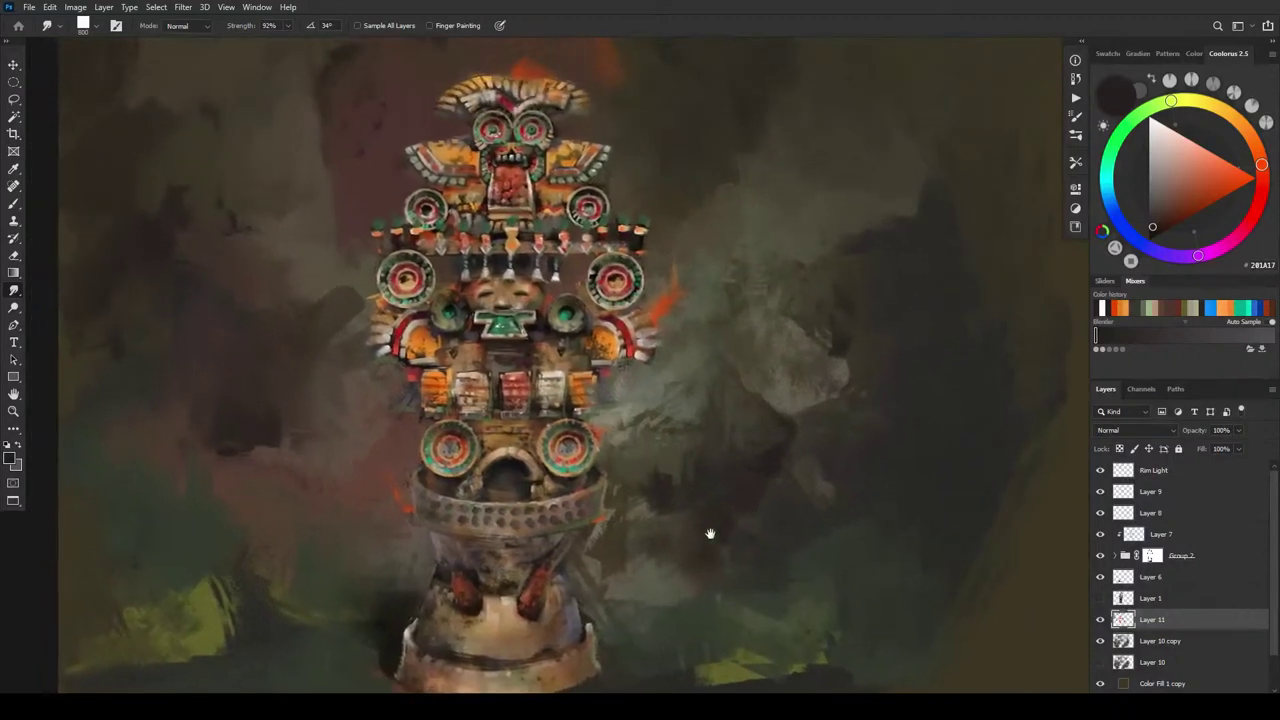
- Add a Color Balance adjustment above the Rim Light layer, setting midtones to -9 Magenta–Green and -8 Yellow–Blue
{"action": "left_click", "coordinate": [1189, 476]}
{"action": "left_click", "coordinate": [1182, 700]}
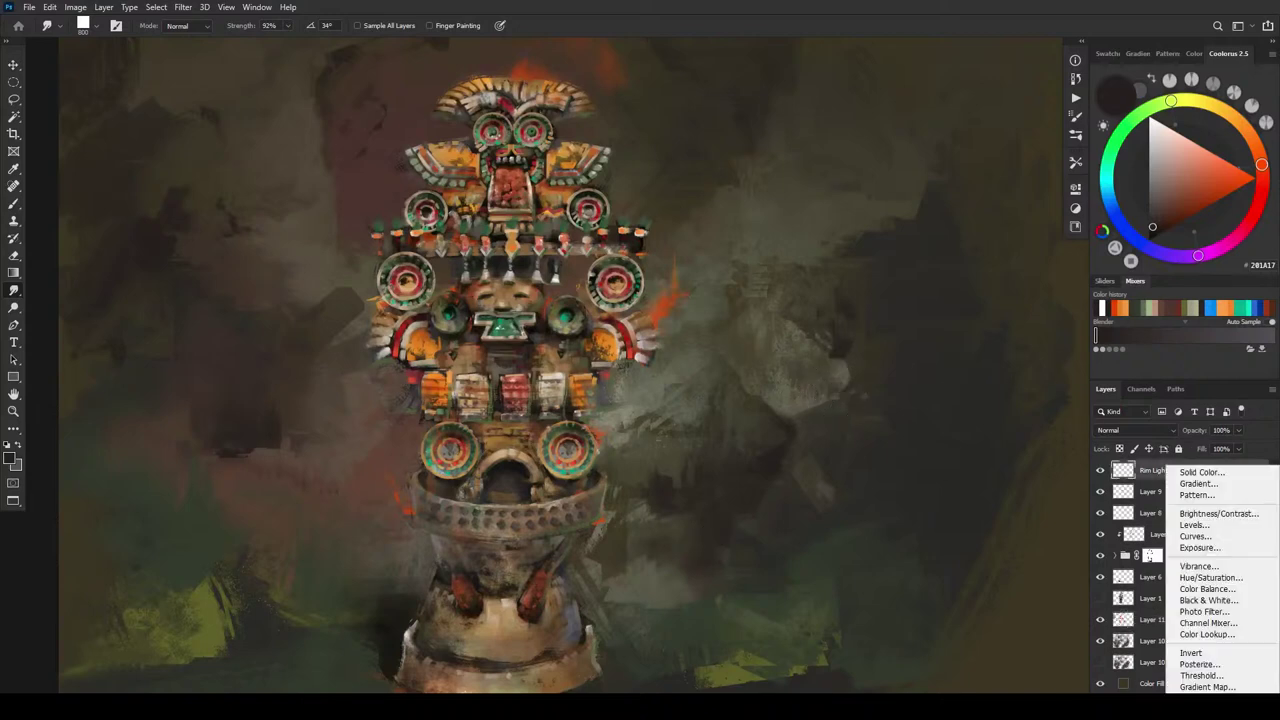
{"action": "left_click", "coordinate": [1212, 589]}
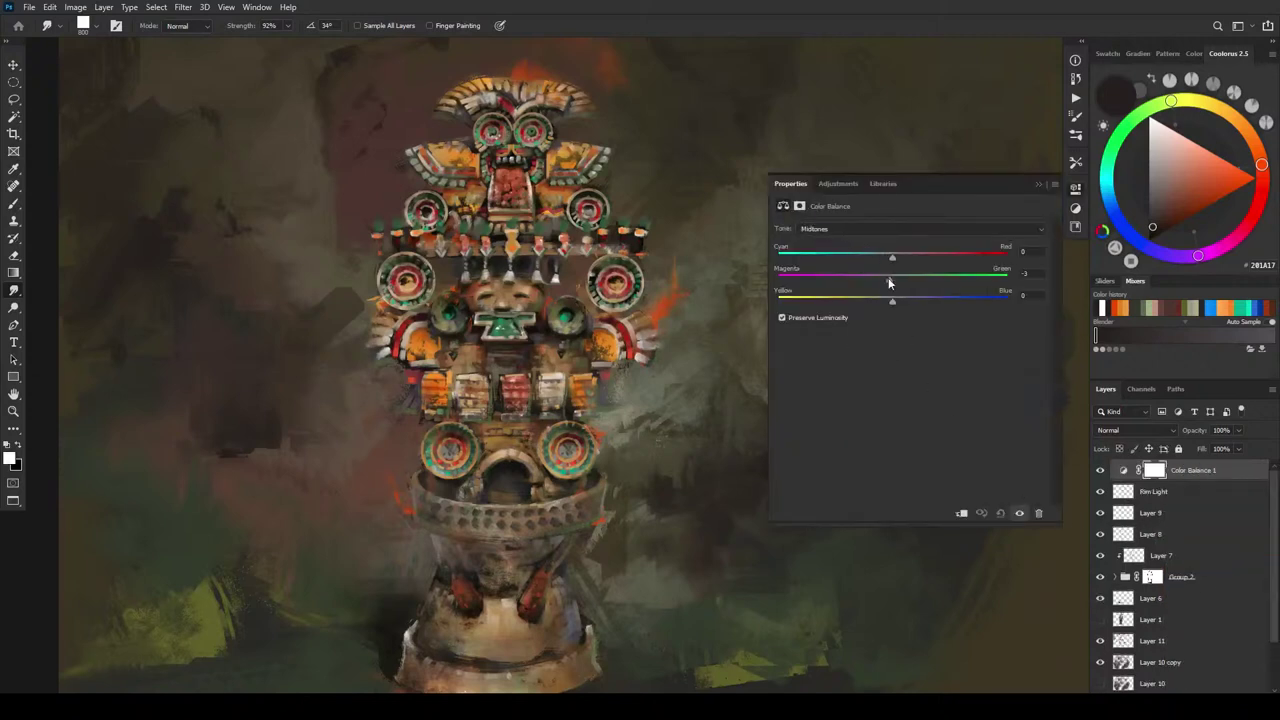
{"action": "mouse_move", "coordinate": [884, 284]}
{"action": "left_mouse_down"}
{"action": "mouse_move", "coordinate": [877, 260]}
{"action": "mouse_move", "coordinate": [879, 301]}
{"action": "mouse_move", "coordinate": [883, 284]}
{"action": "left_mouse_up"}
- Shift the Color Balance shadows toward magenta and yellow
{"action": "left_click", "coordinate": [885, 229]}
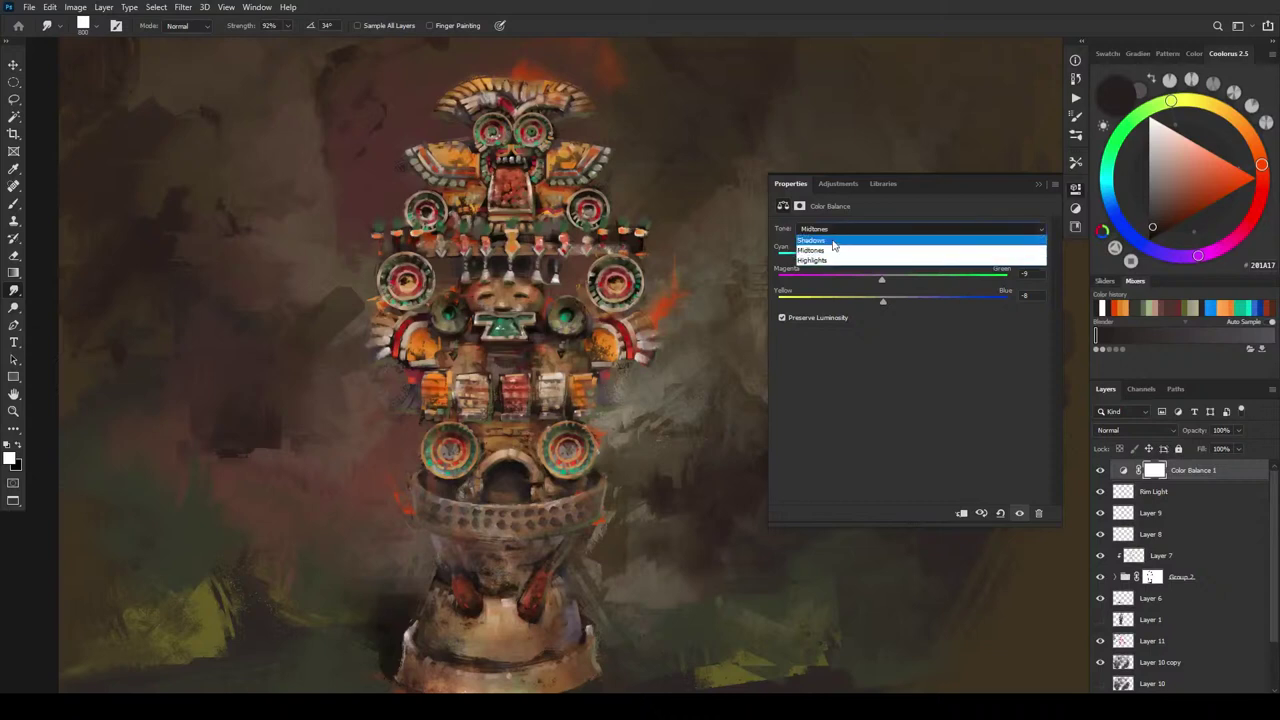
{"action": "left_click", "coordinate": [885, 241]}
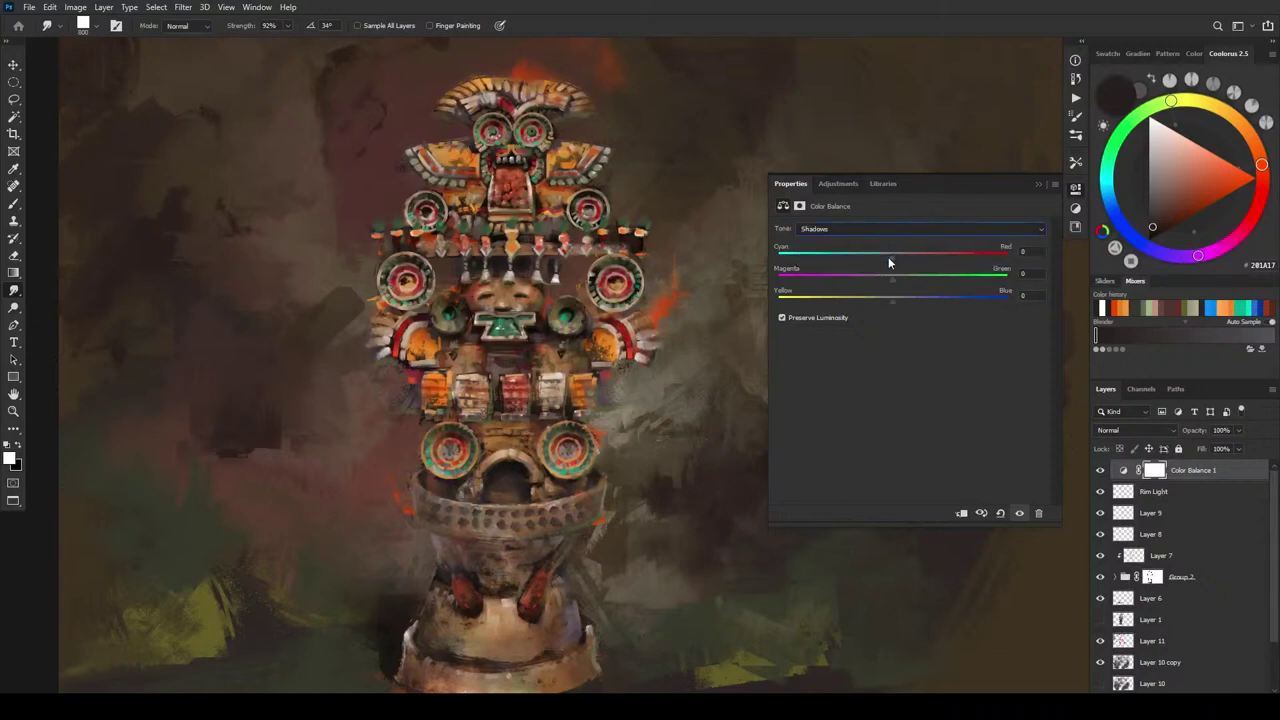
{"action": "mouse_move", "coordinate": [888, 257]}
{"action": "left_mouse_down"}
{"action": "mouse_move", "coordinate": [878, 254]}
{"action": "mouse_move", "coordinate": [893, 256]}
{"action": "left_mouse_up"}
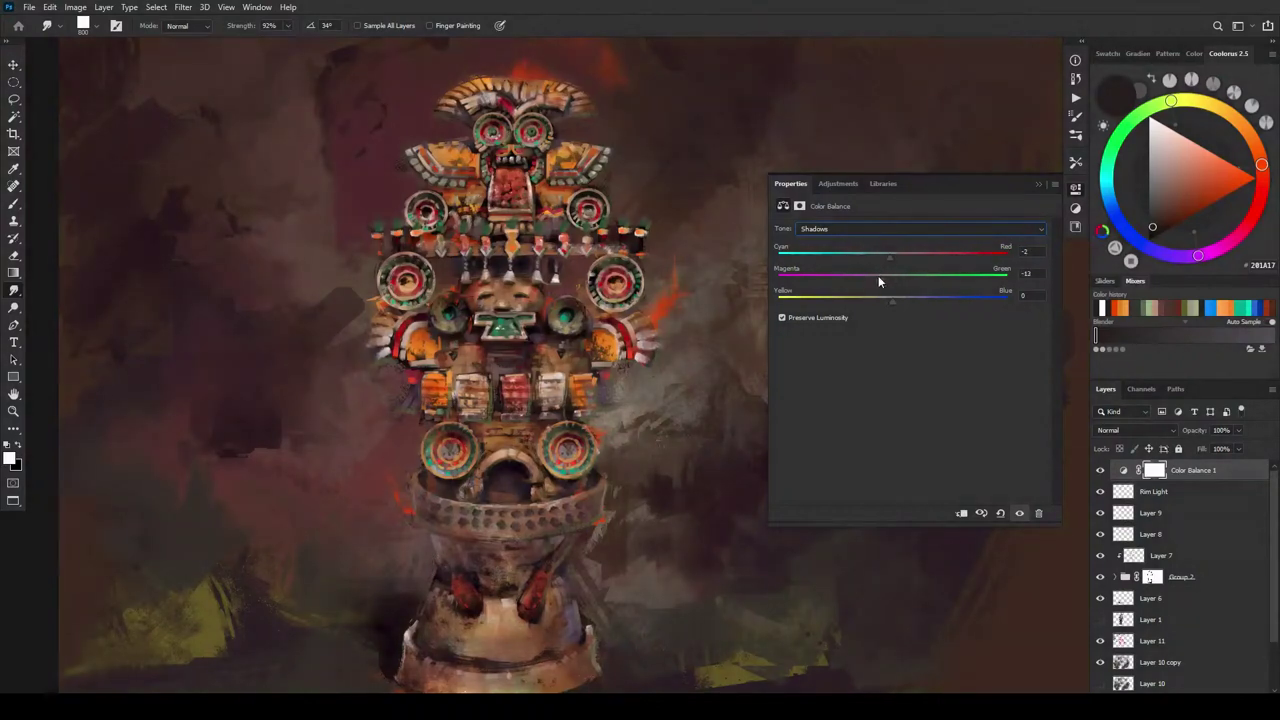
{"action": "left_click_drag", "start_coordinate": [891, 299], "coordinate": [880, 300]}
- Set the Color Balance highlights to +15 Cyan–Red, +8 Magenta–Green and -15 Yellow–Blue
{"action": "left_click", "coordinate": [900, 229]}
{"action": "left_click", "coordinate": [886, 262]}
{"action": "mouse_move", "coordinate": [891, 257]}
{"action": "left_mouse_down"}
{"action": "mouse_move", "coordinate": [877, 259]}
{"action": "mouse_move", "coordinate": [896, 276]}
{"action": "mouse_move", "coordinate": [887, 258]}
{"action": "mouse_move", "coordinate": [903, 263]}
{"action": "mouse_move", "coordinate": [872, 304]}
{"action": "mouse_move", "coordinate": [884, 303]}
{"action": "mouse_move", "coordinate": [867, 302]}
{"action": "mouse_move", "coordinate": [879, 256]}
{"action": "mouse_move", "coordinate": [901, 259]}
{"action": "left_mouse_up"}
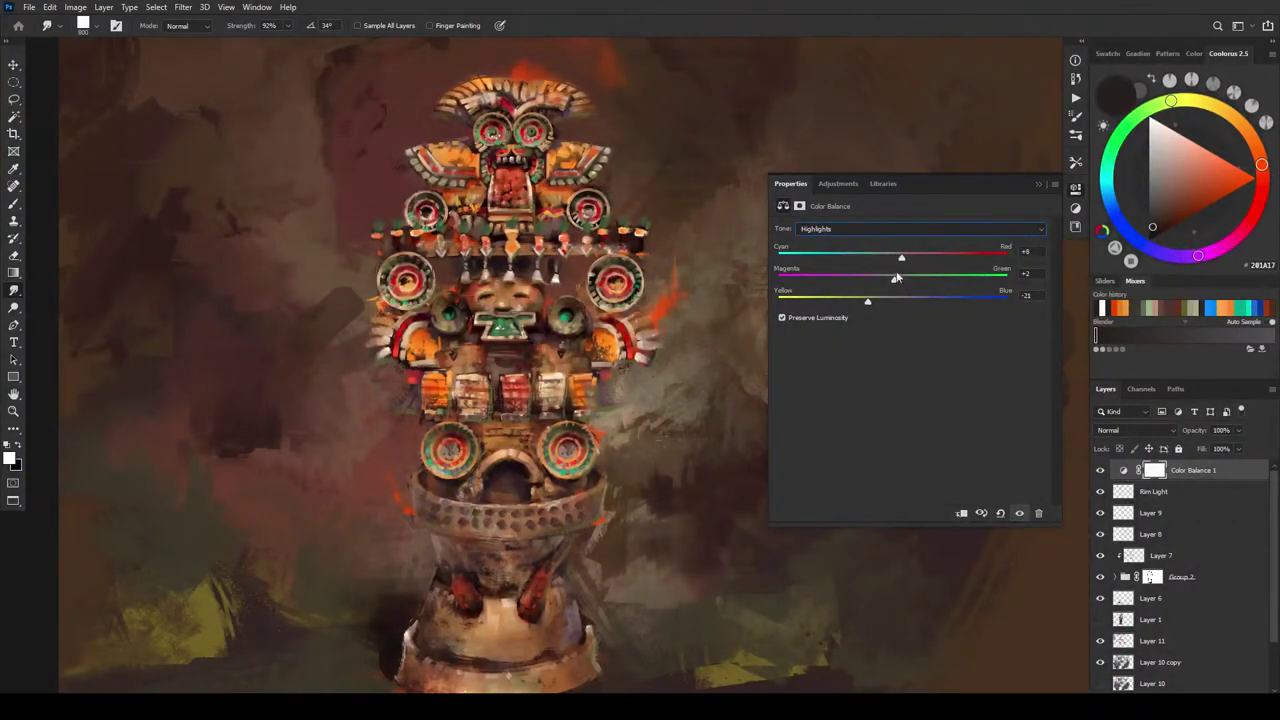
{"action": "left_click_drag", "start_coordinate": [880, 303], "coordinate": [898, 258]}
{"action": "left_click_drag", "start_coordinate": [887, 302], "coordinate": [906, 257]}
{"action": "left_click_drag", "start_coordinate": [880, 300], "coordinate": [873, 305]}
{"action": "left_click_drag", "start_coordinate": [904, 262], "coordinate": [875, 301]}
{"action": "left_click_drag", "start_coordinate": [896, 256], "coordinate": [911, 260]}
{"action": "key", "text": "x"}
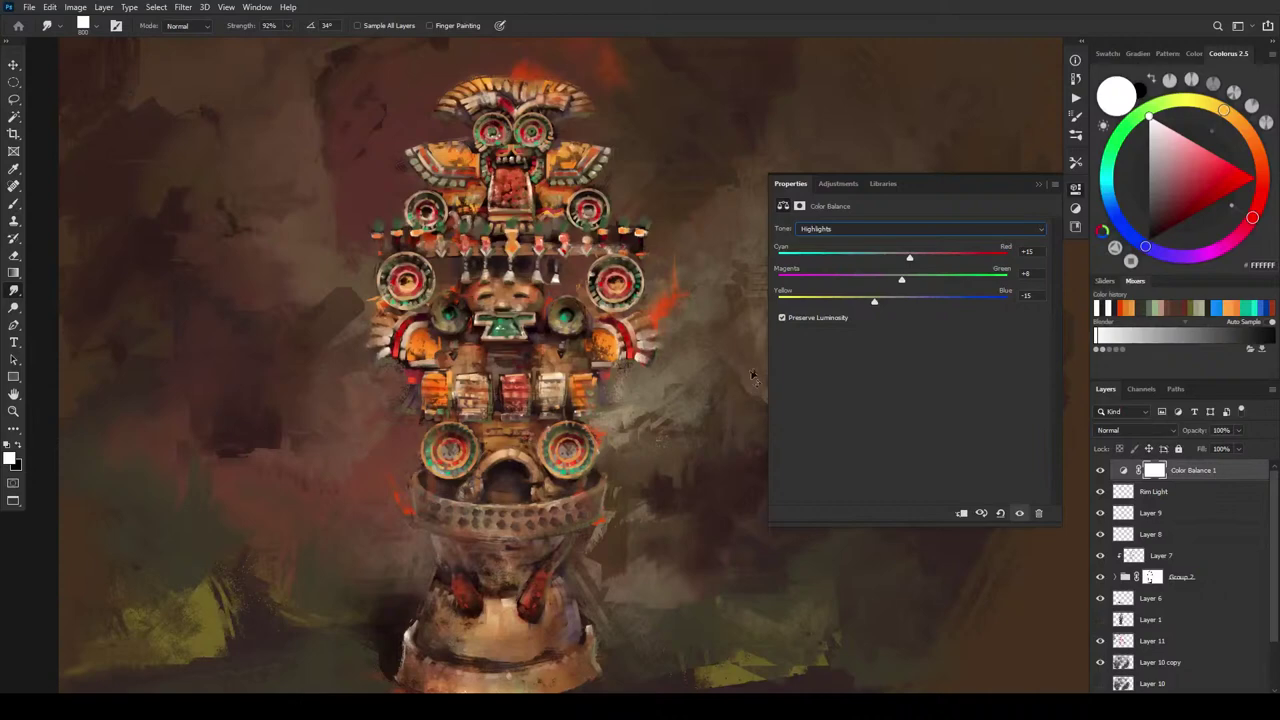
- Compare the whole painting at reduced size with and without the Color Balance adjustment
{"action": "key", "text": "ctrl+minus"}
{"action": "key", "text": "ctrl+minus"}
{"action": "key", "text": "ctrl+minus"}
{"action": "key", "text": "ctrl+minus"}
{"action": "key", "text": "ctrl+plus"}
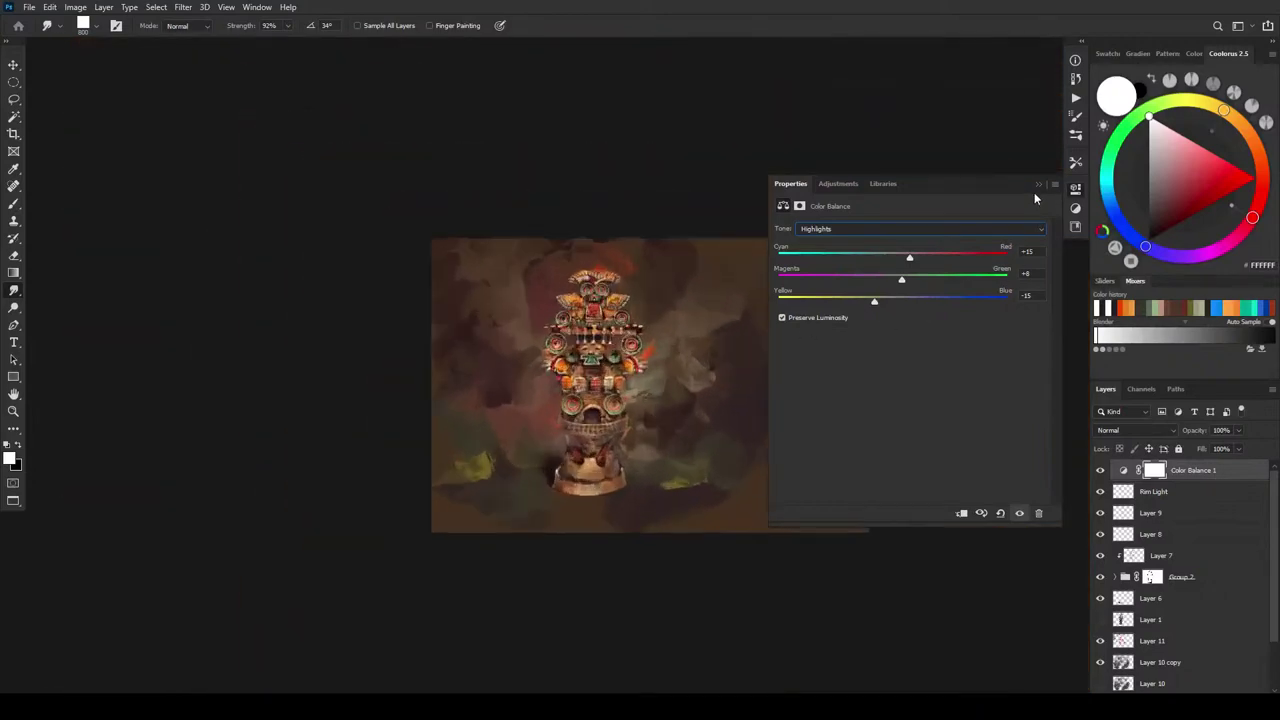
{"action": "key", "text": "ctrl+plus"}
{"action": "left_click", "coordinate": [1038, 184]}
{"action": "left_click", "coordinate": [1100, 470]}
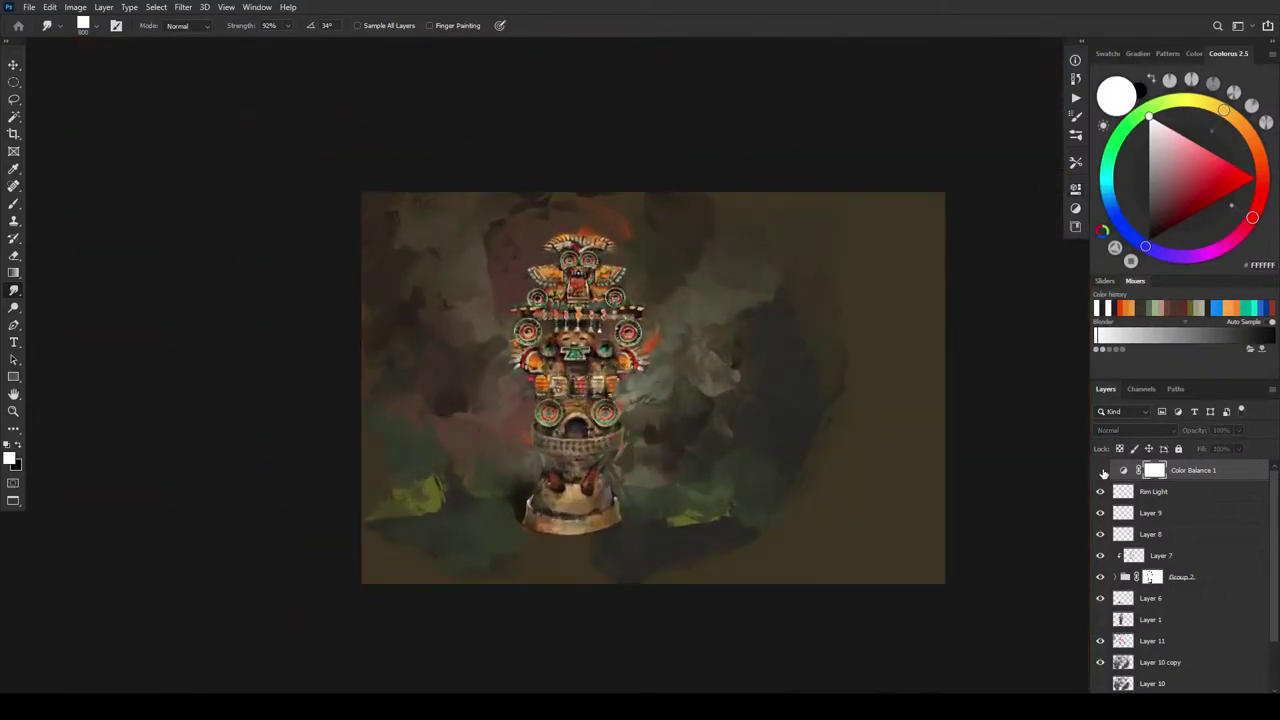
{"action": "left_click", "coordinate": [1101, 471]}
{"action": "key", "text": "ctrl+plus"}
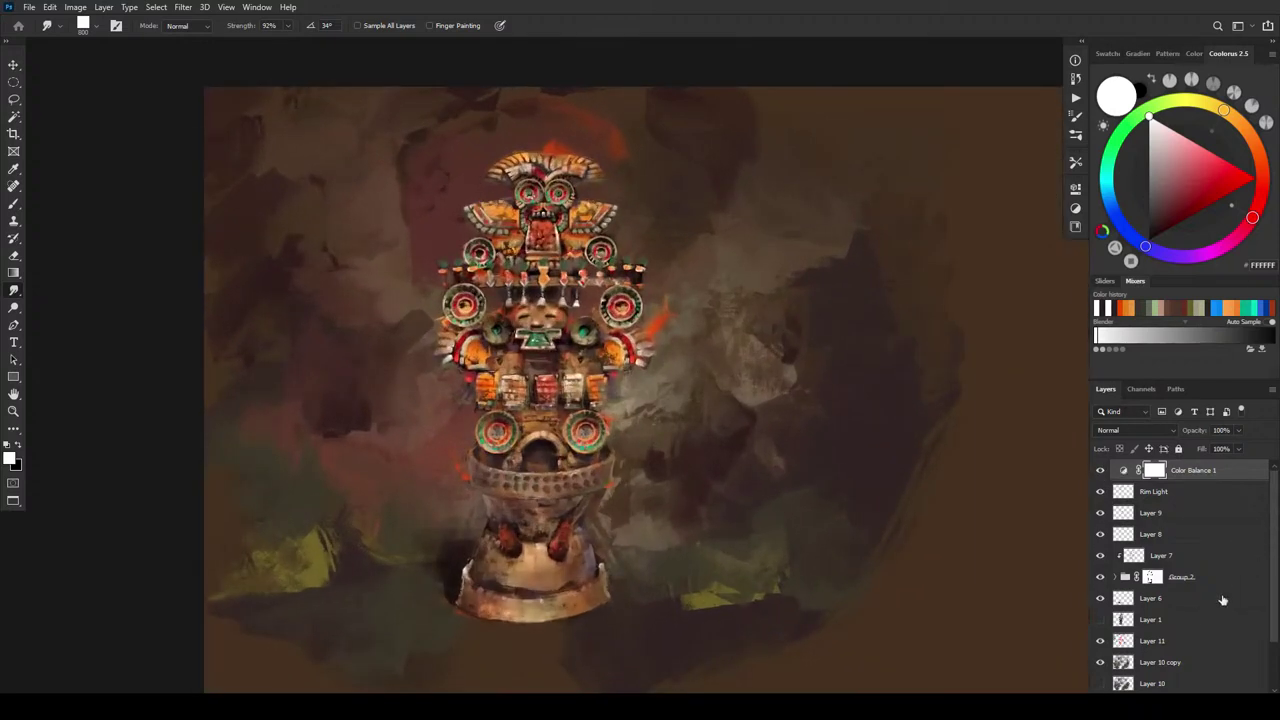
- Add a Color Balance adjustment above Layer 6, shifting the midtones to -29 Cyan–Red and +3 Magenta–Green
{"action": "left_click", "coordinate": [1152, 601]}
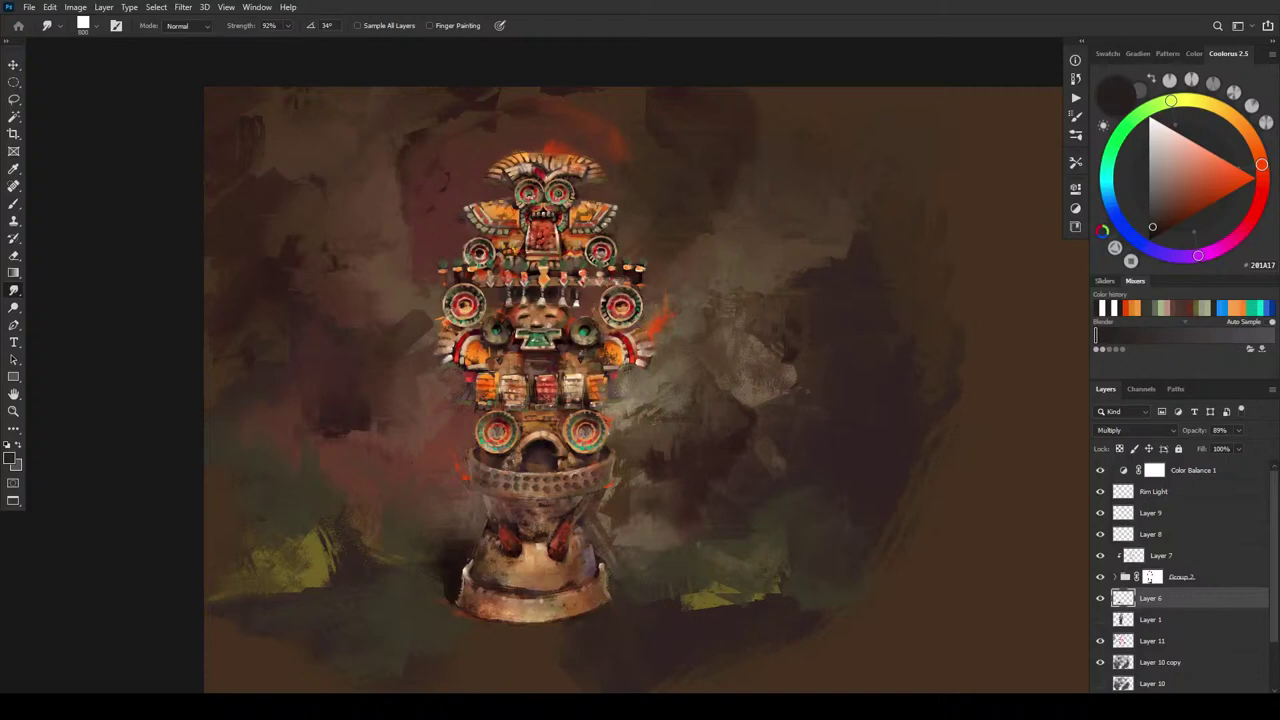
{"action": "left_click", "coordinate": [1183, 700]}
{"action": "left_click", "coordinate": [1210, 588]}
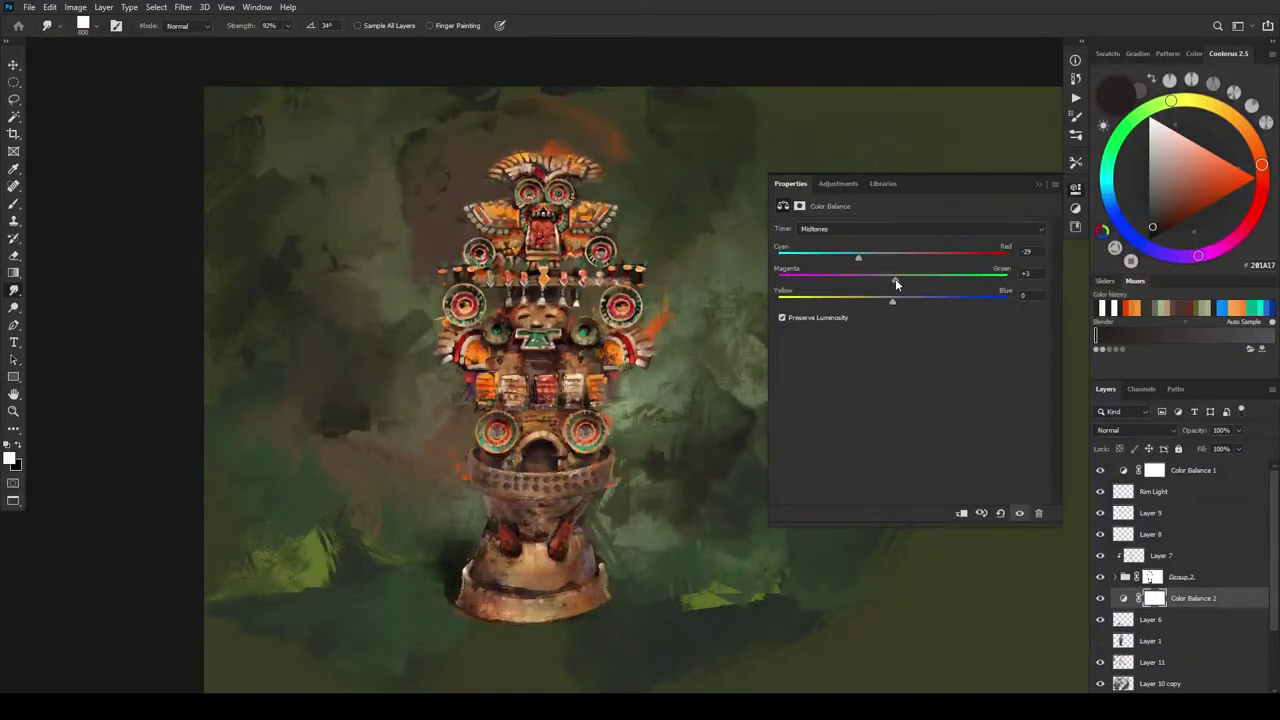
{"action": "left_click_drag", "start_coordinate": [875, 300], "coordinate": [902, 300]}
{"action": "left_click_drag", "start_coordinate": [907, 298], "coordinate": [890, 297]}
- Set the background Color Balance shadows to -5 Cyan–Red, +7 Magenta–Green and +15 Yellow–Blue
{"action": "left_click", "coordinate": [850, 229]}
{"action": "left_click", "coordinate": [848, 241]}
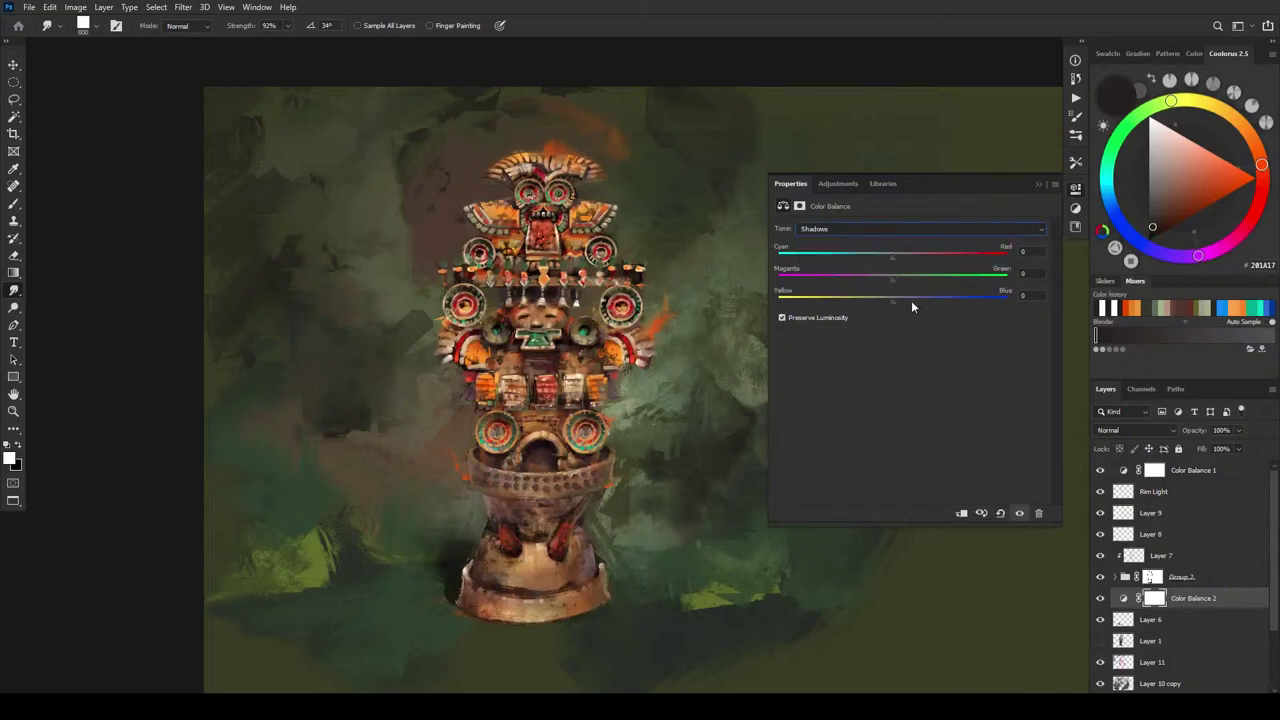
{"action": "left_click_drag", "start_coordinate": [911, 300], "coordinate": [878, 263]}
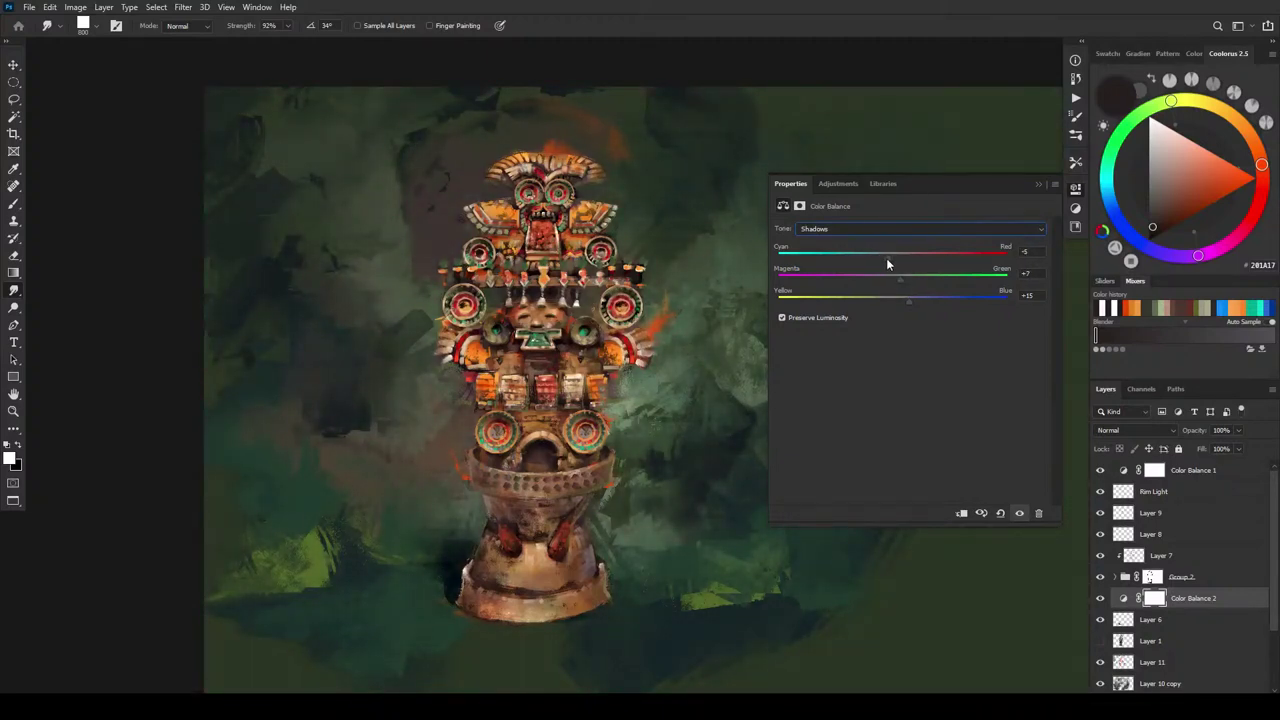
- Adjust the Color Balance highlights to give the lighter background strokes a cooler tint
{"action": "left_click", "coordinate": [870, 229]}
{"action": "left_click", "coordinate": [830, 263]}
{"action": "left_click_drag", "start_coordinate": [875, 285], "coordinate": [883, 257]}
{"action": "left_click_drag", "start_coordinate": [892, 301], "coordinate": [916, 302]}
{"action": "mouse_move", "coordinate": [898, 259]}
{"action": "left_mouse_down"}
{"action": "mouse_move", "coordinate": [866, 259]}
{"action": "mouse_move", "coordinate": [878, 260]}
{"action": "left_mouse_up"}
{"action": "left_click_drag", "start_coordinate": [916, 303], "coordinate": [892, 278]}
- Set the background Color Balance midtones to -25 Cyan–Red and -4 Magenta–Green
{"action": "left_click", "coordinate": [848, 229]}
{"action": "left_click", "coordinate": [900, 252]}
{"action": "left_click_drag", "start_coordinate": [914, 279], "coordinate": [884, 284]}
{"action": "left_click_drag", "start_coordinate": [861, 263], "coordinate": [891, 282]}
- Refine the Color Balance shadows to reduce the green cast in the background
{"action": "left_click", "coordinate": [844, 238]}
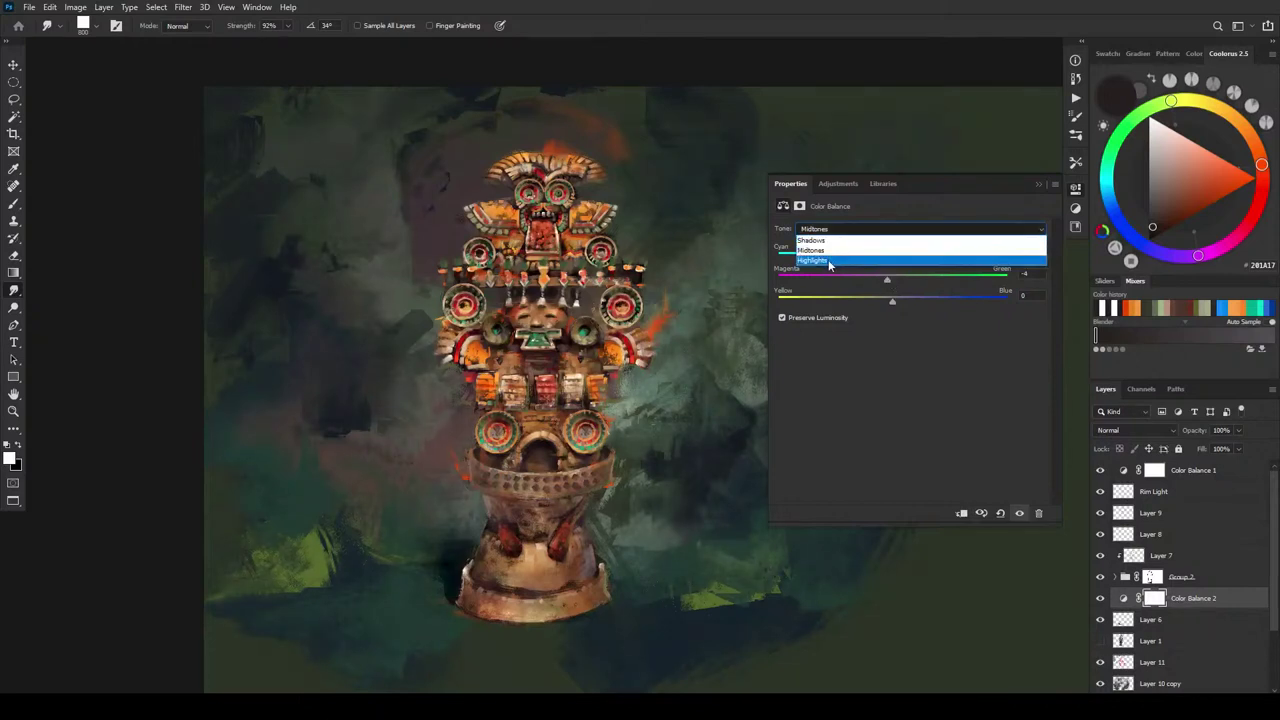
{"action": "left_click", "coordinate": [840, 259]}
{"action": "left_click", "coordinate": [844, 228]}
{"action": "left_click", "coordinate": [839, 242]}
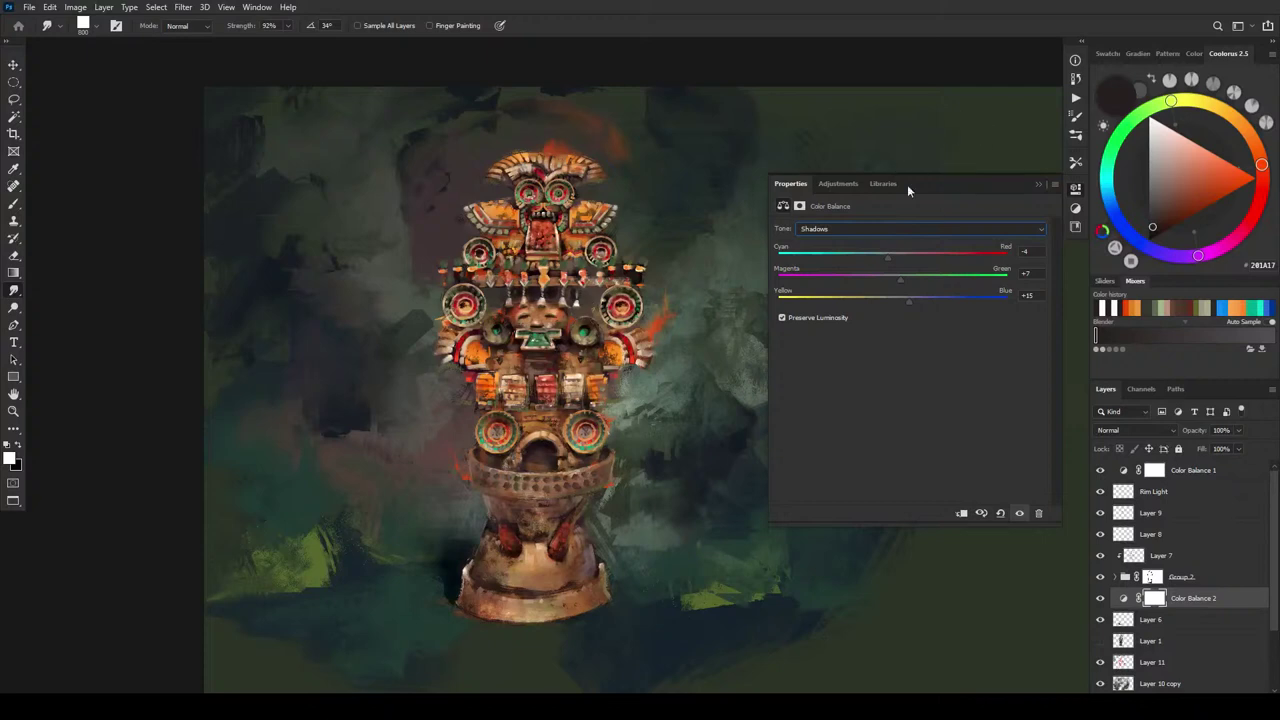
{"action": "mouse_move", "coordinate": [914, 299]}
{"action": "left_mouse_down"}
{"action": "mouse_move", "coordinate": [894, 304]}
{"action": "mouse_move", "coordinate": [914, 311]}
{"action": "mouse_move", "coordinate": [905, 288]}
{"action": "left_mouse_up"}
{"action": "mouse_move", "coordinate": [898, 257]}
{"action": "left_mouse_down"}
{"action": "mouse_move", "coordinate": [877, 258]}
{"action": "mouse_move", "coordinate": [893, 259]}
{"action": "left_mouse_up"}
- Add a Hue/Saturation adjustment with Hue -7 and Saturation -21, and move it below Layer 11
{"action": "left_click", "coordinate": [1185, 700]}
{"action": "left_click", "coordinate": [1217, 577]}
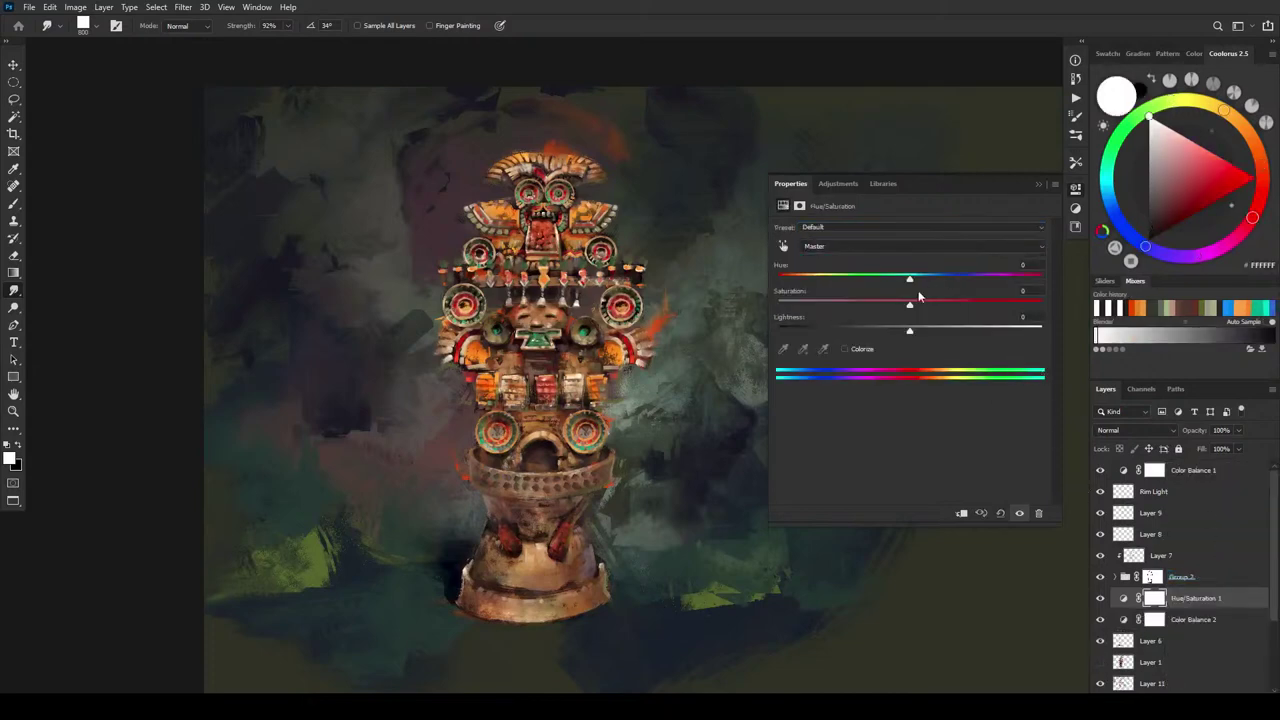
{"action": "mouse_move", "coordinate": [909, 306]}
{"action": "left_mouse_down"}
{"action": "mouse_move", "coordinate": [800, 305]}
{"action": "mouse_move", "coordinate": [874, 298]}
{"action": "mouse_move", "coordinate": [857, 300]}
{"action": "mouse_move", "coordinate": [883, 282]}
{"action": "mouse_move", "coordinate": [968, 289]}
{"action": "mouse_move", "coordinate": [924, 288]}
{"action": "mouse_move", "coordinate": [931, 306]}
{"action": "mouse_move", "coordinate": [898, 283]}
{"action": "left_mouse_up"}
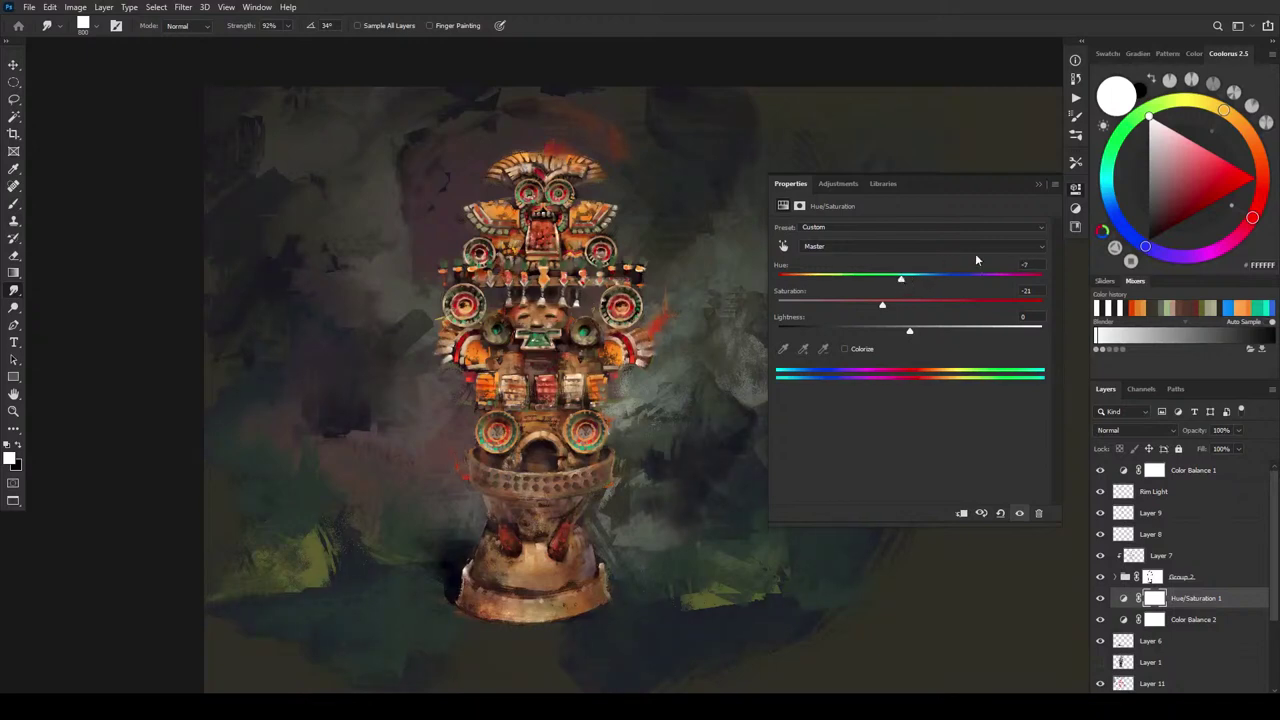
{"action": "mouse_move", "coordinate": [1203, 606]}
{"action": "left_mouse_down"}
{"action": "mouse_move", "coordinate": [1186, 700]}
{"action": "mouse_move", "coordinate": [1184, 688]}
{"action": "left_mouse_up"}
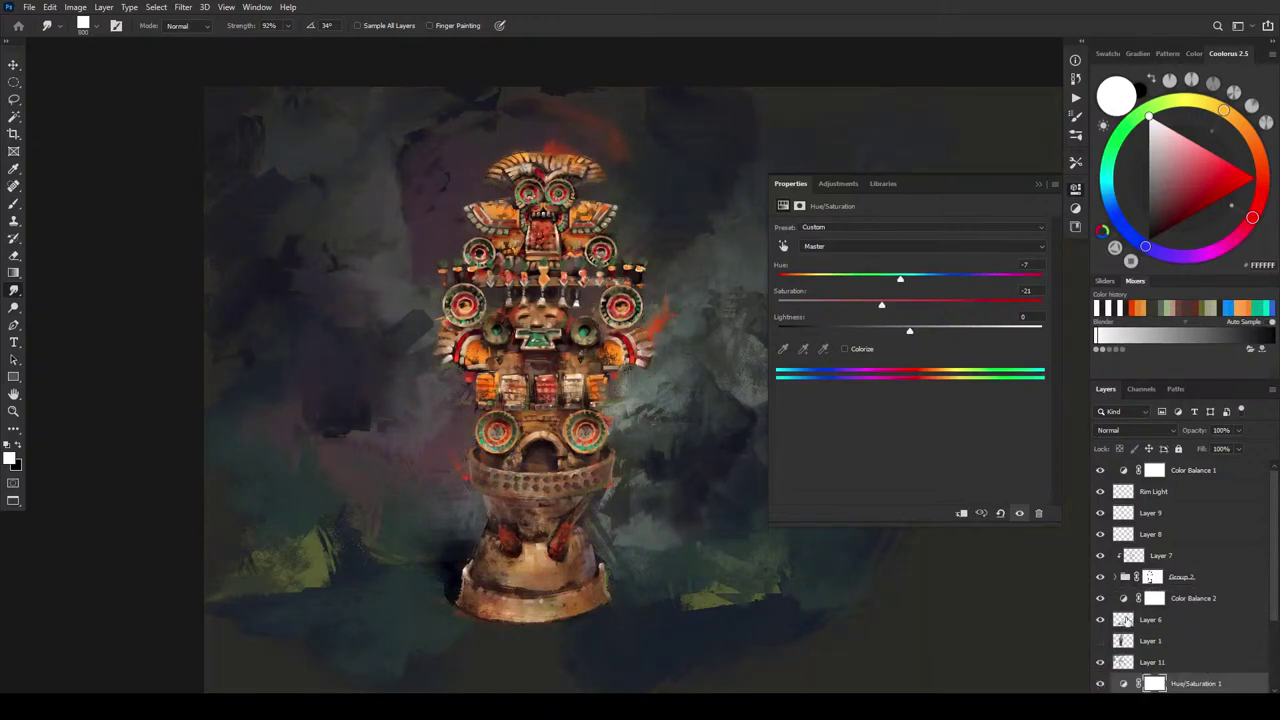
- Compare the background with and without the Color Balance 2 adjustment and test its opacity
{"action": "left_click", "coordinate": [1101, 598]}
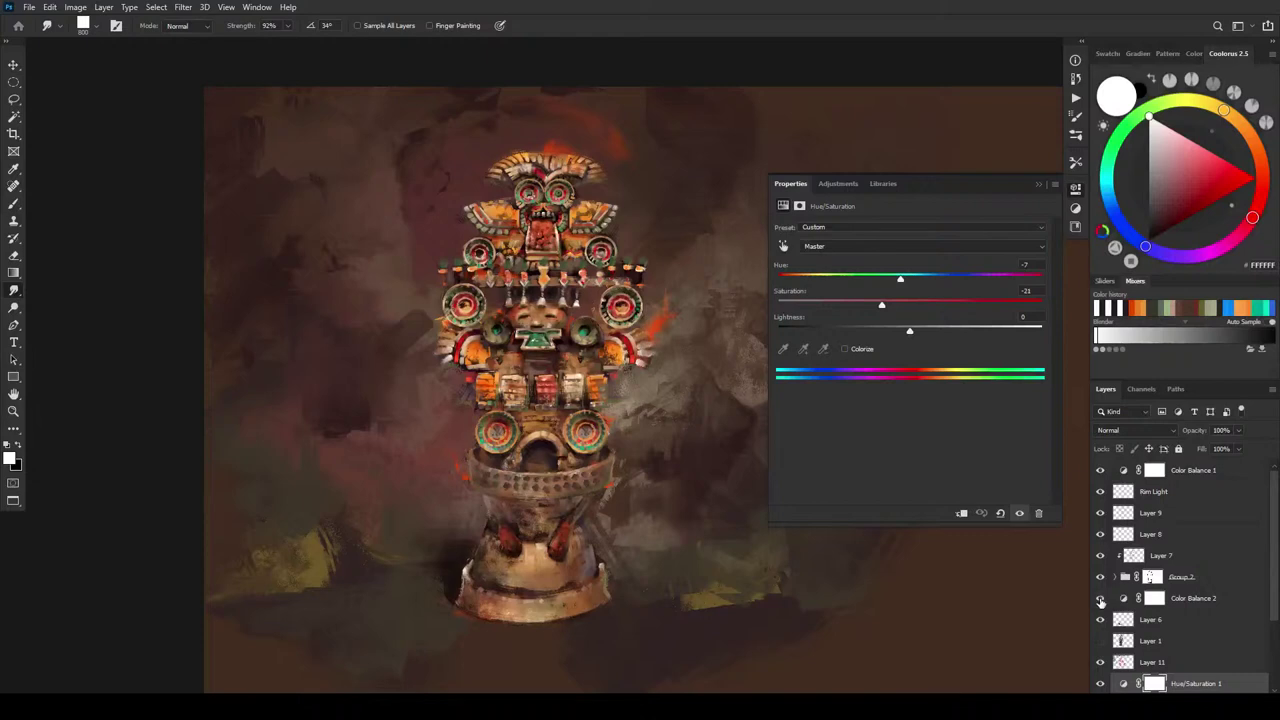
{"action": "left_click", "coordinate": [1101, 598]}
{"action": "left_click", "coordinate": [1188, 600]}
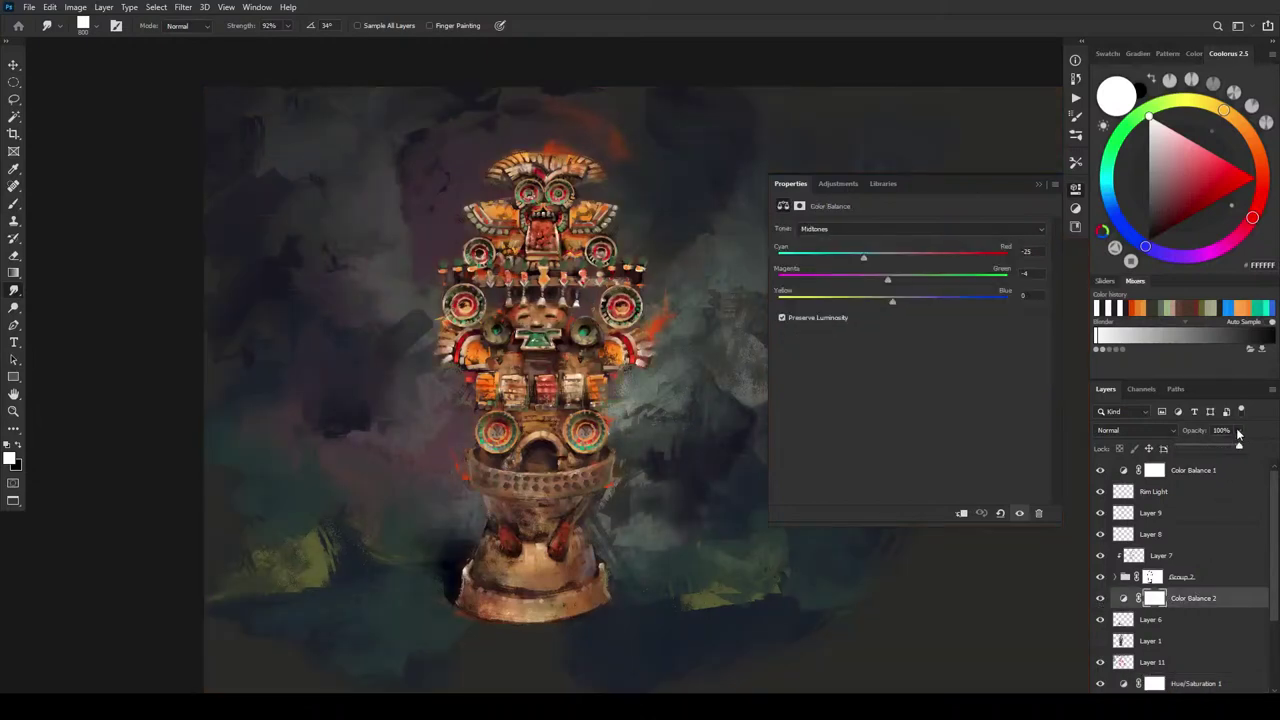
{"action": "mouse_move", "coordinate": [1237, 449]}
{"action": "left_mouse_down"}
{"action": "mouse_move", "coordinate": [1226, 451]}
{"action": "mouse_move", "coordinate": [1253, 450]}
{"action": "mouse_move", "coordinate": [1174, 449]}
{"action": "mouse_move", "coordinate": [1250, 452]}
{"action": "left_mouse_up"}
- Try the Color blend mode and other modes on the Color Balance 2 adjustment, and return it to Normal
{"action": "left_click", "coordinate": [1133, 430]}
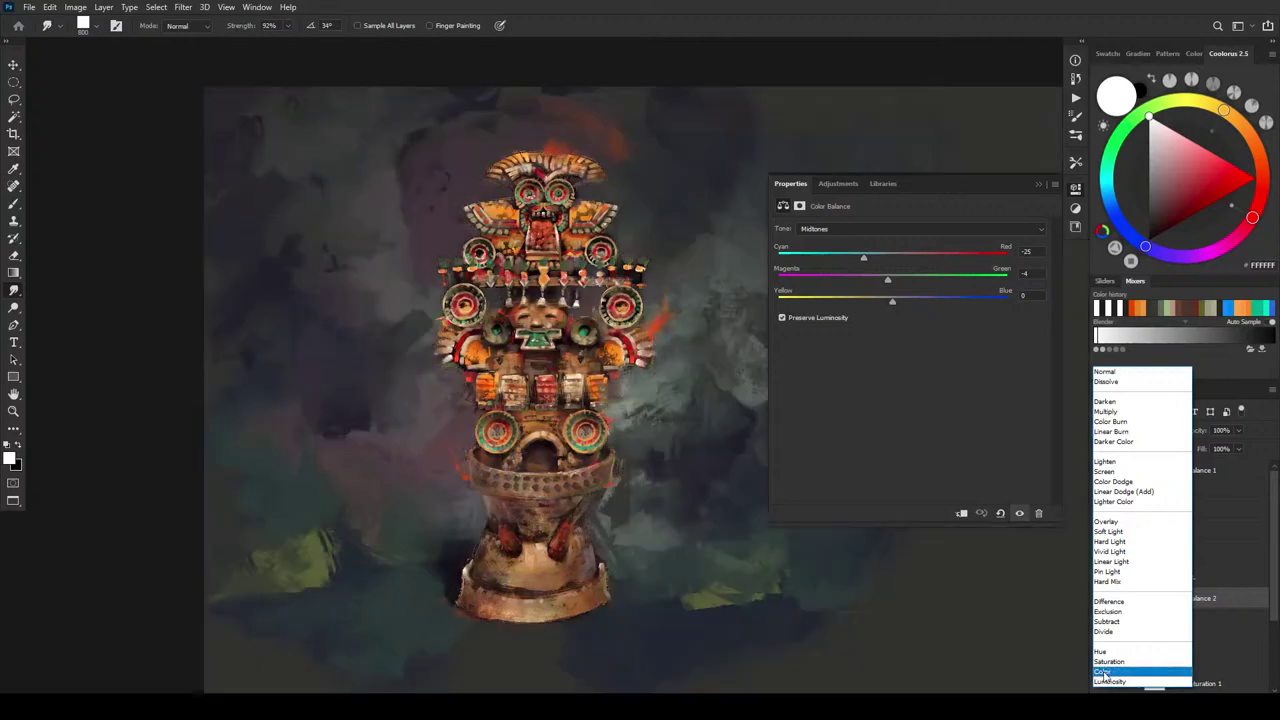
{"action": "left_click", "coordinate": [1103, 672]}
{"action": "left_click", "coordinate": [1115, 432]}
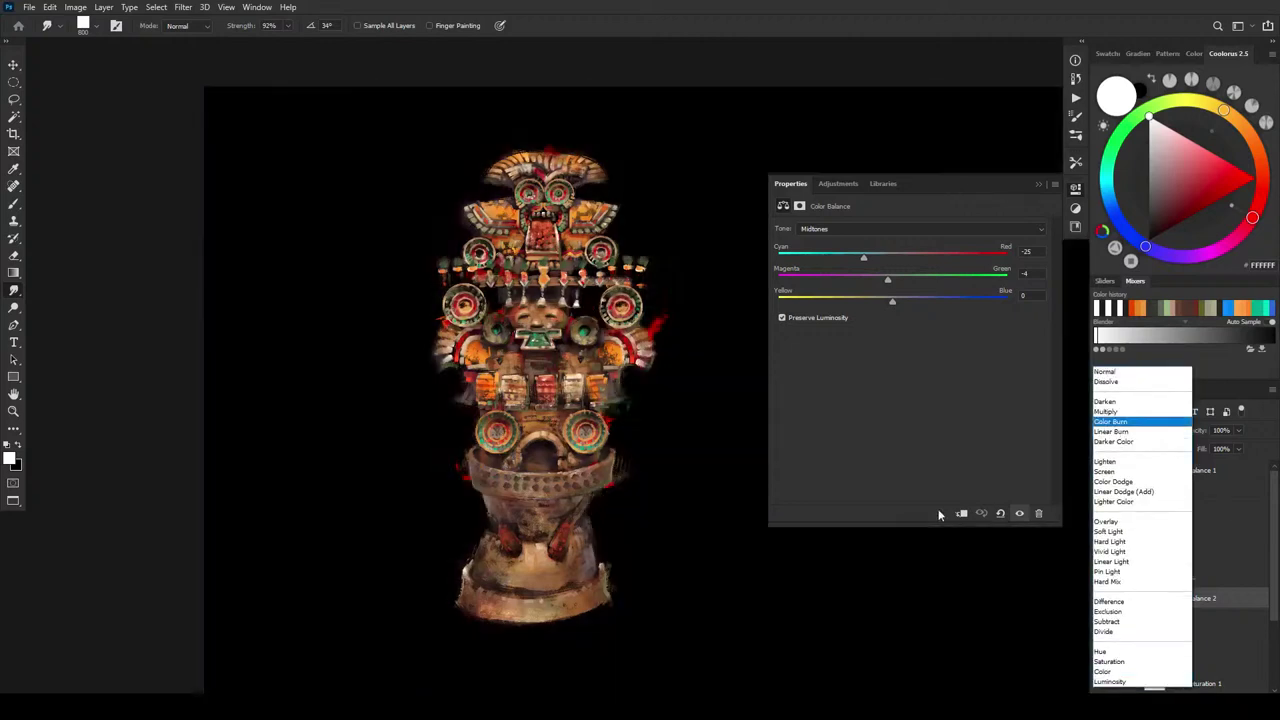
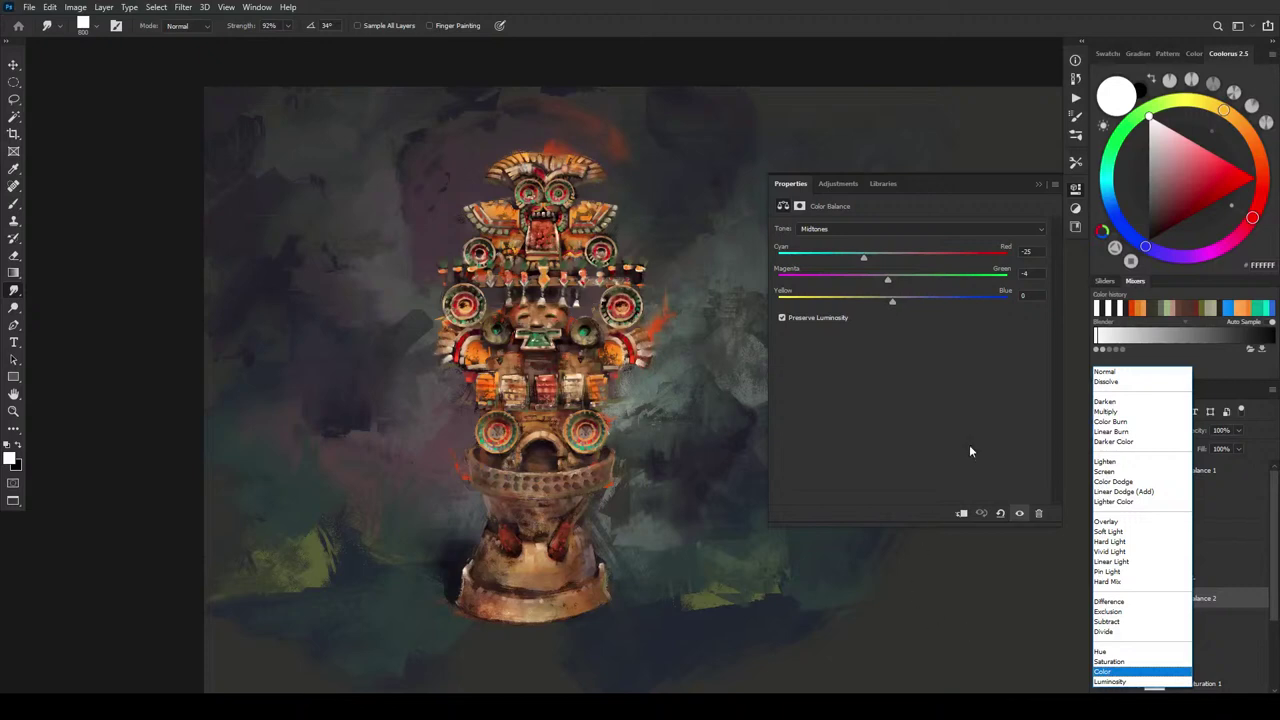
{"action": "left_click", "coordinate": [1107, 373]}
{"action": "left_click", "coordinate": [1038, 186]}
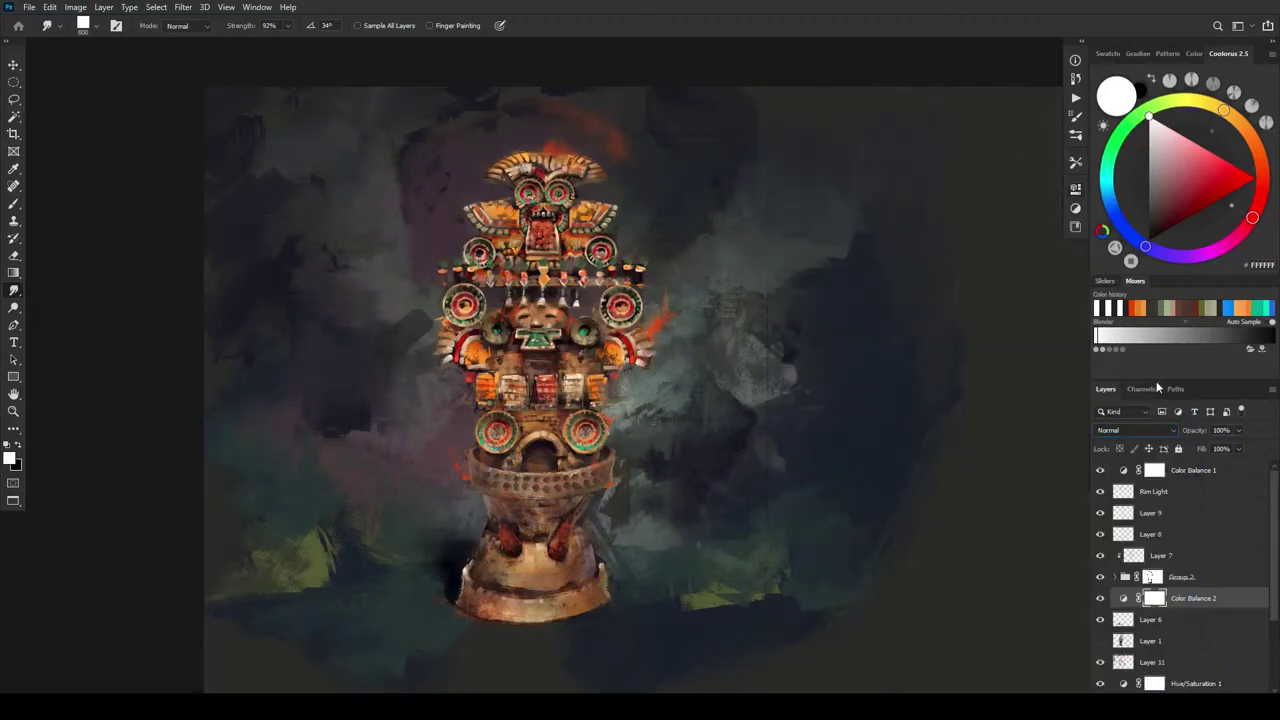
- Hide the Color Balance 1 adjustment and add a new empty layer above the Rim Light layer
{"action": "left_click", "coordinate": [1100, 470]}
{"action": "left_click", "coordinate": [1160, 491]}
{"action": "key", "text": "x"}
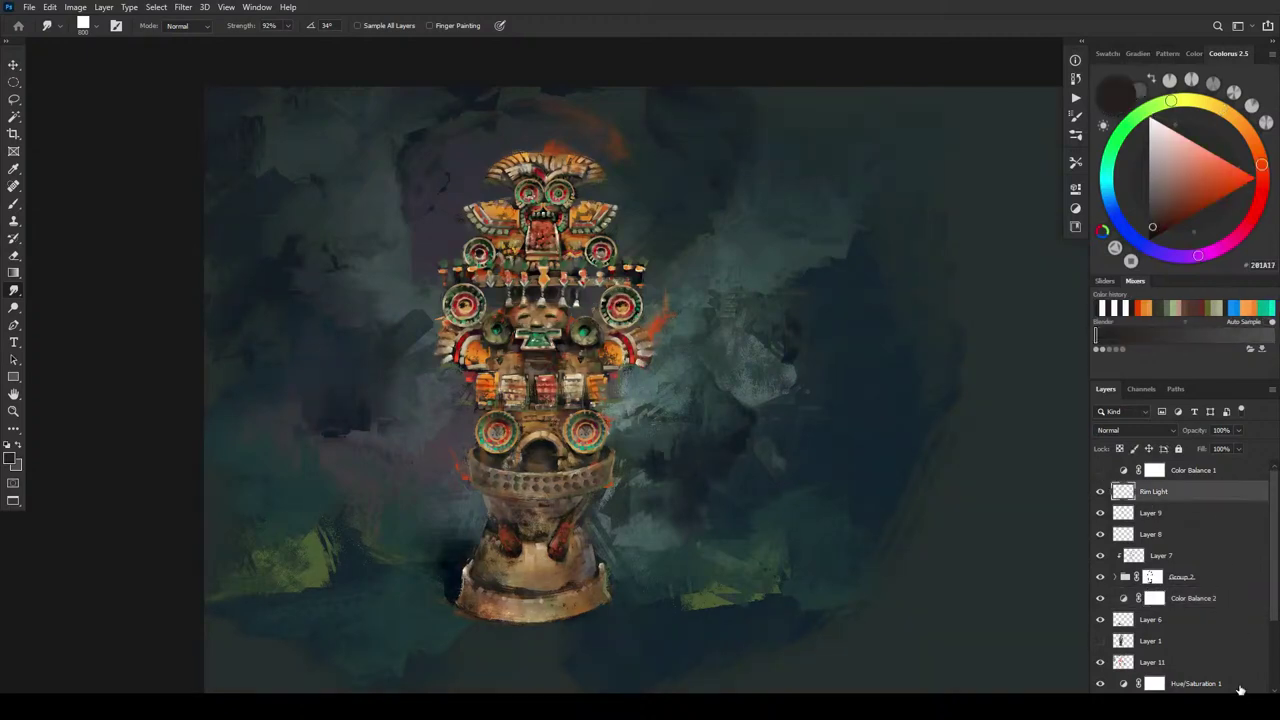
{"action": "left_click", "coordinate": [1243, 691]}
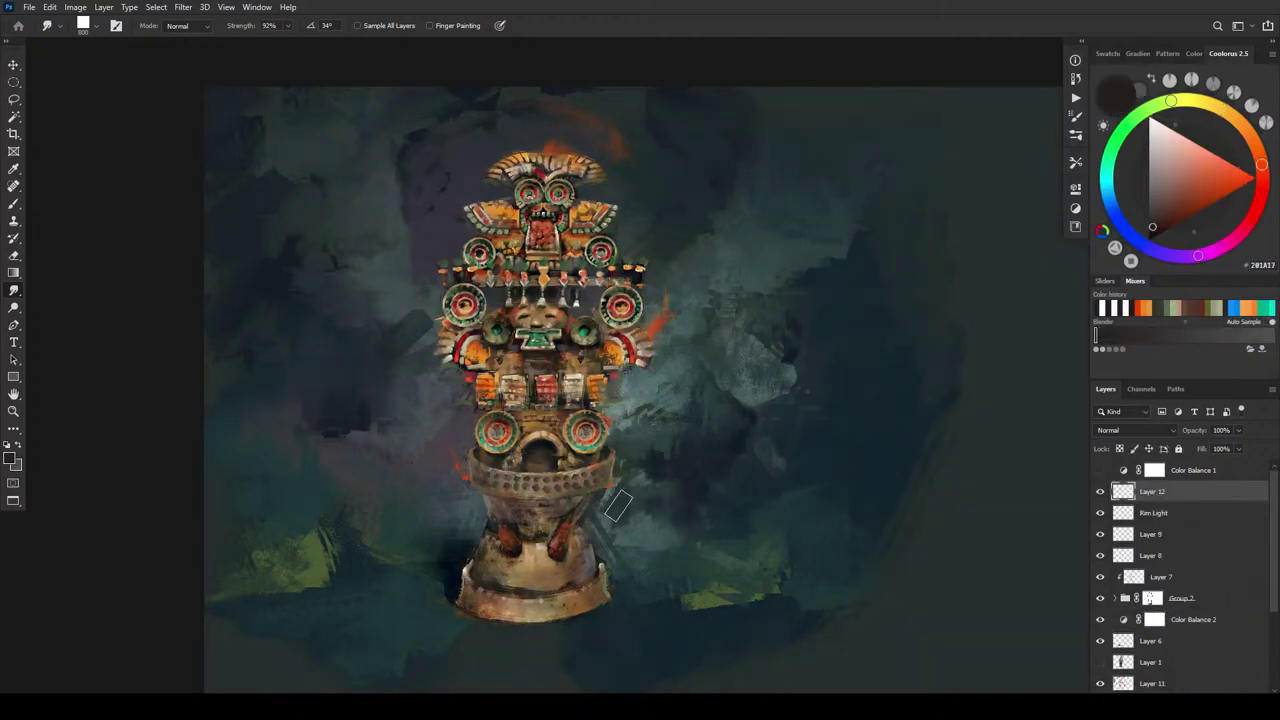
- Brush a dark blue sampled from the background over the totem's pedestal to dull its warm lower part
{"action": "key", "text": "b"}
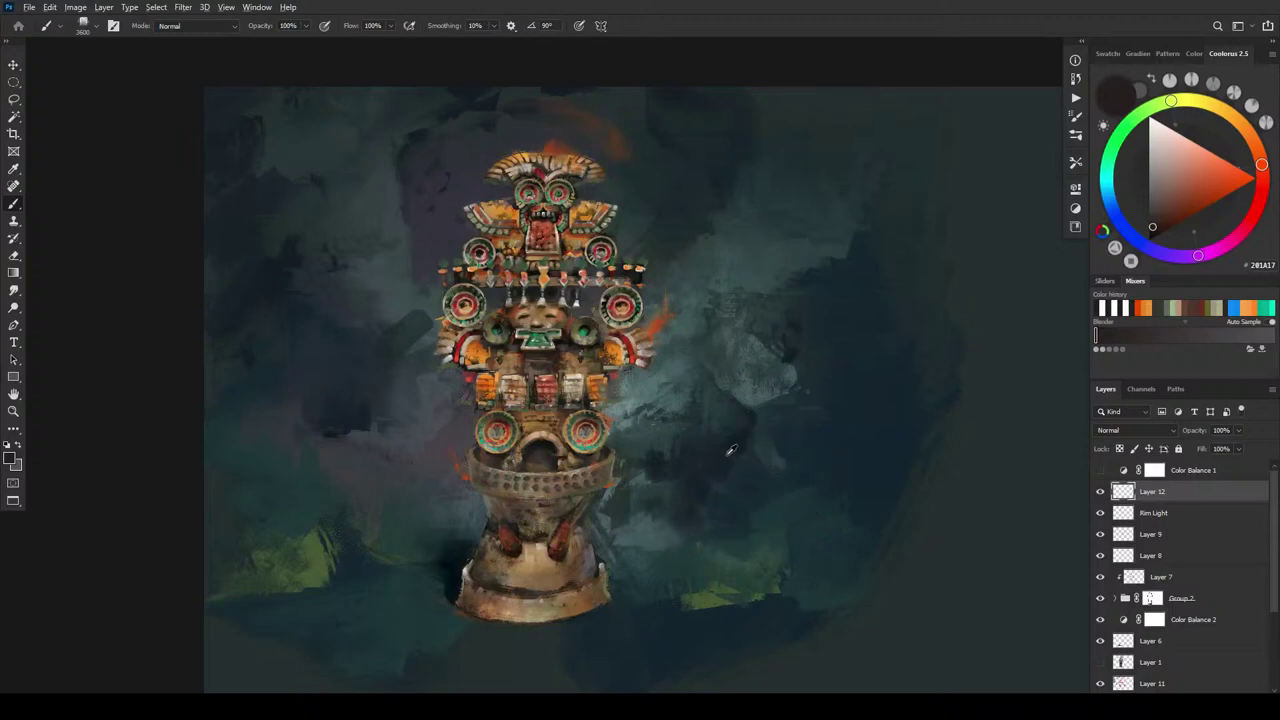
{"action": "left_click", "coordinate": [725, 455], "text": "alt"}
{"action": "mouse_move", "coordinate": [525, 530]}
{"action": "left_mouse_down"}
{"action": "mouse_move", "coordinate": [634, 629]}
{"action": "mouse_move", "coordinate": [500, 629]}
{"action": "mouse_move", "coordinate": [634, 629]}
{"action": "mouse_move", "coordinate": [484, 545]}
{"action": "left_mouse_up"}
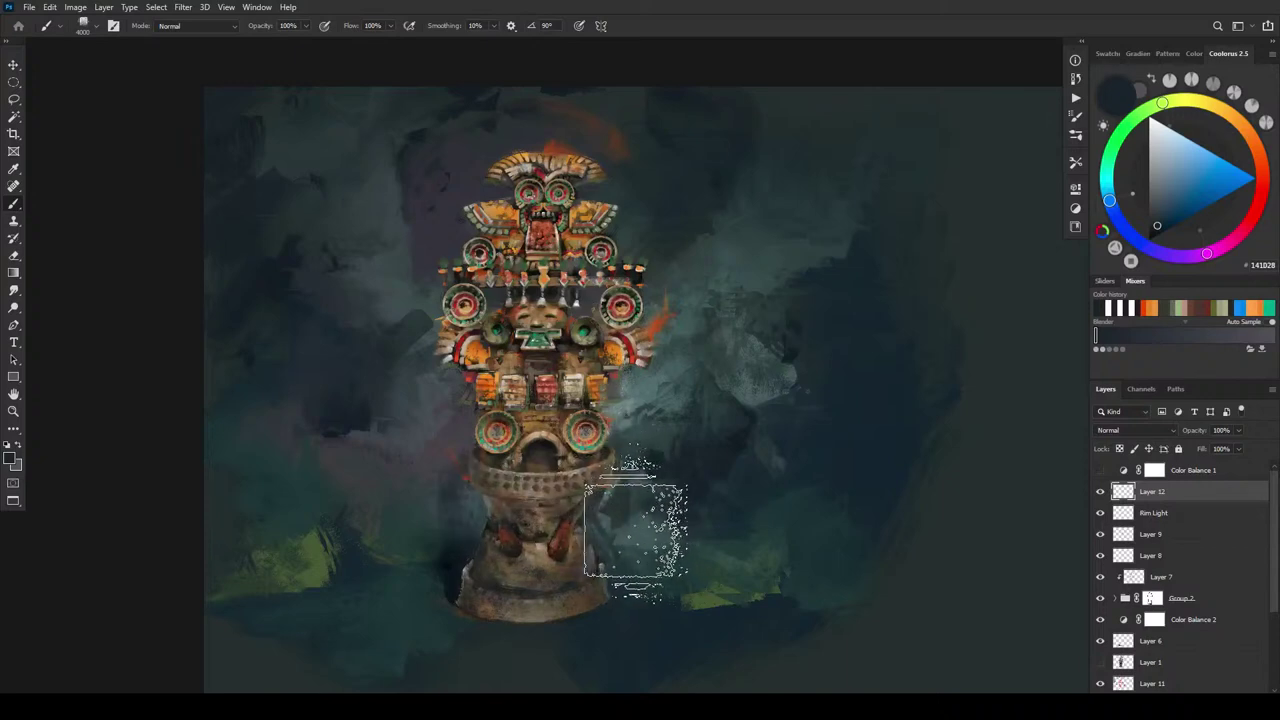
- Paint grey-teal sampled beside the pedestal over its upper body, reducing the brush size from 2000 to 400
{"action": "left_click", "coordinate": [639, 530], "text": "alt"}
{"action": "key", "text": "bracketleft"}
{"action": "key", "text": "bracketleft"}
{"action": "key", "text": "bracketleft"}
{"action": "mouse_move", "coordinate": [591, 523]}
{"action": "left_mouse_down"}
{"action": "mouse_move", "coordinate": [497, 529]}
{"action": "mouse_move", "coordinate": [517, 509]}
{"action": "left_mouse_up"}
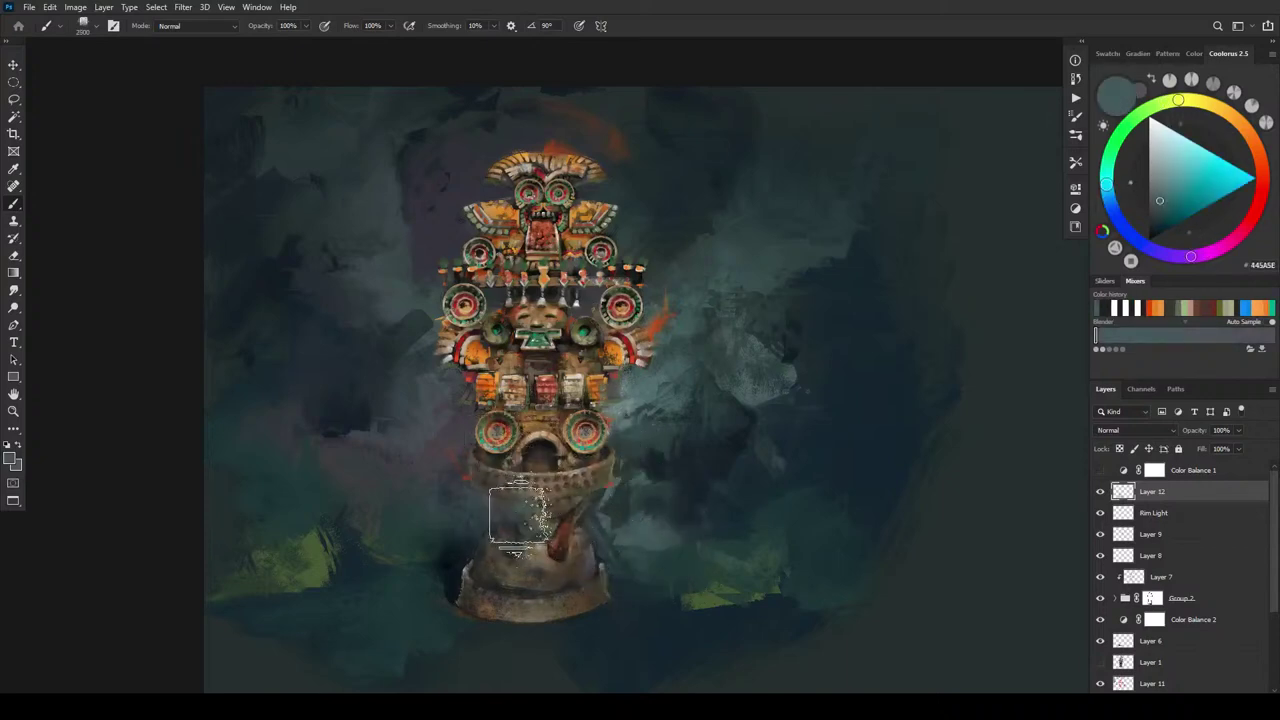
{"action": "key", "text": "bracketleft"}
{"action": "key", "text": "bracketleft"}
{"action": "key", "text": "bracketleft"}
{"action": "key", "text": "bracketleft"}
{"action": "key", "text": "bracketleft"}
{"action": "key", "text": "bracketleft"}
{"action": "key", "text": "bracketleft"}
{"action": "key", "text": "bracketleft"}
{"action": "key", "text": "bracketleft"}
{"action": "key", "text": "bracketleft"}
{"action": "key", "text": "bracketleft"}
{"action": "key", "text": "bracketleft"}
{"action": "key", "text": "bracketleft"}
{"action": "key", "text": "bracketleft"}
{"action": "key", "text": "bracketleft"}
{"action": "key", "text": "bracketleft"}
{"action": "key", "text": "bracketleft"}
{"action": "key", "text": "bracketleft"}
{"action": "key", "text": "bracketleft"}
{"action": "key", "text": "bracketleft"}
{"action": "key", "text": "bracketleft"}
{"action": "key", "text": "bracketleft"}
{"action": "key", "text": "bracketleft"}
{"action": "key", "text": "bracketleft"}
{"action": "key", "text": "bracketleft"}
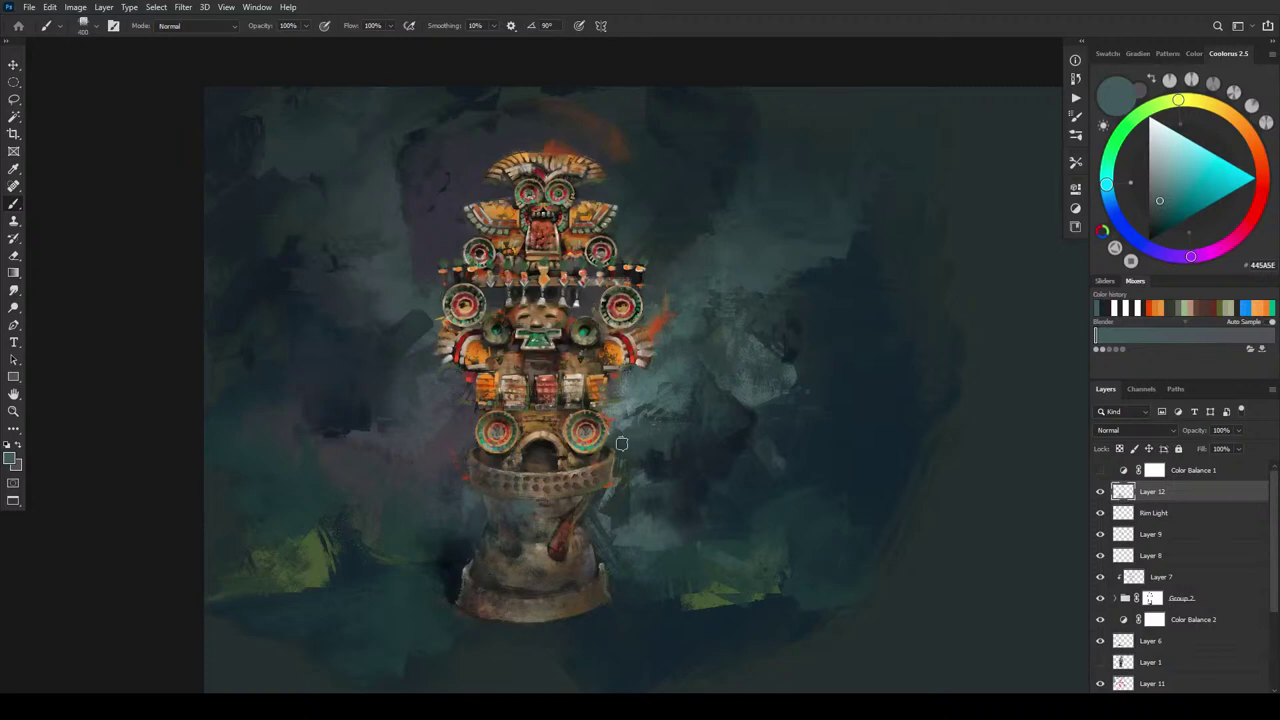
- Enlarge the brush and blend the pedestal's base and outer edges into the background with a sampled dark blue
{"action": "key", "text": "bracketright"}
{"action": "key", "text": "bracketright"}
{"action": "key", "text": "bracketright"}
{"action": "key", "text": "bracketright"}
{"action": "key", "text": "bracketright"}
{"action": "left_click", "coordinate": [615, 565], "text": "alt"}
{"action": "key", "text": "bracketright"}
{"action": "key", "text": "bracketright"}
{"action": "key", "text": "bracketright"}
{"action": "key", "text": "bracketright"}
{"action": "key", "text": "bracketright"}
{"action": "key", "text": "bracketright"}
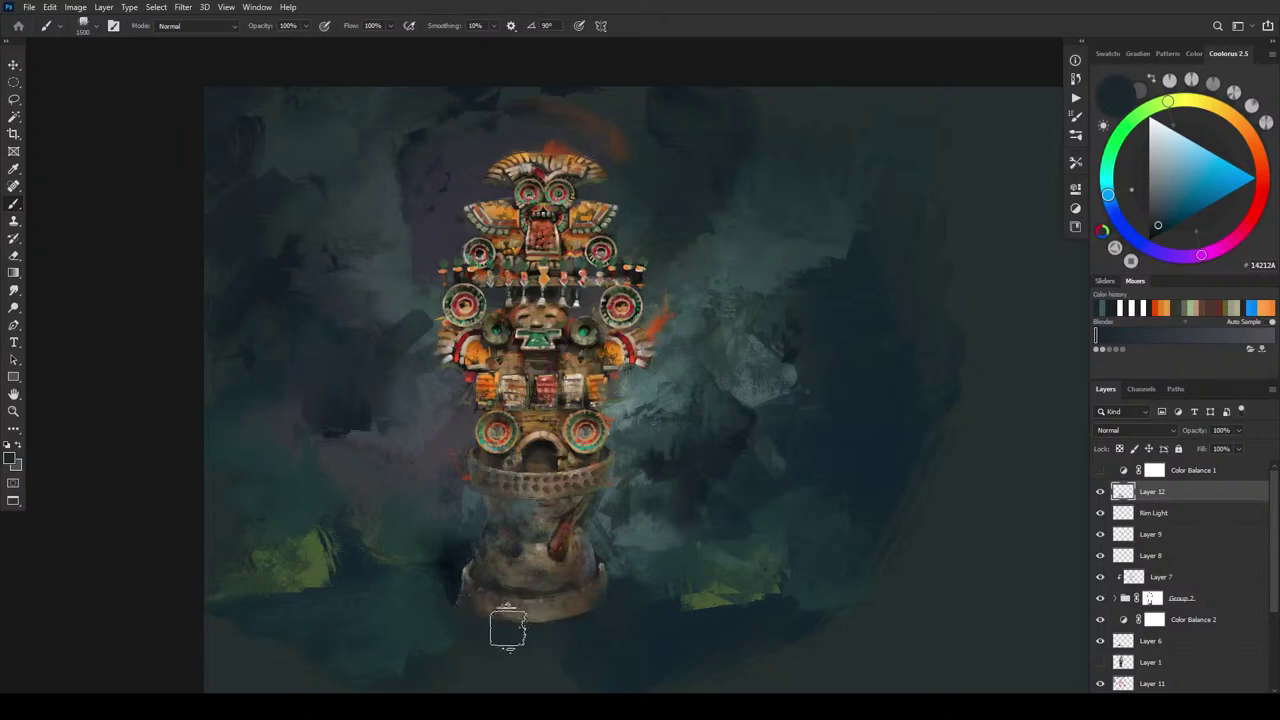
{"action": "key", "text": "bracketright"}
{"action": "key", "text": "bracketright"}
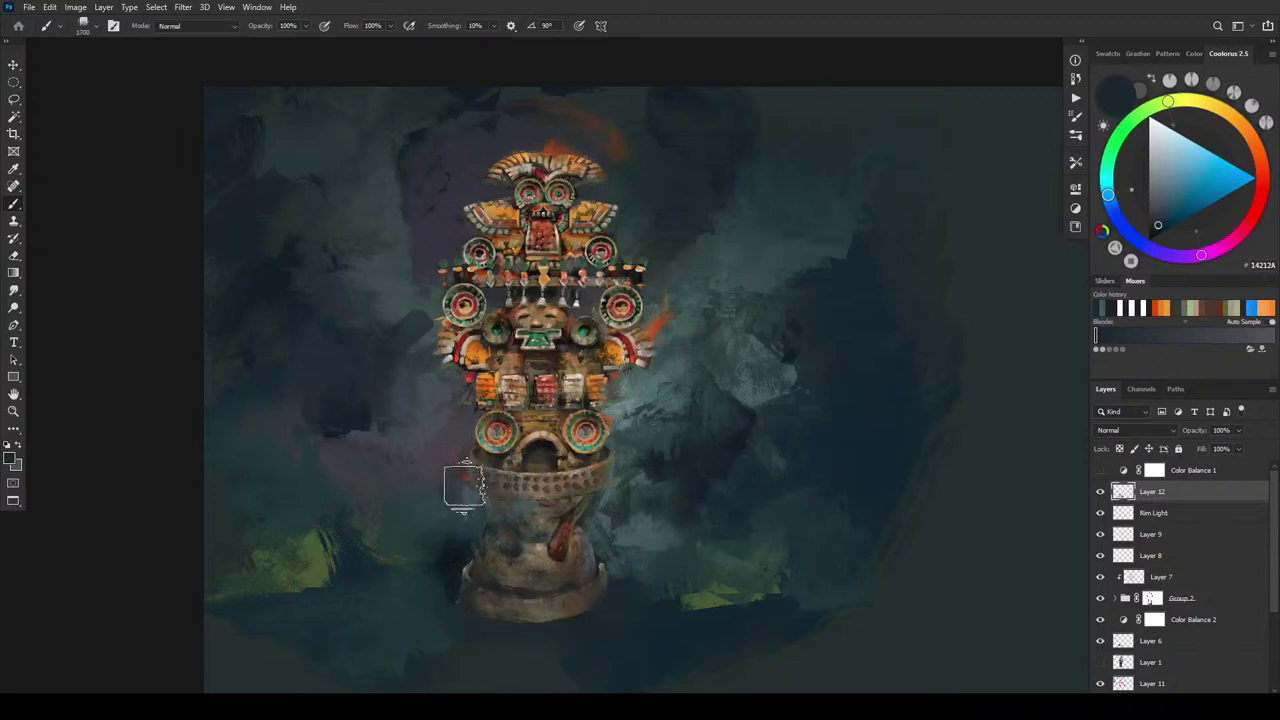
- Darken the edges of the totem's middle section with the same dark blue, using progressively smaller brush sizes
{"action": "key", "text": "bracketleft"}
{"action": "key", "text": "bracketleft"}
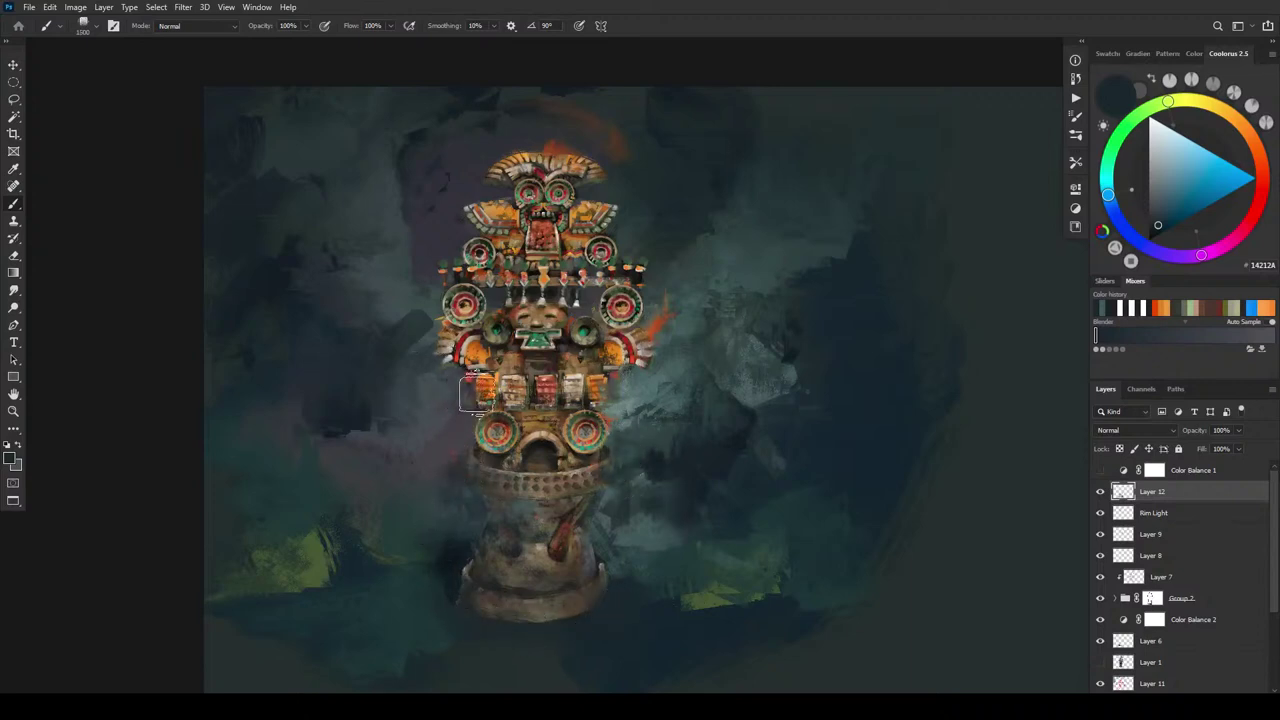
{"action": "key", "text": "bracketleft"}
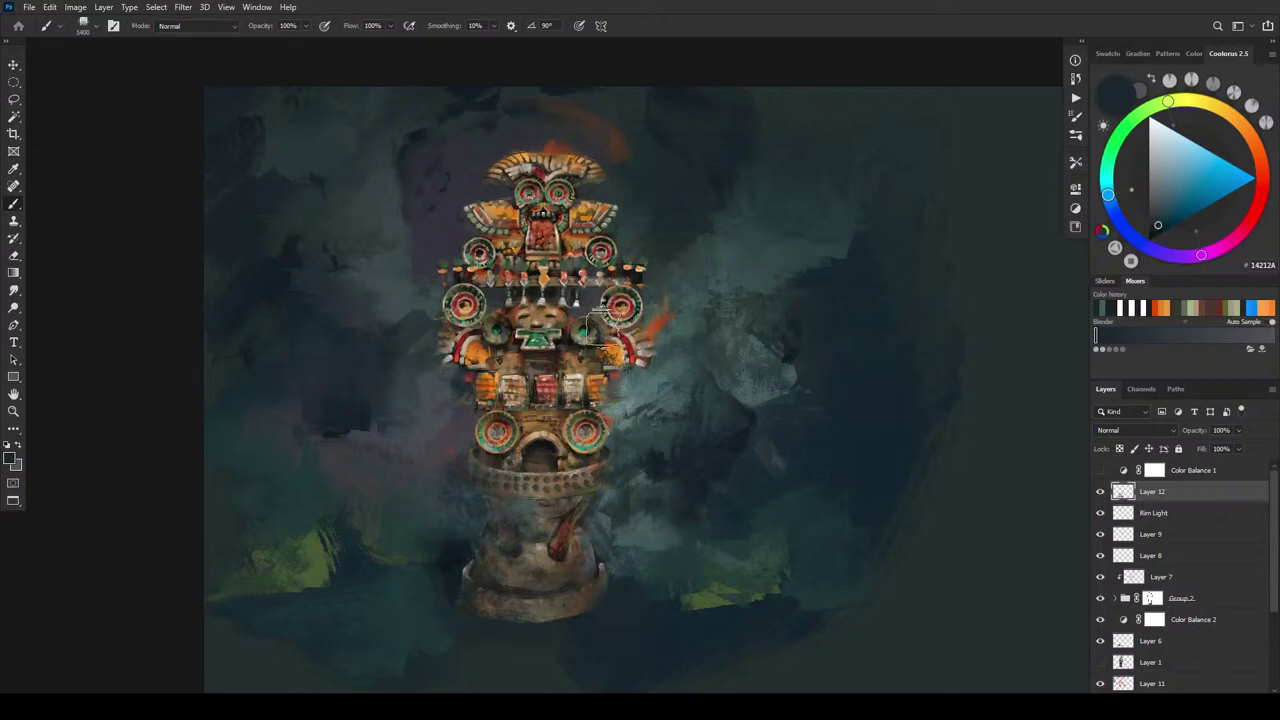
{"action": "key", "text": "bracketleft"}
{"action": "key", "text": "bracketleft"}
{"action": "key", "text": "bracketleft"}
{"action": "key", "text": "bracketleft"}
{"action": "key", "text": "bracketleft"}
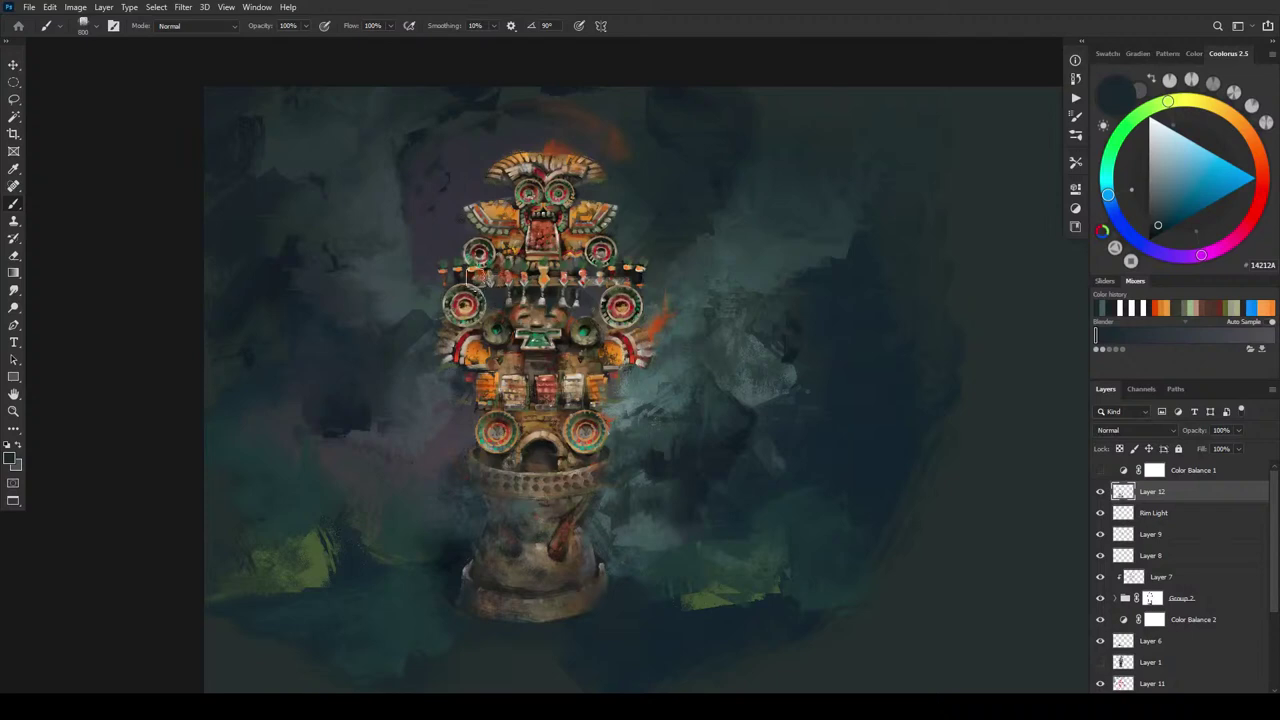
- Tone down the orange strokes around the totem's crown with sampled dark teal and purple-grey, undoing the last stroke
{"action": "left_click", "coordinate": [642, 268], "text": "alt"}
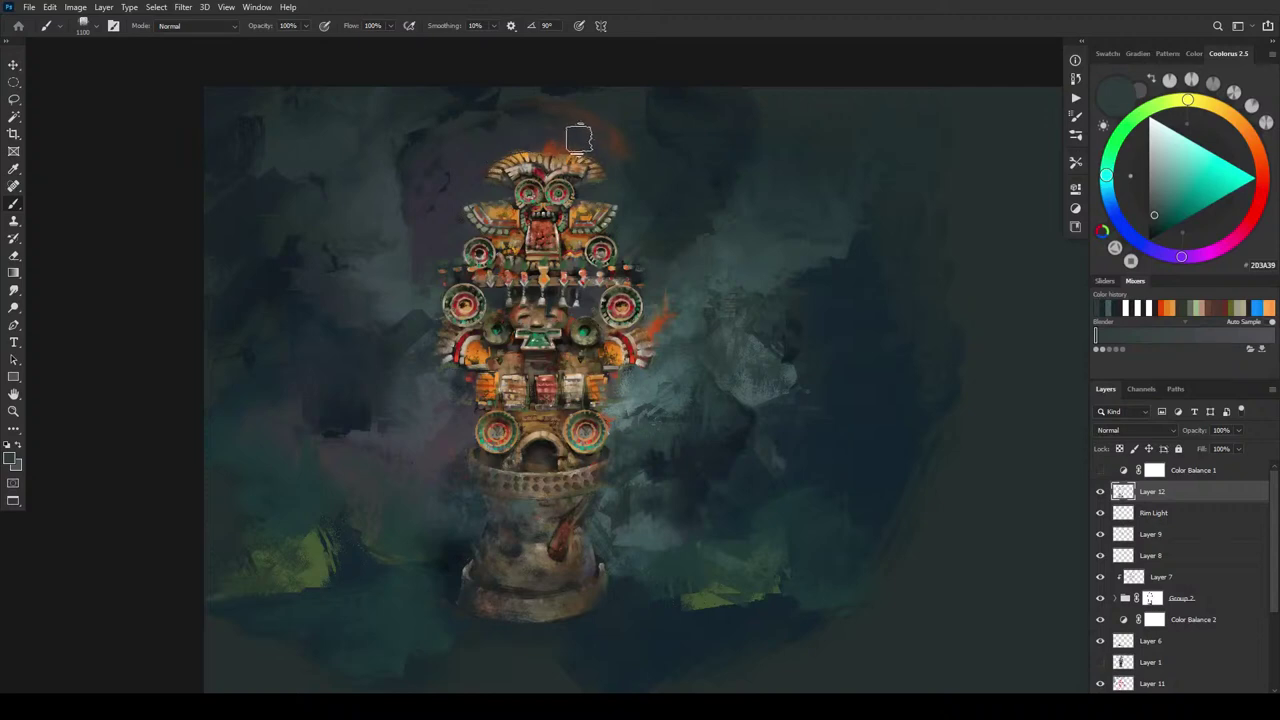
{"action": "key", "text": "bracketleft"}
{"action": "key", "text": "bracketleft"}
{"action": "key", "text": "bracketleft"}
{"action": "key", "text": "bracketleft"}
{"action": "key", "text": "bracketleft"}
{"action": "key", "text": "bracketleft"}
{"action": "key", "text": "bracketleft"}
{"action": "key", "text": "bracketright"}
{"action": "key", "text": "bracketright"}
{"action": "key", "text": "bracketleft"}
{"action": "left_click", "coordinate": [471, 168], "text": "alt"}
{"action": "key", "text": "ctrl+z"}
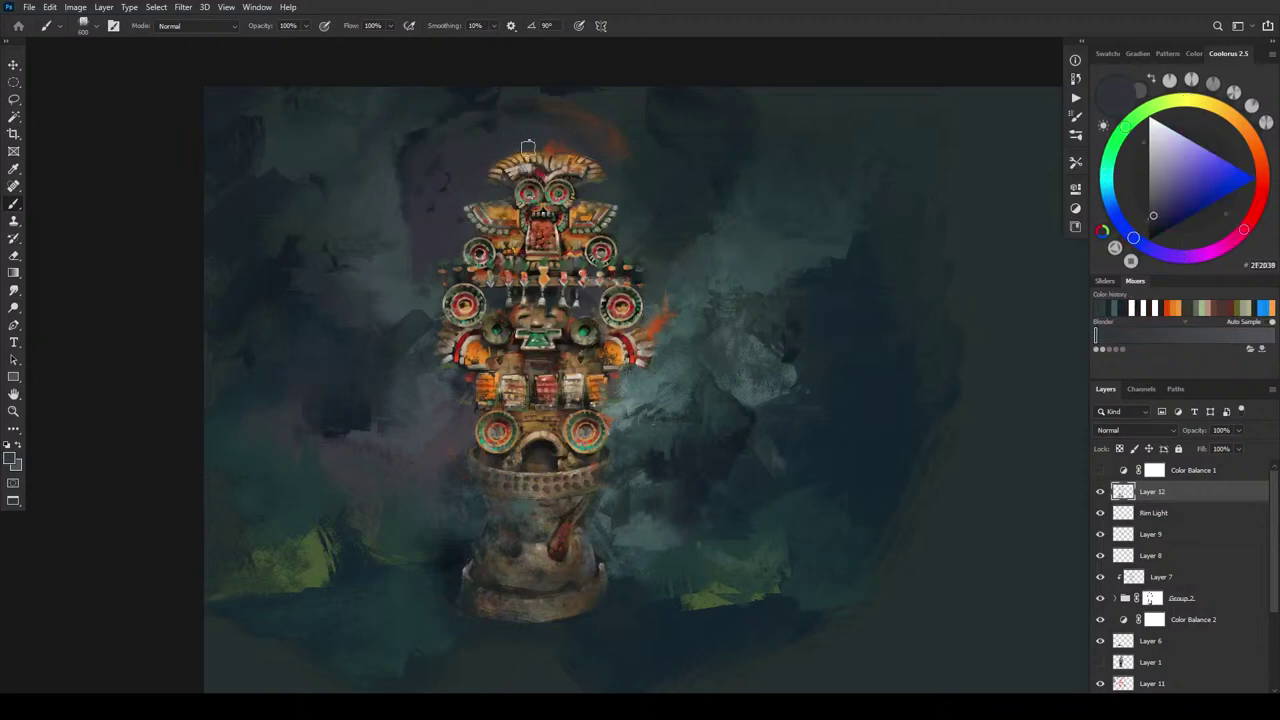
- Touch up the crown's feathers and their edges with brown and tan tones sampled from the crown area
{"action": "left_click", "coordinate": [521, 147], "text": "alt"}
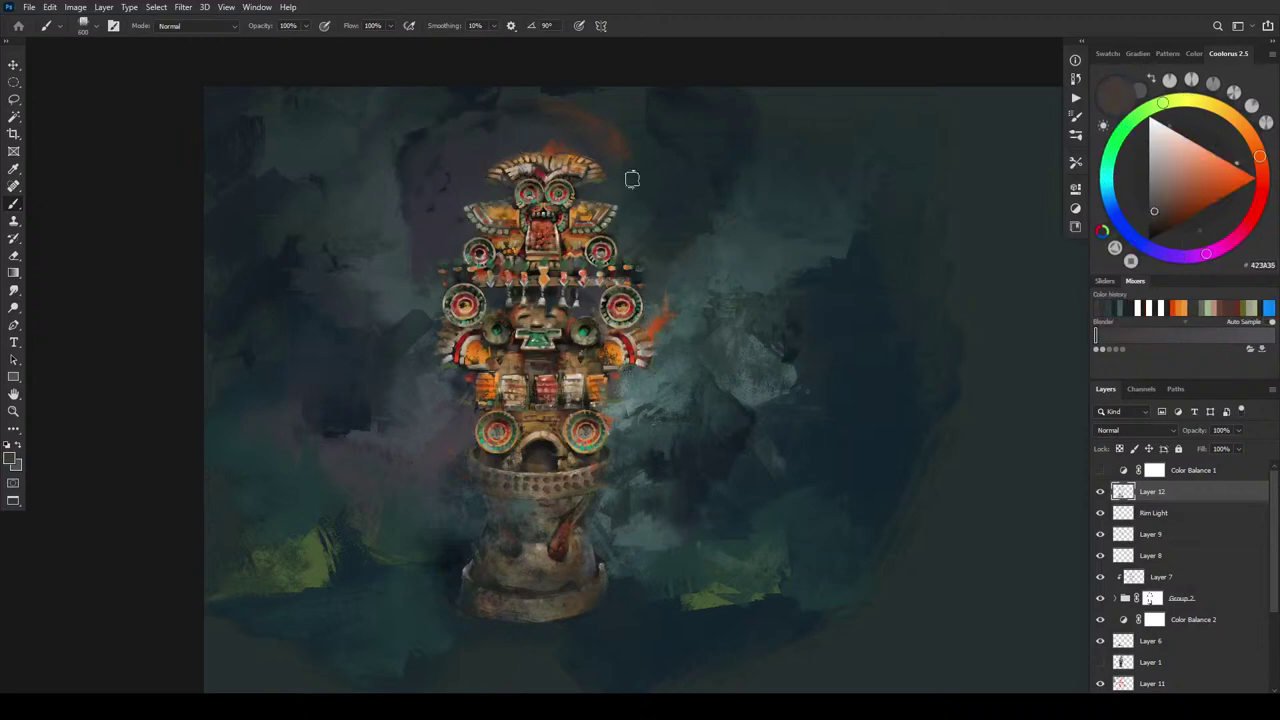
{"action": "left_click", "coordinate": [523, 157], "text": "alt"}
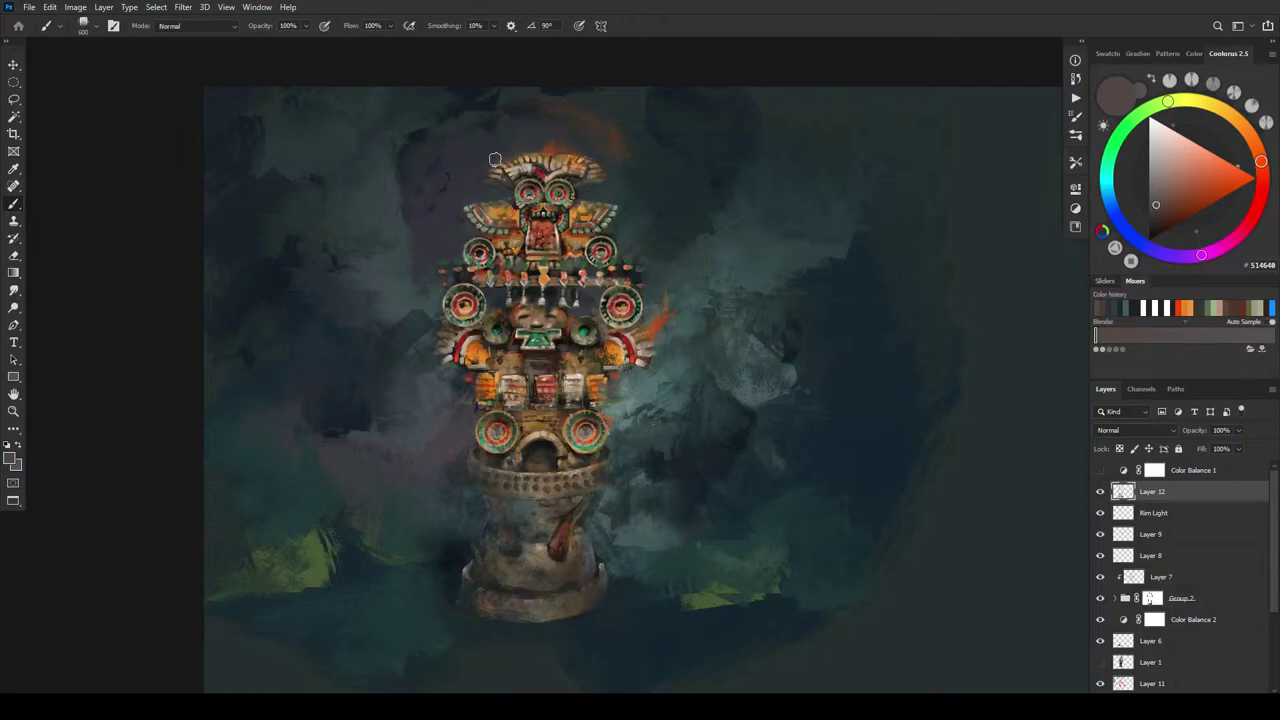
{"action": "left_click", "coordinate": [515, 158], "text": "alt"}
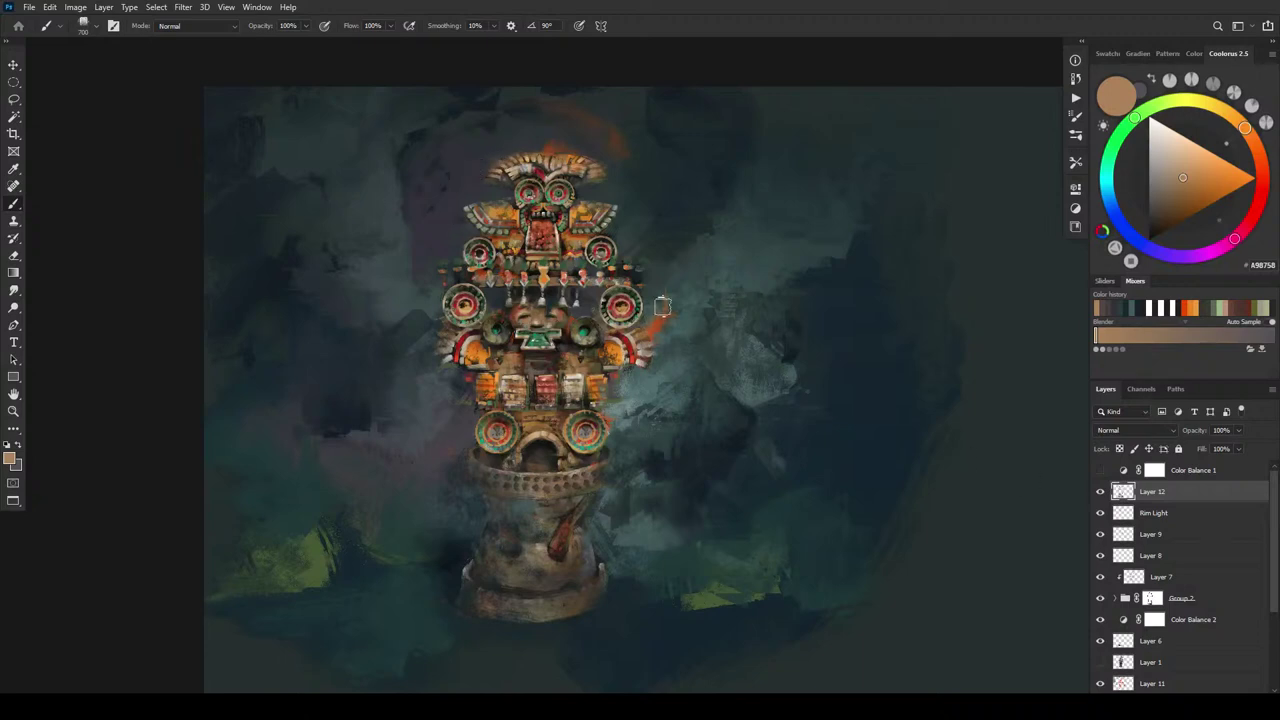
- Soften the totem's side ornaments and wings with dark teal, grey and brown tones sampled around them
{"action": "left_click", "coordinate": [653, 286], "text": "alt"}
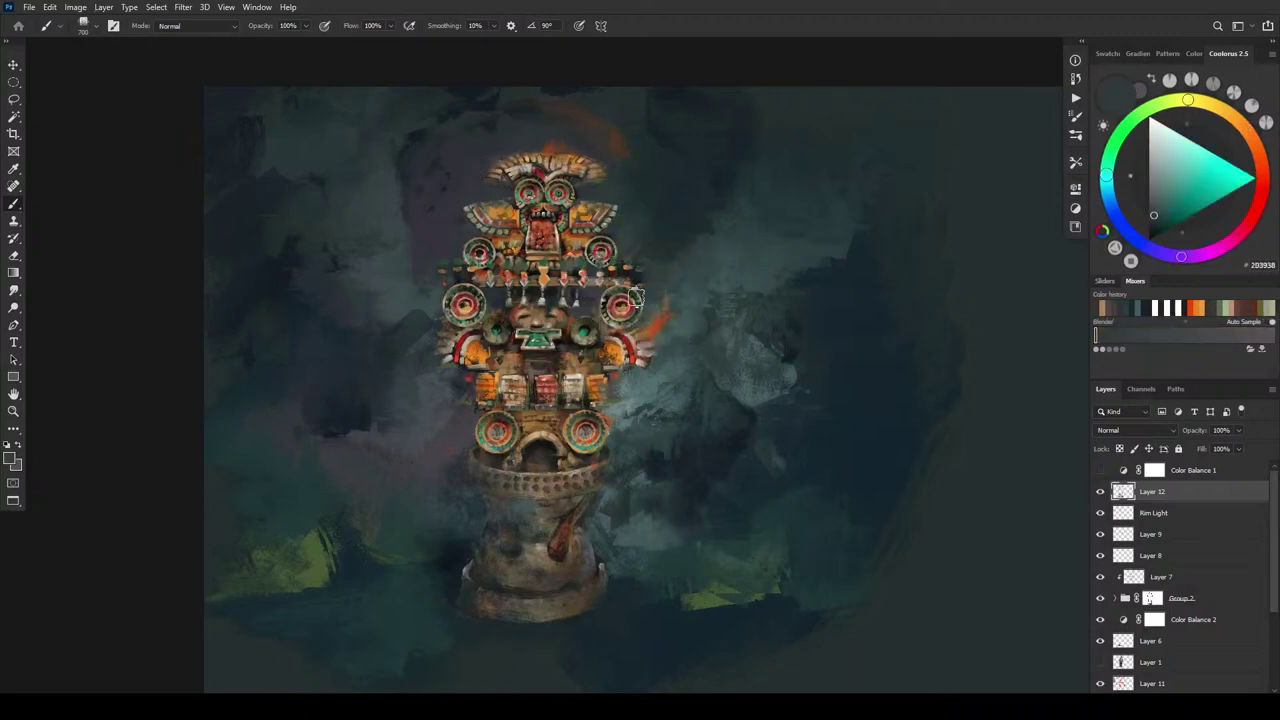
{"action": "left_click", "coordinate": [592, 289], "text": "alt"}
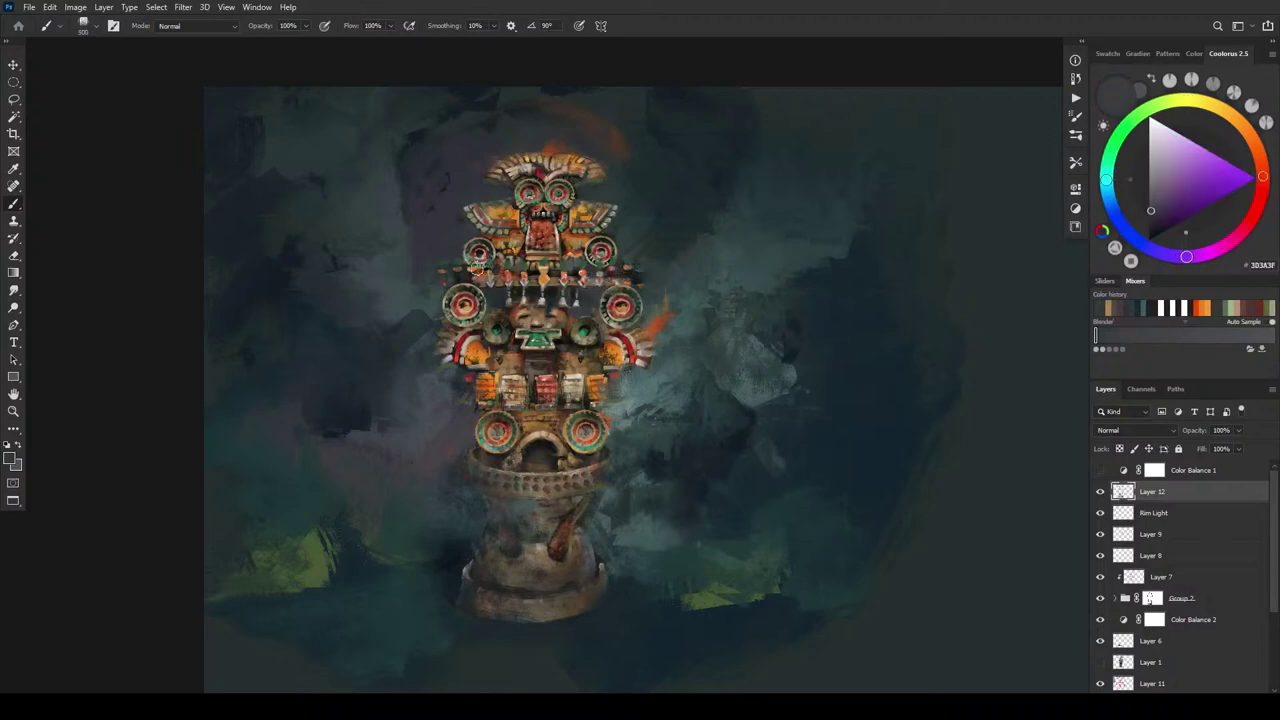
{"action": "left_click", "coordinate": [490, 234], "text": "alt"}
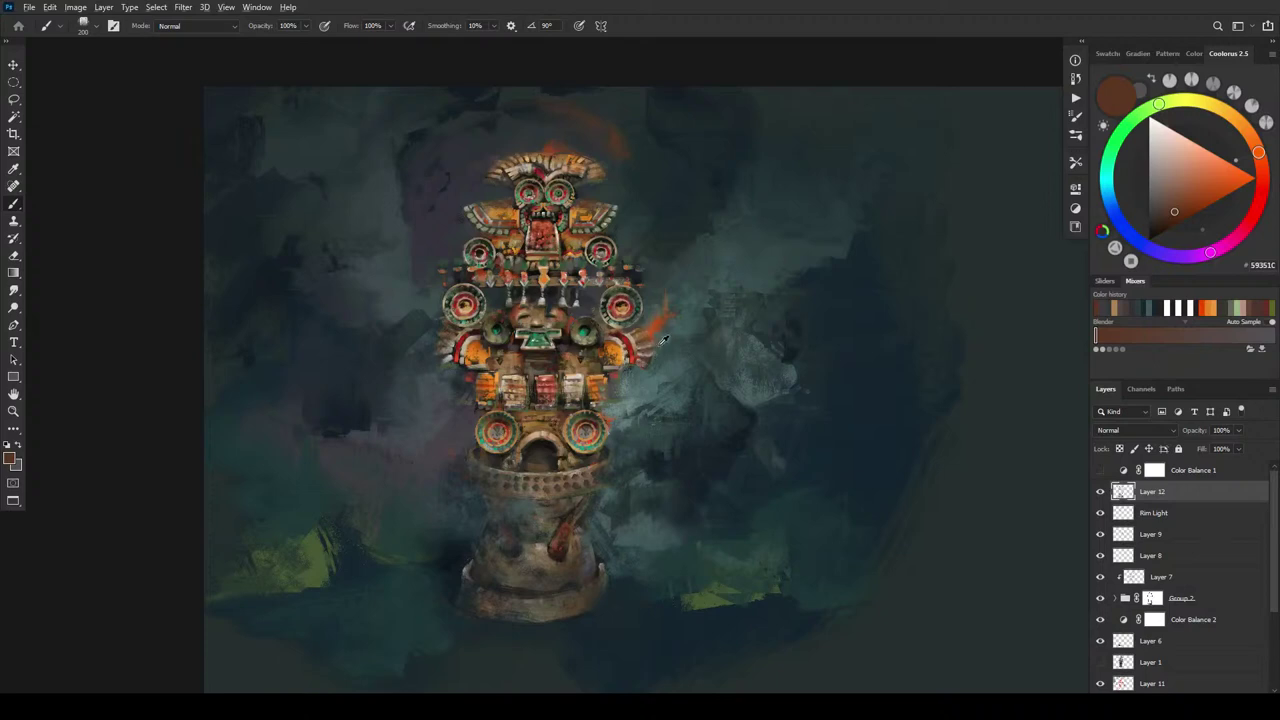
{"action": "left_click", "coordinate": [636, 338], "text": "alt"}
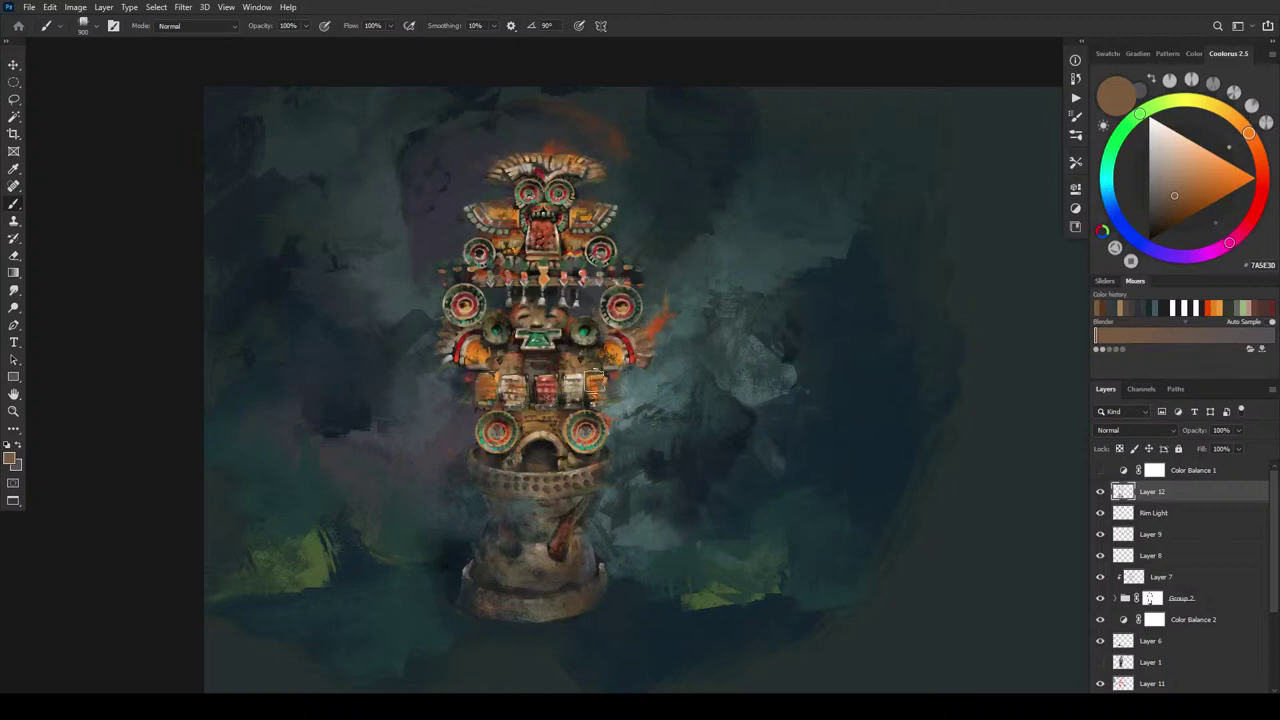
- Touch up the totem's side panels with sampled orange tones and turn the Color Balance 1 layer back on
{"action": "left_click", "coordinate": [597, 384], "text": "alt"}
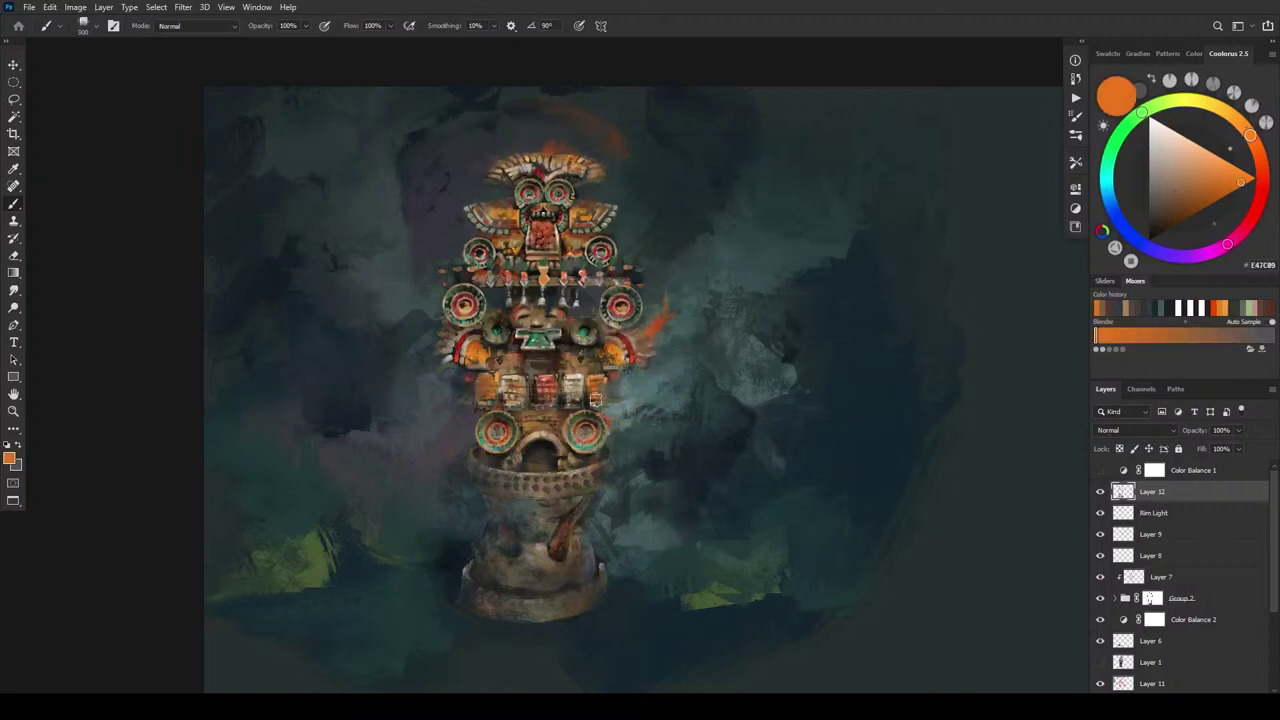
{"action": "left_click", "coordinate": [606, 378], "text": "alt"}
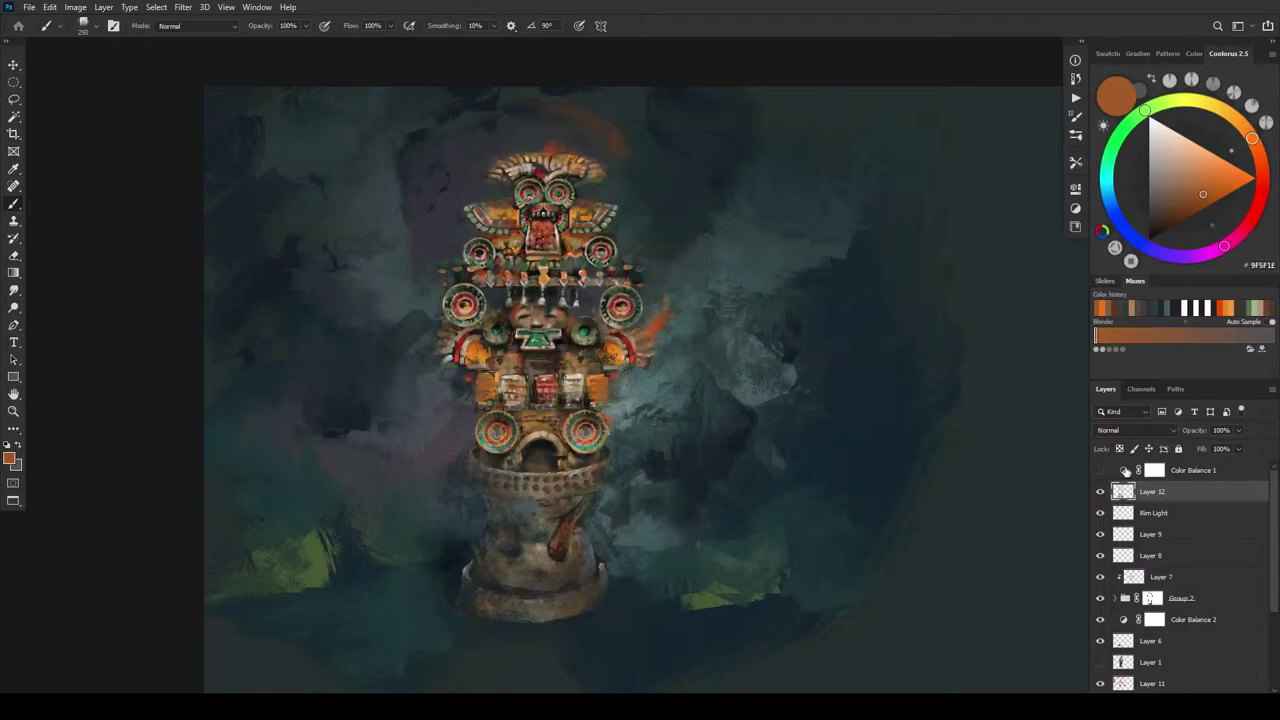
{"action": "left_click", "coordinate": [1100, 471]}
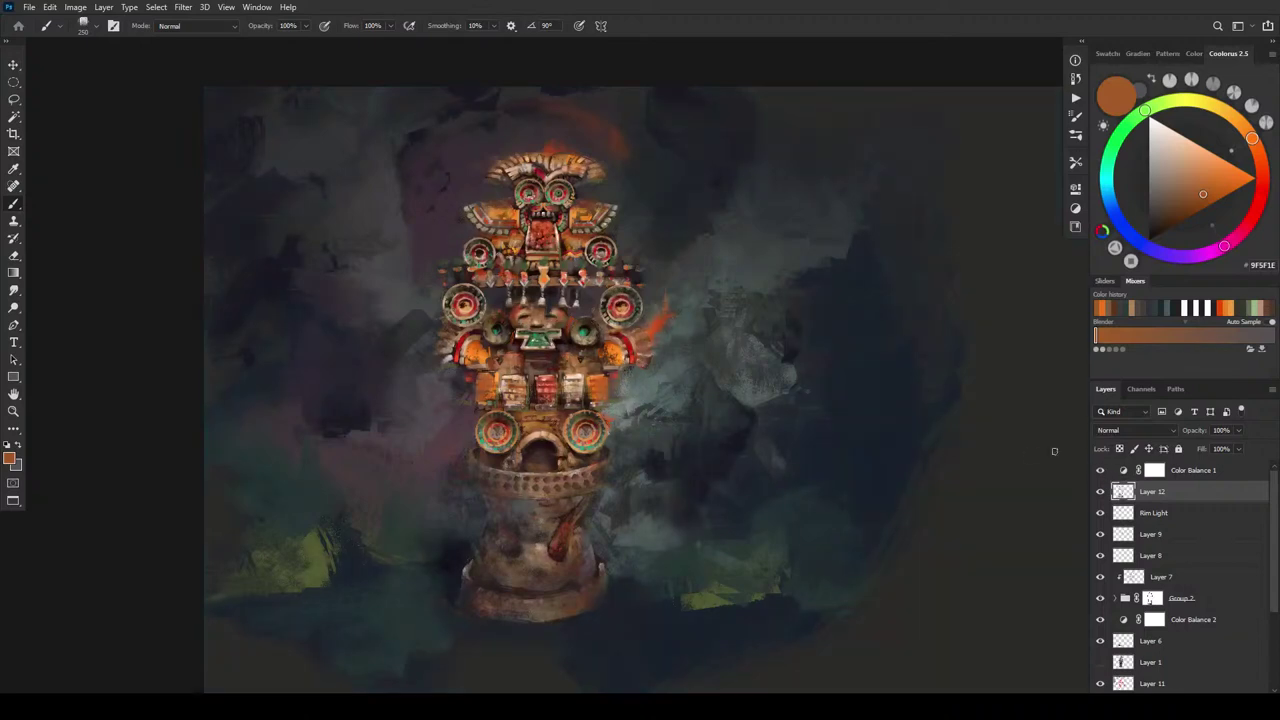
- Paint over the background on the totem's left with sampled dark grey (#454244), varying the brush size
{"action": "key", "text": "]"}
{"action": "key", "text": "]"}
{"action": "key", "text": "]"}
{"action": "key", "text": "]"}
{"action": "key", "text": "]"}
{"action": "left_click", "coordinate": [397, 268], "text": "alt"}
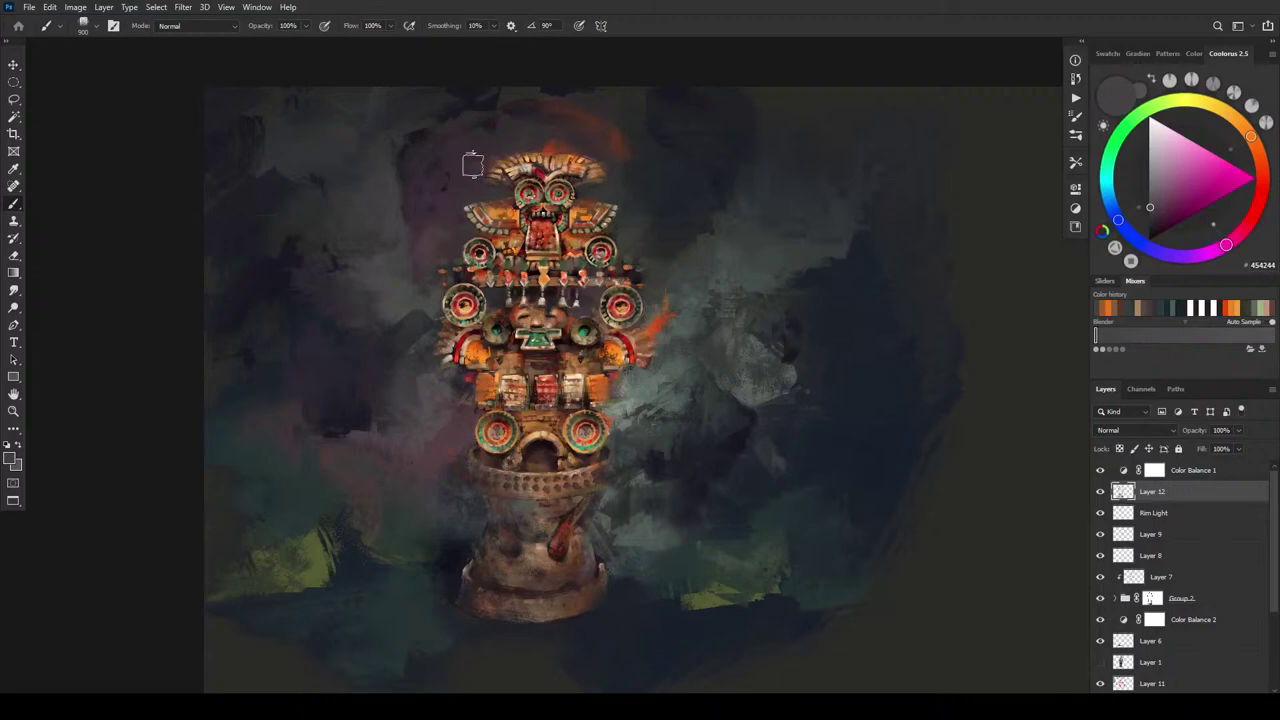
{"action": "key", "text": "bracketleft"}
{"action": "key", "text": "bracketleft"}
{"action": "key", "text": "bracketleft"}
{"action": "key", "text": "bracketleft"}
{"action": "key", "text": "bracketright"}
{"action": "key", "text": "bracketright"}
{"action": "key", "text": "bracketright"}
{"action": "key", "text": "bracketright"}
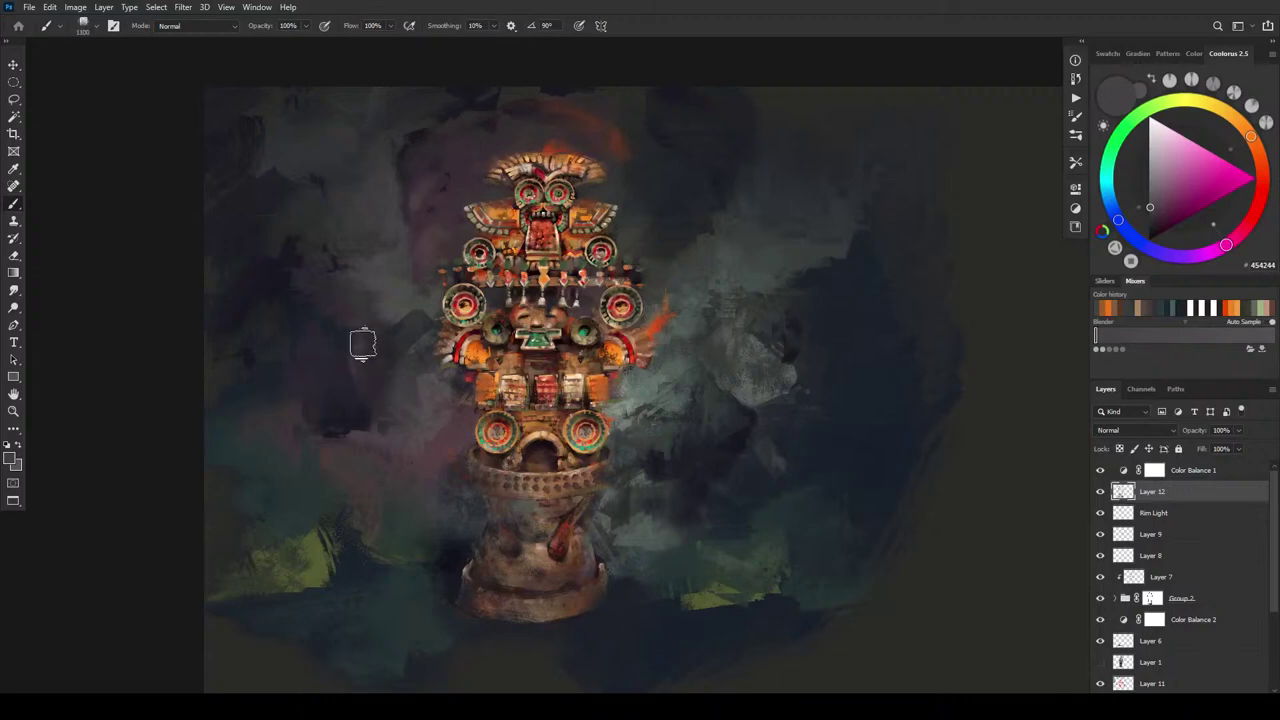
- Blend the background on the totem's right with a neutral dark grey (#383838), using a smaller brush
{"action": "key", "text": "bracketleft"}
{"action": "key", "text": "bracketleft"}
{"action": "key", "text": "bracketleft"}
{"action": "left_click", "coordinate": [721, 347], "text": "alt"}
{"action": "key", "text": "["}
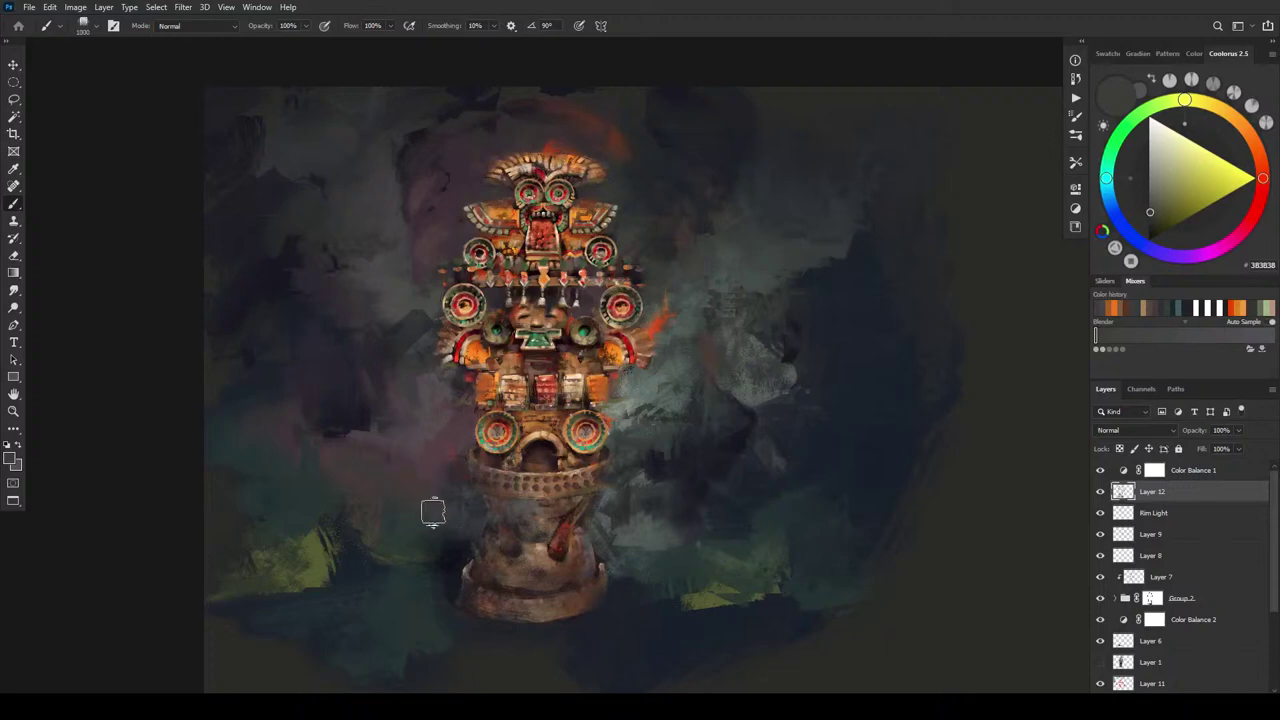
- Add reddish-brown accents to the background around the totem with a sampled tone (#684138) and progressively smaller brush sizes
{"action": "left_click", "coordinate": [457, 463], "text": "alt"}
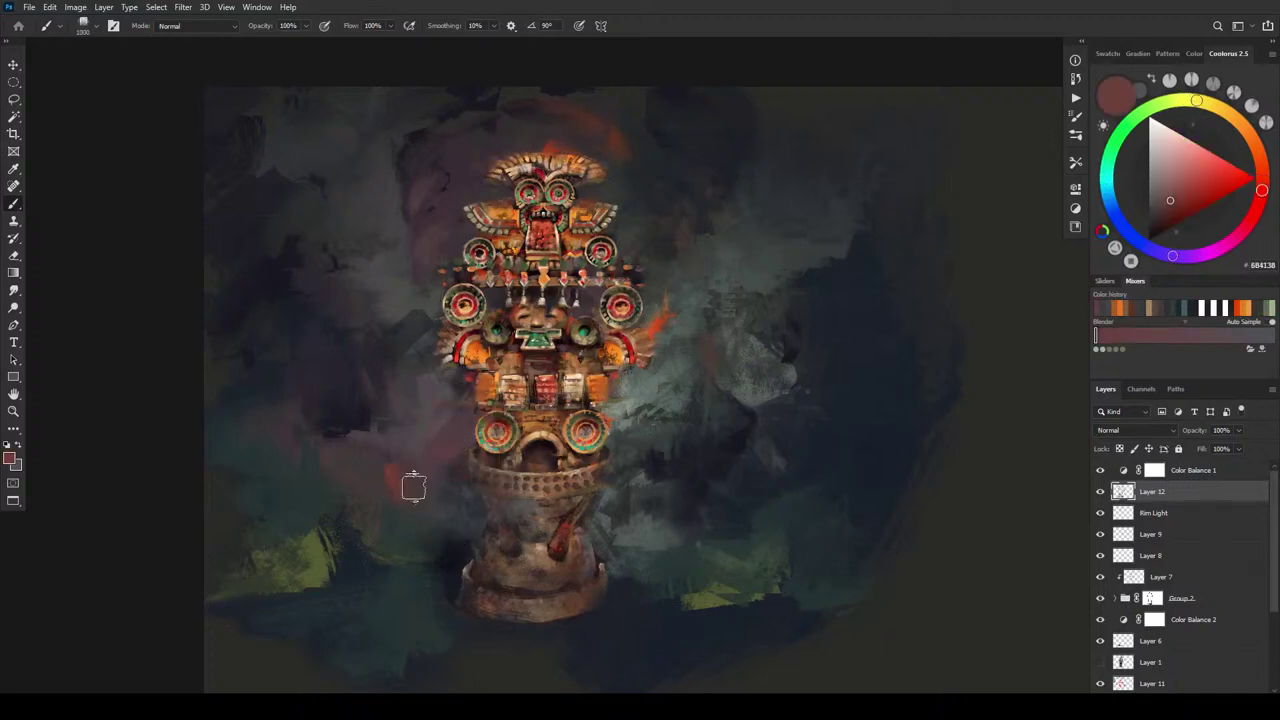
{"action": "key", "text": "bracketleft"}
{"action": "key", "text": "bracketleft"}
{"action": "key", "text": "bracketleft"}
{"action": "key", "text": "bracketleft"}
{"action": "key", "text": "bracketleft"}
{"action": "key", "text": "bracketleft"}
{"action": "key", "text": "bracketleft"}
{"action": "key", "text": "bracketleft"}
- Compare the painting with and without the Layer 12 brushwork
{"action": "left_click", "coordinate": [1101, 491]}
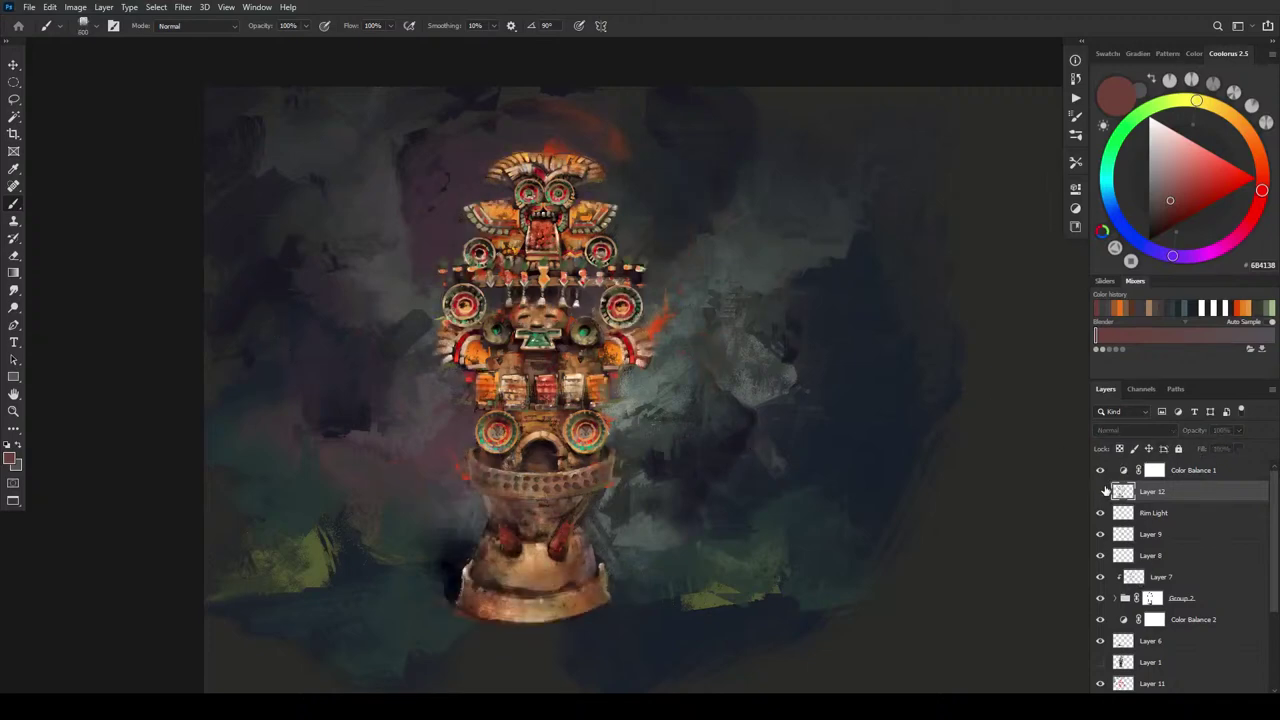
{"action": "left_click", "coordinate": [1101, 491]}
{"action": "left_click", "coordinate": [1101, 491]}
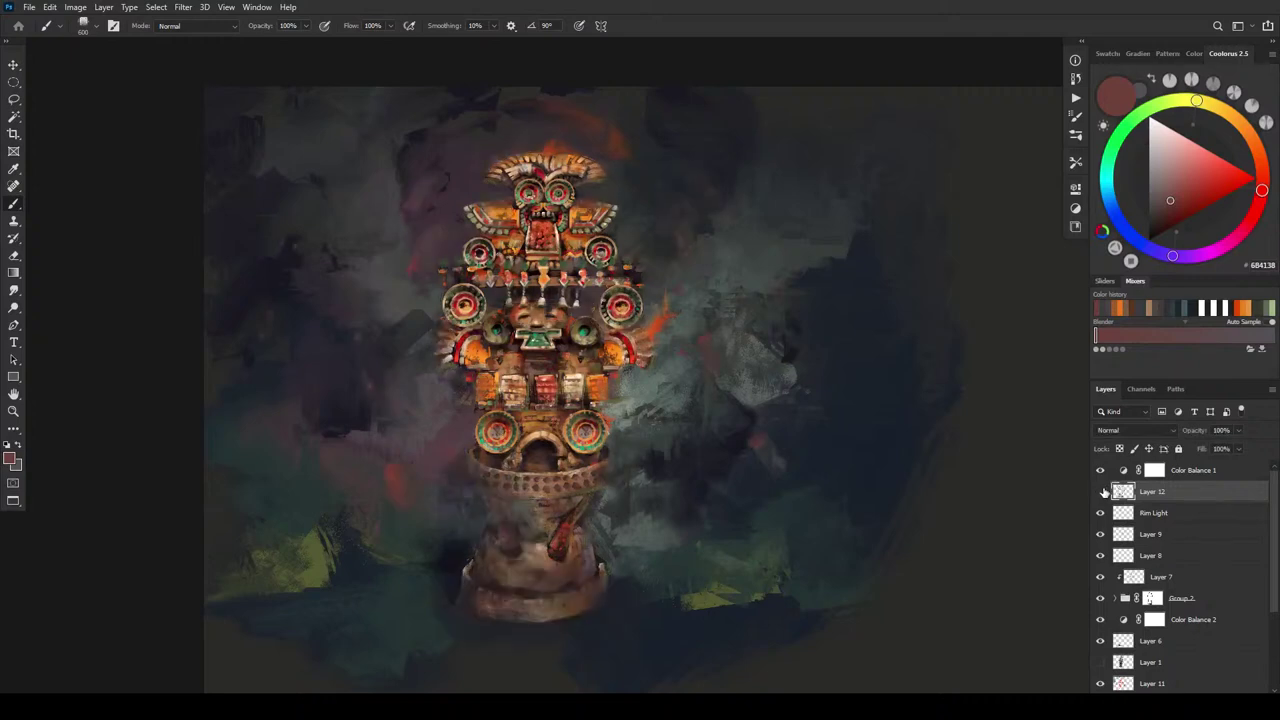
{"action": "left_click", "coordinate": [1101, 491]}
{"action": "left_click", "coordinate": [1102, 491]}
{"action": "left_click", "coordinate": [1101, 491]}
- Move Layer 12 below Layer 9 and set its opacity to 93%
{"action": "mouse_move", "coordinate": [1180, 492]}
{"action": "left_mouse_down"}
{"action": "mouse_move", "coordinate": [1172, 641]}
{"action": "mouse_move", "coordinate": [1175, 620]}
{"action": "mouse_move", "coordinate": [1212, 608]}
{"action": "mouse_move", "coordinate": [1204, 491]}
{"action": "mouse_move", "coordinate": [1178, 558]}
{"action": "mouse_move", "coordinate": [1183, 488]}
{"action": "mouse_move", "coordinate": [1184, 538]}
{"action": "left_mouse_up"}
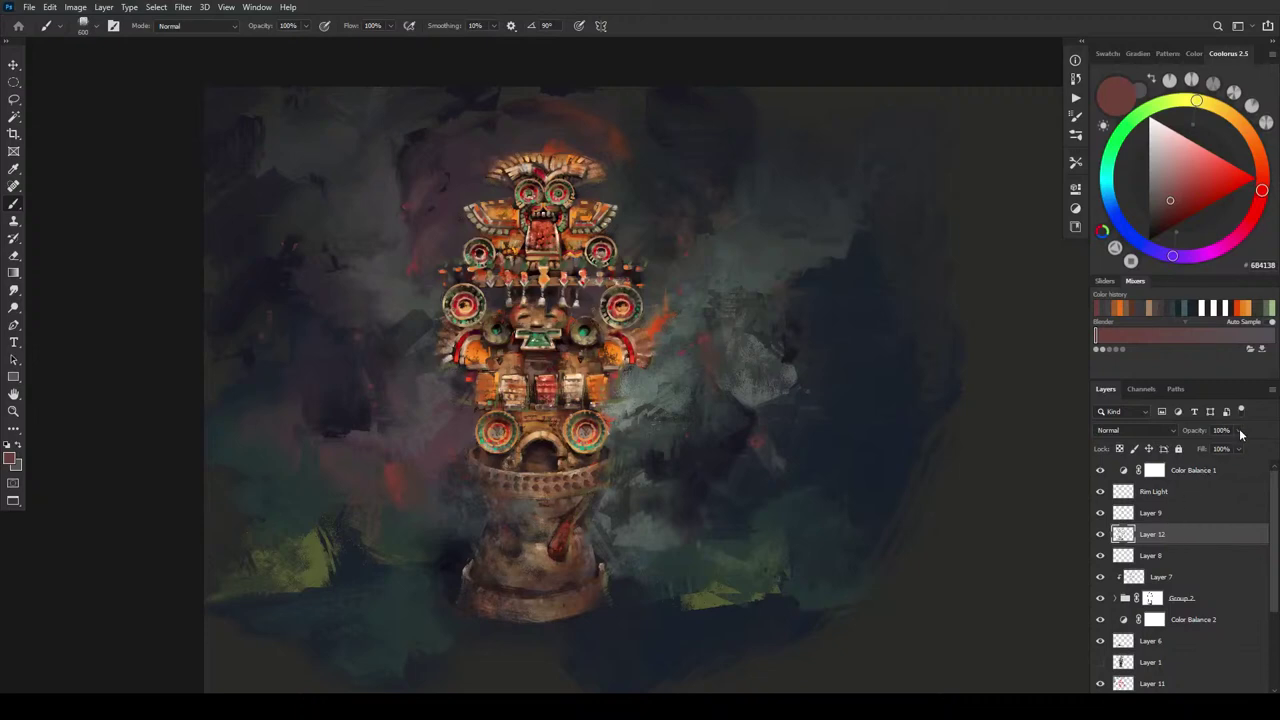
{"action": "mouse_move", "coordinate": [1238, 430]}
{"action": "left_mouse_down"}
{"action": "mouse_move", "coordinate": [1237, 448]}
{"action": "mouse_move", "coordinate": [1174, 448]}
{"action": "left_mouse_up"}
{"action": "left_click_drag", "start_coordinate": [1278, 450], "coordinate": [1236, 450]}
- Examine the overall composition of the painting at a reduced size
{"action": "key", "text": "ctrl+minus"}
{"action": "key", "text": "ctrl+minus"}
{"action": "key", "text": "ctrl+minus"}
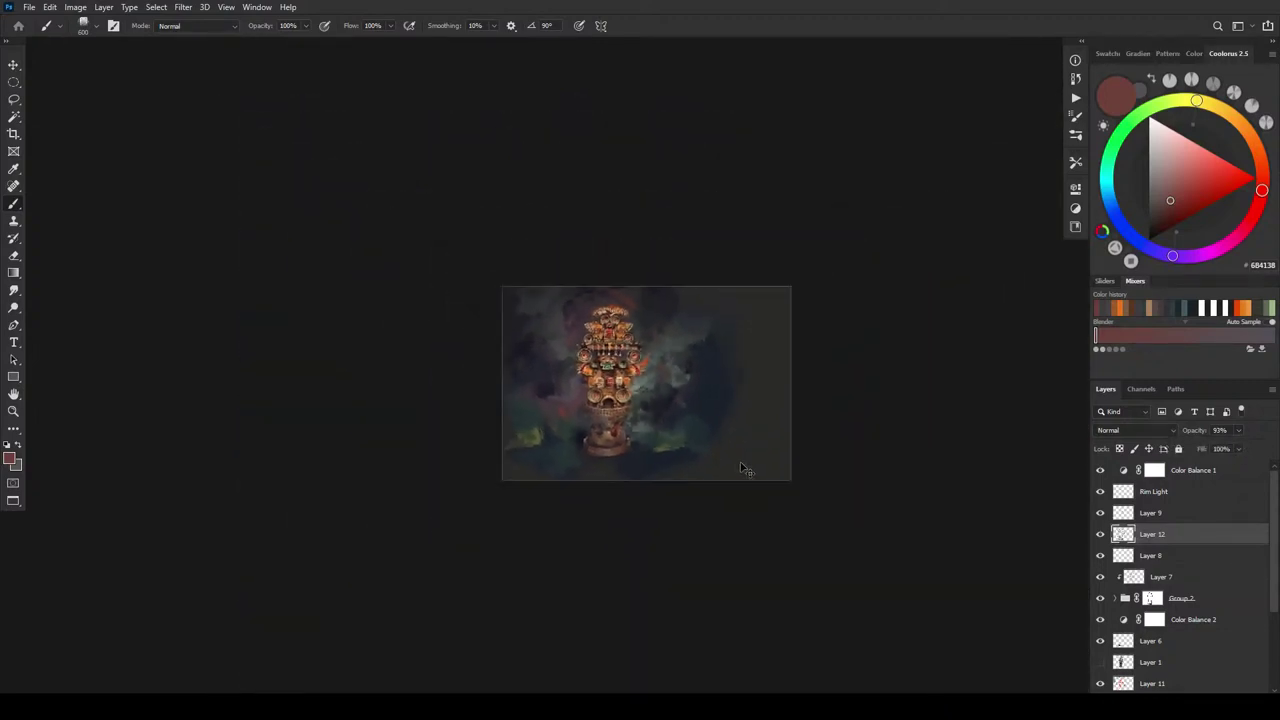
{"action": "key", "text": "ctrl+minus"}
{"action": "key", "text": "ctrl+minus"}
{"action": "key", "text": "ctrl+plus"}
{"action": "key", "text": "ctrl+plus"}
{"action": "key", "text": "ctrl+plus"}
{"action": "key", "text": "ctrl+plus"}
{"action": "key", "text": "ctrl+plus"}
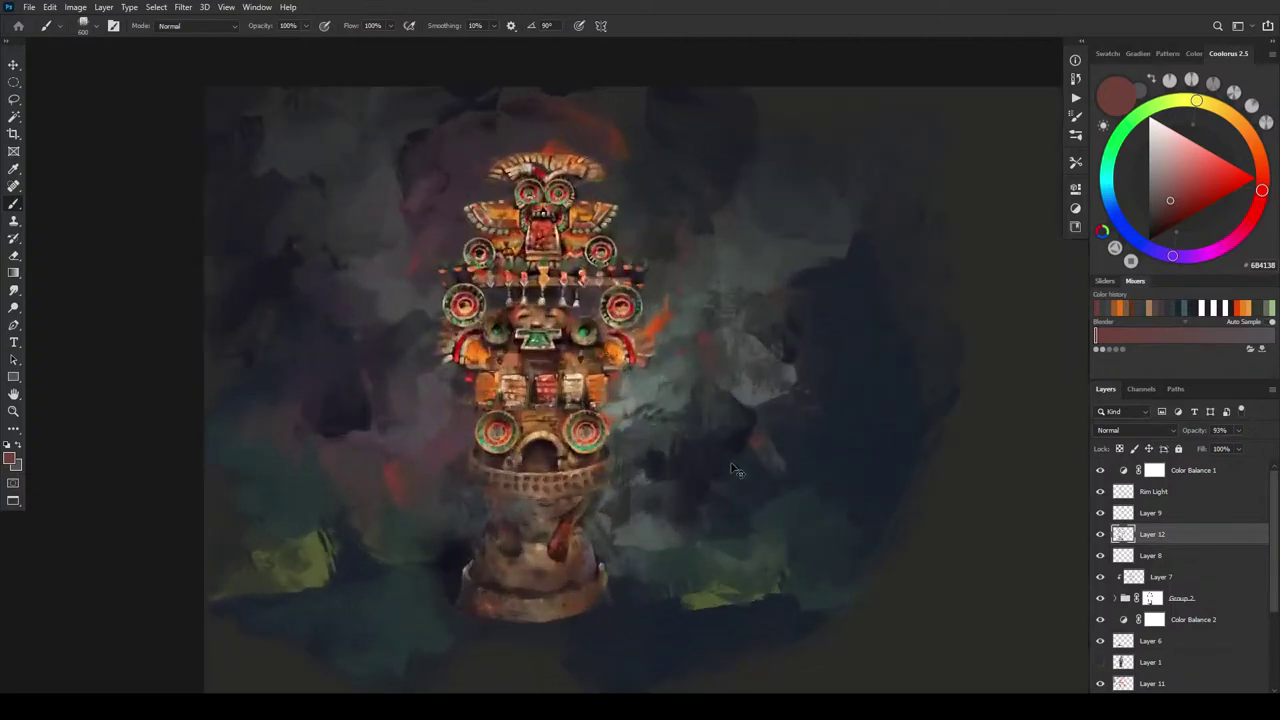
- Add a new layer above Color Balance 1 and darken the painting's right side with near-black (#101010) radial gradients
{"action": "left_click", "coordinate": [1238, 476]}
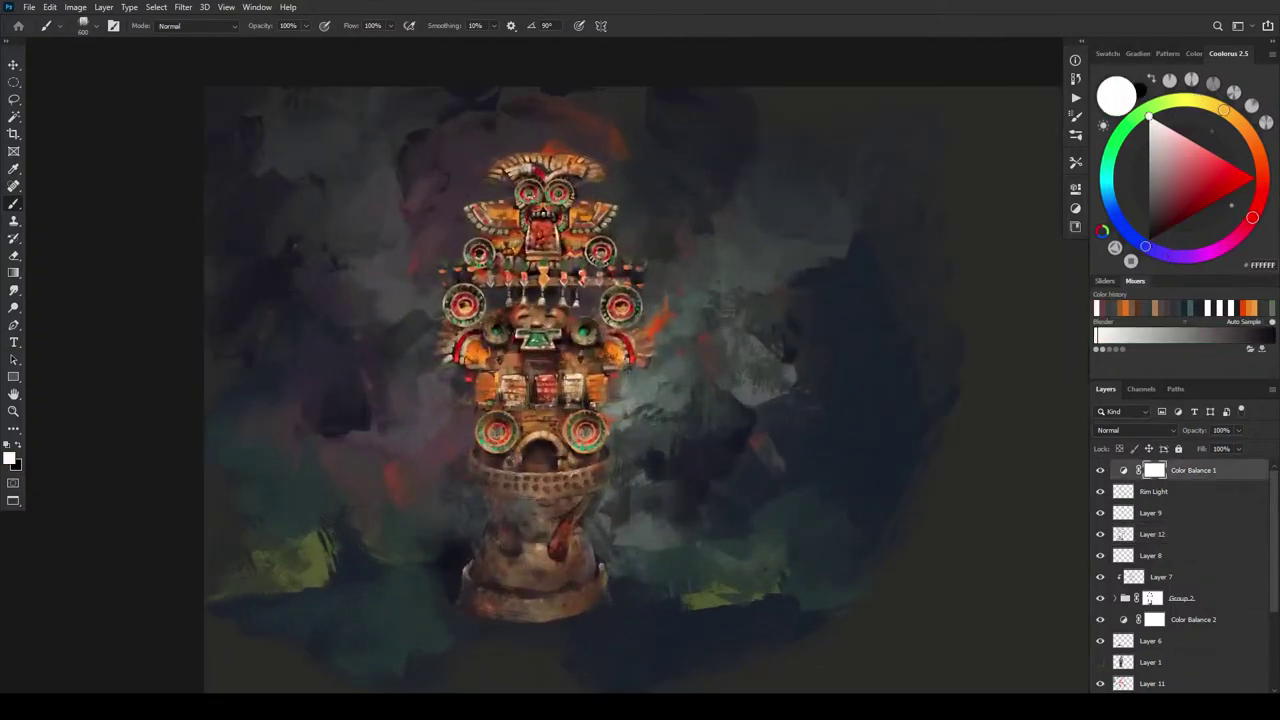
{"action": "left_click", "coordinate": [1238, 700]}
{"action": "key", "text": "g"}
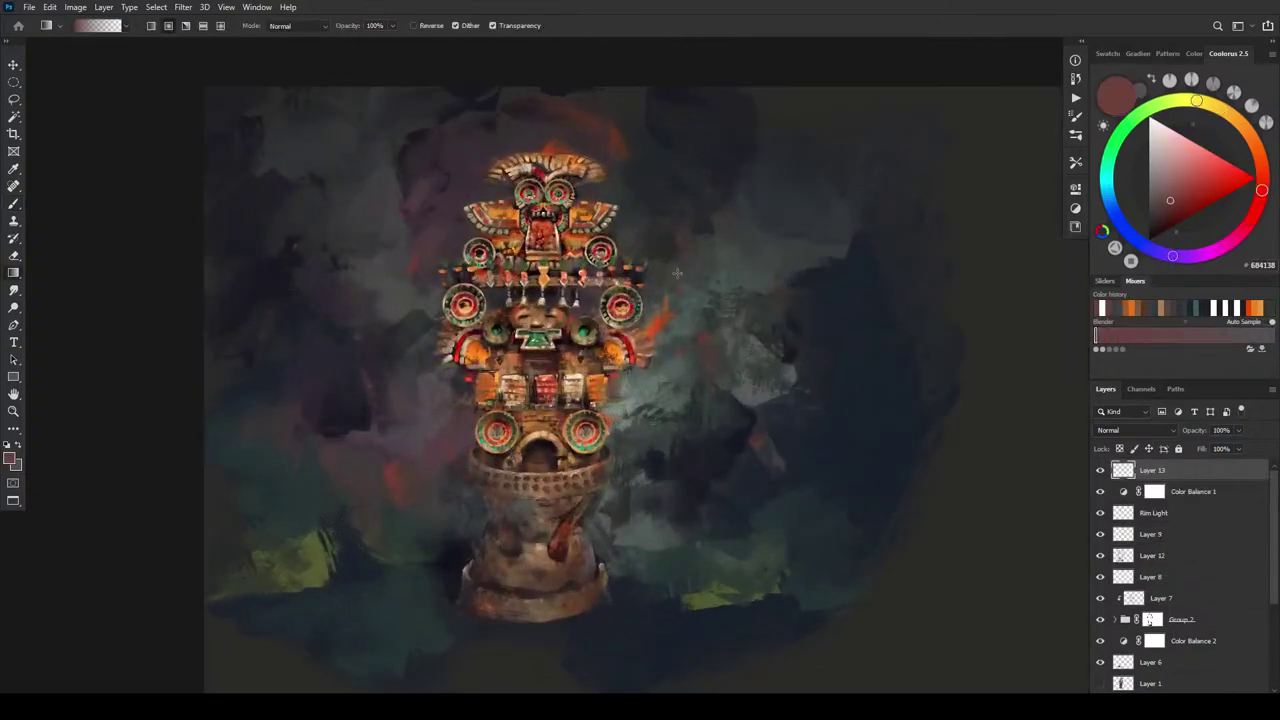
{"action": "left_click", "coordinate": [884, 450], "text": "alt"}
{"action": "left_click_drag", "start_coordinate": [1162, 230], "coordinate": [1149, 232]}
{"action": "left_click_drag", "start_coordinate": [900, 576], "coordinate": [680, 443]}
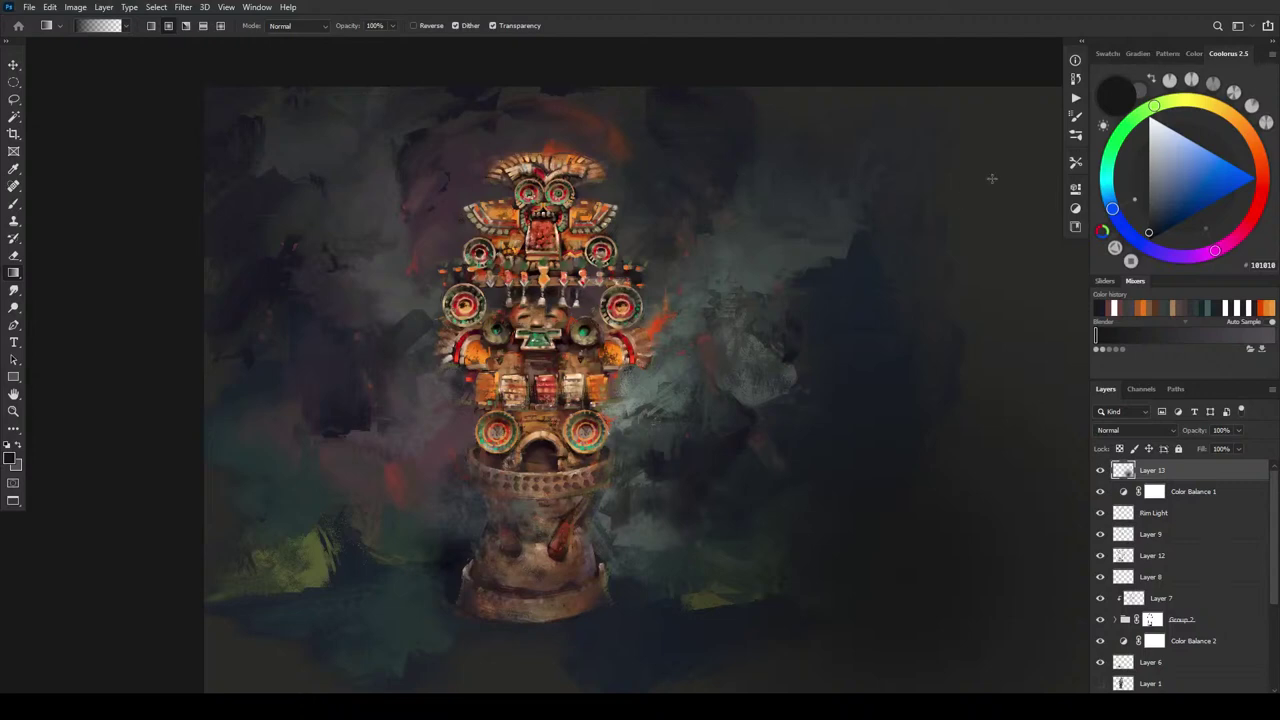
{"action": "left_click_drag", "start_coordinate": [992, 177], "coordinate": [820, 282]}
{"action": "left_click_drag", "start_coordinate": [1017, 383], "coordinate": [863, 556]}
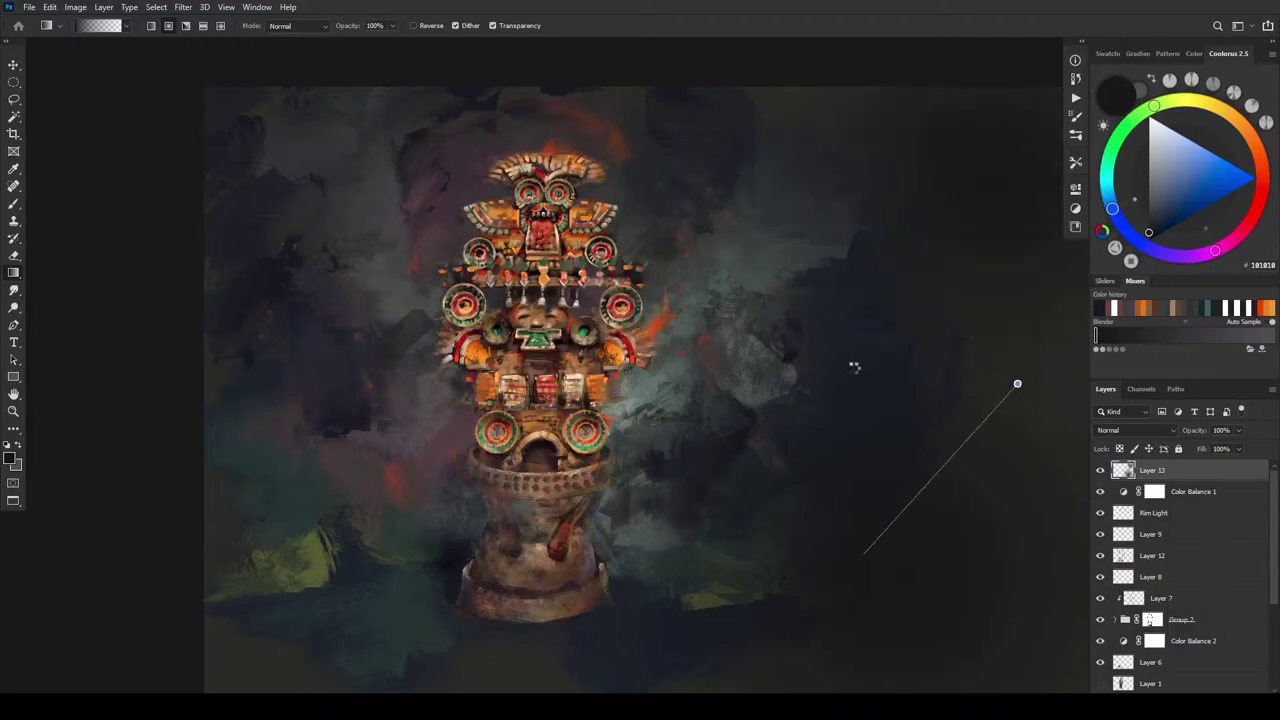
{"action": "left_click_drag", "start_coordinate": [1014, 284], "coordinate": [800, 117]}
- Darken the painting's bottom edge and left side with the same near-black gradients
{"action": "left_click_drag", "start_coordinate": [222, 662], "coordinate": [346, 600]}
{"action": "left_click_drag", "start_coordinate": [264, 662], "coordinate": [412, 682]}
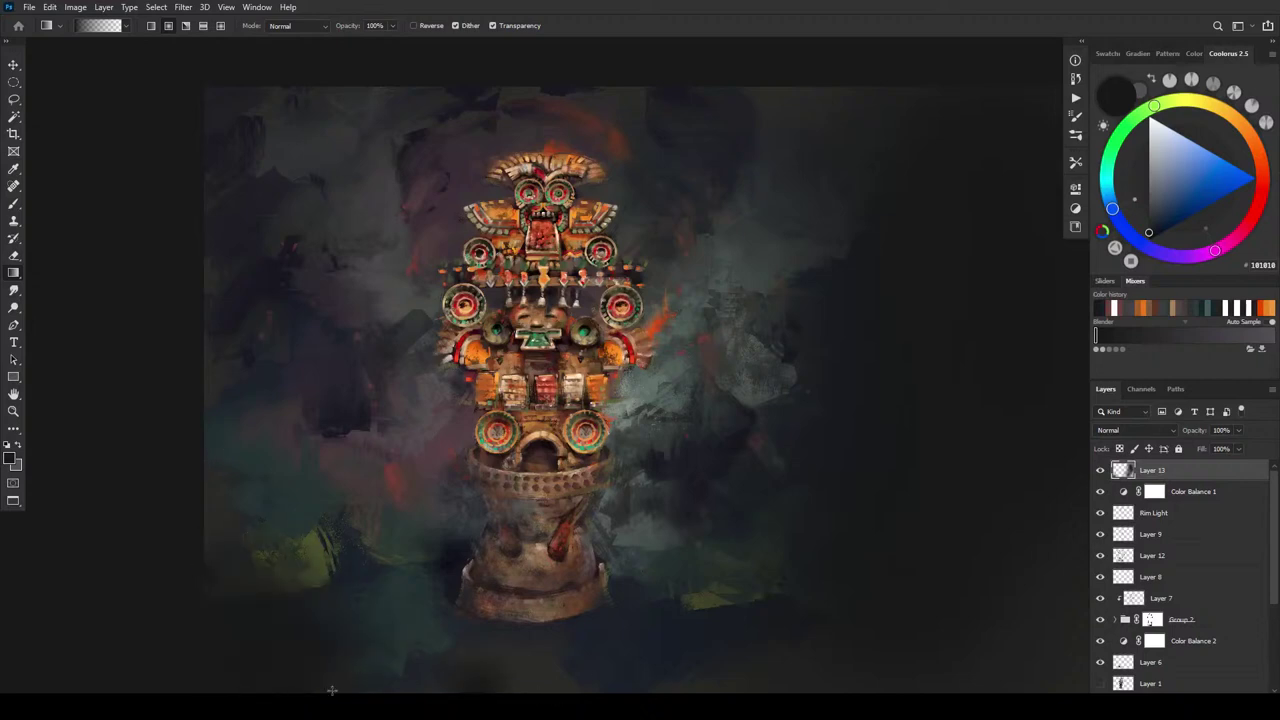
{"action": "left_click_drag", "start_coordinate": [330, 684], "coordinate": [862, 694]}
{"action": "left_click_drag", "start_coordinate": [820, 326], "coordinate": [796, 377]}
{"action": "left_click_drag", "start_coordinate": [139, 290], "coordinate": [187, 320]}
{"action": "left_click_drag", "start_coordinate": [160, 95], "coordinate": [282, 214]}
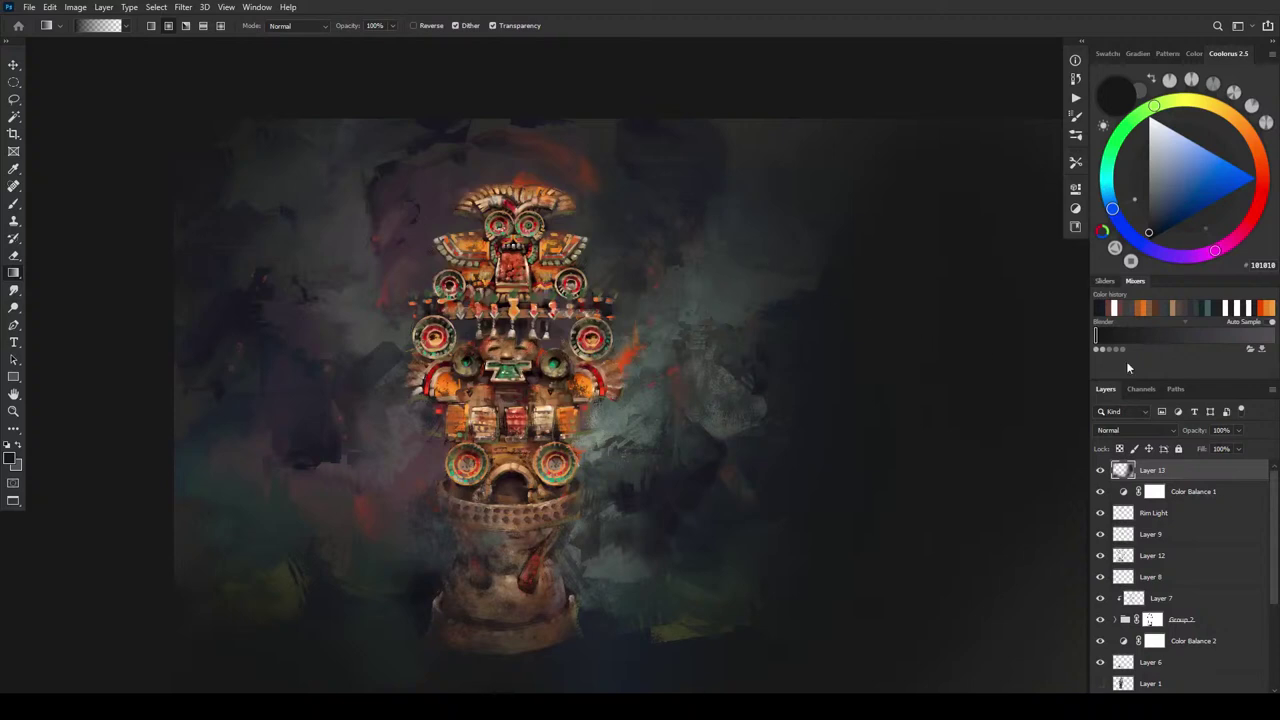
- Set the opacity of the dark gradient layer to 60%
{"action": "left_click", "coordinate": [1238, 430]}
{"action": "mouse_move", "coordinate": [1241, 446]}
{"action": "left_mouse_down"}
{"action": "mouse_move", "coordinate": [1205, 453]}
{"action": "mouse_move", "coordinate": [1216, 450]}
{"action": "left_mouse_up"}
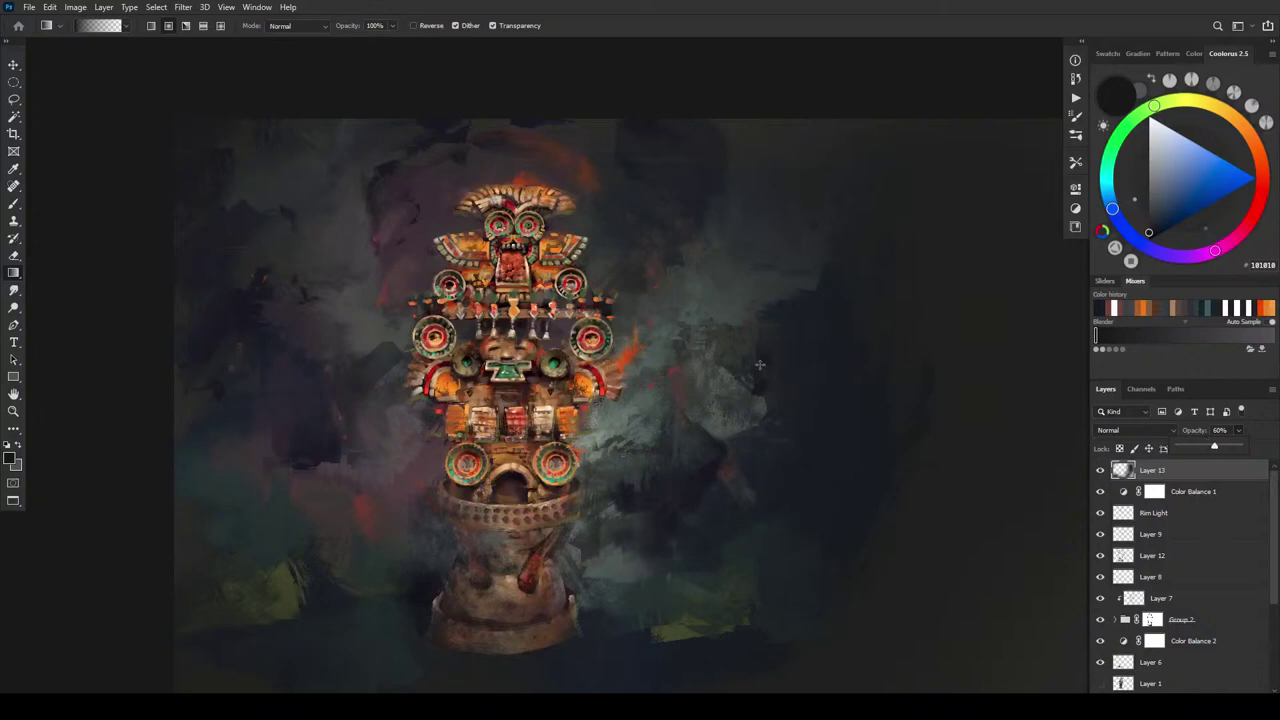
{"action": "left_click", "coordinate": [760, 518]}
- Examine the darkened painting as a whole and the totem's upper section up close
{"action": "key", "text": "ctrl+minus"}
{"action": "key", "text": "ctrl+minus"}
{"action": "key", "text": "ctrl+minus"}
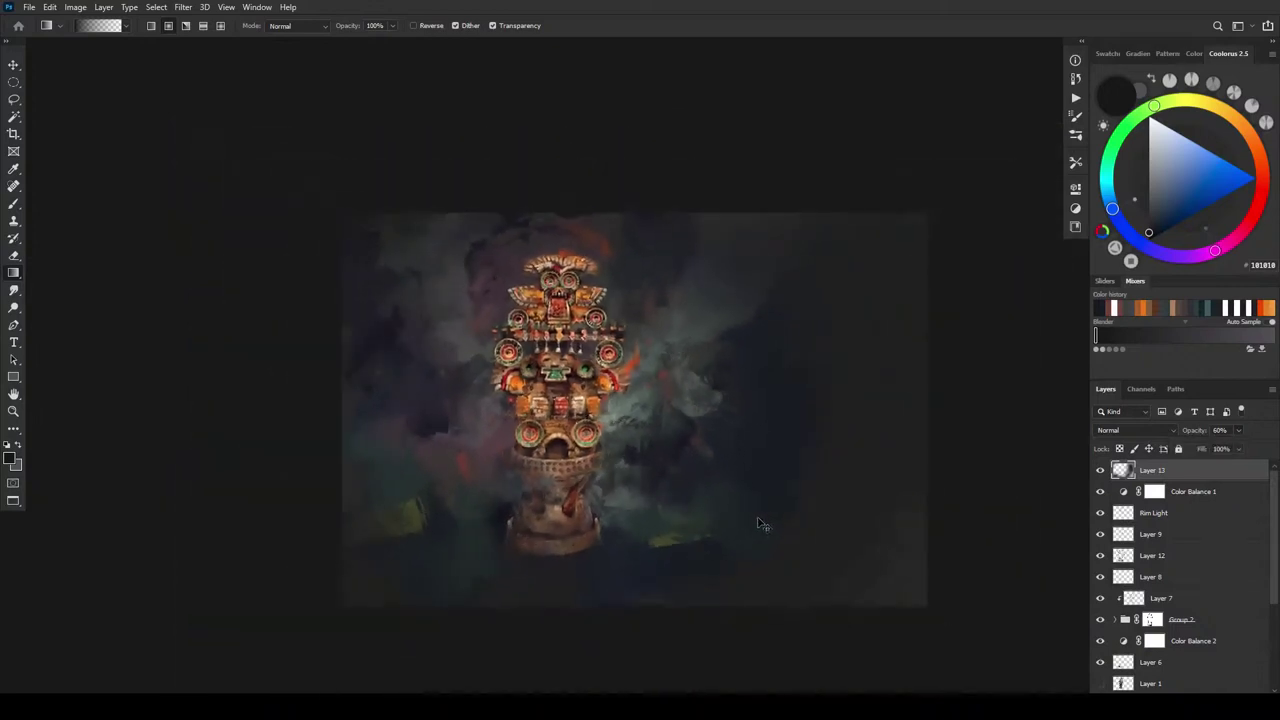
{"action": "key", "text": "ctrl+plus"}
{"action": "key", "text": "ctrl+plus"}
{"action": "key", "text": "ctrl+plus"}
{"action": "scroll", "coordinate": [760, 528], "scroll_direction": "up", "scroll_amount": 6}
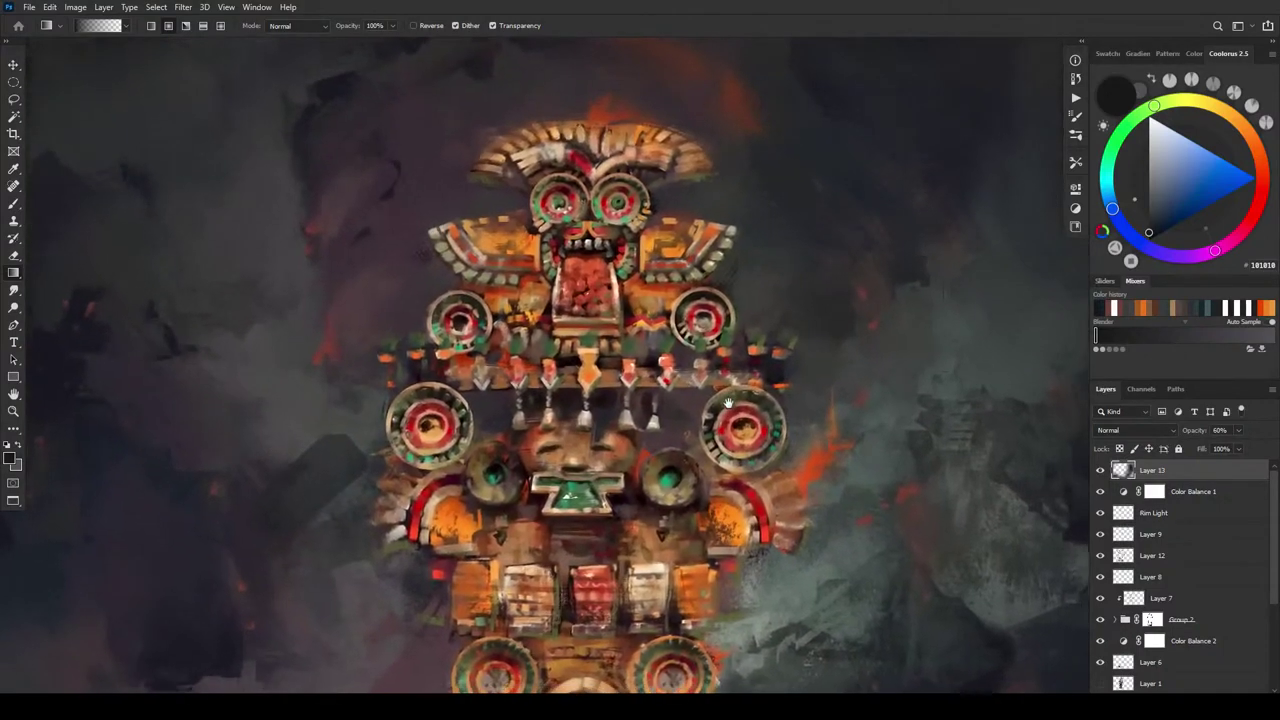
{"action": "left_click_drag", "start_coordinate": [728, 402], "coordinate": [688, 360]}
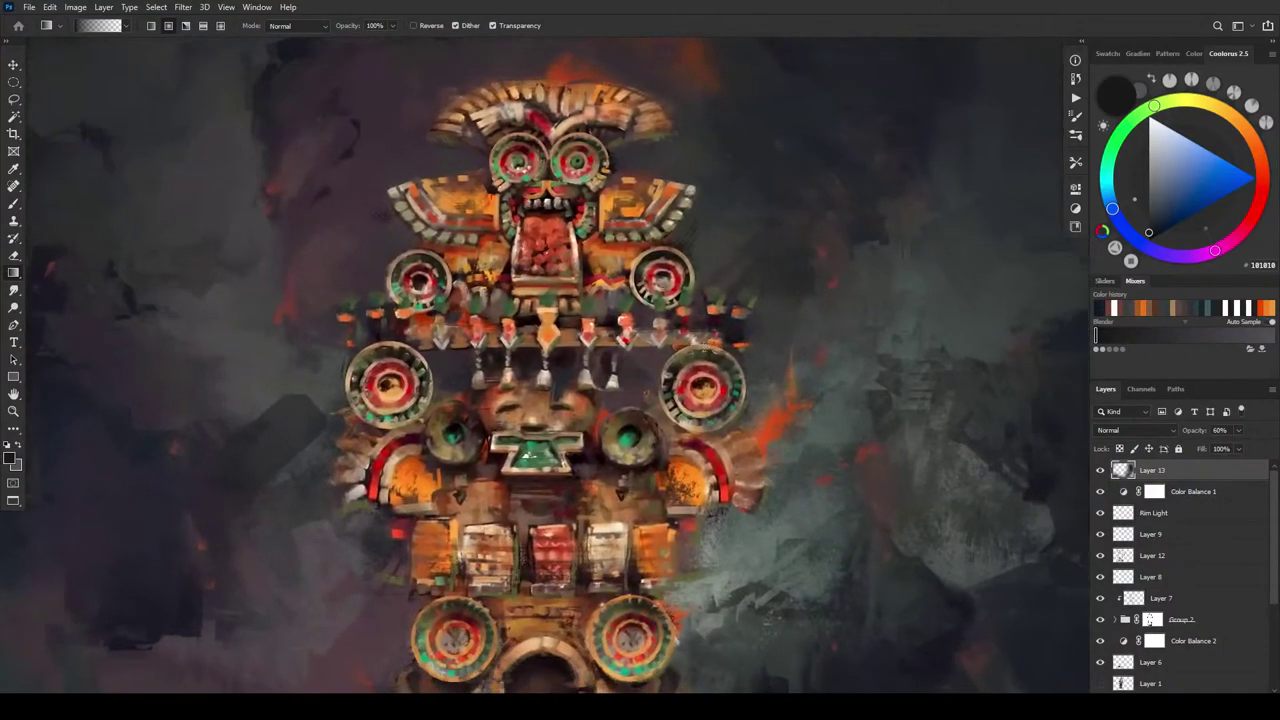